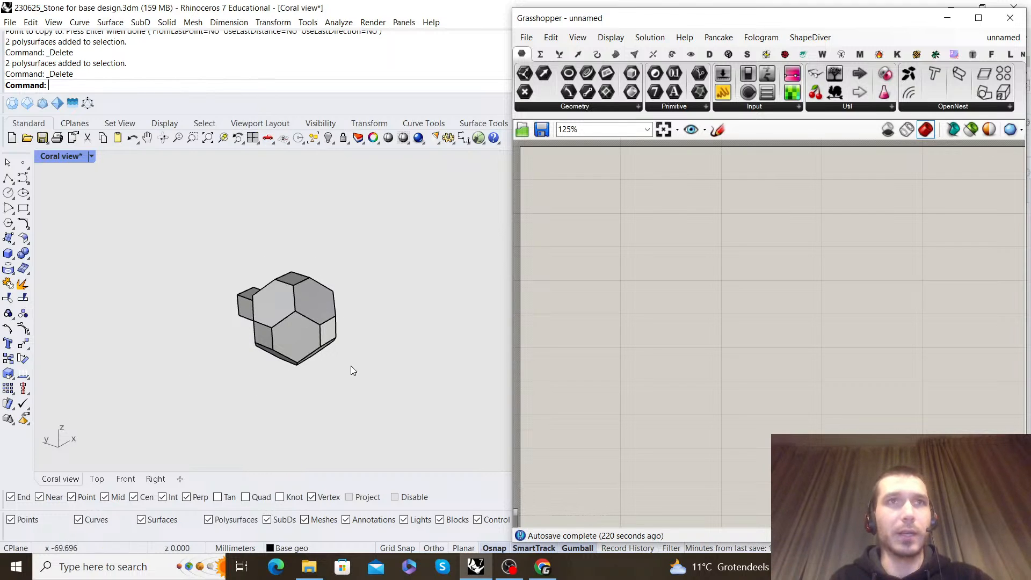
Examine the truncated polyhedron and its attached cube from several sides
{"action": "scroll", "coordinate": [288, 276], "scroll_direction": "down", "scroll_amount": 3}
{"action": "right_click_drag", "start_coordinate": [287, 276], "coordinate": [352, 299]}
{"action": "scroll", "coordinate": [348, 283], "scroll_direction": "up", "scroll_amount": 8}
{"action": "scroll", "coordinate": [347, 309], "scroll_direction": "down", "scroll_amount": 7}
{"action": "scroll", "coordinate": [353, 299], "scroll_direction": "up", "scroll_amount": 6}
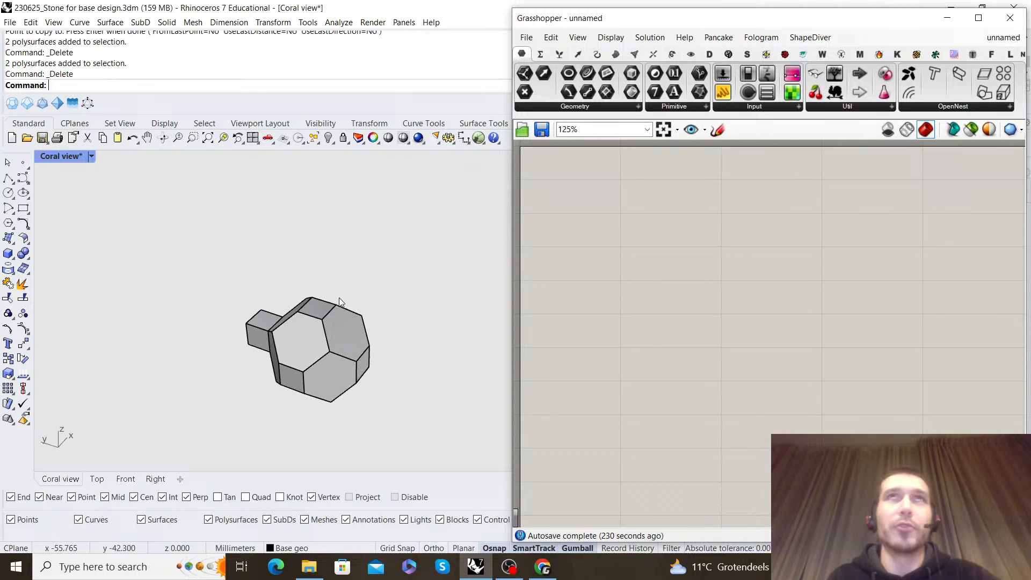
{"action": "scroll", "coordinate": [379, 362], "scroll_direction": "down", "scroll_amount": 5}
{"action": "right_click_drag", "start_coordinate": [370, 346], "coordinate": [348, 303], "text": "shift"}
{"action": "scroll", "coordinate": [334, 288], "scroll_direction": "up", "scroll_amount": 7}
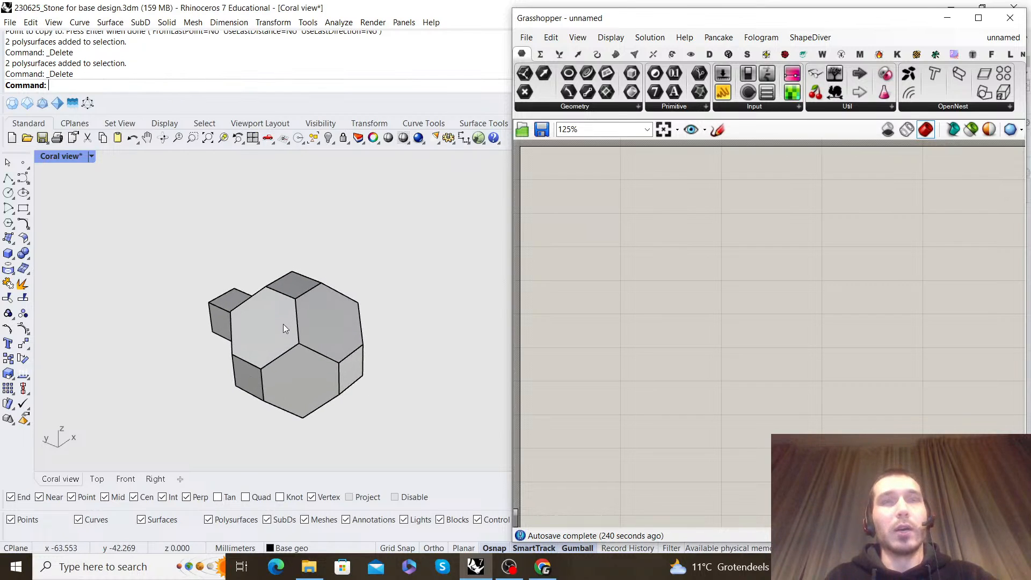
Switch the Curves sublayer of OLD on temporarily to view the coral mesh, and hide it again after inspecting it
{"action": "left_click", "coordinate": [947, 17]}
{"action": "left_click", "coordinate": [681, 262]}
{"action": "left_click", "coordinate": [788, 393]}
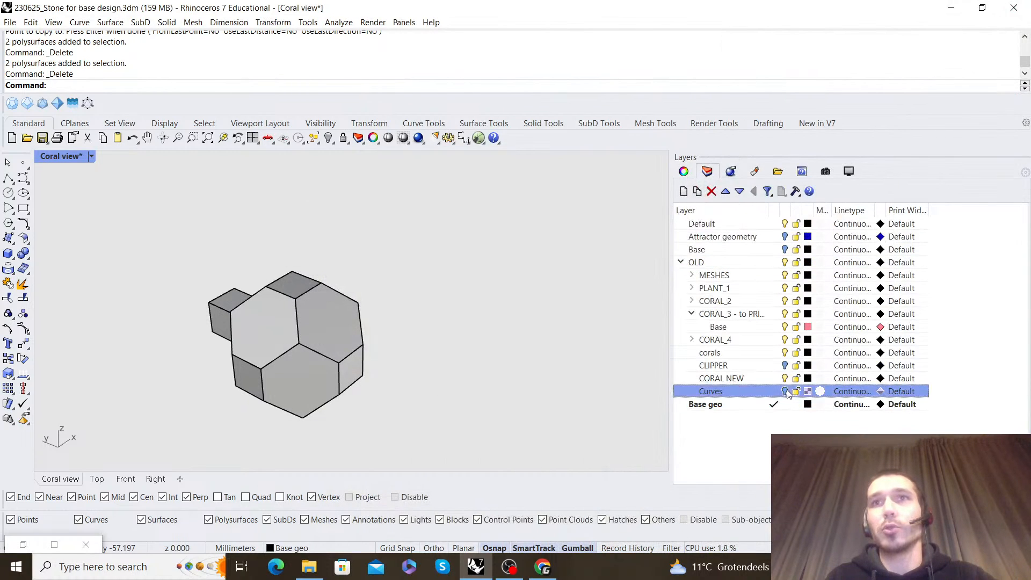
{"action": "scroll", "coordinate": [300, 290], "scroll_direction": "down", "scroll_amount": 6}
{"action": "right_click_drag", "start_coordinate": [448, 312], "coordinate": [492, 288], "text": "shift"}
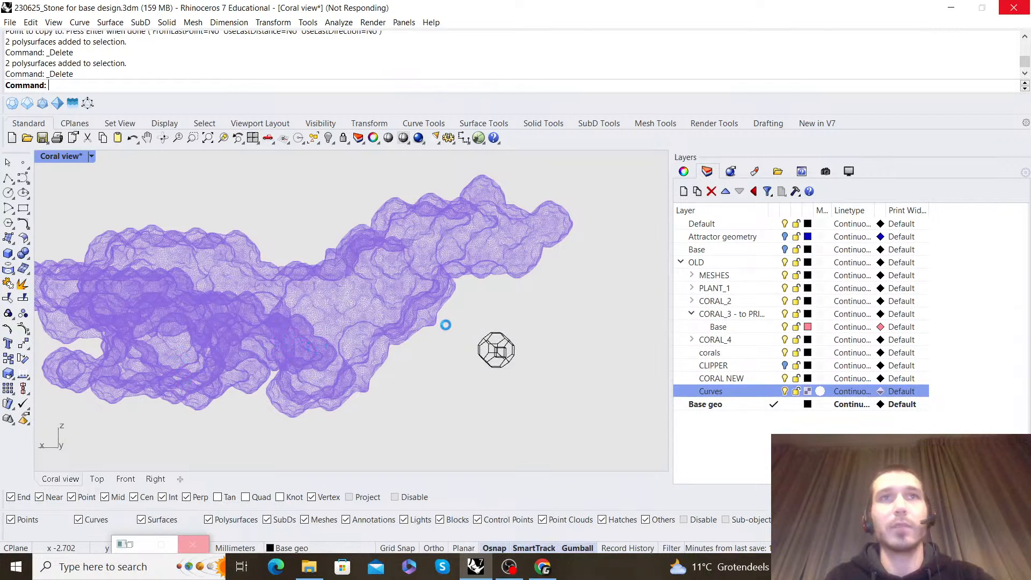
{"action": "right_click_drag", "start_coordinate": [235, 340], "coordinate": [478, 341]}
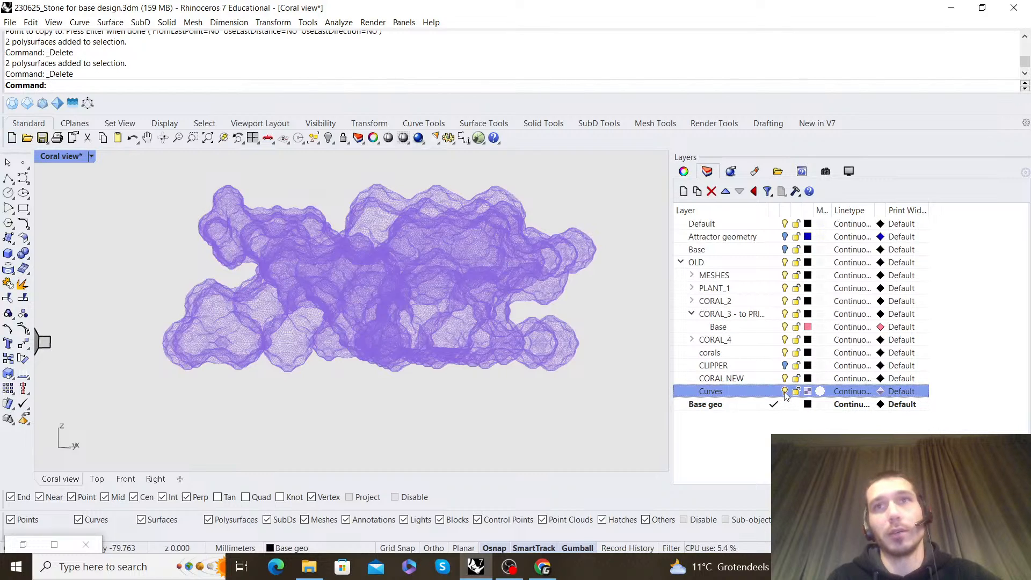
{"action": "left_click", "coordinate": [785, 391]}
Examine the hexagonal and square faces of the polyhedron and how the cube attaches to one of them
{"action": "scroll", "coordinate": [290, 313], "scroll_direction": "up", "scroll_amount": 9}
{"action": "right_click_drag", "start_coordinate": [349, 321], "coordinate": [376, 271]}
{"action": "right_click_drag", "start_coordinate": [349, 347], "coordinate": [376, 319], "text": "shift"}
{"action": "scroll", "coordinate": [400, 305], "scroll_direction": "up", "scroll_amount": 6}
{"action": "right_click_drag", "start_coordinate": [377, 318], "coordinate": [284, 283]}
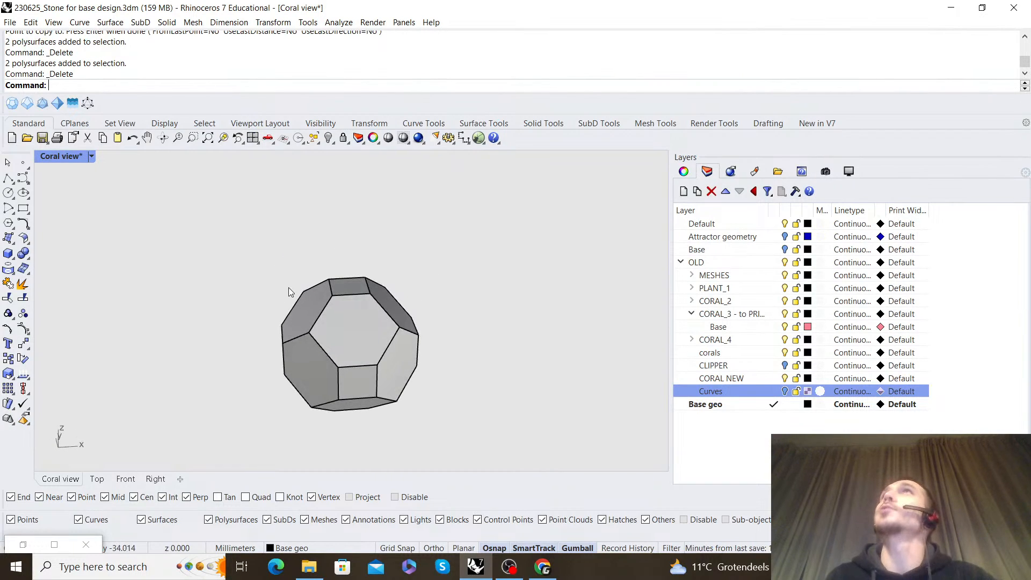
{"action": "scroll", "coordinate": [317, 305], "scroll_direction": "down", "scroll_amount": 5}
{"action": "right_click_drag", "start_coordinate": [317, 305], "coordinate": [365, 264]}
{"action": "scroll", "coordinate": [363, 261], "scroll_direction": "up", "scroll_amount": 5}
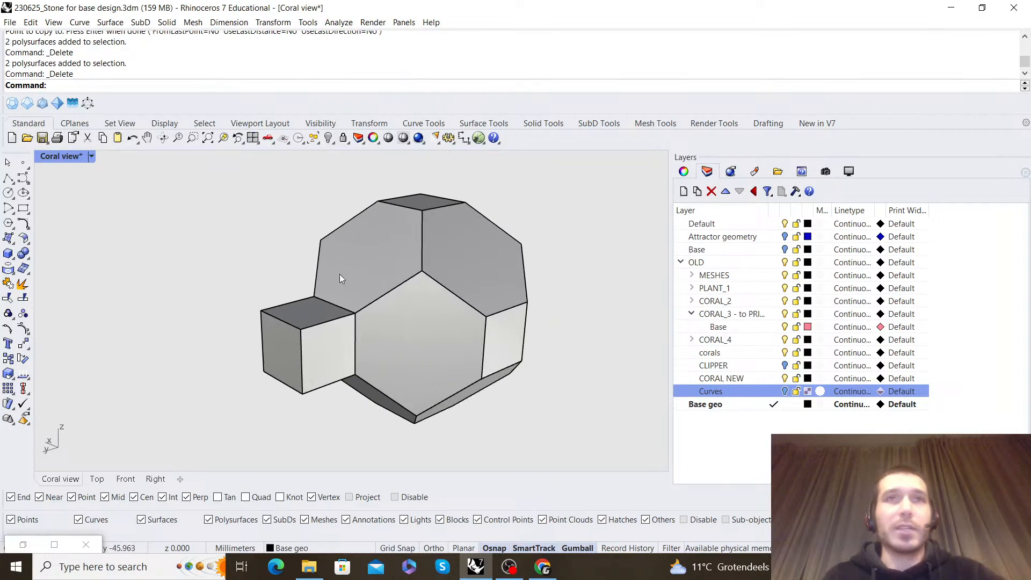
{"action": "right_click_drag", "start_coordinate": [378, 318], "coordinate": [286, 300]}
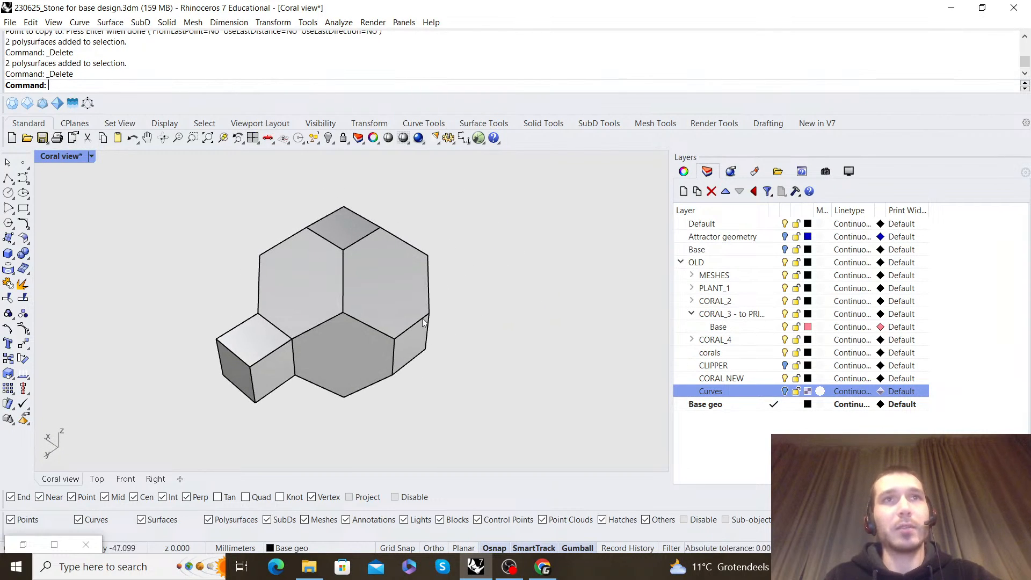
{"action": "right_click_drag", "start_coordinate": [288, 304], "coordinate": [292, 199]}
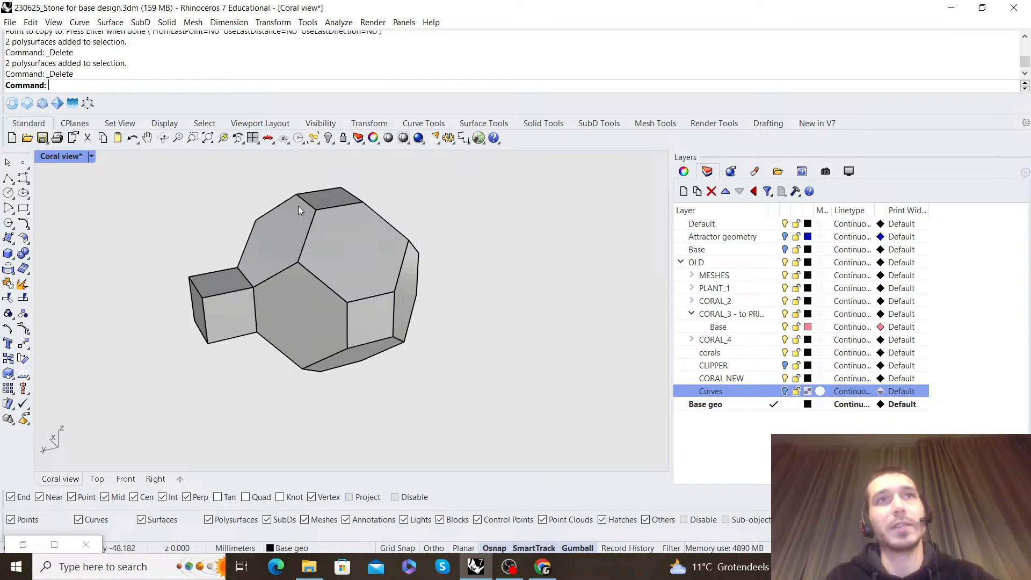
{"action": "right_click_drag", "start_coordinate": [515, 275], "coordinate": [397, 235]}
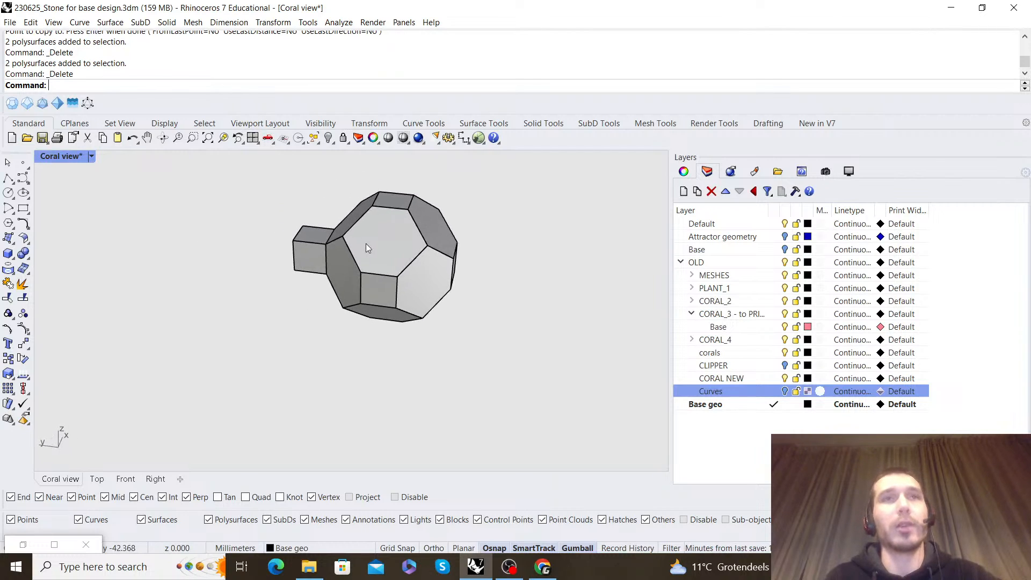
{"action": "right_click_drag", "start_coordinate": [338, 280], "coordinate": [427, 187]}
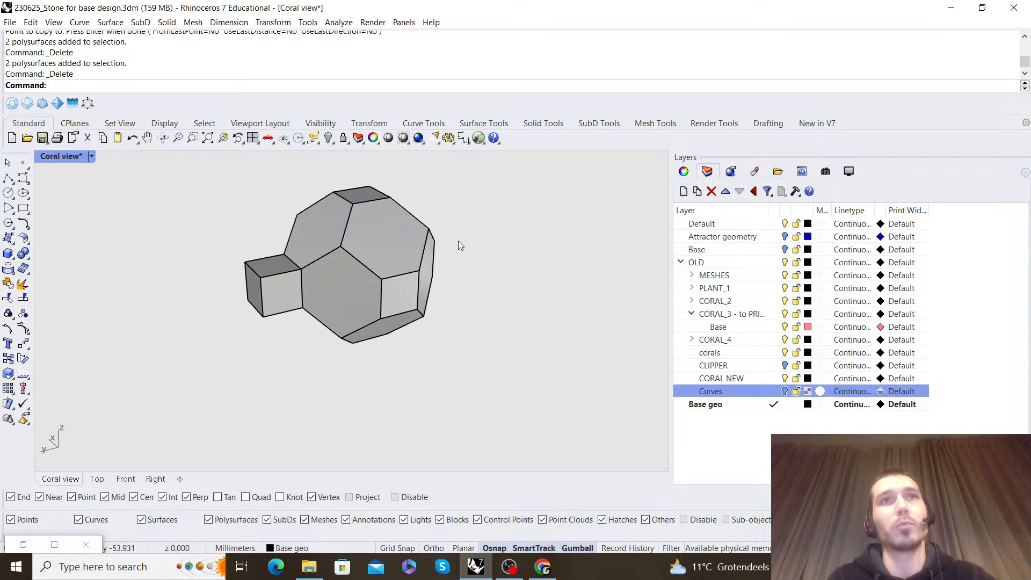
{"action": "right_click_drag", "start_coordinate": [322, 236], "coordinate": [224, 244]}
{"action": "scroll", "coordinate": [224, 243], "scroll_direction": "up", "scroll_amount": 5}
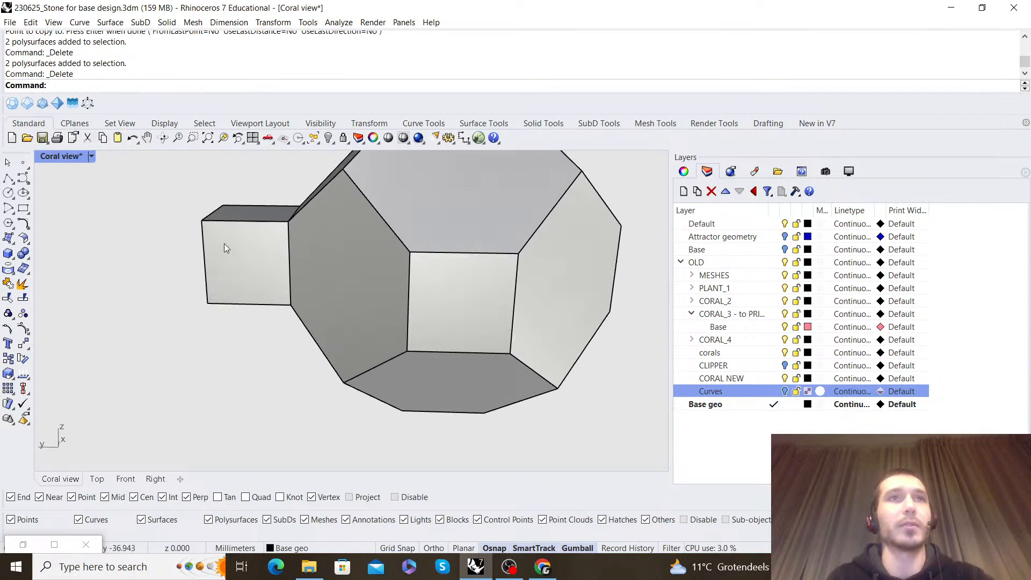
{"action": "scroll", "coordinate": [296, 249], "scroll_direction": "down", "scroll_amount": 5}
{"action": "right_click_drag", "start_coordinate": [302, 257], "coordinate": [463, 260]}
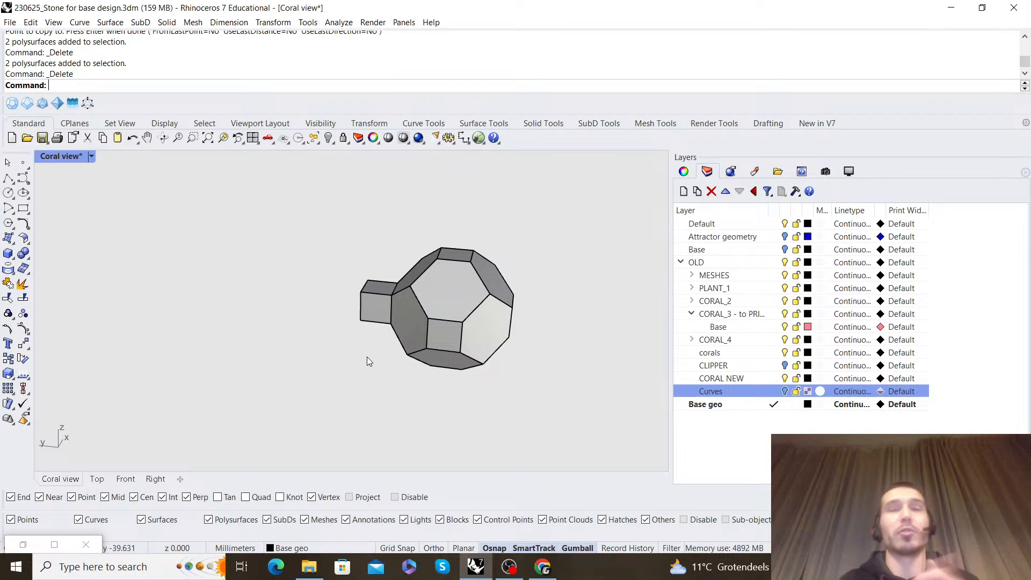
{"action": "scroll", "coordinate": [474, 262], "scroll_direction": "down", "scroll_amount": 4}
{"action": "right_click_drag", "start_coordinate": [474, 263], "coordinate": [400, 287]}
Copy the polyhedron and cube together, using the polyhedron's lowest corner as base point and placing it on the small cube
{"action": "left_click_drag", "start_coordinate": [562, 399], "coordinate": [273, 243]}
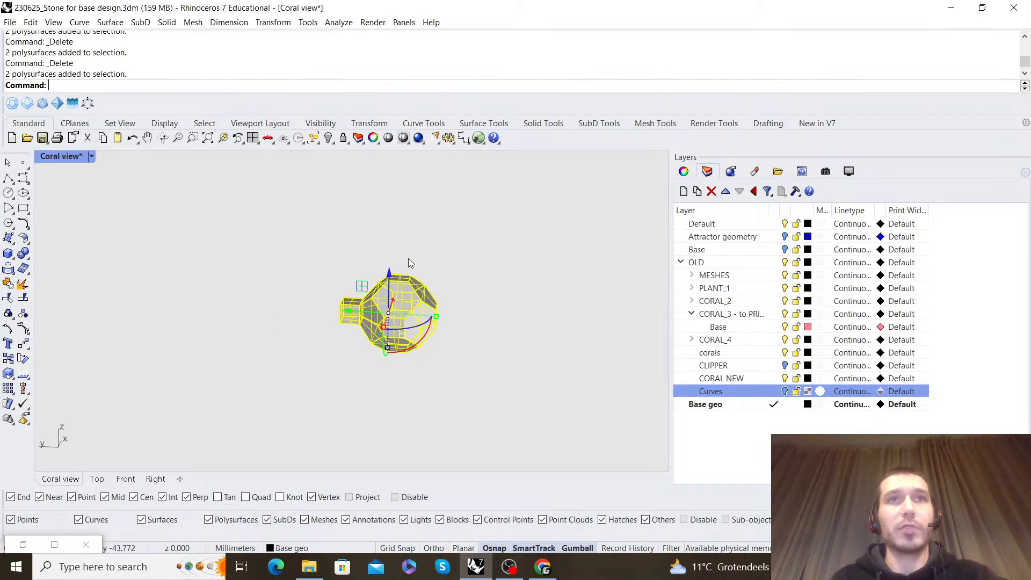
{"action": "scroll", "coordinate": [467, 272], "scroll_direction": "up", "scroll_amount": 4}
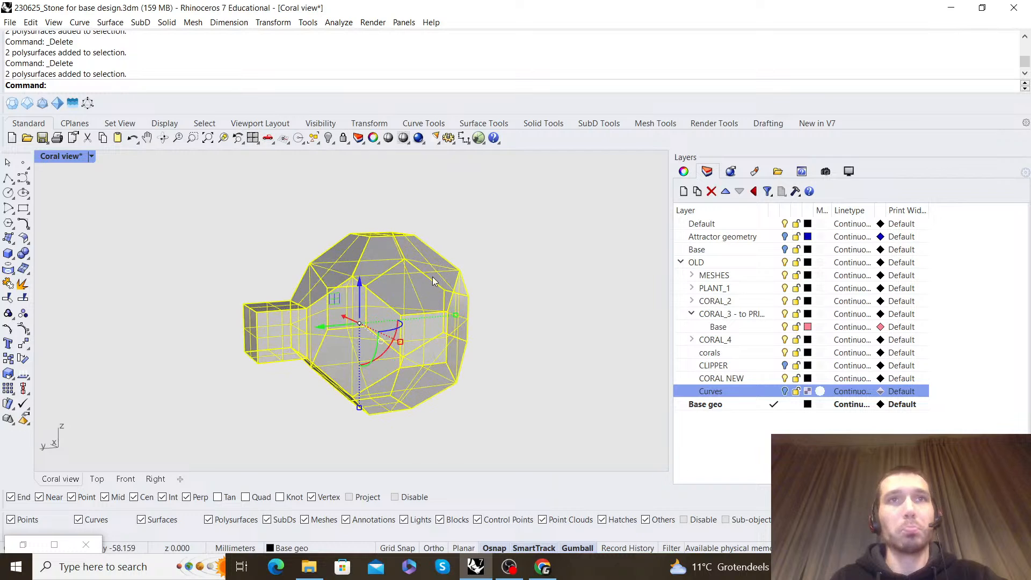
{"action": "left_click", "coordinate": [8, 360]}
{"action": "left_click", "coordinate": [378, 443]}
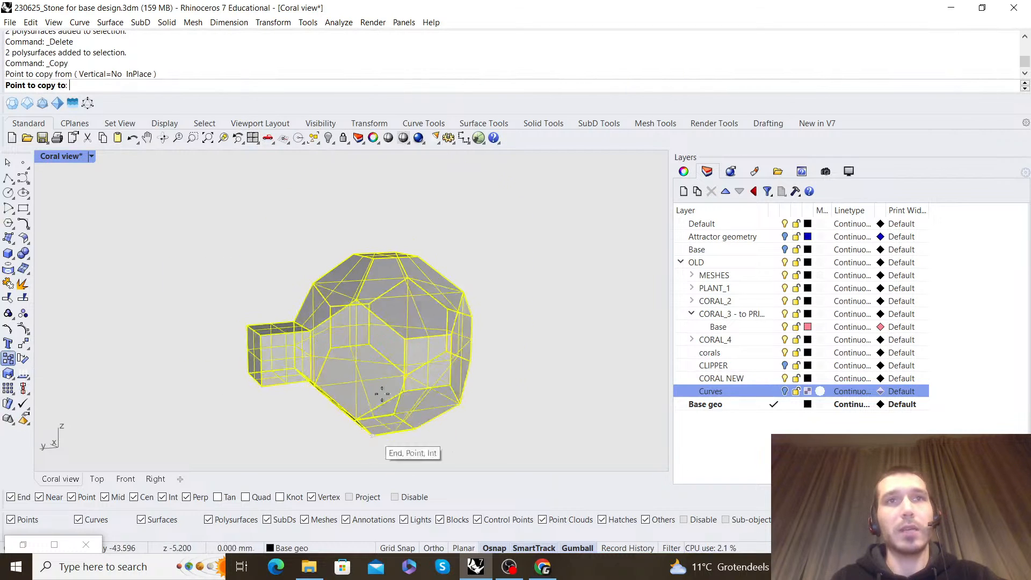
{"action": "left_click", "coordinate": [253, 350]}
{"action": "right_click", "coordinate": [204, 386]}
{"action": "left_click", "coordinate": [201, 390]}
Examine how the copied cell meets the original polyhedron and cube along their shared faces
{"action": "scroll", "coordinate": [257, 322], "scroll_direction": "down", "scroll_amount": 4}
{"action": "right_click_drag", "start_coordinate": [284, 317], "coordinate": [436, 219]}
{"action": "scroll", "coordinate": [427, 290], "scroll_direction": "up", "scroll_amount": 5}
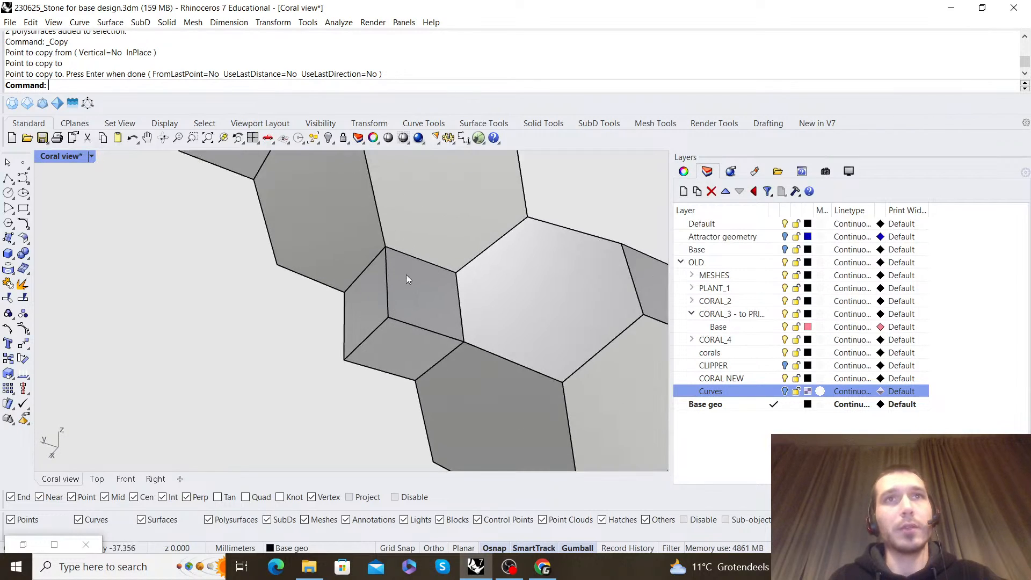
{"action": "scroll", "coordinate": [407, 275], "scroll_direction": "down", "scroll_amount": 5}
{"action": "right_click_drag", "start_coordinate": [407, 275], "coordinate": [375, 343]}
{"action": "scroll", "coordinate": [376, 343], "scroll_direction": "up", "scroll_amount": 5}
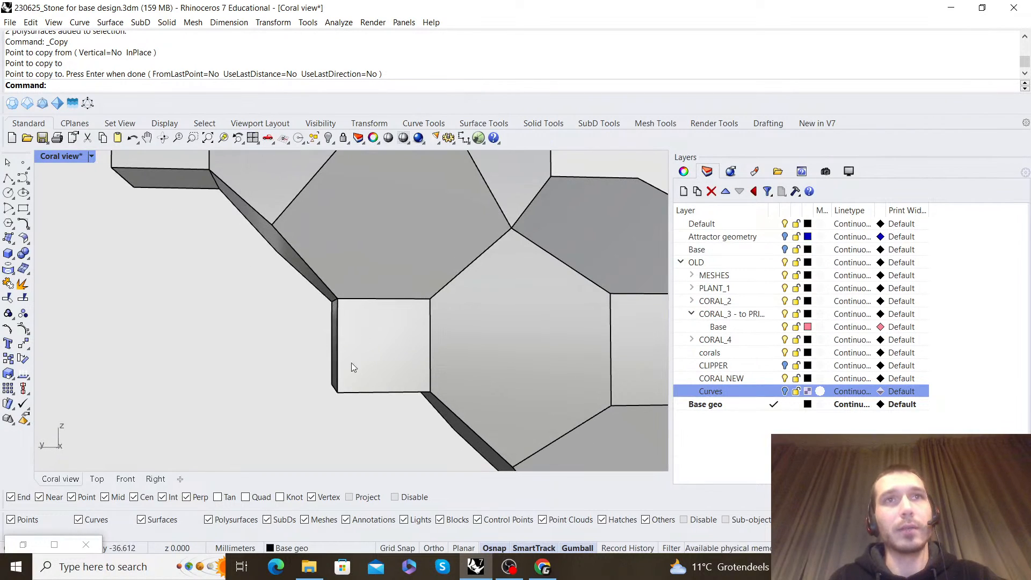
{"action": "right_click_drag", "start_coordinate": [379, 286], "coordinate": [397, 262]}
{"action": "scroll", "coordinate": [460, 244], "scroll_direction": "down", "scroll_amount": 5}
Copy the upper polyhedron and its cube so the new pair fits beside the lower polyhedron
{"action": "scroll", "coordinate": [342, 210], "scroll_direction": "down", "scroll_amount": 4}
{"action": "mouse_move", "coordinate": [342, 209]}
{"action": "right_mouse_down"}
{"action": "mouse_move", "coordinate": [341, 269]}
{"action": "mouse_move", "coordinate": [406, 247]}
{"action": "right_mouse_up"}
{"action": "left_click_drag", "start_coordinate": [466, 256], "coordinate": [265, 239]}
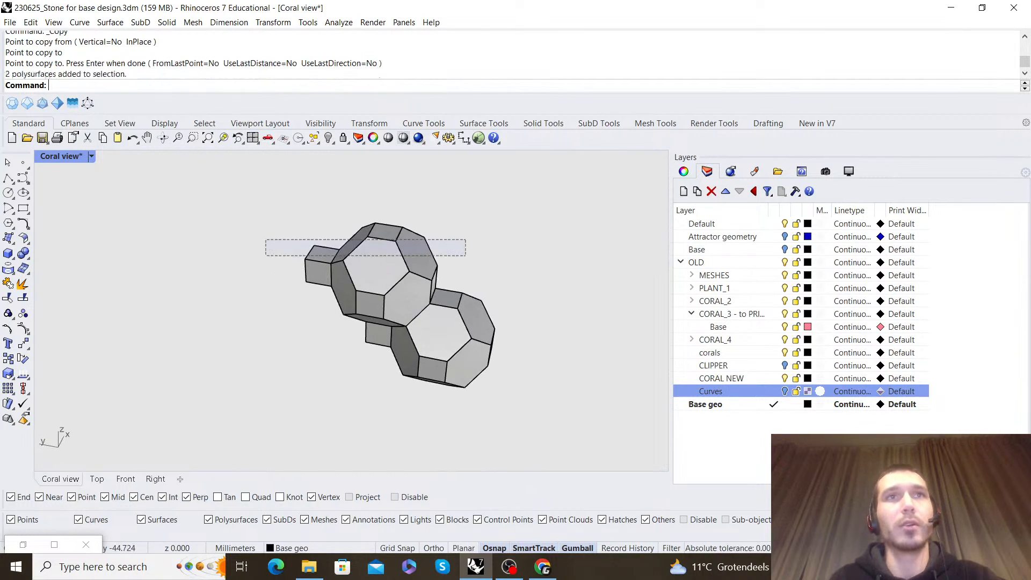
{"action": "left_click", "coordinate": [7, 364]}
{"action": "right_click_drag", "start_coordinate": [552, 310], "coordinate": [386, 274]}
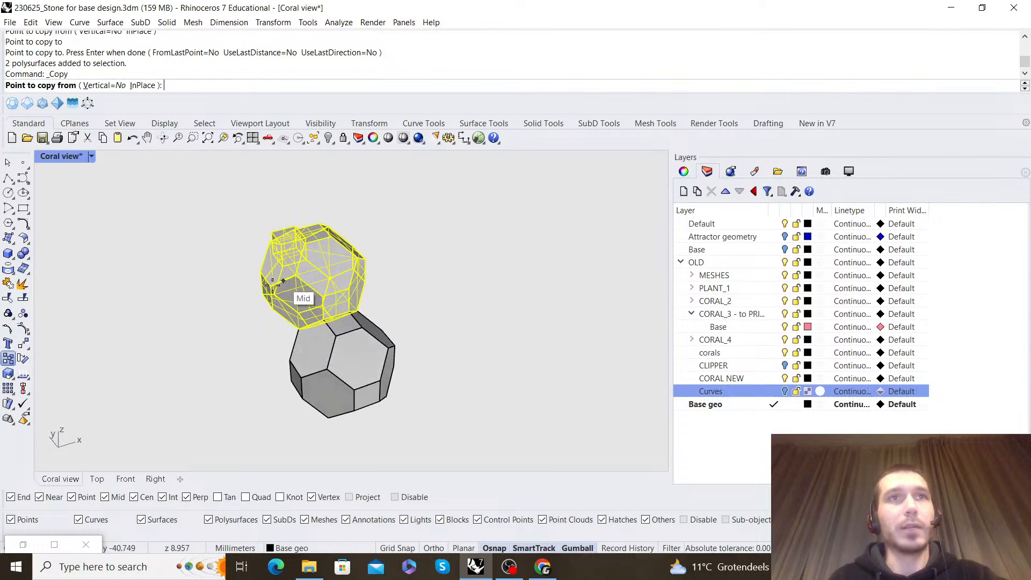
{"action": "scroll", "coordinate": [294, 290], "scroll_direction": "up", "scroll_amount": 3}
{"action": "left_click", "coordinate": [252, 267]}
{"action": "right_click_drag", "start_coordinate": [462, 263], "coordinate": [329, 237]}
{"action": "scroll", "coordinate": [282, 255], "scroll_direction": "up", "scroll_amount": 4}
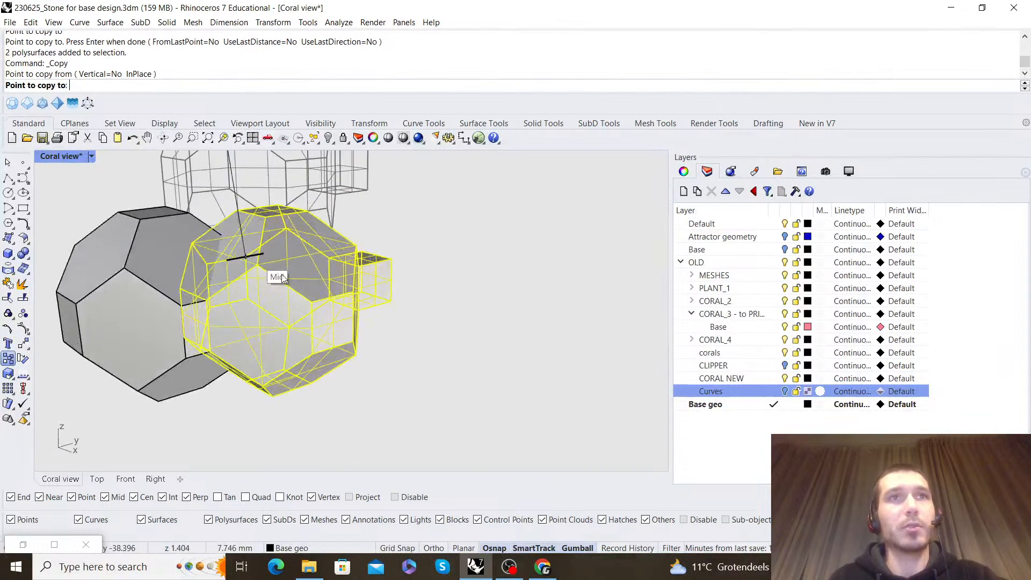
{"action": "scroll", "coordinate": [284, 273], "scroll_direction": "up", "scroll_amount": 4}
{"action": "right_click_drag", "start_coordinate": [299, 274], "coordinate": [371, 277]}
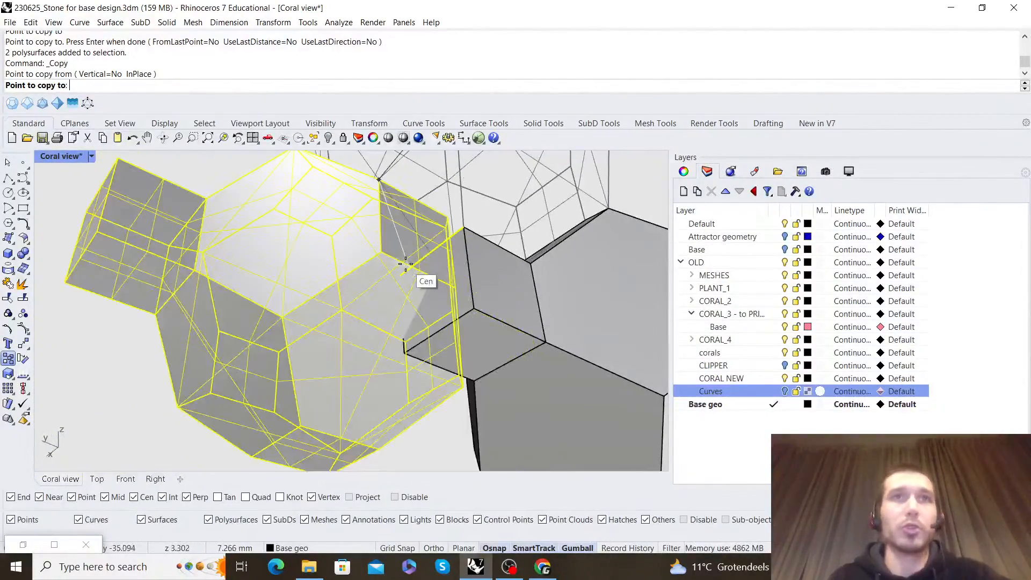
{"action": "left_click", "coordinate": [402, 276]}
{"action": "right_click", "coordinate": [403, 275]}
{"action": "key", "text": "Escape"}
Copy the cube between the two lower cells together with its adjoining polyhedron to add a fourth cell to the cluster
{"action": "scroll", "coordinate": [373, 279], "scroll_direction": "down", "scroll_amount": 8}
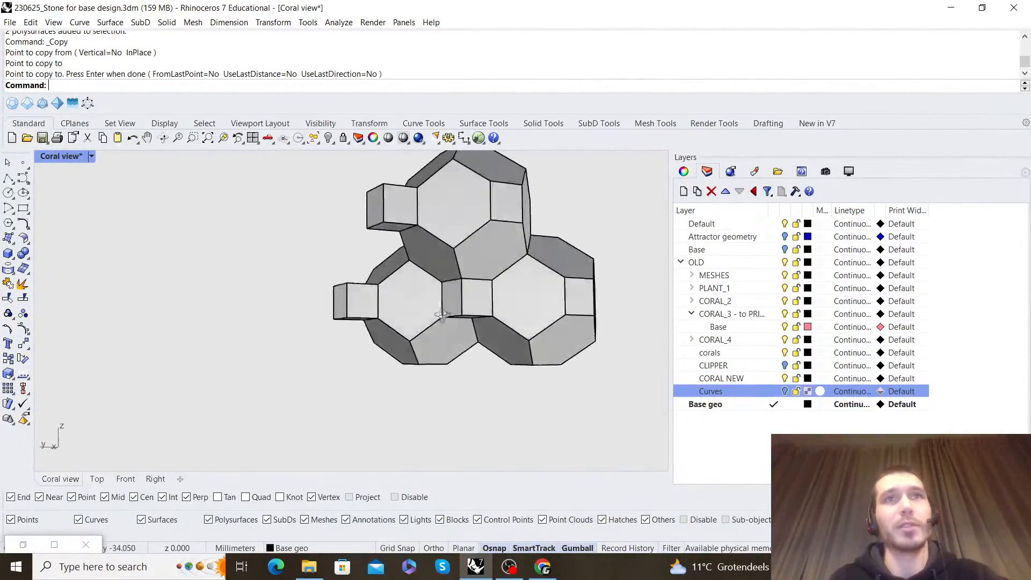
{"action": "scroll", "coordinate": [455, 285], "scroll_direction": "down", "scroll_amount": 2}
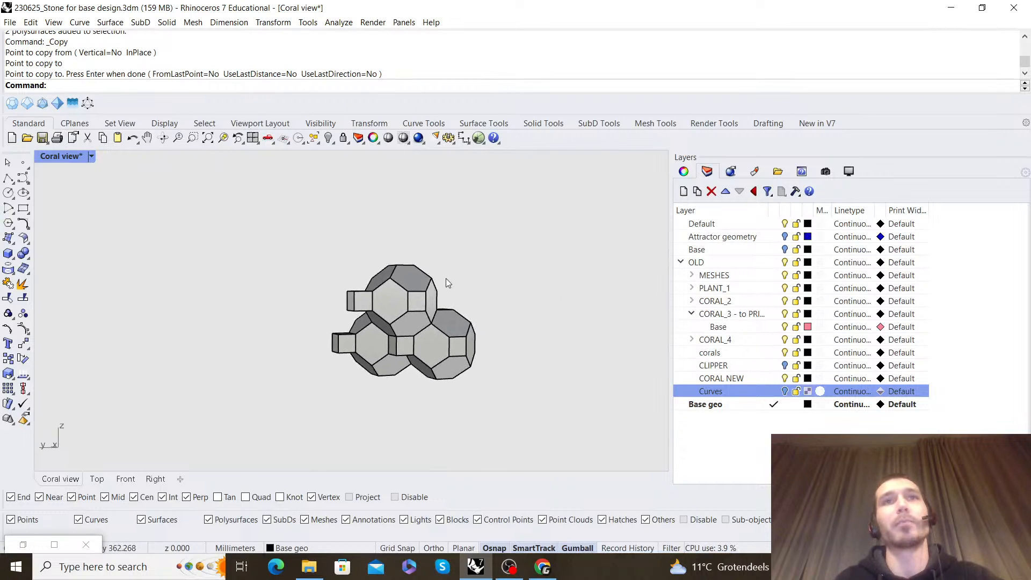
{"action": "right_click_drag", "start_coordinate": [448, 283], "coordinate": [504, 312]}
{"action": "scroll", "coordinate": [384, 314], "scroll_direction": "up", "scroll_amount": 7}
{"action": "left_click", "coordinate": [418, 288]}
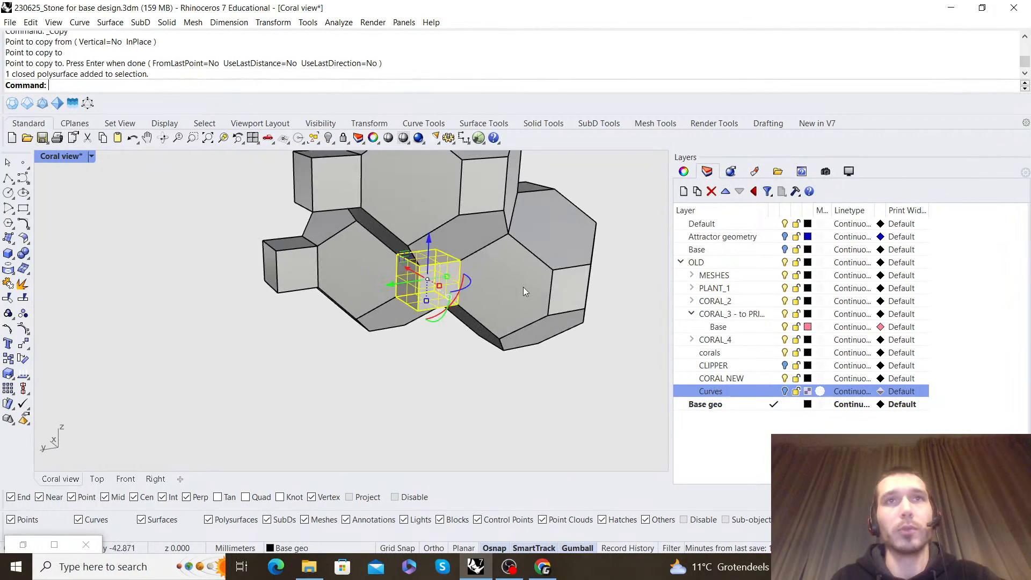
{"action": "left_click", "coordinate": [526, 292], "text": "shift"}
{"action": "scroll", "coordinate": [376, 365], "scroll_direction": "down", "scroll_amount": 5}
{"action": "right_click_drag", "start_coordinate": [371, 366], "coordinate": [320, 209]}
{"action": "scroll", "coordinate": [406, 327], "scroll_direction": "up", "scroll_amount": 8}
{"action": "left_click", "coordinate": [8, 359]}
{"action": "left_click", "coordinate": [374, 350]}
{"action": "left_click", "coordinate": [290, 233]}
{"action": "right_click", "coordinate": [502, 283]}
{"action": "left_click", "coordinate": [501, 282]}
Examine the packed cluster of cells in Wireframe display mode and return the viewport to Shaded
{"action": "scroll", "coordinate": [382, 250], "scroll_direction": "down", "scroll_amount": 2}
{"action": "right_click_drag", "start_coordinate": [382, 251], "coordinate": [446, 260], "text": "shift"}
{"action": "scroll", "coordinate": [443, 256], "scroll_direction": "down", "scroll_amount": 2}
{"action": "left_click", "coordinate": [91, 156]}
{"action": "left_click", "coordinate": [131, 158]}
{"action": "scroll", "coordinate": [359, 310], "scroll_direction": "up", "scroll_amount": 6}
{"action": "right_click_drag", "start_coordinate": [360, 310], "coordinate": [342, 326]}
{"action": "scroll", "coordinate": [390, 317], "scroll_direction": "down", "scroll_amount": 5}
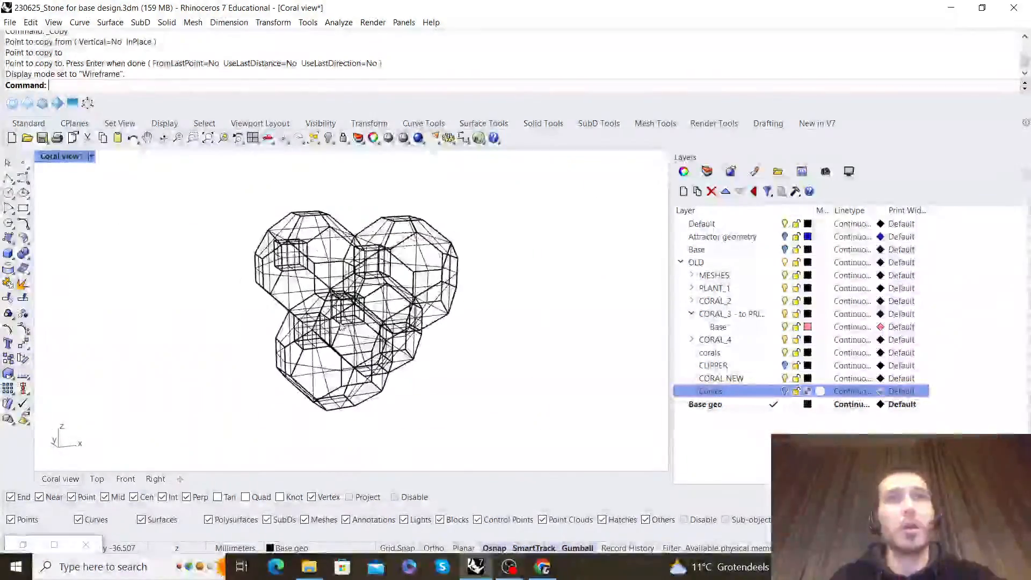
{"action": "left_click", "coordinate": [92, 157]}
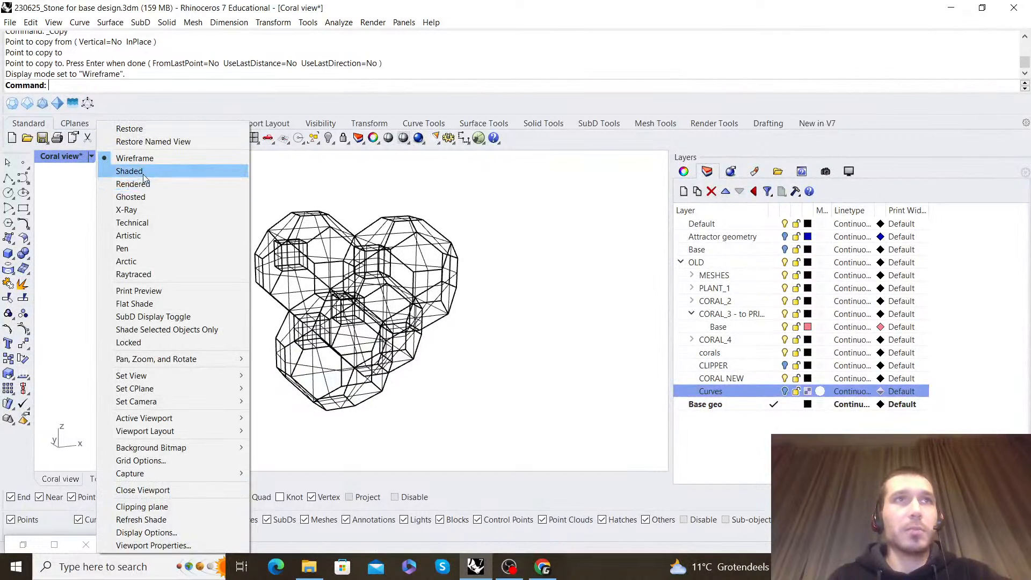
{"action": "left_click", "coordinate": [143, 179]}
{"action": "scroll", "coordinate": [329, 333], "scroll_direction": "down", "scroll_amount": 3}
{"action": "mouse_move", "coordinate": [343, 322]}
{"action": "right_mouse_down"}
{"action": "mouse_move", "coordinate": [458, 299]}
{"action": "mouse_move", "coordinate": [387, 283]}
{"action": "mouse_move", "coordinate": [421, 288]}
{"action": "right_mouse_up"}
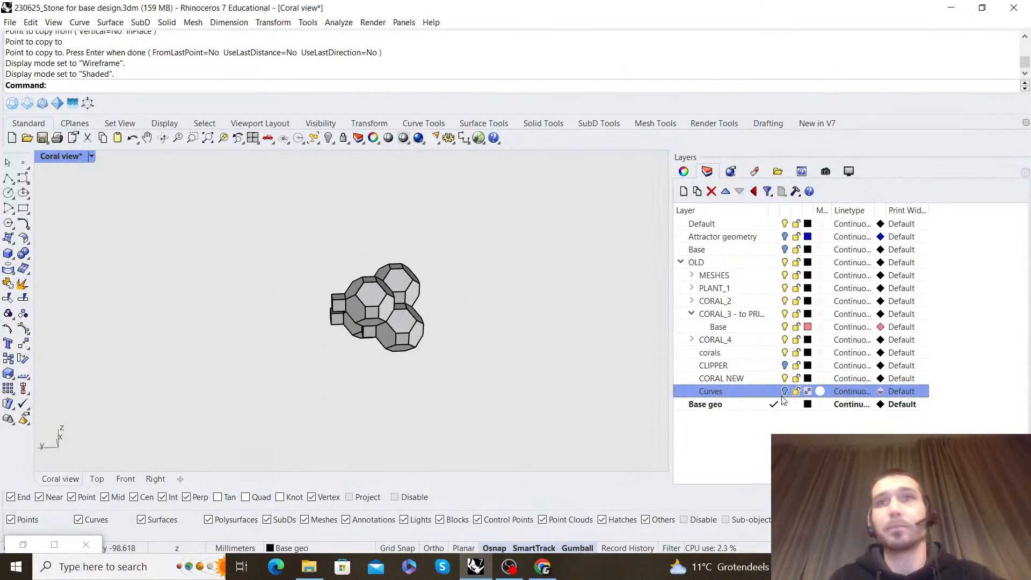
Collapse the OLD layer group, make Default the current layer, and hide the OLD and Base geo layers
{"action": "left_click", "coordinate": [681, 263]}
{"action": "left_click", "coordinate": [771, 224]}
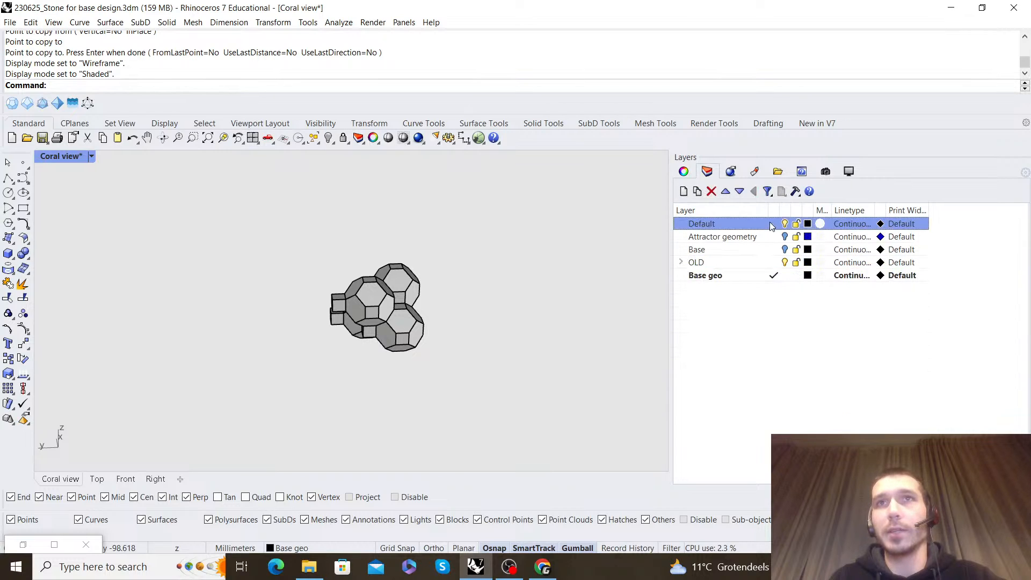
{"action": "left_click", "coordinate": [786, 264]}
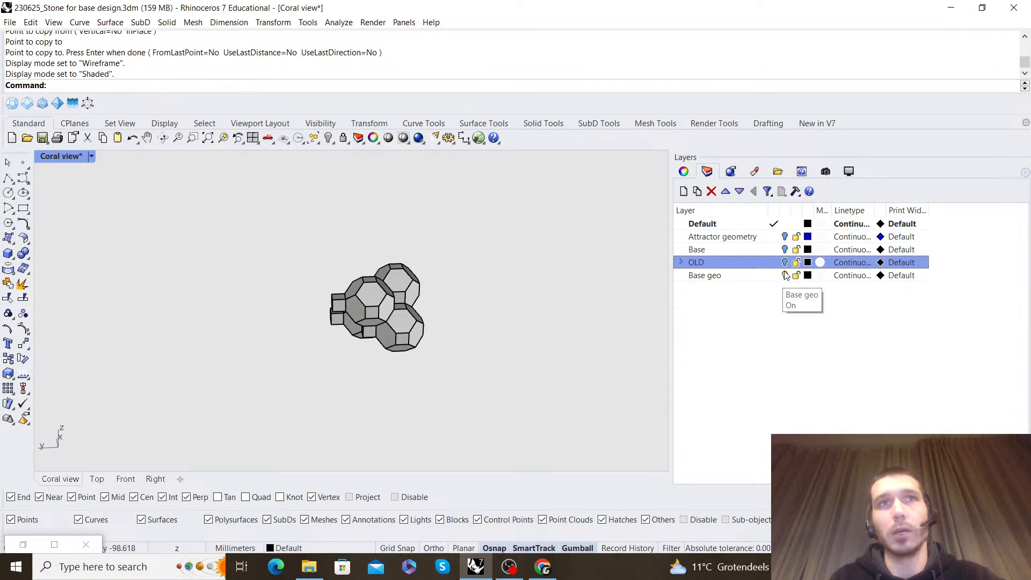
{"action": "left_click", "coordinate": [786, 275]}
Restore the Grasshopper window and add a Construct Point component to the empty canvas
{"action": "double_click", "coordinate": [21, 544]}
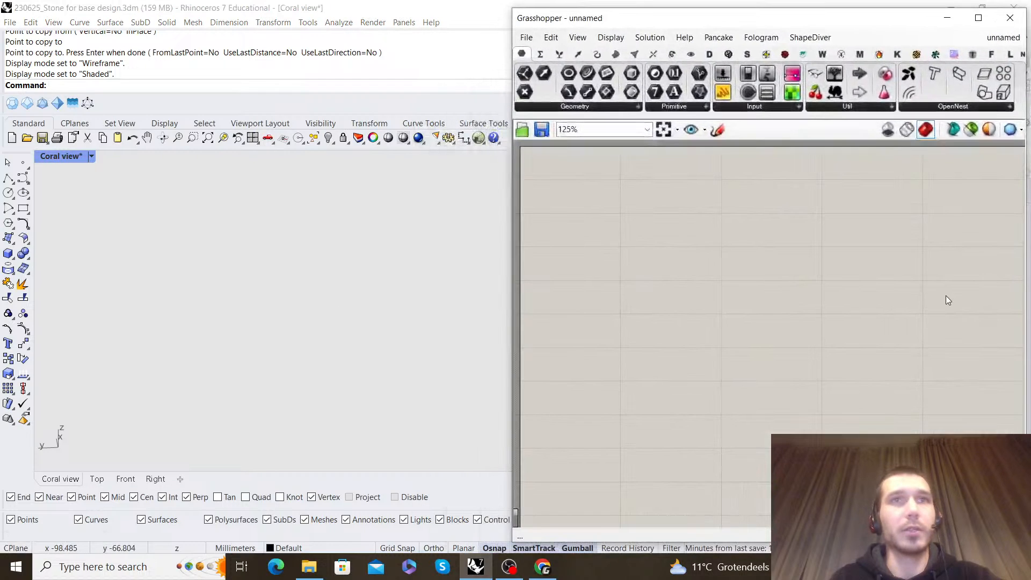
{"action": "scroll", "coordinate": [665, 276], "scroll_direction": "up", "scroll_amount": 2}
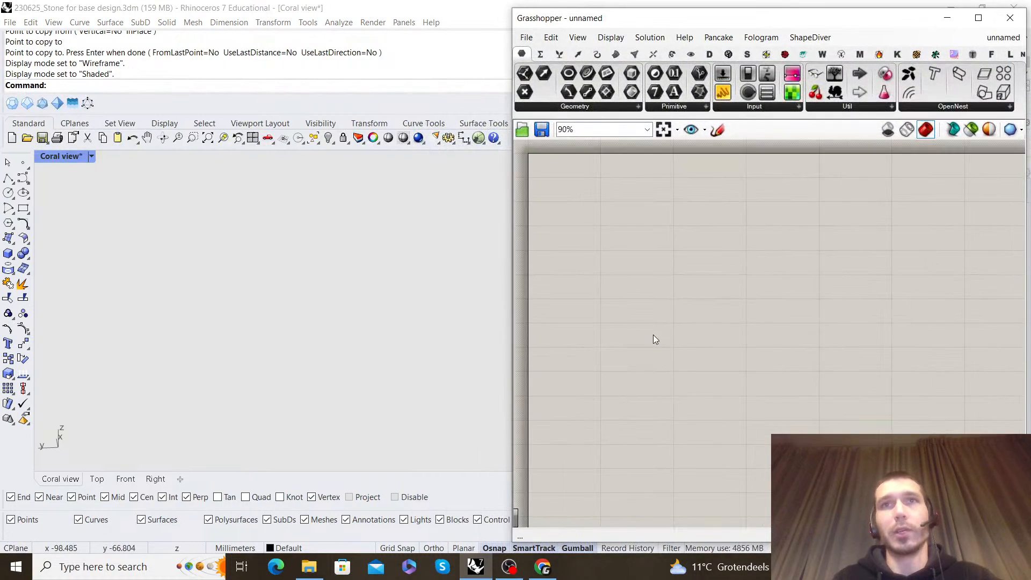
{"action": "double_click", "coordinate": [708, 281]}
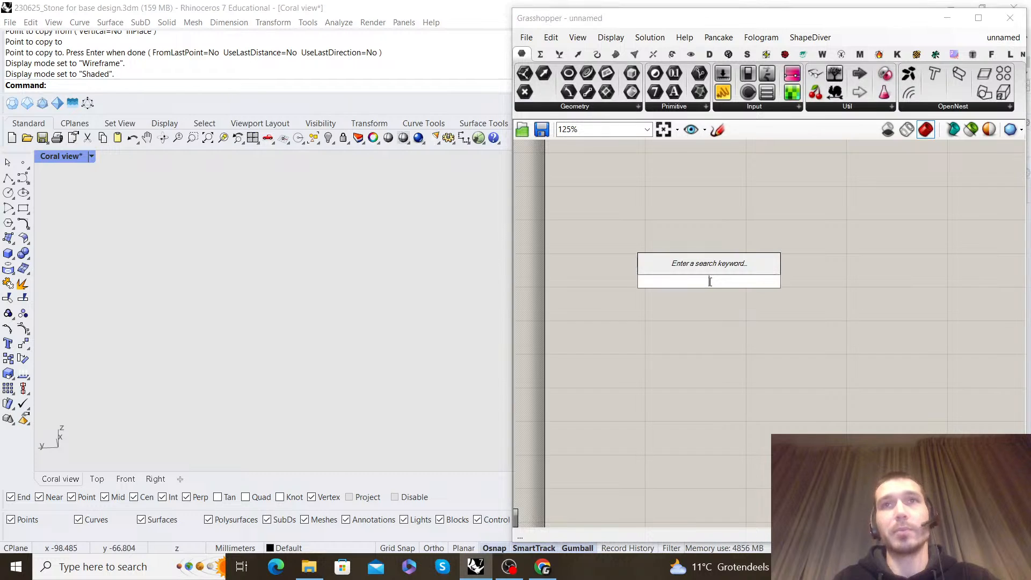
{"action": "type", "text": "co"}
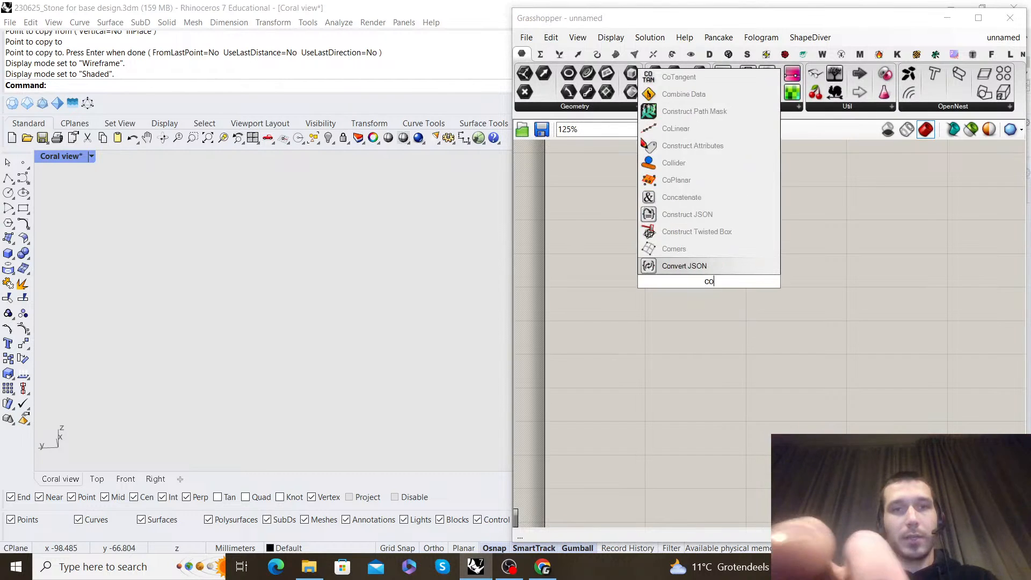
{"action": "type", "text": "nstruct point"}
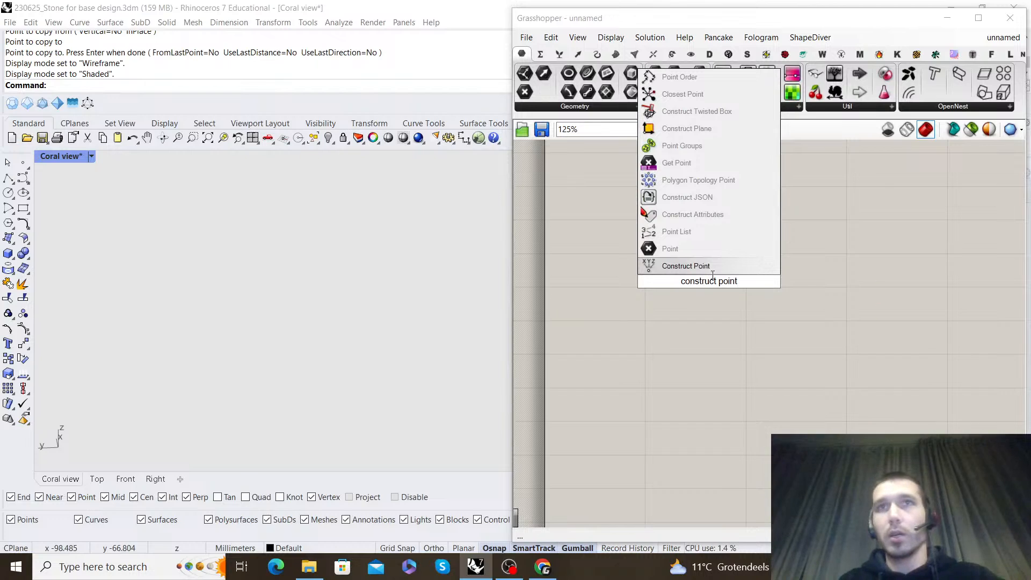
{"action": "key", "text": "Return"}
{"action": "left_click_drag", "start_coordinate": [678, 330], "coordinate": [674, 335]}
{"action": "left_click", "coordinate": [717, 233]}
{"action": "right_click_drag", "start_coordinate": [717, 233], "coordinate": [594, 230]}
Add a Center Box component and connect the constructed point to its base input
{"action": "double_click", "coordinate": [743, 275]}
{"action": "right_click_drag", "start_coordinate": [656, 316], "coordinate": [715, 301]}
{"action": "double_click", "coordinate": [716, 302]}
{"action": "type", "text": "center bo"}
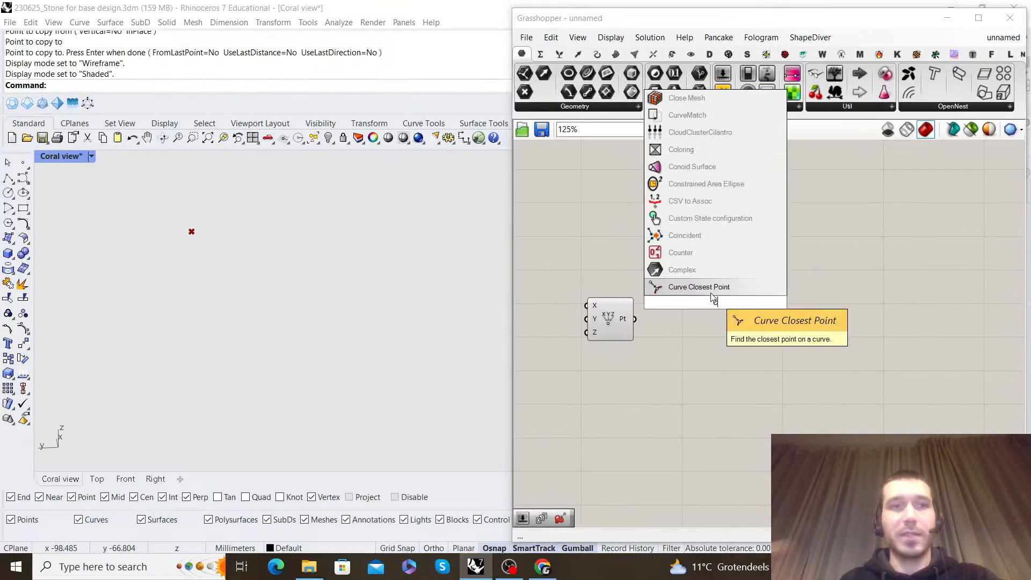
{"action": "type", "text": "x"}
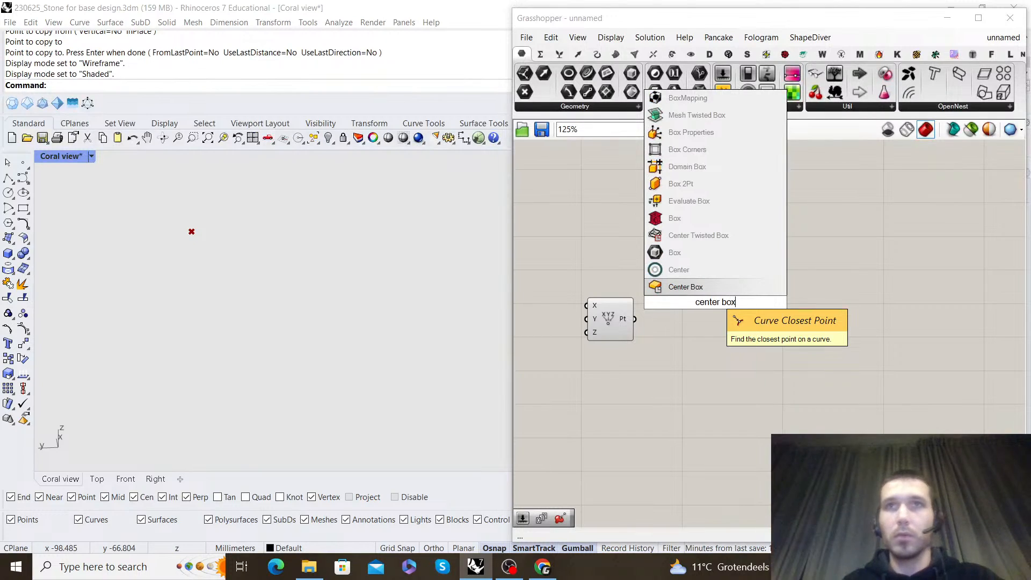
{"action": "key", "text": "Return"}
{"action": "scroll", "coordinate": [651, 323], "scroll_direction": "up", "scroll_amount": 2}
{"action": "left_click_drag", "start_coordinate": [758, 289], "coordinate": [820, 339]}
{"action": "left_click", "coordinate": [698, 408]}
{"action": "right_click_drag", "start_coordinate": [696, 407], "coordinate": [716, 376]}
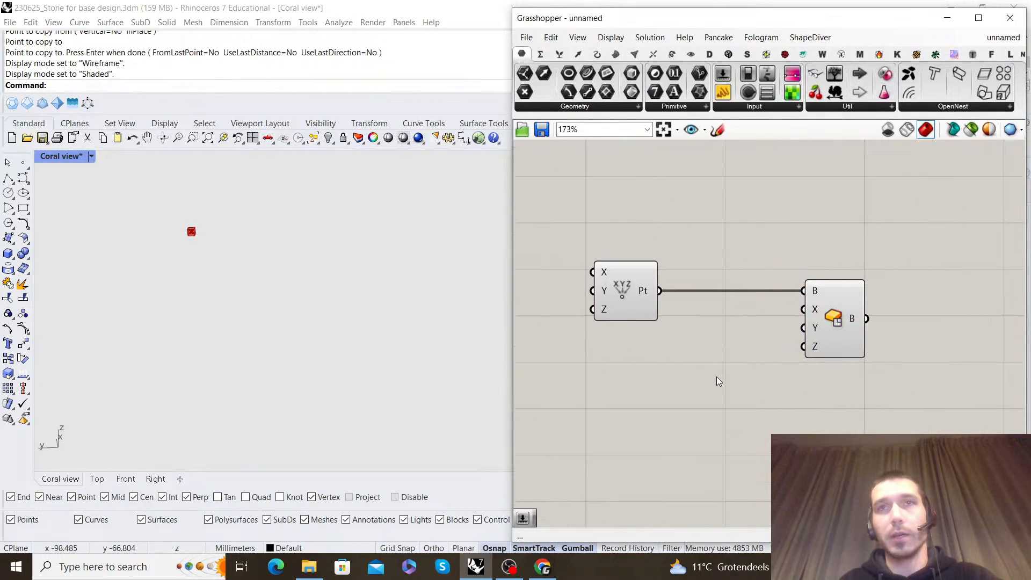
Add a number slider set to 10 and connect it to the Center Box X, Y and Z inputs
{"action": "double_click", "coordinate": [717, 377]}
{"action": "type", "text": "10"}
{"action": "key", "text": "Return"}
{"action": "scroll", "coordinate": [760, 413], "scroll_direction": "up", "scroll_amount": 1}
{"action": "left_click_drag", "start_coordinate": [737, 350], "coordinate": [608, 319]}
{"action": "left_click_drag", "start_coordinate": [681, 370], "coordinate": [608, 350]}
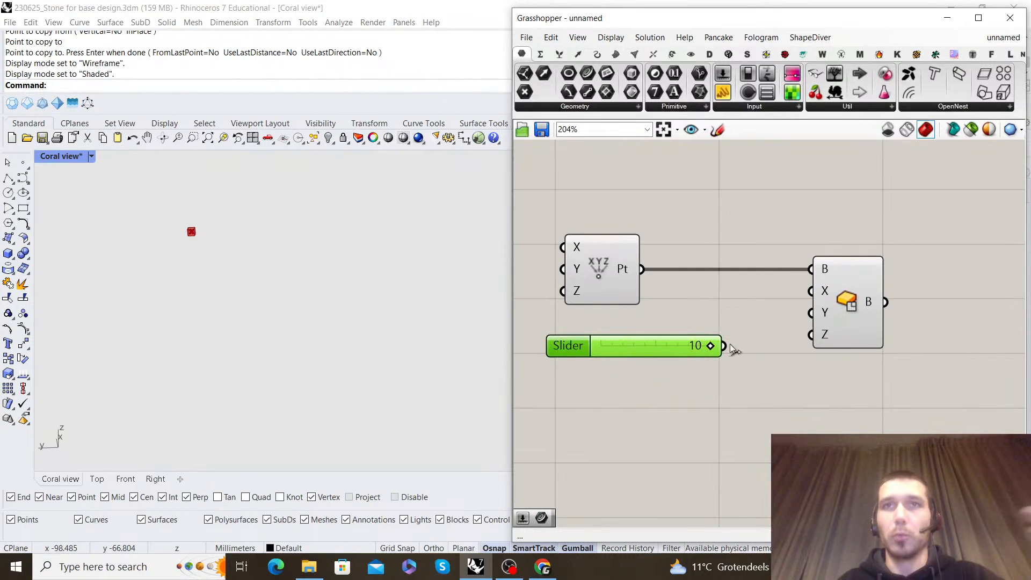
{"action": "left_click_drag", "start_coordinate": [811, 335], "coordinate": [672, 334]}
{"action": "left_click", "coordinate": [659, 313]}
{"action": "left_click_drag", "start_coordinate": [611, 284], "coordinate": [600, 282]}
{"action": "left_click", "coordinate": [770, 197]}
Examine the previewed box from several angles in the Rhino viewport
{"action": "right_click_drag", "start_coordinate": [273, 257], "coordinate": [332, 317]}
{"action": "right_click_drag", "start_coordinate": [142, 308], "coordinate": [328, 304], "text": "shift"}
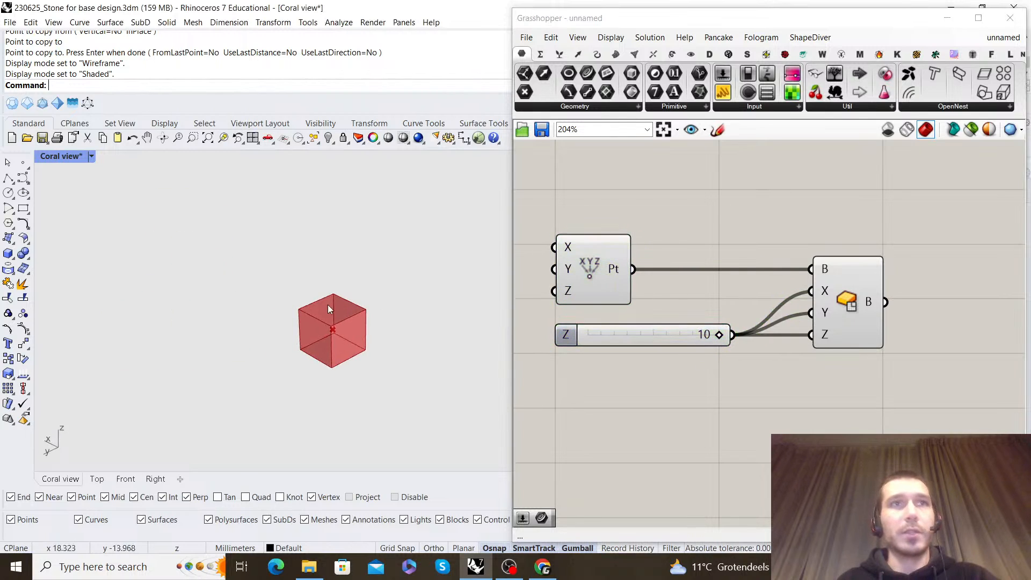
{"action": "scroll", "coordinate": [310, 327], "scroll_direction": "up", "scroll_amount": 8}
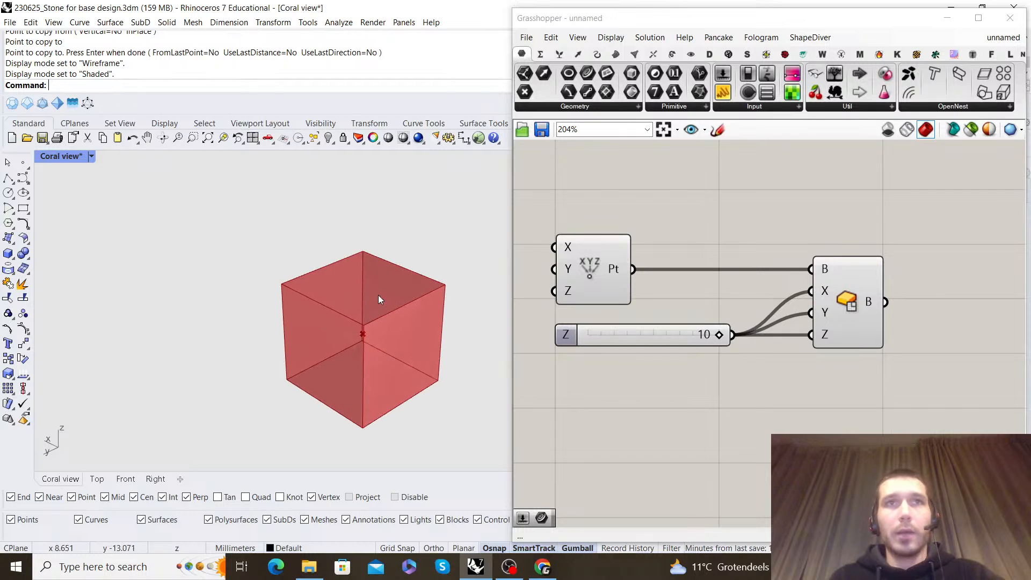
{"action": "scroll", "coordinate": [362, 296], "scroll_direction": "down", "scroll_amount": 5}
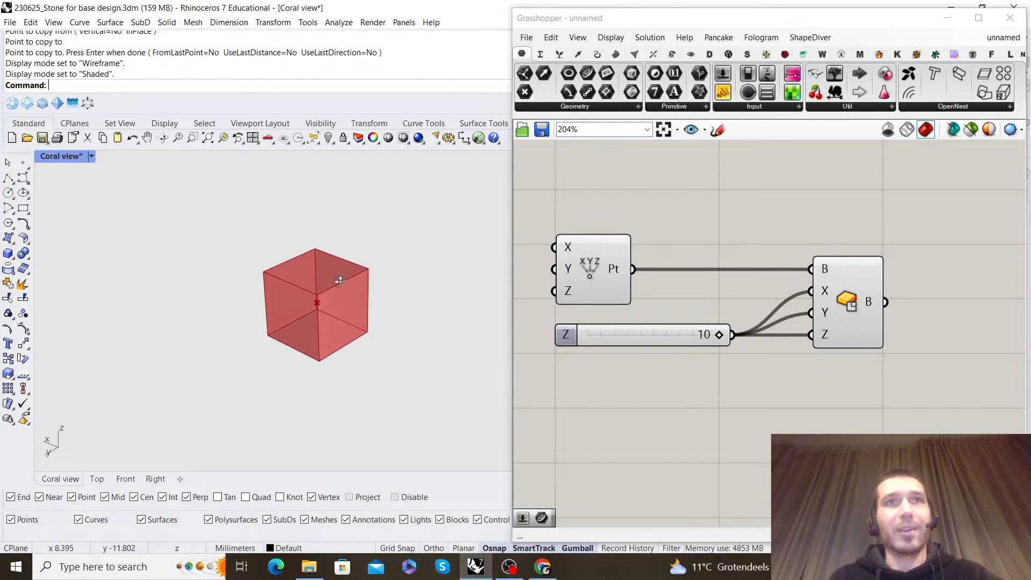
{"action": "right_click_drag", "start_coordinate": [338, 279], "coordinate": [317, 305]}
{"action": "scroll", "coordinate": [317, 306], "scroll_direction": "up", "scroll_amount": 3}
{"action": "right_click_drag", "start_coordinate": [365, 278], "coordinate": [336, 277], "text": "shift"}
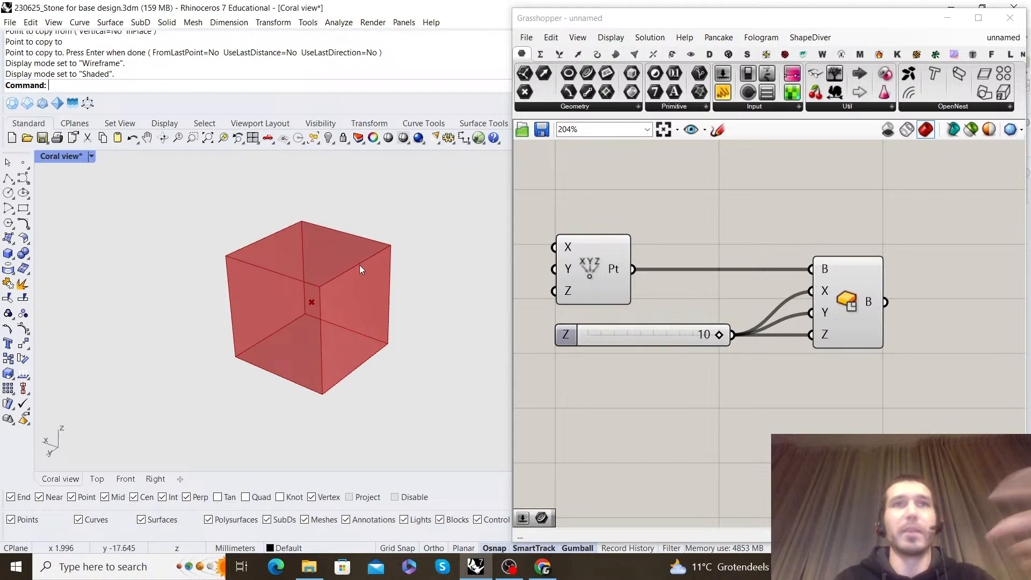
Show the Base geo layer in Rhino to compare the cell cluster with the box, and hide the layer again
{"action": "left_click", "coordinate": [946, 22]}
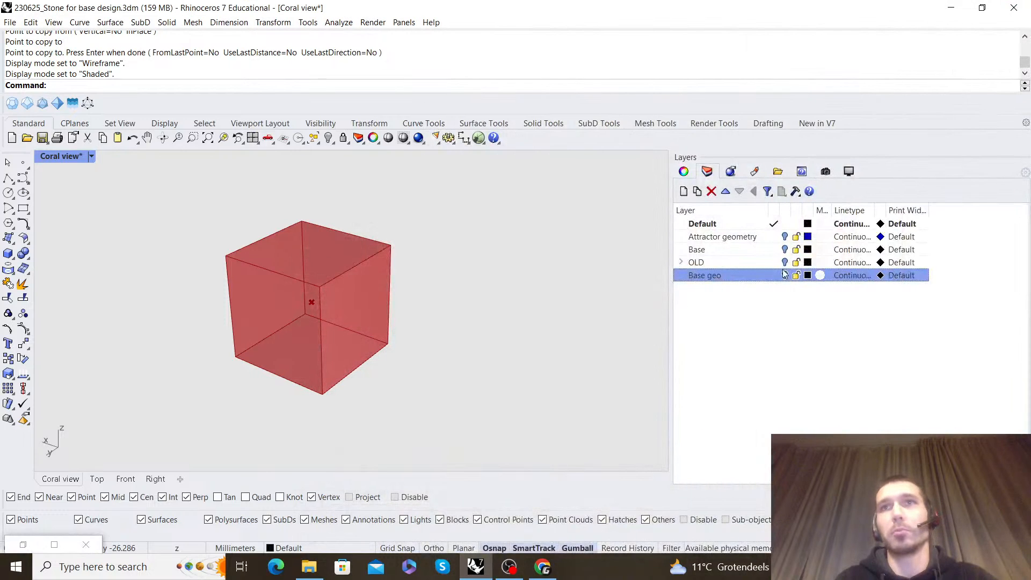
{"action": "scroll", "coordinate": [339, 289], "scroll_direction": "down", "scroll_amount": 9}
{"action": "scroll", "coordinate": [402, 274], "scroll_direction": "up", "scroll_amount": 4}
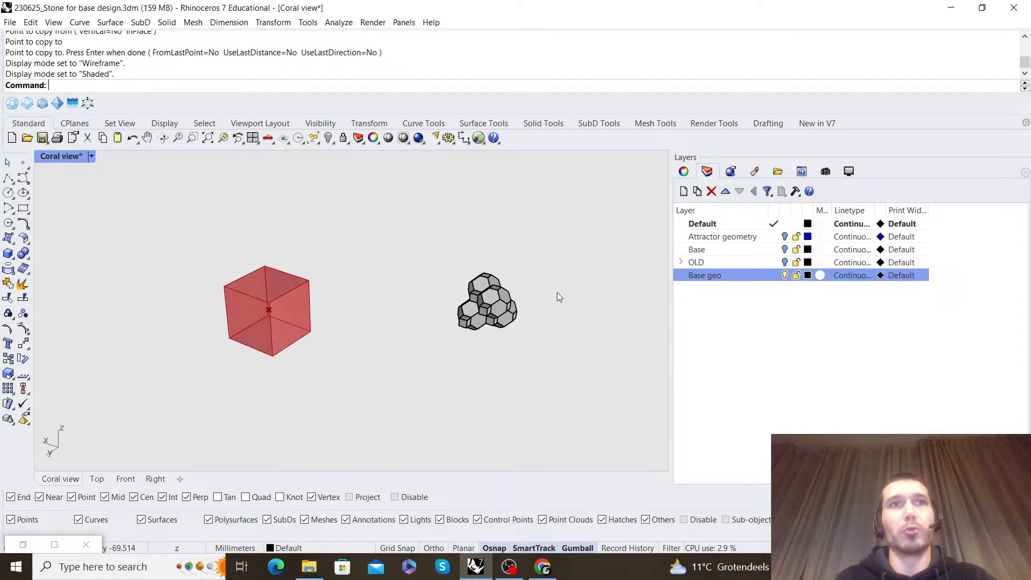
{"action": "left_click", "coordinate": [785, 275]}
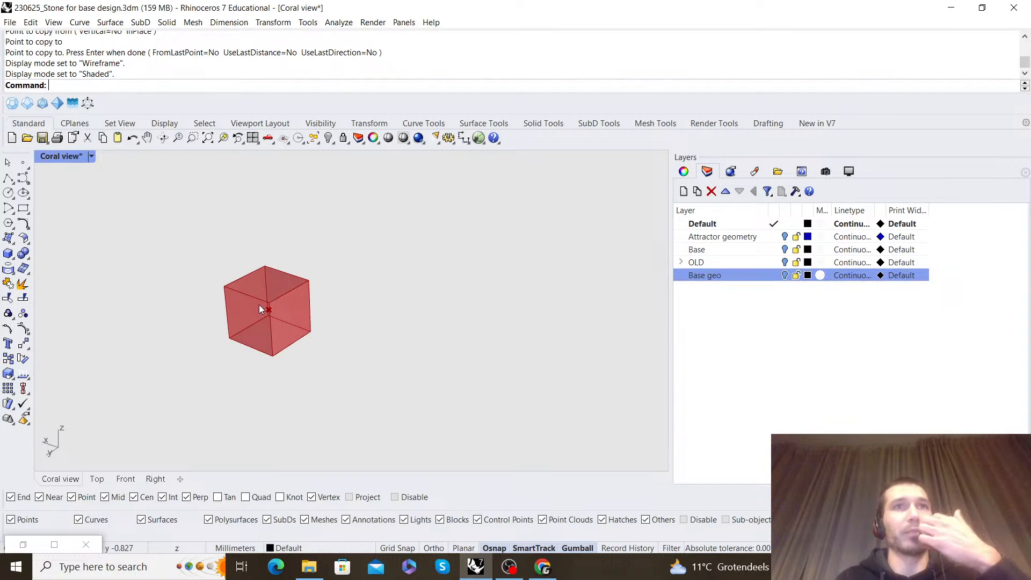
{"action": "scroll", "coordinate": [253, 308], "scroll_direction": "up", "scroll_amount": 3}
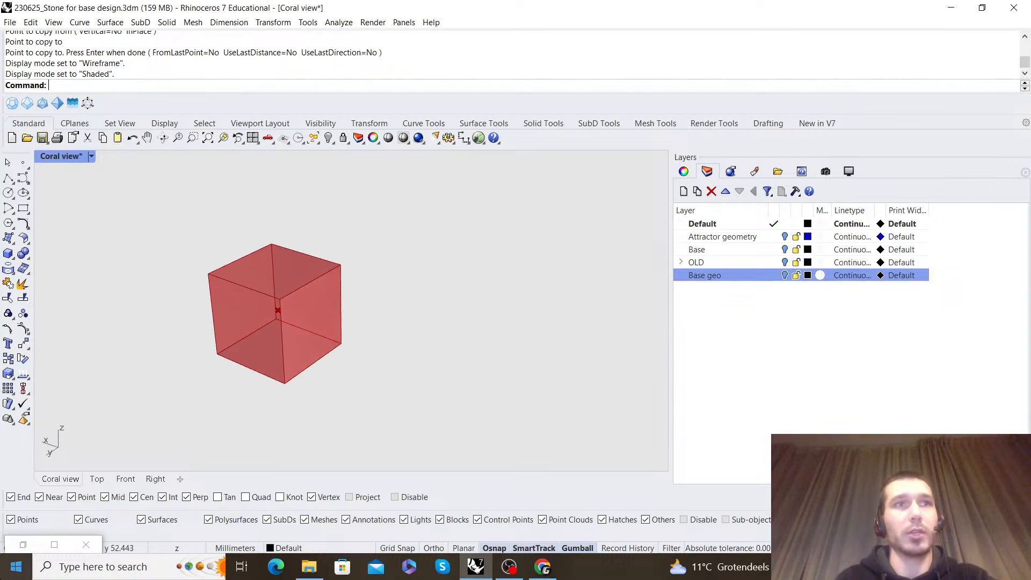
Return to Grasshopper and sketch a black wireframe cube in the free canvas area above the Center Box component
{"action": "left_click", "coordinate": [22, 545]}
{"action": "scroll", "coordinate": [809, 303], "scroll_direction": "down", "scroll_amount": 3}
{"action": "right_click_drag", "start_coordinate": [809, 302], "coordinate": [697, 282]}
{"action": "scroll", "coordinate": [791, 276], "scroll_direction": "up", "scroll_amount": 2}
{"action": "right_click_drag", "start_coordinate": [791, 276], "coordinate": [772, 280]}
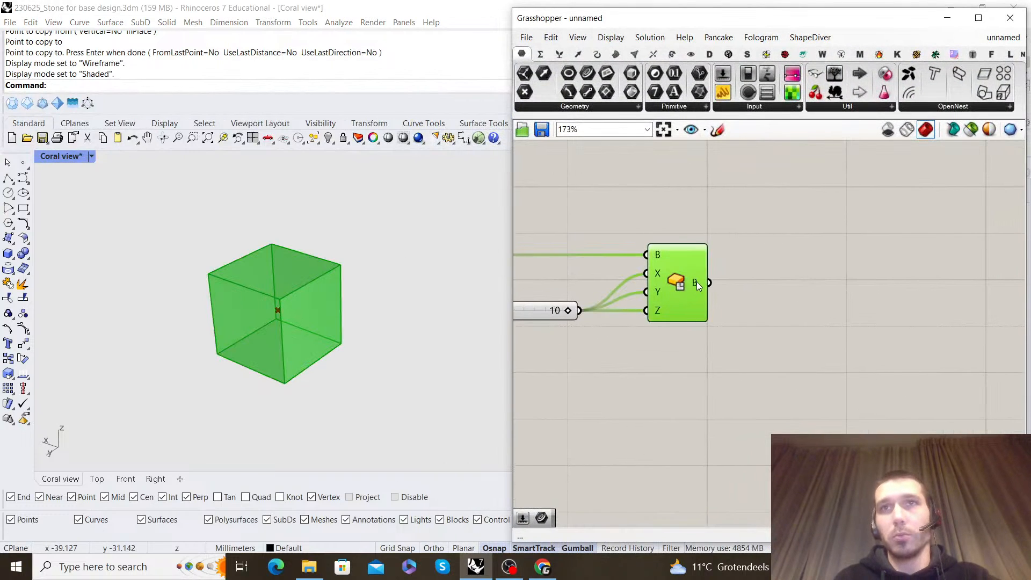
{"action": "left_click", "coordinate": [790, 281]}
{"action": "scroll", "coordinate": [791, 282], "scroll_direction": "down", "scroll_amount": 4}
{"action": "right_click_drag", "start_coordinate": [795, 242], "coordinate": [771, 266]}
{"action": "scroll", "coordinate": [783, 246], "scroll_direction": "up", "scroll_amount": 2}
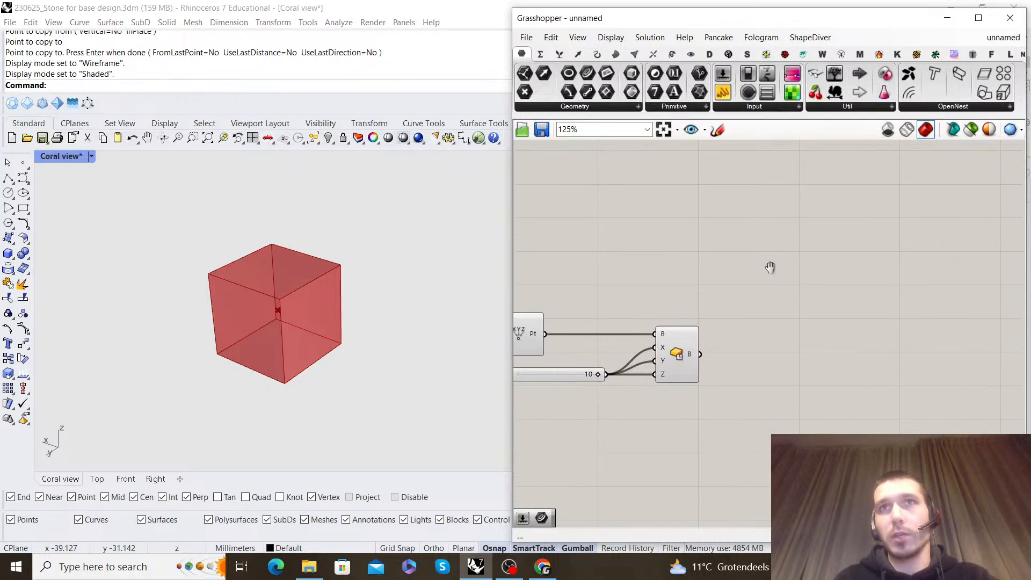
{"action": "left_click", "coordinate": [717, 129]}
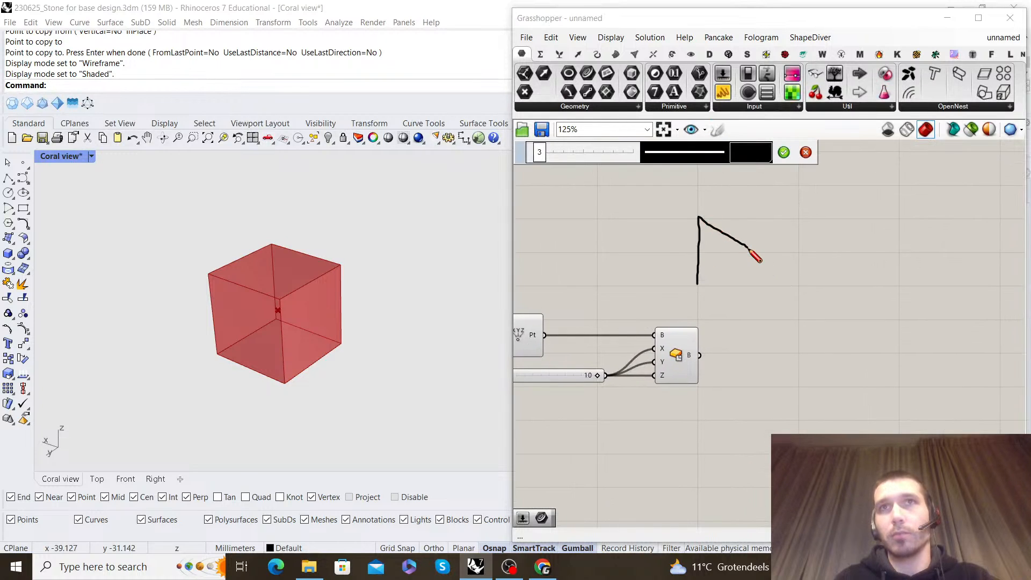
{"action": "left_click_drag", "start_coordinate": [703, 215], "coordinate": [772, 205]}
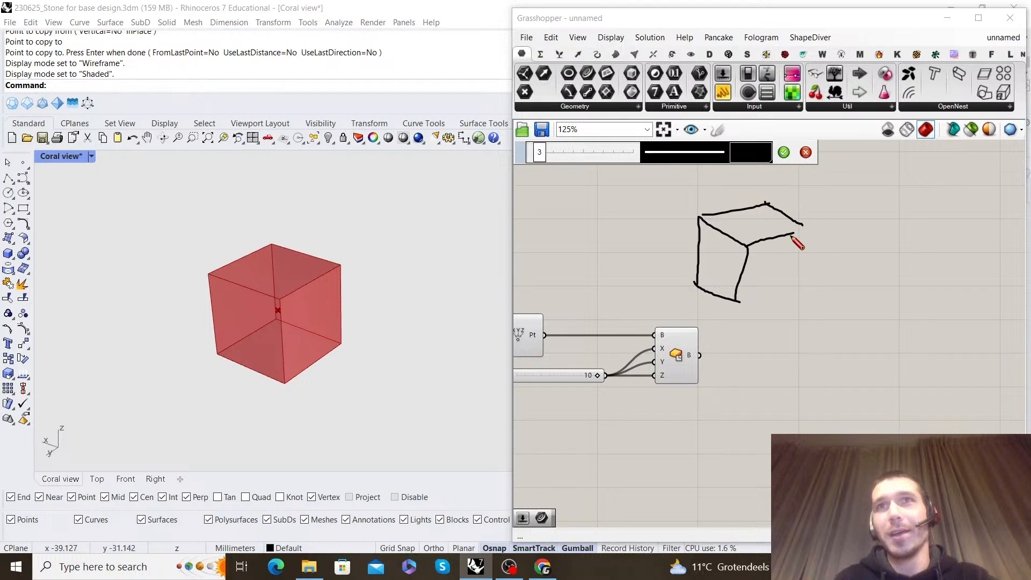
{"action": "left_click_drag", "start_coordinate": [808, 233], "coordinate": [810, 231]}
{"action": "left_click_drag", "start_coordinate": [734, 302], "coordinate": [803, 296]}
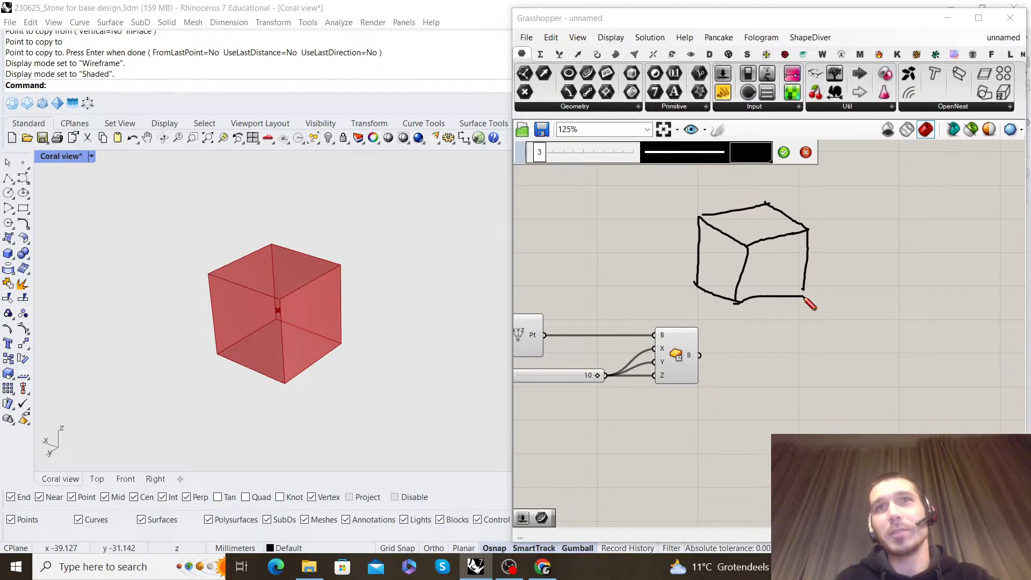
{"action": "left_click_drag", "start_coordinate": [689, 288], "coordinate": [762, 284]}
{"action": "left_click_drag", "start_coordinate": [767, 205], "coordinate": [754, 274]}
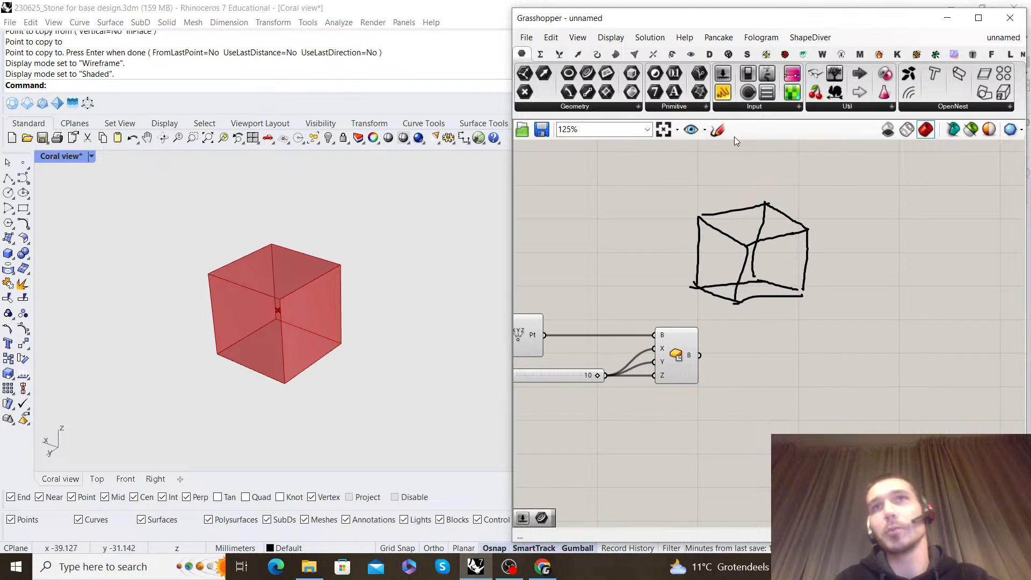
Sketch red bevel outlines along the top edges of the drawn cube to show where they are cut
{"action": "left_click", "coordinate": [750, 156]}
{"action": "left_click_drag", "start_coordinate": [786, 206], "coordinate": [774, 193]}
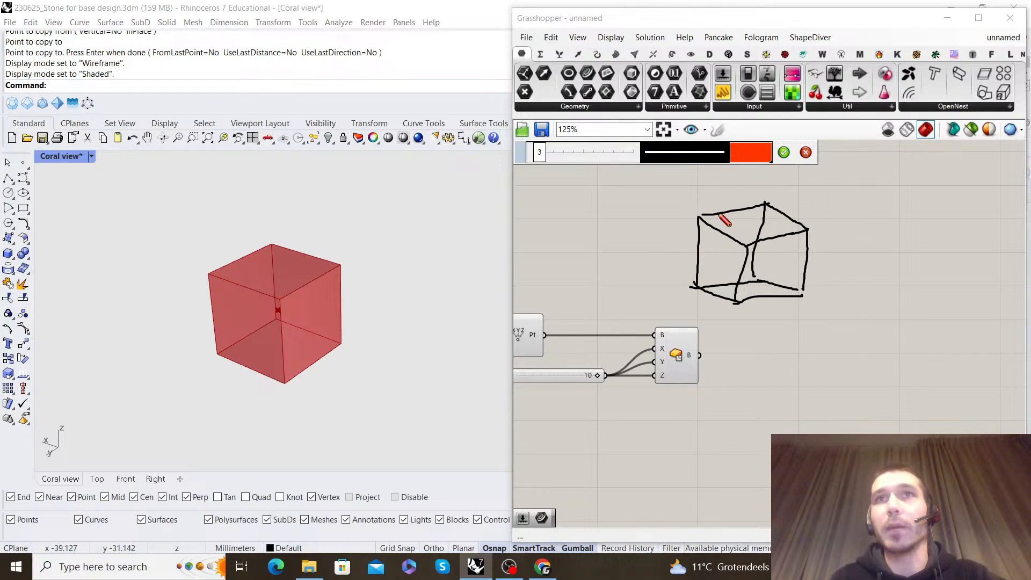
{"action": "mouse_move", "coordinate": [717, 216]}
{"action": "left_mouse_down"}
{"action": "mouse_move", "coordinate": [760, 242]}
{"action": "mouse_move", "coordinate": [717, 247]}
{"action": "mouse_move", "coordinate": [748, 258]}
{"action": "left_mouse_up"}
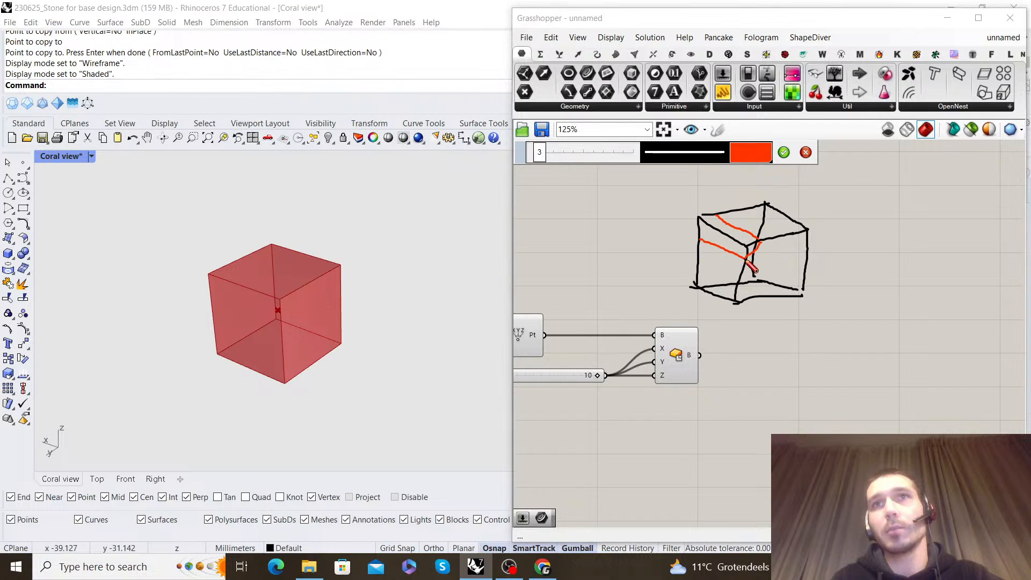
{"action": "left_click_drag", "start_coordinate": [716, 215], "coordinate": [702, 241]}
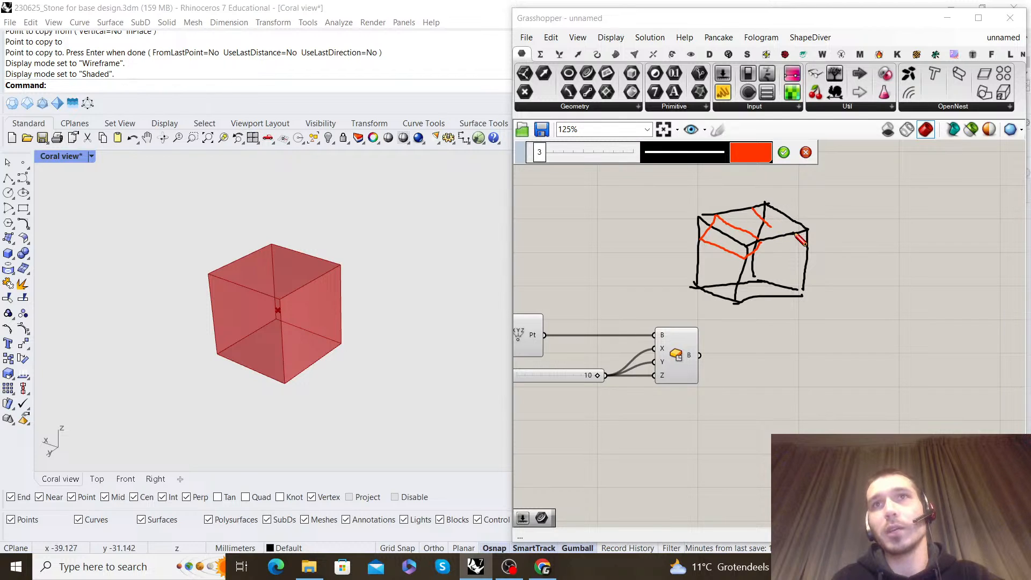
{"action": "left_click_drag", "start_coordinate": [771, 221], "coordinate": [798, 237]}
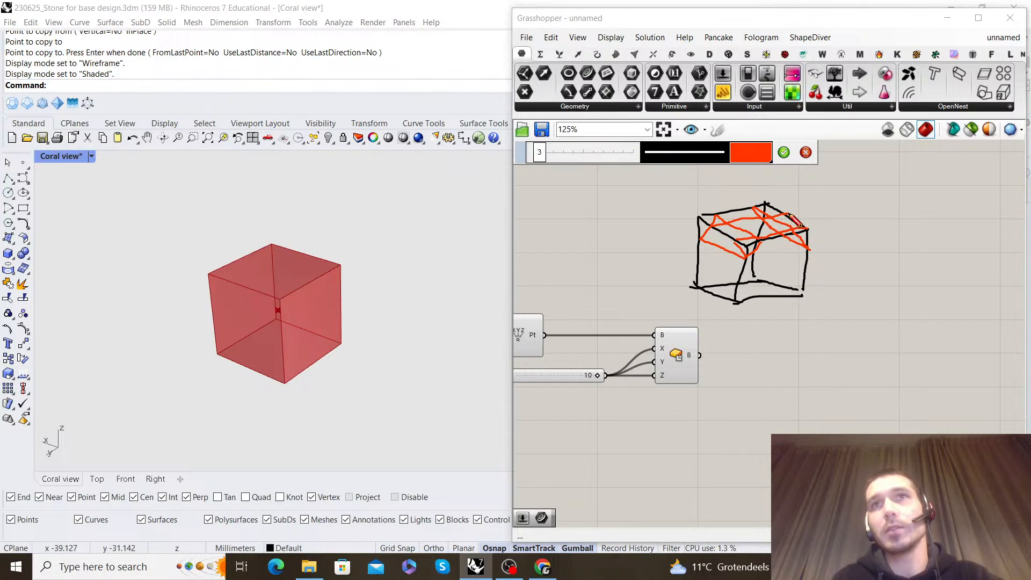
Fill the inset top face in red, draw a filled red square on the cube's side face, and finish the sketch
{"action": "mouse_move", "coordinate": [757, 230]}
{"action": "left_mouse_down"}
{"action": "mouse_move", "coordinate": [749, 227]}
{"action": "mouse_move", "coordinate": [757, 234]}
{"action": "left_mouse_up"}
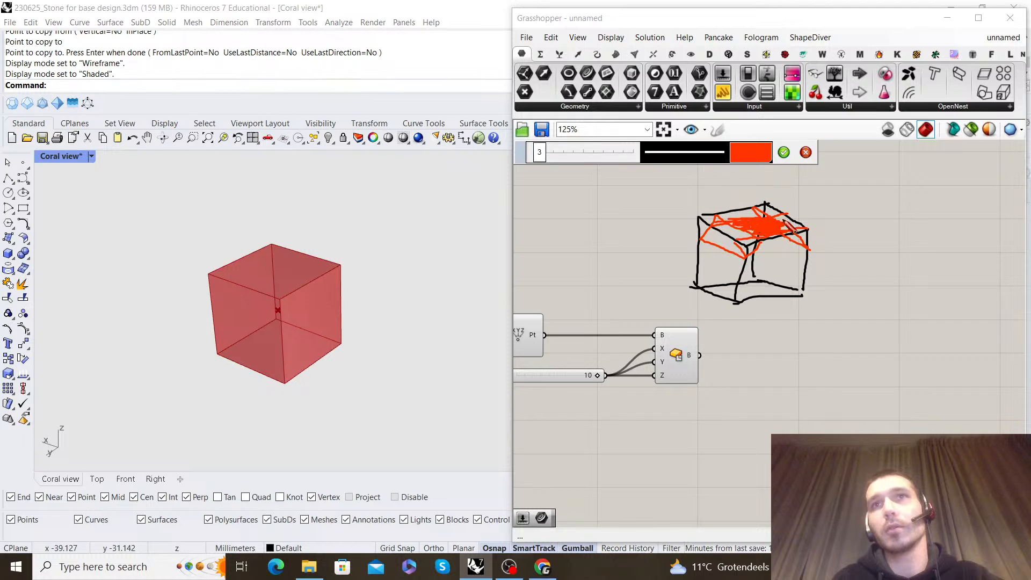
{"action": "mouse_move", "coordinate": [765, 258]}
{"action": "left_mouse_down"}
{"action": "mouse_move", "coordinate": [757, 287]}
{"action": "mouse_move", "coordinate": [778, 280]}
{"action": "left_mouse_up"}
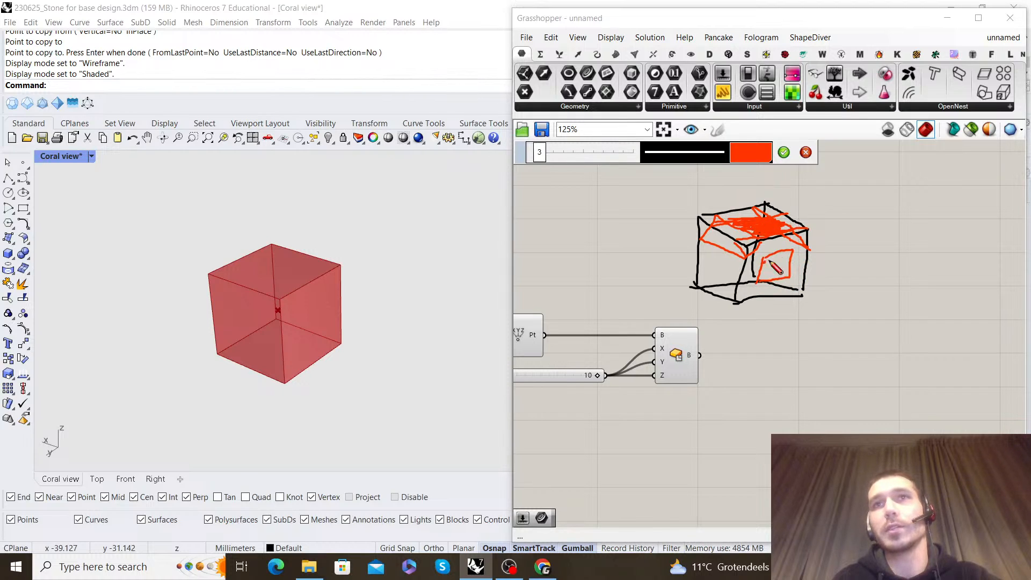
{"action": "left_click", "coordinate": [785, 154]}
{"action": "left_click", "coordinate": [796, 236]}
{"action": "left_click_drag", "start_coordinate": [862, 296], "coordinate": [708, 194]}
{"action": "left_click", "coordinate": [809, 242]}
Add a Deconstruct Brep component, feed it the Center Box output, and inspect its Faces output
{"action": "scroll", "coordinate": [807, 245], "scroll_direction": "down", "scroll_amount": 2}
{"action": "right_click_drag", "start_coordinate": [795, 263], "coordinate": [734, 247]}
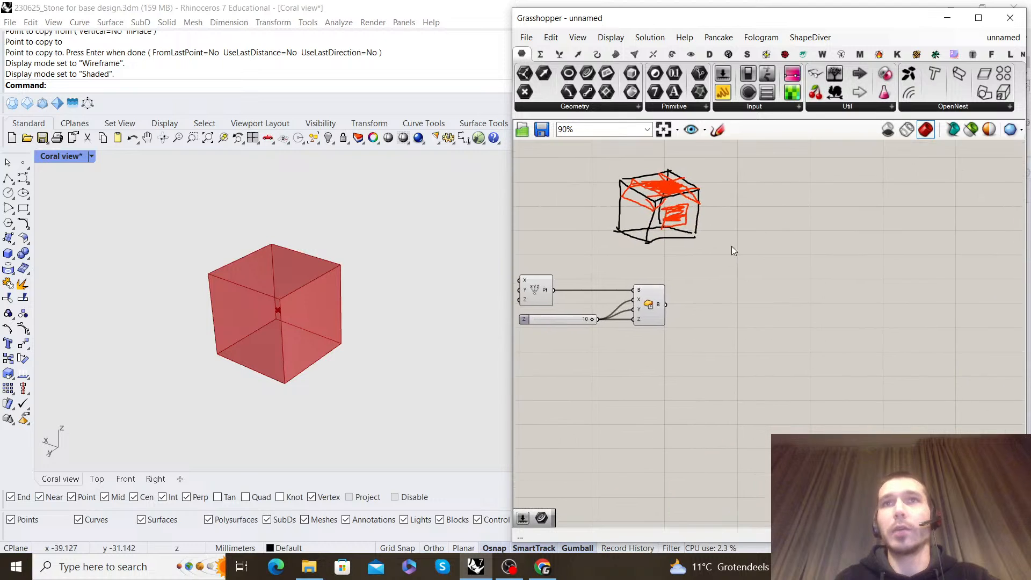
{"action": "scroll", "coordinate": [677, 293], "scroll_direction": "up", "scroll_amount": 3}
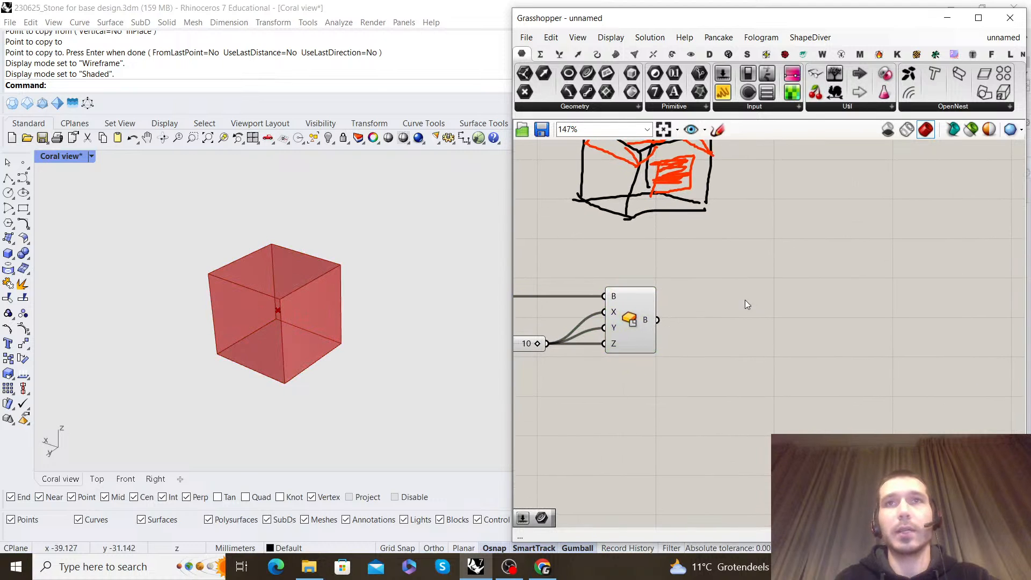
{"action": "double_click", "coordinate": [761, 299]}
{"action": "type", "text": "deconst"}
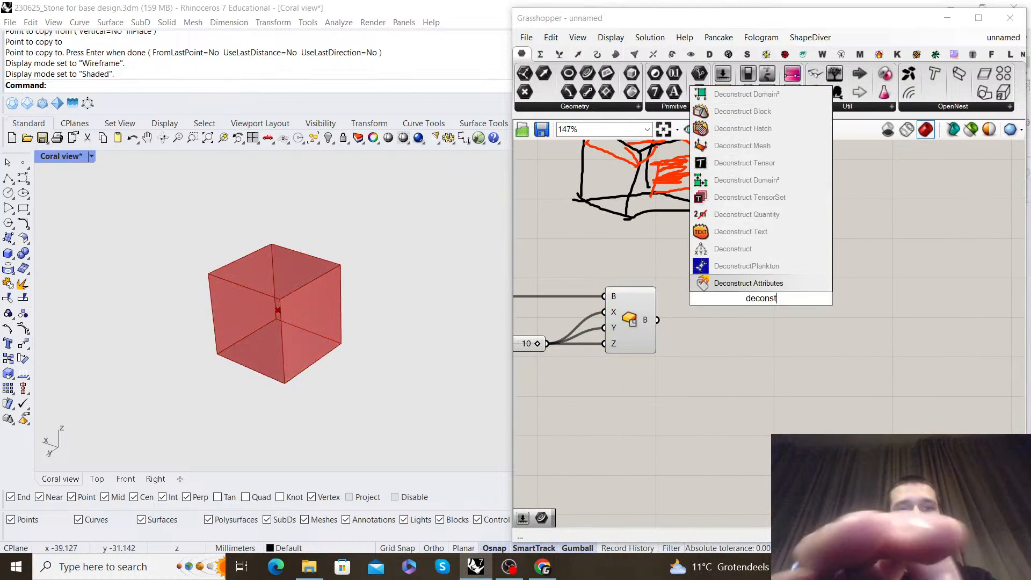
{"action": "type", "text": "rut brep"}
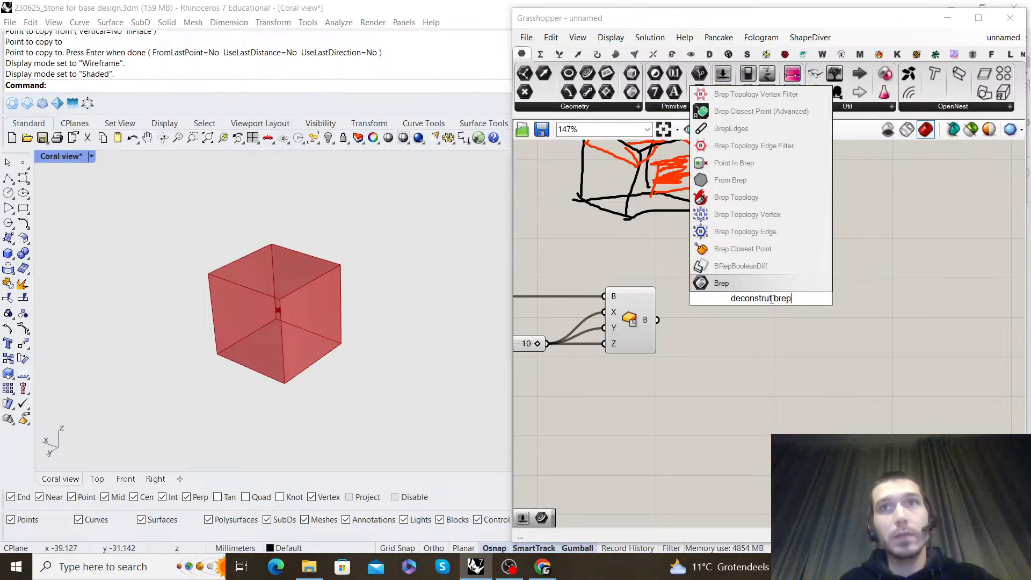
{"action": "left_click", "coordinate": [785, 272]}
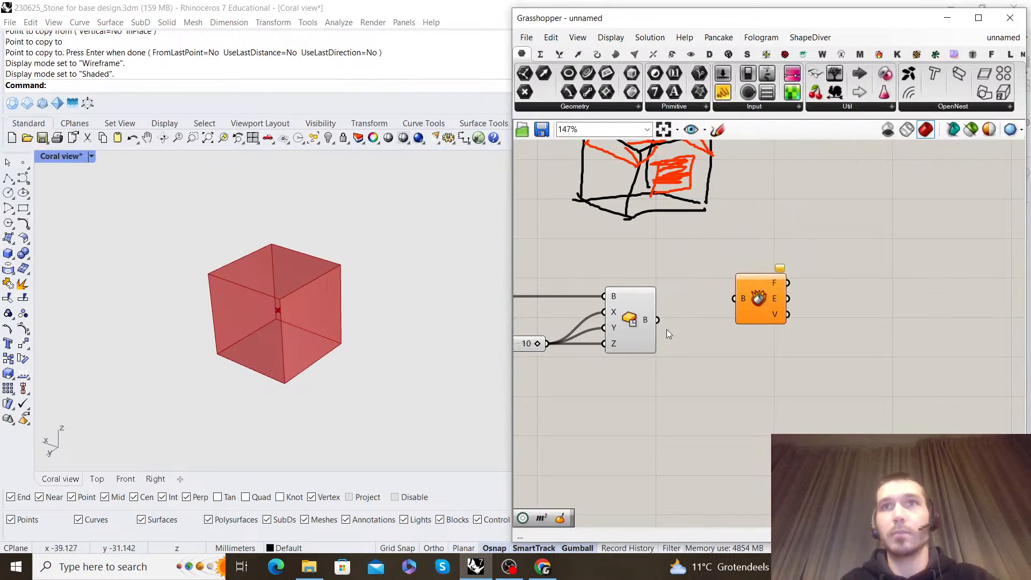
{"action": "left_click_drag", "start_coordinate": [733, 298], "coordinate": [728, 328]}
{"action": "right_click_drag", "start_coordinate": [786, 304], "coordinate": [770, 301]}
{"action": "mouse_move", "coordinate": [719, 305]}
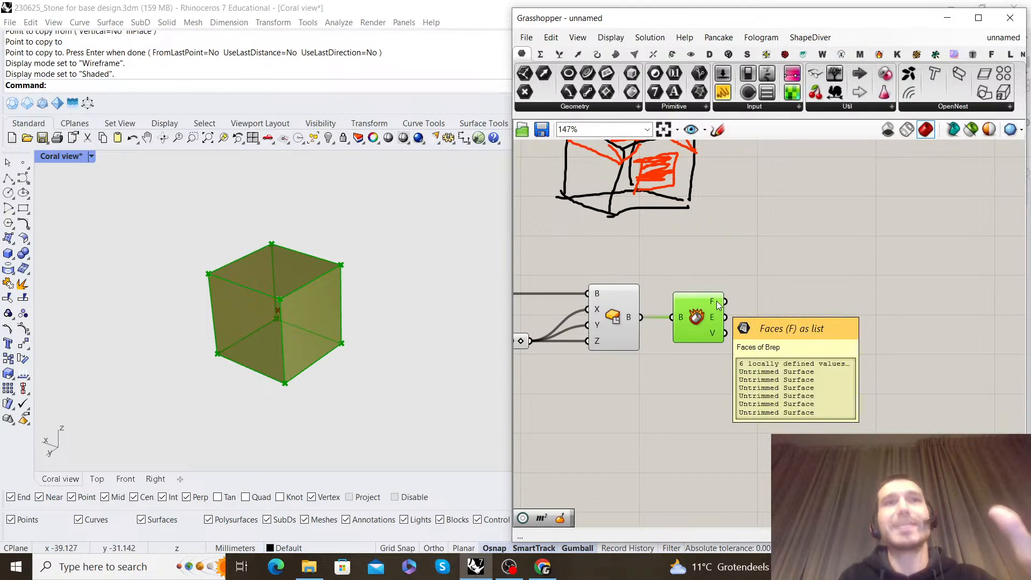
Add a Brep Wireframe component above the Deconstruct Brep component
{"action": "left_click", "coordinate": [797, 325]}
{"action": "right_click_drag", "start_coordinate": [796, 324], "coordinate": [775, 325]}
{"action": "left_click_drag", "start_coordinate": [687, 319], "coordinate": [722, 323]}
{"action": "double_click", "coordinate": [778, 269]}
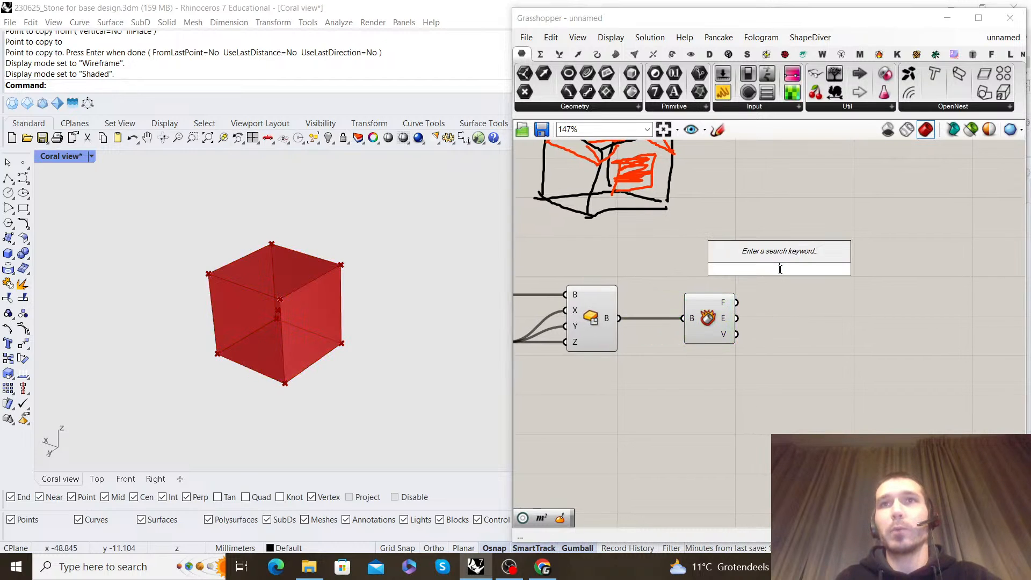
{"action": "type", "text": "br"}
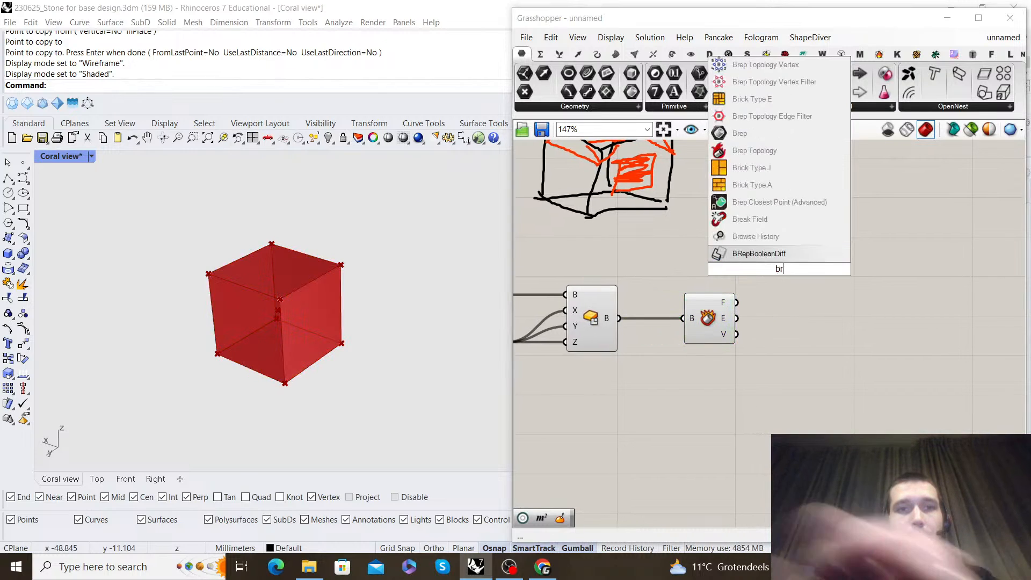
{"action": "type", "text": "ep wireframs"}
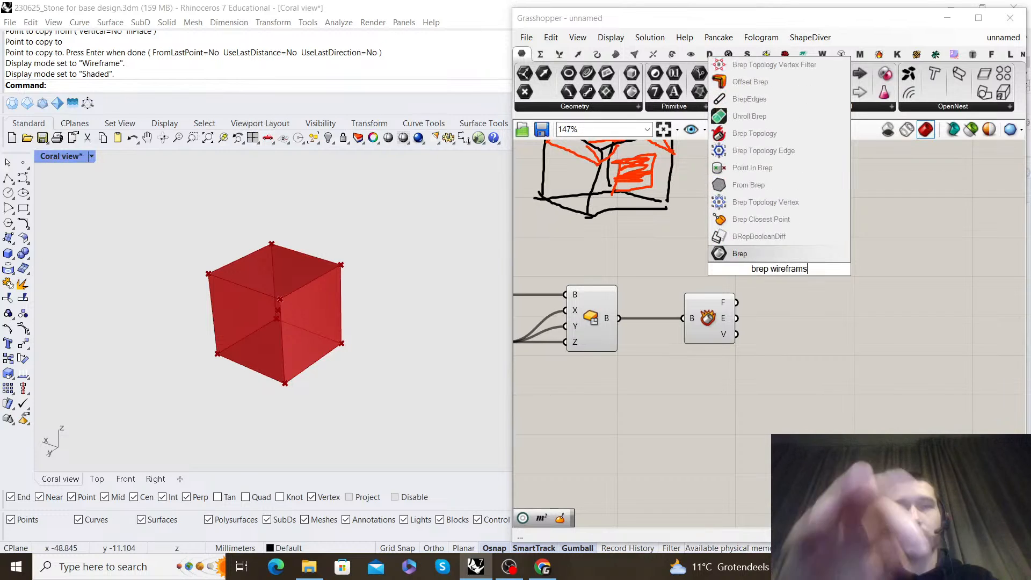
{"action": "key", "text": "BackSpace"}
{"action": "type", "text": "e"}
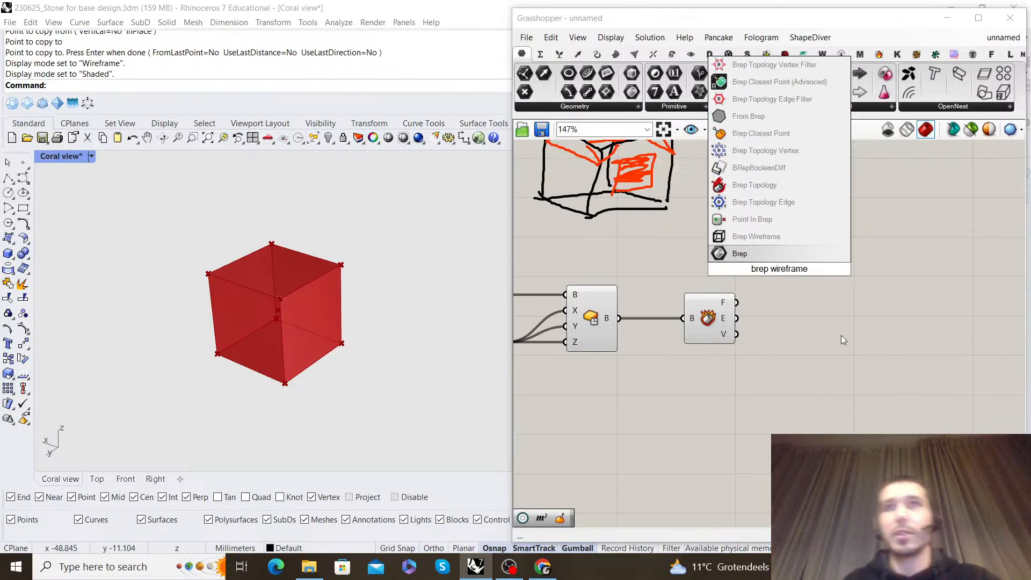
{"action": "left_click", "coordinate": [756, 237]}
Feed the Center Box output into the Brep Wireframe component and place it directly above Deconstruct Brep
{"action": "left_click_drag", "start_coordinate": [624, 318], "coordinate": [751, 262]}
{"action": "left_click_drag", "start_coordinate": [788, 265], "coordinate": [717, 251]}
{"action": "left_click", "coordinate": [858, 264]}
{"action": "right_click_drag", "start_coordinate": [858, 265], "coordinate": [808, 260]}
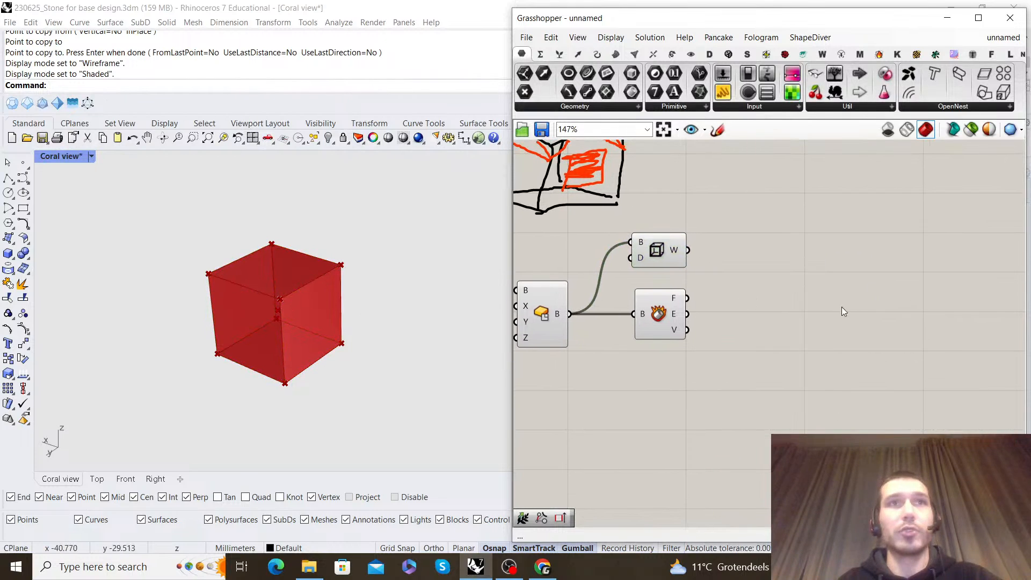
{"action": "scroll", "coordinate": [714, 301], "scroll_direction": "down", "scroll_amount": 1}
{"action": "scroll", "coordinate": [714, 301], "scroll_direction": "up", "scroll_amount": 2}
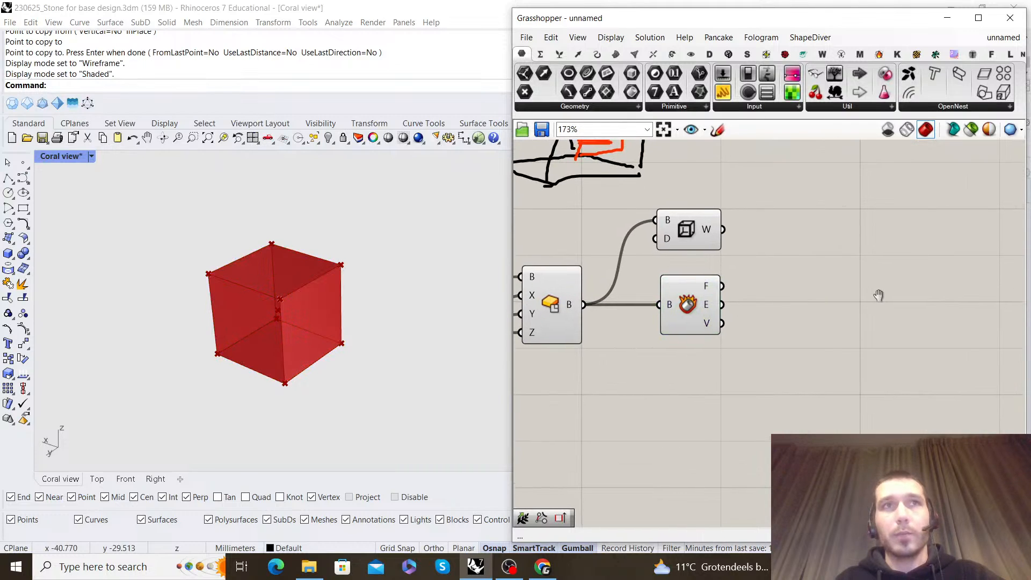
Add a Center component in the free canvas area beside Deconstruct Brep's Faces output
{"action": "left_click", "coordinate": [696, 306]}
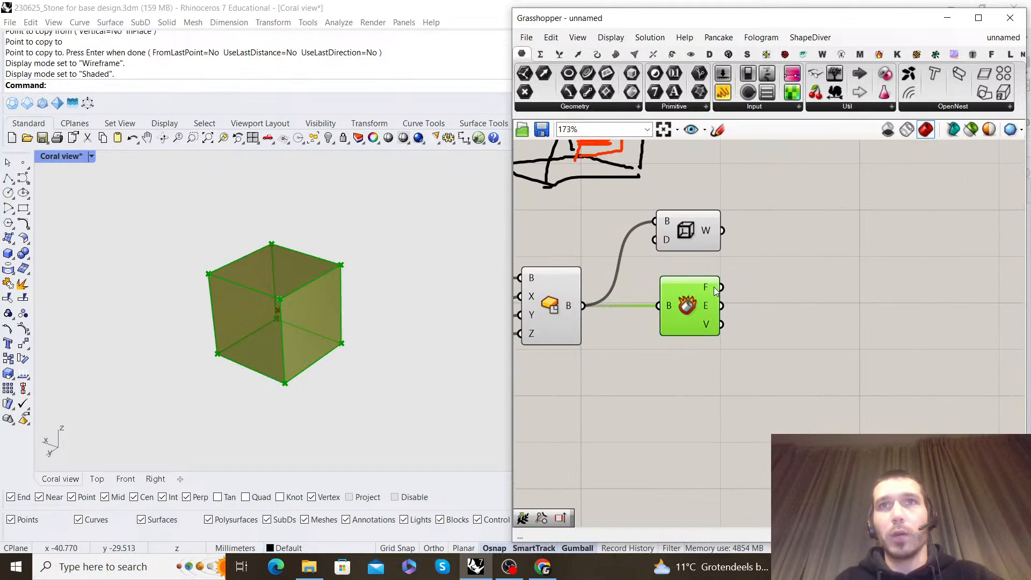
{"action": "left_click", "coordinate": [864, 293]}
{"action": "double_click", "coordinate": [865, 290]}
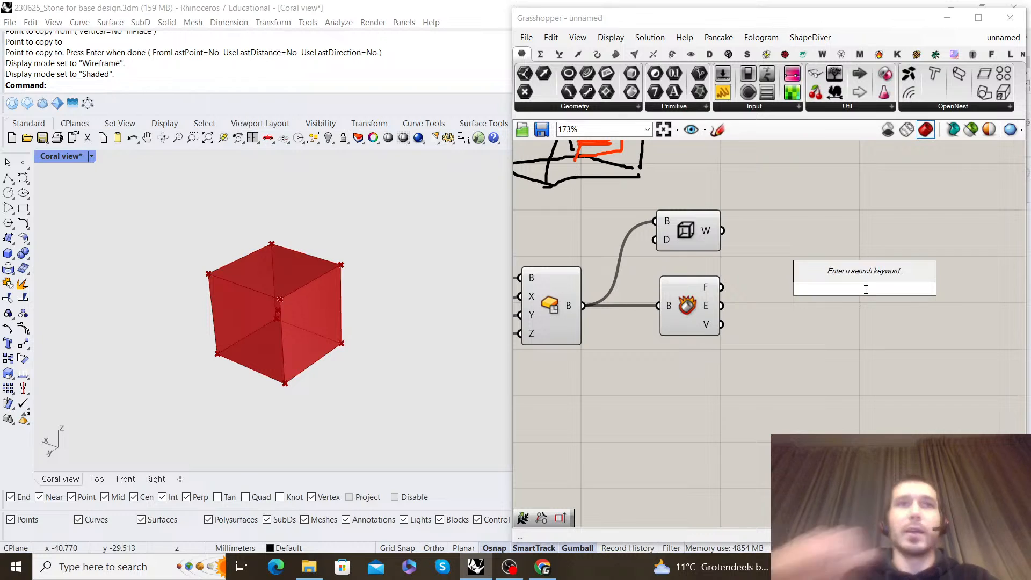
{"action": "type", "text": "cent"}
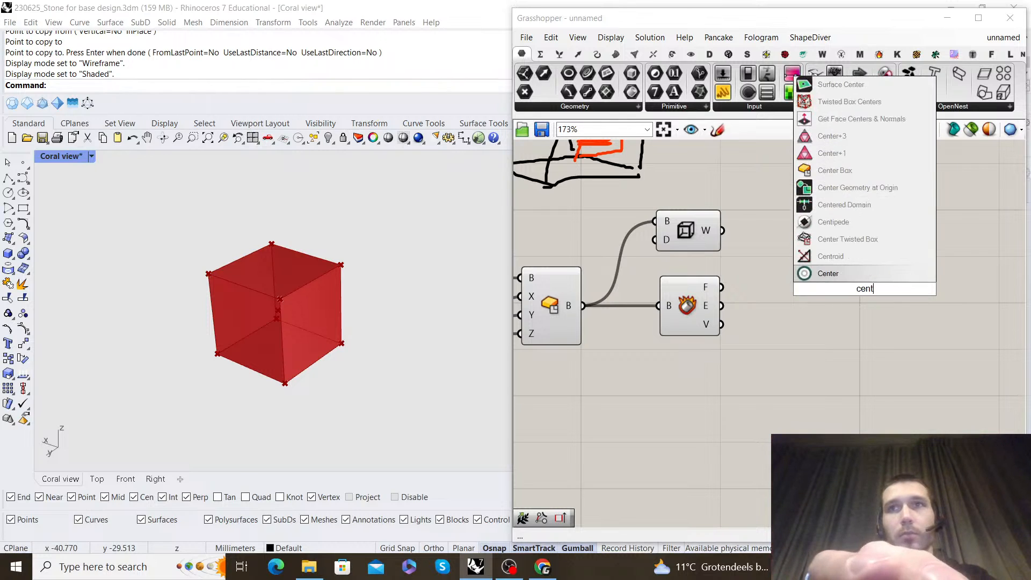
{"action": "key", "text": "Return"}
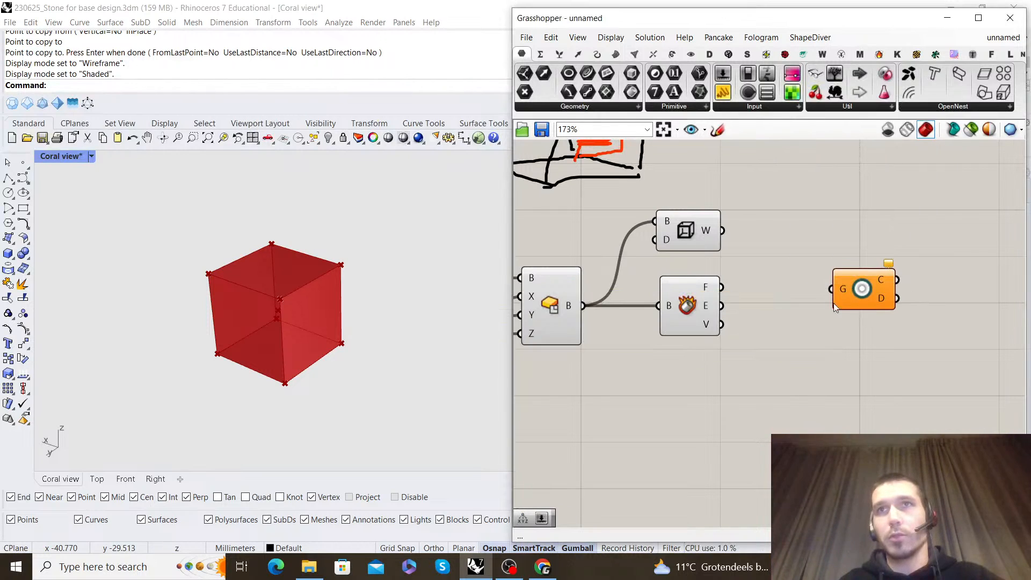
{"action": "right_click_drag", "start_coordinate": [828, 251], "coordinate": [775, 263]}
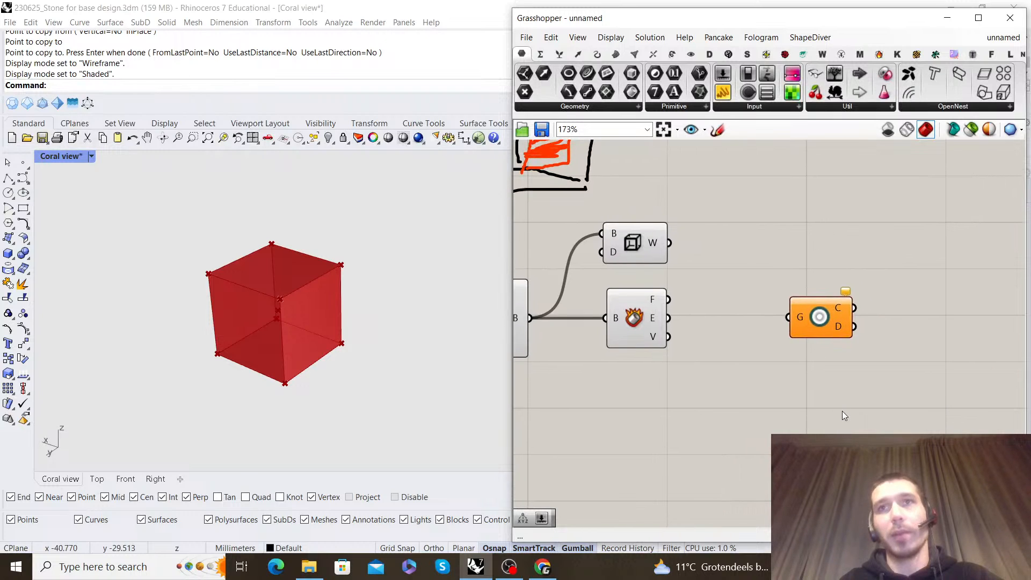
Add an Area component and connect Deconstruct Brep's Faces output to its geometry input
{"action": "double_click", "coordinate": [846, 398]}
{"action": "type", "text": "area"}
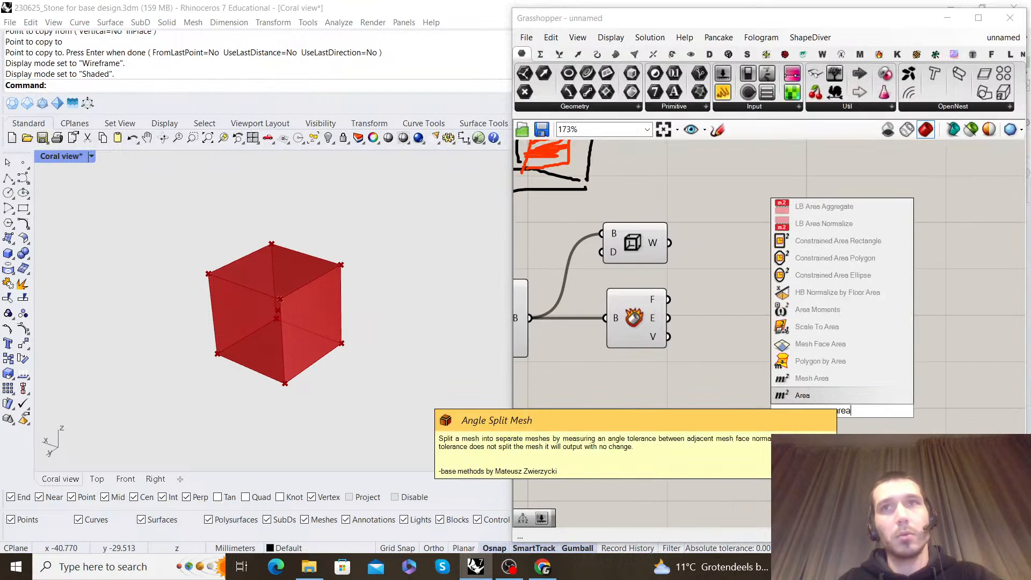
{"action": "key", "text": "Return"}
{"action": "left_click_drag", "start_coordinate": [668, 299], "coordinate": [809, 411]}
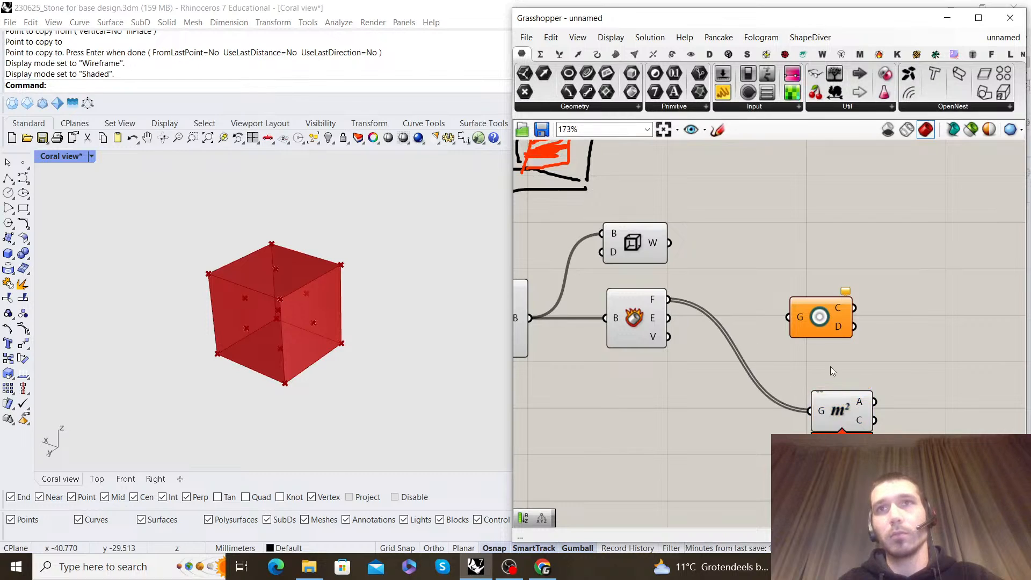
Line the Area component up with Deconstruct Brep's Faces output and move the unused Center component down out of the way
{"action": "left_click_drag", "start_coordinate": [819, 317], "coordinate": [824, 193]}
{"action": "left_click", "coordinate": [834, 408]}
{"action": "left_click_drag", "start_coordinate": [834, 408], "coordinate": [767, 300]}
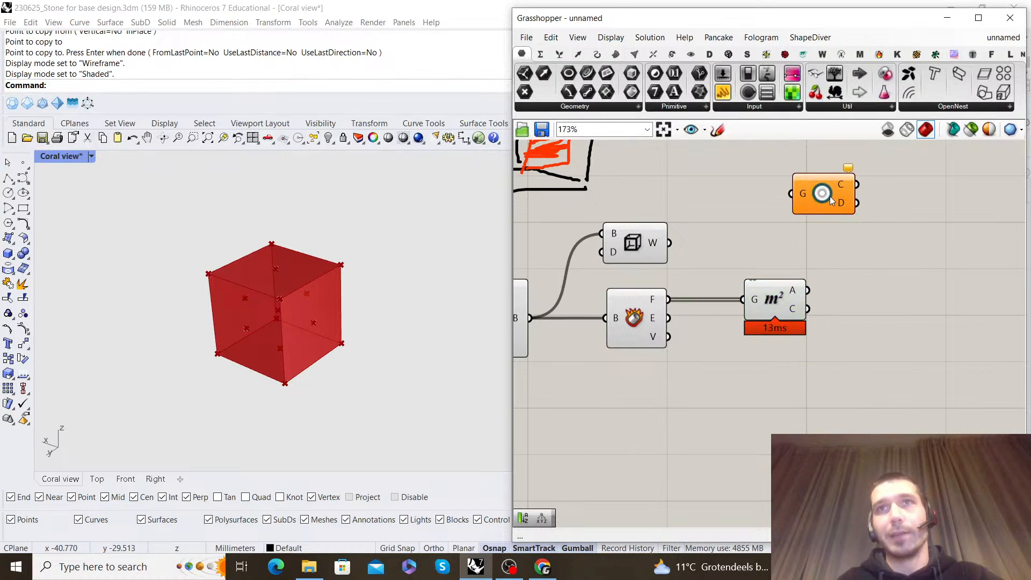
{"action": "left_click_drag", "start_coordinate": [827, 204], "coordinate": [728, 474]}
{"action": "scroll", "coordinate": [789, 294], "scroll_direction": "up", "scroll_amount": 3}
{"action": "left_click_drag", "start_coordinate": [762, 313], "coordinate": [766, 313]}
{"action": "left_click", "coordinate": [840, 315]}
Align the unused Center component beneath the Area component
{"action": "scroll", "coordinate": [814, 313], "scroll_direction": "down", "scroll_amount": 3}
{"action": "scroll", "coordinate": [814, 313], "scroll_direction": "down", "scroll_amount": 2}
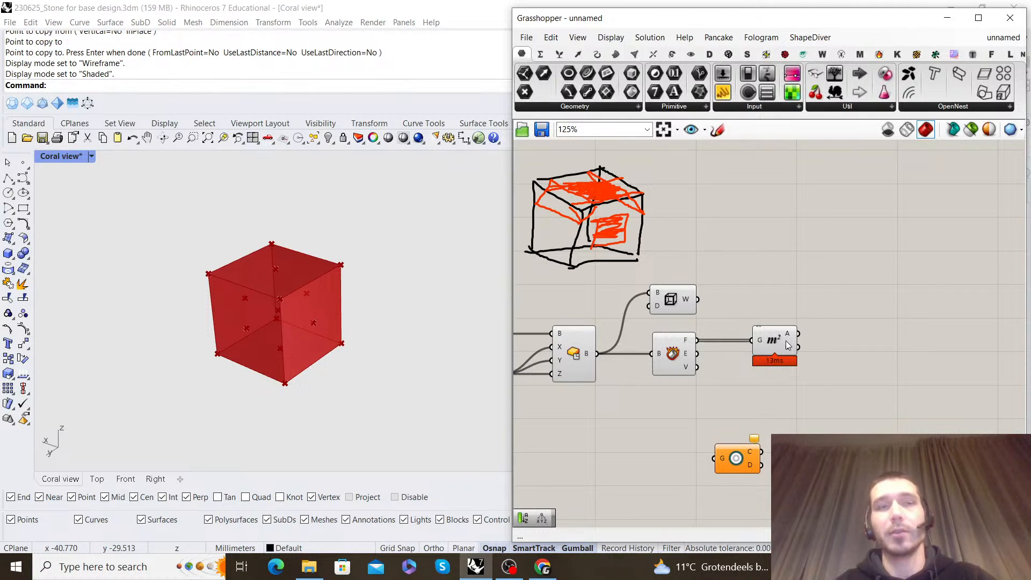
{"action": "scroll", "coordinate": [798, 322], "scroll_direction": "down", "scroll_amount": 2}
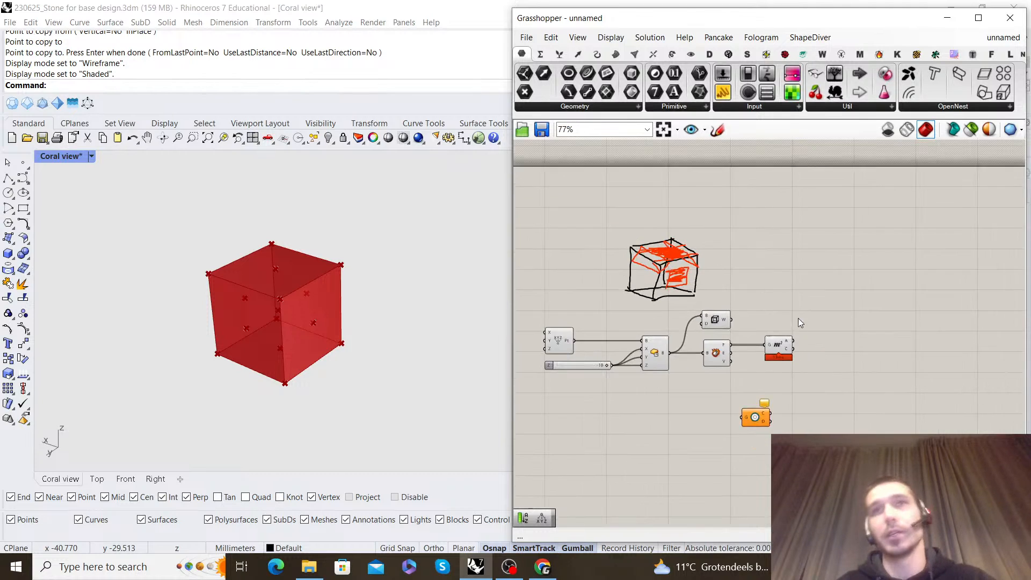
{"action": "scroll", "coordinate": [752, 316], "scroll_direction": "up", "scroll_amount": 4}
{"action": "mouse_move", "coordinate": [757, 319]}
{"action": "scroll", "coordinate": [756, 315], "scroll_direction": "down", "scroll_amount": 2}
{"action": "right_click_drag", "start_coordinate": [768, 282], "coordinate": [768, 241]}
{"action": "scroll", "coordinate": [764, 290], "scroll_direction": "up", "scroll_amount": 2}
{"action": "left_click_drag", "start_coordinate": [671, 453], "coordinate": [733, 468]}
{"action": "right_click_drag", "start_coordinate": [723, 286], "coordinate": [755, 305]}
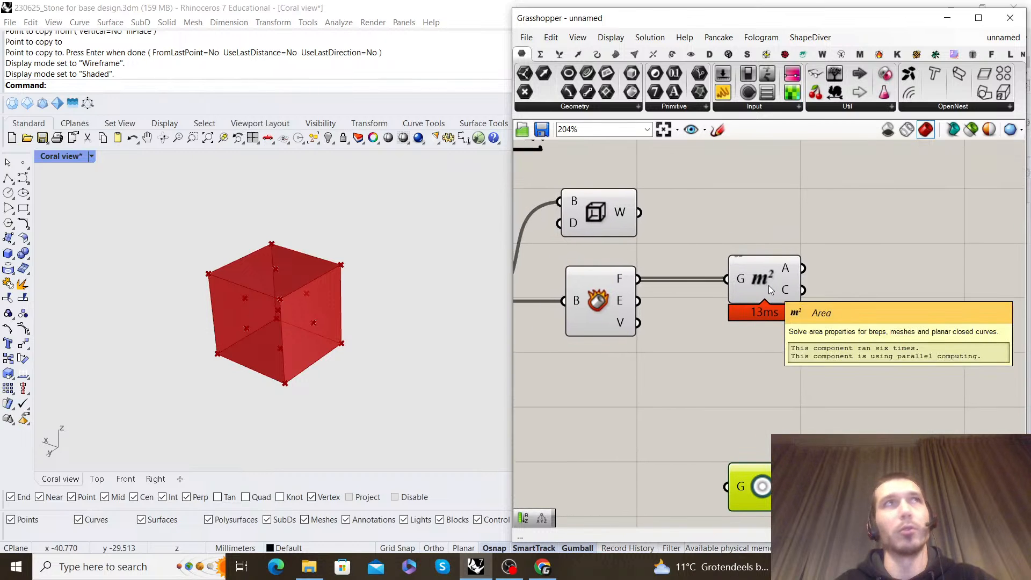
{"action": "scroll", "coordinate": [728, 275], "scroll_direction": "down", "scroll_amount": 2}
{"action": "right_click_drag", "start_coordinate": [729, 275], "coordinate": [725, 310]}
{"action": "scroll", "coordinate": [755, 307], "scroll_direction": "up", "scroll_amount": 2}
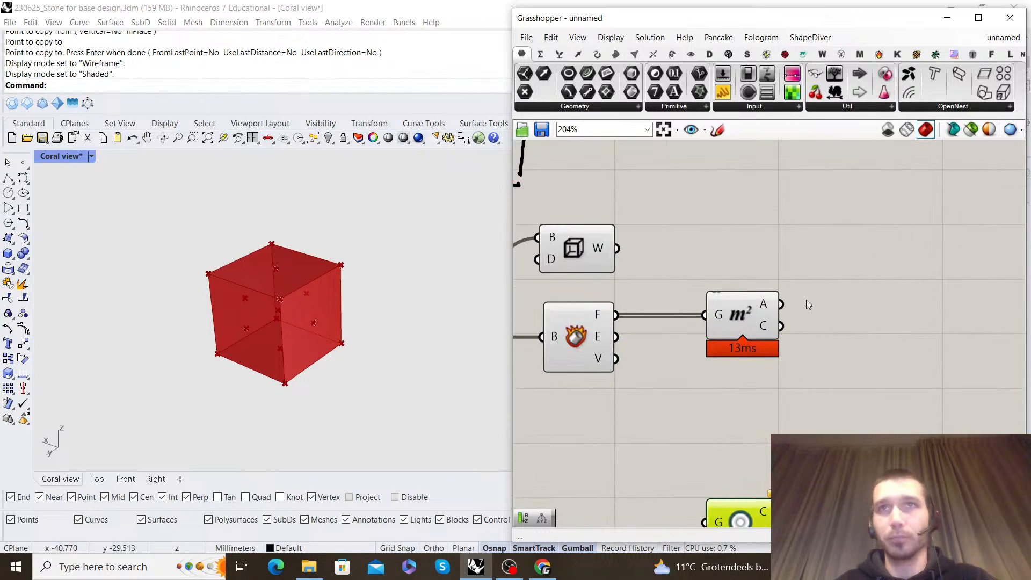
{"action": "right_click_drag", "start_coordinate": [790, 290], "coordinate": [772, 260]}
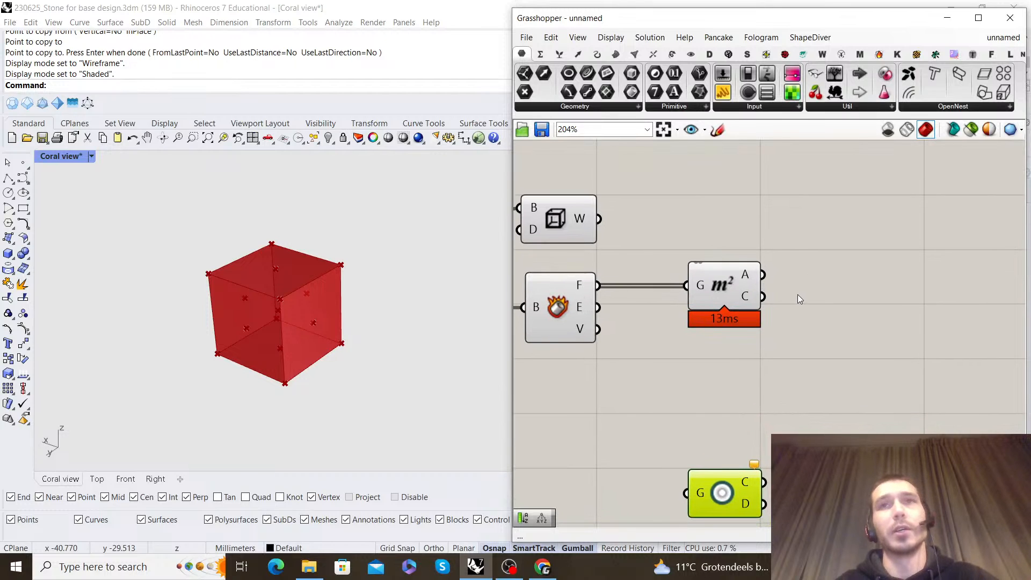
{"action": "scroll", "coordinate": [733, 311], "scroll_direction": "down", "scroll_amount": 3}
{"action": "scroll", "coordinate": [703, 325], "scroll_direction": "up", "scroll_amount": 1}
Turn off the preview of the Center Box, Brep Wireframe and Deconstruct Brep components
{"action": "left_click", "coordinate": [760, 255]}
{"action": "right_click_drag", "start_coordinate": [590, 327], "coordinate": [886, 308]}
{"action": "scroll", "coordinate": [886, 309], "scroll_direction": "down", "scroll_amount": 2}
{"action": "left_click_drag", "start_coordinate": [872, 365], "coordinate": [680, 244]}
{"action": "right_click", "coordinate": [681, 245]}
{"action": "left_click", "coordinate": [721, 265]}
{"action": "left_click", "coordinate": [721, 258]}
Select the Area component and examine its face centre points in the Rhino viewport from another angle
{"action": "scroll", "coordinate": [721, 261], "scroll_direction": "down", "scroll_amount": 3}
{"action": "scroll", "coordinate": [832, 279], "scroll_direction": "up", "scroll_amount": 5}
{"action": "left_click", "coordinate": [892, 290]}
{"action": "right_click_drag", "start_coordinate": [964, 292], "coordinate": [787, 285]}
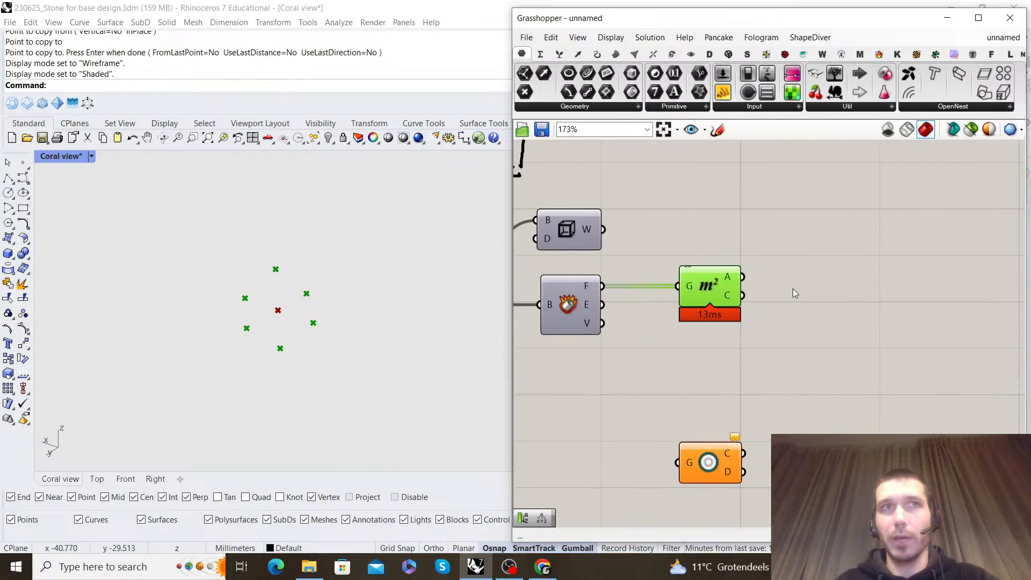
{"action": "right_click_drag", "start_coordinate": [285, 301], "coordinate": [264, 288]}
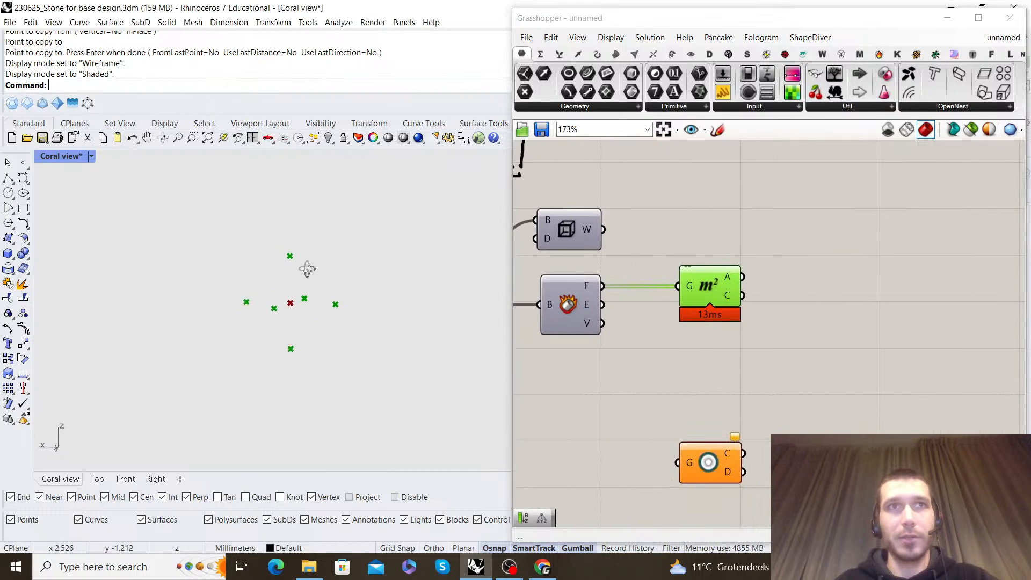
{"action": "left_click", "coordinate": [794, 263]}
{"action": "scroll", "coordinate": [794, 263], "scroll_direction": "down", "scroll_amount": 2}
{"action": "right_click_drag", "start_coordinate": [813, 254], "coordinate": [817, 276]}
{"action": "scroll", "coordinate": [660, 235], "scroll_direction": "up", "scroll_amount": 1}
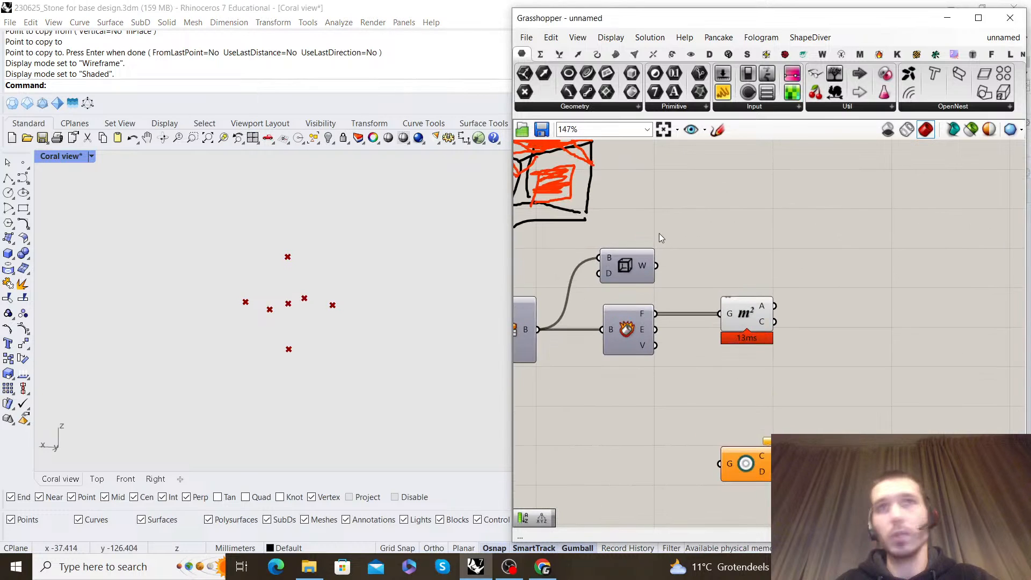
Add a Scale component and connect Deconstruct Brep's Faces output to its geometry input
{"action": "right_click_drag", "start_coordinate": [631, 257], "coordinate": [675, 284]}
{"action": "right_click_drag", "start_coordinate": [829, 285], "coordinate": [815, 287]}
{"action": "double_click", "coordinate": [898, 304]}
{"action": "type", "text": "scale"}
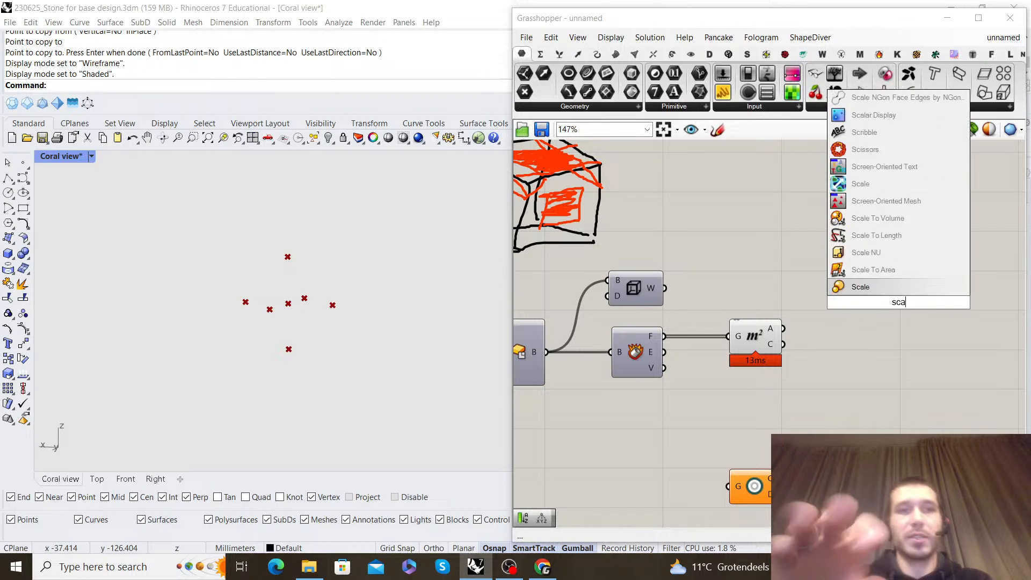
{"action": "left_click", "coordinate": [912, 286]}
{"action": "left_click_drag", "start_coordinate": [664, 336], "coordinate": [936, 342]}
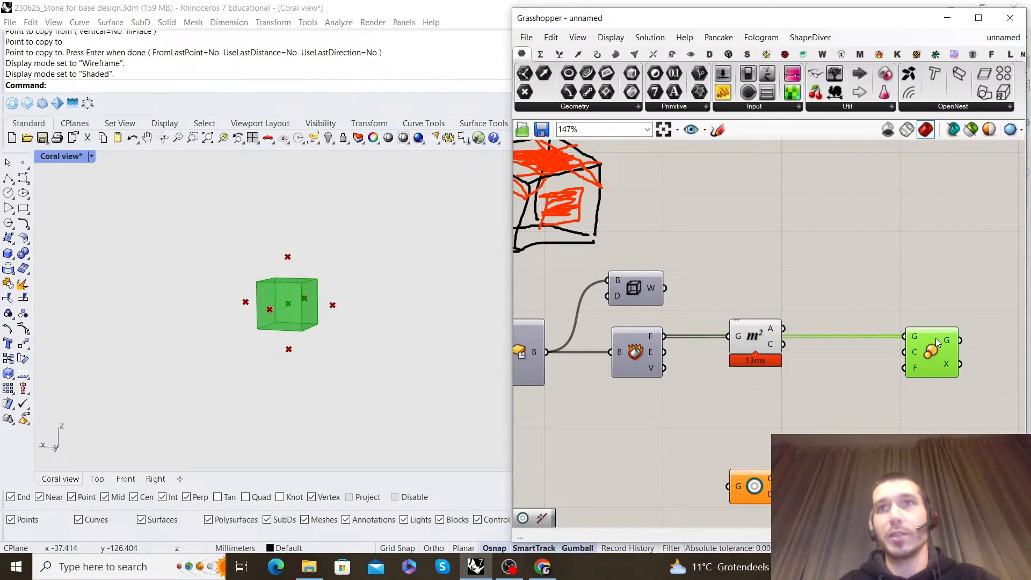
Shift the Area component slightly down and connect its Centroid output to the Scale component's center input
{"action": "left_click", "coordinate": [772, 320]}
{"action": "left_click_drag", "start_coordinate": [736, 361], "coordinate": [898, 352]}
{"action": "left_click", "coordinate": [939, 347]}
{"action": "left_click", "coordinate": [898, 284]}
{"action": "right_click_drag", "start_coordinate": [898, 285], "coordinate": [897, 215]}
Move the unused Center component to the free canvas area below the Scale component
{"action": "scroll", "coordinate": [797, 311], "scroll_direction": "down", "scroll_amount": 3}
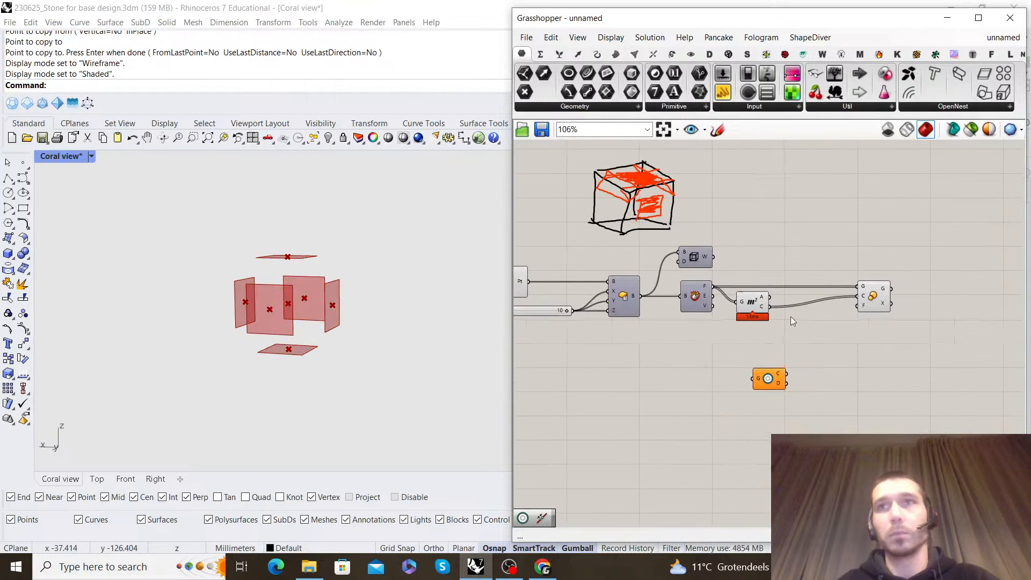
{"action": "scroll", "coordinate": [798, 311], "scroll_direction": "up", "scroll_amount": 3}
{"action": "left_click", "coordinate": [763, 420]}
{"action": "left_click_drag", "start_coordinate": [804, 423], "coordinate": [940, 422]}
{"action": "left_click", "coordinate": [859, 364]}
{"action": "left_click_drag", "start_coordinate": [742, 284], "coordinate": [769, 284]}
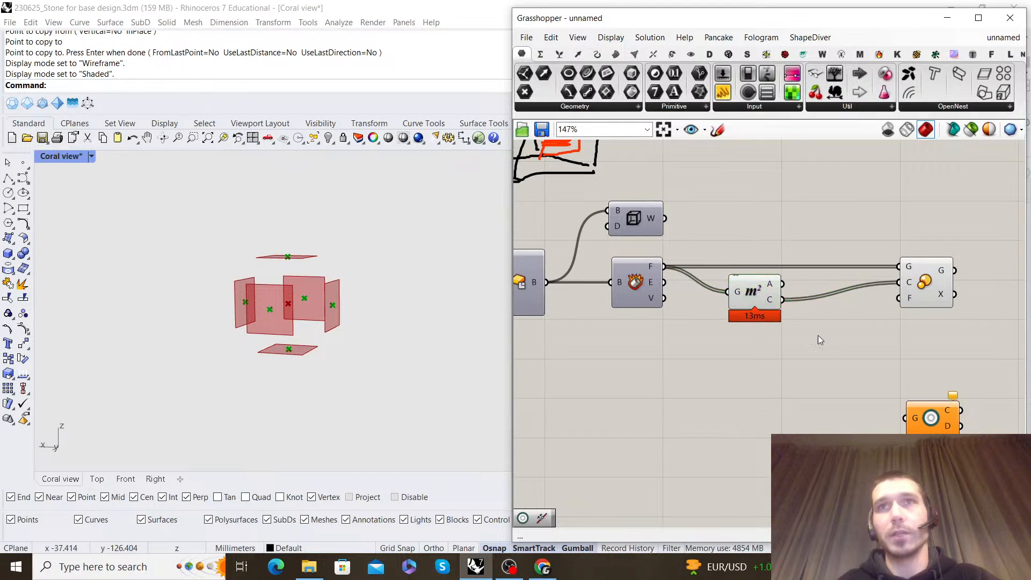
{"action": "left_click", "coordinate": [800, 324]}
{"action": "right_click_drag", "start_coordinate": [567, 149], "coordinate": [714, 291]}
{"action": "scroll", "coordinate": [693, 263], "scroll_direction": "down", "scroll_amount": 3}
{"action": "right_click_drag", "start_coordinate": [832, 336], "coordinate": [753, 317]}
{"action": "scroll", "coordinate": [819, 352], "scroll_direction": "up", "scroll_amount": 3}
{"action": "left_click", "coordinate": [856, 344]}
{"action": "left_click", "coordinate": [795, 385]}
{"action": "right_click_drag", "start_coordinate": [795, 385], "coordinate": [753, 353]}
{"action": "left_click", "coordinate": [656, 318]}
{"action": "left_click", "coordinate": [697, 372]}
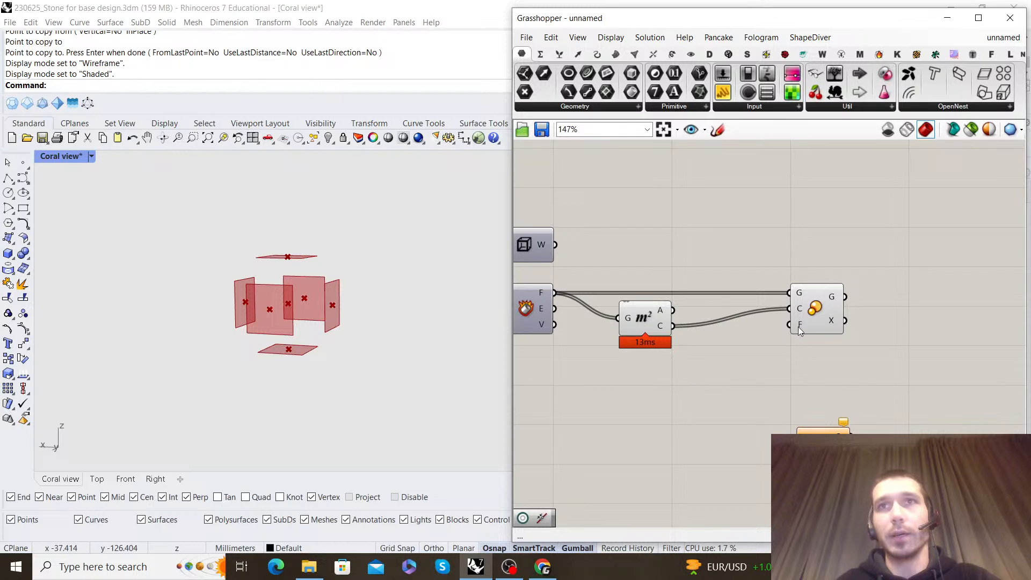
Add a number slider set to 0.27 and connect it to the Scale component's factor input
{"action": "double_click", "coordinate": [726, 399]}
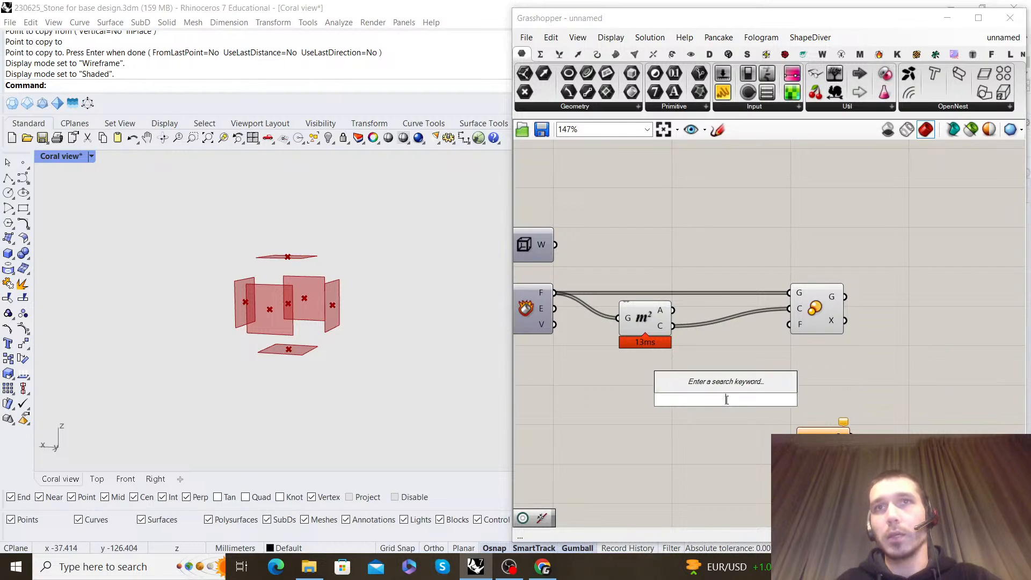
{"action": "type", "text": "0.27"}
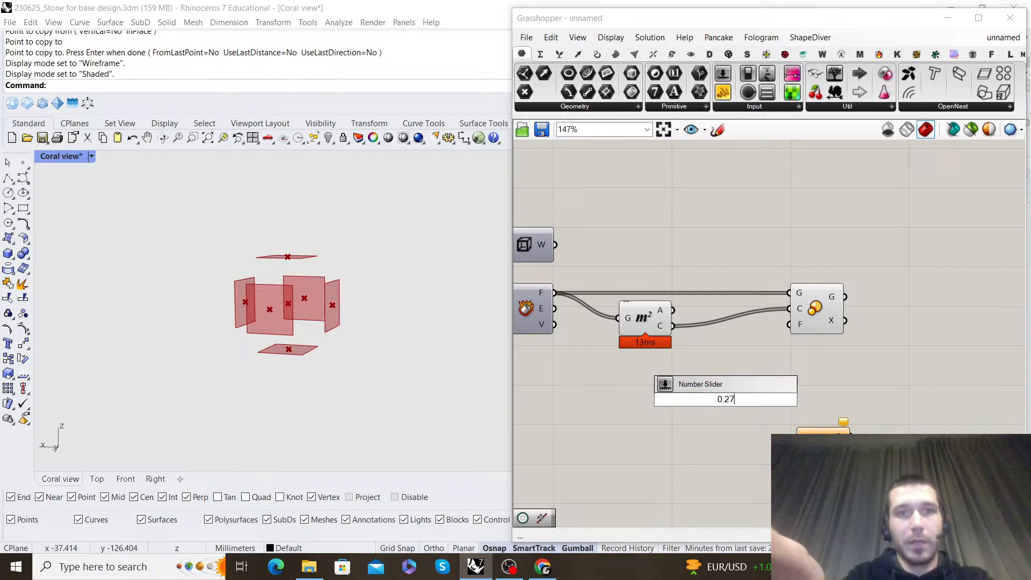
{"action": "key", "text": "Return"}
{"action": "mouse_move", "coordinate": [710, 390]}
{"action": "left_mouse_down"}
{"action": "mouse_move", "coordinate": [678, 389]}
{"action": "mouse_move", "coordinate": [787, 315]}
{"action": "mouse_move", "coordinate": [788, 324]}
{"action": "left_mouse_up"}
Turn off the preview of the Area component's centre points
{"action": "mouse_move", "coordinate": [763, 432]}
{"action": "left_mouse_down"}
{"action": "mouse_move", "coordinate": [701, 353]}
{"action": "mouse_move", "coordinate": [672, 236]}
{"action": "mouse_move", "coordinate": [696, 254]}
{"action": "left_mouse_up"}
{"action": "right_click_drag", "start_coordinate": [697, 255], "coordinate": [816, 288]}
{"action": "scroll", "coordinate": [292, 271], "scroll_direction": "down", "scroll_amount": 4}
{"action": "scroll", "coordinate": [273, 285], "scroll_direction": "up", "scroll_amount": 7}
Examine the six scaled faces in the Rhino viewport from several angles and compare them with the Deconstruct Brep output
{"action": "right_click_drag", "start_coordinate": [291, 271], "coordinate": [329, 230]}
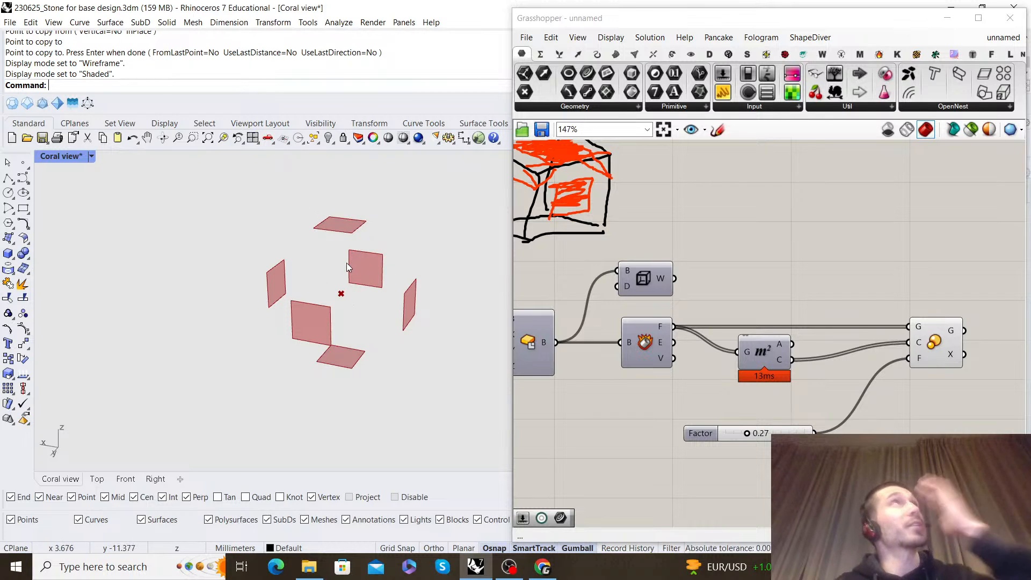
{"action": "right_click_drag", "start_coordinate": [347, 263], "coordinate": [284, 213]}
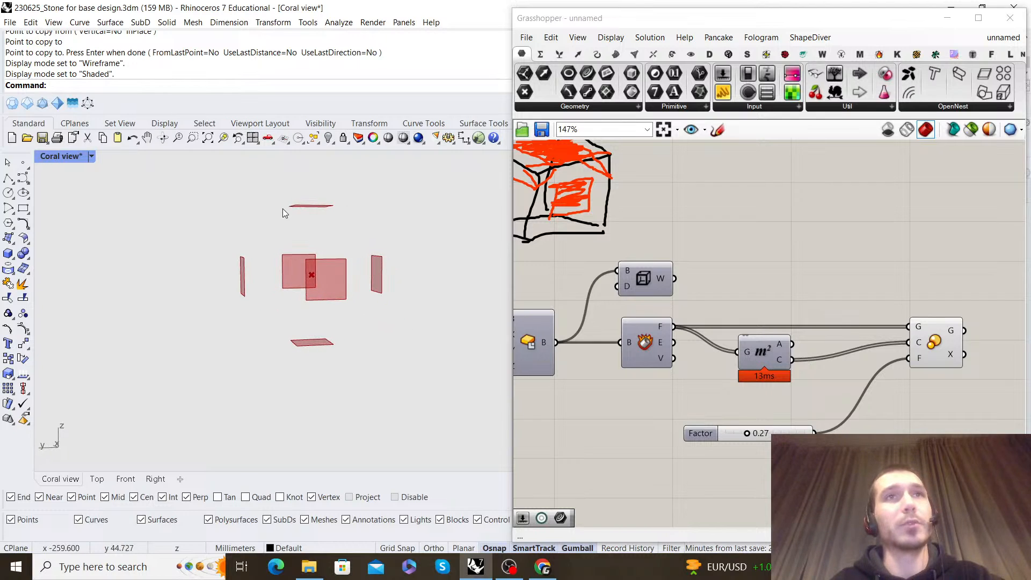
{"action": "right_click_drag", "start_coordinate": [266, 252], "coordinate": [414, 303]}
{"action": "scroll", "coordinate": [751, 250], "scroll_direction": "up", "scroll_amount": 2}
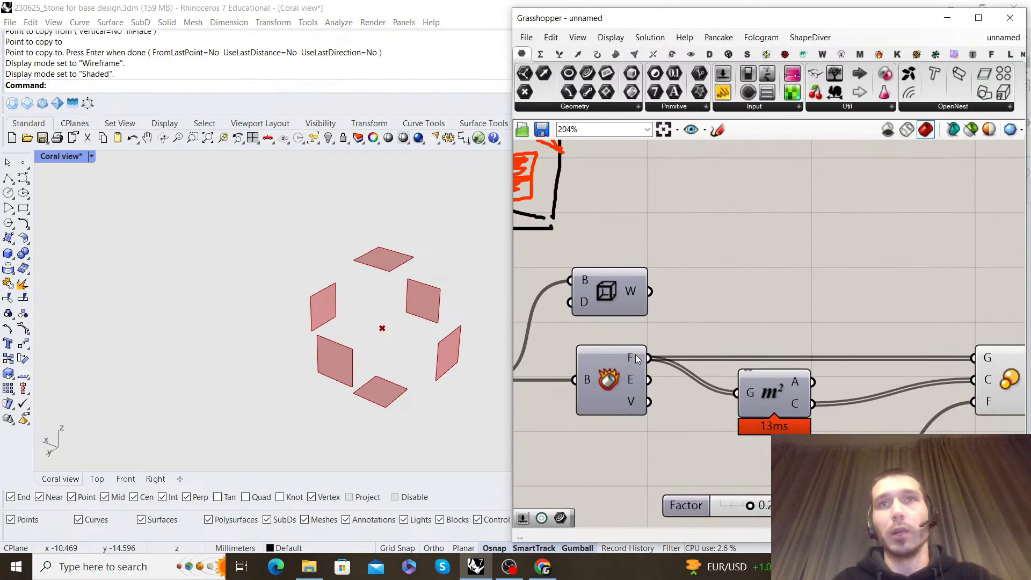
{"action": "left_click", "coordinate": [614, 388]}
{"action": "left_click", "coordinate": [671, 305]}
{"action": "mouse_move", "coordinate": [357, 296]}
{"action": "right_mouse_down"}
{"action": "mouse_move", "coordinate": [431, 310]}
{"action": "mouse_move", "coordinate": [392, 306]}
{"action": "mouse_move", "coordinate": [398, 266]}
{"action": "right_mouse_up"}
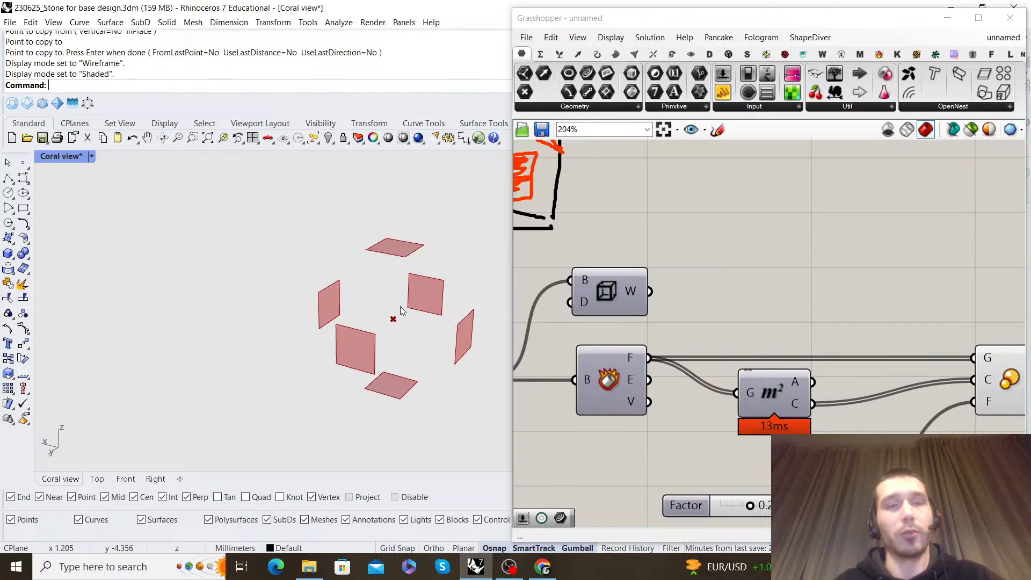
{"action": "right_click_drag", "start_coordinate": [442, 276], "coordinate": [435, 292]}
{"action": "scroll", "coordinate": [359, 332], "scroll_direction": "up", "scroll_amount": 2}
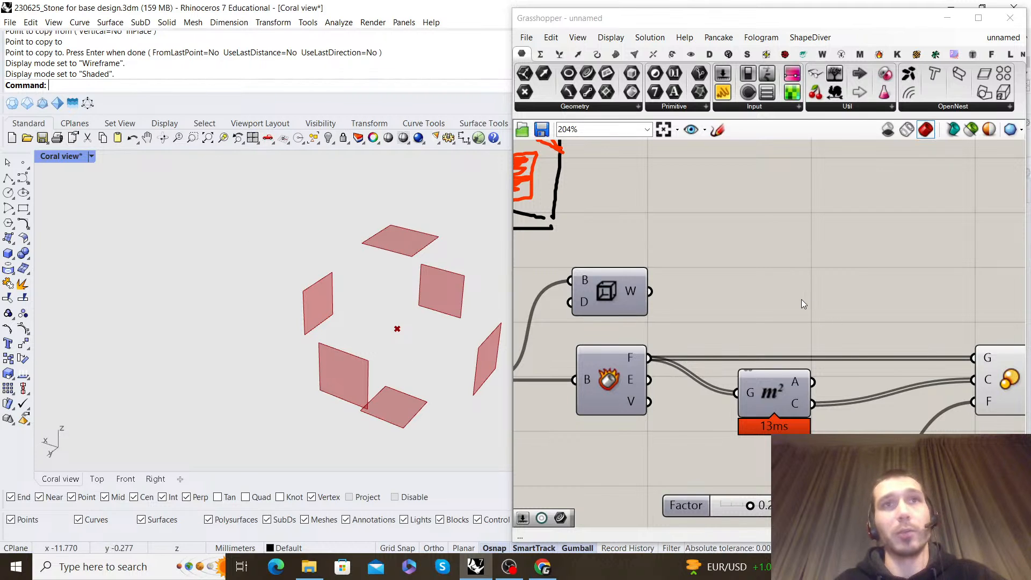
{"action": "scroll", "coordinate": [800, 297], "scroll_direction": "down", "scroll_amount": 2}
{"action": "right_click_drag", "start_coordinate": [794, 282], "coordinate": [773, 288]}
{"action": "scroll", "coordinate": [735, 288], "scroll_direction": "up", "scroll_amount": 2}
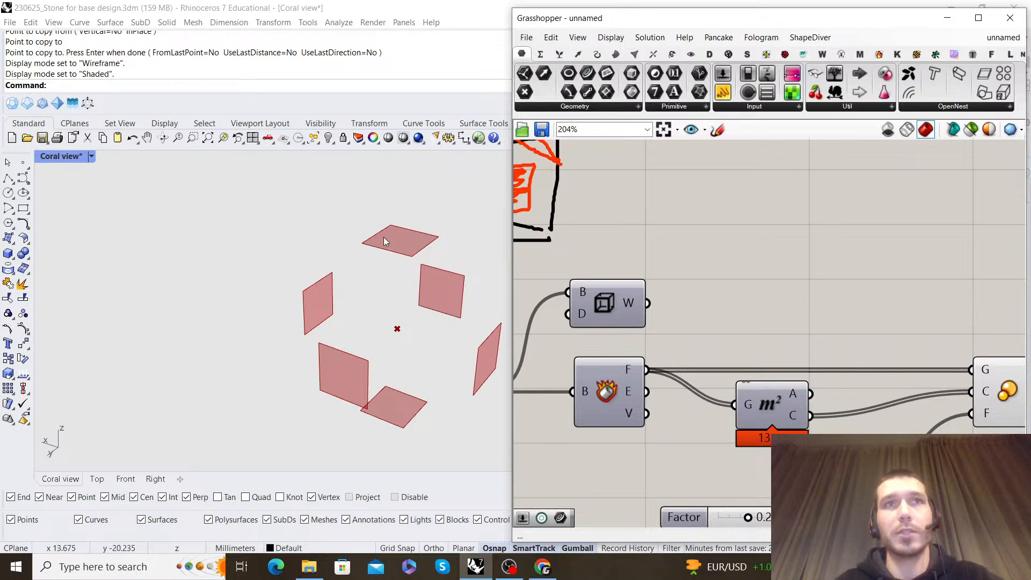
Turn on the preview of the Deconstruct Brep component to compare the full box with the scaled faces
{"action": "scroll", "coordinate": [788, 327], "scroll_direction": "down", "scroll_amount": 1}
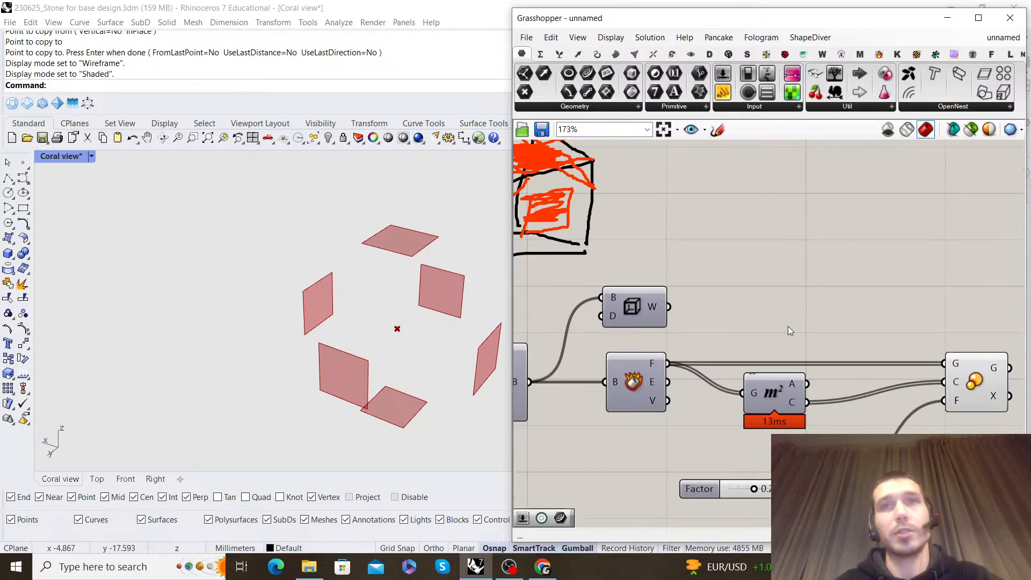
{"action": "left_click", "coordinate": [622, 376]}
{"action": "right_click", "coordinate": [691, 334]}
{"action": "left_click", "coordinate": [719, 342]}
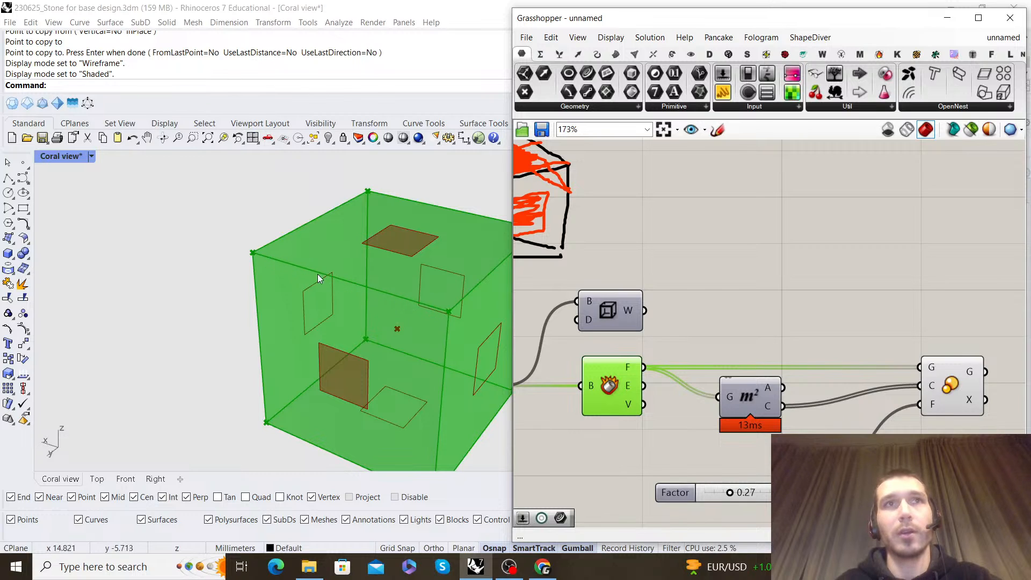
{"action": "left_click", "coordinate": [819, 308]}
{"action": "right_click_drag", "start_coordinate": [820, 308], "coordinate": [666, 251]}
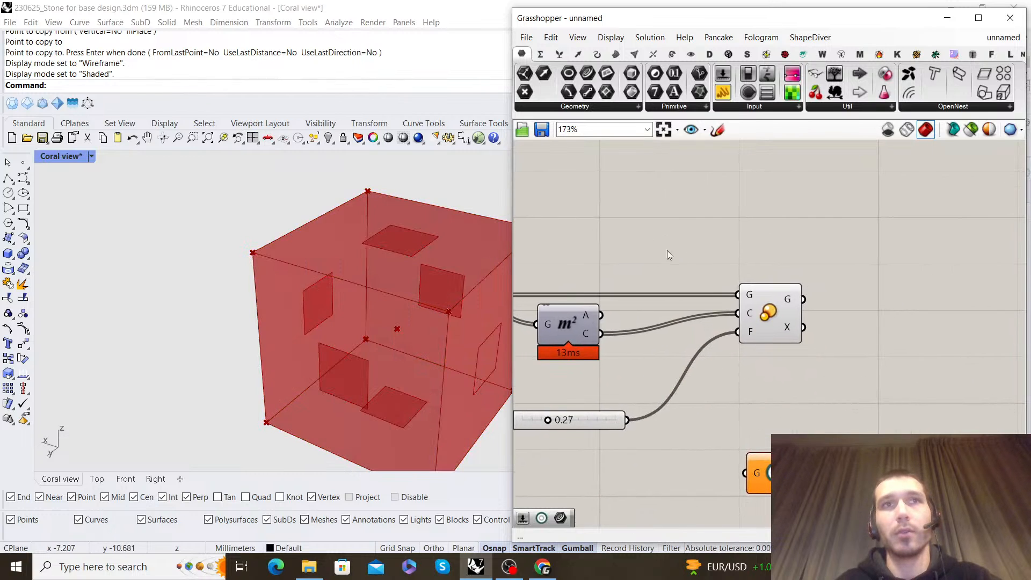
{"action": "left_click", "coordinate": [775, 310]}
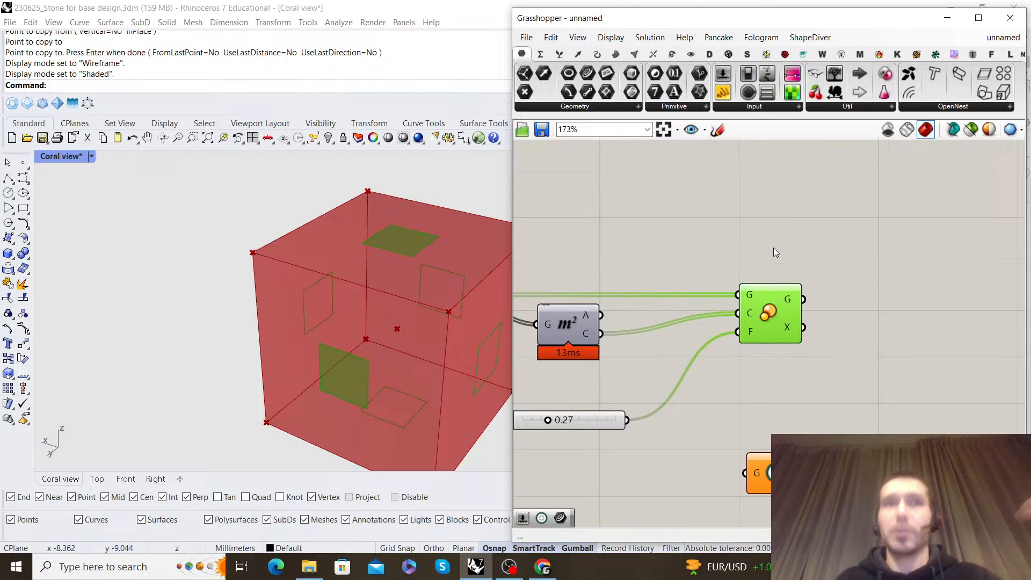
{"action": "right_click", "coordinate": [722, 252]}
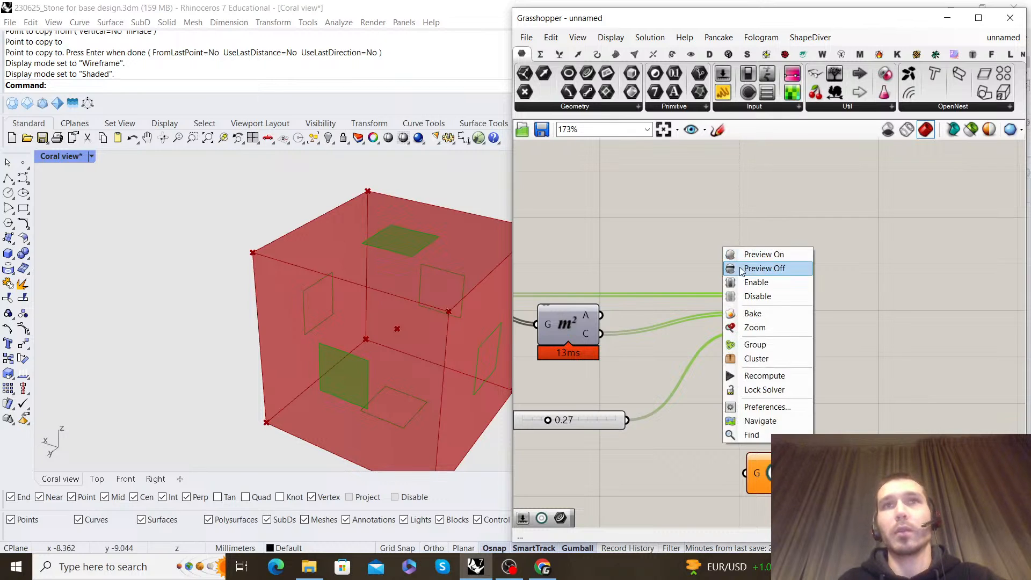
{"action": "left_click", "coordinate": [751, 271]}
{"action": "left_click", "coordinate": [767, 301]}
{"action": "right_click", "coordinate": [760, 252]}
{"action": "left_click", "coordinate": [776, 257]}
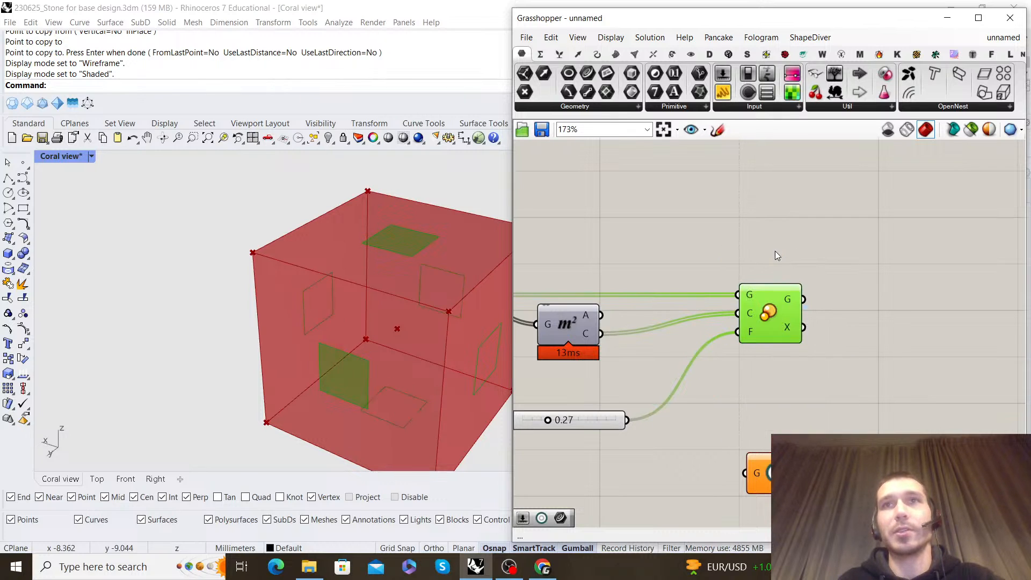
{"action": "left_click", "coordinate": [776, 250]}
Turn off the preview of the Deconstruct Brep component
{"action": "right_click_drag", "start_coordinate": [775, 250], "coordinate": [934, 258]}
{"action": "scroll", "coordinate": [846, 252], "scroll_direction": "down", "scroll_amount": 3}
{"action": "scroll", "coordinate": [723, 236], "scroll_direction": "up", "scroll_amount": 1}
{"action": "left_click", "coordinate": [693, 304]}
{"action": "right_click", "coordinate": [755, 266]}
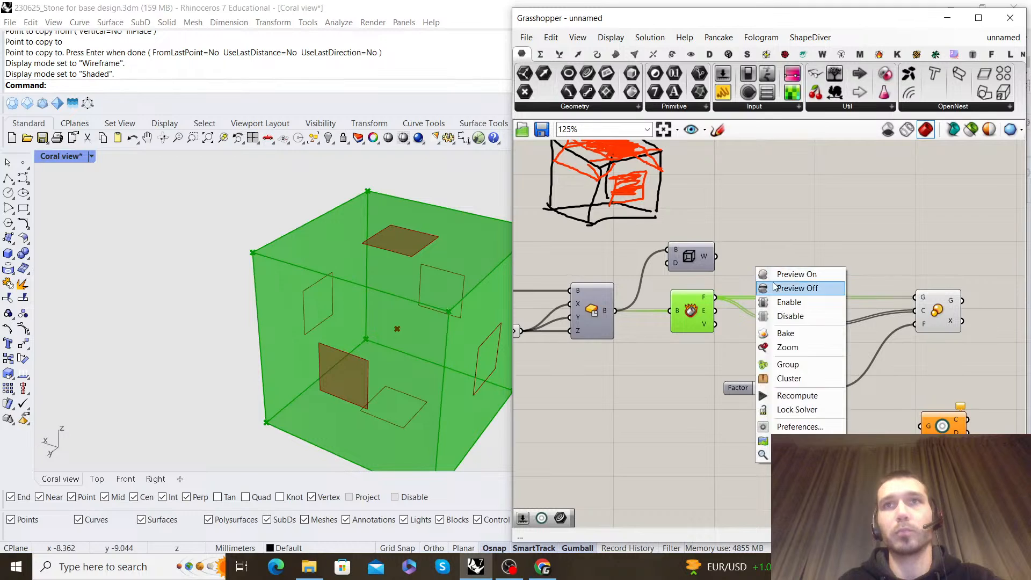
{"action": "left_click", "coordinate": [784, 288]}
{"action": "scroll", "coordinate": [830, 252], "scroll_direction": "down", "scroll_amount": 1}
{"action": "scroll", "coordinate": [808, 273], "scroll_direction": "up", "scroll_amount": 1}
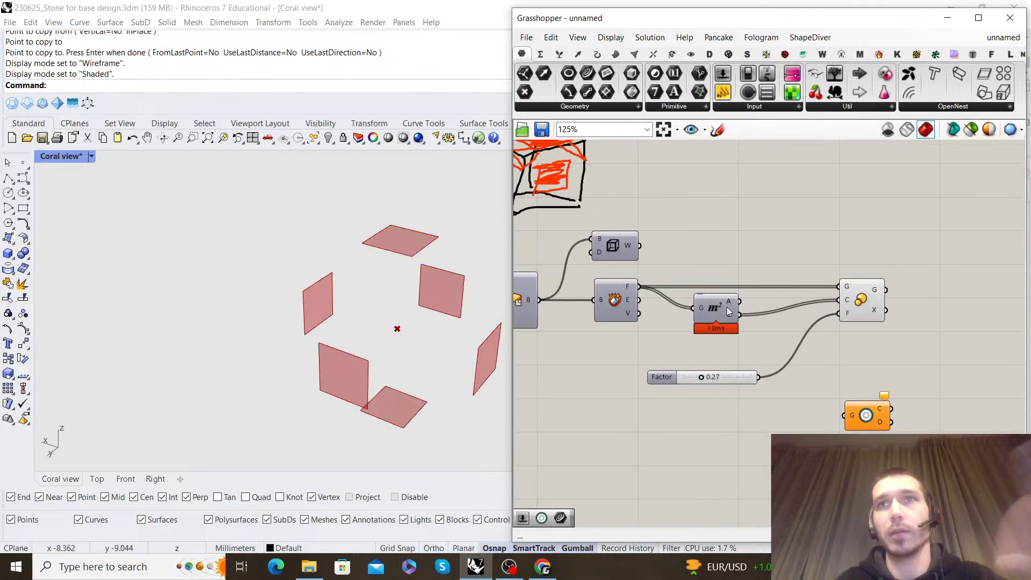
Add an Evaluate Curve component, feed the Brep Wireframe output into its curve input and reparameterize that input
{"action": "double_click", "coordinate": [752, 232]}
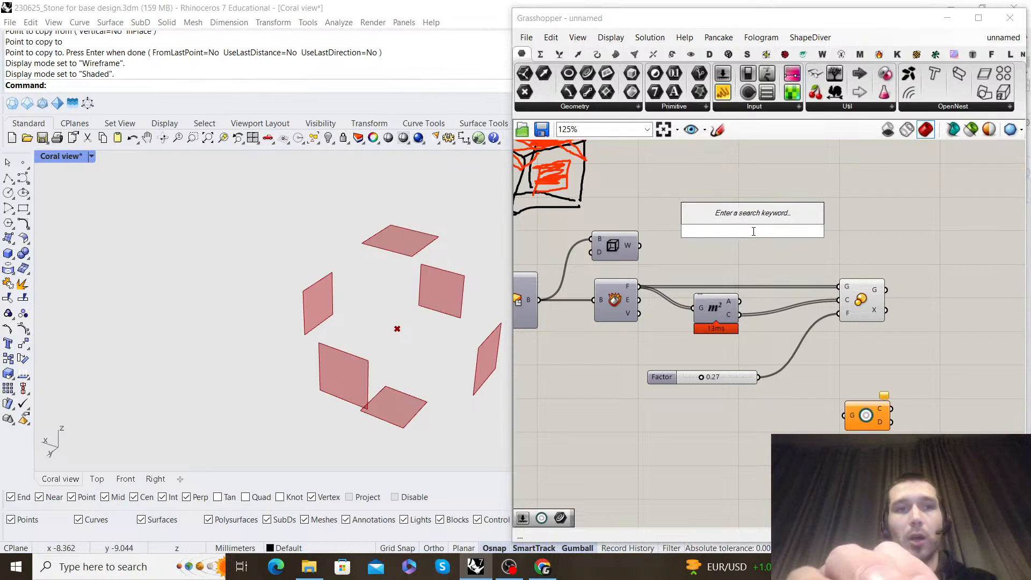
{"action": "type", "text": "evalua"}
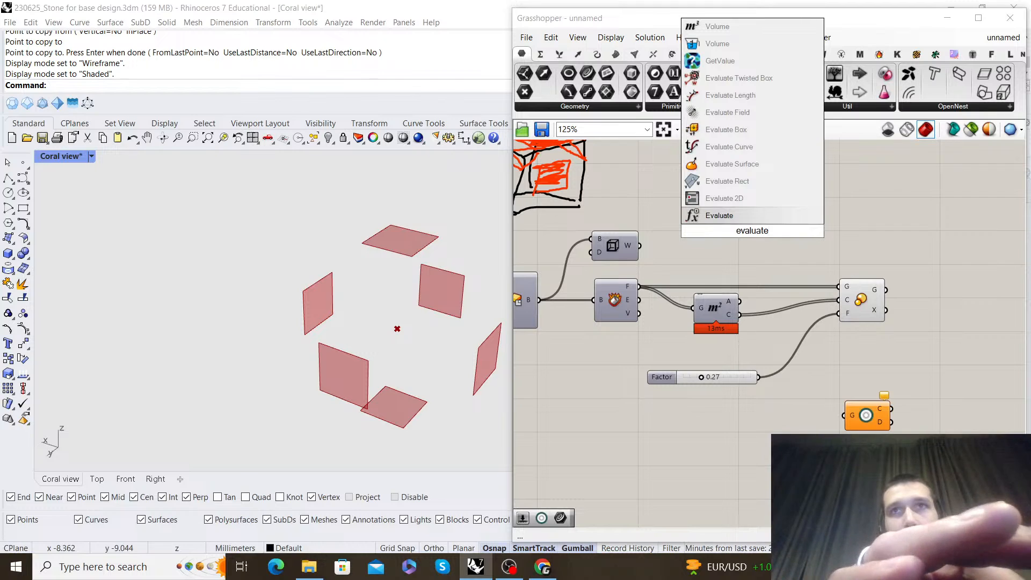
{"action": "type", "text": "te "}
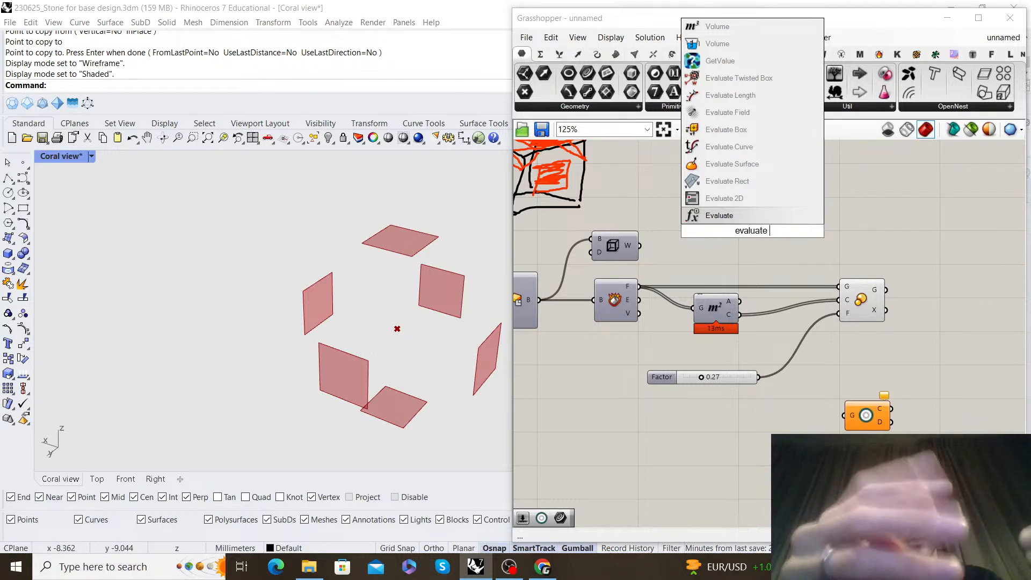
{"action": "type", "text": "curve"}
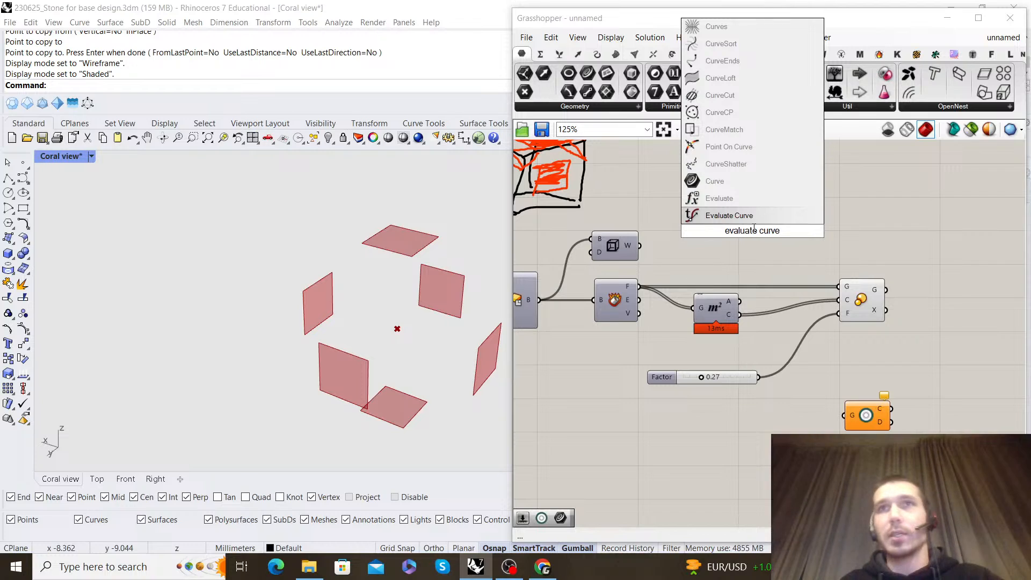
{"action": "key", "text": "Return"}
{"action": "left_click_drag", "start_coordinate": [617, 249], "coordinate": [755, 219]}
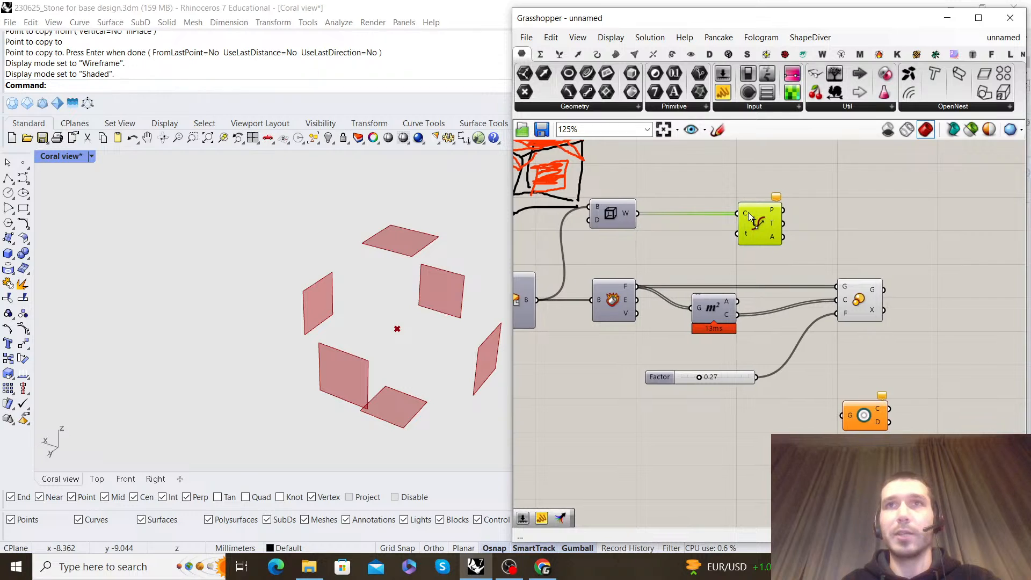
{"action": "right_click", "coordinate": [742, 212]}
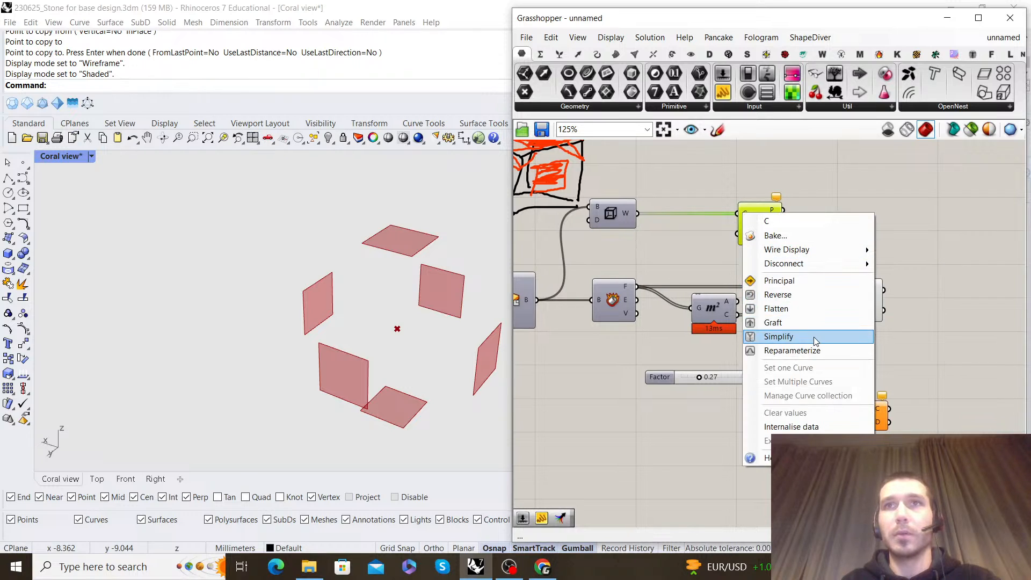
{"action": "left_click", "coordinate": [816, 350]}
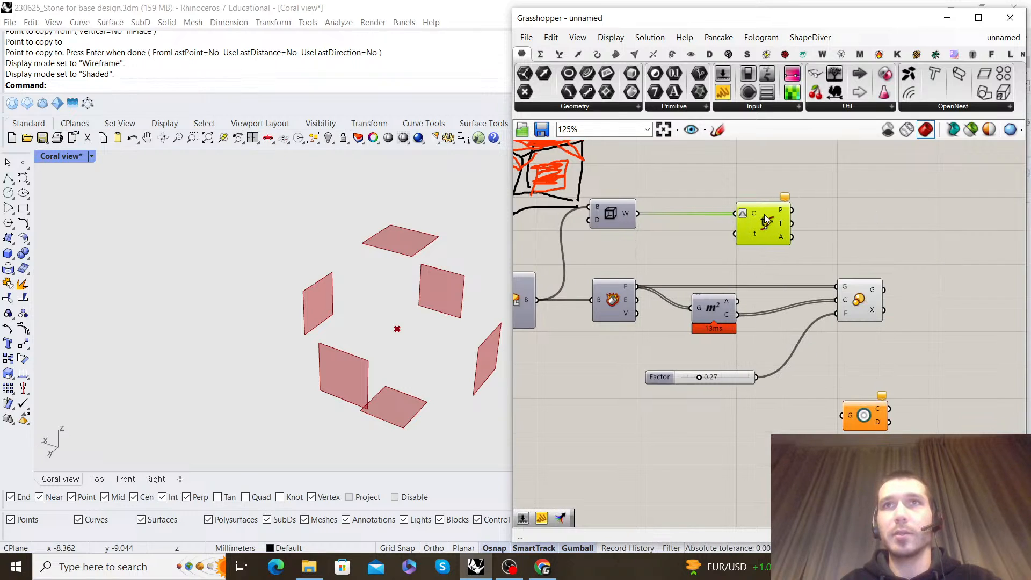
Add a panel containing 0.5, connect it to Evaluate Curve's parameter input and inspect the resulting points
{"action": "double_click", "coordinate": [692, 262]}
{"action": "type", "text": "//0.5"}
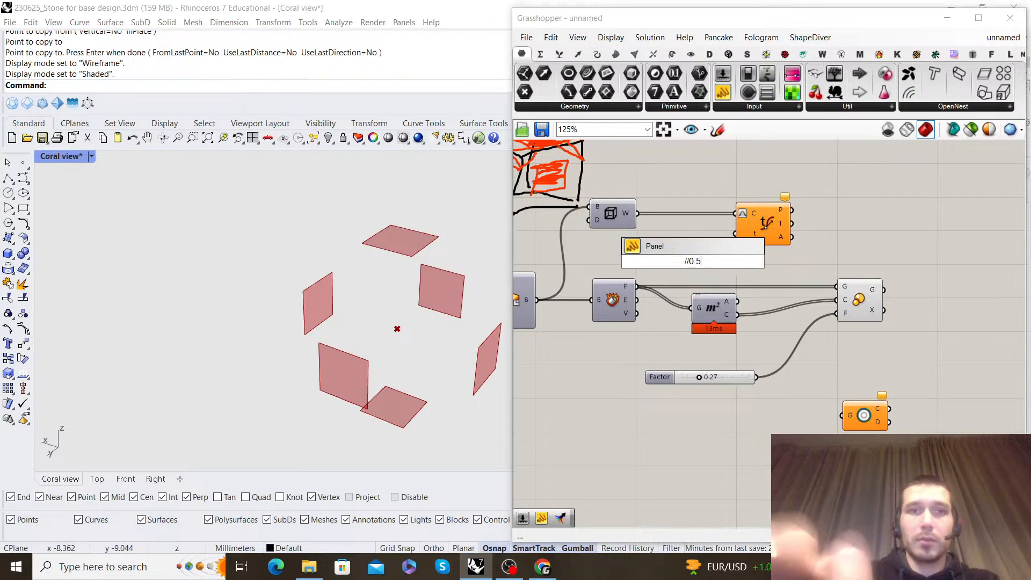
{"action": "key", "text": "Return"}
{"action": "left_click_drag", "start_coordinate": [709, 262], "coordinate": [690, 232]}
{"action": "left_click", "coordinate": [762, 226]}
{"action": "scroll", "coordinate": [308, 284], "scroll_direction": "down", "scroll_amount": 6}
{"action": "right_click_drag", "start_coordinate": [301, 286], "coordinate": [353, 255]}
{"action": "right_click_drag", "start_coordinate": [424, 253], "coordinate": [408, 277]}
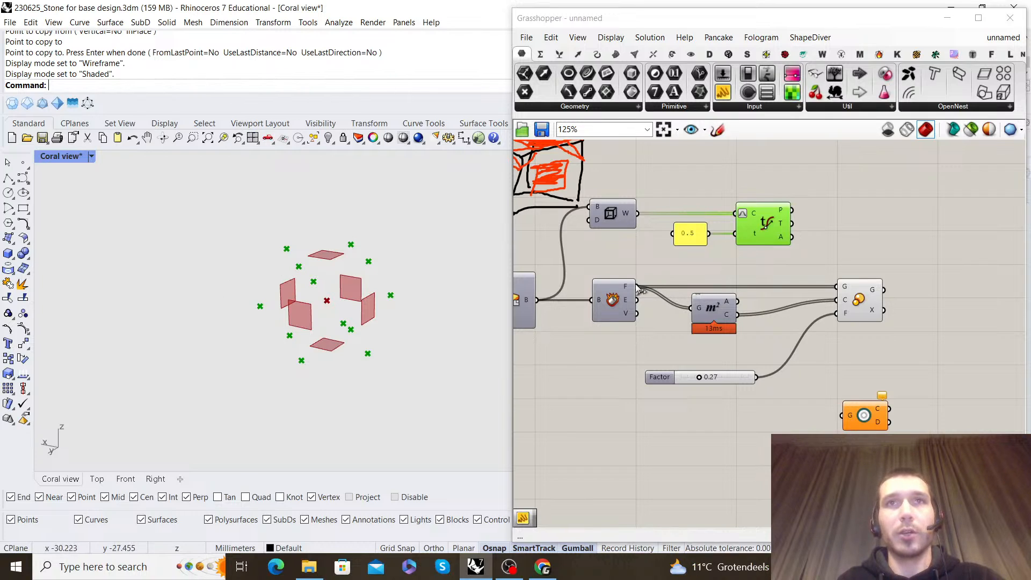
Add a Brep Edges component to the canvas near the Deconstruct Brep component
{"action": "left_click", "coordinate": [613, 293]}
{"action": "right_click_drag", "start_coordinate": [722, 342], "coordinate": [714, 322]}
{"action": "double_click", "coordinate": [745, 412]}
{"action": "type", "text": "brep edge"}
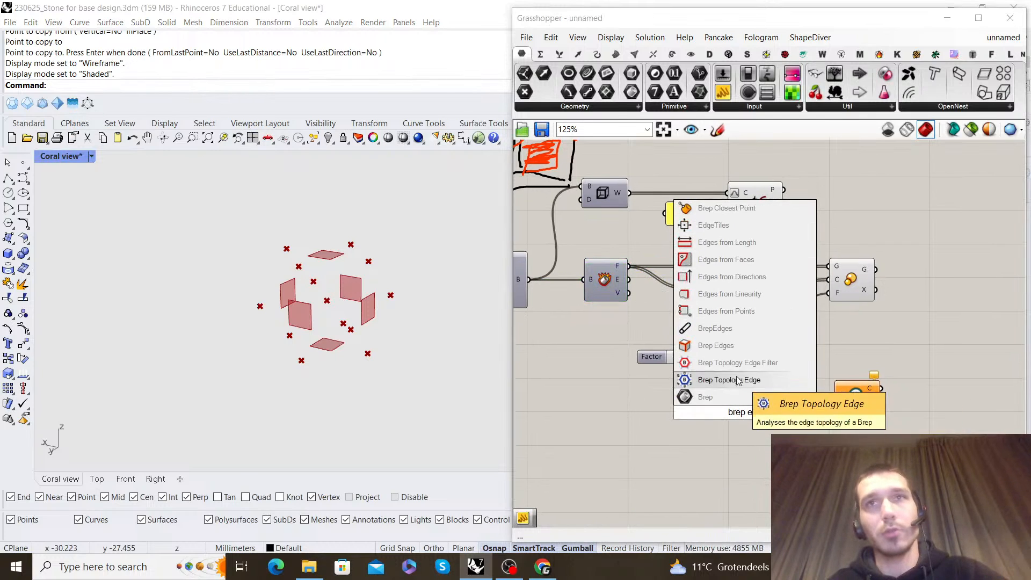
{"action": "left_click", "coordinate": [744, 347]}
{"action": "right_click_drag", "start_coordinate": [698, 220], "coordinate": [749, 301]}
Move the wireframe, 0.5 panel and Evaluate Curve components up and place Brep Edges in the gap above the Area component
{"action": "left_click_drag", "start_coordinate": [884, 328], "coordinate": [669, 234]}
{"action": "right_click_drag", "start_coordinate": [668, 232], "coordinate": [830, 278]}
{"action": "left_click_drag", "start_coordinate": [830, 279], "coordinate": [684, 225]}
{"action": "left_click_drag", "start_coordinate": [751, 273], "coordinate": [718, 206]}
{"action": "left_click", "coordinate": [816, 248]}
{"action": "right_click_drag", "start_coordinate": [817, 248], "coordinate": [652, 195]}
{"action": "left_click_drag", "start_coordinate": [888, 322], "coordinate": [588, 250]}
{"action": "left_click_drag", "start_coordinate": [831, 274], "coordinate": [831, 234]}
{"action": "left_click", "coordinate": [855, 282]}
{"action": "left_click_drag", "start_coordinate": [780, 314], "coordinate": [748, 299]}
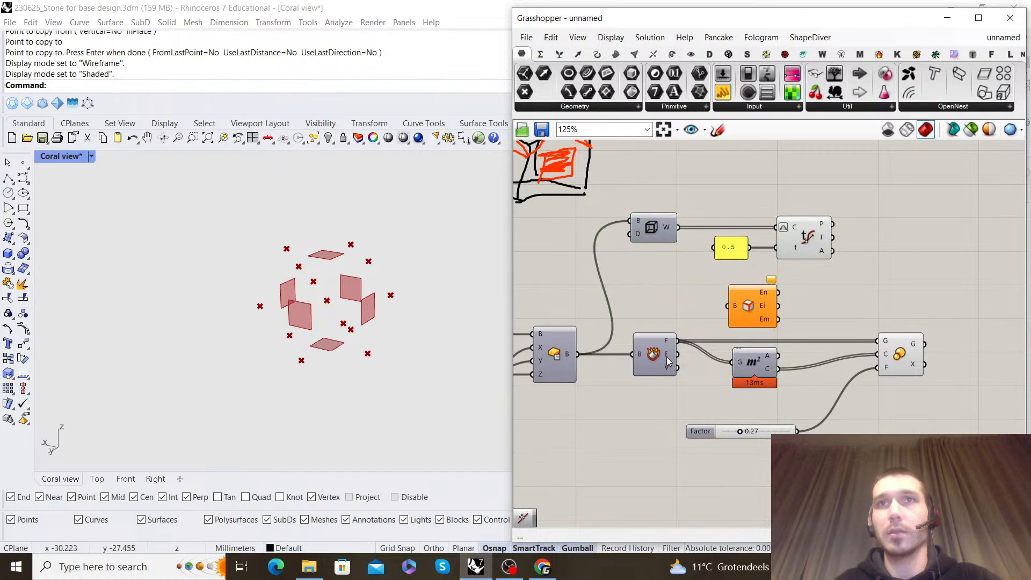
Connect the Deconstruct Brep faces output to the Brep Edges input and check the naked edges data structure
{"action": "left_click_drag", "start_coordinate": [677, 341], "coordinate": [737, 303]}
{"action": "right_click_drag", "start_coordinate": [737, 304], "coordinate": [699, 311]}
{"action": "mouse_move", "coordinate": [734, 302]}
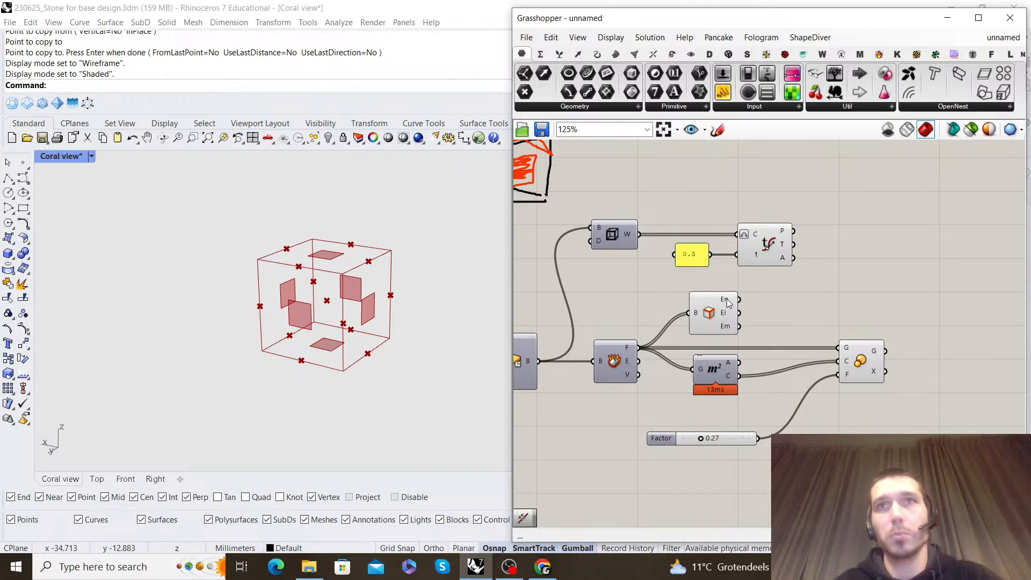
{"action": "scroll", "coordinate": [728, 306], "scroll_direction": "up", "scroll_amount": 3}
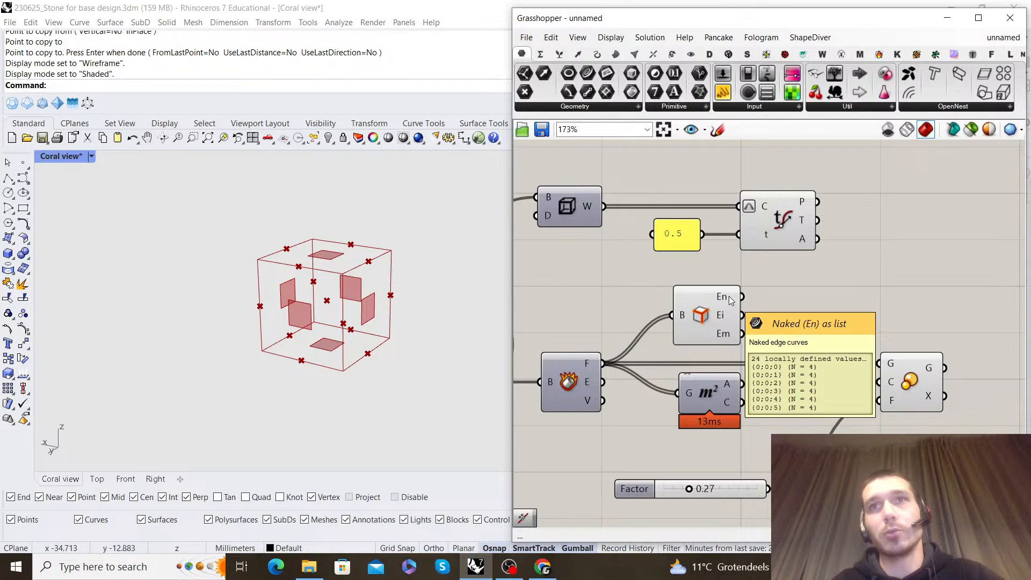
Add a Trim Tree component and connect the naked edges output of Brep Edges to its tree input
{"action": "double_click", "coordinate": [793, 282]}
{"action": "type", "text": "trim"}
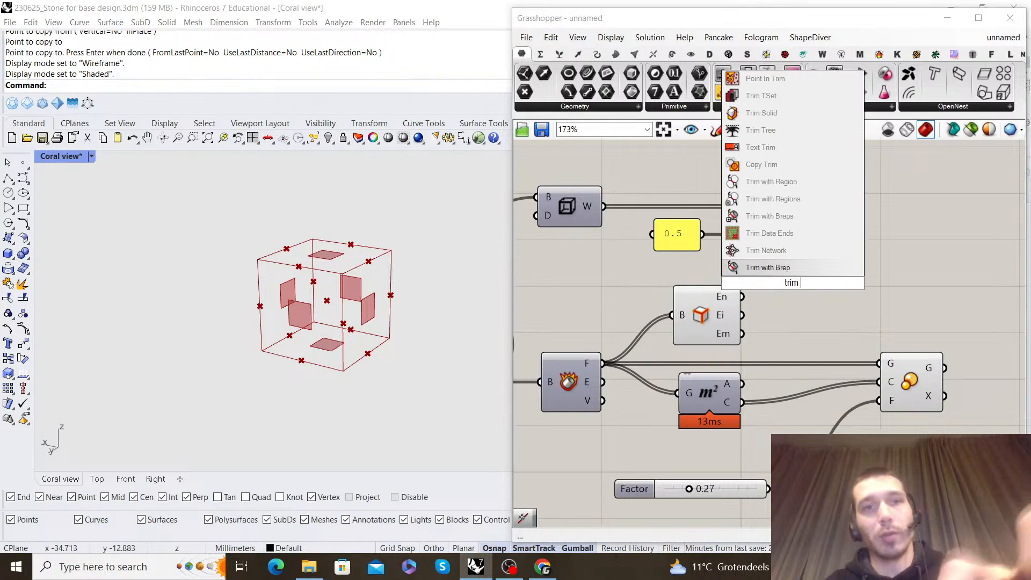
{"action": "type", "text": " tree"}
{"action": "key", "text": "Return"}
{"action": "left_click_drag", "start_coordinate": [743, 297], "coordinate": [760, 274]}
{"action": "right_click_drag", "start_coordinate": [855, 309], "coordinate": [724, 308]}
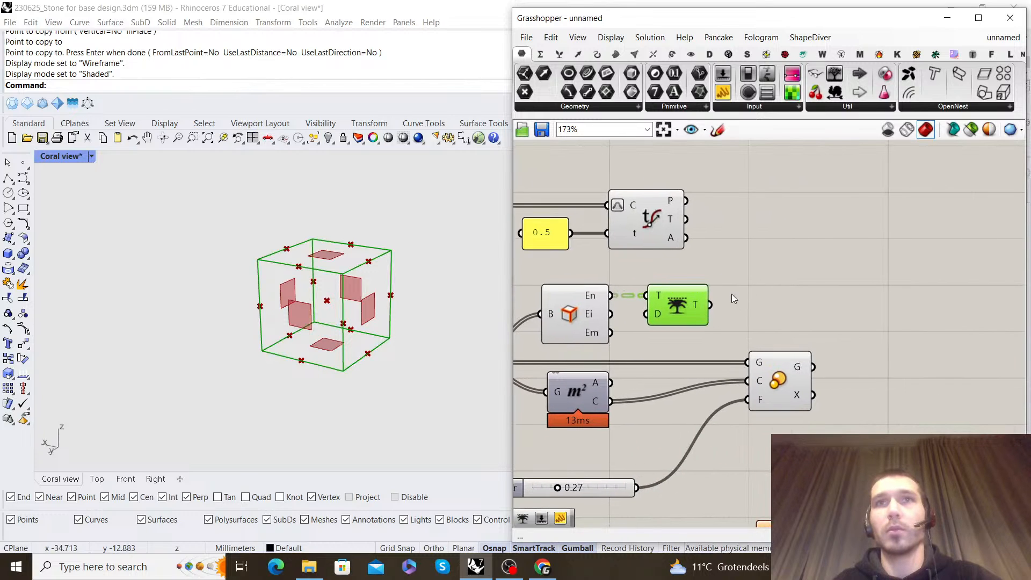
Move the Evaluate Curve component and its 0.5 panel past the Trim Tree component to free up canvas space
{"action": "scroll", "coordinate": [716, 306], "scroll_direction": "down", "scroll_amount": 3}
{"action": "left_click_drag", "start_coordinate": [754, 269], "coordinate": [561, 222]}
{"action": "left_click_drag", "start_coordinate": [683, 248], "coordinate": [878, 248]}
{"action": "left_click_drag", "start_coordinate": [726, 322], "coordinate": [612, 282]}
{"action": "left_click", "coordinate": [722, 208]}
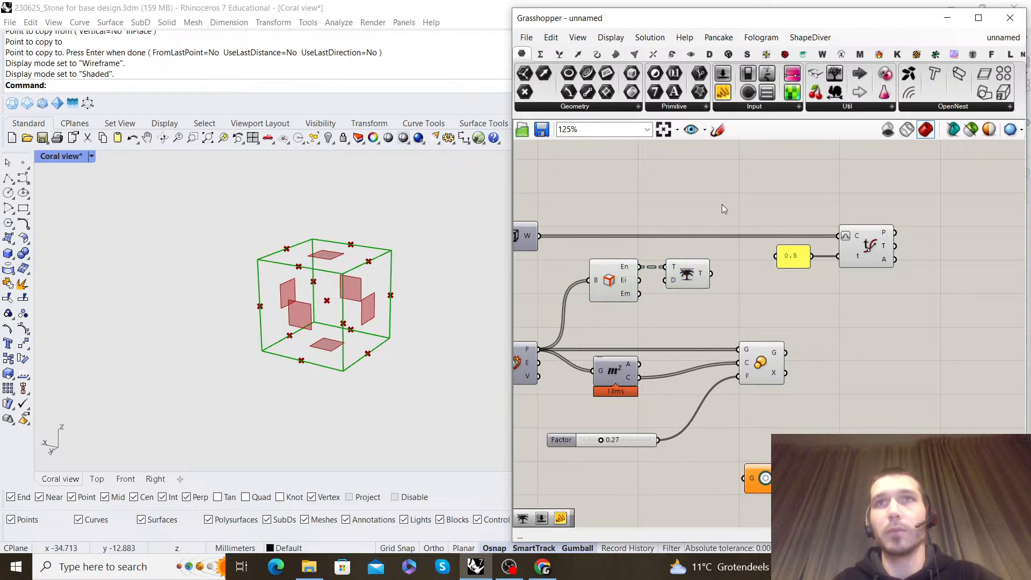
Duplicate the Evaluate Curve component below the original and connect the Trim Tree output to the copy's curve input
{"action": "left_click_drag", "start_coordinate": [869, 249], "coordinate": [868, 293], "text": "alt"}
{"action": "left_click_drag", "start_coordinate": [712, 274], "coordinate": [688, 276]}
{"action": "left_click", "coordinate": [683, 257]}
{"action": "left_click_drag", "start_coordinate": [622, 271], "coordinate": [621, 276]}
{"action": "left_click", "coordinate": [636, 246]}
Turn off the preview of the Brep Edges and Trim Tree components and inspect the midpoints from both Evaluate Curve components
{"action": "left_click_drag", "start_coordinate": [692, 303], "coordinate": [612, 242]}
{"action": "right_click", "coordinate": [575, 152]}
{"action": "left_click", "coordinate": [605, 176]}
{"action": "left_click", "coordinate": [698, 206]}
{"action": "right_click_drag", "start_coordinate": [862, 255], "coordinate": [725, 245]}
{"action": "left_click", "coordinate": [726, 271]}
{"action": "mouse_move", "coordinate": [309, 302]}
{"action": "right_mouse_down"}
{"action": "mouse_move", "coordinate": [345, 302]}
{"action": "mouse_move", "coordinate": [326, 303]}
{"action": "right_mouse_up"}
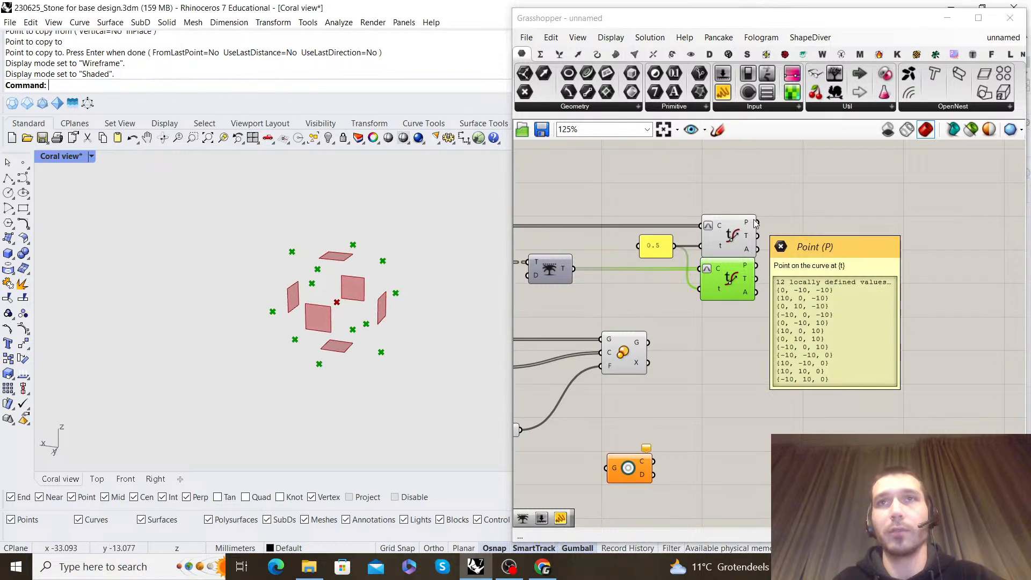
{"action": "scroll", "coordinate": [751, 269], "scroll_direction": "up", "scroll_amount": 3}
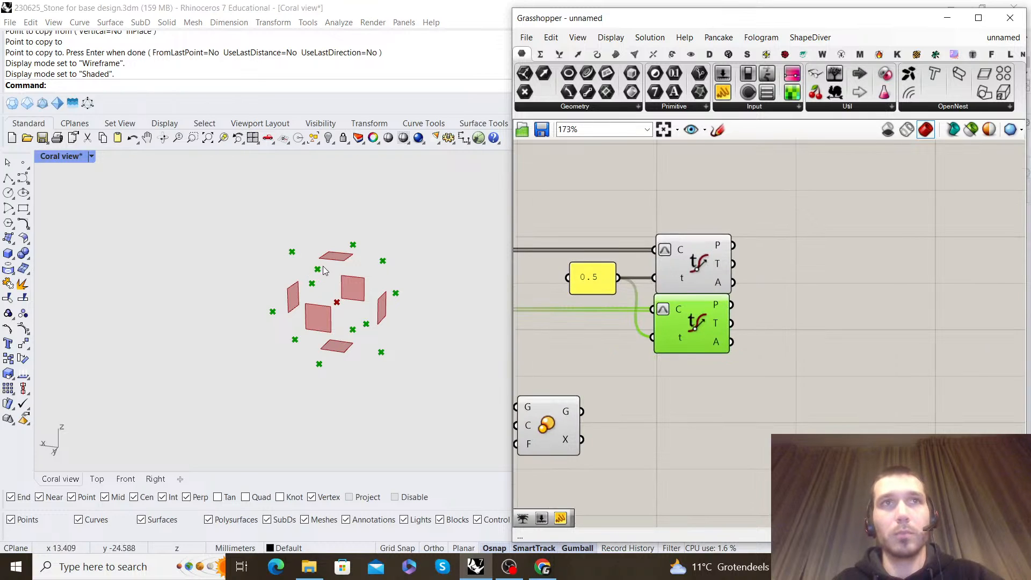
{"action": "left_click_drag", "start_coordinate": [707, 322], "coordinate": [707, 322]}
{"action": "left_click", "coordinate": [804, 254]}
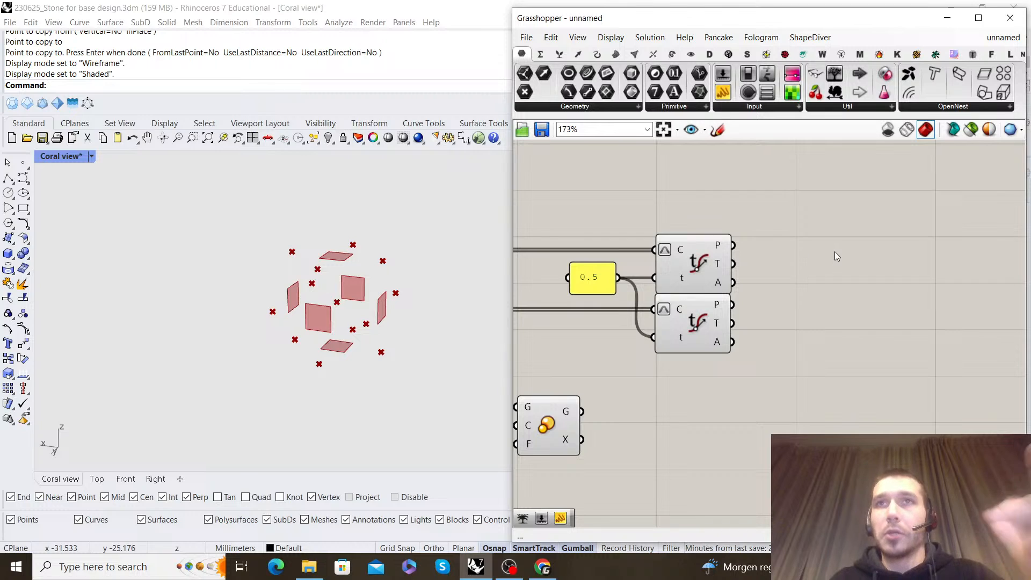
Add a Closest Points component, feeding wireframe midpoints into its point input and face-edge midpoints into its cloud input
{"action": "double_click", "coordinate": [834, 252]}
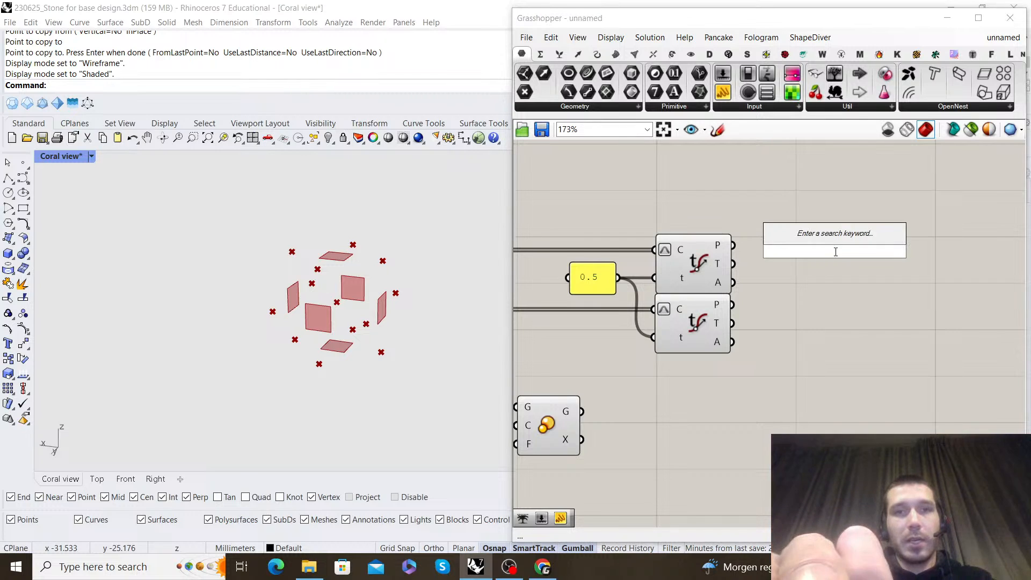
{"action": "type", "text": "closest points"}
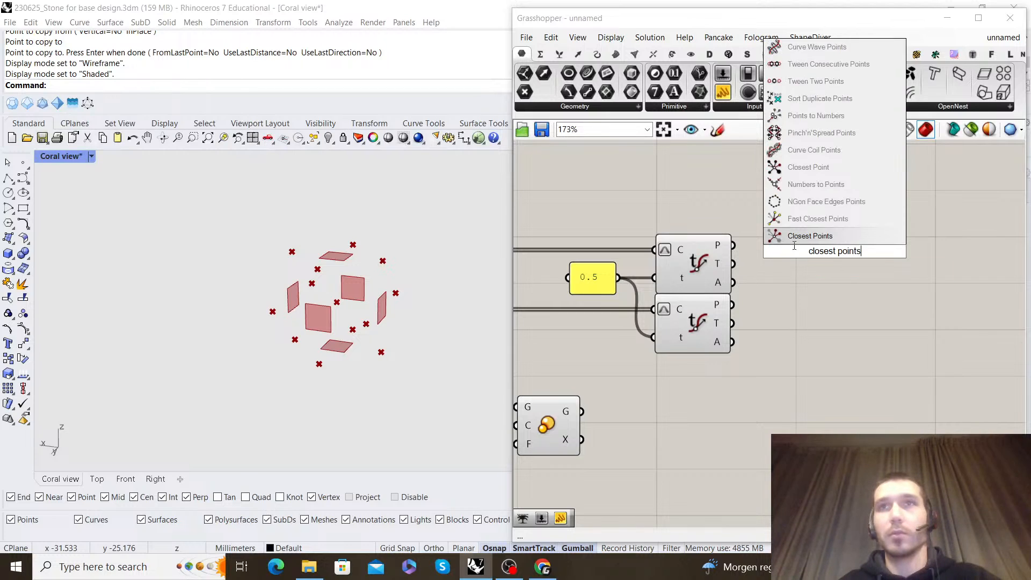
{"action": "key", "text": "Return"}
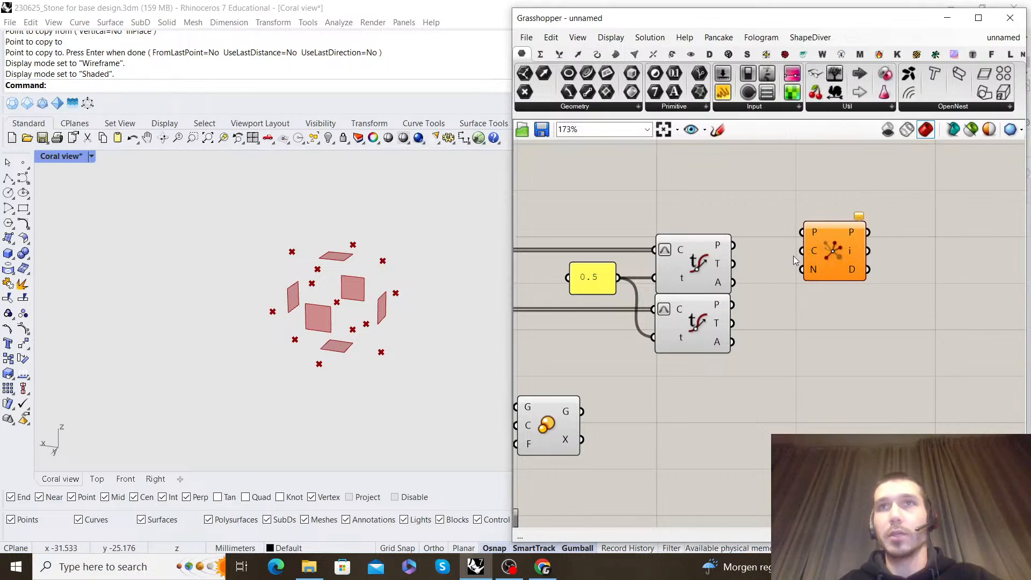
{"action": "right_click_drag", "start_coordinate": [753, 226], "coordinate": [742, 236]}
{"action": "left_click_drag", "start_coordinate": [723, 256], "coordinate": [843, 279]}
{"action": "left_click_drag", "start_coordinate": [721, 314], "coordinate": [841, 277]}
{"action": "left_click_drag", "start_coordinate": [842, 276], "coordinate": [893, 275]}
Add a panel containing 2, connect it to the Closest Points count input and check the component's outputs
{"action": "double_click", "coordinate": [784, 221]}
{"action": "type", "text": "2"}
{"action": "key", "text": "Return"}
{"action": "left_click_drag", "start_coordinate": [799, 222], "coordinate": [861, 291]}
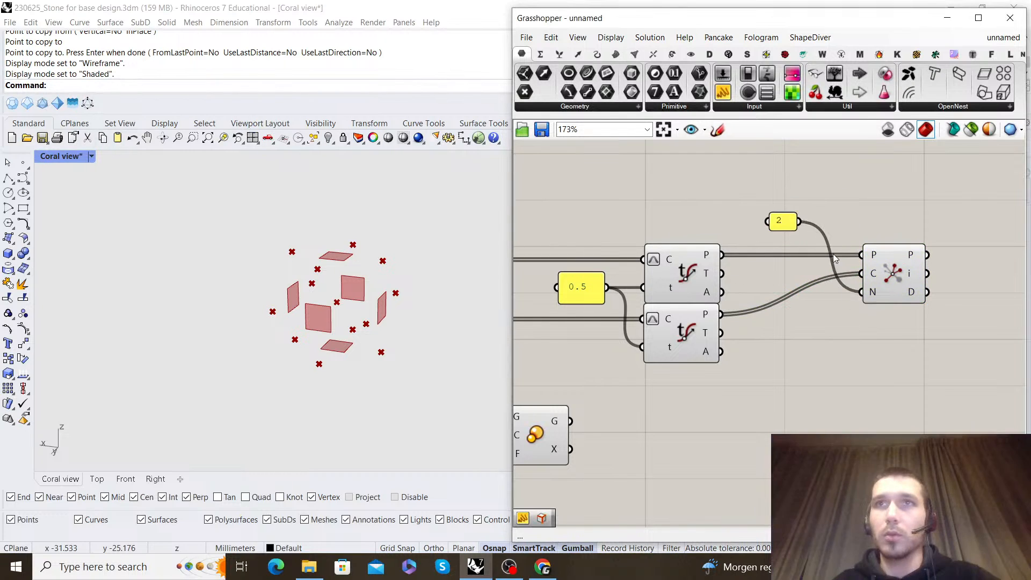
{"action": "mouse_move", "coordinate": [781, 225]}
{"action": "left_mouse_down"}
{"action": "mouse_move", "coordinate": [813, 288]}
{"action": "mouse_move", "coordinate": [798, 297]}
{"action": "left_mouse_up"}
{"action": "left_click", "coordinate": [835, 268]}
{"action": "right_click_drag", "start_coordinate": [867, 264], "coordinate": [763, 260]}
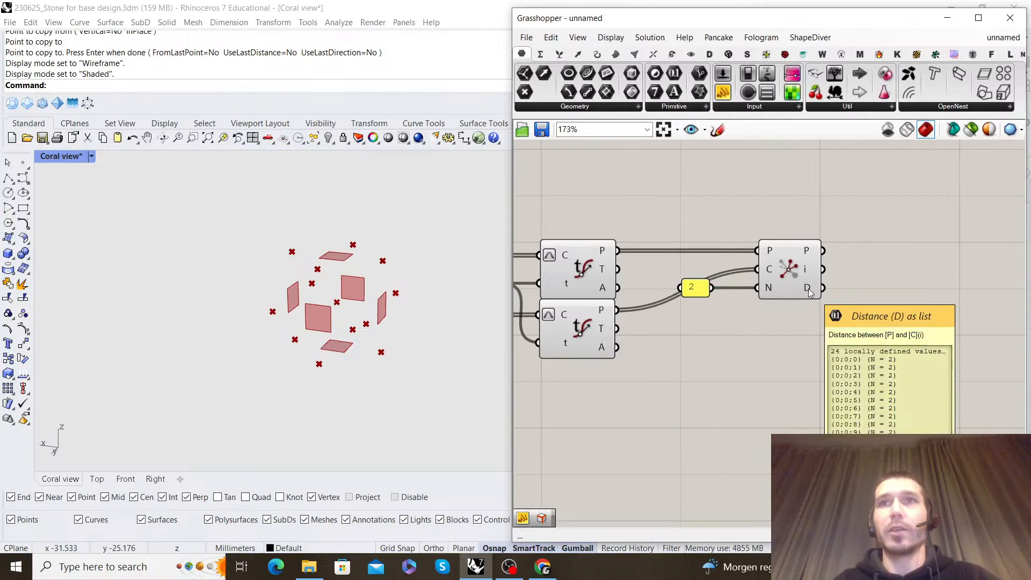
{"action": "mouse_move", "coordinate": [809, 272]}
{"action": "scroll", "coordinate": [809, 272], "scroll_direction": "down", "scroll_amount": 3}
Duplicate the Brep Edges and Trim Tree pair after the Scale component and connect the scaled faces to the copied Brep Edges
{"action": "left_click", "coordinate": [640, 323]}
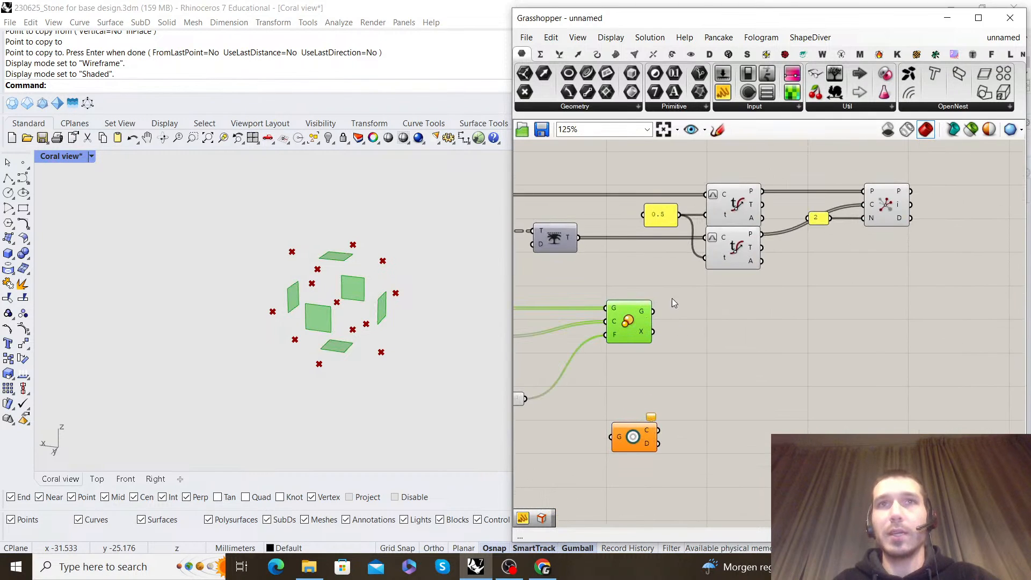
{"action": "right_click_drag", "start_coordinate": [706, 276], "coordinate": [806, 305]}
{"action": "left_click", "coordinate": [686, 292]}
{"action": "left_click_drag", "start_coordinate": [714, 298], "coordinate": [811, 341]}
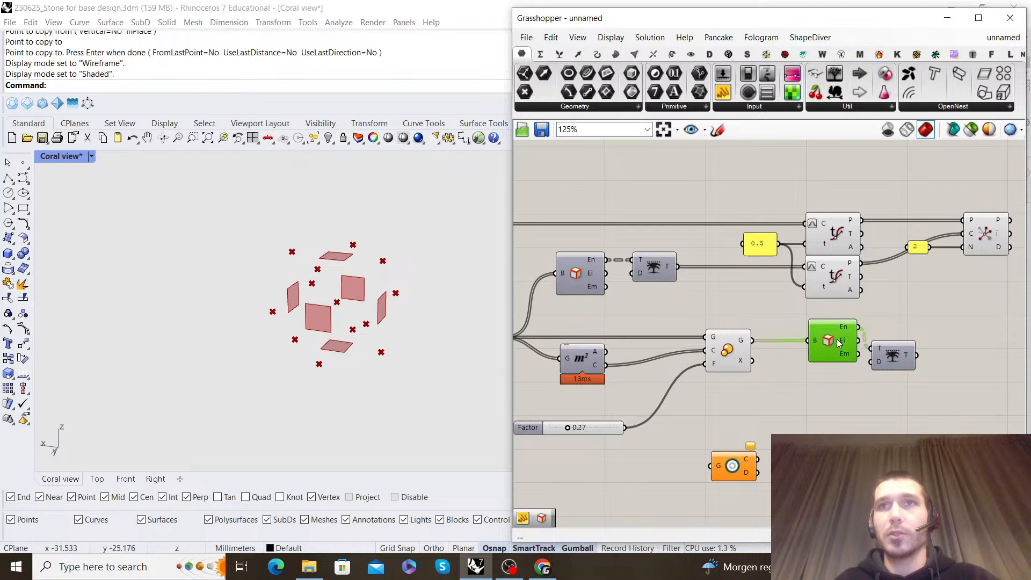
{"action": "left_click_drag", "start_coordinate": [905, 345], "coordinate": [940, 324]}
{"action": "left_click", "coordinate": [915, 279]}
Shift the upper edge-evaluation chain of components further along the canvas, beyond the Scale component
{"action": "scroll", "coordinate": [911, 273], "scroll_direction": "down", "scroll_amount": 3}
{"action": "right_click_drag", "start_coordinate": [911, 273], "coordinate": [728, 293]}
{"action": "left_click_drag", "start_coordinate": [827, 310], "coordinate": [622, 236]}
{"action": "left_click_drag", "start_coordinate": [682, 268], "coordinate": [869, 268]}
{"action": "left_click", "coordinate": [860, 242]}
Insert a relay on the wire from the Deconstruct Brep faces to the upper Brep Edges and place it above Area
{"action": "right_click_drag", "start_coordinate": [605, 301], "coordinate": [673, 292]}
{"action": "left_click_drag", "start_coordinate": [672, 304], "coordinate": [591, 277]}
{"action": "mouse_move", "coordinate": [598, 289]}
{"action": "left_mouse_down"}
{"action": "mouse_move", "coordinate": [758, 289]}
{"action": "mouse_move", "coordinate": [601, 285]}
{"action": "left_mouse_up"}
{"action": "left_click", "coordinate": [717, 259]}
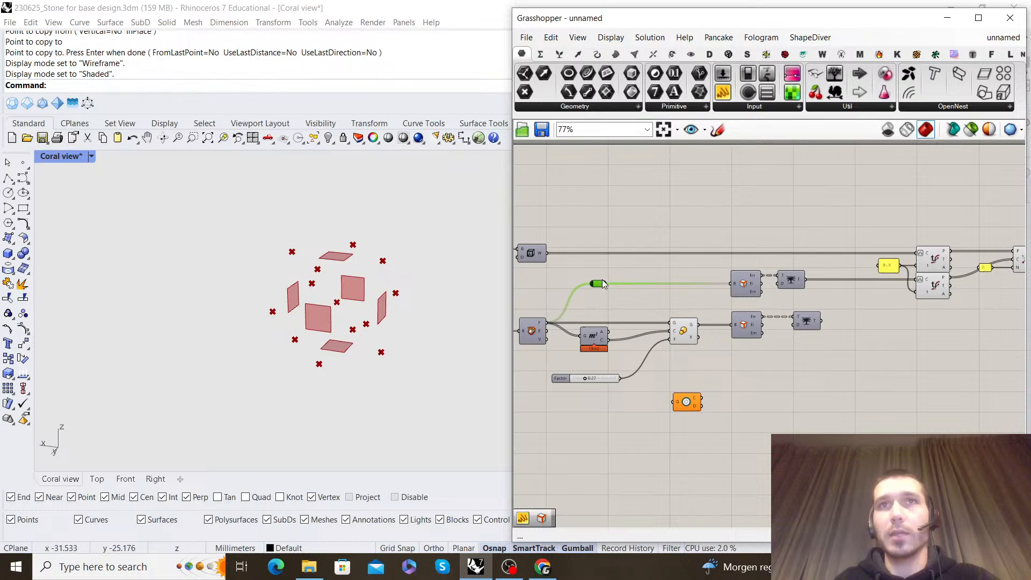
Align the upper Trim Tree component vertically with the lower Trim Tree
{"action": "scroll", "coordinate": [681, 318], "scroll_direction": "down", "scroll_amount": 2}
{"action": "scroll", "coordinate": [681, 318], "scroll_direction": "up", "scroll_amount": 5}
{"action": "left_click", "coordinate": [733, 281]}
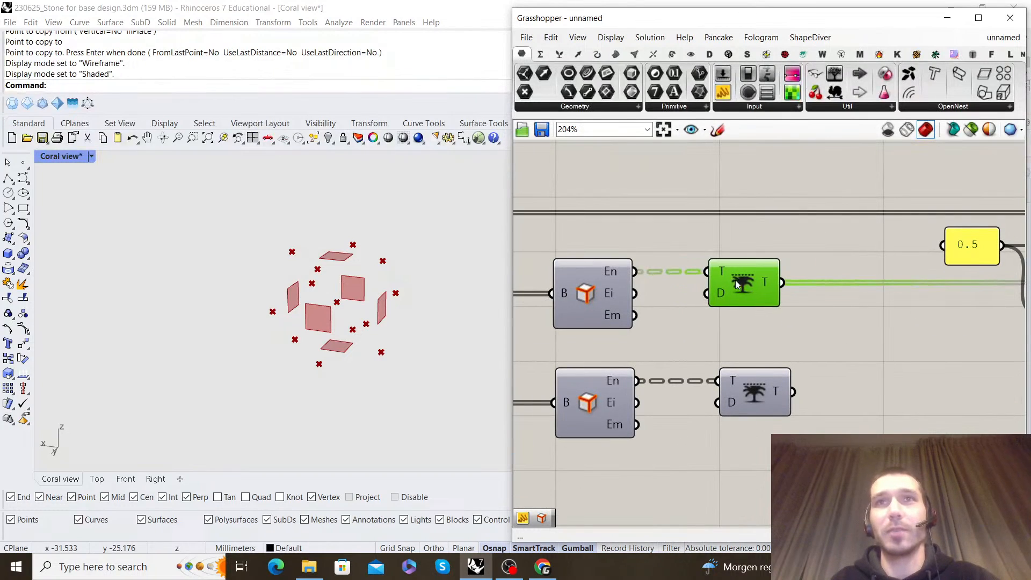
{"action": "left_click", "coordinate": [817, 352]}
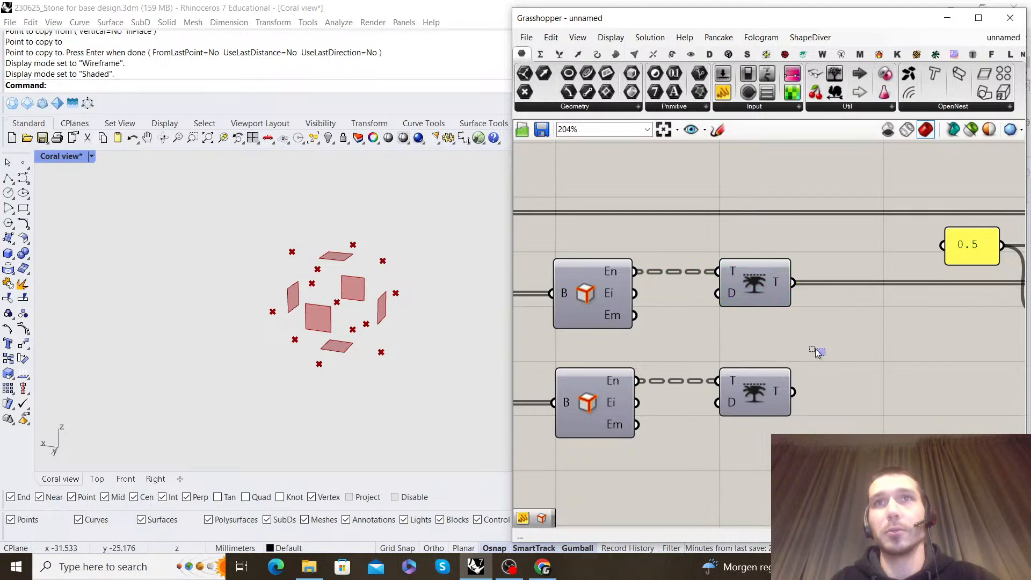
Tidy the 0.5 panel, the Evaluate Curve chain and Closest Points into closer, neater positions on the canvas
{"action": "scroll", "coordinate": [790, 333], "scroll_direction": "down", "scroll_amount": 5}
{"action": "scroll", "coordinate": [764, 318], "scroll_direction": "up", "scroll_amount": 2}
{"action": "left_click_drag", "start_coordinate": [986, 341], "coordinate": [761, 240]}
{"action": "left_click_drag", "start_coordinate": [841, 280], "coordinate": [796, 284]}
{"action": "left_click", "coordinate": [945, 240]}
{"action": "scroll", "coordinate": [766, 290], "scroll_direction": "up", "scroll_amount": 4}
{"action": "left_click_drag", "start_coordinate": [702, 282], "coordinate": [668, 282]}
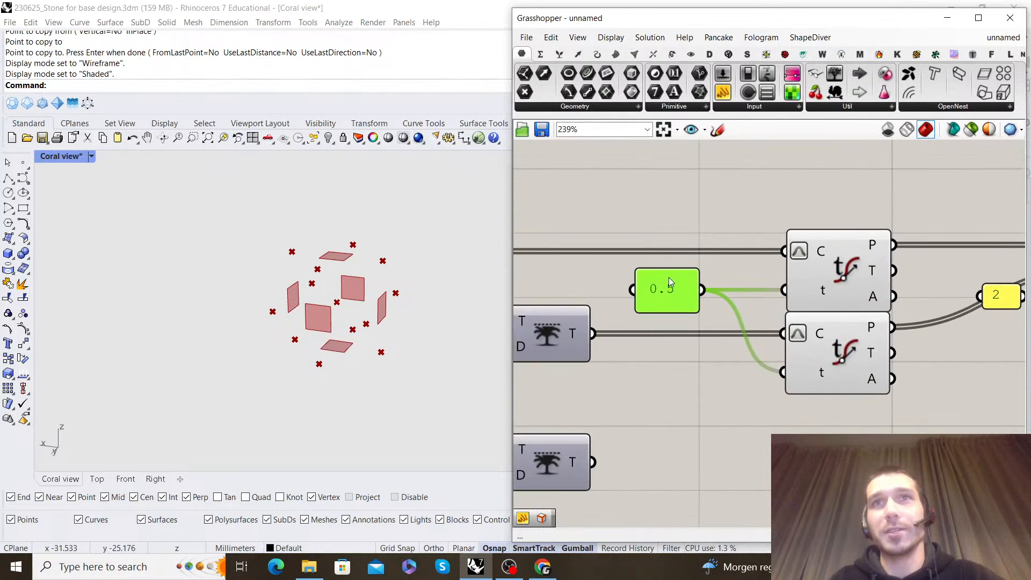
{"action": "left_click", "coordinate": [720, 240]}
{"action": "scroll", "coordinate": [724, 242], "scroll_direction": "down", "scroll_amount": 2}
{"action": "scroll", "coordinate": [945, 254], "scroll_direction": "up", "scroll_amount": 3}
{"action": "left_click_drag", "start_coordinate": [831, 259], "coordinate": [825, 259]}
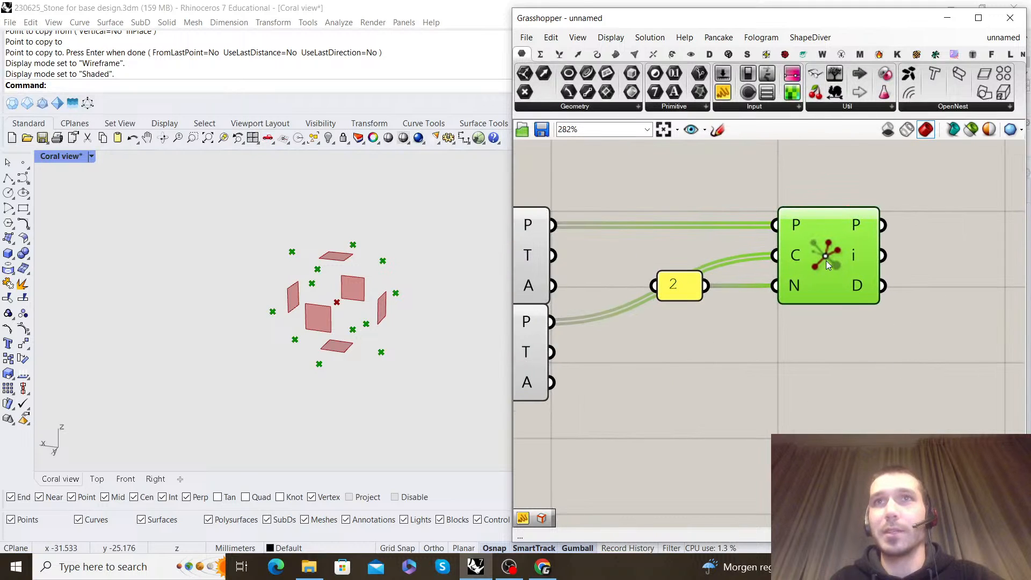
{"action": "left_click", "coordinate": [849, 346]}
Preview the scaled-face edges from the lower Trim Tree and compare its output with the upper Trim Tree's
{"action": "scroll", "coordinate": [694, 338], "scroll_direction": "down", "scroll_amount": 5}
{"action": "scroll", "coordinate": [666, 349], "scroll_direction": "up", "scroll_amount": 2}
{"action": "right_click", "coordinate": [659, 373]}
{"action": "left_click", "coordinate": [726, 338]}
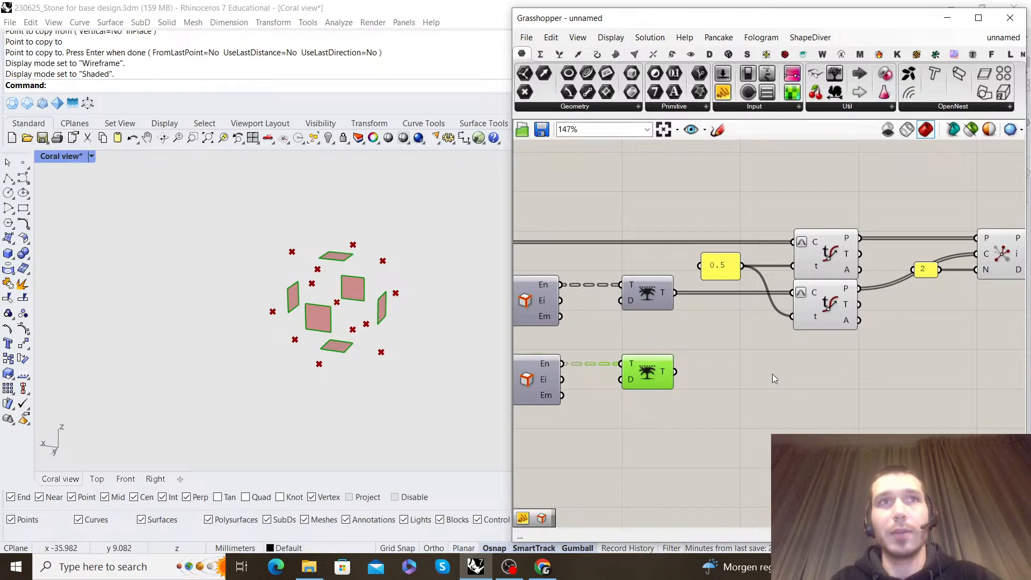
{"action": "mouse_move", "coordinate": [669, 373]}
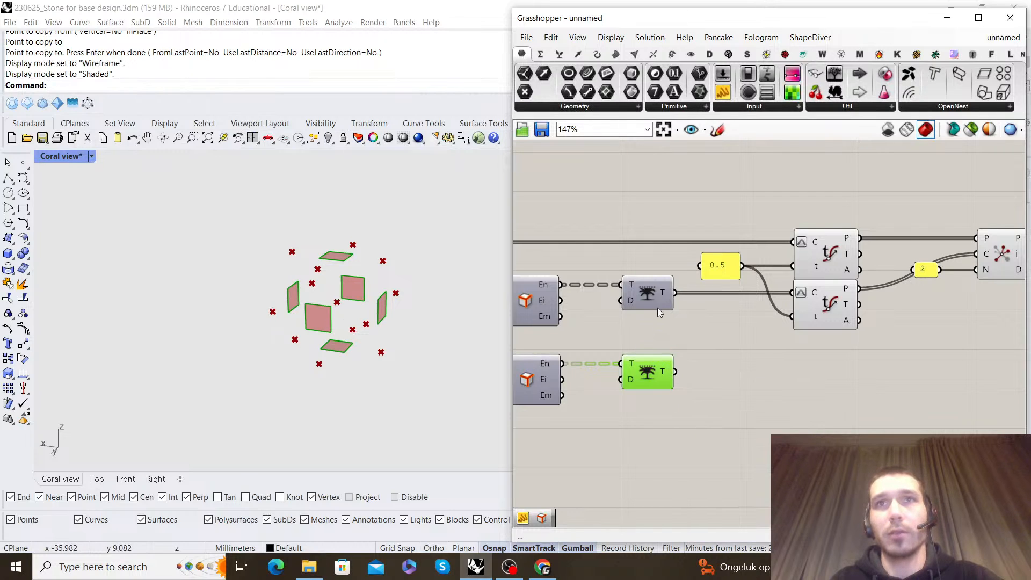
{"action": "right_click", "coordinate": [670, 330]}
{"action": "left_click", "coordinate": [698, 346]}
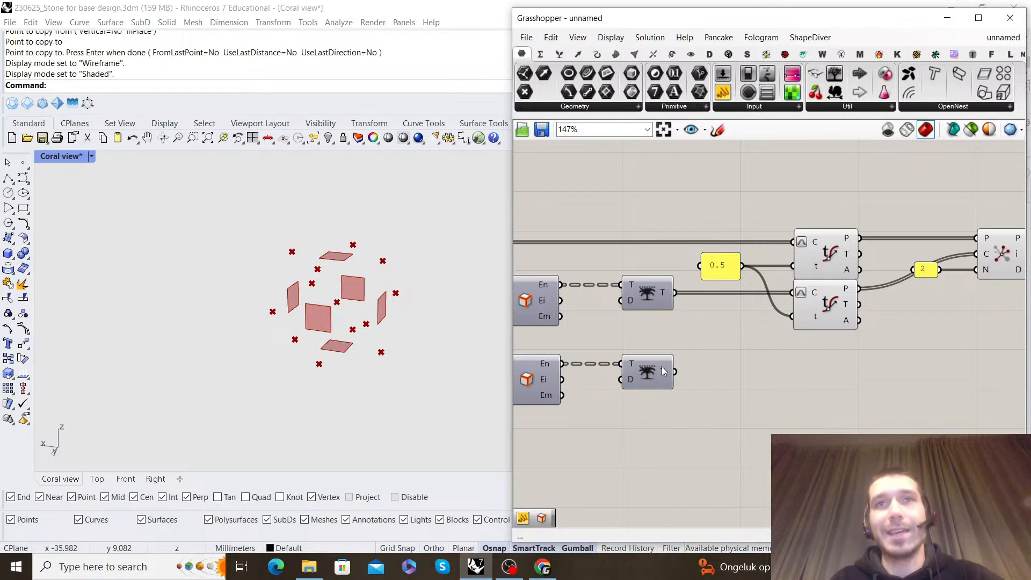
{"action": "mouse_move", "coordinate": [663, 299]}
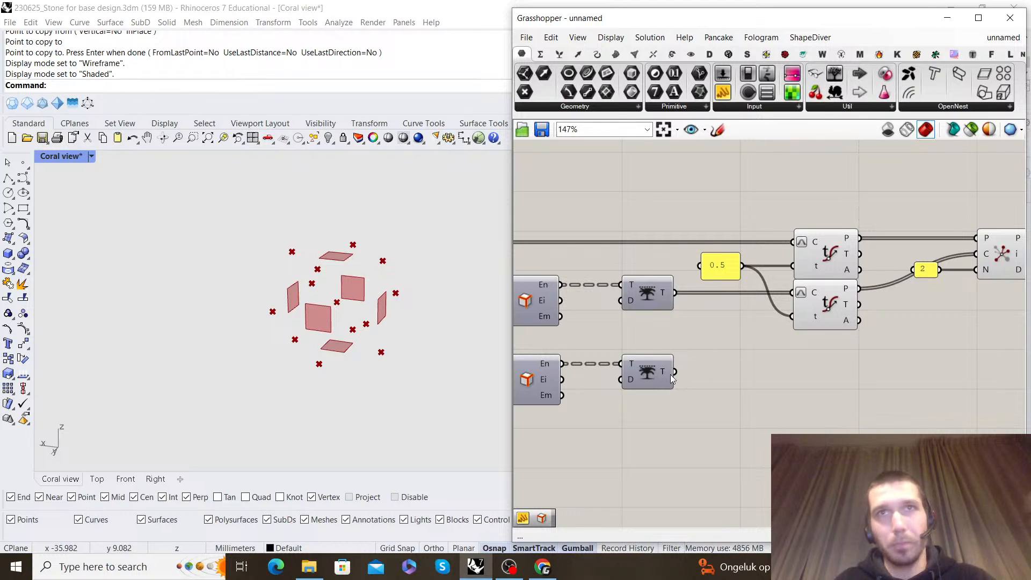
Add a List Item component, feeding the lower Trim Tree into its list input and the Closest Points indices into its index input
{"action": "scroll", "coordinate": [750, 359], "scroll_direction": "down", "scroll_amount": 2}
{"action": "double_click", "coordinate": [827, 358]}
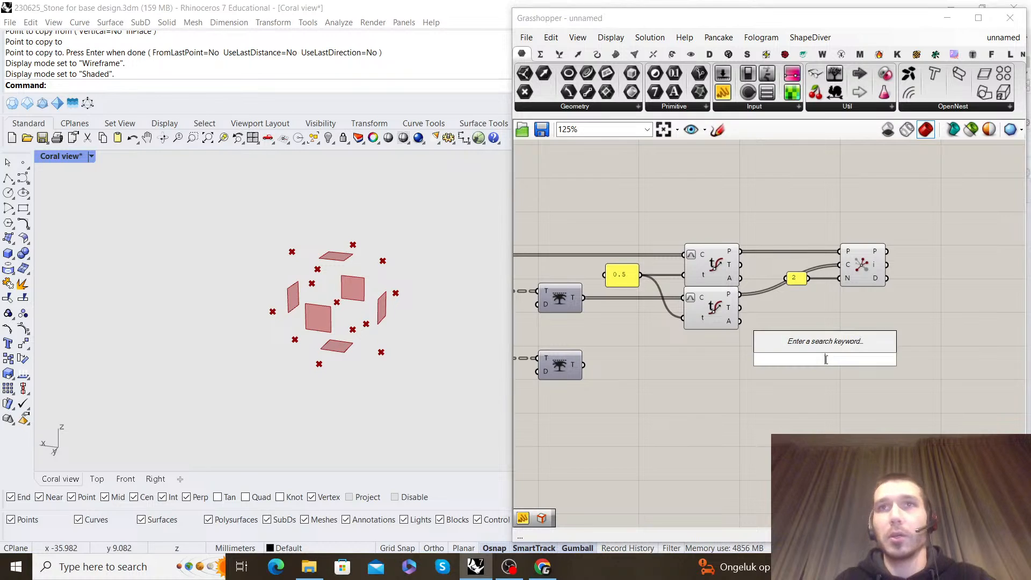
{"action": "type", "text": "list"}
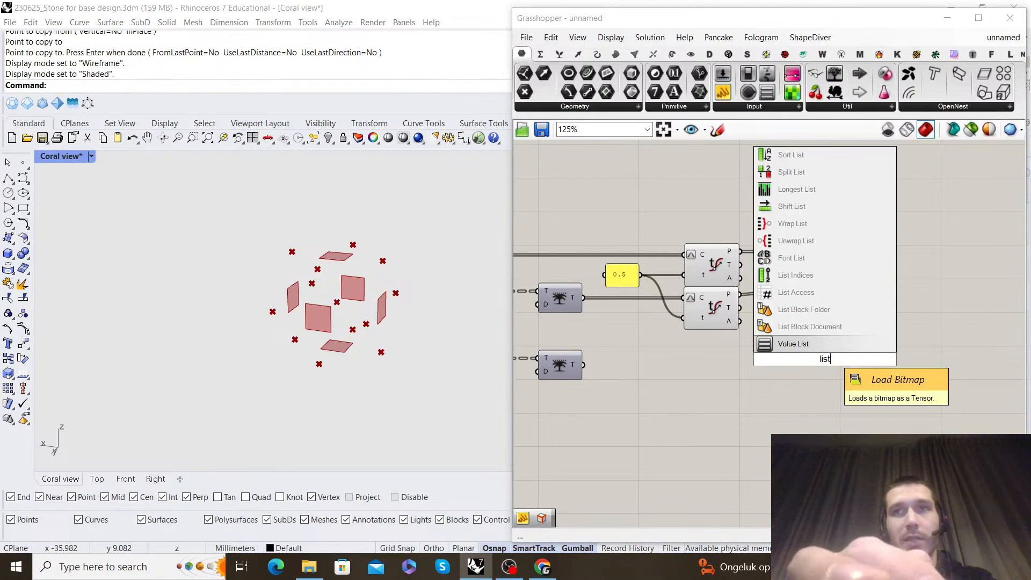
{"action": "type", "text": "item"}
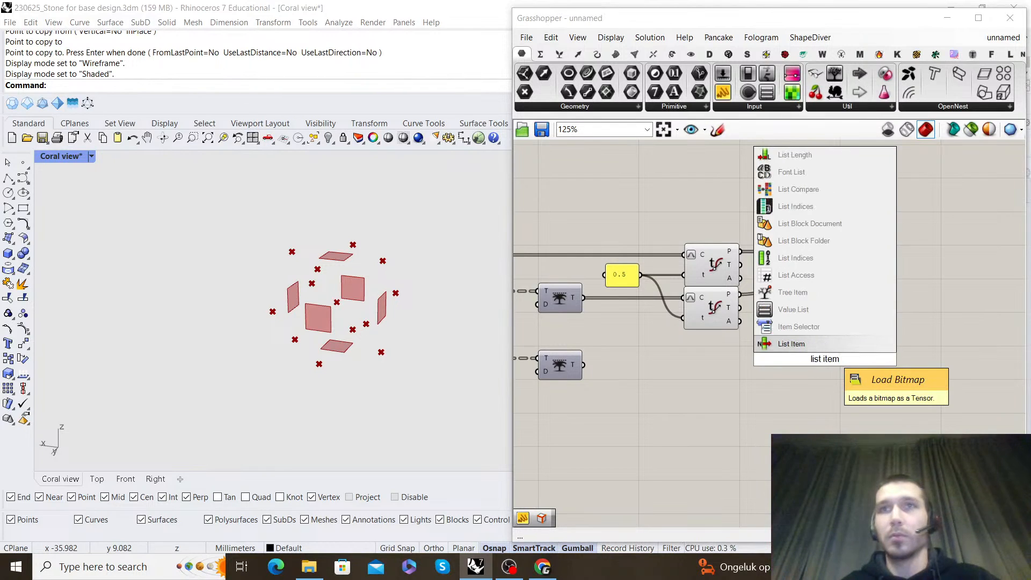
{"action": "left_click", "coordinate": [816, 342]}
{"action": "left_click_drag", "start_coordinate": [768, 360], "coordinate": [965, 371]}
{"action": "left_click", "coordinate": [930, 294]}
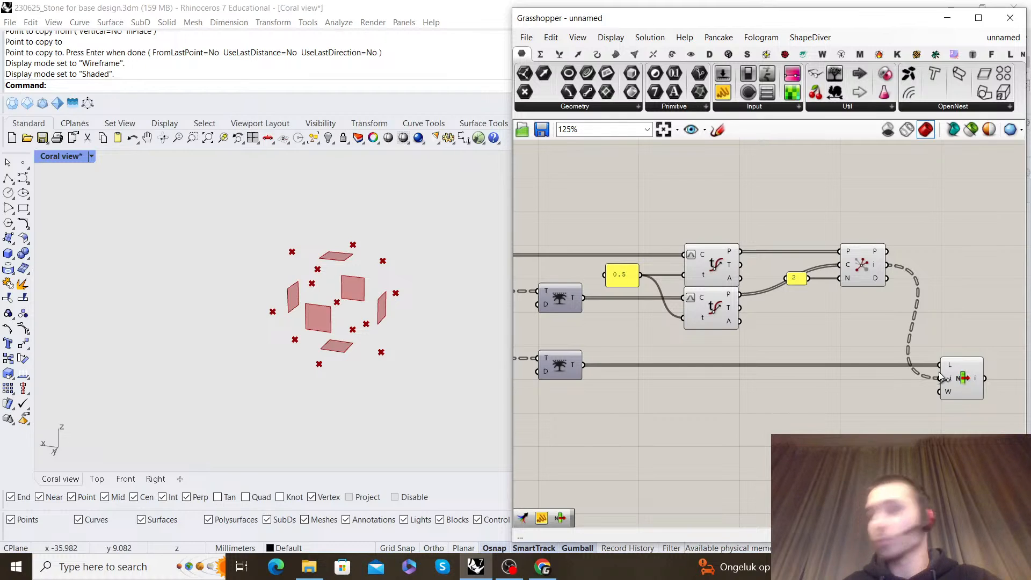
Examine the List Item output's data structure and preview the edges it selects
{"action": "right_click_drag", "start_coordinate": [975, 387], "coordinate": [795, 368]}
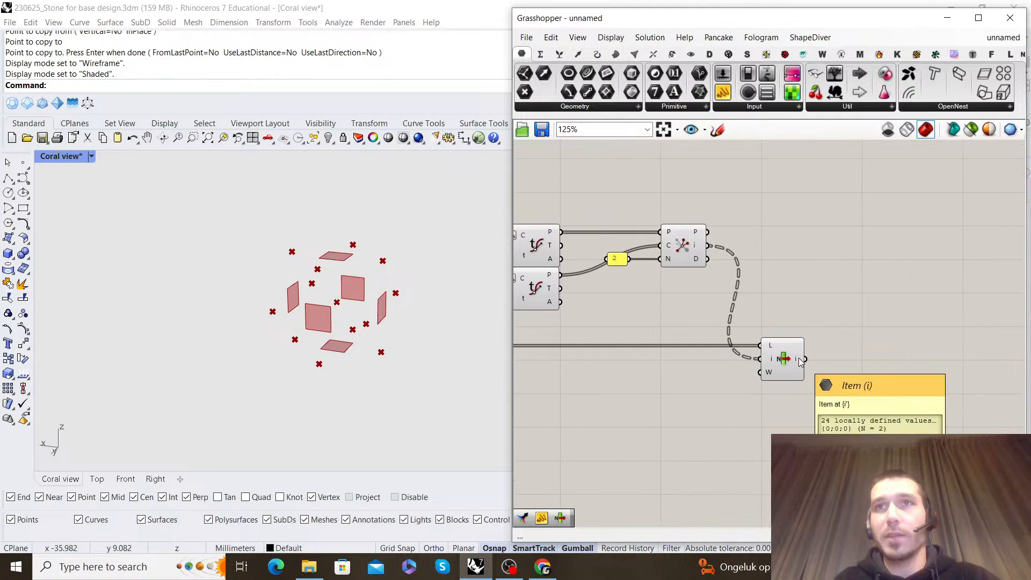
{"action": "left_click", "coordinate": [782, 368]}
{"action": "mouse_move", "coordinate": [797, 365]}
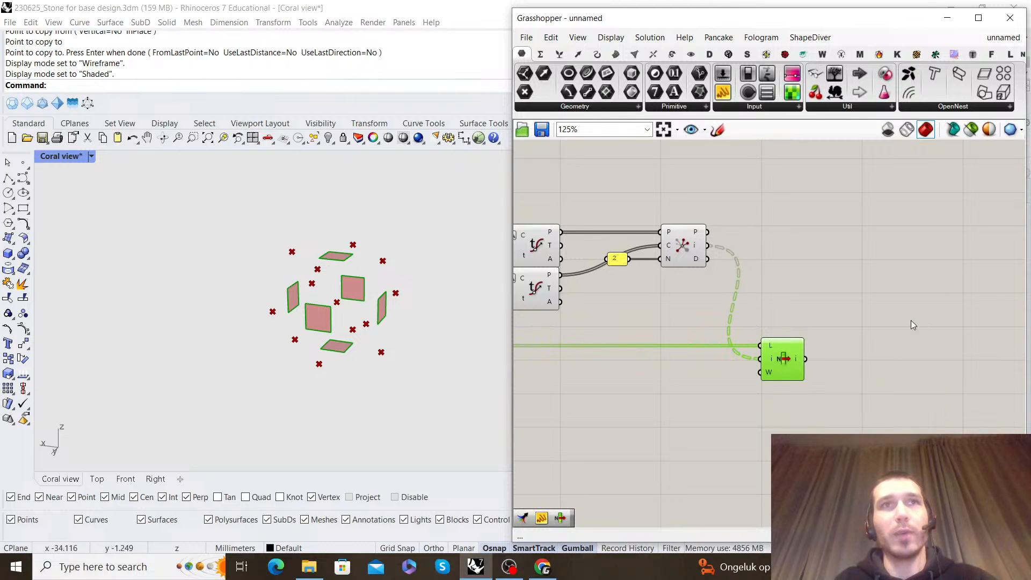
{"action": "right_click_drag", "start_coordinate": [919, 329], "coordinate": [871, 332]}
{"action": "double_click", "coordinate": [807, 306]}
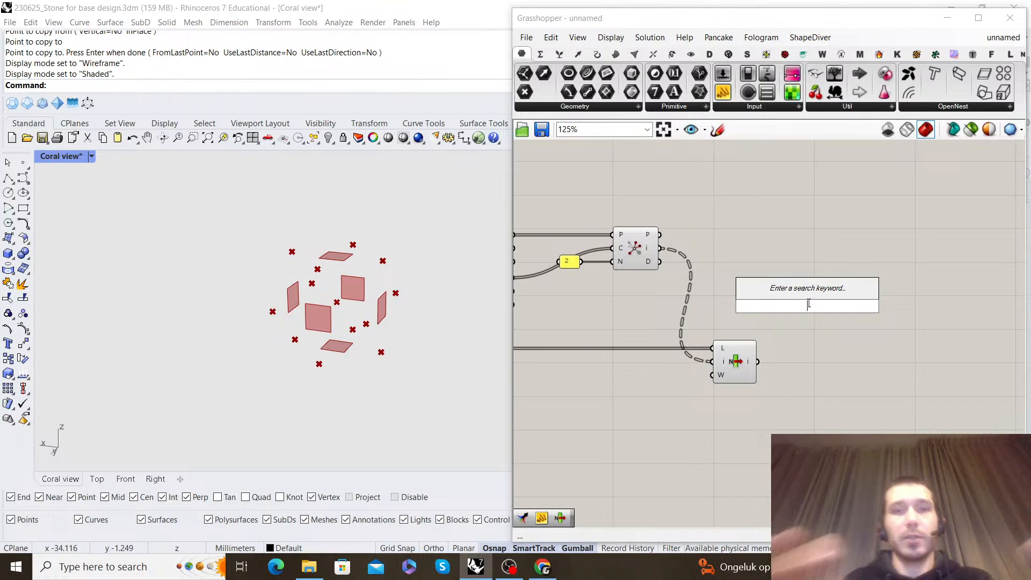
{"action": "type", "text": "loft"}
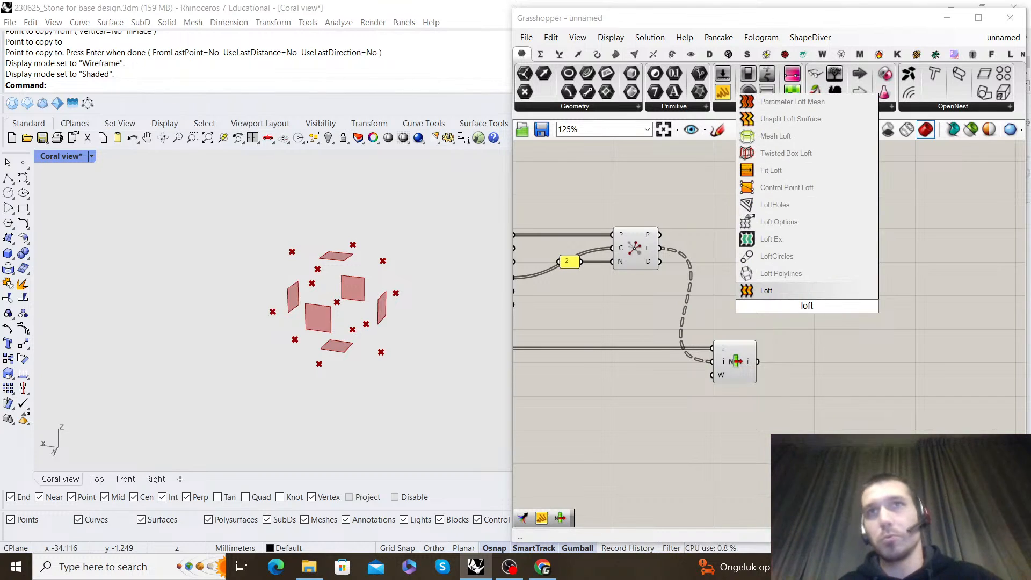
{"action": "left_click", "coordinate": [814, 289]}
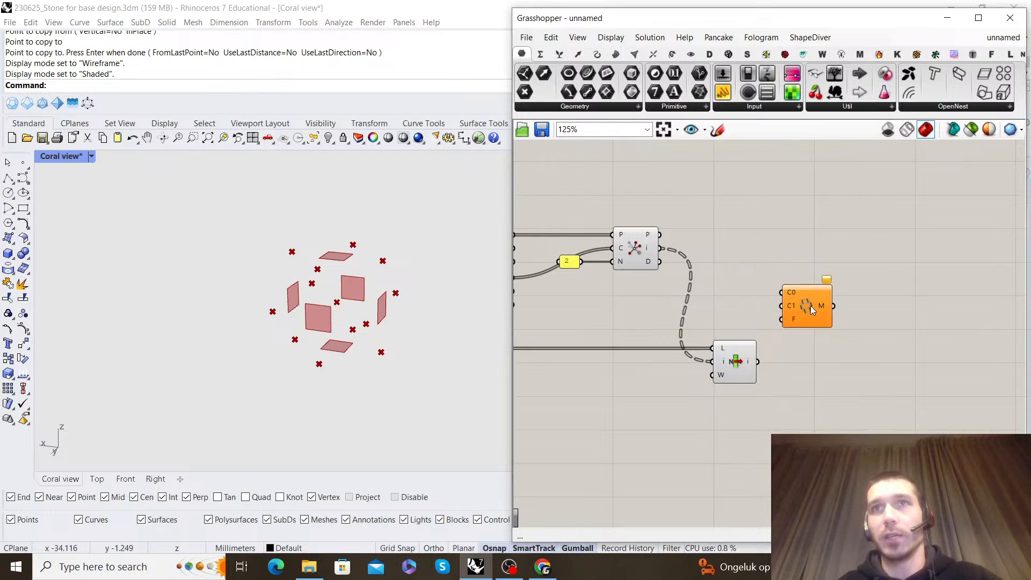
Add a Loft component after List Item and connect the selected edge pairs to its curves input
{"action": "double_click", "coordinate": [825, 334]}
{"action": "type", "text": "loft"}
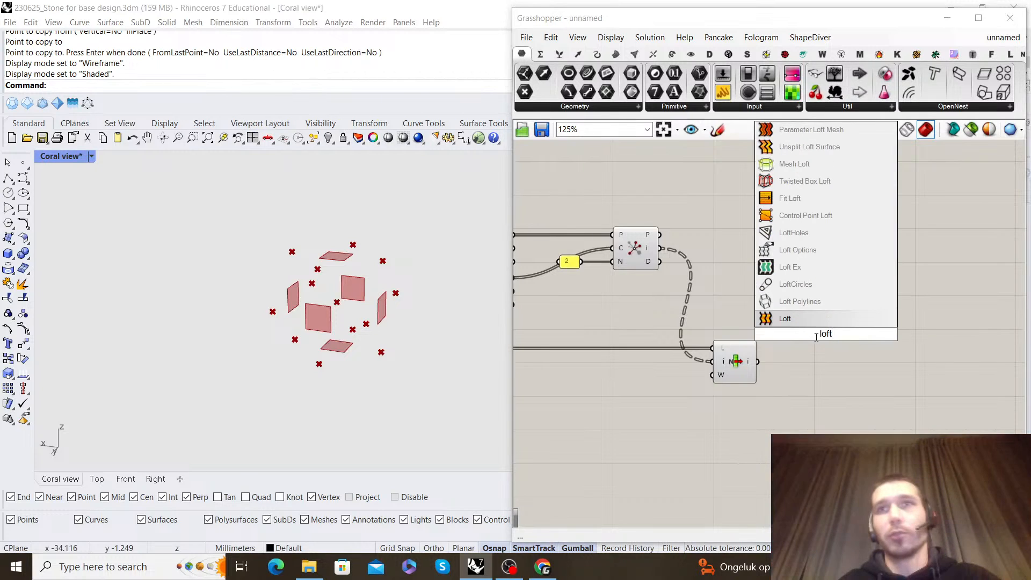
{"action": "key", "text": "Return"}
{"action": "scroll", "coordinate": [770, 369], "scroll_direction": "up", "scroll_amount": 2}
{"action": "left_click_drag", "start_coordinate": [784, 348], "coordinate": [892, 345]}
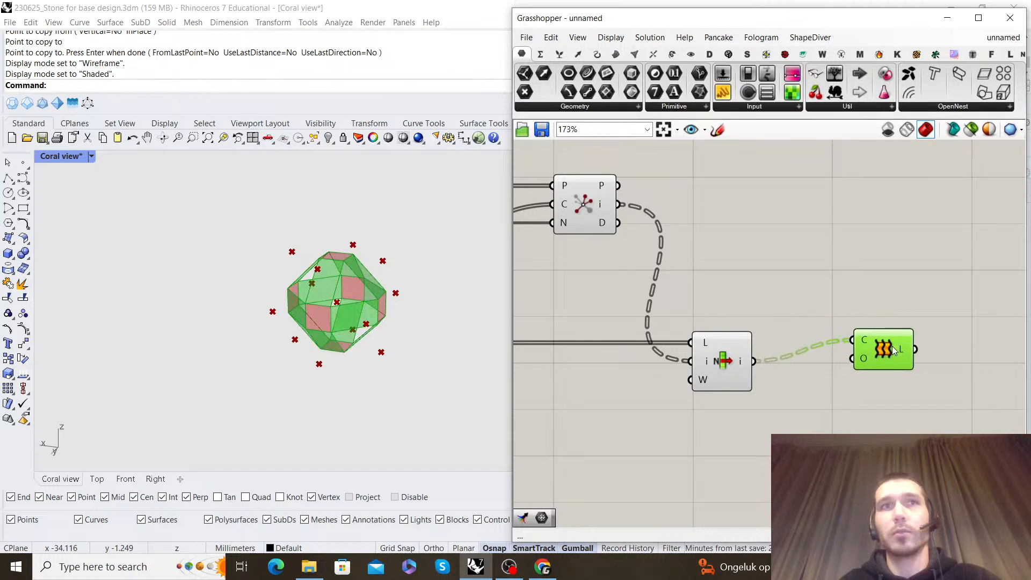
{"action": "left_click", "coordinate": [881, 330]}
Examine the lofted surfaces between the scaled faces from several sides in the Rhino viewport
{"action": "mouse_move", "coordinate": [265, 288]}
{"action": "right_mouse_down"}
{"action": "mouse_move", "coordinate": [172, 301]}
{"action": "mouse_move", "coordinate": [185, 268]}
{"action": "mouse_move", "coordinate": [285, 250]}
{"action": "mouse_move", "coordinate": [378, 267]}
{"action": "mouse_move", "coordinate": [408, 244]}
{"action": "mouse_move", "coordinate": [304, 258]}
{"action": "right_mouse_up"}
{"action": "scroll", "coordinate": [390, 266], "scroll_direction": "up", "scroll_amount": 6}
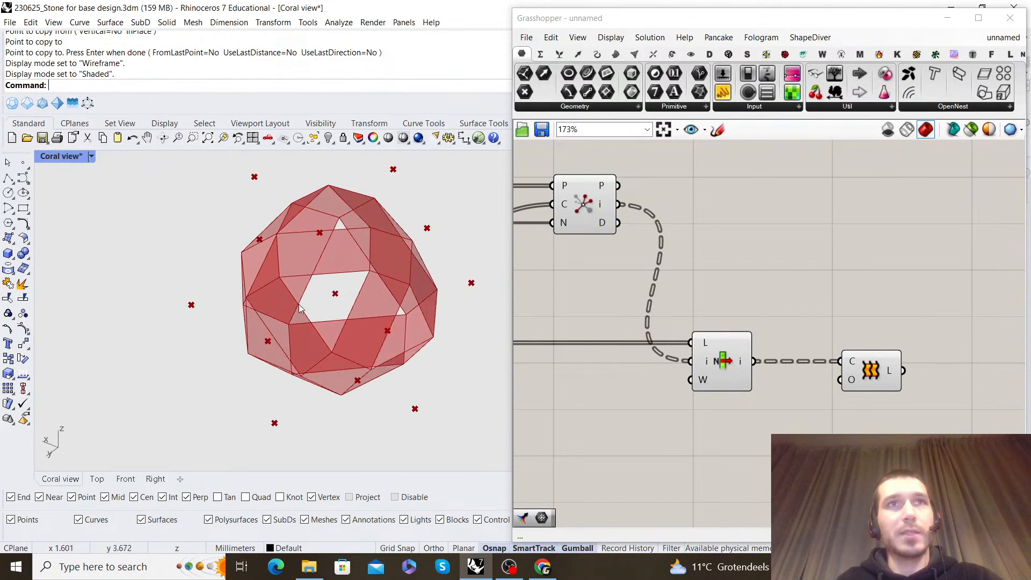
{"action": "right_click_drag", "start_coordinate": [310, 266], "coordinate": [373, 294]}
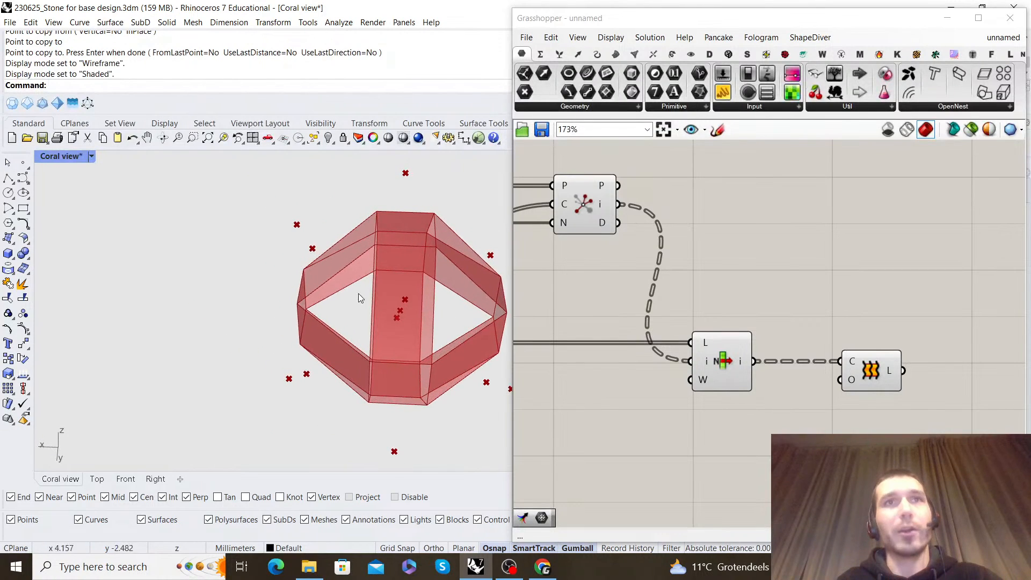
{"action": "right_click_drag", "start_coordinate": [457, 265], "coordinate": [355, 269]}
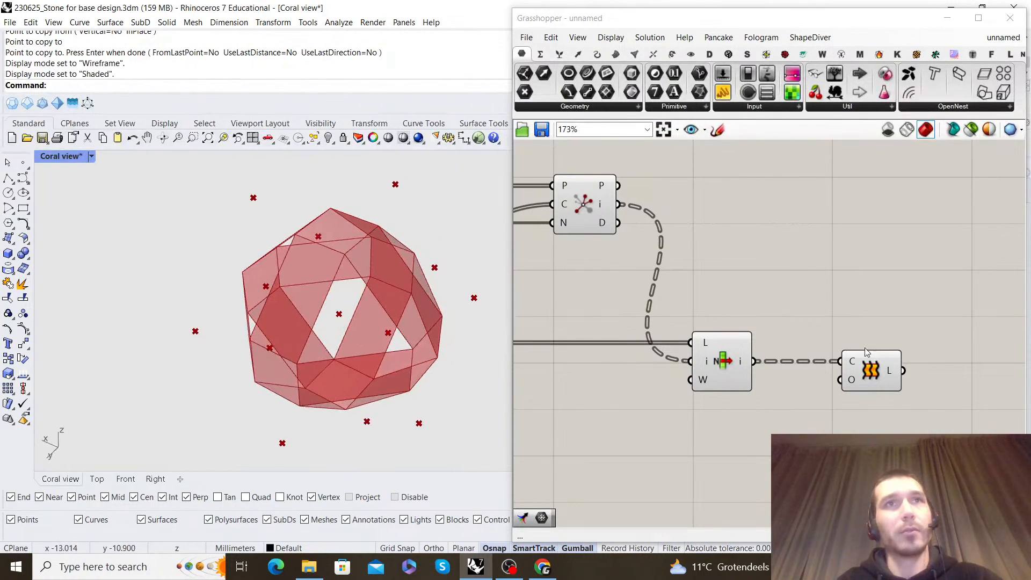
Move Loft further along the canvas to leave room between it and List Item
{"action": "scroll", "coordinate": [867, 359], "scroll_direction": "down", "scroll_amount": 2}
{"action": "right_click_drag", "start_coordinate": [867, 362], "coordinate": [683, 329]}
{"action": "scroll", "coordinate": [682, 332], "scroll_direction": "up", "scroll_amount": 3}
{"action": "left_click_drag", "start_coordinate": [687, 346], "coordinate": [880, 345]}
{"action": "left_click", "coordinate": [791, 267]}
{"action": "scroll", "coordinate": [752, 273], "scroll_direction": "down", "scroll_amount": 2}
{"action": "right_click_drag", "start_coordinate": [708, 277], "coordinate": [752, 269]}
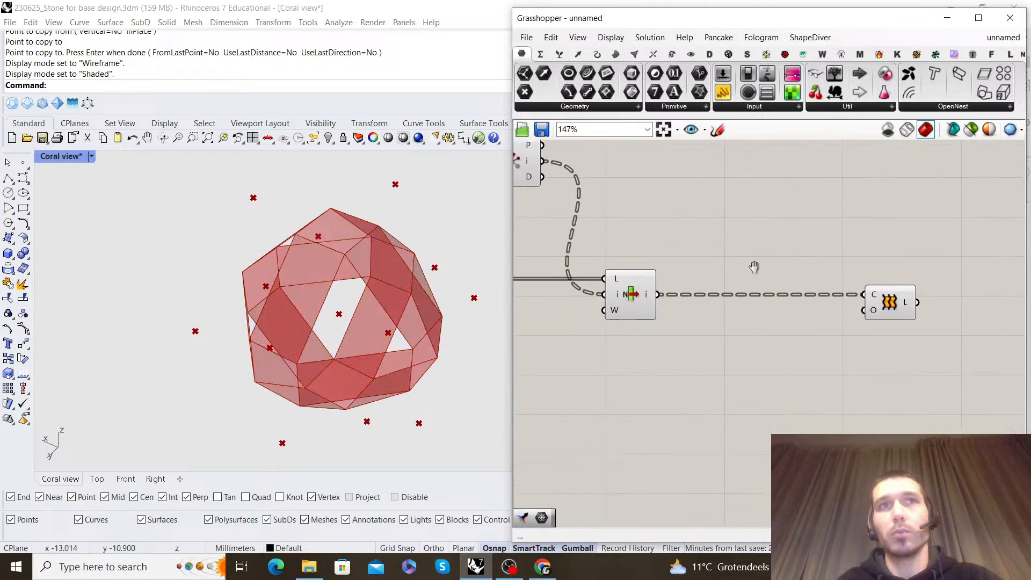
{"action": "scroll", "coordinate": [653, 300], "scroll_direction": "up", "scroll_amount": 3}
Turn off the Loft component's preview and shift it a little further away from List Item
{"action": "left_click", "coordinate": [606, 296]}
{"action": "right_click_drag", "start_coordinate": [816, 304], "coordinate": [604, 298]}
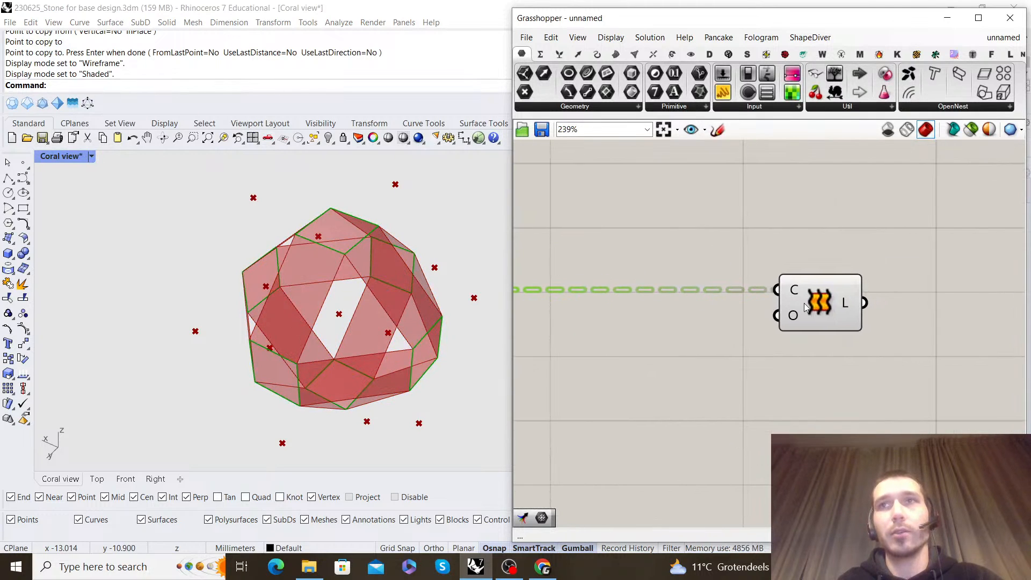
{"action": "left_click", "coordinate": [838, 317]}
{"action": "right_click_drag", "start_coordinate": [827, 233], "coordinate": [830, 231]}
{"action": "middle_click", "coordinate": [851, 238]}
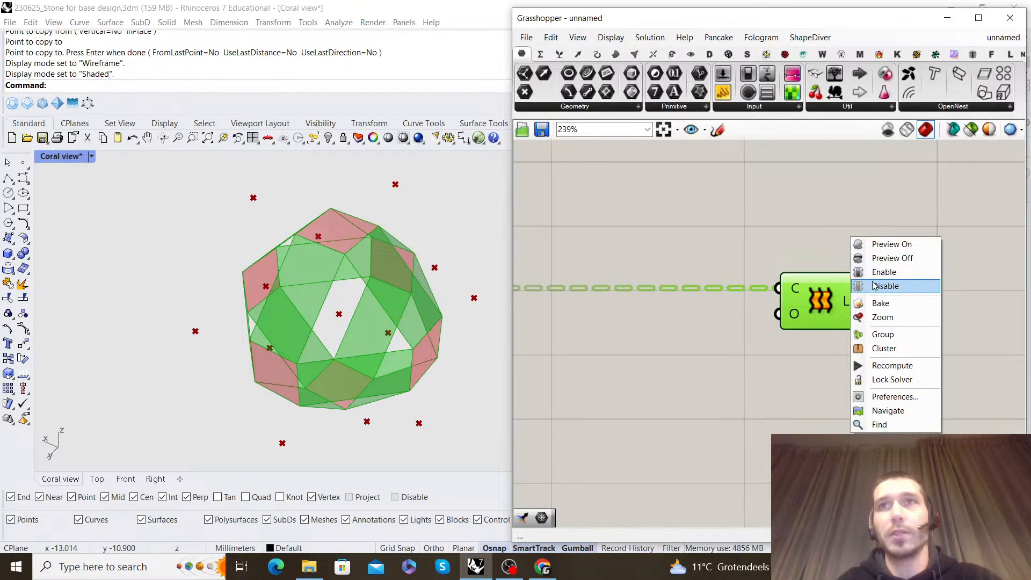
{"action": "left_click", "coordinate": [859, 258]}
{"action": "scroll", "coordinate": [830, 221], "scroll_direction": "down", "scroll_amount": 4}
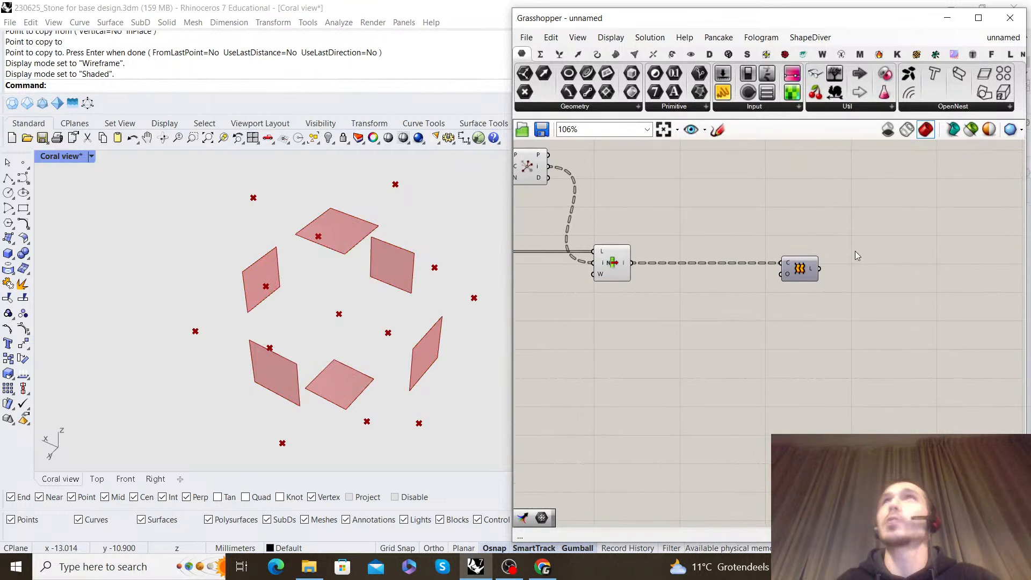
{"action": "scroll", "coordinate": [855, 250], "scroll_direction": "up", "scroll_amount": 1}
{"action": "left_click_drag", "start_coordinate": [789, 263], "coordinate": [871, 265]}
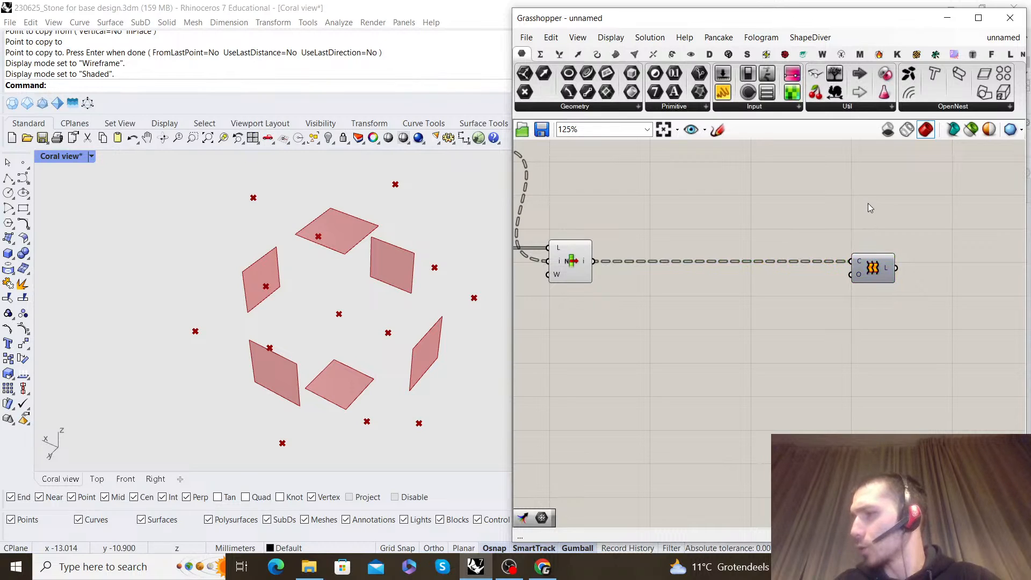
Review the chain from Closest Points to List Item and highlight the selected edges in the viewport
{"action": "right_click_drag", "start_coordinate": [602, 272], "coordinate": [774, 280]}
{"action": "right_click_drag", "start_coordinate": [711, 201], "coordinate": [753, 295]}
{"action": "scroll", "coordinate": [757, 273], "scroll_direction": "down", "scroll_amount": 3}
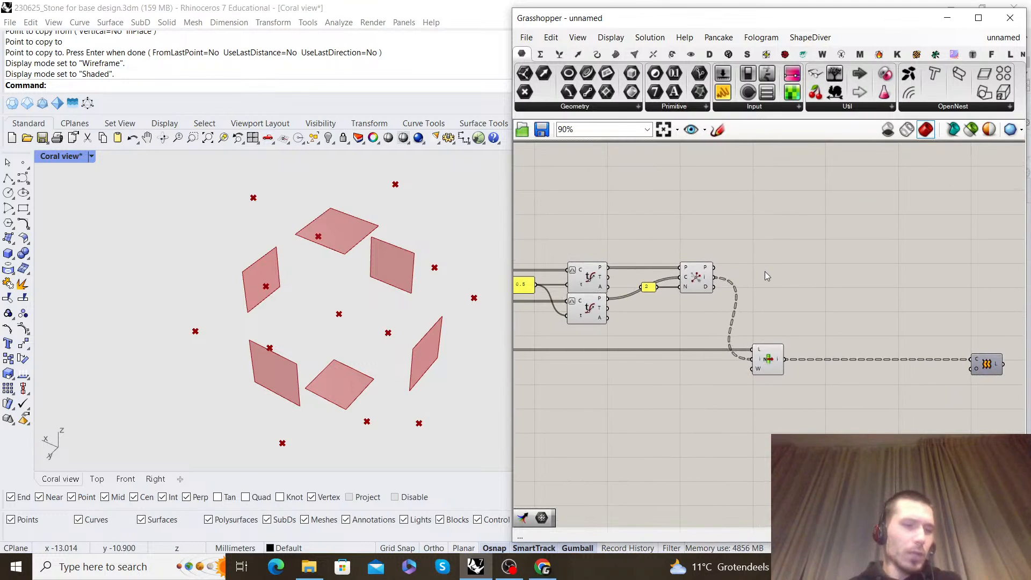
{"action": "scroll", "coordinate": [797, 349], "scroll_direction": "up", "scroll_amount": 4}
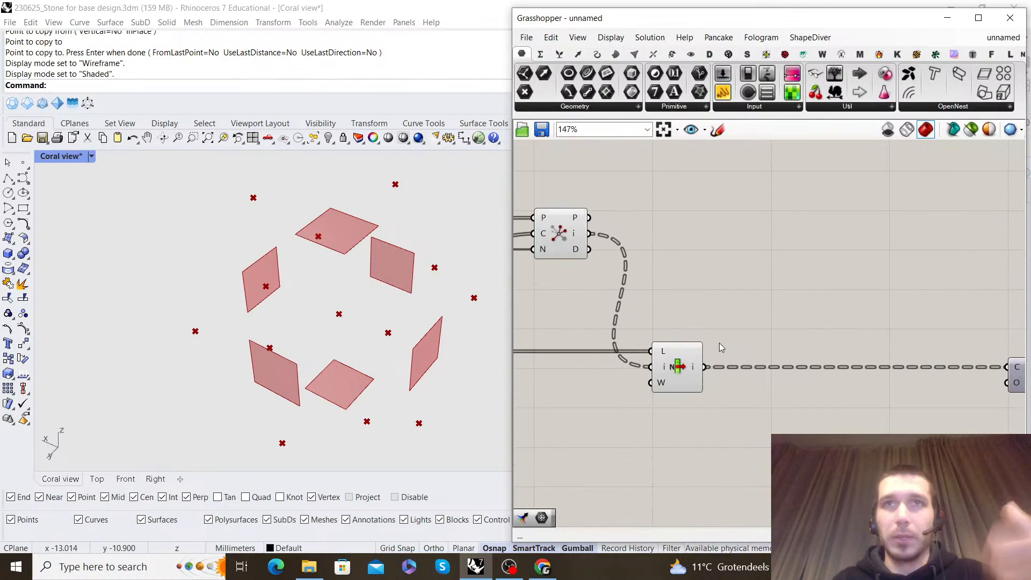
{"action": "scroll", "coordinate": [695, 342], "scroll_direction": "up", "scroll_amount": 1}
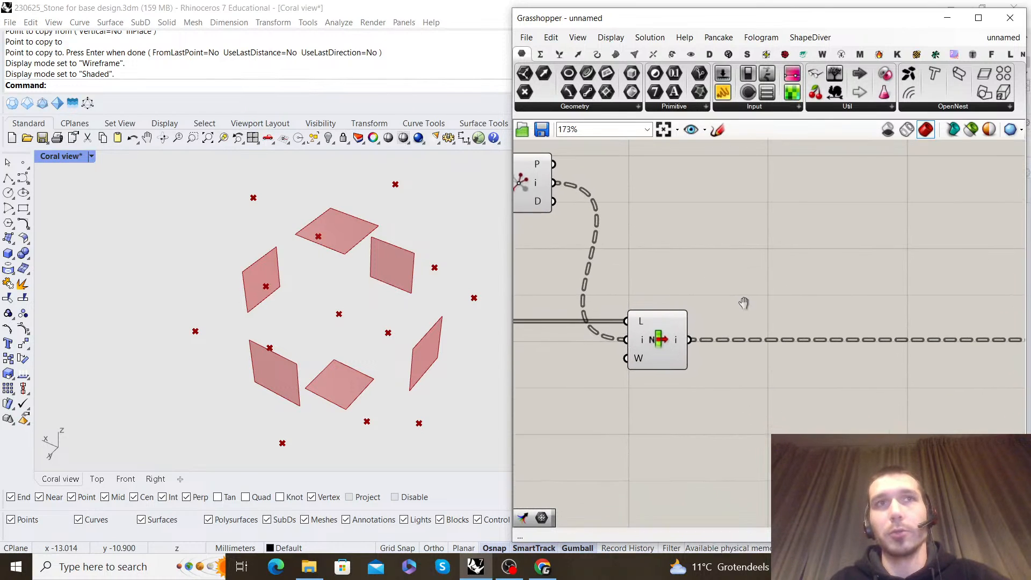
{"action": "left_click", "coordinate": [660, 335]}
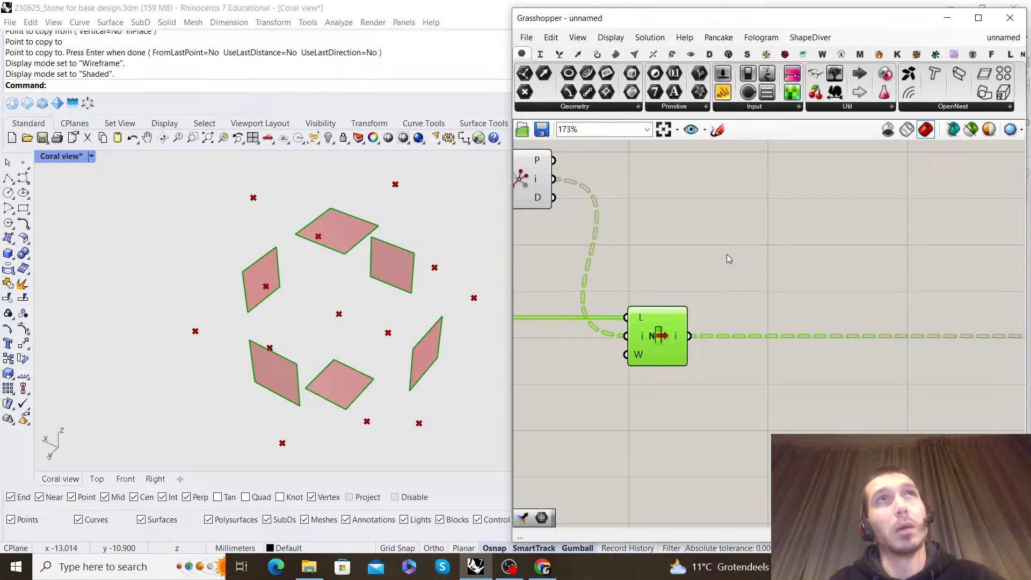
{"action": "right_click_drag", "start_coordinate": [764, 283], "coordinate": [758, 278]}
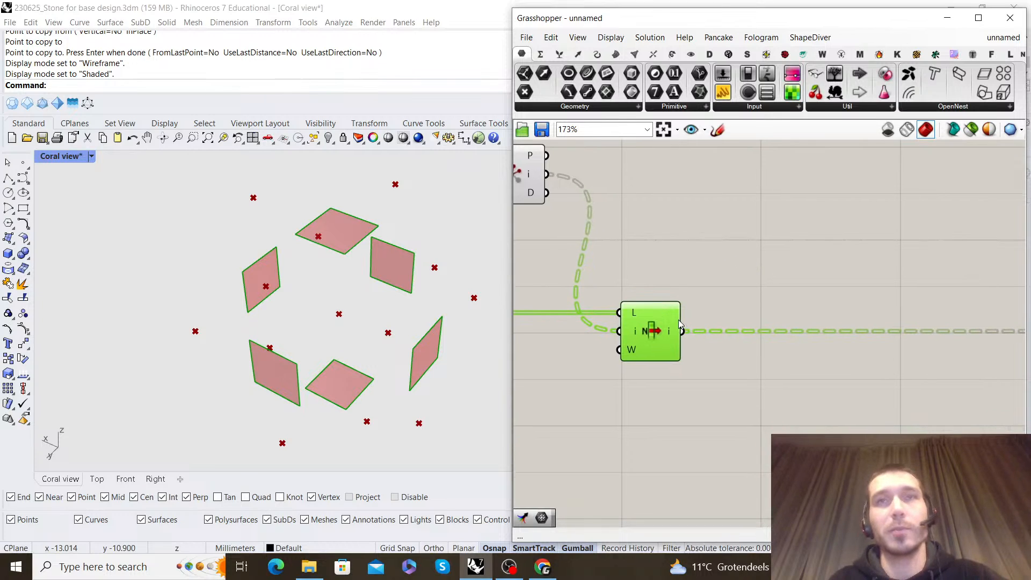
{"action": "mouse_move", "coordinate": [673, 327]}
Add an Extend Curve component between List Item and Loft and connect the List Item output to its curve input
{"action": "double_click", "coordinate": [771, 383]}
{"action": "type", "text": "extend"}
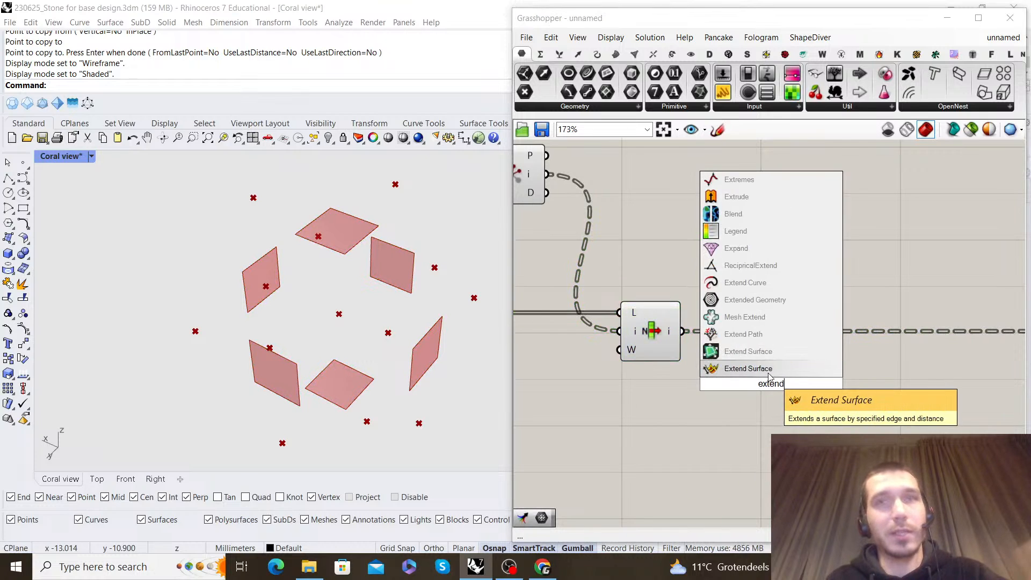
{"action": "left_click", "coordinate": [769, 285]}
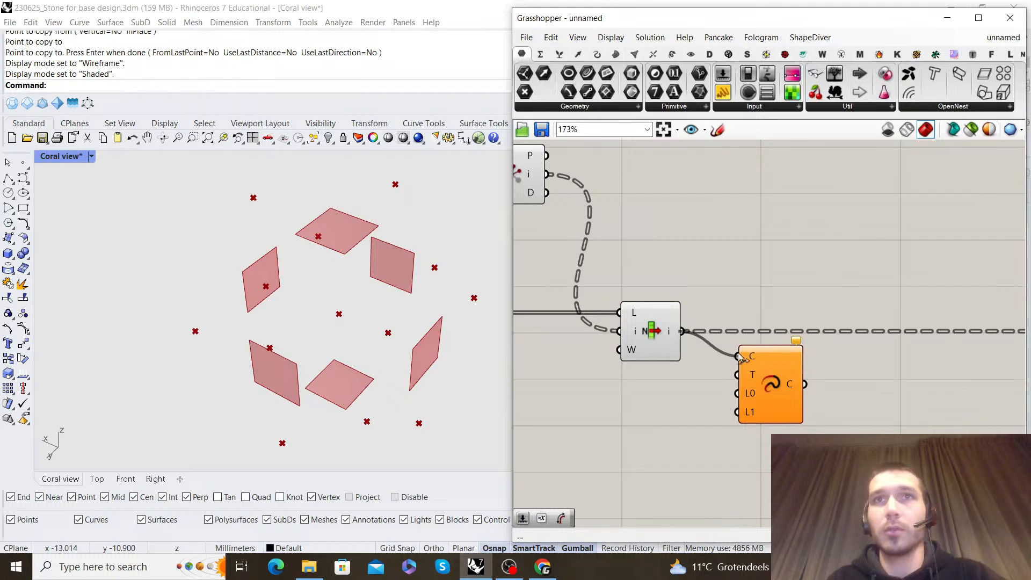
{"action": "left_click_drag", "start_coordinate": [737, 354], "coordinate": [738, 354]}
{"action": "left_click_drag", "start_coordinate": [767, 367], "coordinate": [823, 343]}
{"action": "left_click", "coordinate": [734, 271]}
{"action": "scroll", "coordinate": [817, 322], "scroll_direction": "down", "scroll_amount": 5}
{"action": "scroll", "coordinate": [815, 344], "scroll_direction": "up", "scroll_amount": 3}
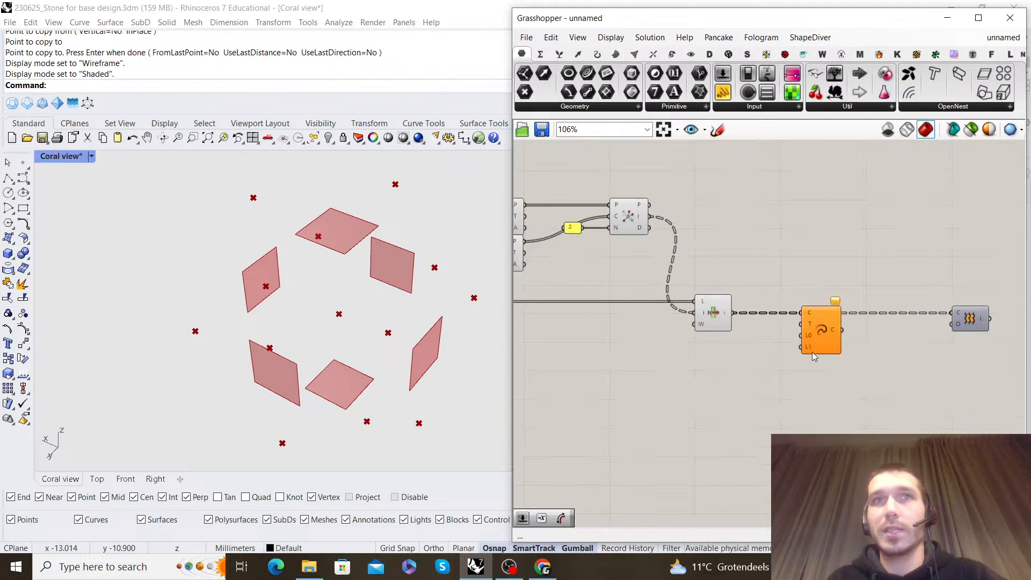
Connect the box size slider, through a relay, to both the L0 and L1 length inputs of Extend Curve
{"action": "scroll", "coordinate": [810, 339], "scroll_direction": "down", "scroll_amount": 4}
{"action": "scroll", "coordinate": [705, 321], "scroll_direction": "up", "scroll_amount": 4}
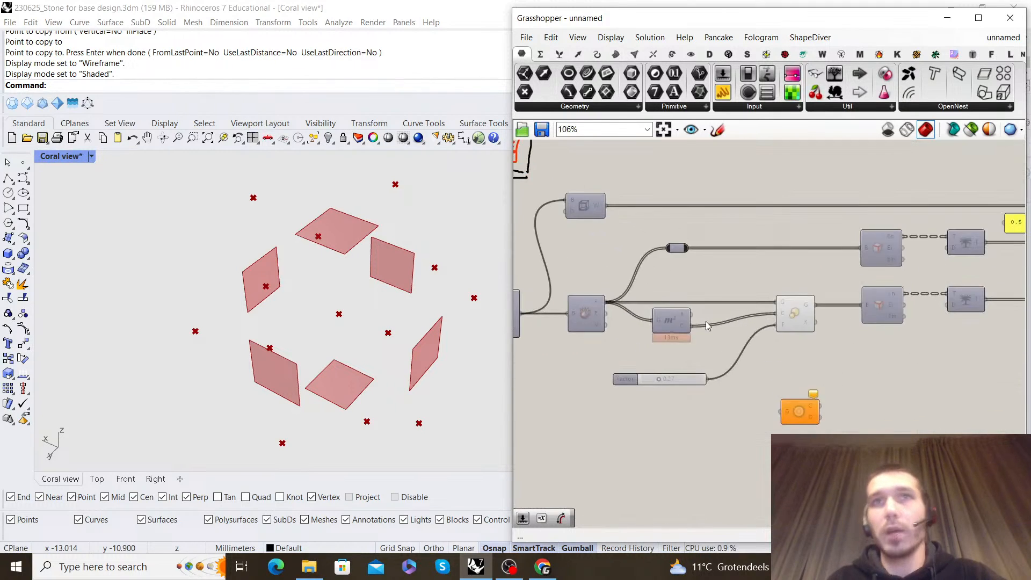
{"action": "right_click_drag", "start_coordinate": [793, 316], "coordinate": [794, 315]}
{"action": "scroll", "coordinate": [653, 306], "scroll_direction": "down", "scroll_amount": 1}
{"action": "right_click_drag", "start_coordinate": [652, 305], "coordinate": [765, 301]}
{"action": "scroll", "coordinate": [703, 308], "scroll_direction": "up", "scroll_amount": 2}
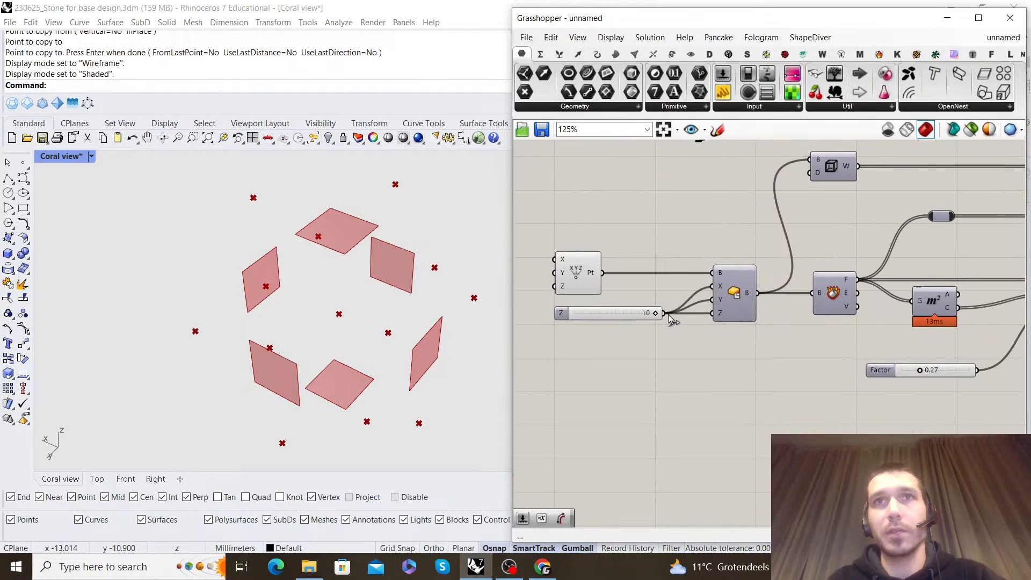
{"action": "left_click_drag", "start_coordinate": [666, 316], "coordinate": [767, 298]}
{"action": "scroll", "coordinate": [618, 366], "scroll_direction": "down", "scroll_amount": 8}
{"action": "scroll", "coordinate": [832, 370], "scroll_direction": "up", "scroll_amount": 8}
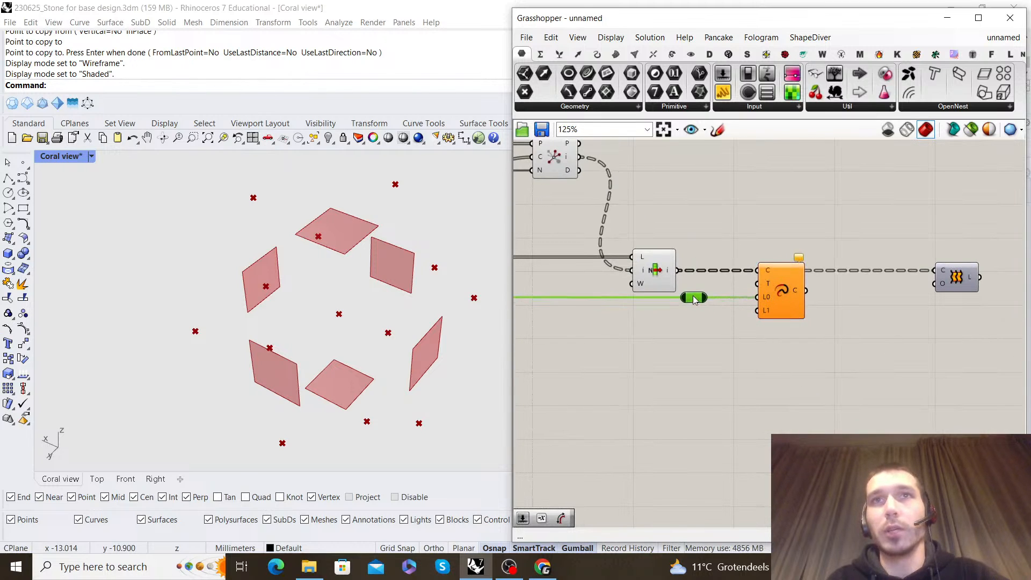
{"action": "left_click_drag", "start_coordinate": [759, 322], "coordinate": [758, 310]}
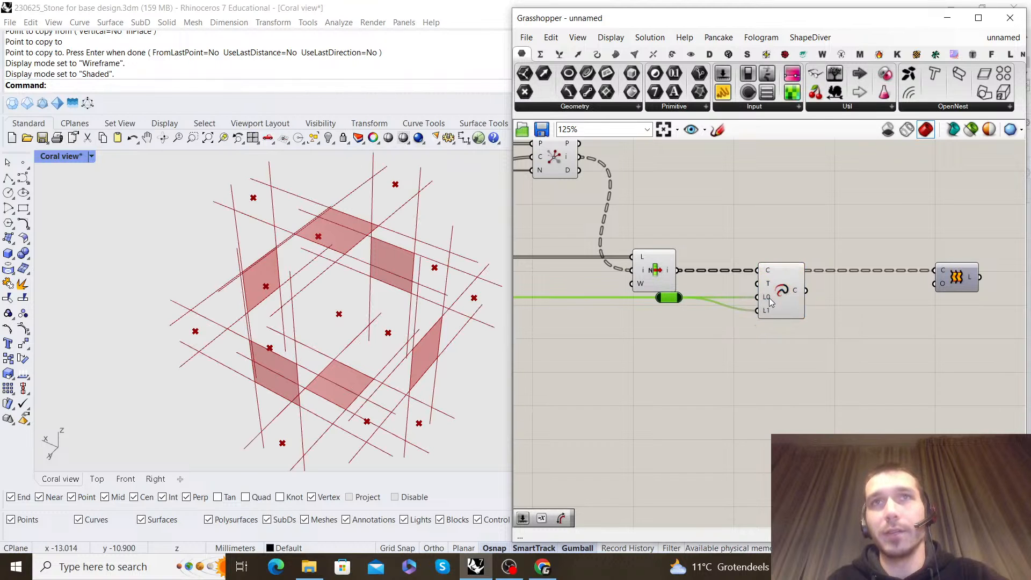
Move Loft further away from Extend Curve to leave room for another component between them
{"action": "right_click_drag", "start_coordinate": [177, 264], "coordinate": [212, 217]}
{"action": "scroll", "coordinate": [794, 338], "scroll_direction": "down", "scroll_amount": 5}
{"action": "scroll", "coordinate": [794, 339], "scroll_direction": "up", "scroll_amount": 8}
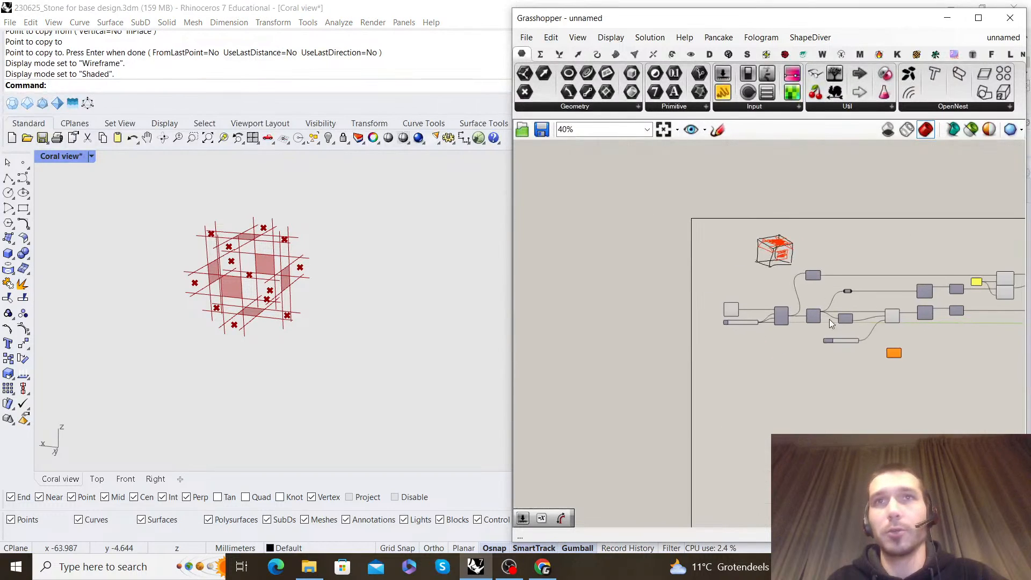
{"action": "left_click_drag", "start_coordinate": [819, 351], "coordinate": [875, 364]}
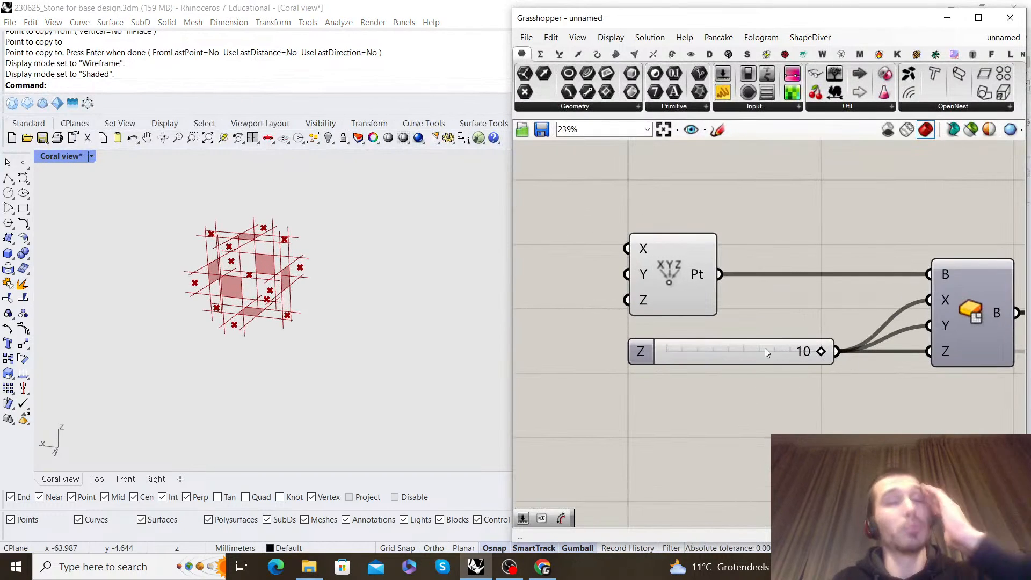
{"action": "scroll", "coordinate": [714, 313], "scroll_direction": "down", "scroll_amount": 9}
{"action": "scroll", "coordinate": [714, 313], "scroll_direction": "up", "scroll_amount": 8}
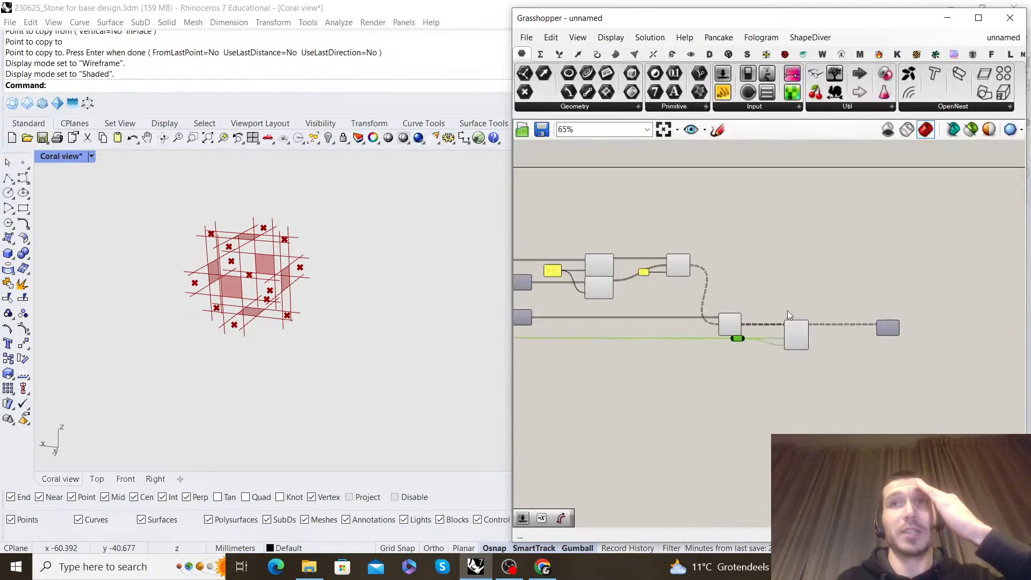
{"action": "right_click_drag", "start_coordinate": [836, 357], "coordinate": [746, 347]}
{"action": "left_click_drag", "start_coordinate": [863, 330], "coordinate": [953, 330]}
Add a Simplify Curve component after Extend Curve and connect the extended curves to its curve input
{"action": "double_click", "coordinate": [763, 366]}
{"action": "type", "text": "simplifu"}
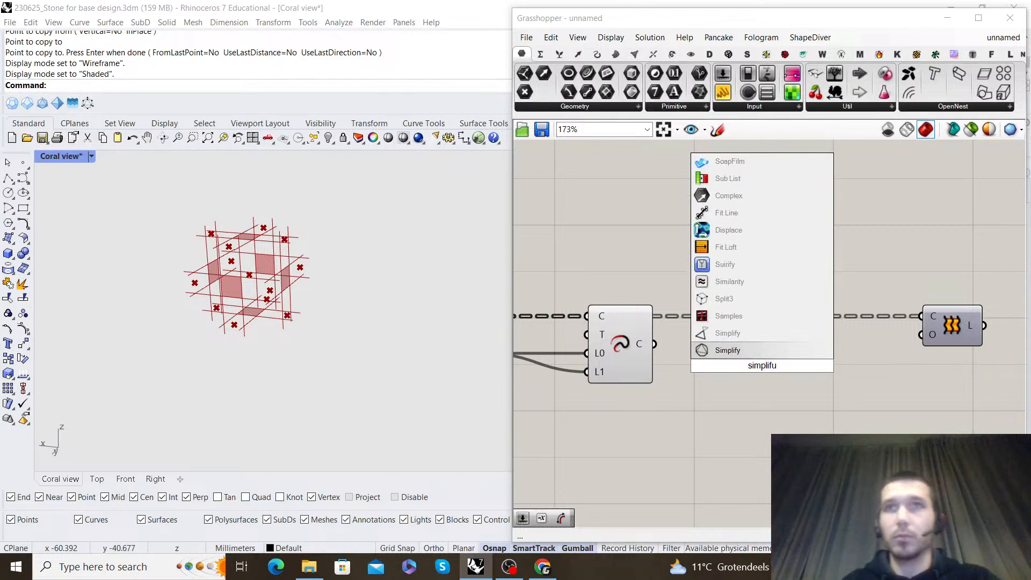
{"action": "key", "text": "BackSpace"}
{"action": "type", "text": "y cur"}
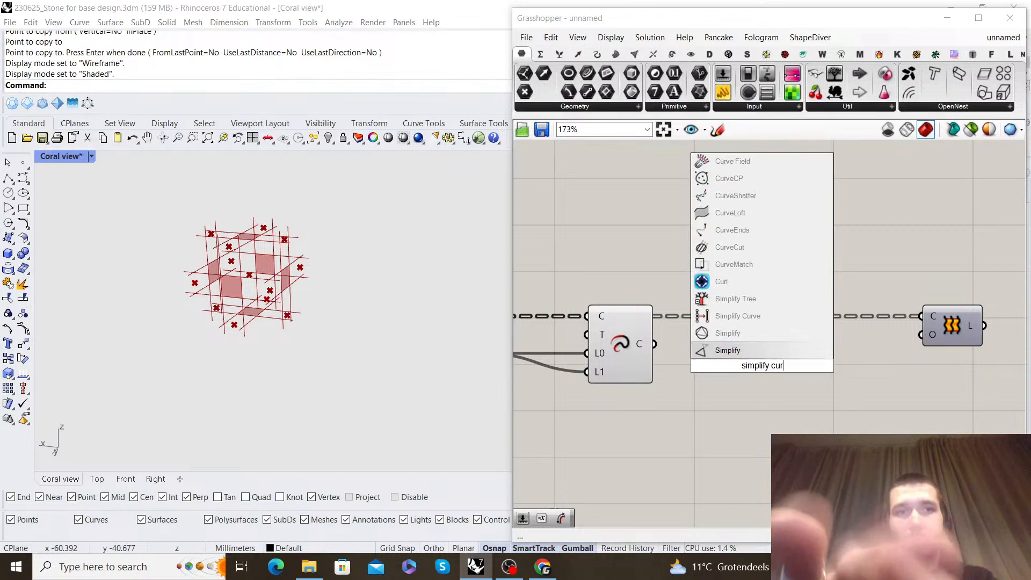
{"action": "left_click", "coordinate": [771, 313]}
{"action": "scroll", "coordinate": [673, 336], "scroll_direction": "up", "scroll_amount": 1}
{"action": "left_click_drag", "start_coordinate": [652, 346], "coordinate": [745, 356]}
{"action": "left_click", "coordinate": [730, 261]}
{"action": "right_click_drag", "start_coordinate": [730, 261], "coordinate": [874, 249]}
{"action": "left_click_drag", "start_coordinate": [747, 314], "coordinate": [710, 318]}
{"action": "left_click", "coordinate": [712, 411]}
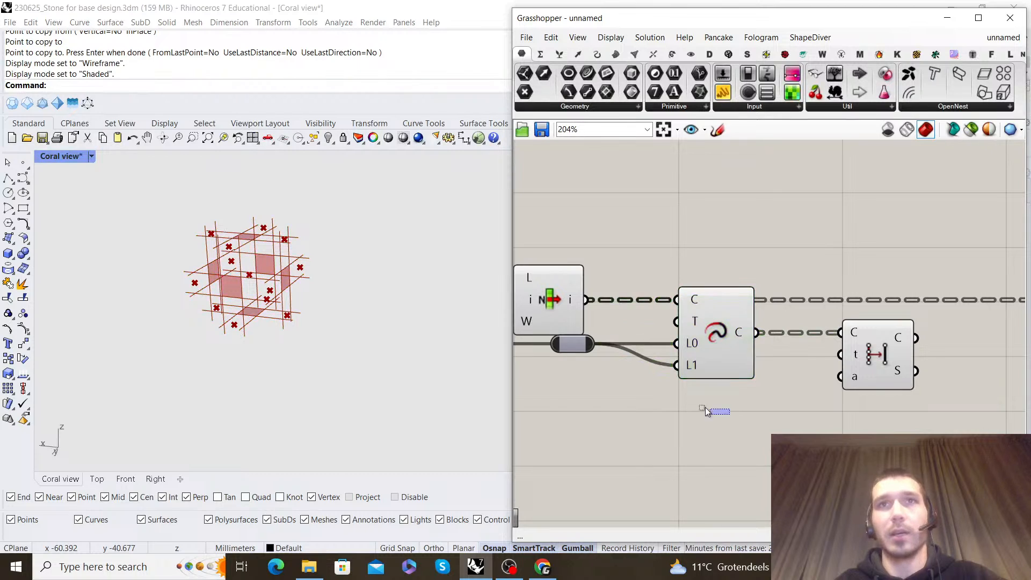
Feed the Simplify Curve output into Loft's curve input and turn on the Loft preview
{"action": "left_click_drag", "start_coordinate": [594, 387], "coordinate": [514, 206]}
{"action": "left_click_drag", "start_coordinate": [598, 184], "coordinate": [633, 212]}
{"action": "scroll", "coordinate": [891, 294], "scroll_direction": "down", "scroll_amount": 2}
{"action": "right_click_drag", "start_coordinate": [891, 294], "coordinate": [738, 287]}
{"action": "scroll", "coordinate": [725, 333], "scroll_direction": "up", "scroll_amount": 1}
{"action": "left_click", "coordinate": [725, 334]}
{"action": "left_click", "coordinate": [809, 319]}
{"action": "right_click_drag", "start_coordinate": [809, 319], "coordinate": [781, 316]}
{"action": "left_click_drag", "start_coordinate": [900, 269], "coordinate": [846, 318]}
{"action": "right_click", "coordinate": [838, 281]}
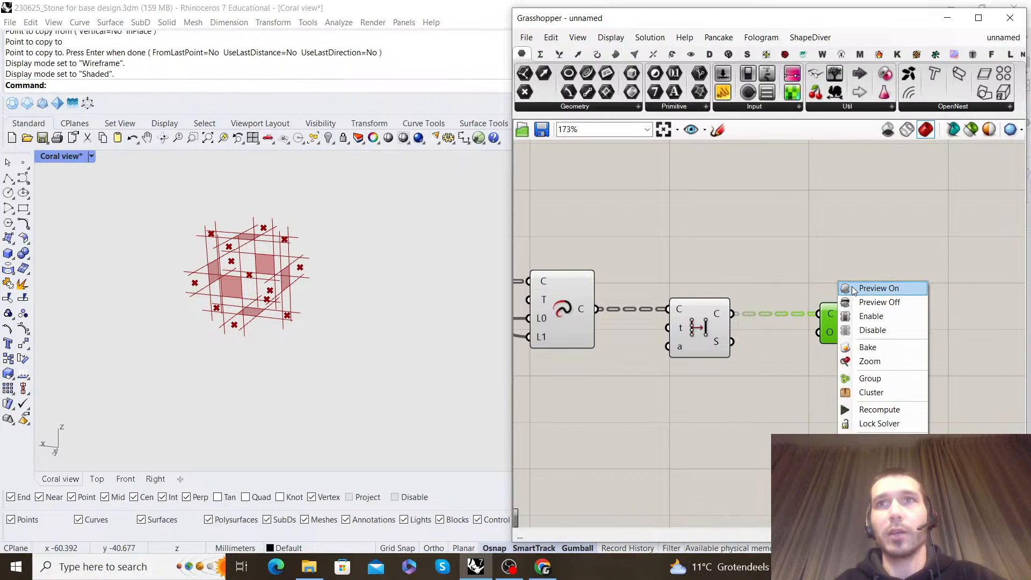
{"action": "left_click", "coordinate": [852, 289]}
Turn off the preview of Extend Curve and Simplify Curve so that the lofted surfaces stand out
{"action": "right_click_drag", "start_coordinate": [231, 258], "coordinate": [284, 234]}
{"action": "scroll", "coordinate": [747, 346], "scroll_direction": "down", "scroll_amount": 3}
{"action": "right_click_drag", "start_coordinate": [765, 376], "coordinate": [879, 384]}
{"action": "left_click_drag", "start_coordinate": [881, 393], "coordinate": [726, 284]}
{"action": "right_click", "coordinate": [723, 281]}
{"action": "left_click", "coordinate": [760, 303]}
{"action": "left_click", "coordinate": [841, 266]}
{"action": "scroll", "coordinate": [841, 267], "scroll_direction": "down", "scroll_amount": 3}
{"action": "right_click_drag", "start_coordinate": [907, 290], "coordinate": [791, 288]}
{"action": "scroll", "coordinate": [788, 308], "scroll_direction": "up", "scroll_amount": 5}
{"action": "left_click_drag", "start_coordinate": [767, 306], "coordinate": [757, 306]}
{"action": "left_click", "coordinate": [774, 268]}
{"action": "right_click_drag", "start_coordinate": [786, 262], "coordinate": [777, 281]}
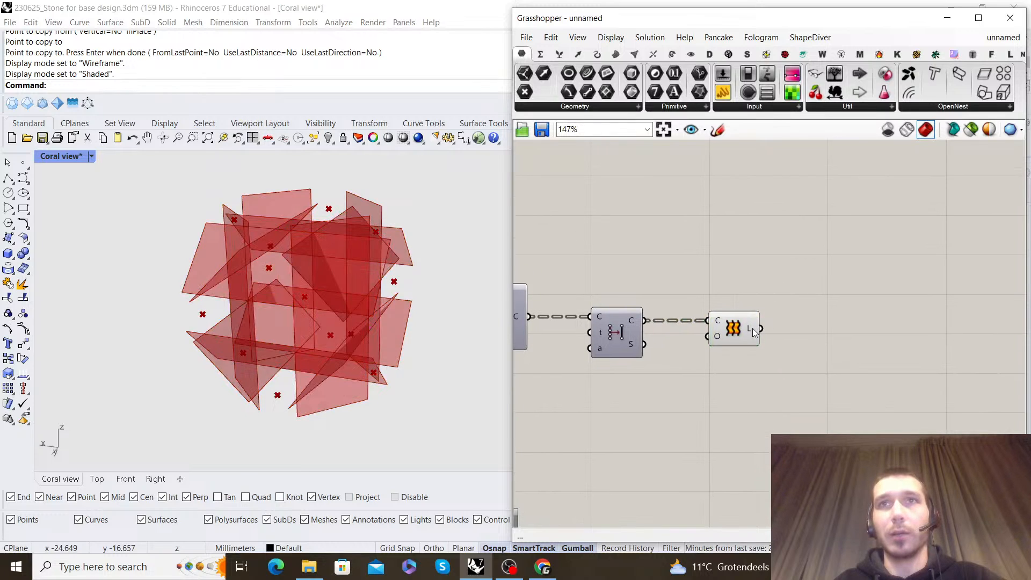
Add a Merge component after Loft and connect the lofted surfaces to its D2 input
{"action": "double_click", "coordinate": [829, 289]}
{"action": "type", "text": "merge"}
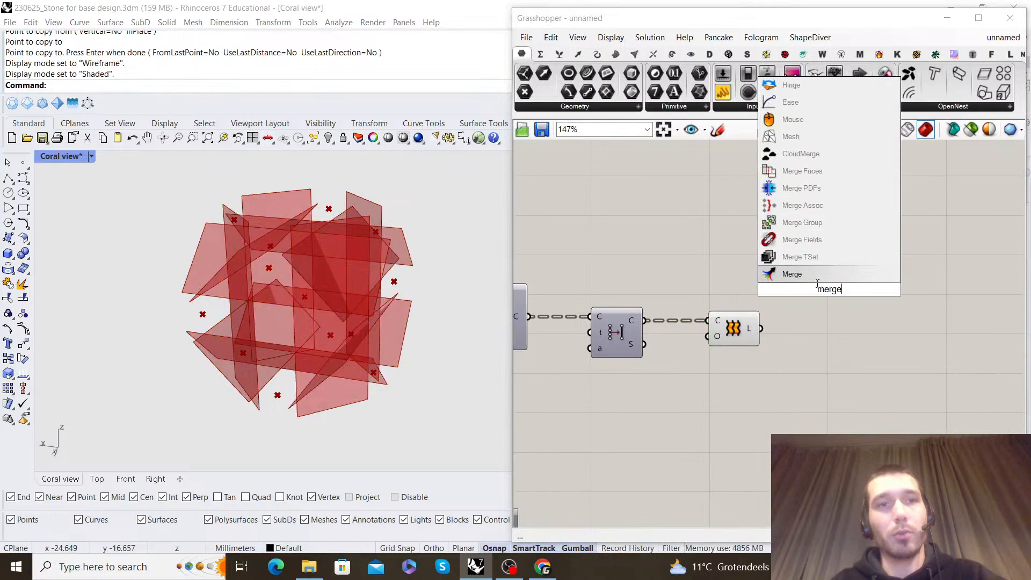
{"action": "key", "text": "Return"}
{"action": "left_click_drag", "start_coordinate": [791, 301], "coordinate": [797, 299]}
{"action": "left_click_drag", "start_coordinate": [818, 303], "coordinate": [873, 333]}
{"action": "left_click", "coordinate": [827, 277]}
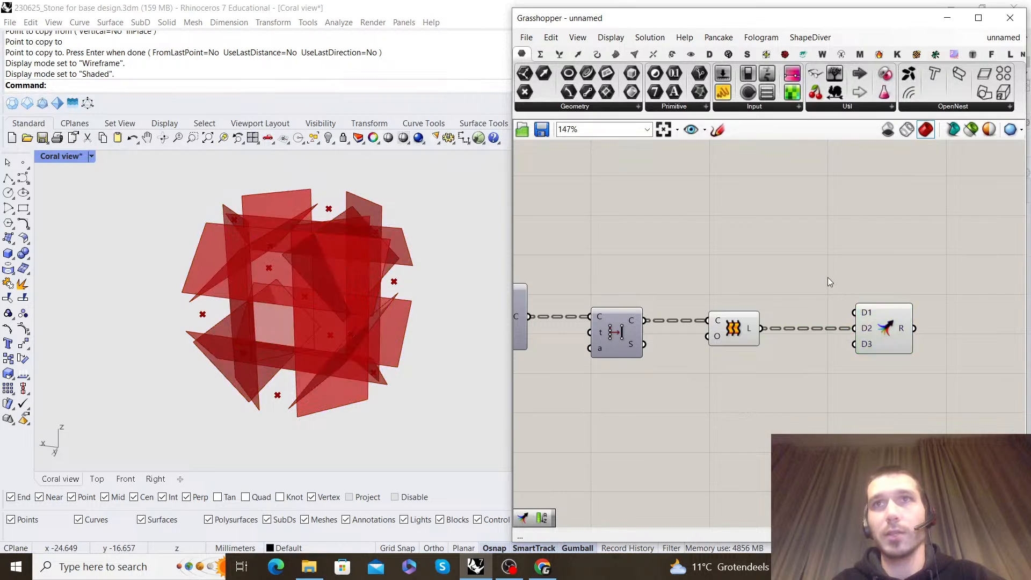
Turn off the preview of the Evaluate Curve and Closest Points components
{"action": "scroll", "coordinate": [826, 277], "scroll_direction": "down", "scroll_amount": 5}
{"action": "right_click_drag", "start_coordinate": [721, 250], "coordinate": [809, 298]}
{"action": "scroll", "coordinate": [752, 296], "scroll_direction": "up", "scroll_amount": 5}
{"action": "scroll", "coordinate": [618, 263], "scroll_direction": "down", "scroll_amount": 4}
{"action": "right_click_drag", "start_coordinate": [640, 297], "coordinate": [766, 318]}
{"action": "left_click_drag", "start_coordinate": [767, 320], "coordinate": [603, 236]}
{"action": "right_click", "coordinate": [637, 216]}
{"action": "left_click", "coordinate": [662, 234]}
{"action": "left_click", "coordinate": [771, 241]}
Connect the scaled faces from the Scale component to Merge's D1 input and turn off the Loft preview
{"action": "scroll", "coordinate": [752, 249], "scroll_direction": "down", "scroll_amount": 3}
{"action": "scroll", "coordinate": [717, 292], "scroll_direction": "up", "scroll_amount": 4}
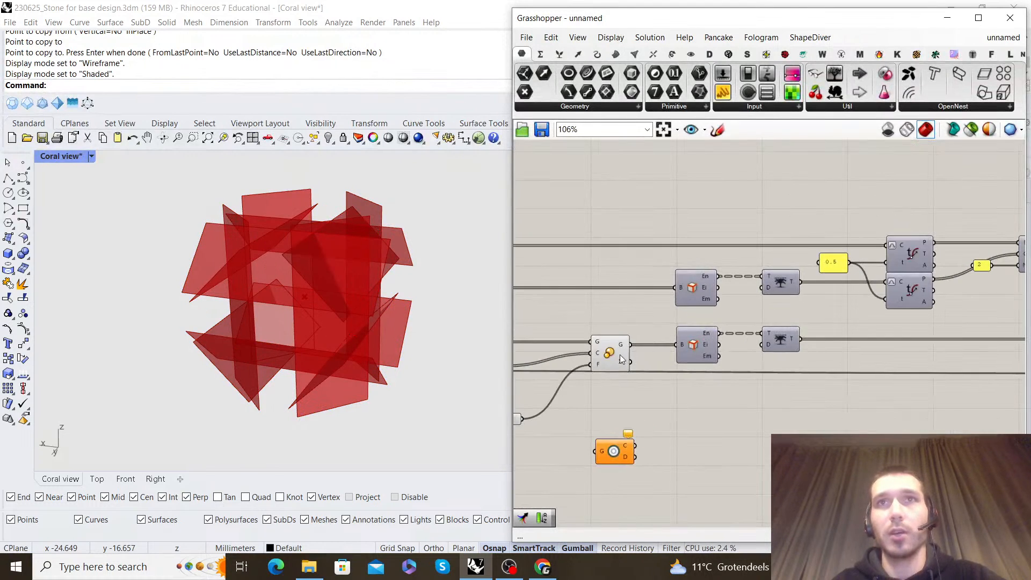
{"action": "left_click", "coordinate": [626, 346]}
{"action": "scroll", "coordinate": [579, 323], "scroll_direction": "down", "scroll_amount": 5}
{"action": "left_click_drag", "start_coordinate": [601, 313], "coordinate": [744, 338]}
{"action": "scroll", "coordinate": [907, 332], "scroll_direction": "up", "scroll_amount": 5}
{"action": "left_click_drag", "start_coordinate": [678, 384], "coordinate": [596, 304]}
{"action": "right_click", "coordinate": [636, 278]}
{"action": "left_click", "coordinate": [661, 297]}
{"action": "left_click", "coordinate": [692, 302]}
Flatten the result output of the Merge component
{"action": "scroll", "coordinate": [771, 318], "scroll_direction": "down", "scroll_amount": 5}
{"action": "scroll", "coordinate": [782, 326], "scroll_direction": "up", "scroll_amount": 6}
{"action": "right_click", "coordinate": [749, 376]}
{"action": "left_click", "coordinate": [769, 426]}
{"action": "left_click", "coordinate": [738, 389]}
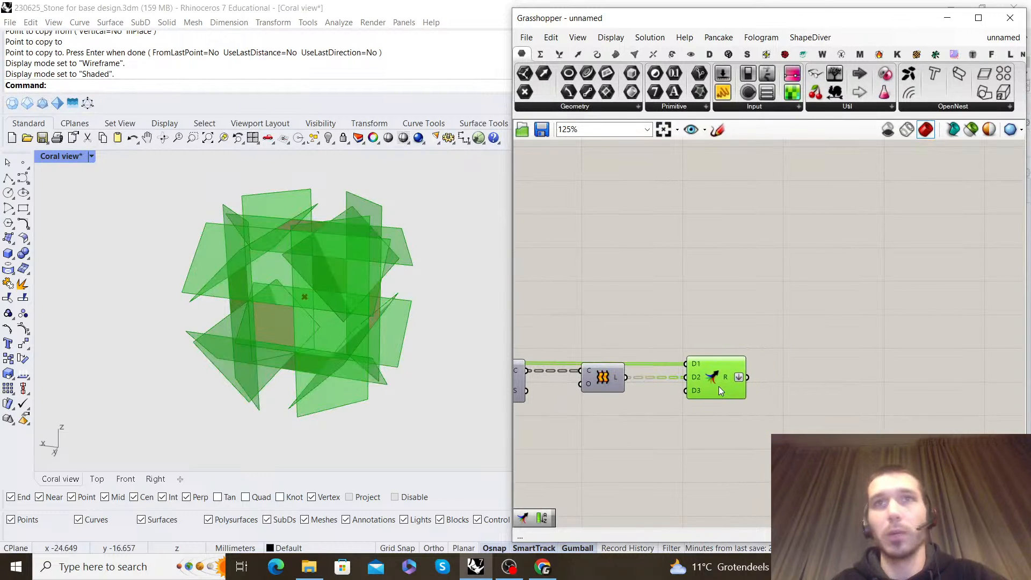
{"action": "left_click", "coordinate": [759, 320]}
{"action": "scroll", "coordinate": [760, 320], "scroll_direction": "up", "scroll_amount": 3}
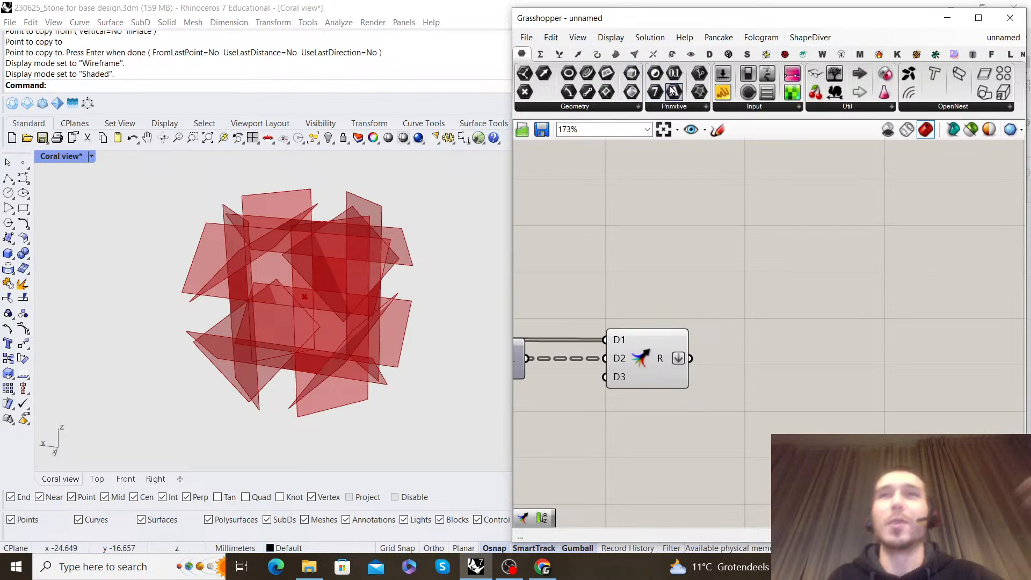
Add a Boundary Volume component after Merge and feed the merged surfaces into its boundary input
{"action": "left_click", "coordinate": [660, 53]}
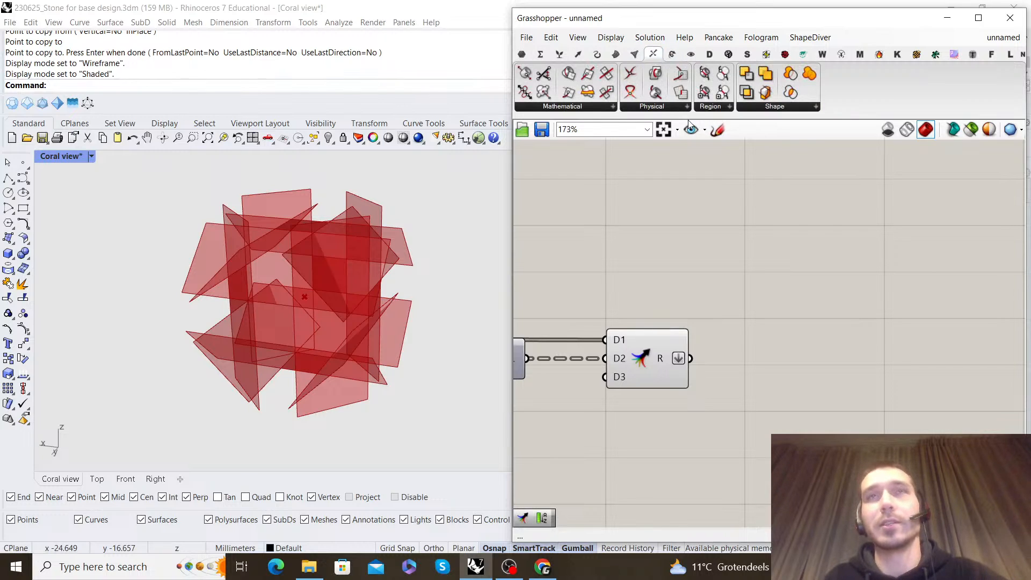
{"action": "left_click", "coordinate": [795, 105]}
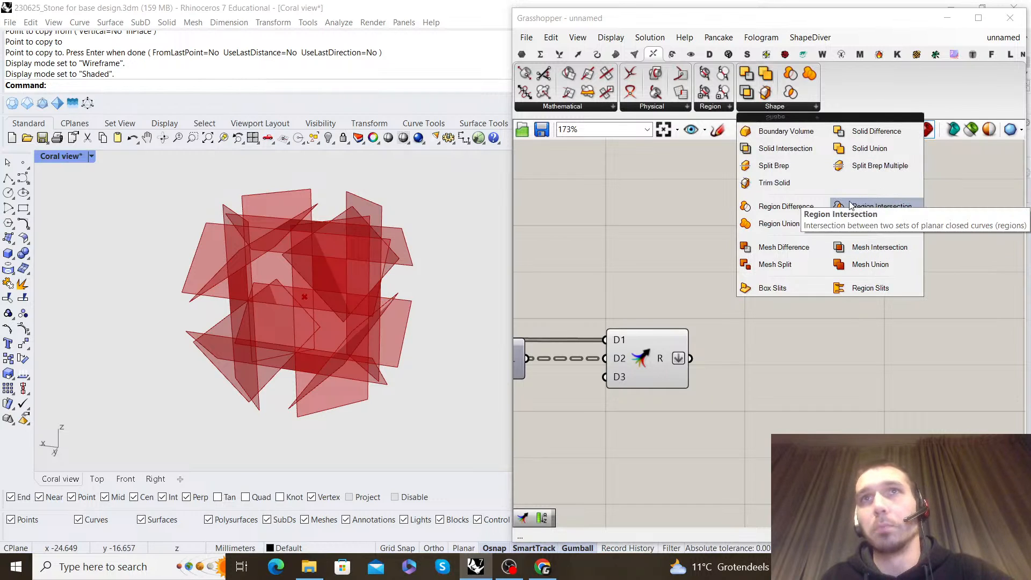
{"action": "left_click", "coordinate": [775, 134]}
{"action": "left_click", "coordinate": [790, 363]}
{"action": "right_click_drag", "start_coordinate": [776, 317], "coordinate": [728, 234]}
{"action": "left_click_drag", "start_coordinate": [722, 281], "coordinate": [814, 275]}
Turn off the Merge preview and orbit around the closed cell in the viewport
{"action": "left_click_drag", "start_coordinate": [677, 332], "coordinate": [600, 200]}
{"action": "right_click", "coordinate": [600, 198]}
{"action": "left_click", "coordinate": [635, 216]}
{"action": "left_click", "coordinate": [693, 226]}
{"action": "left_click_drag", "start_coordinate": [813, 275], "coordinate": [734, 278]}
{"action": "left_click", "coordinate": [671, 317]}
{"action": "scroll", "coordinate": [317, 310], "scroll_direction": "down", "scroll_amount": 5}
{"action": "right_click_drag", "start_coordinate": [316, 308], "coordinate": [445, 257]}
Turn off the preview of the Scale component that generates the scaled faces
{"action": "scroll", "coordinate": [302, 299], "scroll_direction": "up", "scroll_amount": 6}
{"action": "scroll", "coordinate": [696, 293], "scroll_direction": "down", "scroll_amount": 3}
{"action": "right_click_drag", "start_coordinate": [695, 292], "coordinate": [889, 292]}
{"action": "scroll", "coordinate": [704, 288], "scroll_direction": "up", "scroll_amount": 7}
{"action": "left_click_drag", "start_coordinate": [730, 346], "coordinate": [678, 275]}
{"action": "middle_click", "coordinate": [664, 260]}
{"action": "left_click", "coordinate": [678, 259]}
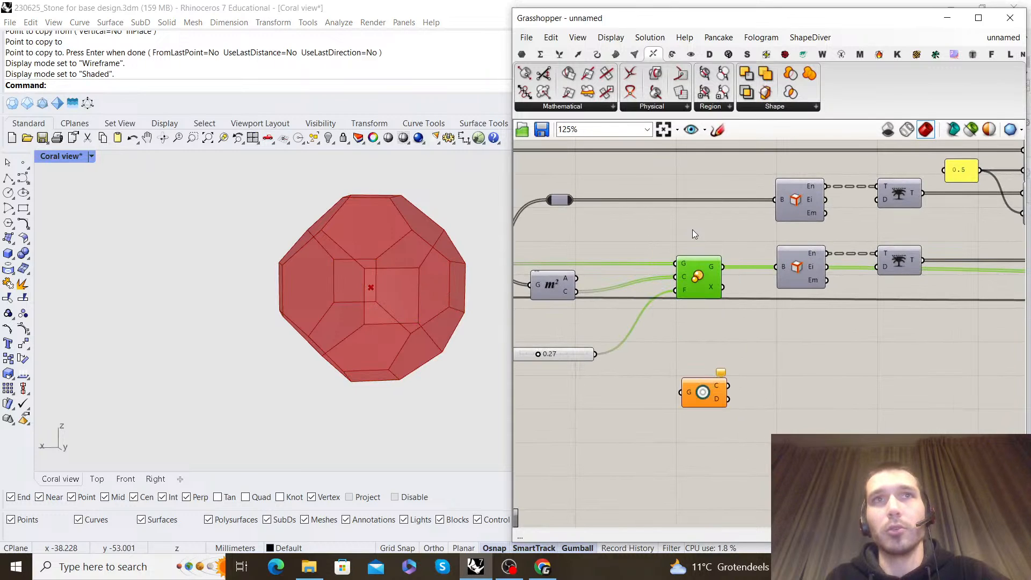
{"action": "scroll", "coordinate": [691, 230], "scroll_direction": "down", "scroll_amount": 6}
{"action": "scroll", "coordinate": [844, 288], "scroll_direction": "up", "scroll_amount": 4}
{"action": "scroll", "coordinate": [771, 280], "scroll_direction": "up", "scroll_amount": 6}
{"action": "double_click", "coordinate": [751, 270]}
{"action": "key", "text": "Escape"}
Test the cell's shape by raising the scale Factor slider and lowering it to 0.04
{"action": "scroll", "coordinate": [709, 301], "scroll_direction": "down", "scroll_amount": 7}
{"action": "scroll", "coordinate": [645, 282], "scroll_direction": "up", "scroll_amount": 7}
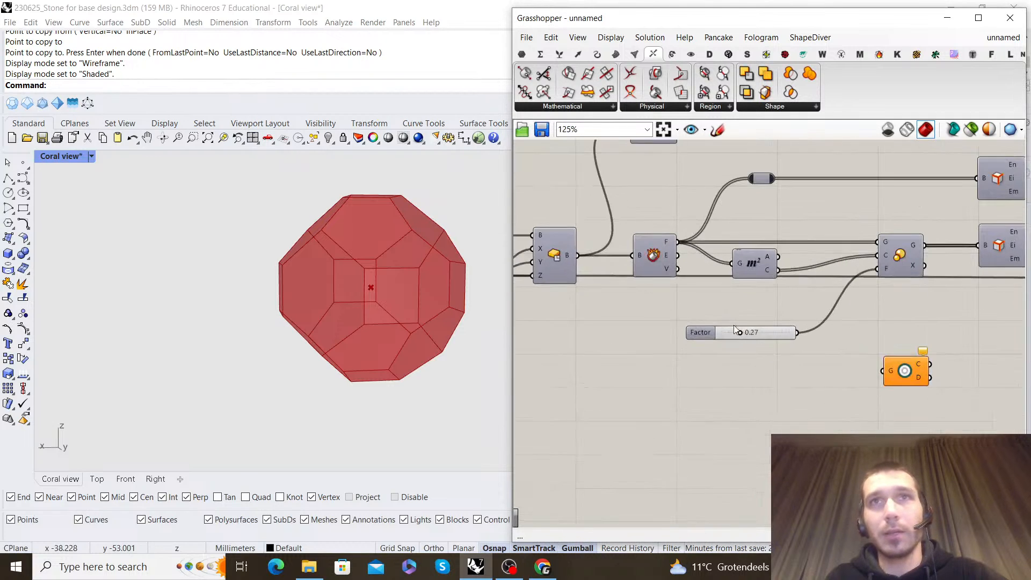
{"action": "right_click_drag", "start_coordinate": [410, 292], "coordinate": [370, 301]}
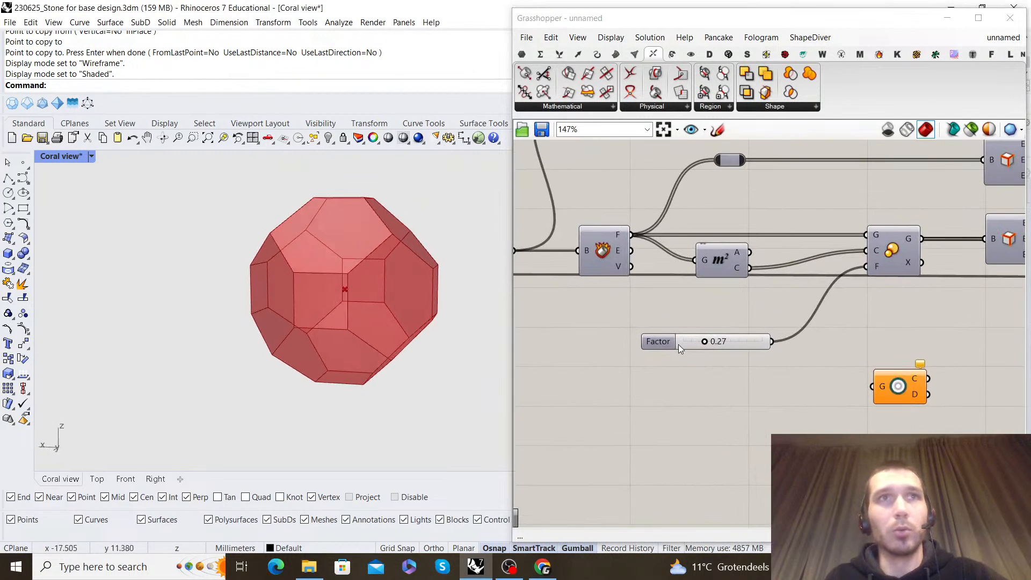
{"action": "scroll", "coordinate": [698, 343], "scroll_direction": "up", "scroll_amount": 4}
{"action": "left_click_drag", "start_coordinate": [709, 340], "coordinate": [781, 351]}
{"action": "scroll", "coordinate": [302, 268], "scroll_direction": "down", "scroll_amount": 6}
{"action": "right_click_drag", "start_coordinate": [356, 272], "coordinate": [382, 265]}
{"action": "scroll", "coordinate": [321, 293], "scroll_direction": "up", "scroll_amount": 6}
{"action": "left_click_drag", "start_coordinate": [783, 340], "coordinate": [670, 343]}
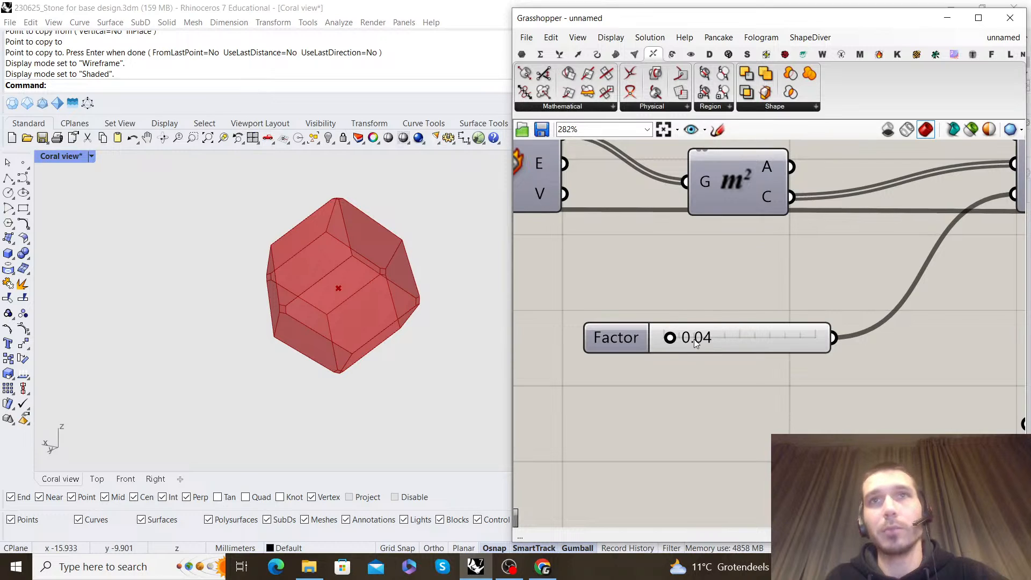
Set the scale Factor slider to 0.30 and orbit the resulting cell
{"action": "mouse_move", "coordinate": [341, 276]}
{"action": "right_mouse_down"}
{"action": "mouse_move", "coordinate": [381, 258]}
{"action": "mouse_move", "coordinate": [376, 269]}
{"action": "mouse_move", "coordinate": [389, 265]}
{"action": "mouse_move", "coordinate": [283, 315]}
{"action": "mouse_move", "coordinate": [248, 373]}
{"action": "mouse_move", "coordinate": [291, 360]}
{"action": "mouse_move", "coordinate": [339, 283]}
{"action": "mouse_move", "coordinate": [410, 261]}
{"action": "mouse_move", "coordinate": [471, 283]}
{"action": "mouse_move", "coordinate": [333, 275]}
{"action": "right_mouse_up"}
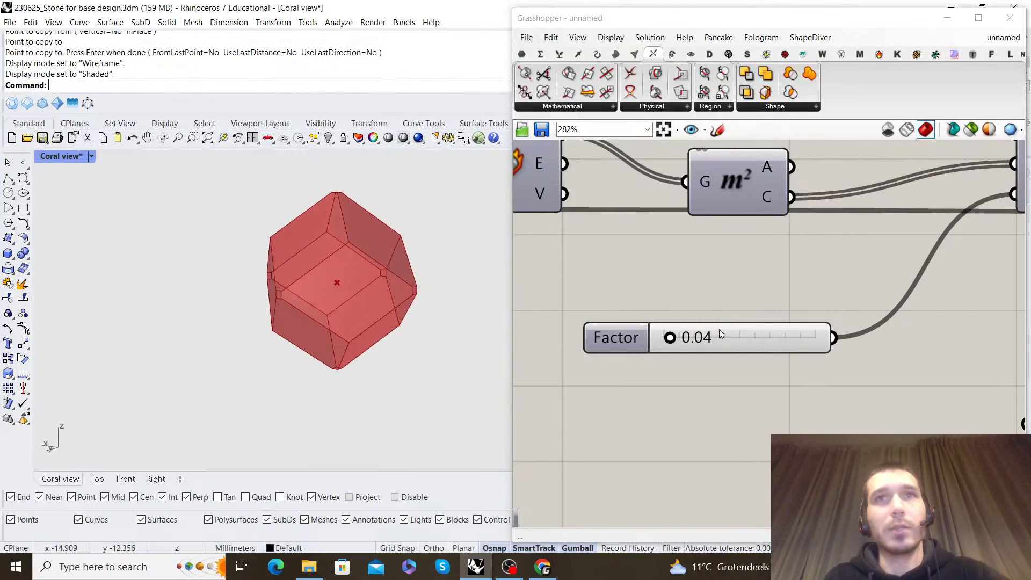
{"action": "left_click_drag", "start_coordinate": [669, 337], "coordinate": [703, 344]}
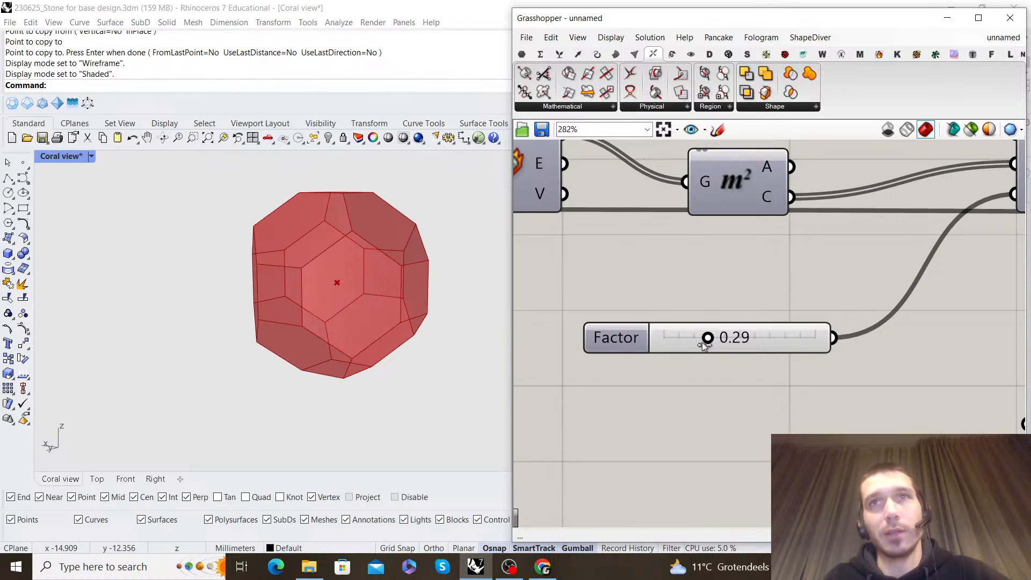
{"action": "right_click_drag", "start_coordinate": [301, 293], "coordinate": [414, 263]}
Delete the unused, unconnected orange component below the Scale component
{"action": "scroll", "coordinate": [704, 314], "scroll_direction": "down", "scroll_amount": 6}
{"action": "scroll", "coordinate": [747, 313], "scroll_direction": "down", "scroll_amount": 4}
{"action": "right_click_drag", "start_coordinate": [1012, 302], "coordinate": [824, 299]}
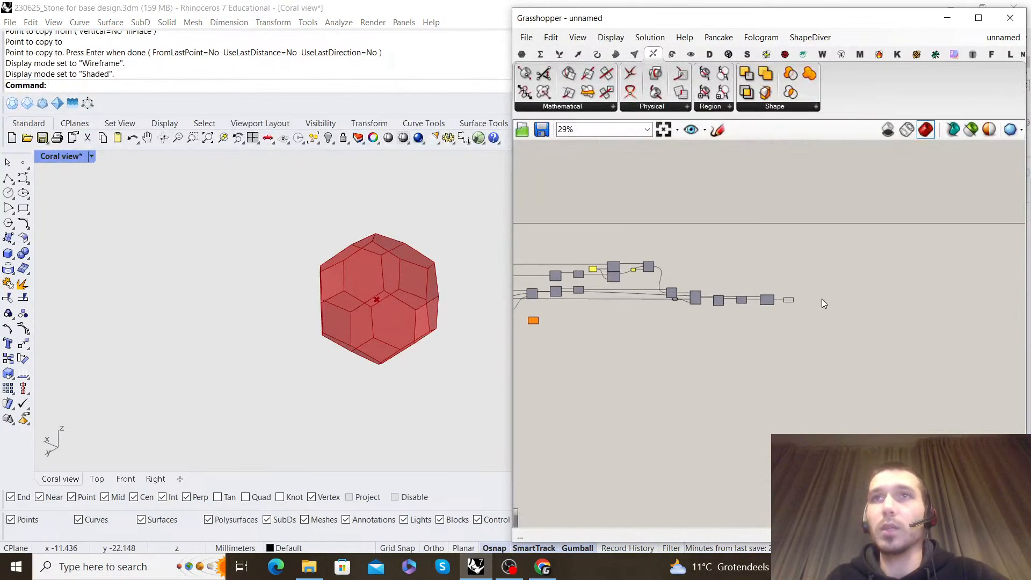
{"action": "scroll", "coordinate": [795, 299], "scroll_direction": "up", "scroll_amount": 8}
{"action": "left_click", "coordinate": [747, 304]}
{"action": "left_click", "coordinate": [829, 244]}
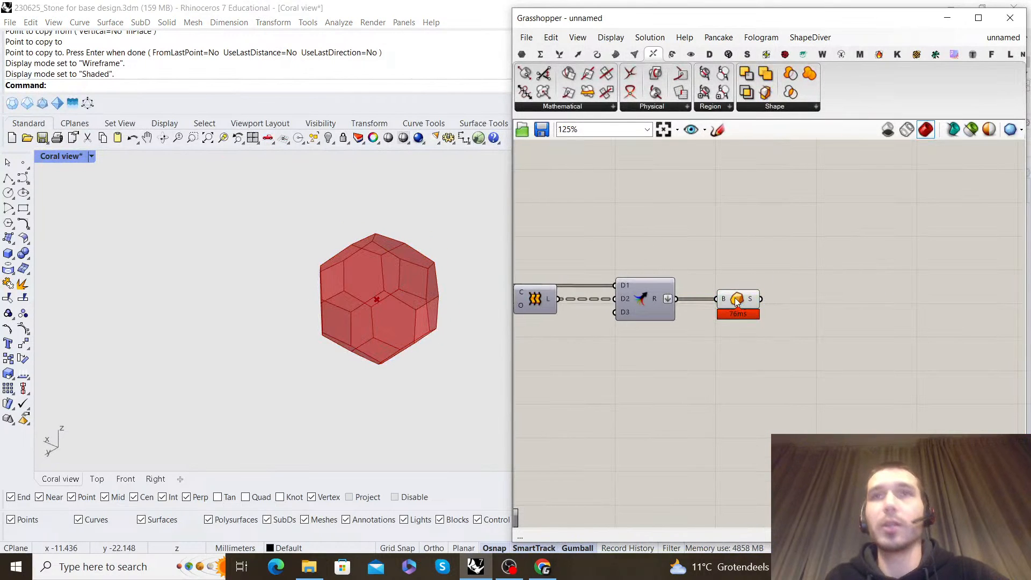
{"action": "scroll", "coordinate": [748, 303], "scroll_direction": "down", "scroll_amount": 4}
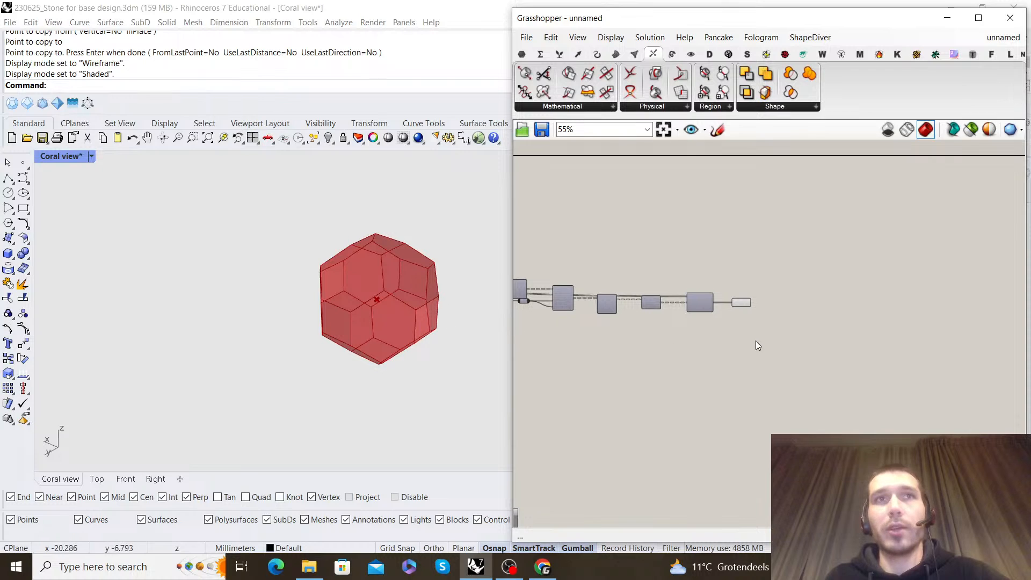
{"action": "right_click_drag", "start_coordinate": [753, 349], "coordinate": [897, 282]}
{"action": "scroll", "coordinate": [710, 294], "scroll_direction": "up", "scroll_amount": 4}
{"action": "left_click", "coordinate": [641, 328]}
{"action": "key", "text": "Delete"}
Review the whole definition from the base point to Boundary Volume and highlight the resulting solid
{"action": "scroll", "coordinate": [788, 262], "scroll_direction": "down", "scroll_amount": 8}
{"action": "scroll", "coordinate": [694, 248], "scroll_direction": "up", "scroll_amount": 7}
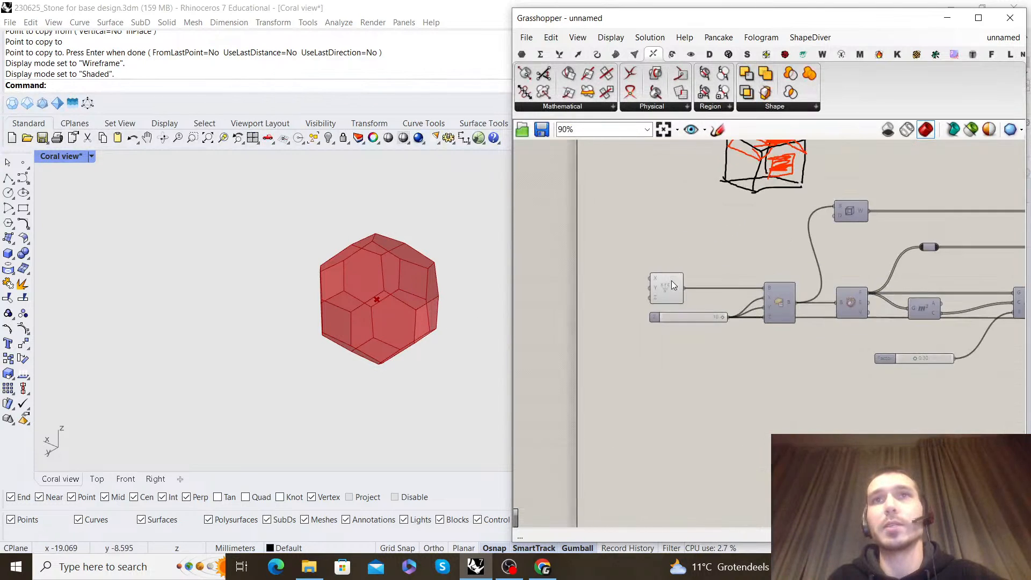
{"action": "scroll", "coordinate": [671, 283], "scroll_direction": "up", "scroll_amount": 3}
{"action": "left_click", "coordinate": [676, 290]}
{"action": "scroll", "coordinate": [832, 263], "scroll_direction": "down", "scroll_amount": 5}
{"action": "right_click_drag", "start_coordinate": [858, 259], "coordinate": [713, 271]}
{"action": "scroll", "coordinate": [709, 275], "scroll_direction": "up", "scroll_amount": 5}
{"action": "scroll", "coordinate": [705, 279], "scroll_direction": "down", "scroll_amount": 5}
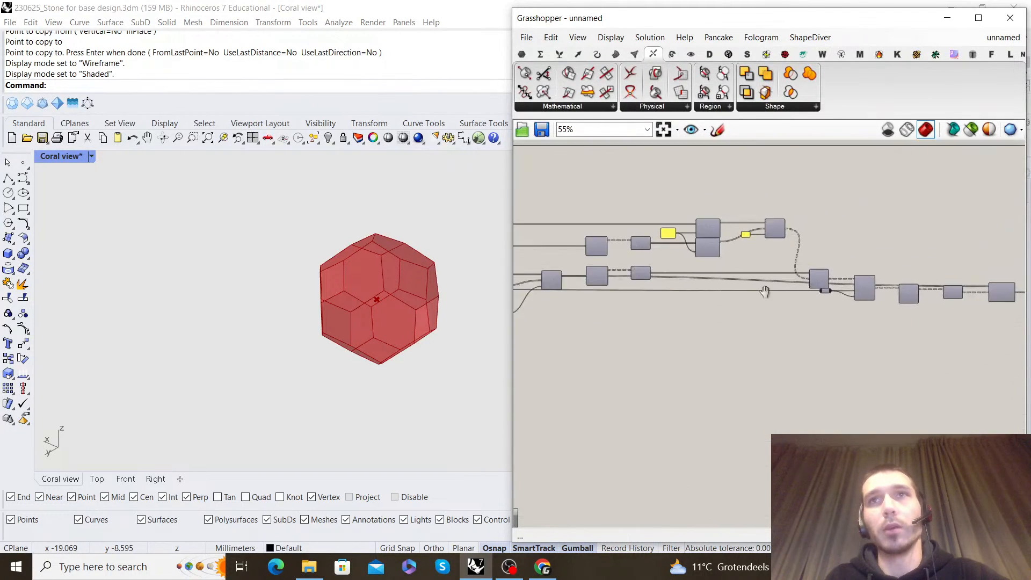
{"action": "scroll", "coordinate": [814, 285], "scroll_direction": "up", "scroll_amount": 5}
{"action": "left_click", "coordinate": [784, 230]}
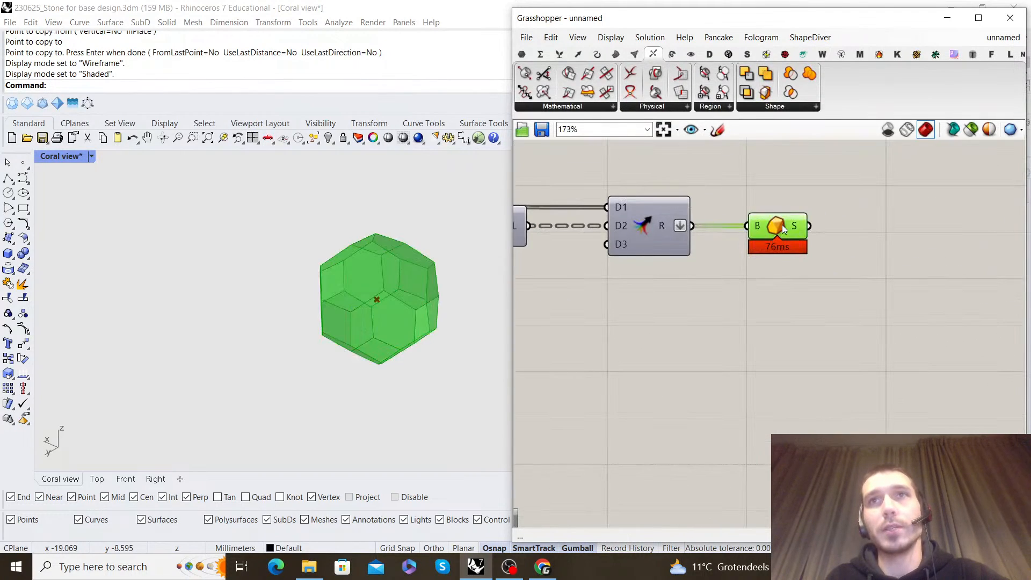
{"action": "left_click", "coordinate": [827, 319]}
{"action": "scroll", "coordinate": [825, 320], "scroll_direction": "down", "scroll_amount": 4}
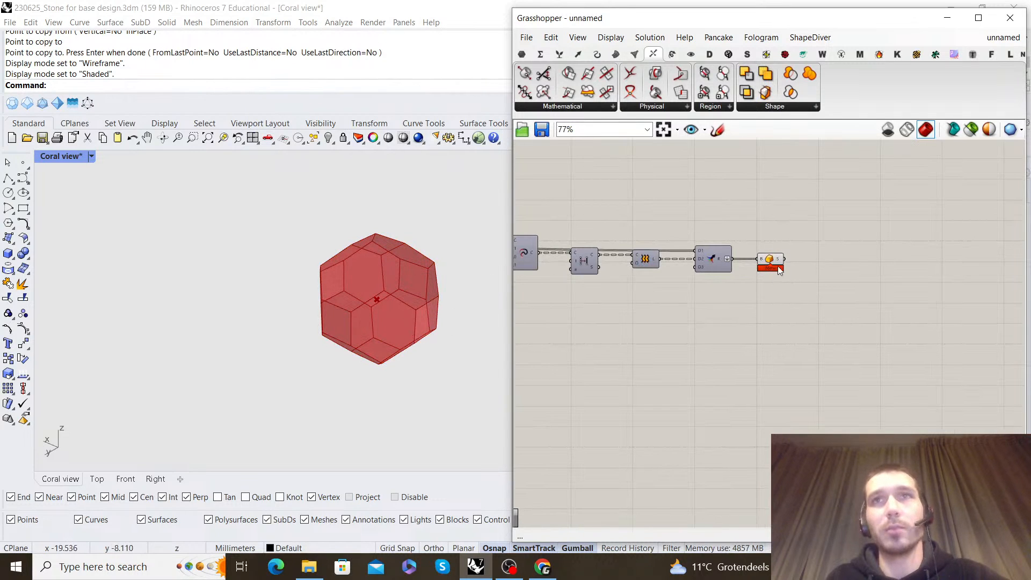
Add a List Item component below the Scale component and connect the scaled faces to its list input
{"action": "scroll", "coordinate": [761, 298], "scroll_direction": "down", "scroll_amount": 5}
{"action": "right_click_drag", "start_coordinate": [668, 299], "coordinate": [768, 276]}
{"action": "scroll", "coordinate": [727, 237], "scroll_direction": "up", "scroll_amount": 5}
{"action": "right_click_drag", "start_coordinate": [607, 250], "coordinate": [848, 204]}
{"action": "right_click_drag", "start_coordinate": [648, 248], "coordinate": [691, 229]}
{"action": "double_click", "coordinate": [791, 335]}
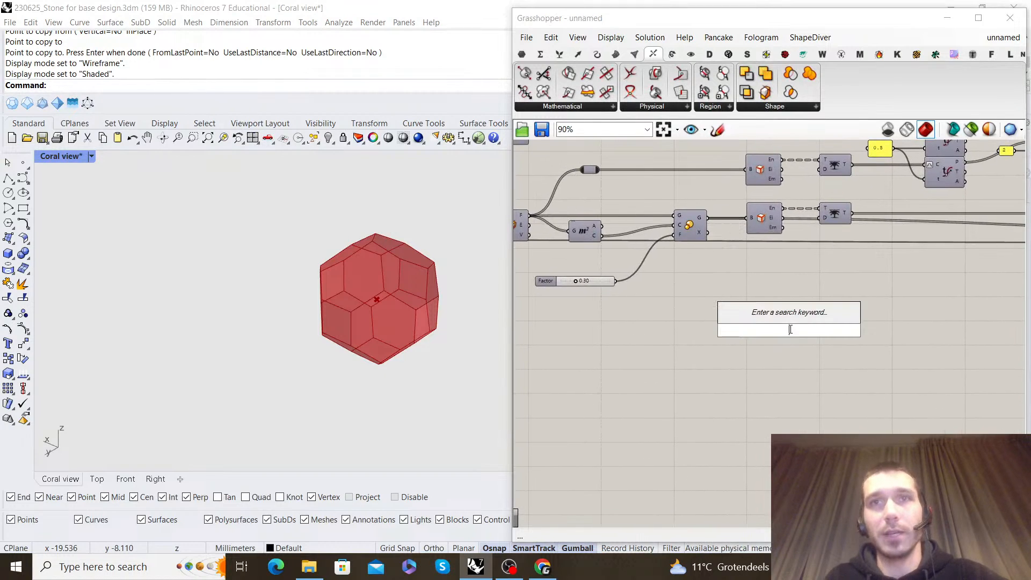
{"action": "type", "text": "list item"}
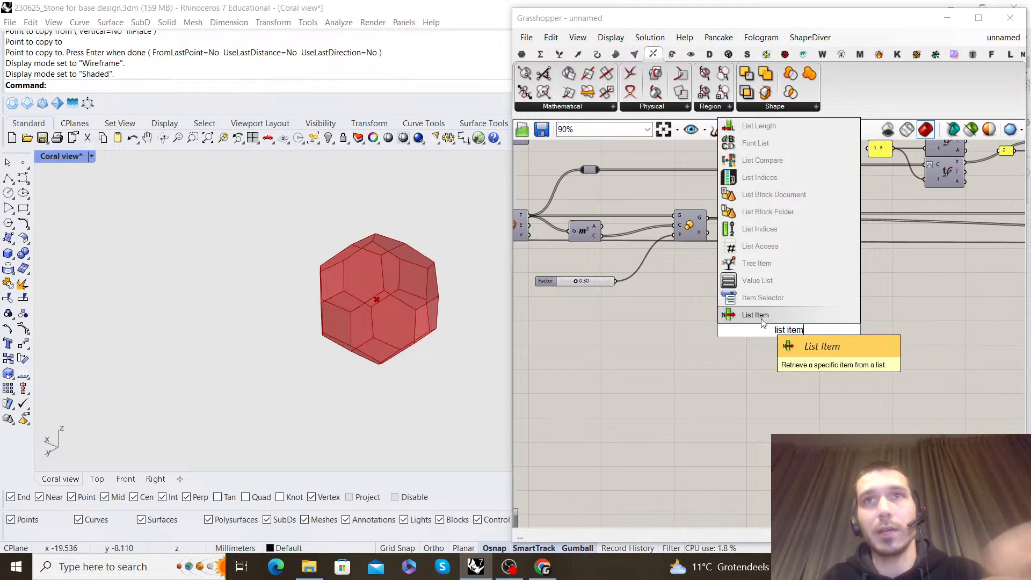
{"action": "key", "text": "Return"}
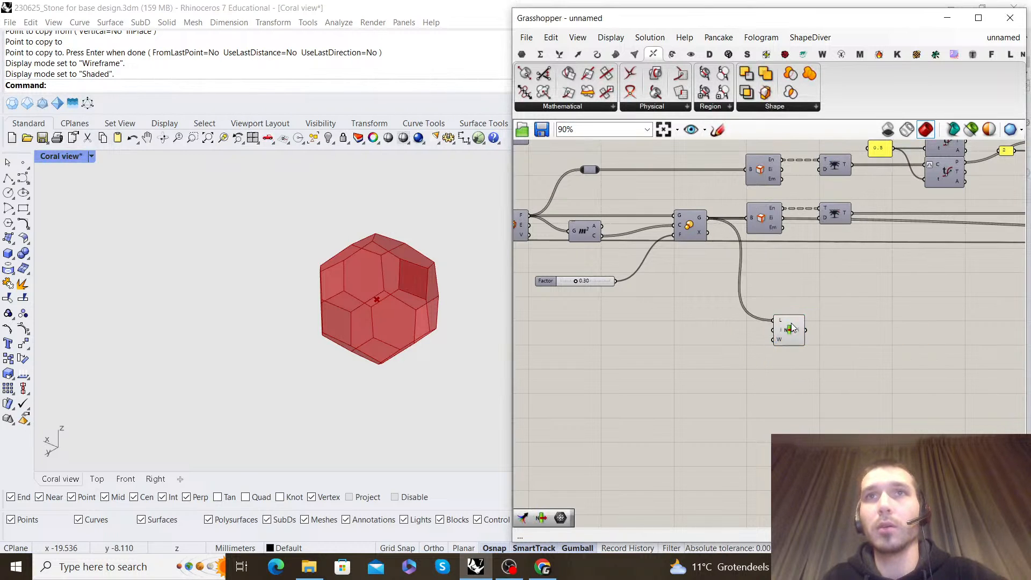
Add an Extrude component to the right of the List Item component
{"action": "left_click", "coordinate": [800, 309]}
{"action": "right_click_drag", "start_coordinate": [799, 309], "coordinate": [751, 302]}
{"action": "right_click_drag", "start_coordinate": [468, 277], "coordinate": [303, 252]}
{"action": "scroll", "coordinate": [709, 330], "scroll_direction": "up", "scroll_amount": 1}
{"action": "double_click", "coordinate": [745, 322]}
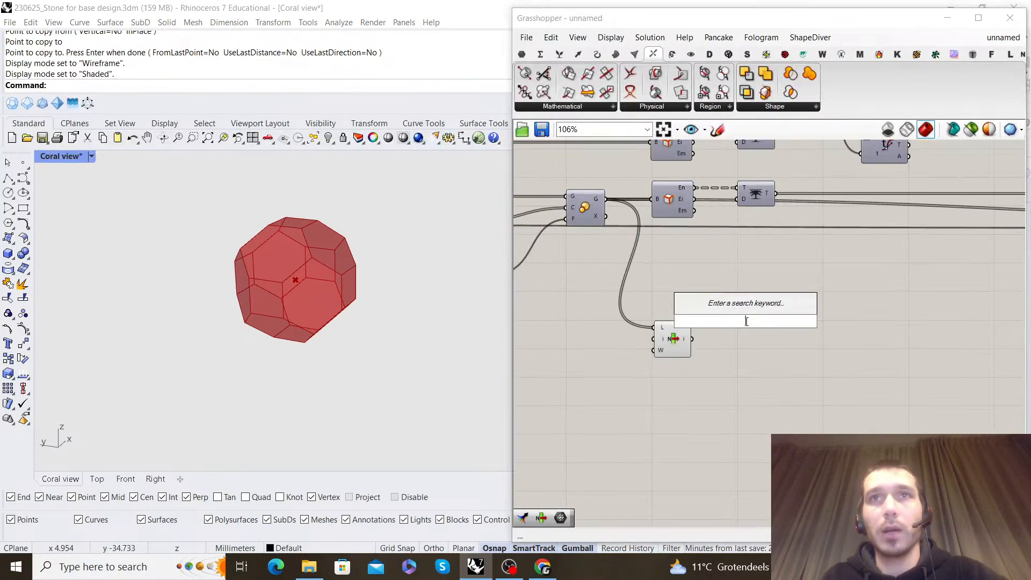
{"action": "type", "text": "extrude"}
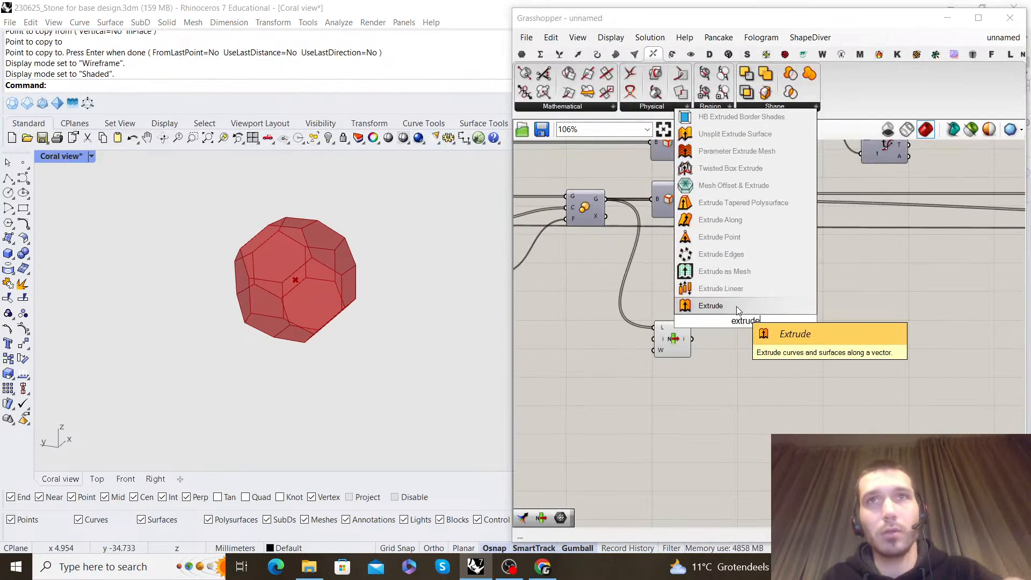
{"action": "key", "text": "Return"}
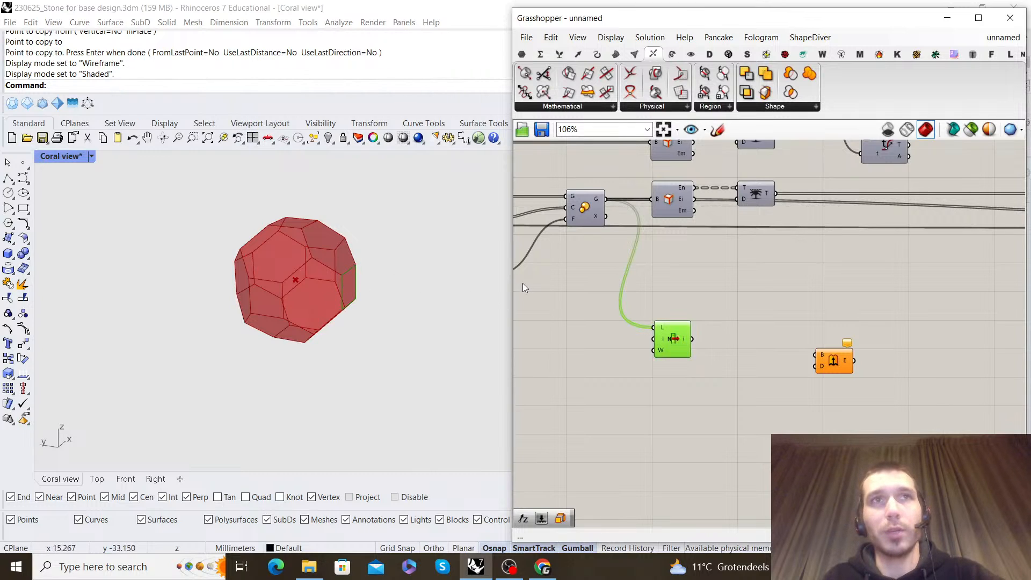
Add an Area component beside the List Item and connect the selected item to its geometry input
{"action": "right_click_drag", "start_coordinate": [723, 309], "coordinate": [709, 311]}
{"action": "double_click", "coordinate": [728, 308]}
{"action": "type", "text": "area"}
{"action": "key", "text": "Return"}
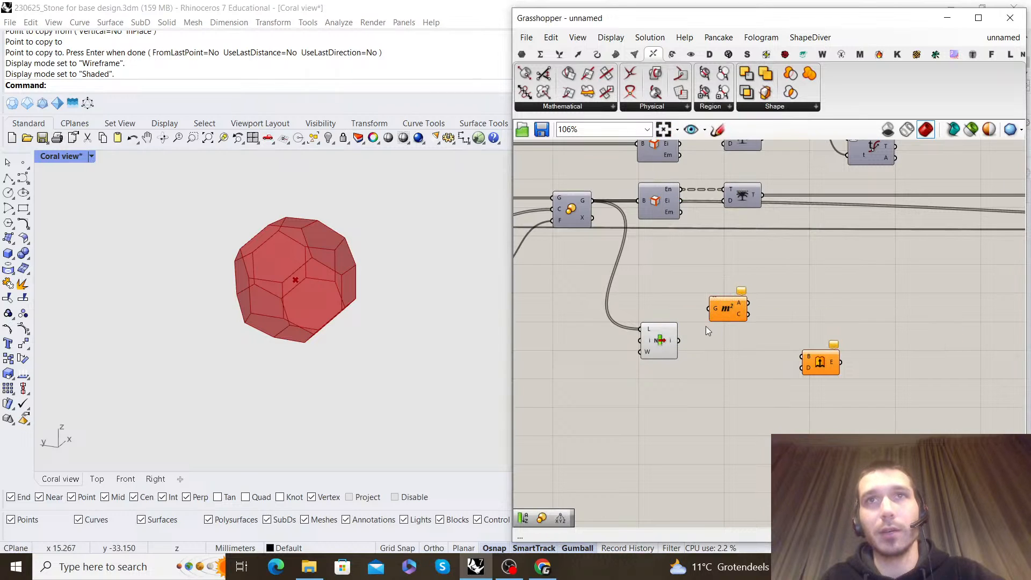
{"action": "left_click", "coordinate": [765, 316]}
{"action": "scroll", "coordinate": [766, 316], "scroll_direction": "down", "scroll_amount": 4}
{"action": "right_click_drag", "start_coordinate": [812, 313], "coordinate": [676, 303]}
{"action": "scroll", "coordinate": [941, 300], "scroll_direction": "up", "scroll_amount": 4}
{"action": "scroll", "coordinate": [939, 300], "scroll_direction": "down", "scroll_amount": 5}
{"action": "right_click_drag", "start_coordinate": [743, 294], "coordinate": [694, 297]}
{"action": "scroll", "coordinate": [579, 317], "scroll_direction": "up", "scroll_amount": 4}
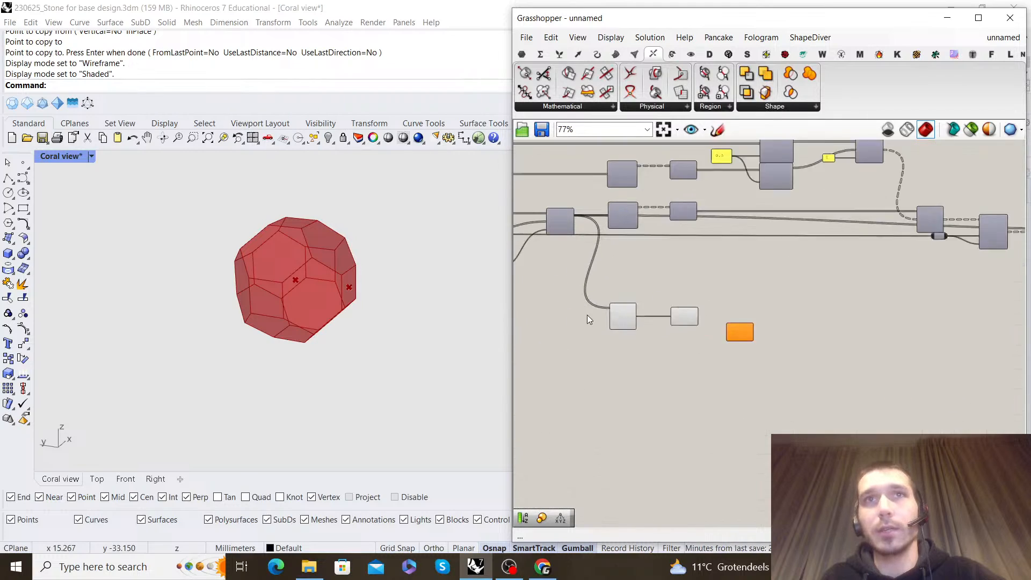
Move the List Item, Area and Extrude components along the canvas to below the Merge and Boundary Volume components
{"action": "left_click_drag", "start_coordinate": [839, 363], "coordinate": [614, 294]}
{"action": "scroll", "coordinate": [624, 306], "scroll_direction": "down", "scroll_amount": 3}
{"action": "key", "text": "Delete"}
{"action": "scroll", "coordinate": [732, 267], "scroll_direction": "up", "scroll_amount": 5}
Add a Brep Closest Point component, feeding it the Area centroid as point and the Boundary Volume solid as brep
{"action": "double_click", "coordinate": [733, 266]}
{"action": "type", "text": "bre"}
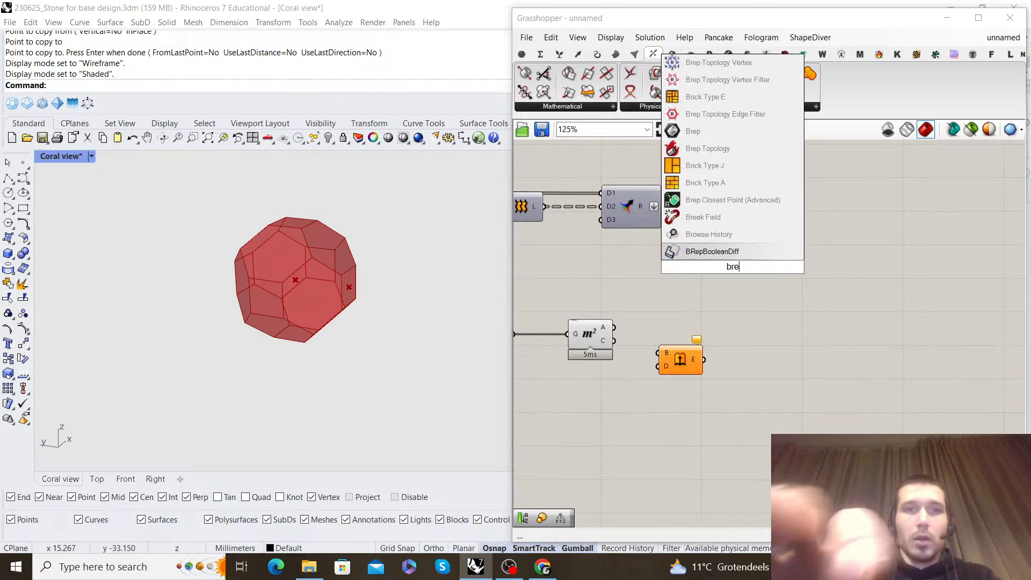
{"action": "type", "text": "p closest point"}
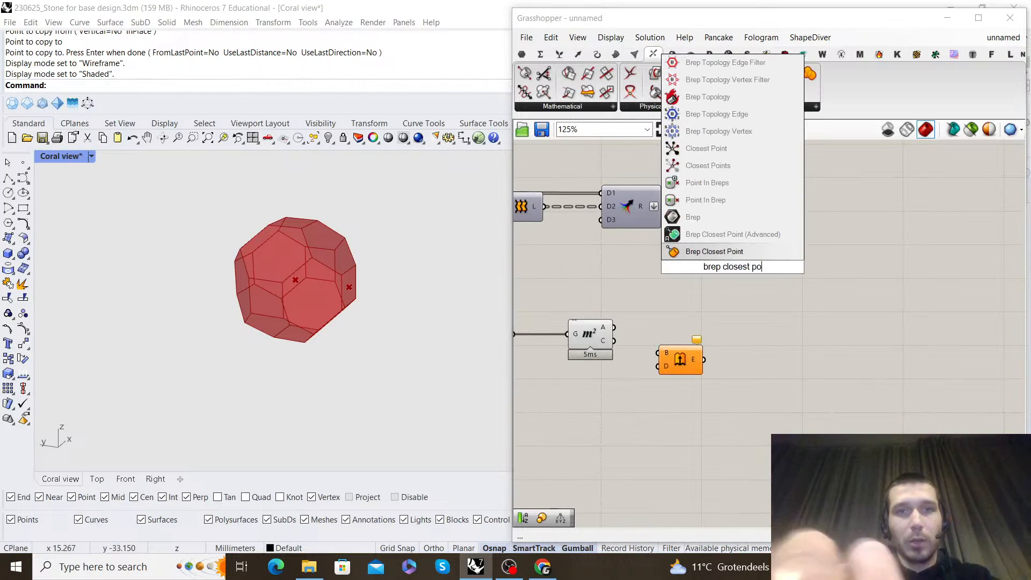
{"action": "left_click", "coordinate": [741, 250]}
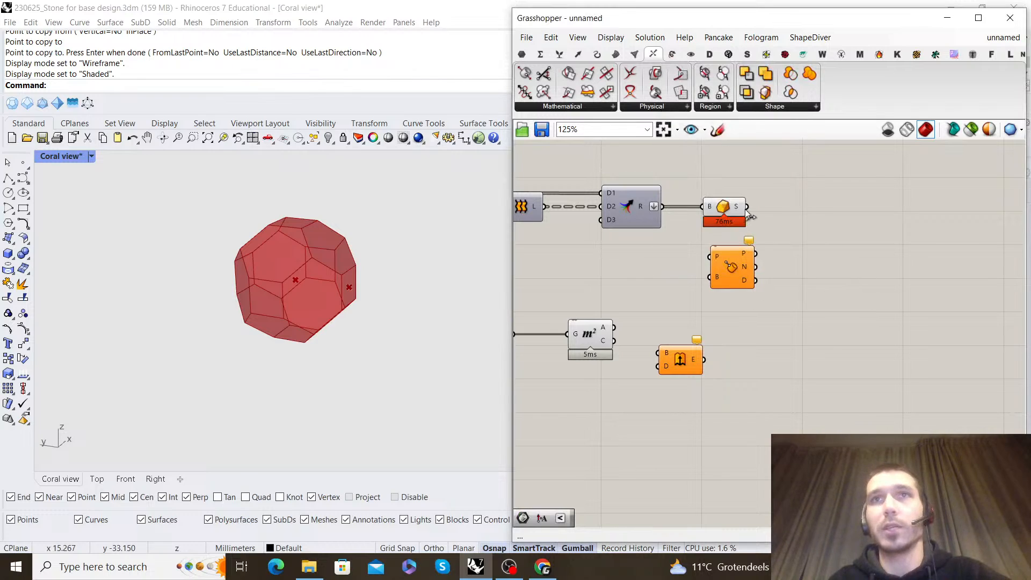
{"action": "left_click_drag", "start_coordinate": [699, 264], "coordinate": [708, 258]}
{"action": "left_click_drag", "start_coordinate": [744, 267], "coordinate": [839, 352]}
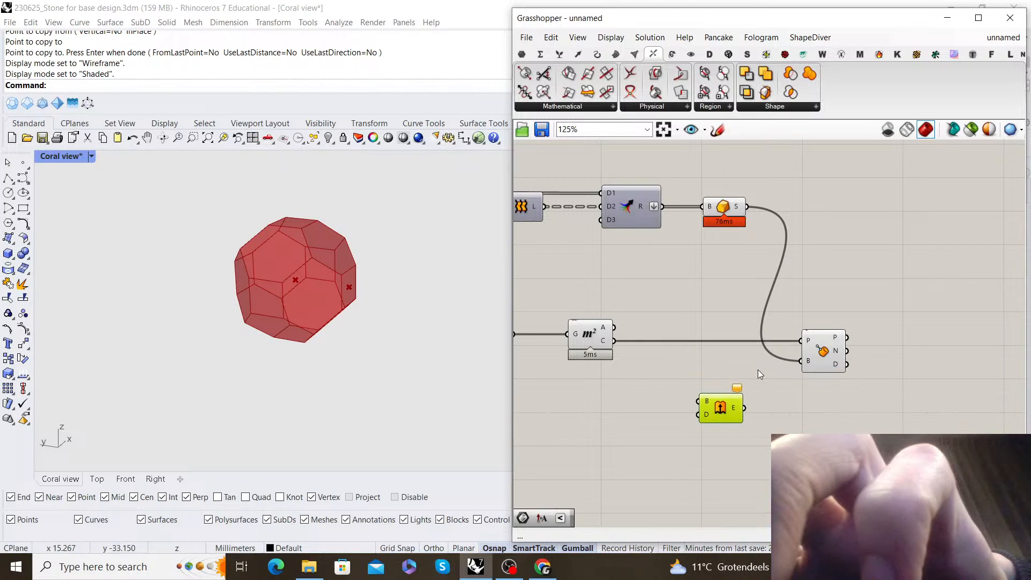
Delete the unconnected Extrude component and move the Area and List Item components closer to Brep Closest Point
{"action": "key", "text": "Delete"}
{"action": "scroll", "coordinate": [768, 296], "scroll_direction": "down", "scroll_amount": 3}
{"action": "right_click_drag", "start_coordinate": [671, 324], "coordinate": [806, 330]}
{"action": "scroll", "coordinate": [806, 331], "scroll_direction": "up", "scroll_amount": 4}
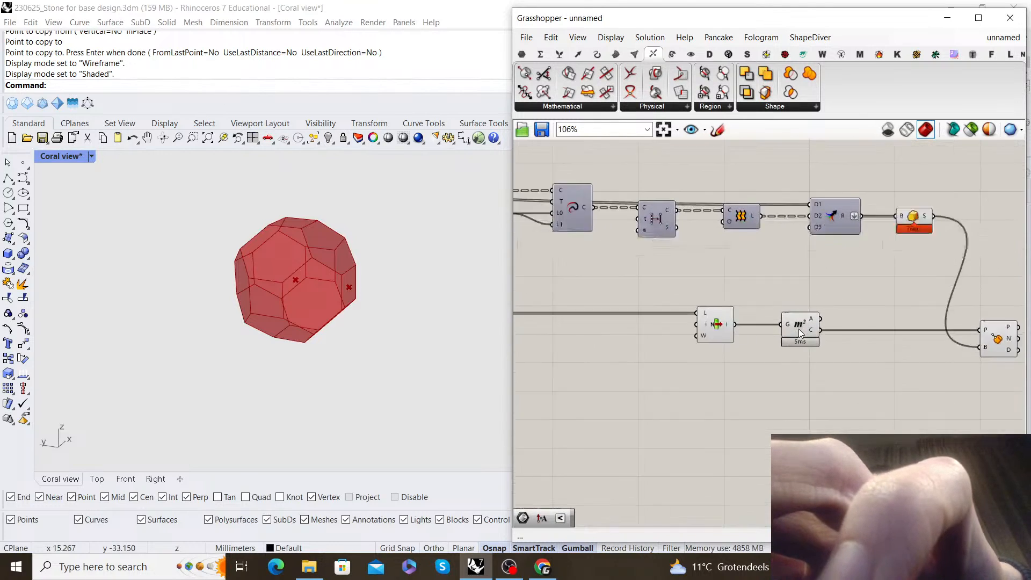
{"action": "left_click_drag", "start_coordinate": [805, 330], "coordinate": [940, 330]}
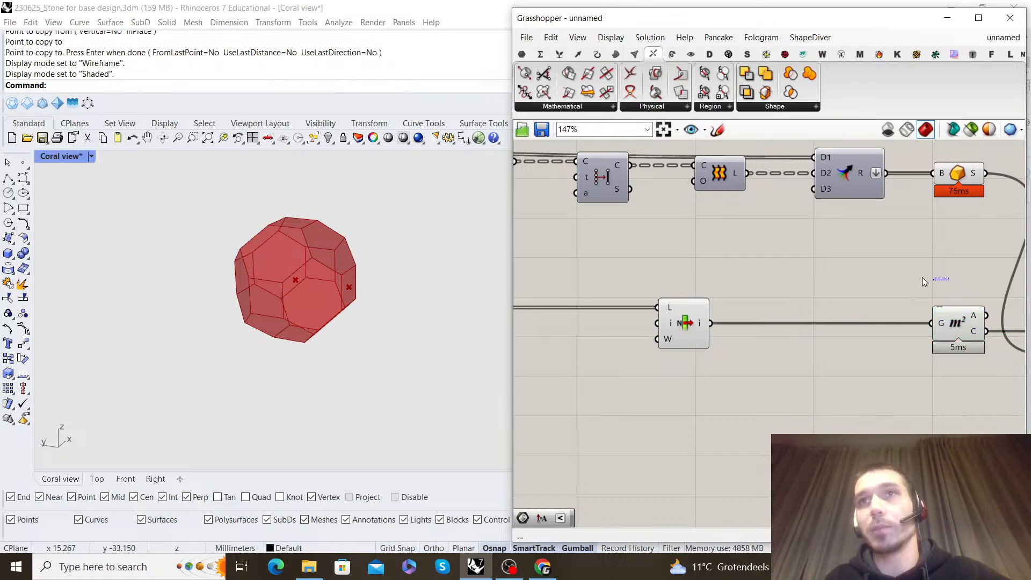
{"action": "left_click_drag", "start_coordinate": [682, 320], "coordinate": [834, 320]}
{"action": "left_click", "coordinate": [839, 275]}
{"action": "scroll", "coordinate": [833, 263], "scroll_direction": "down", "scroll_amount": 2}
{"action": "right_click_drag", "start_coordinate": [831, 261], "coordinate": [606, 277]}
{"action": "scroll", "coordinate": [705, 376], "scroll_direction": "up", "scroll_amount": 2}
Try to turn off the preview of the List Item and Area components
{"action": "left_click_drag", "start_coordinate": [708, 391], "coordinate": [587, 257]}
{"action": "right_click", "coordinate": [587, 236]}
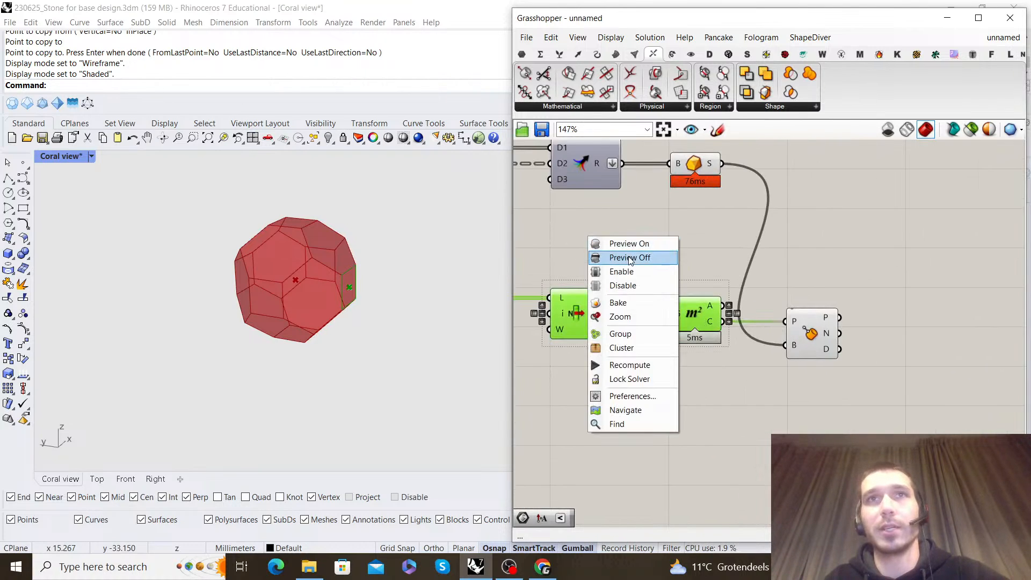
{"action": "left_click", "coordinate": [631, 259]}
{"action": "left_click", "coordinate": [720, 247]}
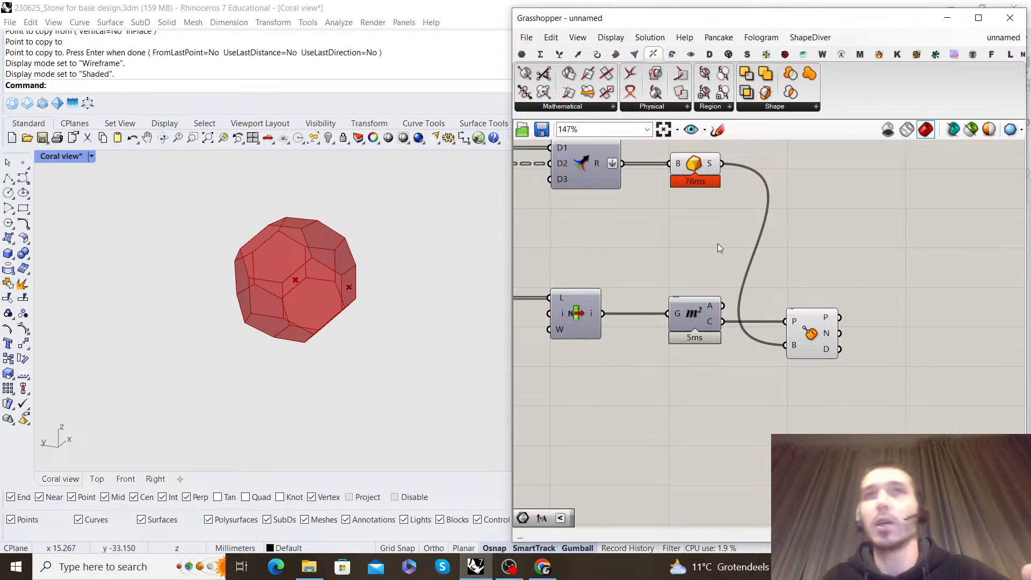
Highlight the Boundary Volume component's solid in the viewport to examine the target geometry
{"action": "right_click_drag", "start_coordinate": [725, 226], "coordinate": [720, 262]}
{"action": "scroll", "coordinate": [703, 234], "scroll_direction": "up", "scroll_amount": 4}
{"action": "left_click", "coordinate": [704, 234]}
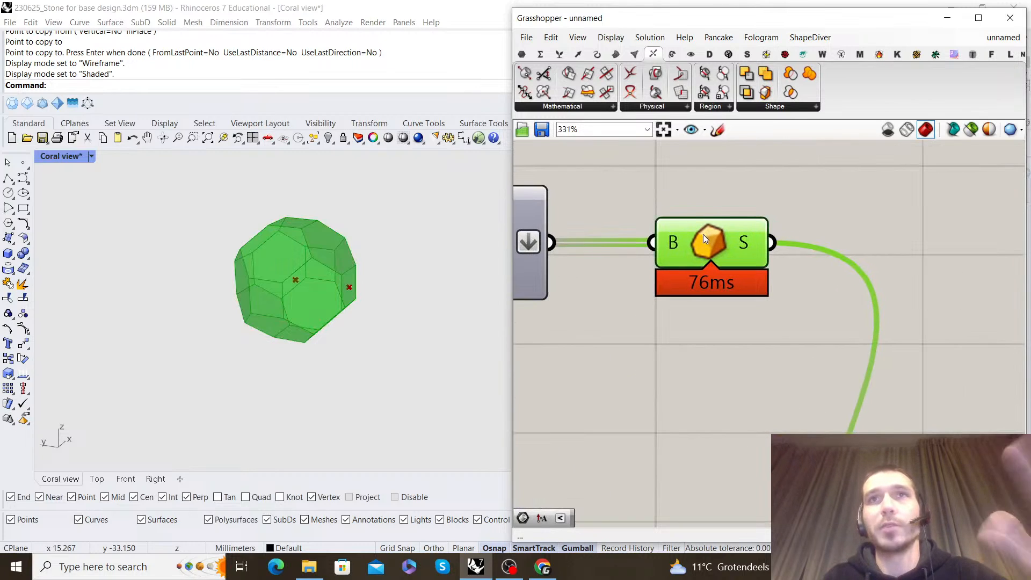
{"action": "left_click", "coordinate": [709, 207]}
{"action": "scroll", "coordinate": [711, 218], "scroll_direction": "down", "scroll_amount": 2}
{"action": "left_click", "coordinate": [701, 227]}
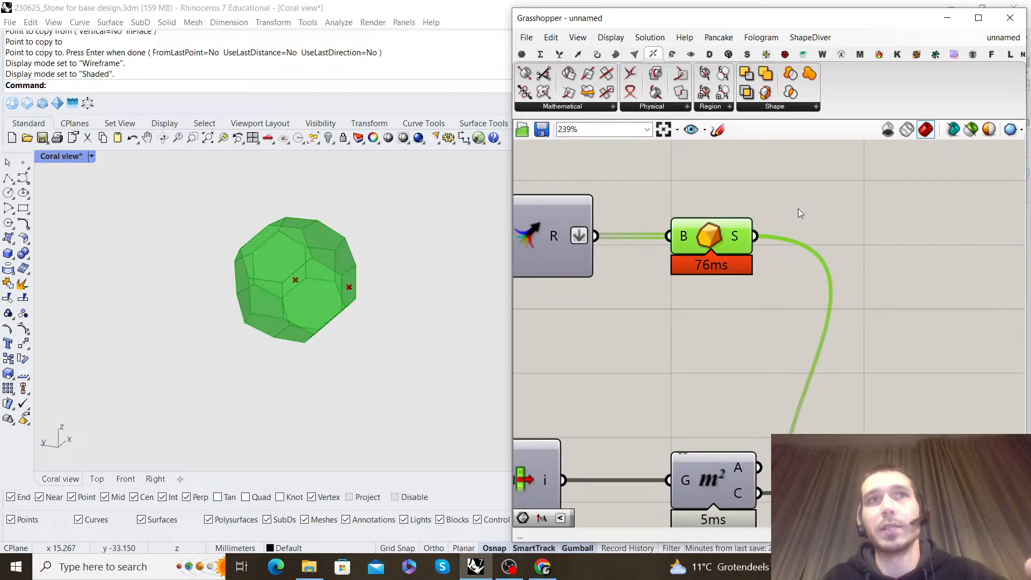
{"action": "scroll", "coordinate": [772, 247], "scroll_direction": "down", "scroll_amount": 6}
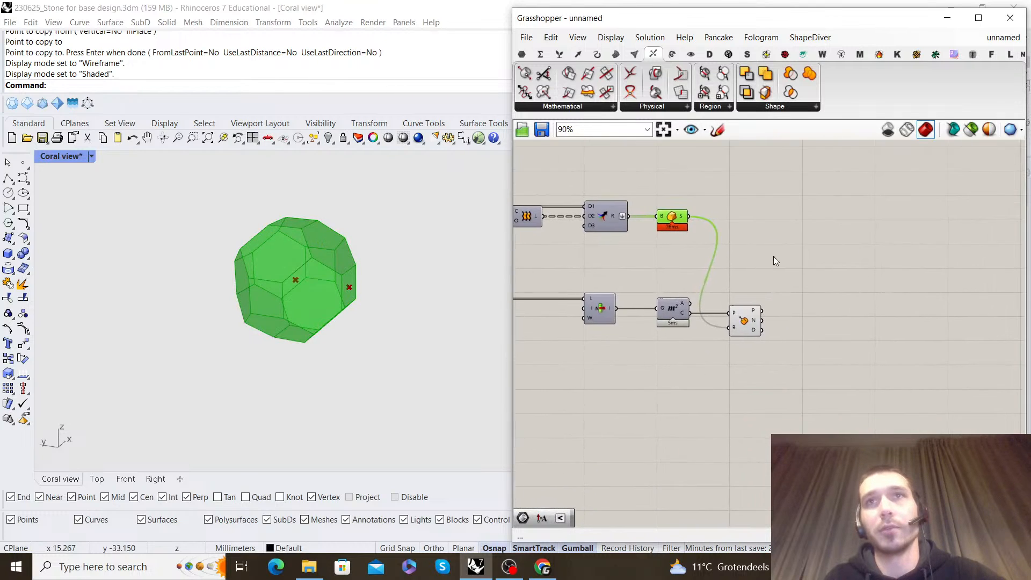
Turn off the preview of the Area component and the List Item that feeds it
{"action": "scroll", "coordinate": [773, 296], "scroll_direction": "up", "scroll_amount": 5}
{"action": "left_click", "coordinate": [702, 346]}
{"action": "left_click", "coordinate": [738, 279]}
{"action": "right_click_drag", "start_coordinate": [763, 315], "coordinate": [850, 305]}
{"action": "right_click_drag", "start_coordinate": [848, 267], "coordinate": [784, 303]}
Review the centroid and solid connections that feed the Brep Closest Point component
{"action": "scroll", "coordinate": [805, 264], "scroll_direction": "down", "scroll_amount": 3}
{"action": "scroll", "coordinate": [774, 298], "scroll_direction": "up", "scroll_amount": 2}
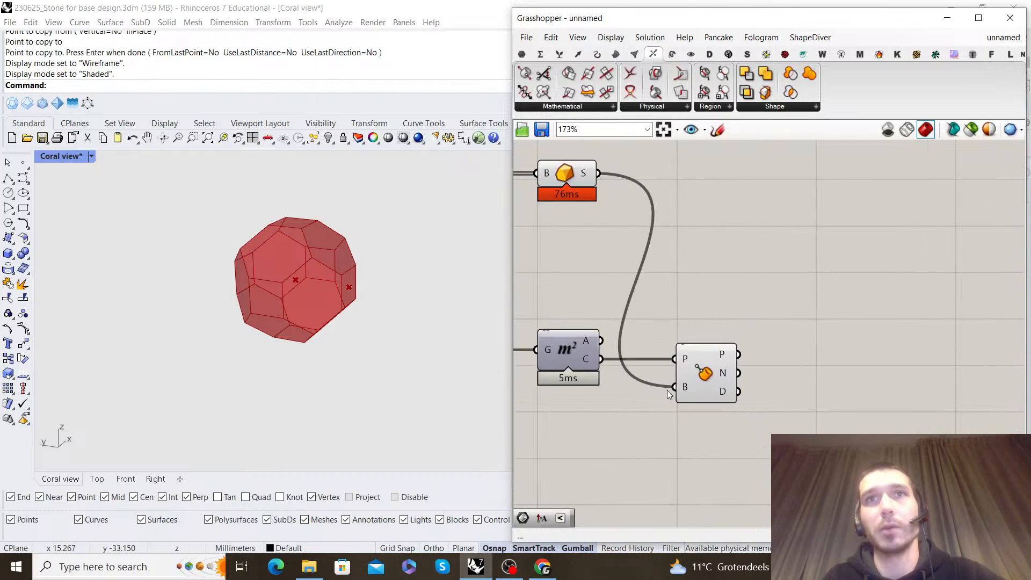
{"action": "scroll", "coordinate": [671, 380], "scroll_direction": "down", "scroll_amount": 6}
{"action": "right_click_drag", "start_coordinate": [652, 333], "coordinate": [782, 330]}
{"action": "scroll", "coordinate": [823, 341], "scroll_direction": "up", "scroll_amount": 4}
{"action": "scroll", "coordinate": [838, 371], "scroll_direction": "up", "scroll_amount": 1}
{"action": "left_click", "coordinate": [758, 393]}
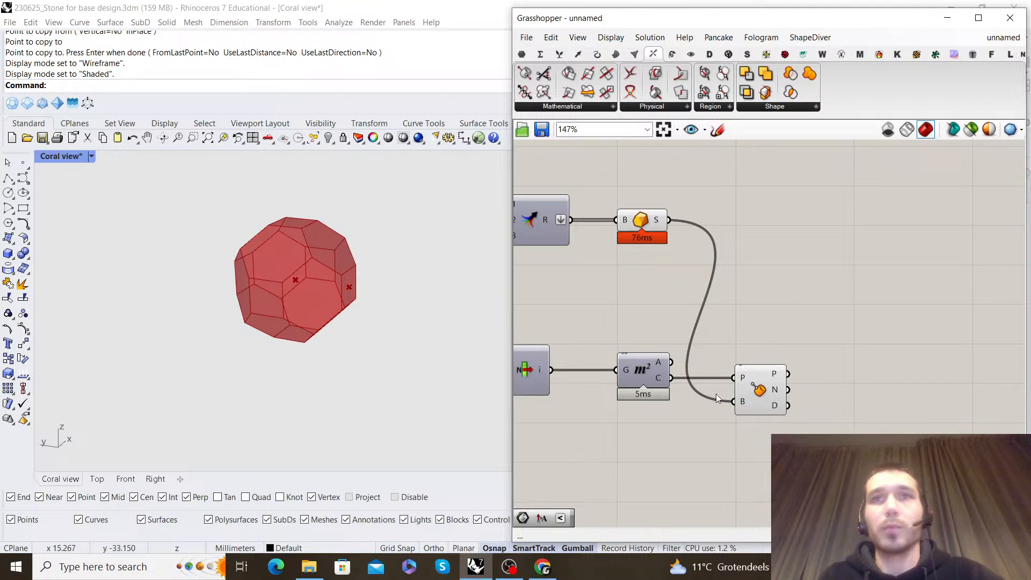
{"action": "right_click_drag", "start_coordinate": [563, 351], "coordinate": [584, 347]}
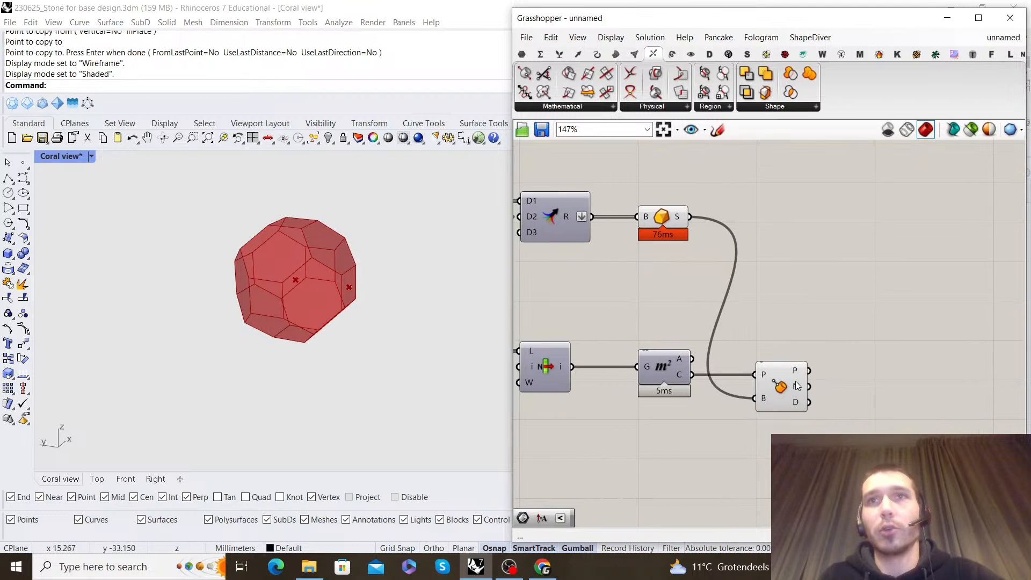
Add an Extrude component with the List Item face as its base and move Area and Brep Closest Point below the wire
{"action": "double_click", "coordinate": [850, 334]}
{"action": "type", "text": "extrude"}
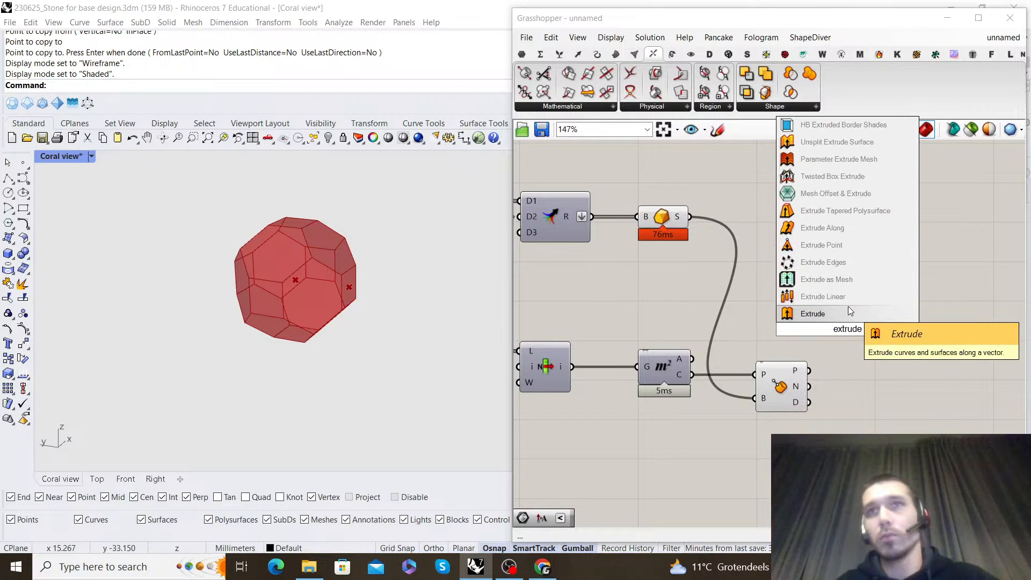
{"action": "key", "text": "Return"}
{"action": "left_click_drag", "start_coordinate": [829, 322], "coordinate": [900, 368]}
{"action": "left_click_drag", "start_coordinate": [842, 441], "coordinate": [669, 399]}
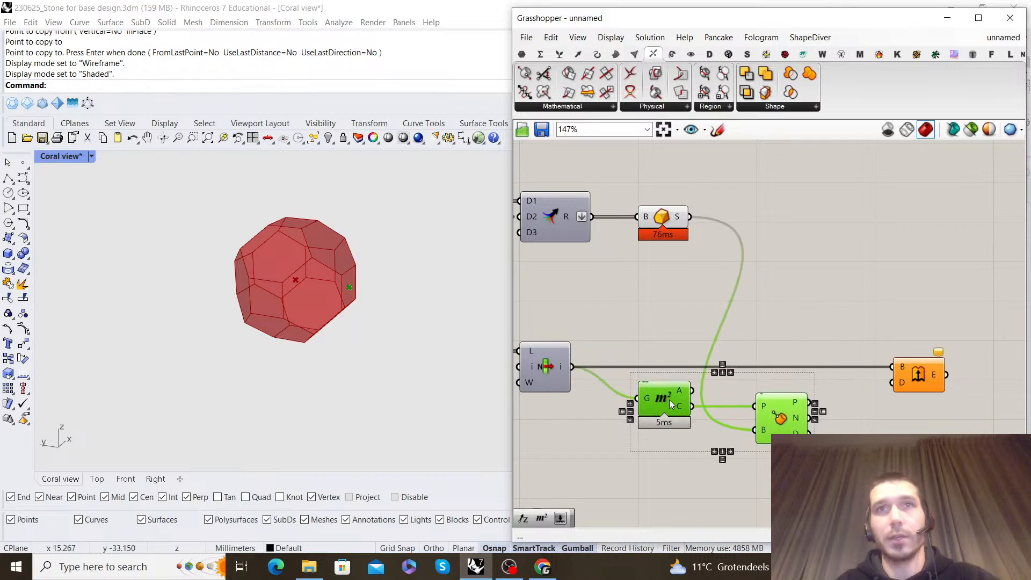
{"action": "left_click", "coordinate": [713, 344]}
Add an Amplitude component and connect the normal output of Brep Closest Point to its vector input
{"action": "right_click_drag", "start_coordinate": [885, 386], "coordinate": [746, 380]}
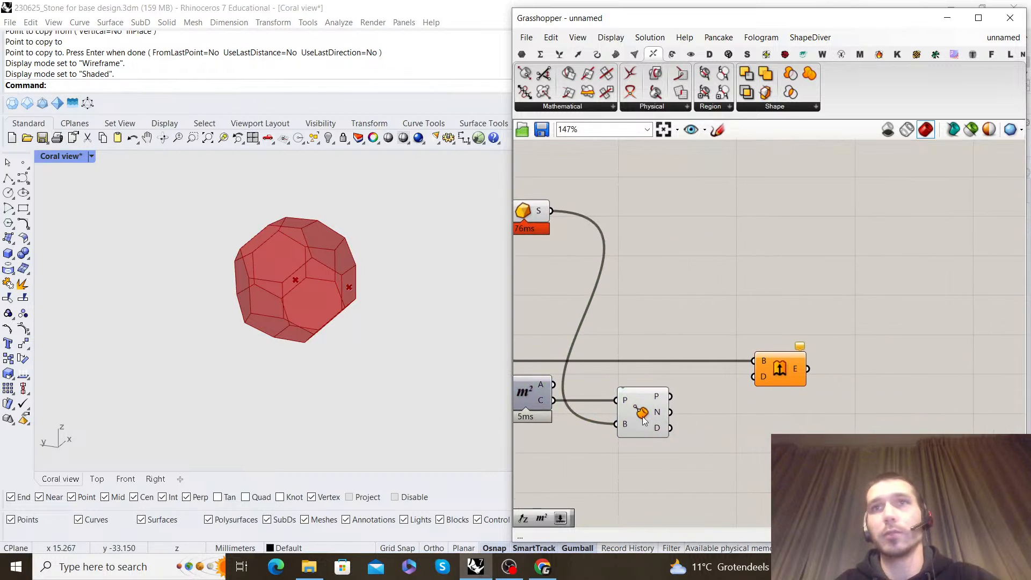
{"action": "double_click", "coordinate": [803, 399]}
{"action": "type", "text": "amplitude"}
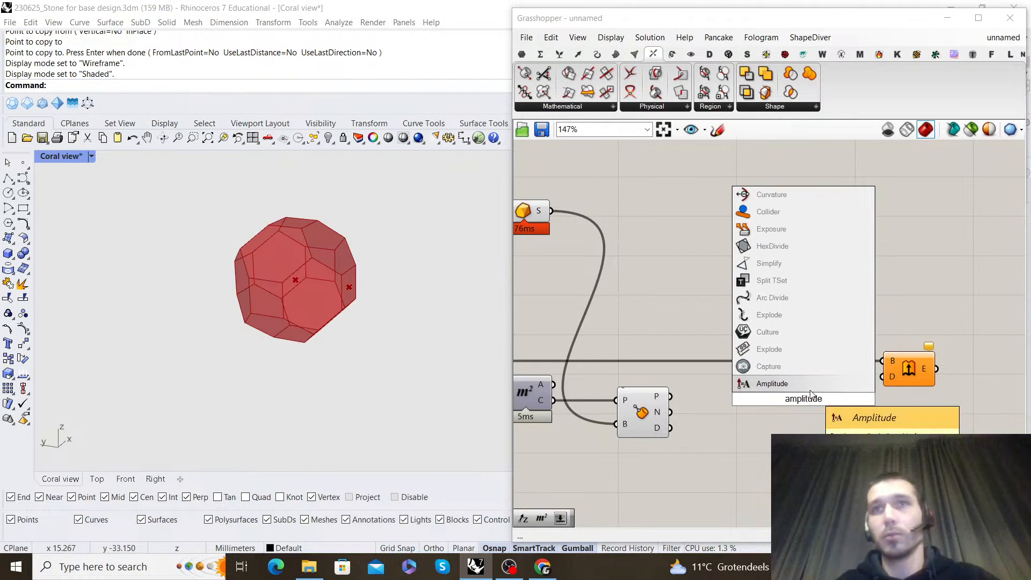
{"action": "key", "text": "Return"}
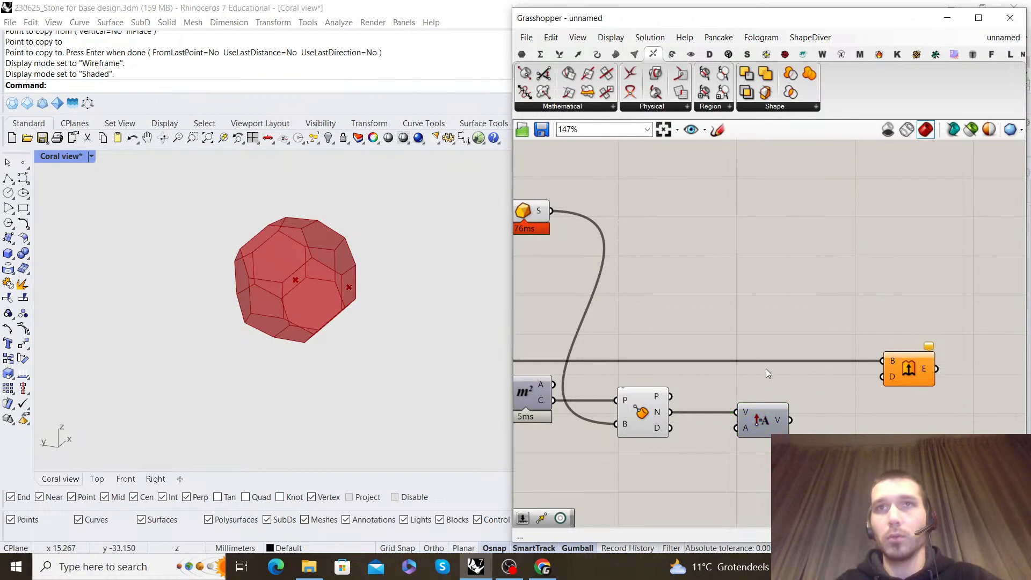
Add a Brep Edges component below Area and connect the List Item face to its brep input
{"action": "scroll", "coordinate": [767, 372], "scroll_direction": "down", "scroll_amount": 4}
{"action": "scroll", "coordinate": [667, 318], "scroll_direction": "up", "scroll_amount": 4}
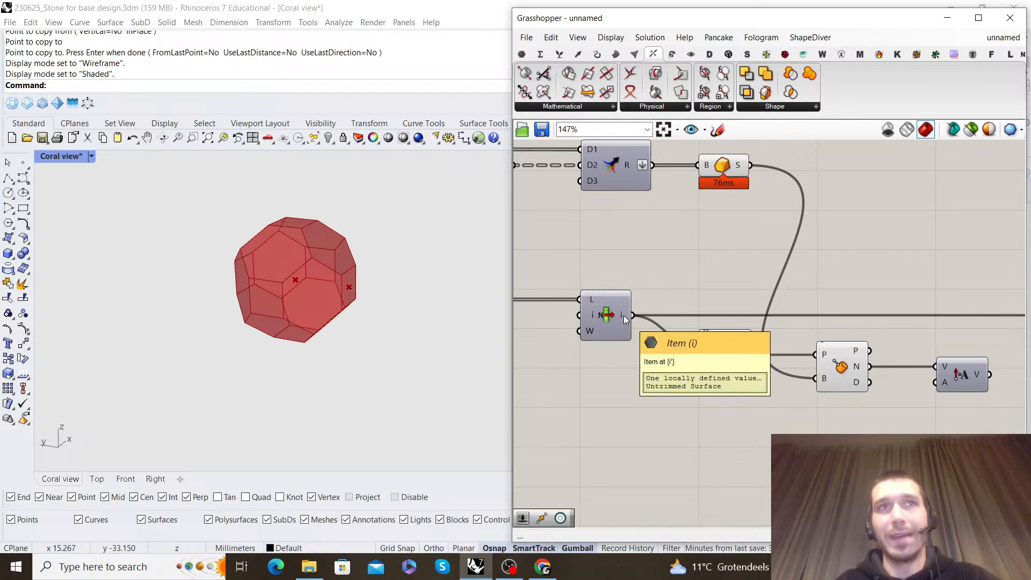
{"action": "double_click", "coordinate": [782, 420]}
{"action": "type", "text": "brep edge"}
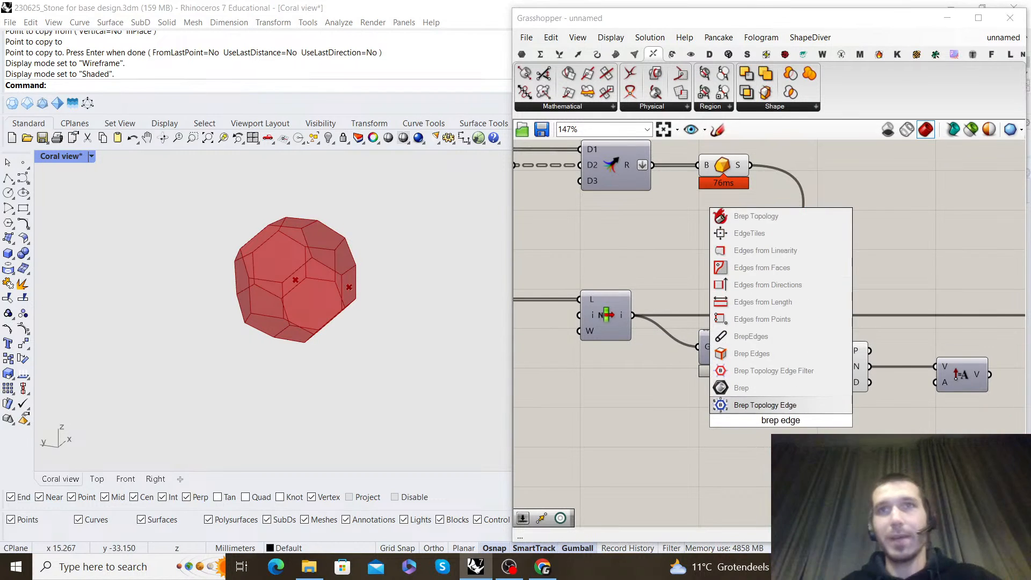
{"action": "left_click", "coordinate": [763, 353]}
{"action": "left_click_drag", "start_coordinate": [742, 423], "coordinate": [747, 422]}
{"action": "left_click_drag", "start_coordinate": [777, 411], "coordinate": [722, 422]}
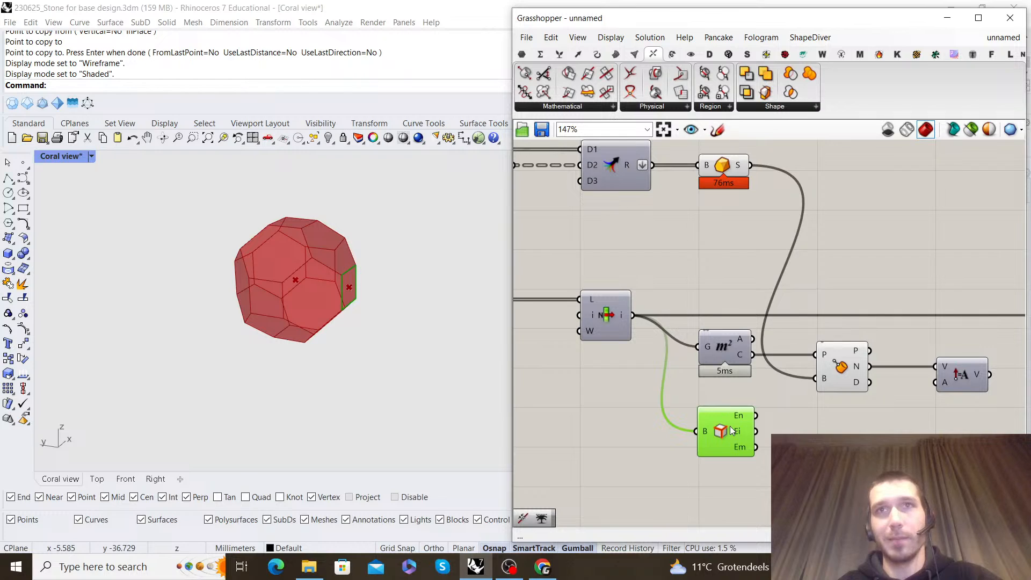
{"action": "left_click_drag", "start_coordinate": [729, 426], "coordinate": [731, 426]}
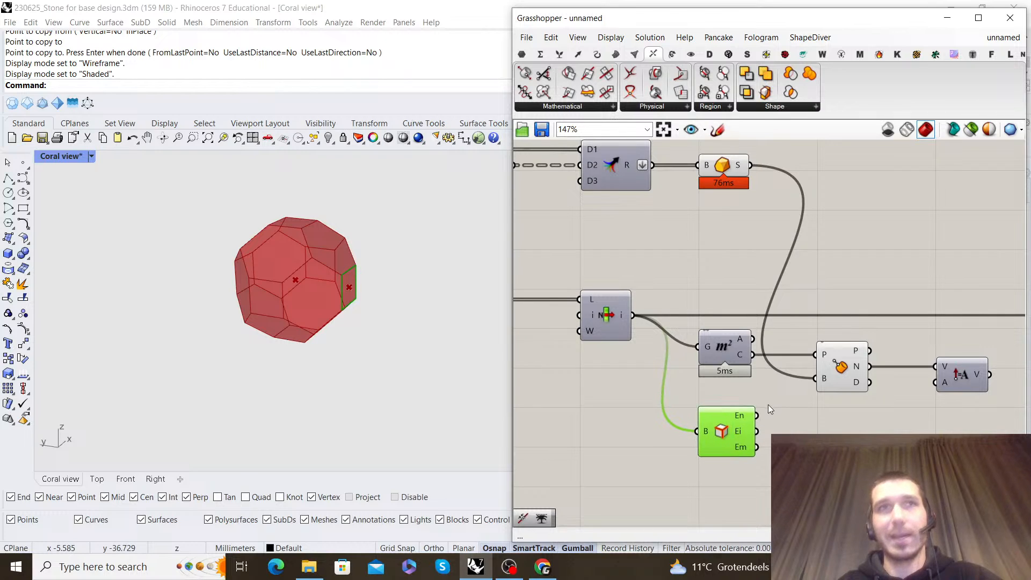
Add a List Item component beside Brep Edges and connect the naked edges to its list input
{"action": "right_click_drag", "start_coordinate": [822, 407], "coordinate": [755, 374]}
{"action": "double_click", "coordinate": [773, 422]}
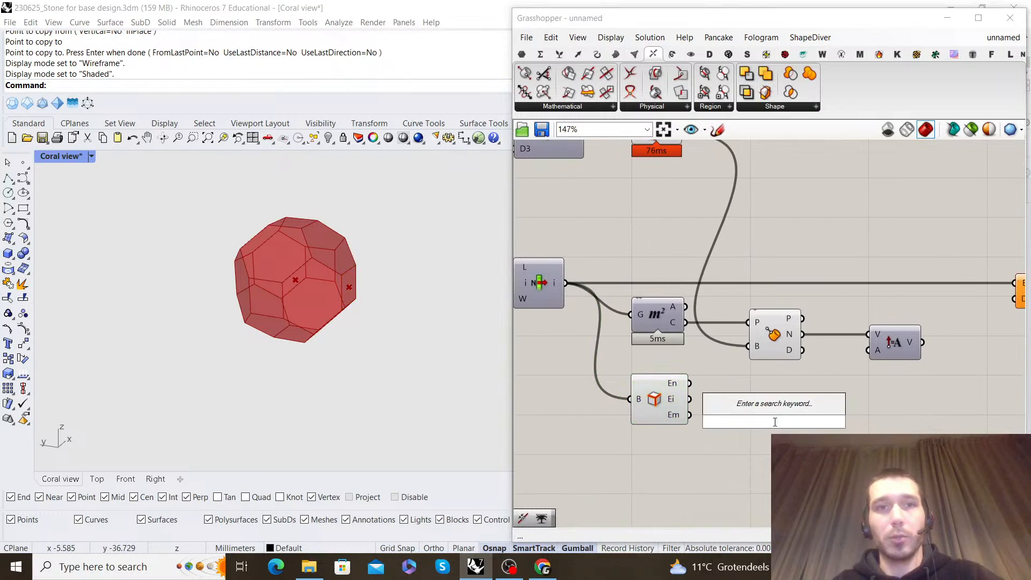
{"action": "type", "text": "list ite"}
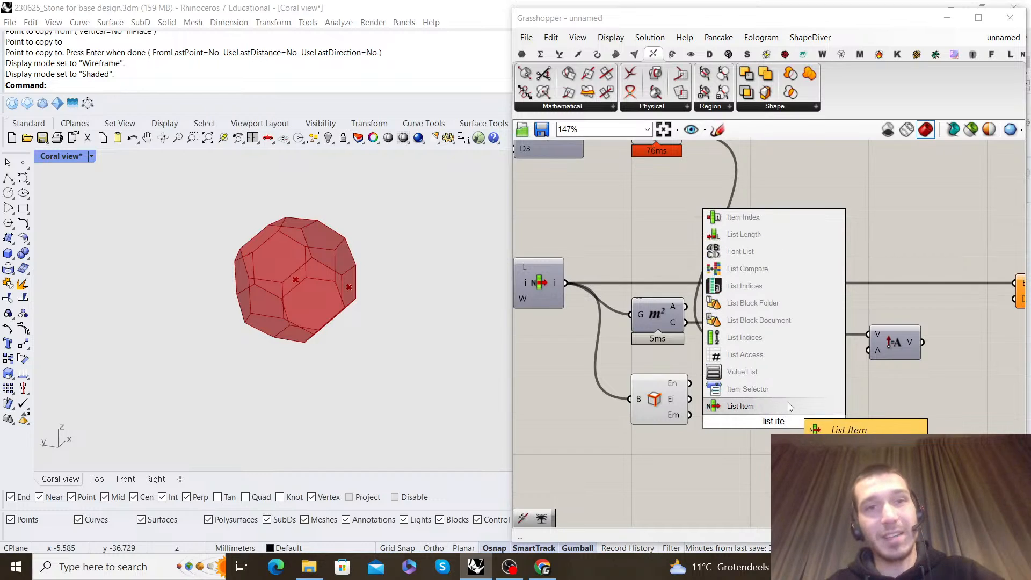
{"action": "left_click", "coordinate": [771, 411]}
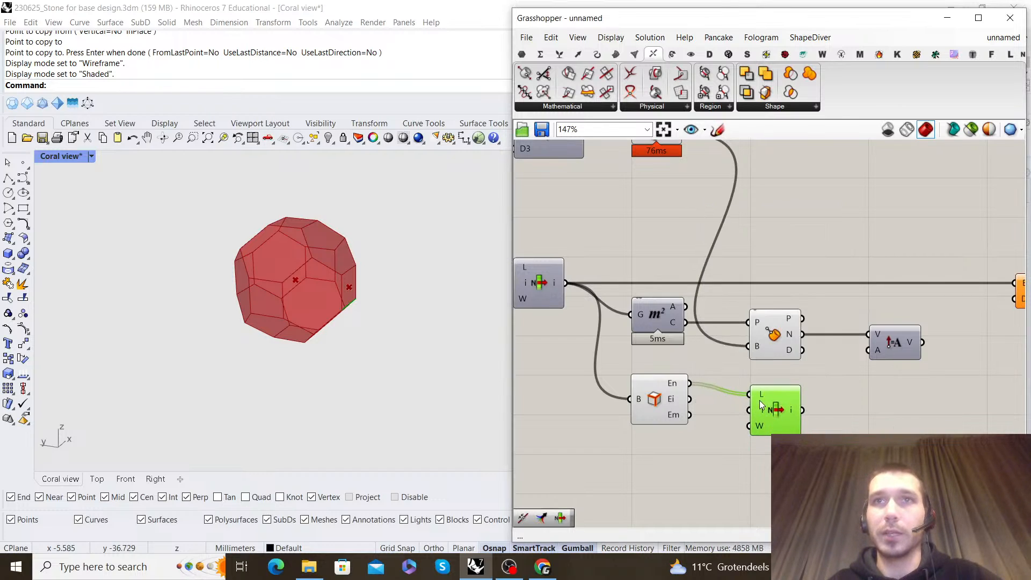
Add a Length component for the selected edge and connect its length output to the Amplitude component's amplitude input
{"action": "right_click_drag", "start_coordinate": [935, 390], "coordinate": [805, 368]}
{"action": "double_click", "coordinate": [804, 369]}
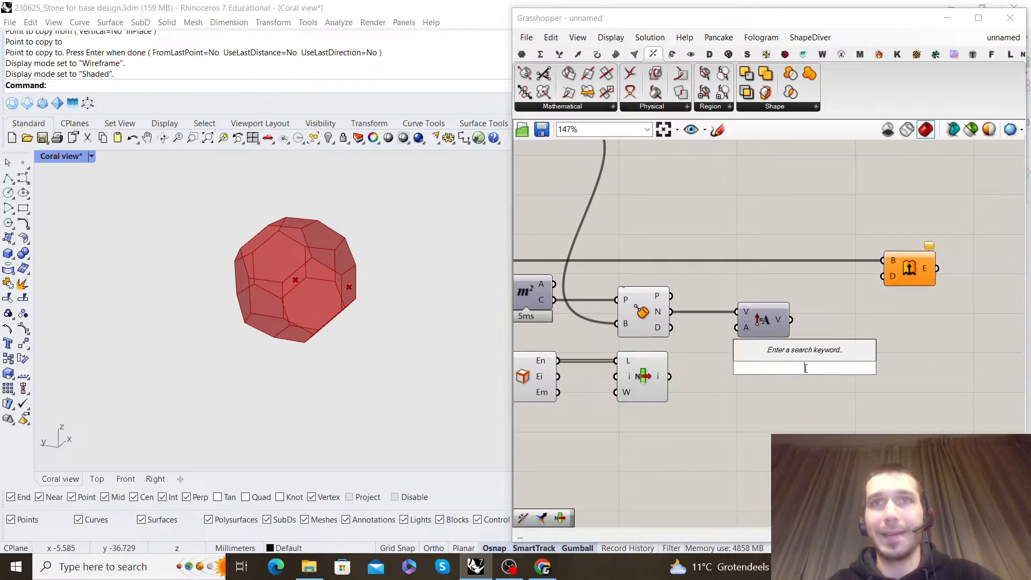
{"action": "type", "text": "length"}
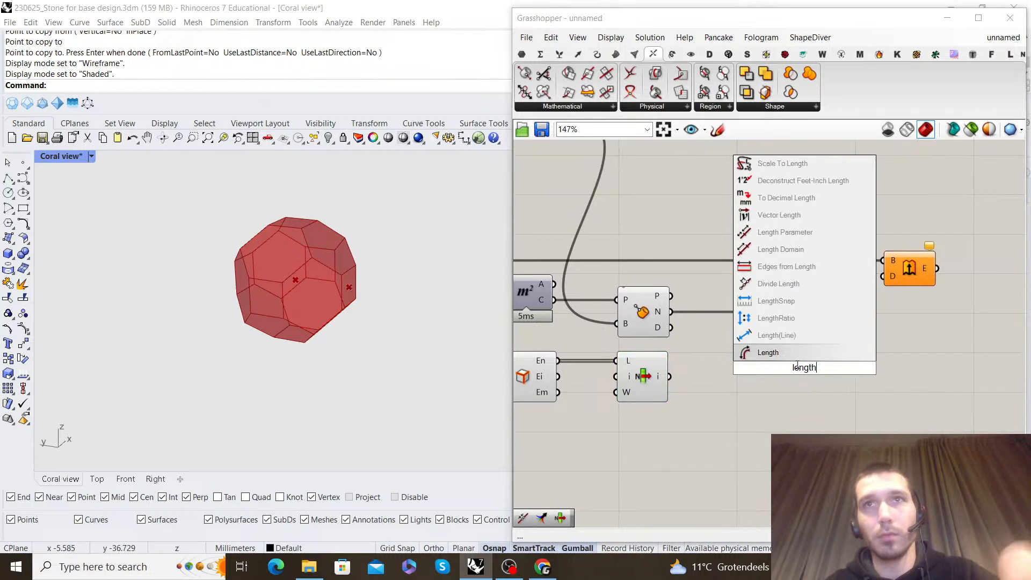
{"action": "key", "text": "Return"}
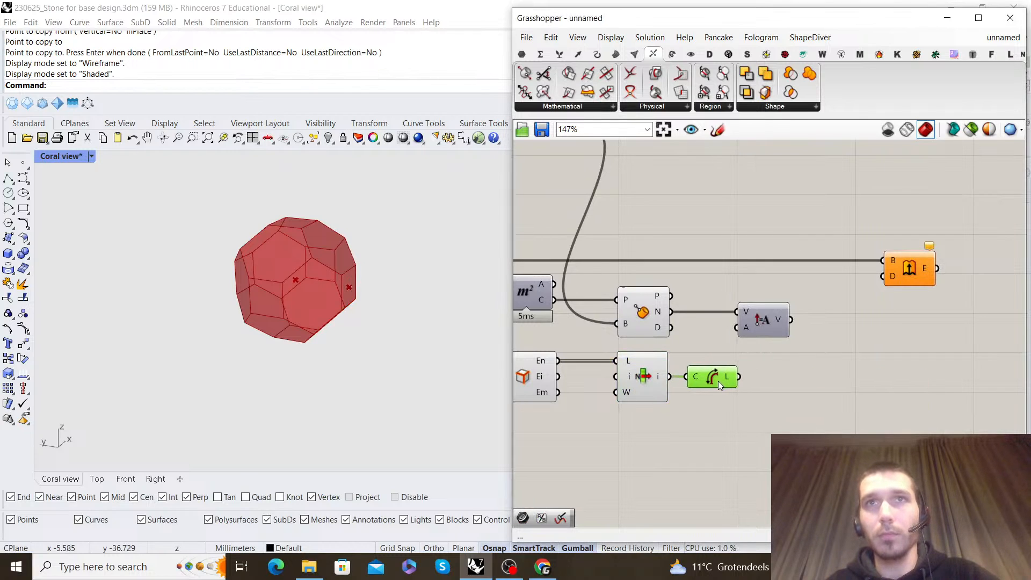
{"action": "left_click_drag", "start_coordinate": [739, 377], "coordinate": [763, 326]}
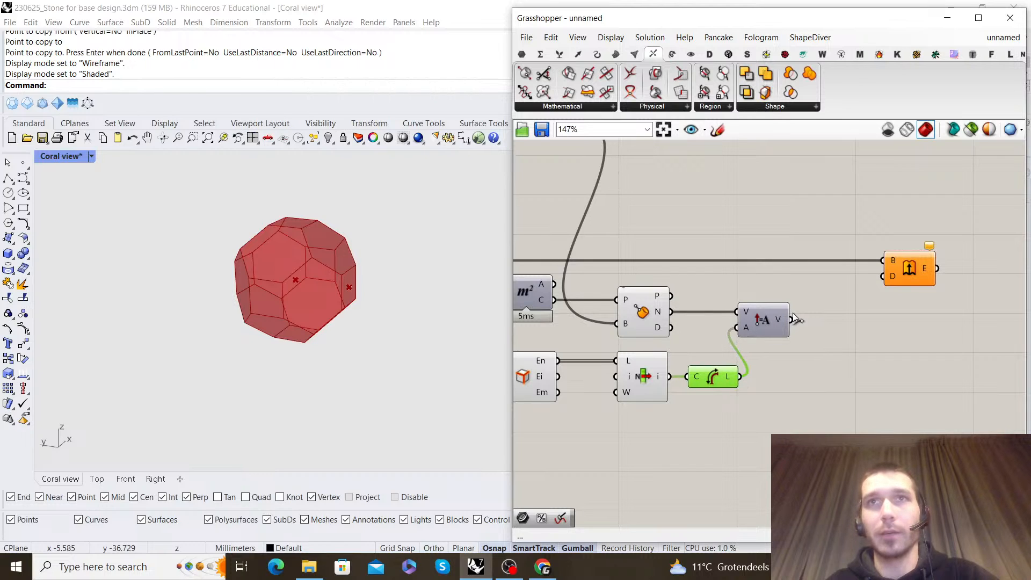
Connect the Amplitude vector to the Extrude direction input and turn off the preview of the selected-face, normal and edge-length components
{"action": "left_click", "coordinate": [904, 268]}
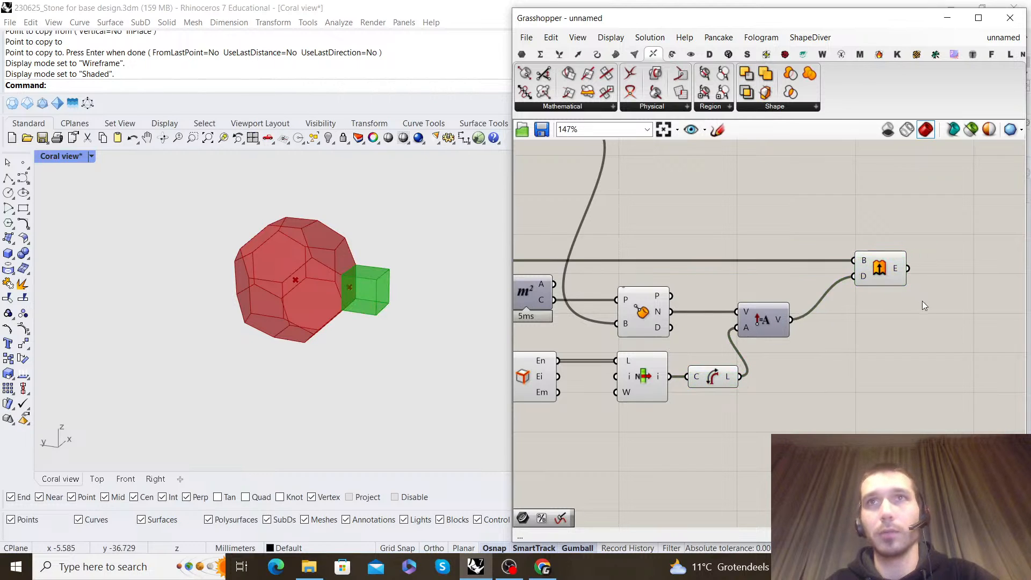
{"action": "scroll", "coordinate": [832, 354], "scroll_direction": "down", "scroll_amount": 4}
{"action": "left_click_drag", "start_coordinate": [809, 399], "coordinate": [640, 306]}
{"action": "right_click", "coordinate": [830, 272]}
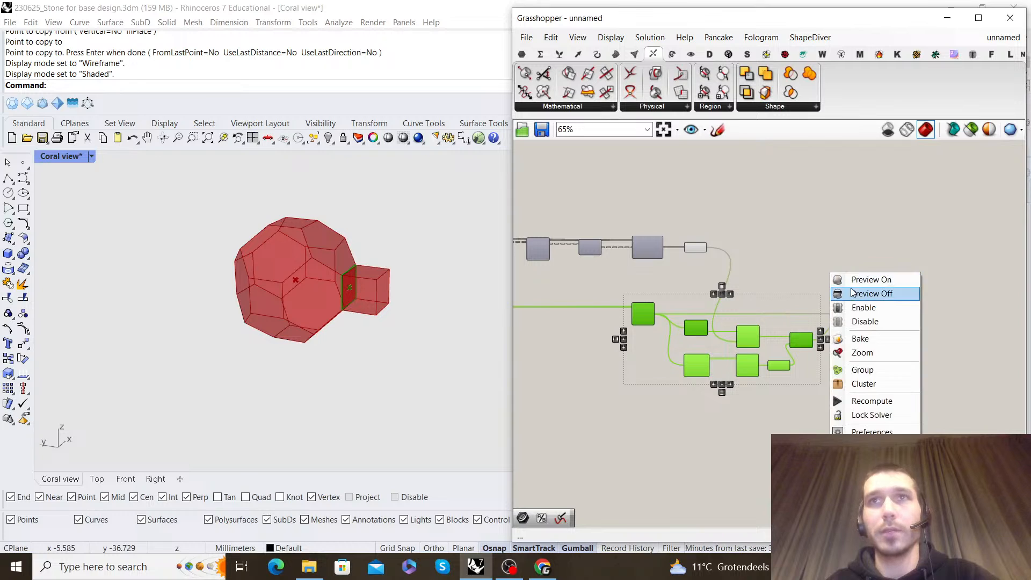
{"action": "left_click", "coordinate": [854, 293]}
{"action": "right_click_drag", "start_coordinate": [241, 298], "coordinate": [407, 325]}
{"action": "scroll", "coordinate": [333, 321], "scroll_direction": "up", "scroll_amount": 4}
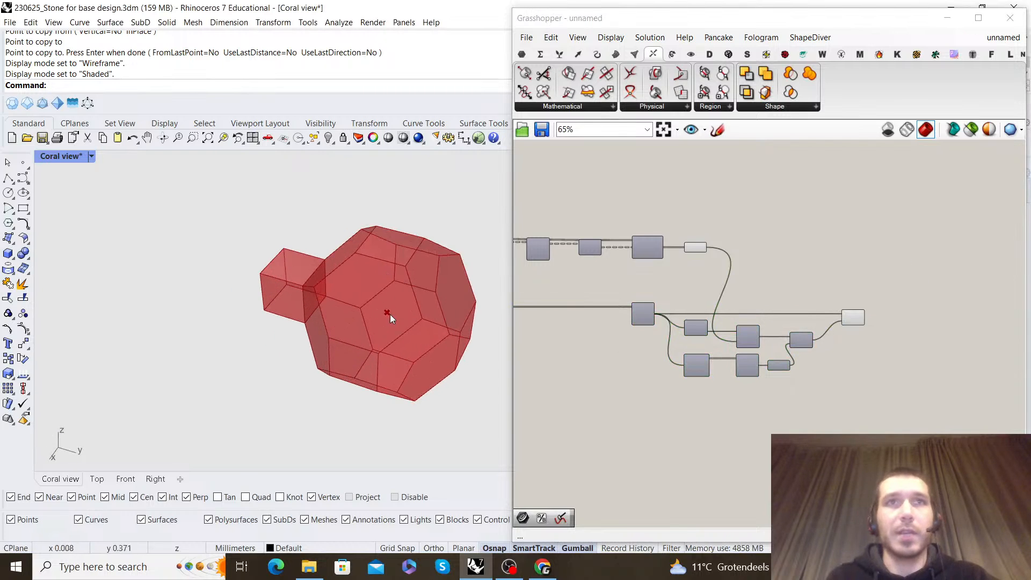
Add a Merge component and connect the closed truncated solid to D1 and the extruded face to D2
{"action": "scroll", "coordinate": [897, 280], "scroll_direction": "up", "scroll_amount": 3}
{"action": "double_click", "coordinate": [780, 280]}
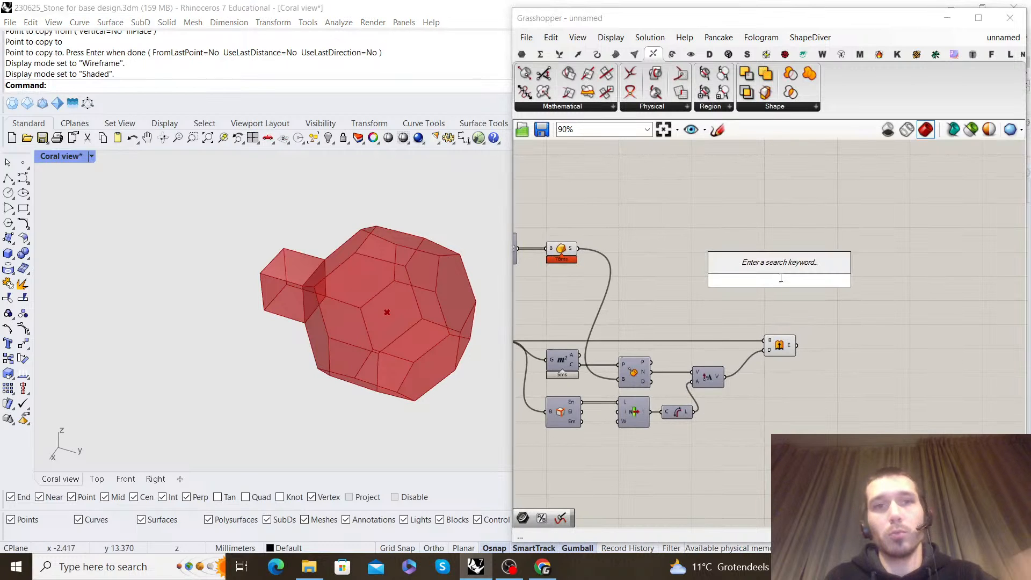
{"action": "type", "text": "merge"}
{"action": "key", "text": "Return"}
{"action": "left_click_drag", "start_coordinate": [578, 248], "coordinate": [860, 273]}
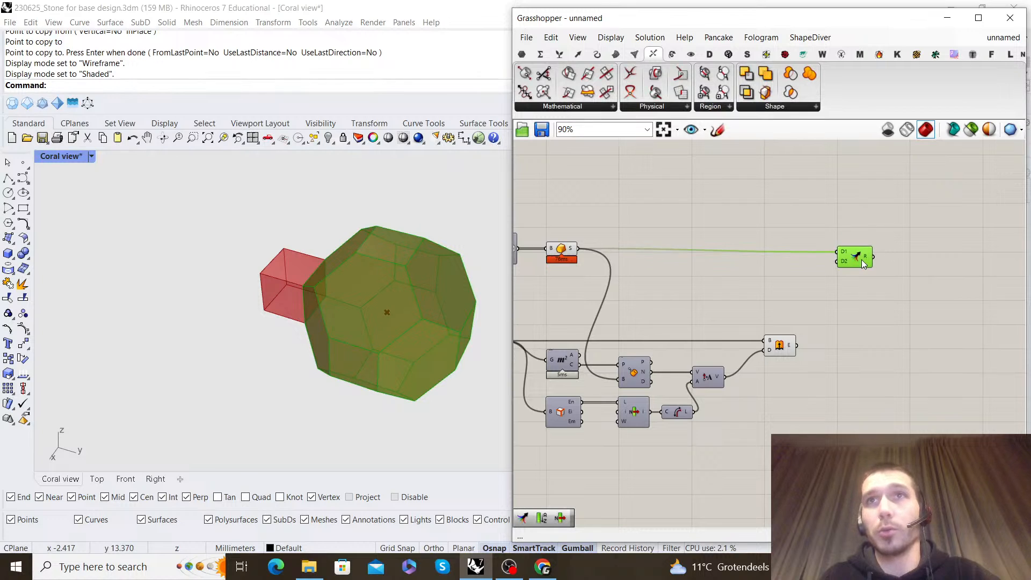
{"action": "left_click", "coordinate": [859, 301]}
{"action": "left_click", "coordinate": [904, 297]}
Turn off the preview of the closed solid, the Extrude component and the other components feeding the Merge
{"action": "scroll", "coordinate": [889, 327], "scroll_direction": "down", "scroll_amount": 2}
{"action": "left_click_drag", "start_coordinate": [812, 384], "coordinate": [639, 224]}
{"action": "left_click", "coordinate": [674, 241]}
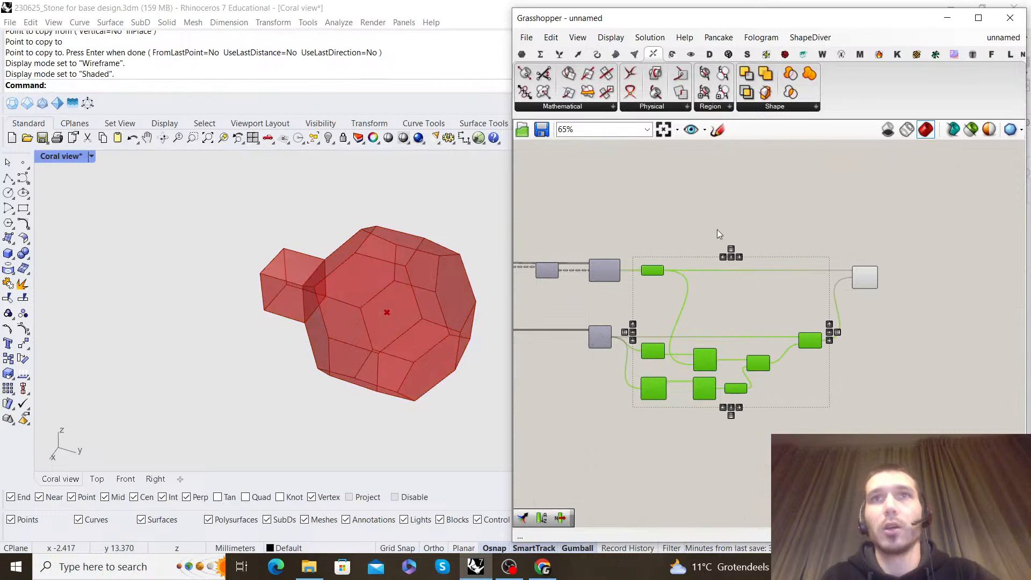
Flatten the result output of the Merge component and check the merged geometry in the viewport
{"action": "scroll", "coordinate": [859, 277], "scroll_direction": "up", "scroll_amount": 5}
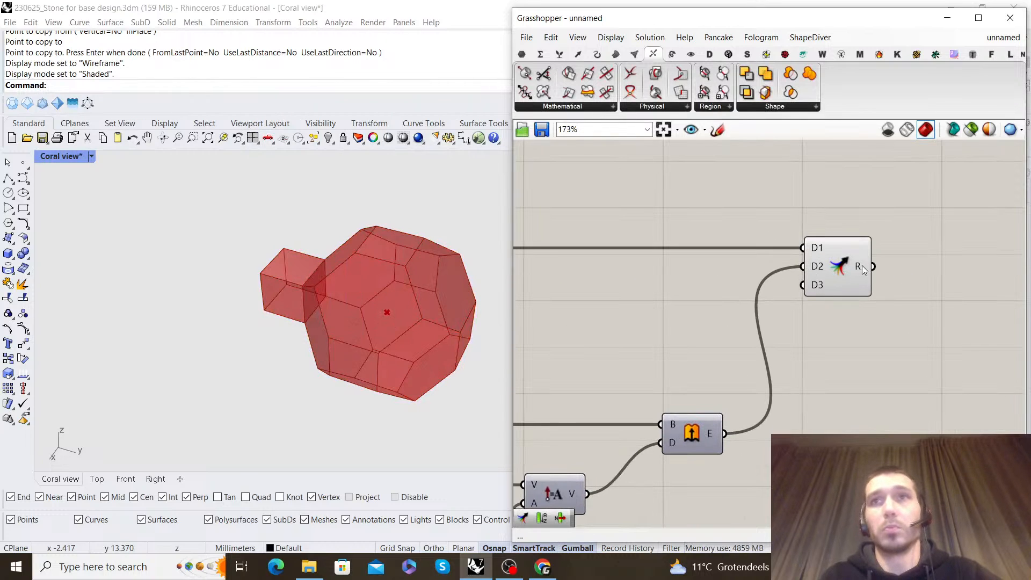
{"action": "right_click", "coordinate": [868, 270]}
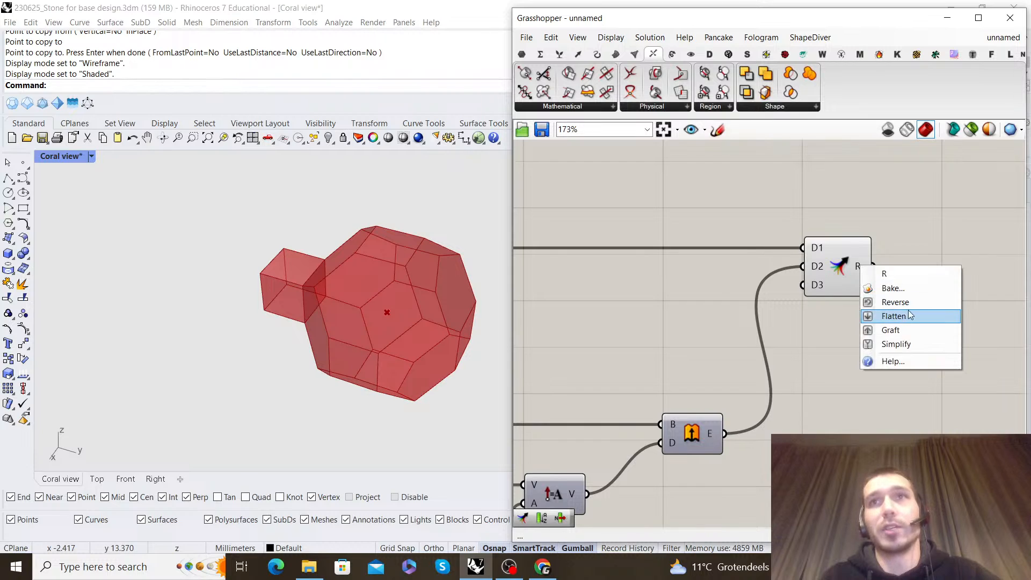
{"action": "left_click", "coordinate": [891, 315]}
{"action": "left_click", "coordinate": [839, 267]}
{"action": "left_click_drag", "start_coordinate": [835, 264], "coordinate": [833, 264]}
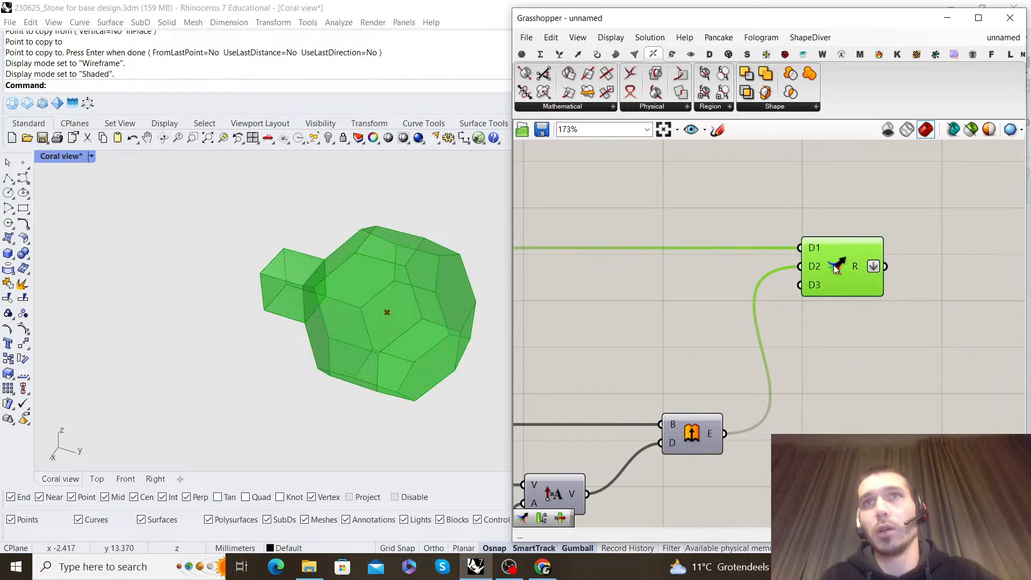
{"action": "left_click", "coordinate": [712, 287]}
{"action": "scroll", "coordinate": [426, 308], "scroll_direction": "down", "scroll_amount": 5}
{"action": "right_click_drag", "start_coordinate": [421, 306], "coordinate": [373, 278]}
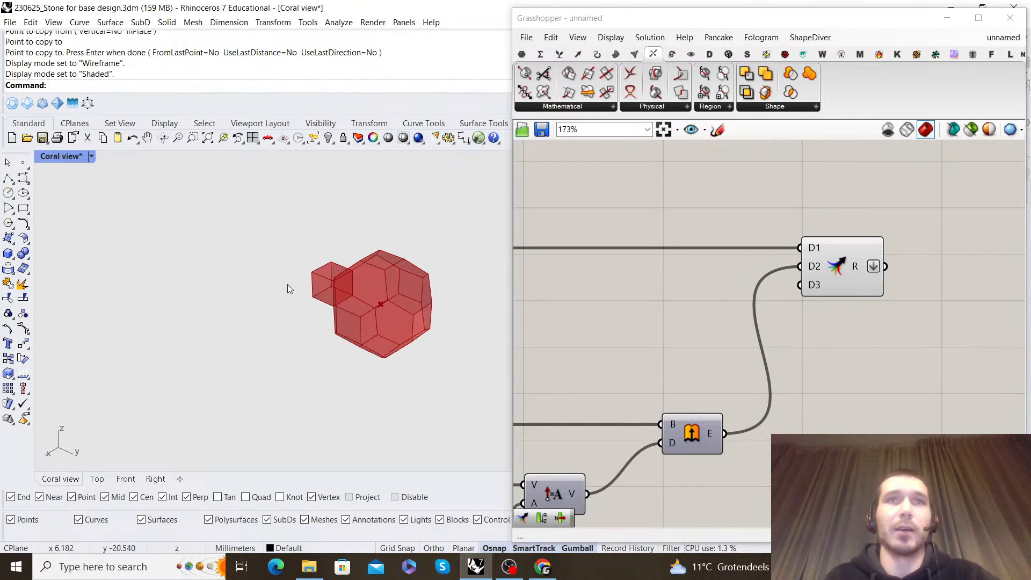
Turn off the preview of the Construct Point component at the start of the definition
{"action": "scroll", "coordinate": [792, 323], "scroll_direction": "down", "scroll_amount": 10}
{"action": "right_click_drag", "start_coordinate": [676, 310], "coordinate": [790, 291]}
{"action": "scroll", "coordinate": [663, 280], "scroll_direction": "up", "scroll_amount": 10}
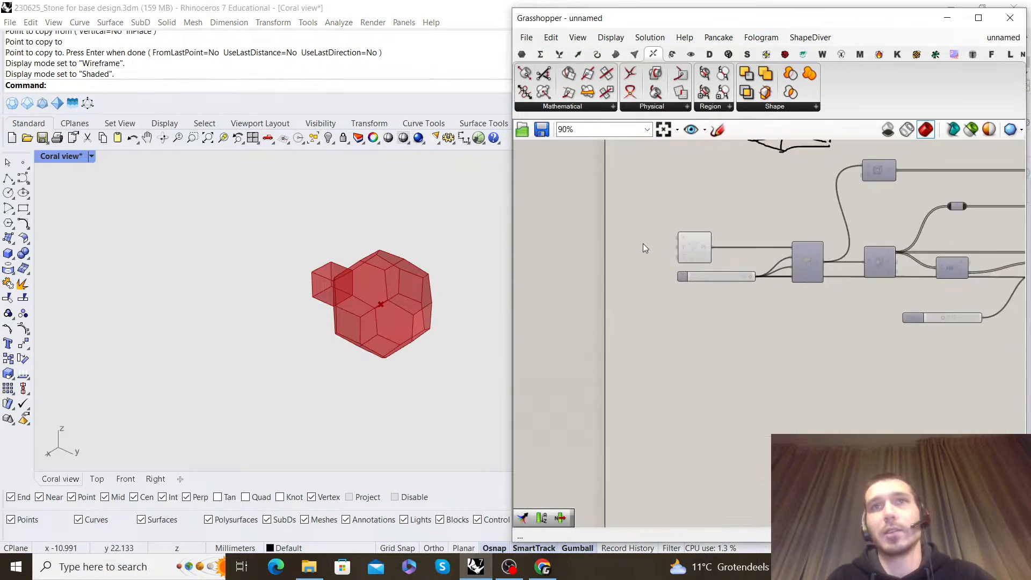
{"action": "left_click", "coordinate": [693, 245]}
{"action": "right_click", "coordinate": [819, 231]}
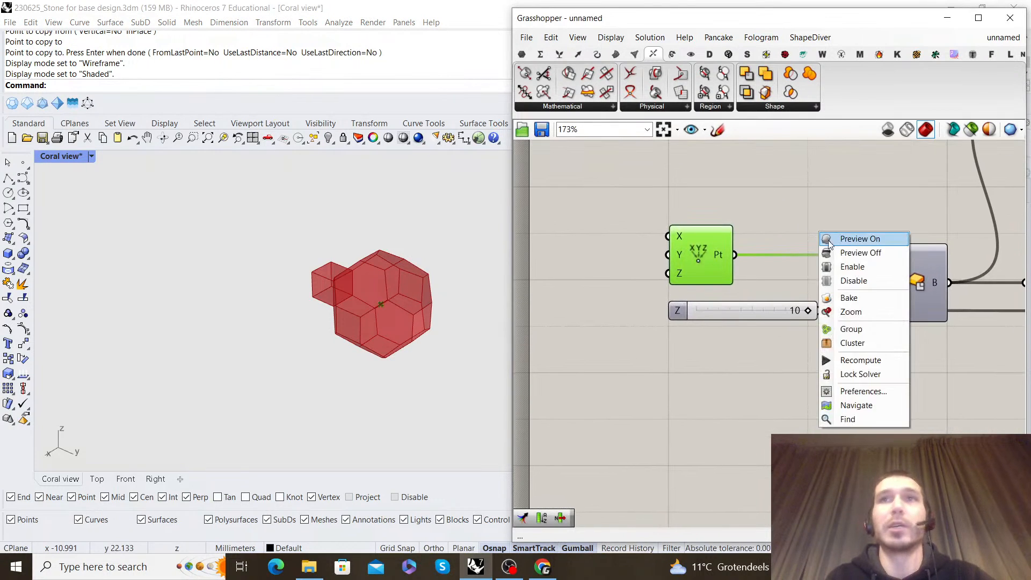
{"action": "left_click", "coordinate": [838, 253]}
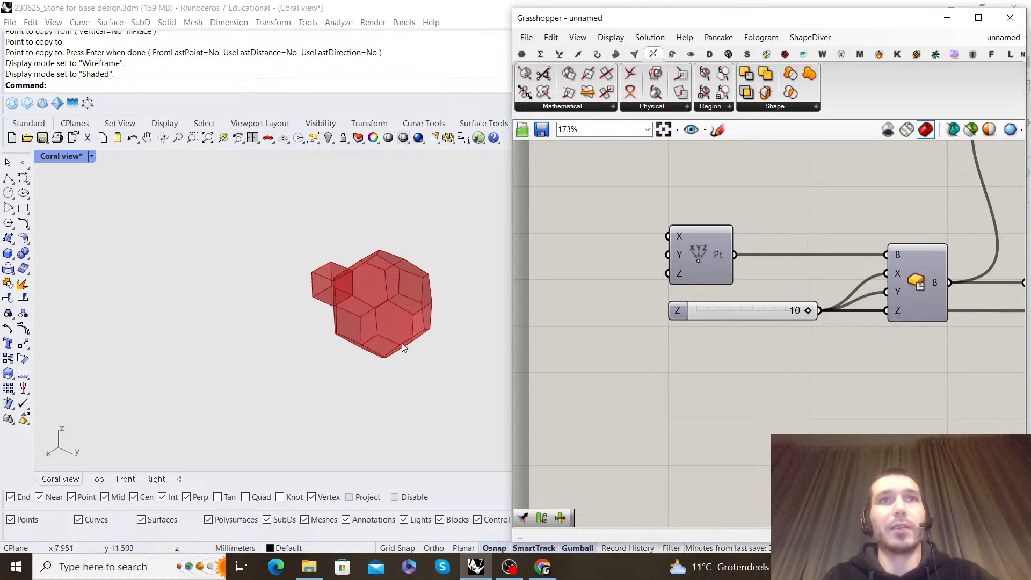
{"action": "scroll", "coordinate": [649, 304], "scroll_direction": "down", "scroll_amount": 11}
{"action": "scroll", "coordinate": [896, 306], "scroll_direction": "up", "scroll_amount": 7}
{"action": "right_click_drag", "start_coordinate": [1014, 298], "coordinate": [829, 286]}
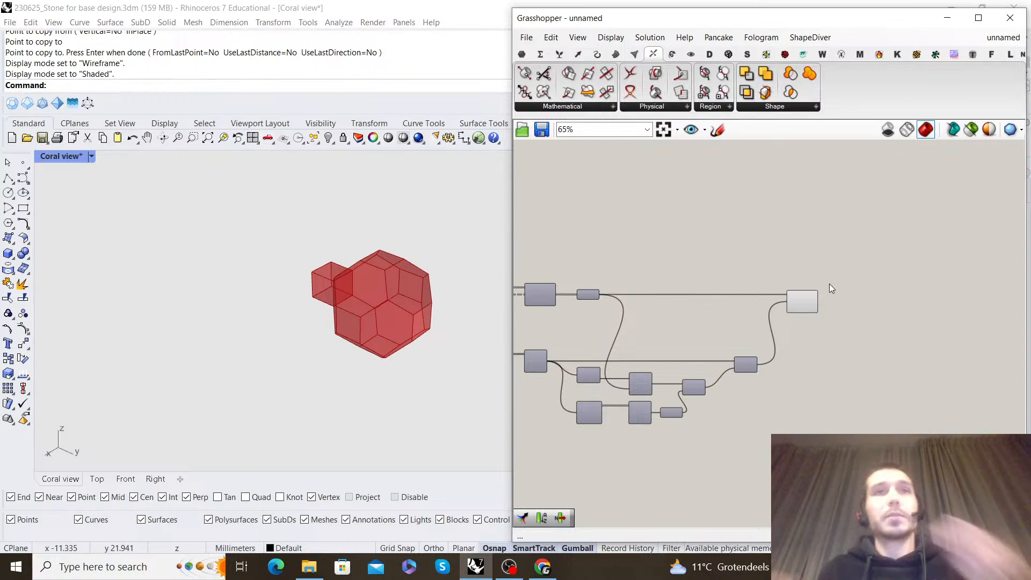
{"action": "scroll", "coordinate": [797, 302], "scroll_direction": "up", "scroll_amount": 6}
{"action": "left_click", "coordinate": [800, 298]}
{"action": "left_click", "coordinate": [794, 236]}
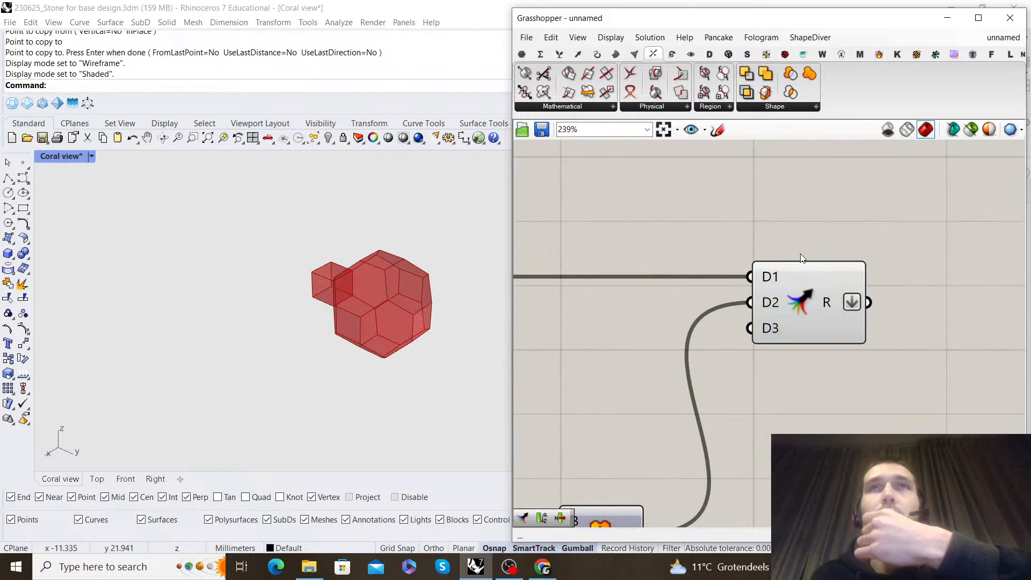
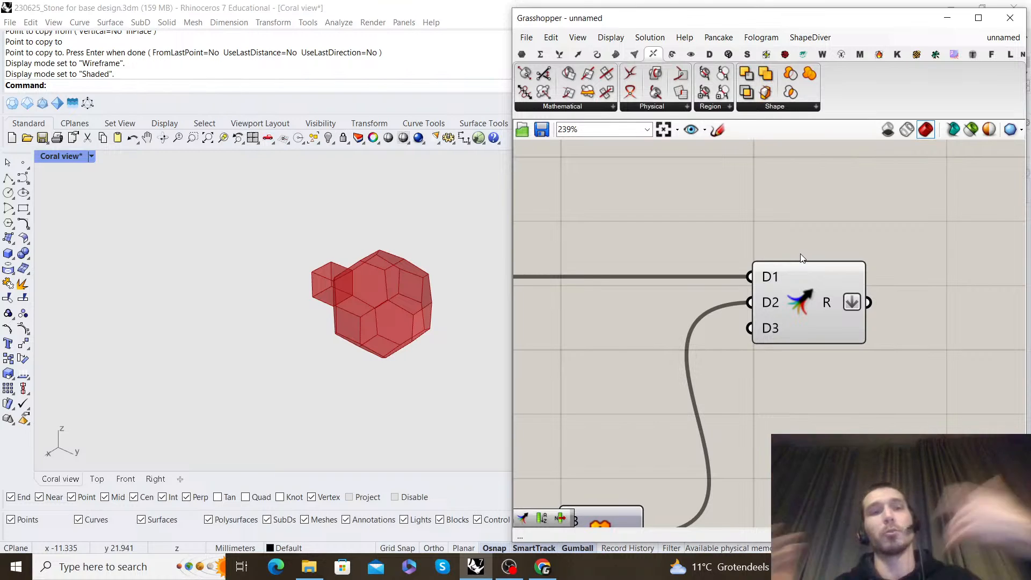
Add a Box Array component to the canvas beside the Merge component
{"action": "scroll", "coordinate": [798, 301], "scroll_direction": "down", "scroll_amount": 4}
{"action": "scroll", "coordinate": [847, 334], "scroll_direction": "up", "scroll_amount": 4}
{"action": "double_click", "coordinate": [778, 310]}
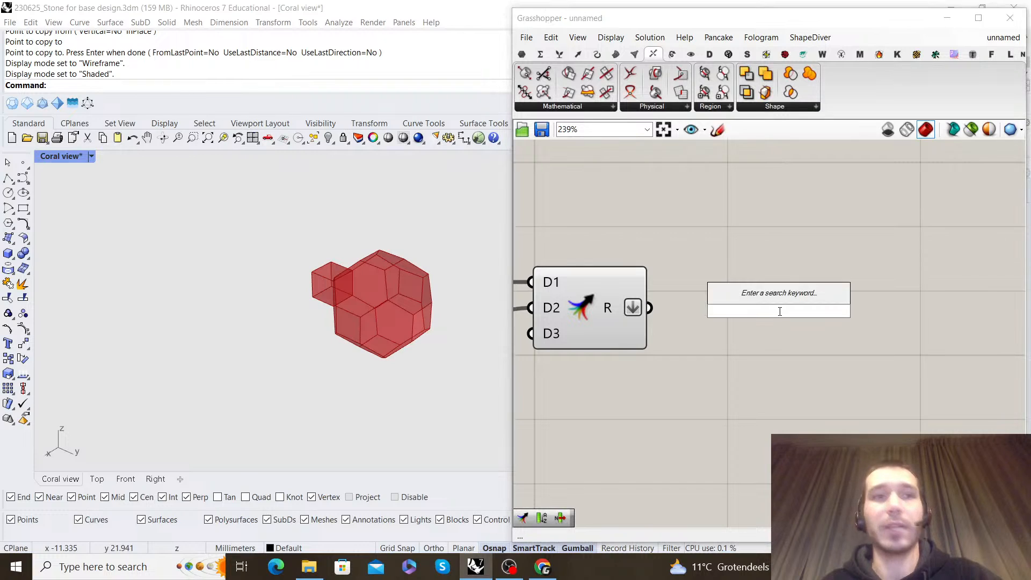
{"action": "type", "text": "box a"}
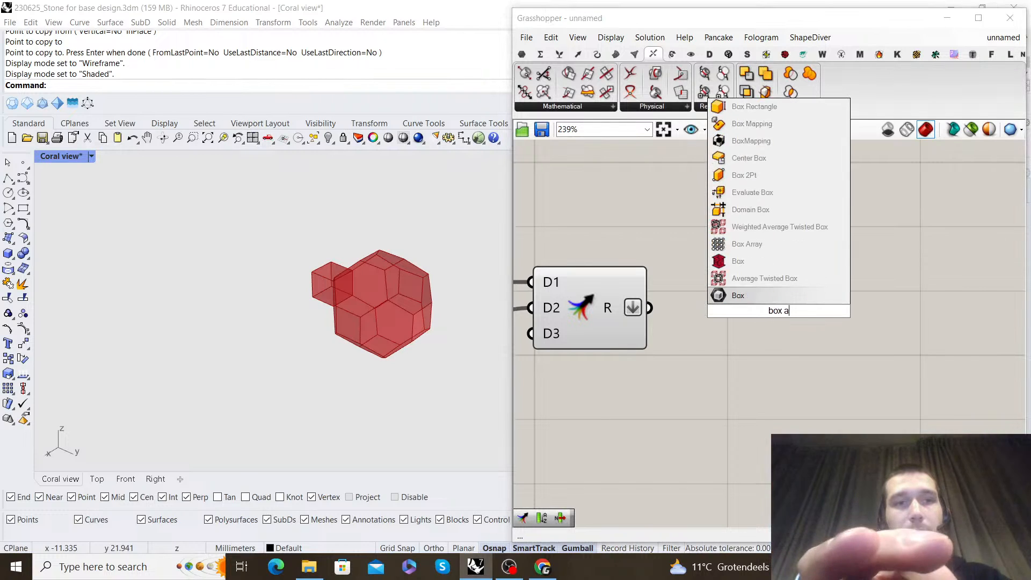
{"action": "type", "text": "rray"}
{"action": "left_click", "coordinate": [765, 257]}
{"action": "left_click_drag", "start_coordinate": [772, 294], "coordinate": [855, 338]}
{"action": "left_click", "coordinate": [754, 333]}
{"action": "scroll", "coordinate": [859, 358], "scroll_direction": "down", "scroll_amount": 1}
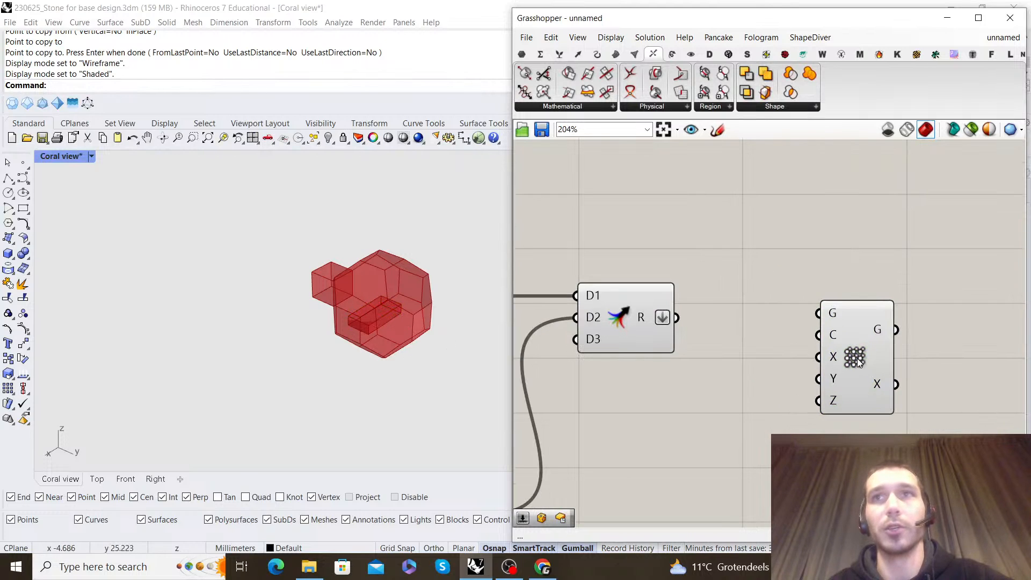
Connect the Merge result to the Box Array's geometry input and place the array component apart from the Merge
{"action": "left_click_drag", "start_coordinate": [677, 318], "coordinate": [942, 325]}
{"action": "mouse_move", "coordinate": [916, 321]}
{"action": "left_click", "coordinate": [910, 260]}
{"action": "right_click_drag", "start_coordinate": [910, 260], "coordinate": [777, 265]}
{"action": "scroll", "coordinate": [777, 266], "scroll_direction": "down", "scroll_amount": 2}
{"action": "left_click_drag", "start_coordinate": [811, 327], "coordinate": [932, 328]}
{"action": "left_click", "coordinate": [867, 298]}
{"action": "right_click_drag", "start_coordinate": [867, 298], "coordinate": [791, 275]}
{"action": "scroll", "coordinate": [355, 329], "scroll_direction": "down", "scroll_amount": 4}
{"action": "right_click_drag", "start_coordinate": [356, 330], "coordinate": [194, 301]}
{"action": "scroll", "coordinate": [241, 308], "scroll_direction": "up", "scroll_amount": 3}
{"action": "scroll", "coordinate": [835, 344], "scroll_direction": "up", "scroll_amount": 3}
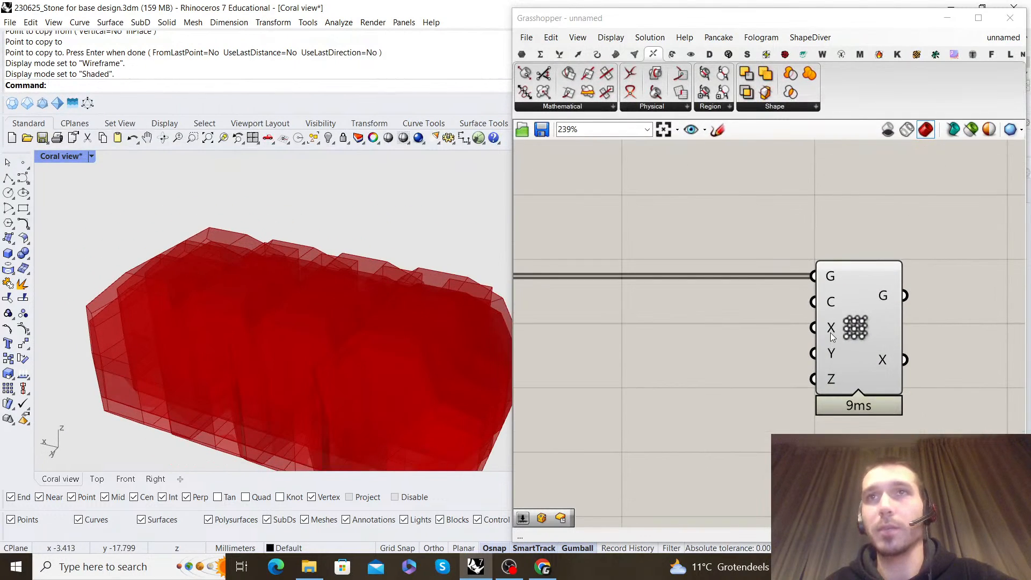
Select the Merge component and examine how the arrayed copies relate to the original cell in the viewport
{"action": "mouse_move", "coordinate": [831, 336]}
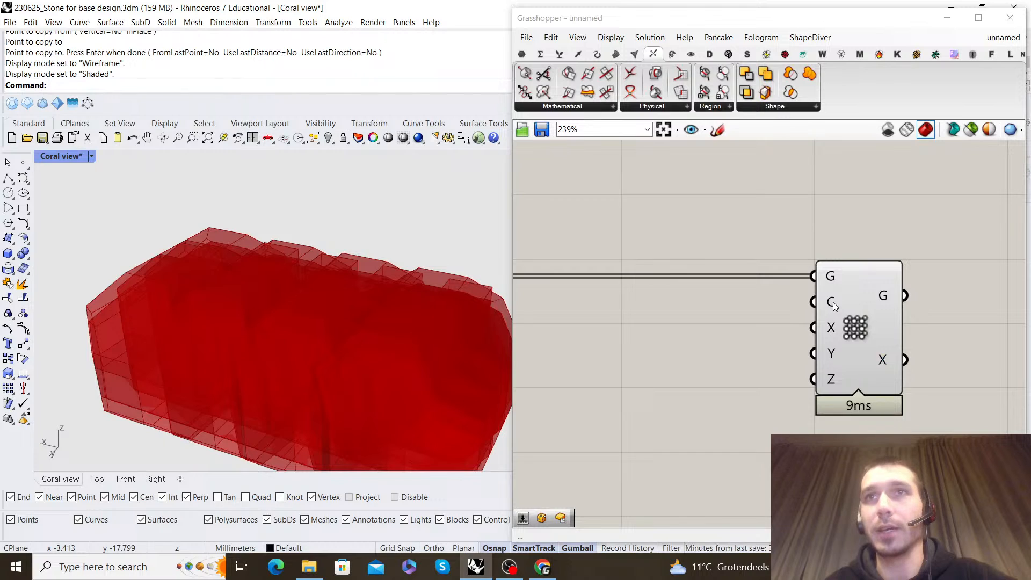
{"action": "scroll", "coordinate": [800, 322], "scroll_direction": "down", "scroll_amount": 4}
{"action": "scroll", "coordinate": [784, 336], "scroll_direction": "up", "scroll_amount": 3}
{"action": "double_click", "coordinate": [808, 322]}
{"action": "left_click", "coordinate": [921, 418]}
{"action": "left_click", "coordinate": [568, 252]}
{"action": "scroll", "coordinate": [319, 263], "scroll_direction": "down", "scroll_amount": 8}
{"action": "right_click_drag", "start_coordinate": [302, 283], "coordinate": [438, 276]}
{"action": "scroll", "coordinate": [409, 240], "scroll_direction": "up", "scroll_amount": 4}
{"action": "scroll", "coordinate": [410, 239], "scroll_direction": "up", "scroll_amount": 5}
{"action": "scroll", "coordinate": [328, 283], "scroll_direction": "up", "scroll_amount": 5}
{"action": "scroll", "coordinate": [438, 280], "scroll_direction": "down", "scroll_amount": 4}
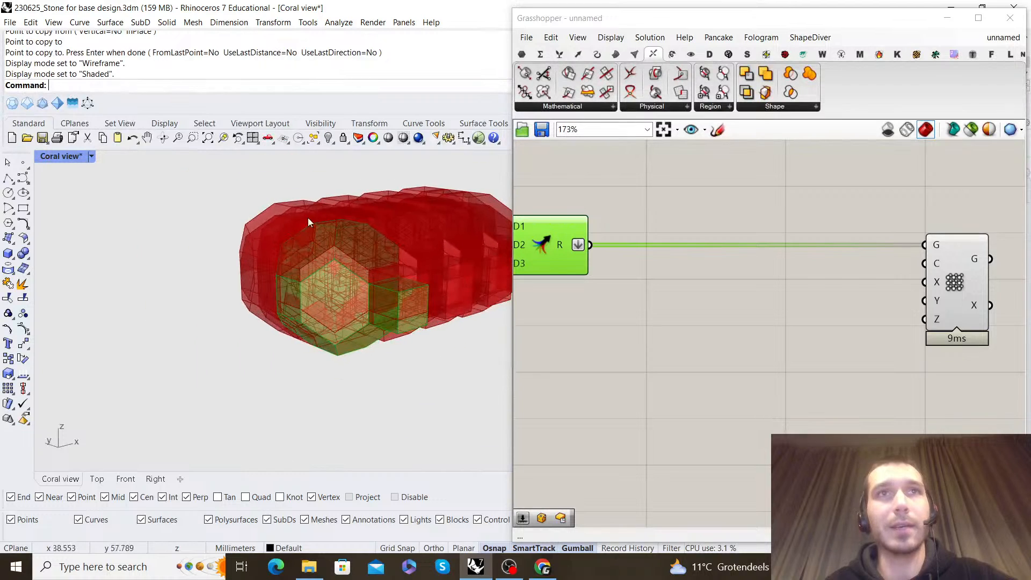
{"action": "right_click_drag", "start_coordinate": [356, 317], "coordinate": [391, 277]}
{"action": "scroll", "coordinate": [352, 243], "scroll_direction": "up", "scroll_amount": 3}
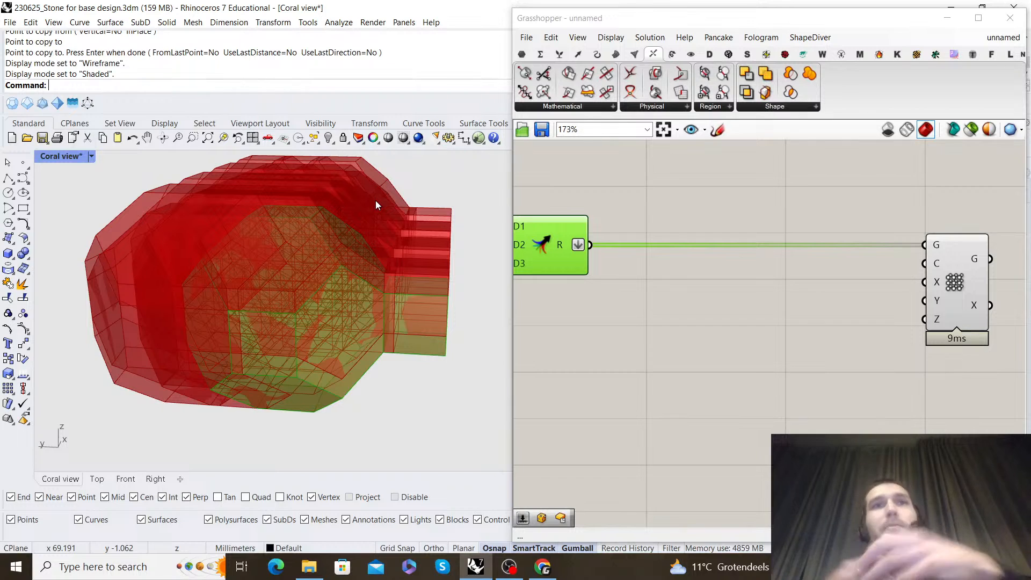
Move the Box Array component farther from the Merge to make room for its count inputs
{"action": "scroll", "coordinate": [658, 245], "scroll_direction": "down", "scroll_amount": 3}
{"action": "right_click_drag", "start_coordinate": [782, 275], "coordinate": [869, 329]}
{"action": "scroll", "coordinate": [873, 319], "scroll_direction": "up", "scroll_amount": 4}
{"action": "scroll", "coordinate": [845, 332], "scroll_direction": "down", "scroll_amount": 4}
{"action": "scroll", "coordinate": [769, 327], "scroll_direction": "up", "scroll_amount": 1}
{"action": "left_click", "coordinate": [771, 329], "text": "shift"}
{"action": "key", "text": "ctrl+z"}
{"action": "left_click_drag", "start_coordinate": [785, 314], "coordinate": [886, 315]}
{"action": "left_click", "coordinate": [873, 264]}
{"action": "scroll", "coordinate": [833, 318], "scroll_direction": "down", "scroll_amount": 1}
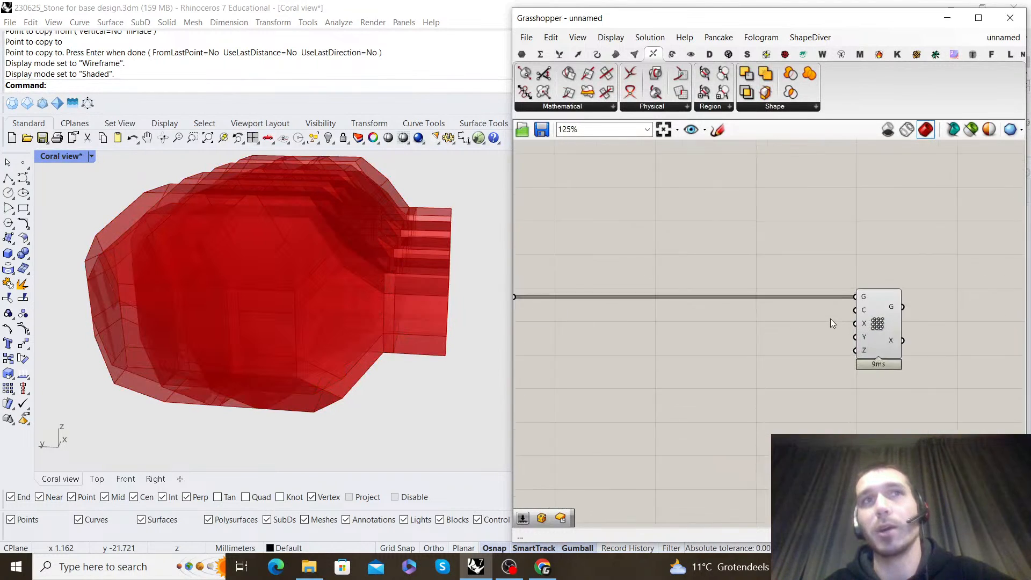
{"action": "scroll", "coordinate": [891, 325], "scroll_direction": "up", "scroll_amount": 3}
{"action": "left_click", "coordinate": [902, 331]}
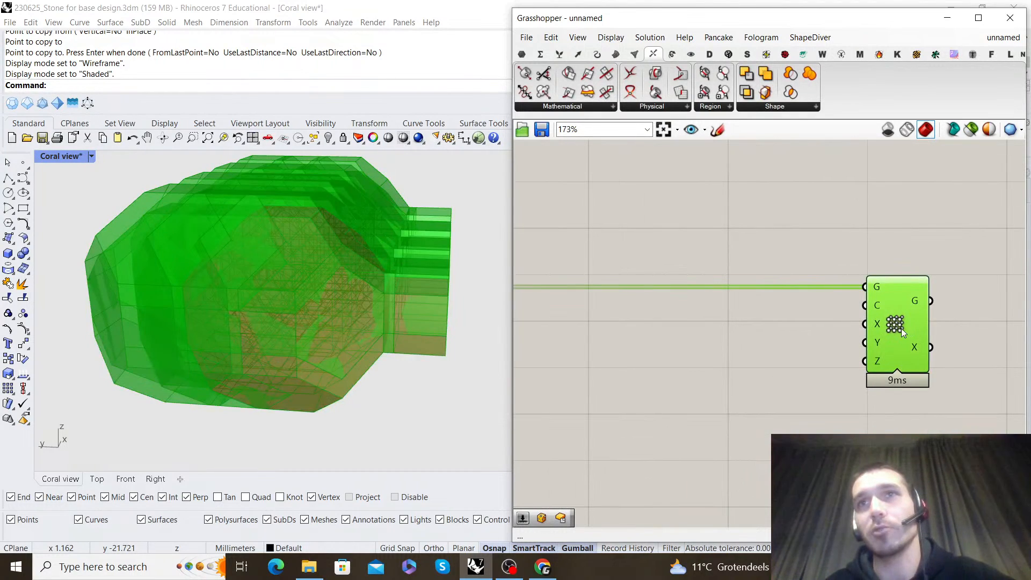
{"action": "left_click", "coordinate": [833, 374]}
{"action": "double_click", "coordinate": [833, 373]}
{"action": "type", "text": "number slider"}
{"action": "key", "text": "Return"}
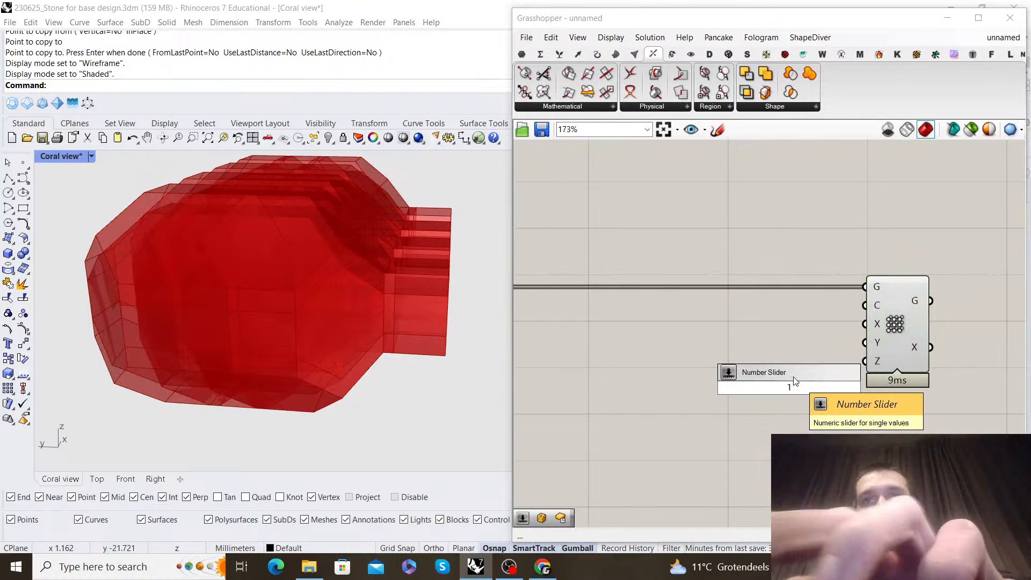
{"action": "left_click", "coordinate": [794, 377]}
{"action": "left_click_drag", "start_coordinate": [801, 382], "coordinate": [766, 392]}
{"action": "key", "text": "Delete"}
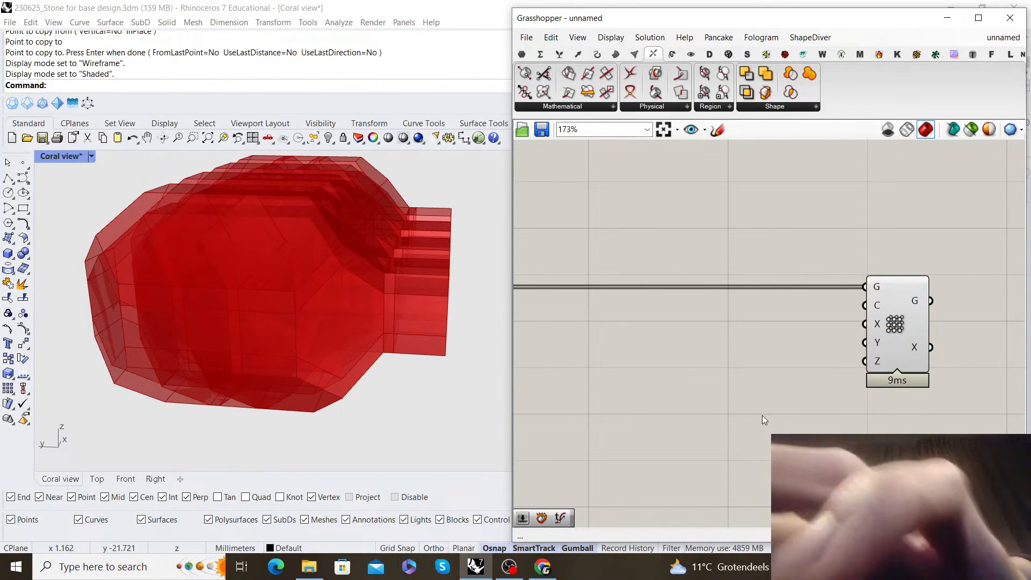
{"action": "type", "text": "2"}
{"action": "key", "text": "Return"}
{"action": "scroll", "coordinate": [775, 407], "scroll_direction": "up", "scroll_amount": 2}
Add a number slider with value 2 and connect it to the Box Array's X, Y and Z counts
{"action": "double_click", "coordinate": [776, 407]}
{"action": "type", "text": "2"}
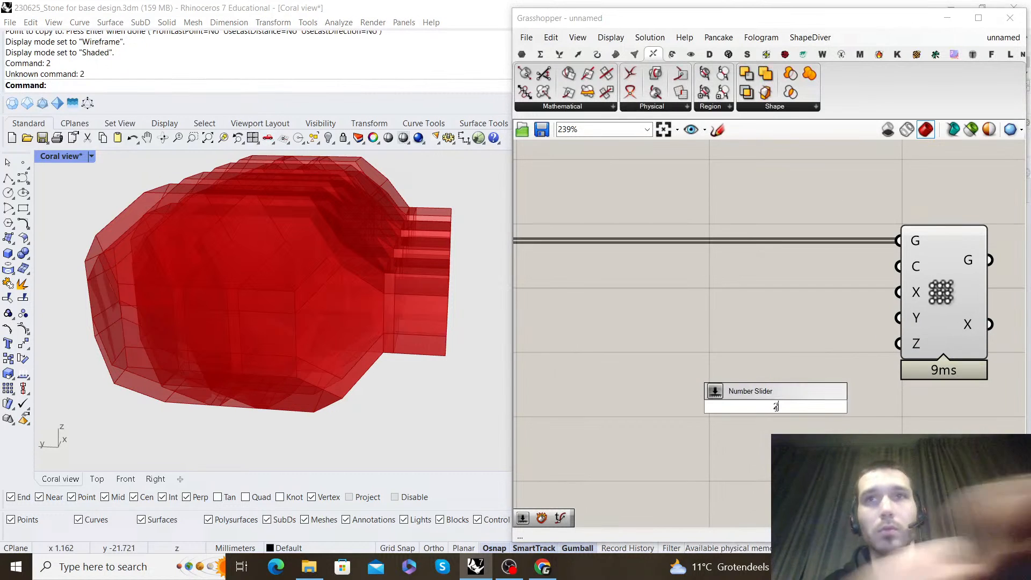
{"action": "key", "text": "Return"}
{"action": "left_click_drag", "start_coordinate": [811, 371], "coordinate": [894, 350]}
{"action": "right_click", "coordinate": [907, 317]}
{"action": "left_click_drag", "start_coordinate": [762, 369], "coordinate": [803, 340]}
{"action": "left_click", "coordinate": [872, 395]}
Set the shared count slider of the Box Array to 1 and check the array in the viewport
{"action": "scroll", "coordinate": [826, 341], "scroll_direction": "down", "scroll_amount": 5}
{"action": "right_click_drag", "start_coordinate": [398, 299], "coordinate": [221, 247]}
{"action": "scroll", "coordinate": [886, 317], "scroll_direction": "up", "scroll_amount": 1}
{"action": "scroll", "coordinate": [311, 285], "scroll_direction": "down", "scroll_amount": 4}
{"action": "scroll", "coordinate": [333, 271], "scroll_direction": "up", "scroll_amount": 6}
{"action": "scroll", "coordinate": [853, 339], "scroll_direction": "up", "scroll_amount": 3}
{"action": "left_click_drag", "start_coordinate": [729, 350], "coordinate": [667, 354]}
{"action": "scroll", "coordinate": [104, 285], "scroll_direction": "down", "scroll_amount": 2}
{"action": "right_click_drag", "start_coordinate": [104, 284], "coordinate": [401, 295]}
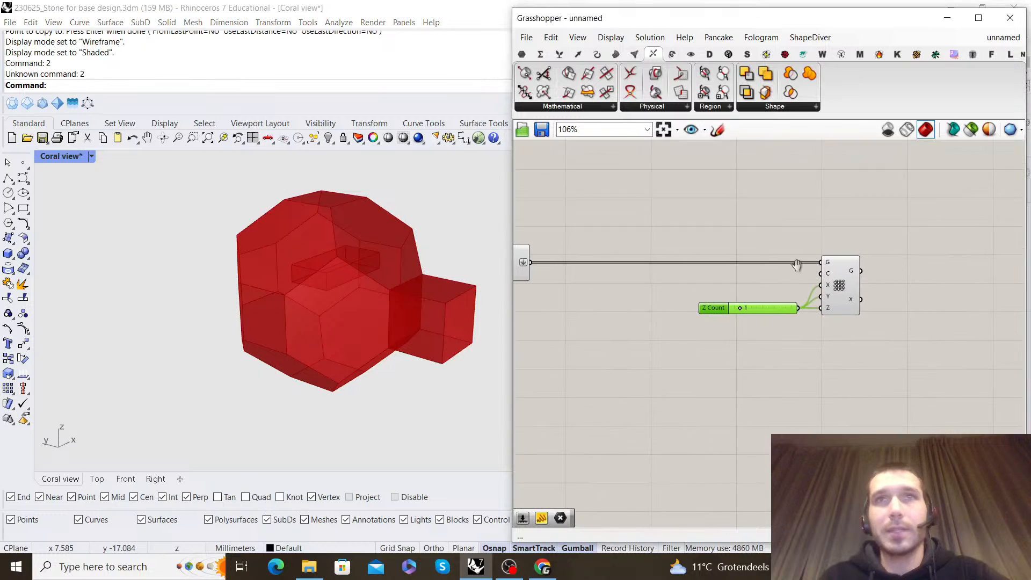
{"action": "scroll", "coordinate": [750, 242], "scroll_direction": "up", "scroll_amount": 1}
{"action": "scroll", "coordinate": [846, 314], "scroll_direction": "down", "scroll_amount": 4}
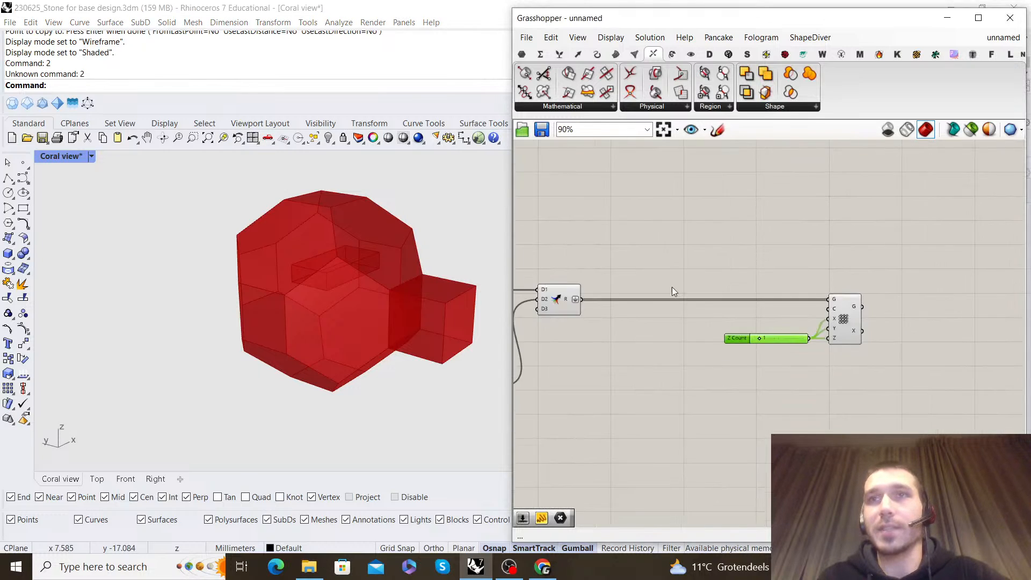
Examine the merged cell and the small array box from several side views
{"action": "right_click_drag", "start_coordinate": [543, 299], "coordinate": [687, 294]}
{"action": "scroll", "coordinate": [685, 286], "scroll_direction": "up", "scroll_amount": 1}
{"action": "left_click", "coordinate": [680, 288]}
{"action": "left_click", "coordinate": [701, 239]}
{"action": "right_click_drag", "start_coordinate": [356, 272], "coordinate": [406, 230]}
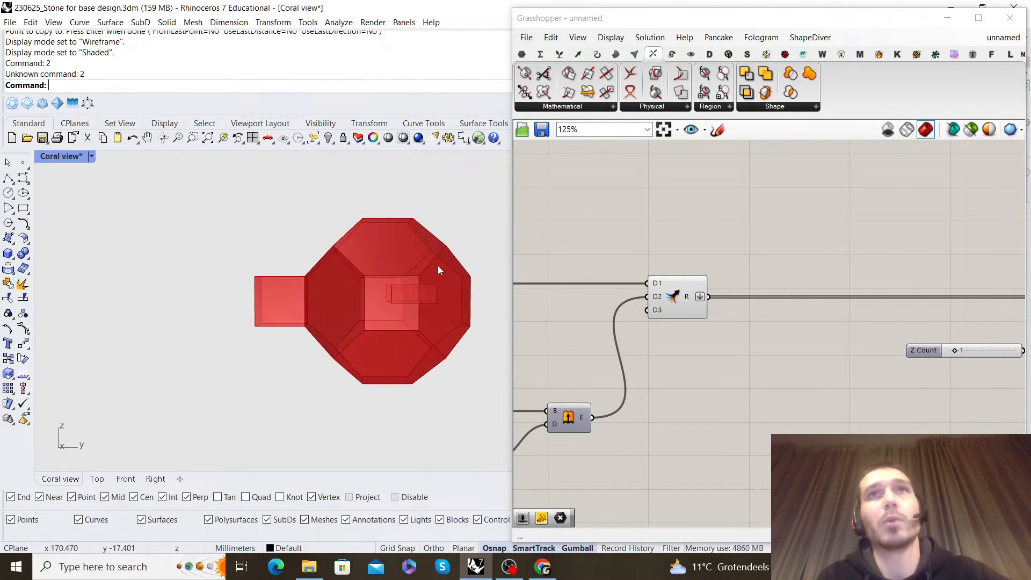
{"action": "right_click_drag", "start_coordinate": [407, 293], "coordinate": [326, 273]}
Minimize Grasshopper, turn on the Base geo layer and bring the reference cell cluster into view
{"action": "left_click", "coordinate": [947, 18]}
{"action": "left_click", "coordinate": [785, 276]}
{"action": "scroll", "coordinate": [389, 275], "scroll_direction": "up", "scroll_amount": 5}
{"action": "scroll", "coordinate": [388, 275], "scroll_direction": "down", "scroll_amount": 5}
{"action": "right_click_drag", "start_coordinate": [389, 275], "coordinate": [377, 290]}
{"action": "right_click_drag", "start_coordinate": [246, 244], "coordinate": [401, 257]}
{"action": "scroll", "coordinate": [308, 231], "scroll_direction": "up", "scroll_amount": 5}
{"action": "scroll", "coordinate": [329, 241], "scroll_direction": "down", "scroll_amount": 3}
{"action": "scroll", "coordinate": [388, 275], "scroll_direction": "up", "scroll_amount": 2}
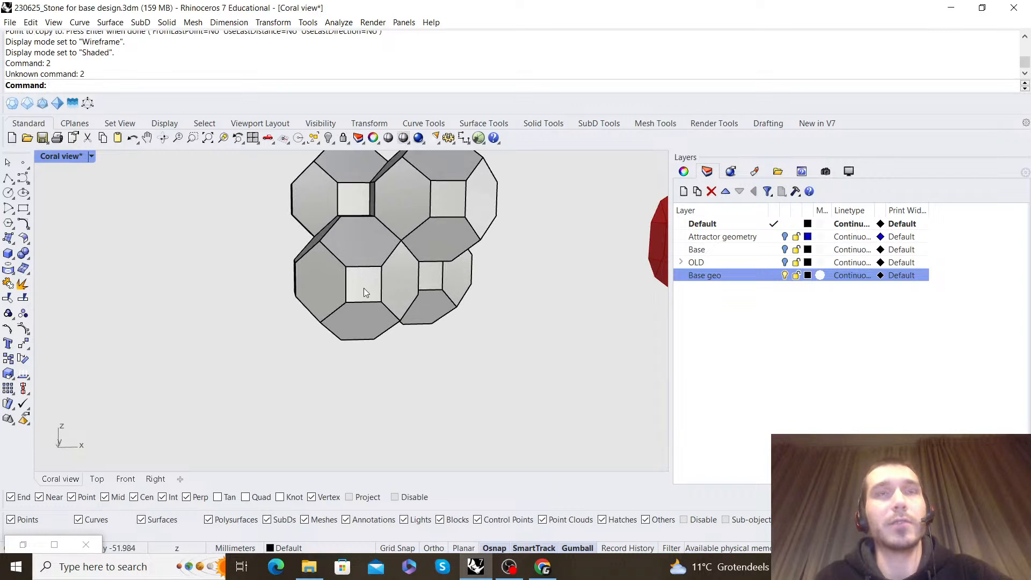
{"action": "scroll", "coordinate": [363, 285], "scroll_direction": "down", "scroll_amount": 3}
Select the polysurfaces of the first reference cell with its attached pieces and group them
{"action": "right_click_drag", "start_coordinate": [363, 286], "coordinate": [589, 301]}
{"action": "scroll", "coordinate": [590, 301], "scroll_direction": "up", "scroll_amount": 3}
{"action": "left_click", "coordinate": [505, 274]}
{"action": "left_click", "coordinate": [434, 267], "text": "shift"}
{"action": "left_click", "coordinate": [588, 276]}
{"action": "right_click_drag", "start_coordinate": [587, 276], "coordinate": [370, 217]}
{"action": "left_click", "coordinate": [196, 194]}
{"action": "key", "text": "ctrl+g"}
Group the lower reference cell together with its protruding box
{"action": "left_click", "coordinate": [458, 299]}
{"action": "right_click_drag", "start_coordinate": [457, 299], "coordinate": [263, 274]}
{"action": "left_click", "coordinate": [253, 247]}
{"action": "left_click", "coordinate": [307, 250], "text": "shift"}
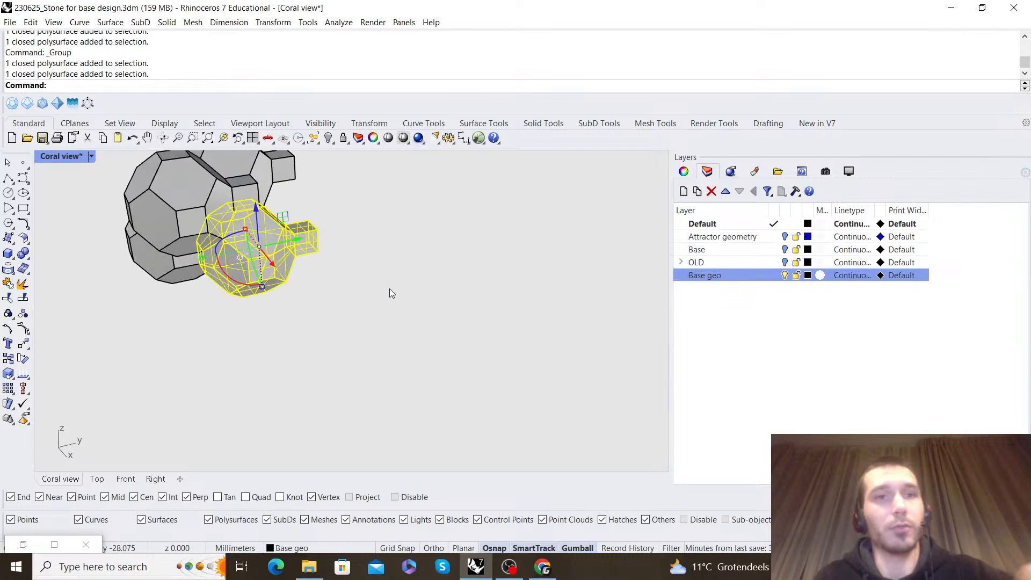
{"action": "key", "text": "ctrl+g"}
Select the parts of another reference cell in the cluster and group them
{"action": "left_click", "coordinate": [339, 297]}
{"action": "right_click_drag", "start_coordinate": [339, 296], "coordinate": [436, 274]}
{"action": "left_click", "coordinate": [391, 245]}
{"action": "left_click", "coordinate": [400, 197]}
{"action": "left_click", "coordinate": [455, 185], "text": "shift"}
{"action": "key", "text": "ctrl+g"}
Switch the viewport to Wireframe display and examine how the reference cells fit together
{"action": "left_click", "coordinate": [469, 323]}
{"action": "right_click_drag", "start_coordinate": [469, 323], "coordinate": [443, 202]}
{"action": "left_click", "coordinate": [92, 156]}
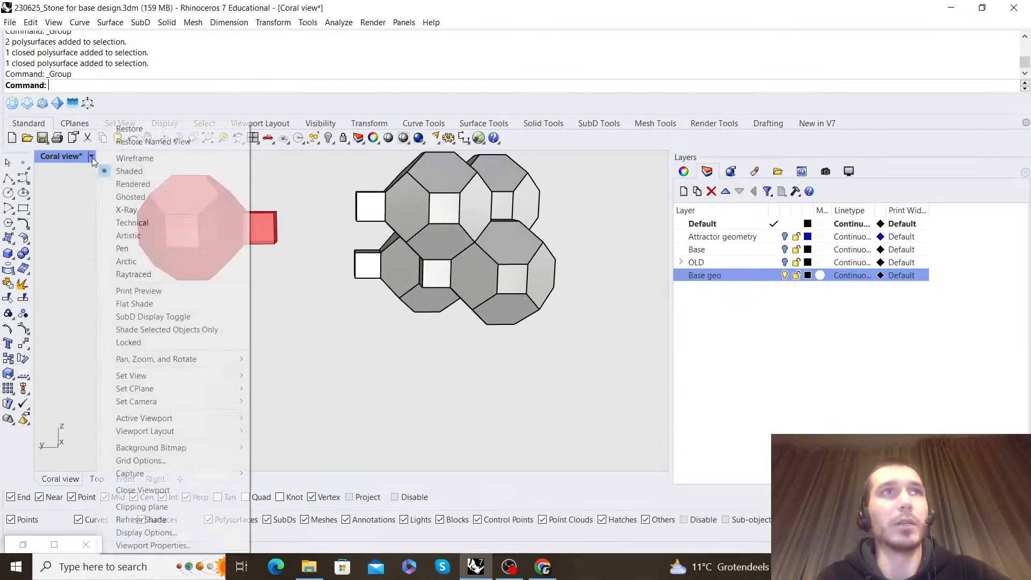
{"action": "left_click", "coordinate": [141, 159]}
{"action": "right_click_drag", "start_coordinate": [571, 288], "coordinate": [490, 257]}
{"action": "scroll", "coordinate": [488, 268], "scroll_direction": "down", "scroll_amount": 5}
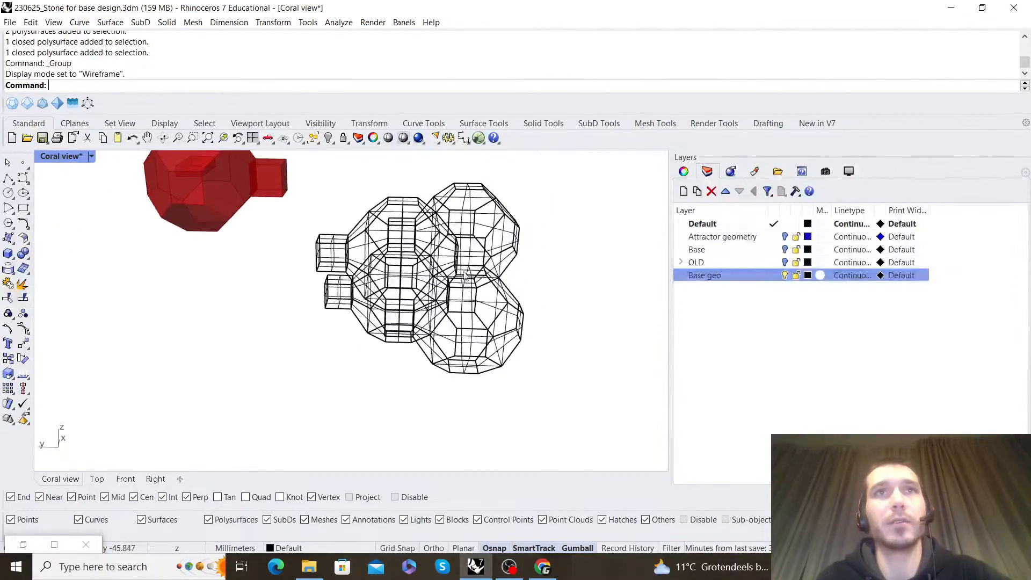
{"action": "right_click_drag", "start_coordinate": [478, 320], "coordinate": [429, 313]}
{"action": "right_click_drag", "start_coordinate": [449, 244], "coordinate": [314, 279]}
{"action": "right_click_drag", "start_coordinate": [242, 225], "coordinate": [105, 173]}
Switch the viewport back to Shaded display and compare the previewed cell with the reference cluster
{"action": "left_click", "coordinate": [92, 156]}
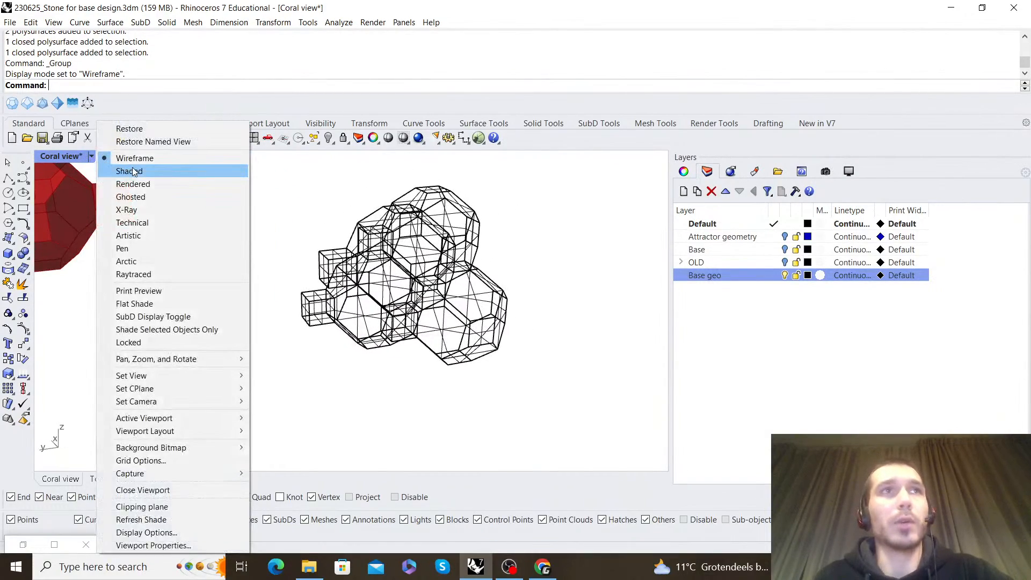
{"action": "left_click", "coordinate": [132, 166]}
{"action": "mouse_move", "coordinate": [430, 287]}
{"action": "right_mouse_down"}
{"action": "mouse_move", "coordinate": [469, 292]}
{"action": "mouse_move", "coordinate": [384, 276]}
{"action": "mouse_move", "coordinate": [419, 244]}
{"action": "mouse_move", "coordinate": [385, 269]}
{"action": "mouse_move", "coordinate": [417, 247]}
{"action": "mouse_move", "coordinate": [290, 258]}
{"action": "mouse_move", "coordinate": [333, 269]}
{"action": "mouse_move", "coordinate": [288, 253]}
{"action": "mouse_move", "coordinate": [315, 241]}
{"action": "mouse_move", "coordinate": [316, 263]}
{"action": "right_mouse_up"}
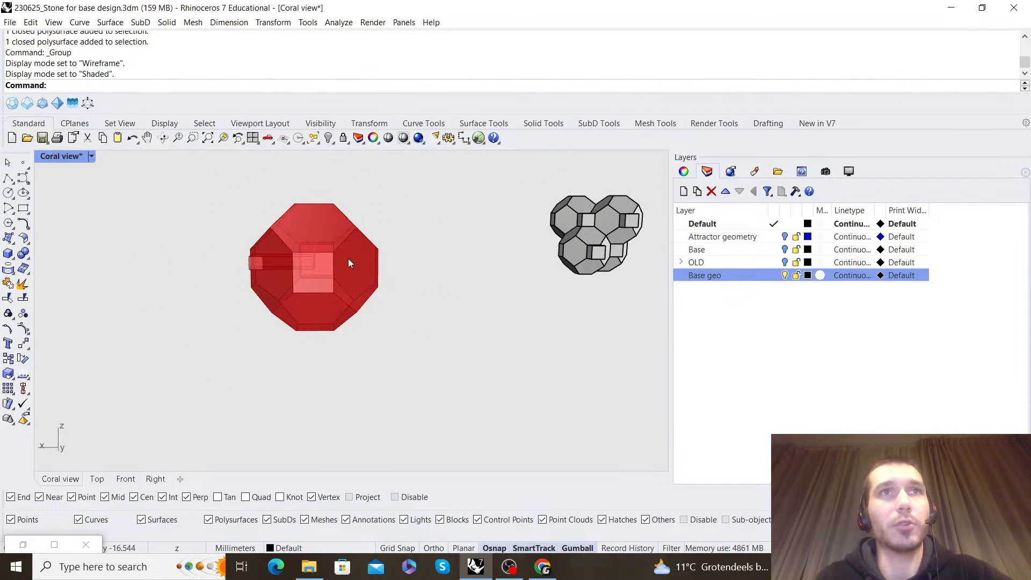
{"action": "right_click_drag", "start_coordinate": [380, 265], "coordinate": [504, 306]}
Restore the Grasshopper window, switch to the Coral Mesh development script definition and examine its array section
{"action": "left_click", "coordinate": [23, 544]}
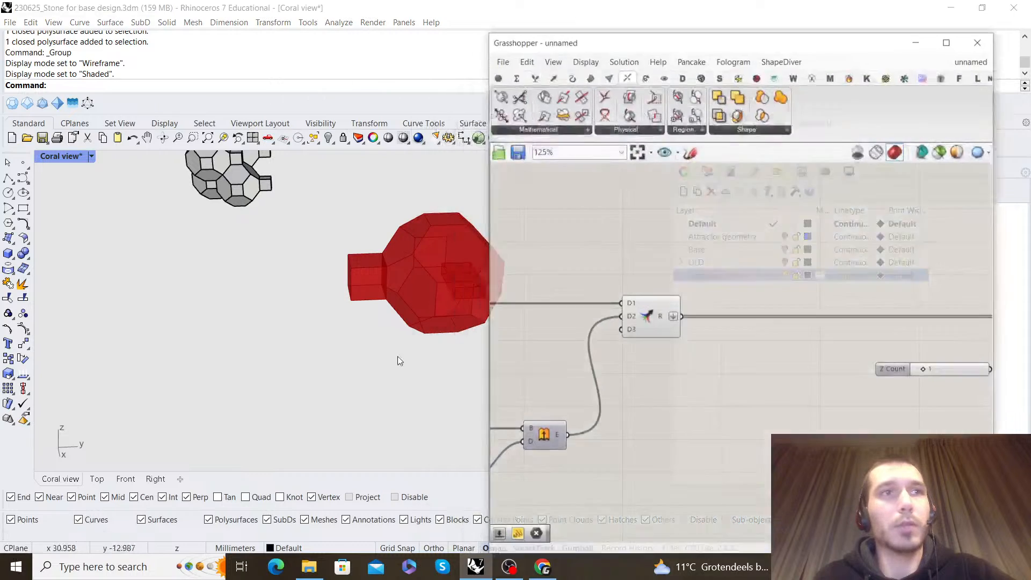
{"action": "left_click", "coordinate": [1002, 37]}
{"action": "left_click", "coordinate": [966, 174]}
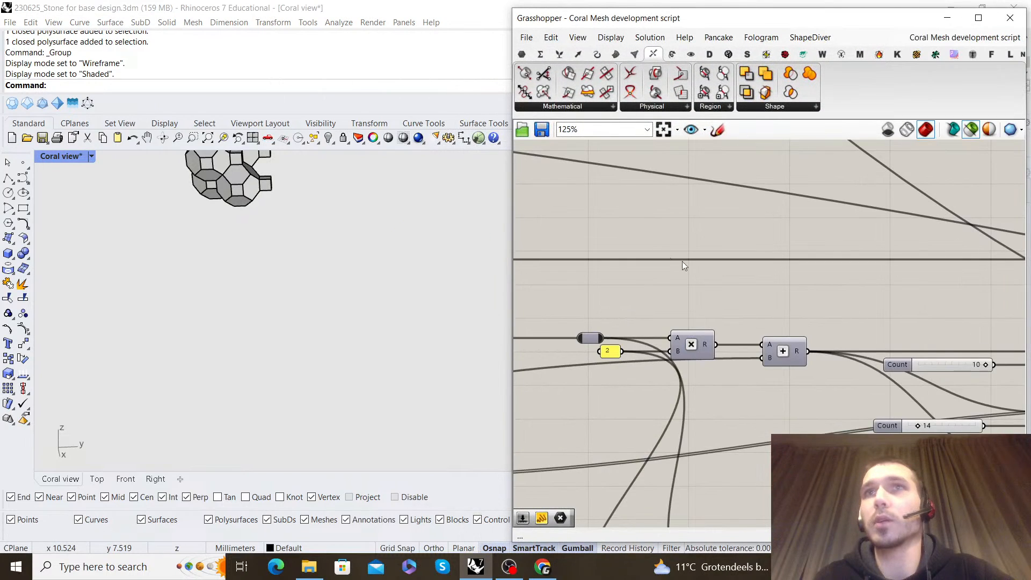
{"action": "scroll", "coordinate": [813, 297], "scroll_direction": "down", "scroll_amount": 5}
{"action": "right_click_drag", "start_coordinate": [812, 297], "coordinate": [885, 269]}
{"action": "scroll", "coordinate": [730, 285], "scroll_direction": "up", "scroll_amount": 7}
{"action": "scroll", "coordinate": [730, 285], "scroll_direction": "down", "scroll_amount": 5}
{"action": "right_click_drag", "start_coordinate": [997, 308], "coordinate": [820, 305]}
{"action": "scroll", "coordinate": [819, 304], "scroll_direction": "up", "scroll_amount": 4}
{"action": "scroll", "coordinate": [764, 310], "scroll_direction": "up", "scroll_amount": 5}
{"action": "scroll", "coordinate": [756, 299], "scroll_direction": "down", "scroll_amount": 5}
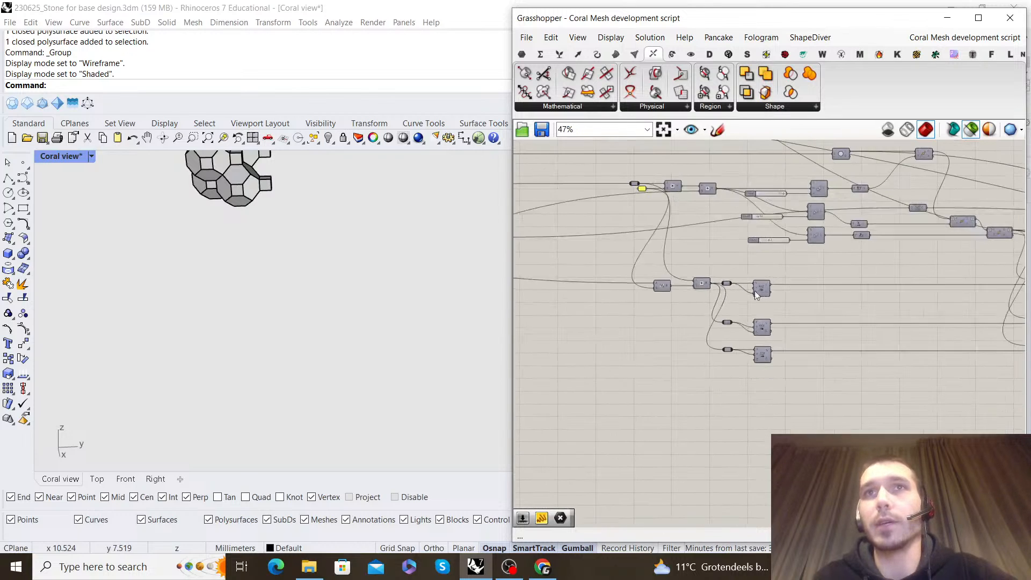
Trace the script back to the Brep Edges, List Item and Length components and select Brep Edges
{"action": "scroll", "coordinate": [717, 269], "scroll_direction": "down", "scroll_amount": 2}
{"action": "right_click_drag", "start_coordinate": [524, 250], "coordinate": [723, 255]}
{"action": "right_click_drag", "start_coordinate": [518, 269], "coordinate": [668, 263]}
{"action": "scroll", "coordinate": [663, 263], "scroll_direction": "up", "scroll_amount": 8}
{"action": "right_click_drag", "start_coordinate": [858, 245], "coordinate": [804, 246]}
{"action": "left_click", "coordinate": [773, 275]}
{"action": "right_click", "coordinate": [787, 239]}
{"action": "left_click", "coordinate": [798, 256]}
{"action": "left_click", "coordinate": [810, 251]}
{"action": "scroll", "coordinate": [849, 245], "scroll_direction": "down", "scroll_amount": 3}
{"action": "scroll", "coordinate": [740, 266], "scroll_direction": "up", "scroll_amount": 3}
{"action": "scroll", "coordinate": [741, 265], "scroll_direction": "down", "scroll_amount": 4}
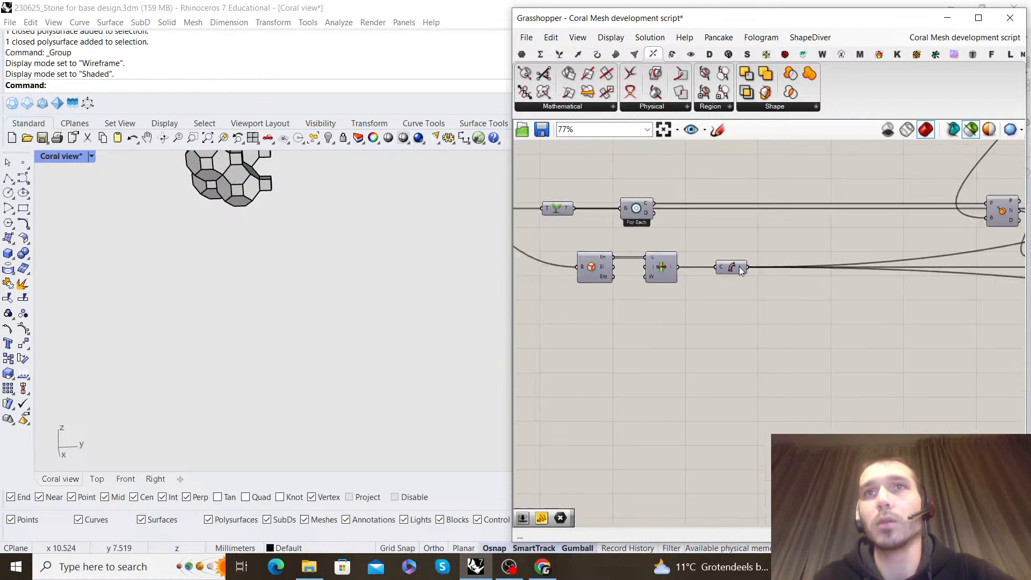
{"action": "left_click", "coordinate": [644, 265]}
Minimize Grasshopper, keep Default as the current layer and turn off the Base geo layer
{"action": "scroll", "coordinate": [356, 249], "scroll_direction": "down", "scroll_amount": 5}
{"action": "right_click_drag", "start_coordinate": [329, 236], "coordinate": [382, 240]}
{"action": "scroll", "coordinate": [198, 269], "scroll_direction": "up", "scroll_amount": 7}
{"action": "right_click_drag", "start_coordinate": [198, 269], "coordinate": [286, 251]}
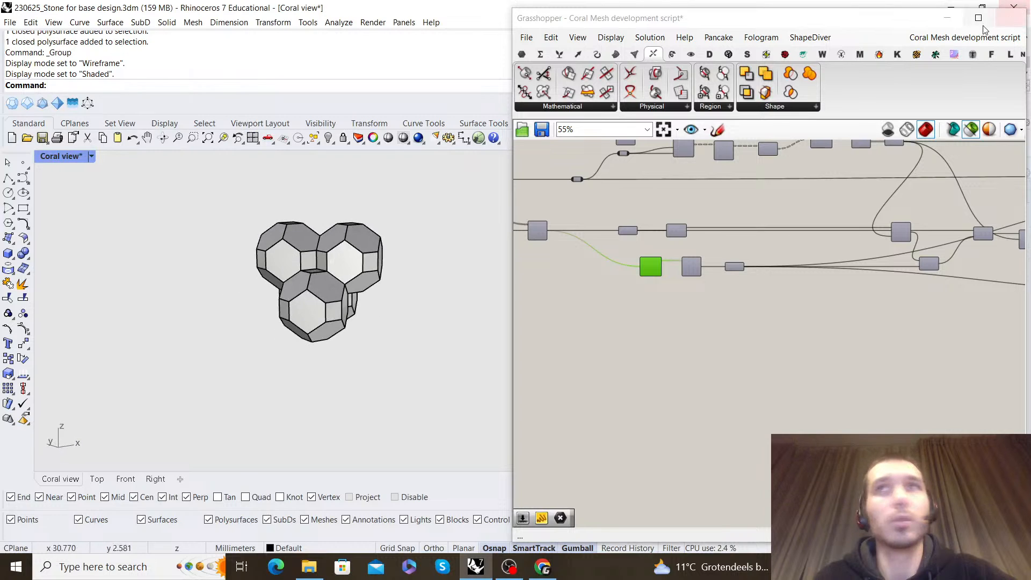
{"action": "left_click", "coordinate": [947, 17]}
{"action": "left_click", "coordinate": [779, 275]}
{"action": "left_click", "coordinate": [773, 224]}
{"action": "left_click", "coordinate": [784, 275]}
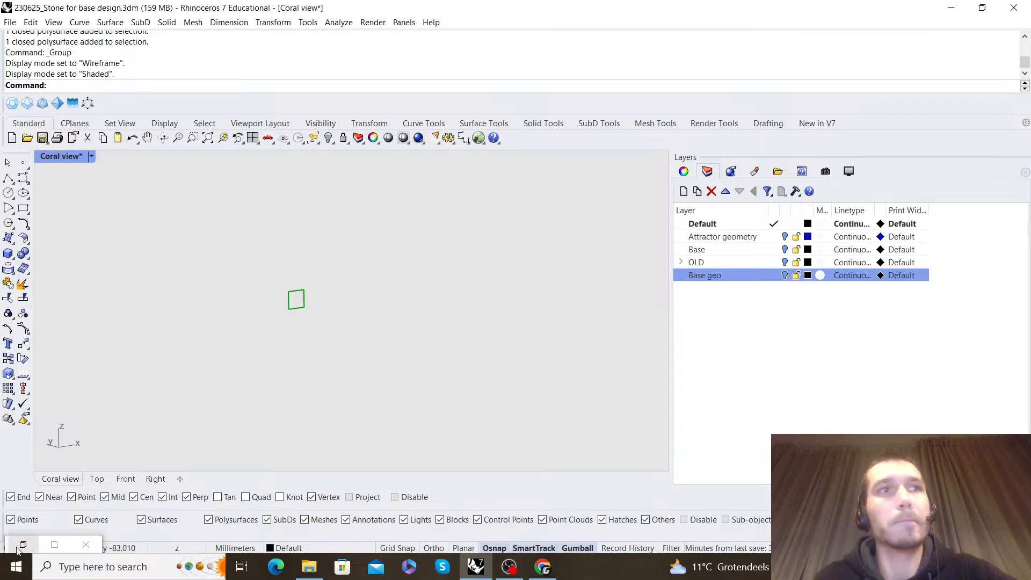
Restore Grasshopper and trace how the Coral Mesh development script feeds Series values through Unit X, Y and Z vectors into the Move components
{"action": "left_click", "coordinate": [21, 545]}
{"action": "scroll", "coordinate": [755, 308], "scroll_direction": "down", "scroll_amount": 3}
{"action": "scroll", "coordinate": [839, 318], "scroll_direction": "up", "scroll_amount": 4}
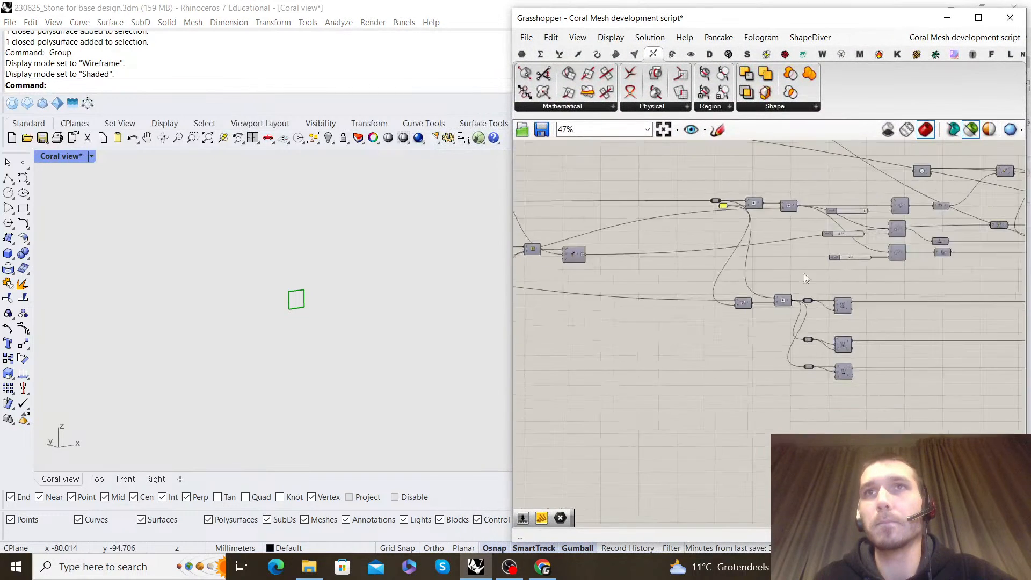
{"action": "right_click_drag", "start_coordinate": [896, 216], "coordinate": [814, 262]}
{"action": "scroll", "coordinate": [814, 262], "scroll_direction": "up", "scroll_amount": 4}
{"action": "scroll", "coordinate": [814, 264], "scroll_direction": "down", "scroll_amount": 4}
{"action": "right_click_drag", "start_coordinate": [921, 234], "coordinate": [755, 226]}
{"action": "scroll", "coordinate": [755, 226], "scroll_direction": "up", "scroll_amount": 3}
{"action": "scroll", "coordinate": [755, 226], "scroll_direction": "up", "scroll_amount": 1}
{"action": "scroll", "coordinate": [755, 230], "scroll_direction": "down", "scroll_amount": 3}
{"action": "right_click_drag", "start_coordinate": [940, 310], "coordinate": [800, 268]}
{"action": "scroll", "coordinate": [869, 289], "scroll_direction": "up", "scroll_amount": 3}
{"action": "scroll", "coordinate": [869, 288], "scroll_direction": "down", "scroll_amount": 3}
{"action": "right_click_drag", "start_coordinate": [918, 282], "coordinate": [748, 277]}
{"action": "scroll", "coordinate": [902, 308], "scroll_direction": "up", "scroll_amount": 1}
{"action": "scroll", "coordinate": [902, 308], "scroll_direction": "down", "scroll_amount": 3}
{"action": "scroll", "coordinate": [784, 237], "scroll_direction": "up", "scroll_amount": 5}
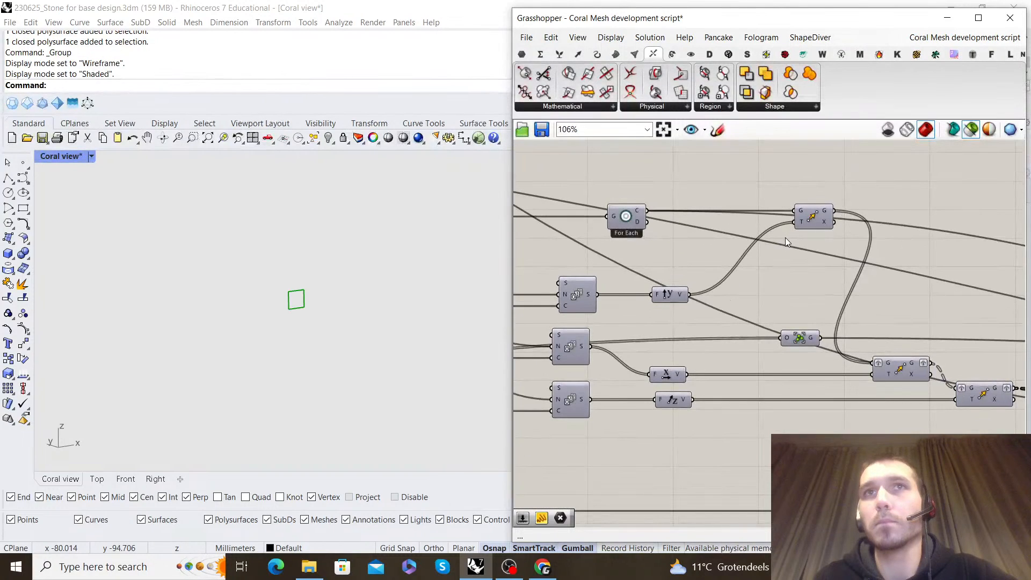
{"action": "left_click", "coordinate": [812, 217]}
{"action": "left_click", "coordinate": [806, 261]}
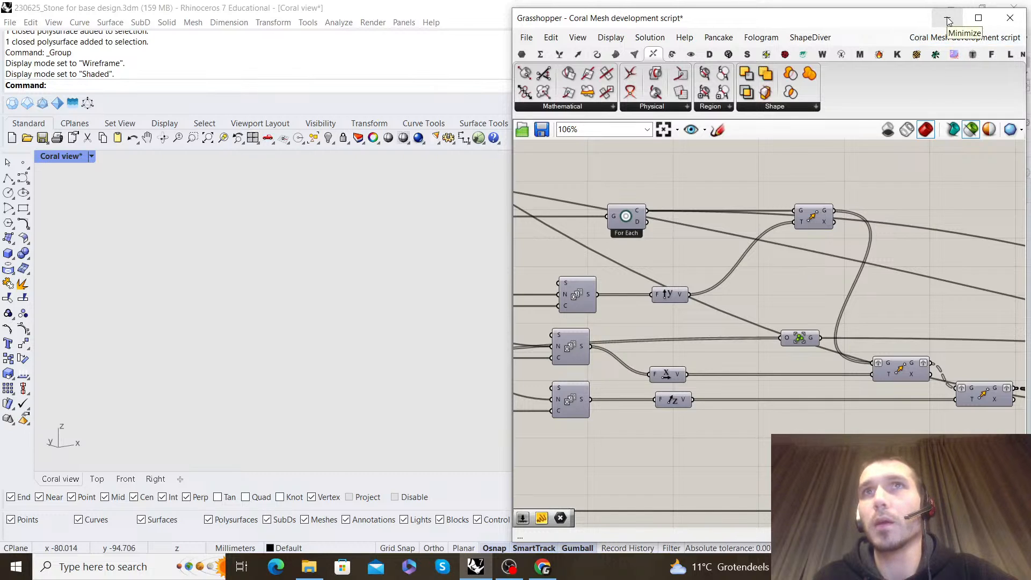
Switch back to the unnamed definition and delete the Box Array component together with its Z Count slider
{"action": "left_click", "coordinate": [1002, 37]}
{"action": "left_click", "coordinate": [961, 172]}
{"action": "scroll", "coordinate": [829, 336], "scroll_direction": "up", "scroll_amount": 6}
{"action": "left_click_drag", "start_coordinate": [851, 380], "coordinate": [742, 316]}
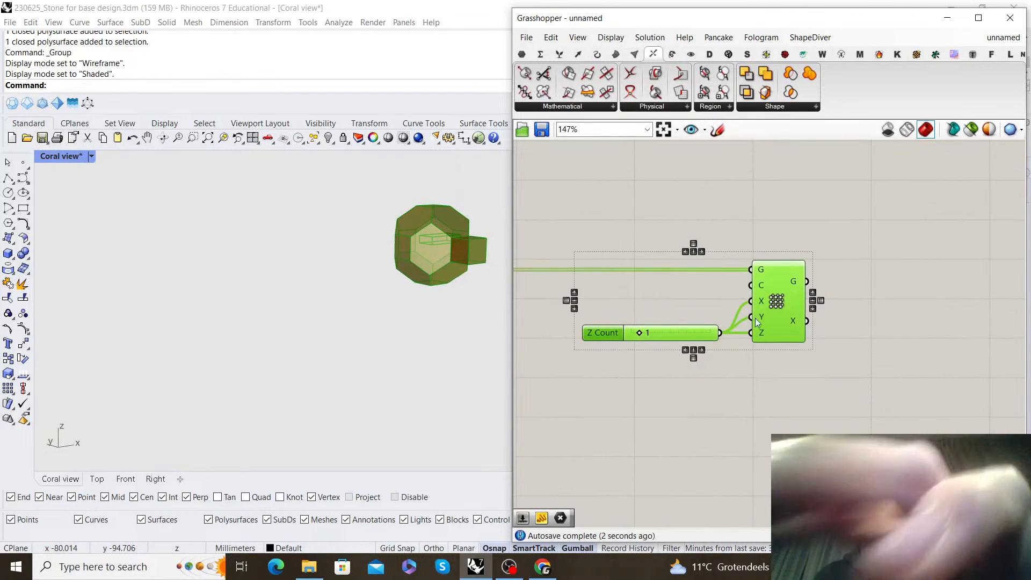
{"action": "key", "text": "Delete"}
Select the Merge component and inspect its previewed cell and protruding connector from another angle in the viewport
{"action": "scroll", "coordinate": [742, 317], "scroll_direction": "down", "scroll_amount": 4}
{"action": "scroll", "coordinate": [553, 295], "scroll_direction": "up", "scroll_amount": 3}
{"action": "right_click_drag", "start_coordinate": [553, 295], "coordinate": [679, 298]}
{"action": "left_click", "coordinate": [678, 298]}
{"action": "right_click_drag", "start_coordinate": [366, 279], "coordinate": [286, 306]}
{"action": "scroll", "coordinate": [269, 301], "scroll_direction": "up", "scroll_amount": 3}
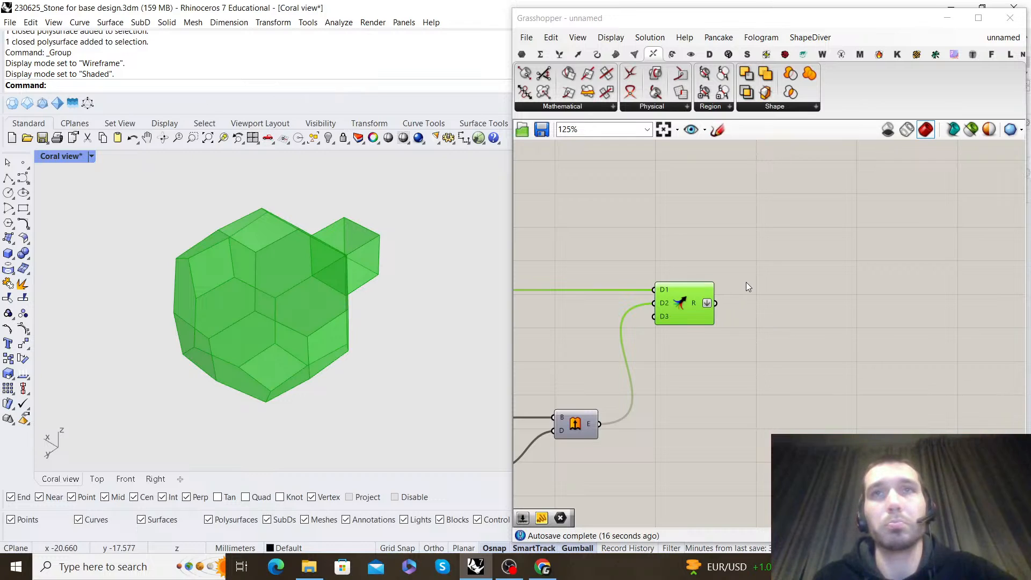
{"action": "scroll", "coordinate": [689, 309], "scroll_direction": "up", "scroll_amount": 3}
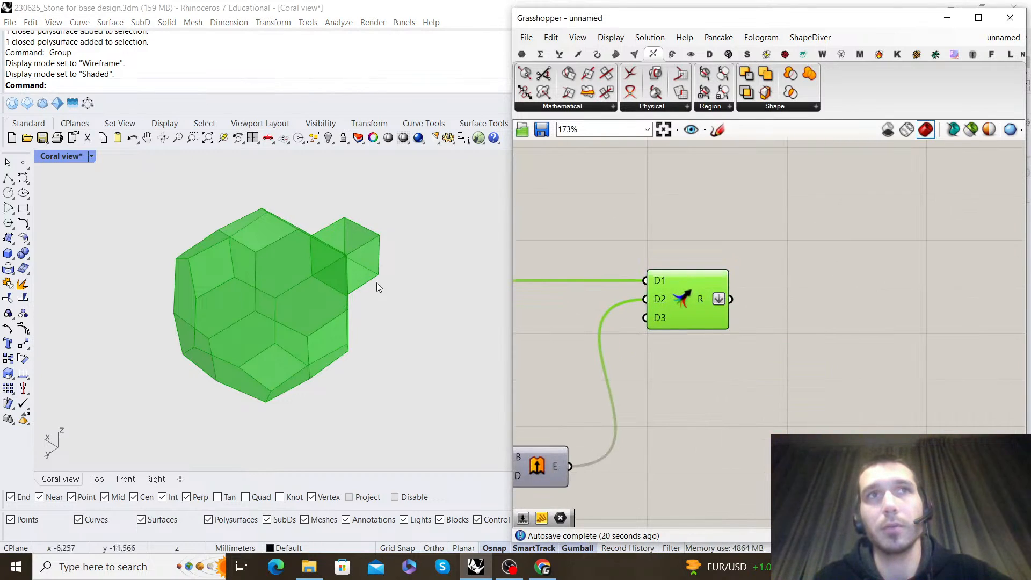
{"action": "double_click", "coordinate": [836, 324]}
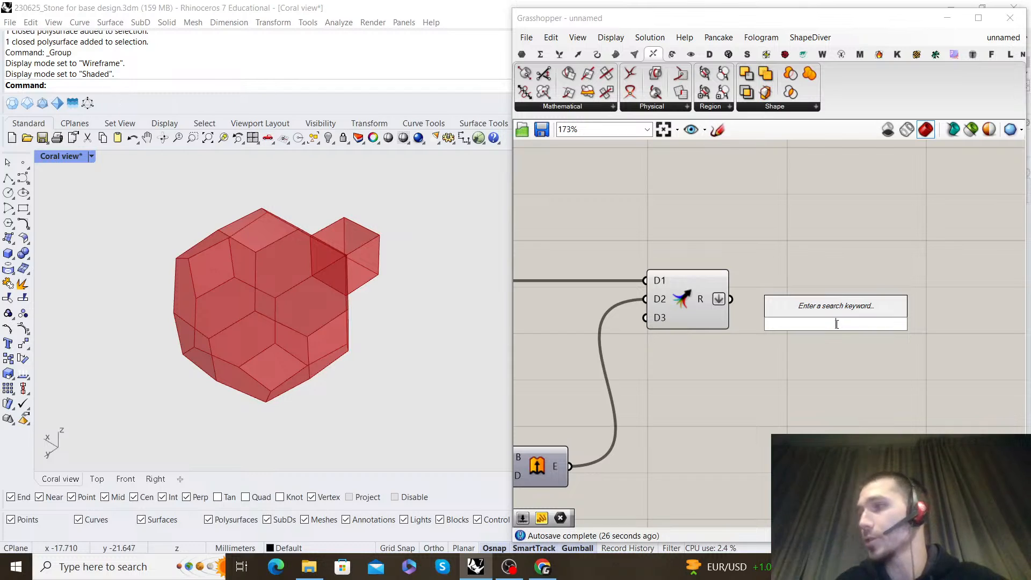
{"action": "scroll", "coordinate": [301, 282], "scroll_direction": "down", "scroll_amount": 4}
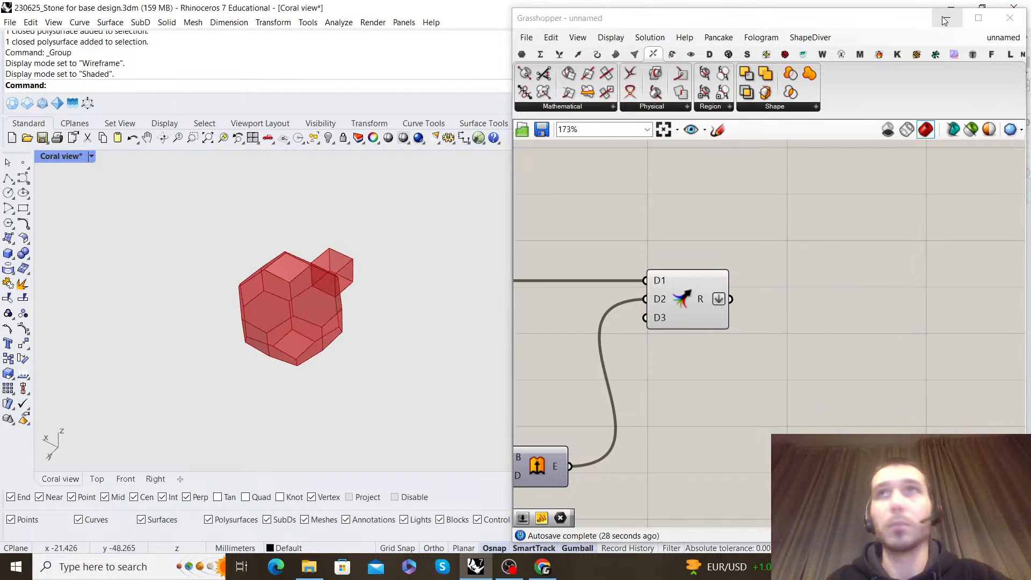
Minimize Grasshopper, turn on the Base geo layer and examine from the front how the reference cells sit together
{"action": "left_click", "coordinate": [947, 17]}
{"action": "left_click", "coordinate": [785, 275]}
{"action": "right_click_drag", "start_coordinate": [241, 300], "coordinate": [287, 297]}
{"action": "left_click", "coordinate": [412, 327]}
{"action": "key", "text": "Escape"}
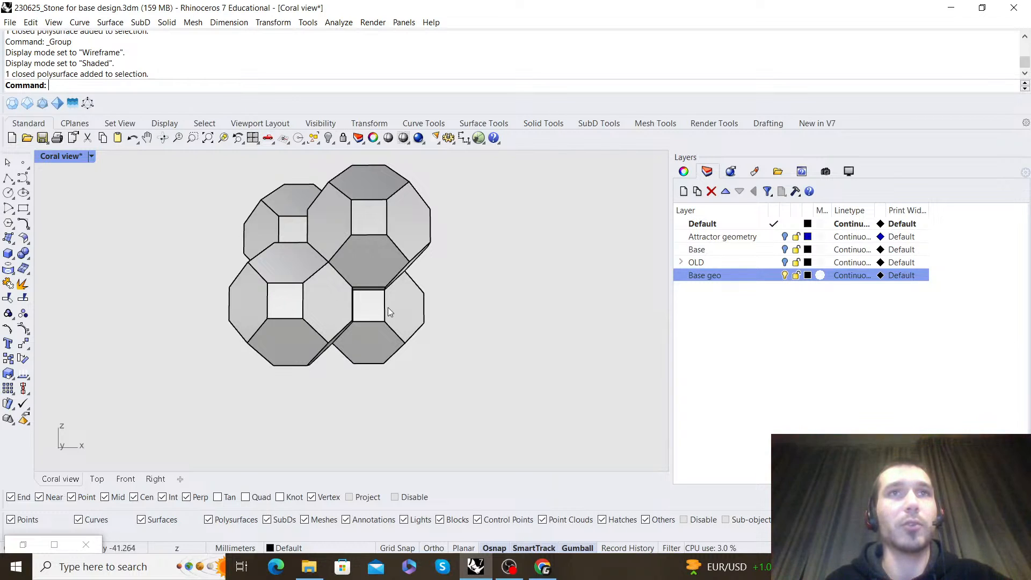
{"action": "right_click_drag", "start_coordinate": [323, 286], "coordinate": [331, 299]}
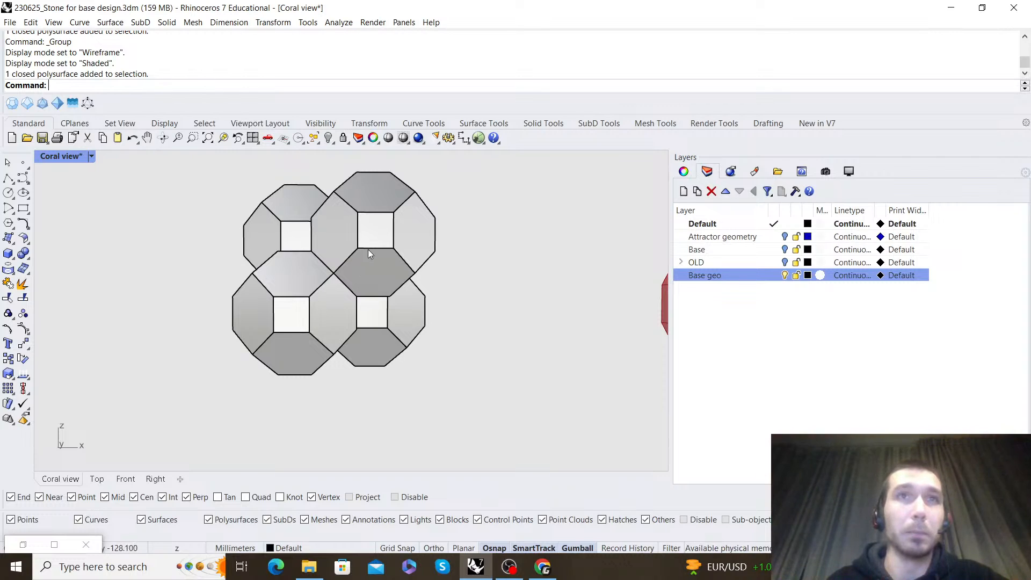
{"action": "right_click_drag", "start_coordinate": [372, 241], "coordinate": [379, 245]}
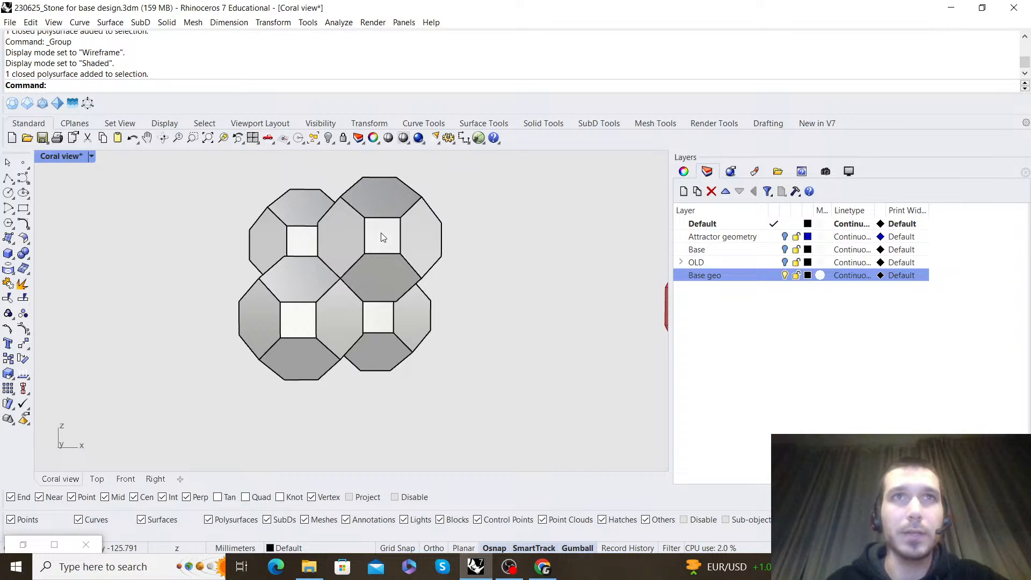
{"action": "right_click_drag", "start_coordinate": [325, 243], "coordinate": [327, 240]}
Check the alignment of the reference cluster in the Front view and return to the Coral view
{"action": "left_click", "coordinate": [125, 479]}
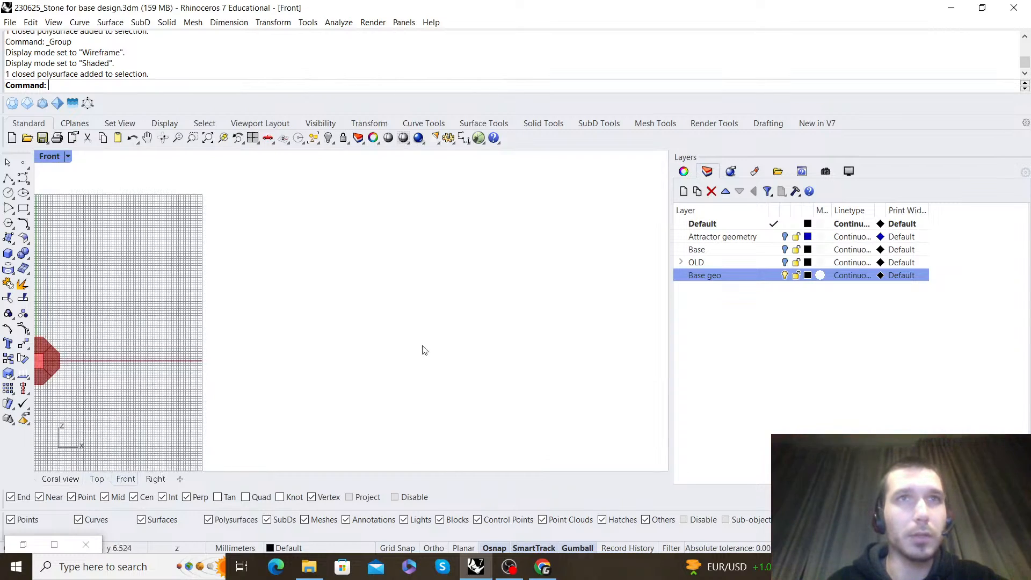
{"action": "scroll", "coordinate": [368, 322], "scroll_direction": "up", "scroll_amount": 10}
{"action": "right_click_drag", "start_coordinate": [373, 270], "coordinate": [380, 298]}
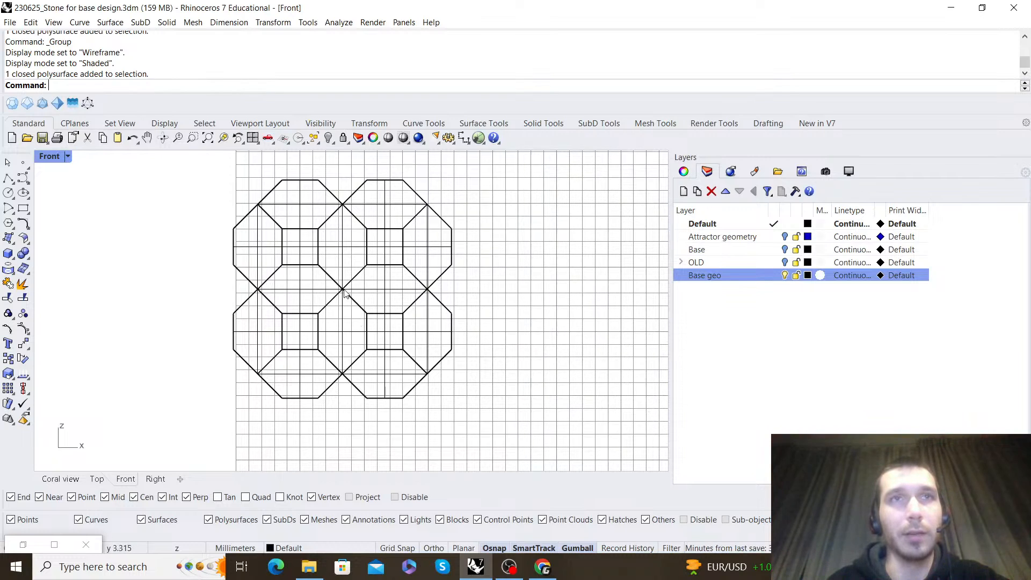
{"action": "left_click", "coordinate": [61, 479]}
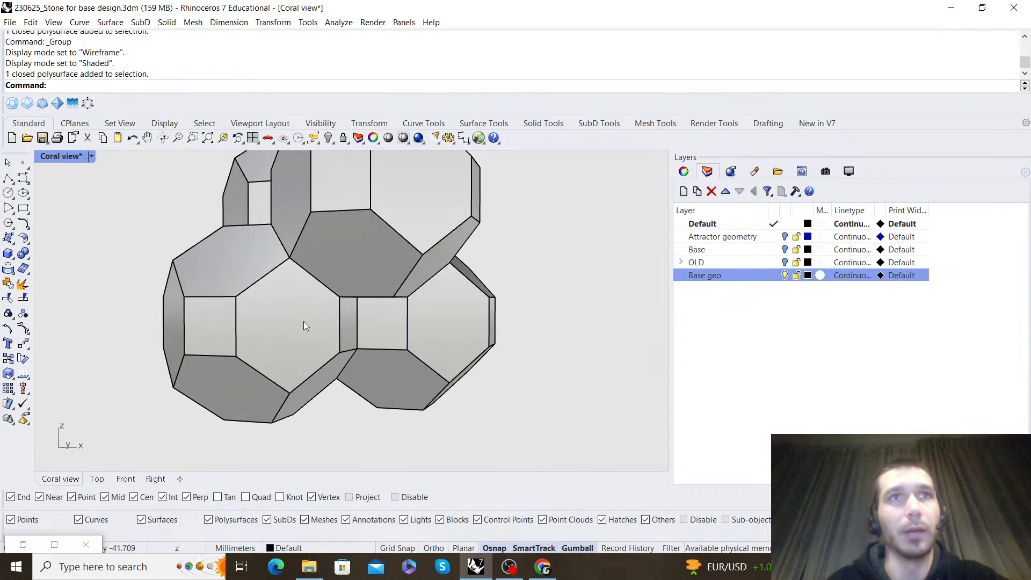
{"action": "scroll", "coordinate": [290, 325], "scroll_direction": "down", "scroll_amount": 4}
{"action": "right_click_drag", "start_coordinate": [304, 324], "coordinate": [384, 320]}
Restore the Grasshopper window at the Merge component, with the previewed cell in view beside it
{"action": "left_click", "coordinate": [24, 548]}
{"action": "scroll", "coordinate": [726, 336], "scroll_direction": "down", "scroll_amount": 7}
{"action": "right_click_drag", "start_coordinate": [733, 312], "coordinate": [730, 326]}
{"action": "scroll", "coordinate": [313, 311], "scroll_direction": "down", "scroll_amount": 7}
{"action": "right_click_drag", "start_coordinate": [314, 311], "coordinate": [114, 304]}
{"action": "scroll", "coordinate": [301, 311], "scroll_direction": "up", "scroll_amount": 5}
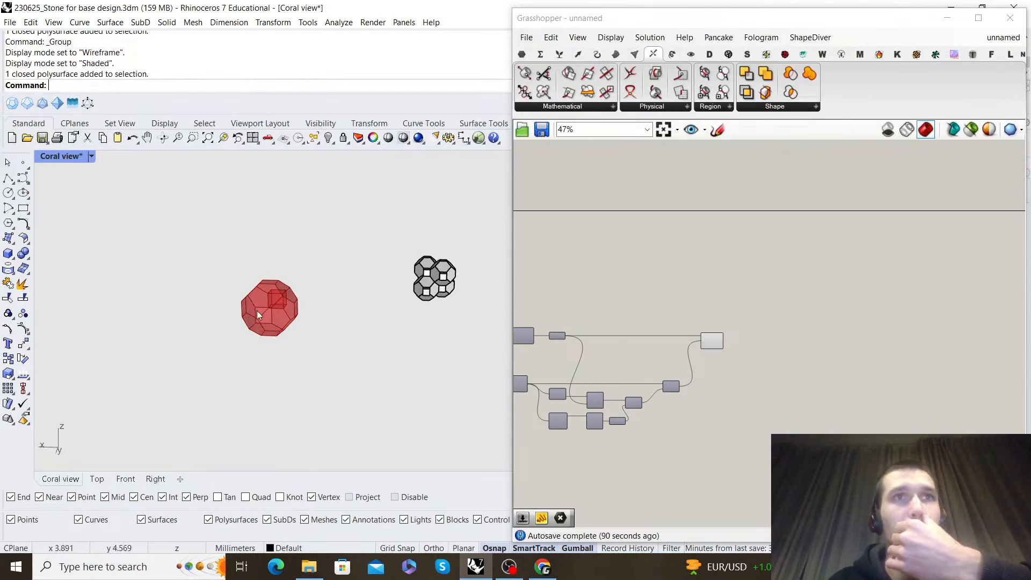
{"action": "scroll", "coordinate": [730, 350], "scroll_direction": "up", "scroll_amount": 5}
{"action": "double_click", "coordinate": [771, 342]}
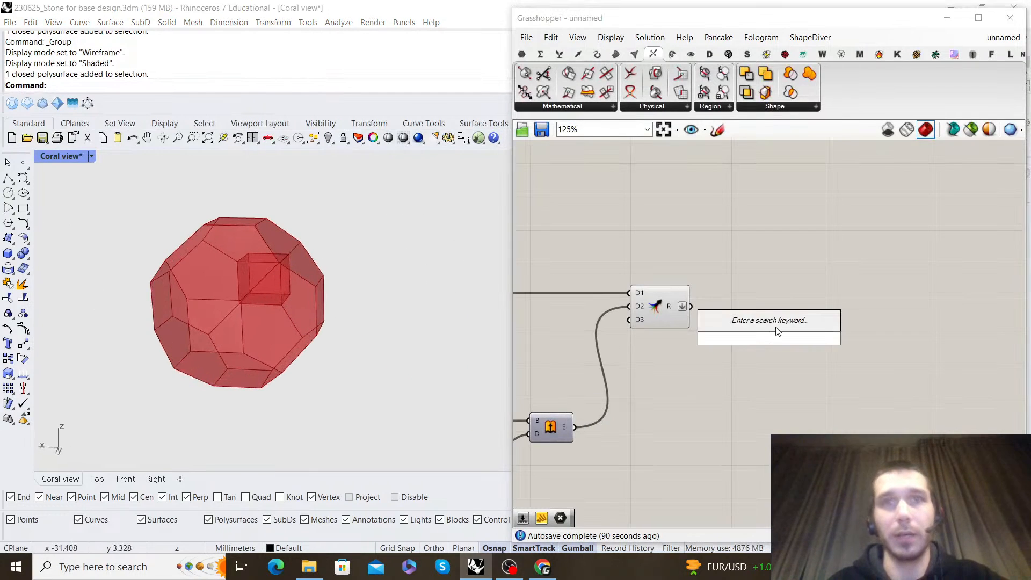
{"action": "type", "text": "move"}
{"action": "left_click", "coordinate": [777, 328]}
{"action": "left_click", "coordinate": [772, 336]}
{"action": "key", "text": "Delete"}
Add a Move component after the Merge component and connect the merged result to its geometry input
{"action": "double_click", "coordinate": [767, 346]}
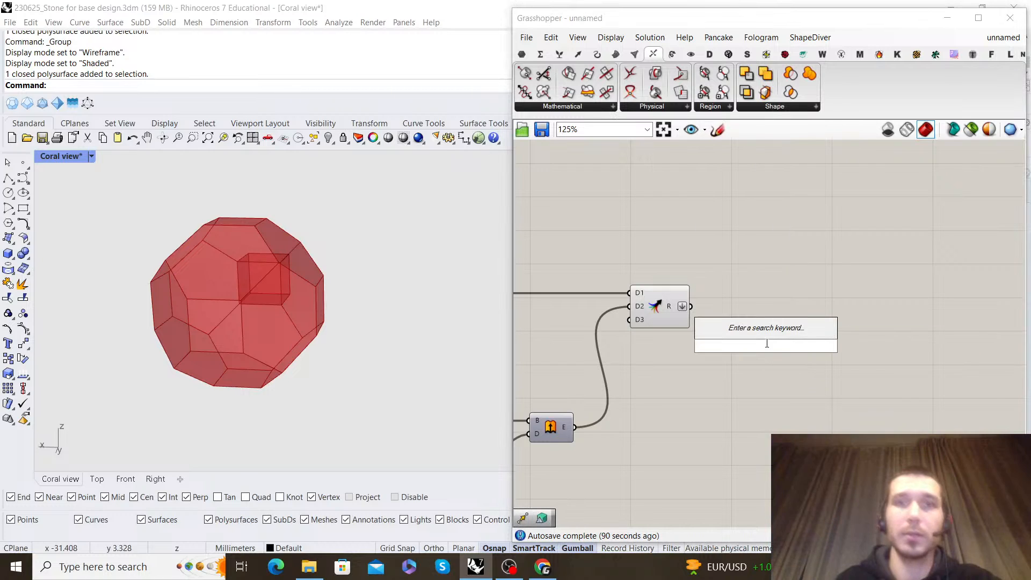
{"action": "type", "text": "move"}
{"action": "left_click", "coordinate": [759, 329]}
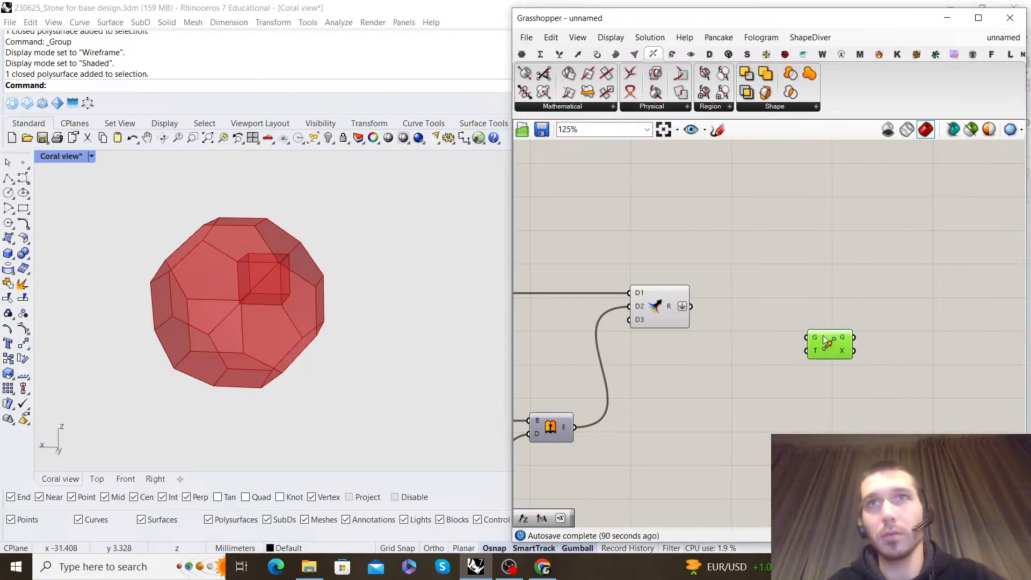
{"action": "scroll", "coordinate": [678, 314], "scroll_direction": "up", "scroll_amount": 2}
{"action": "left_click", "coordinate": [651, 316]}
{"action": "left_click_drag", "start_coordinate": [779, 333], "coordinate": [850, 319]}
{"action": "left_click", "coordinate": [902, 153]}
Check how the Move components are wired in the Coral Mesh development script and return to the unnamed definition
{"action": "left_click", "coordinate": [981, 36]}
{"action": "left_click", "coordinate": [979, 172]}
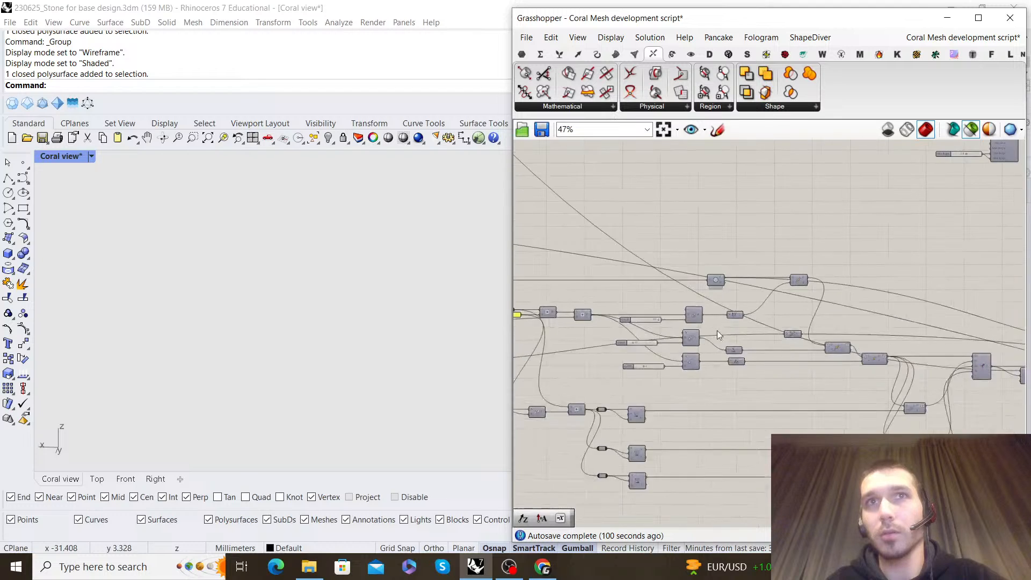
{"action": "scroll", "coordinate": [709, 334], "scroll_direction": "up", "scroll_amount": 4}
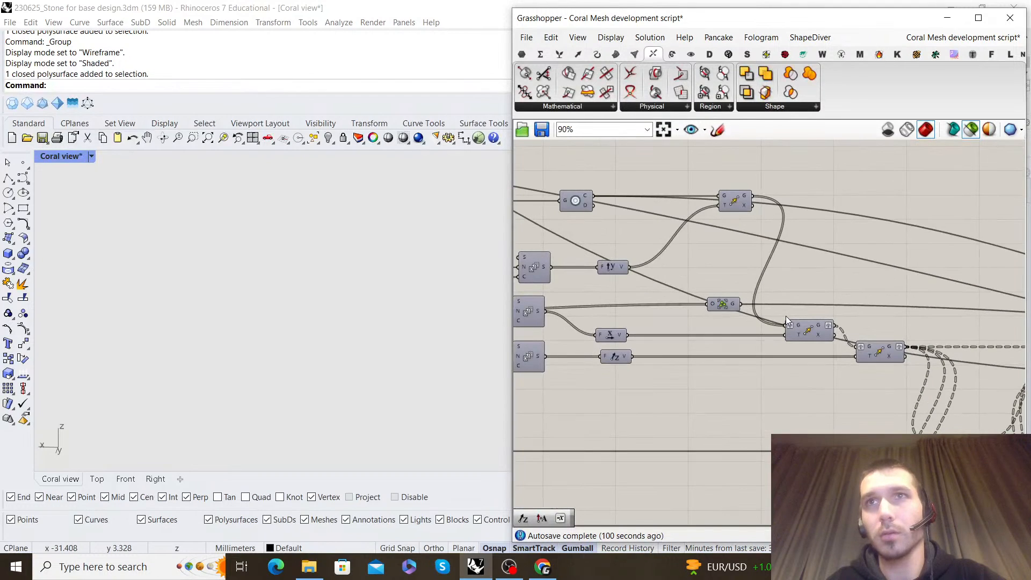
{"action": "left_click", "coordinate": [980, 36]}
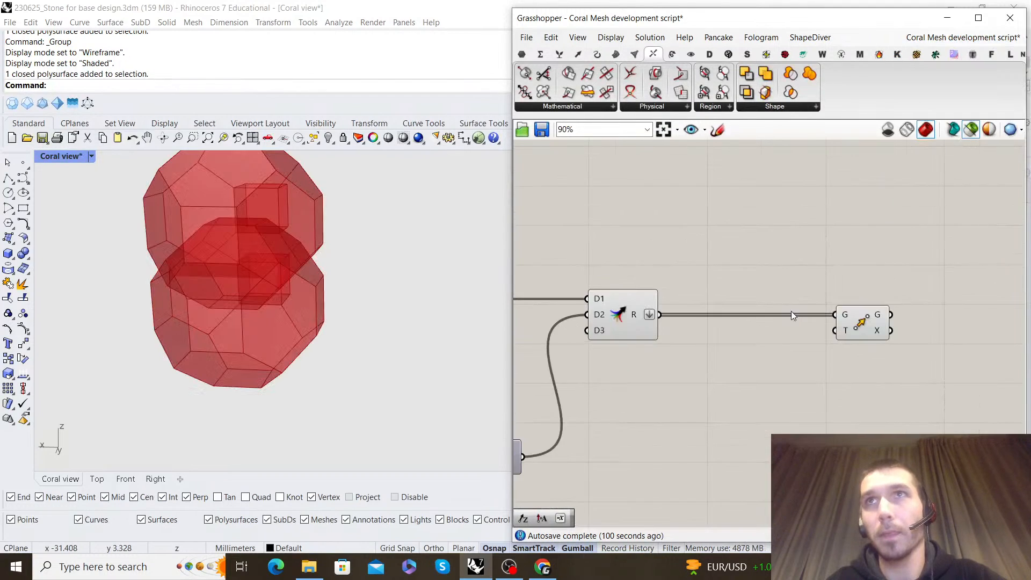
{"action": "scroll", "coordinate": [816, 343], "scroll_direction": "up", "scroll_amount": 3}
{"action": "double_click", "coordinate": [800, 389]}
{"action": "type", "text": "z"}
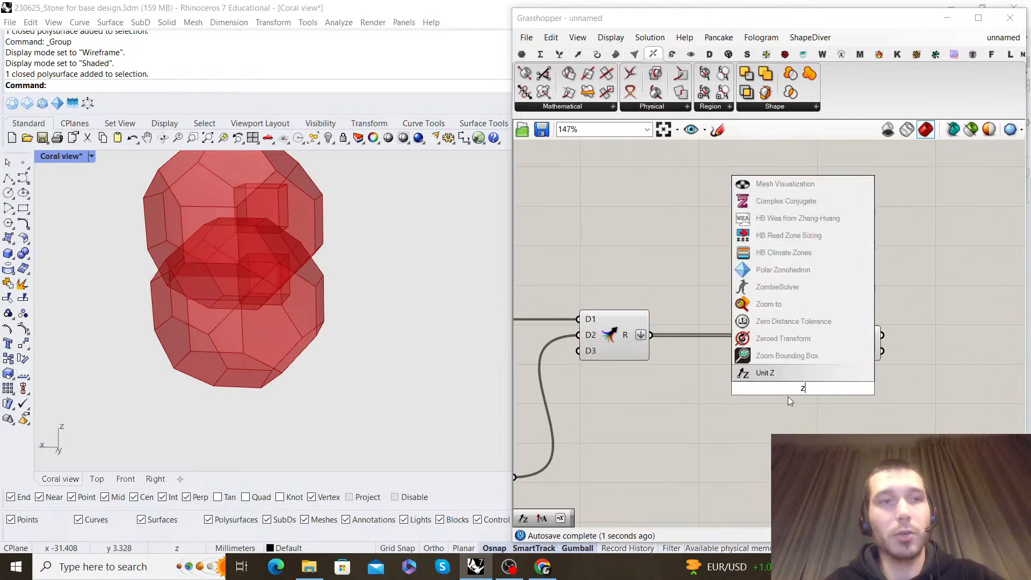
{"action": "left_click", "coordinate": [780, 411]}
Add a Unit X vector component and connect it to the Move component's translation input
{"action": "double_click", "coordinate": [779, 411]}
{"action": "type", "text": "x"}
{"action": "left_click", "coordinate": [779, 362]}
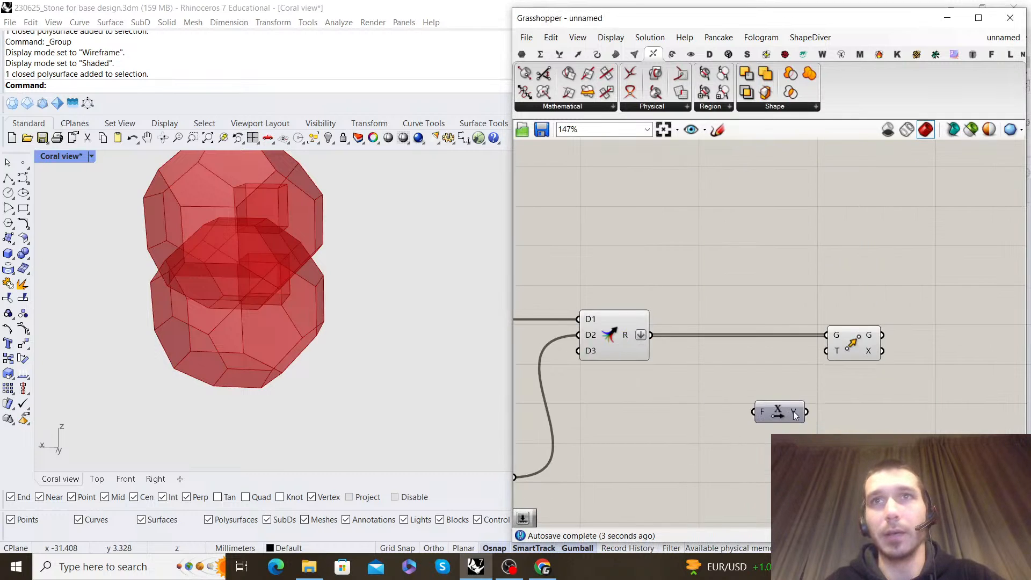
{"action": "right_click_drag", "start_coordinate": [333, 290], "coordinate": [264, 277]}
Add an Addition component beyond the Extrude component and connect the Length output to its A input
{"action": "scroll", "coordinate": [752, 354], "scroll_direction": "down", "scroll_amount": 5}
{"action": "right_click_drag", "start_coordinate": [751, 354], "coordinate": [860, 253]}
{"action": "scroll", "coordinate": [659, 400], "scroll_direction": "up", "scroll_amount": 3}
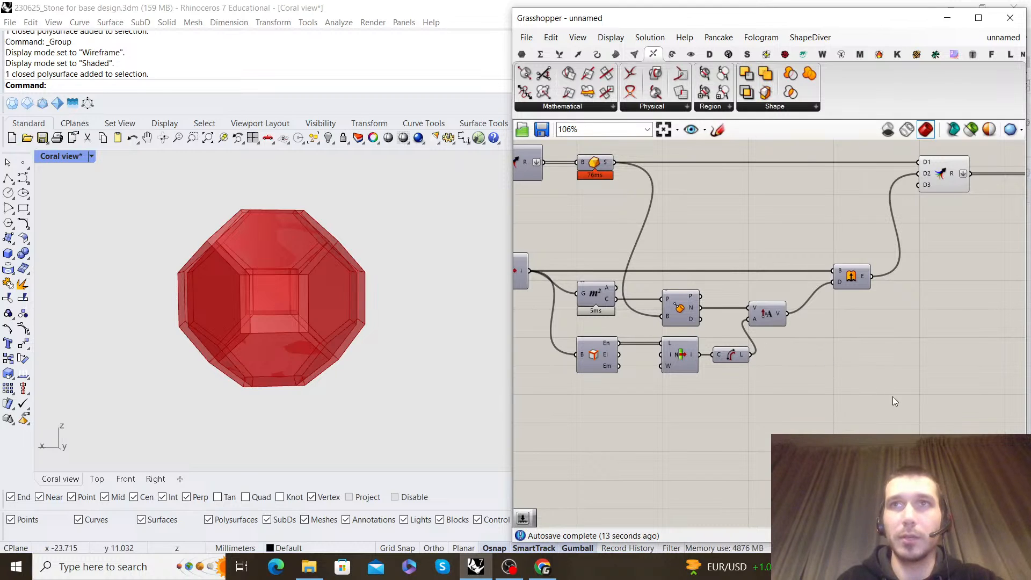
{"action": "double_click", "coordinate": [862, 376]}
{"action": "type", "text": "addition"}
{"action": "key", "text": "Return"}
{"action": "scroll", "coordinate": [750, 359], "scroll_direction": "up", "scroll_amount": 1}
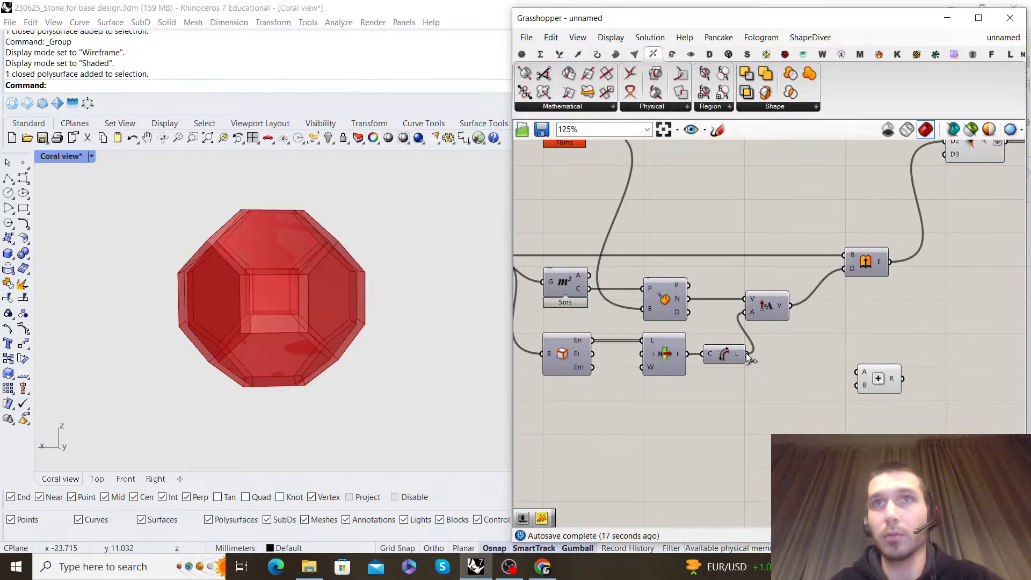
{"action": "left_click_drag", "start_coordinate": [749, 355], "coordinate": [971, 361]}
{"action": "right_click_drag", "start_coordinate": [925, 322], "coordinate": [722, 337]}
{"action": "scroll", "coordinate": [802, 317], "scroll_direction": "down", "scroll_amount": 3}
{"action": "scroll", "coordinate": [721, 338], "scroll_direction": "up", "scroll_amount": 1}
{"action": "left_click_drag", "start_coordinate": [746, 365], "coordinate": [888, 365]}
{"action": "left_click", "coordinate": [824, 326]}
Select the upstream Loft component and turn off its preview
{"action": "scroll", "coordinate": [823, 327], "scroll_direction": "down", "scroll_amount": 6}
{"action": "right_click_drag", "start_coordinate": [684, 316], "coordinate": [812, 308]}
{"action": "scroll", "coordinate": [787, 274], "scroll_direction": "up", "scroll_amount": 7}
{"action": "scroll", "coordinate": [758, 283], "scroll_direction": "down", "scroll_amount": 5}
{"action": "right_click_drag", "start_coordinate": [812, 253], "coordinate": [754, 285]}
{"action": "scroll", "coordinate": [749, 307], "scroll_direction": "up", "scroll_amount": 7}
{"action": "scroll", "coordinate": [765, 311], "scroll_direction": "down", "scroll_amount": 9}
{"action": "right_click_drag", "start_coordinate": [597, 313], "coordinate": [780, 313]}
{"action": "scroll", "coordinate": [682, 308], "scroll_direction": "up", "scroll_amount": 6}
{"action": "right_click_drag", "start_coordinate": [640, 296], "coordinate": [773, 310]}
{"action": "scroll", "coordinate": [773, 309], "scroll_direction": "down", "scroll_amount": 3}
{"action": "right_click_drag", "start_coordinate": [892, 312], "coordinate": [703, 309]}
{"action": "scroll", "coordinate": [778, 296], "scroll_direction": "up", "scroll_amount": 3}
{"action": "right_click_drag", "start_coordinate": [815, 269], "coordinate": [916, 334]}
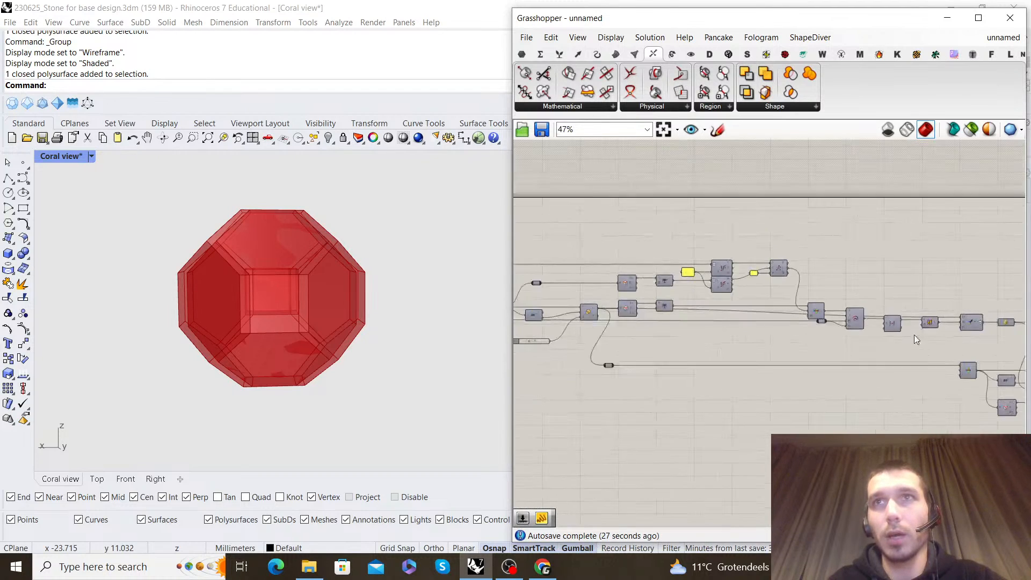
{"action": "scroll", "coordinate": [845, 329], "scroll_direction": "up", "scroll_amount": 3}
{"action": "left_click", "coordinate": [855, 328]}
{"action": "right_click_drag", "start_coordinate": [293, 290], "coordinate": [275, 268]}
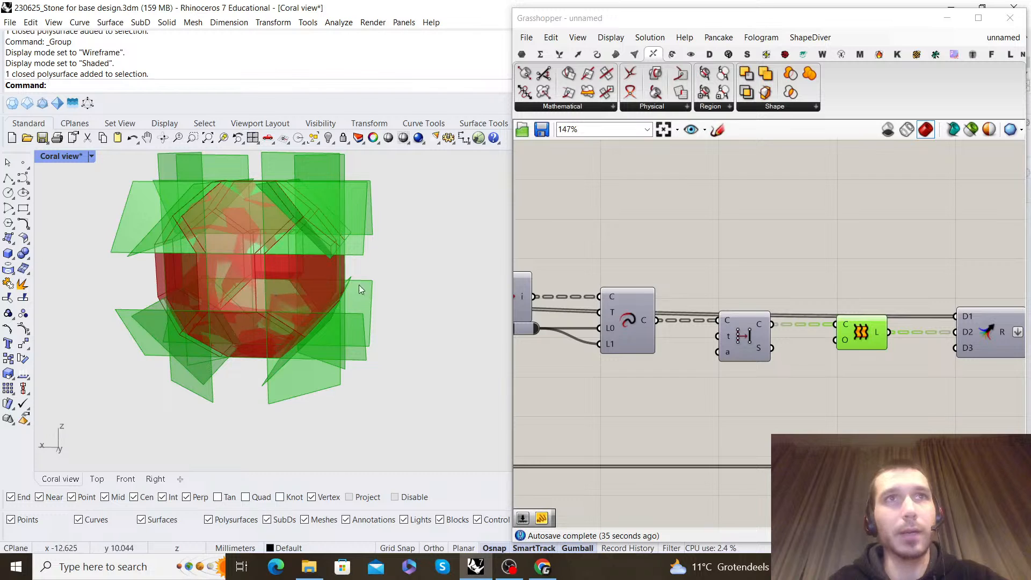
{"action": "right_click", "coordinate": [857, 280]}
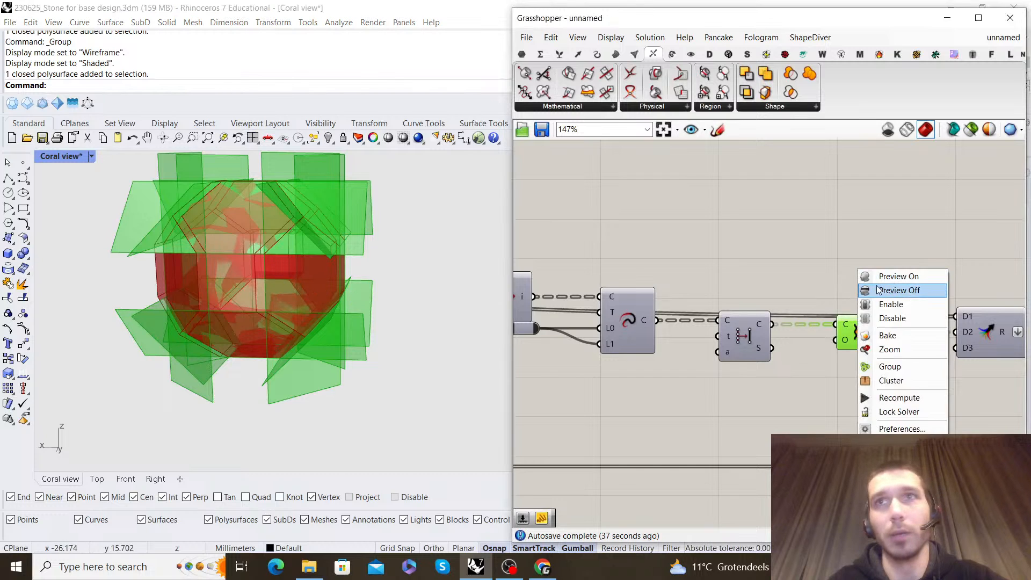
{"action": "left_click", "coordinate": [896, 290]}
Compare the previewed cell with the reference cluster from several angles to work out the array spacing
{"action": "scroll", "coordinate": [792, 288], "scroll_direction": "down", "scroll_amount": 3}
{"action": "right_click_drag", "start_coordinate": [797, 300], "coordinate": [832, 322]}
{"action": "scroll", "coordinate": [782, 338], "scroll_direction": "up", "scroll_amount": 1}
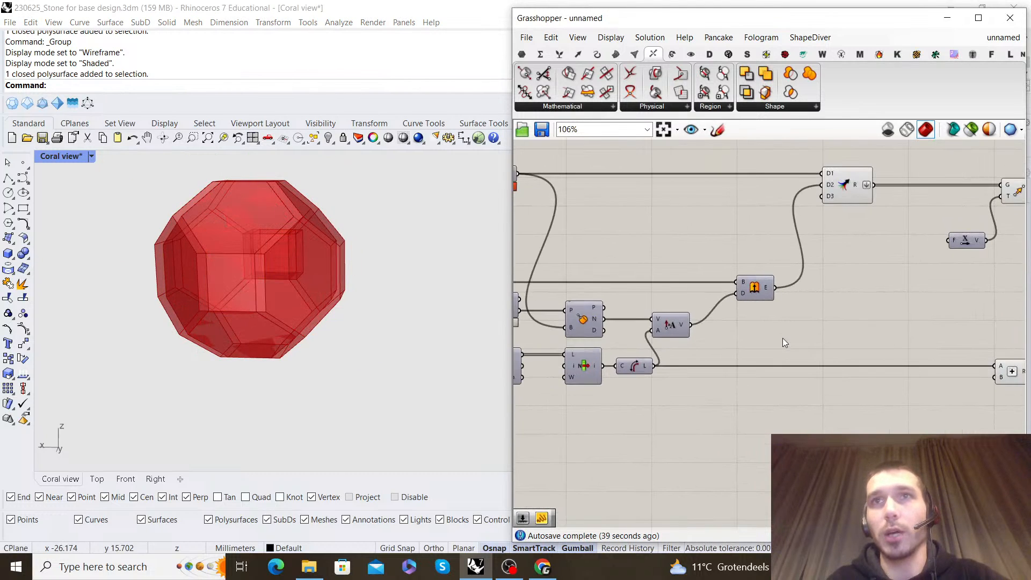
{"action": "scroll", "coordinate": [316, 273], "scroll_direction": "down", "scroll_amount": 4}
{"action": "scroll", "coordinate": [281, 269], "scroll_direction": "up", "scroll_amount": 5}
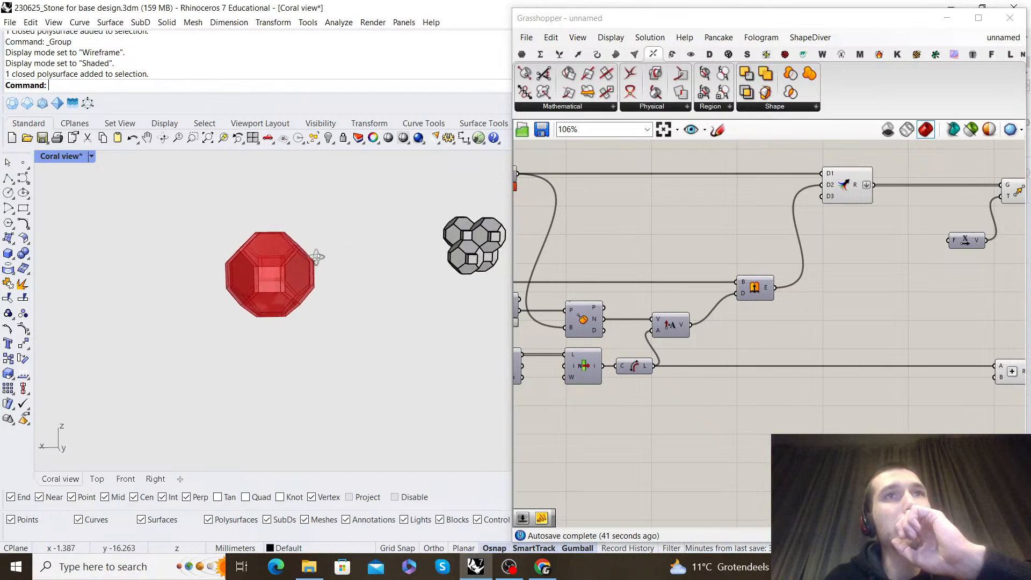
{"action": "mouse_move", "coordinate": [361, 271]}
{"action": "right_mouse_down"}
{"action": "mouse_move", "coordinate": [301, 279]}
{"action": "mouse_move", "coordinate": [288, 294]}
{"action": "mouse_move", "coordinate": [421, 252]}
{"action": "mouse_move", "coordinate": [350, 275]}
{"action": "right_mouse_up"}
{"action": "scroll", "coordinate": [344, 272], "scroll_direction": "up", "scroll_amount": 5}
{"action": "scroll", "coordinate": [382, 272], "scroll_direction": "down", "scroll_amount": 5}
{"action": "scroll", "coordinate": [321, 289], "scroll_direction": "down", "scroll_amount": 5}
{"action": "scroll", "coordinate": [376, 269], "scroll_direction": "up", "scroll_amount": 5}
{"action": "right_click_drag", "start_coordinate": [442, 264], "coordinate": [428, 247]}
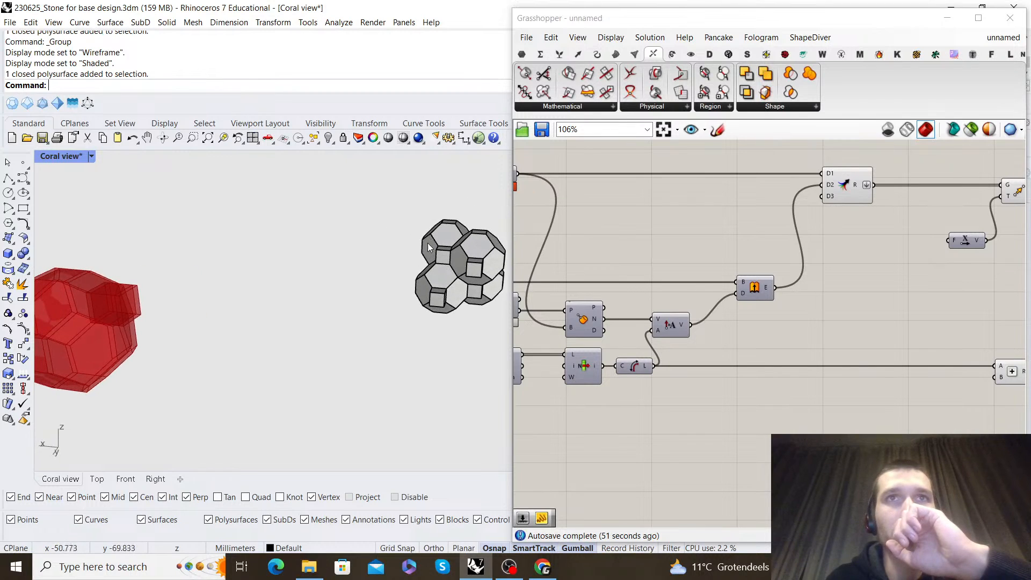
{"action": "scroll", "coordinate": [455, 264], "scroll_direction": "down", "scroll_amount": 4}
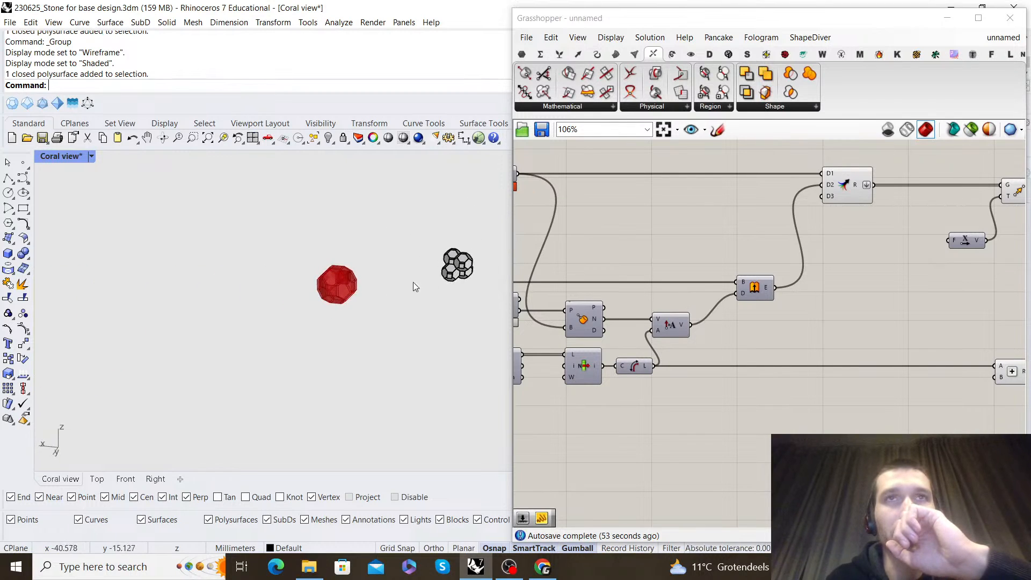
{"action": "scroll", "coordinate": [320, 292], "scroll_direction": "up", "scroll_amount": 6}
Examine the part of the definition where the edge length drives the Amplitude and Extrude components
{"action": "scroll", "coordinate": [751, 300], "scroll_direction": "down", "scroll_amount": 5}
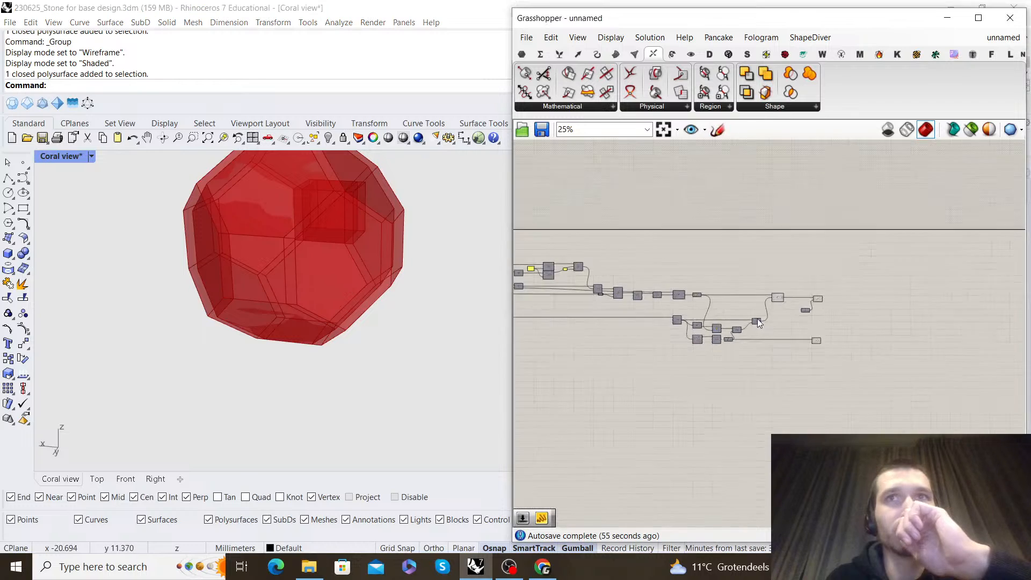
{"action": "scroll", "coordinate": [792, 313], "scroll_direction": "up", "scroll_amount": 5}
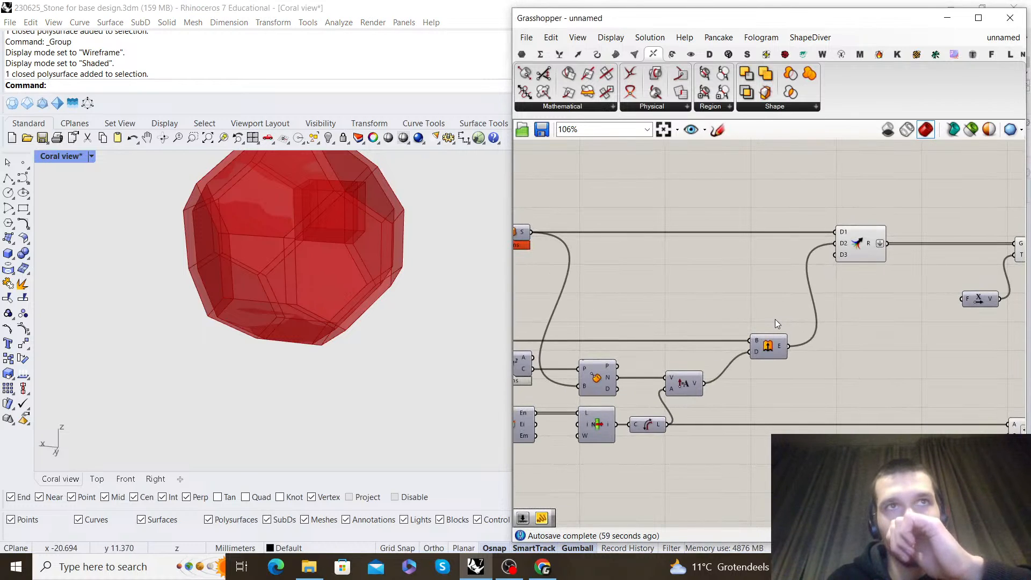
{"action": "scroll", "coordinate": [775, 319], "scroll_direction": "down", "scroll_amount": 3}
{"action": "right_click", "coordinate": [759, 330]}
{"action": "right_click_drag", "start_coordinate": [735, 333], "coordinate": [724, 289]}
{"action": "scroll", "coordinate": [724, 289], "scroll_direction": "up", "scroll_amount": 3}
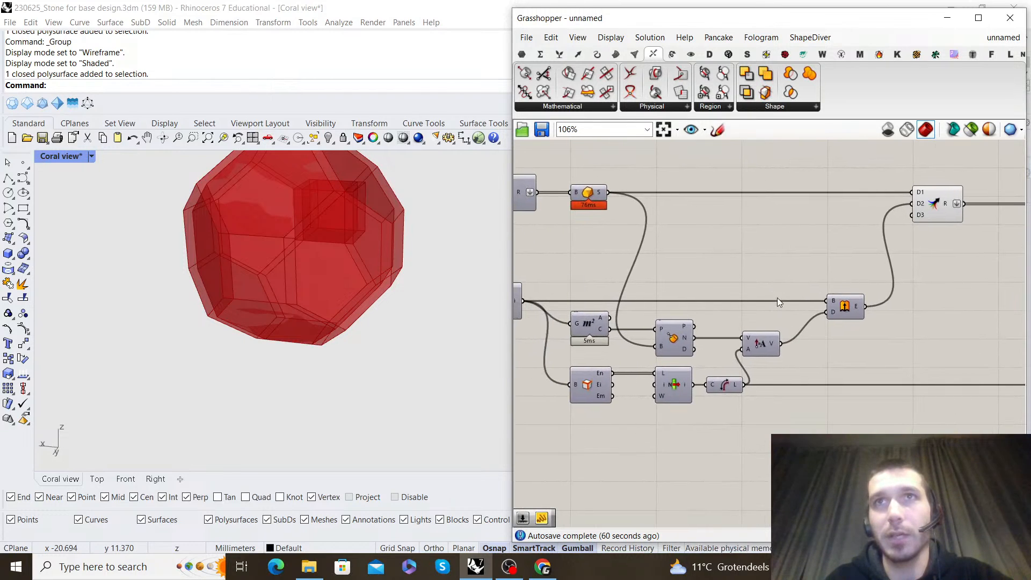
Add a Deconstruct Brep component below the extrusion branch and connect the Solid Union result to its B input
{"action": "double_click", "coordinate": [753, 283]}
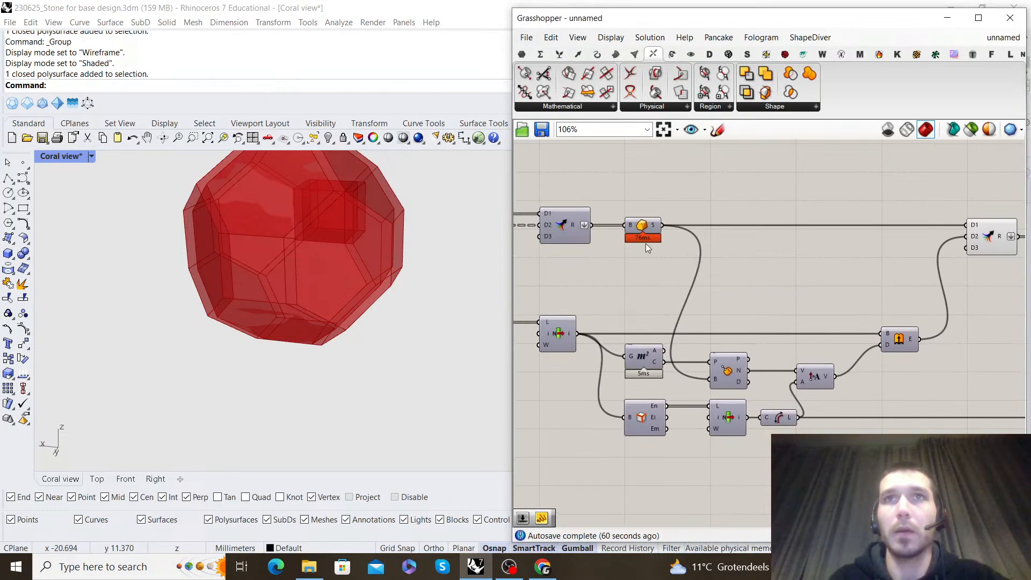
{"action": "double_click", "coordinate": [758, 268]}
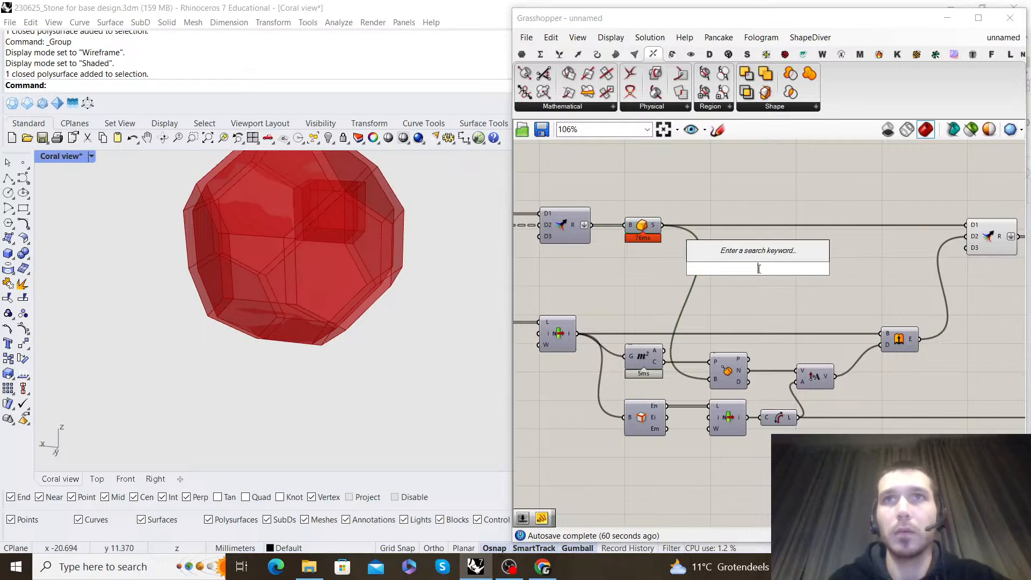
{"action": "type", "text": "deconstruc"}
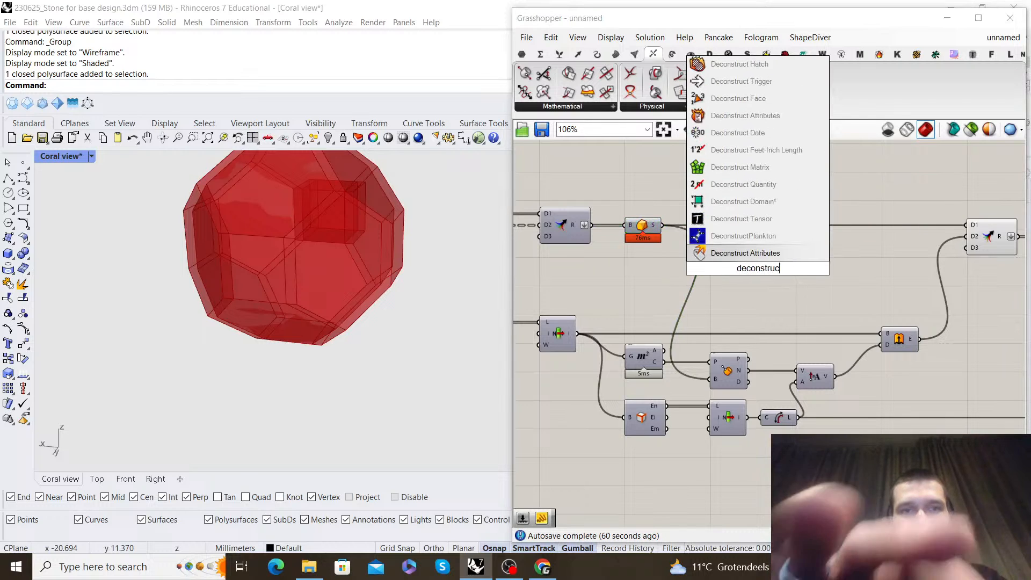
{"action": "type", "text": "t brep"}
{"action": "key", "text": "Return"}
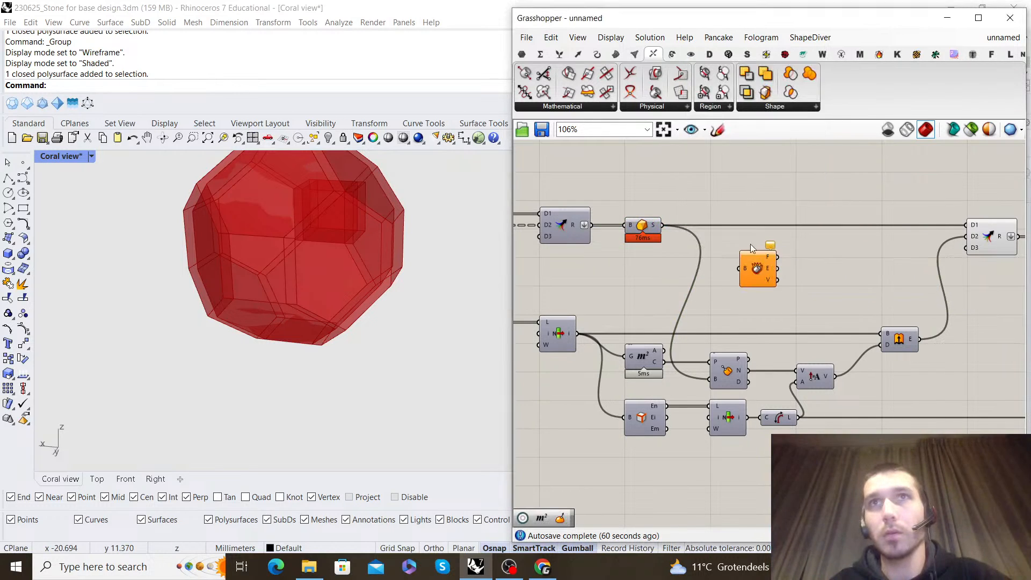
{"action": "scroll", "coordinate": [652, 224], "scroll_direction": "up", "scroll_amount": 2}
{"action": "left_click_drag", "start_coordinate": [768, 283], "coordinate": [781, 288]}
{"action": "left_click_drag", "start_coordinate": [821, 308], "coordinate": [632, 360]}
{"action": "scroll", "coordinate": [730, 285], "scroll_direction": "down", "scroll_amount": 6}
{"action": "scroll", "coordinate": [886, 408], "scroll_direction": "up", "scroll_amount": 5}
Add Sort List and Area components and connect the Deconstruct Brep faces output to Area's geometry input
{"action": "left_click", "coordinate": [745, 349]}
{"action": "double_click", "coordinate": [747, 353]}
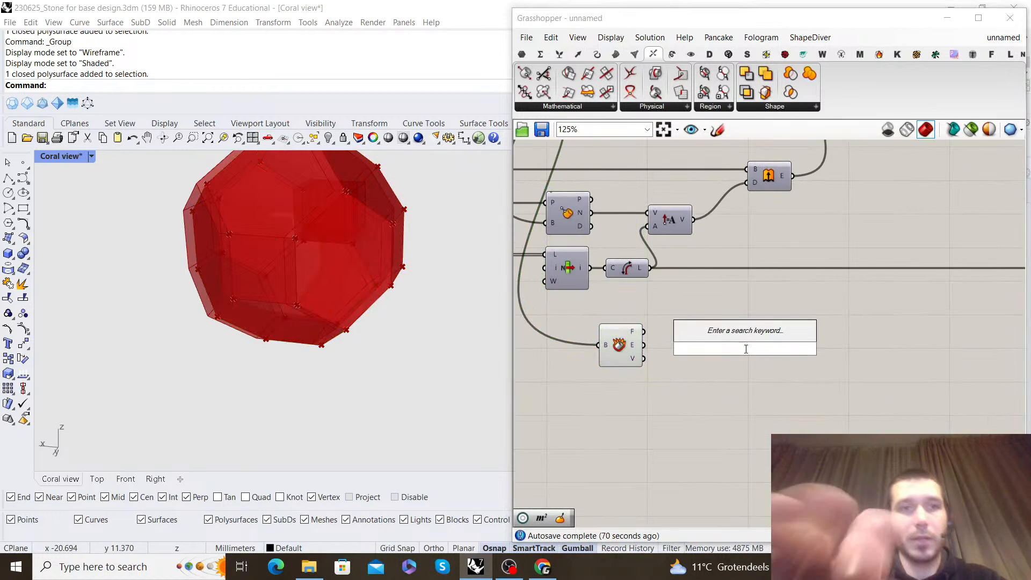
{"action": "type", "text": "sort list"}
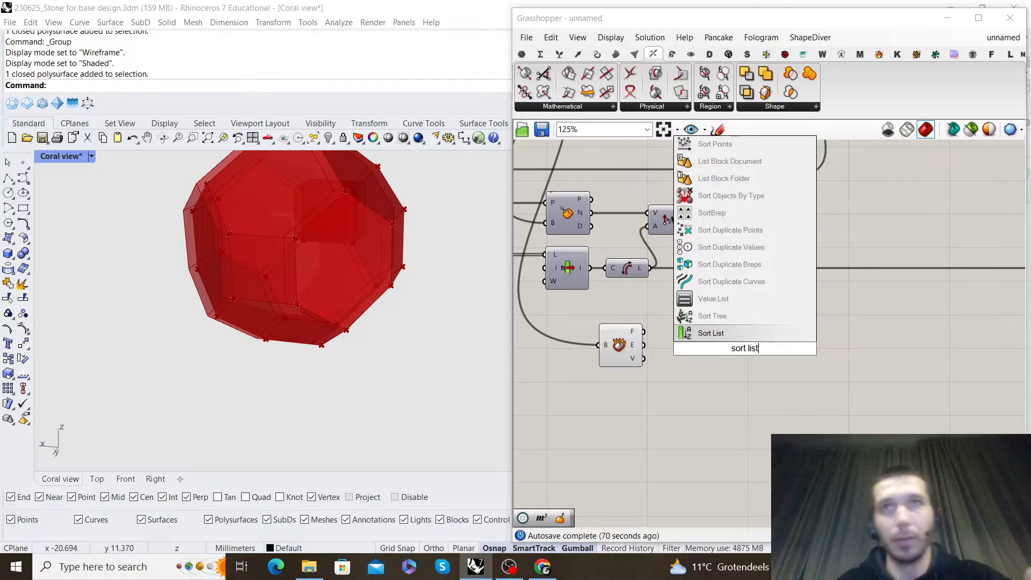
{"action": "key", "text": "Return"}
{"action": "double_click", "coordinate": [724, 334]}
{"action": "type", "text": "area"}
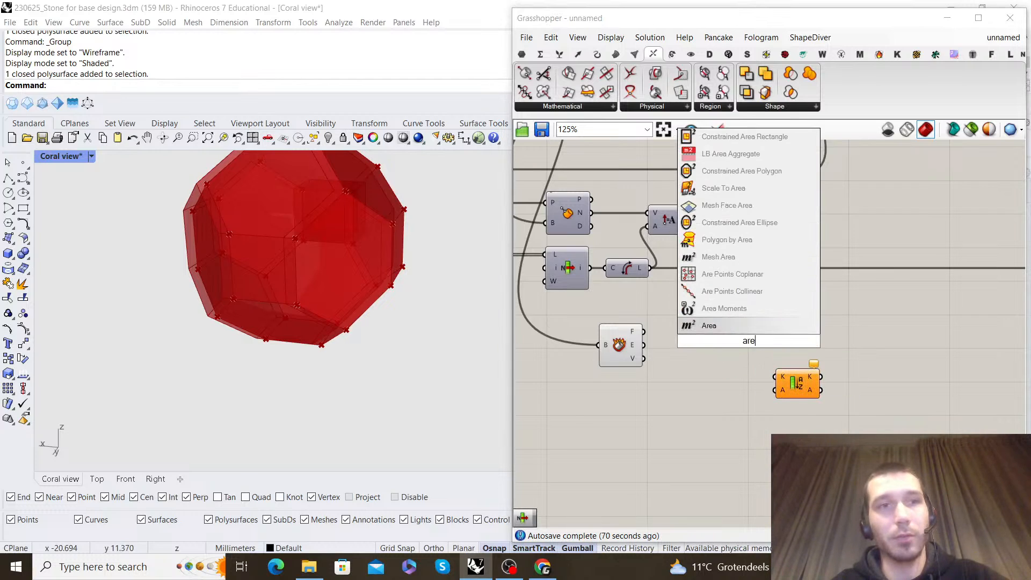
{"action": "key", "text": "Return"}
{"action": "left_click_drag", "start_coordinate": [640, 328], "coordinate": [629, 335]}
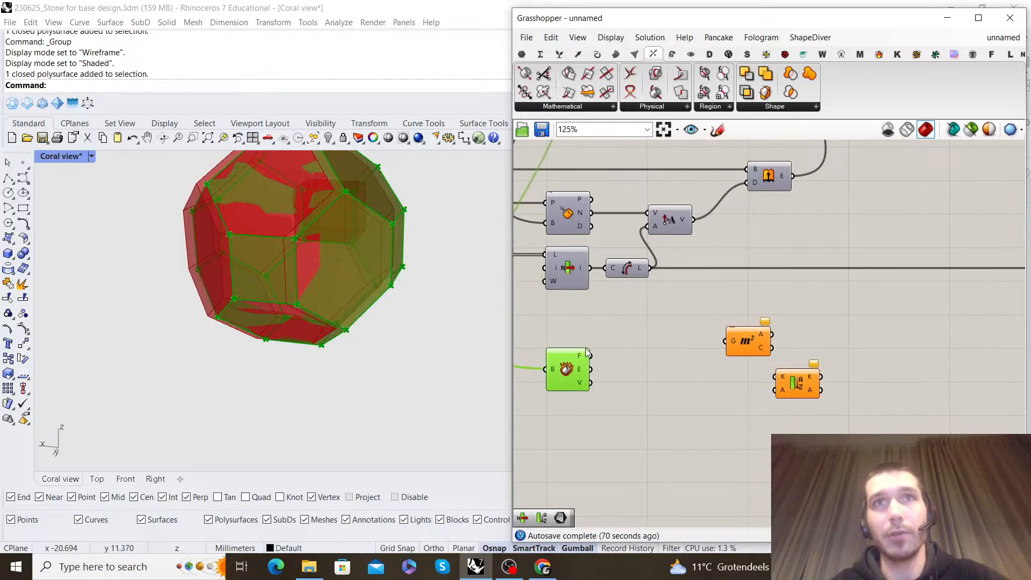
{"action": "left_click_drag", "start_coordinate": [750, 340], "coordinate": [675, 352]}
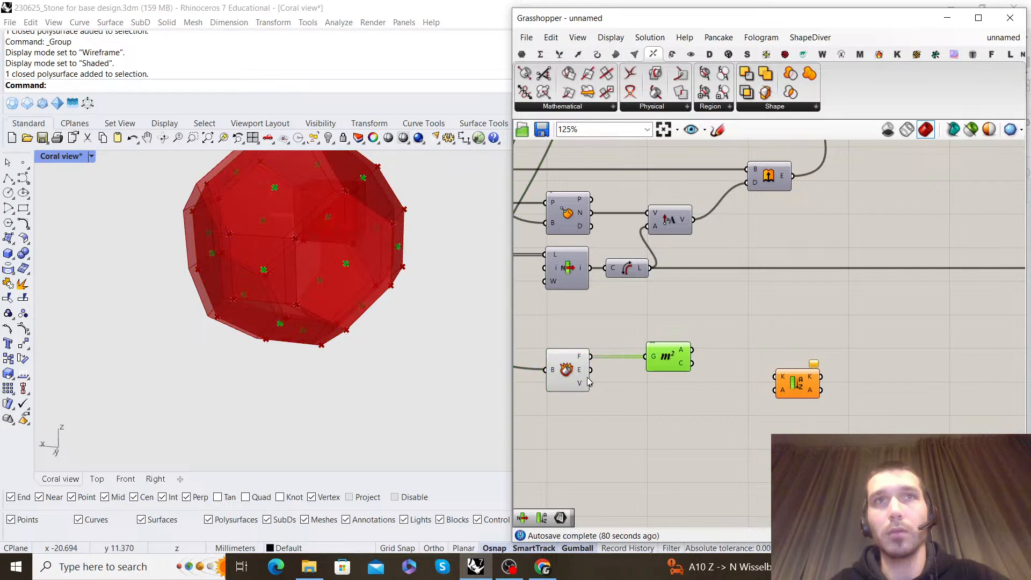
Connect the Area values to Sort List's K input and the Deconstruct Brep faces to its A input
{"action": "scroll", "coordinate": [268, 305], "scroll_direction": "down", "scroll_amount": 5}
{"action": "right_click_drag", "start_coordinate": [270, 305], "coordinate": [296, 247]}
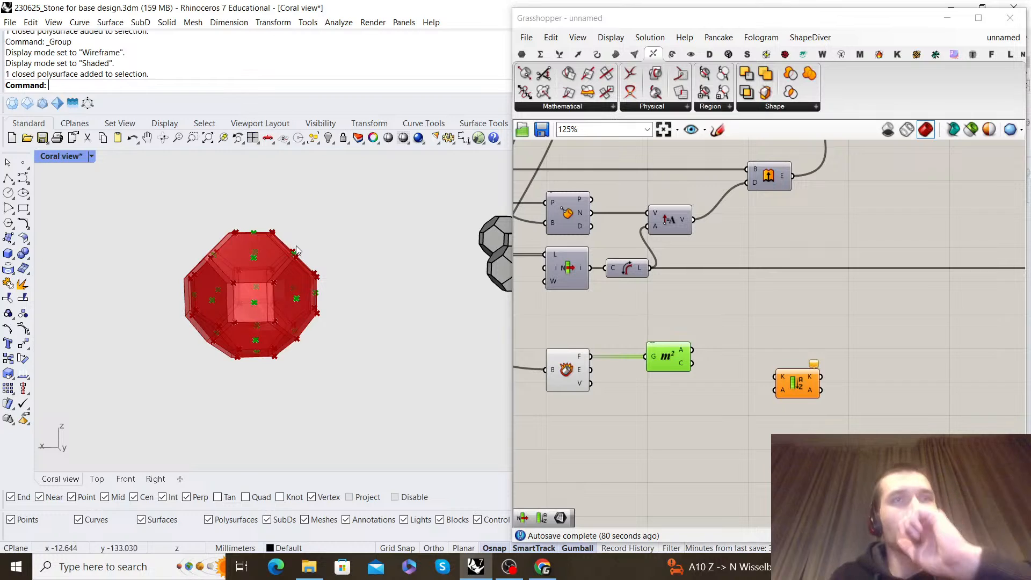
{"action": "right_click_drag", "start_coordinate": [282, 290], "coordinate": [355, 287]}
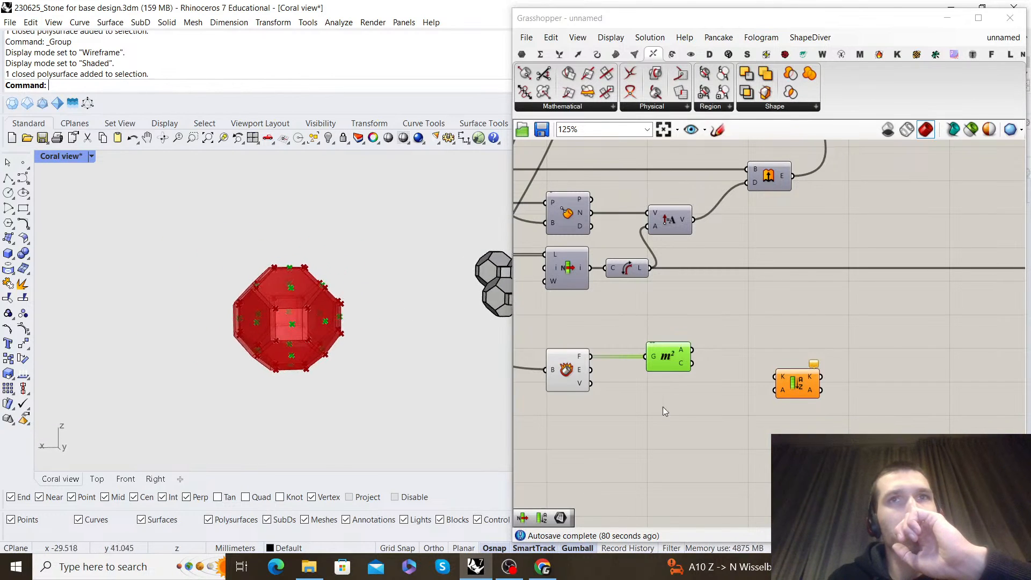
{"action": "scroll", "coordinate": [646, 406], "scroll_direction": "up", "scroll_amount": 1}
{"action": "left_click", "coordinate": [680, 372]}
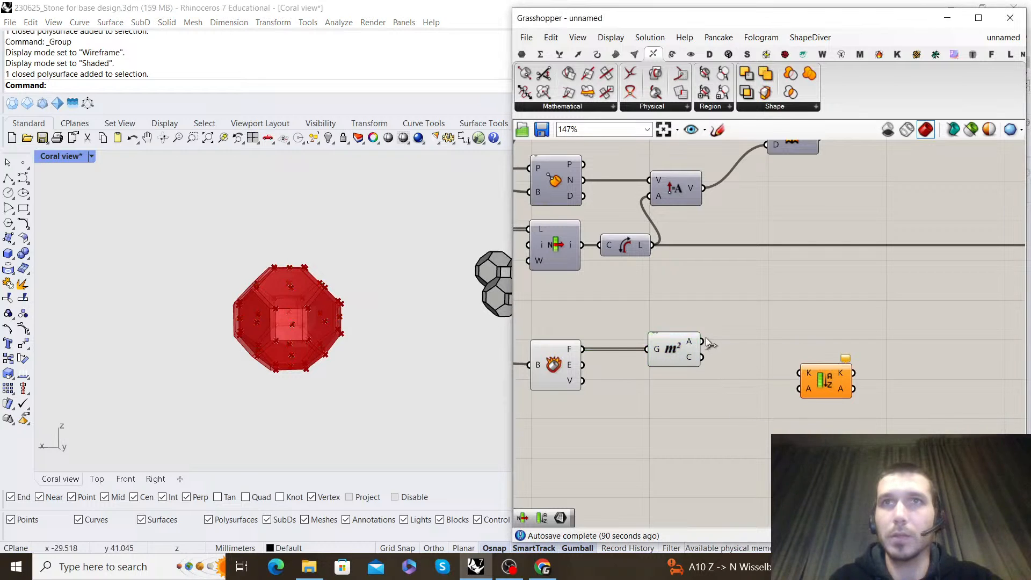
{"action": "left_click_drag", "start_coordinate": [707, 343], "coordinate": [788, 363]}
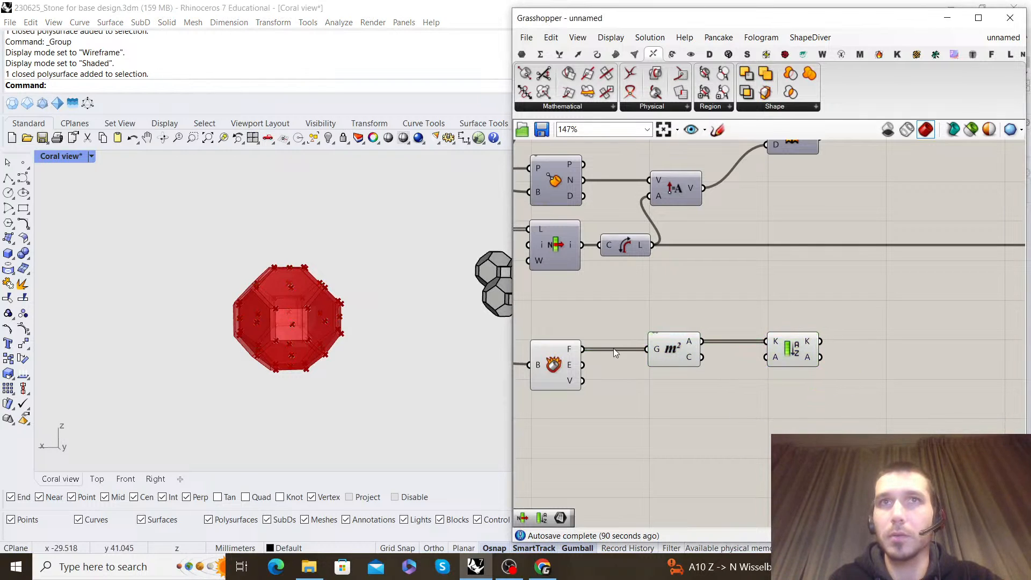
Turn off the preview of the new Deconstruct Brep and Area components
{"action": "left_click_drag", "start_coordinate": [664, 372], "coordinate": [553, 314]}
{"action": "middle_click", "coordinate": [541, 299]}
{"action": "left_click", "coordinate": [572, 321]}
Add a List Item component after Sort List and connect the sorted A output to its L input
{"action": "right_click_drag", "start_coordinate": [770, 305], "coordinate": [726, 298]}
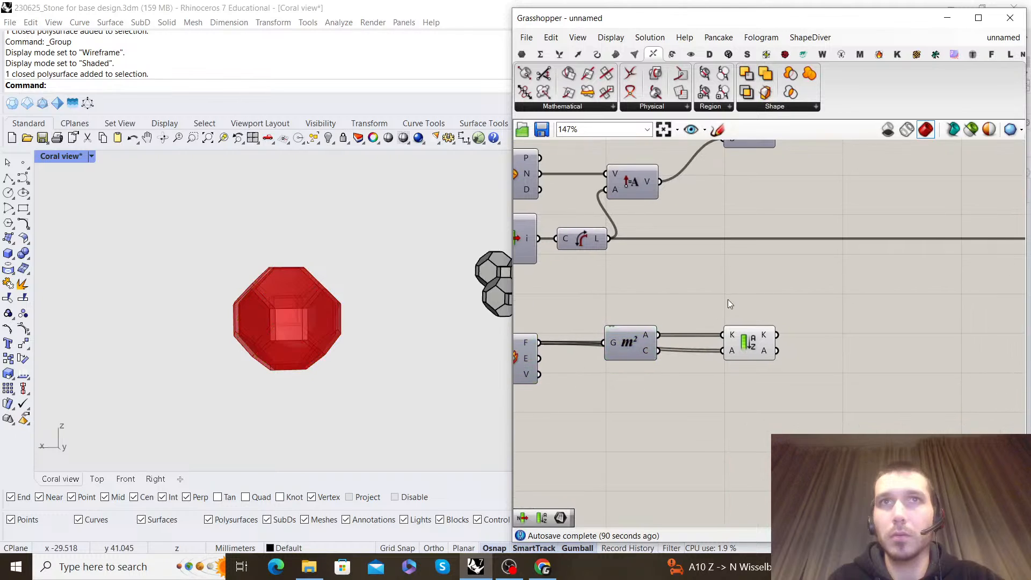
{"action": "double_click", "coordinate": [832, 313]}
{"action": "type", "text": "list item"}
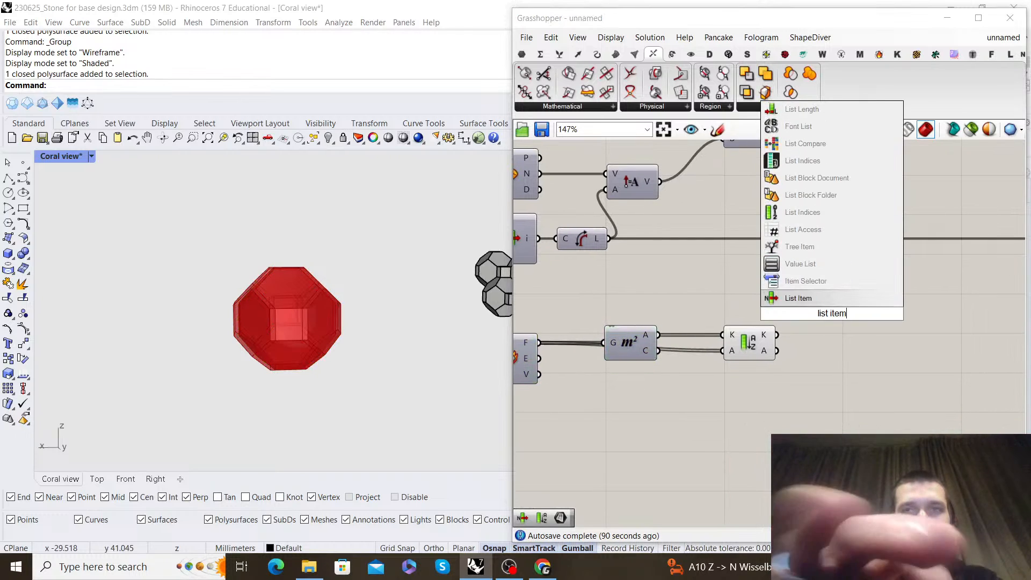
{"action": "key", "text": "Return"}
{"action": "scroll", "coordinate": [779, 347], "scroll_direction": "up", "scroll_amount": 2}
{"action": "left_click_drag", "start_coordinate": [777, 351], "coordinate": [899, 366]}
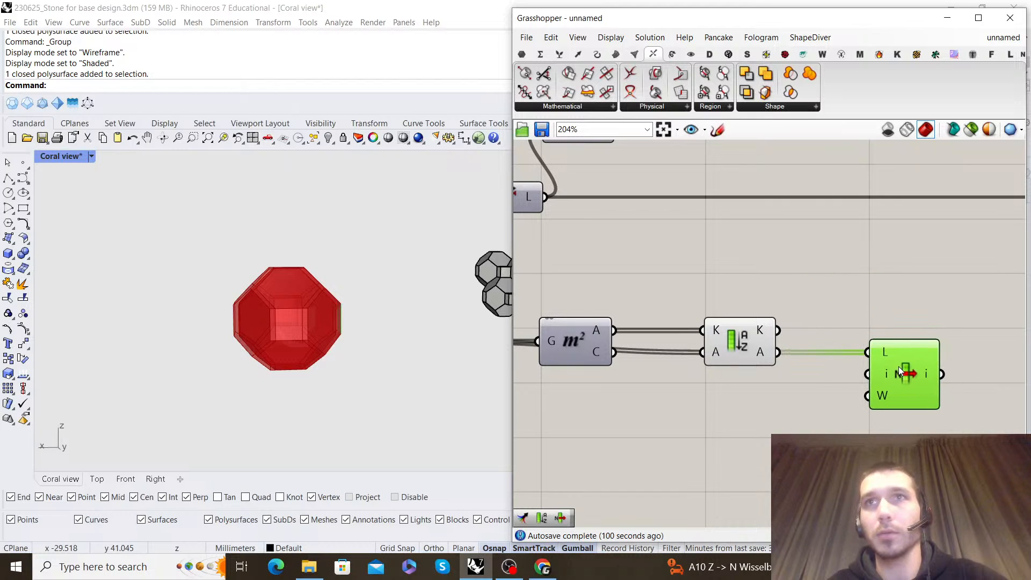
Turn off the preview of the Sort List component
{"action": "left_click_drag", "start_coordinate": [808, 453], "coordinate": [714, 253]}
{"action": "key", "text": "ctrl+q"}
{"action": "left_click", "coordinate": [890, 275]}
{"action": "right_click_drag", "start_coordinate": [890, 275], "coordinate": [817, 266]}
Reverse the L input of the new List Item and inspect the selected face on the cell
{"action": "right_click", "coordinate": [812, 342]}
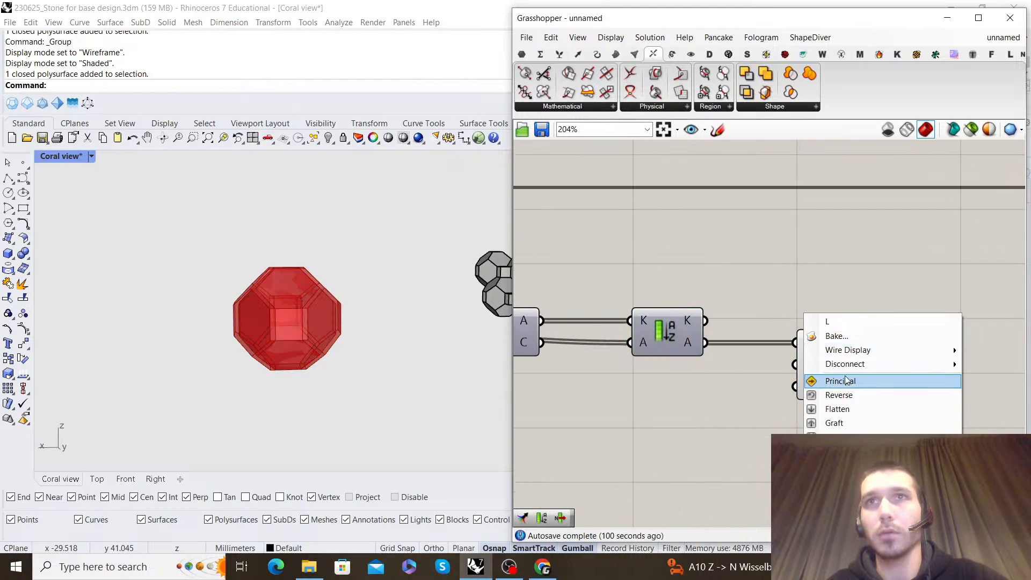
{"action": "left_click", "coordinate": [846, 396]}
{"action": "right_click_drag", "start_coordinate": [269, 328], "coordinate": [376, 260]}
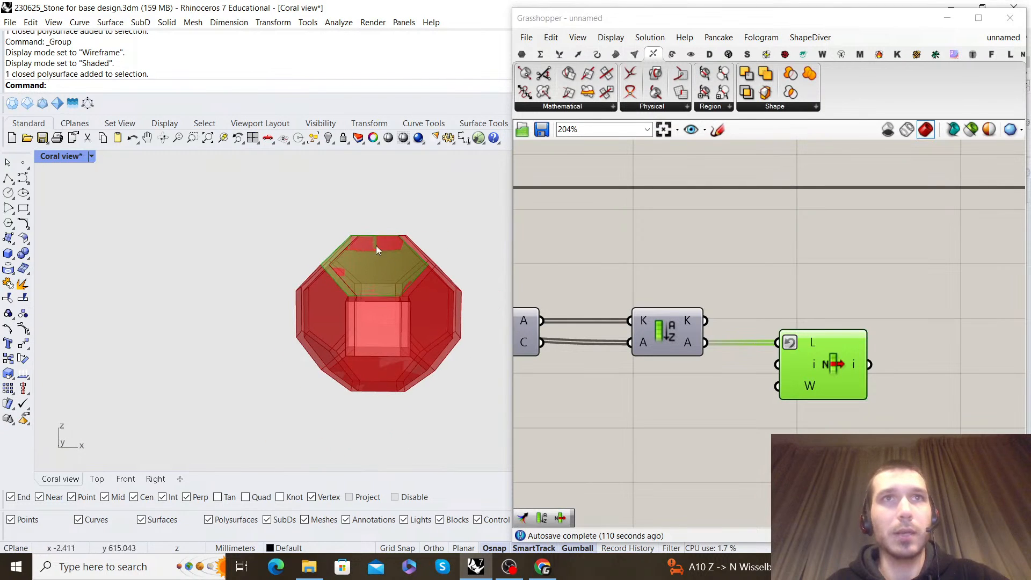
{"action": "right_click_drag", "start_coordinate": [367, 296], "coordinate": [361, 218]}
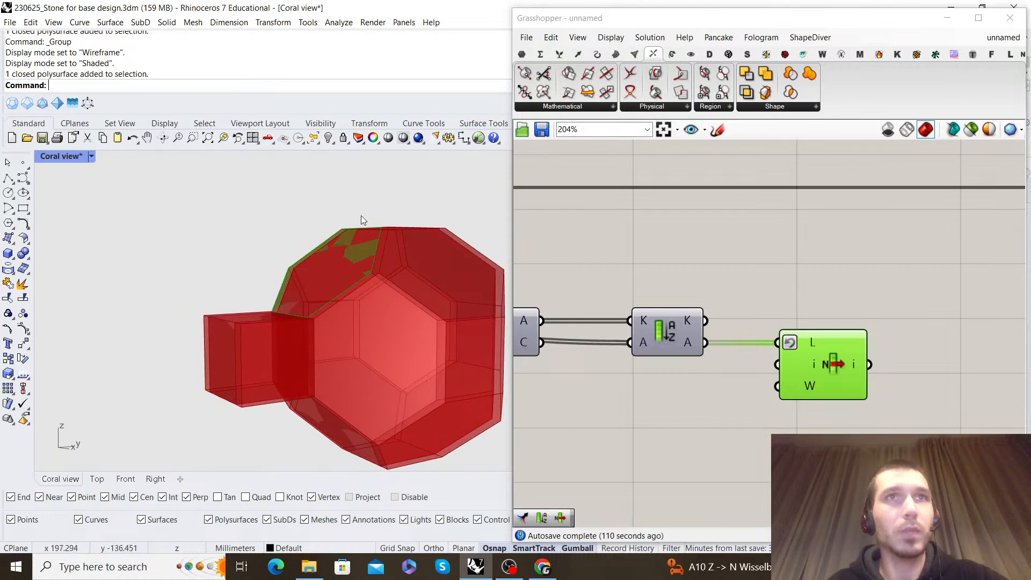
{"action": "right_click_drag", "start_coordinate": [332, 346], "coordinate": [409, 224]}
Add a Bounding Box component and connect the List Item's output to its content input
{"action": "right_click_drag", "start_coordinate": [995, 398], "coordinate": [829, 327]}
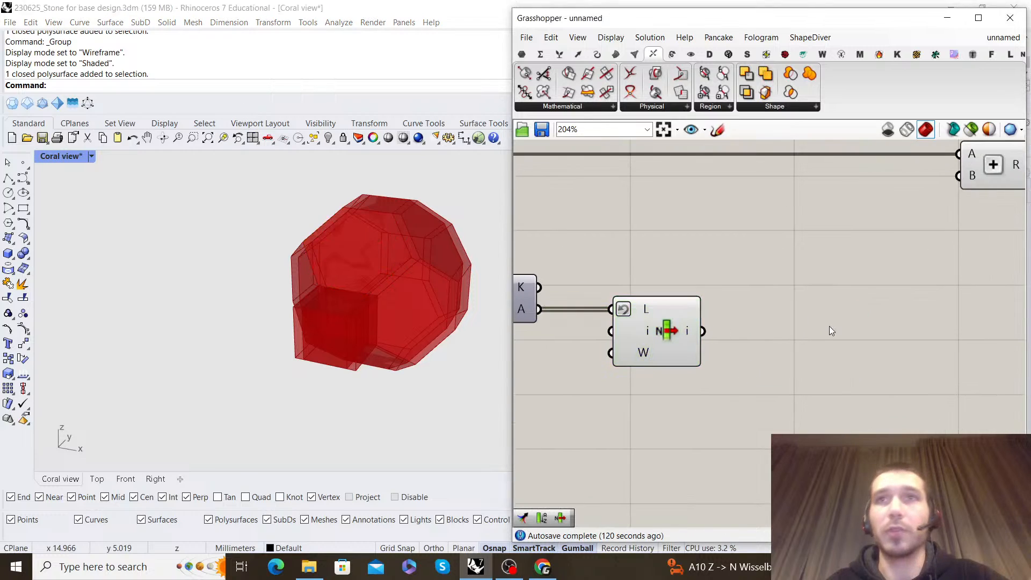
{"action": "double_click", "coordinate": [829, 326]}
{"action": "type", "text": "bounding box"}
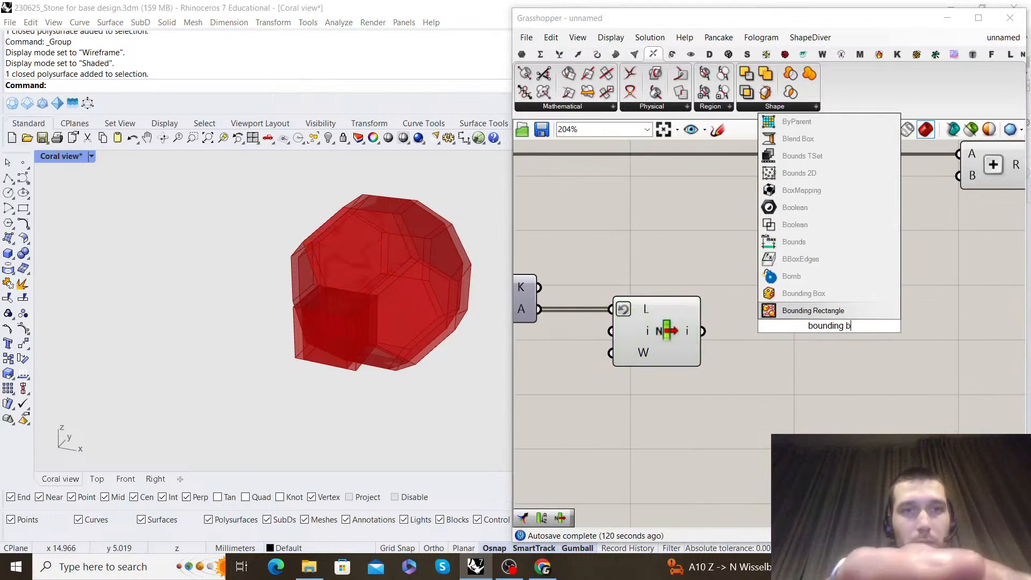
{"action": "left_click", "coordinate": [804, 293]}
{"action": "left_click_drag", "start_coordinate": [702, 330], "coordinate": [798, 331]}
{"action": "left_click", "coordinate": [847, 273]}
Add a Deconstruct Box component and connect the Bounding Box's upper B output to its B input
{"action": "right_click_drag", "start_coordinate": [914, 281], "coordinate": [718, 318]}
{"action": "scroll", "coordinate": [848, 266], "scroll_direction": "down", "scroll_amount": 5}
{"action": "scroll", "coordinate": [732, 285], "scroll_direction": "up", "scroll_amount": 1}
{"action": "double_click", "coordinate": [705, 311]}
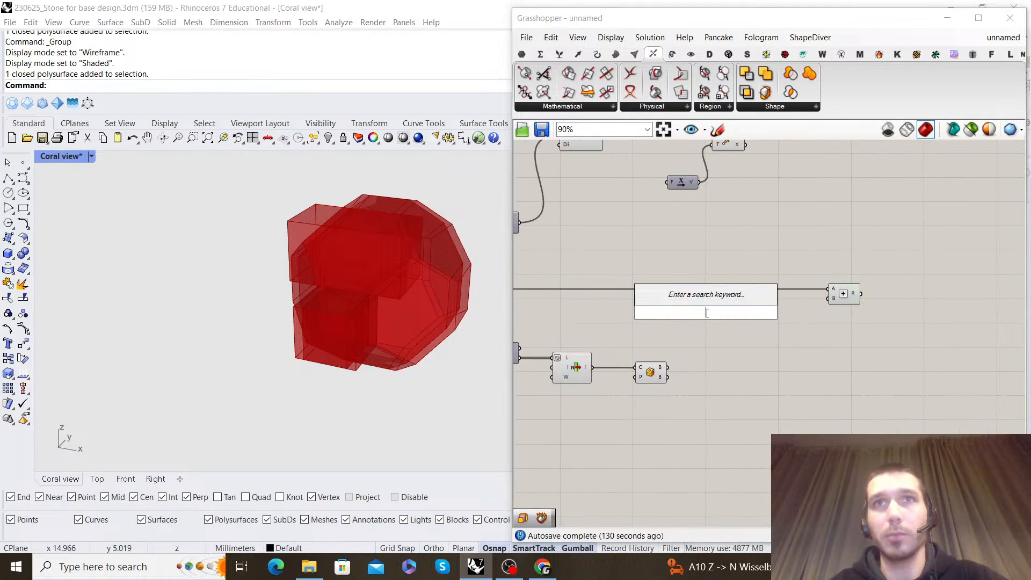
{"action": "type", "text": "decos"}
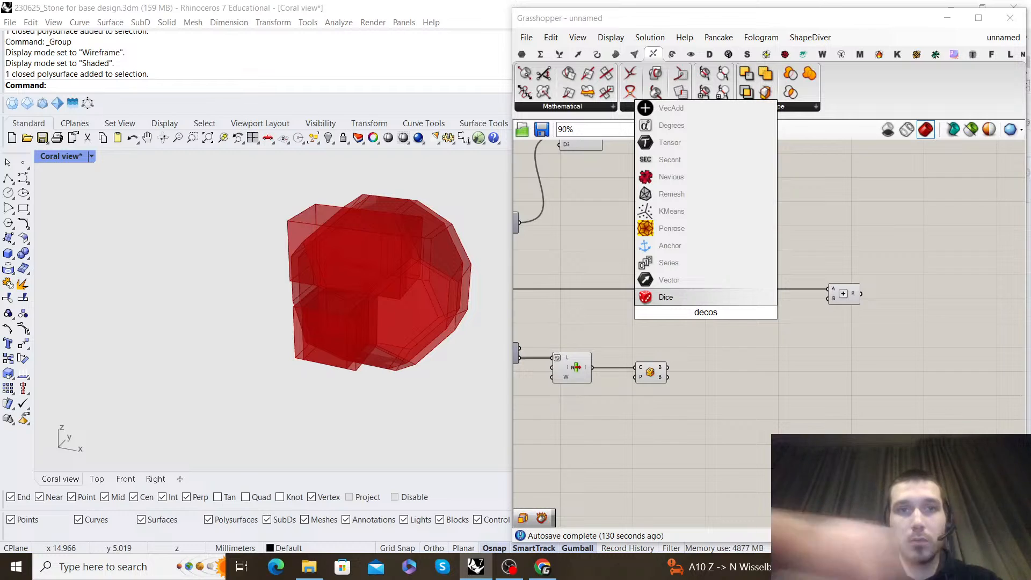
{"action": "key", "text": "BackSpace"}
{"action": "type", "text": "nstruct bo"}
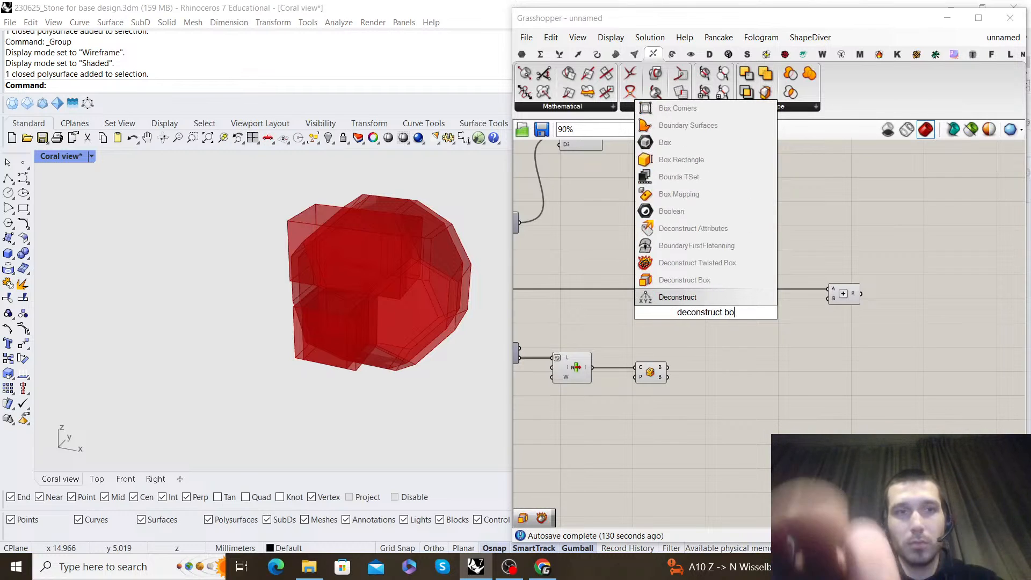
{"action": "left_click", "coordinate": [684, 279]}
{"action": "scroll", "coordinate": [666, 371], "scroll_direction": "up", "scroll_amount": 3}
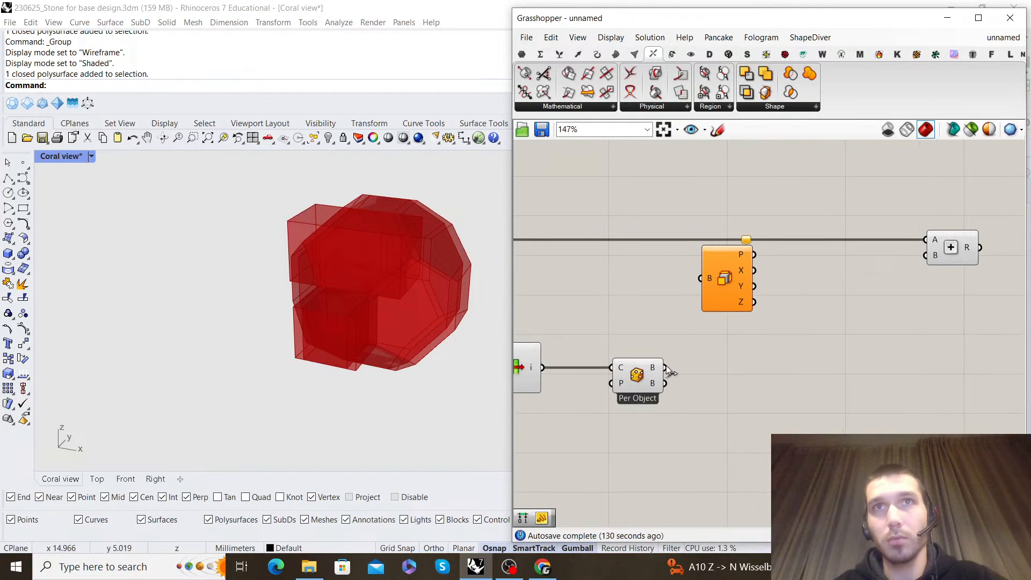
Add a Deconstruct Domain component and connect the Z output of Deconstruct Box to its I input
{"action": "double_click", "coordinate": [876, 340]}
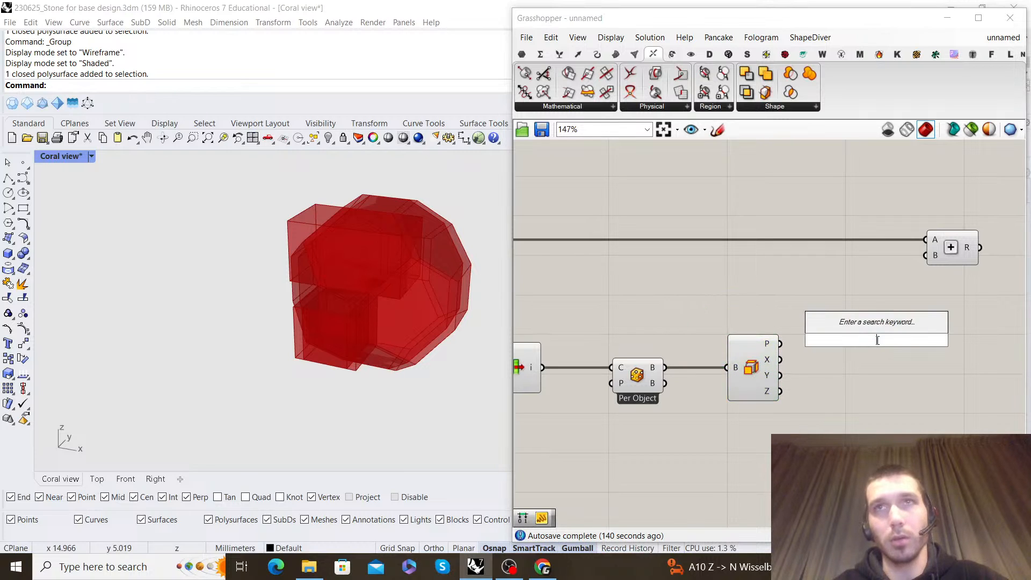
{"action": "type", "text": "deconstruct domain"}
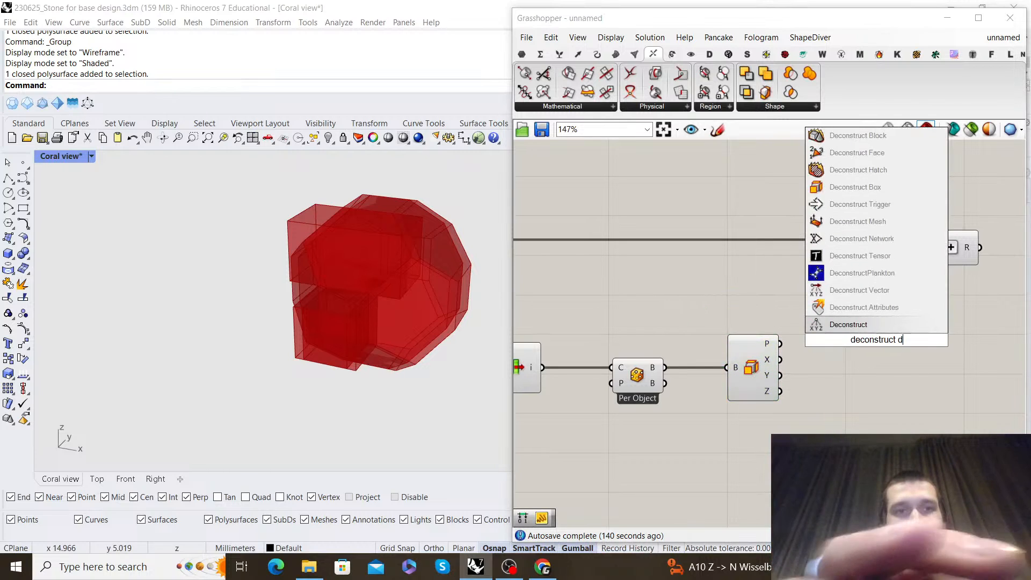
{"action": "left_click", "coordinate": [861, 307]}
{"action": "scroll", "coordinate": [785, 354], "scroll_direction": "up", "scroll_amount": 3}
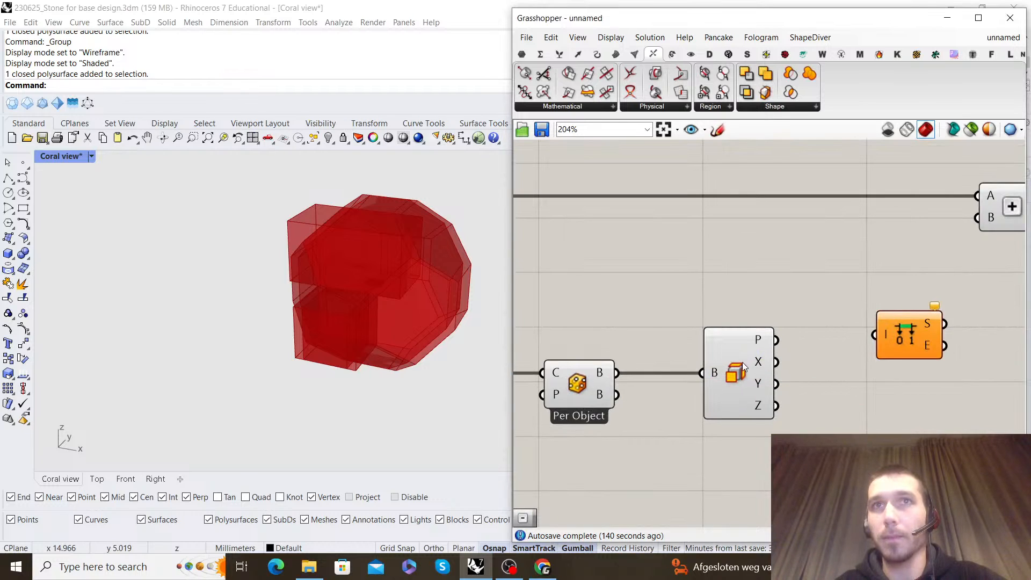
{"action": "left_click_drag", "start_coordinate": [765, 401], "coordinate": [913, 329]}
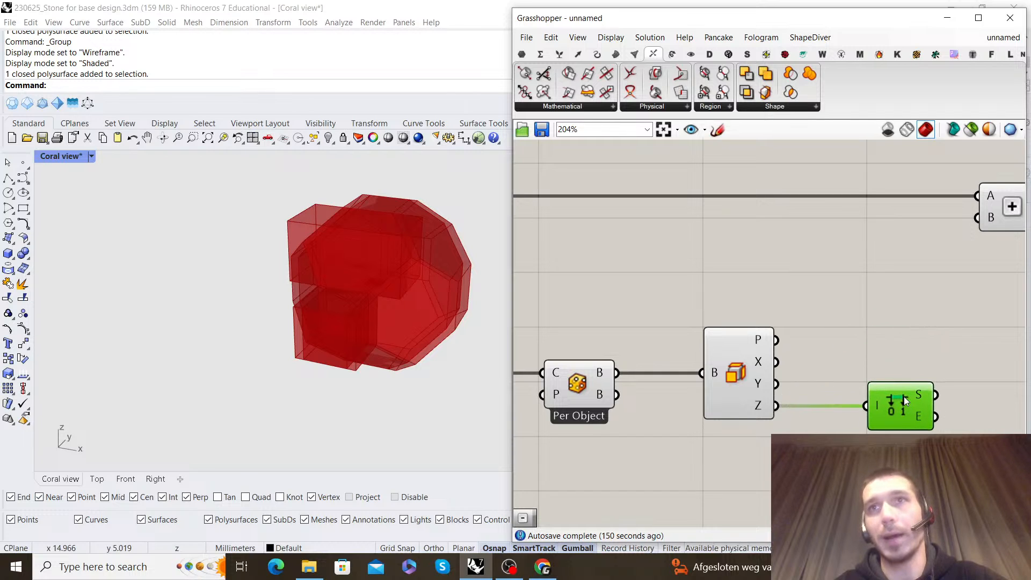
Turn off the preview of the new List Item, Bounding Box and Deconstruct Box components
{"action": "scroll", "coordinate": [825, 398], "scroll_direction": "down", "scroll_amount": 4}
{"action": "left_click_drag", "start_coordinate": [805, 414], "coordinate": [582, 306]}
{"action": "middle_click", "coordinate": [607, 308]}
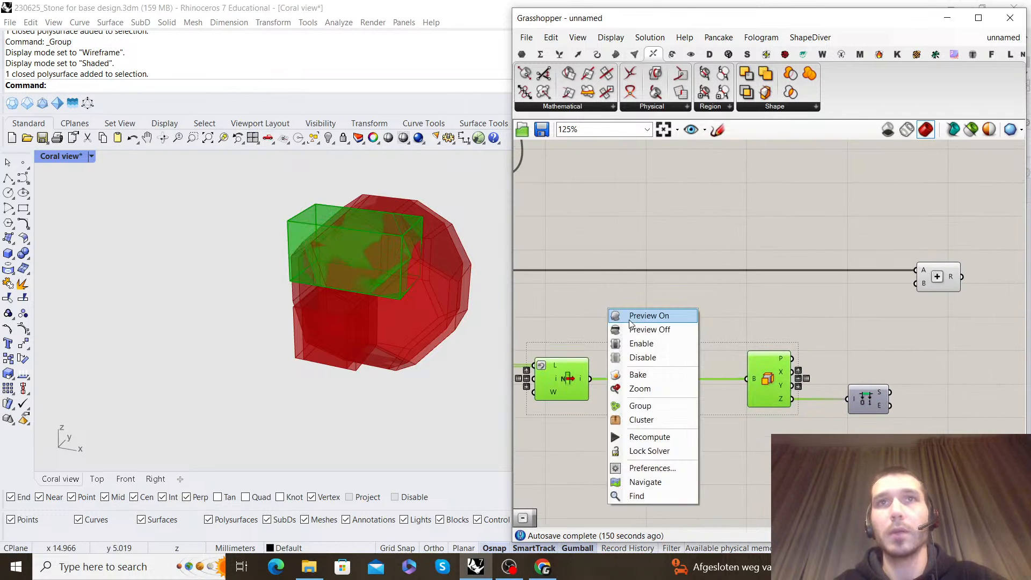
{"action": "left_click", "coordinate": [633, 329]}
Add a Subtraction component and connect the domain's end to its A input and the domain's start to its B input
{"action": "right_click_drag", "start_coordinate": [896, 378], "coordinate": [715, 328]}
{"action": "scroll", "coordinate": [715, 328], "scroll_direction": "up", "scroll_amount": 2}
{"action": "double_click", "coordinate": [768, 312]}
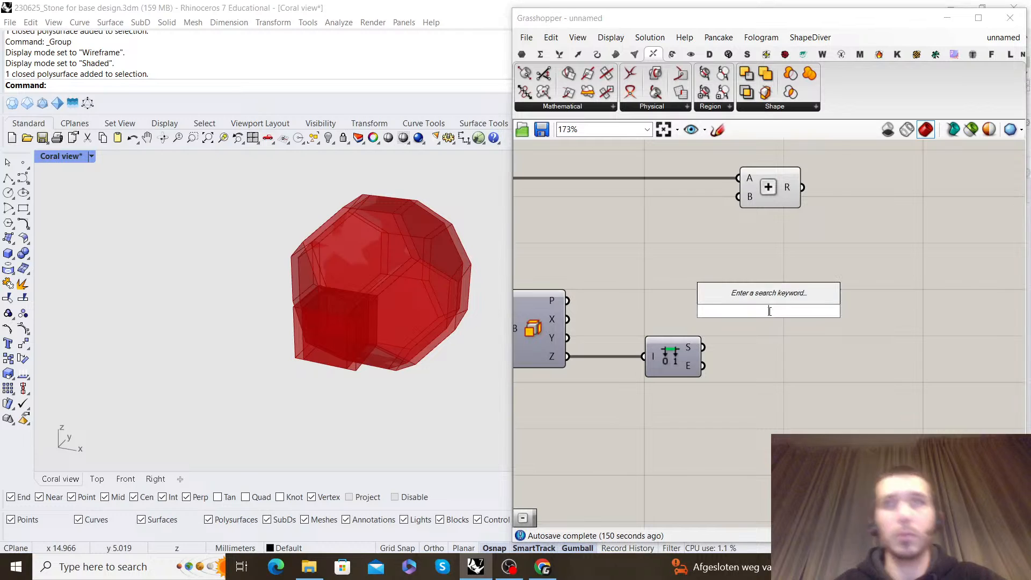
{"action": "type", "text": "subtraction"}
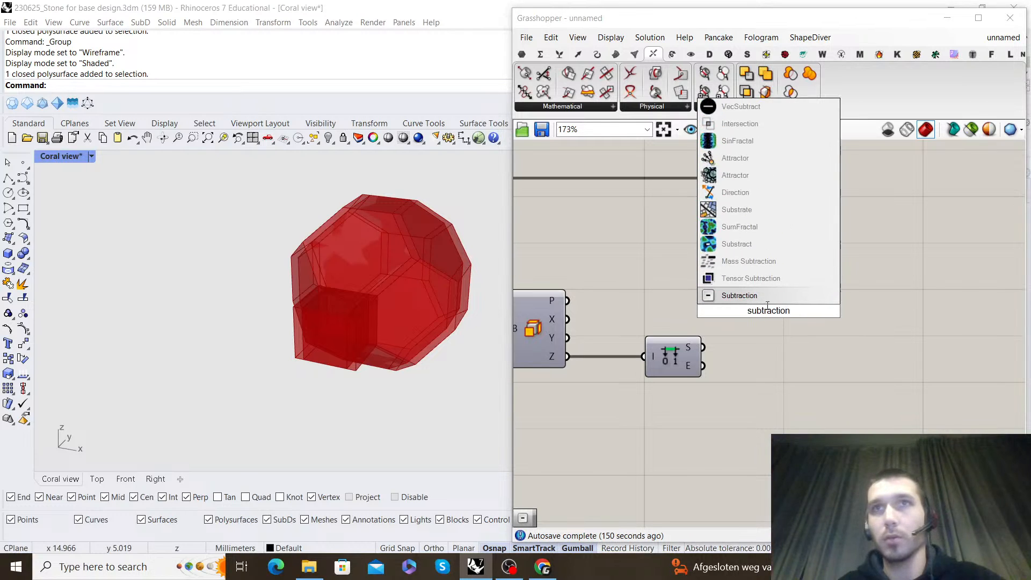
{"action": "key", "text": "Return"}
{"action": "scroll", "coordinate": [714, 347], "scroll_direction": "up", "scroll_amount": 2}
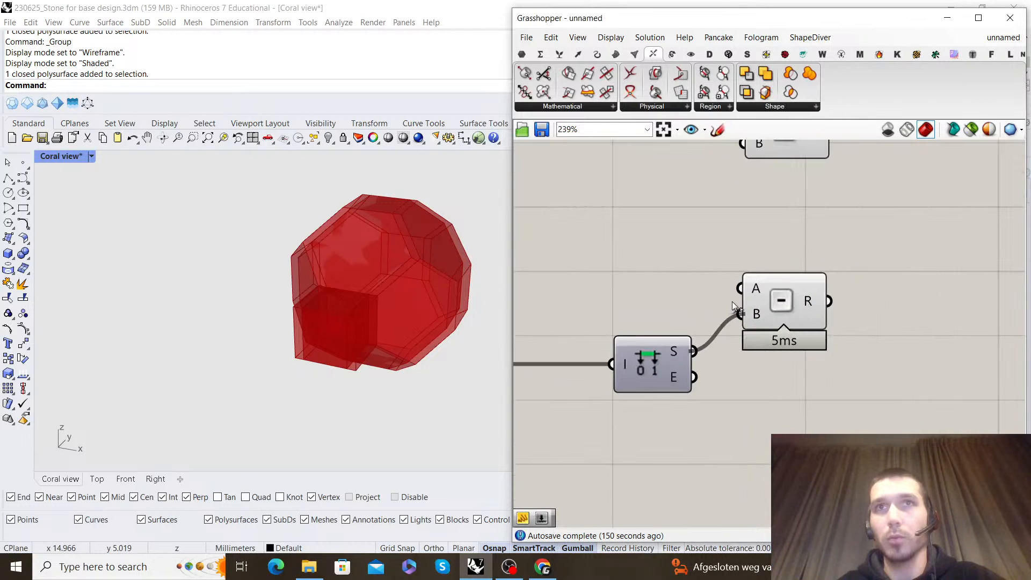
{"action": "left_click_drag", "start_coordinate": [782, 300], "coordinate": [765, 342]}
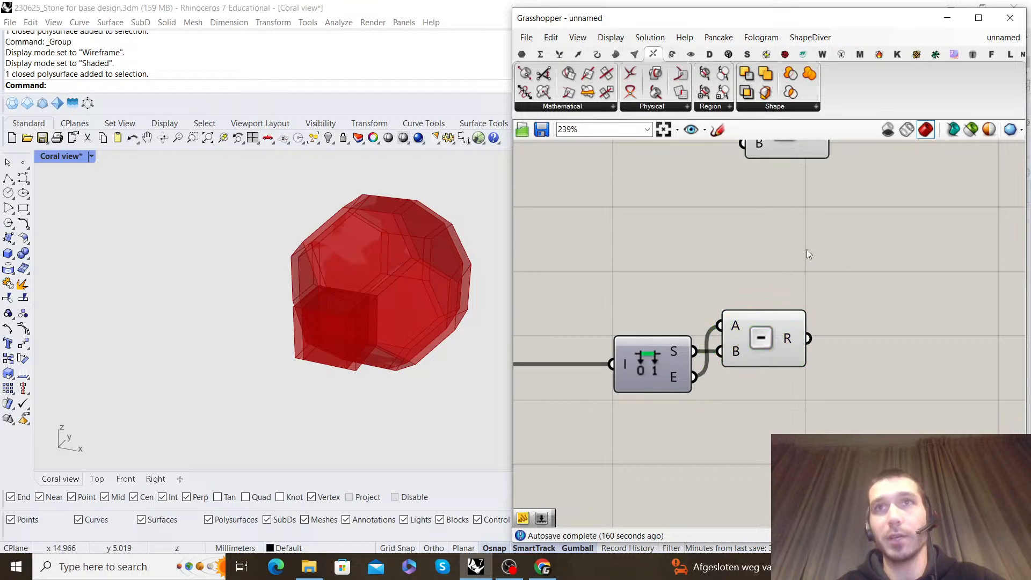
Shift the Move and Unit X components together further downstream, past the Addition component
{"action": "scroll", "coordinate": [675, 420], "scroll_direction": "down", "scroll_amount": 2}
{"action": "left_click_drag", "start_coordinate": [702, 275], "coordinate": [699, 273]}
{"action": "left_click", "coordinate": [716, 237]}
{"action": "scroll", "coordinate": [716, 236], "scroll_direction": "down", "scroll_amount": 3}
{"action": "right_click_drag", "start_coordinate": [715, 235], "coordinate": [723, 423]}
{"action": "scroll", "coordinate": [616, 335], "scroll_direction": "down", "scroll_amount": 1}
{"action": "left_click", "coordinate": [564, 282]}
{"action": "right_click_drag", "start_coordinate": [591, 281], "coordinate": [705, 276]}
{"action": "left_click_drag", "start_coordinate": [768, 354], "coordinate": [618, 277]}
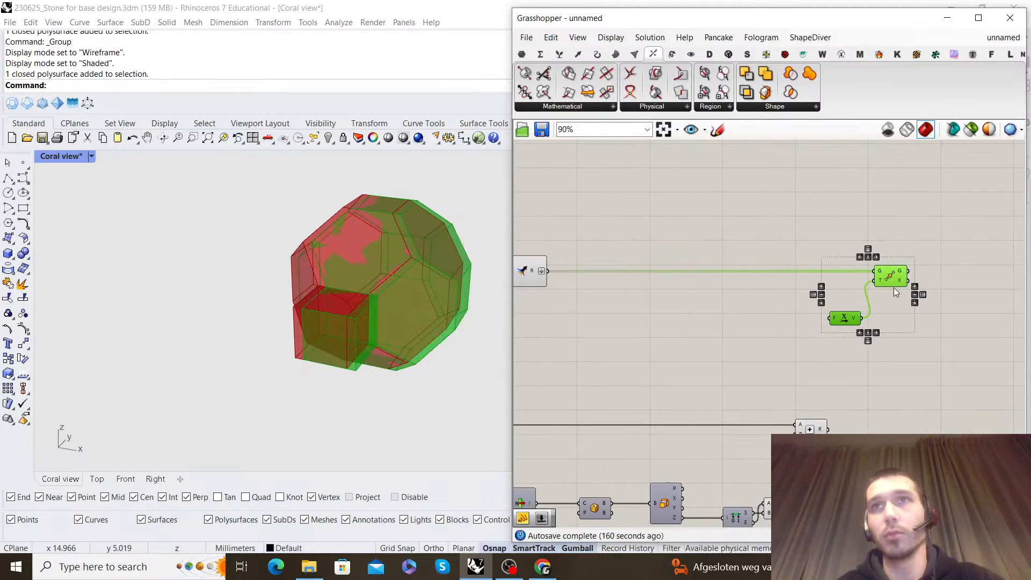
Connect the Addition result to the F input of Unit X and align Unit X beside the Move component
{"action": "left_click", "coordinate": [918, 356]}
{"action": "left_click_drag", "start_coordinate": [838, 338], "coordinate": [847, 318]}
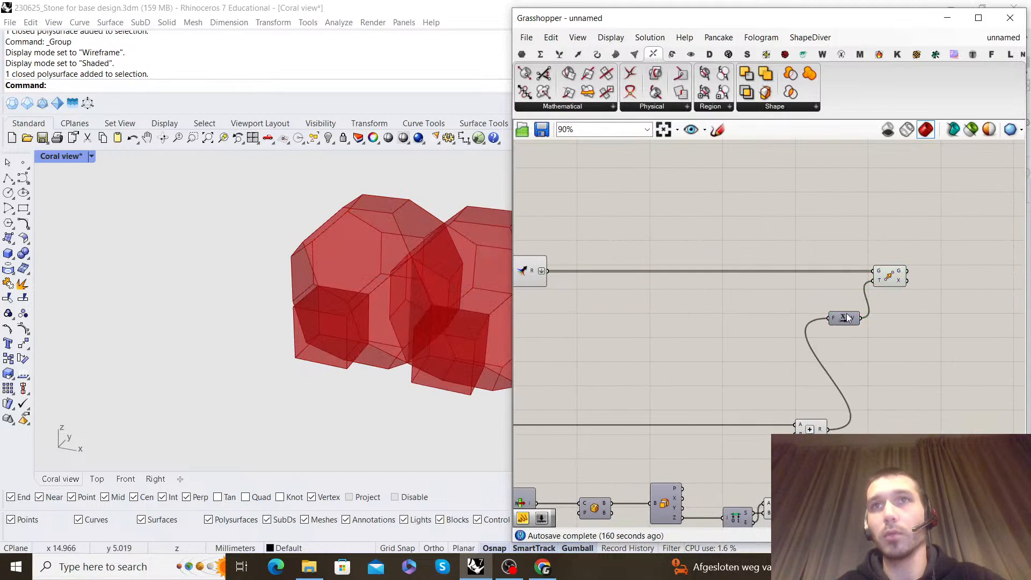
{"action": "left_click", "coordinate": [827, 317]}
{"action": "scroll", "coordinate": [368, 305], "scroll_direction": "down", "scroll_amount": 6}
{"action": "right_click_drag", "start_coordinate": [369, 305], "coordinate": [404, 270]}
{"action": "scroll", "coordinate": [404, 274], "scroll_direction": "up", "scroll_amount": 6}
{"action": "right_click_drag", "start_coordinate": [396, 312], "coordinate": [410, 371]}
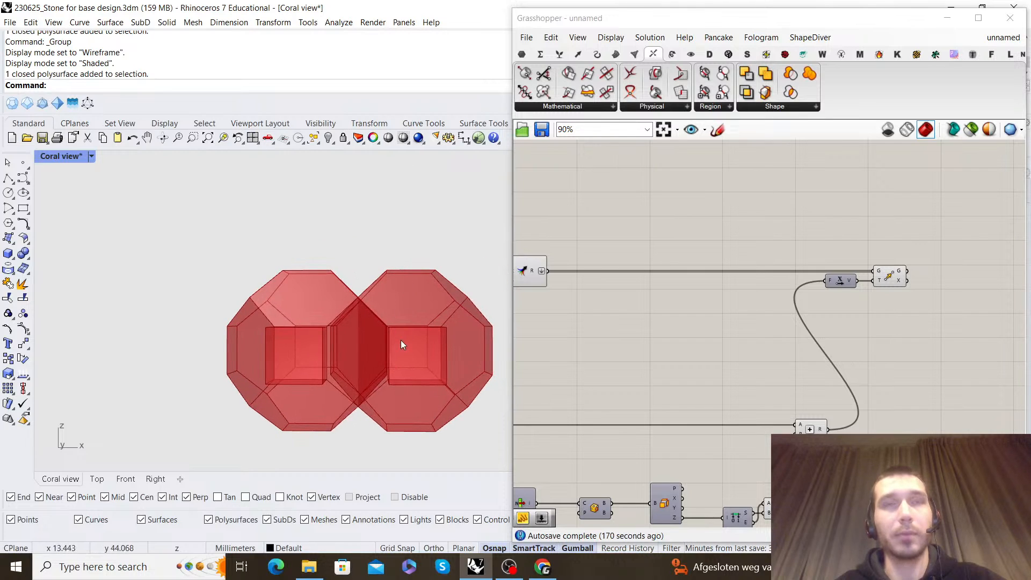
{"action": "scroll", "coordinate": [371, 315], "scroll_direction": "down", "scroll_amount": 2}
{"action": "right_click_drag", "start_coordinate": [379, 292], "coordinate": [369, 274]}
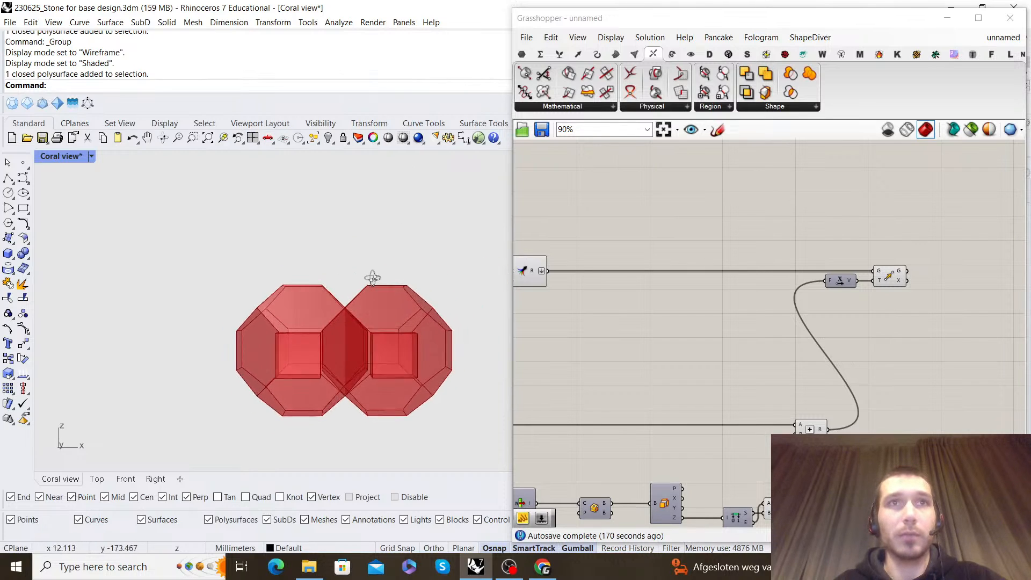
{"action": "scroll", "coordinate": [929, 372], "scroll_direction": "down", "scroll_amount": 2}
{"action": "scroll", "coordinate": [822, 356], "scroll_direction": "up", "scroll_amount": 2}
Add a Unit Z component and place a second Move downstream, fed by the first Move's geometry output
{"action": "double_click", "coordinate": [822, 356]}
{"action": "type", "text": "z"}
{"action": "key", "text": "Return"}
{"action": "left_click_drag", "start_coordinate": [773, 298], "coordinate": [908, 311], "text": "alt"}
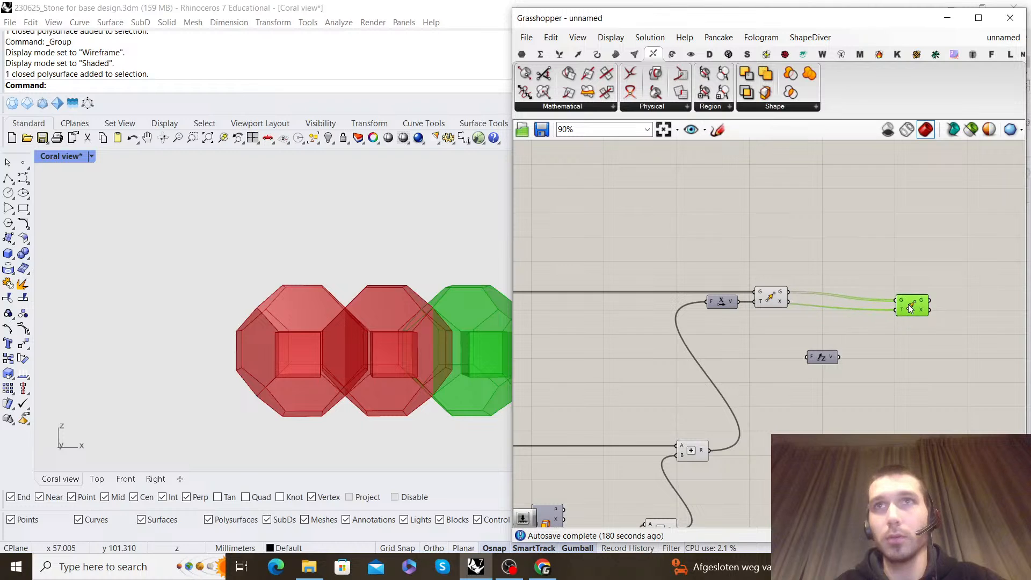
Connect the Addition result to Unit Z's F input and Unit Z's vector output to the second Move's T input
{"action": "left_click", "coordinate": [840, 324]}
{"action": "scroll", "coordinate": [767, 328], "scroll_direction": "down", "scroll_amount": 2}
{"action": "right_click_drag", "start_coordinate": [745, 344], "coordinate": [812, 305]}
{"action": "scroll", "coordinate": [786, 348], "scroll_direction": "up", "scroll_amount": 1}
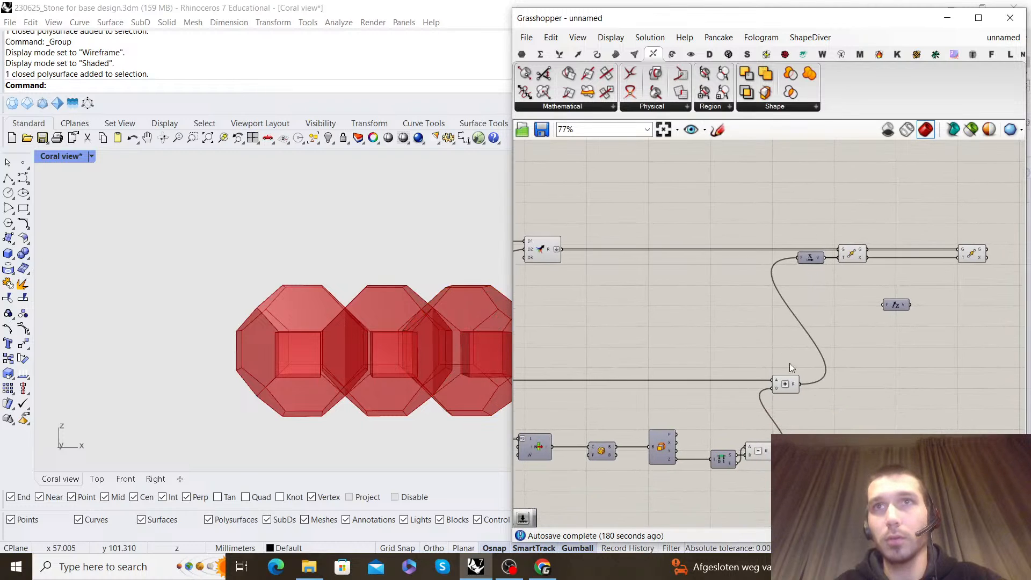
{"action": "left_click_drag", "start_coordinate": [800, 384], "coordinate": [876, 363]}
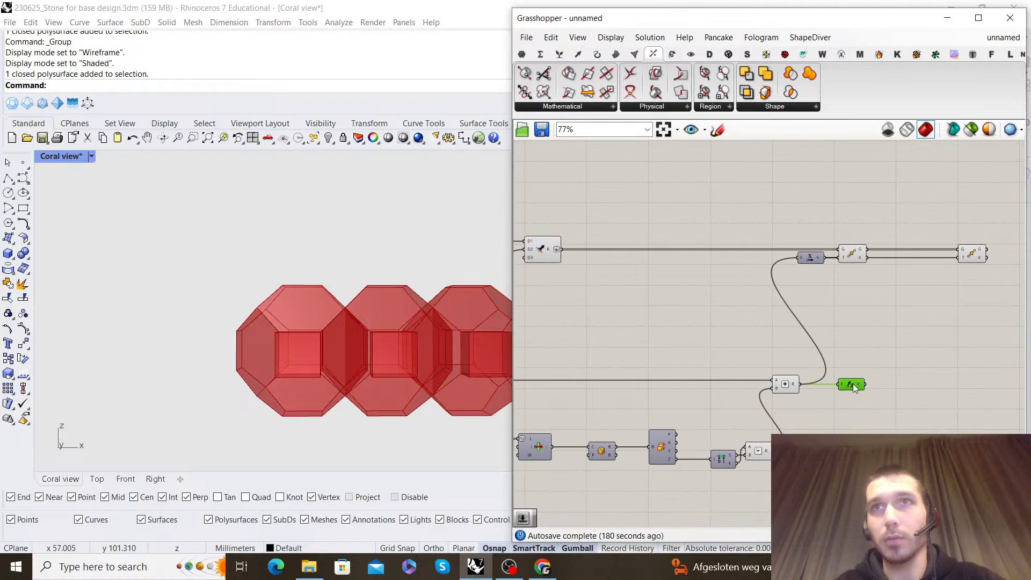
{"action": "left_click_drag", "start_coordinate": [963, 259], "coordinate": [960, 258]}
{"action": "left_click", "coordinate": [920, 322]}
Turn off the preview of the first Move component
{"action": "scroll", "coordinate": [836, 353], "scroll_direction": "down", "scroll_amount": 1}
{"action": "left_click_drag", "start_coordinate": [857, 328], "coordinate": [744, 189]}
{"action": "middle_click", "coordinate": [745, 189]}
{"action": "left_click", "coordinate": [784, 210]}
{"action": "left_click", "coordinate": [806, 218]}
Examine how the original cell and its diagonally moved copy meet, viewing them from another angle
{"action": "right_click_drag", "start_coordinate": [339, 349], "coordinate": [380, 293]}
{"action": "scroll", "coordinate": [811, 356], "scroll_direction": "down", "scroll_amount": 4}
{"action": "right_click_drag", "start_coordinate": [865, 336], "coordinate": [909, 282]}
{"action": "scroll", "coordinate": [909, 283], "scroll_direction": "up", "scroll_amount": 5}
{"action": "left_click", "coordinate": [712, 320]}
{"action": "left_click", "coordinate": [710, 320]}
{"action": "right_click_drag", "start_coordinate": [328, 298], "coordinate": [288, 304]}
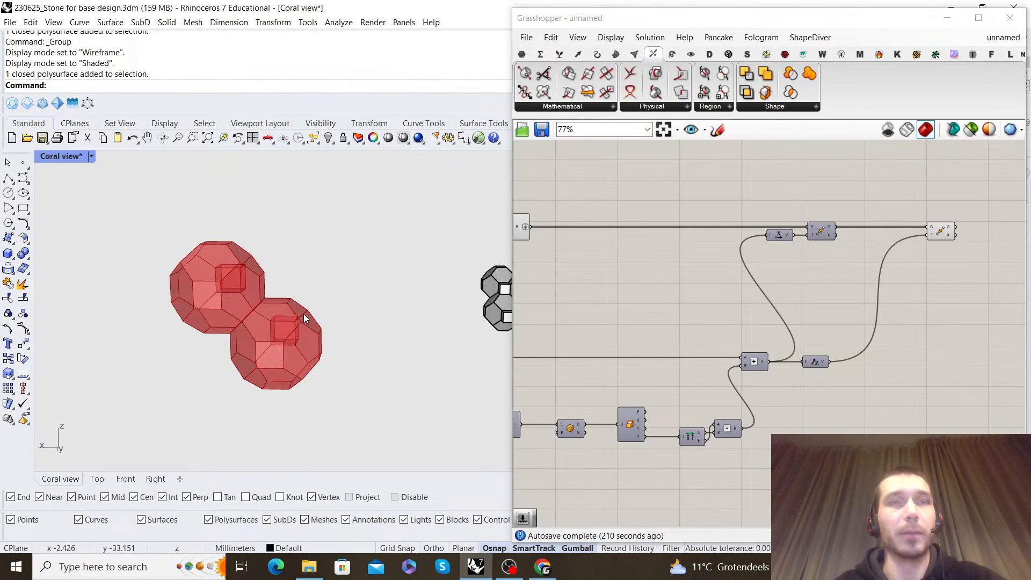
{"action": "left_click", "coordinate": [555, 306]}
Add a Merge component after the second Move and connect the Move's geometry output to its D1 input
{"action": "scroll", "coordinate": [612, 287], "scroll_direction": "down", "scroll_amount": 3}
{"action": "mouse_move", "coordinate": [690, 252]}
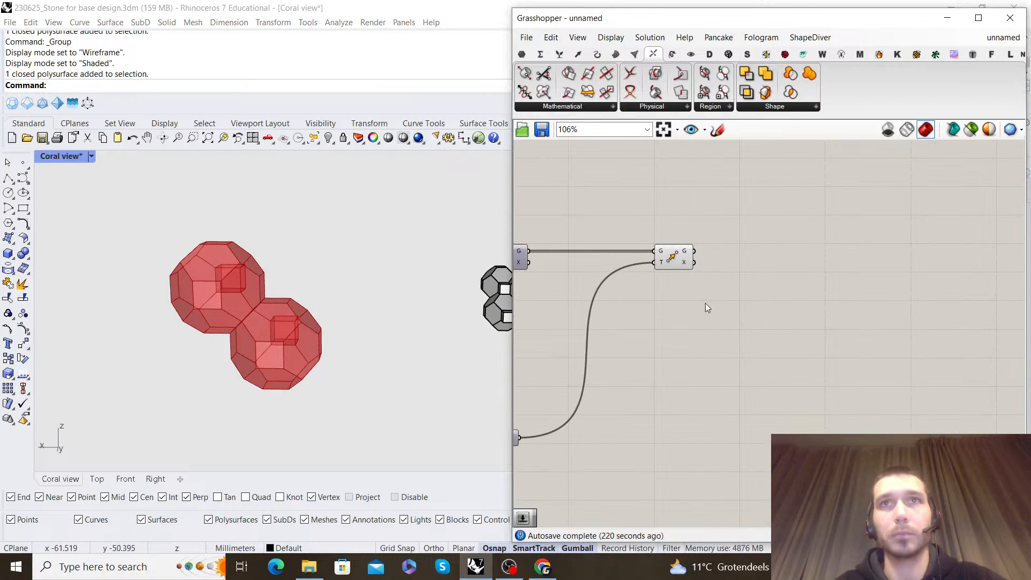
{"action": "double_click", "coordinate": [706, 307]}
{"action": "type", "text": "merge"}
{"action": "left_click", "coordinate": [694, 290]}
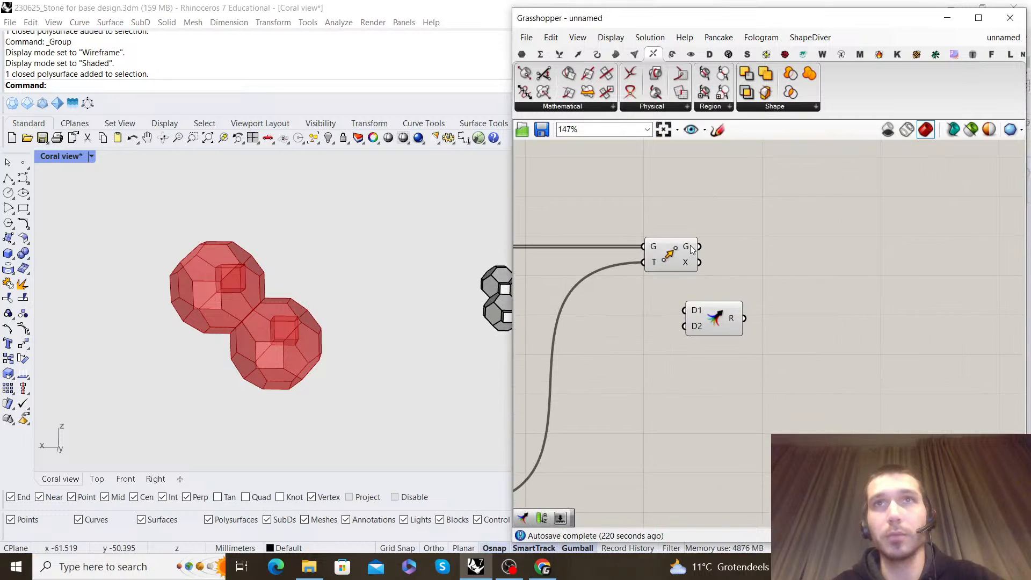
{"action": "left_click_drag", "start_coordinate": [688, 306], "coordinate": [688, 308]}
{"action": "left_click_drag", "start_coordinate": [717, 317], "coordinate": [777, 270]}
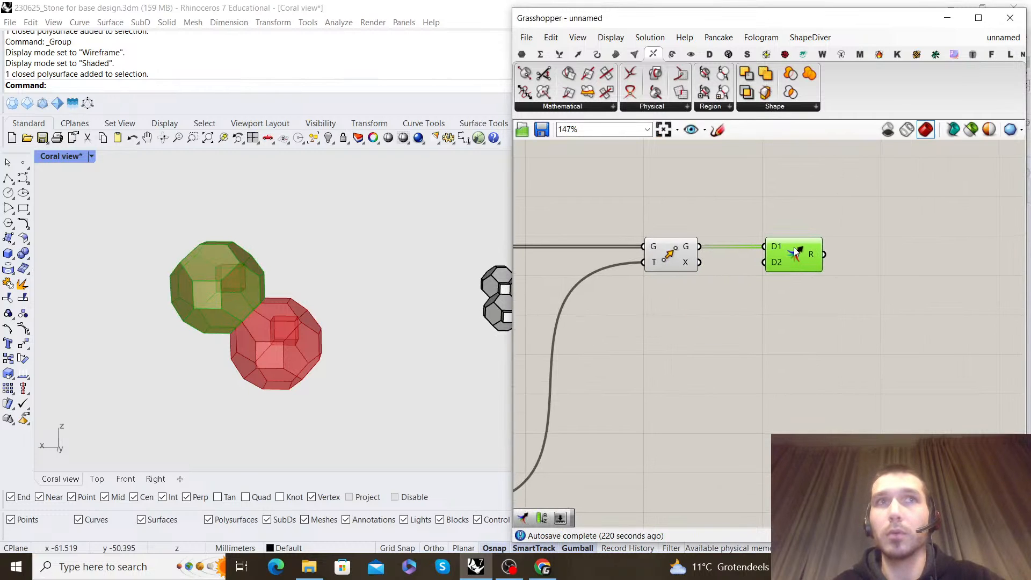
Check the upstream Merge component and add a Group component near the second Move
{"action": "scroll", "coordinate": [729, 264], "scroll_direction": "down", "scroll_amount": 5}
{"action": "right_click_drag", "start_coordinate": [683, 272], "coordinate": [793, 294]}
{"action": "right_click_drag", "start_coordinate": [585, 271], "coordinate": [792, 289]}
{"action": "scroll", "coordinate": [676, 289], "scroll_direction": "up", "scroll_amount": 3}
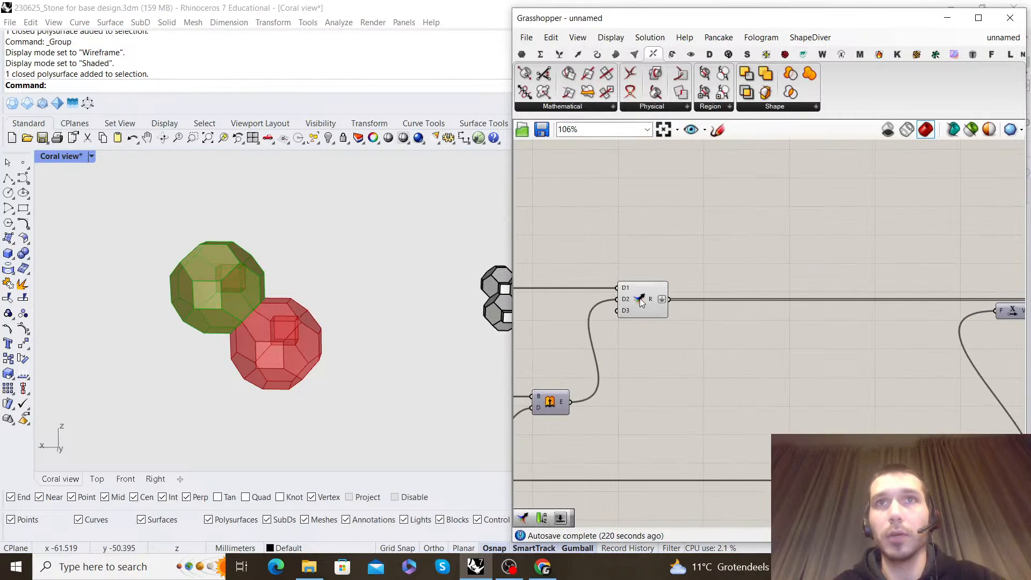
{"action": "left_click", "coordinate": [640, 299]}
{"action": "left_click_drag", "start_coordinate": [662, 372], "coordinate": [646, 383]}
{"action": "scroll", "coordinate": [646, 384], "scroll_direction": "down", "scroll_amount": 6}
{"action": "scroll", "coordinate": [869, 381], "scroll_direction": "up", "scroll_amount": 6}
{"action": "double_click", "coordinate": [804, 375]}
{"action": "type", "text": "group"}
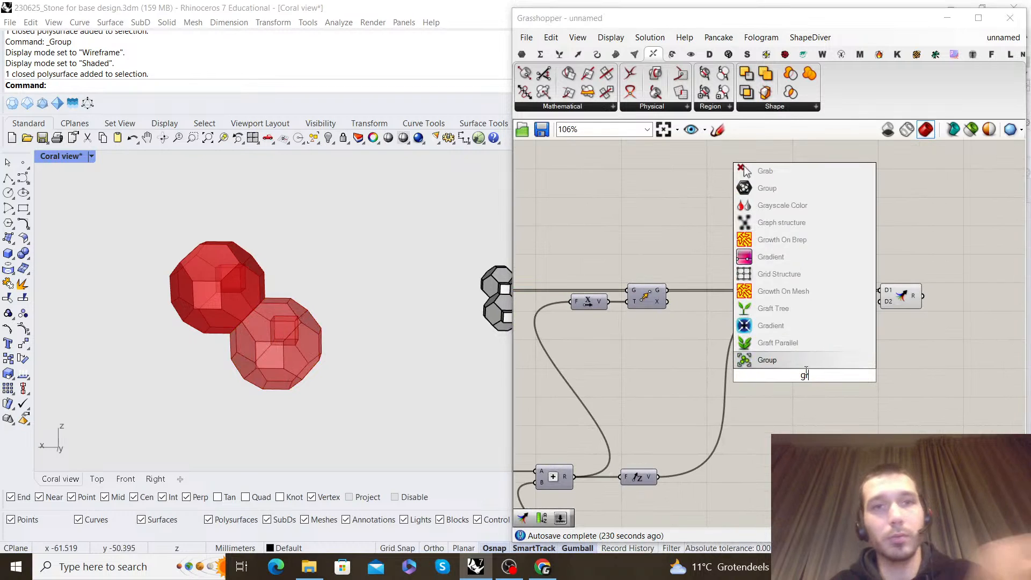
{"action": "left_click", "coordinate": [782, 357]}
Place the Group between the second Move and the new Merge, routing the Move's geometry through it into D2
{"action": "scroll", "coordinate": [783, 356], "scroll_direction": "up", "scroll_amount": 3}
{"action": "left_click_drag", "start_coordinate": [802, 390], "coordinate": [794, 397]}
{"action": "left_click_drag", "start_coordinate": [808, 399], "coordinate": [856, 386]}
{"action": "right_click_drag", "start_coordinate": [901, 349], "coordinate": [625, 400]}
{"action": "left_click_drag", "start_coordinate": [581, 436], "coordinate": [582, 434]}
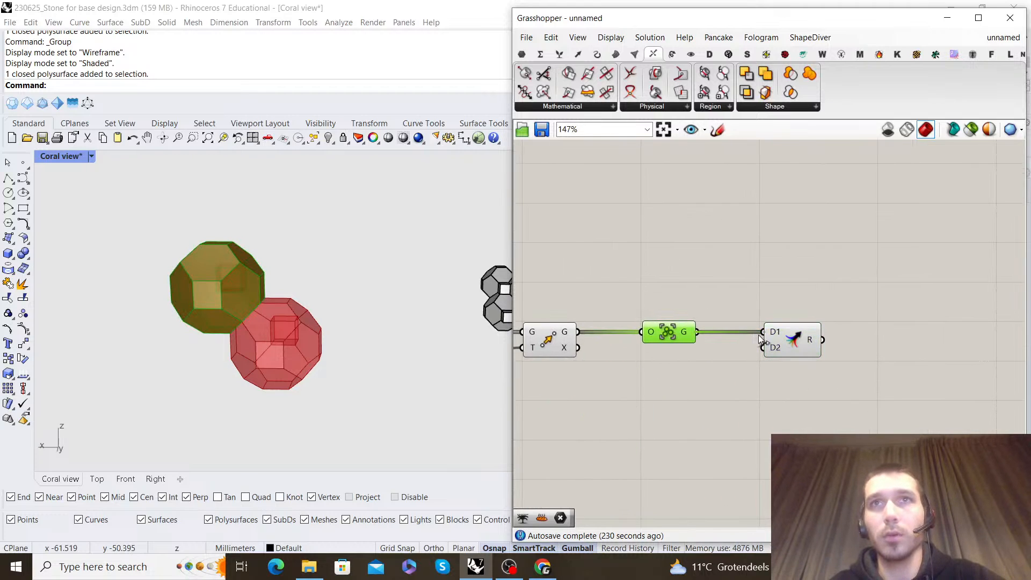
{"action": "left_click_drag", "start_coordinate": [780, 324], "coordinate": [784, 328]}
{"action": "left_click", "coordinate": [690, 269]}
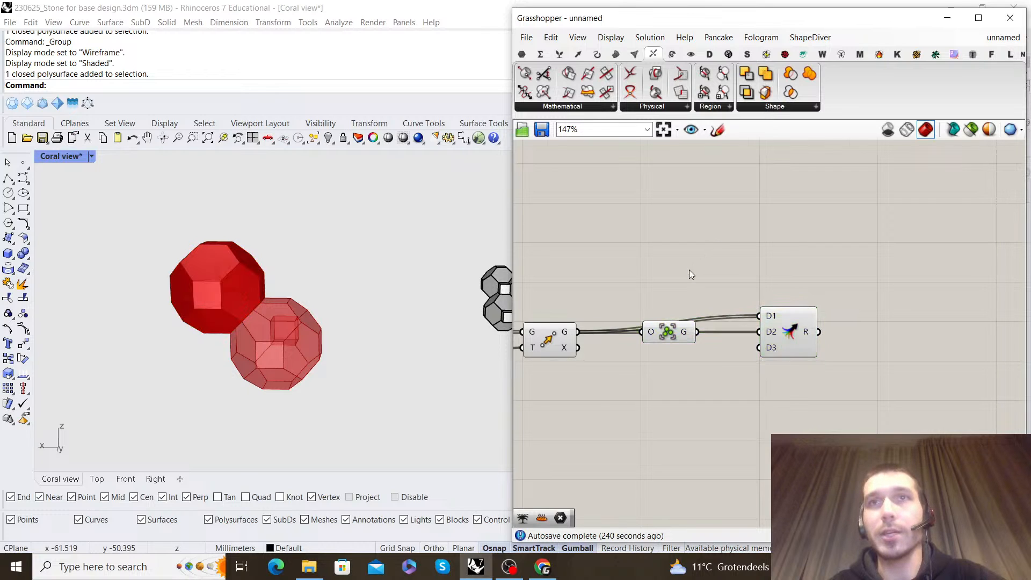
Turn off the preview of the second Move and the Group component
{"action": "scroll", "coordinate": [691, 269], "scroll_direction": "down", "scroll_amount": 2}
{"action": "right_click_drag", "start_coordinate": [691, 269], "coordinate": [808, 277]}
{"action": "left_click_drag", "start_coordinate": [779, 456], "coordinate": [689, 261]}
{"action": "left_click", "coordinate": [748, 267]}
Duplicate the Group component above the first one and route the upstream Merge's result through it into D1 of the new Merge
{"action": "scroll", "coordinate": [747, 268], "scroll_direction": "down", "scroll_amount": 3}
{"action": "right_click_drag", "start_coordinate": [630, 291], "coordinate": [820, 298]}
{"action": "scroll", "coordinate": [582, 317], "scroll_direction": "up", "scroll_amount": 2}
{"action": "scroll", "coordinate": [582, 317], "scroll_direction": "down", "scroll_amount": 3}
{"action": "right_click_drag", "start_coordinate": [908, 317], "coordinate": [769, 315]}
{"action": "scroll", "coordinate": [769, 315], "scroll_direction": "up", "scroll_amount": 1}
{"action": "scroll", "coordinate": [769, 314], "scroll_direction": "up", "scroll_amount": 2}
{"action": "left_click_drag", "start_coordinate": [773, 315], "coordinate": [777, 296]}
{"action": "left_click", "coordinate": [777, 268]}
{"action": "scroll", "coordinate": [776, 267], "scroll_direction": "down", "scroll_amount": 3}
{"action": "right_click_drag", "start_coordinate": [545, 277], "coordinate": [702, 274]}
{"action": "scroll", "coordinate": [701, 274], "scroll_direction": "up", "scroll_amount": 3}
{"action": "scroll", "coordinate": [646, 370], "scroll_direction": "down", "scroll_amount": 6}
{"action": "left_click_drag", "start_coordinate": [677, 283], "coordinate": [810, 323]}
{"action": "scroll", "coordinate": [948, 327], "scroll_direction": "up", "scroll_amount": 6}
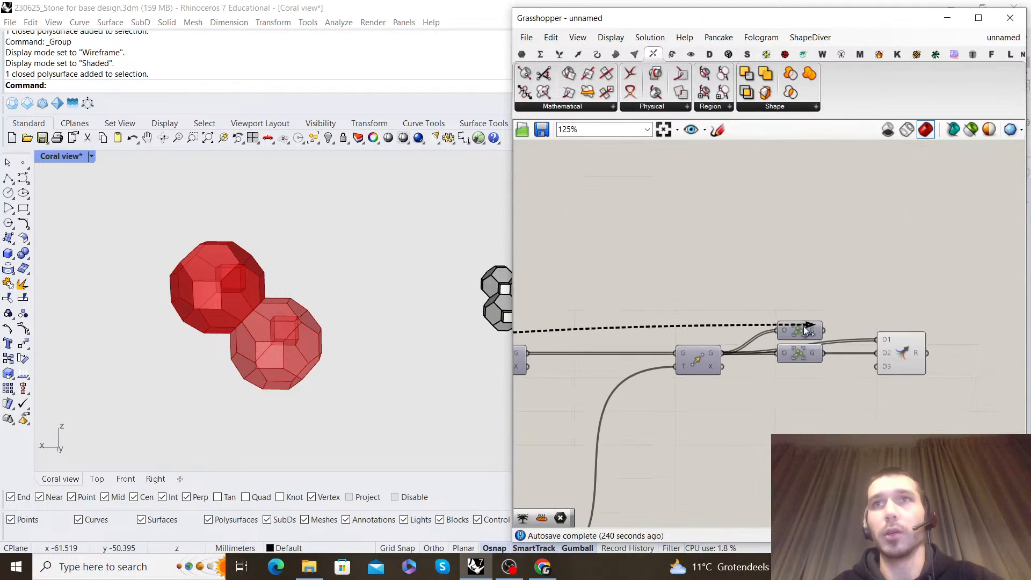
Turn off the preview of the copied Group and check the data structure of the new Merge's result
{"action": "right_click_drag", "start_coordinate": [900, 418], "coordinate": [807, 409]}
{"action": "left_click", "coordinate": [805, 356]}
{"action": "left_click", "coordinate": [828, 259]}
{"action": "left_click", "coordinate": [825, 343]}
{"action": "mouse_move", "coordinate": [826, 343]}
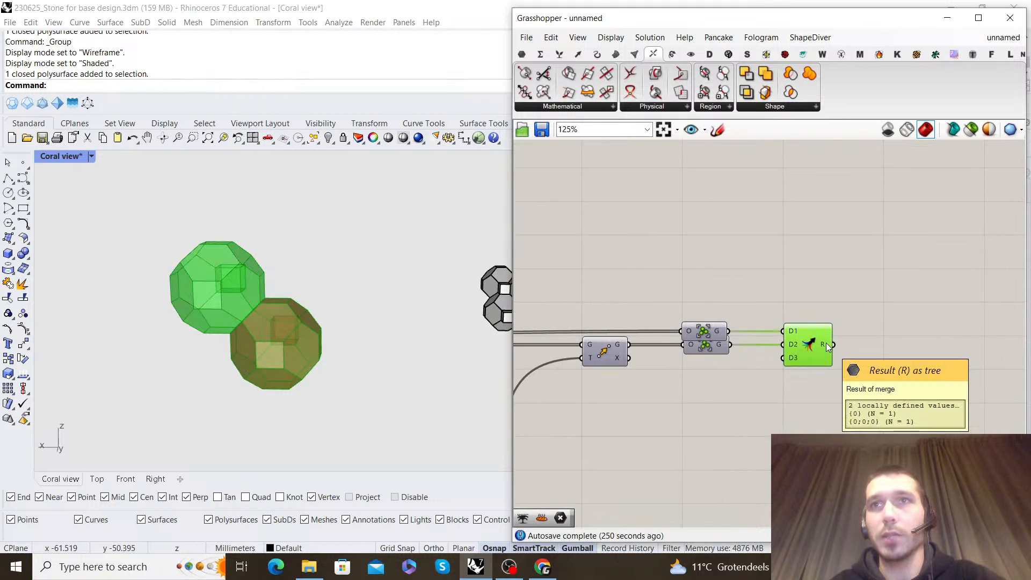
Turn off the preview of the upstream Merge component
{"action": "scroll", "coordinate": [826, 343], "scroll_direction": "down", "scroll_amount": 4}
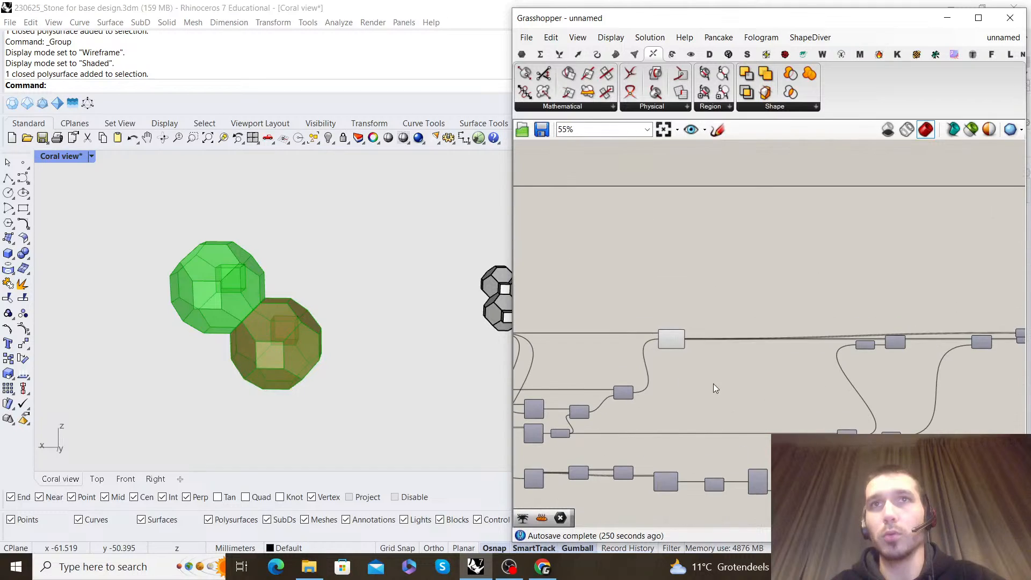
{"action": "left_click", "coordinate": [671, 339]}
{"action": "middle_click", "coordinate": [667, 278]}
{"action": "left_click", "coordinate": [693, 299]}
{"action": "left_click", "coordinate": [794, 299]}
Add a Match Tree component and connect the upper Group's output to its T input and the lower Group's to G
{"action": "right_click_drag", "start_coordinate": [915, 304], "coordinate": [634, 285]}
{"action": "scroll", "coordinate": [736, 314], "scroll_direction": "up", "scroll_amount": 6}
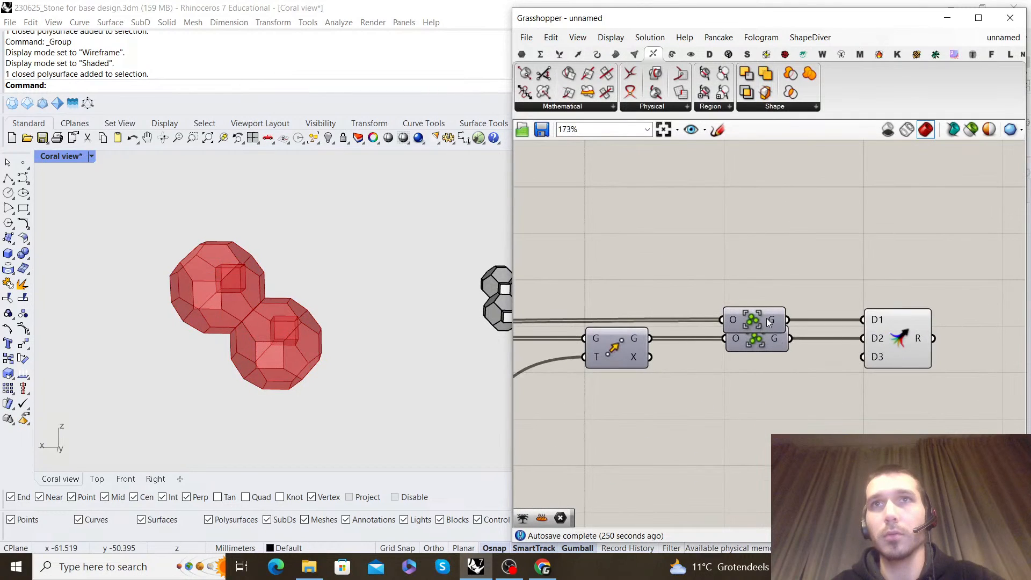
{"action": "double_click", "coordinate": [812, 425]}
{"action": "type", "text": "match"}
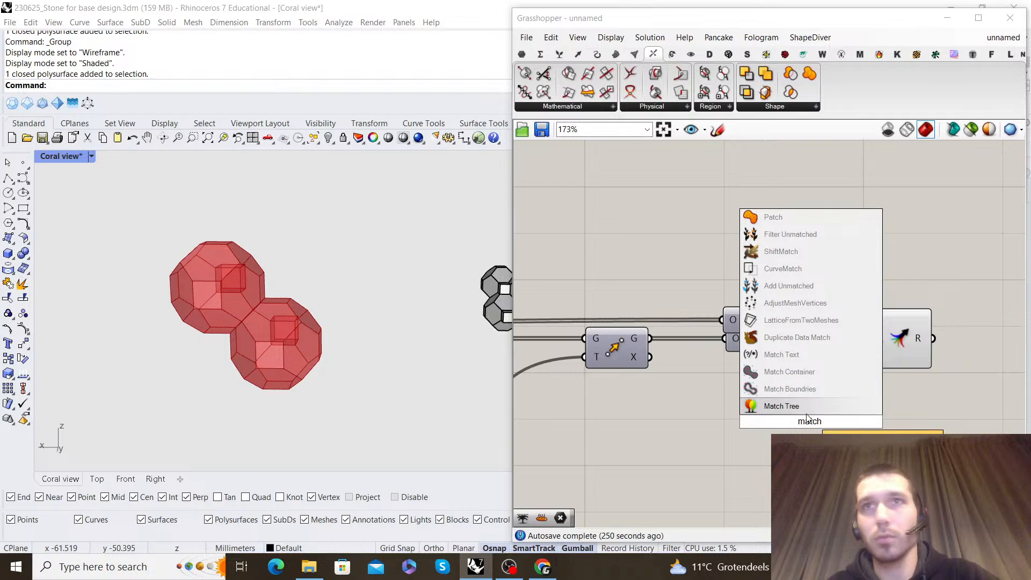
{"action": "left_click", "coordinate": [805, 410]}
{"action": "right_click_drag", "start_coordinate": [848, 354], "coordinate": [681, 358]}
{"action": "left_click_drag", "start_coordinate": [748, 342], "coordinate": [760, 343]}
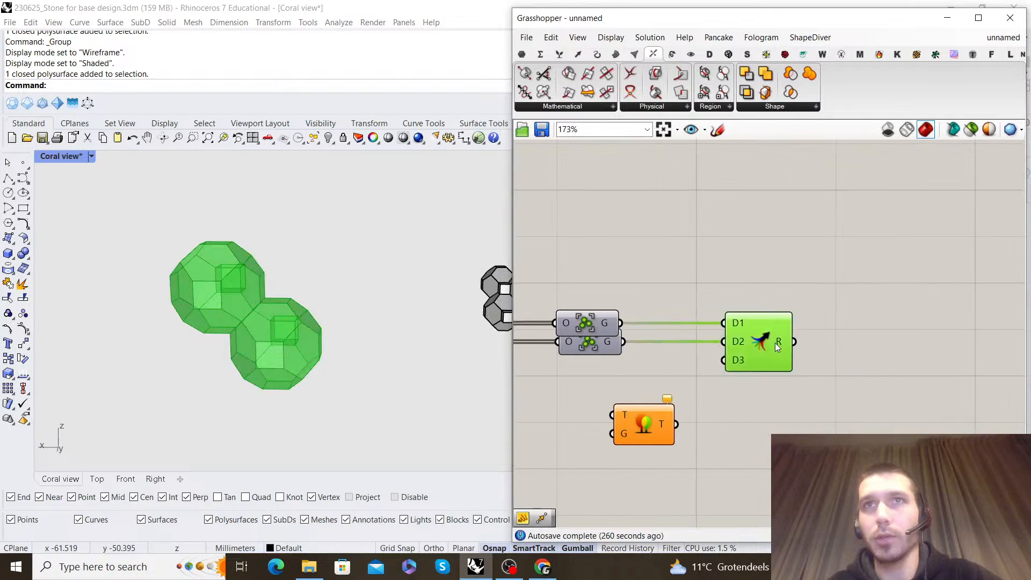
{"action": "left_click_drag", "start_coordinate": [635, 358], "coordinate": [612, 433]}
{"action": "left_click_drag", "start_coordinate": [658, 426], "coordinate": [669, 411]}
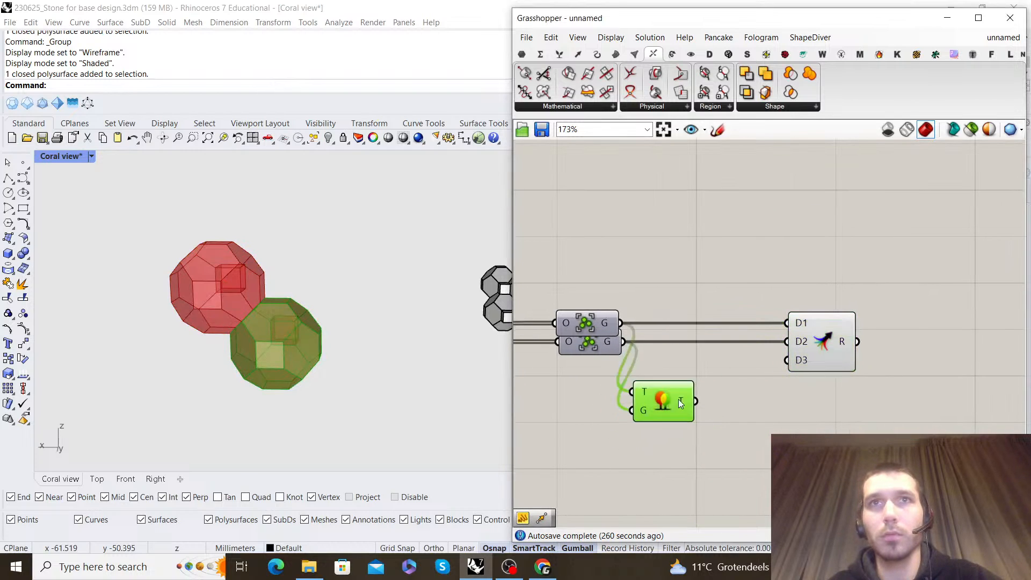
Place Match Tree before the Merge, connect its output to D1, and turn off its preview
{"action": "left_click_drag", "start_coordinate": [823, 321], "coordinate": [871, 352]}
{"action": "left_click_drag", "start_coordinate": [784, 379], "coordinate": [669, 276]}
{"action": "right_click", "coordinate": [669, 276]}
{"action": "left_click", "coordinate": [711, 289]}
{"action": "left_click", "coordinate": [773, 291]}
Add a third Move component after the Merge and connect the Merge result to its G input
{"action": "scroll", "coordinate": [917, 309], "scroll_direction": "down", "scroll_amount": 3}
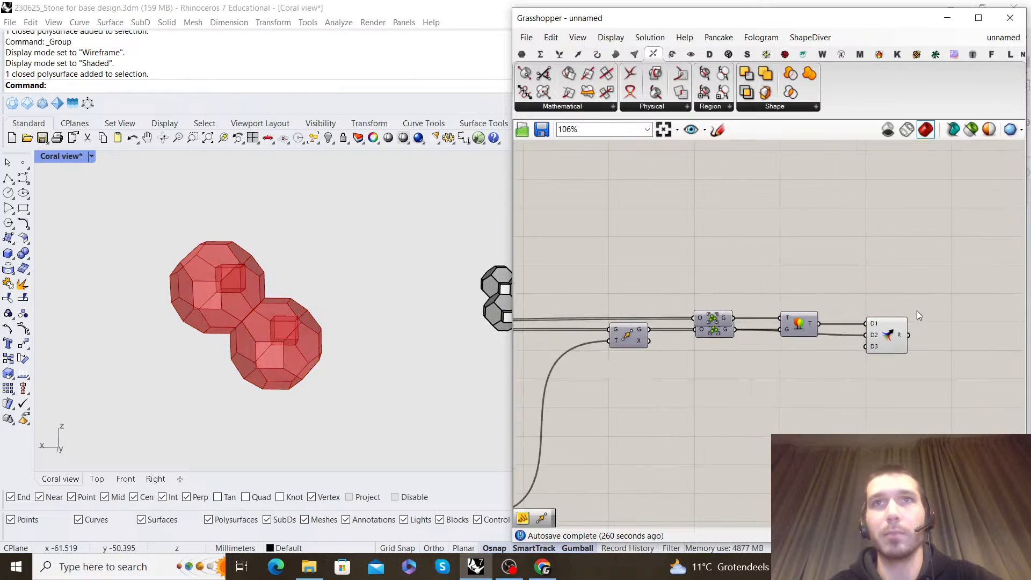
{"action": "right_click_drag", "start_coordinate": [910, 338], "coordinate": [801, 344]}
{"action": "scroll", "coordinate": [801, 344], "scroll_direction": "up", "scroll_amount": 2}
{"action": "right_click_drag", "start_coordinate": [858, 327], "coordinate": [785, 299]}
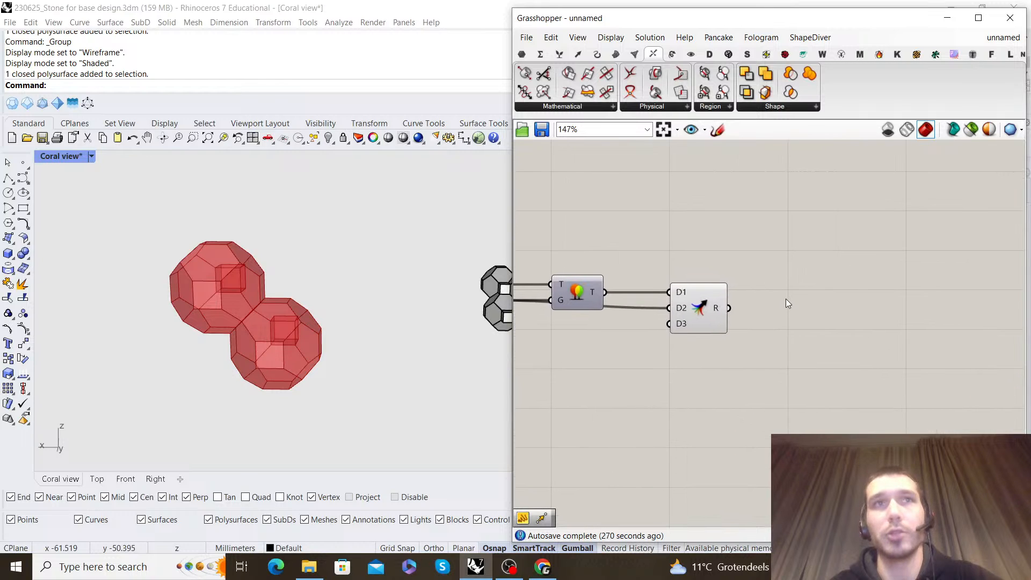
{"action": "double_click", "coordinate": [787, 297]}
{"action": "type", "text": "move"}
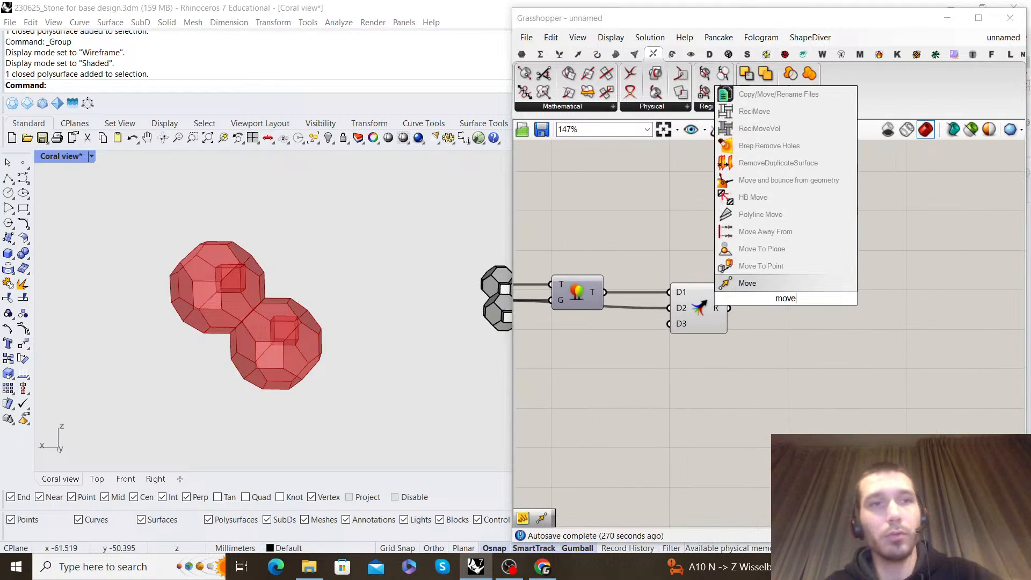
{"action": "left_click", "coordinate": [790, 283]}
{"action": "left_click_drag", "start_coordinate": [729, 308], "coordinate": [815, 315]}
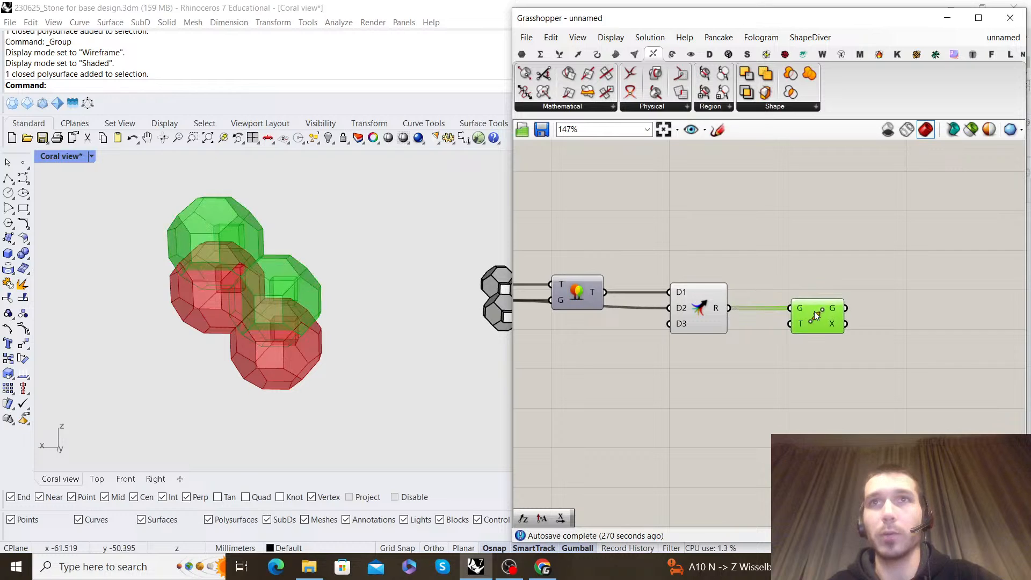
Add a Series component below the new Merge
{"action": "double_click", "coordinate": [728, 427]}
{"action": "type", "text": "series"}
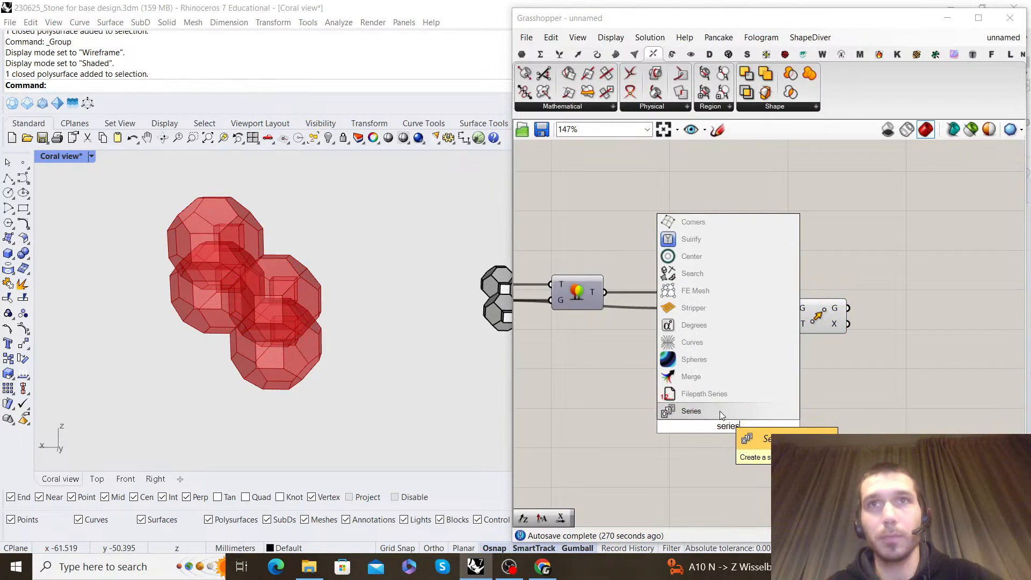
{"action": "left_click", "coordinate": [720, 410]}
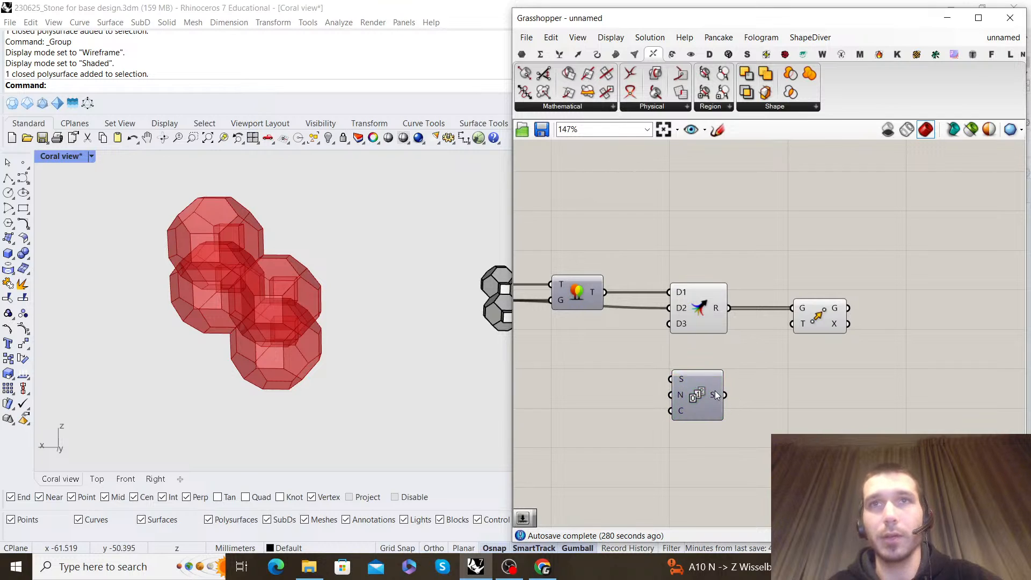
Try to connect the Series output directly to the third Move's T input
{"action": "left_click_drag", "start_coordinate": [725, 395], "coordinate": [792, 324]}
{"action": "scroll", "coordinate": [821, 371], "scroll_direction": "down", "scroll_amount": 1}
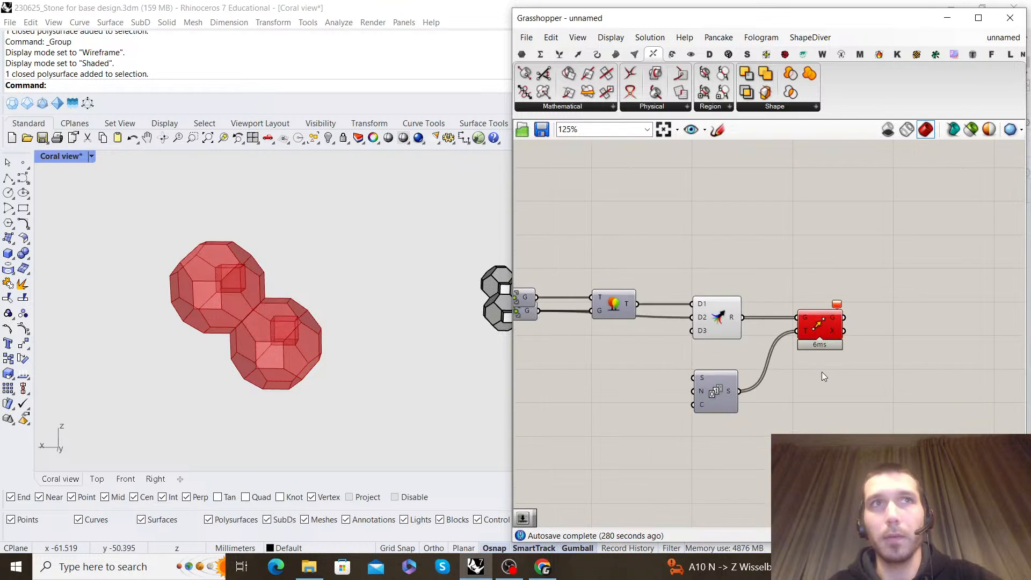
{"action": "scroll", "coordinate": [823, 374], "scroll_direction": "down", "scroll_amount": 1}
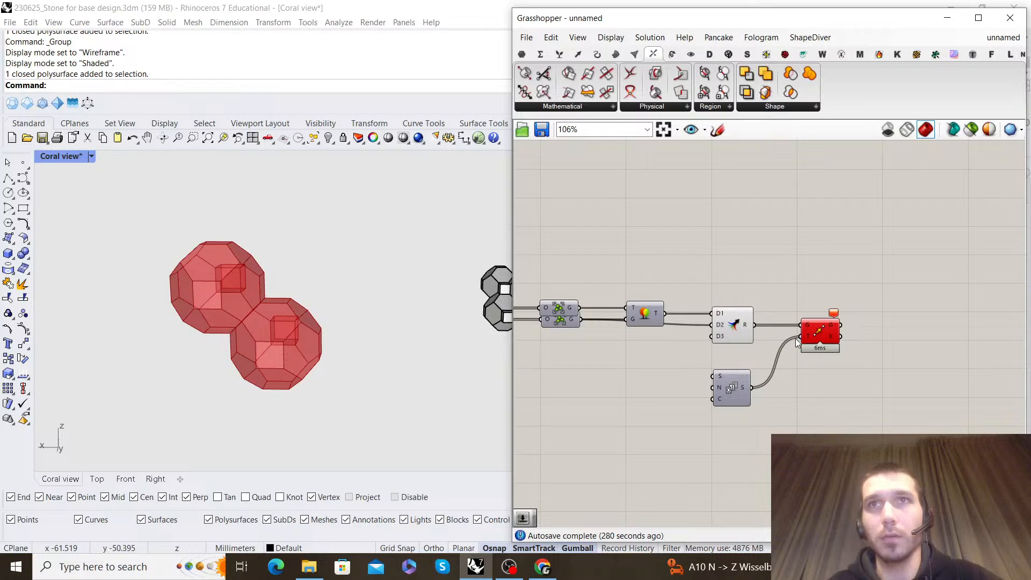
{"action": "left_click_drag", "start_coordinate": [787, 354], "coordinate": [749, 387], "text": "ctrl"}
Add a Unit X component, connecting the Series output to its F input and its vector output to the third Move's T
{"action": "double_click", "coordinate": [773, 395]}
{"action": "double_click", "coordinate": [766, 413]}
{"action": "type", "text": "x"}
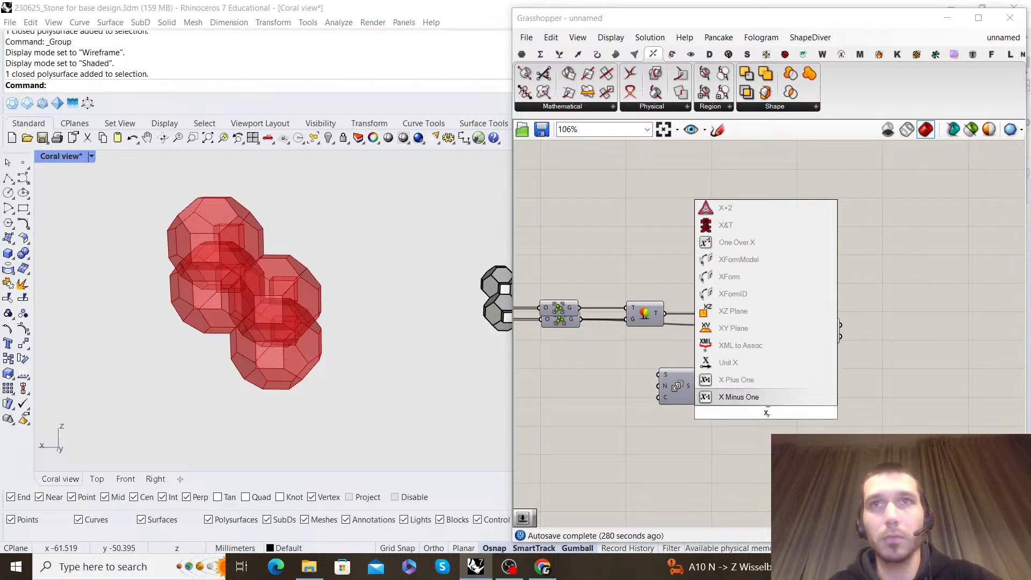
{"action": "left_click", "coordinate": [758, 364]}
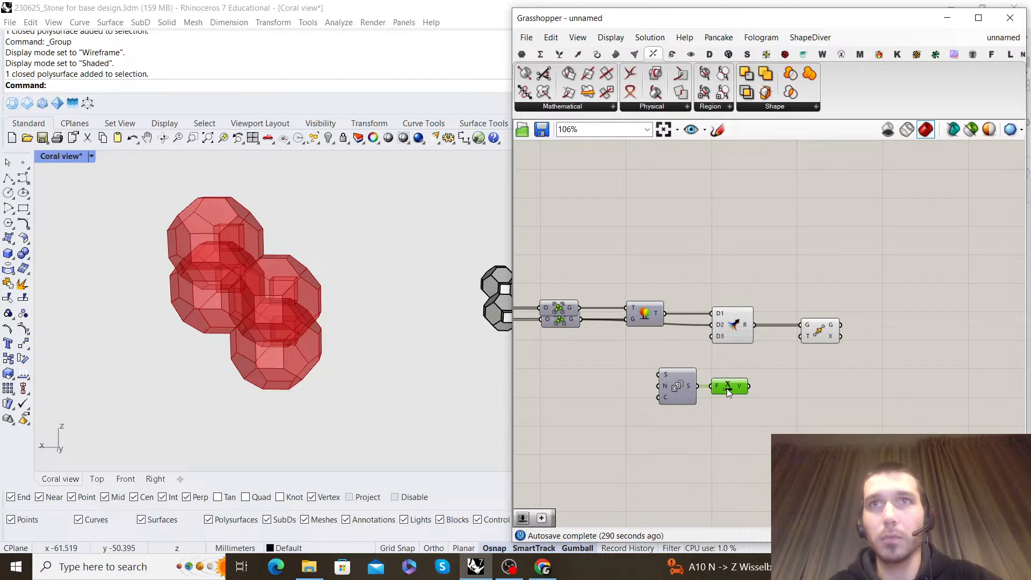
{"action": "left_click_drag", "start_coordinate": [795, 337], "coordinate": [795, 338]}
{"action": "right_click_drag", "start_coordinate": [648, 374], "coordinate": [748, 335]}
Graft the T input of the third Move component
{"action": "scroll", "coordinate": [716, 371], "scroll_direction": "up", "scroll_amount": 2}
{"action": "scroll", "coordinate": [689, 383], "scroll_direction": "down", "scroll_amount": 2}
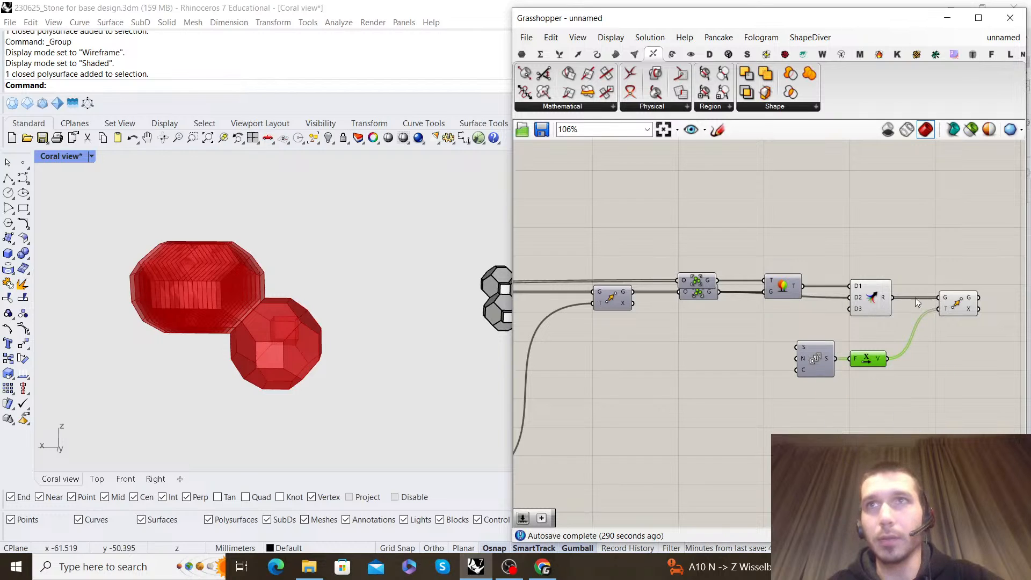
{"action": "scroll", "coordinate": [881, 298], "scroll_direction": "up", "scroll_amount": 2}
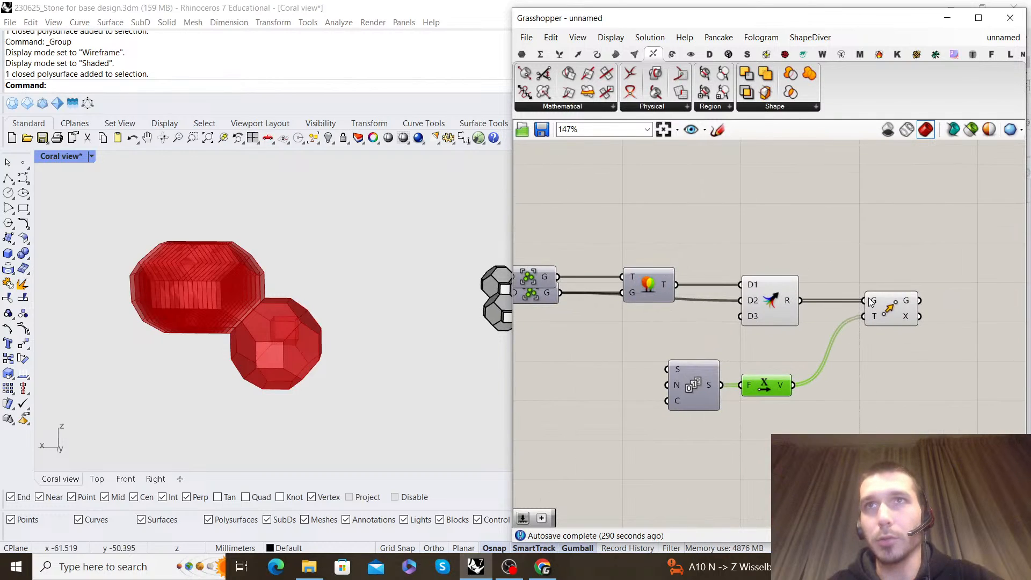
{"action": "right_click", "coordinate": [873, 318]}
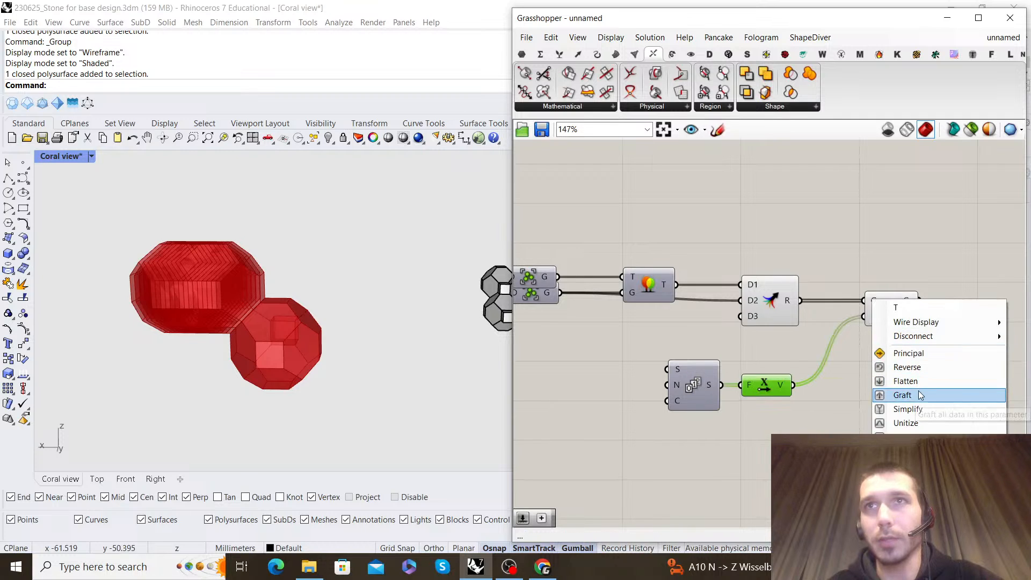
{"action": "left_click", "coordinate": [918, 392]}
{"action": "right_click_drag", "start_coordinate": [676, 386], "coordinate": [758, 373]}
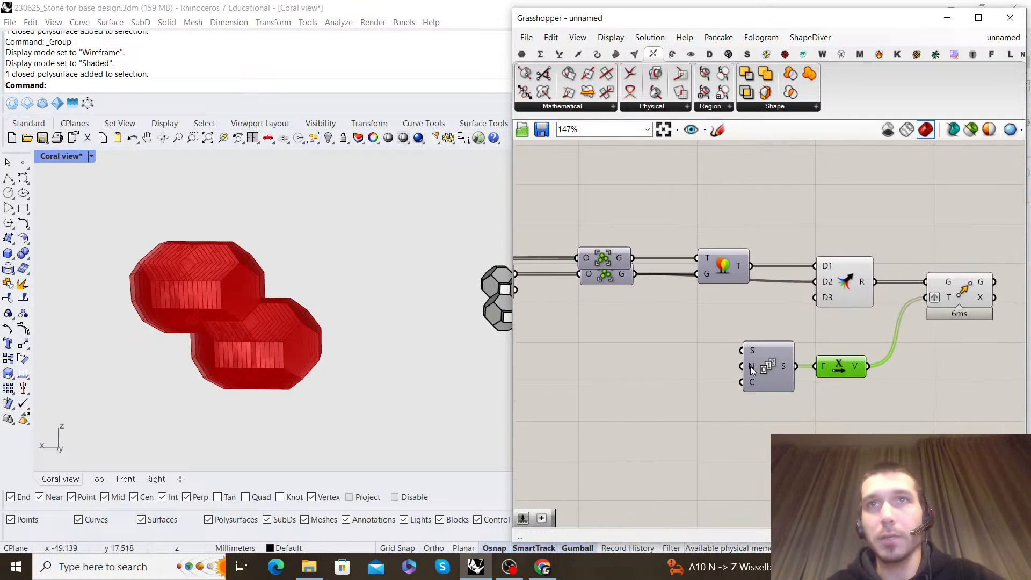
Connect the Addition result to the N input of the Series component that drives the Unit X vector
{"action": "scroll", "coordinate": [752, 371], "scroll_direction": "down", "scroll_amount": 6}
{"action": "right_click_drag", "start_coordinate": [554, 444], "coordinate": [655, 407]}
{"action": "scroll", "coordinate": [655, 407], "scroll_direction": "up", "scroll_amount": 3}
{"action": "right_click_drag", "start_coordinate": [805, 398], "coordinate": [669, 384]}
{"action": "left_click_drag", "start_coordinate": [943, 302], "coordinate": [943, 293], "text": "ctrl+shift"}
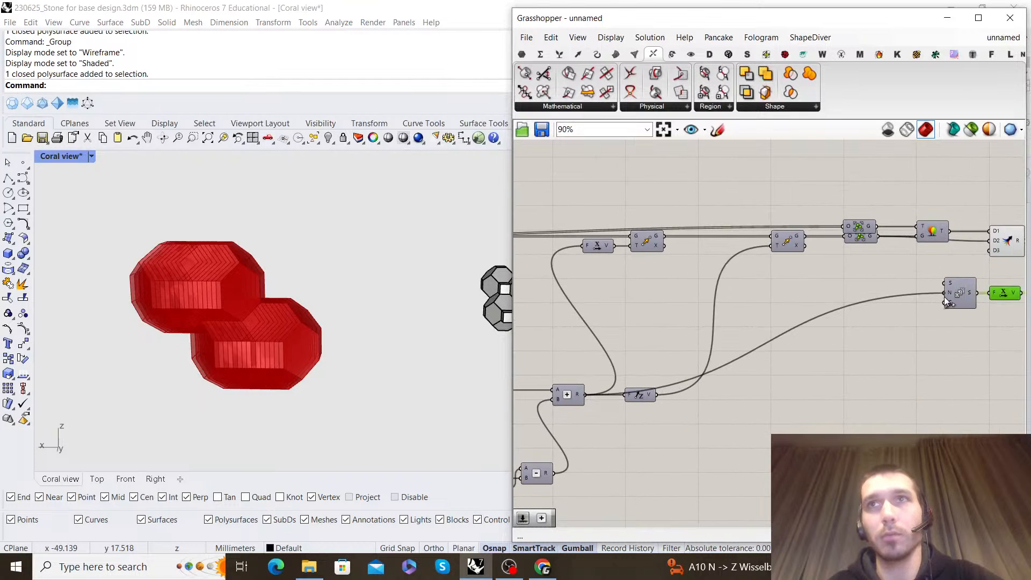
Examine the arrayed cell pairs in the Rhino viewport from several sides, along with the definition that generates them
{"action": "scroll", "coordinate": [300, 359], "scroll_direction": "down", "scroll_amount": 5}
{"action": "right_click_drag", "start_coordinate": [229, 334], "coordinate": [284, 329]}
{"action": "scroll", "coordinate": [269, 338], "scroll_direction": "up", "scroll_amount": 10}
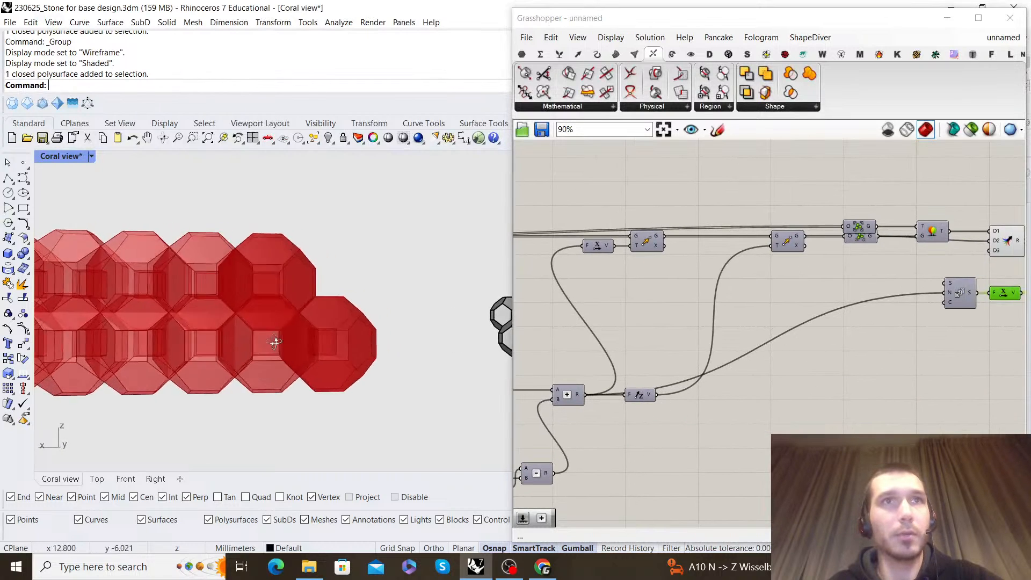
{"action": "scroll", "coordinate": [815, 327], "scroll_direction": "down", "scroll_amount": 1}
{"action": "scroll", "coordinate": [815, 327], "scroll_direction": "down", "scroll_amount": 1}
{"action": "right_click_drag", "start_coordinate": [691, 358], "coordinate": [685, 369]}
{"action": "scroll", "coordinate": [682, 369], "scroll_direction": "up", "scroll_amount": 2}
{"action": "right_click_drag", "start_coordinate": [821, 304], "coordinate": [675, 315]}
{"action": "scroll", "coordinate": [378, 318], "scroll_direction": "down", "scroll_amount": 3}
{"action": "scroll", "coordinate": [379, 317], "scroll_direction": "down", "scroll_amount": 5}
{"action": "right_click_drag", "start_coordinate": [352, 305], "coordinate": [262, 320]}
{"action": "scroll", "coordinate": [353, 299], "scroll_direction": "up", "scroll_amount": 5}
{"action": "scroll", "coordinate": [287, 356], "scroll_direction": "up", "scroll_amount": 2}
{"action": "right_click_drag", "start_coordinate": [288, 356], "coordinate": [283, 315]}
{"action": "scroll", "coordinate": [382, 294], "scroll_direction": "up", "scroll_amount": 2}
{"action": "right_click_drag", "start_coordinate": [395, 296], "coordinate": [364, 308], "text": "shift"}
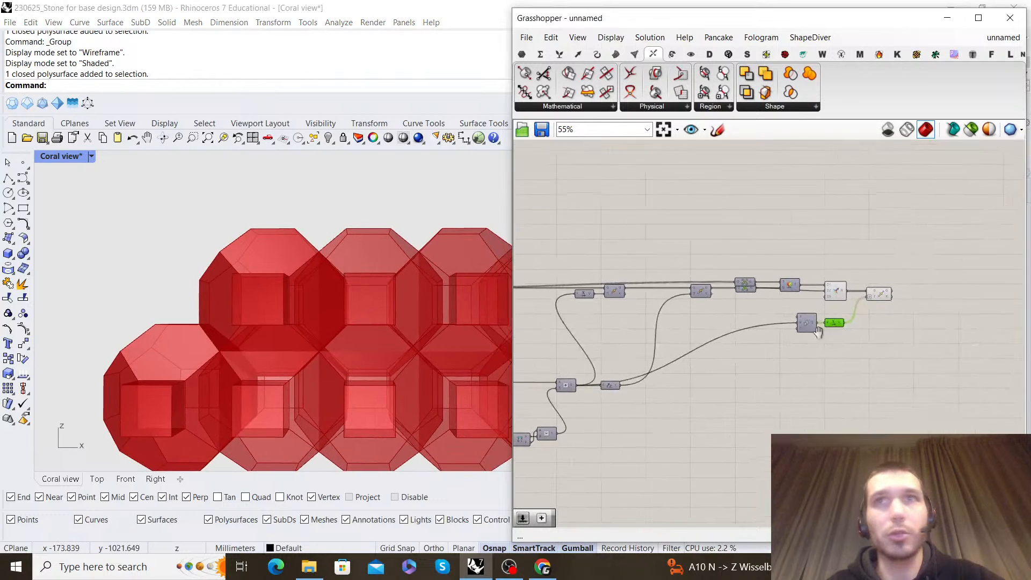
Delete the Series, Unit X and third Move components that follow the Merge
{"action": "scroll", "coordinate": [774, 344], "scroll_direction": "up", "scroll_amount": 3}
{"action": "left_click_drag", "start_coordinate": [747, 386], "coordinate": [625, 342]}
{"action": "key", "text": "Delete"}
{"action": "left_click_drag", "start_coordinate": [849, 352], "coordinate": [800, 273]}
{"action": "key", "text": "Delete"}
{"action": "scroll", "coordinate": [752, 279], "scroll_direction": "down", "scroll_amount": 5}
{"action": "right_click_drag", "start_coordinate": [731, 268], "coordinate": [810, 279]}
{"action": "scroll", "coordinate": [809, 278], "scroll_direction": "up", "scroll_amount": 6}
{"action": "scroll", "coordinate": [400, 348], "scroll_direction": "down", "scroll_amount": 8}
{"action": "right_click_drag", "start_coordinate": [292, 314], "coordinate": [441, 306]}
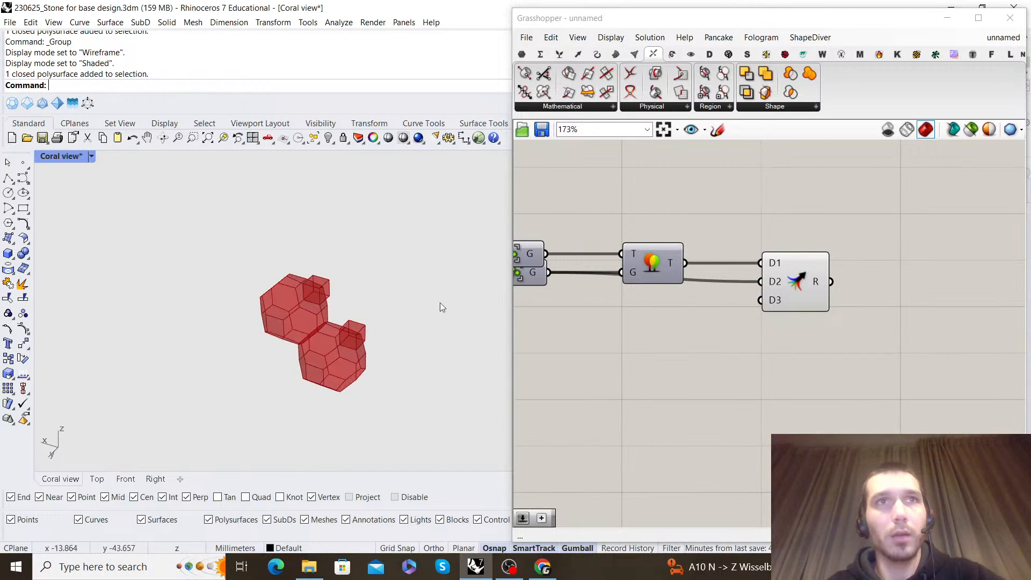
Switch to the Coral Mesh development script and examine its five-input Merge and the grafted Move components feeding it
{"action": "left_click", "coordinate": [998, 38]}
{"action": "left_click", "coordinate": [957, 182]}
{"action": "scroll", "coordinate": [784, 304], "scroll_direction": "down", "scroll_amount": 4}
{"action": "right_click_drag", "start_coordinate": [835, 300], "coordinate": [860, 261]}
{"action": "scroll", "coordinate": [938, 283], "scroll_direction": "up", "scroll_amount": 5}
{"action": "right_click_drag", "start_coordinate": [939, 284], "coordinate": [757, 283]}
{"action": "left_click", "coordinate": [782, 291]}
{"action": "scroll", "coordinate": [797, 289], "scroll_direction": "down", "scroll_amount": 3}
{"action": "scroll", "coordinate": [753, 282], "scroll_direction": "up", "scroll_amount": 3}
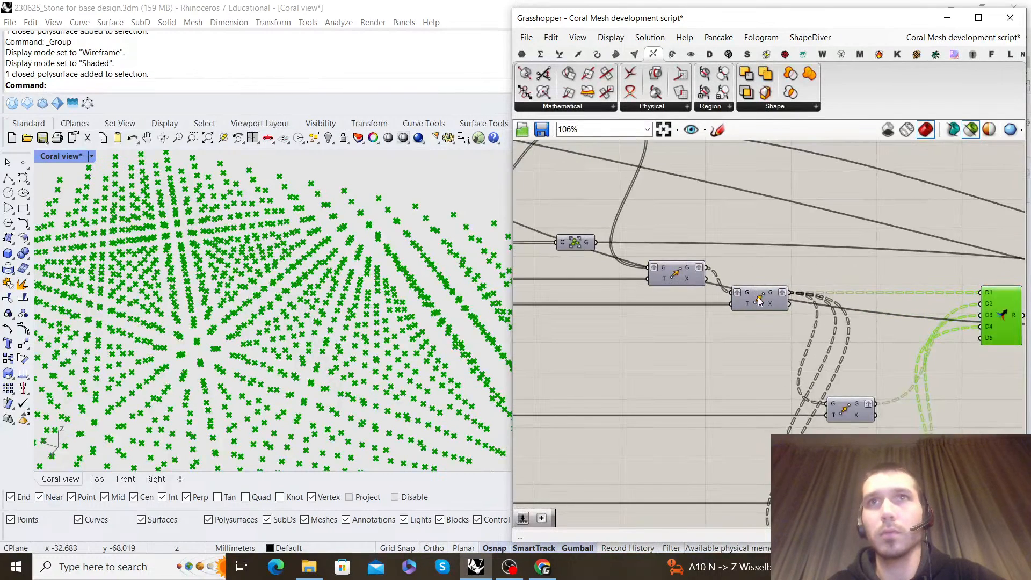
{"action": "left_click", "coordinate": [758, 297]}
{"action": "left_click", "coordinate": [753, 262]}
Trace the reference definition upstream through the Vector XYZ, Series and unit vector components to the Move of the geometry center
{"action": "scroll", "coordinate": [736, 263], "scroll_direction": "down", "scroll_amount": 3}
{"action": "right_click_drag", "start_coordinate": [616, 239], "coordinate": [699, 243]}
{"action": "scroll", "coordinate": [699, 243], "scroll_direction": "up", "scroll_amount": 1}
{"action": "right_click_drag", "start_coordinate": [641, 226], "coordinate": [955, 264]}
{"action": "scroll", "coordinate": [942, 264], "scroll_direction": "down", "scroll_amount": 2}
{"action": "right_click_drag", "start_coordinate": [885, 275], "coordinate": [788, 289]}
{"action": "scroll", "coordinate": [732, 403], "scroll_direction": "up", "scroll_amount": 3}
{"action": "right_click_drag", "start_coordinate": [732, 403], "coordinate": [727, 353]}
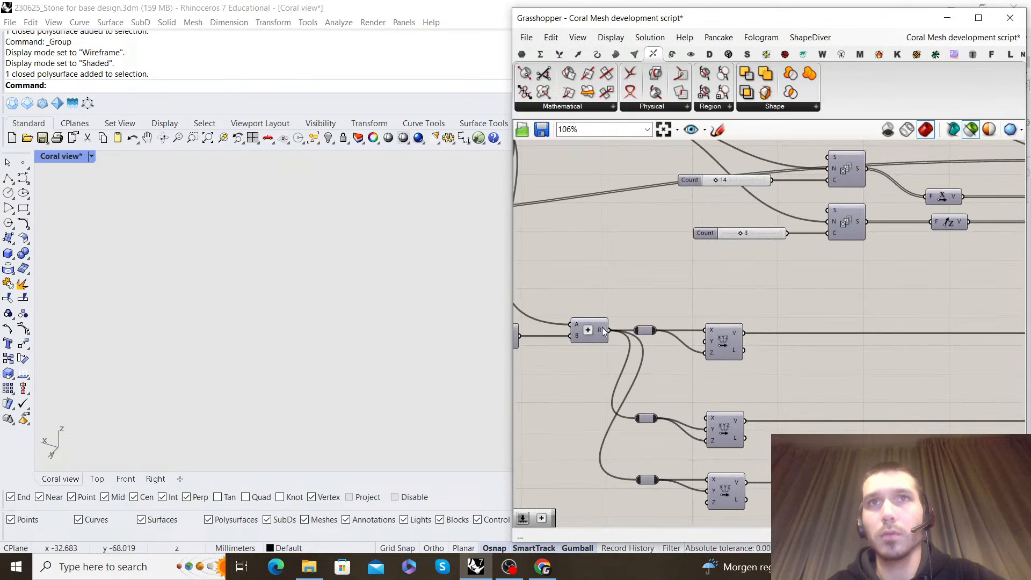
{"action": "scroll", "coordinate": [756, 279], "scroll_direction": "down", "scroll_amount": 3}
{"action": "right_click_drag", "start_coordinate": [907, 209], "coordinate": [748, 290]}
{"action": "scroll", "coordinate": [748, 290], "scroll_direction": "up", "scroll_amount": 3}
{"action": "right_click_drag", "start_coordinate": [778, 240], "coordinate": [742, 286]}
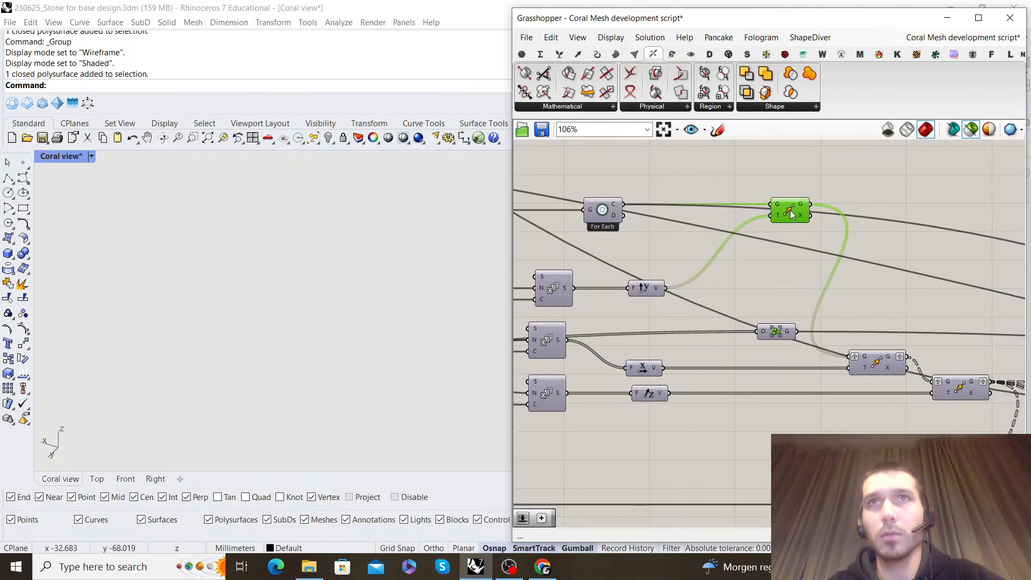
{"action": "scroll", "coordinate": [639, 277], "scroll_direction": "down", "scroll_amount": 2}
{"action": "right_click_drag", "start_coordinate": [613, 288], "coordinate": [889, 304]}
{"action": "scroll", "coordinate": [886, 304], "scroll_direction": "down", "scroll_amount": 4}
{"action": "scroll", "coordinate": [775, 304], "scroll_direction": "up", "scroll_amount": 7}
{"action": "mouse_move", "coordinate": [709, 291]}
{"action": "scroll", "coordinate": [742, 306], "scroll_direction": "down", "scroll_amount": 6}
{"action": "right_click_drag", "start_coordinate": [738, 309], "coordinate": [770, 312]}
Return to the unnamed definition and inspect the Merge output and its cell pair in the Rhino viewport
{"action": "left_click", "coordinate": [968, 39]}
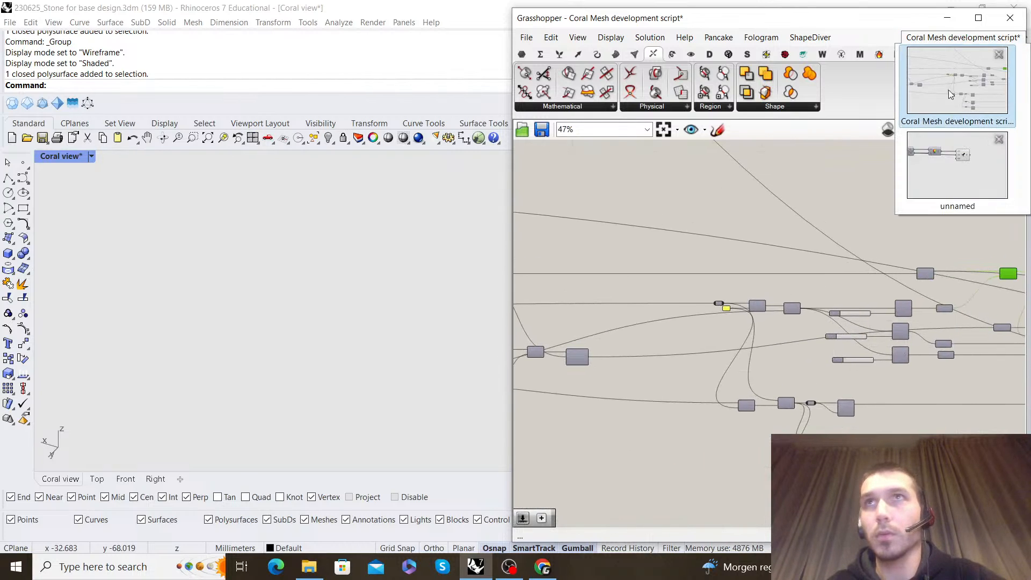
{"action": "left_click", "coordinate": [956, 170]}
{"action": "scroll", "coordinate": [784, 279], "scroll_direction": "down", "scroll_amount": 6}
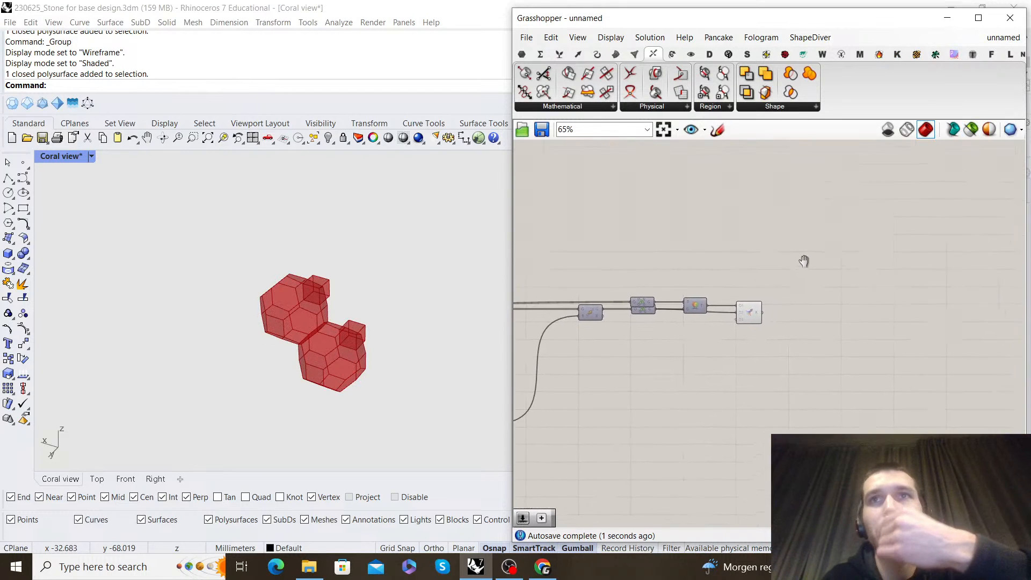
{"action": "scroll", "coordinate": [752, 311], "scroll_direction": "up", "scroll_amount": 5}
{"action": "left_click", "coordinate": [736, 307]}
{"action": "right_click", "coordinate": [782, 277]}
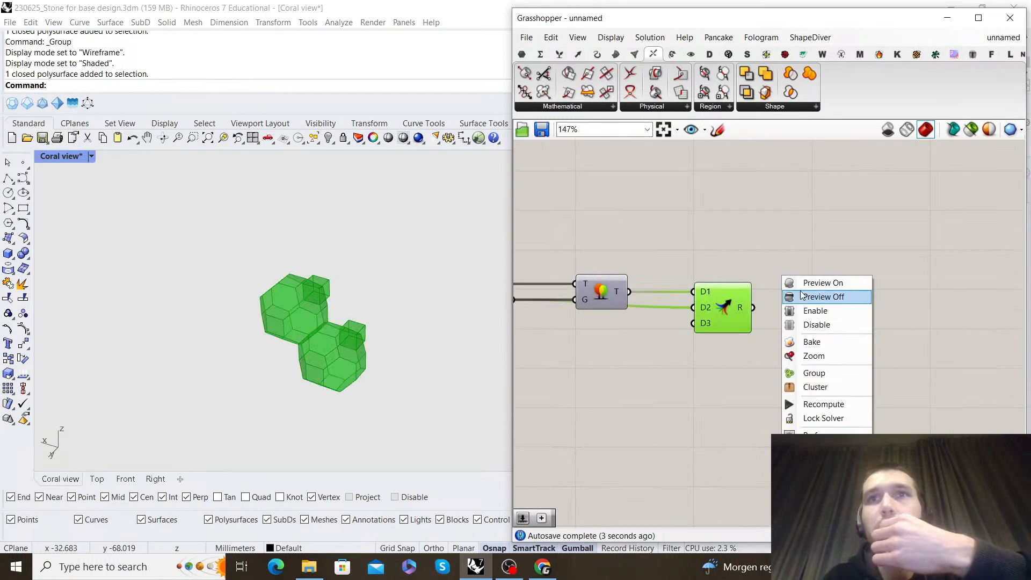
{"action": "left_click", "coordinate": [795, 255]}
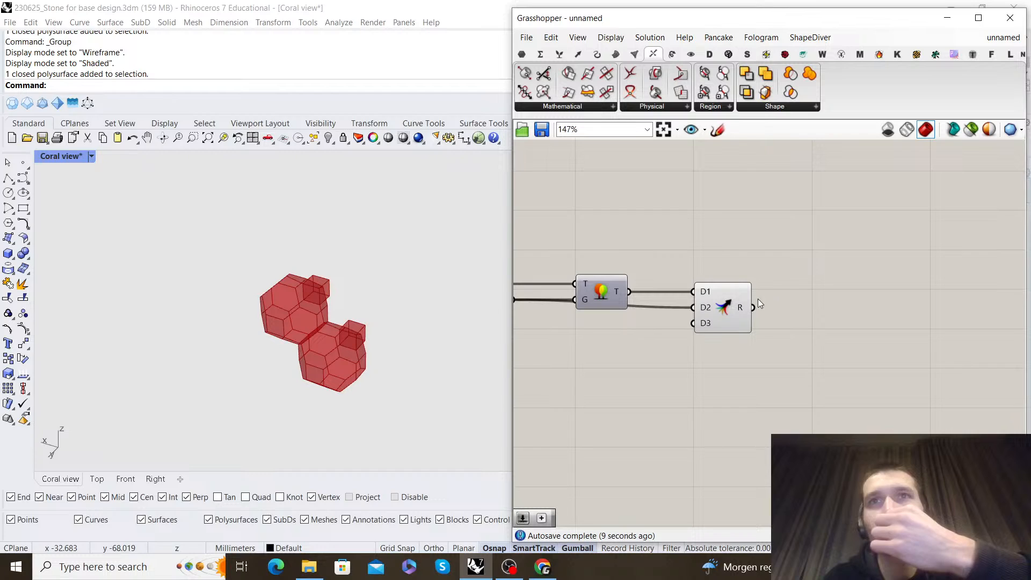
{"action": "left_click", "coordinate": [723, 320]}
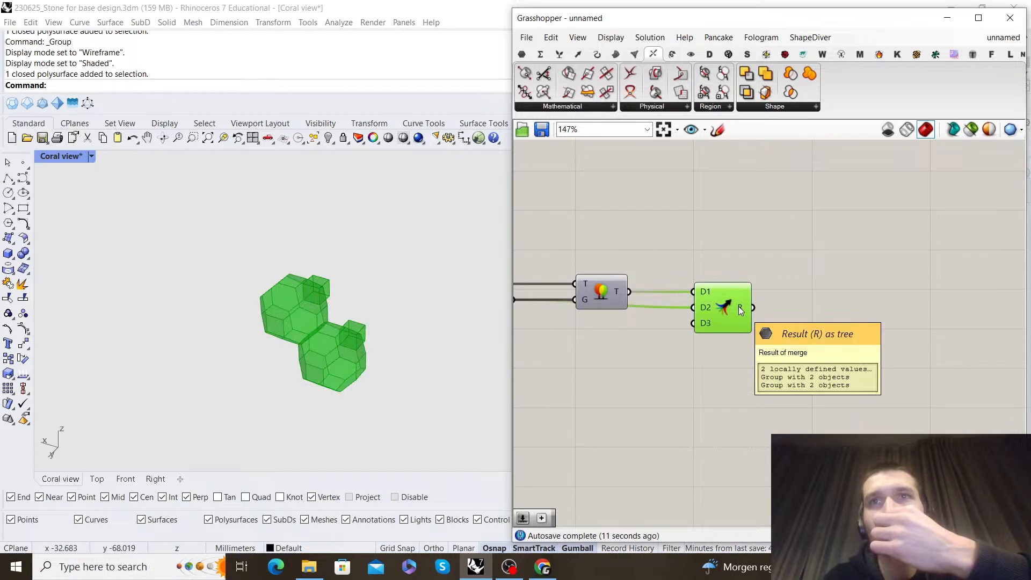
{"action": "right_click_drag", "start_coordinate": [444, 333], "coordinate": [352, 323]}
{"action": "scroll", "coordinate": [250, 295], "scroll_direction": "up", "scroll_amount": 6}
{"action": "right_click_drag", "start_coordinate": [261, 292], "coordinate": [331, 261]}
{"action": "scroll", "coordinate": [331, 261], "scroll_direction": "up", "scroll_amount": 3}
{"action": "scroll", "coordinate": [841, 352], "scroll_direction": "down", "scroll_amount": 4}
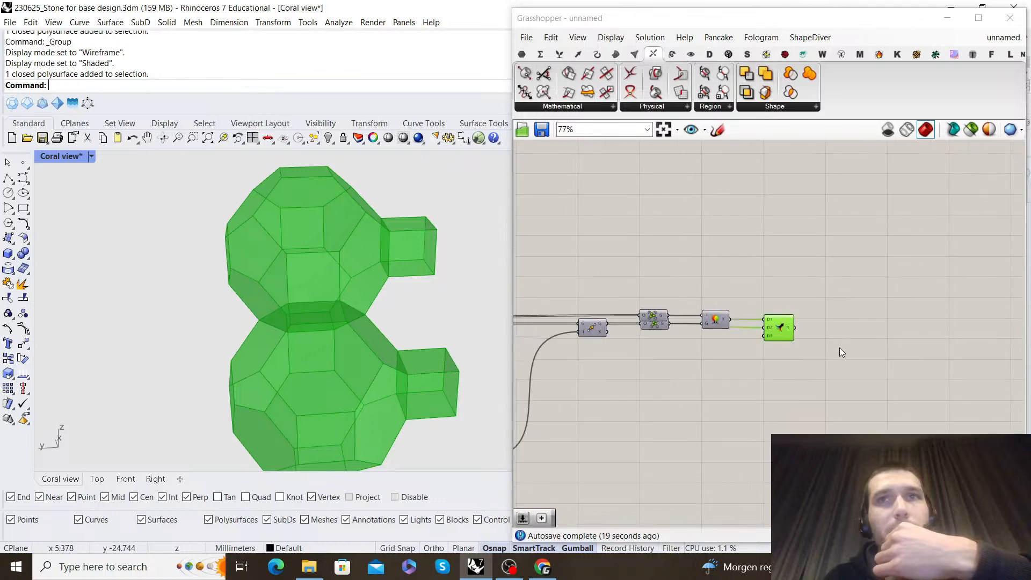
Turn off the preview of the Merge component
{"action": "scroll", "coordinate": [841, 352], "scroll_direction": "up", "scroll_amount": 4}
{"action": "right_click", "coordinate": [797, 310]}
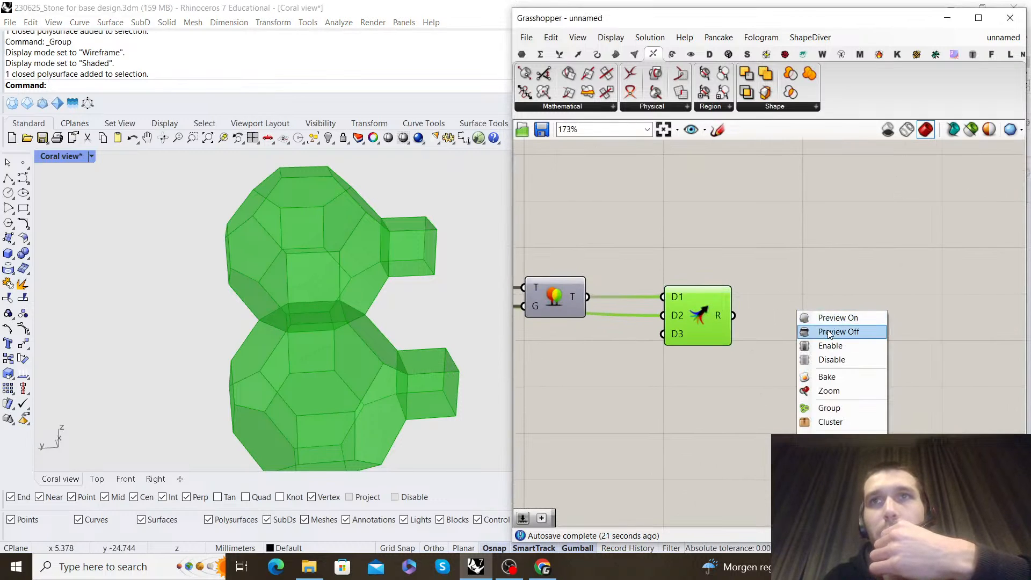
{"action": "left_click", "coordinate": [829, 332]}
{"action": "right_click", "coordinate": [840, 313]}
{"action": "left_click", "coordinate": [792, 297]}
{"action": "left_click", "coordinate": [715, 312]}
{"action": "right_click", "coordinate": [787, 314]}
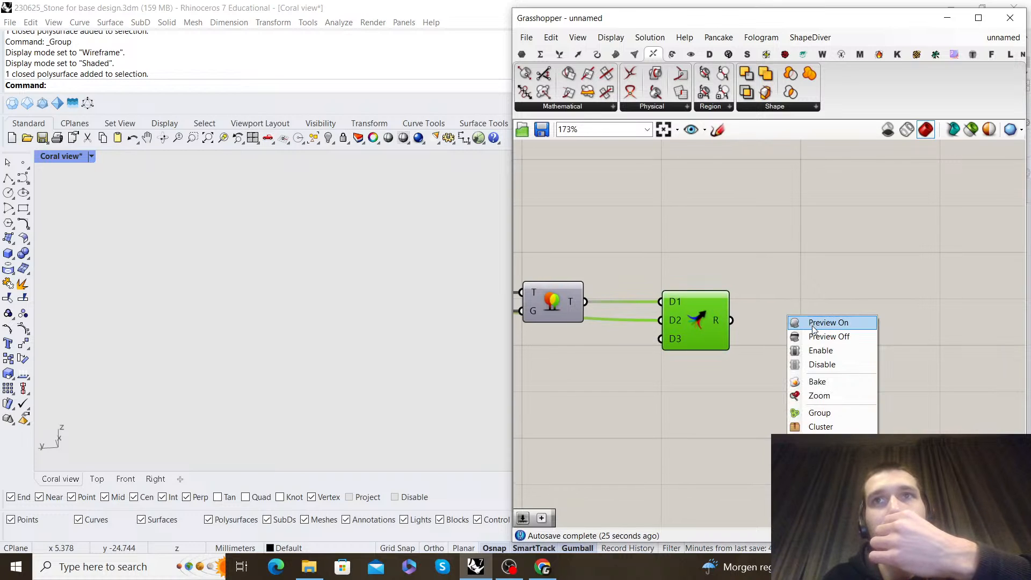
{"action": "left_click", "coordinate": [813, 323]}
{"action": "left_click", "coordinate": [835, 304]}
{"action": "scroll", "coordinate": [834, 304], "scroll_direction": "down", "scroll_amount": 8}
{"action": "scroll", "coordinate": [783, 282], "scroll_direction": "up", "scroll_amount": 8}
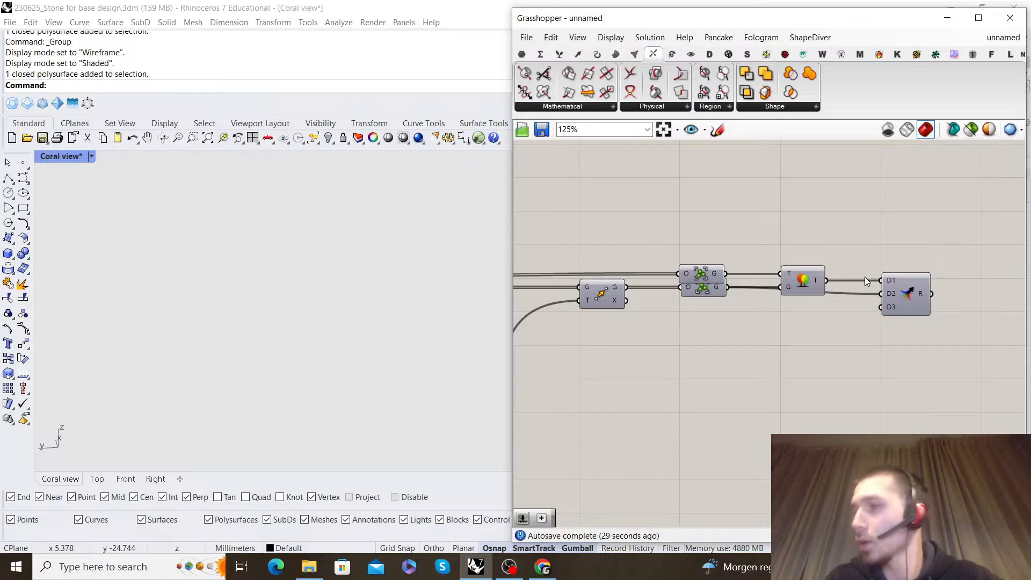
Turn on the preview of the upper Group component to show the original cell
{"action": "scroll", "coordinate": [801, 275], "scroll_direction": "down", "scroll_amount": 5}
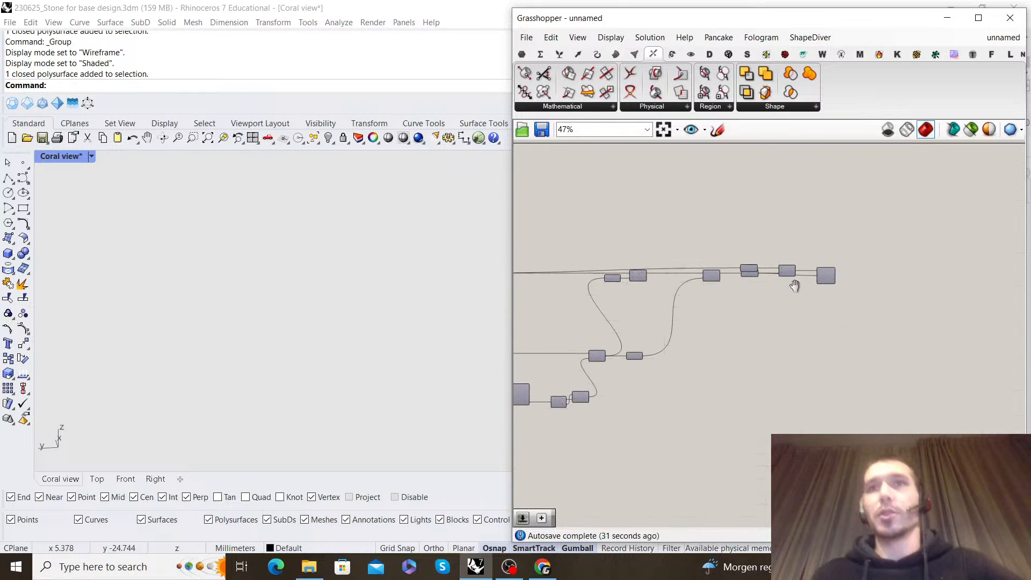
{"action": "scroll", "coordinate": [753, 280], "scroll_direction": "up", "scroll_amount": 6}
{"action": "right_click", "coordinate": [791, 222]}
{"action": "left_click", "coordinate": [828, 227]}
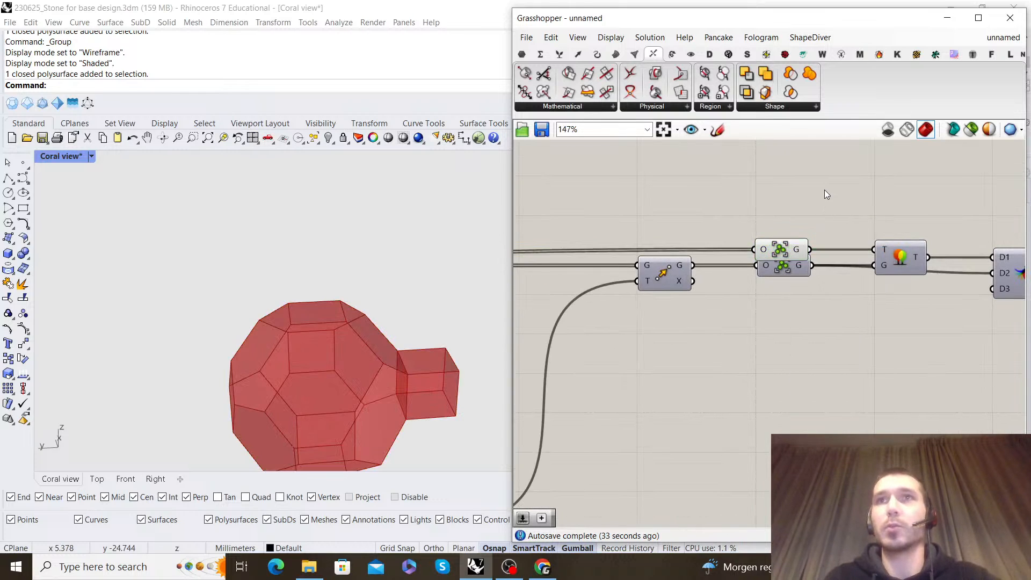
{"action": "scroll", "coordinate": [325, 308], "scroll_direction": "down", "scroll_amount": 5}
{"action": "right_click_drag", "start_coordinate": [324, 309], "coordinate": [365, 296]}
{"action": "scroll", "coordinate": [890, 311], "scroll_direction": "down", "scroll_amount": 5}
{"action": "scroll", "coordinate": [890, 305], "scroll_direction": "down", "scroll_amount": 1}
Add a geometry center component above the Group components and connect the upper Group's output to its G input
{"action": "right_click_drag", "start_coordinate": [892, 301], "coordinate": [765, 308]}
{"action": "scroll", "coordinate": [765, 308], "scroll_direction": "up", "scroll_amount": 8}
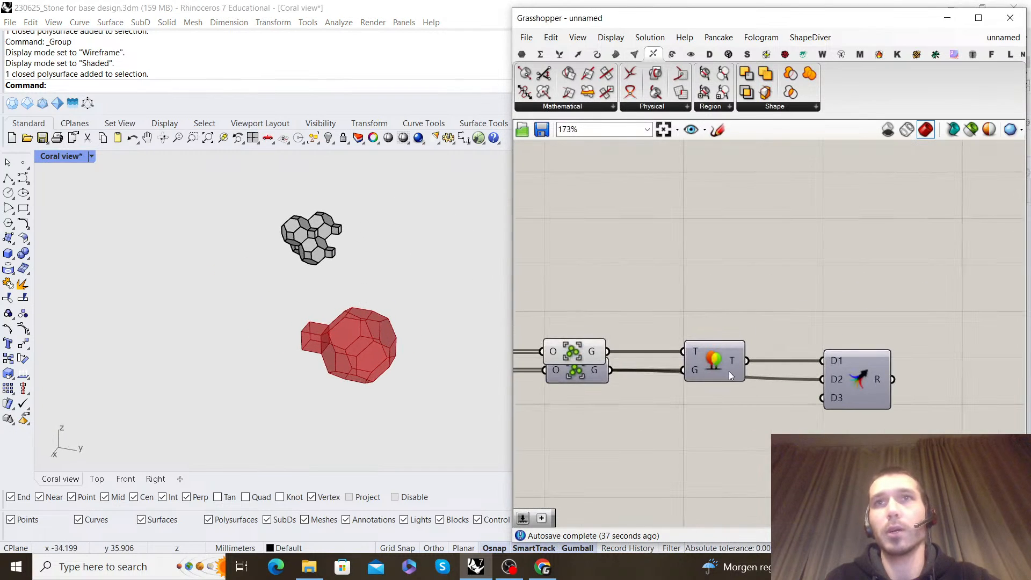
{"action": "right_click_drag", "start_coordinate": [730, 372], "coordinate": [807, 337]}
{"action": "scroll", "coordinate": [387, 333], "scroll_direction": "down", "scroll_amount": 6}
{"action": "right_click_drag", "start_coordinate": [387, 333], "coordinate": [405, 329]}
{"action": "scroll", "coordinate": [401, 361], "scroll_direction": "up", "scroll_amount": 6}
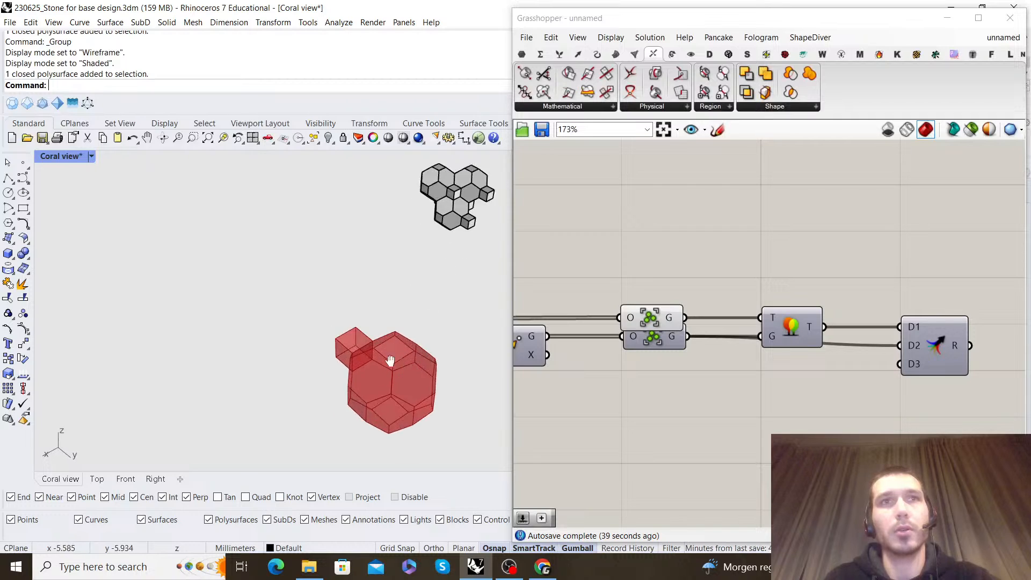
{"action": "double_click", "coordinate": [694, 239]}
{"action": "type", "text": "center"}
{"action": "key", "text": "Return"}
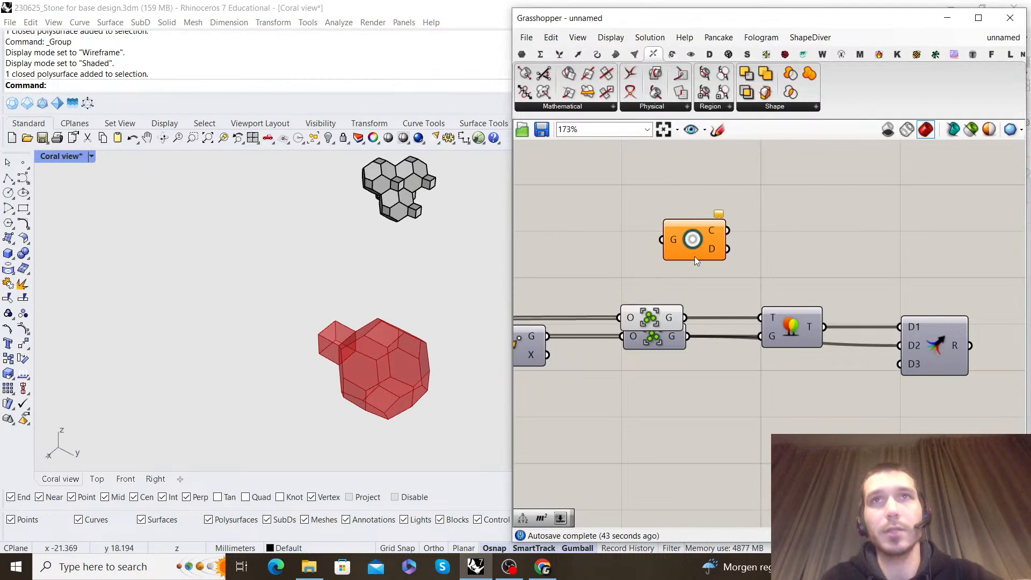
{"action": "scroll", "coordinate": [685, 321], "scroll_direction": "up", "scroll_amount": 1}
{"action": "left_click_drag", "start_coordinate": [661, 225], "coordinate": [782, 230]}
{"action": "scroll", "coordinate": [306, 333], "scroll_direction": "down", "scroll_amount": 3}
{"action": "right_click_drag", "start_coordinate": [306, 334], "coordinate": [367, 310]}
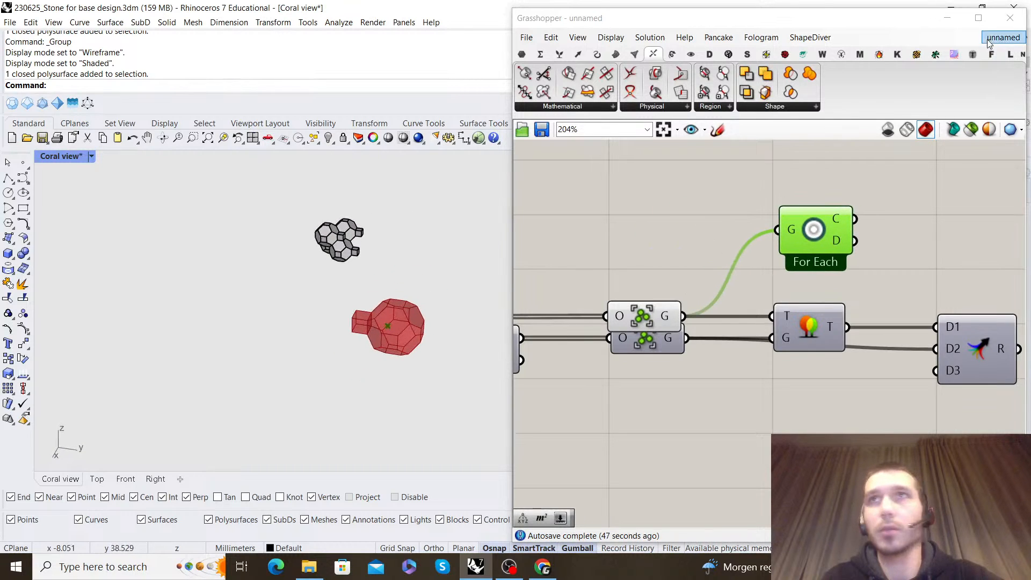
Switch to the Coral Mesh development script and hide the baked grey cell cluster in Rhino
{"action": "left_click", "coordinate": [1002, 38]}
{"action": "left_click", "coordinate": [961, 183]}
{"action": "right_click_drag", "start_coordinate": [852, 253], "coordinate": [850, 345]}
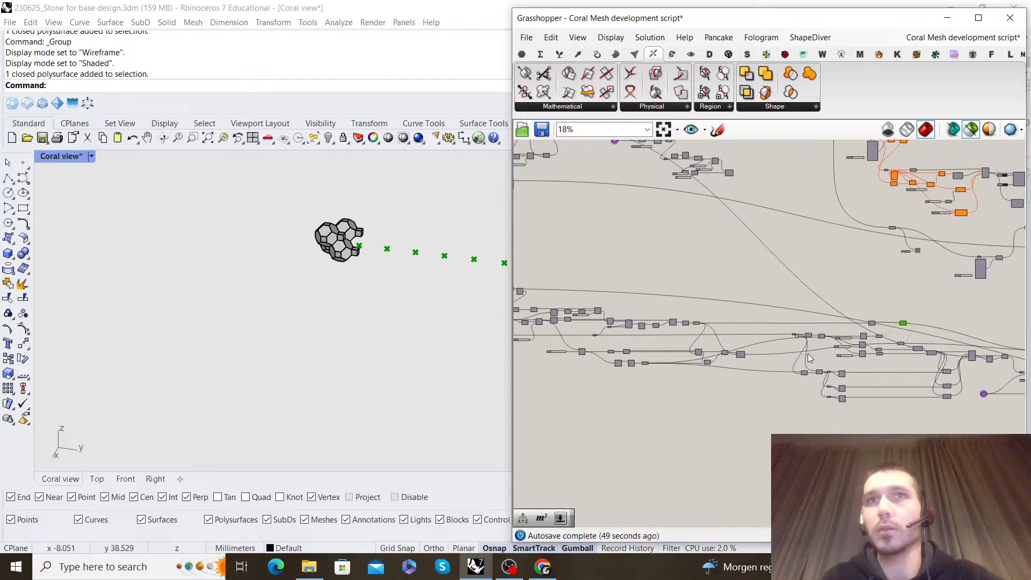
{"action": "scroll", "coordinate": [850, 345], "scroll_direction": "up", "scroll_amount": 6}
{"action": "left_click", "coordinate": [787, 354]}
{"action": "scroll", "coordinate": [354, 242], "scroll_direction": "up", "scroll_amount": 3}
{"action": "scroll", "coordinate": [352, 239], "scroll_direction": "up", "scroll_amount": 2}
{"action": "left_click_drag", "start_coordinate": [428, 354], "coordinate": [266, 180]}
{"action": "key", "text": "ctrl+h"}
{"action": "right_click_drag", "start_coordinate": [283, 269], "coordinate": [328, 269]}
Examine the Group component in the reference definition and follow its output to the Move To Point component
{"action": "scroll", "coordinate": [956, 317], "scroll_direction": "down", "scroll_amount": 3}
{"action": "right_click_drag", "start_coordinate": [956, 317], "coordinate": [703, 329]}
{"action": "scroll", "coordinate": [869, 290], "scroll_direction": "up", "scroll_amount": 3}
{"action": "right_click_drag", "start_coordinate": [869, 288], "coordinate": [812, 269]}
{"action": "scroll", "coordinate": [841, 325], "scroll_direction": "down", "scroll_amount": 3}
{"action": "right_click_drag", "start_coordinate": [998, 331], "coordinate": [799, 322]}
{"action": "scroll", "coordinate": [798, 322], "scroll_direction": "up", "scroll_amount": 3}
{"action": "left_click", "coordinate": [727, 311]}
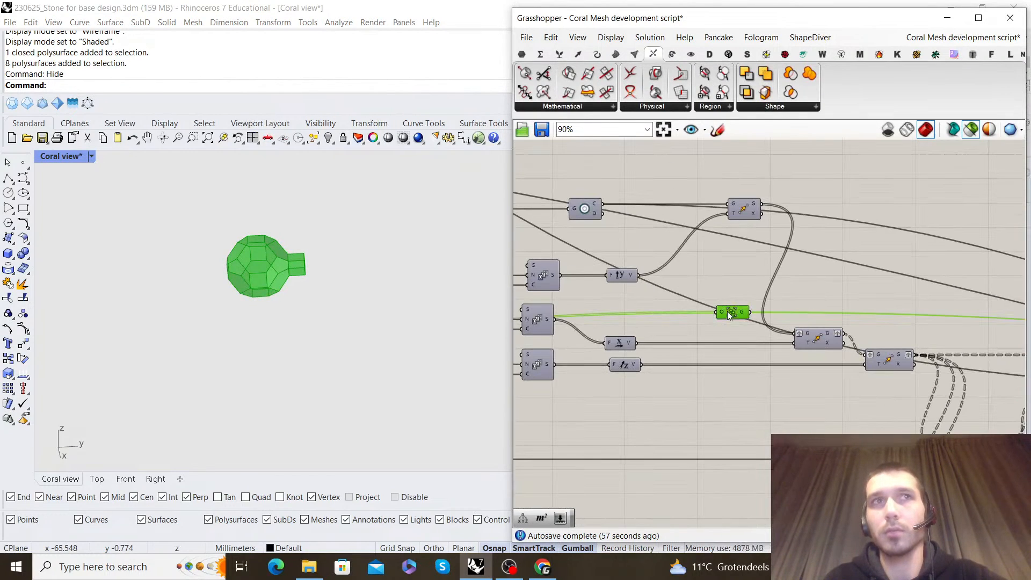
{"action": "scroll", "coordinate": [727, 311], "scroll_direction": "down", "scroll_amount": 8}
{"action": "right_click_drag", "start_coordinate": [917, 320], "coordinate": [801, 311]}
{"action": "scroll", "coordinate": [839, 333], "scroll_direction": "up", "scroll_amount": 9}
{"action": "right_click_drag", "start_coordinate": [945, 321], "coordinate": [860, 333]}
{"action": "left_click", "coordinate": [860, 334]}
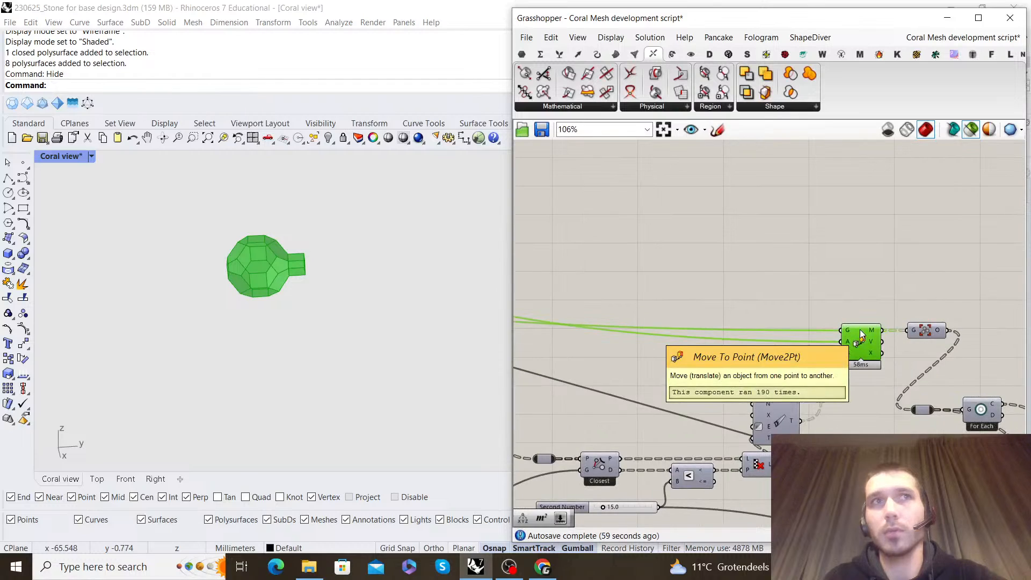
{"action": "scroll", "coordinate": [639, 333], "scroll_direction": "down", "scroll_amount": 1}
{"action": "right_click_drag", "start_coordinate": [405, 321], "coordinate": [294, 309], "text": "shift"}
{"action": "left_click", "coordinate": [846, 320]}
Examine the point grid from the reference Merge, tracing it back to the Unit Y Move and the geometry center component
{"action": "scroll", "coordinate": [846, 320], "scroll_direction": "down", "scroll_amount": 6}
{"action": "right_click_drag", "start_coordinate": [714, 314], "coordinate": [896, 304]}
{"action": "scroll", "coordinate": [836, 319], "scroll_direction": "up", "scroll_amount": 7}
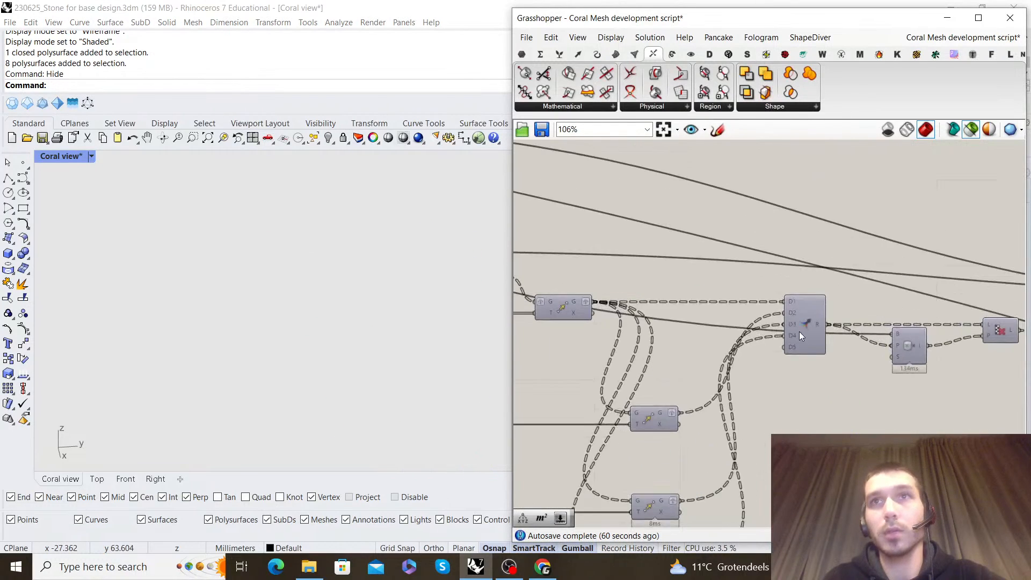
{"action": "left_click", "coordinate": [798, 330]}
{"action": "scroll", "coordinate": [704, 291], "scroll_direction": "down", "scroll_amount": 4}
{"action": "right_click_drag", "start_coordinate": [626, 295], "coordinate": [733, 299]}
{"action": "scroll", "coordinate": [735, 304], "scroll_direction": "down", "scroll_amount": 5}
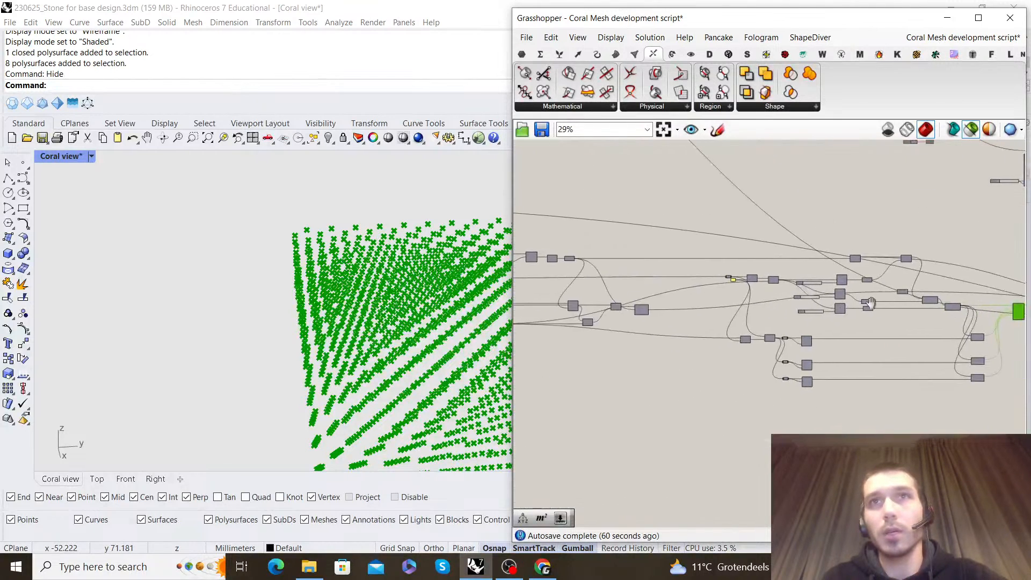
{"action": "scroll", "coordinate": [730, 370], "scroll_direction": "up", "scroll_amount": 8}
{"action": "right_click_drag", "start_coordinate": [600, 292], "coordinate": [835, 274]}
{"action": "left_click", "coordinate": [785, 196]}
{"action": "right_click_drag", "start_coordinate": [666, 238], "coordinate": [765, 246]}
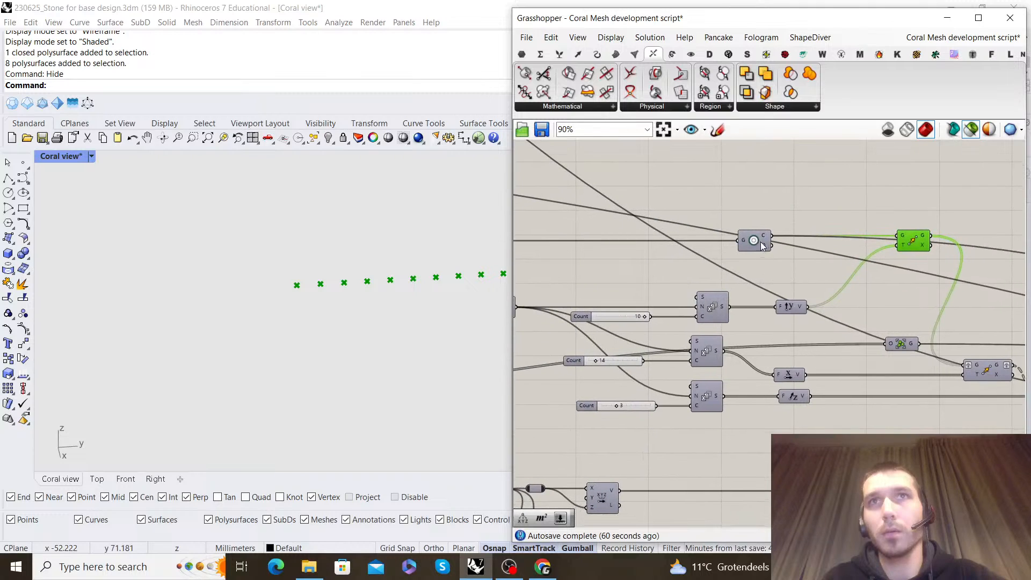
Inspect the geometry center and Series inputs, tracing the step value to the Multiplication by 2 and the Addition
{"action": "scroll", "coordinate": [614, 271], "scroll_direction": "down", "scroll_amount": 5}
{"action": "right_click_drag", "start_coordinate": [613, 271], "coordinate": [859, 294]}
{"action": "right_click_drag", "start_coordinate": [991, 297], "coordinate": [800, 294]}
{"action": "scroll", "coordinate": [759, 305], "scroll_direction": "up", "scroll_amount": 6}
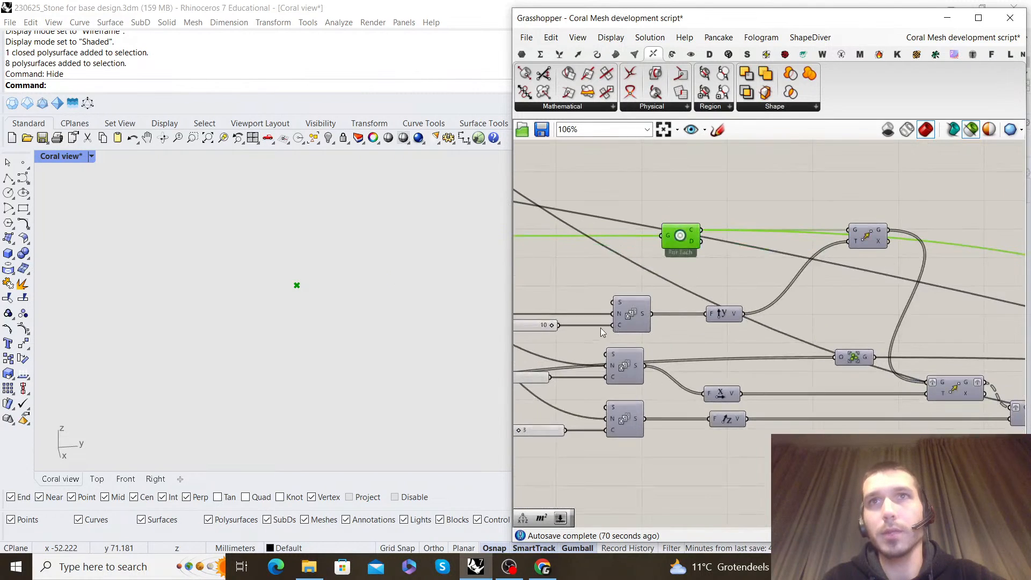
{"action": "scroll", "coordinate": [730, 330], "scroll_direction": "down", "scroll_amount": 5}
{"action": "scroll", "coordinate": [804, 321], "scroll_direction": "up", "scroll_amount": 4}
{"action": "right_click_drag", "start_coordinate": [804, 320], "coordinate": [671, 321]}
{"action": "scroll", "coordinate": [1012, 313], "scroll_direction": "down", "scroll_amount": 4}
{"action": "right_click_drag", "start_coordinate": [1012, 313], "coordinate": [612, 302]}
{"action": "scroll", "coordinate": [666, 310], "scroll_direction": "up", "scroll_amount": 3}
{"action": "scroll", "coordinate": [715, 311], "scroll_direction": "down", "scroll_amount": 3}
{"action": "right_click_drag", "start_coordinate": [961, 310], "coordinate": [666, 316]}
{"action": "scroll", "coordinate": [827, 317], "scroll_direction": "up", "scroll_amount": 4}
{"action": "right_click_drag", "start_coordinate": [886, 311], "coordinate": [742, 316]}
{"action": "scroll", "coordinate": [742, 316], "scroll_direction": "up", "scroll_amount": 1}
{"action": "scroll", "coordinate": [742, 316], "scroll_direction": "up", "scroll_amount": 2}
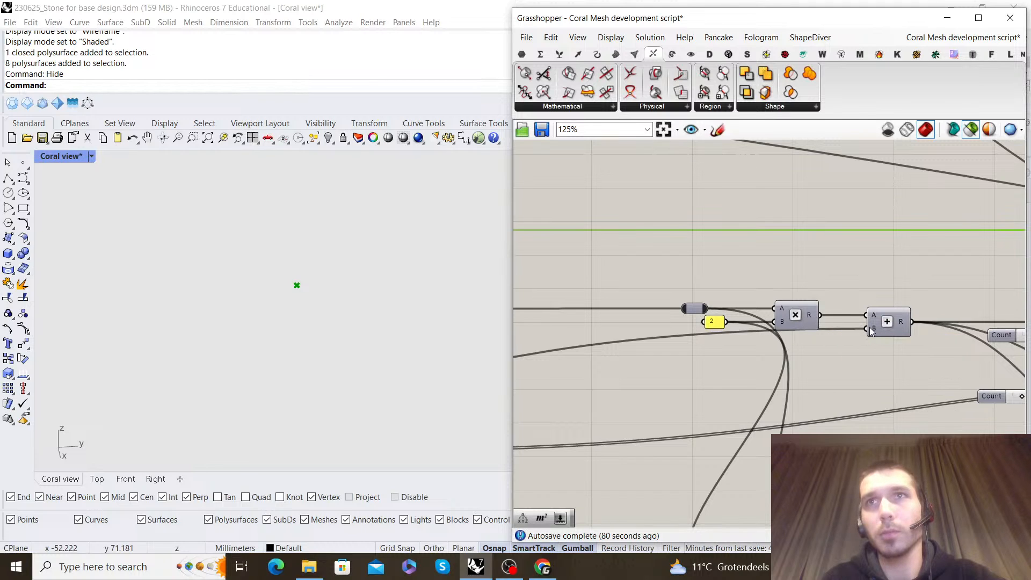
Trace the reference Addition's second input back through the Length and List Item components to the Brep Edges component
{"action": "scroll", "coordinate": [870, 327], "scroll_direction": "down", "scroll_amount": 6}
{"action": "right_click_drag", "start_coordinate": [664, 335], "coordinate": [854, 301]}
{"action": "right_click_drag", "start_coordinate": [615, 366], "coordinate": [789, 354]}
{"action": "scroll", "coordinate": [713, 359], "scroll_direction": "up", "scroll_amount": 5}
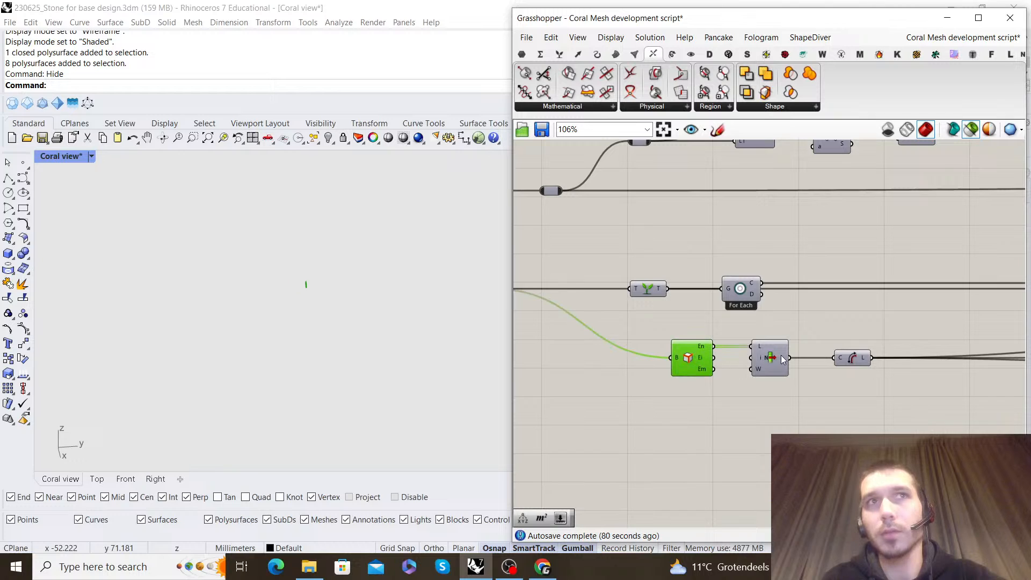
{"action": "left_click", "coordinate": [947, 20]}
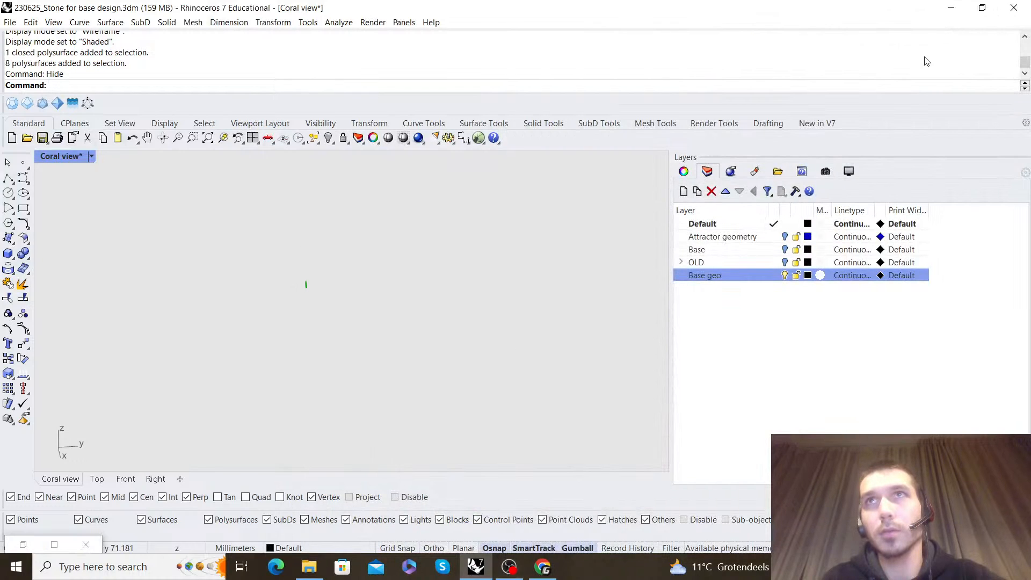
{"action": "left_click", "coordinate": [23, 544]}
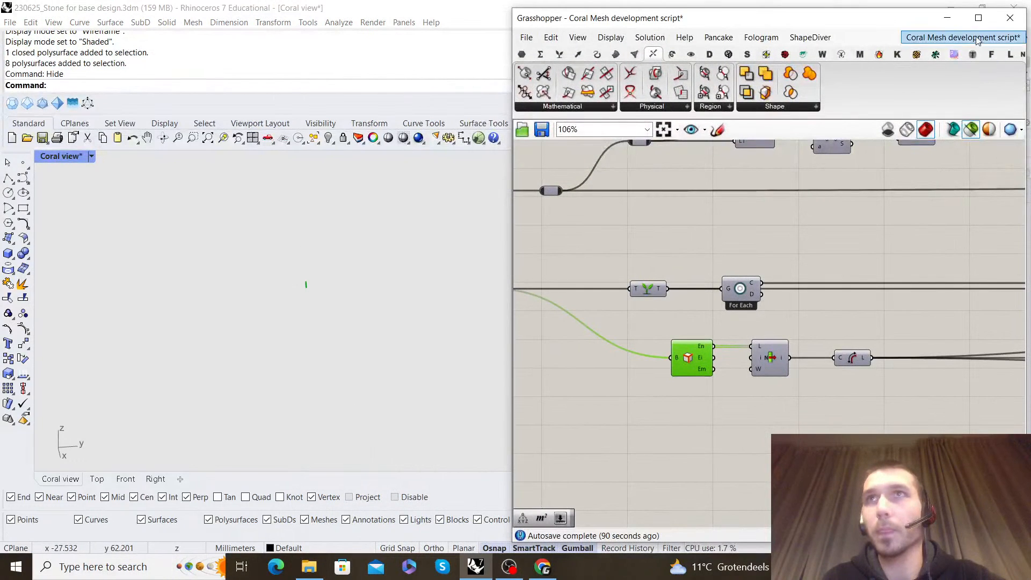
Switch to the unnamed definition and add a Series component above the two Group components
{"action": "left_click", "coordinate": [978, 40]}
{"action": "left_click", "coordinate": [950, 170]}
{"action": "scroll", "coordinate": [769, 313], "scroll_direction": "down", "scroll_amount": 5}
{"action": "right_click_drag", "start_coordinate": [767, 260], "coordinate": [743, 308]}
{"action": "left_click", "coordinate": [685, 314]}
{"action": "scroll", "coordinate": [691, 325], "scroll_direction": "up", "scroll_amount": 3}
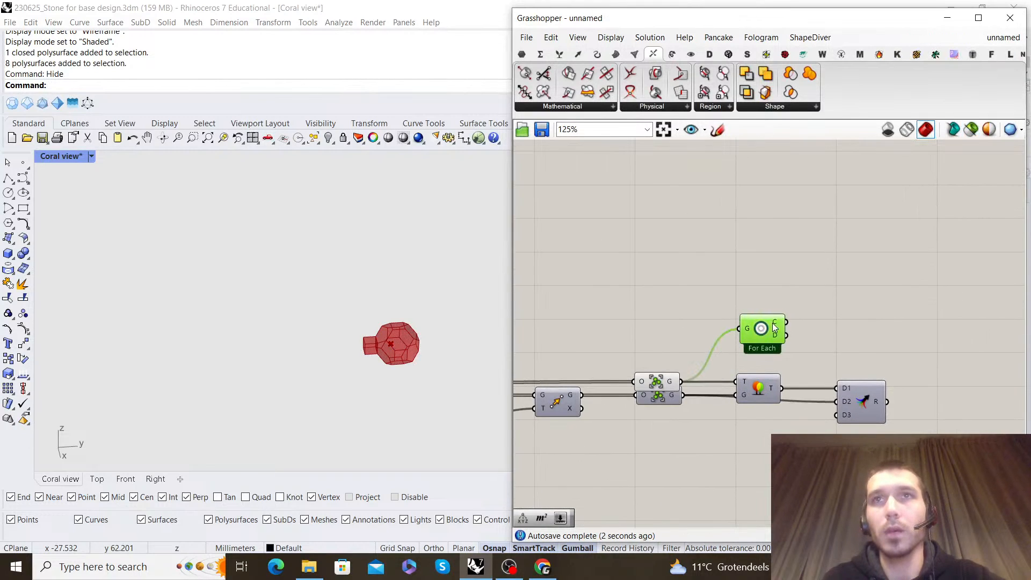
{"action": "double_click", "coordinate": [791, 275]}
{"action": "type", "text": "series"}
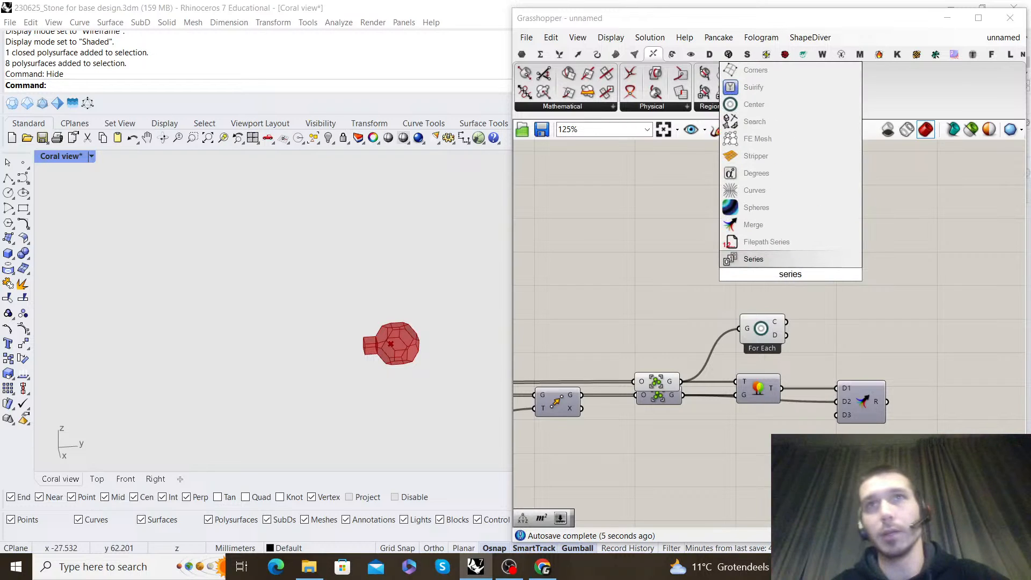
{"action": "key", "text": "Return"}
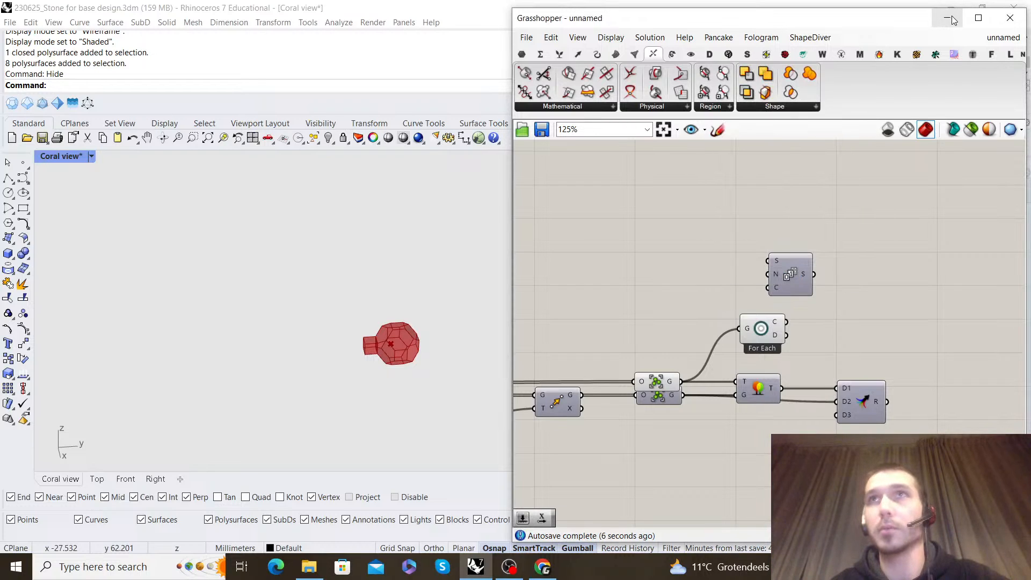
Show the hidden grey cell cluster in the Rhino model
{"action": "left_click", "coordinate": [949, 19]}
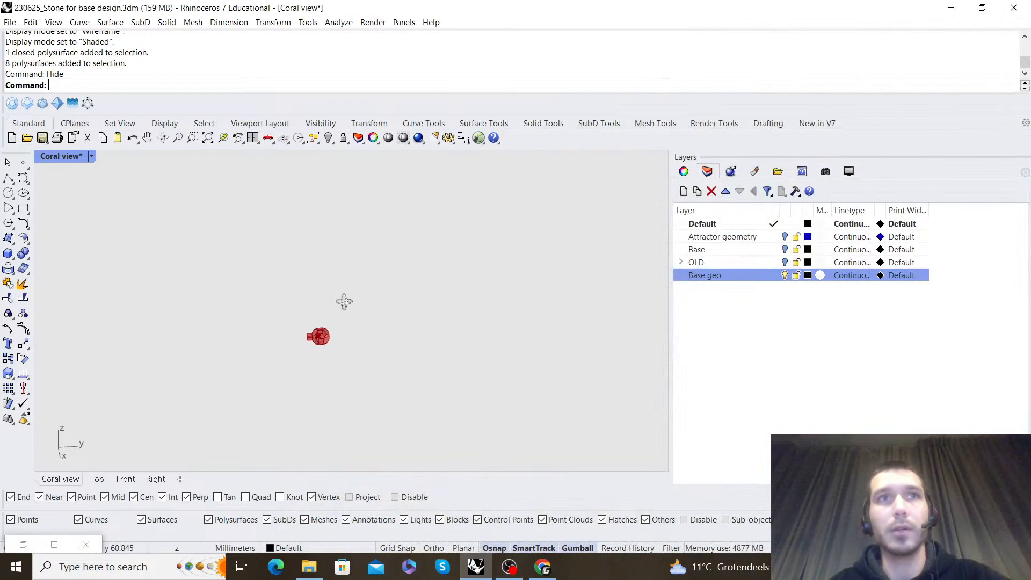
{"action": "type", "text": "how"}
{"action": "key", "text": "Return"}
{"action": "scroll", "coordinate": [294, 316], "scroll_direction": "up", "scroll_amount": 8}
{"action": "right_click_drag", "start_coordinate": [263, 318], "coordinate": [537, 335]}
{"action": "scroll", "coordinate": [378, 282], "scroll_direction": "down", "scroll_amount": 3}
{"action": "scroll", "coordinate": [290, 326], "scroll_direction": "down", "scroll_amount": 2}
{"action": "right_click_drag", "start_coordinate": [198, 325], "coordinate": [450, 267]}
{"action": "scroll", "coordinate": [450, 267], "scroll_direction": "up", "scroll_amount": 3}
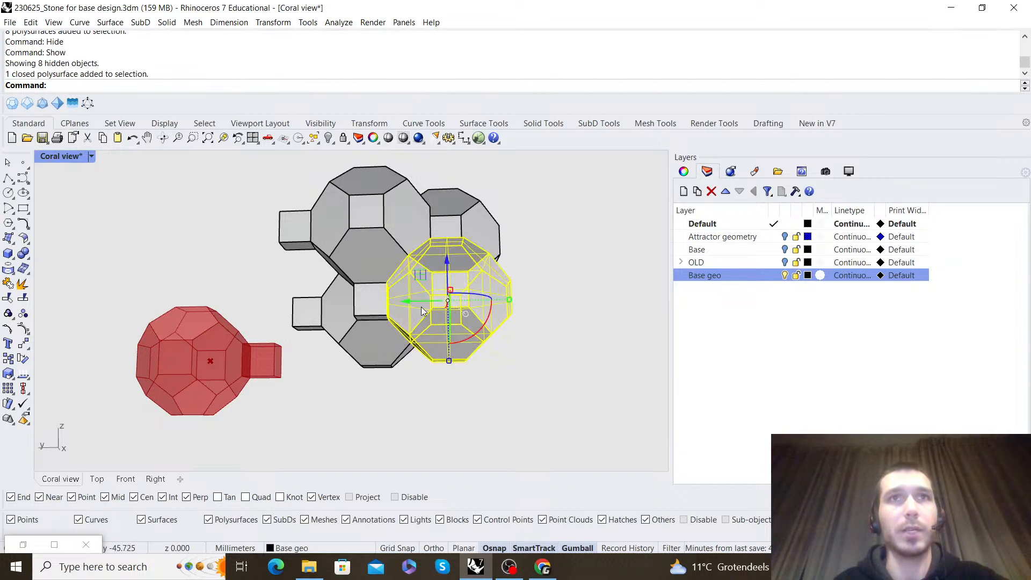
Group the front cell with its square connector and snap a duplicate of the group onto the end of that connector
{"action": "left_click", "coordinate": [361, 301], "text": "shift"}
{"action": "key", "text": "ctrl+g"}
{"action": "left_click_drag", "start_coordinate": [398, 301], "coordinate": [282, 305]}
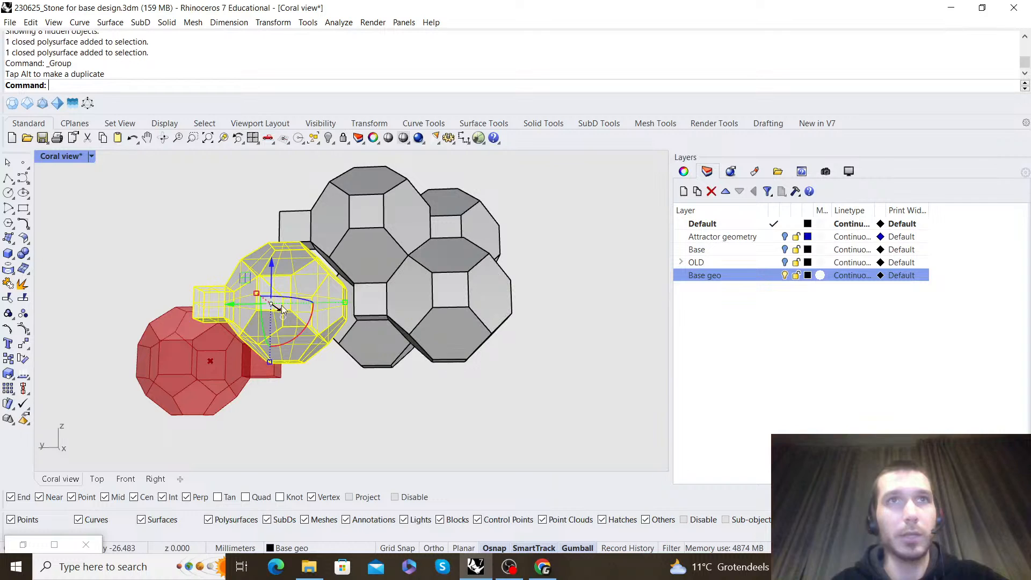
{"action": "scroll", "coordinate": [358, 317], "scroll_direction": "up", "scroll_amount": 3}
{"action": "left_click", "coordinate": [347, 317]}
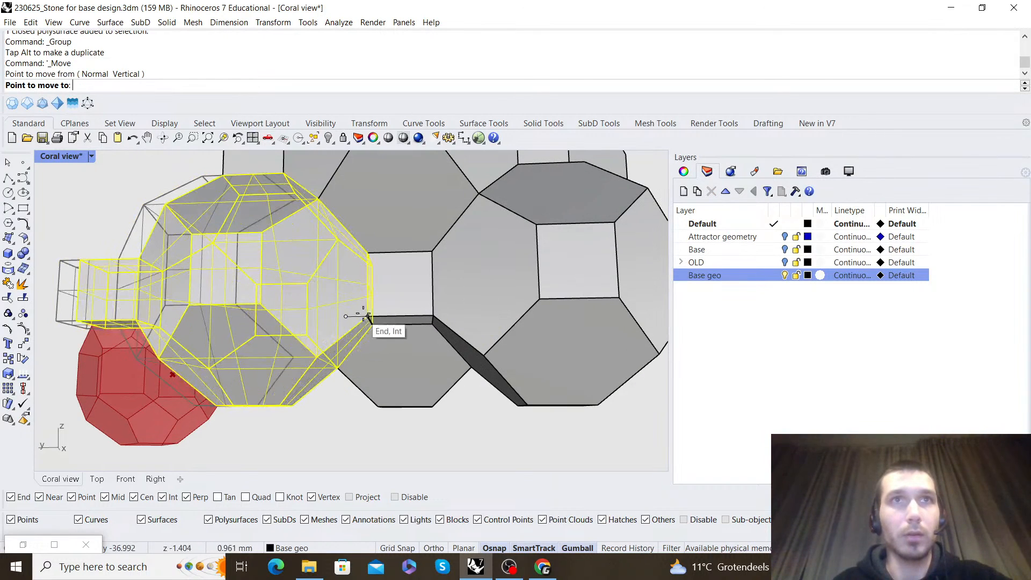
{"action": "left_click", "coordinate": [368, 317]}
{"action": "key", "text": "Escape"}
Examine the grouped cells and the connector between them in the Rhino cluster, selecting them in turn
{"action": "scroll", "coordinate": [475, 282], "scroll_direction": "down", "scroll_amount": 6}
{"action": "right_click_drag", "start_coordinate": [475, 282], "coordinate": [595, 320]}
{"action": "scroll", "coordinate": [520, 290], "scroll_direction": "up", "scroll_amount": 5}
{"action": "left_click", "coordinate": [525, 278]}
{"action": "left_click", "coordinate": [568, 353]}
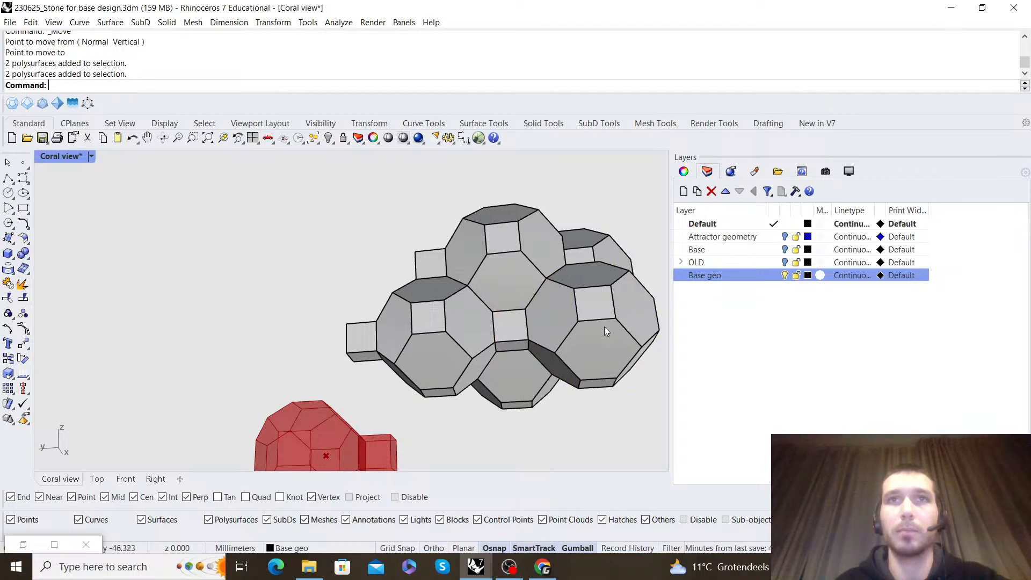
{"action": "left_click", "coordinate": [415, 334]}
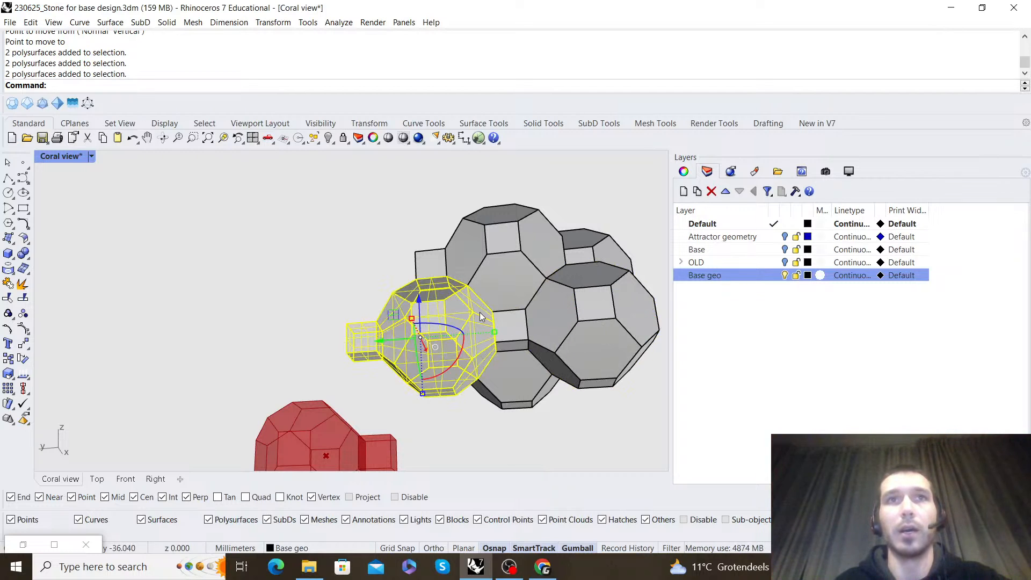
{"action": "key", "text": "Escape"}
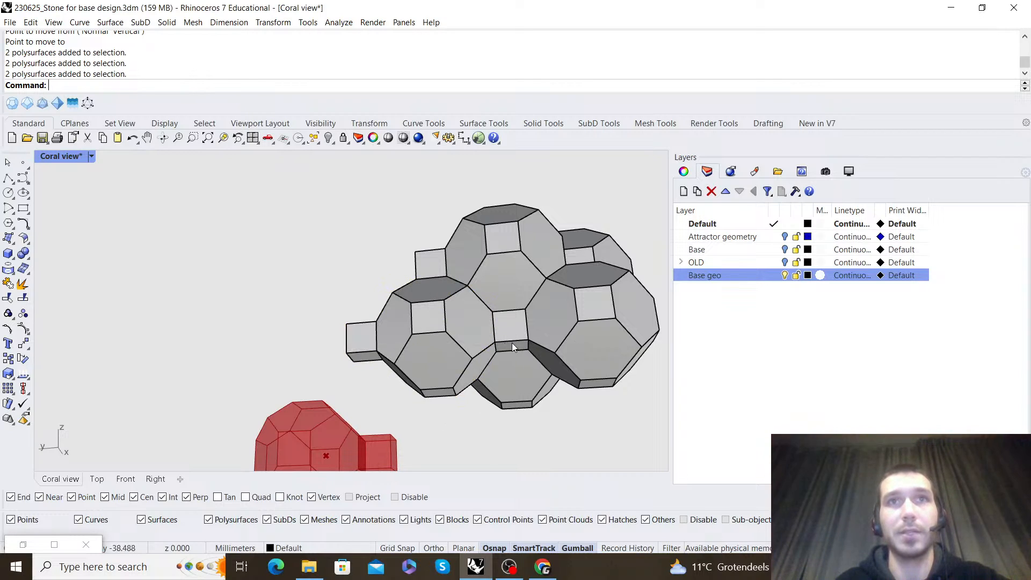
Return to the Grasshopper definition and delete the For Each geometry center component attached to the Group
{"action": "right_click_drag", "start_coordinate": [513, 338], "coordinate": [393, 426]}
{"action": "right_click_drag", "start_coordinate": [760, 329], "coordinate": [708, 312]}
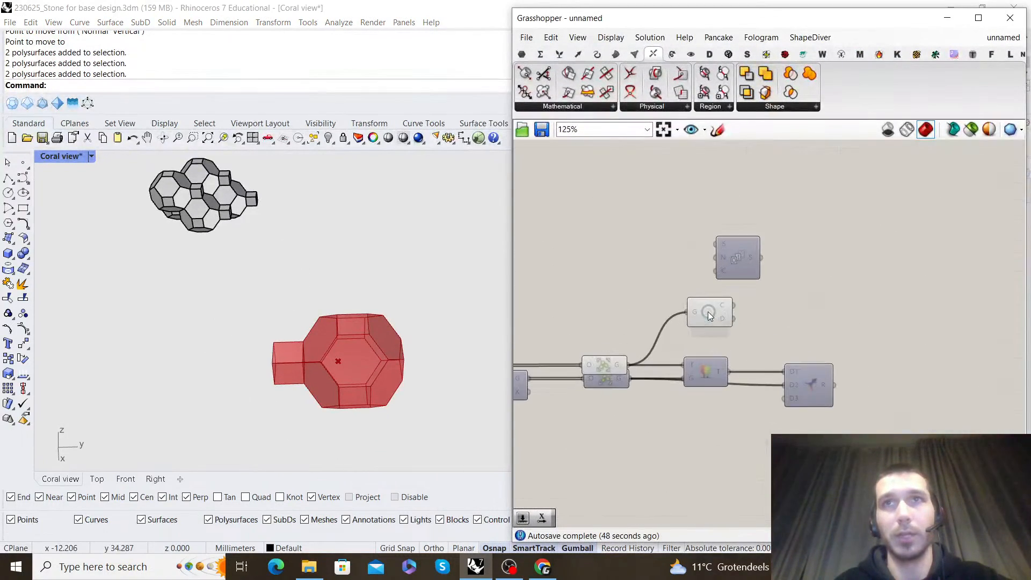
{"action": "left_click", "coordinate": [699, 312]}
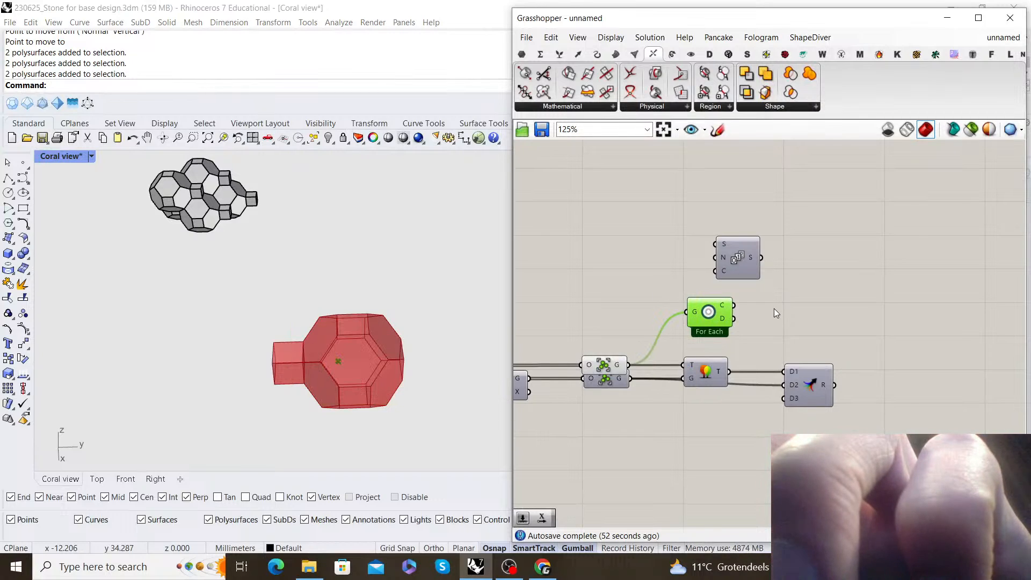
Add a Point parameter near the Construct Point component that places the base box
{"action": "scroll", "coordinate": [713, 320], "scroll_direction": "down", "scroll_amount": 6}
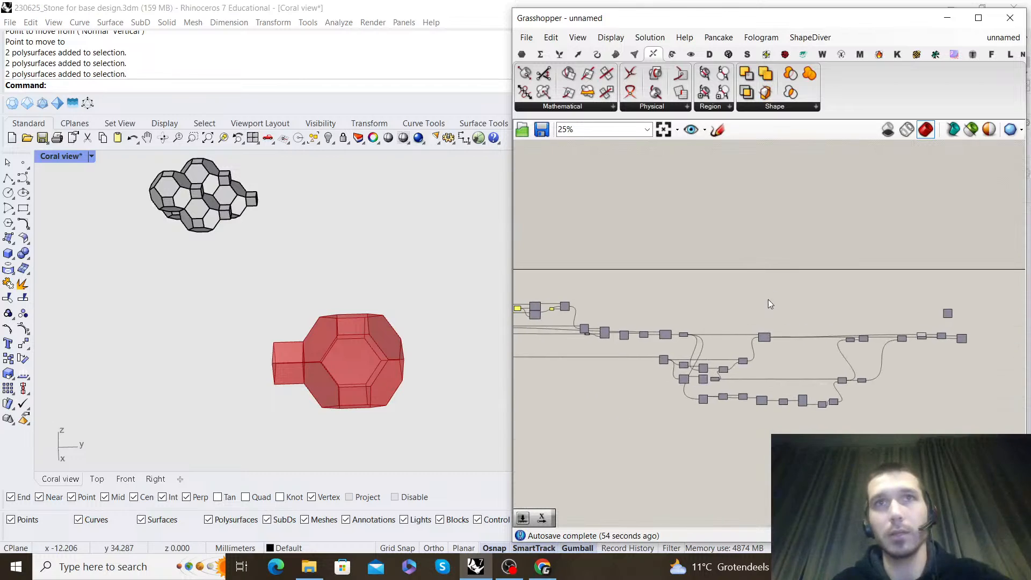
{"action": "scroll", "coordinate": [787, 321], "scroll_direction": "up", "scroll_amount": 7}
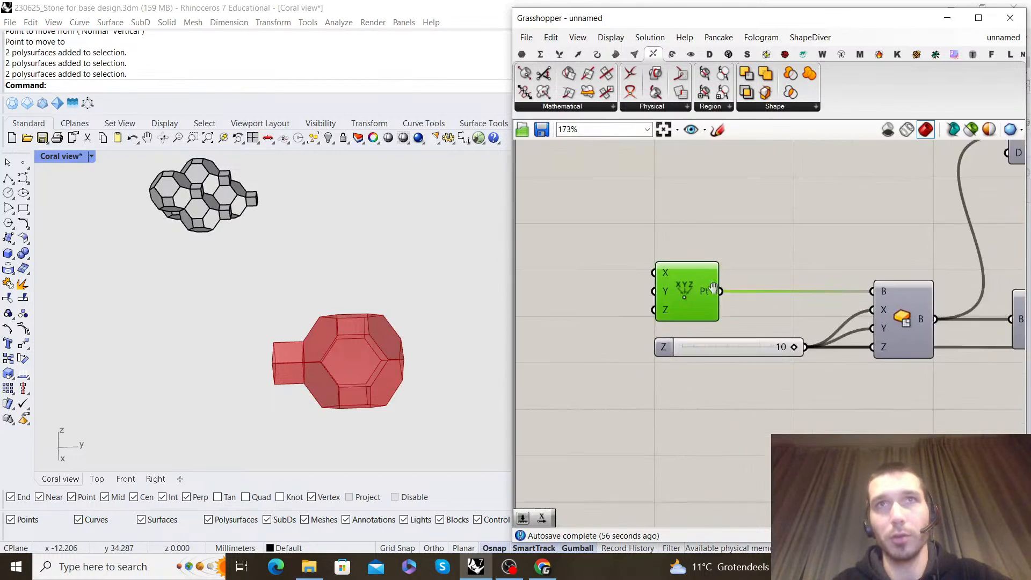
{"action": "double_click", "coordinate": [740, 378]}
{"action": "type", "text": "pol"}
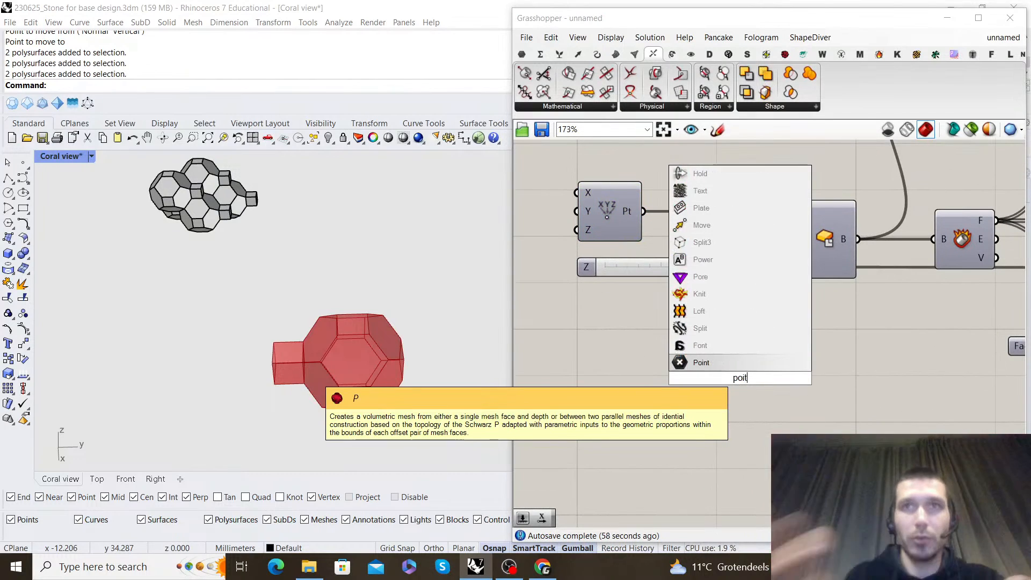
{"action": "key", "text": "Return"}
Feed the Point parameter from the Construct Point output and move it above the Group components near the Series
{"action": "left_click_drag", "start_coordinate": [655, 395], "coordinate": [791, 445]}
{"action": "scroll", "coordinate": [614, 352], "scroll_direction": "down", "scroll_amount": 11}
{"action": "scroll", "coordinate": [940, 387], "scroll_direction": "up", "scroll_amount": 6}
{"action": "scroll", "coordinate": [870, 446], "scroll_direction": "up", "scroll_amount": 5}
{"action": "left_click", "coordinate": [791, 397]}
{"action": "scroll", "coordinate": [790, 399], "scroll_direction": "down", "scroll_amount": 1}
{"action": "right_click_drag", "start_coordinate": [791, 397], "coordinate": [670, 355]}
{"action": "scroll", "coordinate": [662, 386], "scroll_direction": "up", "scroll_amount": 1}
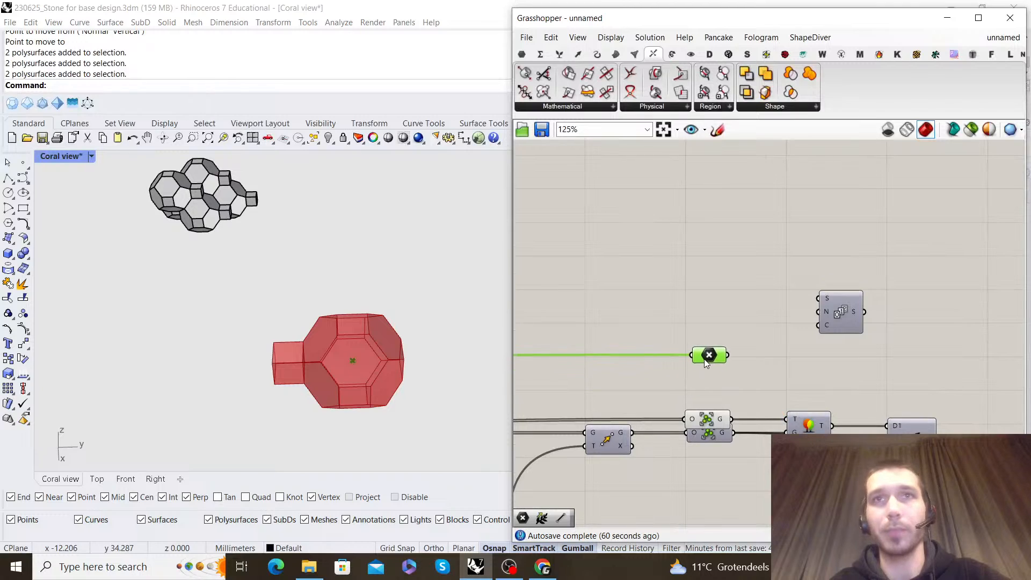
Add a Unit Y vector component directly below the Point parameter
{"action": "left_click", "coordinate": [709, 305]}
{"action": "right_click_drag", "start_coordinate": [709, 305], "coordinate": [690, 259]}
{"action": "scroll", "coordinate": [701, 306], "scroll_direction": "up", "scroll_amount": 1}
{"action": "double_click", "coordinate": [743, 334]}
{"action": "type", "text": "y"}
{"action": "left_click", "coordinate": [743, 327]}
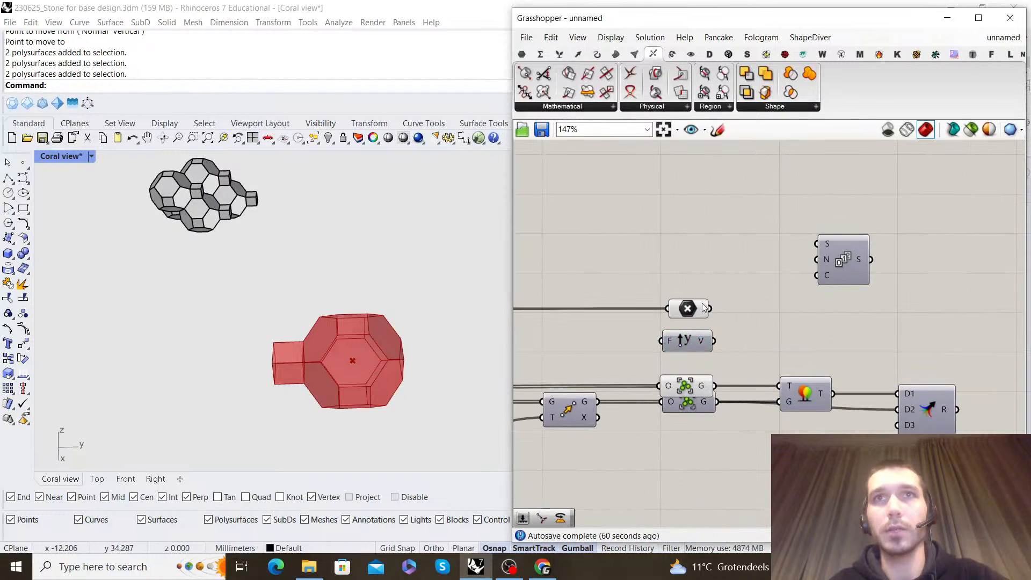
Arrange the components with the Series above the Point parameter and the Unit Y vector below it
{"action": "right_click_drag", "start_coordinate": [697, 267], "coordinate": [693, 273]}
{"action": "left_click", "coordinate": [692, 318]}
{"action": "left_click_drag", "start_coordinate": [726, 336], "coordinate": [750, 344]}
{"action": "right_click_drag", "start_coordinate": [752, 293], "coordinate": [762, 301]}
{"action": "left_click_drag", "start_coordinate": [758, 352], "coordinate": [680, 347]}
{"action": "right_click_drag", "start_coordinate": [749, 306], "coordinate": [751, 308]}
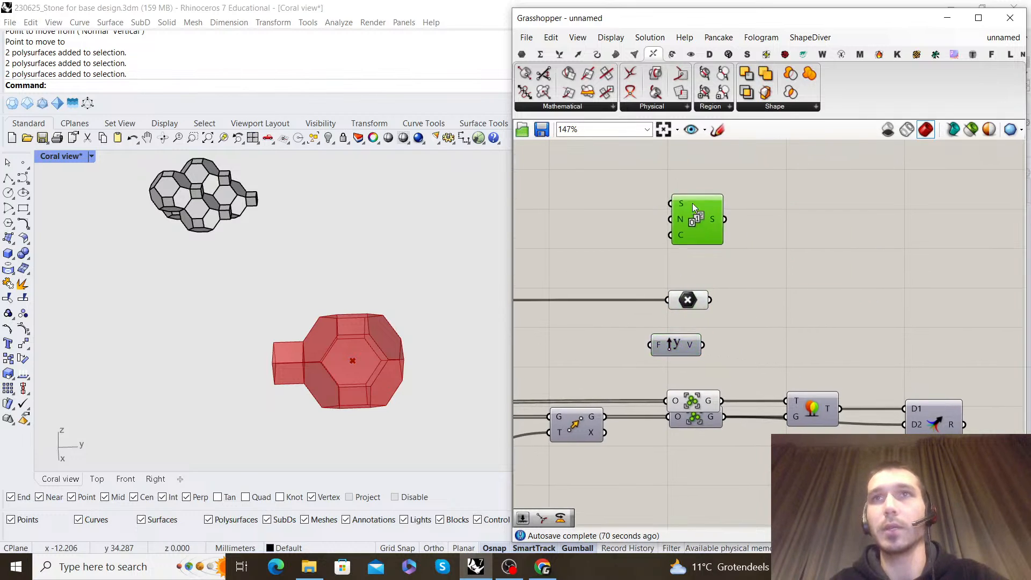
Add a Move component with the Point parameter as its geometry and place it at the far end of the point's wire
{"action": "double_click", "coordinate": [801, 267]}
{"action": "type", "text": "move"}
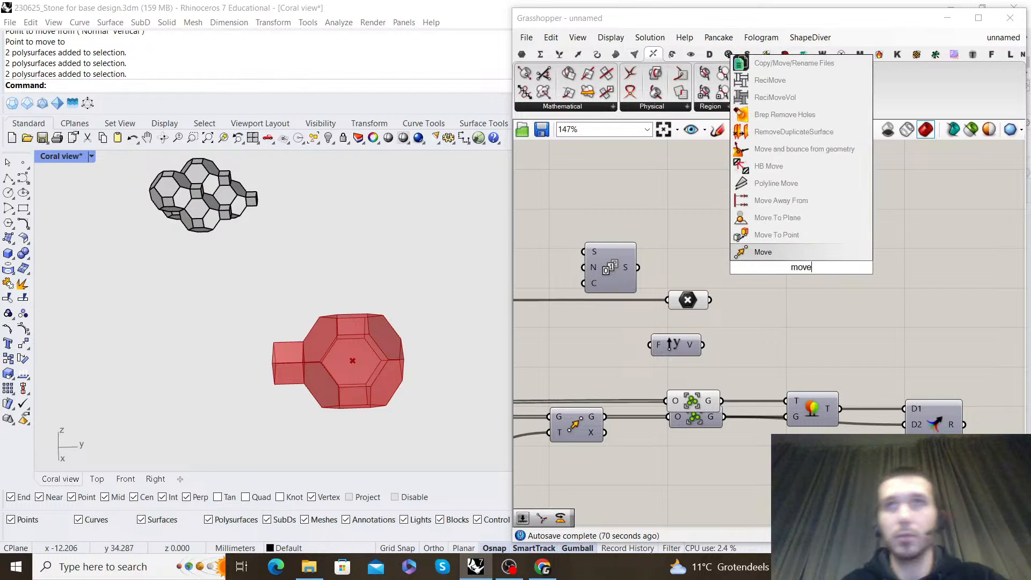
{"action": "key", "text": "Return"}
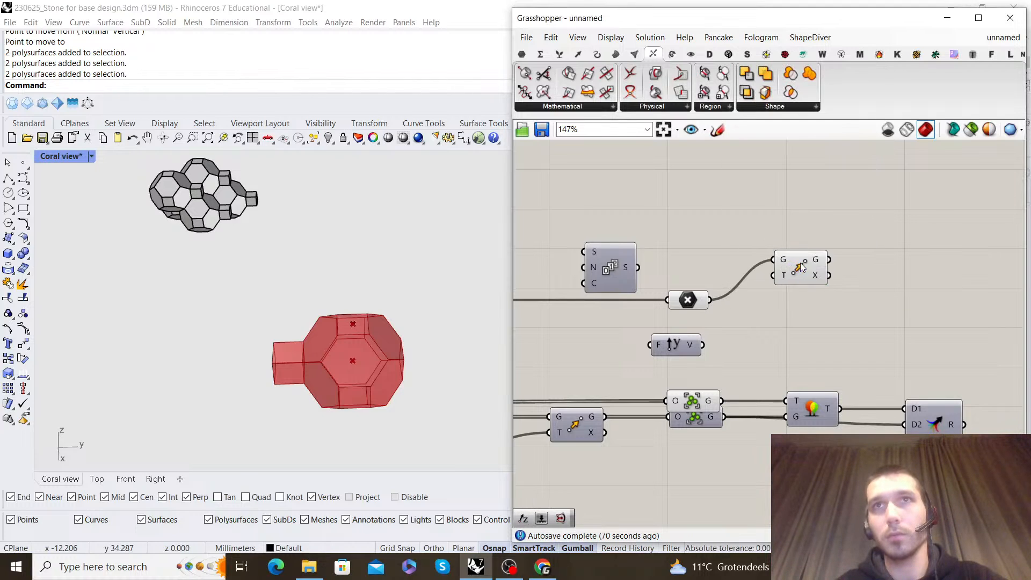
{"action": "right_click_drag", "start_coordinate": [729, 334], "coordinate": [724, 281]}
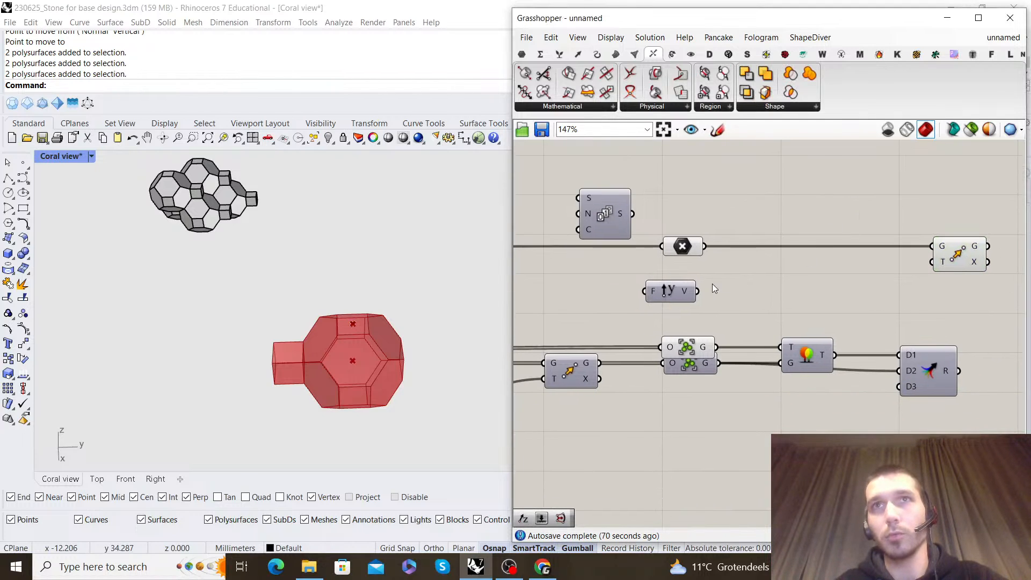
Examine the upstream definition from the base box onward, following the wire that carries the box size value
{"action": "scroll", "coordinate": [729, 290], "scroll_direction": "down", "scroll_amount": 3}
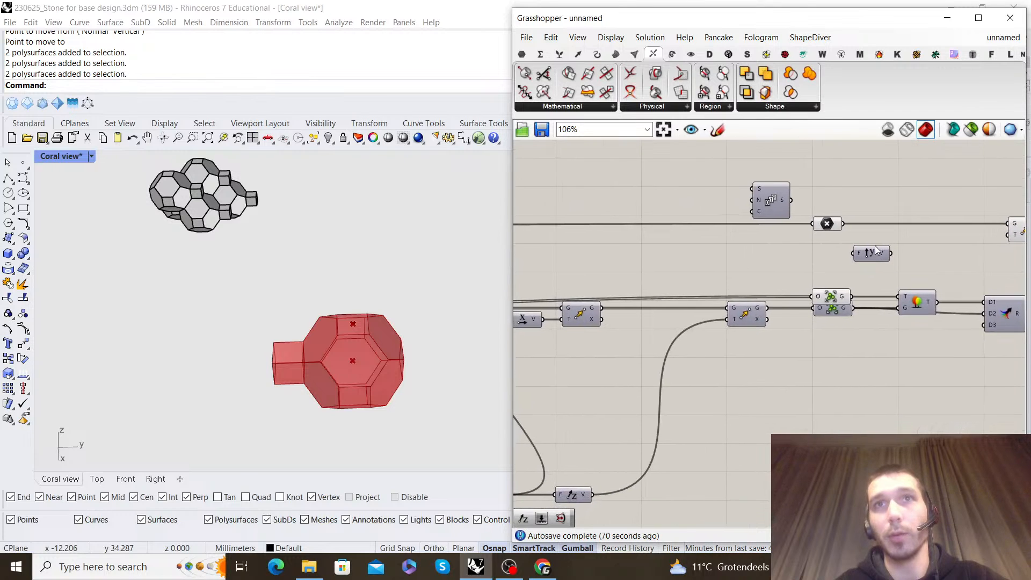
{"action": "scroll", "coordinate": [863, 265], "scroll_direction": "up", "scroll_amount": 1}
{"action": "scroll", "coordinate": [843, 271], "scroll_direction": "down", "scroll_amount": 8}
{"action": "right_click_drag", "start_coordinate": [817, 285], "coordinate": [1015, 287]}
{"action": "scroll", "coordinate": [703, 268], "scroll_direction": "up", "scroll_amount": 8}
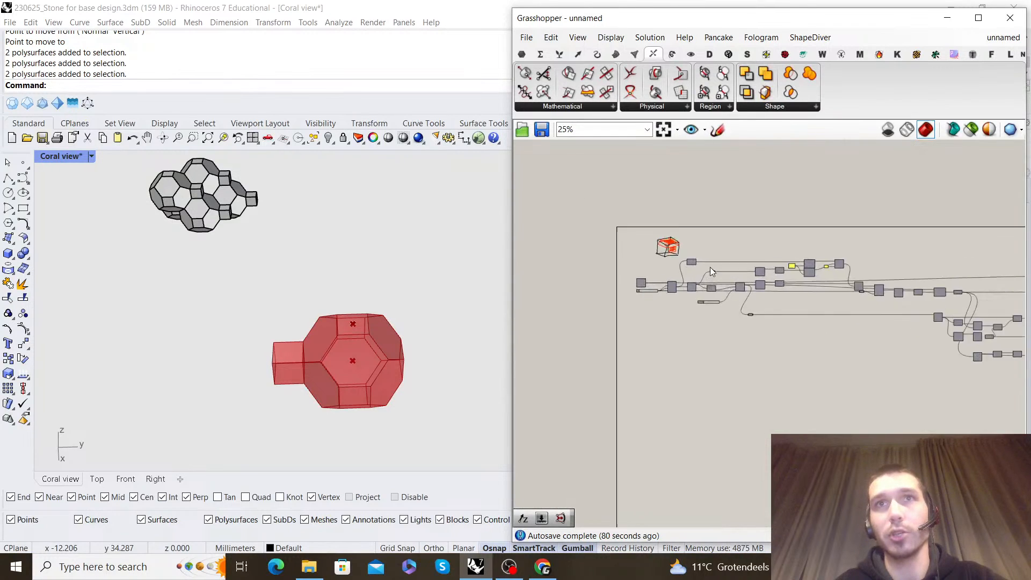
{"action": "scroll", "coordinate": [744, 313], "scroll_direction": "down", "scroll_amount": 7}
{"action": "right_click_drag", "start_coordinate": [869, 316], "coordinate": [630, 319]}
{"action": "scroll", "coordinate": [730, 320], "scroll_direction": "up", "scroll_amount": 5}
{"action": "right_click_drag", "start_coordinate": [898, 311], "coordinate": [839, 315]}
{"action": "scroll", "coordinate": [766, 317], "scroll_direction": "down", "scroll_amount": 7}
{"action": "scroll", "coordinate": [574, 326], "scroll_direction": "up", "scroll_amount": 8}
{"action": "right_click_drag", "start_coordinate": [576, 325], "coordinate": [810, 326]}
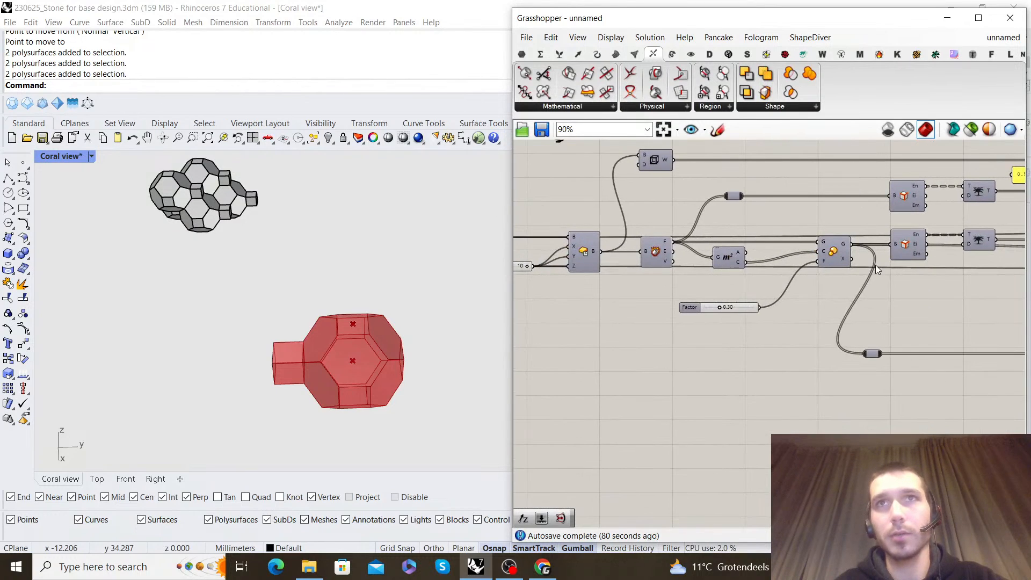
{"action": "right_click_drag", "start_coordinate": [951, 277], "coordinate": [577, 297]}
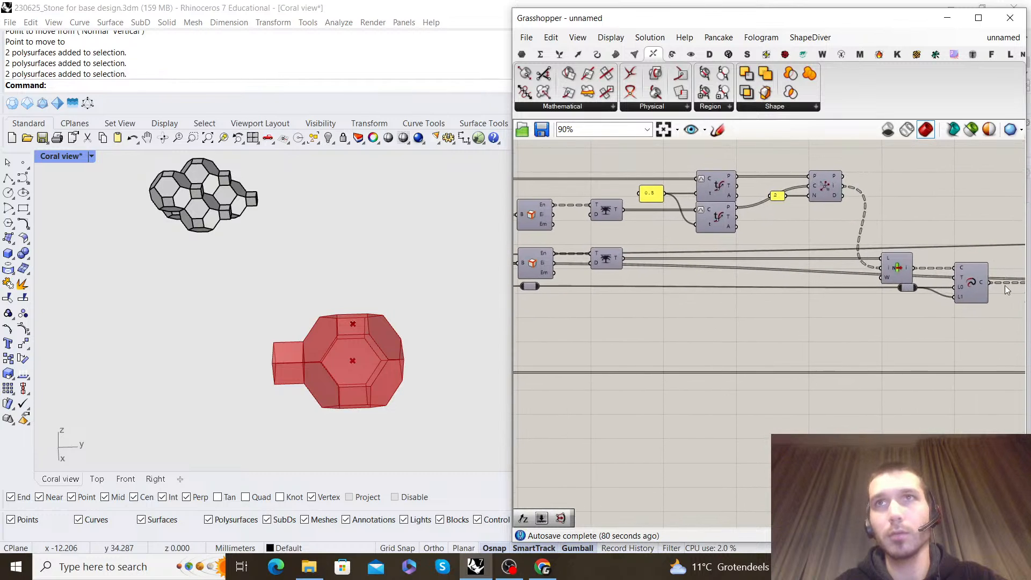
Add a Number parameter fed by the upstream box size value and place it below the Series component
{"action": "double_click", "coordinate": [659, 328]}
{"action": "type", "text": "number"}
{"action": "key", "text": "Return"}
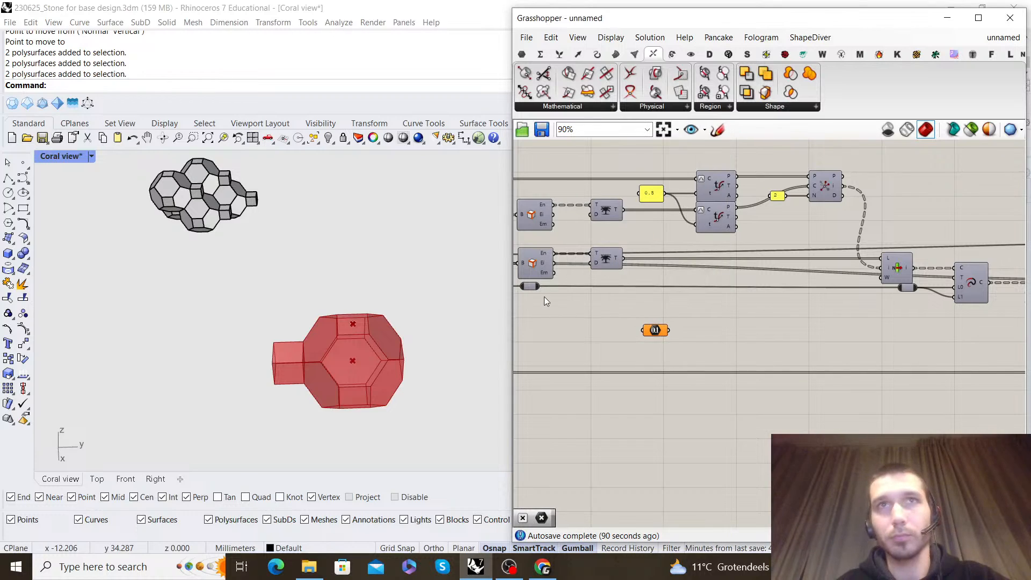
{"action": "scroll", "coordinate": [609, 428], "scroll_direction": "down", "scroll_amount": 8}
{"action": "left_click_drag", "start_coordinate": [650, 337], "coordinate": [692, 415]}
{"action": "scroll", "coordinate": [681, 436], "scroll_direction": "up", "scroll_amount": 10}
Add a Multiplication component between the Number parameter and the Unit Y vector
{"action": "double_click", "coordinate": [785, 417]}
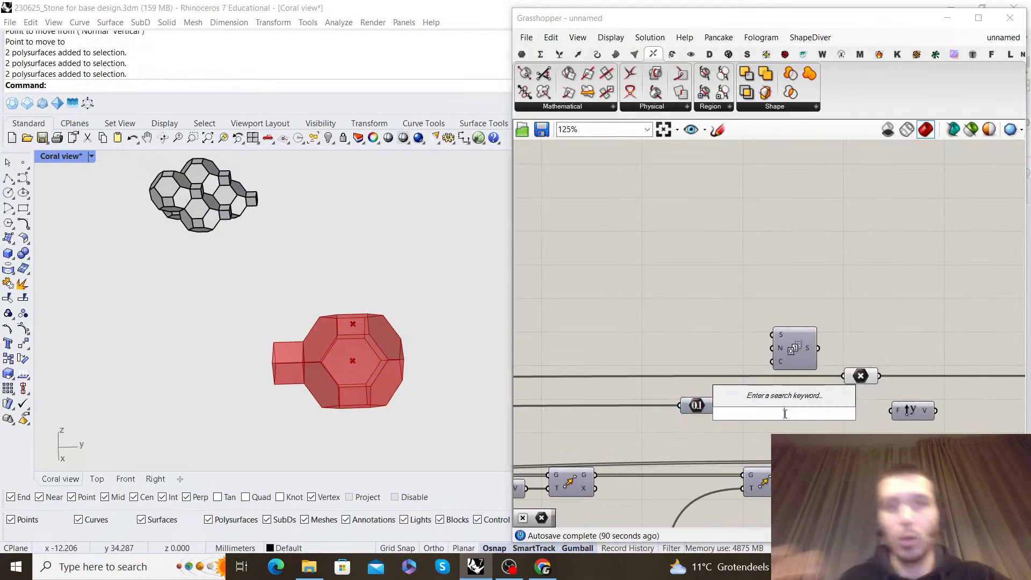
{"action": "type", "text": "multiploca"}
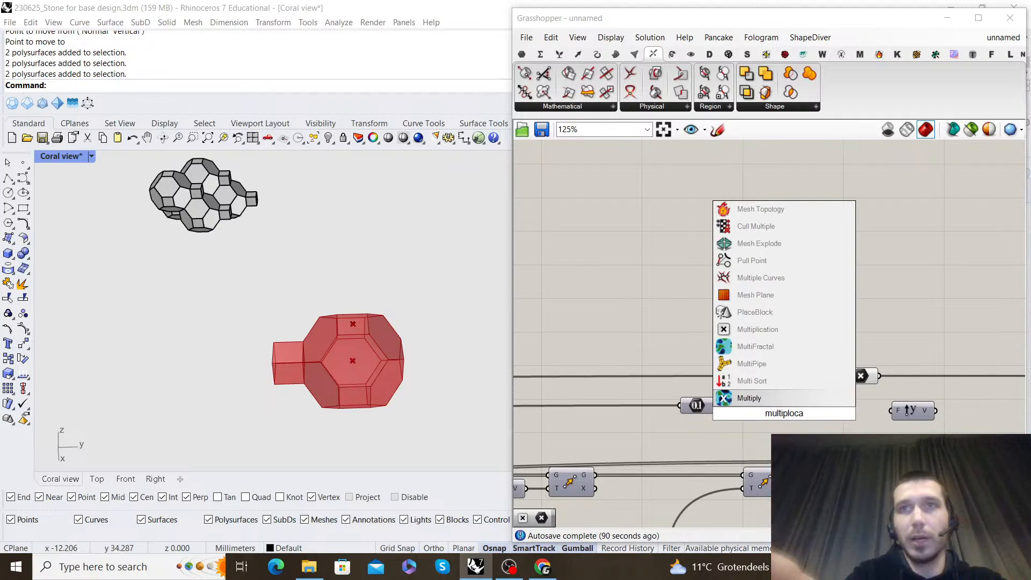
{"action": "left_click", "coordinate": [739, 330]}
{"action": "right_click_drag", "start_coordinate": [902, 350], "coordinate": [840, 256]}
Delete the two Group components, the tree component and the Merge at the end of the chain
{"action": "scroll", "coordinate": [839, 256], "scroll_direction": "down", "scroll_amount": 5}
{"action": "scroll", "coordinate": [848, 287], "scroll_direction": "up", "scroll_amount": 4}
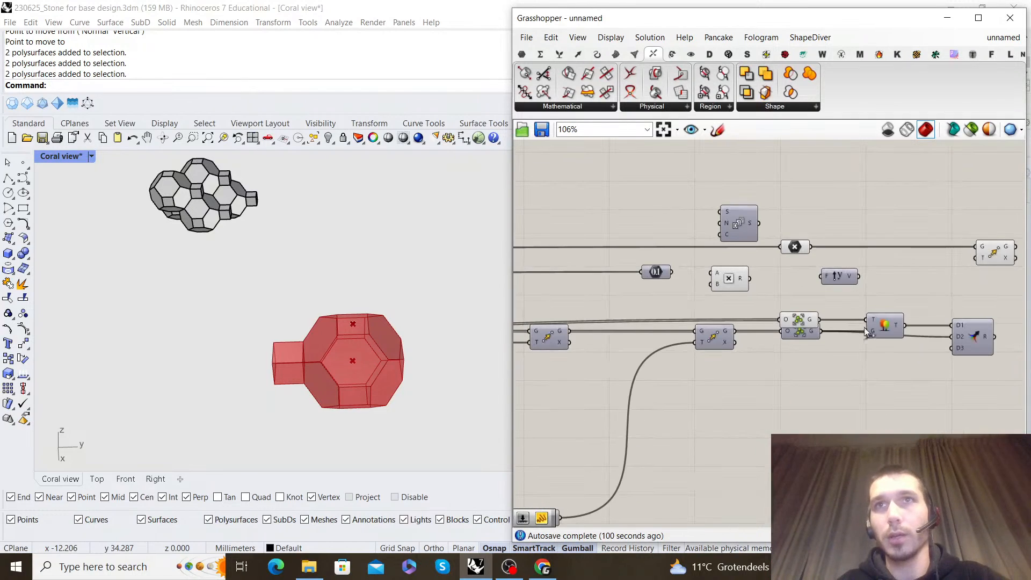
{"action": "left_click_drag", "start_coordinate": [965, 397], "coordinate": [798, 333]}
{"action": "key", "text": "Delete"}
{"action": "scroll", "coordinate": [815, 317], "scroll_direction": "down", "scroll_amount": 2}
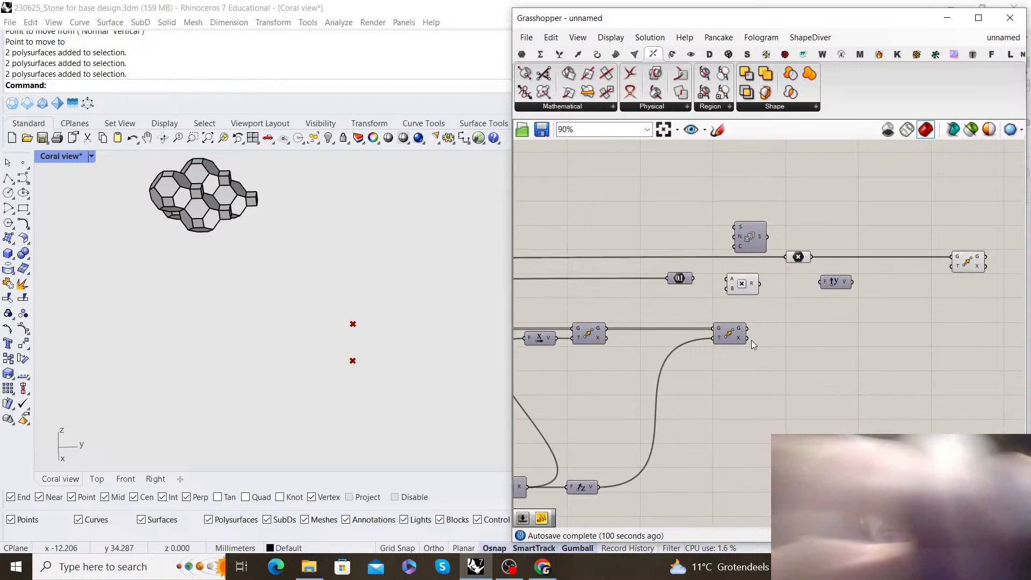
Add a new Group component below the Unit Y vector
{"action": "right_click", "coordinate": [817, 342]}
{"action": "type", "text": "group"}
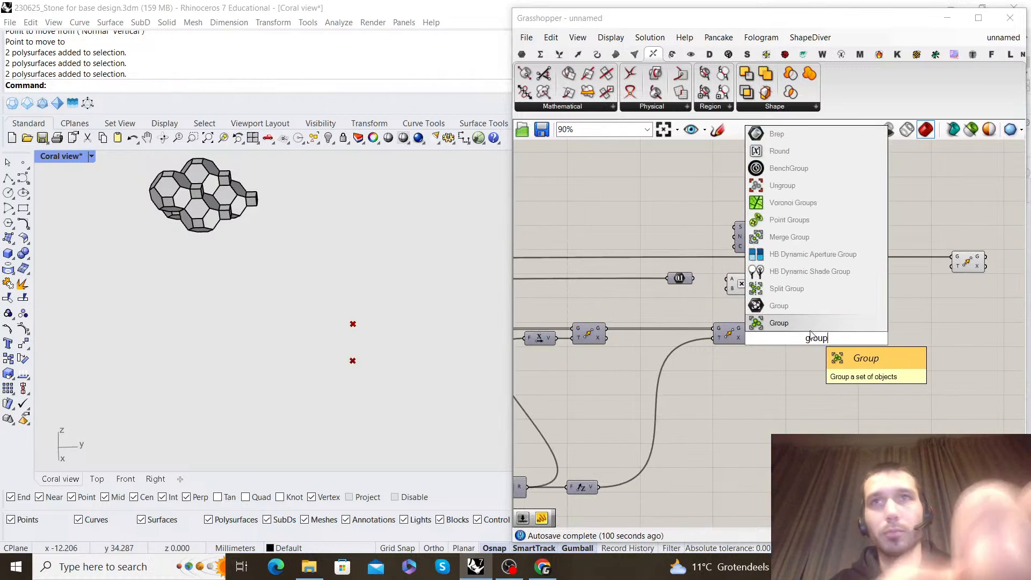
{"action": "key", "text": "Return"}
Delete the Move component driven by the Unit Z vector
{"action": "scroll", "coordinate": [765, 332], "scroll_direction": "down", "scroll_amount": 3}
{"action": "scroll", "coordinate": [765, 333], "scroll_direction": "up", "scroll_amount": 4}
{"action": "left_click_drag", "start_coordinate": [777, 329], "coordinate": [777, 330]}
{"action": "key", "text": "Delete"}
{"action": "scroll", "coordinate": [777, 330], "scroll_direction": "down", "scroll_amount": 4}
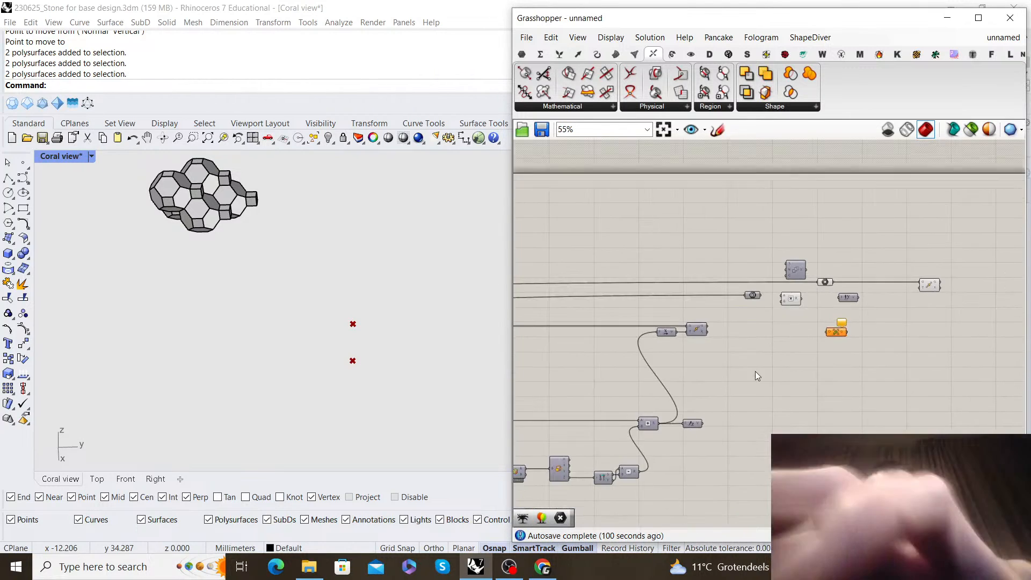
Delete the leftover vector components fed by the Addition, together with the Move component attached to them
{"action": "right_click_drag", "start_coordinate": [718, 398], "coordinate": [772, 360]}
{"action": "scroll", "coordinate": [772, 360], "scroll_direction": "up", "scroll_amount": 3}
{"action": "left_click_drag", "start_coordinate": [785, 420], "coordinate": [674, 229]}
{"action": "key", "text": "Delete"}
Place the Group component after the Merge and connect the flattened Merge result to its input
{"action": "scroll", "coordinate": [768, 269], "scroll_direction": "down", "scroll_amount": 2}
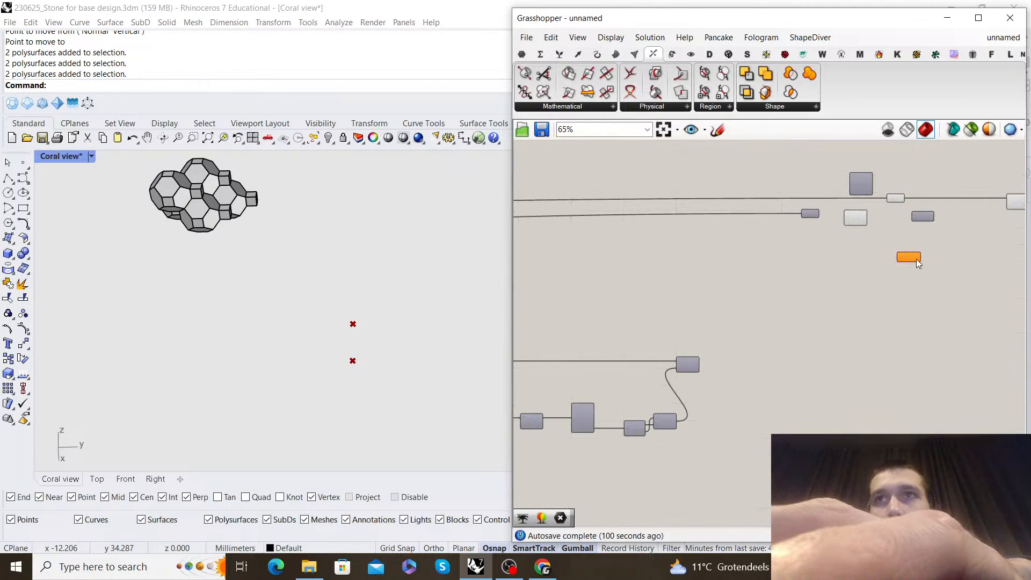
{"action": "right_click_drag", "start_coordinate": [624, 264], "coordinate": [831, 273]}
{"action": "scroll", "coordinate": [723, 257], "scroll_direction": "up", "scroll_amount": 3}
{"action": "left_click_drag", "start_coordinate": [725, 263], "coordinate": [889, 275]}
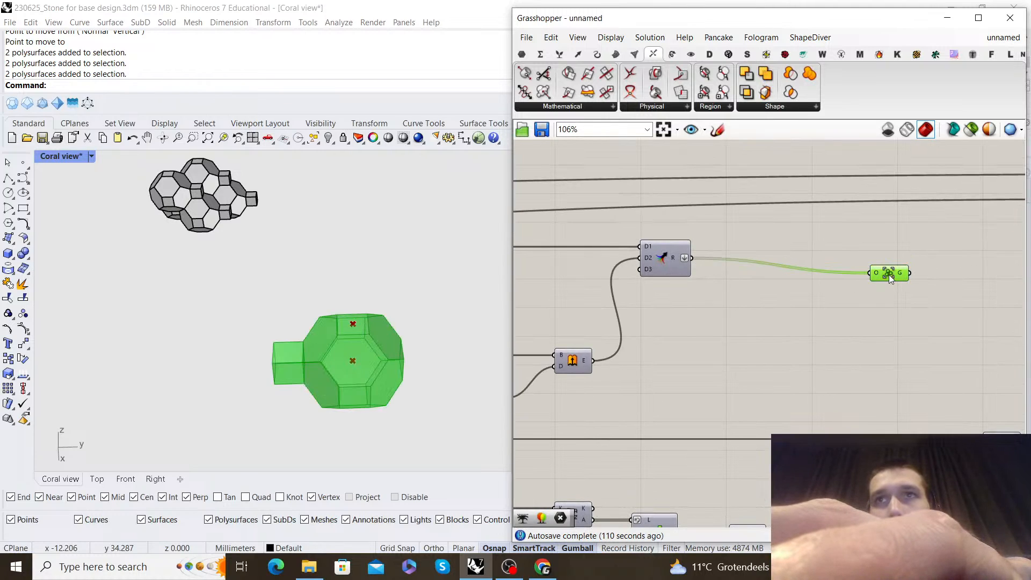
{"action": "left_click", "coordinate": [772, 244]}
Connect the Number parameter to the A input of the Multiplication component
{"action": "scroll", "coordinate": [772, 243], "scroll_direction": "down", "scroll_amount": 3}
{"action": "right_click_drag", "start_coordinate": [961, 263], "coordinate": [591, 247]}
{"action": "scroll", "coordinate": [832, 256], "scroll_direction": "up", "scroll_amount": 1}
{"action": "left_click_drag", "start_coordinate": [986, 275], "coordinate": [648, 167]}
{"action": "scroll", "coordinate": [722, 193], "scroll_direction": "down", "scroll_amount": 2}
{"action": "left_click_drag", "start_coordinate": [662, 262], "coordinate": [628, 265]}
{"action": "left_click", "coordinate": [656, 220]}
{"action": "right_click_drag", "start_coordinate": [655, 221], "coordinate": [750, 193]}
{"action": "scroll", "coordinate": [682, 249], "scroll_direction": "up", "scroll_amount": 4}
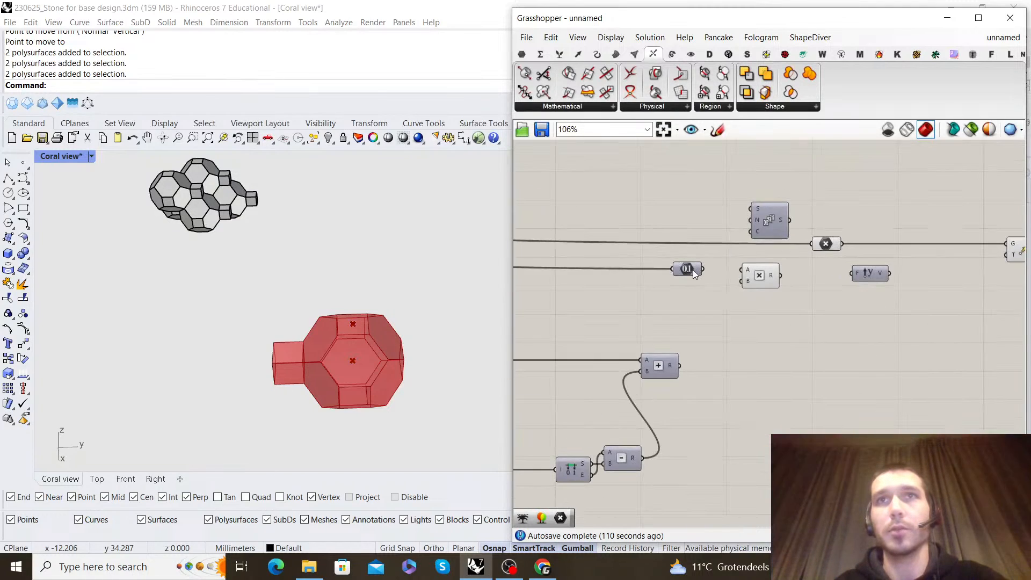
{"action": "right_click_drag", "start_coordinate": [721, 257], "coordinate": [709, 263]}
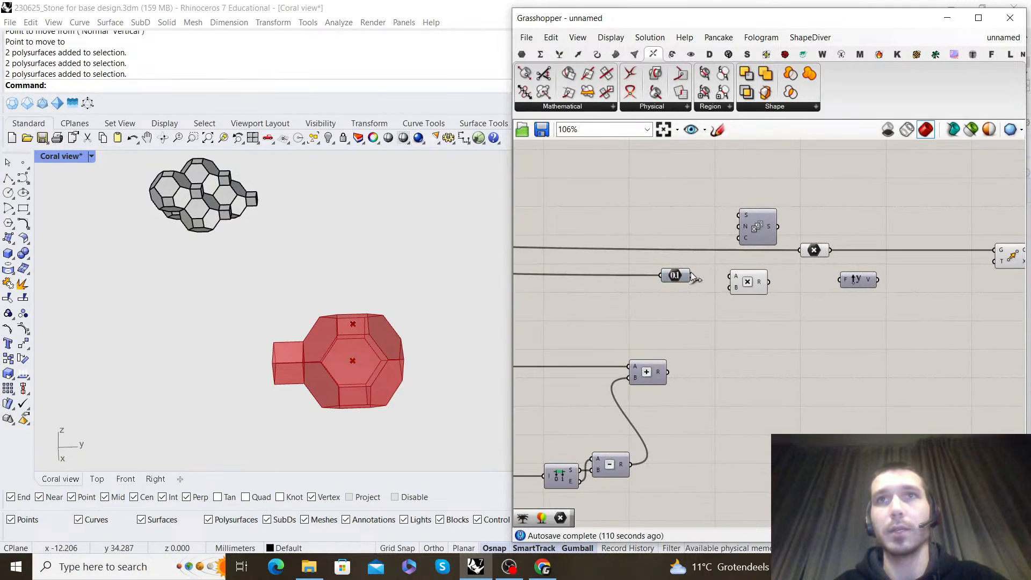
Add a panel containing 2 and connect it to the B input of the Multiplication
{"action": "double_click", "coordinate": [707, 315]}
{"action": "type", "text": "2"}
{"action": "key", "text": "Return"}
{"action": "scroll", "coordinate": [716, 318], "scroll_direction": "up", "scroll_amount": 2}
{"action": "left_click", "coordinate": [770, 266]}
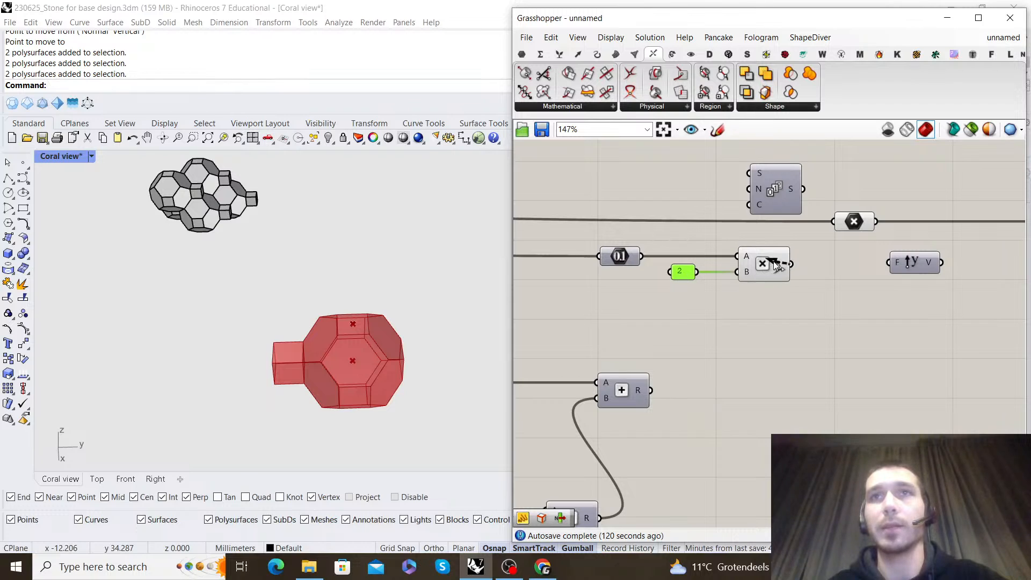
Shift the Point, Unit Y and Move components aside and add an Addition component after the Multiplication
{"action": "scroll", "coordinate": [754, 260], "scroll_direction": "down", "scroll_amount": 4}
{"action": "left_click_drag", "start_coordinate": [891, 411], "coordinate": [677, 317]}
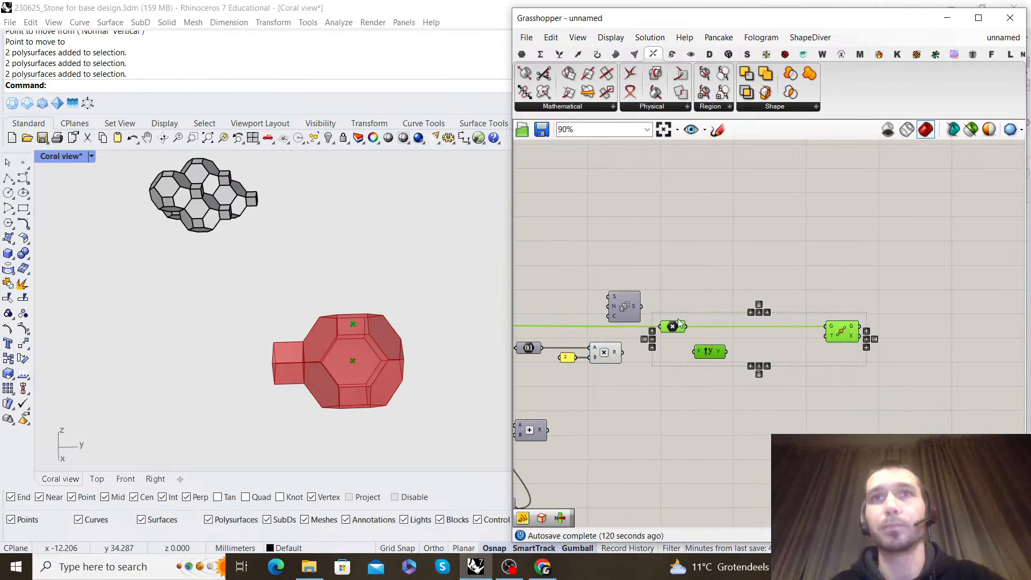
{"action": "left_click", "coordinate": [703, 325]}
{"action": "scroll", "coordinate": [702, 324], "scroll_direction": "up", "scroll_amount": 4}
{"action": "double_click", "coordinate": [702, 324]}
{"action": "type", "text": "addition"}
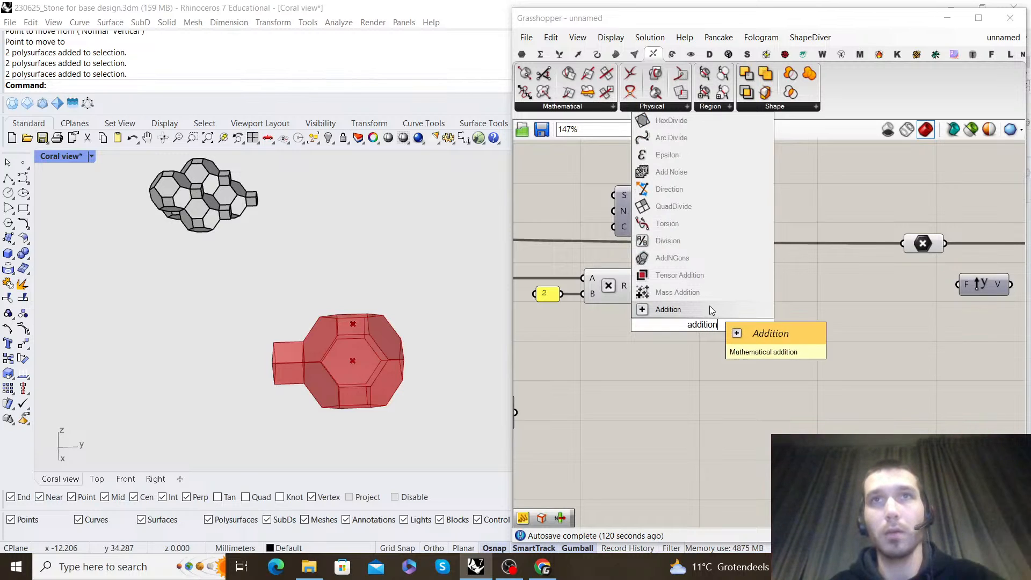
{"action": "left_click", "coordinate": [710, 306]}
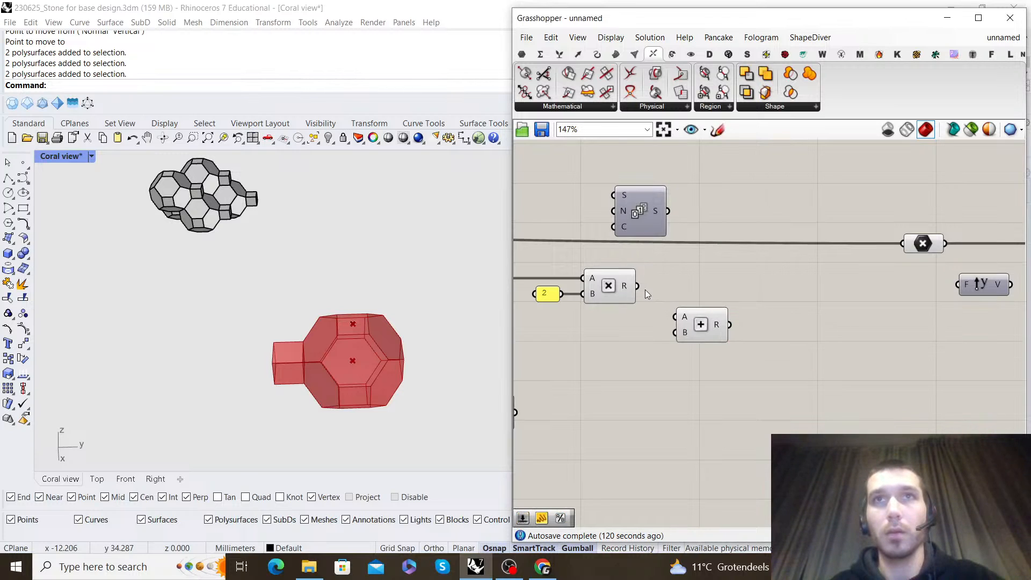
Examine the List Item and Length components that measure the box edge
{"action": "scroll", "coordinate": [823, 299], "scroll_direction": "down", "scroll_amount": 7}
{"action": "right_click_drag", "start_coordinate": [823, 299], "coordinate": [946, 251]}
{"action": "scroll", "coordinate": [854, 304], "scroll_direction": "up", "scroll_amount": 2}
{"action": "right_click_drag", "start_coordinate": [665, 300], "coordinate": [982, 317]}
{"action": "scroll", "coordinate": [804, 313], "scroll_direction": "up", "scroll_amount": 3}
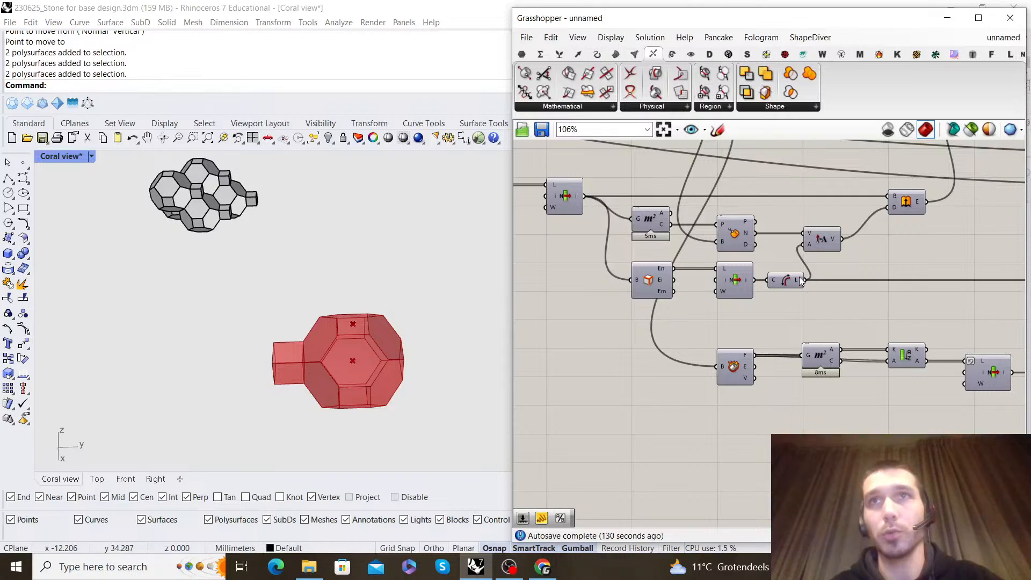
{"action": "left_click", "coordinate": [732, 285]}
{"action": "right_click", "coordinate": [750, 302]}
{"action": "left_click", "coordinate": [787, 310]}
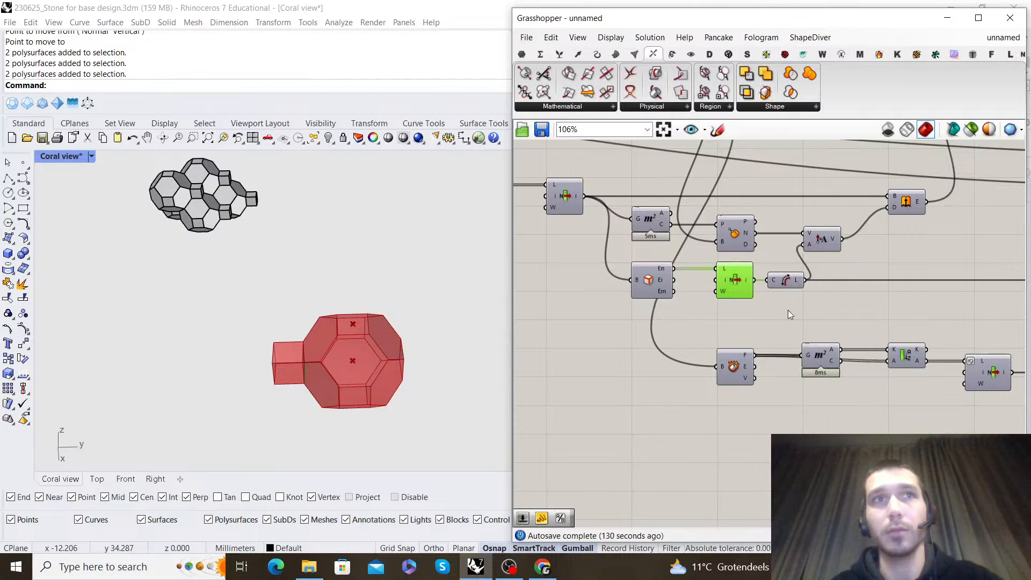
{"action": "right_click", "coordinate": [810, 326]}
{"action": "left_click", "coordinate": [835, 345]}
{"action": "left_click", "coordinate": [840, 313]}
{"action": "right_click_drag", "start_coordinate": [816, 288], "coordinate": [718, 279]}
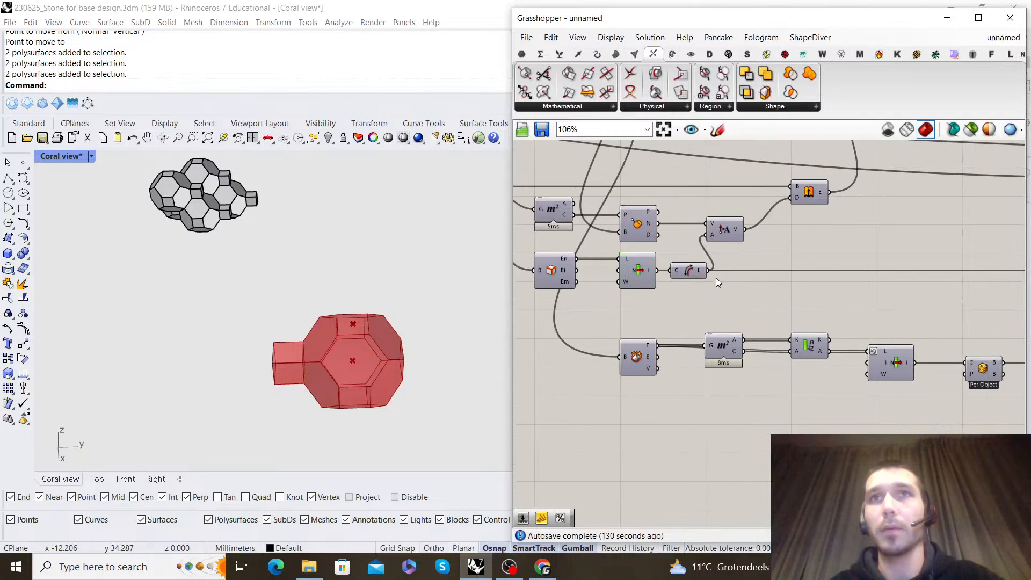
Connect the edge Length output to the B input of the new Addition component
{"action": "scroll", "coordinate": [661, 322], "scroll_direction": "down", "scroll_amount": 7}
{"action": "left_click_drag", "start_coordinate": [660, 322], "coordinate": [762, 244]}
{"action": "scroll", "coordinate": [908, 280], "scroll_direction": "up", "scroll_amount": 8}
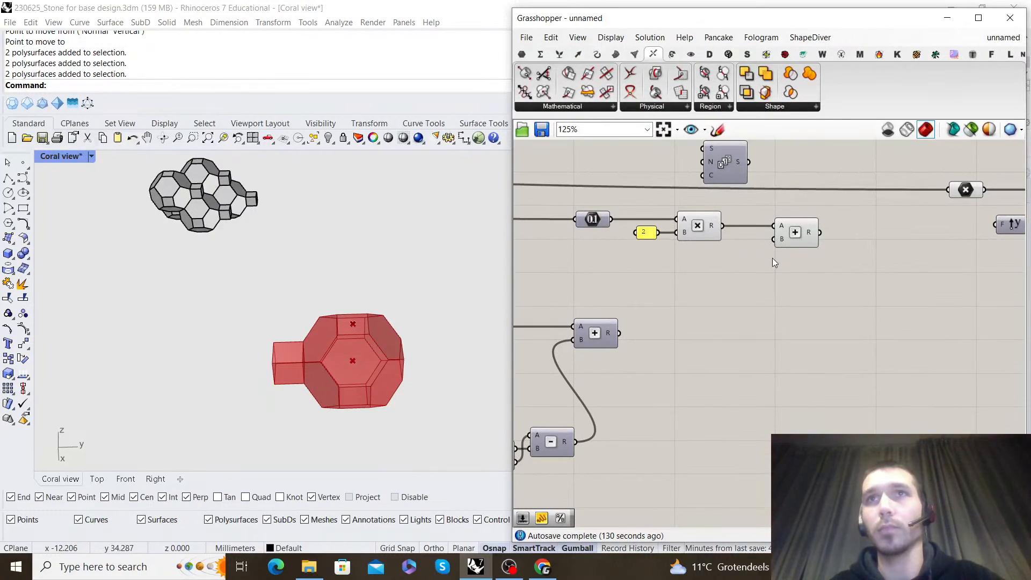
{"action": "scroll", "coordinate": [781, 252], "scroll_direction": "down", "scroll_amount": 4}
{"action": "right_click_drag", "start_coordinate": [725, 281], "coordinate": [842, 311]}
{"action": "scroll", "coordinate": [623, 305], "scroll_direction": "up", "scroll_amount": 3}
{"action": "scroll", "coordinate": [635, 313], "scroll_direction": "down", "scroll_amount": 7}
{"action": "left_click_drag", "start_coordinate": [635, 313], "coordinate": [664, 328]}
{"action": "scroll", "coordinate": [881, 307], "scroll_direction": "up", "scroll_amount": 8}
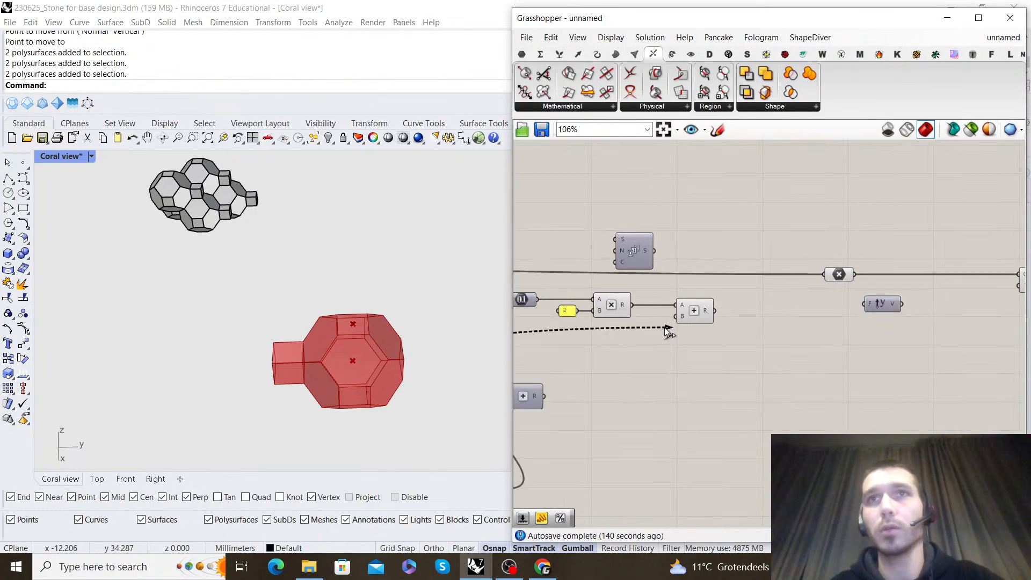
Add a Series component after the Addition and use the Addition result as its step size N
{"action": "double_click", "coordinate": [779, 340]}
{"action": "type", "text": "serie"}
{"action": "left_click", "coordinate": [772, 326]}
{"action": "scroll", "coordinate": [692, 319], "scroll_direction": "up", "scroll_amount": 3}
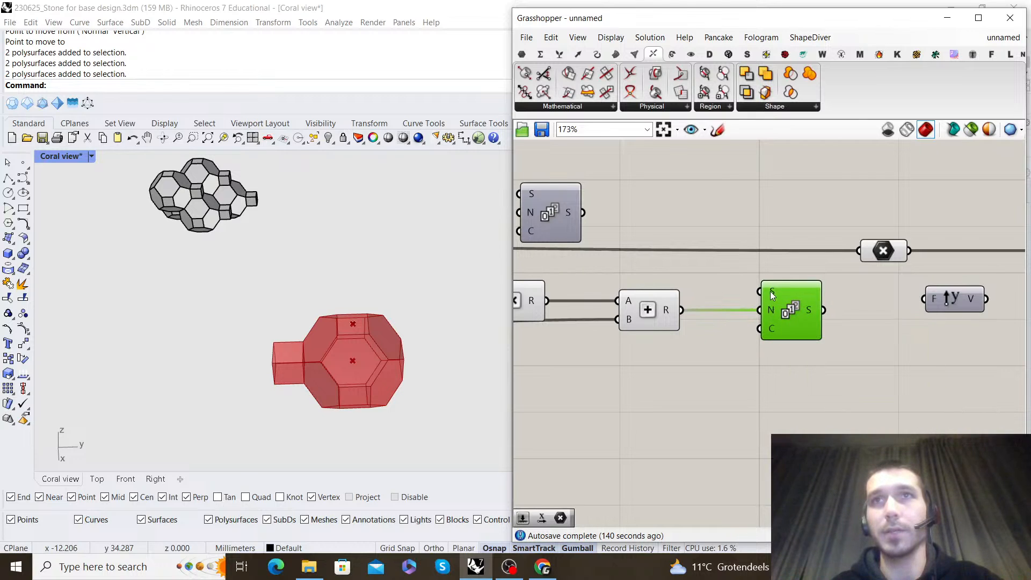
Add a number slider set to 8 and connect it to the Count input of the new Series
{"action": "double_click", "coordinate": [708, 357]}
{"action": "type", "text": "1"}
{"action": "key", "text": "BackSpace"}
{"action": "type", "text": "8"}
{"action": "key", "text": "Return"}
{"action": "scroll", "coordinate": [719, 387], "scroll_direction": "up", "scroll_amount": 2}
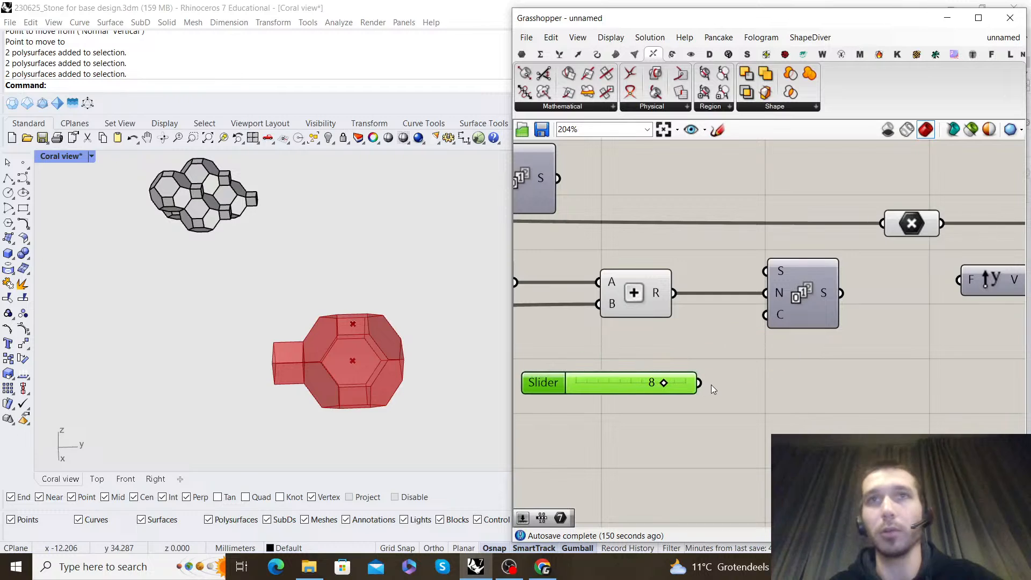
{"action": "scroll", "coordinate": [558, 372], "scroll_direction": "down", "scroll_amount": 4}
{"action": "scroll", "coordinate": [713, 335], "scroll_direction": "up", "scroll_amount": 3}
Connect the Series output to the Unit Y factor and the Unit Y vector to the Move component's T input
{"action": "left_click_drag", "start_coordinate": [698, 329], "coordinate": [820, 331]}
{"action": "right_click_drag", "start_coordinate": [884, 315], "coordinate": [711, 325]}
{"action": "scroll", "coordinate": [711, 325], "scroll_direction": "down", "scroll_amount": 1}
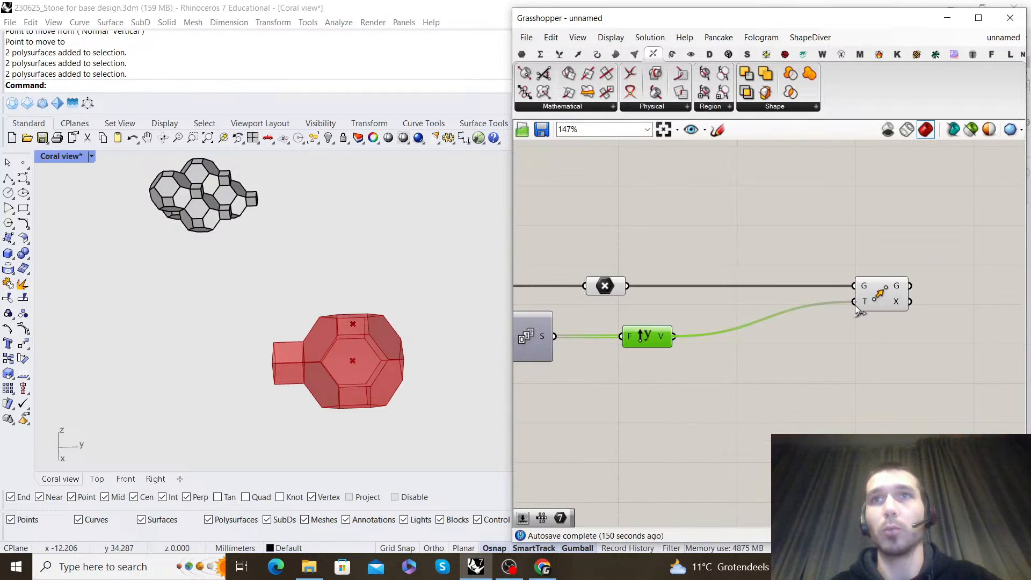
{"action": "scroll", "coordinate": [327, 322], "scroll_direction": "down", "scroll_amount": 5}
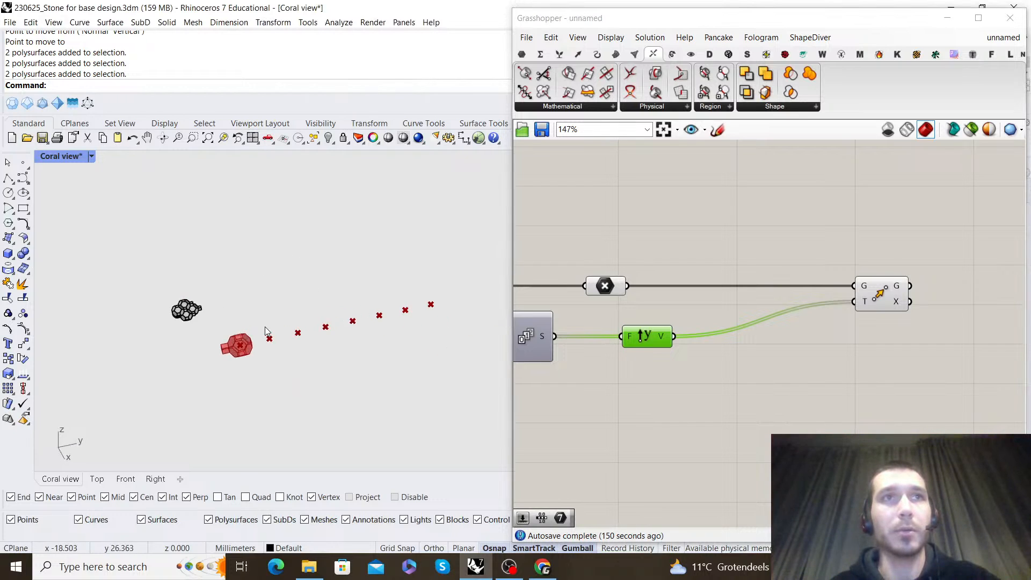
{"action": "scroll", "coordinate": [225, 303], "scroll_direction": "up", "scroll_amount": 2}
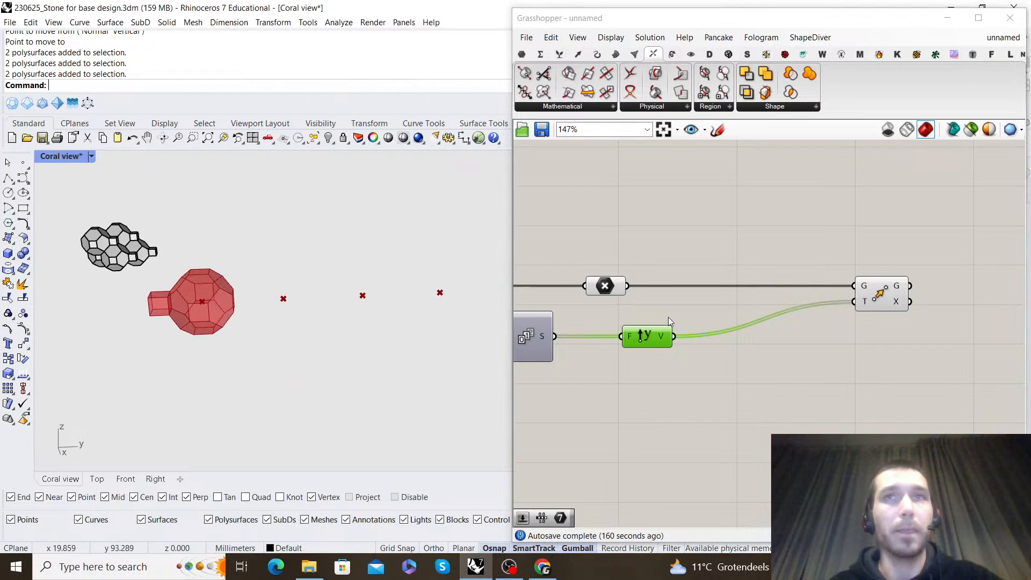
Add a Move To Point component after the Move component
{"action": "scroll", "coordinate": [963, 276], "scroll_direction": "down", "scroll_amount": 1}
{"action": "right_click_drag", "start_coordinate": [996, 280], "coordinate": [846, 305]}
{"action": "scroll", "coordinate": [846, 304], "scroll_direction": "up", "scroll_amount": 2}
{"action": "double_click", "coordinate": [845, 305]}
{"action": "left_click", "coordinate": [845, 330]}
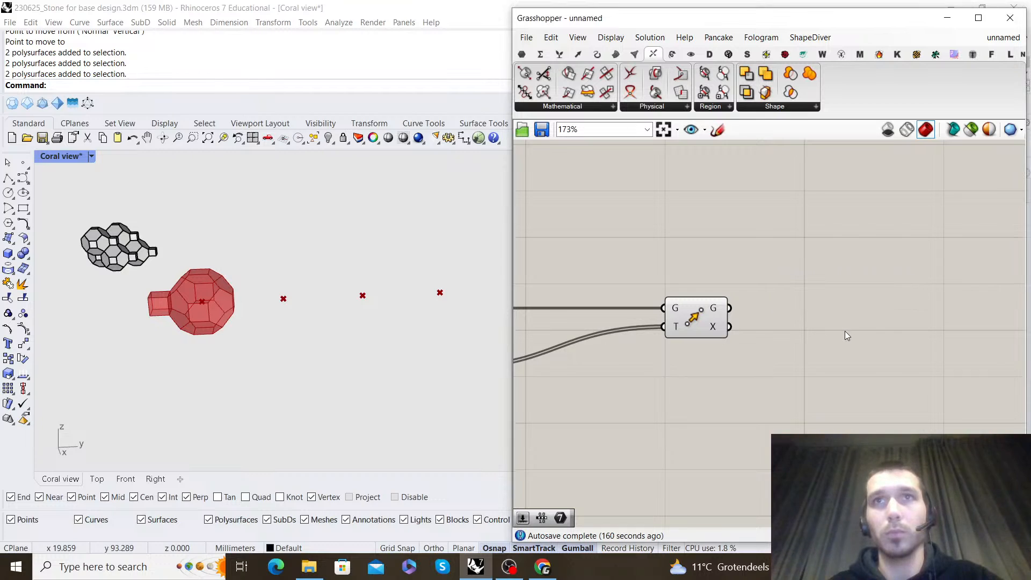
{"action": "double_click", "coordinate": [845, 331]}
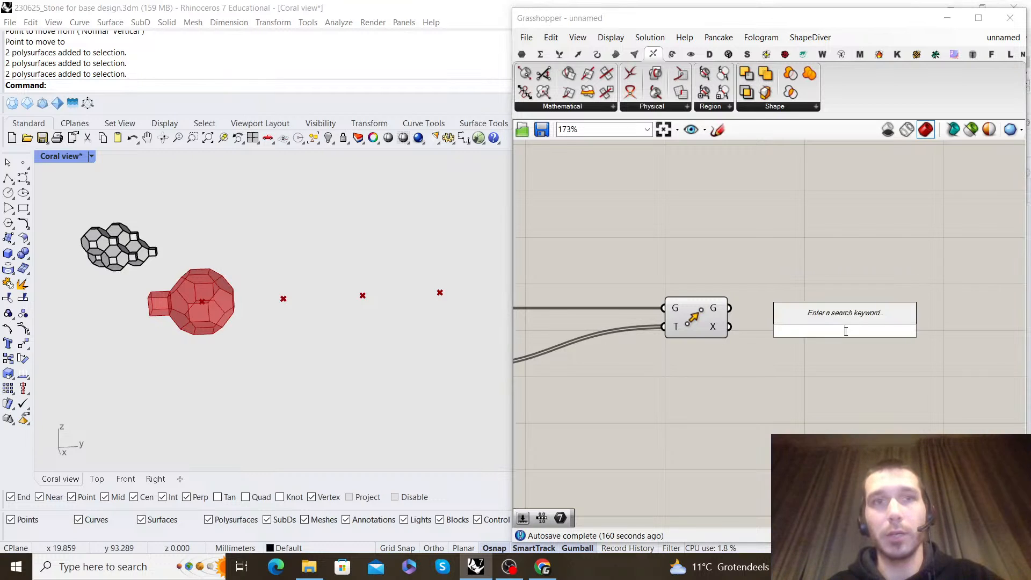
{"action": "double_click", "coordinate": [761, 326]}
{"action": "type", "text": "move t"}
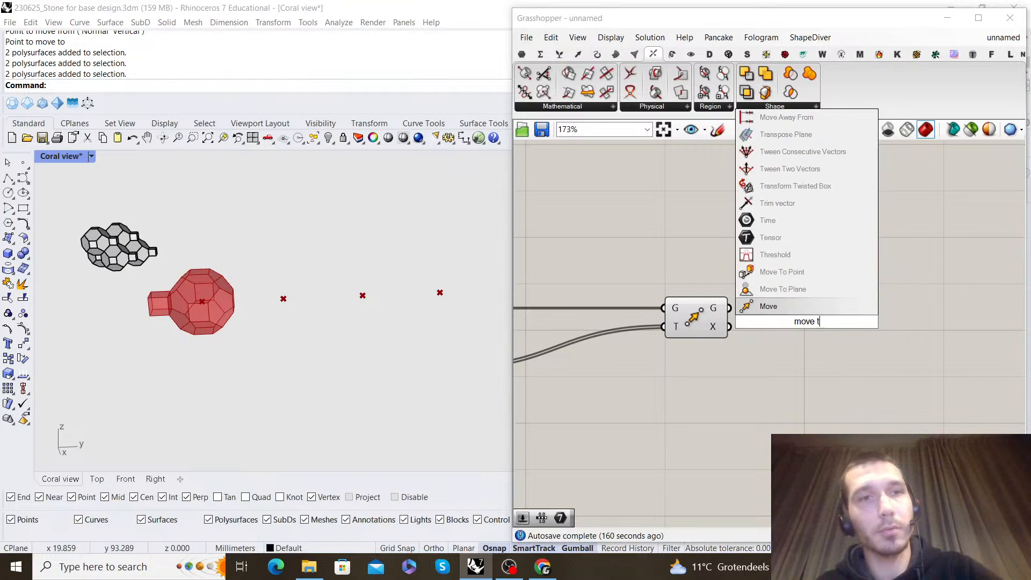
{"action": "type", "text": "o point"}
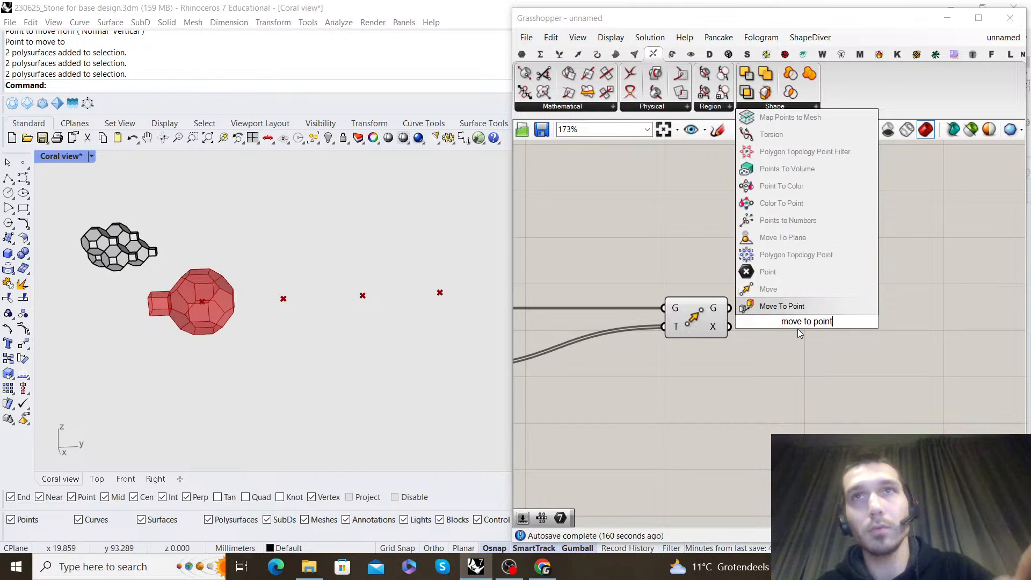
{"action": "key", "text": "Return"}
Wire Move To Point with the Group as geometry G, the center Point as A and the moved points as B
{"action": "scroll", "coordinate": [649, 319], "scroll_direction": "down", "scroll_amount": 4}
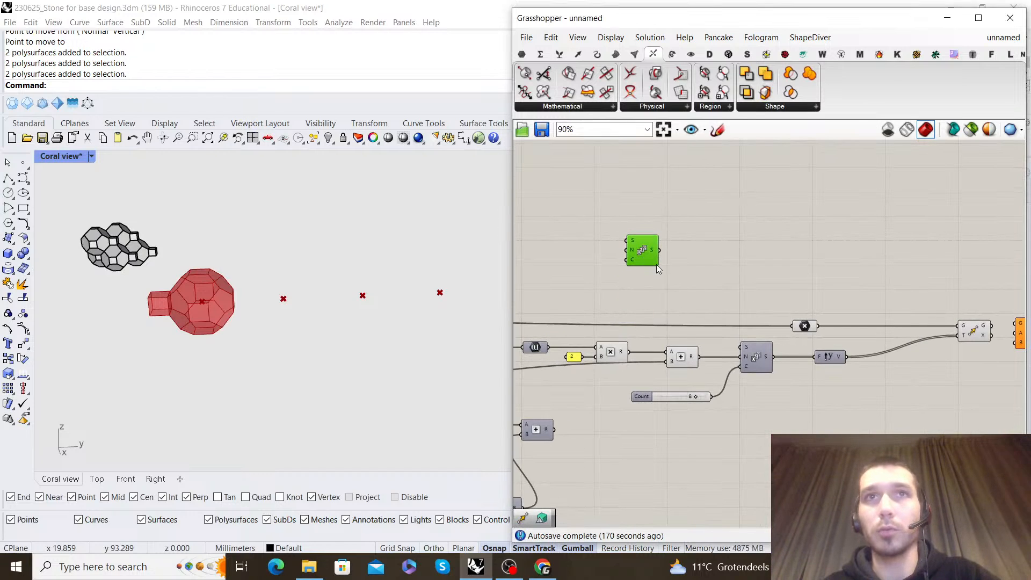
{"action": "right_click_drag", "start_coordinate": [885, 292], "coordinate": [793, 284]}
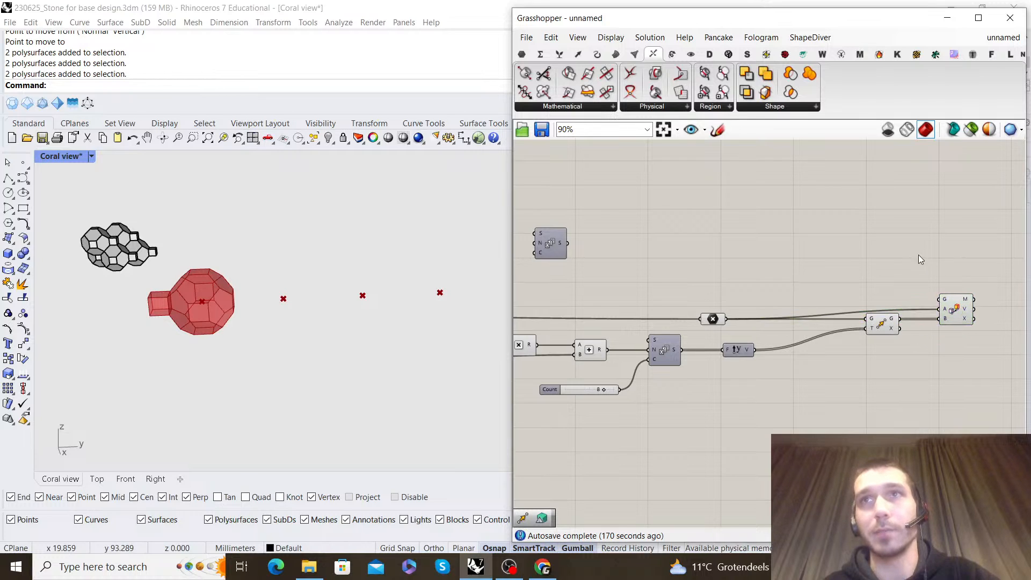
{"action": "scroll", "coordinate": [955, 298], "scroll_direction": "down", "scroll_amount": 5}
{"action": "scroll", "coordinate": [778, 313], "scroll_direction": "up", "scroll_amount": 4}
{"action": "scroll", "coordinate": [684, 303], "scroll_direction": "down", "scroll_amount": 4}
{"action": "right_click_drag", "start_coordinate": [564, 284], "coordinate": [770, 275]}
{"action": "scroll", "coordinate": [769, 275], "scroll_direction": "up", "scroll_amount": 5}
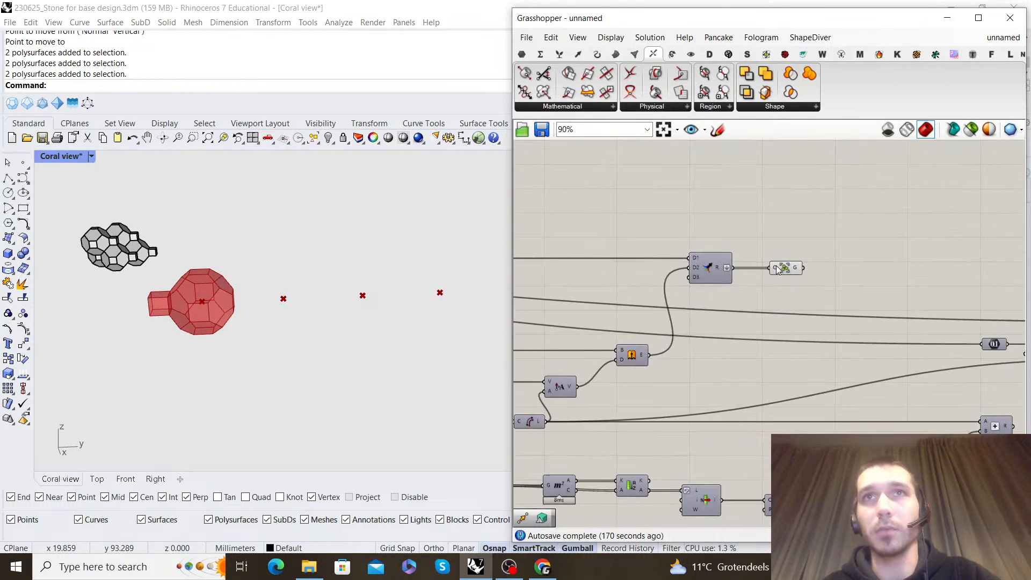
{"action": "scroll", "coordinate": [622, 297], "scroll_direction": "down", "scroll_amount": 7}
{"action": "left_click_drag", "start_coordinate": [622, 297], "coordinate": [743, 299]}
{"action": "scroll", "coordinate": [811, 340], "scroll_direction": "up", "scroll_amount": 5}
Examine the row of copied cells in the Coral view
{"action": "scroll", "coordinate": [744, 266], "scroll_direction": "up", "scroll_amount": 5}
{"action": "scroll", "coordinate": [233, 244], "scroll_direction": "down", "scroll_amount": 3}
{"action": "scroll", "coordinate": [151, 292], "scroll_direction": "up", "scroll_amount": 3}
{"action": "scroll", "coordinate": [304, 227], "scroll_direction": "down", "scroll_amount": 4}
{"action": "scroll", "coordinate": [162, 278], "scroll_direction": "up", "scroll_amount": 4}
{"action": "scroll", "coordinate": [217, 270], "scroll_direction": "down", "scroll_amount": 3}
{"action": "scroll", "coordinate": [336, 289], "scroll_direction": "up", "scroll_amount": 3}
{"action": "scroll", "coordinate": [314, 273], "scroll_direction": "down", "scroll_amount": 4}
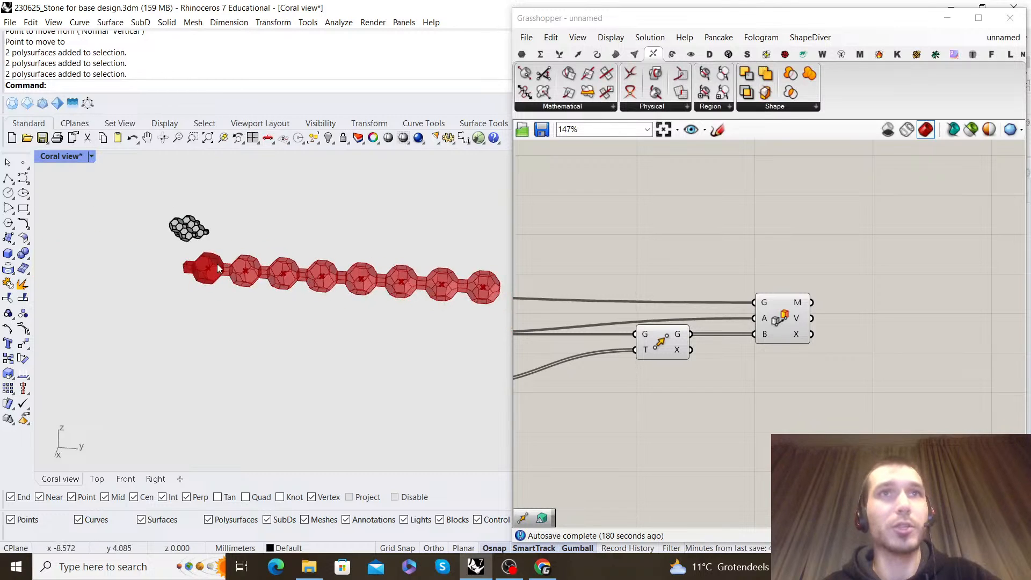
Turn off the Move component's preview and shift the Move To Point component farther away from it
{"action": "scroll", "coordinate": [669, 293], "scroll_direction": "down", "scroll_amount": 4}
{"action": "left_click_drag", "start_coordinate": [814, 361], "coordinate": [669, 285]}
{"action": "right_click", "coordinate": [693, 273]}
{"action": "left_click", "coordinate": [718, 295]}
{"action": "scroll", "coordinate": [870, 333], "scroll_direction": "up", "scroll_amount": 4}
{"action": "left_click", "coordinate": [873, 336]}
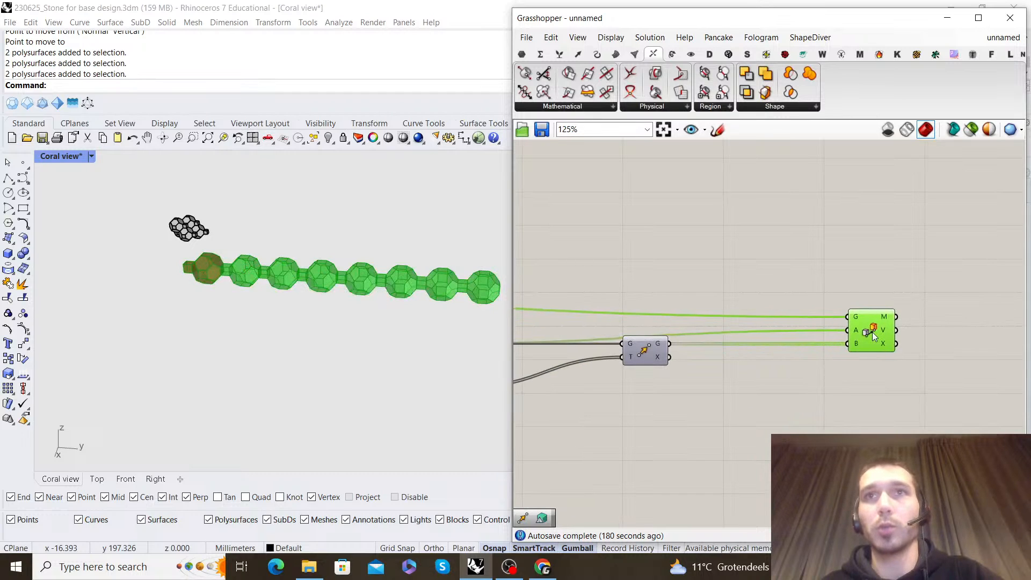
{"action": "left_click_drag", "start_coordinate": [946, 335], "coordinate": [953, 336]}
{"action": "left_click", "coordinate": [741, 324]}
Turn the preview of the Move component back on
{"action": "scroll", "coordinate": [709, 338], "scroll_direction": "down", "scroll_amount": 1}
{"action": "scroll", "coordinate": [659, 343], "scroll_direction": "up", "scroll_amount": 3}
{"action": "scroll", "coordinate": [478, 290], "scroll_direction": "down", "scroll_amount": 5}
{"action": "right_click_drag", "start_coordinate": [424, 284], "coordinate": [343, 241]}
{"action": "scroll", "coordinate": [292, 269], "scroll_direction": "up", "scroll_amount": 8}
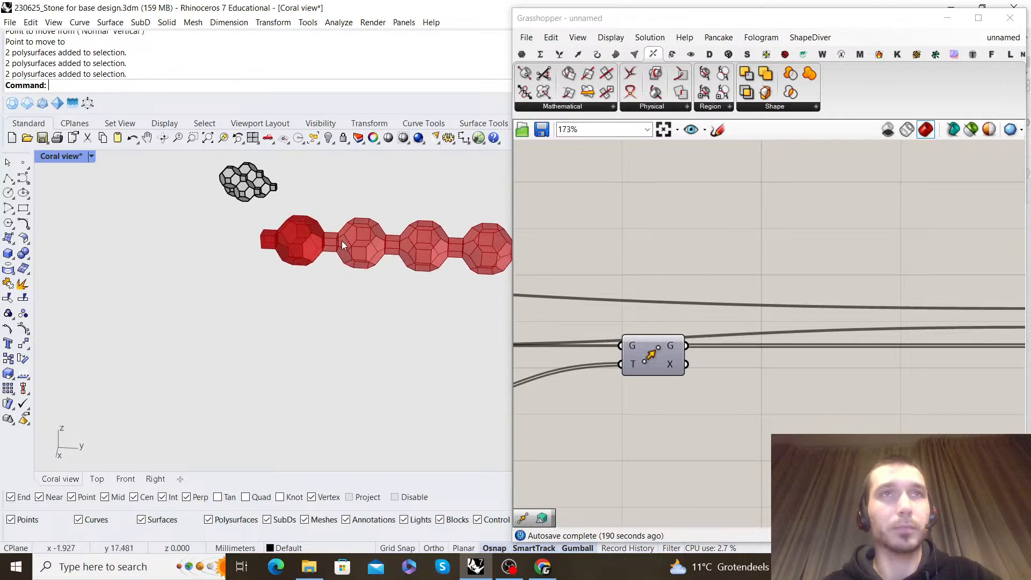
{"action": "scroll", "coordinate": [344, 243], "scroll_direction": "up", "scroll_amount": 5}
{"action": "left_click", "coordinate": [670, 350]}
{"action": "middle_click", "coordinate": [671, 270]}
{"action": "left_click", "coordinate": [710, 279]}
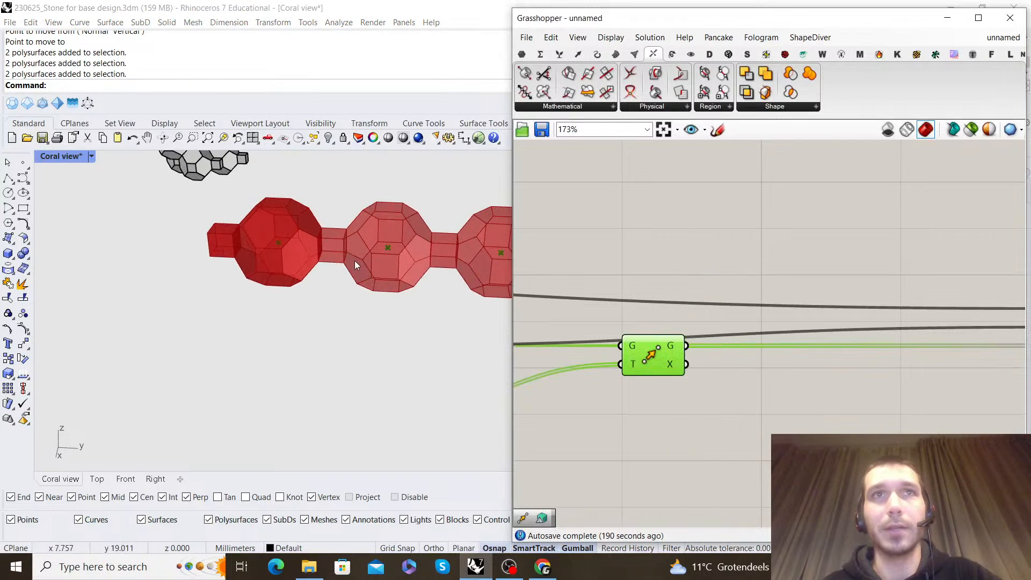
Examine the cell row and the black reference cluster from several angles to compare their arrangement
{"action": "scroll", "coordinate": [354, 258], "scroll_direction": "down", "scroll_amount": 8}
{"action": "right_click_drag", "start_coordinate": [463, 262], "coordinate": [213, 279]}
{"action": "scroll", "coordinate": [290, 304], "scroll_direction": "up", "scroll_amount": 3}
{"action": "right_click_drag", "start_coordinate": [290, 304], "coordinate": [302, 322]}
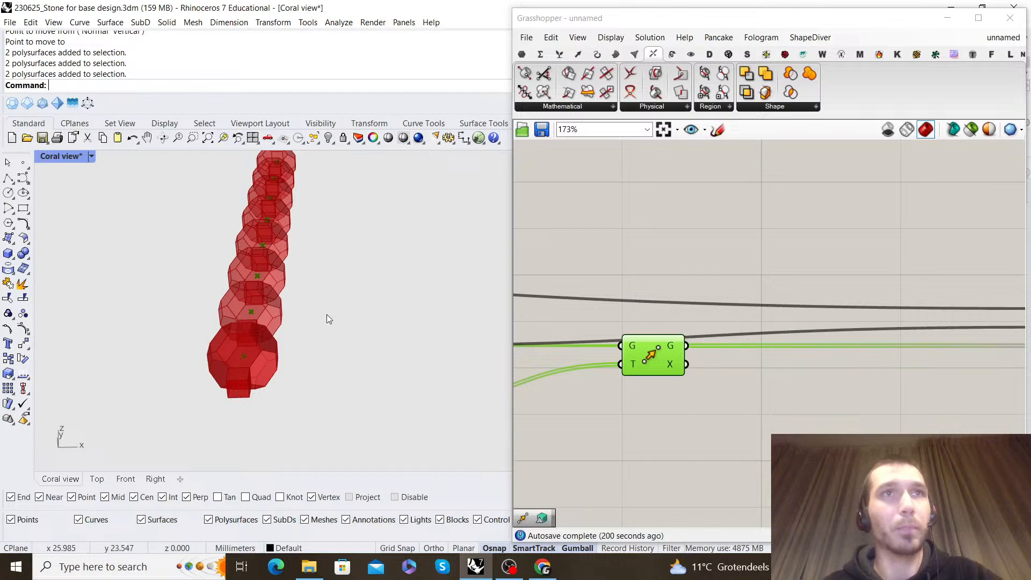
{"action": "scroll", "coordinate": [340, 311], "scroll_direction": "down", "scroll_amount": 3}
{"action": "right_click_drag", "start_coordinate": [340, 311], "coordinate": [381, 294]}
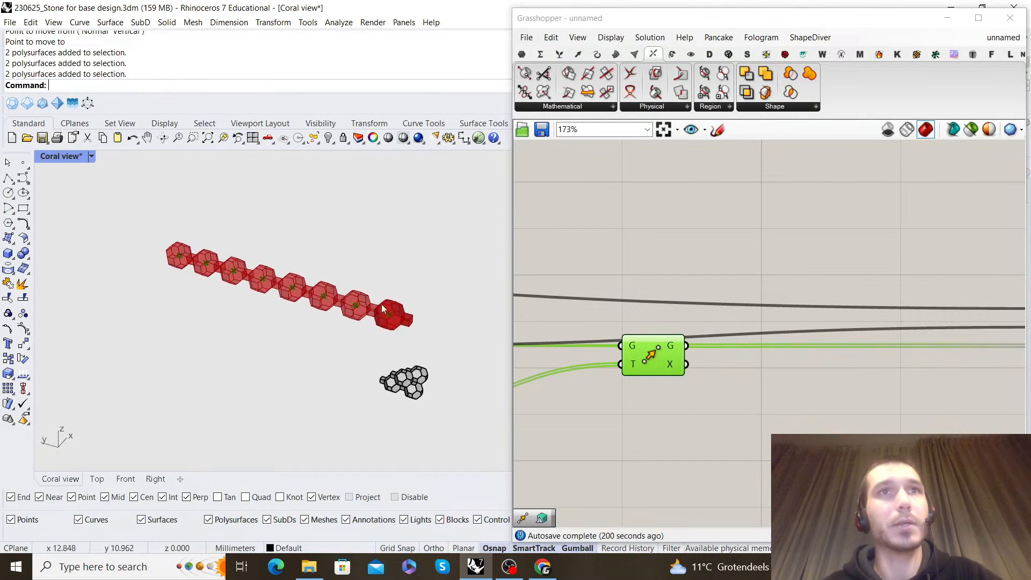
{"action": "scroll", "coordinate": [419, 374], "scroll_direction": "up", "scroll_amount": 2}
{"action": "right_click_drag", "start_coordinate": [420, 374], "coordinate": [438, 328]}
{"action": "right_click_drag", "start_coordinate": [302, 282], "coordinate": [304, 246]}
{"action": "scroll", "coordinate": [413, 193], "scroll_direction": "up", "scroll_amount": 5}
{"action": "scroll", "coordinate": [364, 195], "scroll_direction": "down", "scroll_amount": 8}
{"action": "scroll", "coordinate": [305, 246], "scroll_direction": "up", "scroll_amount": 6}
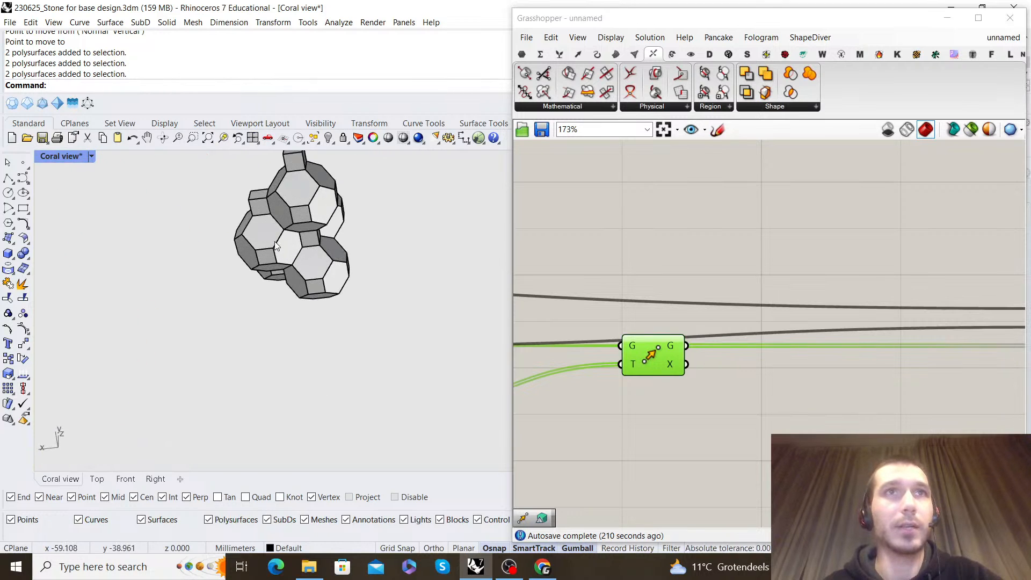
Try placing a copy of one cell beside its neighbours in the reference cluster, and delete that copy
{"action": "left_click", "coordinate": [292, 245]}
{"action": "left_click_drag", "start_coordinate": [241, 232], "coordinate": [328, 239]}
{"action": "key", "text": "Escape"}
{"action": "scroll", "coordinate": [337, 252], "scroll_direction": "up", "scroll_amount": 4}
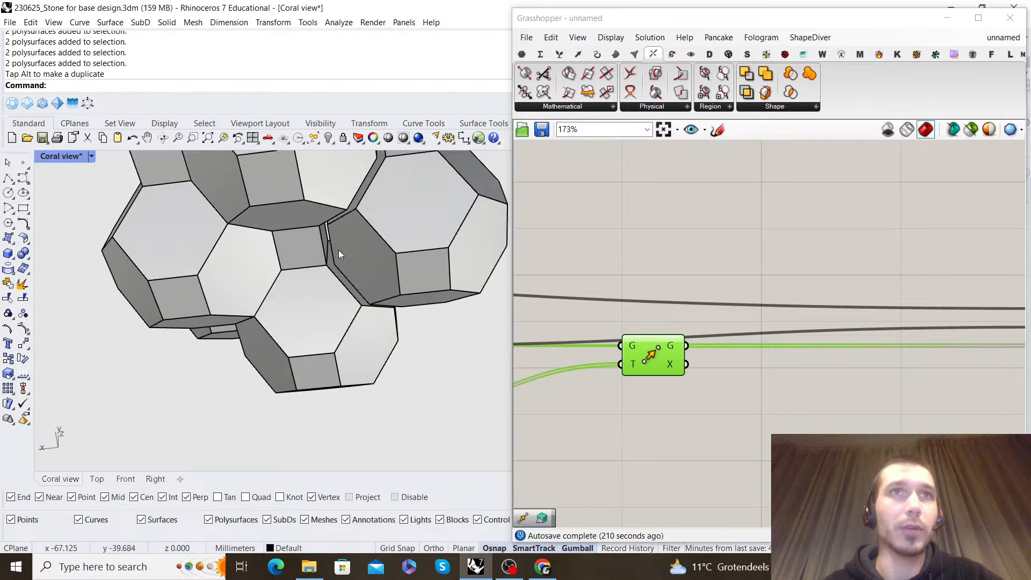
{"action": "scroll", "coordinate": [376, 271], "scroll_direction": "down", "scroll_amount": 8}
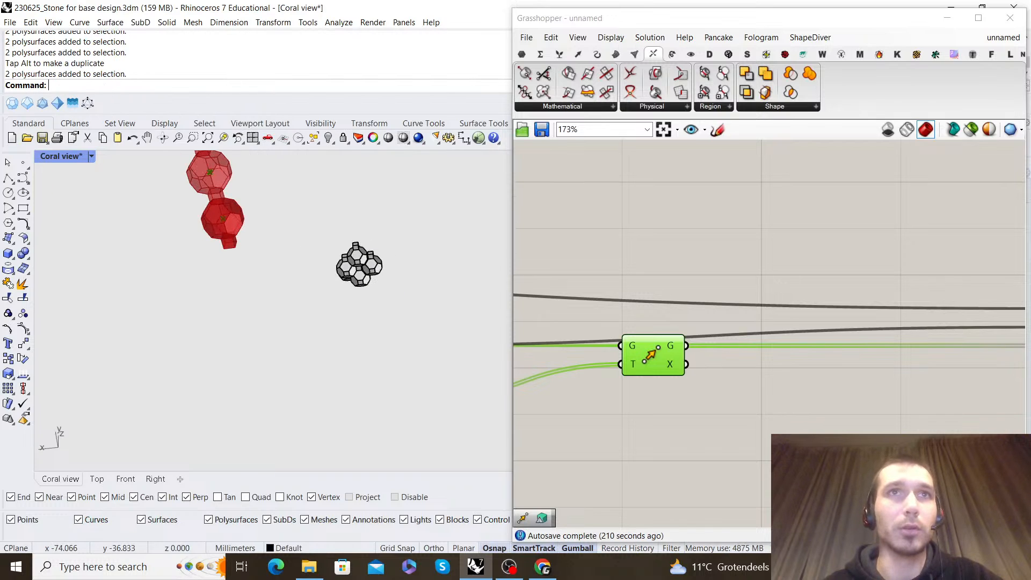
{"action": "left_click", "coordinate": [378, 267]}
{"action": "key", "text": "Delete"}
Add a second Move component and feed the first Move's geometry output into its geometry input
{"action": "right_click_drag", "start_coordinate": [272, 240], "coordinate": [339, 320]}
{"action": "scroll", "coordinate": [701, 330], "scroll_direction": "down", "scroll_amount": 4}
{"action": "scroll", "coordinate": [854, 333], "scroll_direction": "up", "scroll_amount": 4}
{"action": "mouse_move", "coordinate": [870, 336]}
{"action": "left_mouse_down"}
{"action": "mouse_move", "coordinate": [727, 326]}
{"action": "mouse_move", "coordinate": [877, 335]}
{"action": "left_mouse_up"}
{"action": "left_click", "coordinate": [692, 329]}
{"action": "scroll", "coordinate": [674, 325], "scroll_direction": "down", "scroll_amount": 3}
{"action": "right_click_drag", "start_coordinate": [673, 326], "coordinate": [798, 284]}
{"action": "scroll", "coordinate": [798, 285], "scroll_direction": "up", "scroll_amount": 3}
{"action": "double_click", "coordinate": [811, 333]}
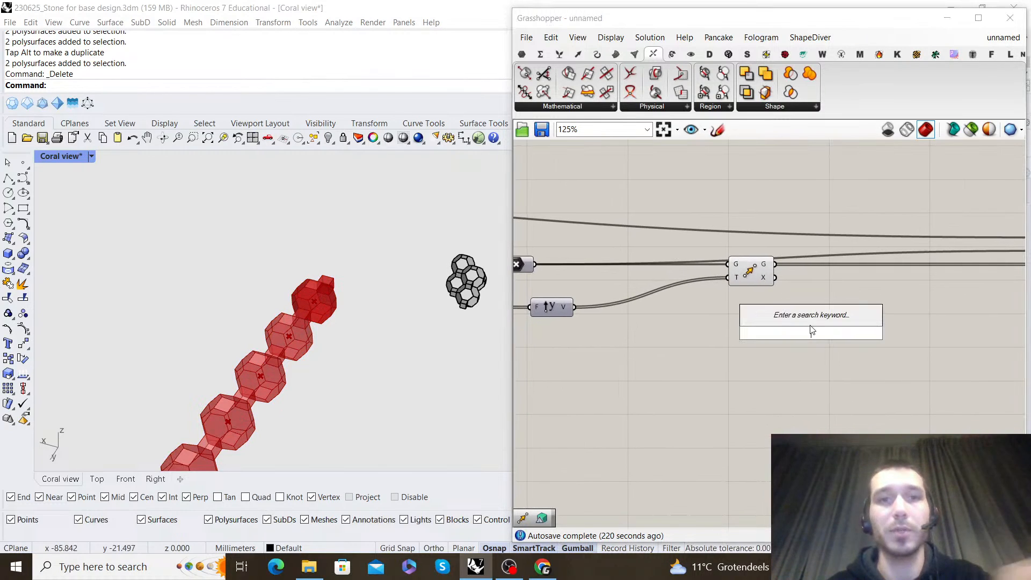
{"action": "type", "text": "move"}
{"action": "left_click", "coordinate": [795, 321]}
{"action": "scroll", "coordinate": [749, 268], "scroll_direction": "up", "scroll_amount": 1}
{"action": "left_click_drag", "start_coordinate": [738, 274], "coordinate": [633, 274]}
{"action": "left_click", "coordinate": [666, 292]}
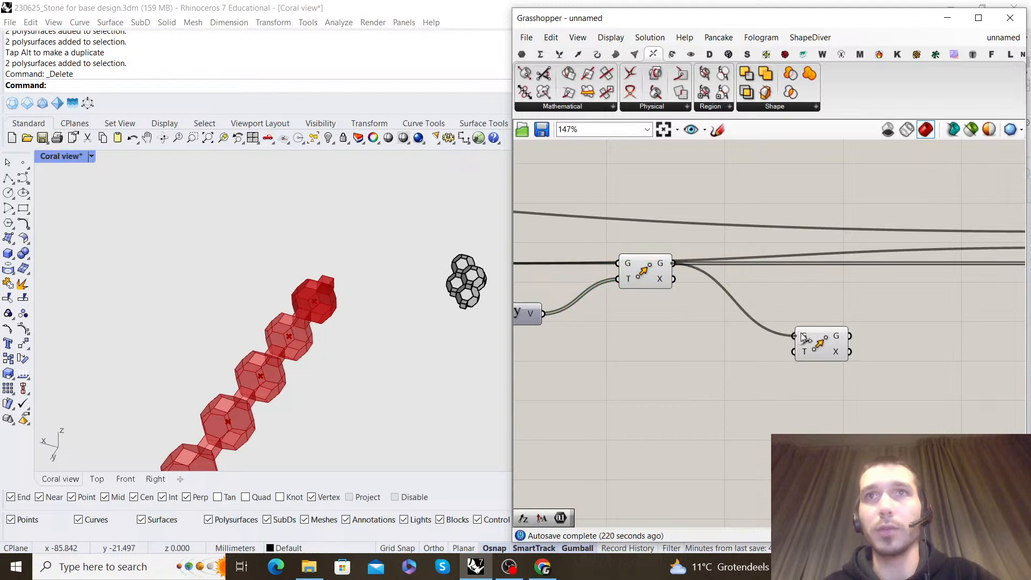
Add a Unit X component and place it below the Unit Y component
{"action": "scroll", "coordinate": [745, 322], "scroll_direction": "down", "scroll_amount": 1}
{"action": "double_click", "coordinate": [745, 322]}
{"action": "type", "text": "x"}
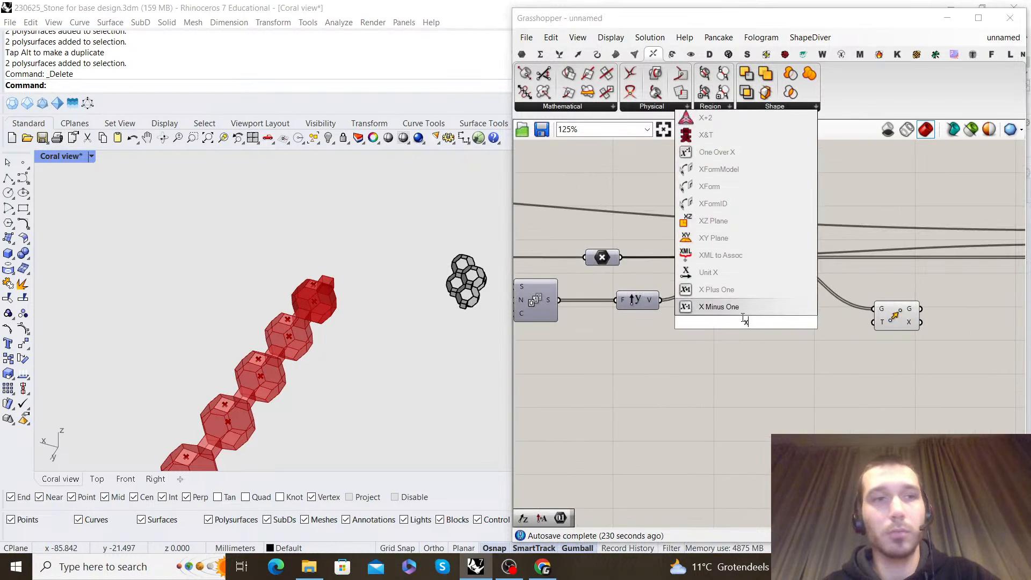
{"action": "left_click", "coordinate": [734, 309]}
{"action": "key", "text": "ctrl+z"}
{"action": "scroll", "coordinate": [714, 360], "scroll_direction": "down", "scroll_amount": 4}
{"action": "scroll", "coordinate": [633, 323], "scroll_direction": "up", "scroll_amount": 3}
{"action": "right_click_drag", "start_coordinate": [632, 323], "coordinate": [726, 294]}
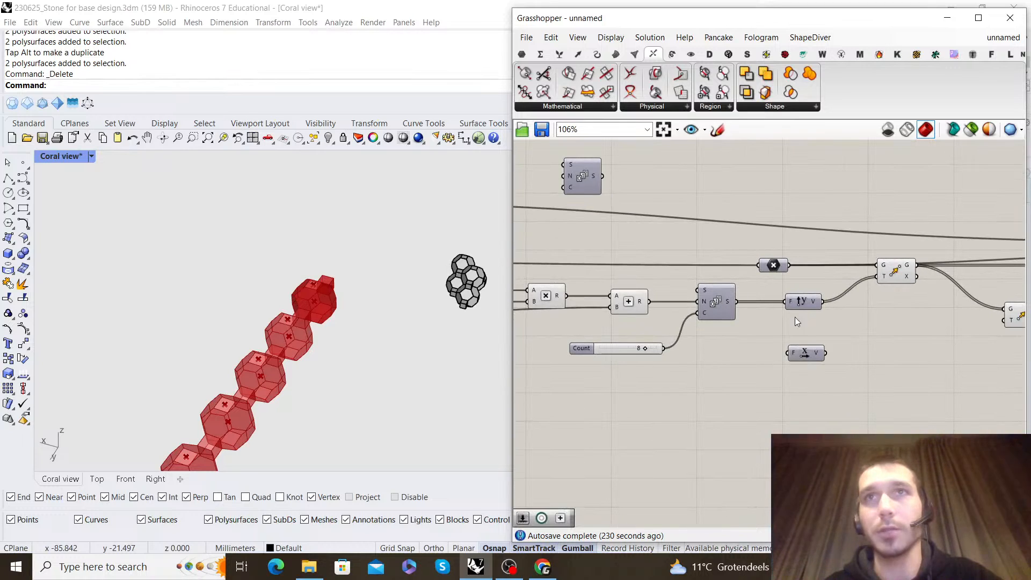
Duplicate the Series component with a Count slider of 5, sharing the same step value, and feed it into Unit X
{"action": "left_click_drag", "start_coordinate": [655, 330], "coordinate": [650, 315]}
{"action": "left_click_drag", "start_coordinate": [720, 299], "coordinate": [806, 376], "text": "alt"}
{"action": "left_click", "coordinate": [677, 388]}
{"action": "left_click", "coordinate": [643, 426]}
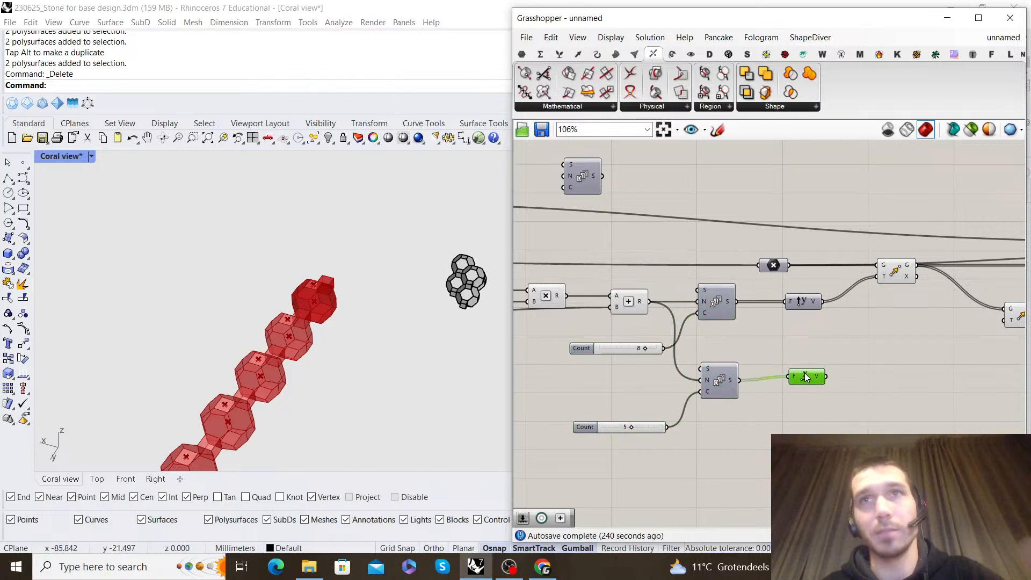
{"action": "right_click_drag", "start_coordinate": [804, 382], "coordinate": [741, 375]}
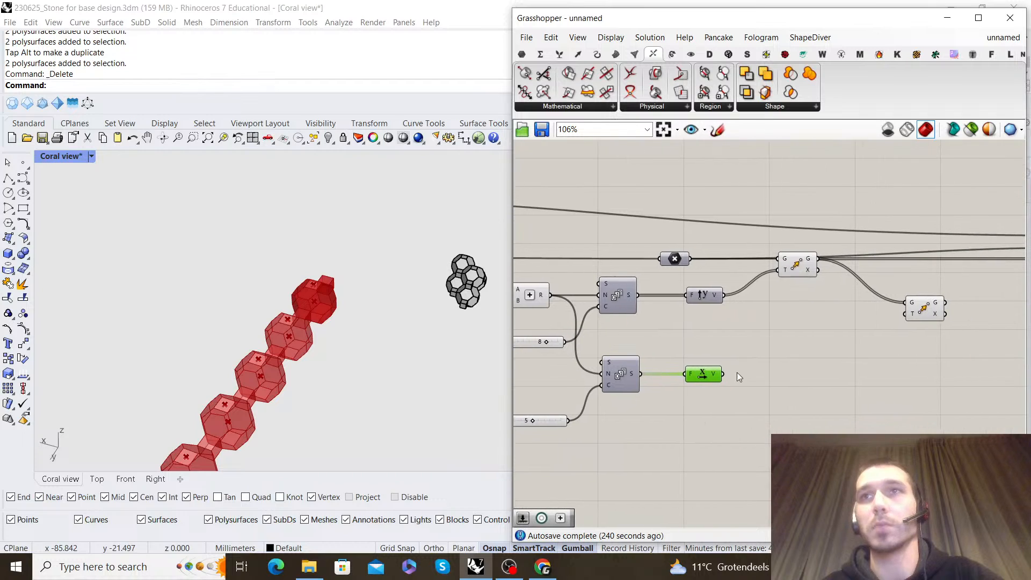
Connect the Unit X vector to the second Move's motion input and graft that input
{"action": "left_click_drag", "start_coordinate": [934, 310], "coordinate": [887, 371]}
{"action": "scroll", "coordinate": [366, 358], "scroll_direction": "down", "scroll_amount": 3}
{"action": "scroll", "coordinate": [910, 365], "scroll_direction": "up", "scroll_amount": 1}
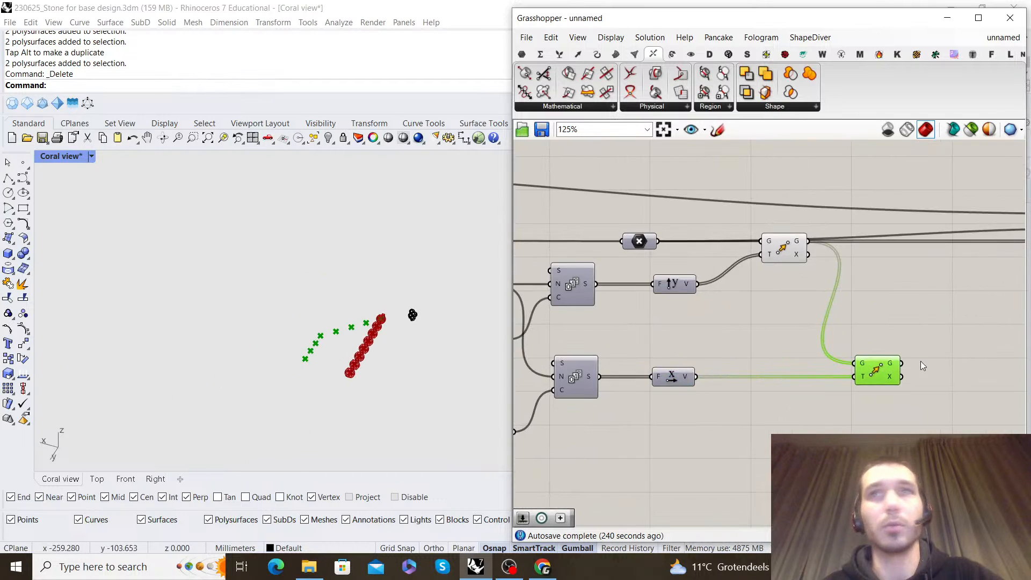
{"action": "right_click", "coordinate": [865, 367]}
{"action": "left_click", "coordinate": [900, 411]}
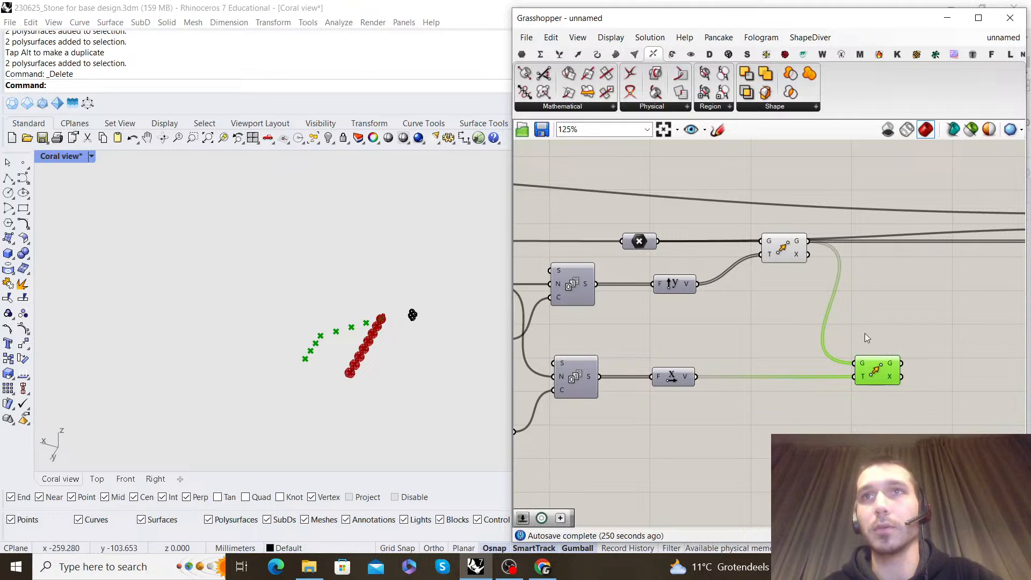
{"action": "right_click", "coordinate": [862, 386]}
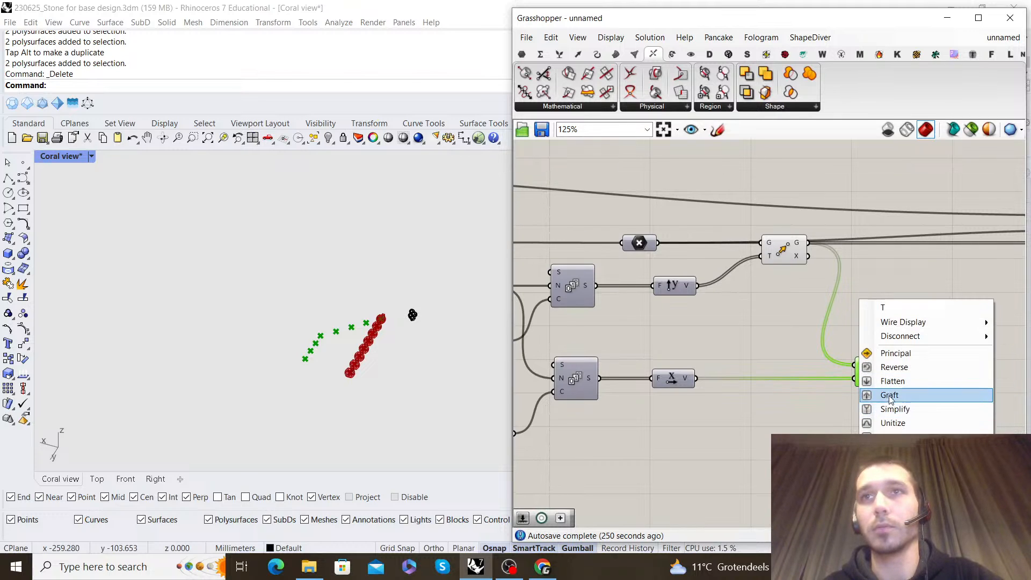
{"action": "left_click", "coordinate": [880, 393]}
Examine the grid of moved points beside the cell row and the black reference cluster from several angles
{"action": "right_click_drag", "start_coordinate": [284, 303], "coordinate": [141, 210]}
{"action": "scroll", "coordinate": [295, 250], "scroll_direction": "down", "scroll_amount": 6}
{"action": "scroll", "coordinate": [726, 341], "scroll_direction": "down", "scroll_amount": 2}
{"action": "right_click_drag", "start_coordinate": [845, 354], "coordinate": [797, 329]}
{"action": "scroll", "coordinate": [794, 331], "scroll_direction": "up", "scroll_amount": 4}
{"action": "left_click_drag", "start_coordinate": [782, 352], "coordinate": [786, 352]}
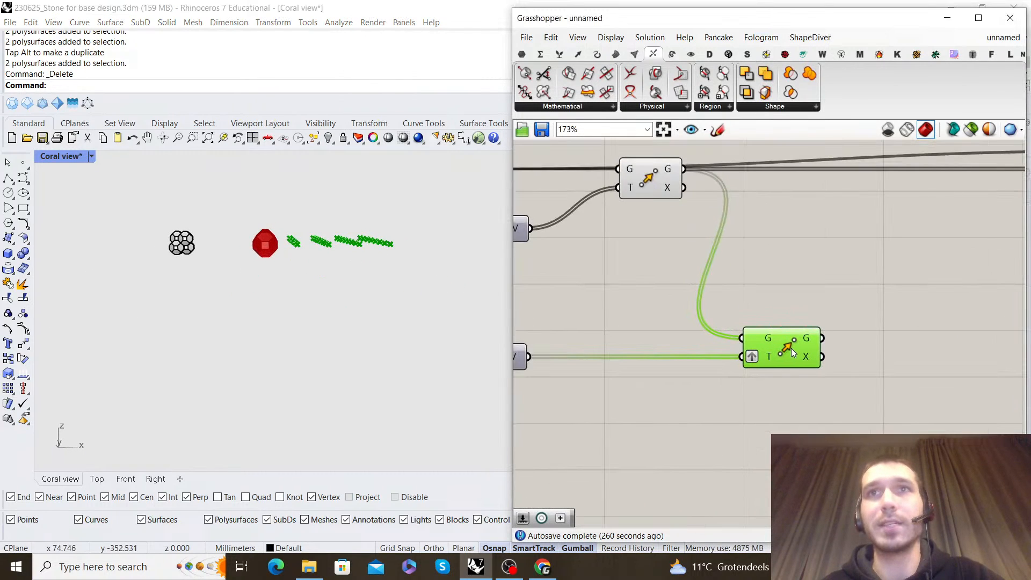
{"action": "right_click_drag", "start_coordinate": [282, 261], "coordinate": [263, 279]}
{"action": "scroll", "coordinate": [225, 285], "scroll_direction": "up", "scroll_amount": 15}
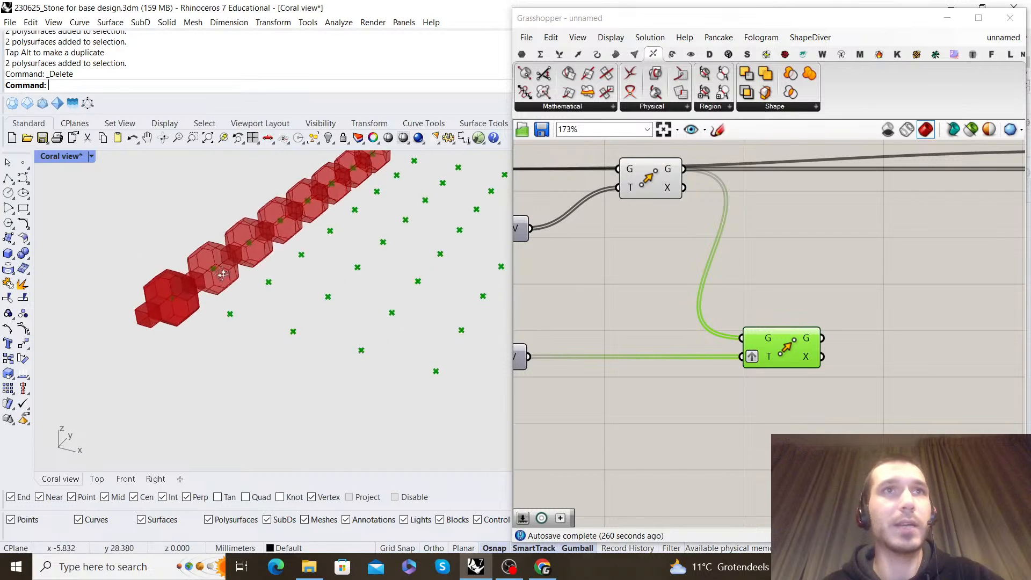
{"action": "scroll", "coordinate": [170, 298], "scroll_direction": "down", "scroll_amount": 8}
{"action": "right_click_drag", "start_coordinate": [169, 297], "coordinate": [197, 230]}
{"action": "scroll", "coordinate": [225, 247], "scroll_direction": "up", "scroll_amount": 8}
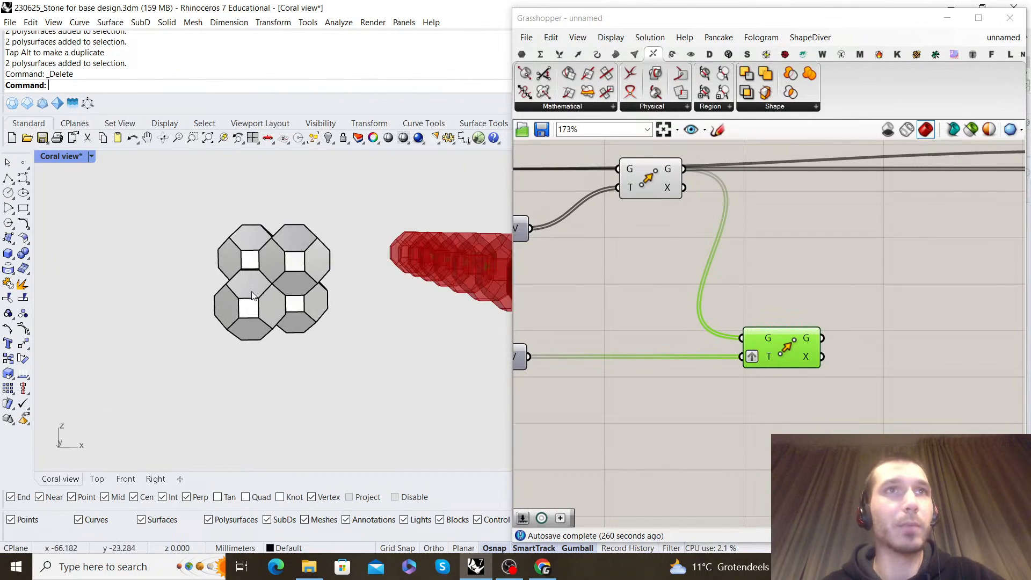
Try moving one cell of the reference cluster upward, and undo the move
{"action": "left_click_drag", "start_coordinate": [254, 270], "coordinate": [270, 185]}
{"action": "key", "text": "ctrl+z"}
{"action": "scroll", "coordinate": [353, 222], "scroll_direction": "down", "scroll_amount": 5}
{"action": "scroll", "coordinate": [789, 278], "scroll_direction": "down", "scroll_amount": 4}
Duplicate the Series with its Count slider of 5 below the Unit X branch and feed it into a new Unit Z component
{"action": "right_click_drag", "start_coordinate": [790, 278], "coordinate": [804, 289]}
{"action": "left_click", "coordinate": [788, 298]}
{"action": "scroll", "coordinate": [789, 297], "scroll_direction": "down", "scroll_amount": 4}
{"action": "right_click_drag", "start_coordinate": [729, 275], "coordinate": [785, 265]}
{"action": "scroll", "coordinate": [698, 314], "scroll_direction": "up", "scroll_amount": 5}
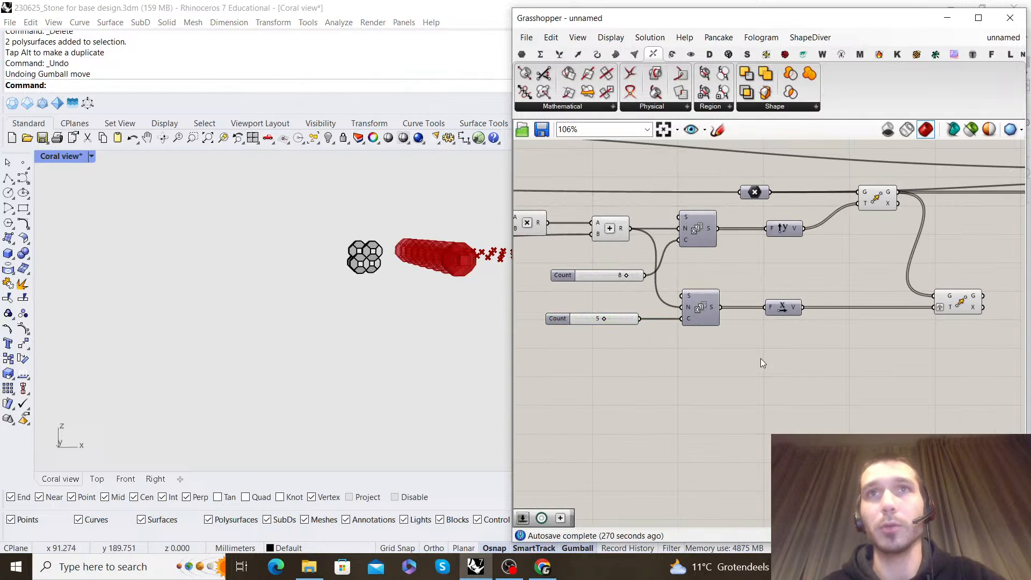
{"action": "left_click_drag", "start_coordinate": [795, 349], "coordinate": [700, 377]}
{"action": "double_click", "coordinate": [797, 360]}
{"action": "type", "text": "z"}
{"action": "left_click", "coordinate": [777, 348]}
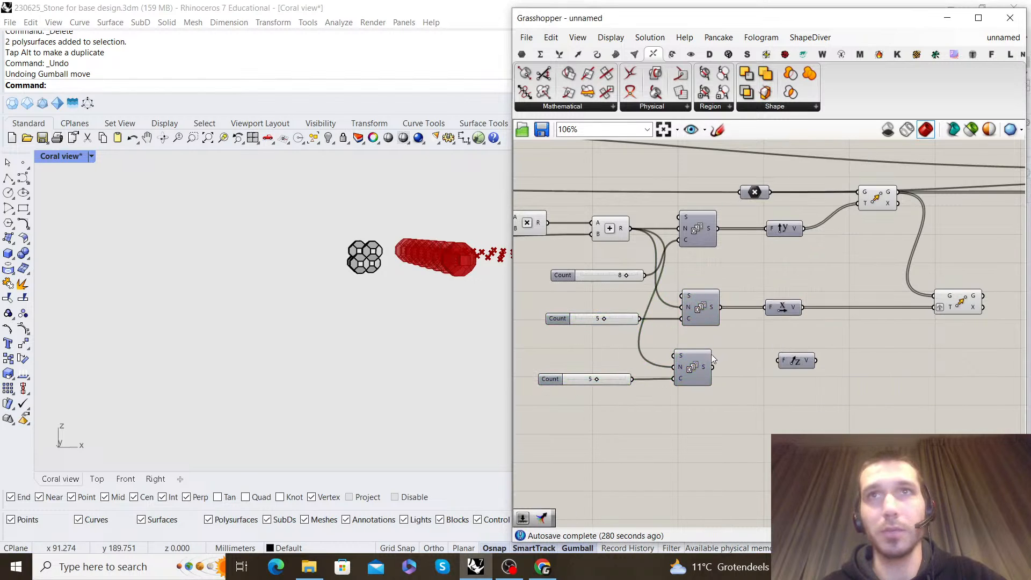
{"action": "scroll", "coordinate": [713, 352], "scroll_direction": "up", "scroll_amount": 1}
{"action": "left_click", "coordinate": [700, 364]}
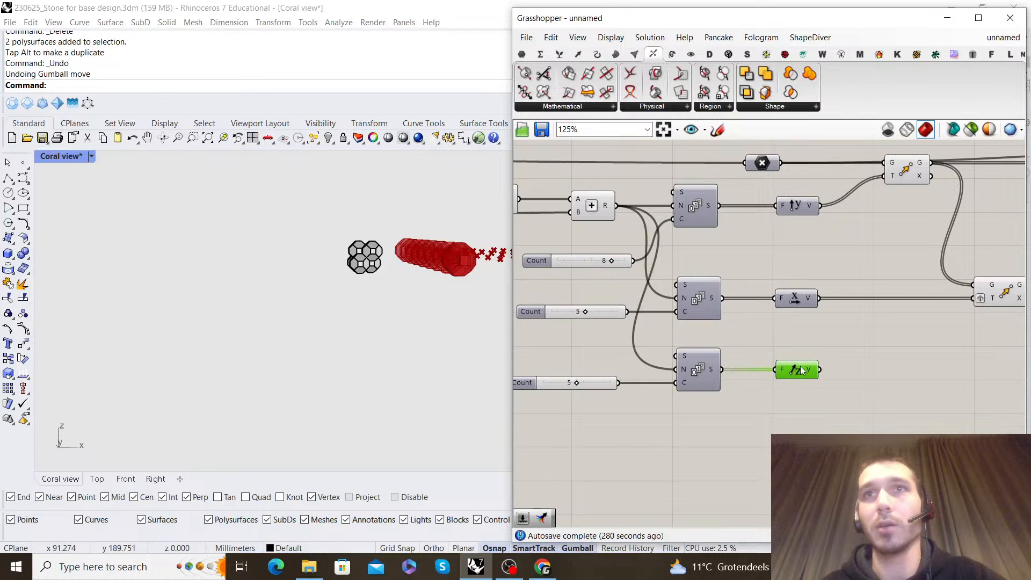
Duplicate the second Move component, feeding its geometry from the second Move and its grafted motion input from Unit Z
{"action": "right_click_drag", "start_coordinate": [958, 309], "coordinate": [762, 298]}
{"action": "left_click_drag", "start_coordinate": [816, 291], "coordinate": [892, 347], "text": "alt"}
{"action": "left_click_drag", "start_coordinate": [918, 336], "coordinate": [916, 339]}
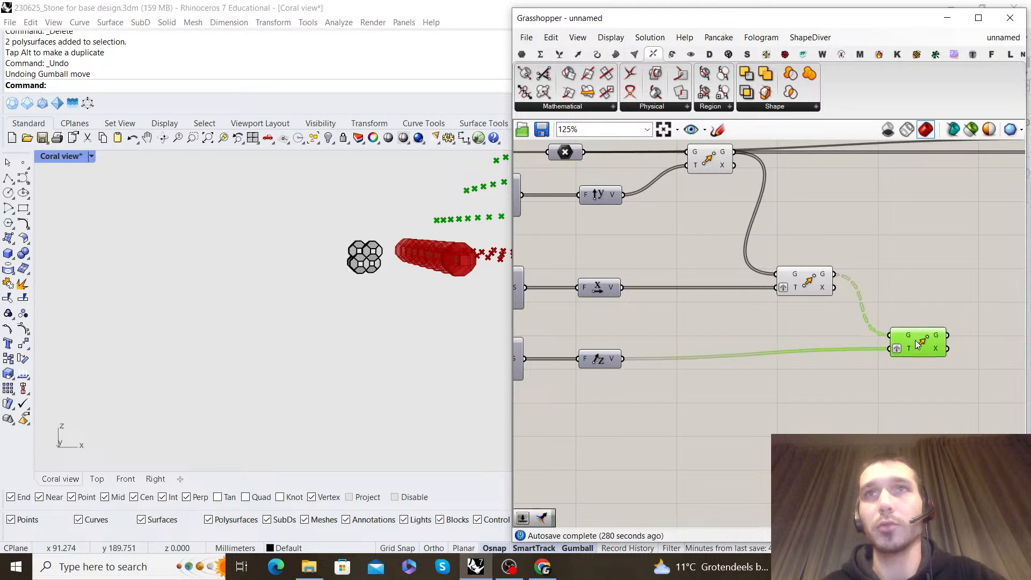
{"action": "scroll", "coordinate": [356, 294], "scroll_direction": "down", "scroll_amount": 6}
{"action": "right_click_drag", "start_coordinate": [353, 263], "coordinate": [316, 270]}
{"action": "scroll", "coordinate": [318, 266], "scroll_direction": "up", "scroll_amount": 5}
Flatten the geometry input of the third Move component
{"action": "right_click_drag", "start_coordinate": [888, 338], "coordinate": [779, 256]}
{"action": "scroll", "coordinate": [826, 334], "scroll_direction": "up", "scroll_amount": 1}
{"action": "scroll", "coordinate": [827, 333], "scroll_direction": "up", "scroll_amount": 1}
{"action": "right_click", "coordinate": [762, 292]}
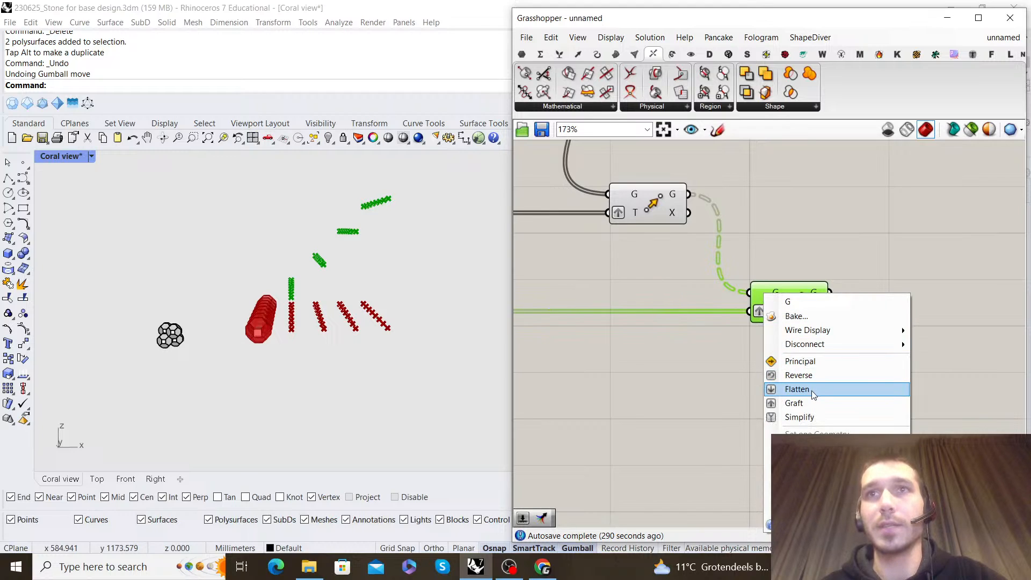
{"action": "left_click", "coordinate": [812, 404]}
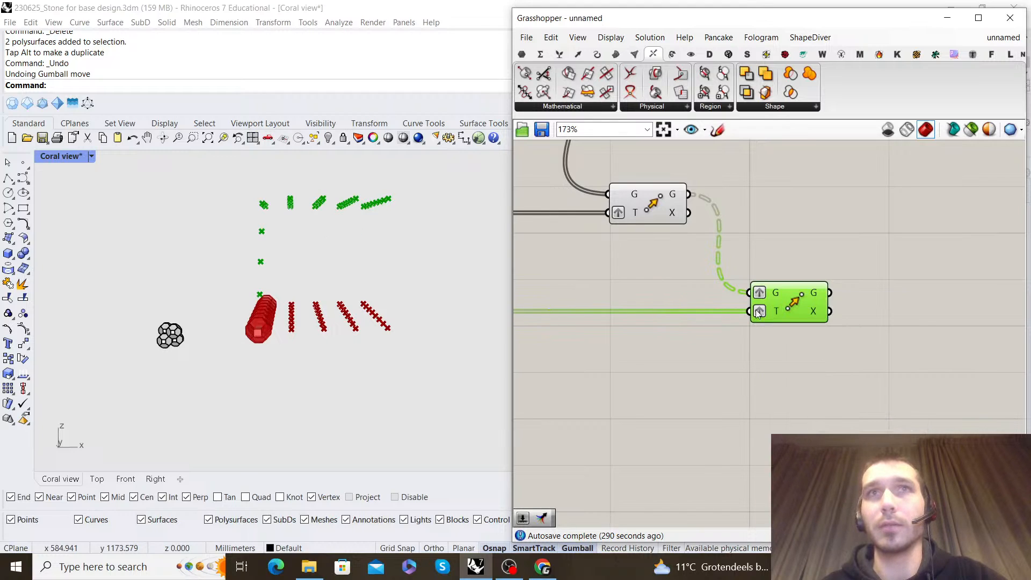
{"action": "right_click", "coordinate": [759, 289]}
{"action": "left_click", "coordinate": [805, 385]}
{"action": "right_click_drag", "start_coordinate": [301, 257], "coordinate": [505, 266]}
Connect the third Move's geometry output to input B of the Move To Point component, replacing the existing wire
{"action": "scroll", "coordinate": [742, 349], "scroll_direction": "down", "scroll_amount": 4}
{"action": "scroll", "coordinate": [720, 336], "scroll_direction": "up", "scroll_amount": 2}
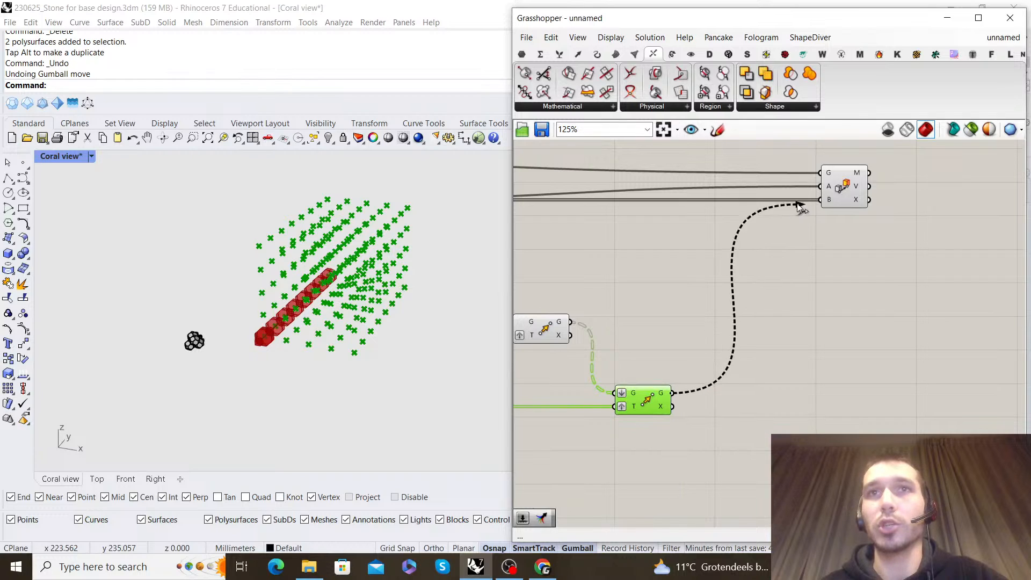
{"action": "left_click_drag", "start_coordinate": [813, 171], "coordinate": [818, 173]}
{"action": "key", "text": "ctrl+z"}
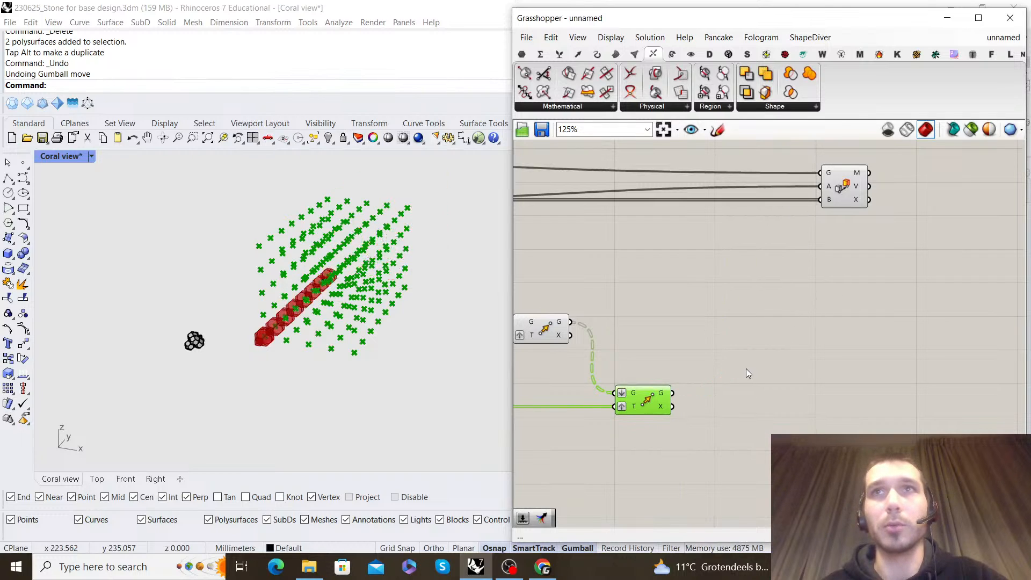
{"action": "left_click_drag", "start_coordinate": [673, 393], "coordinate": [819, 200]}
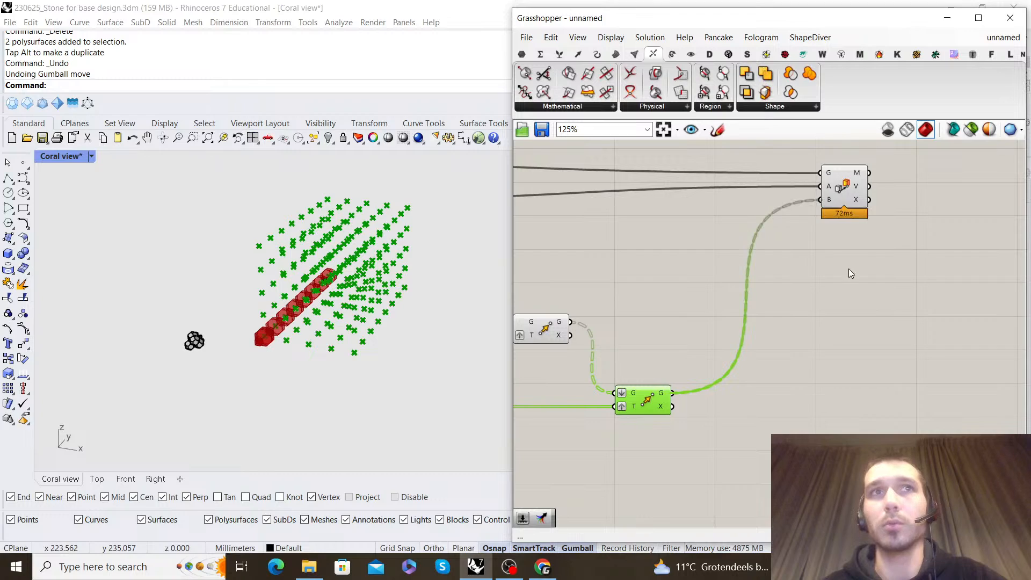
Examine the three-dimensional array of cells up close and from the front to check the gaps between them
{"action": "scroll", "coordinate": [317, 276], "scroll_direction": "down", "scroll_amount": 3}
{"action": "right_click_drag", "start_coordinate": [295, 278], "coordinate": [321, 246]}
{"action": "scroll", "coordinate": [346, 257], "scroll_direction": "up", "scroll_amount": 8}
{"action": "scroll", "coordinate": [240, 257], "scroll_direction": "up", "scroll_amount": 8}
{"action": "right_click_drag", "start_coordinate": [241, 256], "coordinate": [312, 308]}
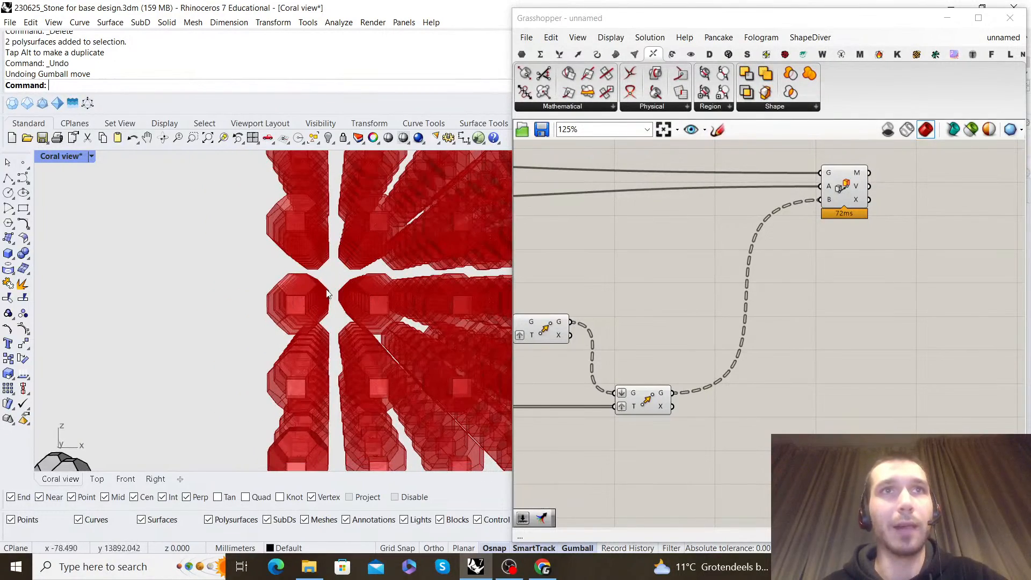
{"action": "scroll", "coordinate": [303, 258], "scroll_direction": "down", "scroll_amount": 5}
{"action": "scroll", "coordinate": [775, 269], "scroll_direction": "down", "scroll_amount": 4}
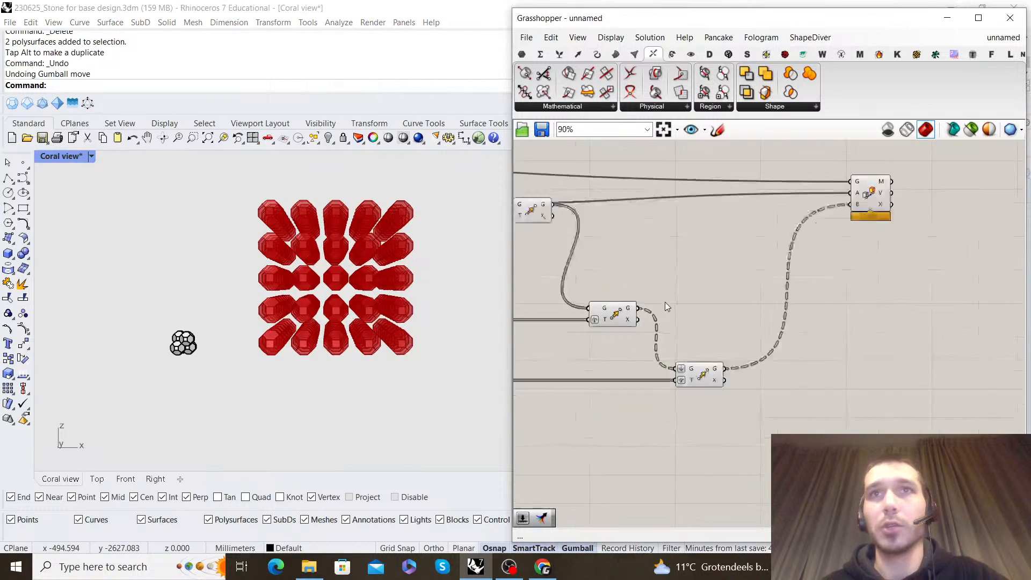
Turn off the preview of the first two Move components
{"action": "left_click_drag", "start_coordinate": [729, 344], "coordinate": [639, 219]}
{"action": "right_click", "coordinate": [673, 178]}
{"action": "left_click", "coordinate": [699, 198]}
{"action": "right_click_drag", "start_coordinate": [834, 195], "coordinate": [745, 194]}
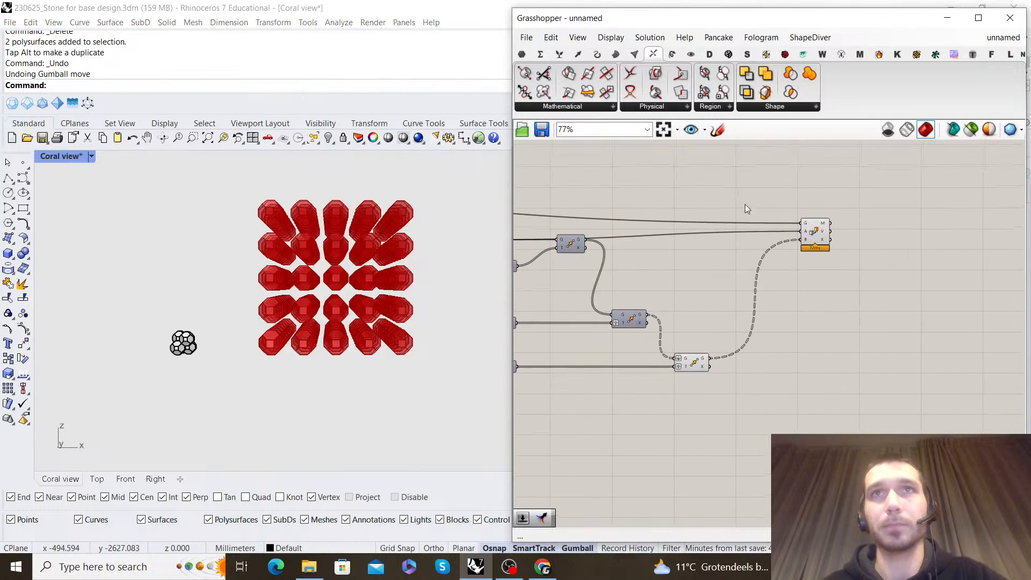
Disconnect the third Move component from input B of the Move To Point component
{"action": "scroll", "coordinate": [815, 247], "scroll_direction": "up", "scroll_amount": 2}
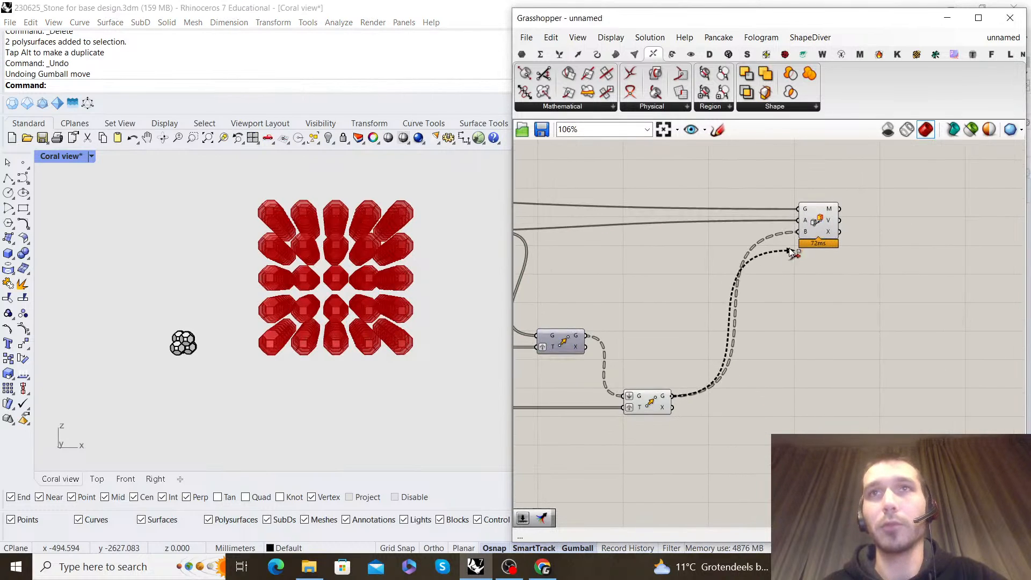
{"action": "left_click_drag", "start_coordinate": [789, 256], "coordinate": [820, 276]}
{"action": "scroll", "coordinate": [805, 257], "scroll_direction": "down", "scroll_amount": 2}
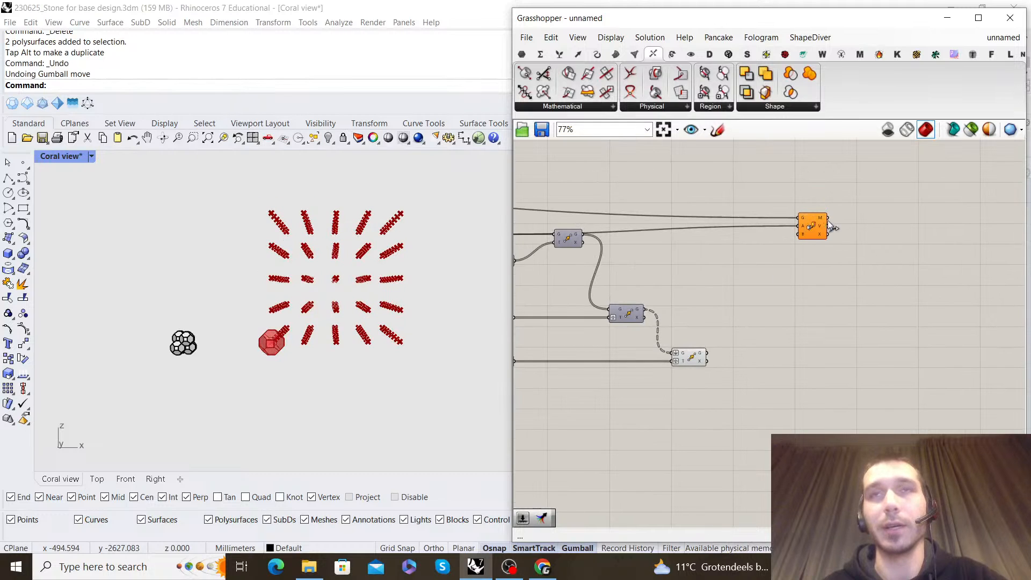
{"action": "scroll", "coordinate": [825, 228], "scroll_direction": "down", "scroll_amount": 2}
{"action": "right_click_drag", "start_coordinate": [825, 227], "coordinate": [712, 238]}
Set the Count slider of the Series that drives Unit Z to 3
{"action": "right_click_drag", "start_coordinate": [617, 301], "coordinate": [700, 277]}
{"action": "scroll", "coordinate": [700, 277], "scroll_direction": "up", "scroll_amount": 5}
{"action": "left_click", "coordinate": [701, 345]}
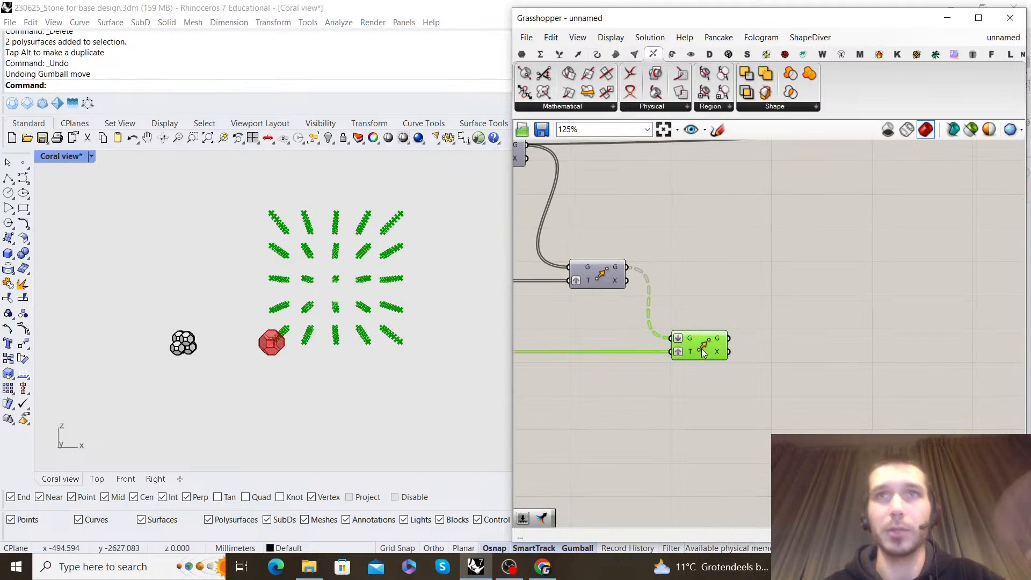
{"action": "left_click", "coordinate": [714, 305]}
{"action": "scroll", "coordinate": [331, 314], "scroll_direction": "down", "scroll_amount": 5}
{"action": "right_click_drag", "start_coordinate": [331, 315], "coordinate": [263, 244]}
{"action": "scroll", "coordinate": [741, 289], "scroll_direction": "down", "scroll_amount": 5}
{"action": "right_click_drag", "start_coordinate": [596, 295], "coordinate": [810, 282]}
{"action": "right_click_drag", "start_coordinate": [635, 262], "coordinate": [684, 269]}
{"action": "scroll", "coordinate": [698, 247], "scroll_direction": "up", "scroll_amount": 3}
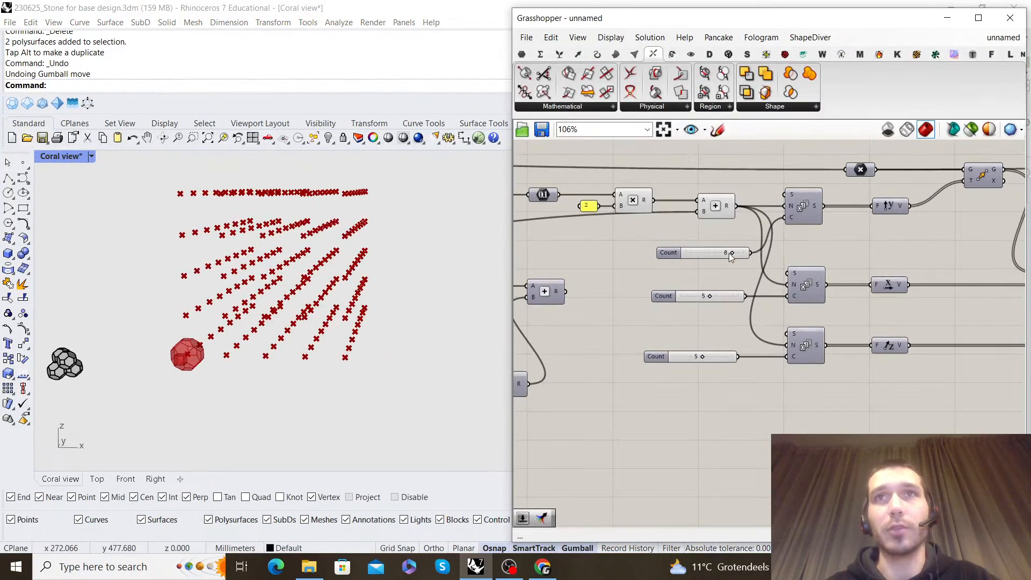
{"action": "scroll", "coordinate": [696, 351], "scroll_direction": "up", "scroll_amount": 6}
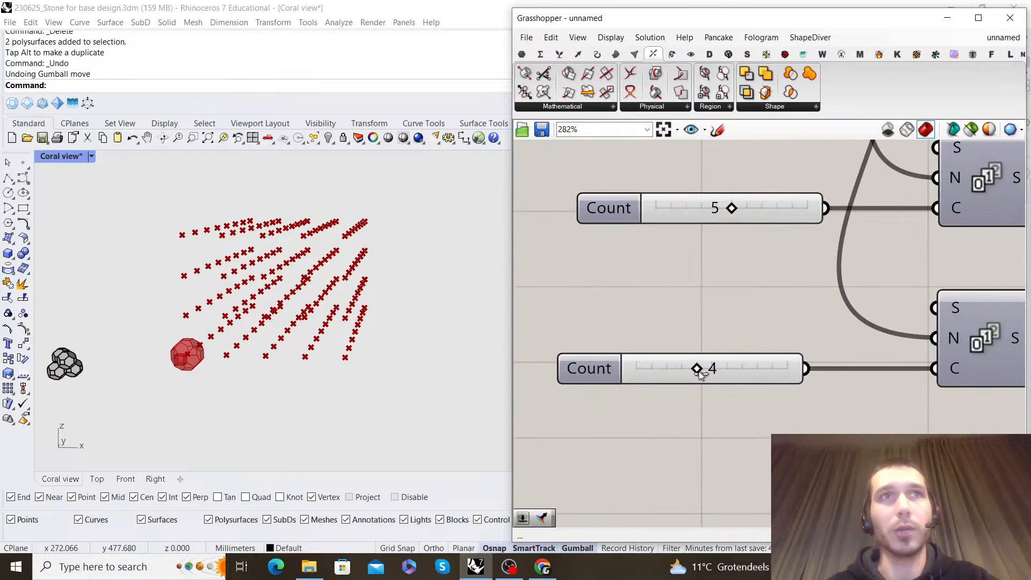
{"action": "scroll", "coordinate": [295, 278], "scroll_direction": "down", "scroll_amount": 5}
Examine the black reference cluster and the reduced point grid from several angles to compare how the cells stack
{"action": "right_click_drag", "start_coordinate": [295, 278], "coordinate": [233, 309]}
{"action": "scroll", "coordinate": [308, 312], "scroll_direction": "up", "scroll_amount": 5}
{"action": "scroll", "coordinate": [121, 311], "scroll_direction": "up", "scroll_amount": 3}
{"action": "right_click_drag", "start_coordinate": [121, 311], "coordinate": [322, 300]}
{"action": "scroll", "coordinate": [207, 280], "scroll_direction": "down", "scroll_amount": 5}
{"action": "scroll", "coordinate": [407, 322], "scroll_direction": "up", "scroll_amount": 8}
{"action": "scroll", "coordinate": [118, 260], "scroll_direction": "down", "scroll_amount": 5}
{"action": "right_click_drag", "start_coordinate": [119, 260], "coordinate": [295, 257], "text": "shift"}
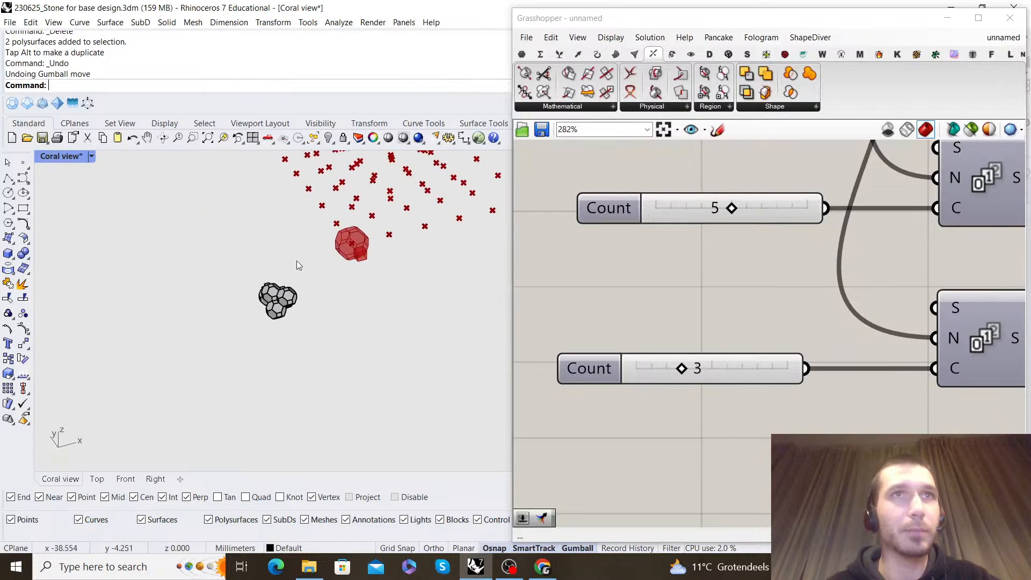
Copy one cell of the reference cluster from point to point so that it extends the cluster's lower row
{"action": "scroll", "coordinate": [285, 297], "scroll_direction": "up", "scroll_amount": 4}
{"action": "left_click", "coordinate": [270, 294]}
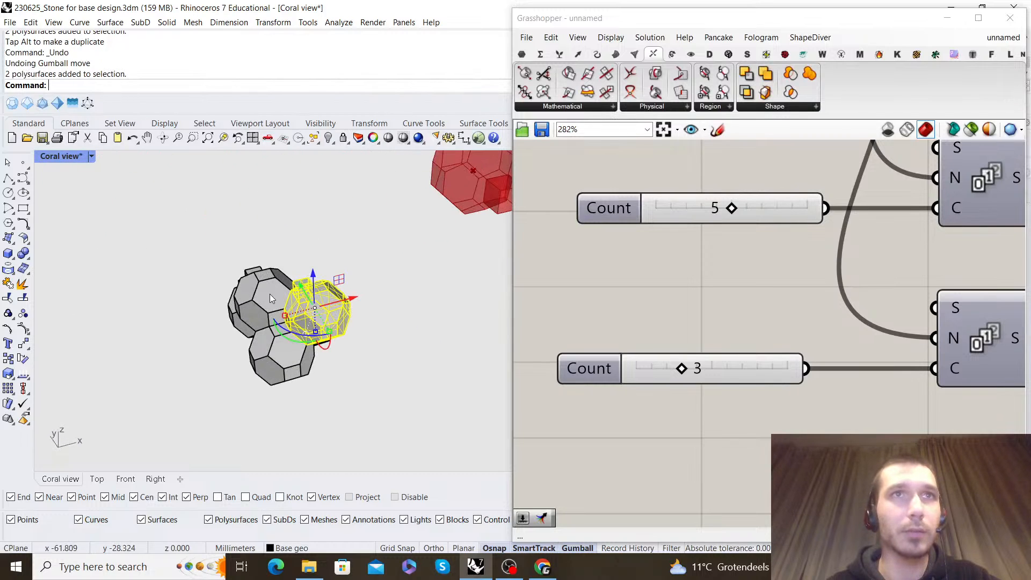
{"action": "left_click", "coordinate": [394, 299]}
{"action": "left_click", "coordinate": [317, 346]}
{"action": "right_click_drag", "start_coordinate": [317, 346], "coordinate": [269, 292]}
{"action": "scroll", "coordinate": [241, 305], "scroll_direction": "down", "scroll_amount": 7}
{"action": "right_click_drag", "start_coordinate": [269, 293], "coordinate": [250, 266]}
{"action": "scroll", "coordinate": [249, 266], "scroll_direction": "up", "scroll_amount": 10}
{"action": "left_click", "coordinate": [8, 358]}
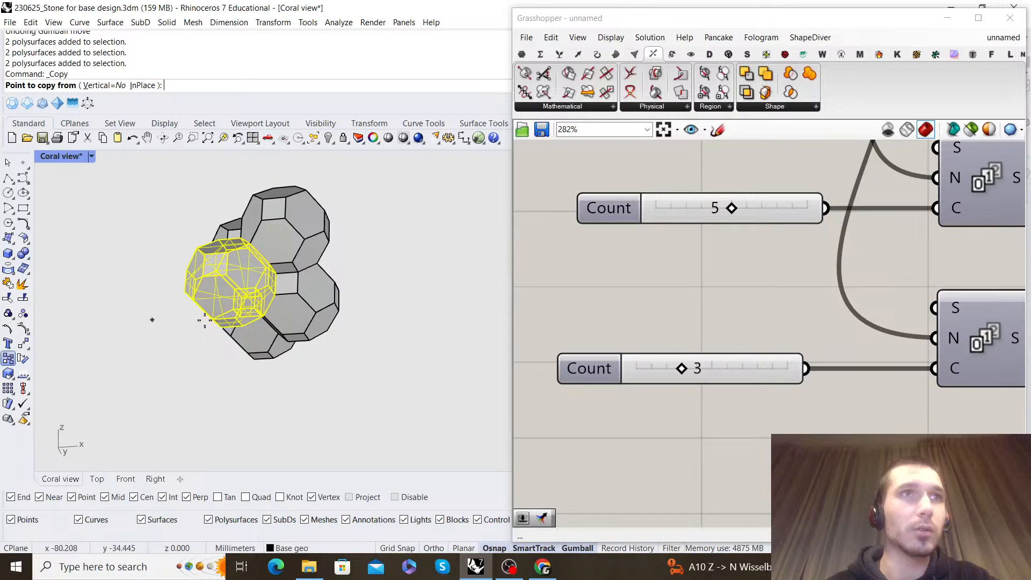
{"action": "left_click", "coordinate": [180, 264]}
{"action": "left_click", "coordinate": [342, 243]}
{"action": "key", "text": "Return"}
{"action": "key", "text": "Escape"}
{"action": "scroll", "coordinate": [343, 242], "scroll_direction": "down", "scroll_amount": 8}
{"action": "right_click_drag", "start_coordinate": [344, 242], "coordinate": [456, 306]}
Examine the extended reference cluster by highlighting individual cells and viewing the stacked rows from the front
{"action": "left_click", "coordinate": [350, 184]}
{"action": "left_click", "coordinate": [370, 198], "text": "shift"}
{"action": "left_click", "coordinate": [391, 188], "text": "shift"}
{"action": "scroll", "coordinate": [340, 229], "scroll_direction": "down", "scroll_amount": 5}
{"action": "right_click_drag", "start_coordinate": [424, 259], "coordinate": [383, 314]}
{"action": "scroll", "coordinate": [313, 344], "scroll_direction": "up", "scroll_amount": 10}
{"action": "scroll", "coordinate": [280, 330], "scroll_direction": "down", "scroll_amount": 5}
{"action": "key", "text": "Escape"}
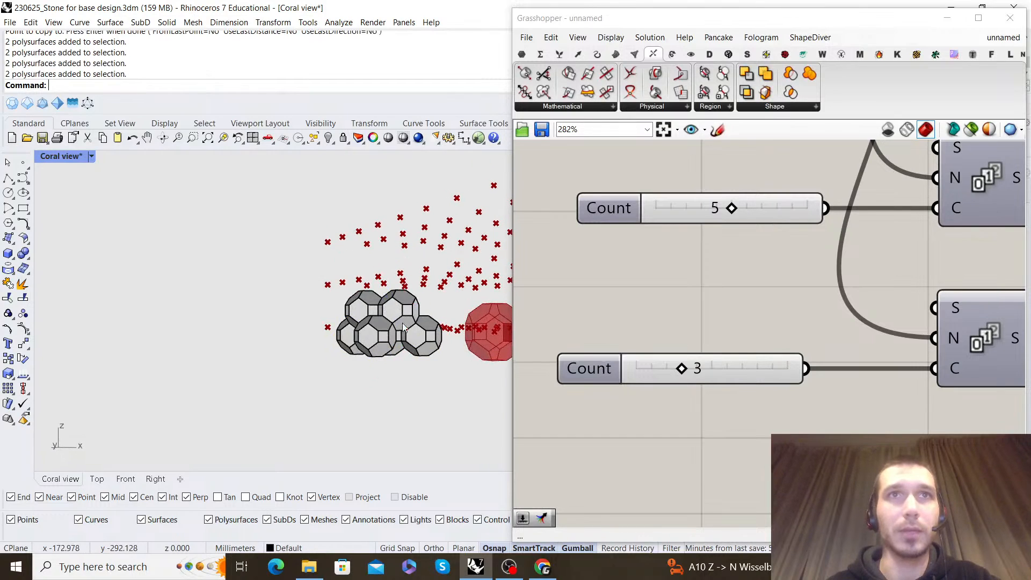
{"action": "left_click", "coordinate": [394, 378]}
{"action": "right_click_drag", "start_coordinate": [393, 378], "coordinate": [317, 348]}
{"action": "scroll", "coordinate": [243, 316], "scroll_direction": "up", "scroll_amount": 3}
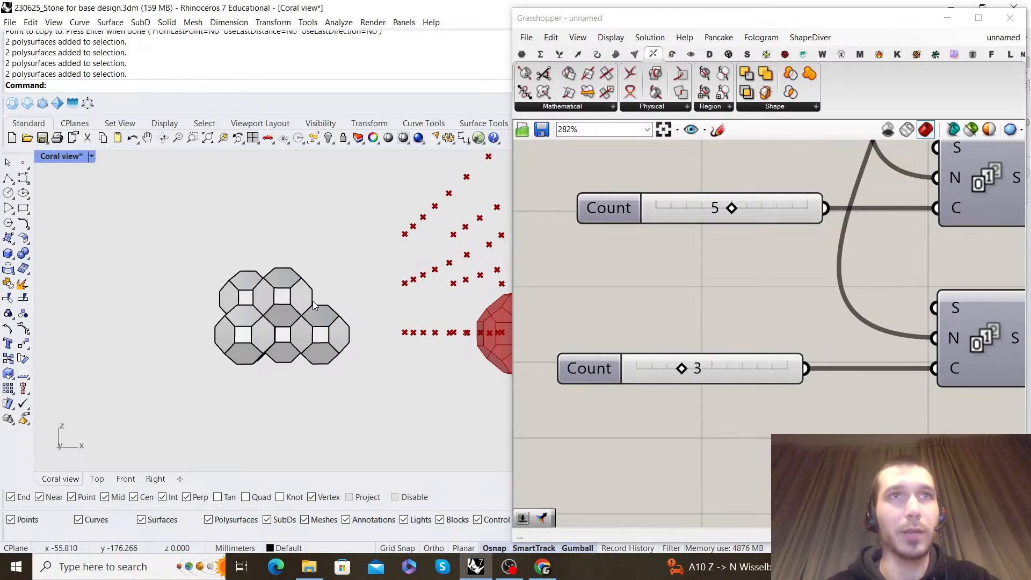
{"action": "scroll", "coordinate": [881, 291], "scroll_direction": "down", "scroll_amount": 6}
{"action": "scroll", "coordinate": [881, 292], "scroll_direction": "up", "scroll_amount": 2}
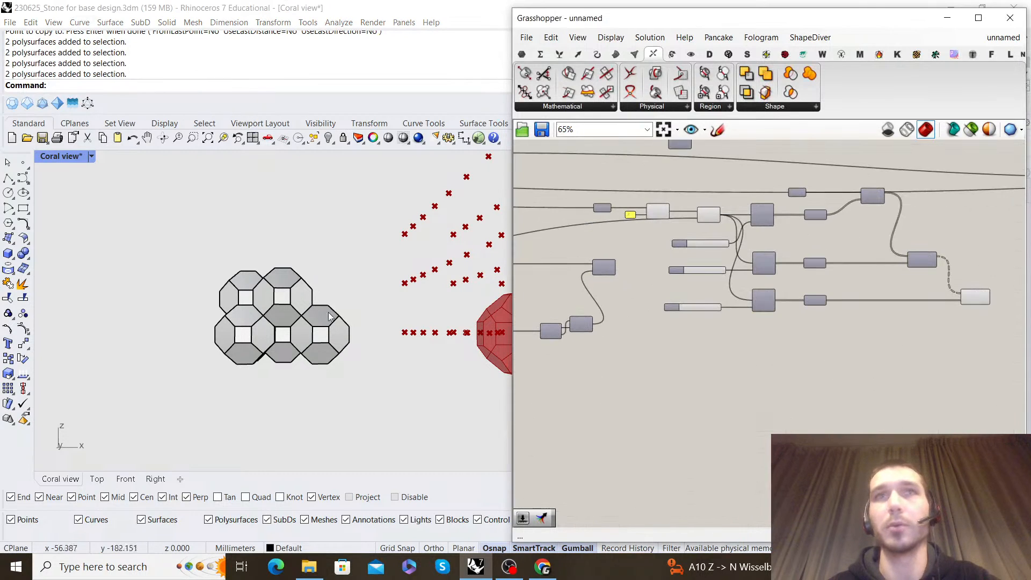
Add another Move component beside the last Move of the point grid chain
{"action": "scroll", "coordinate": [248, 317], "scroll_direction": "up", "scroll_amount": 4}
{"action": "scroll", "coordinate": [819, 326], "scroll_direction": "down", "scroll_amount": 2}
{"action": "scroll", "coordinate": [904, 280], "scroll_direction": "up", "scroll_amount": 3}
{"action": "right_click_drag", "start_coordinate": [904, 280], "coordinate": [754, 263]}
{"action": "left_click", "coordinate": [794, 307]}
{"action": "scroll", "coordinate": [247, 306], "scroll_direction": "down", "scroll_amount": 5}
{"action": "right_click_drag", "start_coordinate": [249, 298], "coordinate": [270, 298]}
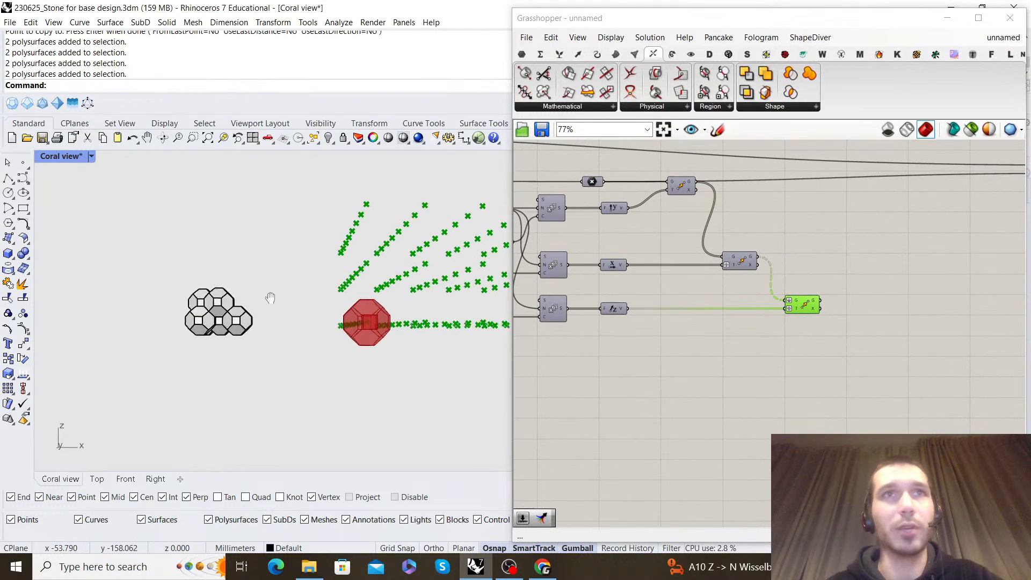
{"action": "scroll", "coordinate": [800, 325], "scroll_direction": "up", "scroll_amount": 2}
{"action": "double_click", "coordinate": [808, 293]}
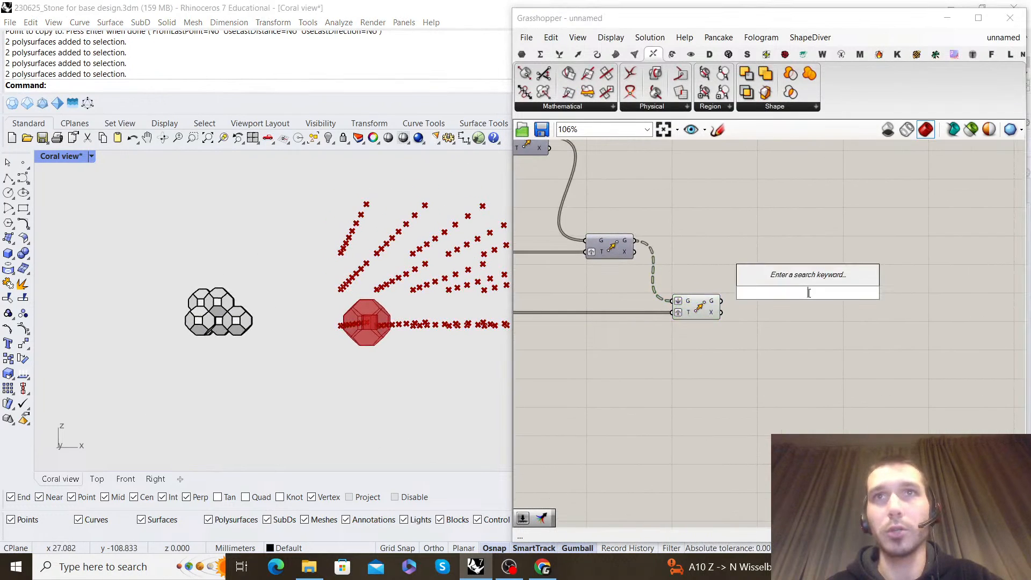
{"action": "type", "text": "move"}
{"action": "key", "text": "Return"}
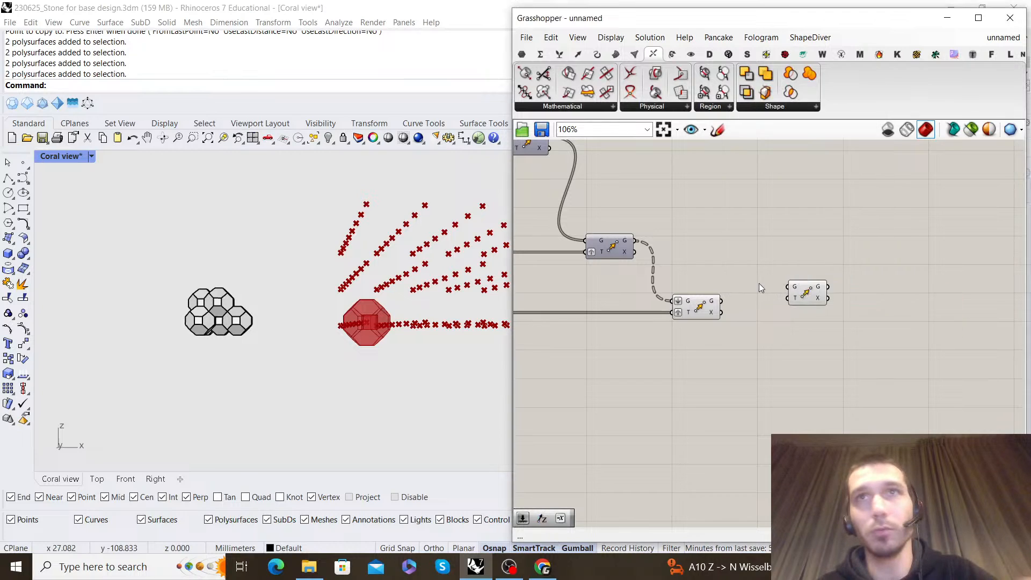
Feed the last Move's geometry output into the new Move component's geometry input and space the new component out
{"action": "scroll", "coordinate": [718, 304], "scroll_direction": "up", "scroll_amount": 2}
{"action": "left_click_drag", "start_coordinate": [721, 300], "coordinate": [814, 280]}
{"action": "left_click_drag", "start_coordinate": [834, 284], "coordinate": [915, 300]}
{"action": "left_click", "coordinate": [864, 271]}
{"action": "scroll", "coordinate": [862, 272], "scroll_direction": "down", "scroll_amount": 6}
{"action": "right_click_drag", "start_coordinate": [788, 281], "coordinate": [840, 269]}
Add a Unit X component below the Series that drives Unit Z
{"action": "scroll", "coordinate": [840, 270], "scroll_direction": "up", "scroll_amount": 2}
{"action": "right_click_drag", "start_coordinate": [570, 267], "coordinate": [744, 284]}
{"action": "scroll", "coordinate": [744, 284], "scroll_direction": "up", "scroll_amount": 2}
{"action": "scroll", "coordinate": [744, 279], "scroll_direction": "up", "scroll_amount": 1}
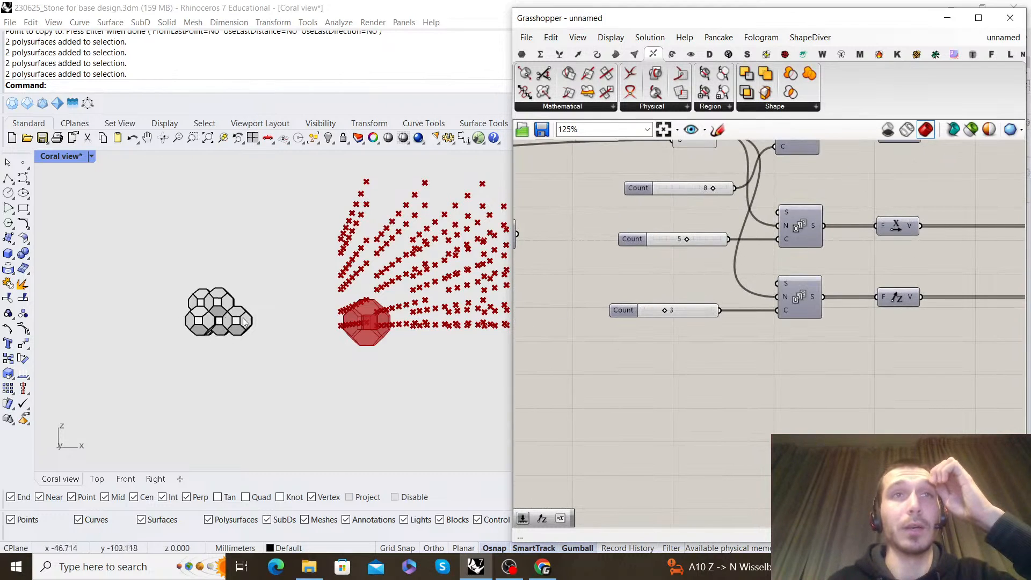
{"action": "scroll", "coordinate": [816, 332], "scroll_direction": "down", "scroll_amount": 3}
{"action": "right_click_drag", "start_coordinate": [855, 330], "coordinate": [759, 352]}
{"action": "scroll", "coordinate": [759, 351], "scroll_direction": "up", "scroll_amount": 2}
{"action": "right_click_drag", "start_coordinate": [714, 272], "coordinate": [750, 268]}
{"action": "scroll", "coordinate": [717, 311], "scroll_direction": "down", "scroll_amount": 1}
{"action": "right_click_drag", "start_coordinate": [717, 311], "coordinate": [750, 282]}
{"action": "double_click", "coordinate": [798, 342]}
{"action": "type", "text": "x"}
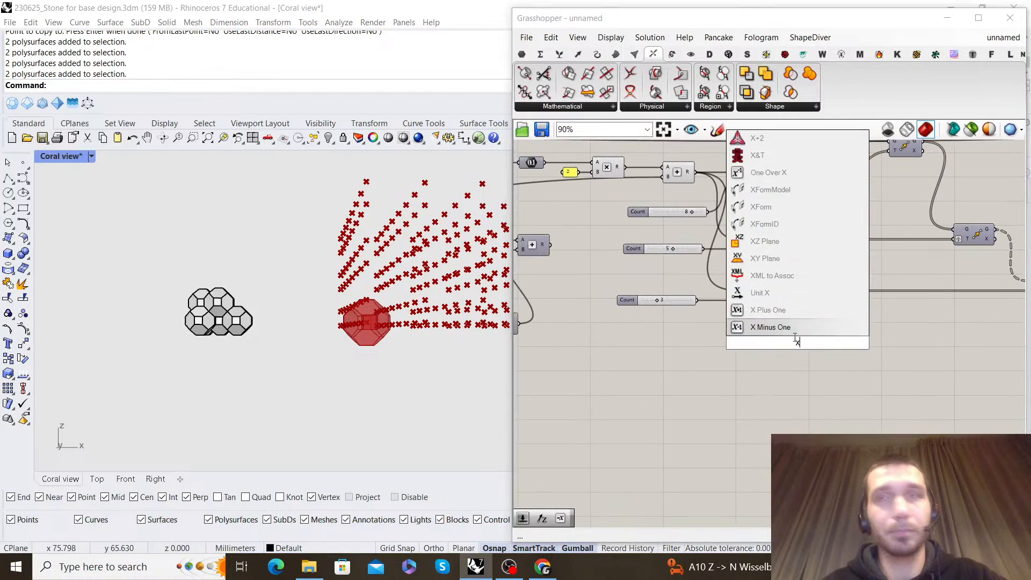
{"action": "left_click", "coordinate": [788, 309]}
Place the Addition beside its Subtraction, connect its result to the new Unit X factor, and align Unit X with it
{"action": "scroll", "coordinate": [800, 325], "scroll_direction": "down", "scroll_amount": 5}
{"action": "right_click_drag", "start_coordinate": [800, 324], "coordinate": [816, 313]}
{"action": "scroll", "coordinate": [690, 279], "scroll_direction": "up", "scroll_amount": 5}
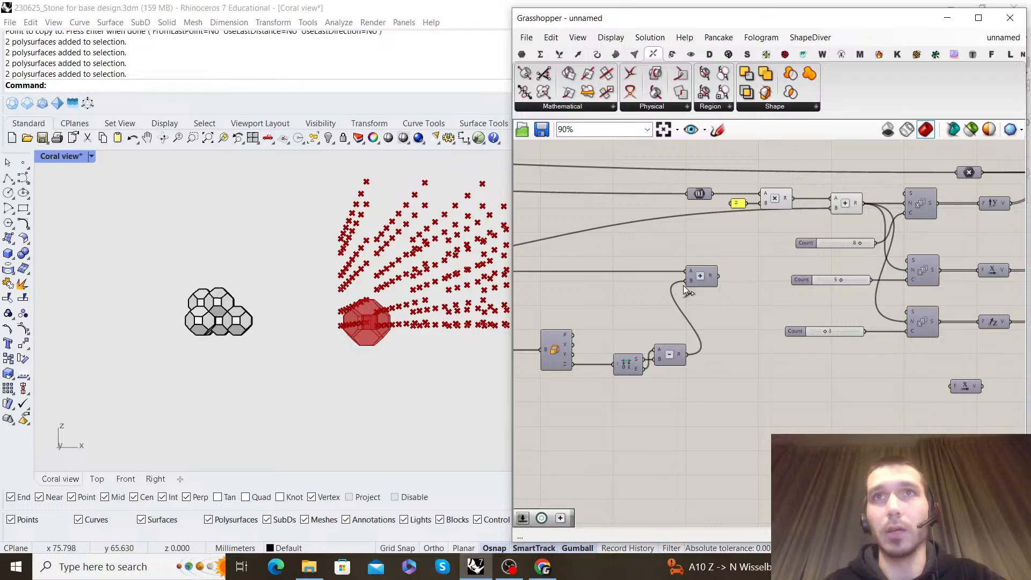
{"action": "left_click_drag", "start_coordinate": [713, 275], "coordinate": [726, 350]}
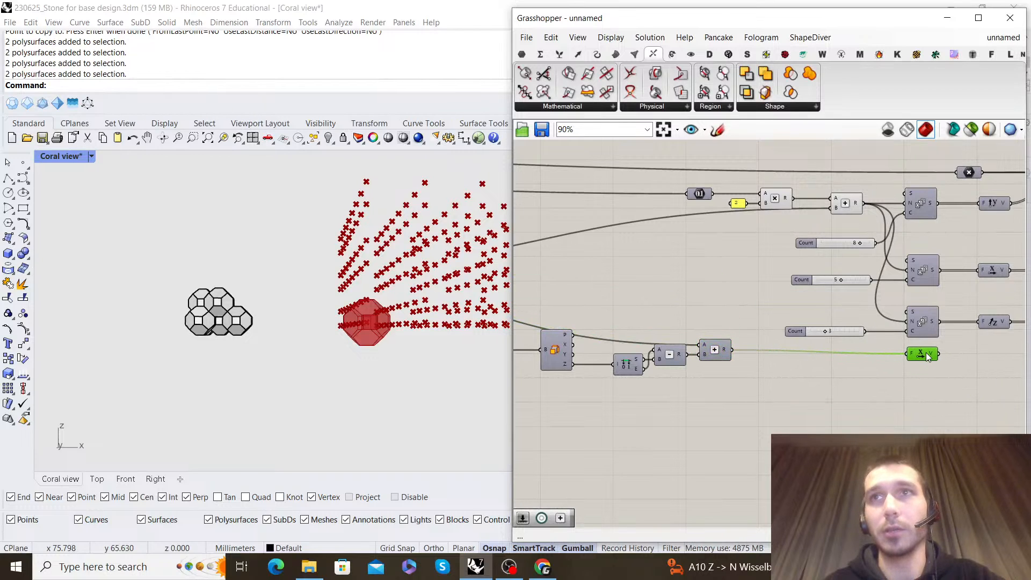
{"action": "scroll", "coordinate": [928, 356], "scroll_direction": "down", "scroll_amount": 4}
{"action": "scroll", "coordinate": [729, 360], "scroll_direction": "up", "scroll_amount": 4}
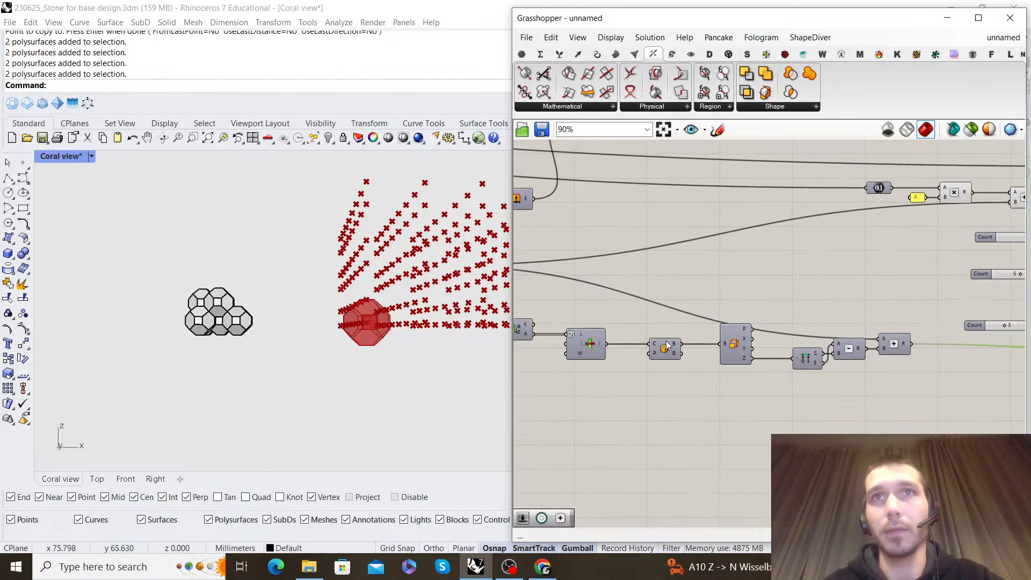
{"action": "scroll", "coordinate": [687, 349], "scroll_direction": "down", "scroll_amount": 3}
{"action": "scroll", "coordinate": [798, 317], "scroll_direction": "up", "scroll_amount": 4}
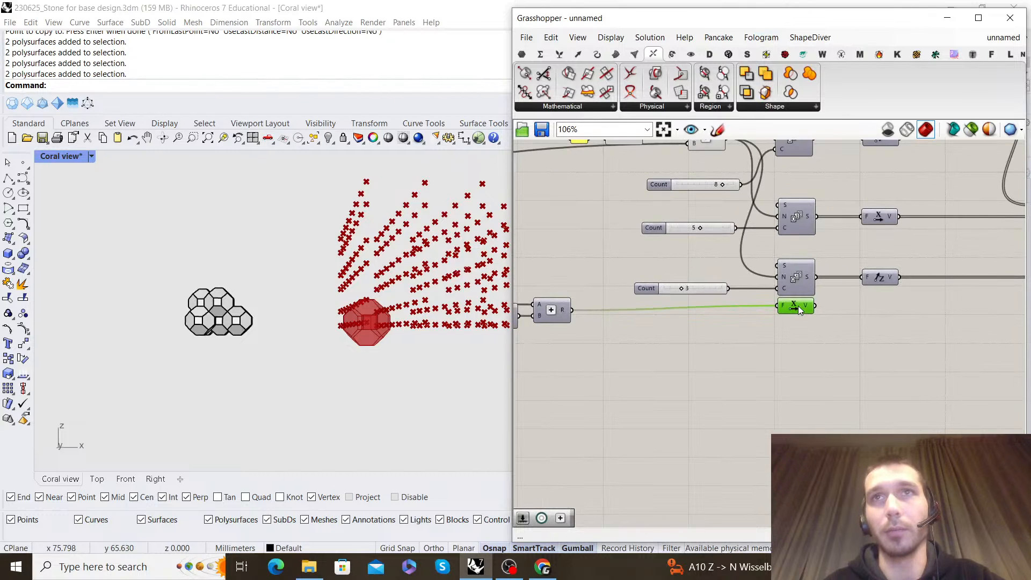
{"action": "scroll", "coordinate": [365, 319], "scroll_direction": "up", "scroll_amount": 5}
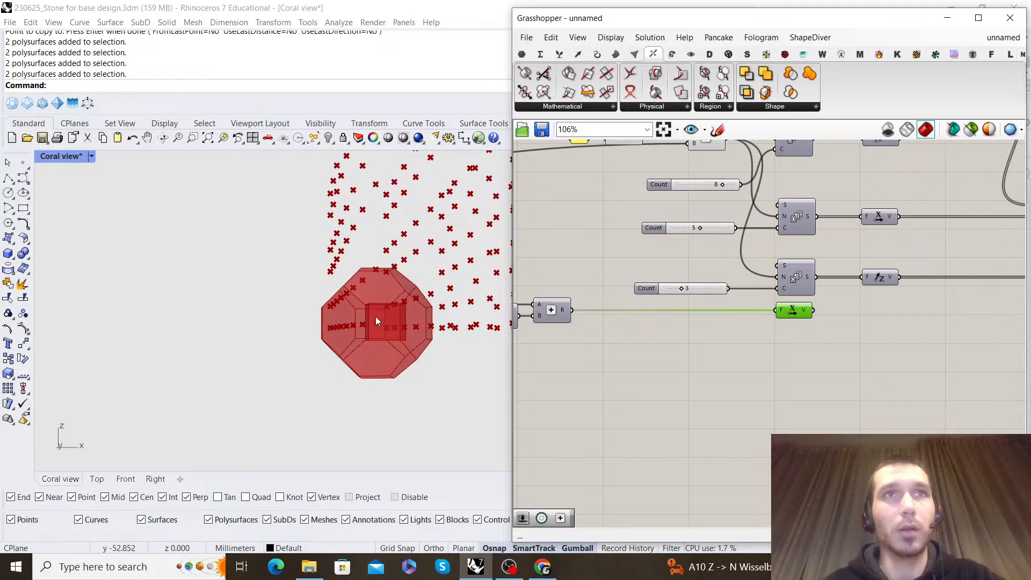
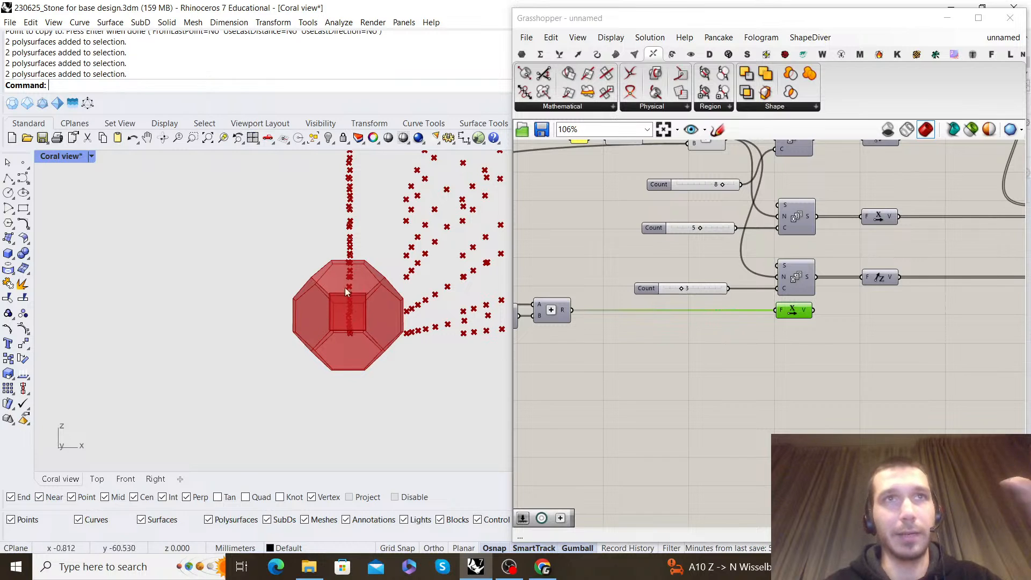
Connect the Unit X vector to the new Move's motion input and place Unit X below the last grid Move
{"action": "scroll", "coordinate": [754, 315], "scroll_direction": "down", "scroll_amount": 3}
{"action": "scroll", "coordinate": [695, 312], "scroll_direction": "up", "scroll_amount": 2}
{"action": "right_click_drag", "start_coordinate": [848, 298], "coordinate": [640, 317]}
{"action": "left_click_drag", "start_coordinate": [553, 334], "coordinate": [957, 305]}
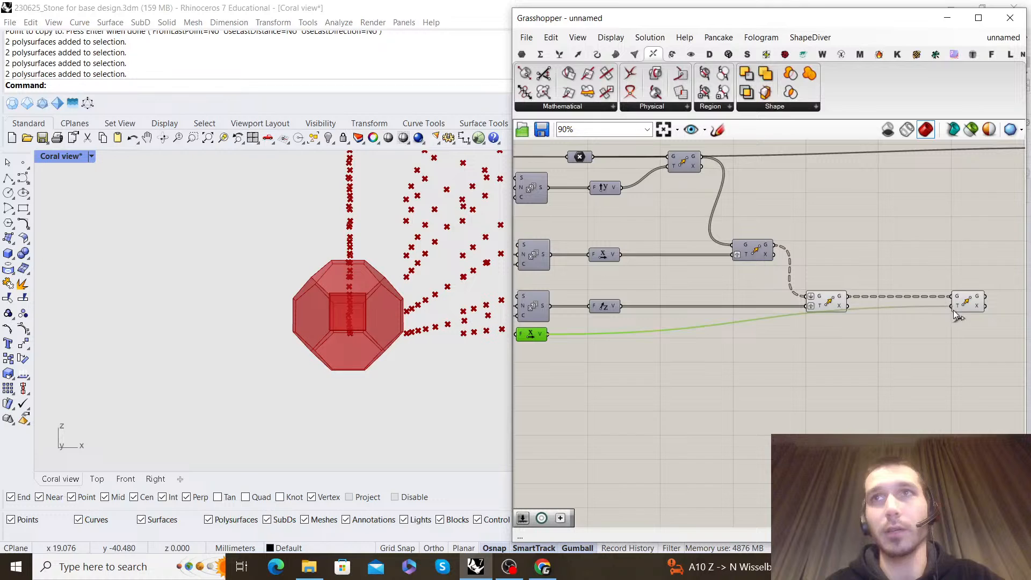
{"action": "left_click_drag", "start_coordinate": [518, 335], "coordinate": [810, 335]}
Compare the original and X-shifted point grids with the reference cluster's stacking from the front
{"action": "right_click_drag", "start_coordinate": [355, 242], "coordinate": [343, 287]}
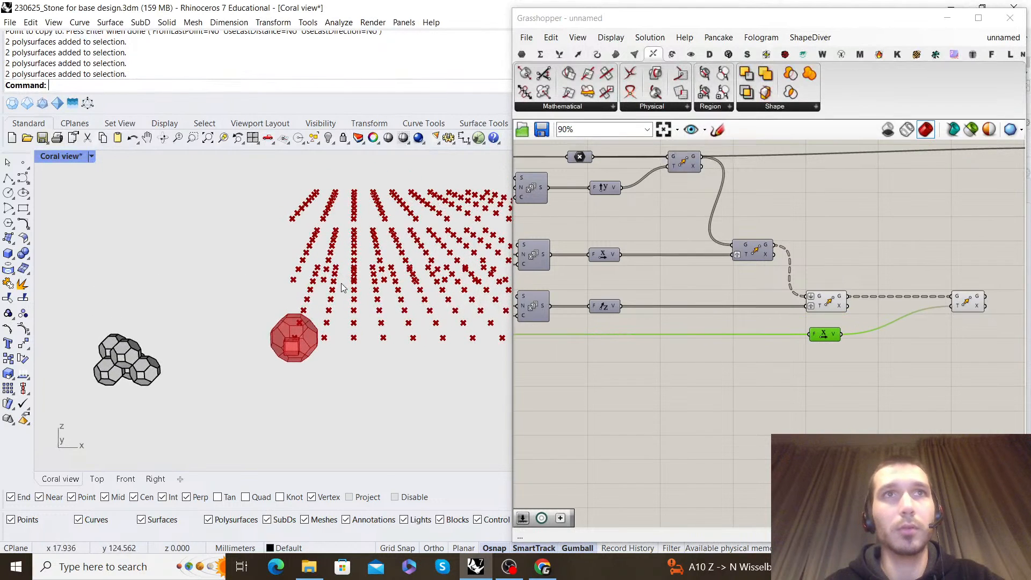
{"action": "right_click_drag", "start_coordinate": [990, 296], "coordinate": [846, 295]}
{"action": "left_click", "coordinate": [685, 300]}
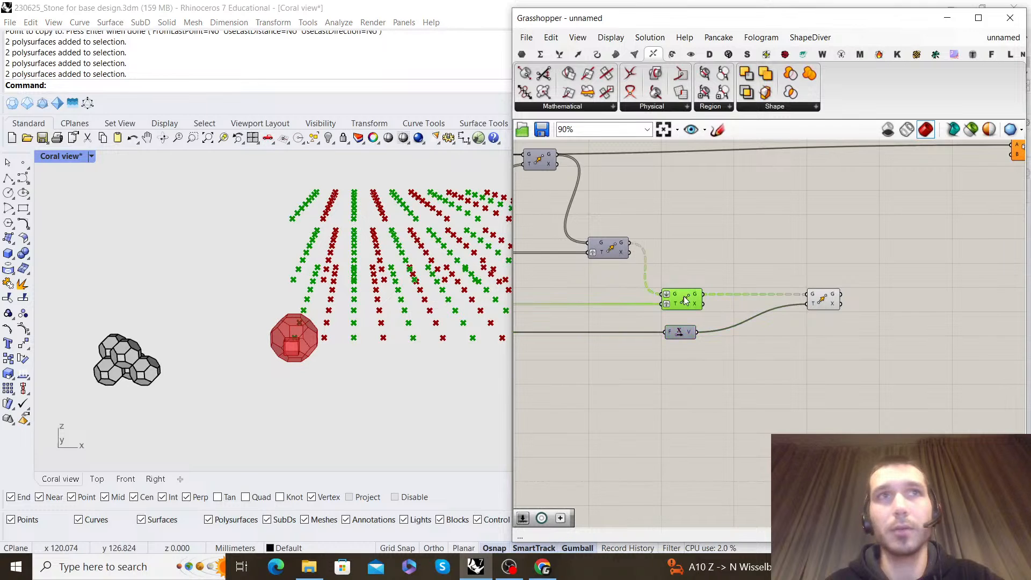
{"action": "left_click", "coordinate": [823, 300]}
{"action": "scroll", "coordinate": [231, 341], "scroll_direction": "down", "scroll_amount": 5}
{"action": "right_click_drag", "start_coordinate": [228, 341], "coordinate": [192, 303]}
{"action": "scroll", "coordinate": [175, 299], "scroll_direction": "up", "scroll_amount": 10}
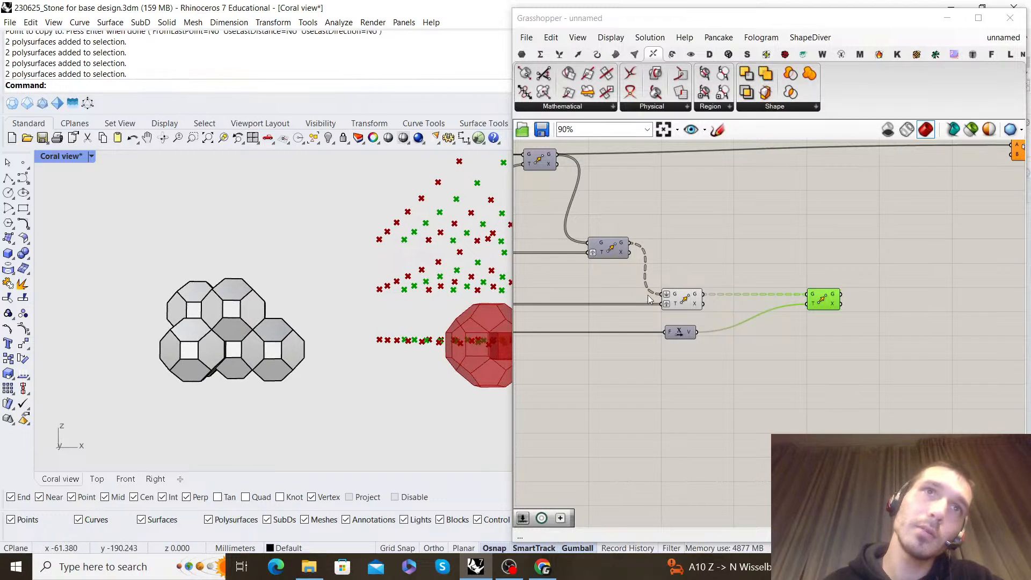
Add a Unit Z component below the Unit X that drives the shifted Move
{"action": "scroll", "coordinate": [719, 303], "scroll_direction": "down", "scroll_amount": 2}
{"action": "double_click", "coordinate": [716, 327]}
{"action": "type", "text": "z"}
{"action": "key", "text": "Return"}
{"action": "left_click_drag", "start_coordinate": [720, 334], "coordinate": [726, 334]}
Duplicate the shifted Move beside it and feed the first shifted Move's geometry into the copy
{"action": "left_click", "coordinate": [725, 307]}
{"action": "right_click_drag", "start_coordinate": [726, 306], "coordinate": [707, 311]}
{"action": "left_click_drag", "start_coordinate": [795, 279], "coordinate": [865, 284], "text": "alt"}
{"action": "left_click", "coordinate": [837, 257]}
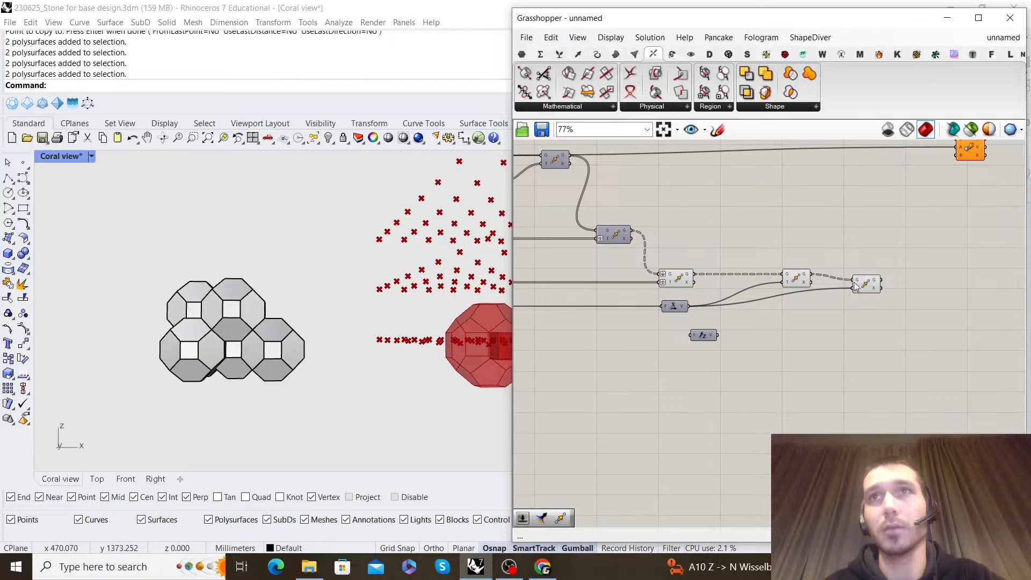
Feed the Unit X output into Unit Z, connect Unit Z to the new Move's motion input, and align both components
{"action": "left_click_drag", "start_coordinate": [688, 306], "coordinate": [697, 334]}
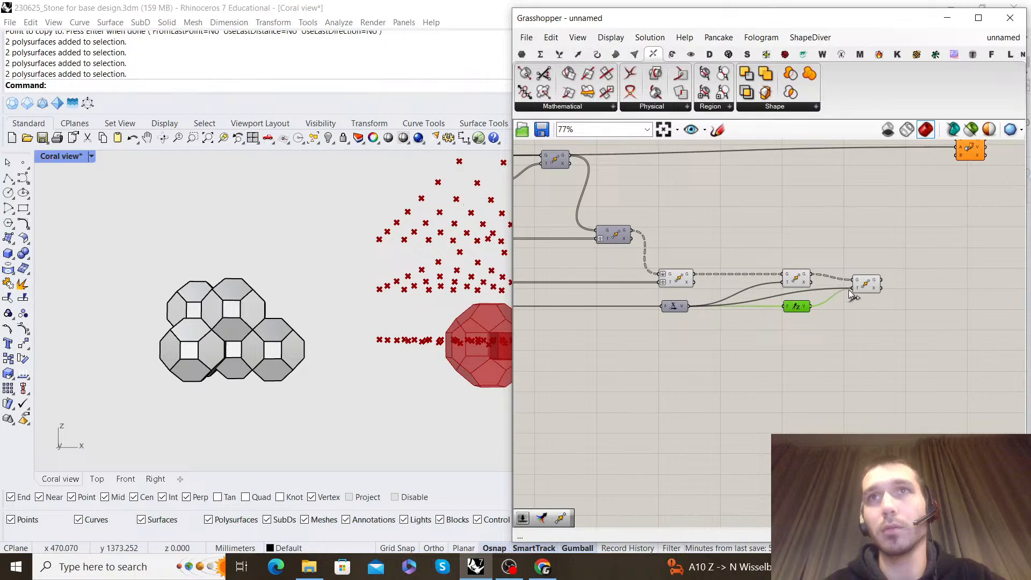
{"action": "left_click_drag", "start_coordinate": [850, 295], "coordinate": [853, 289]}
{"action": "left_click_drag", "start_coordinate": [873, 288], "coordinate": [866, 285]}
{"action": "scroll", "coordinate": [297, 290], "scroll_direction": "down", "scroll_amount": 5}
{"action": "mouse_move", "coordinate": [355, 290]}
{"action": "right_mouse_down"}
{"action": "mouse_move", "coordinate": [203, 285]}
{"action": "mouse_move", "coordinate": [225, 280]}
{"action": "mouse_move", "coordinate": [207, 306]}
{"action": "mouse_move", "coordinate": [163, 319]}
{"action": "mouse_move", "coordinate": [418, 322]}
{"action": "mouse_move", "coordinate": [344, 304]}
{"action": "mouse_move", "coordinate": [408, 301]}
{"action": "mouse_move", "coordinate": [336, 293]}
{"action": "mouse_move", "coordinate": [366, 294]}
{"action": "right_mouse_up"}
{"action": "left_click", "coordinate": [807, 226]}
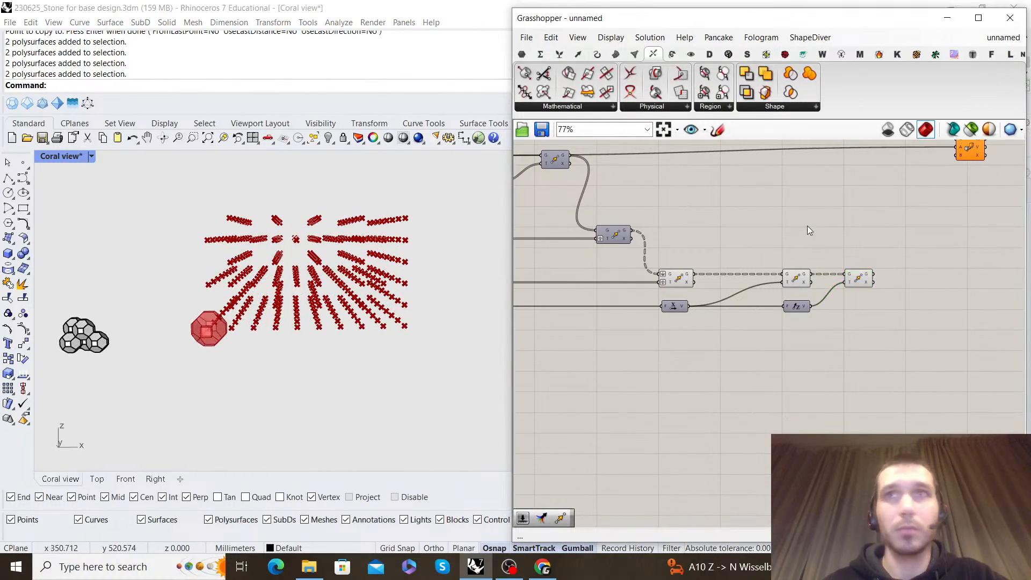
Add a Merge component above and beyond the last Move in the chain
{"action": "scroll", "coordinate": [919, 200], "scroll_direction": "down", "scroll_amount": 2}
{"action": "right_click_drag", "start_coordinate": [919, 200], "coordinate": [761, 262]}
{"action": "scroll", "coordinate": [761, 262], "scroll_direction": "up", "scroll_amount": 2}
{"action": "double_click", "coordinate": [768, 290]}
{"action": "type", "text": "merge"}
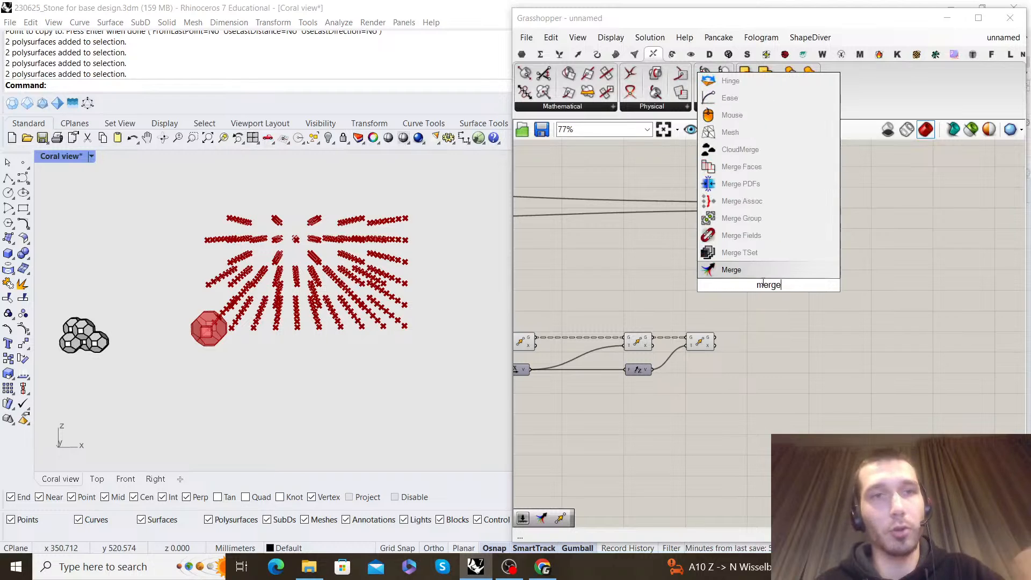
{"action": "key", "text": "Return"}
{"action": "scroll", "coordinate": [723, 282], "scroll_direction": "down", "scroll_amount": 2}
{"action": "right_click_drag", "start_coordinate": [681, 284], "coordinate": [754, 257]}
{"action": "scroll", "coordinate": [753, 257], "scroll_direction": "up", "scroll_amount": 2}
Feed the original grid Move and the last shifted Move into the Merge inputs D1 and D2, and align Merge beside them
{"action": "left_click", "coordinate": [729, 313]}
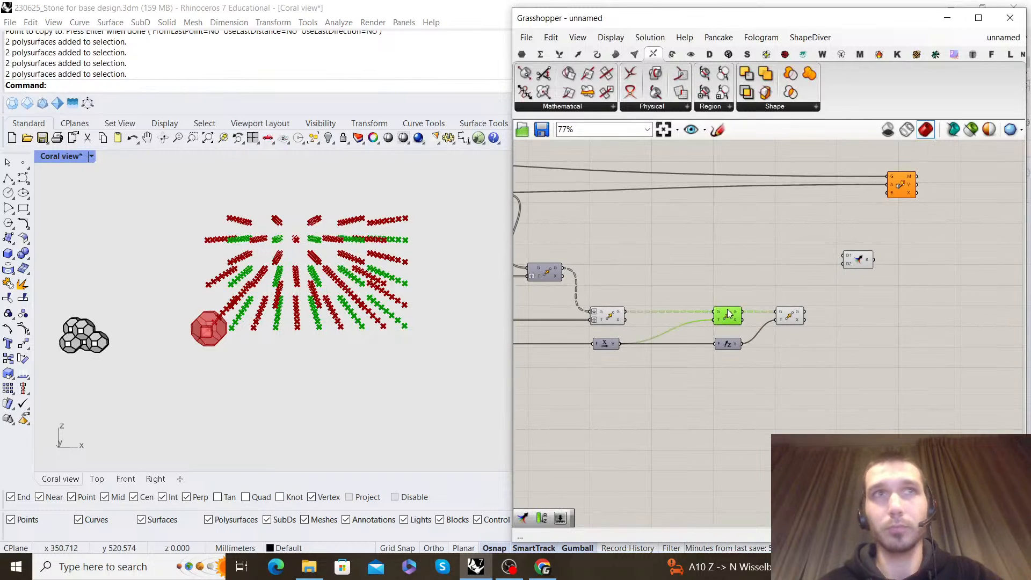
{"action": "left_click", "coordinate": [740, 291]}
{"action": "left_click", "coordinate": [792, 318]}
{"action": "left_click_drag", "start_coordinate": [695, 390], "coordinate": [860, 307]}
{"action": "middle_click", "coordinate": [736, 284]}
{"action": "left_click", "coordinate": [732, 283]}
{"action": "left_click", "coordinate": [619, 315]}
{"action": "left_click", "coordinate": [847, 272]}
{"action": "scroll", "coordinate": [347, 286], "scroll_direction": "down", "scroll_amount": 2}
{"action": "mouse_move", "coordinate": [347, 286]}
{"action": "right_mouse_down"}
{"action": "mouse_move", "coordinate": [233, 313]}
{"action": "mouse_move", "coordinate": [231, 279]}
{"action": "mouse_move", "coordinate": [357, 275]}
{"action": "right_mouse_up"}
{"action": "scroll", "coordinate": [274, 290], "scroll_direction": "up", "scroll_amount": 3}
Turn off the preview of the Move components that lead into the Merge
{"action": "left_click_drag", "start_coordinate": [824, 382], "coordinate": [623, 282]}
{"action": "right_click", "coordinate": [635, 248]}
{"action": "left_click", "coordinate": [669, 256]}
{"action": "right_click", "coordinate": [690, 250]}
{"action": "left_click", "coordinate": [725, 272]}
{"action": "left_click", "coordinate": [725, 270]}
Examine the merged point grid beside the reference cluster from the side and review the component chain
{"action": "right_click_drag", "start_coordinate": [491, 275], "coordinate": [472, 349]}
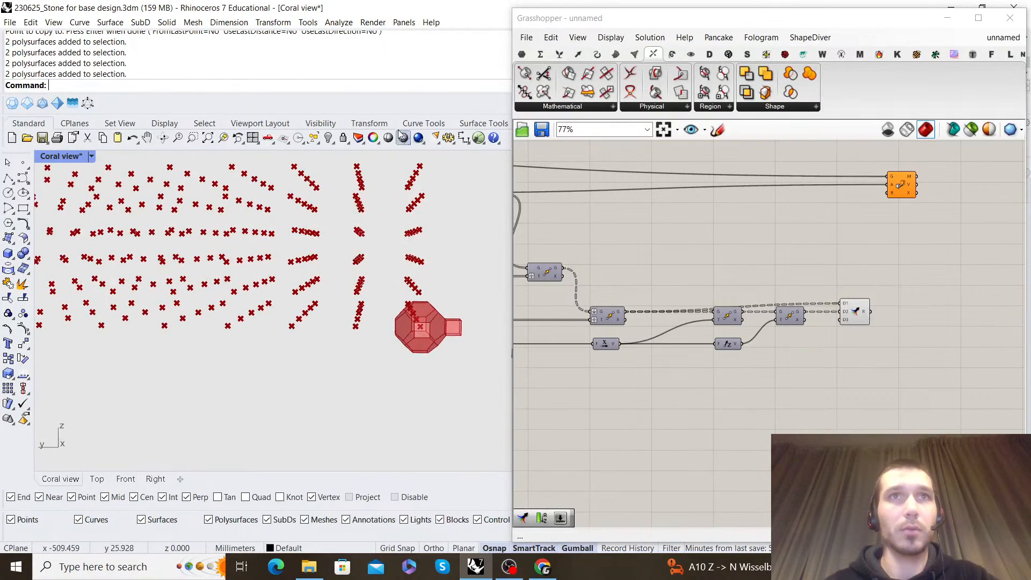
{"action": "scroll", "coordinate": [387, 259], "scroll_direction": "down", "scroll_amount": 5}
{"action": "right_click_drag", "start_coordinate": [467, 290], "coordinate": [411, 268]}
{"action": "scroll", "coordinate": [393, 269], "scroll_direction": "up", "scroll_amount": 8}
{"action": "scroll", "coordinate": [394, 272], "scroll_direction": "up", "scroll_amount": 6}
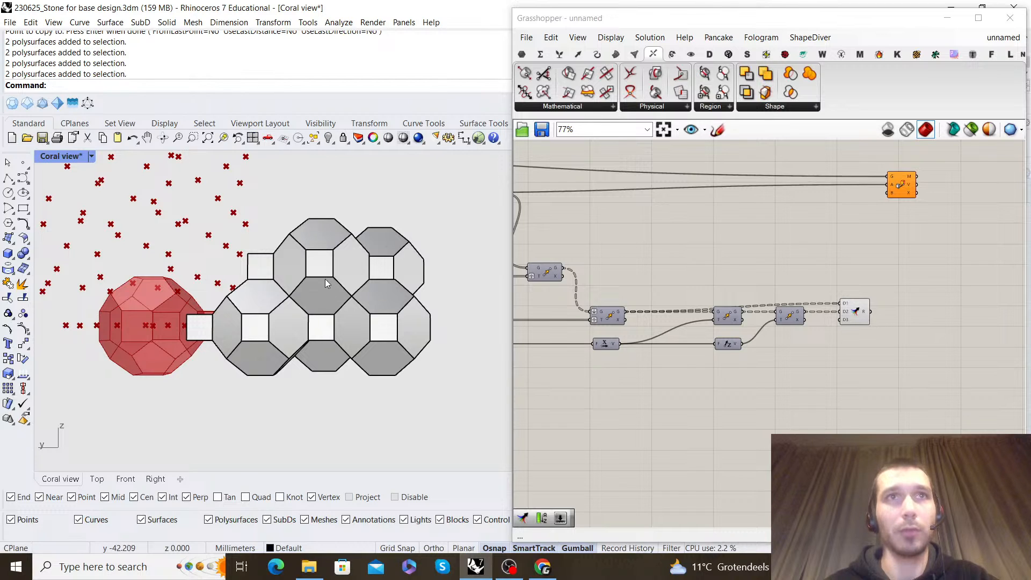
{"action": "scroll", "coordinate": [719, 303], "scroll_direction": "down", "scroll_amount": 3}
{"action": "right_click_drag", "start_coordinate": [666, 315], "coordinate": [760, 282]}
{"action": "scroll", "coordinate": [759, 283], "scroll_direction": "up", "scroll_amount": 4}
{"action": "scroll", "coordinate": [757, 310], "scroll_direction": "down", "scroll_amount": 2}
{"action": "right_click_drag", "start_coordinate": [559, 291], "coordinate": [655, 283]}
{"action": "scroll", "coordinate": [655, 284], "scroll_direction": "up", "scroll_amount": 1}
Duplicate the chain of three Move components directly below the originals, keeping their wiring
{"action": "right_click_drag", "start_coordinate": [872, 275], "coordinate": [838, 267]}
{"action": "scroll", "coordinate": [838, 267], "scroll_direction": "down", "scroll_amount": 1}
{"action": "right_click_drag", "start_coordinate": [938, 273], "coordinate": [872, 261]}
{"action": "scroll", "coordinate": [872, 261], "scroll_direction": "down", "scroll_amount": 1}
{"action": "scroll", "coordinate": [700, 203], "scroll_direction": "up", "scroll_amount": 3}
{"action": "scroll", "coordinate": [738, 222], "scroll_direction": "down", "scroll_amount": 2}
{"action": "left_click_drag", "start_coordinate": [950, 302], "coordinate": [772, 236]}
{"action": "scroll", "coordinate": [908, 253], "scroll_direction": "up", "scroll_amount": 3}
{"action": "scroll", "coordinate": [858, 266], "scroll_direction": "down", "scroll_amount": 2}
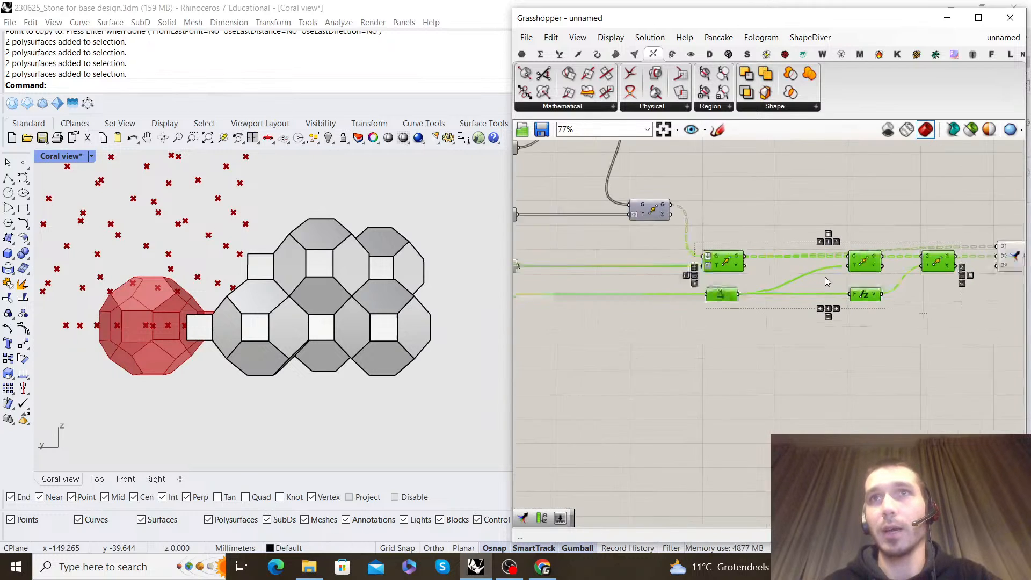
{"action": "left_click_drag", "start_coordinate": [909, 258], "coordinate": [723, 299]}
{"action": "left_click", "coordinate": [726, 281]}
Add a Unit Y component below the Unit Z driven by the Series
{"action": "right_click_drag", "start_coordinate": [536, 246], "coordinate": [633, 250]}
{"action": "scroll", "coordinate": [633, 250], "scroll_direction": "up", "scroll_amount": 1}
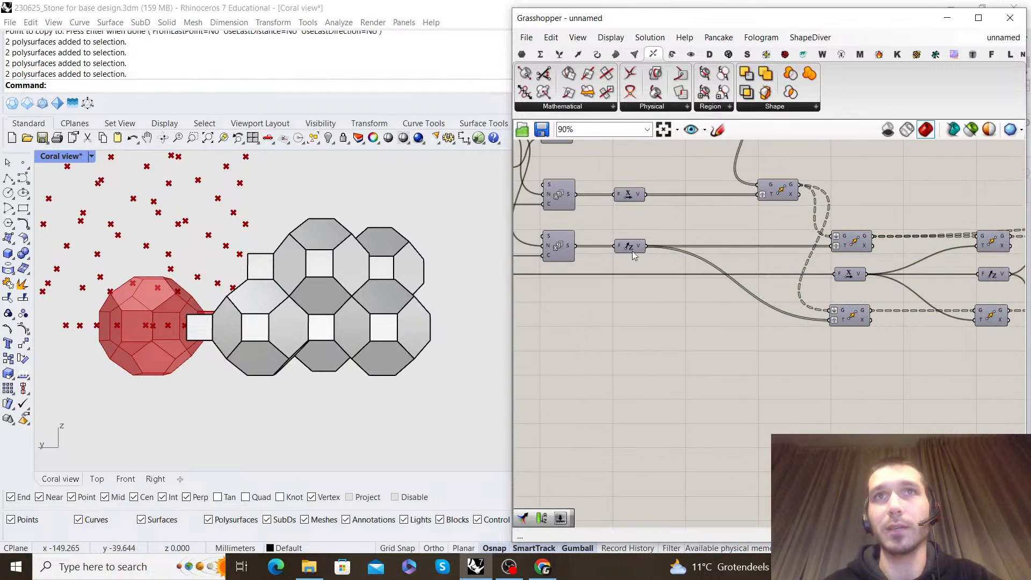
{"action": "double_click", "coordinate": [658, 317]}
{"action": "type", "text": "y"}
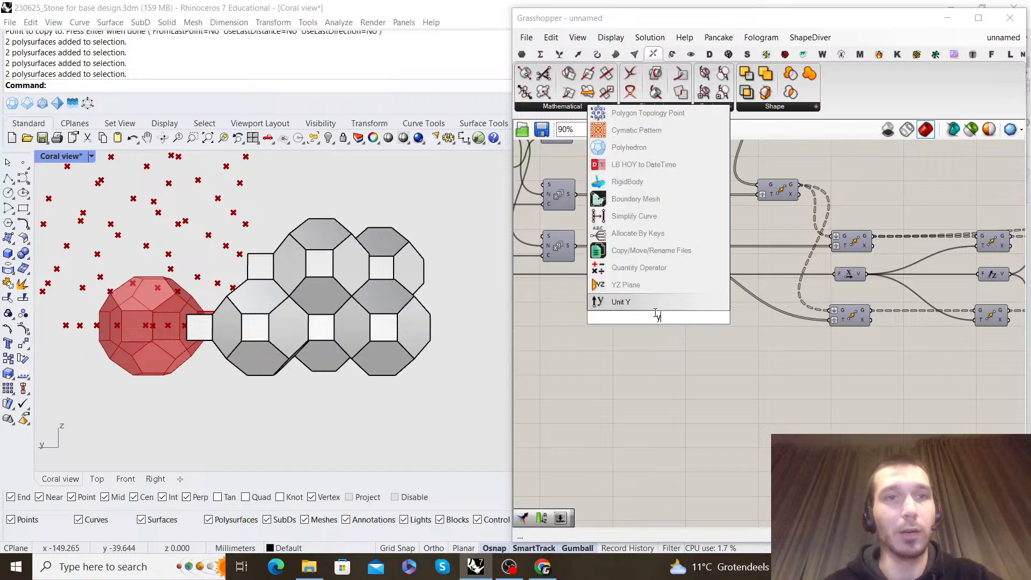
{"action": "left_click", "coordinate": [656, 303]}
Connect the Addition result to the Unit Y factor and feed Unit Y into the first duplicated Move's motion input
{"action": "scroll", "coordinate": [648, 296], "scroll_direction": "down", "scroll_amount": 3}
{"action": "right_click_drag", "start_coordinate": [637, 271], "coordinate": [714, 264]}
{"action": "scroll", "coordinate": [678, 254], "scroll_direction": "up", "scroll_amount": 2}
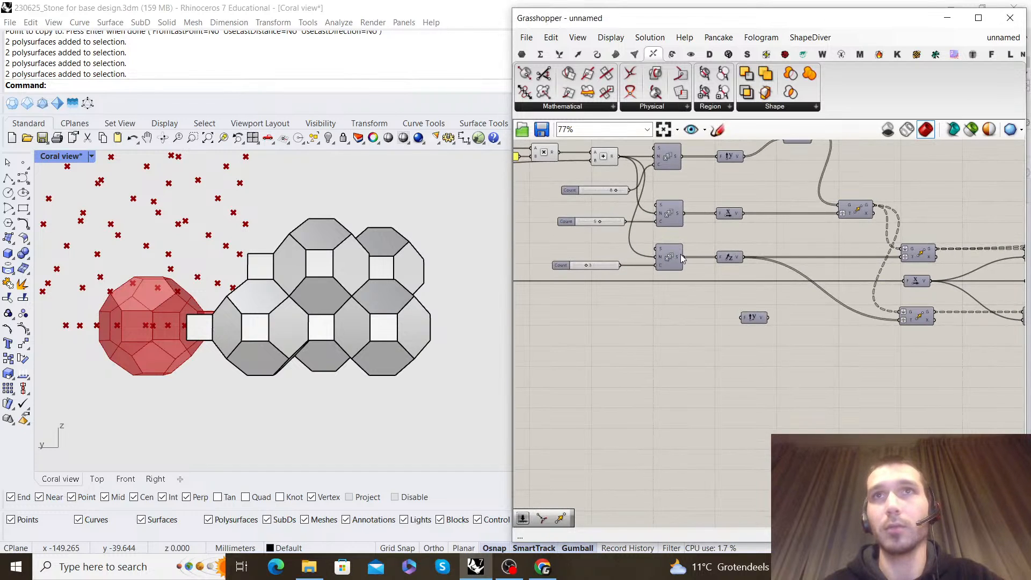
{"action": "scroll", "coordinate": [681, 258], "scroll_direction": "down", "scroll_amount": 1}
{"action": "right_click_drag", "start_coordinate": [647, 265], "coordinate": [736, 256]}
{"action": "scroll", "coordinate": [630, 269], "scroll_direction": "up", "scroll_amount": 3}
{"action": "left_click_drag", "start_coordinate": [616, 270], "coordinate": [939, 321]}
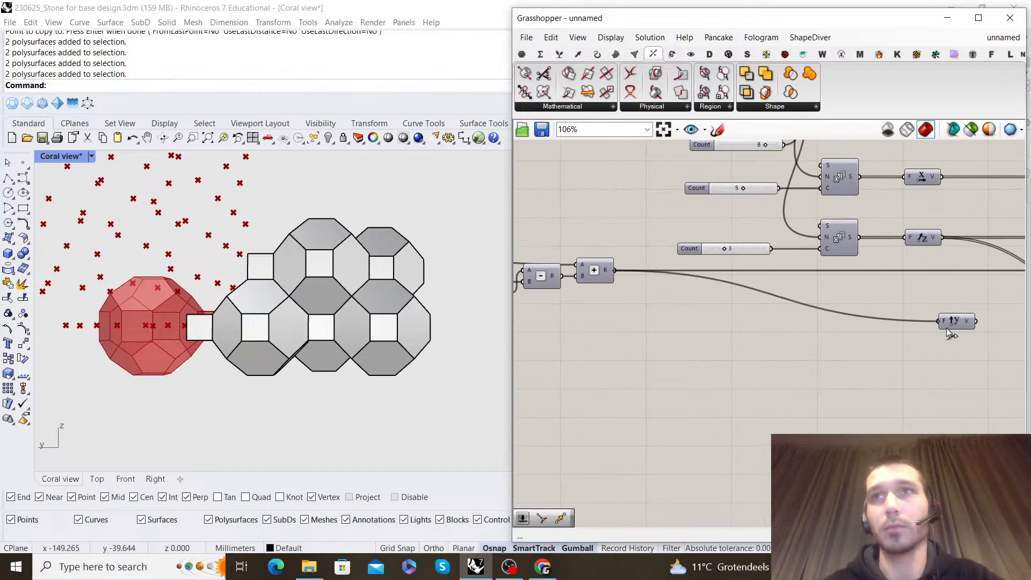
{"action": "right_click_drag", "start_coordinate": [988, 332], "coordinate": [586, 288]}
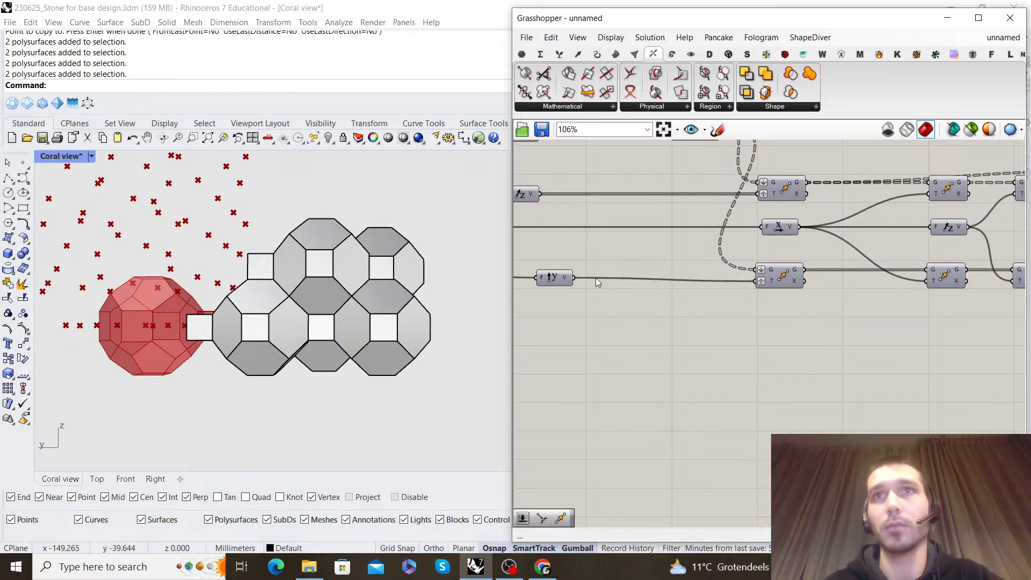
{"action": "left_click_drag", "start_coordinate": [567, 280], "coordinate": [600, 285]}
Feed the last duplicated Move's geometry into the Merge input D3 and inspect the merged points beside the reference cluster
{"action": "scroll", "coordinate": [616, 284], "scroll_direction": "down", "scroll_amount": 1}
{"action": "right_click_drag", "start_coordinate": [904, 223], "coordinate": [774, 325]}
{"action": "left_click_drag", "start_coordinate": [823, 275], "coordinate": [818, 257]}
{"action": "left_click", "coordinate": [838, 253]}
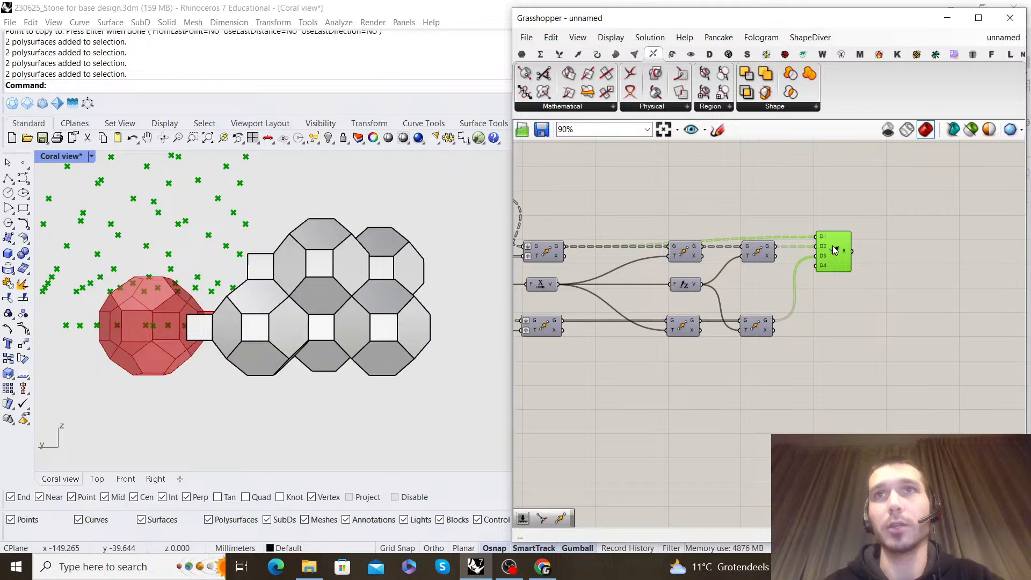
{"action": "scroll", "coordinate": [388, 261], "scroll_direction": "down", "scroll_amount": 6}
{"action": "right_click_drag", "start_coordinate": [254, 245], "coordinate": [277, 260]}
{"action": "scroll", "coordinate": [258, 256], "scroll_direction": "down", "scroll_amount": 3}
{"action": "left_click", "coordinate": [817, 329]}
{"action": "scroll", "coordinate": [757, 318], "scroll_direction": "down", "scroll_amount": 1}
{"action": "scroll", "coordinate": [768, 305], "scroll_direction": "up", "scroll_amount": 2}
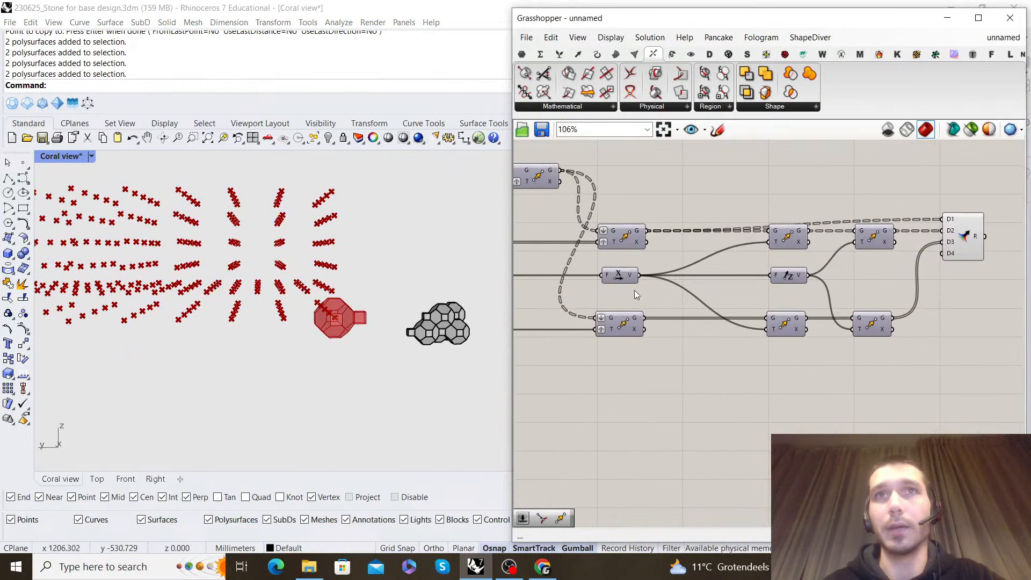
Preview the first duplicated Move's points against the grid, and hide them again
{"action": "right_click_drag", "start_coordinate": [676, 285], "coordinate": [796, 278]}
{"action": "left_click", "coordinate": [744, 313]}
{"action": "right_click", "coordinate": [753, 359]}
{"action": "left_click", "coordinate": [786, 365]}
{"action": "right_click_drag", "start_coordinate": [340, 293], "coordinate": [299, 306]}
{"action": "right_click_drag", "start_coordinate": [877, 353], "coordinate": [691, 340]}
{"action": "right_click", "coordinate": [691, 340]}
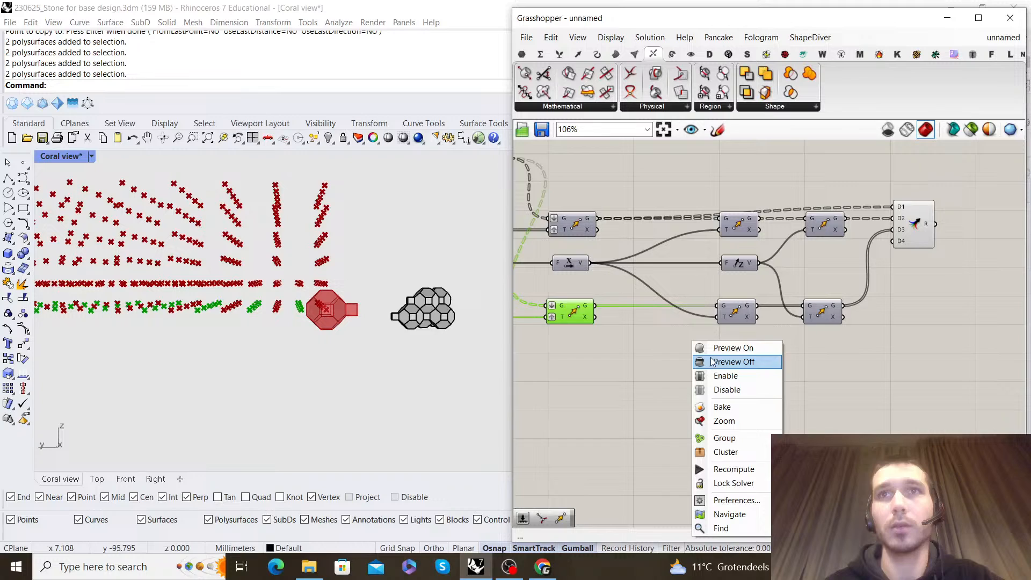
{"action": "left_click", "coordinate": [725, 361]}
Preview the points of the original Z-direction grid Move to check their rows against the merged points
{"action": "scroll", "coordinate": [662, 262], "scroll_direction": "down", "scroll_amount": 2}
{"action": "left_click", "coordinate": [662, 262]}
{"action": "right_click", "coordinate": [666, 213]}
{"action": "left_click", "coordinate": [684, 218]}
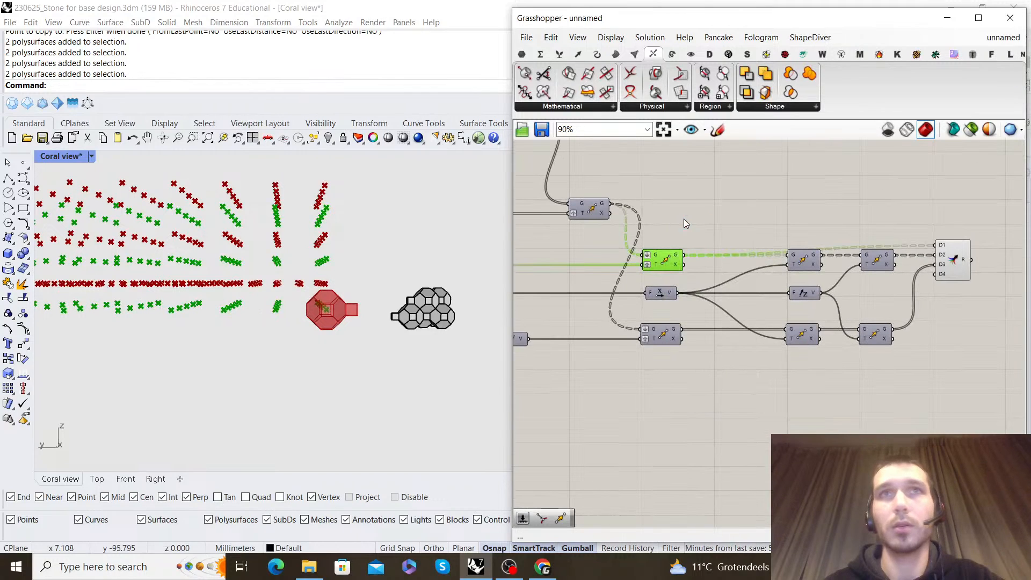
{"action": "right_click", "coordinate": [684, 218]}
{"action": "left_click", "coordinate": [669, 205]}
{"action": "right_click_drag", "start_coordinate": [670, 205], "coordinate": [779, 239]}
Preview the points of the X-direction array Move, view them from another angle, and hide them again
{"action": "left_click", "coordinate": [706, 245]}
{"action": "right_click", "coordinate": [717, 210]}
{"action": "left_click", "coordinate": [735, 217]}
{"action": "right_click_drag", "start_coordinate": [328, 316], "coordinate": [281, 284]}
{"action": "right_click", "coordinate": [827, 243]}
{"action": "left_click", "coordinate": [846, 266]}
{"action": "left_click", "coordinate": [830, 231]}
{"action": "right_click_drag", "start_coordinate": [830, 231], "coordinate": [796, 214]}
{"action": "right_click_drag", "start_coordinate": [749, 366], "coordinate": [685, 368]}
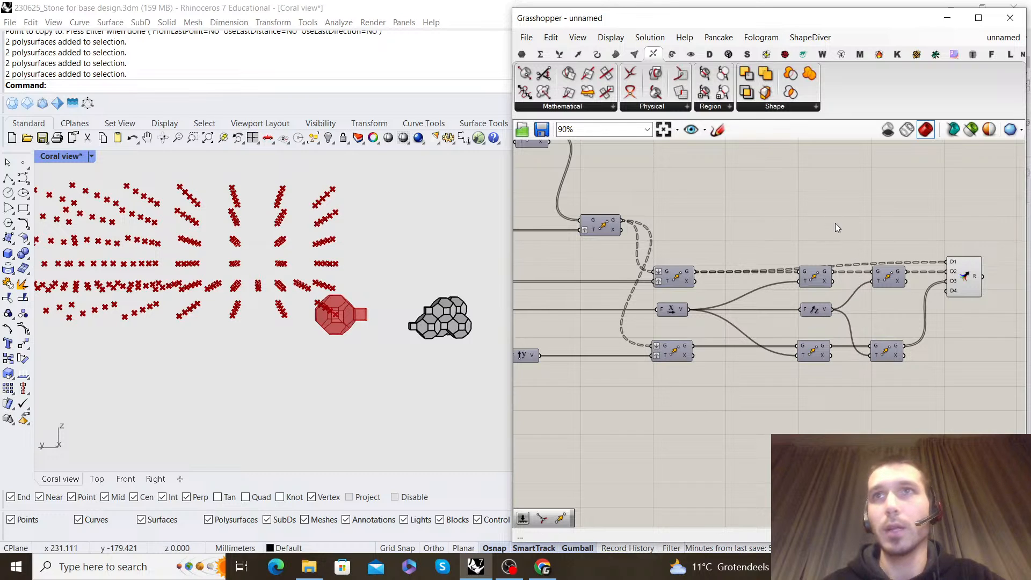
Highlight the merged points and check them and the Unit Z offset vector against the reference cluster
{"action": "right_click_drag", "start_coordinate": [842, 234], "coordinate": [796, 287]}
{"action": "left_click", "coordinate": [918, 331]}
{"action": "right_click_drag", "start_coordinate": [384, 275], "coordinate": [230, 276]}
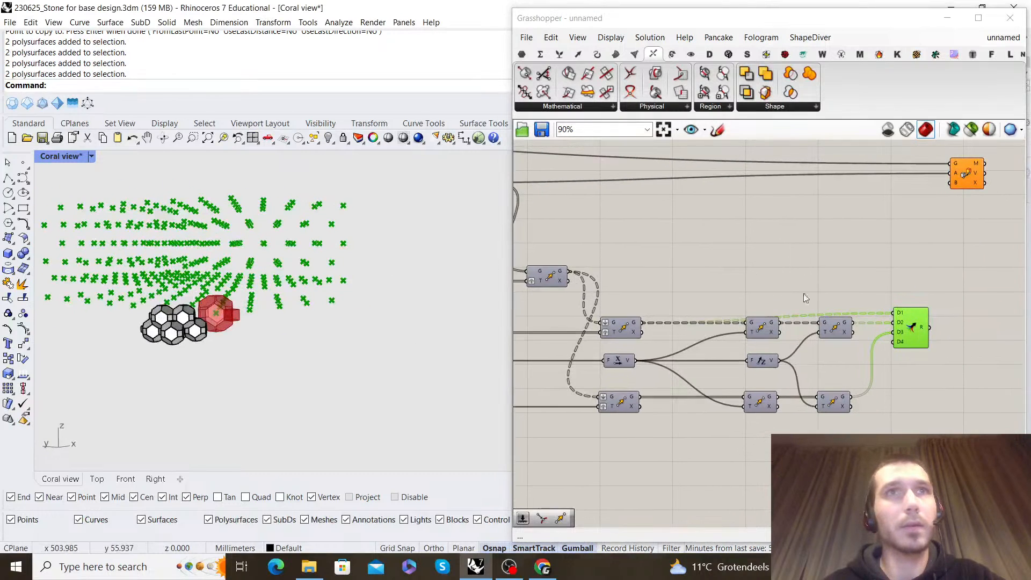
{"action": "left_click", "coordinate": [766, 290]}
{"action": "scroll", "coordinate": [753, 334], "scroll_direction": "up", "scroll_amount": 1}
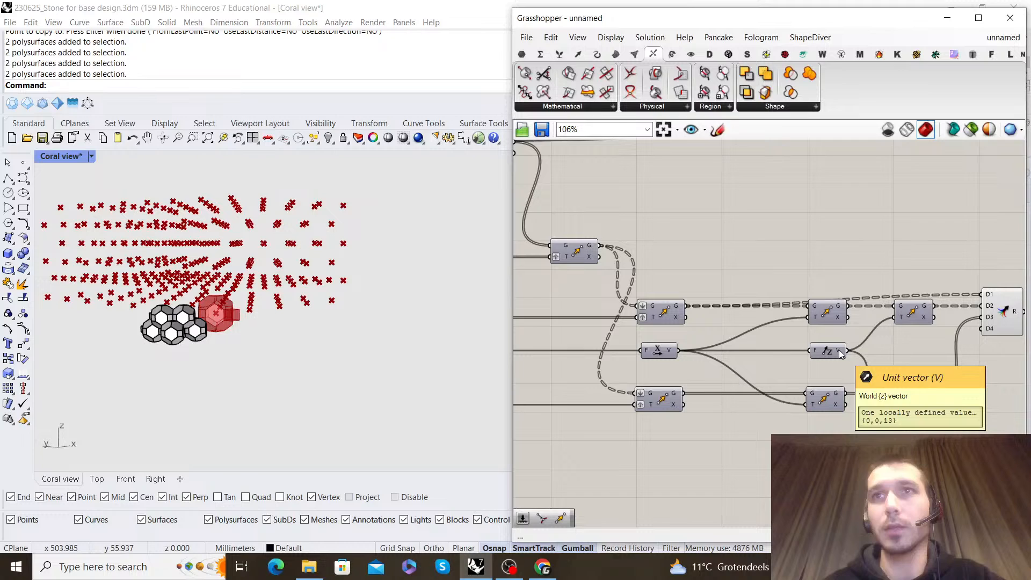
{"action": "right_click_drag", "start_coordinate": [366, 290], "coordinate": [271, 287]}
{"action": "scroll", "coordinate": [783, 259], "scroll_direction": "down", "scroll_amount": 2}
{"action": "scroll", "coordinate": [722, 361], "scroll_direction": "up", "scroll_amount": 1}
Preview a single Move's points next to the reference cluster from several angles, and hide them again
{"action": "left_click", "coordinate": [678, 264]}
{"action": "right_click", "coordinate": [774, 233]}
{"action": "left_click", "coordinate": [786, 240]}
{"action": "right_click_drag", "start_coordinate": [307, 275], "coordinate": [227, 304]}
{"action": "right_click_drag", "start_coordinate": [347, 278], "coordinate": [441, 276]}
{"action": "right_click_drag", "start_coordinate": [739, 237], "coordinate": [739, 241]}
{"action": "right_click", "coordinate": [782, 260]}
{"action": "left_click", "coordinate": [804, 281]}
{"action": "left_click", "coordinate": [841, 257]}
{"action": "right_click_drag", "start_coordinate": [841, 257], "coordinate": [896, 239]}
{"action": "right_click_drag", "start_coordinate": [604, 302], "coordinate": [666, 283]}
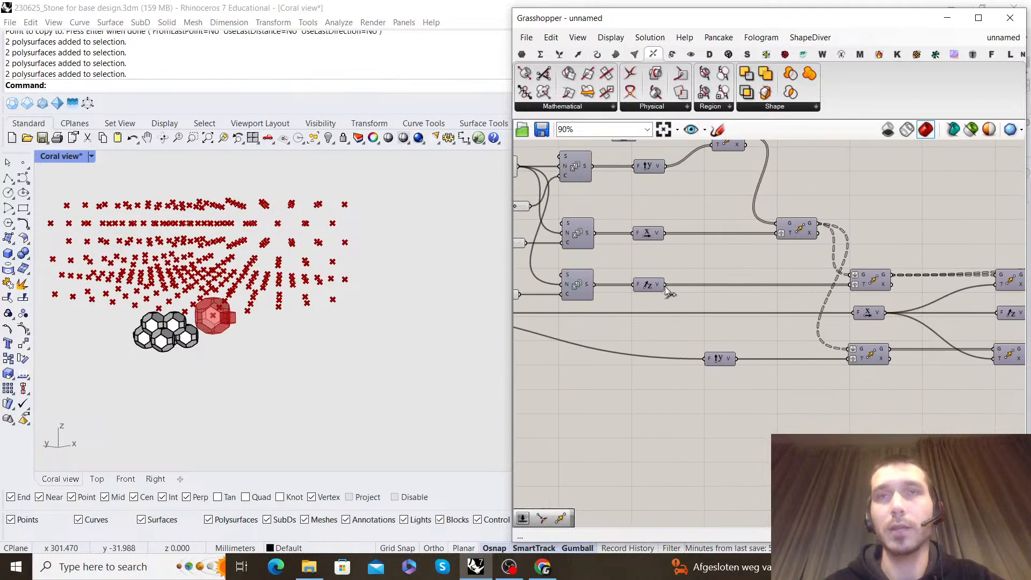
{"action": "scroll", "coordinate": [778, 344], "scroll_direction": "down", "scroll_amount": 2}
{"action": "right_click_drag", "start_coordinate": [791, 330], "coordinate": [759, 304]}
{"action": "scroll", "coordinate": [811, 312], "scroll_direction": "up", "scroll_amount": 1}
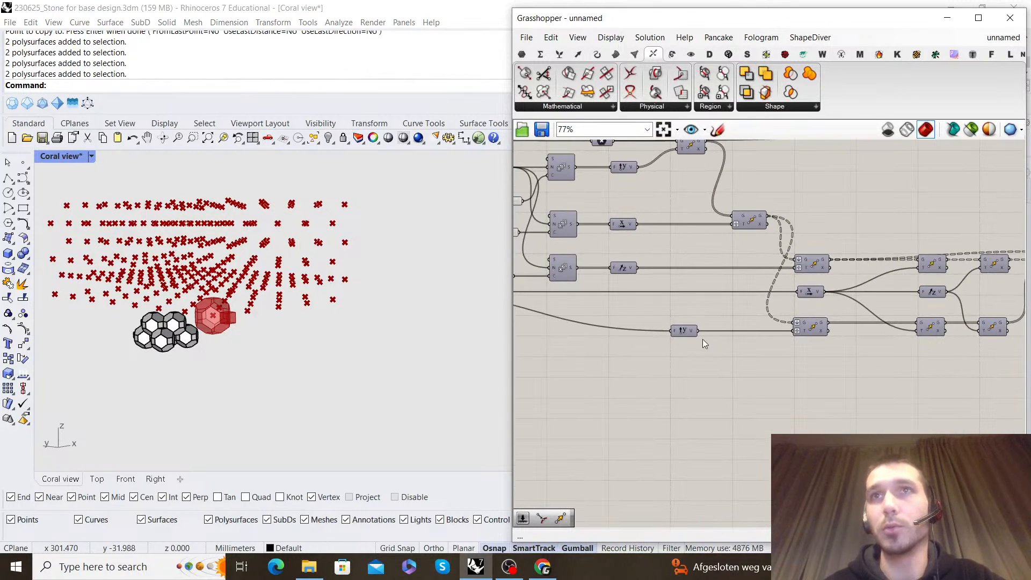
{"action": "left_click_drag", "start_coordinate": [640, 268], "coordinate": [782, 326]}
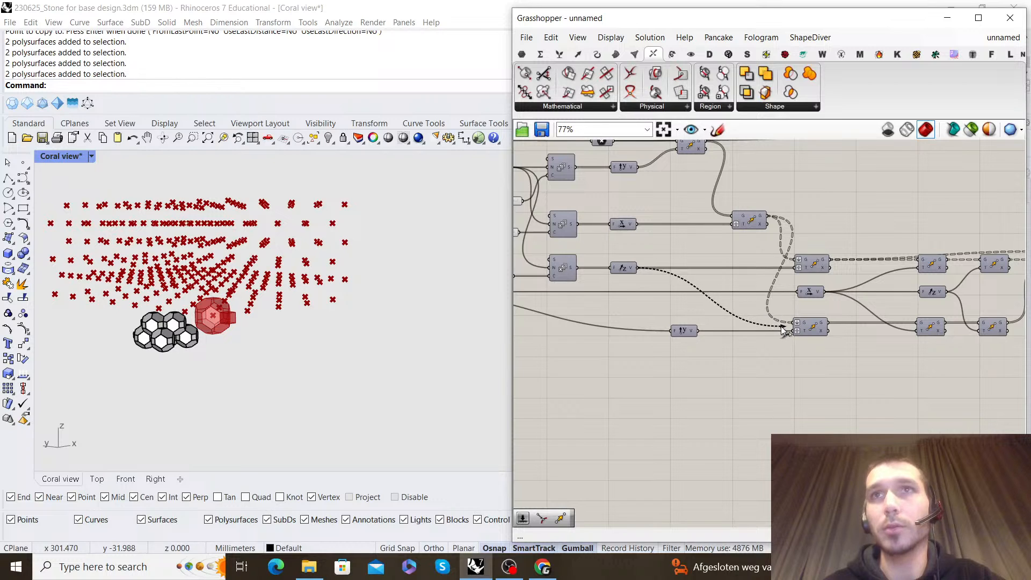
Turn on the preview of the original Z-direction grid Move and view its points next to the reference cluster
{"action": "right_click_drag", "start_coordinate": [821, 230], "coordinate": [823, 229]}
{"action": "right_click", "coordinate": [842, 233]}
{"action": "left_click", "coordinate": [859, 237]}
{"action": "right_click_drag", "start_coordinate": [301, 299], "coordinate": [355, 276]}
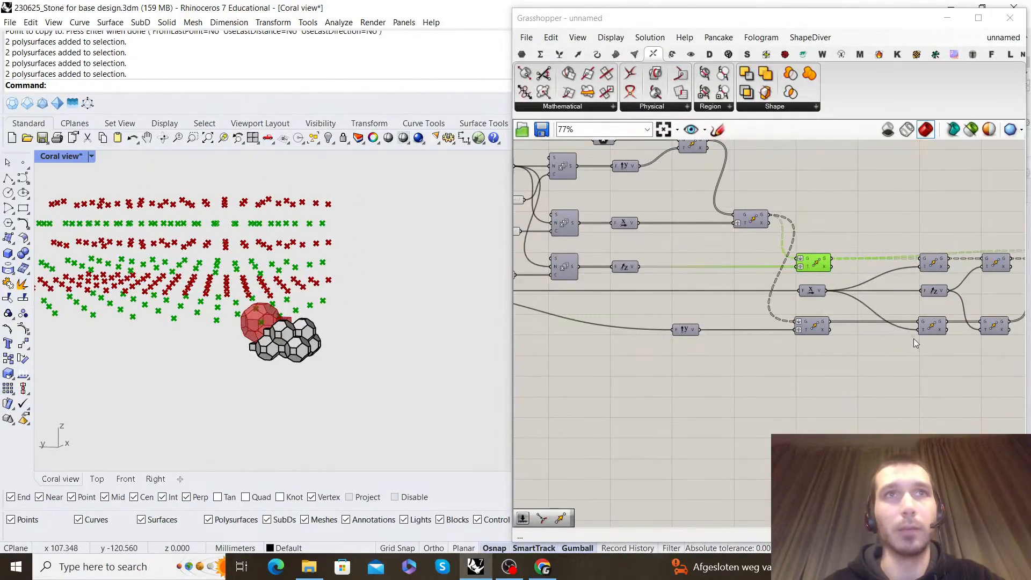
Duplicate the Z-direction grid Move and Unit Y below, and add a relay on the Unit X factor wire feeding the new Unit Y
{"action": "right_click_drag", "start_coordinate": [935, 292], "coordinate": [809, 298]}
{"action": "scroll", "coordinate": [810, 291], "scroll_direction": "up", "scroll_amount": 2}
{"action": "right_click_drag", "start_coordinate": [658, 294], "coordinate": [750, 273]}
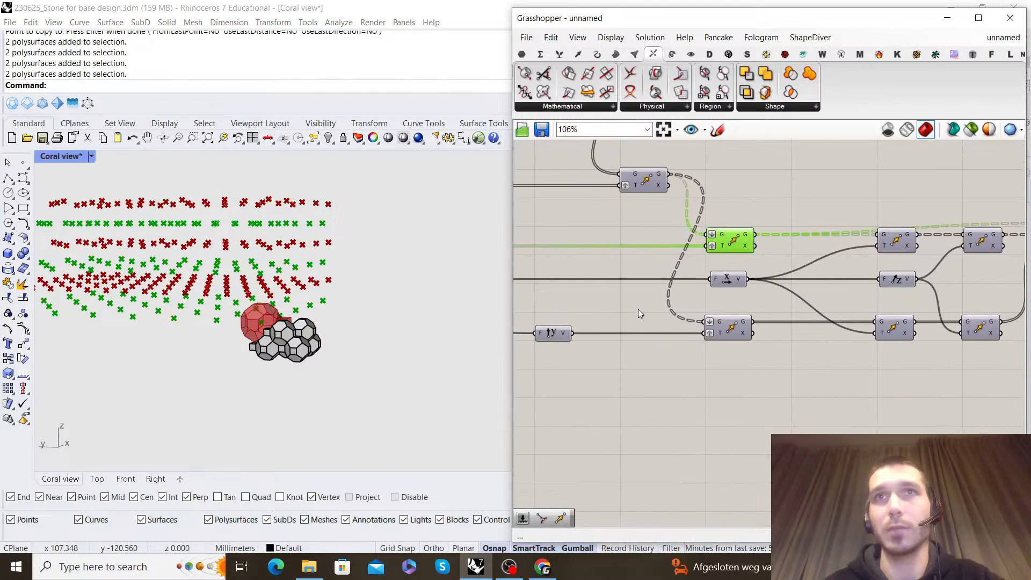
{"action": "left_click_drag", "start_coordinate": [741, 387], "coordinate": [743, 380], "text": "alt"}
{"action": "left_click_drag", "start_coordinate": [549, 331], "coordinate": [676, 356], "text": "alt"}
{"action": "double_click", "coordinate": [697, 279]}
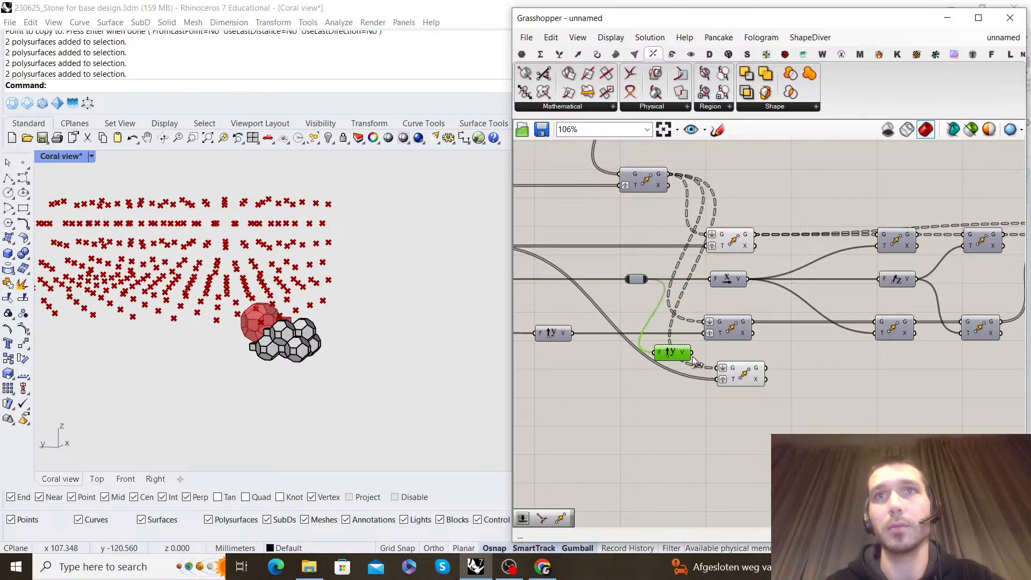
Connect the new Unit Y to the copied Move's motion input and feed that Move's geometry into the lower chain's second Move
{"action": "left_click_drag", "start_coordinate": [744, 376], "coordinate": [739, 349]}
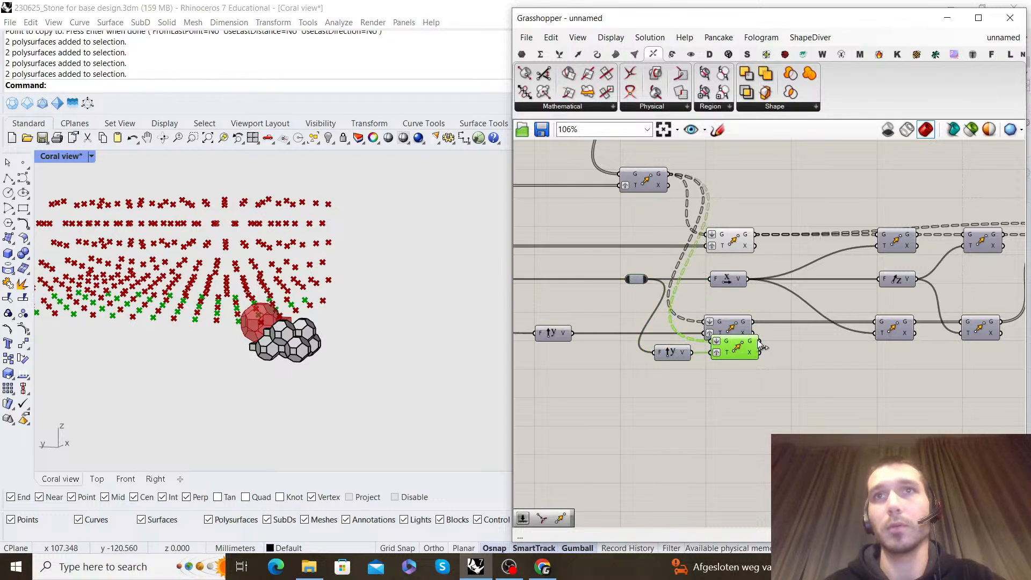
{"action": "left_click", "coordinate": [834, 375]}
{"action": "scroll", "coordinate": [827, 373], "scroll_direction": "down", "scroll_amount": 3}
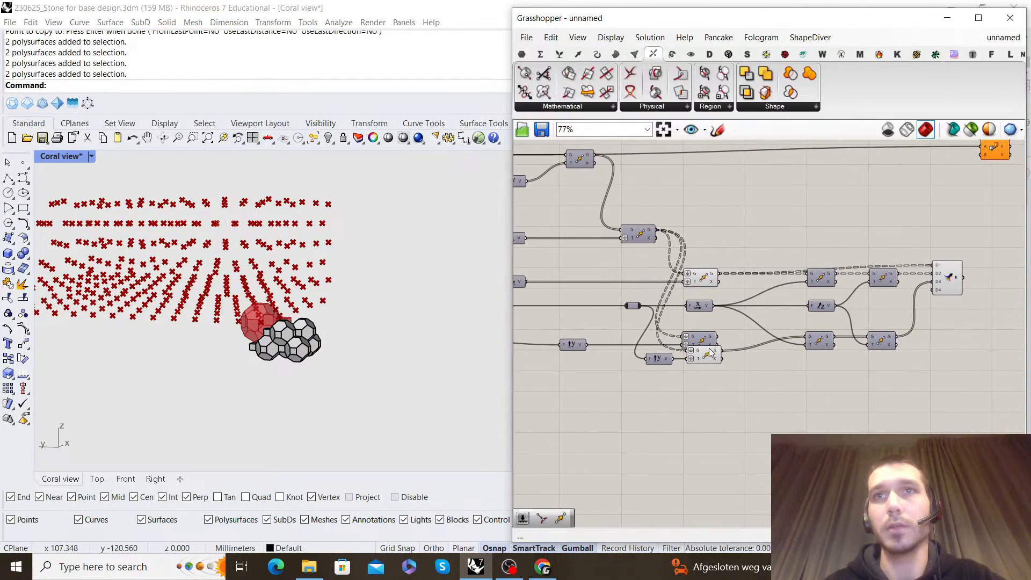
Delete the lower chain's old first Move and Unit Y, and place the copied Move and Unit Y in their spots
{"action": "left_click", "coordinate": [703, 340]}
{"action": "key", "text": "Delete"}
{"action": "left_click_drag", "start_coordinate": [710, 353], "coordinate": [709, 338]}
{"action": "left_click", "coordinate": [681, 351]}
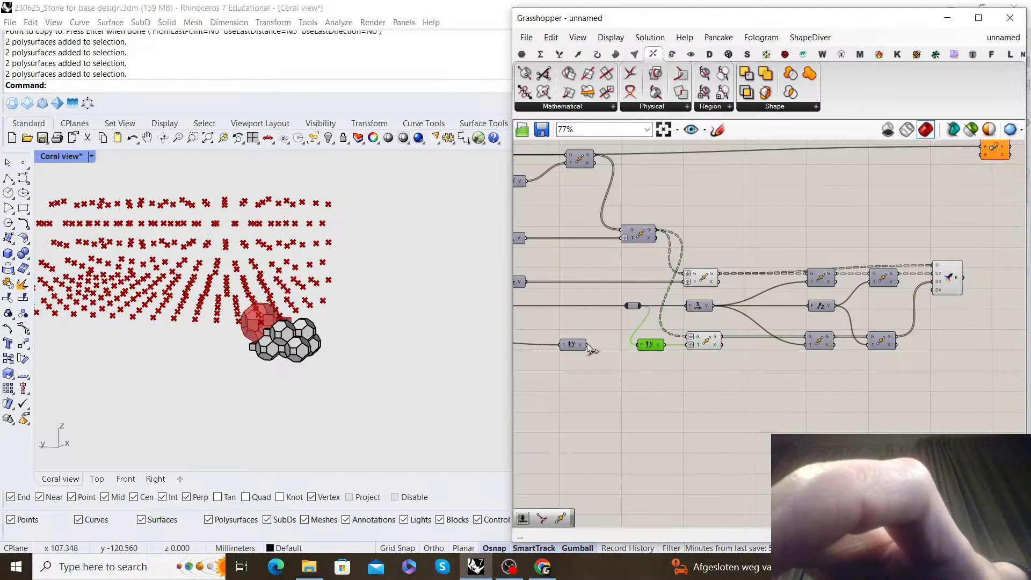
{"action": "scroll", "coordinate": [736, 346], "scroll_direction": "up", "scroll_amount": 1}
{"action": "right_click_drag", "start_coordinate": [736, 346], "coordinate": [704, 354]}
{"action": "left_click", "coordinate": [673, 341]}
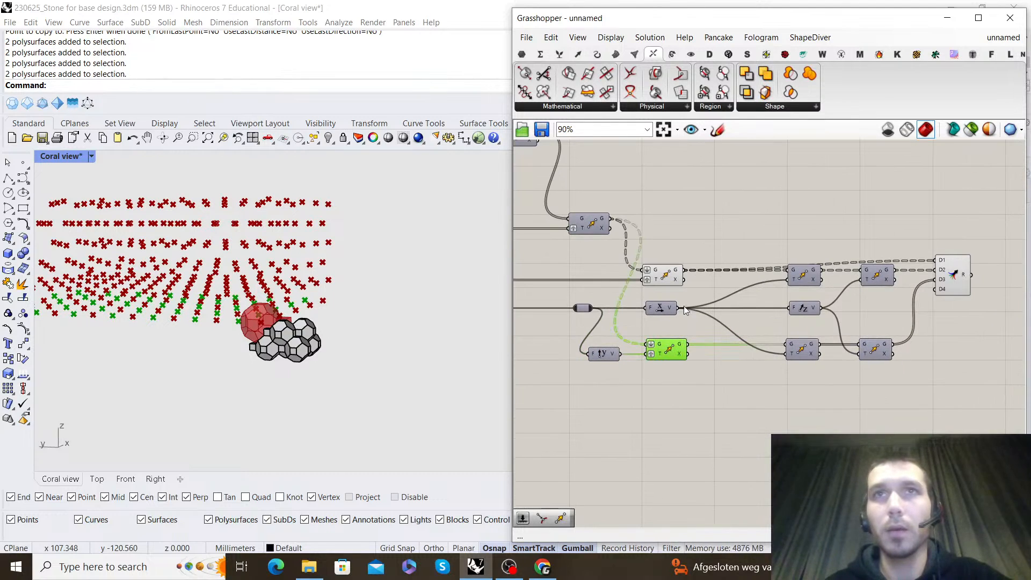
Hide the Merge preview and compare the points of the upper and lower grid Moves from several angles
{"action": "left_click", "coordinate": [664, 273]}
{"action": "right_click", "coordinate": [697, 236]}
{"action": "left_click", "coordinate": [716, 205]}
{"action": "scroll", "coordinate": [277, 289], "scroll_direction": "down", "scroll_amount": 5}
{"action": "right_click_drag", "start_coordinate": [278, 293], "coordinate": [242, 284]}
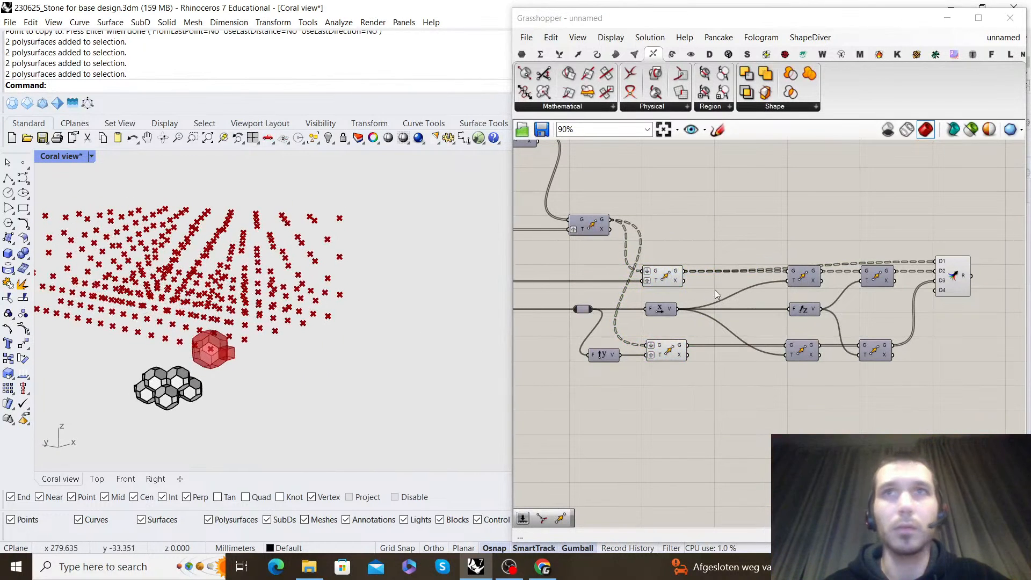
{"action": "left_click", "coordinate": [661, 274]}
{"action": "right_click_drag", "start_coordinate": [345, 265], "coordinate": [252, 241]}
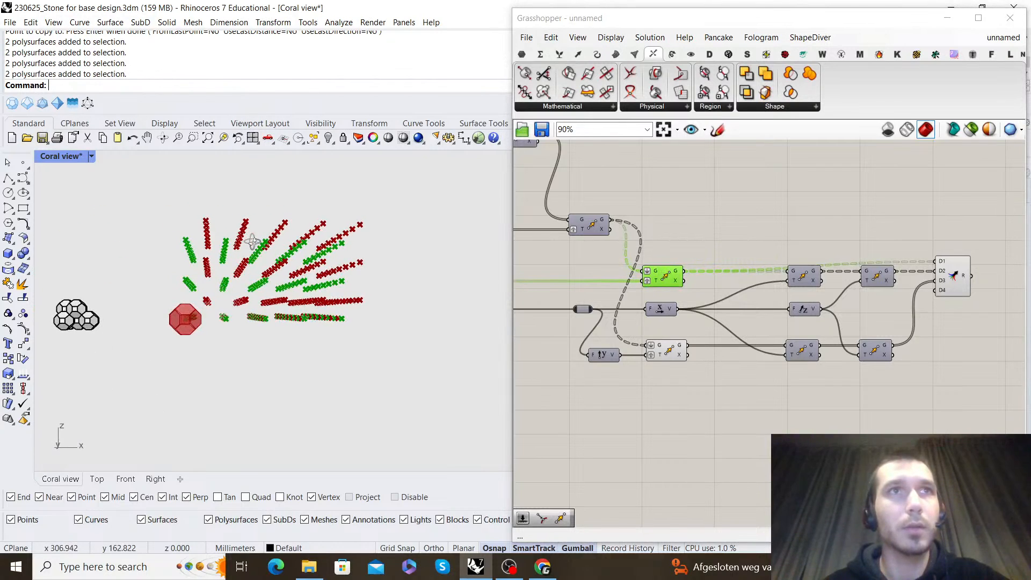
{"action": "left_click", "coordinate": [953, 275]}
{"action": "right_click", "coordinate": [901, 208]}
{"action": "left_click", "coordinate": [918, 225]}
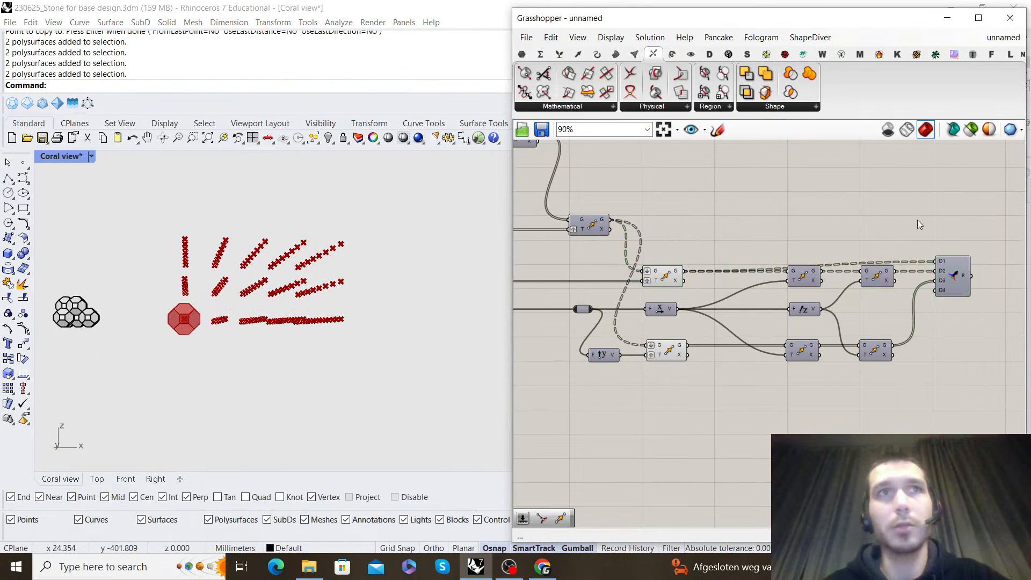
{"action": "left_click", "coordinate": [678, 278]}
{"action": "right_click_drag", "start_coordinate": [306, 301], "coordinate": [278, 360]}
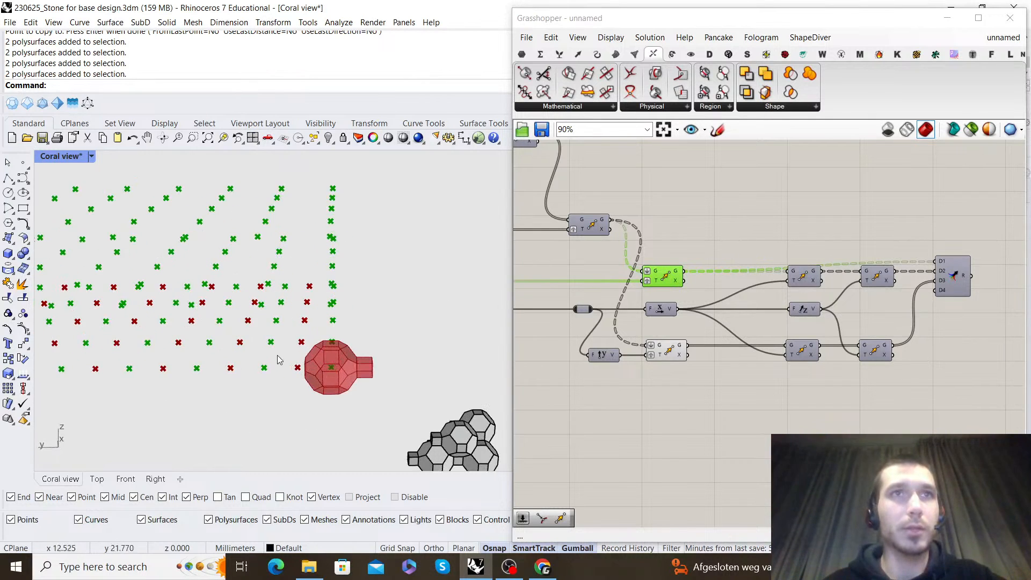
Delete the Move driven by Unit X from the lower chain
{"action": "left_click", "coordinate": [649, 351]}
{"action": "right_click_drag", "start_coordinate": [747, 347], "coordinate": [707, 370]}
{"action": "left_click", "coordinate": [758, 368]}
{"action": "right_click", "coordinate": [733, 408]}
{"action": "left_click", "coordinate": [698, 400]}
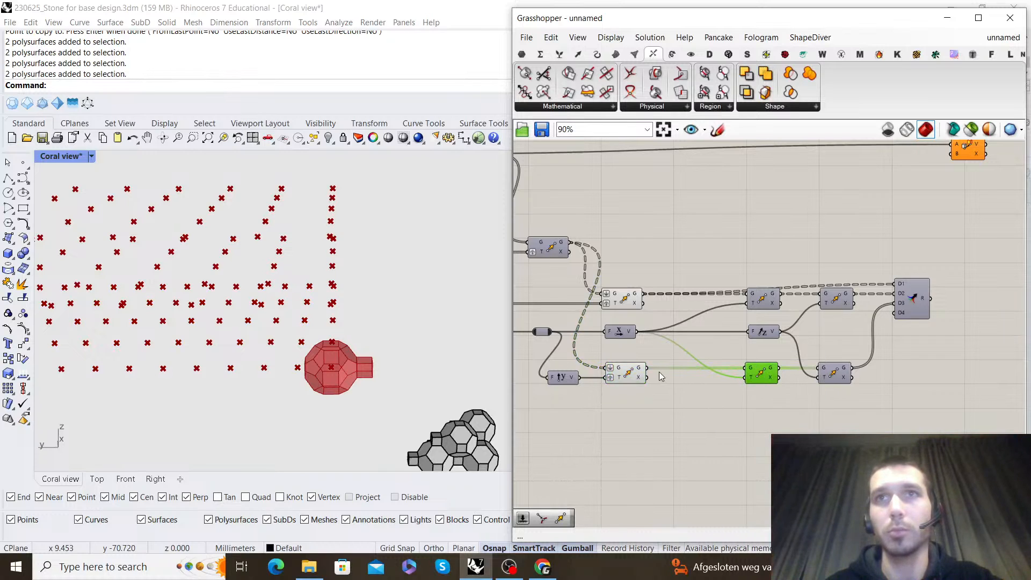
{"action": "key", "text": "Delete"}
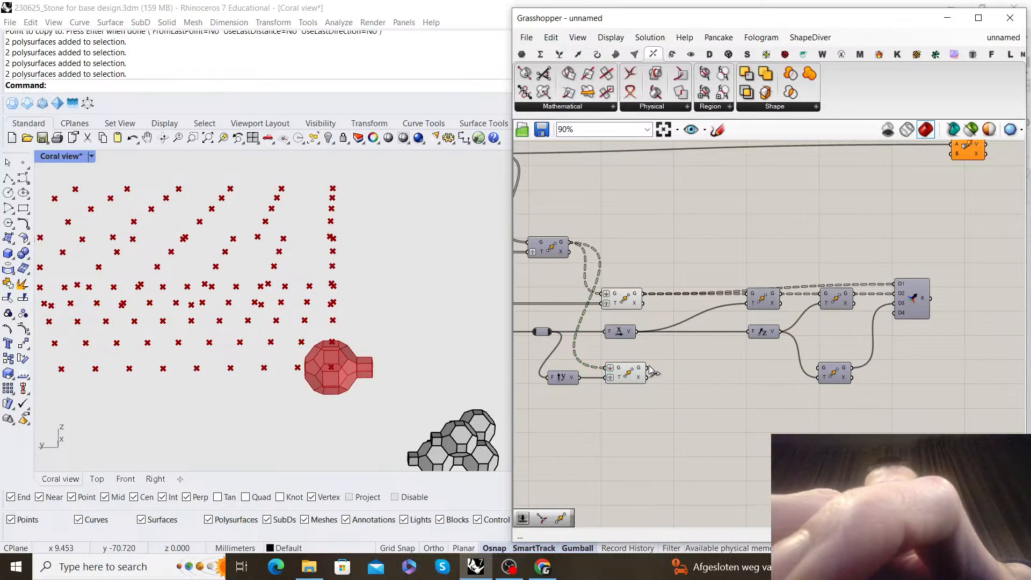
Feed the lower grid Move from a relay on the upper Move's motion wire, and insert a Unit Y-driven Move before the chain's last Move
{"action": "right_click_drag", "start_coordinate": [605, 294], "coordinate": [646, 278]}
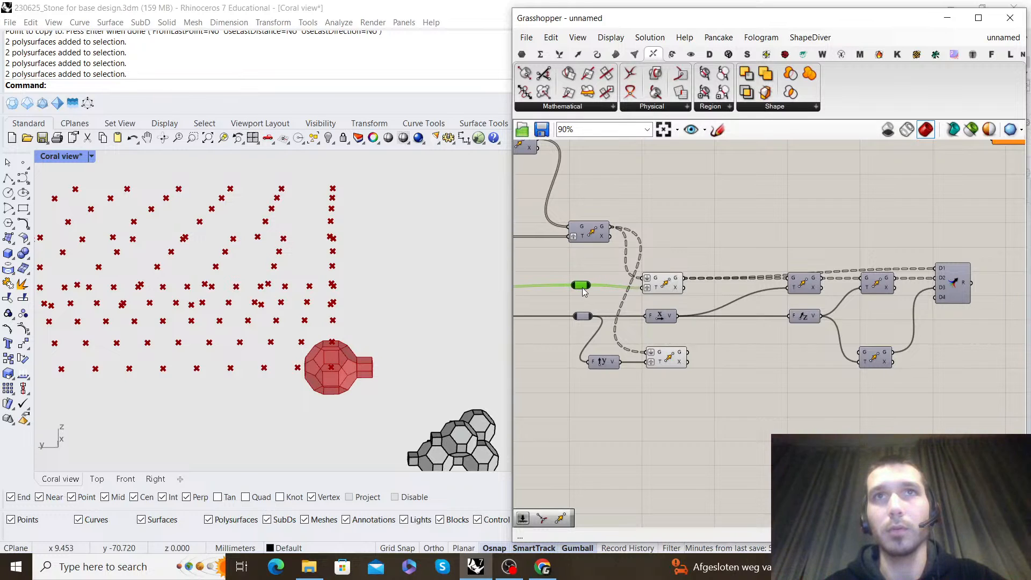
{"action": "left_click", "coordinate": [600, 363]}
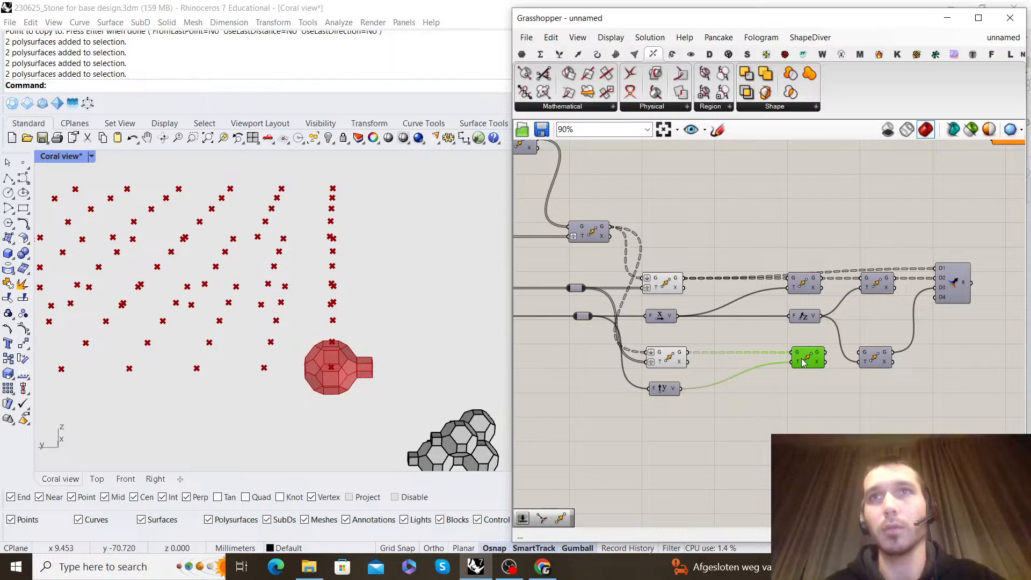
{"action": "left_click_drag", "start_coordinate": [802, 362], "coordinate": [801, 362]}
{"action": "right_click_drag", "start_coordinate": [819, 349], "coordinate": [805, 348]}
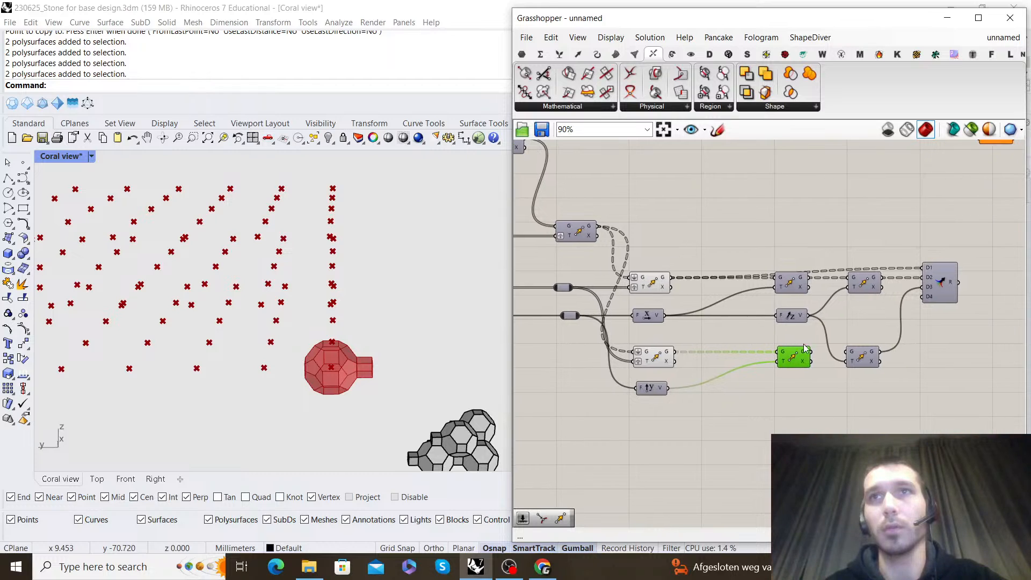
{"action": "left_click", "coordinate": [851, 341]}
Turn the Merge preview back on and view the combined points next to the reference cluster
{"action": "right_click_drag", "start_coordinate": [803, 325], "coordinate": [745, 331]}
{"action": "right_click", "coordinate": [883, 217]}
{"action": "left_click", "coordinate": [904, 224]}
{"action": "left_click", "coordinate": [806, 250]}
{"action": "scroll", "coordinate": [328, 274], "scroll_direction": "down", "scroll_amount": 6}
{"action": "mouse_move", "coordinate": [309, 295]}
{"action": "right_mouse_down"}
{"action": "mouse_move", "coordinate": [331, 286]}
{"action": "mouse_move", "coordinate": [227, 299]}
{"action": "mouse_move", "coordinate": [231, 319]}
{"action": "mouse_move", "coordinate": [293, 328]}
{"action": "mouse_move", "coordinate": [315, 311]}
{"action": "right_mouse_up"}
Hide the previews of the upper and lower grid Moves so only the merged points are displayed
{"action": "right_click_drag", "start_coordinate": [685, 453], "coordinate": [714, 437]}
{"action": "scroll", "coordinate": [715, 437], "scroll_direction": "down", "scroll_amount": 1}
{"action": "left_click_drag", "start_coordinate": [715, 437], "coordinate": [641, 221]}
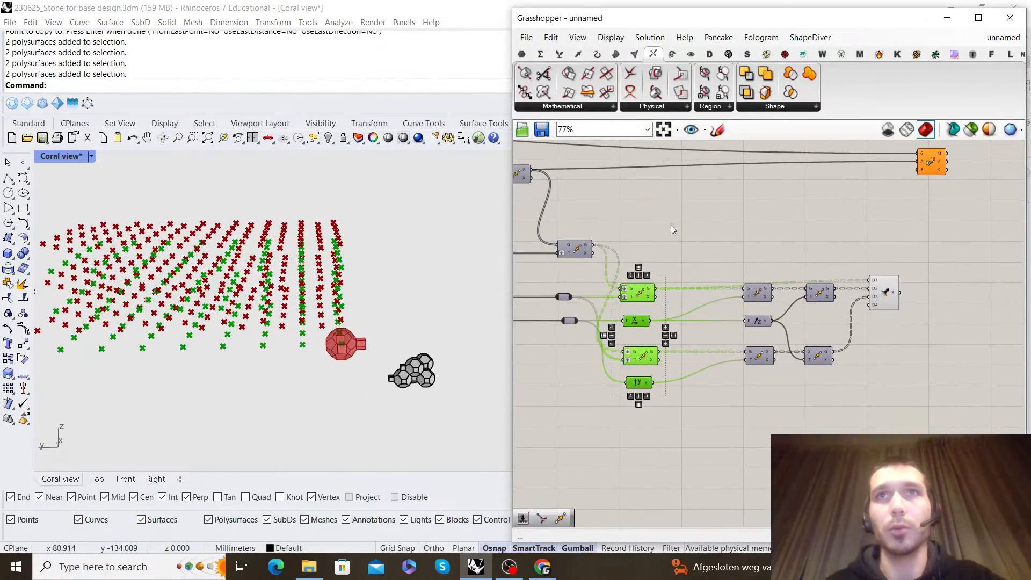
{"action": "left_click", "coordinate": [665, 221]}
{"action": "right_click_drag", "start_coordinate": [696, 235], "coordinate": [698, 235]}
{"action": "left_click_drag", "start_coordinate": [719, 459], "coordinate": [642, 243]}
{"action": "right_click", "coordinate": [644, 240]}
{"action": "left_click", "coordinate": [686, 263]}
{"action": "left_click", "coordinate": [685, 261]}
Examine the merged point cloud from several angles against the reference cluster
{"action": "right_click_drag", "start_coordinate": [424, 352], "coordinate": [330, 264]}
{"action": "right_click_drag", "start_coordinate": [859, 305], "coordinate": [787, 325]}
{"action": "scroll", "coordinate": [787, 325], "scroll_direction": "up", "scroll_amount": 1}
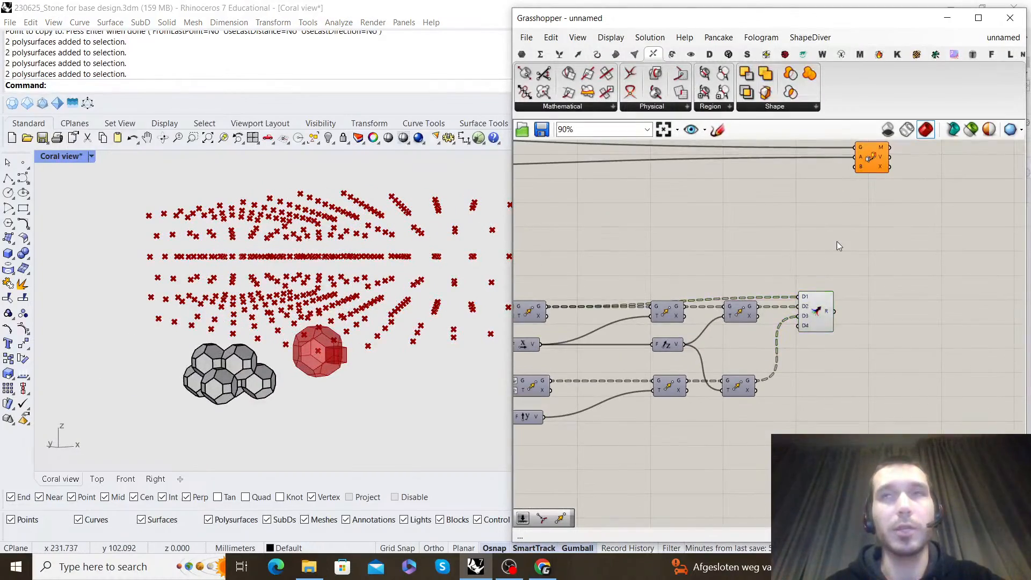
{"action": "right_click_drag", "start_coordinate": [906, 191], "coordinate": [755, 291]}
{"action": "scroll", "coordinate": [755, 292], "scroll_direction": "down", "scroll_amount": 2}
{"action": "scroll", "coordinate": [752, 293], "scroll_direction": "up", "scroll_amount": 3}
{"action": "scroll", "coordinate": [724, 384], "scroll_direction": "down", "scroll_amount": 1}
{"action": "scroll", "coordinate": [313, 316], "scroll_direction": "down", "scroll_amount": 5}
{"action": "right_click_drag", "start_coordinate": [313, 316], "coordinate": [312, 322]}
{"action": "right_click_drag", "start_coordinate": [282, 288], "coordinate": [318, 309]}
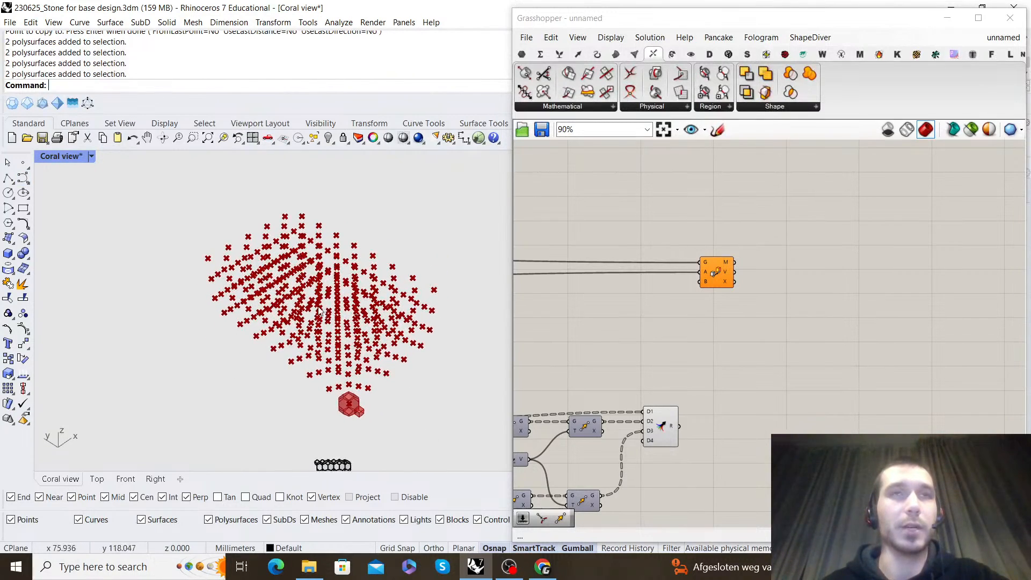
{"action": "right_click_drag", "start_coordinate": [431, 343], "coordinate": [406, 259]}
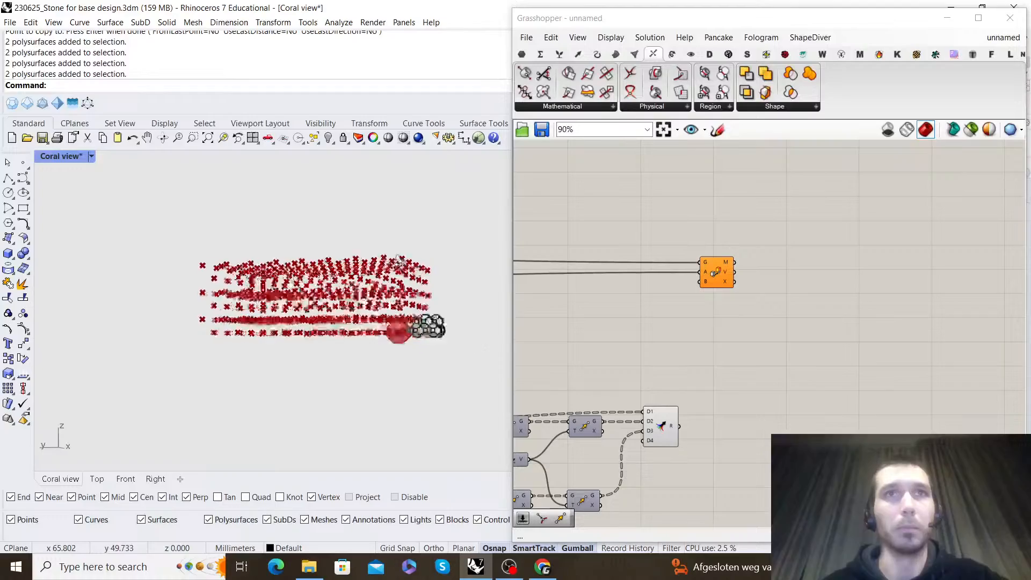
{"action": "right_click_drag", "start_coordinate": [278, 273], "coordinate": [350, 313]}
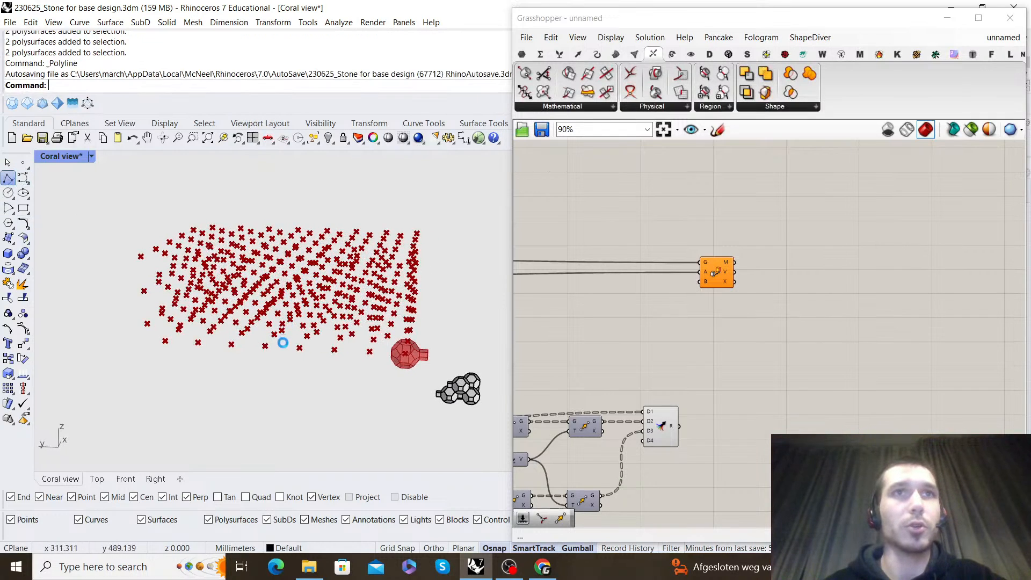
Draw an open four-segment polyline across the merged point cloud in the Coral view
{"action": "right_click_drag", "start_coordinate": [370, 273], "coordinate": [357, 293]}
{"action": "left_click", "coordinate": [318, 353]}
{"action": "left_click", "coordinate": [284, 317]}
{"action": "left_click", "coordinate": [319, 291]}
{"action": "left_click", "coordinate": [403, 285]}
{"action": "right_click", "coordinate": [402, 284]}
Move two of the polyline's points to shape it in depth through the point cloud
{"action": "right_click_drag", "start_coordinate": [400, 287], "coordinate": [364, 271]}
{"action": "left_click", "coordinate": [368, 321]}
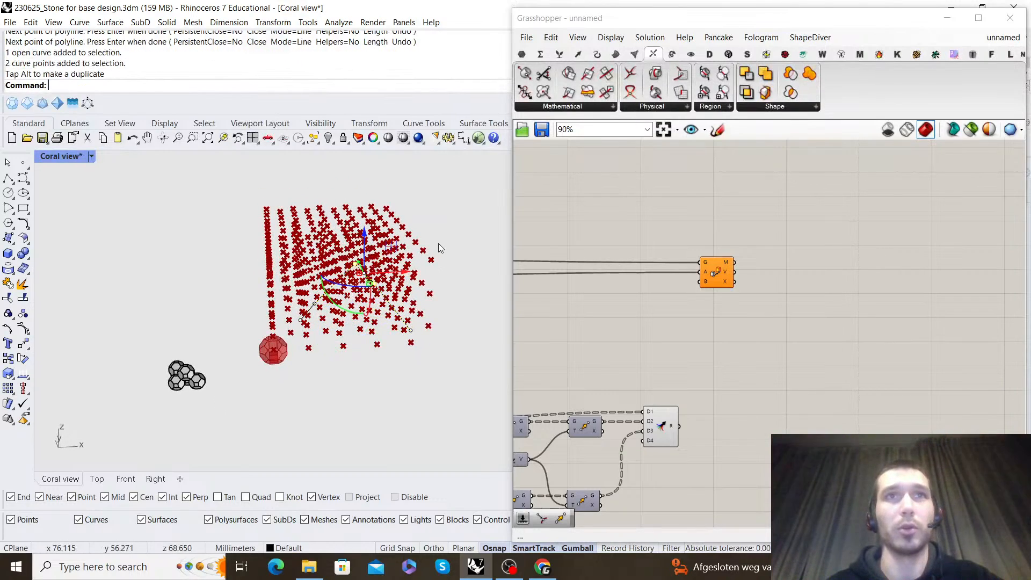
{"action": "right_click_drag", "start_coordinate": [333, 261], "coordinate": [411, 263]}
Flatten the Merge component's result output
{"action": "right_click_drag", "start_coordinate": [767, 348], "coordinate": [755, 337]}
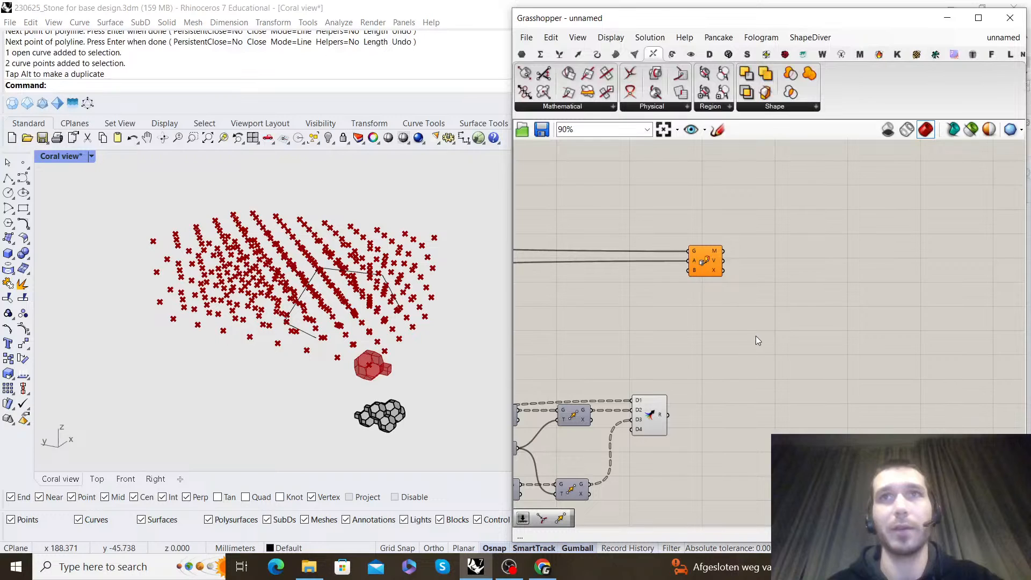
{"action": "right_click", "coordinate": [662, 417]}
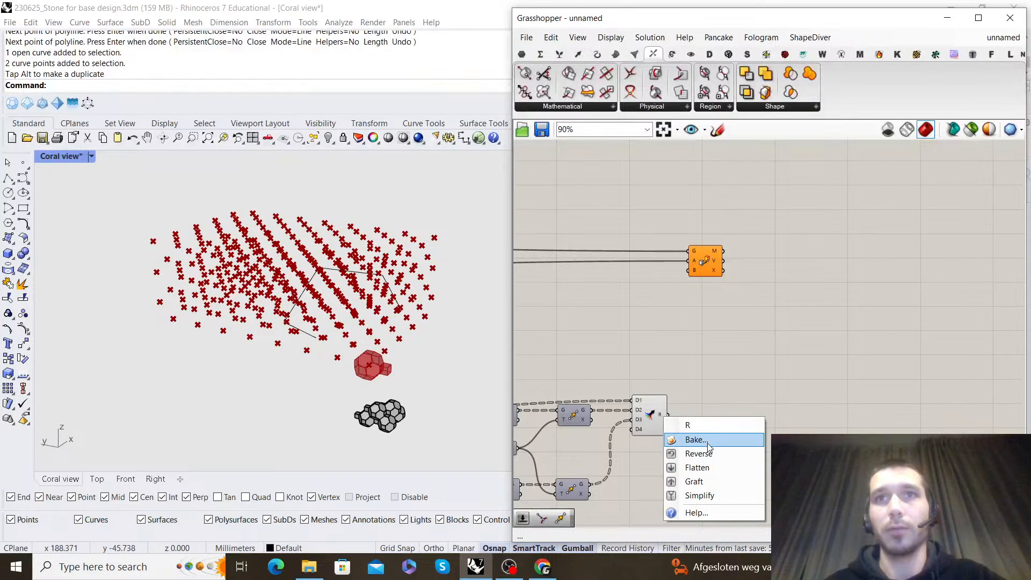
{"action": "left_click", "coordinate": [693, 465]}
{"action": "right_click_drag", "start_coordinate": [707, 424], "coordinate": [697, 374]}
{"action": "left_click", "coordinate": [653, 363]}
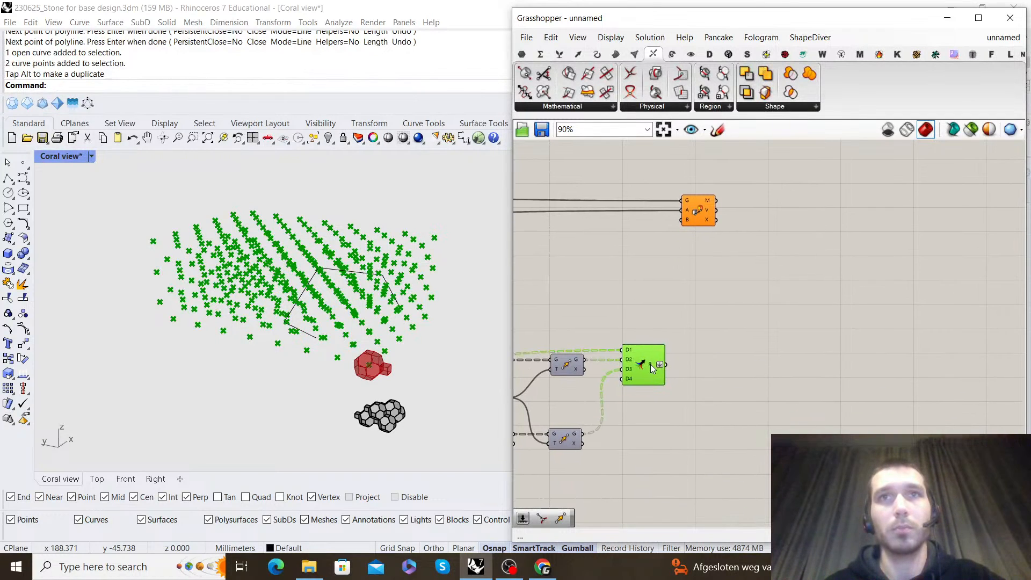
Add a Curve parameter below the Merge and reference the drawn polyline in it
{"action": "left_click", "coordinate": [739, 349]}
{"action": "double_click", "coordinate": [737, 352]}
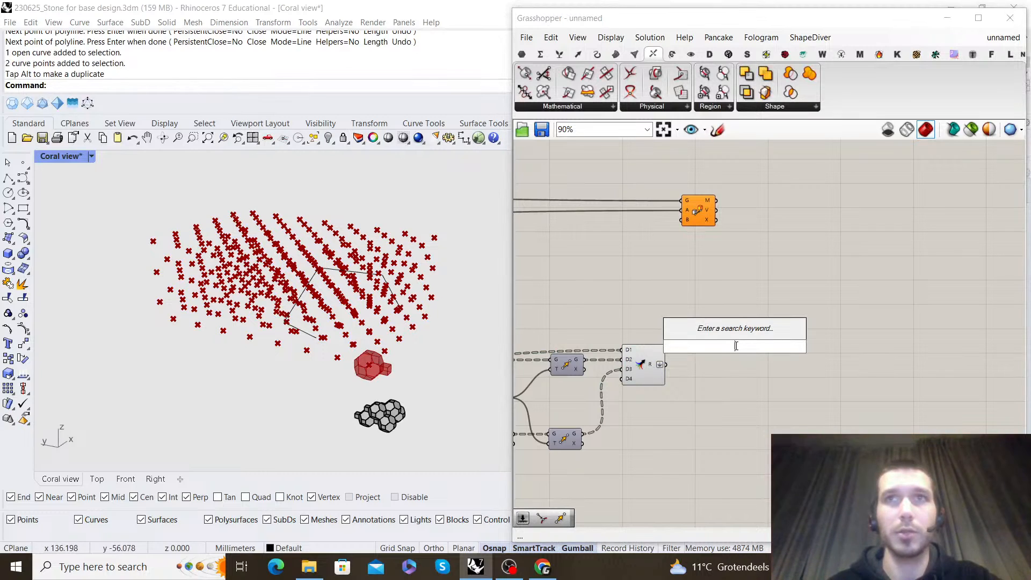
{"action": "type", "text": "curv"}
{"action": "key", "text": "Return"}
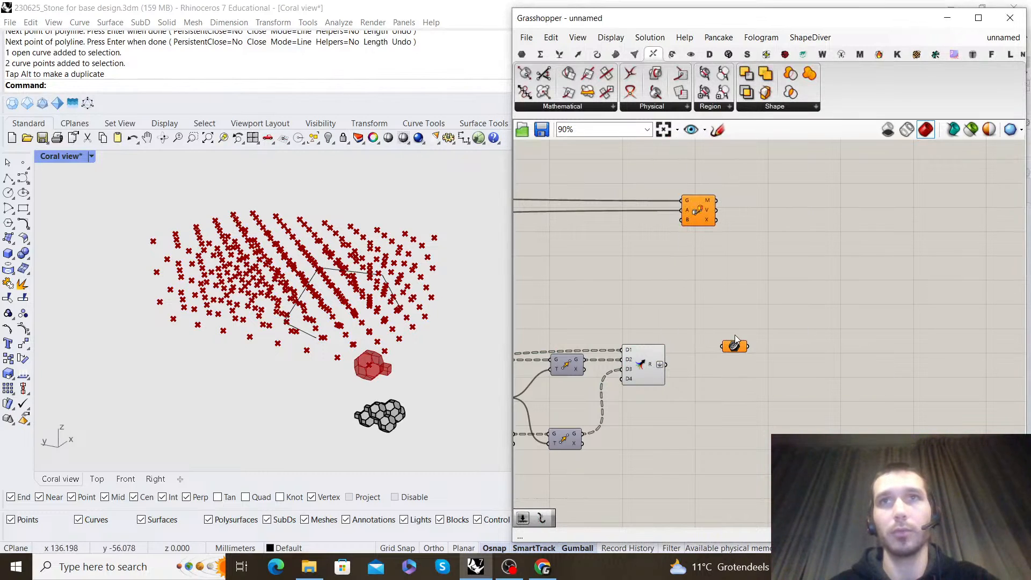
{"action": "left_click_drag", "start_coordinate": [656, 485], "coordinate": [647, 486]}
{"action": "right_click_drag", "start_coordinate": [647, 486], "coordinate": [690, 417]}
{"action": "left_click", "coordinate": [388, 287]}
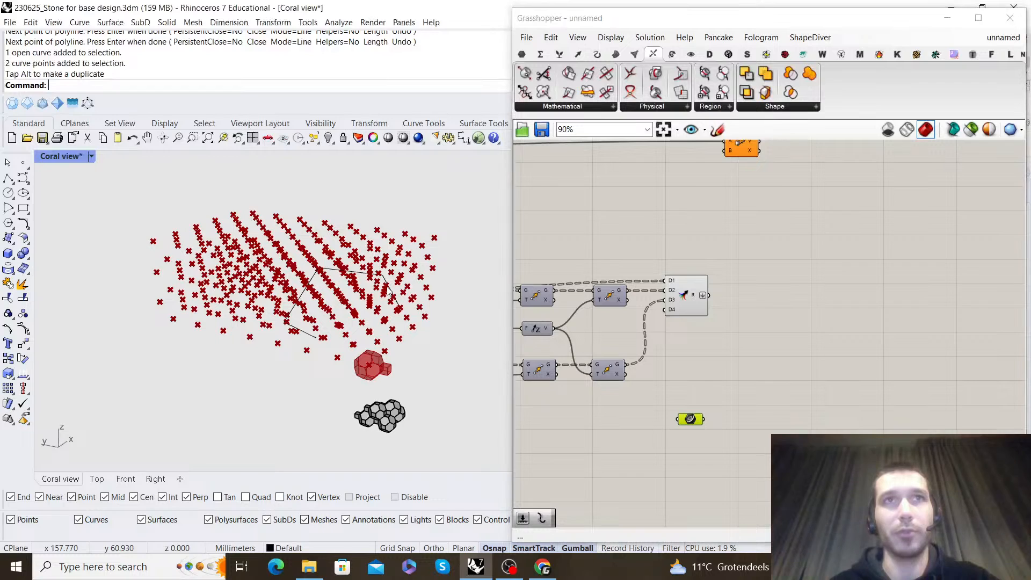
{"action": "right_click", "coordinate": [687, 419]}
{"action": "left_click", "coordinate": [728, 454]}
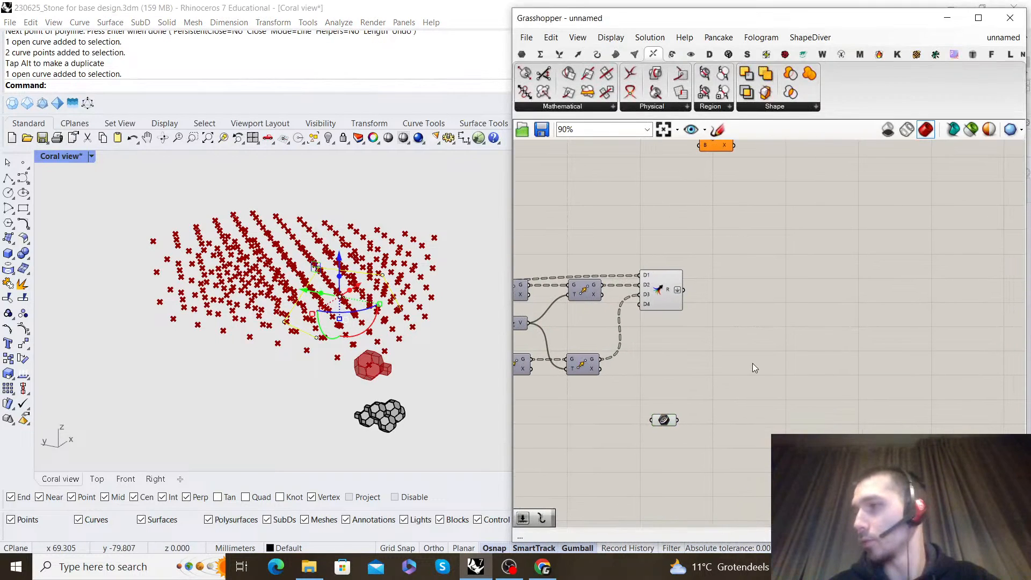
Add a Pull Point component, feeding it the merged points and the Curve as target geometry
{"action": "double_click", "coordinate": [752, 363]}
{"action": "type", "text": "pull point"}
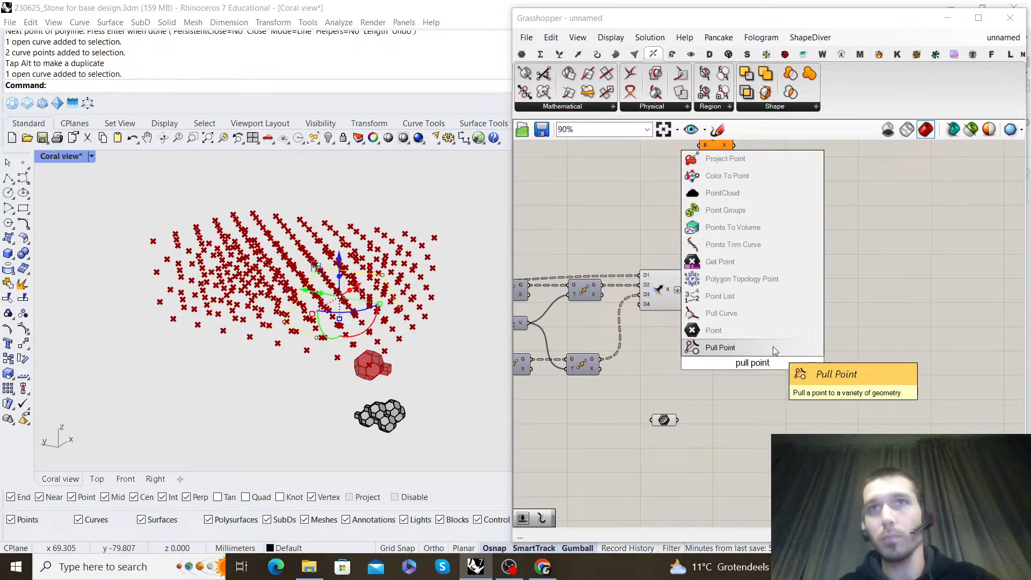
{"action": "left_click", "coordinate": [773, 348]}
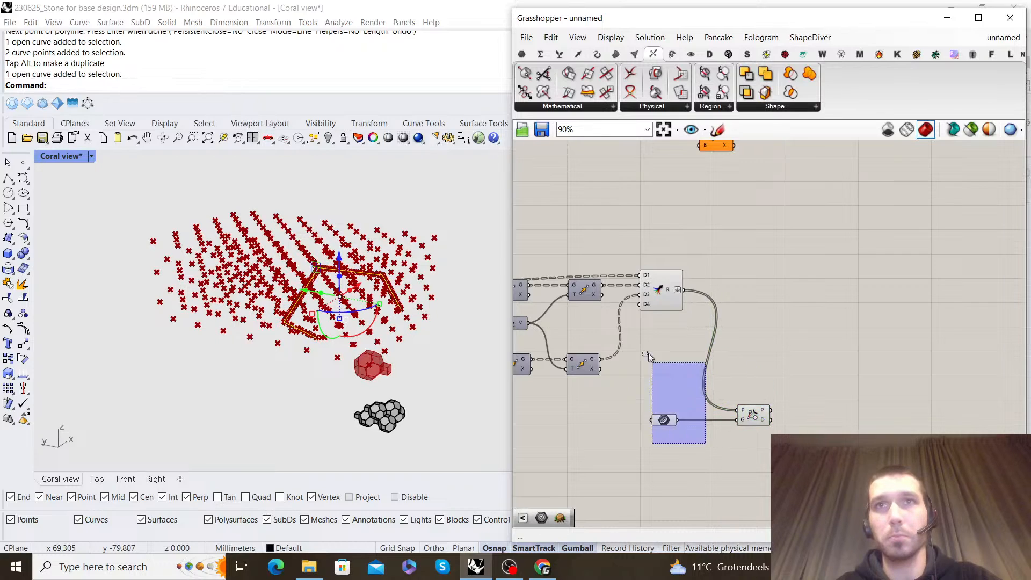
Hide the previews of the Merge and Curve components
{"action": "left_click_drag", "start_coordinate": [663, 382], "coordinate": [635, 282]}
{"action": "middle_click", "coordinate": [660, 230]}
{"action": "left_click", "coordinate": [698, 251]}
{"action": "left_click", "coordinate": [792, 244]}
{"action": "right_click_drag", "start_coordinate": [761, 386], "coordinate": [735, 378]}
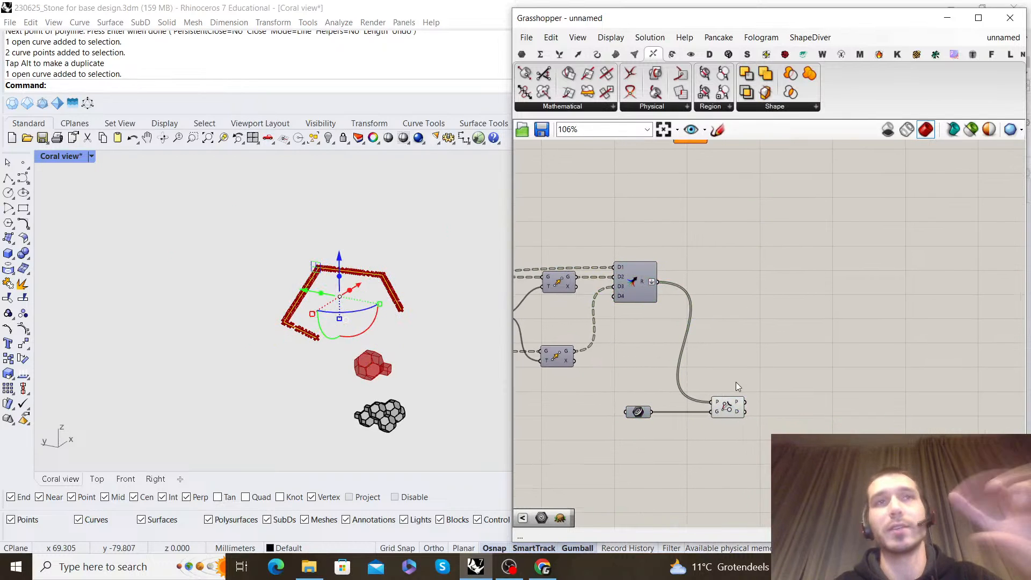
Add a Cull Pattern component beyond the Pull Point component
{"action": "scroll", "coordinate": [736, 378], "scroll_direction": "up", "scroll_amount": 2}
{"action": "double_click", "coordinate": [807, 346]}
{"action": "type", "text": "cu"}
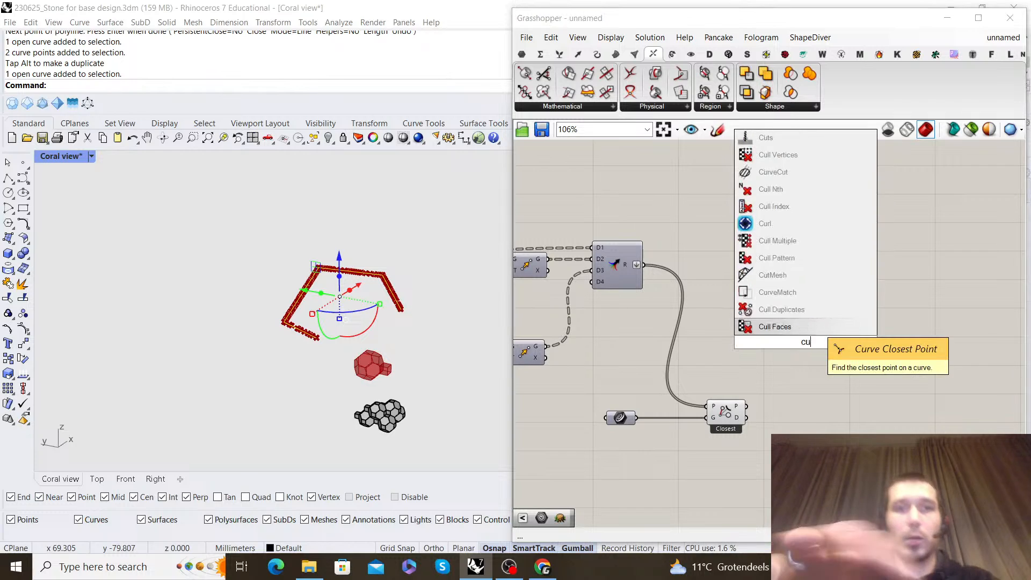
{"action": "type", "text": "ll pattern"}
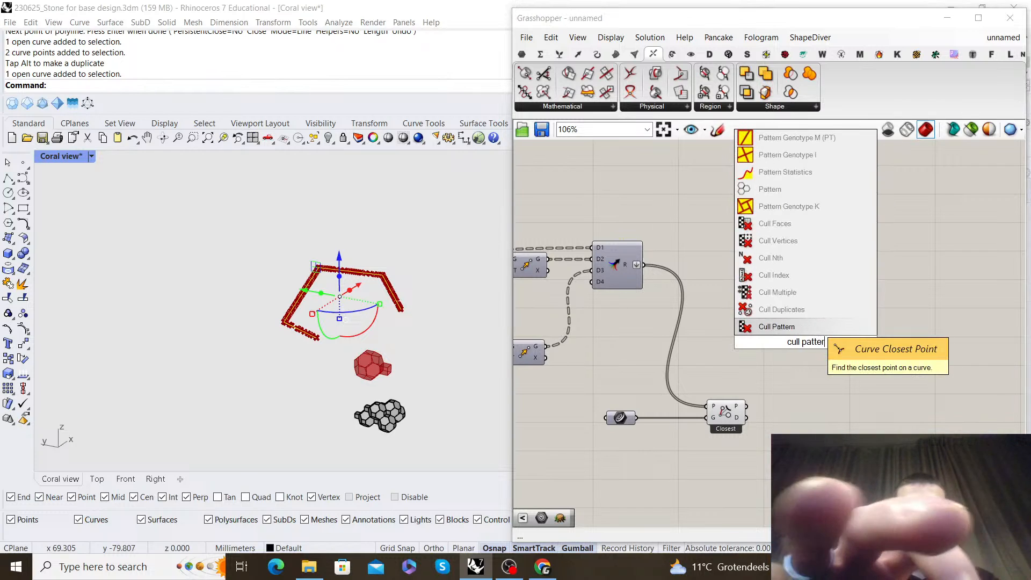
{"action": "key", "text": "Return"}
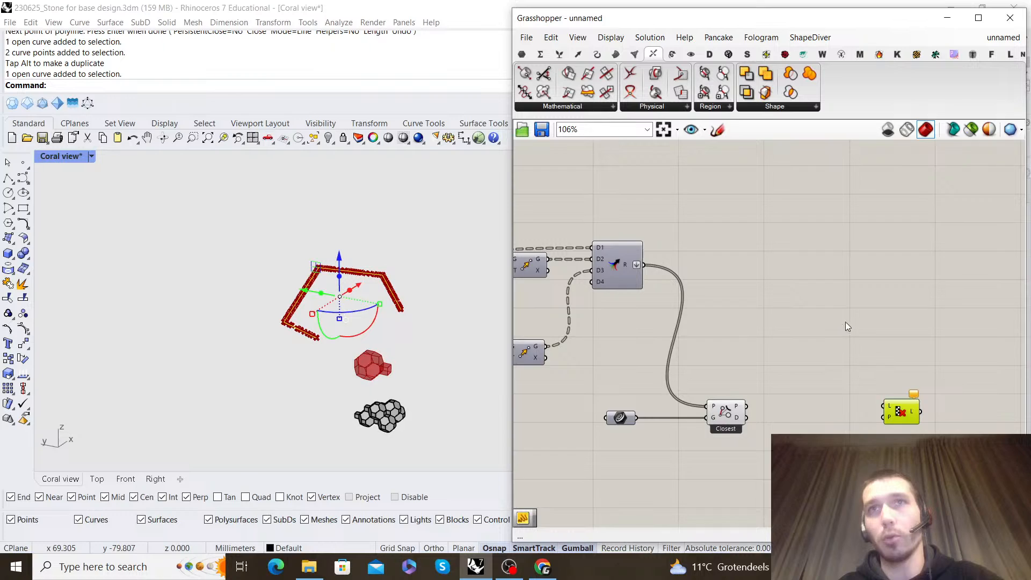
Add a Smaller Than component and connect Pull Point's distance output to its A input
{"action": "scroll", "coordinate": [684, 326], "scroll_direction": "up", "scroll_amount": 3}
{"action": "double_click", "coordinate": [701, 305]}
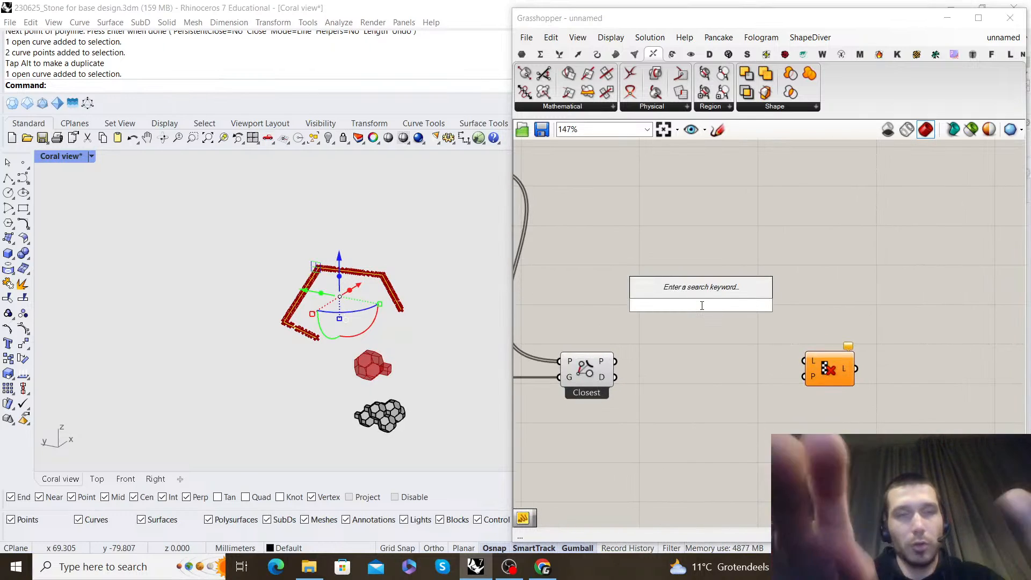
{"action": "type", "text": "smaller "}
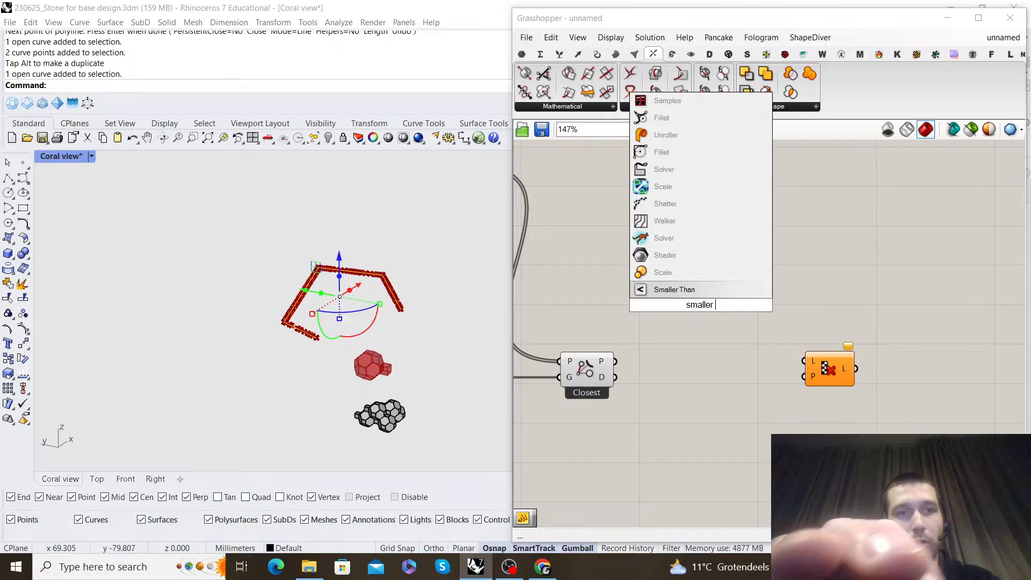
{"action": "type", "text": "tha"}
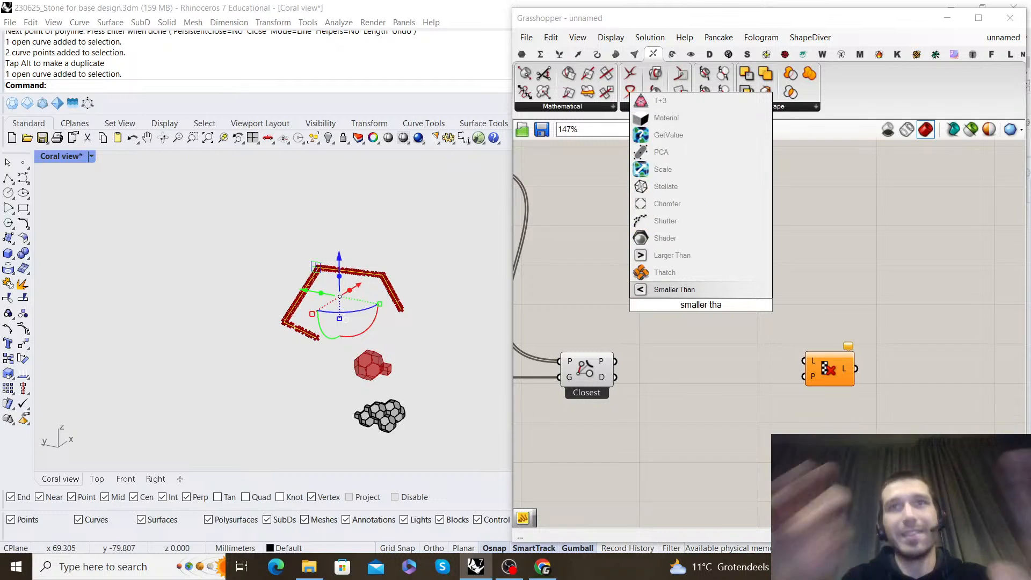
{"action": "key", "text": "Return"}
{"action": "scroll", "coordinate": [619, 367], "scroll_direction": "up", "scroll_amount": 1}
{"action": "left_click_drag", "start_coordinate": [617, 380], "coordinate": [727, 325]}
{"action": "right_click_drag", "start_coordinate": [694, 424], "coordinate": [729, 343]}
Add a number slider with the value 25 below the Pull Point component
{"action": "double_click", "coordinate": [711, 422]}
{"action": "double_click", "coordinate": [691, 379]}
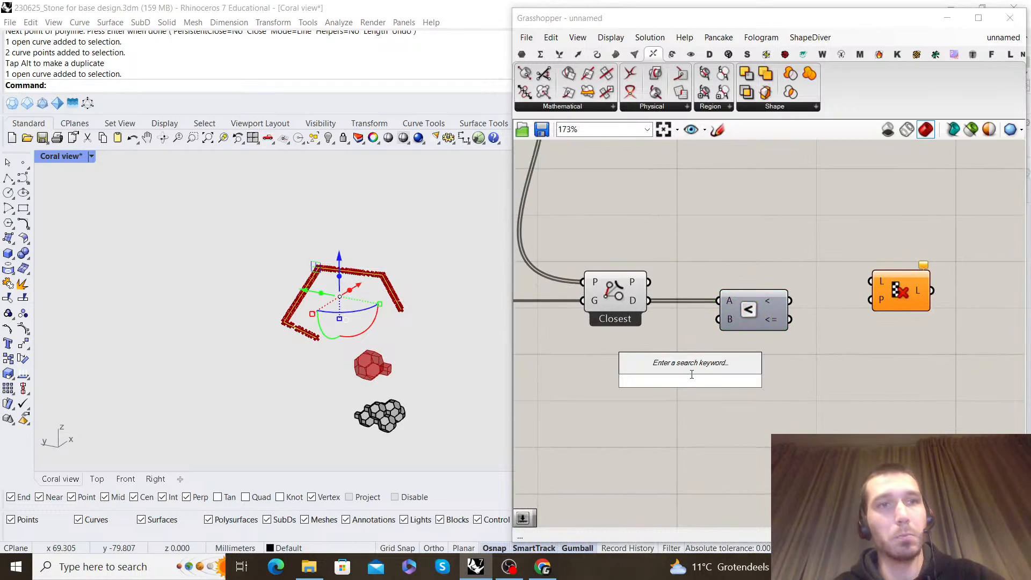
{"action": "type", "text": "25"}
{"action": "key", "text": "Return"}
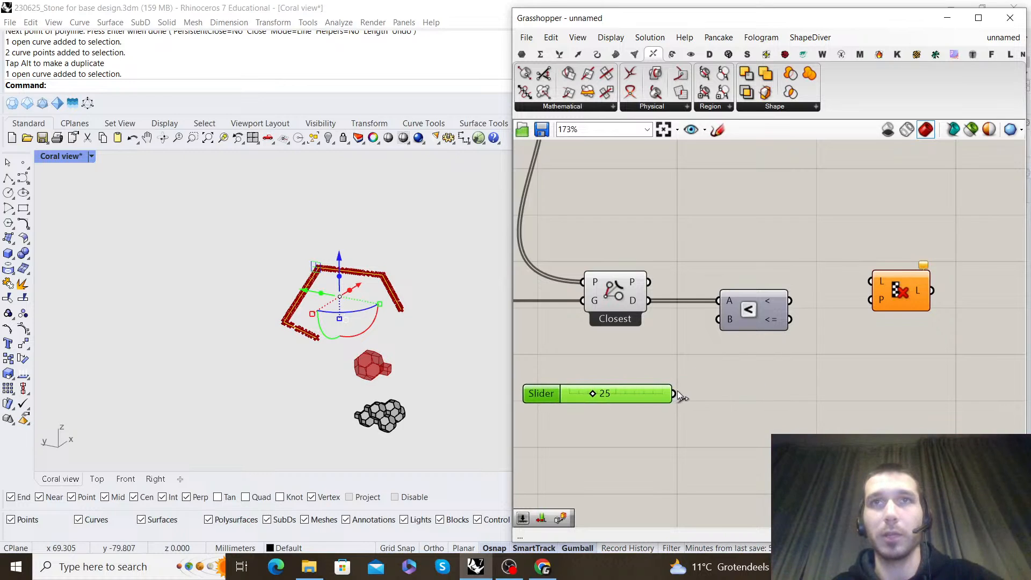
Connect the slider to Smaller Than's B input, the merged points to Cull Pattern's list, and the comparison result to its pattern
{"action": "left_click_drag", "start_coordinate": [678, 395], "coordinate": [718, 320]}
{"action": "scroll", "coordinate": [844, 285], "scroll_direction": "down", "scroll_amount": 3}
{"action": "left_click", "coordinate": [878, 286]}
{"action": "right_click_drag", "start_coordinate": [772, 236], "coordinate": [773, 278]}
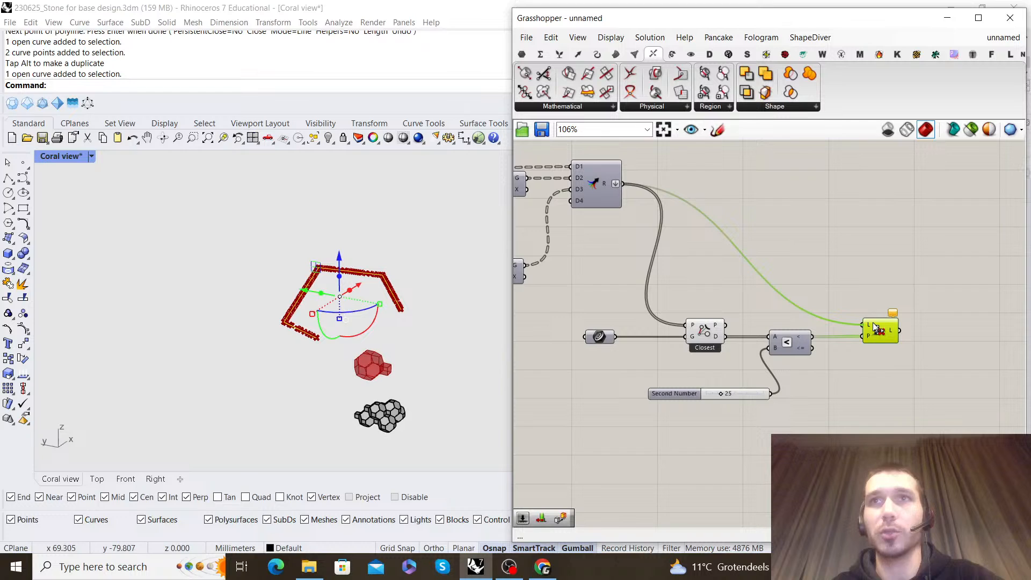
{"action": "left_click", "coordinate": [864, 288]}
Hide the preview of the Pull Point component and inspect the culled points around the guide polyline
{"action": "right_click_drag", "start_coordinate": [456, 298], "coordinate": [440, 311]}
{"action": "left_click_drag", "start_coordinate": [844, 442], "coordinate": [711, 279]}
{"action": "right_click", "coordinate": [711, 279]}
{"action": "left_click", "coordinate": [740, 299]}
{"action": "left_click", "coordinate": [703, 284]}
{"action": "right_click_drag", "start_coordinate": [317, 324], "coordinate": [402, 306]}
{"action": "left_click", "coordinate": [440, 236]}
{"action": "right_click_drag", "start_coordinate": [438, 237], "coordinate": [317, 265]}
Reposition the module-moving component with G, A and B inputs farther along the canvas, above the point-culling components
{"action": "scroll", "coordinate": [824, 277], "scroll_direction": "down", "scroll_amount": 3}
{"action": "right_click_drag", "start_coordinate": [827, 277], "coordinate": [770, 330]}
{"action": "scroll", "coordinate": [701, 231], "scroll_direction": "up", "scroll_amount": 1}
{"action": "right_click_drag", "start_coordinate": [701, 231], "coordinate": [679, 296]}
{"action": "left_click_drag", "start_coordinate": [641, 217], "coordinate": [798, 217]}
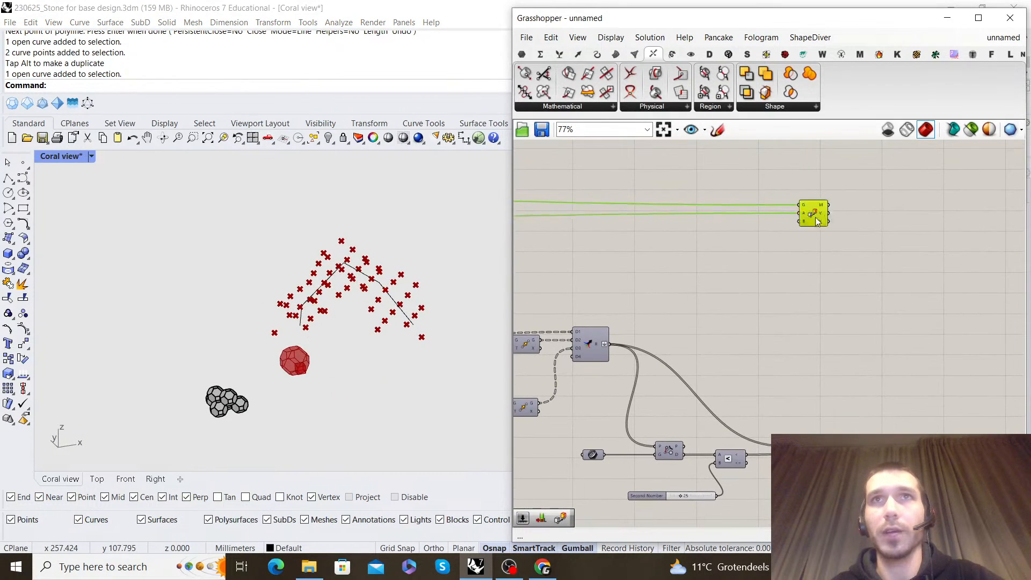
{"action": "right_click_drag", "start_coordinate": [880, 274], "coordinate": [821, 274]}
{"action": "scroll", "coordinate": [849, 208], "scroll_direction": "up", "scroll_amount": 7}
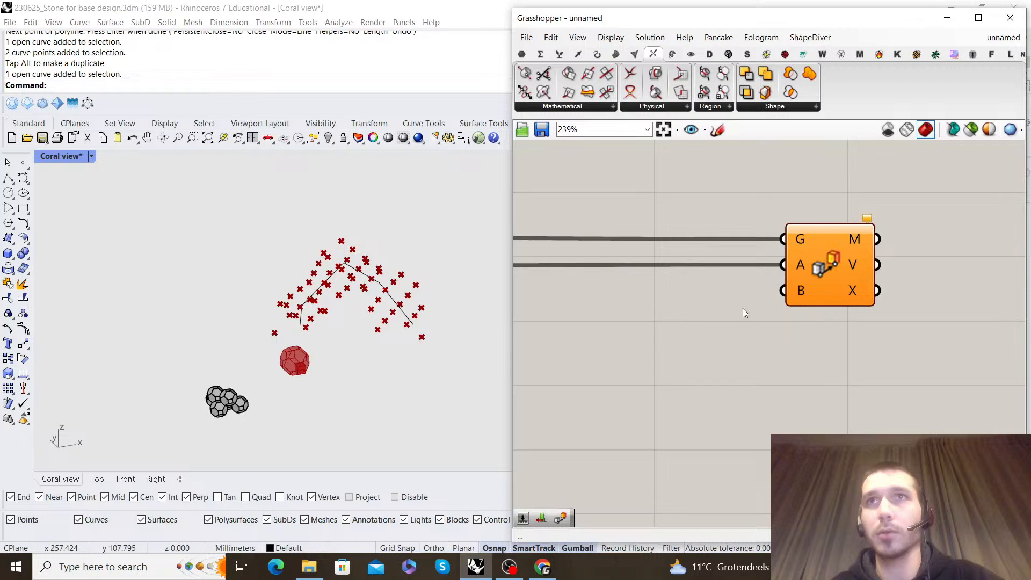
Add a Bifocals component beside the box sketch to label the components with their names
{"action": "scroll", "coordinate": [743, 310], "scroll_direction": "down", "scroll_amount": 16}
{"action": "right_click_drag", "start_coordinate": [569, 302], "coordinate": [804, 300]}
{"action": "right_click_drag", "start_coordinate": [548, 258], "coordinate": [880, 305]}
{"action": "scroll", "coordinate": [773, 295], "scroll_direction": "up", "scroll_amount": 10}
{"action": "double_click", "coordinate": [707, 295]}
{"action": "type", "text": "BIFO"}
{"action": "left_click", "coordinate": [711, 286]}
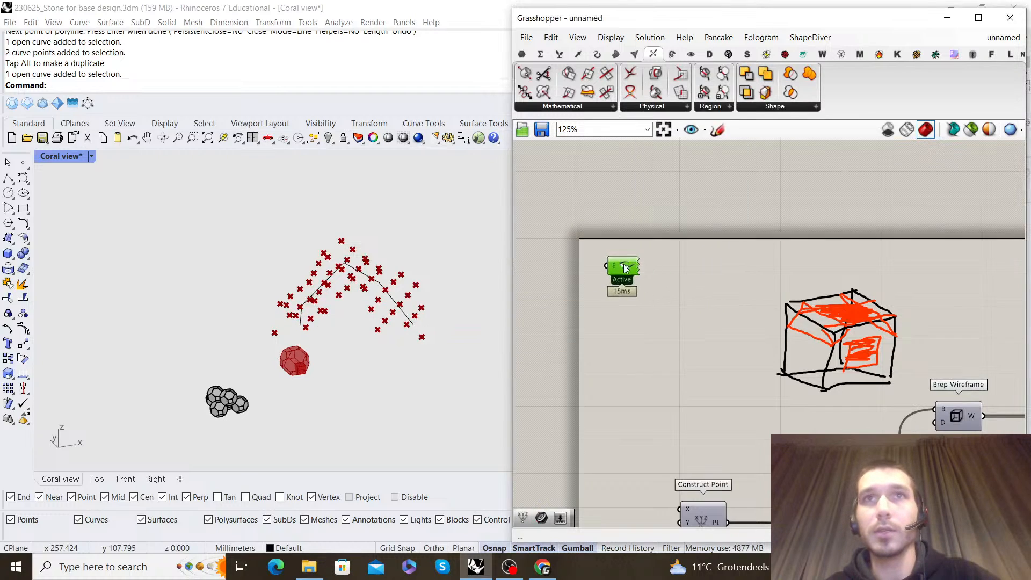
Connect Cull Pattern's list output to the B input of the module-moving component
{"action": "scroll", "coordinate": [625, 269], "scroll_direction": "down", "scroll_amount": 6}
{"action": "right_click_drag", "start_coordinate": [706, 262], "coordinate": [805, 258]}
{"action": "right_click_drag", "start_coordinate": [744, 336], "coordinate": [785, 258]}
{"action": "left_click_drag", "start_coordinate": [834, 230], "coordinate": [820, 182]}
Examine the module array along the guide polyline and the Move components feeding the Merge
{"action": "right_click_drag", "start_coordinate": [425, 297], "coordinate": [294, 289]}
{"action": "scroll", "coordinate": [370, 302], "scroll_direction": "up", "scroll_amount": 4}
{"action": "scroll", "coordinate": [255, 283], "scroll_direction": "up", "scroll_amount": 6}
{"action": "scroll", "coordinate": [297, 291], "scroll_direction": "down", "scroll_amount": 6}
{"action": "scroll", "coordinate": [294, 288], "scroll_direction": "down", "scroll_amount": 6}
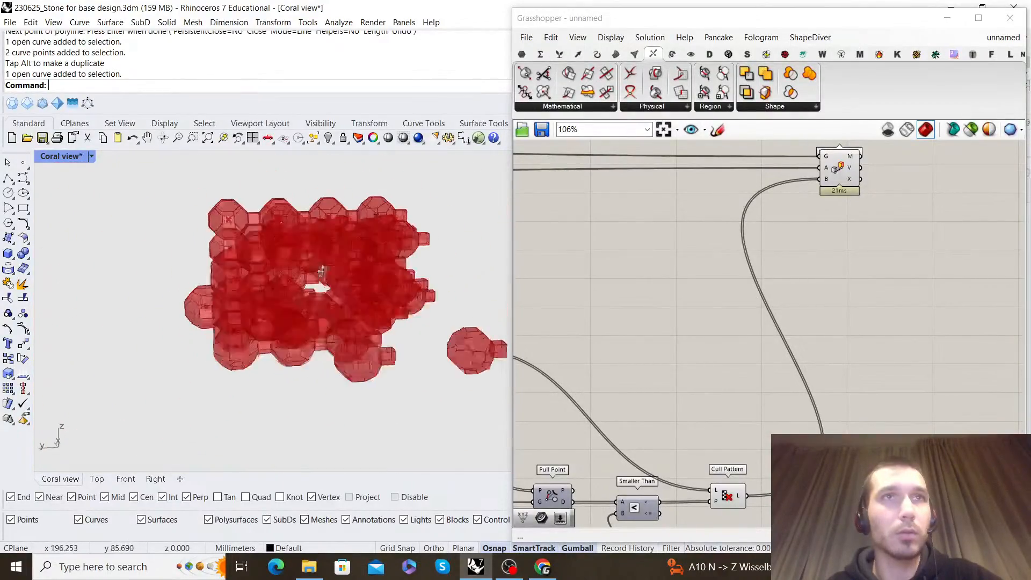
{"action": "scroll", "coordinate": [770, 340], "scroll_direction": "down", "scroll_amount": 5}
{"action": "scroll", "coordinate": [714, 315], "scroll_direction": "up", "scroll_amount": 5}
{"action": "scroll", "coordinate": [752, 333], "scroll_direction": "down", "scroll_amount": 3}
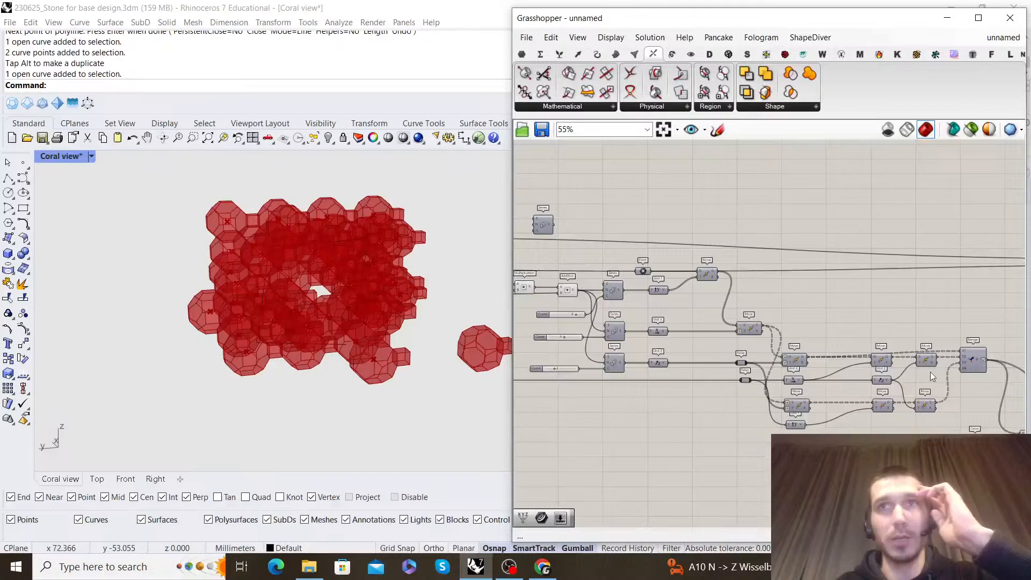
{"action": "scroll", "coordinate": [841, 364], "scroll_direction": "up", "scroll_amount": 3}
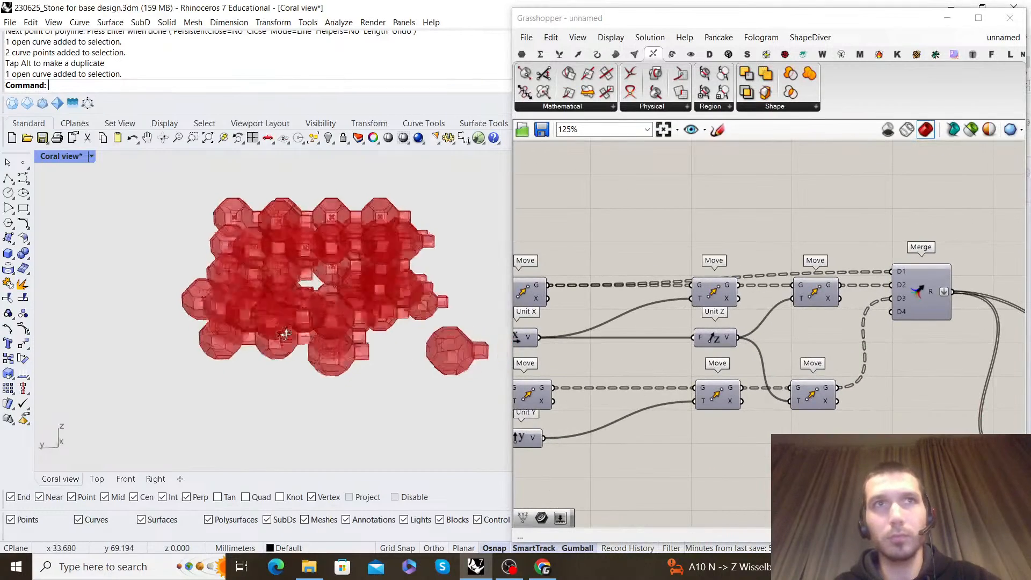
{"action": "scroll", "coordinate": [780, 285], "scroll_direction": "down", "scroll_amount": 2}
{"action": "scroll", "coordinate": [780, 284], "scroll_direction": "up", "scroll_amount": 1}
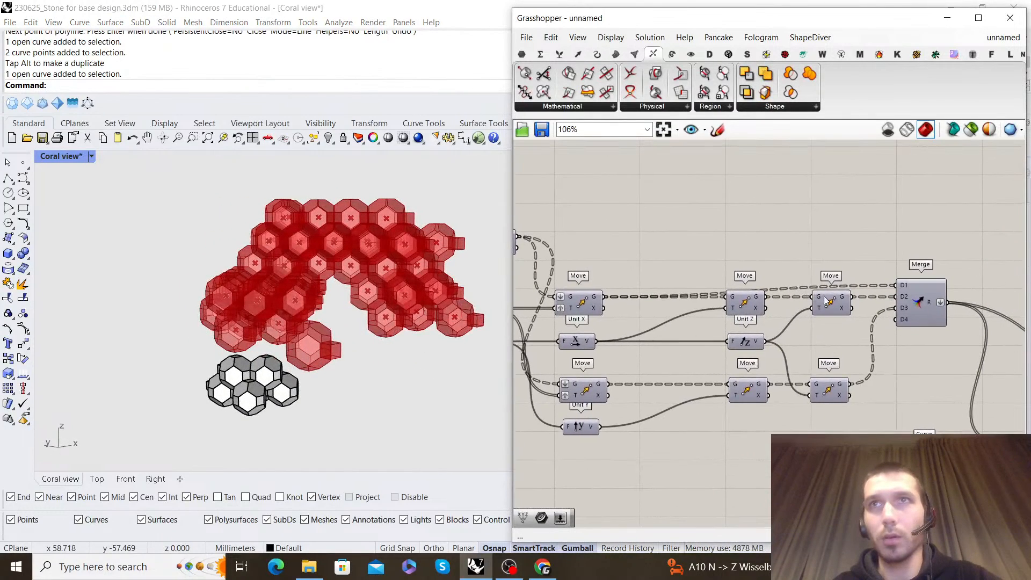
Limit the preview to selected components and display the points of the Move feeding Merge's D2 input
{"action": "left_click", "coordinate": [971, 129]}
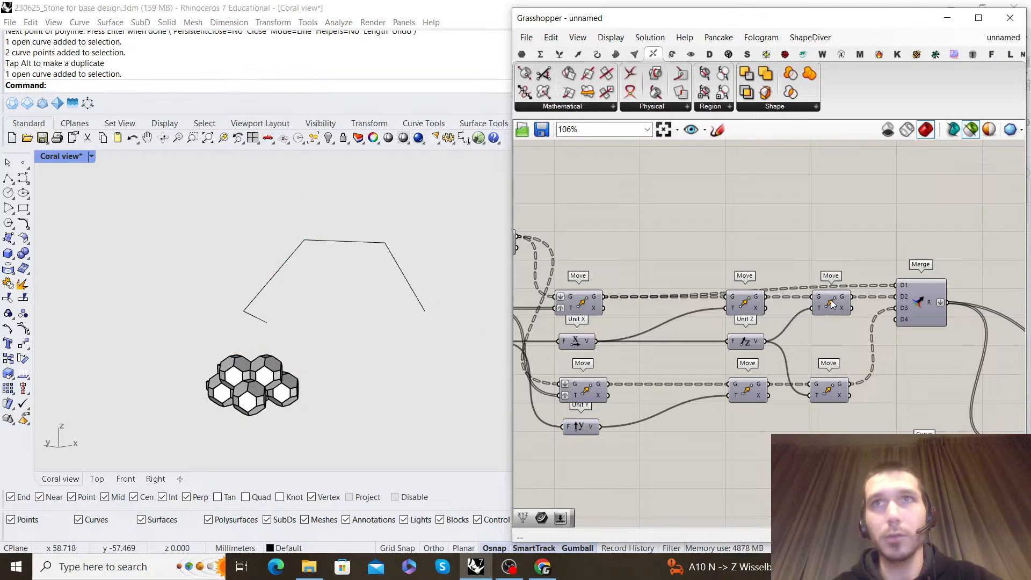
{"action": "right_click_drag", "start_coordinate": [344, 279], "coordinate": [242, 290]}
{"action": "scroll", "coordinate": [635, 288], "scroll_direction": "down", "scroll_amount": 2}
{"action": "right_click_drag", "start_coordinate": [635, 288], "coordinate": [732, 285]}
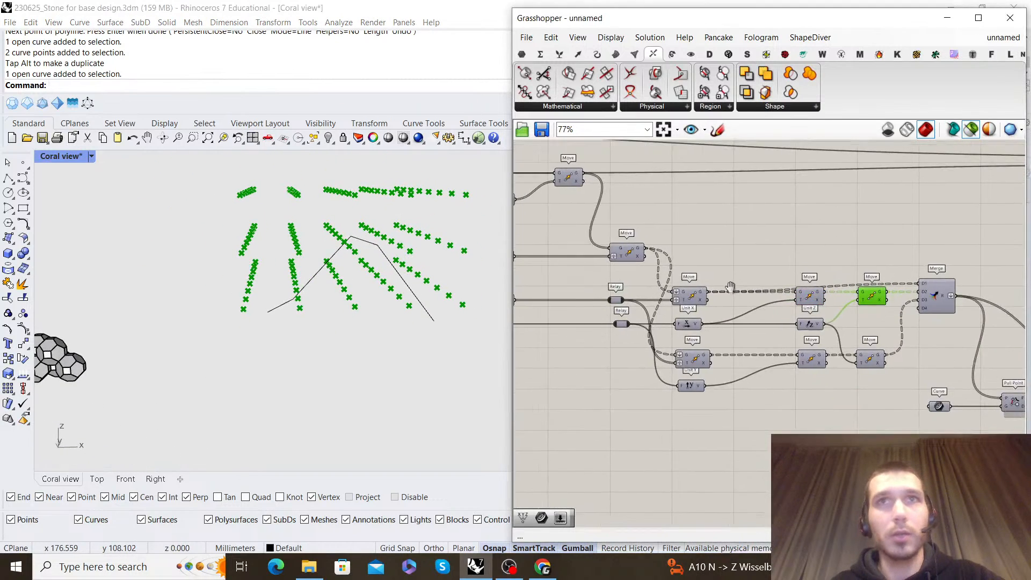
Preview the first X-direction Move together with both final Z-direction Moves and compare their point grids from several angles
{"action": "scroll", "coordinate": [710, 282], "scroll_direction": "up", "scroll_amount": 3}
{"action": "left_click", "coordinate": [684, 304]}
{"action": "right_click_drag", "start_coordinate": [977, 304], "coordinate": [854, 304]}
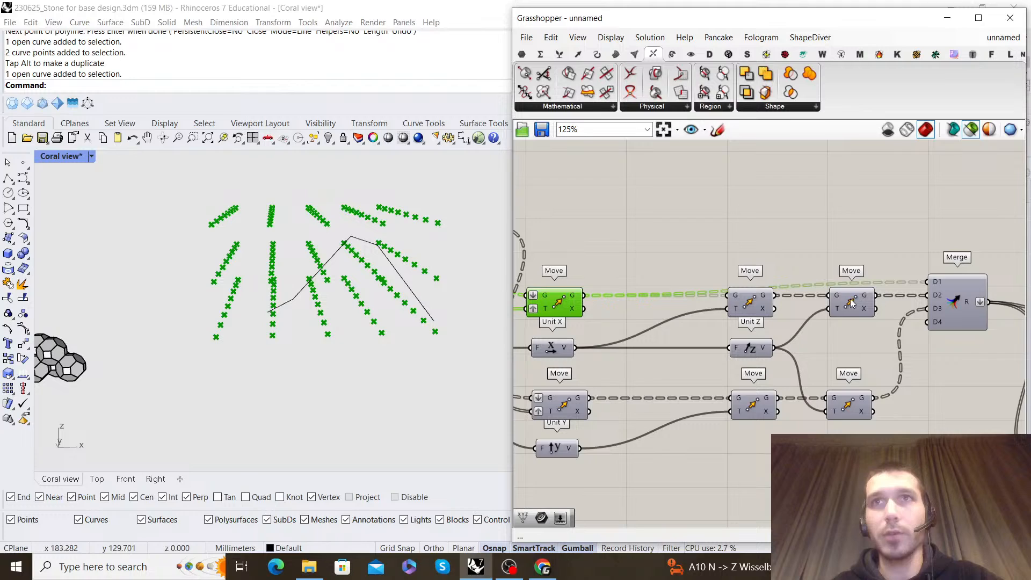
{"action": "right_click_drag", "start_coordinate": [339, 288], "coordinate": [451, 271]}
{"action": "left_click", "coordinate": [849, 408], "text": "shift"}
{"action": "right_click_drag", "start_coordinate": [444, 317], "coordinate": [405, 327]}
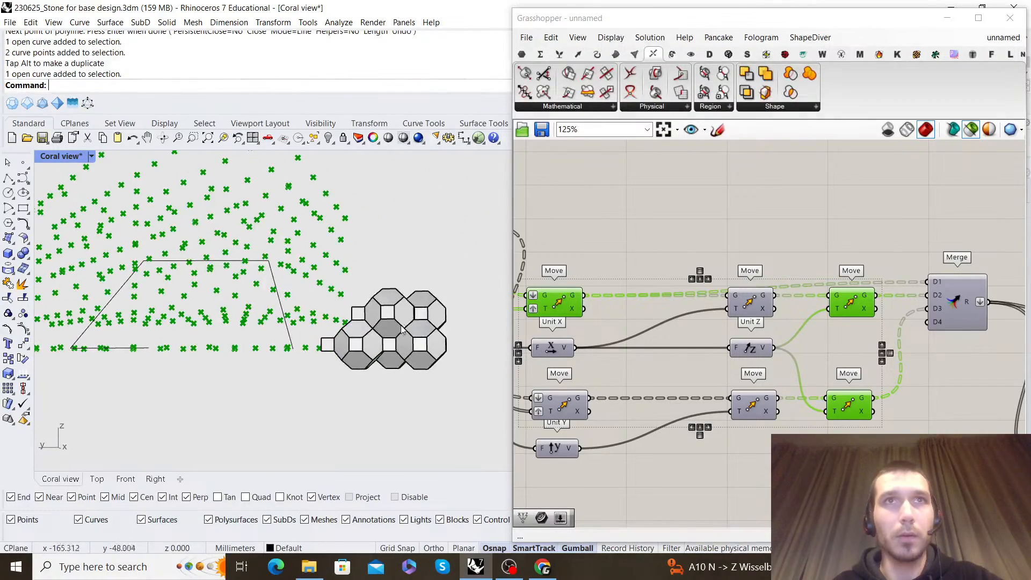
{"action": "right_click_drag", "start_coordinate": [302, 339], "coordinate": [349, 323]}
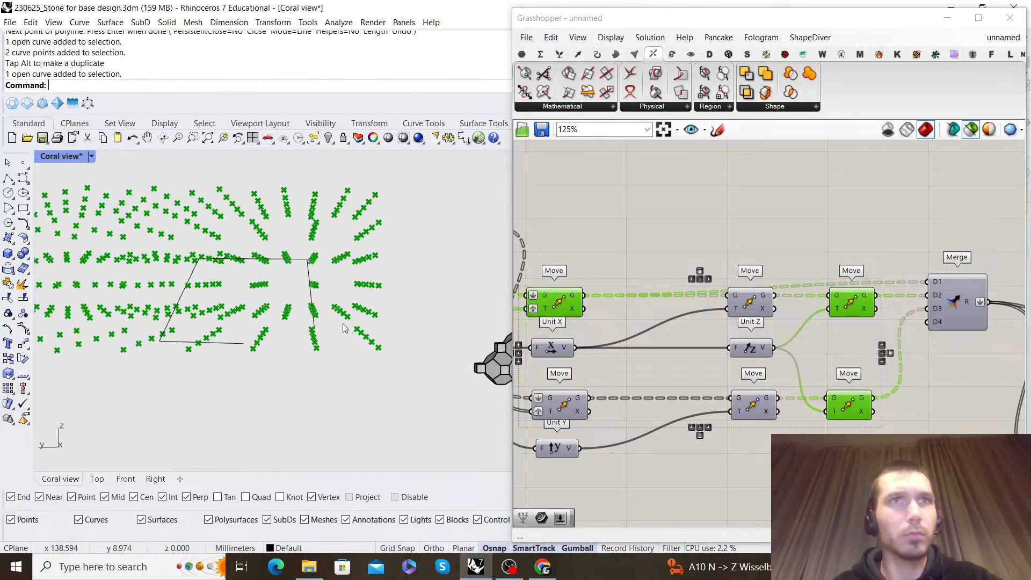
Duplicate the lower row of three Move components and its Unit Y component directly below the originals
{"action": "left_click", "coordinate": [785, 224]}
{"action": "scroll", "coordinate": [768, 326], "scroll_direction": "down", "scroll_amount": 3}
{"action": "right_click_drag", "start_coordinate": [768, 326], "coordinate": [816, 266]}
{"action": "scroll", "coordinate": [801, 340], "scroll_direction": "up", "scroll_amount": 3}
{"action": "left_click_drag", "start_coordinate": [904, 350], "coordinate": [655, 271]}
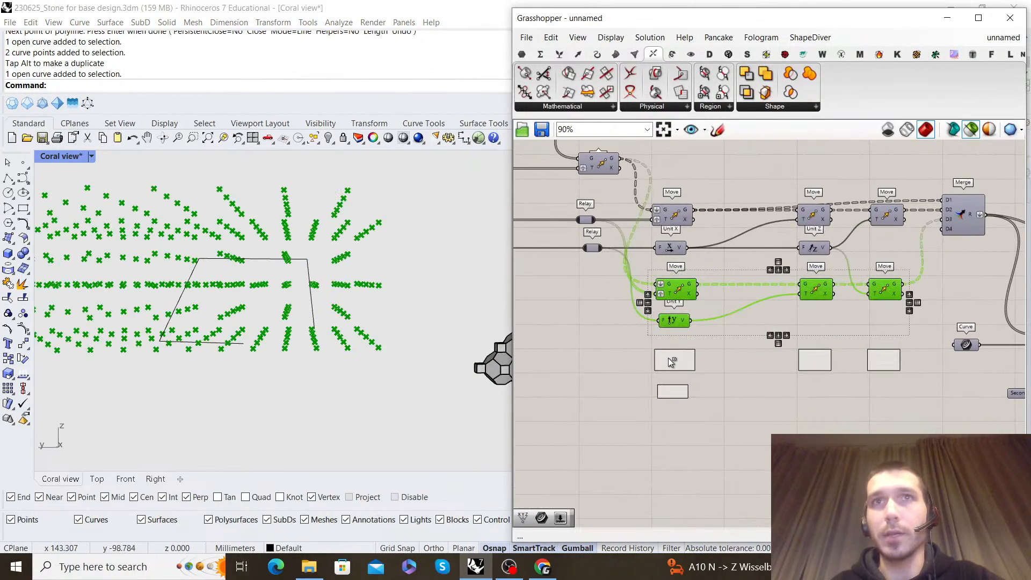
{"action": "left_click", "coordinate": [671, 361]}
{"action": "scroll", "coordinate": [735, 327], "scroll_direction": "up", "scroll_amount": 2}
Check the duplicated Moves' points and set the expression -x on the T input of the last one
{"action": "left_click", "coordinate": [675, 364]}
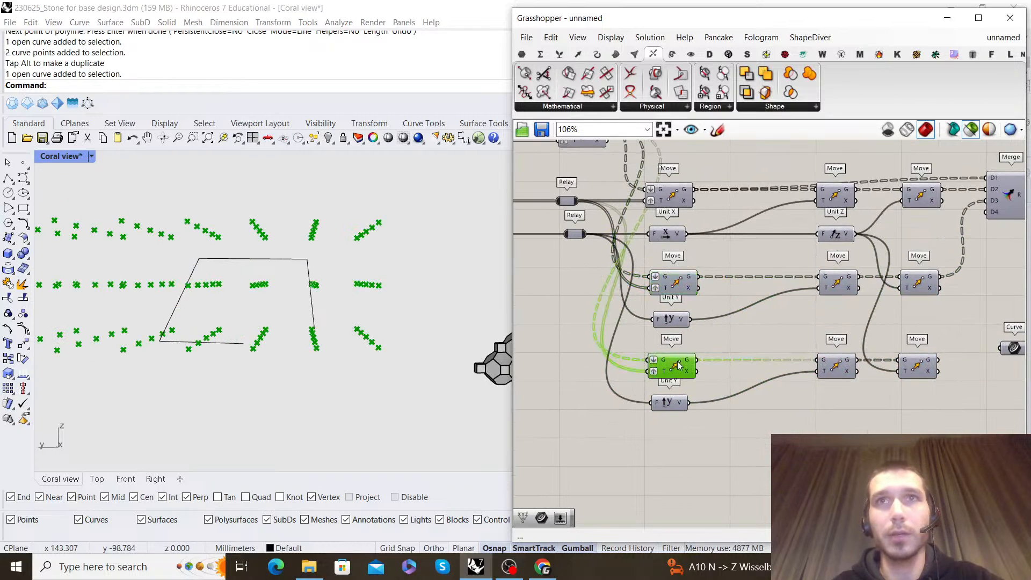
{"action": "right_click_drag", "start_coordinate": [749, 341], "coordinate": [710, 336]}
{"action": "left_click", "coordinate": [796, 362]}
{"action": "right_click_drag", "start_coordinate": [816, 325], "coordinate": [745, 319]}
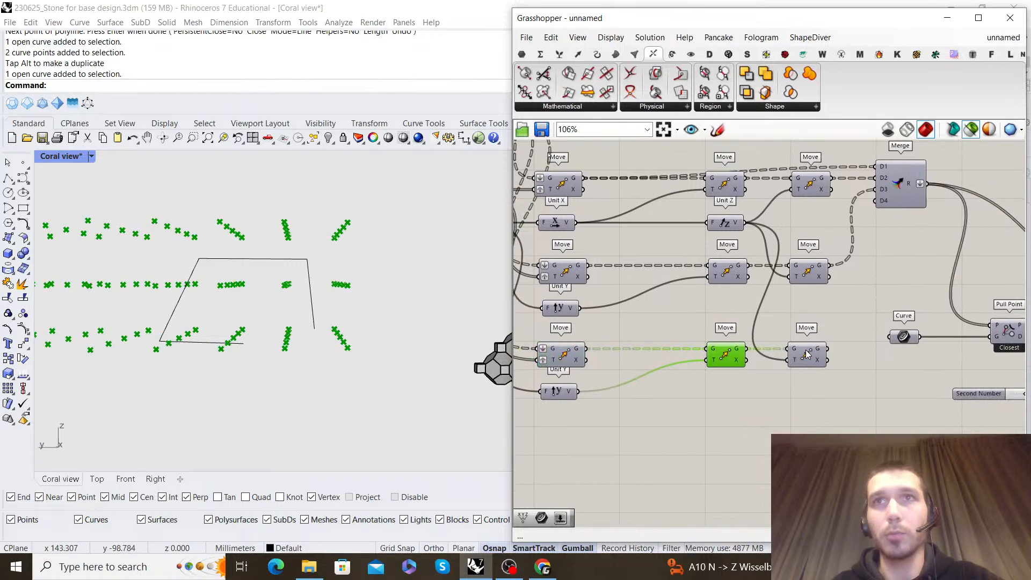
{"action": "right_click", "coordinate": [797, 367]}
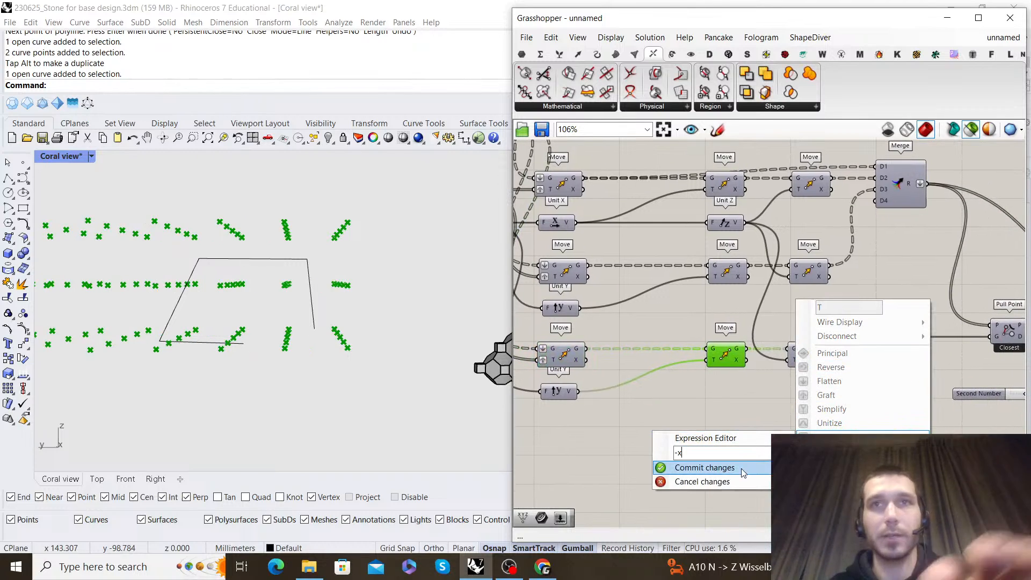
{"action": "left_click", "coordinate": [709, 467]}
Connect the geometry output of the last duplicated Move to the Merge component's D4 input
{"action": "right_click_drag", "start_coordinate": [808, 358], "coordinate": [733, 394]}
{"action": "left_click_drag", "start_coordinate": [732, 394], "coordinate": [746, 394]}
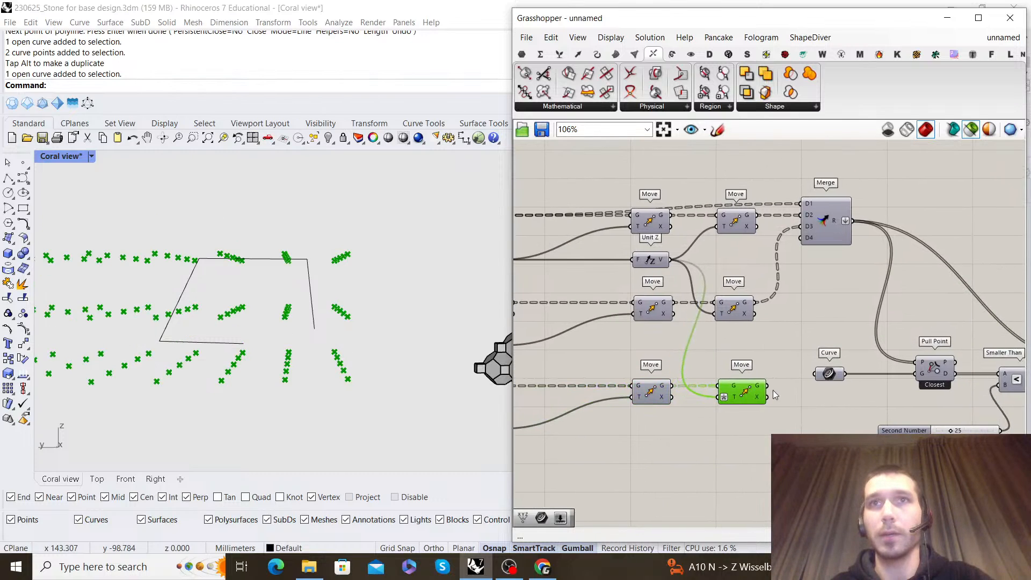
{"action": "left_click_drag", "start_coordinate": [813, 239], "coordinate": [814, 249]}
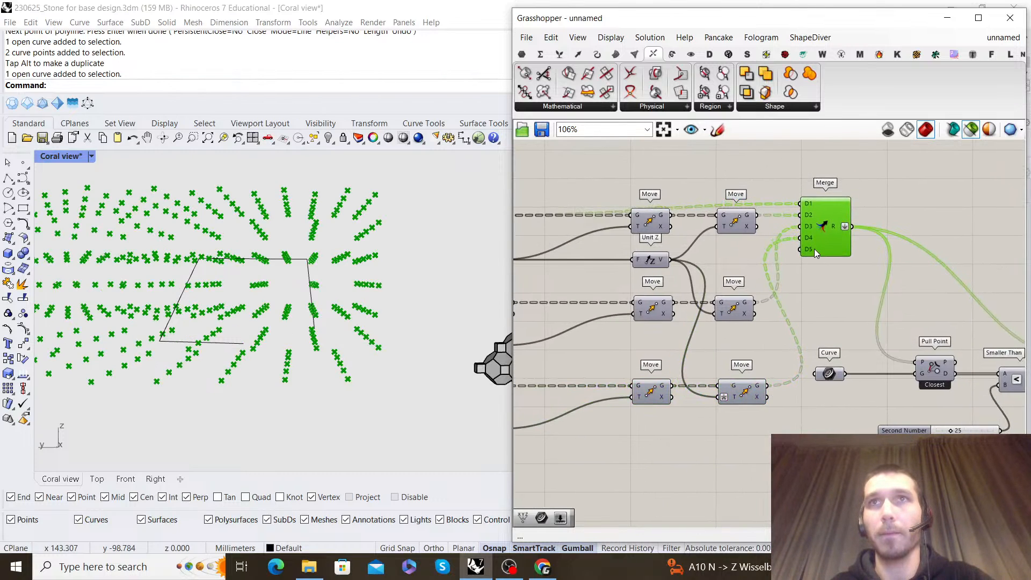
{"action": "left_click", "coordinate": [843, 298]}
Preview the modules from the module-moving component and examine how they stack and fit together
{"action": "scroll", "coordinate": [842, 298], "scroll_direction": "down", "scroll_amount": 3}
{"action": "right_click_drag", "start_coordinate": [1009, 244], "coordinate": [691, 304]}
{"action": "scroll", "coordinate": [687, 293], "scroll_direction": "up", "scroll_amount": 4}
{"action": "right_click_drag", "start_coordinate": [301, 336], "coordinate": [380, 223]}
{"action": "scroll", "coordinate": [255, 332], "scroll_direction": "up", "scroll_amount": 5}
{"action": "scroll", "coordinate": [322, 307], "scroll_direction": "down", "scroll_amount": 8}
{"action": "scroll", "coordinate": [376, 294], "scroll_direction": "up", "scroll_amount": 5}
{"action": "scroll", "coordinate": [346, 238], "scroll_direction": "up", "scroll_amount": 7}
{"action": "right_click_drag", "start_coordinate": [345, 240], "coordinate": [494, 268]}
Test the distance threshold slider at 34 and set it to 18
{"action": "scroll", "coordinate": [698, 341], "scroll_direction": "down", "scroll_amount": 6}
{"action": "scroll", "coordinate": [813, 316], "scroll_direction": "up", "scroll_amount": 10}
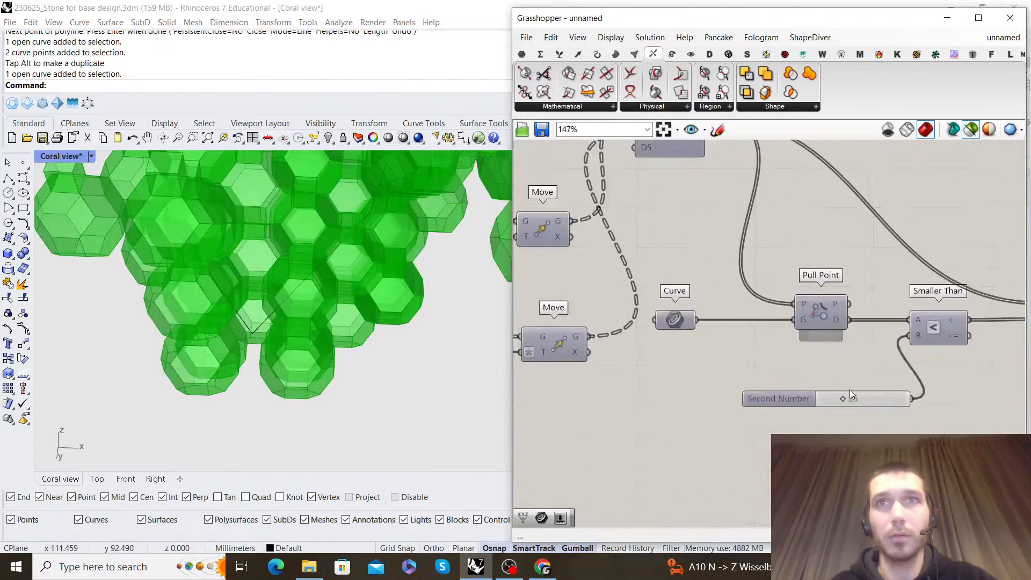
{"action": "left_click_drag", "start_coordinate": [833, 403], "coordinate": [836, 405]}
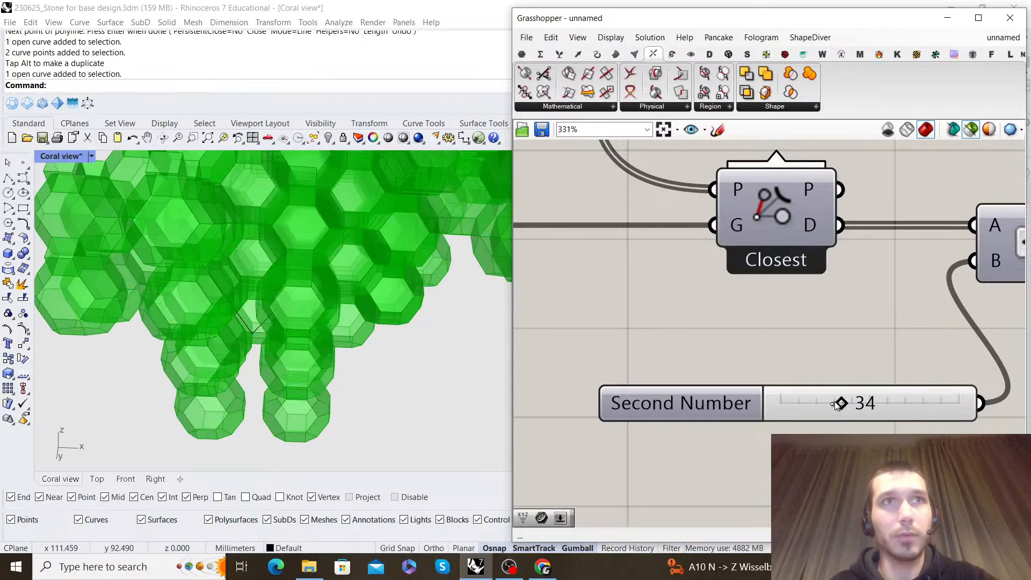
{"action": "scroll", "coordinate": [232, 306], "scroll_direction": "down", "scroll_amount": 5}
{"action": "right_click_drag", "start_coordinate": [235, 307], "coordinate": [383, 378]}
{"action": "scroll", "coordinate": [855, 408], "scroll_direction": "down", "scroll_amount": 1}
{"action": "scroll", "coordinate": [855, 410], "scroll_direction": "down", "scroll_amount": 2}
{"action": "left_click_drag", "start_coordinate": [834, 413], "coordinate": [832, 412]}
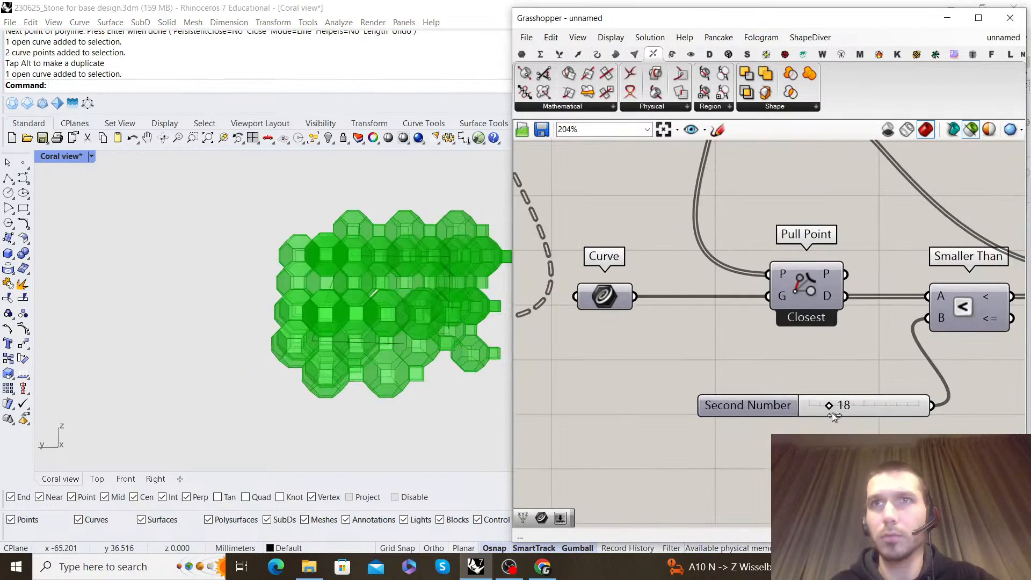
Preview the points kept by the Cull Pattern component and examine their spread around the guide polyline
{"action": "scroll", "coordinate": [753, 295], "scroll_direction": "down", "scroll_amount": 7}
{"action": "right_click_drag", "start_coordinate": [794, 326], "coordinate": [809, 312]}
{"action": "scroll", "coordinate": [816, 421], "scroll_direction": "up", "scroll_amount": 5}
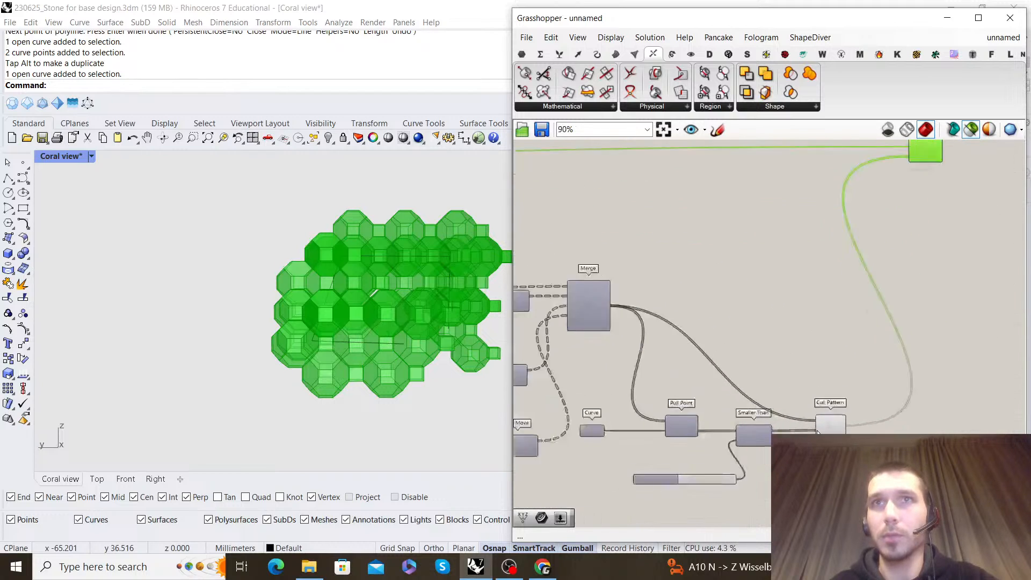
{"action": "left_click", "coordinate": [829, 421]}
{"action": "right_click_drag", "start_coordinate": [251, 288], "coordinate": [285, 288]}
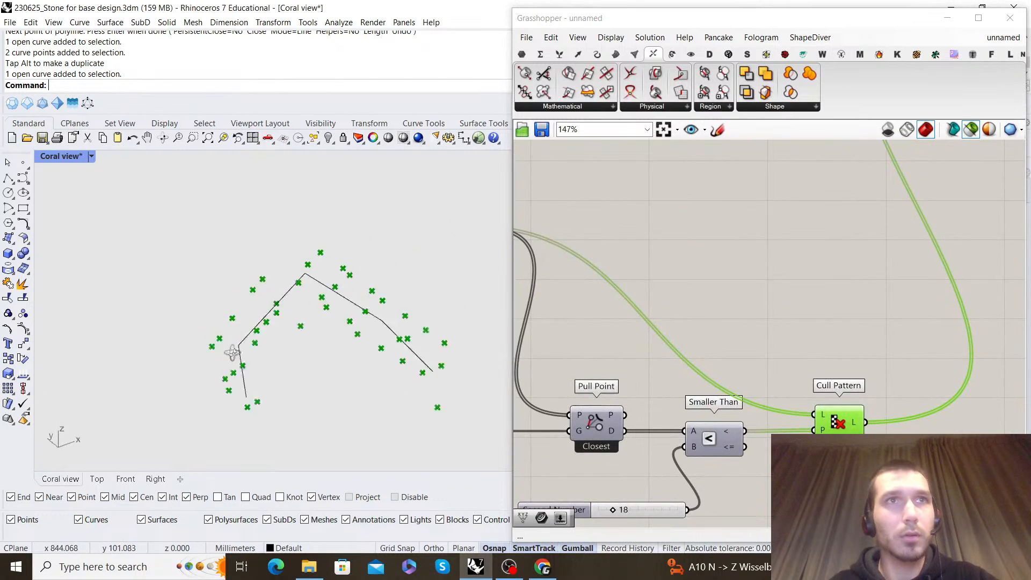
{"action": "right_click_drag", "start_coordinate": [219, 350], "coordinate": [292, 352]}
Preview the full Merge output and examine the combined point grid for irregular layers
{"action": "scroll", "coordinate": [787, 351], "scroll_direction": "down", "scroll_amount": 4}
{"action": "right_click_drag", "start_coordinate": [628, 303], "coordinate": [800, 231]}
{"action": "scroll", "coordinate": [800, 230], "scroll_direction": "up", "scroll_amount": 4}
{"action": "left_click", "coordinate": [798, 229]}
{"action": "right_click_drag", "start_coordinate": [204, 346], "coordinate": [115, 325]}
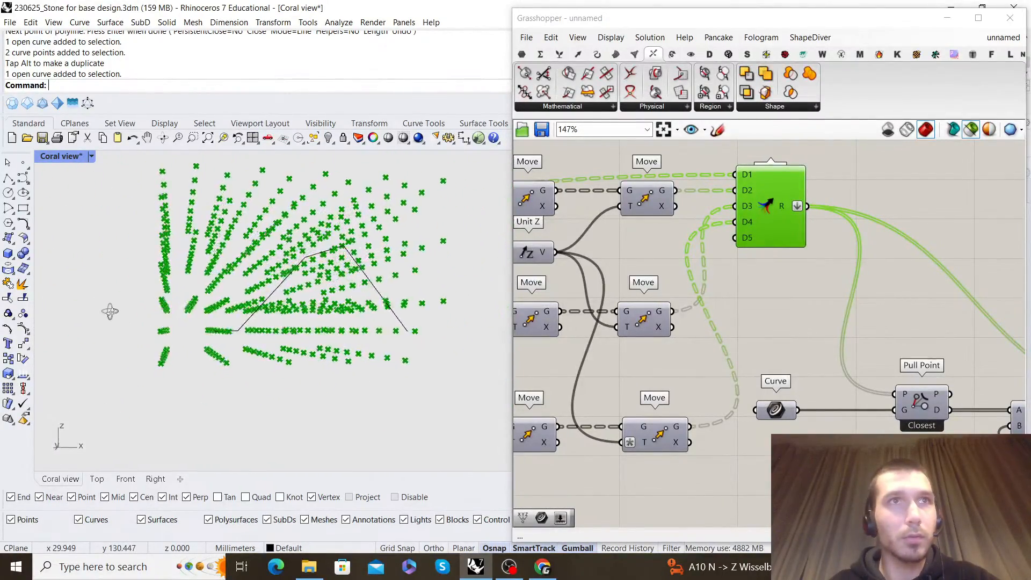
{"action": "right_click_drag", "start_coordinate": [229, 311], "coordinate": [231, 312]}
Clear the -x expression from the T input of the last duplicated Move
{"action": "scroll", "coordinate": [789, 304], "scroll_direction": "down", "scroll_amount": 6}
{"action": "right_click_drag", "start_coordinate": [788, 304], "coordinate": [849, 324]}
{"action": "scroll", "coordinate": [795, 381], "scroll_direction": "up", "scroll_amount": 5}
{"action": "right_click", "coordinate": [784, 370]}
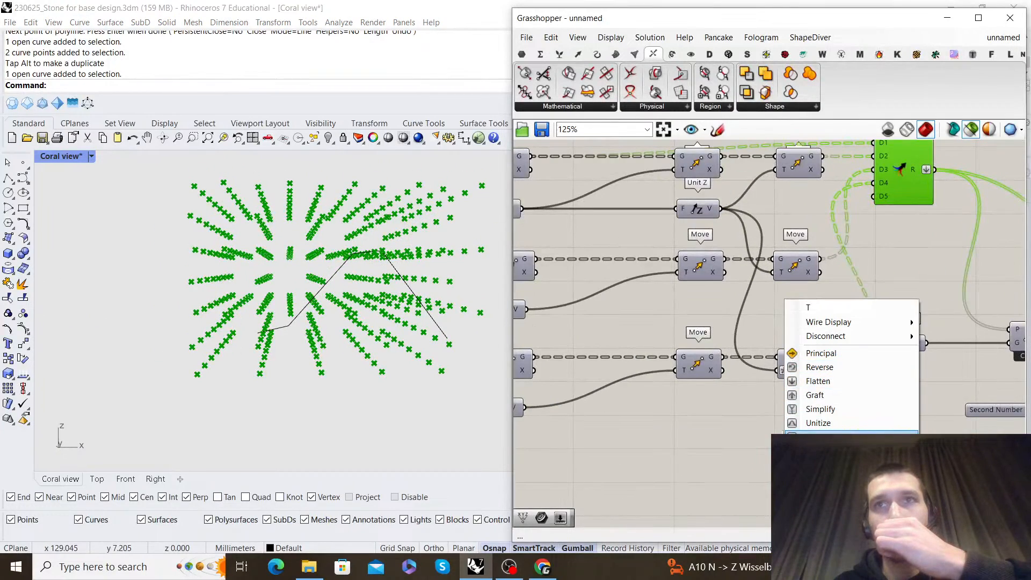
{"action": "mouse_move", "coordinate": [800, 438]}
{"action": "left_click_drag", "start_coordinate": [741, 452], "coordinate": [658, 452]}
{"action": "key", "text": "BackSpace"}
{"action": "left_click", "coordinate": [689, 470]}
{"action": "right_click_drag", "start_coordinate": [326, 335], "coordinate": [268, 327]}
{"action": "scroll", "coordinate": [251, 316], "scroll_direction": "up", "scroll_amount": 3}
{"action": "scroll", "coordinate": [247, 299], "scroll_direction": "down", "scroll_amount": 6}
Preview the points of the upper row's final Z-direction Move and examine their arrangement relative to the guide polyline
{"action": "left_click", "coordinate": [829, 205]}
{"action": "right_click_drag", "start_coordinate": [829, 202], "coordinate": [816, 243]}
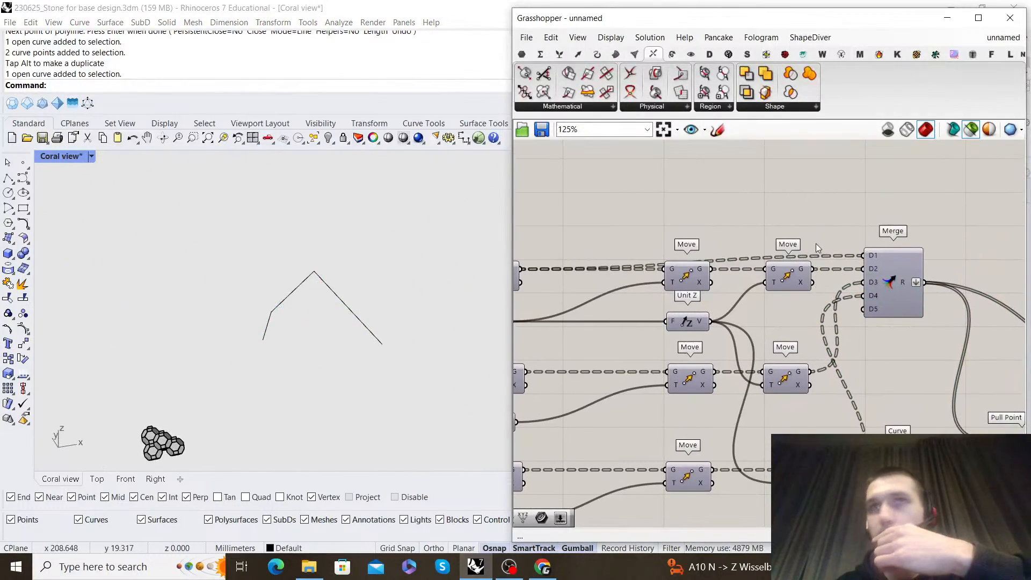
{"action": "scroll", "coordinate": [786, 279], "scroll_direction": "up", "scroll_amount": 1}
{"action": "right_click_drag", "start_coordinate": [293, 308], "coordinate": [270, 250]}
{"action": "scroll", "coordinate": [773, 322], "scroll_direction": "down", "scroll_amount": 2}
{"action": "right_click_drag", "start_coordinate": [838, 337], "coordinate": [797, 345]}
{"action": "scroll", "coordinate": [798, 344], "scroll_direction": "up", "scroll_amount": 1}
{"action": "right_click_drag", "start_coordinate": [754, 475], "coordinate": [763, 397]}
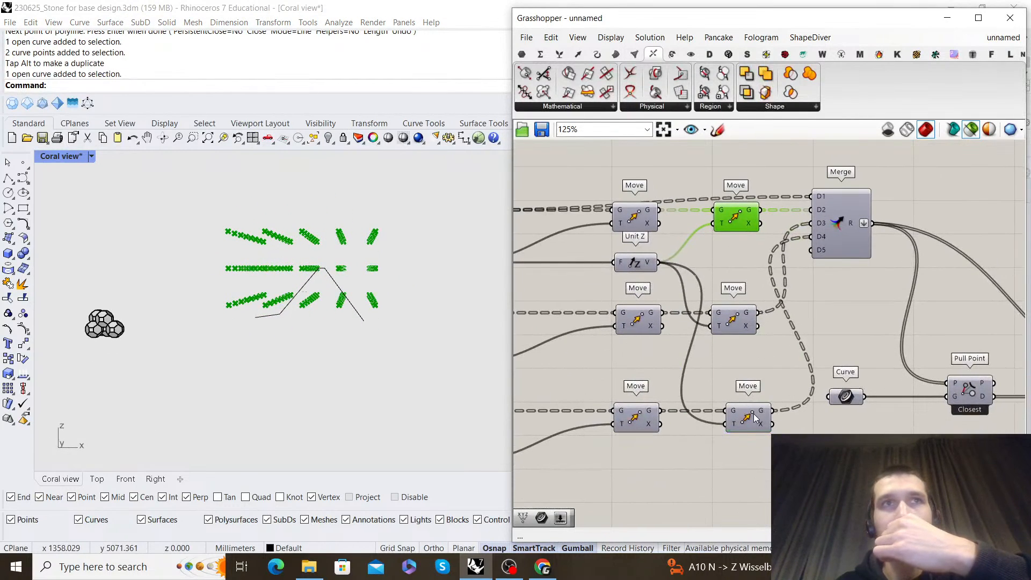
{"action": "left_click", "coordinate": [754, 417]}
{"action": "right_click_drag", "start_coordinate": [730, 270], "coordinate": [731, 316]}
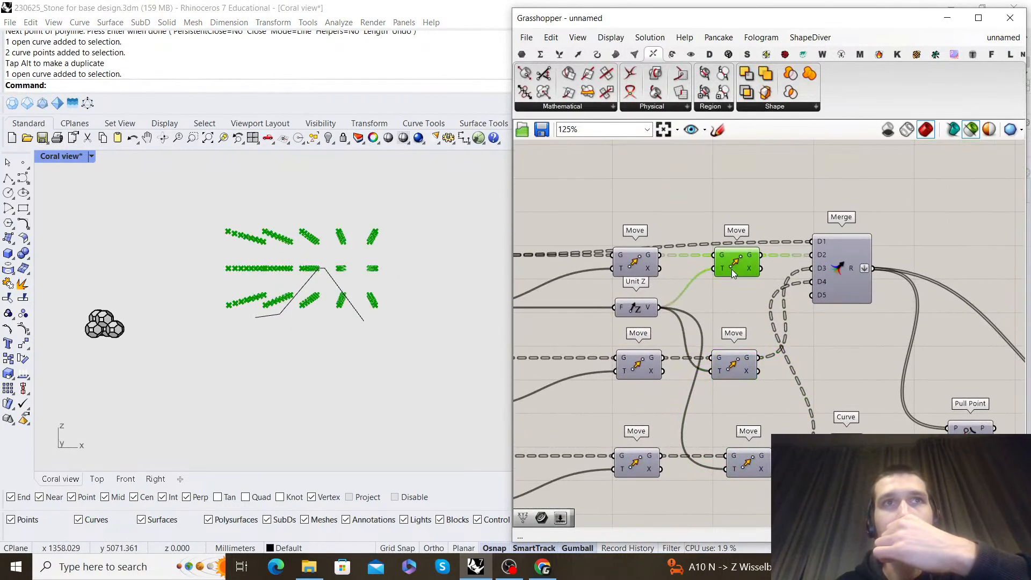
Compare the point grids of the duplicated row's last two Moves with the middle row's final Move
{"action": "right_click_drag", "start_coordinate": [745, 428], "coordinate": [806, 395]}
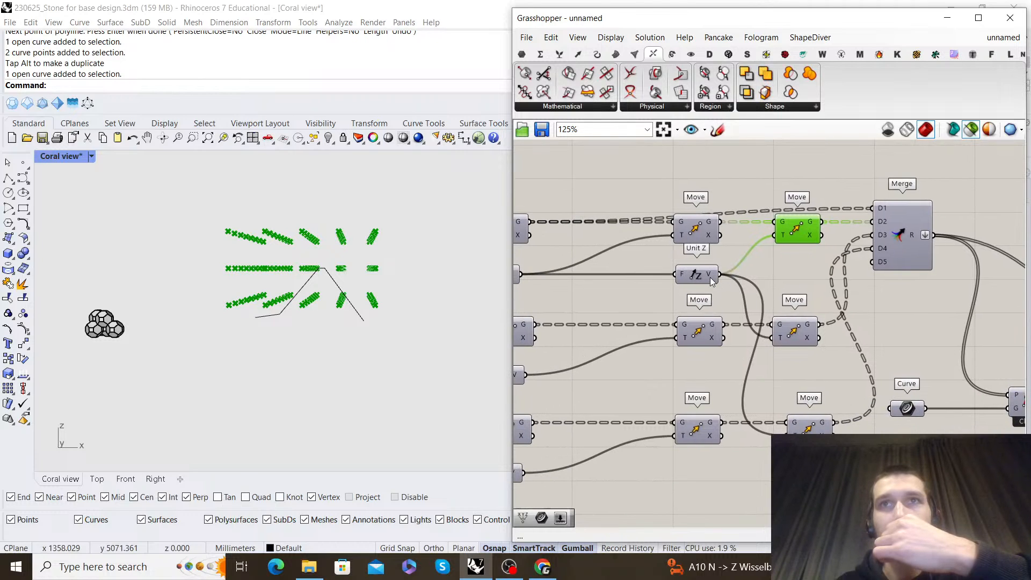
{"action": "left_click", "coordinate": [808, 427]}
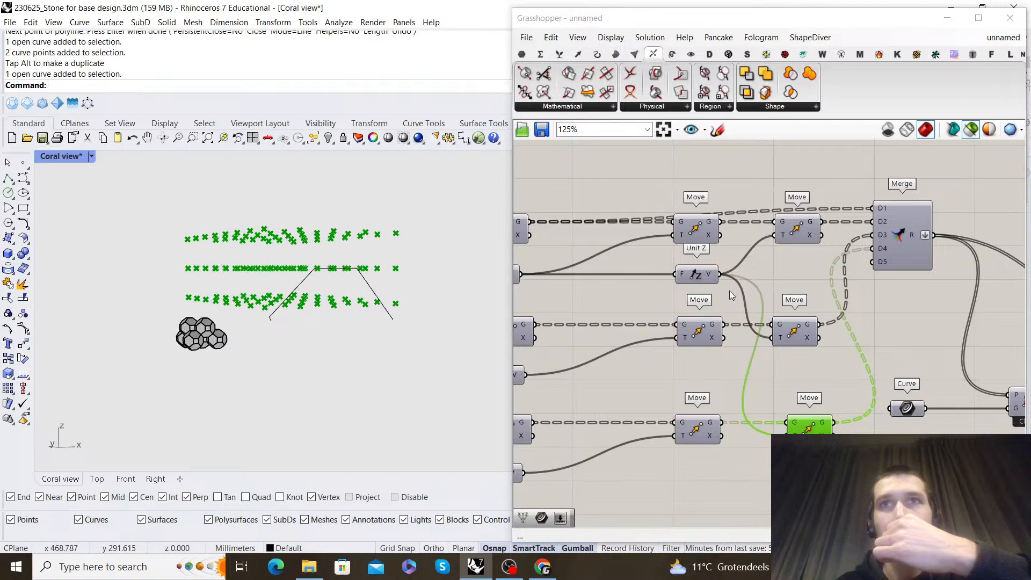
{"action": "left_click", "coordinate": [698, 426]}
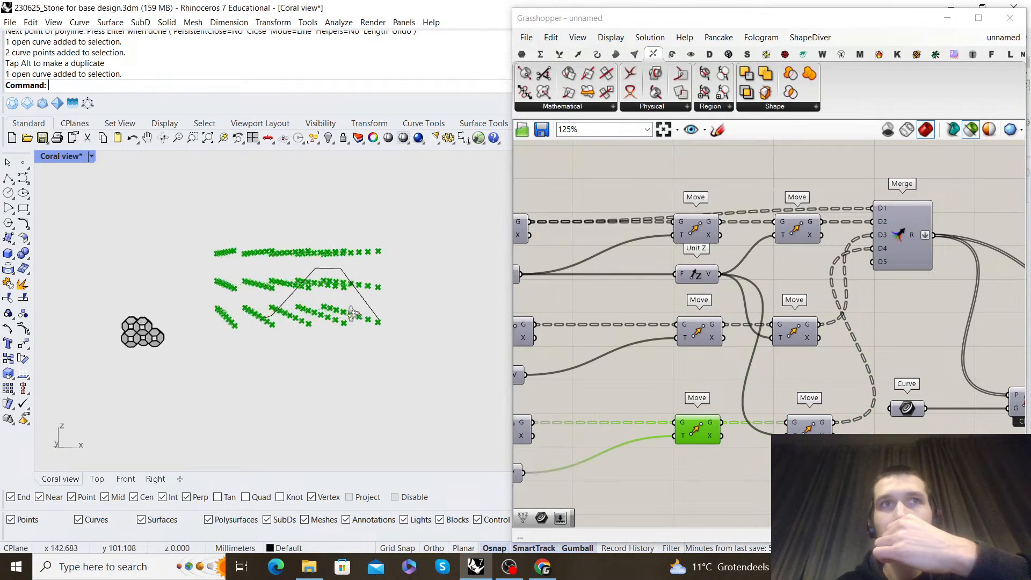
{"action": "left_click", "coordinate": [809, 426]}
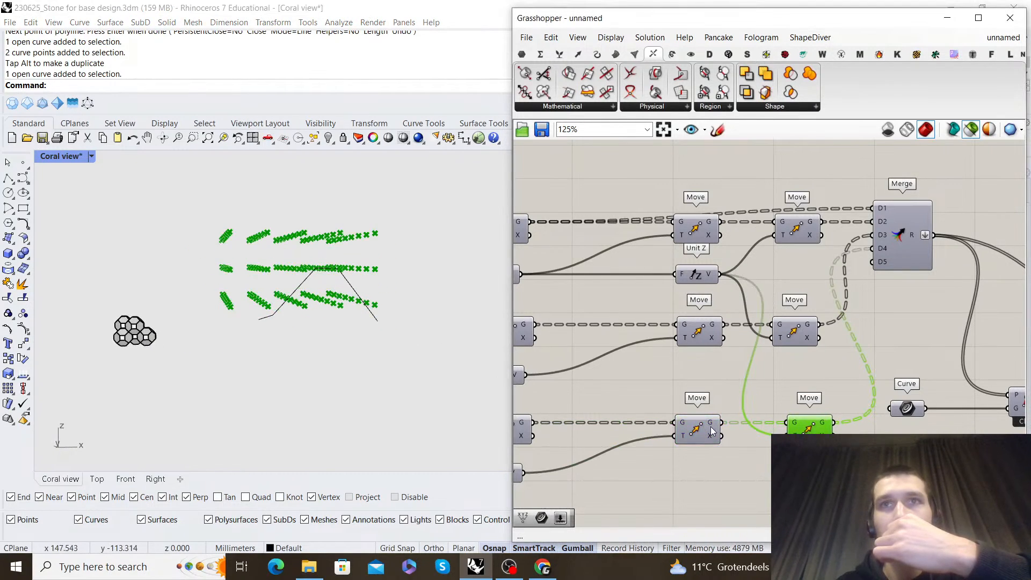
{"action": "right_click_drag", "start_coordinate": [711, 430], "coordinate": [800, 403]}
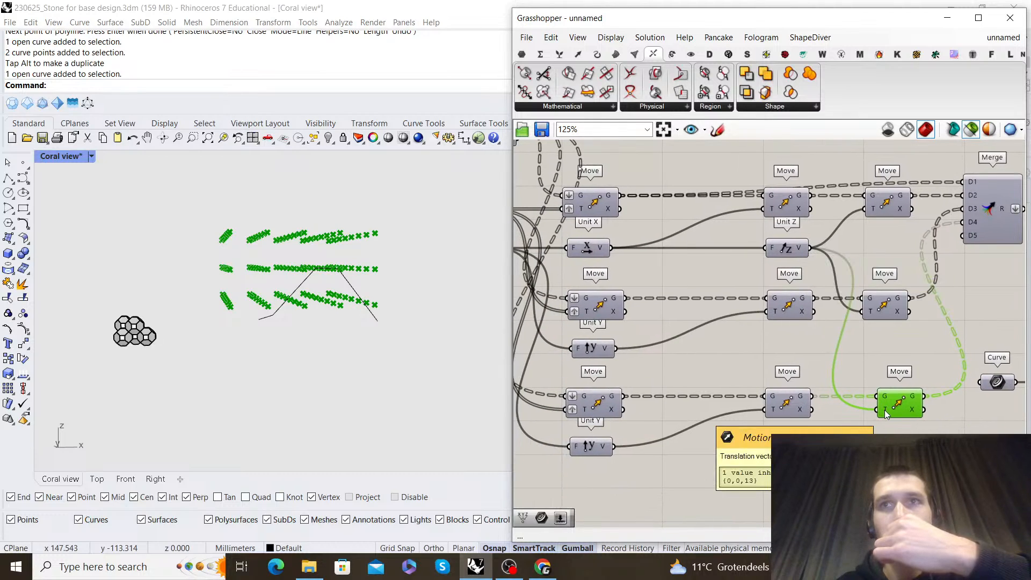
{"action": "right_click_drag", "start_coordinate": [887, 406], "coordinate": [844, 346]}
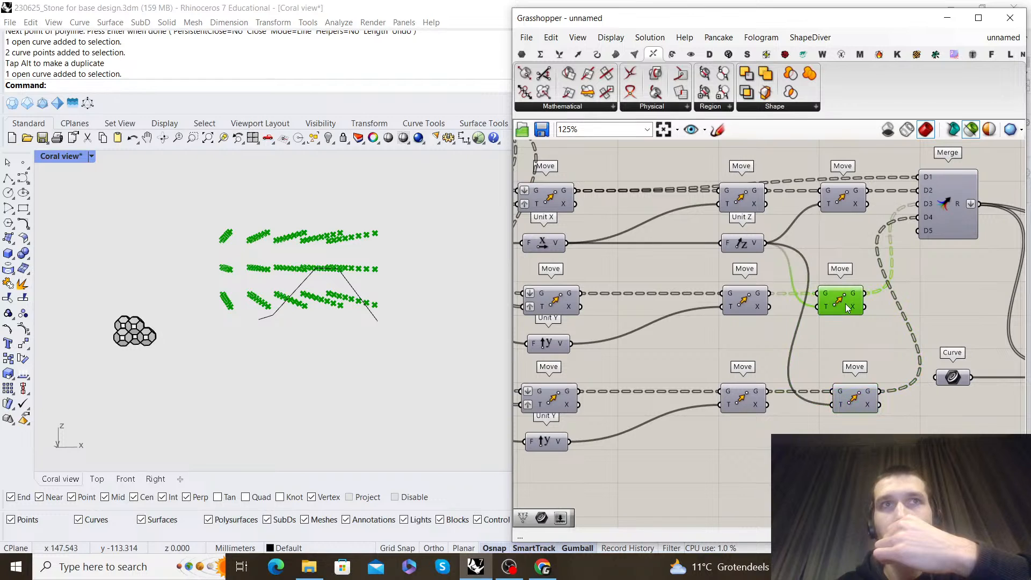
Delete the lowest row's final Z-direction Move and preview the remaining merged point grid around the guide polyline
{"action": "left_click", "coordinate": [863, 400]}
{"action": "key", "text": "Delete"}
{"action": "scroll", "coordinate": [848, 344], "scroll_direction": "down", "scroll_amount": 2}
{"action": "right_click_drag", "start_coordinate": [889, 252], "coordinate": [793, 261]}
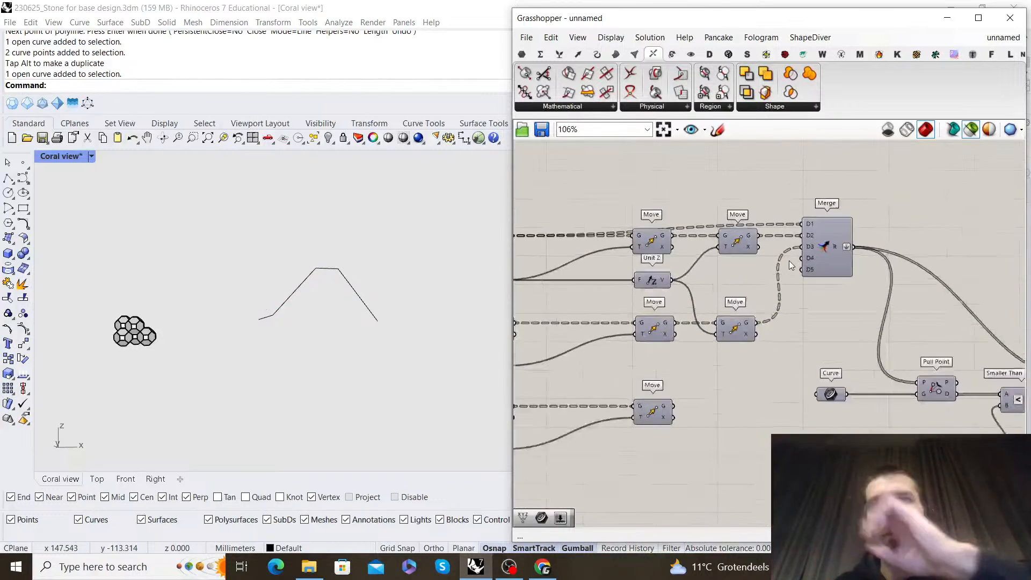
{"action": "scroll", "coordinate": [791, 261], "scroll_direction": "up", "scroll_amount": 2}
{"action": "left_click", "coordinate": [833, 243]}
{"action": "right_click_drag", "start_coordinate": [379, 284], "coordinate": [322, 295]}
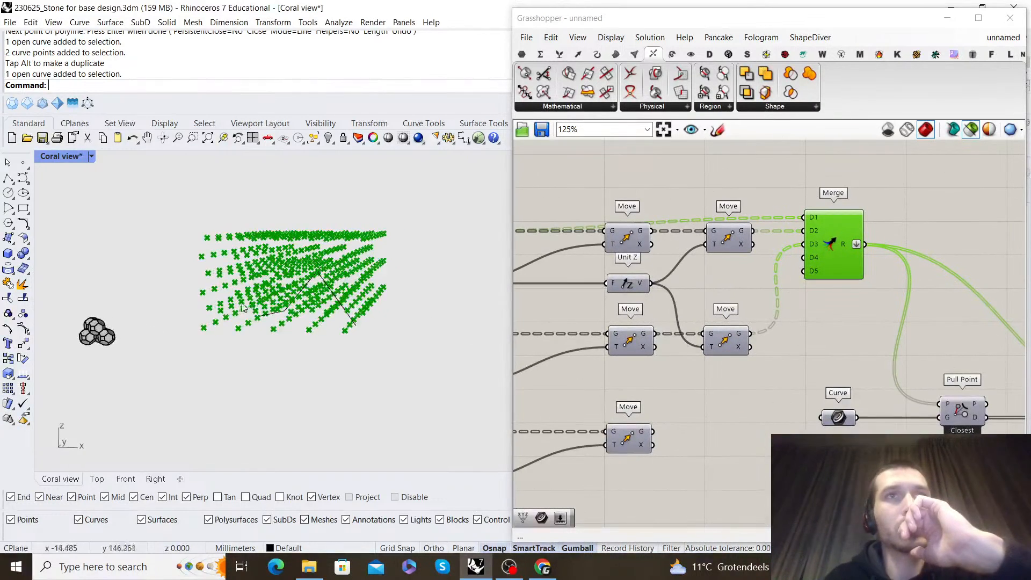
{"action": "scroll", "coordinate": [317, 298], "scroll_direction": "up", "scroll_amount": 3}
Switch to the Coral Mesh development script and preview its source Move together with the three Moves feeding the Merge
{"action": "left_click", "coordinate": [991, 39]}
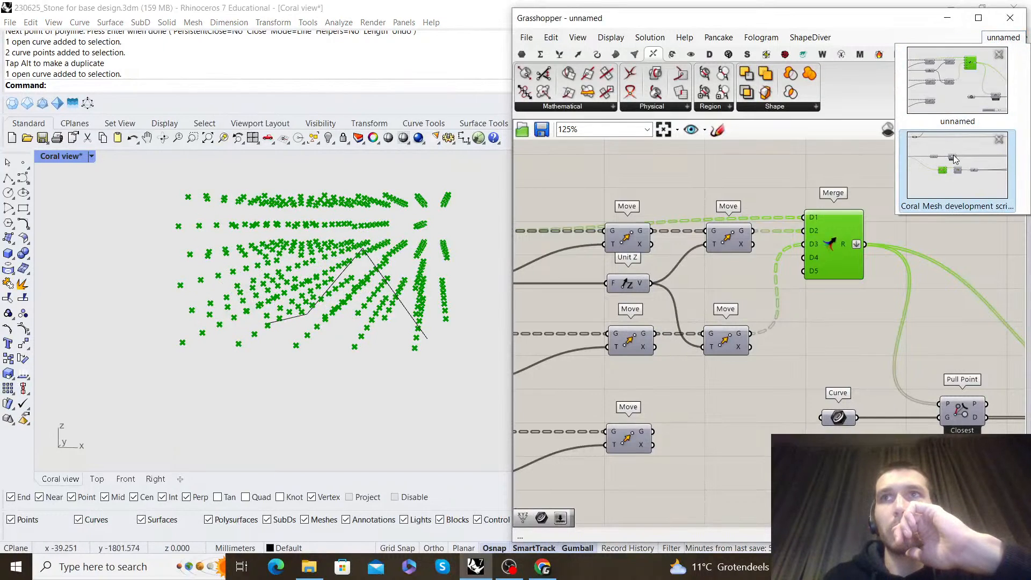
{"action": "left_click", "coordinate": [954, 159]}
{"action": "scroll", "coordinate": [904, 266], "scroll_direction": "down", "scroll_amount": 4}
{"action": "scroll", "coordinate": [859, 290], "scroll_direction": "down", "scroll_amount": 5}
{"action": "scroll", "coordinate": [913, 328], "scroll_direction": "up", "scroll_amount": 8}
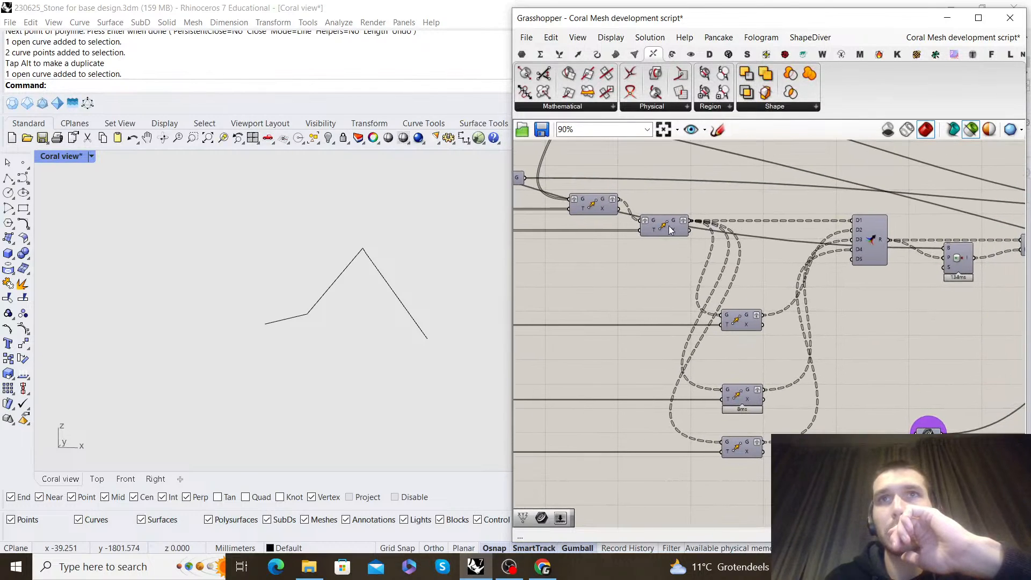
{"action": "left_click", "coordinate": [671, 231]}
{"action": "left_click", "coordinate": [756, 322]}
{"action": "right_click_drag", "start_coordinate": [242, 308], "coordinate": [446, 276]}
{"action": "left_click", "coordinate": [662, 225], "text": "shift"}
{"action": "left_click", "coordinate": [741, 395], "text": "shift"}
{"action": "right_click_drag", "start_coordinate": [429, 317], "coordinate": [264, 301]}
{"action": "left_click", "coordinate": [742, 448], "text": "shift"}
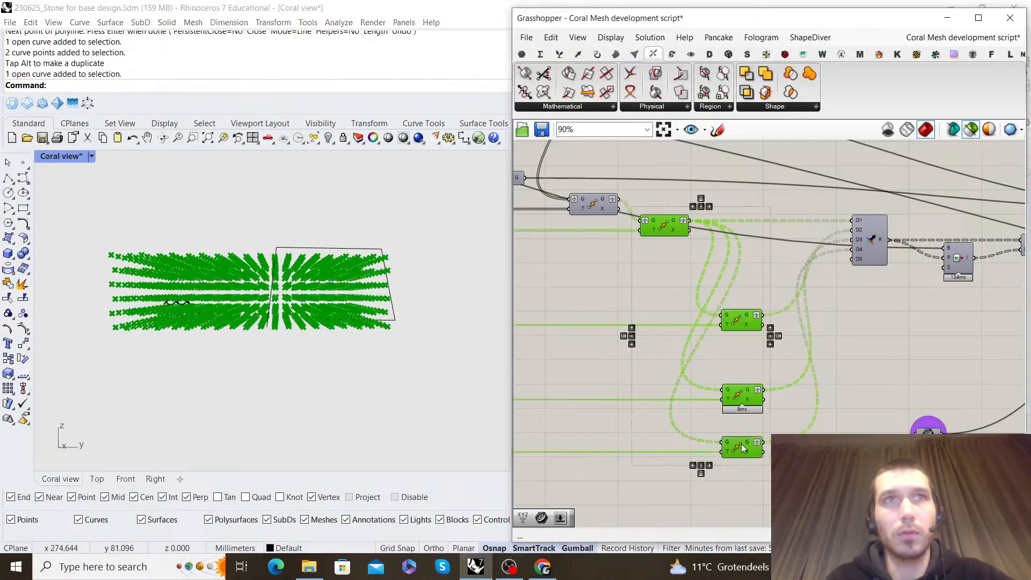
Trace the three Moves back to their Vector XYZ components and examine how the X, Y and Z inputs are wired
{"action": "right_click_drag", "start_coordinate": [760, 433], "coordinate": [886, 369]}
{"action": "scroll", "coordinate": [886, 368], "scroll_direction": "down", "scroll_amount": 3}
{"action": "right_click_drag", "start_coordinate": [549, 379], "coordinate": [732, 366]}
{"action": "scroll", "coordinate": [731, 366], "scroll_direction": "up", "scroll_amount": 4}
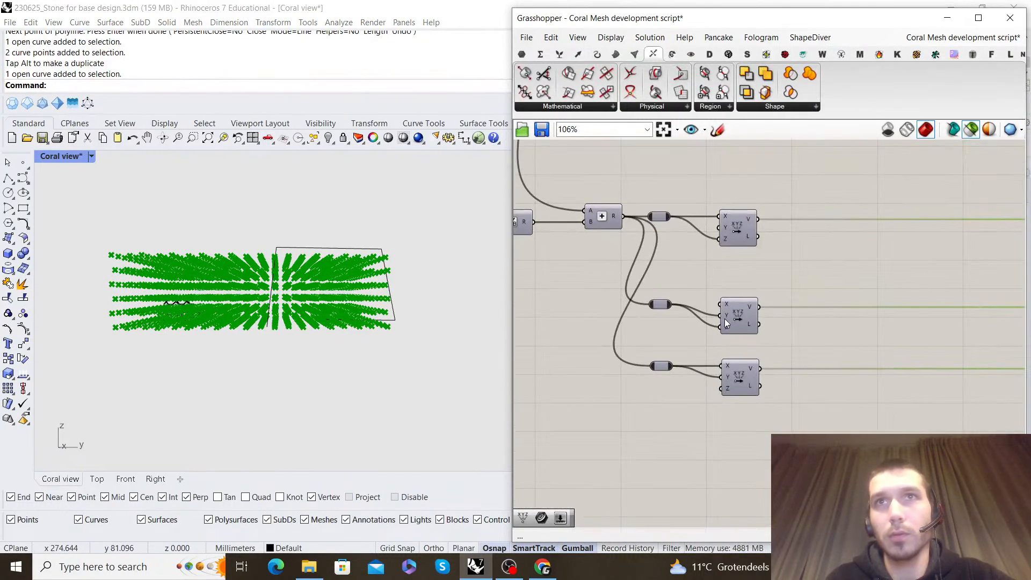
{"action": "scroll", "coordinate": [682, 231], "scroll_direction": "down", "scroll_amount": 3}
{"action": "right_click_drag", "start_coordinate": [682, 231], "coordinate": [764, 291]}
{"action": "scroll", "coordinate": [763, 292], "scroll_direction": "up", "scroll_amount": 3}
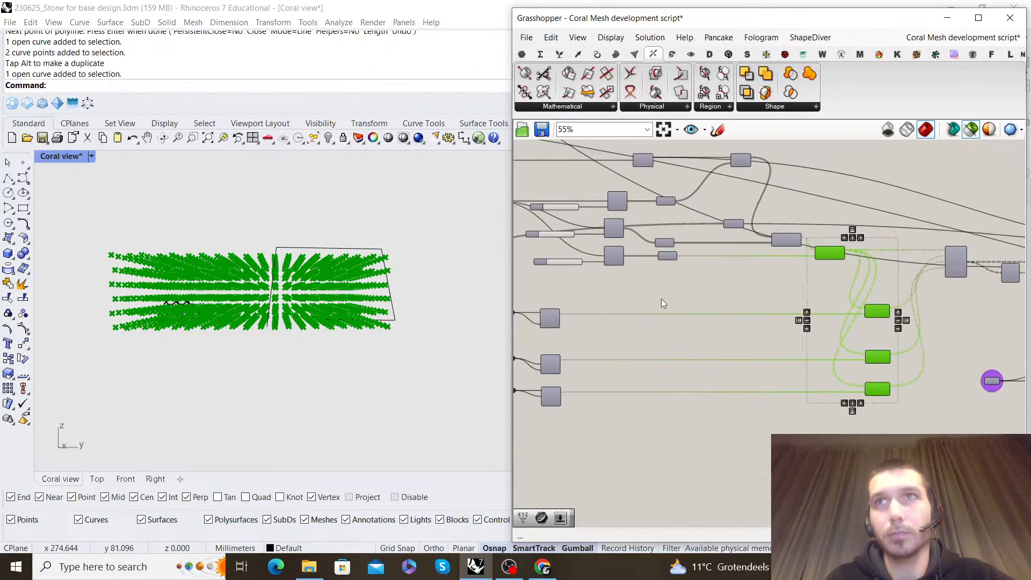
Preview the source Move's point grid alone and compare it with the relays and Vector XYZ wiring behind the offset Moves
{"action": "left_click", "coordinate": [812, 252]}
{"action": "right_click_drag", "start_coordinate": [462, 306], "coordinate": [475, 348]}
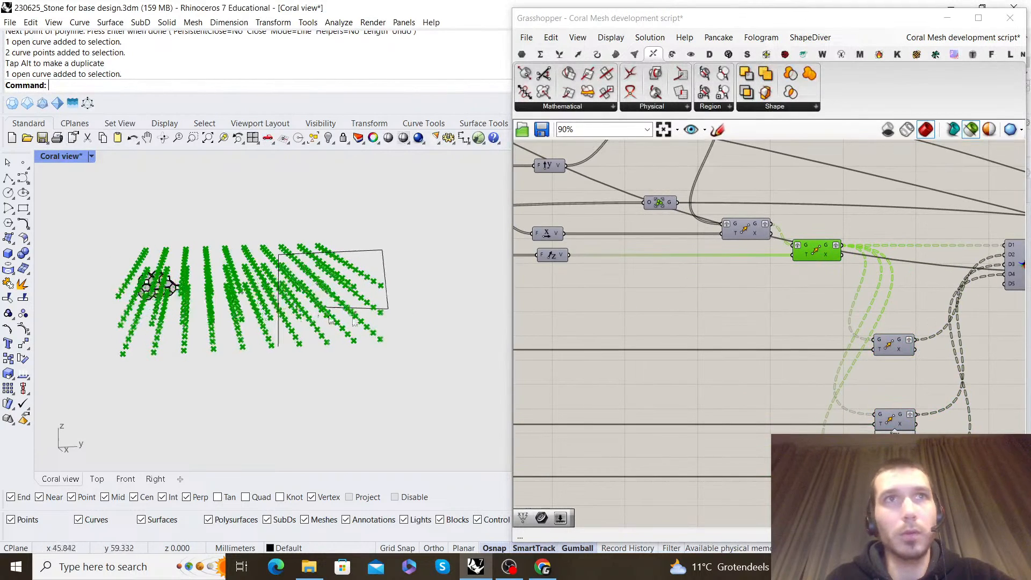
{"action": "scroll", "coordinate": [808, 335], "scroll_direction": "down", "scroll_amount": 2}
{"action": "right_click_drag", "start_coordinate": [807, 336], "coordinate": [840, 312]}
{"action": "scroll", "coordinate": [878, 274], "scroll_direction": "down", "scroll_amount": 1}
{"action": "right_click_drag", "start_coordinate": [735, 289], "coordinate": [768, 303]}
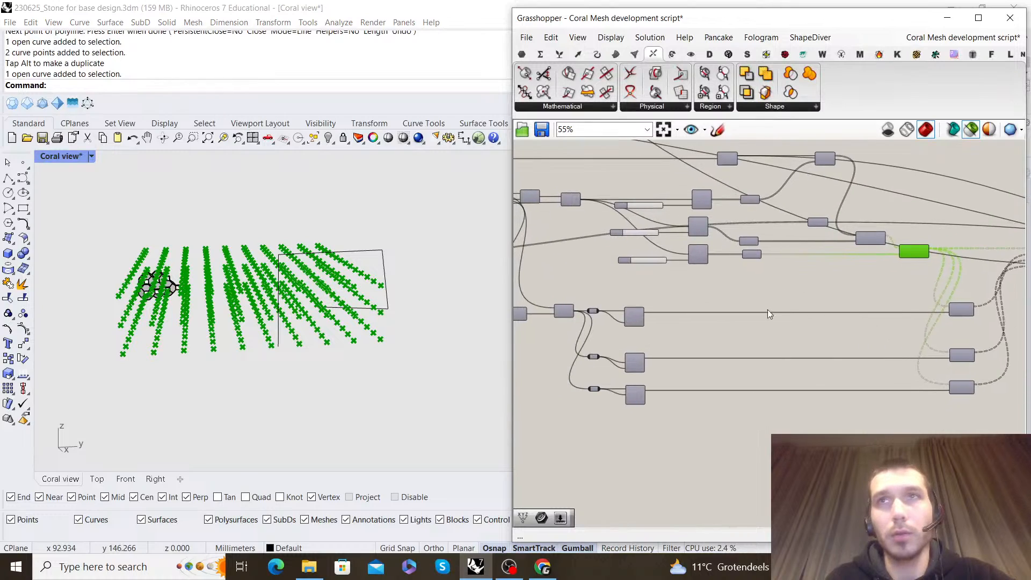
{"action": "scroll", "coordinate": [629, 327], "scroll_direction": "up", "scroll_amount": 3}
{"action": "right_click_drag", "start_coordinate": [595, 290], "coordinate": [666, 291]}
{"action": "mouse_move", "coordinate": [644, 301]}
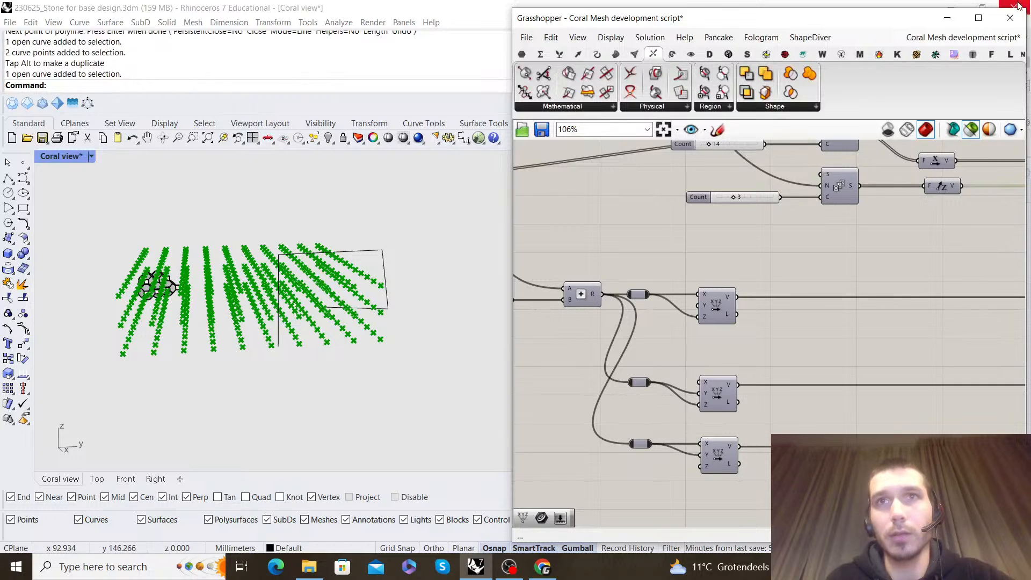
Switch back to the unnamed definition and add a Vector XYZ component below the lowest row of Moves
{"action": "left_click", "coordinate": [983, 42]}
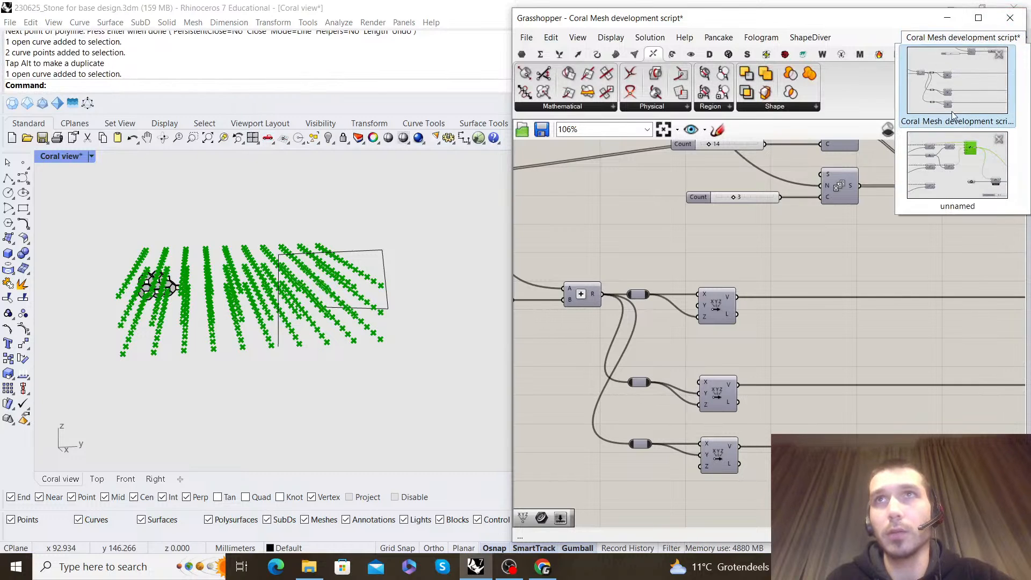
{"action": "left_click", "coordinate": [957, 166]}
{"action": "scroll", "coordinate": [854, 295], "scroll_direction": "down", "scroll_amount": 6}
{"action": "scroll", "coordinate": [704, 318], "scroll_direction": "up", "scroll_amount": 5}
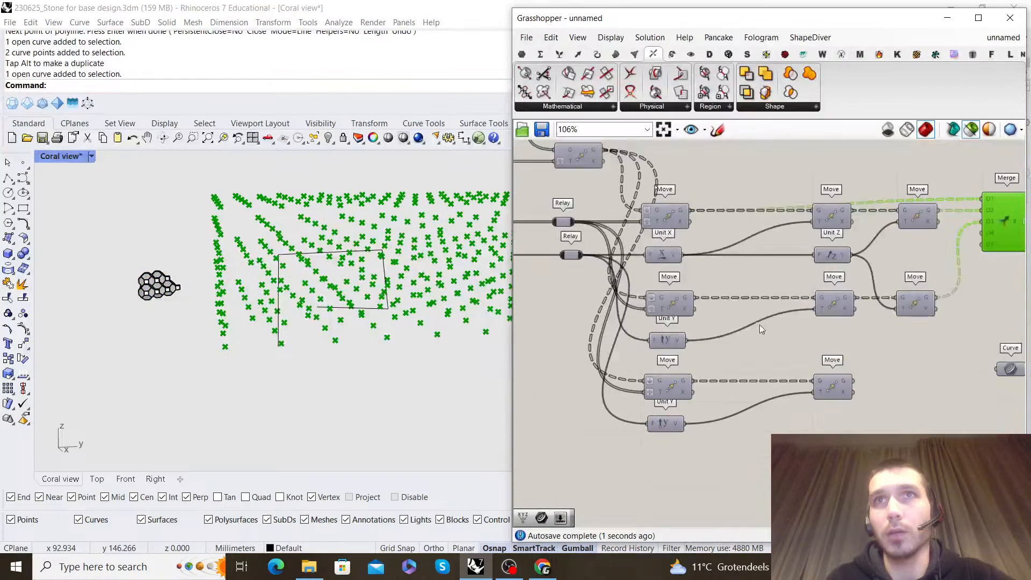
{"action": "right_click_drag", "start_coordinate": [761, 325], "coordinate": [780, 264]}
{"action": "double_click", "coordinate": [777, 399]}
{"action": "type", "text": "xyz"}
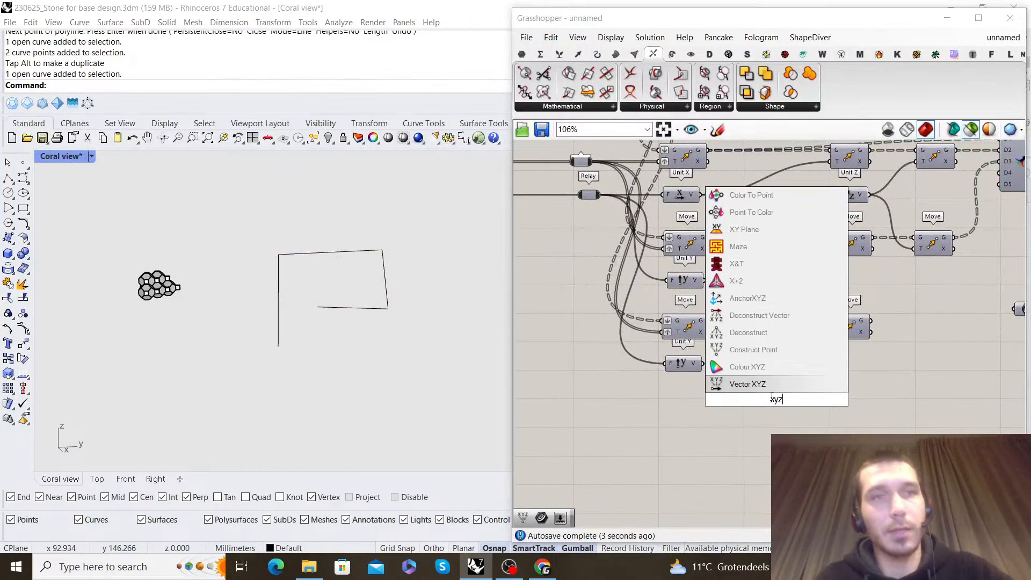
{"action": "key", "text": "Return"}
{"action": "scroll", "coordinate": [736, 253], "scroll_direction": "down", "scroll_amount": 2}
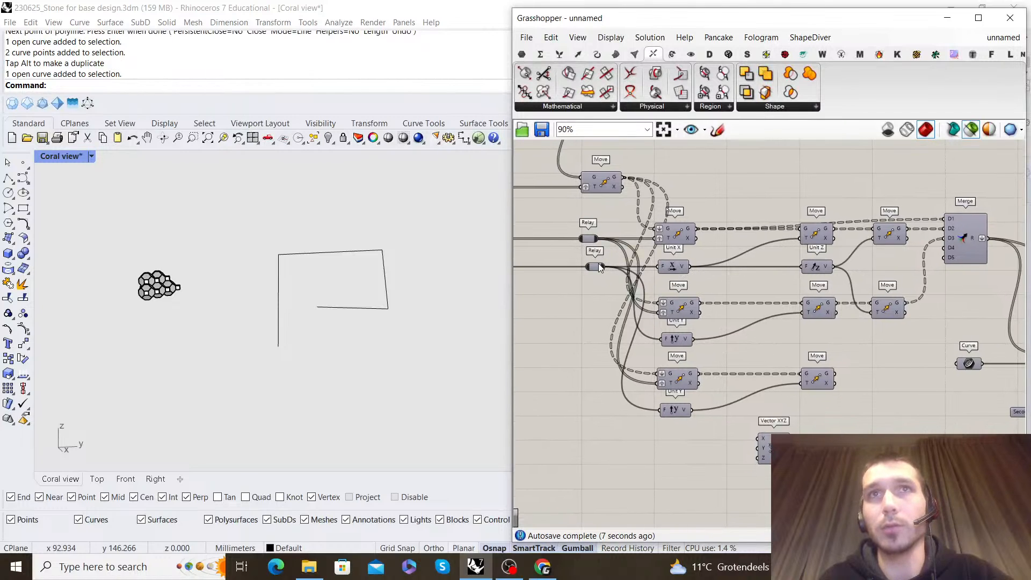
Connect the lower Relay to the X input of the Vector XYZ and place the component under the existing rows
{"action": "left_click_drag", "start_coordinate": [599, 267], "coordinate": [672, 320]}
{"action": "left_click_drag", "start_coordinate": [698, 465], "coordinate": [678, 469]}
{"action": "left_click", "coordinate": [773, 282]}
{"action": "right_click_drag", "start_coordinate": [773, 281], "coordinate": [752, 324]}
{"action": "scroll", "coordinate": [835, 271], "scroll_direction": "down", "scroll_amount": 2}
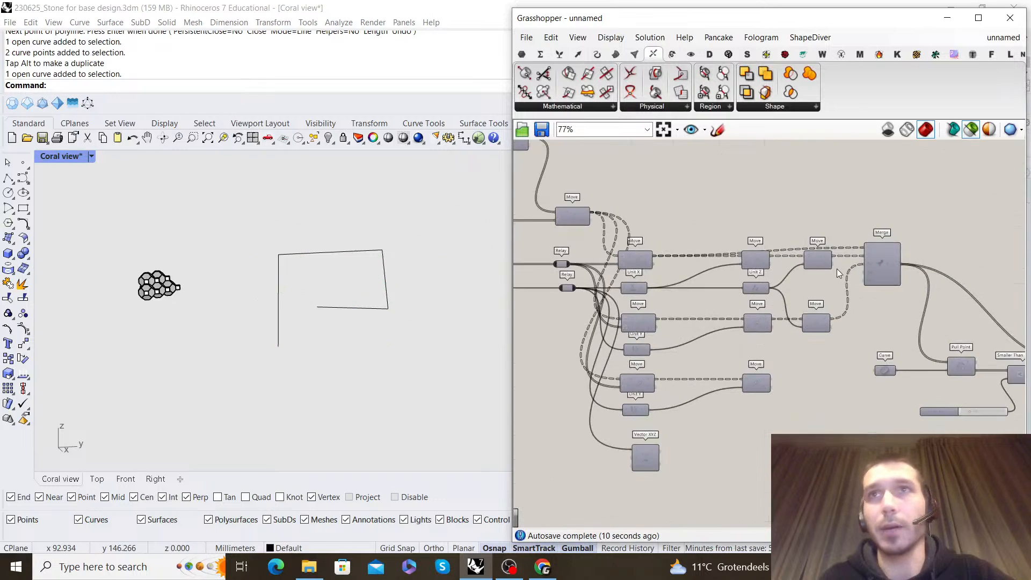
Delete the Unit vectors and directional Moves of all three rows, keeping only the first row's initial Move
{"action": "left_click_drag", "start_coordinate": [757, 261], "coordinate": [752, 290]}
{"action": "key", "text": "Delete"}
{"action": "left_click_drag", "start_coordinate": [784, 398], "coordinate": [620, 285]}
{"action": "key", "text": "Delete"}
{"action": "left_click_drag", "start_coordinate": [632, 401], "coordinate": [630, 398]}
{"action": "key", "text": "Delete"}
Place the Vector XYZ beneath the remaining Move and also connect the lower Relay to its Z input
{"action": "right_click_drag", "start_coordinate": [657, 423], "coordinate": [694, 430]}
{"action": "left_click_drag", "start_coordinate": [685, 457], "coordinate": [706, 308]}
{"action": "scroll", "coordinate": [641, 298], "scroll_direction": "up", "scroll_amount": 2}
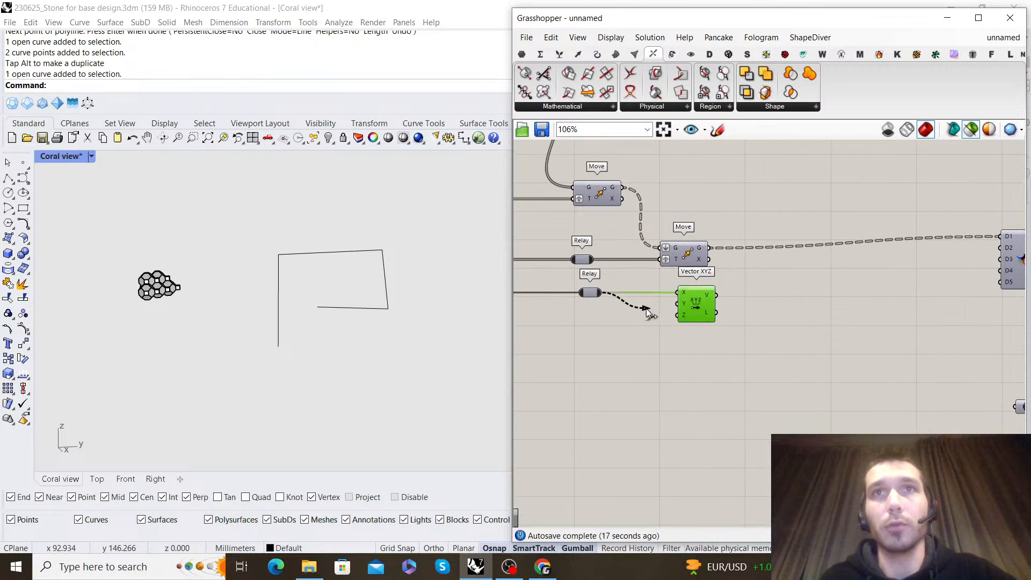
Add a Move driven by the Vector XYZ, feed it the existing Move's geometry, and flatten its G input
{"action": "double_click", "coordinate": [788, 309]}
{"action": "type", "text": "move"}
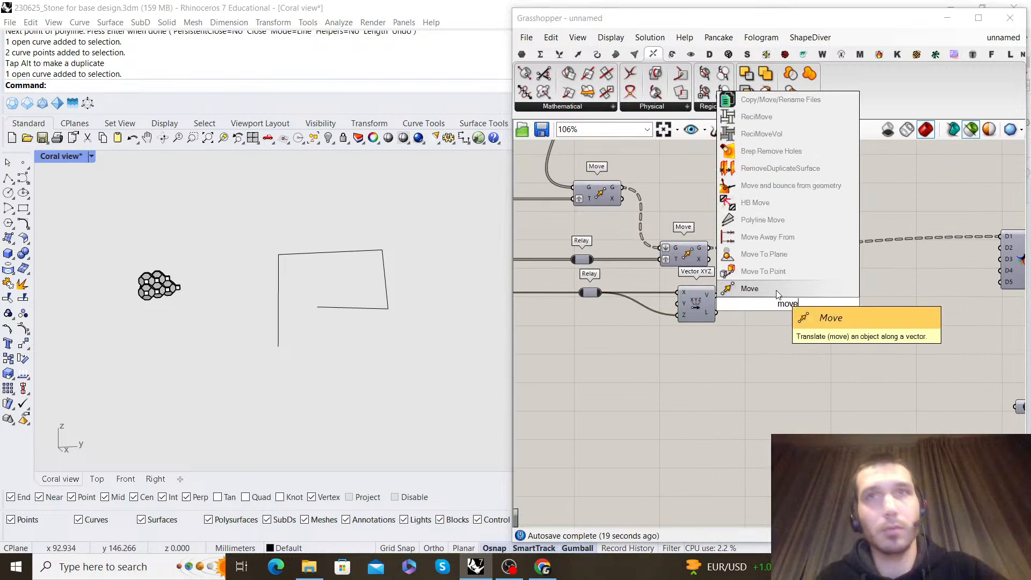
{"action": "left_click", "coordinate": [777, 291]}
{"action": "left_click_drag", "start_coordinate": [787, 302], "coordinate": [809, 260]}
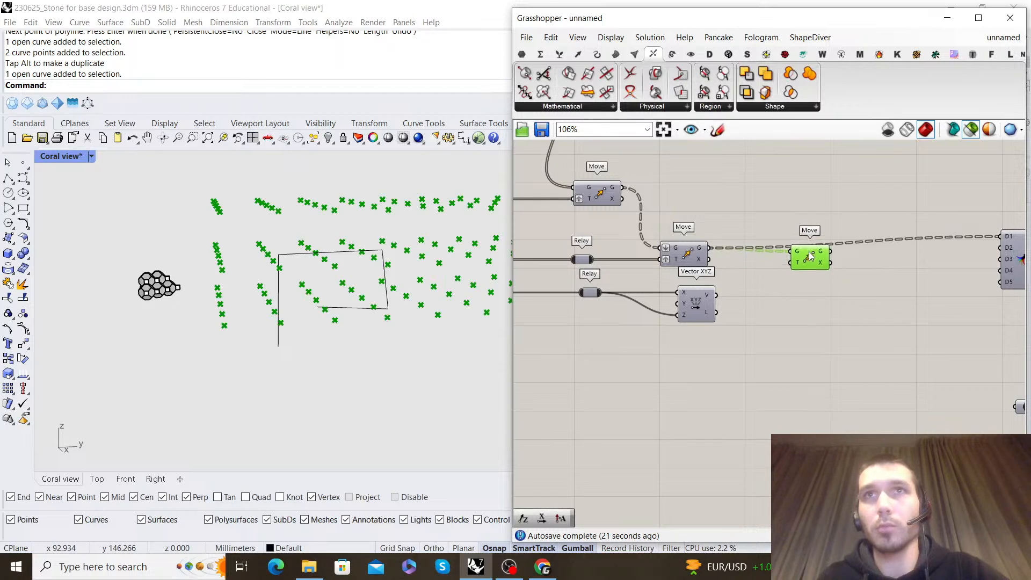
{"action": "right_click", "coordinate": [798, 254]}
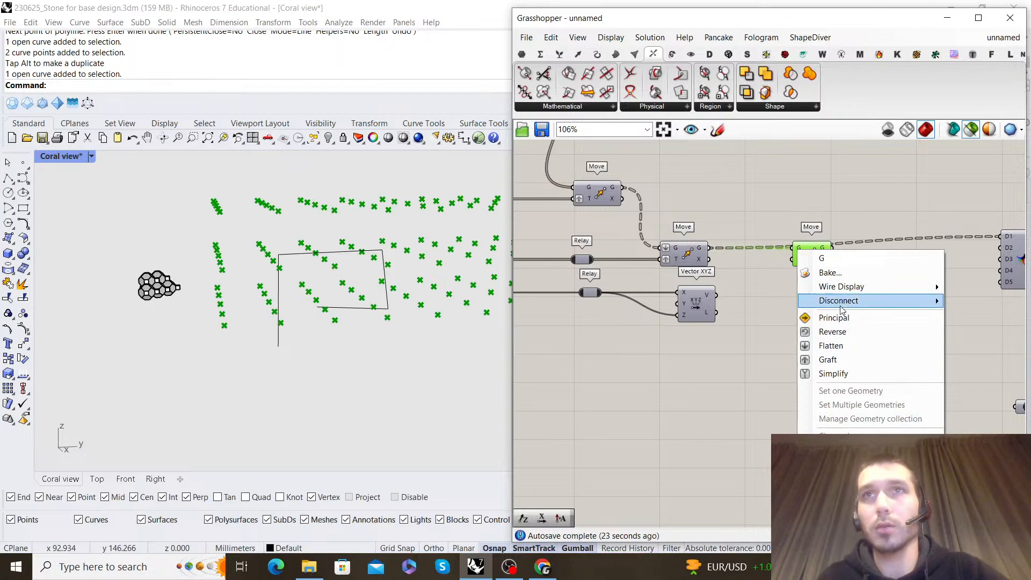
{"action": "left_click", "coordinate": [831, 345]}
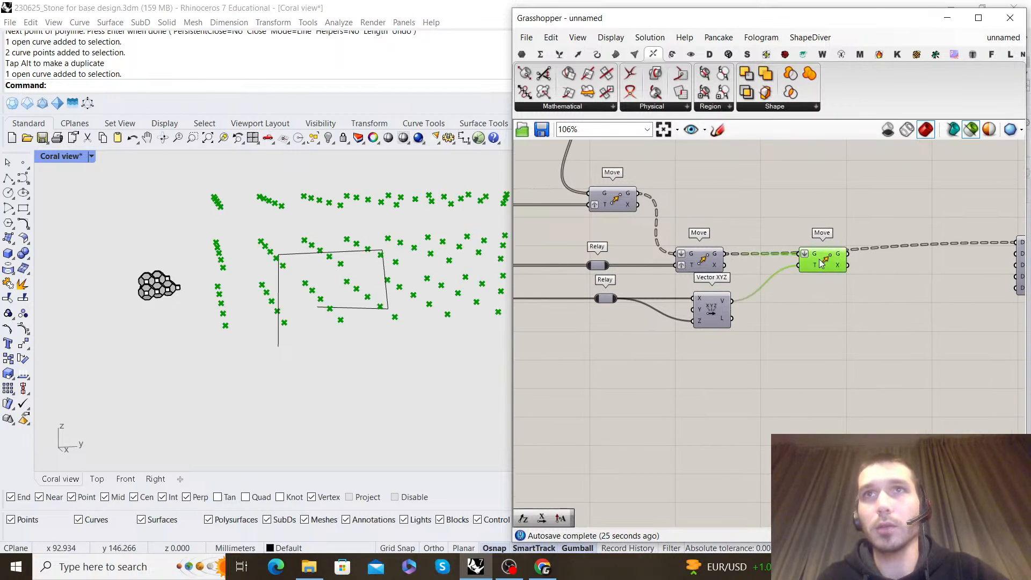
Duplicate the Vector XYZ twice and the new Move once, and wire the Relay to X and Y of the middle vector
{"action": "left_click_drag", "start_coordinate": [704, 308], "coordinate": [713, 363], "text": "alt"}
{"action": "left_click_drag", "start_coordinate": [713, 364], "coordinate": [709, 410], "text": "alt"}
{"action": "left_click", "coordinate": [751, 312]}
{"action": "right_click_drag", "start_coordinate": [751, 313], "coordinate": [763, 282]}
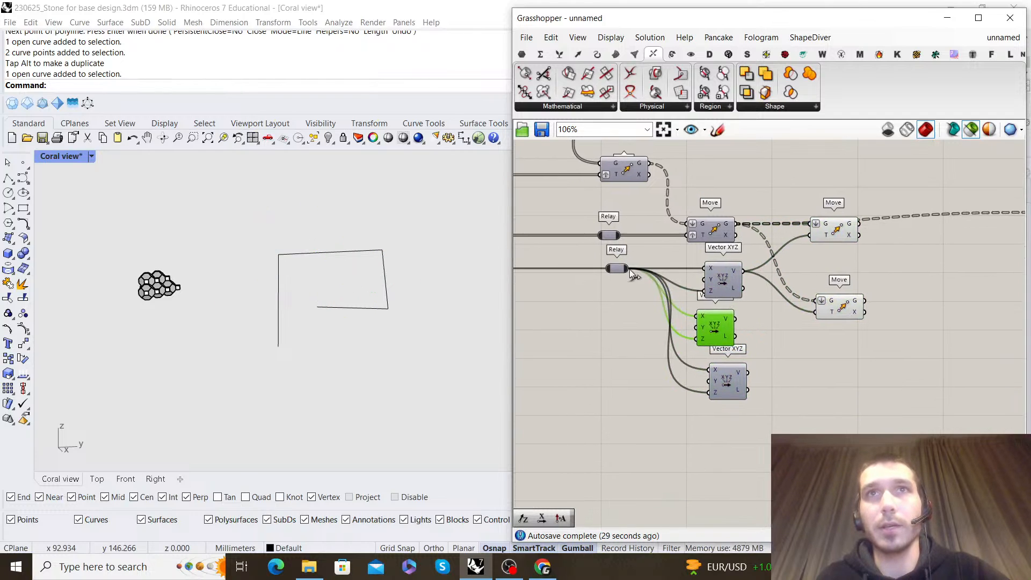
{"action": "left_click_drag", "start_coordinate": [630, 270], "coordinate": [681, 335]}
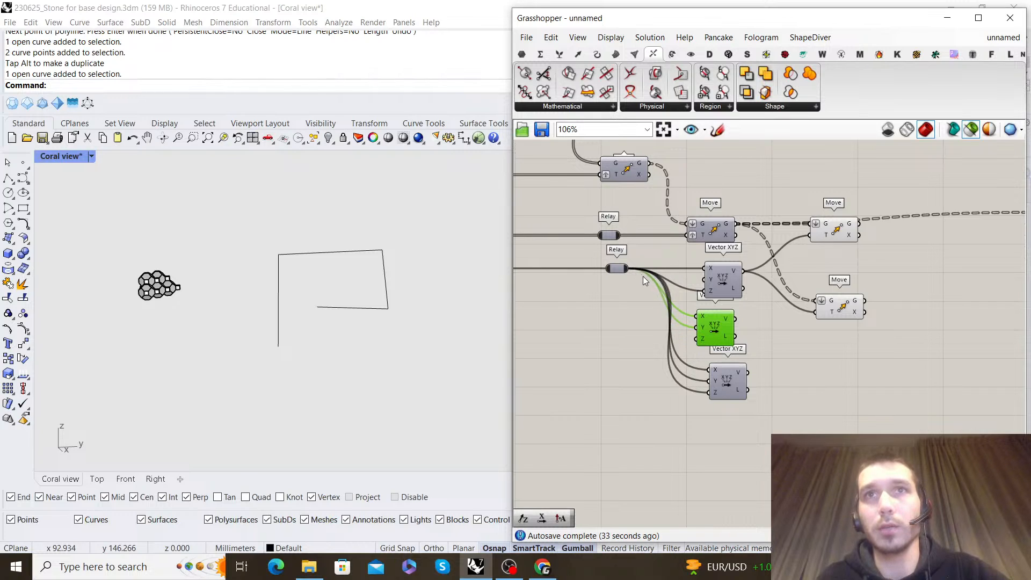
Leave only Y and Z wired on the third Vector XYZ, align the components, and add another copy of the Move
{"action": "left_click_drag", "start_coordinate": [774, 425], "coordinate": [684, 213]}
{"action": "left_click", "coordinate": [707, 211]}
{"action": "left_click", "coordinate": [746, 173]}
{"action": "right_click_drag", "start_coordinate": [746, 172], "coordinate": [709, 174]}
{"action": "left_click_drag", "start_coordinate": [799, 308], "coordinate": [796, 292]}
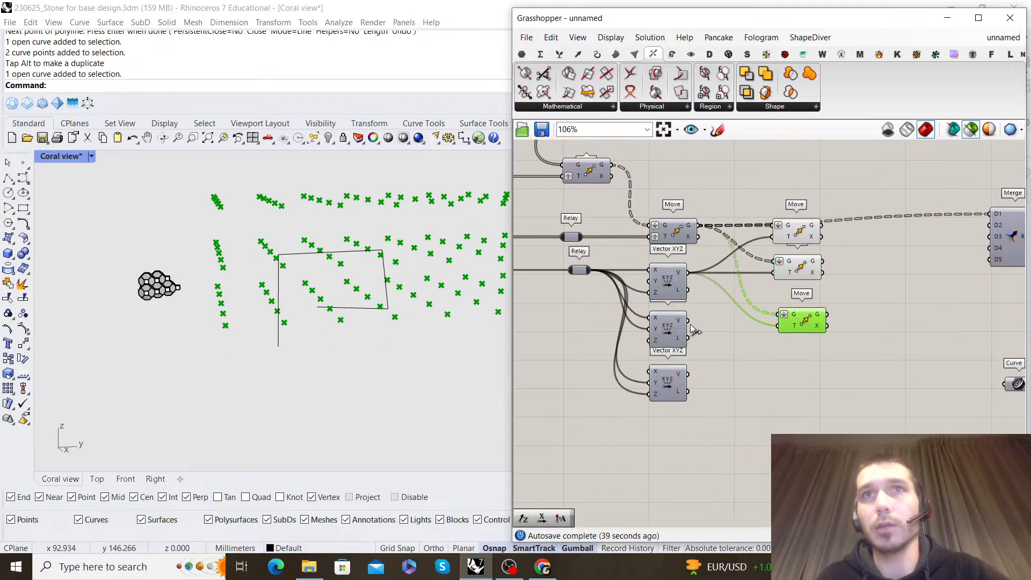
Duplicate the Move a final time and drive the last two Moves with the second and third Vector XYZ respectively
{"action": "left_click_drag", "start_coordinate": [691, 325], "coordinate": [811, 329]}
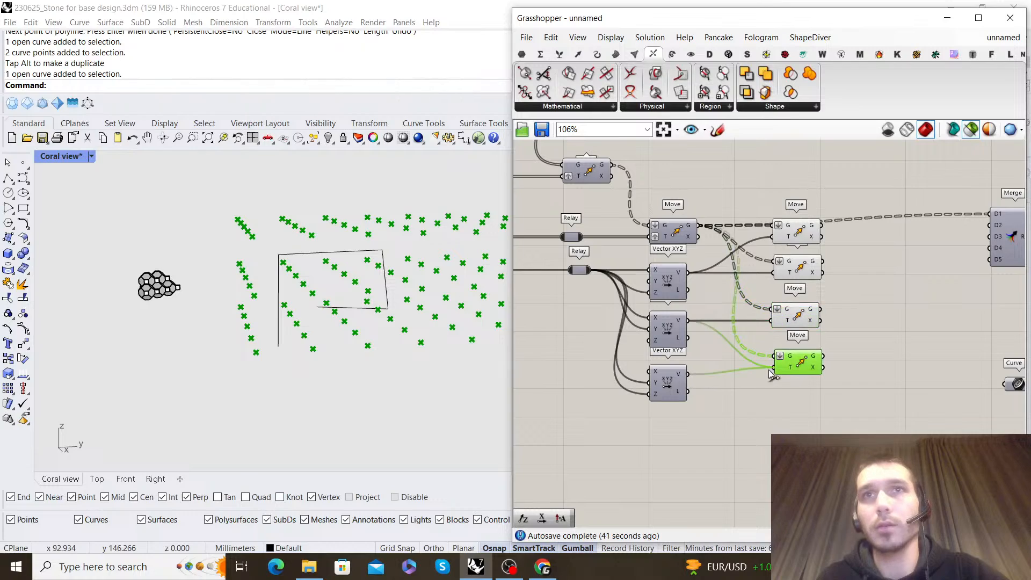
{"action": "left_click_drag", "start_coordinate": [769, 370], "coordinate": [772, 369]}
{"action": "left_click_drag", "start_coordinate": [803, 357], "coordinate": [800, 363]}
{"action": "left_click_drag", "start_coordinate": [854, 385], "coordinate": [769, 192]}
Connect the four Moves to the Merge inputs D1 to D4 and bring the Merge closer to them
{"action": "mouse_move", "coordinate": [301, 301]}
{"action": "right_mouse_down"}
{"action": "mouse_move", "coordinate": [202, 304]}
{"action": "mouse_move", "coordinate": [472, 292]}
{"action": "mouse_move", "coordinate": [316, 301]}
{"action": "right_mouse_up"}
{"action": "left_click", "coordinate": [851, 298]}
{"action": "right_click_drag", "start_coordinate": [849, 298], "coordinate": [612, 306]}
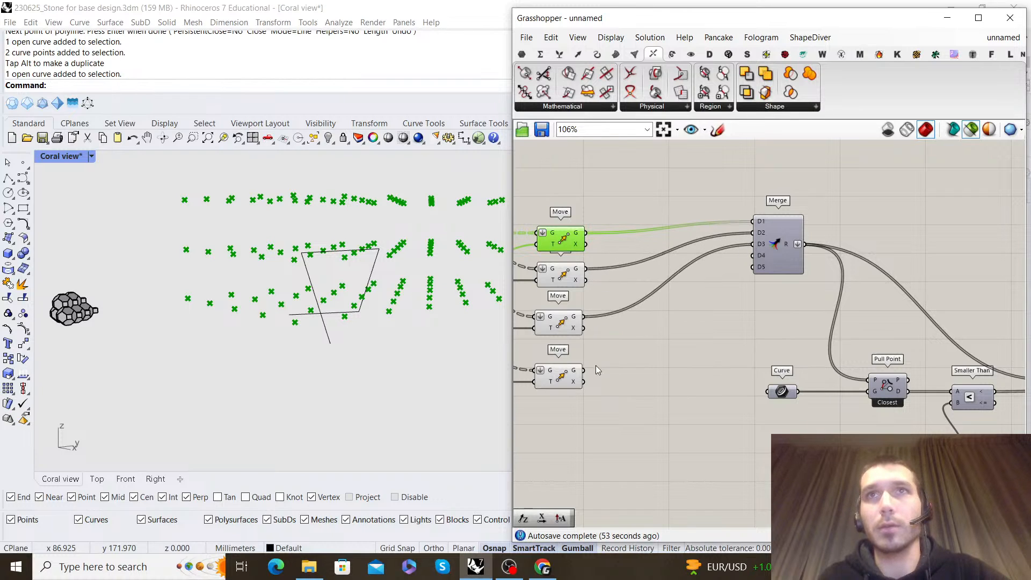
{"action": "left_click_drag", "start_coordinate": [778, 245], "coordinate": [702, 258]}
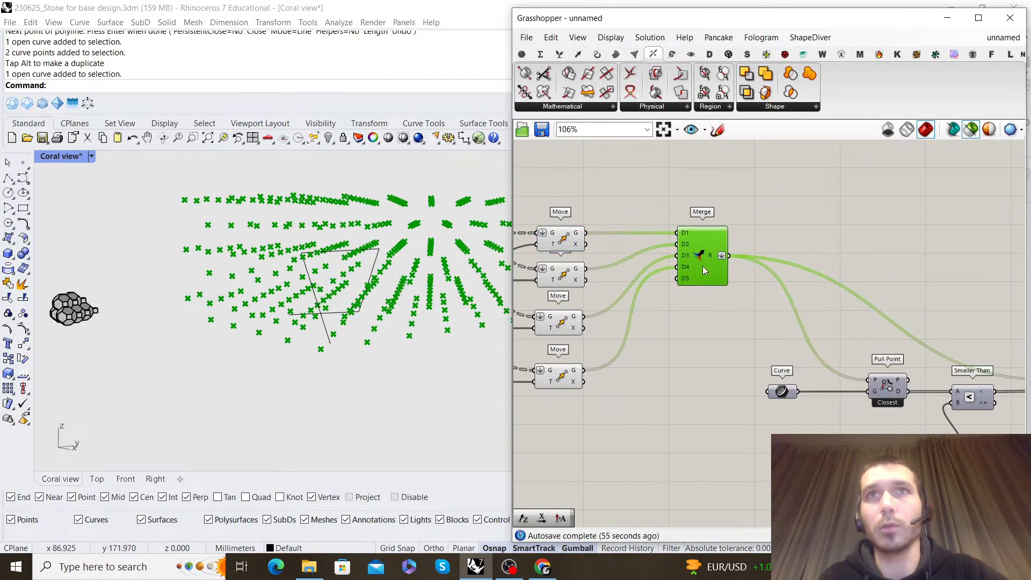
Turn off the preview of the four Moves that feed the Merge
{"action": "left_click_drag", "start_coordinate": [672, 440], "coordinate": [553, 226]}
{"action": "right_click", "coordinate": [608, 186]}
{"action": "left_click", "coordinate": [643, 210]}
{"action": "left_click", "coordinate": [886, 254]}
Preview the Move To Point result and examine the module cluster along the polyline from several angles
{"action": "scroll", "coordinate": [891, 256], "scroll_direction": "down", "scroll_amount": 2}
{"action": "right_click_drag", "start_coordinate": [945, 271], "coordinate": [720, 306]}
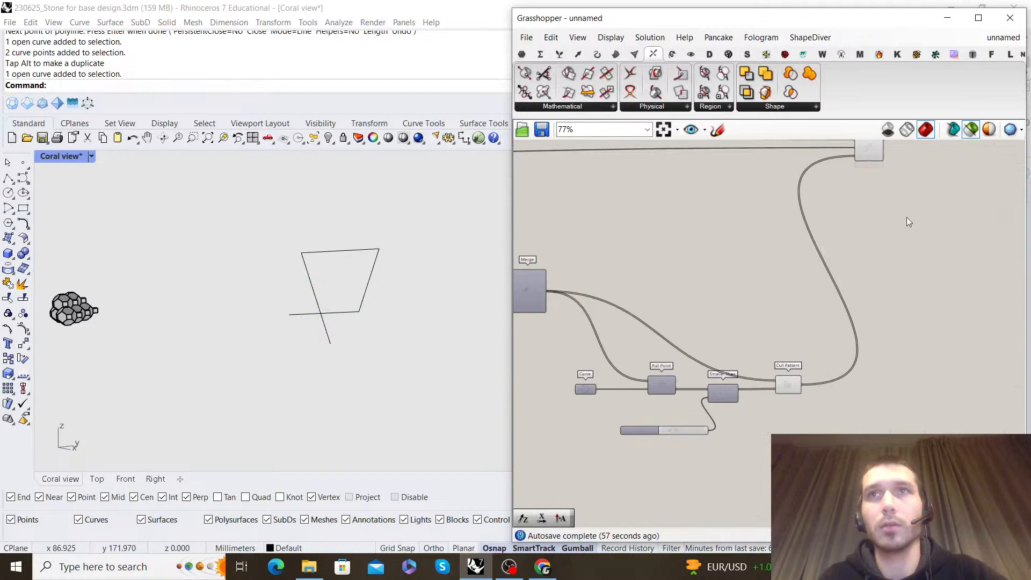
{"action": "left_click", "coordinate": [870, 156]}
{"action": "right_click_drag", "start_coordinate": [266, 301], "coordinate": [254, 265]}
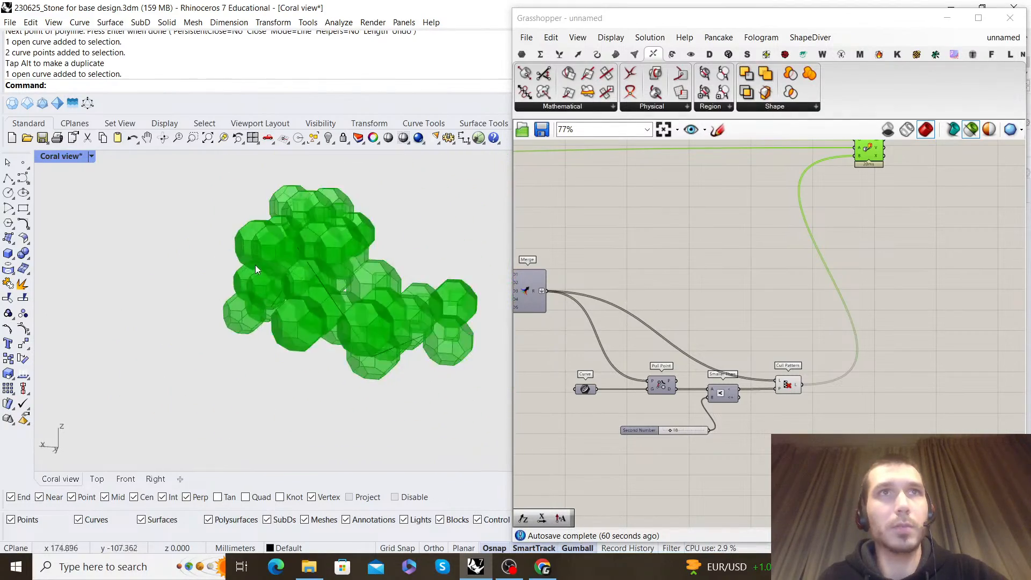
{"action": "right_click_drag", "start_coordinate": [346, 307], "coordinate": [279, 300]}
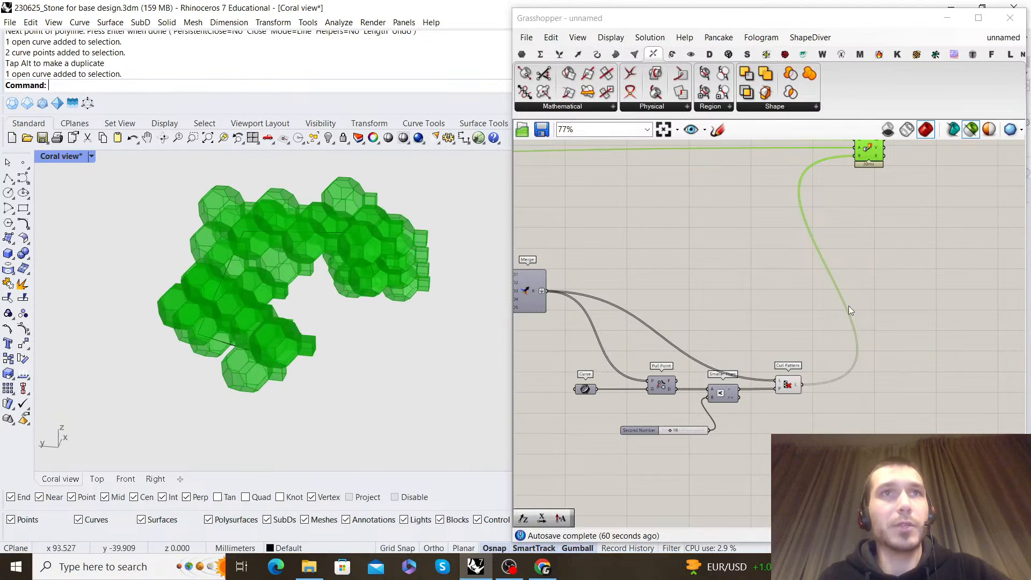
Line up Pull Point, Smaller Than and Cull Pattern with the Merge, and turn off the Cull Pattern preview
{"action": "scroll", "coordinate": [766, 322], "scroll_direction": "down", "scroll_amount": 5}
{"action": "right_click_drag", "start_coordinate": [818, 327], "coordinate": [822, 328]}
{"action": "scroll", "coordinate": [725, 354], "scroll_direction": "up", "scroll_amount": 6}
{"action": "left_click_drag", "start_coordinate": [904, 431], "coordinate": [733, 329]}
{"action": "scroll", "coordinate": [834, 361], "scroll_direction": "up", "scroll_amount": 2}
{"action": "left_click_drag", "start_coordinate": [900, 375], "coordinate": [900, 227]}
{"action": "right_click", "coordinate": [870, 278]}
{"action": "left_click", "coordinate": [909, 294]}
{"action": "scroll", "coordinate": [769, 260], "scroll_direction": "down", "scroll_amount": 3}
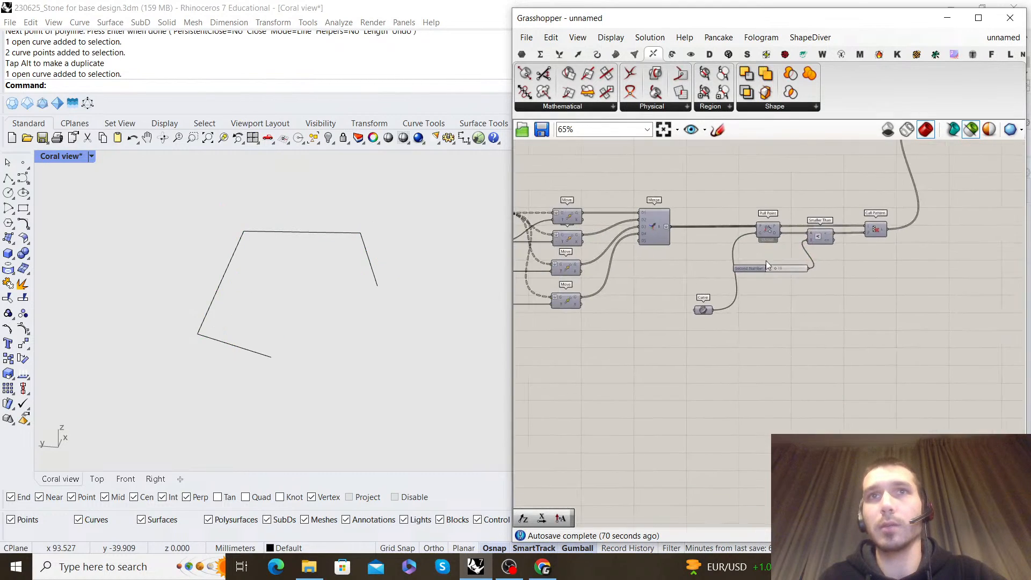
Place the guide Curve component in its own group and give the group a blob outline
{"action": "left_click", "coordinate": [683, 322]}
{"action": "right_click", "coordinate": [611, 322]}
{"action": "left_click", "coordinate": [639, 417]}
{"action": "scroll", "coordinate": [594, 383], "scroll_direction": "up", "scroll_amount": 3}
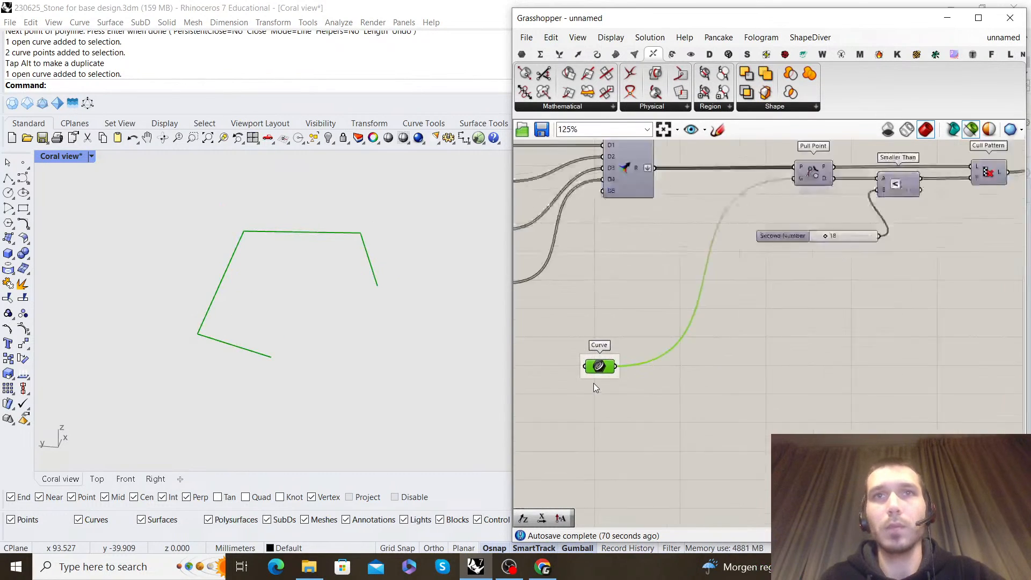
{"action": "right_click", "coordinate": [618, 354]}
{"action": "left_click", "coordinate": [661, 408]}
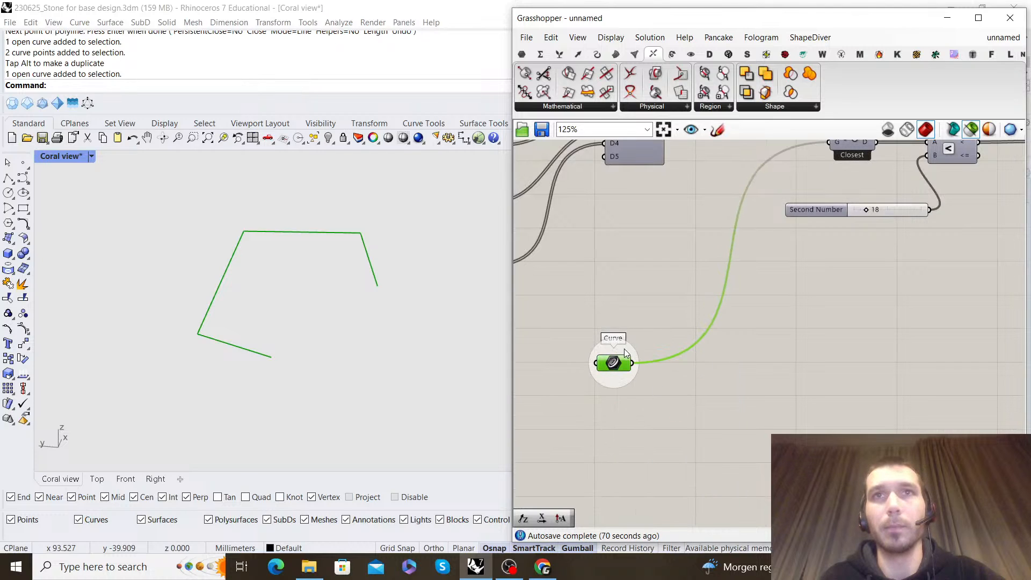
Colour the Curve component's group purple and name it Attractor
{"action": "right_click", "coordinate": [624, 350]}
{"action": "mouse_move", "coordinate": [733, 481]}
{"action": "left_click", "coordinate": [801, 402]}
{"action": "left_click", "coordinate": [749, 277]}
{"action": "scroll", "coordinate": [749, 275], "scroll_direction": "down", "scroll_amount": 5}
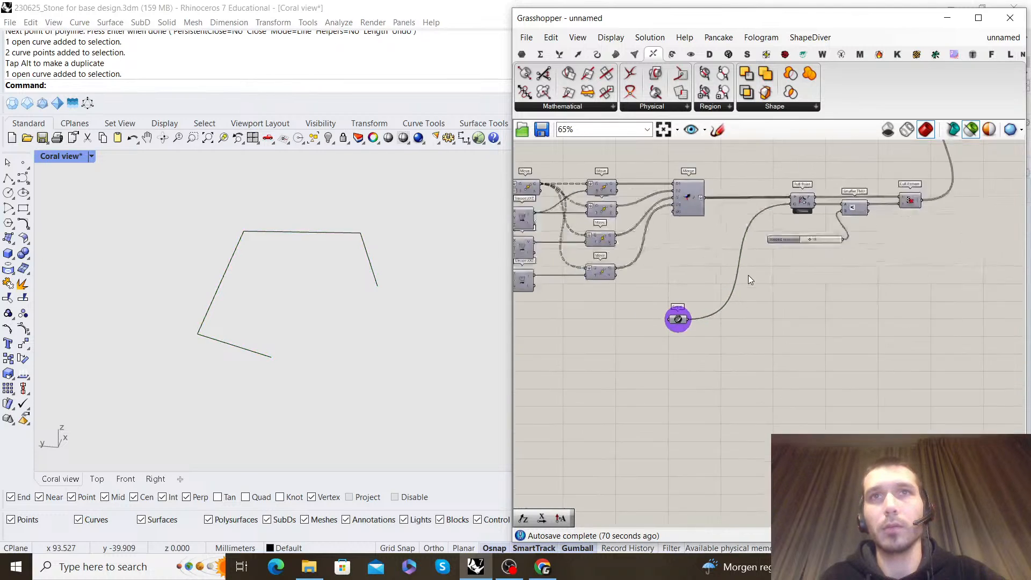
{"action": "scroll", "coordinate": [698, 325], "scroll_direction": "up", "scroll_amount": 5}
{"action": "right_click", "coordinate": [718, 317]}
{"action": "type", "text": "Attractor"}
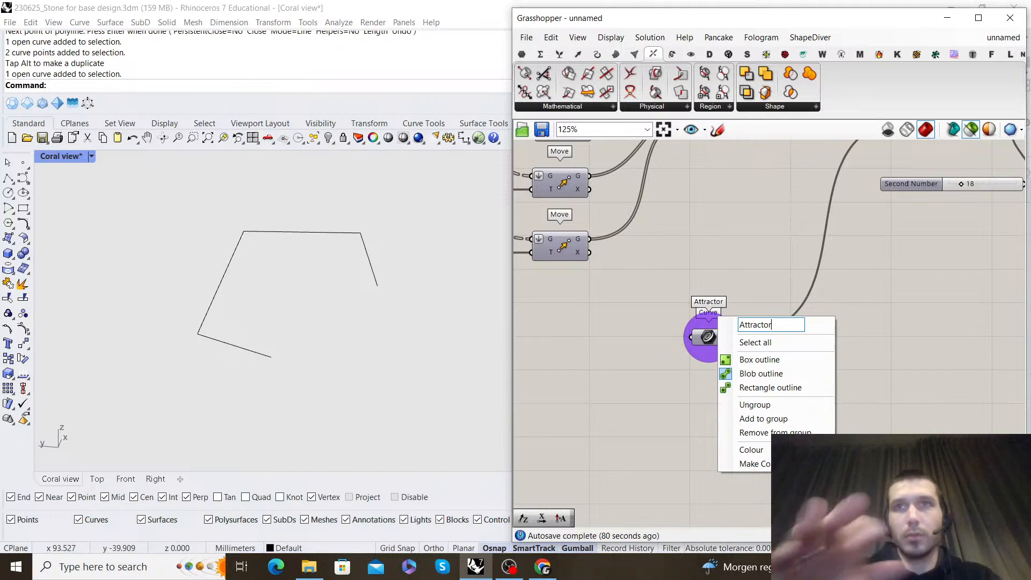
{"action": "left_click", "coordinate": [884, 276]}
Preview the modules produced by the Move To Point component
{"action": "scroll", "coordinate": [884, 276], "scroll_direction": "down", "scroll_amount": 5}
{"action": "right_click_drag", "start_coordinate": [955, 275], "coordinate": [794, 329]}
{"action": "scroll", "coordinate": [711, 215], "scroll_direction": "up", "scroll_amount": 5}
{"action": "left_click", "coordinate": [753, 297]}
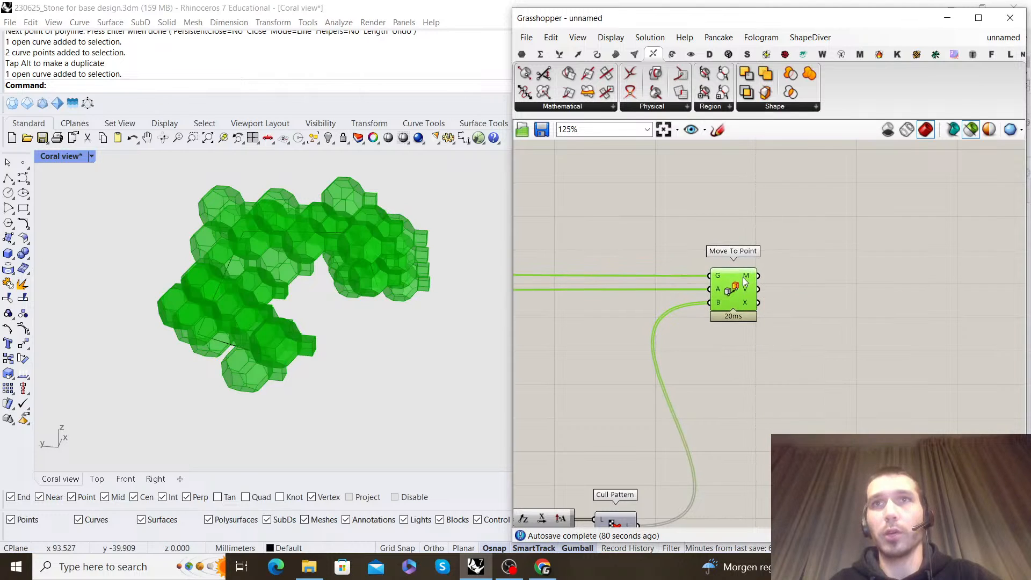
Examine the module structure produced by Move To Point from several angles and up close in the Coral view
{"action": "left_click_drag", "start_coordinate": [745, 271], "coordinate": [741, 209]}
{"action": "scroll", "coordinate": [745, 227], "scroll_direction": "down", "scroll_amount": 8}
{"action": "right_click_drag", "start_coordinate": [748, 231], "coordinate": [845, 275]}
{"action": "scroll", "coordinate": [849, 280], "scroll_direction": "up", "scroll_amount": 8}
{"action": "left_click_drag", "start_coordinate": [798, 259], "coordinate": [796, 256]}
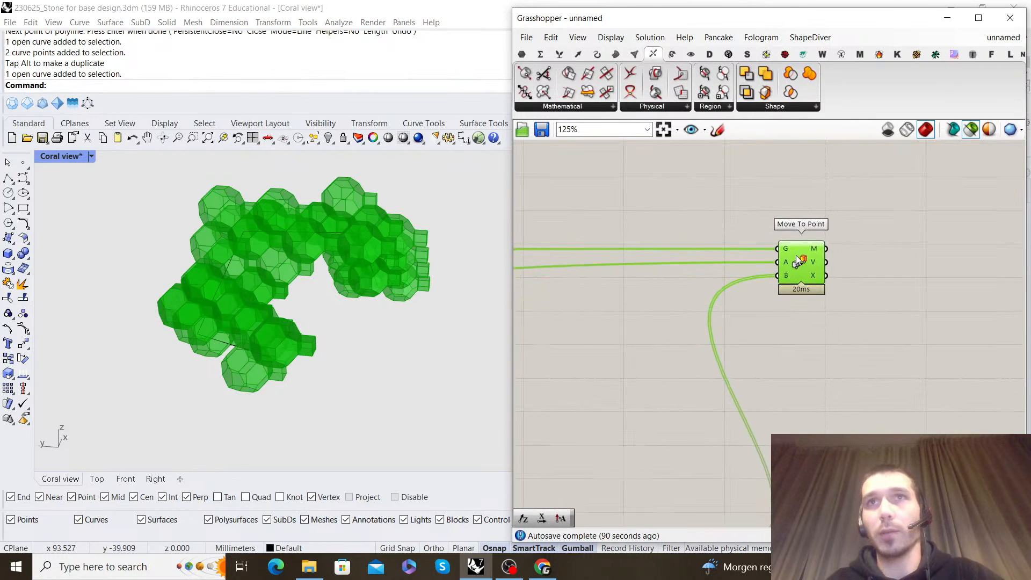
{"action": "right_click_drag", "start_coordinate": [870, 255], "coordinate": [778, 267]}
{"action": "scroll", "coordinate": [780, 268], "scroll_direction": "up", "scroll_amount": 1}
{"action": "left_click", "coordinate": [809, 283]}
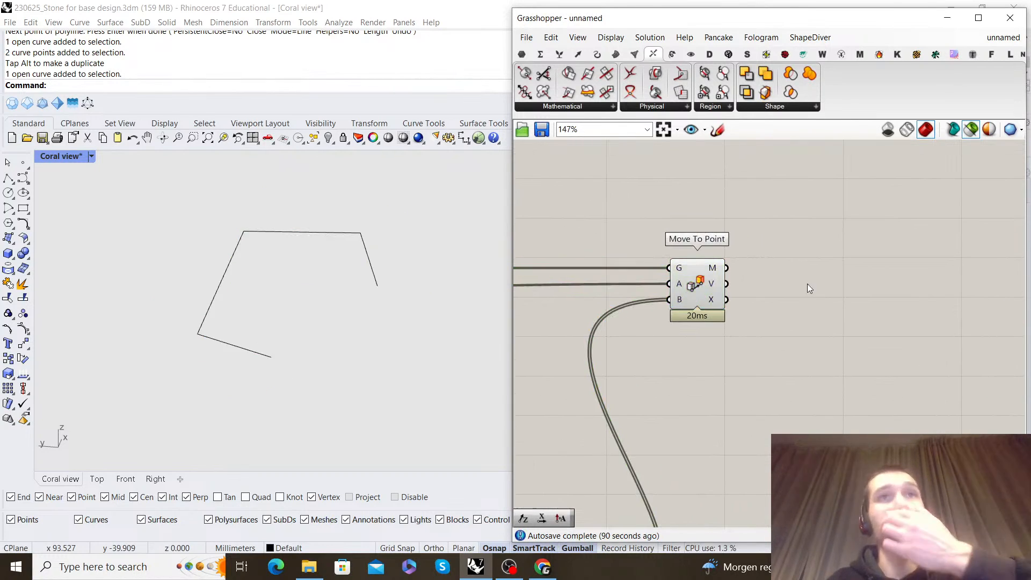
{"action": "left_click", "coordinate": [710, 285]}
{"action": "scroll", "coordinate": [262, 320], "scroll_direction": "up", "scroll_amount": 6}
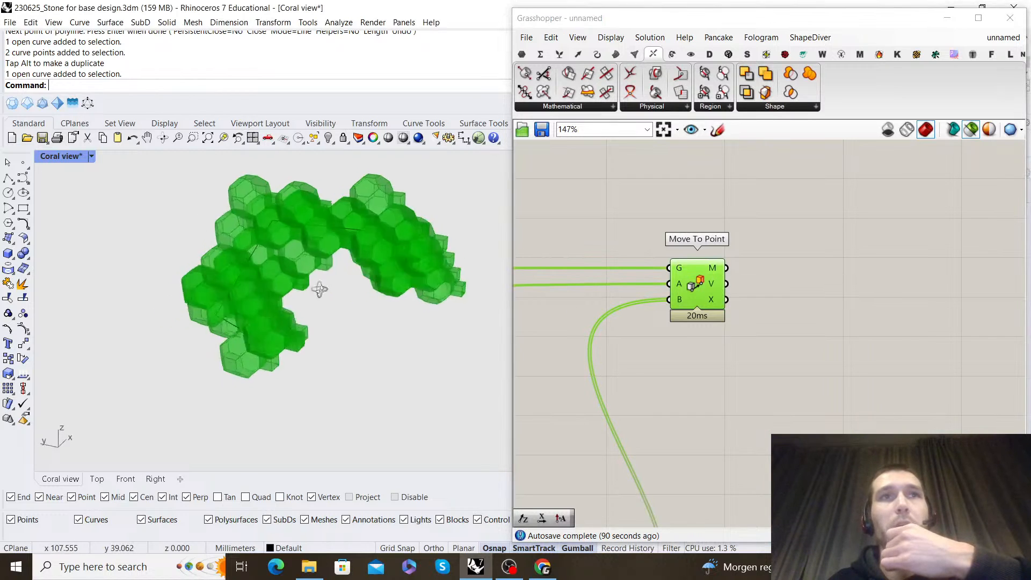
{"action": "right_click_drag", "start_coordinate": [233, 332], "coordinate": [291, 331]}
{"action": "scroll", "coordinate": [343, 305], "scroll_direction": "up", "scroll_amount": 5}
{"action": "scroll", "coordinate": [343, 305], "scroll_direction": "down", "scroll_amount": 7}
{"action": "right_click_drag", "start_coordinate": [344, 304], "coordinate": [254, 289]}
{"action": "scroll", "coordinate": [315, 306], "scroll_direction": "up", "scroll_amount": 2}
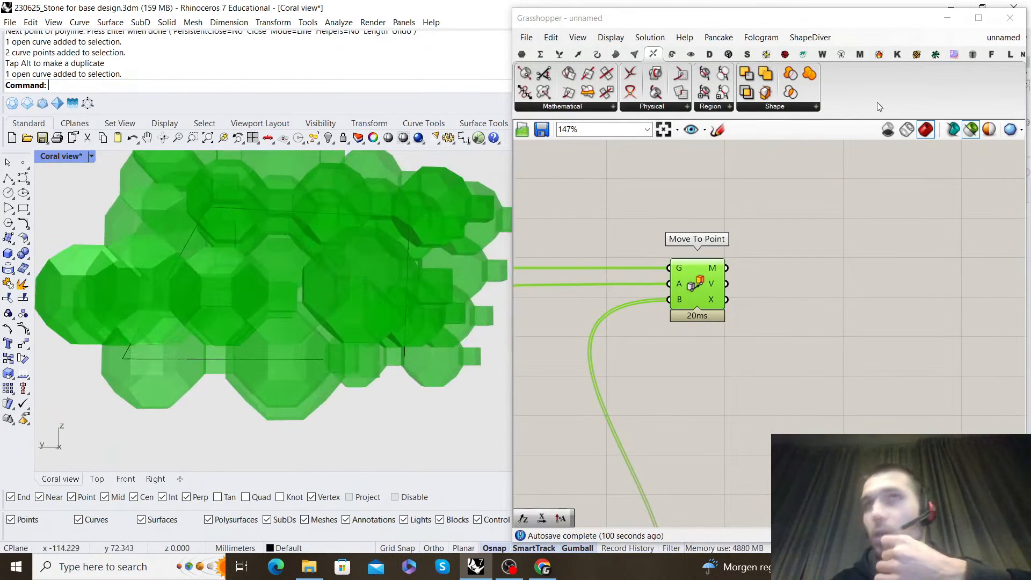
Review the reference Coral Mesh development script, comparing its moved grid points with the modules from its Move To Point component
{"action": "left_click", "coordinate": [996, 37]}
{"action": "left_click", "coordinate": [943, 196]}
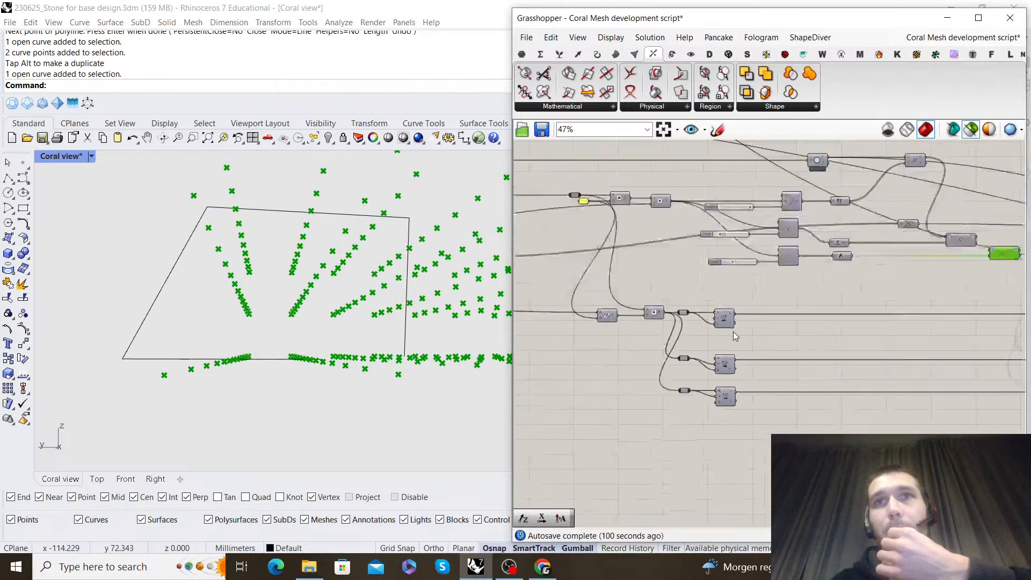
{"action": "scroll", "coordinate": [761, 329], "scroll_direction": "up", "scroll_amount": 4}
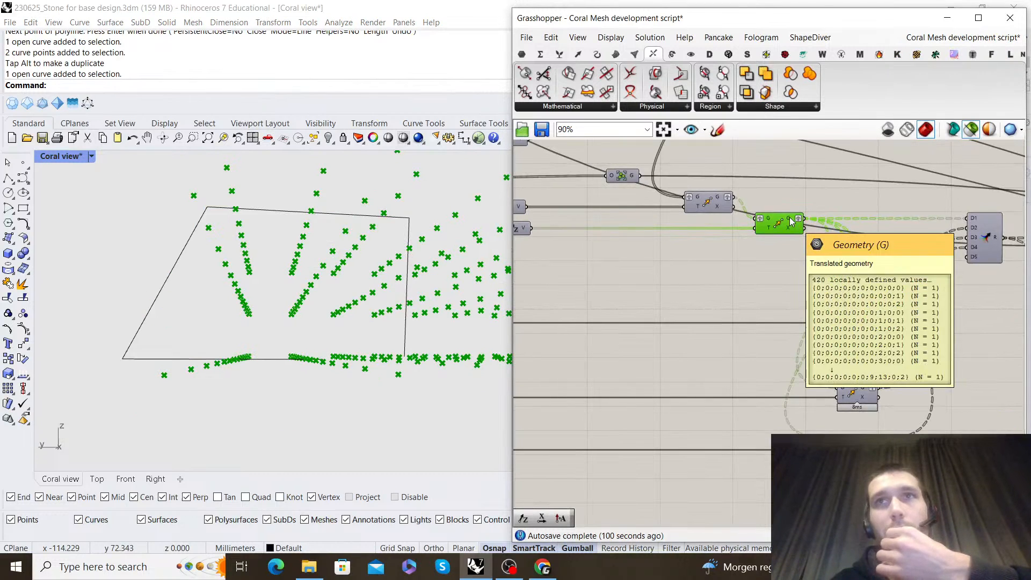
{"action": "right_click_drag", "start_coordinate": [279, 316], "coordinate": [461, 384]}
{"action": "scroll", "coordinate": [794, 315], "scroll_direction": "down", "scroll_amount": 5}
{"action": "scroll", "coordinate": [758, 343], "scroll_direction": "up", "scroll_amount": 6}
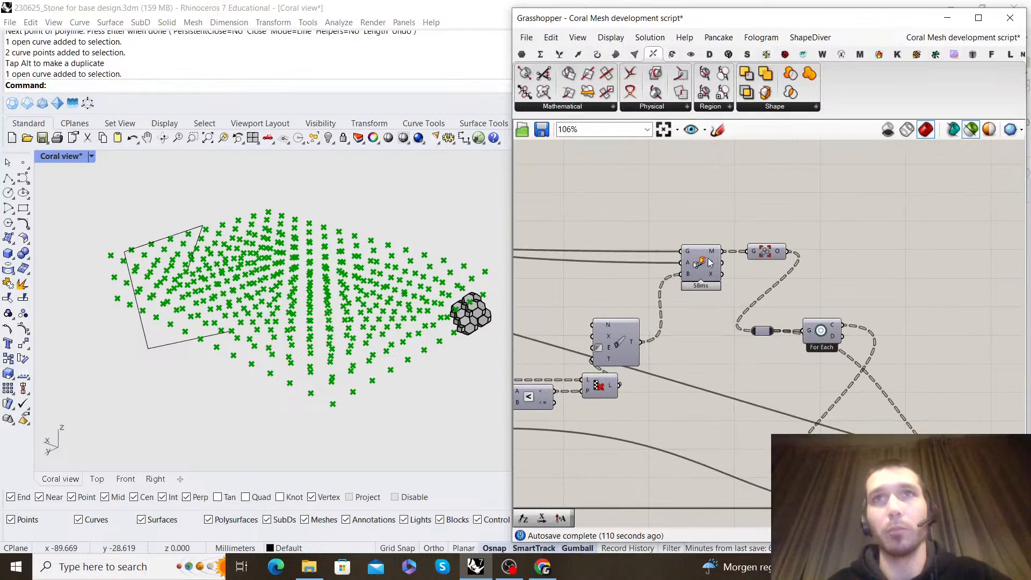
{"action": "left_click", "coordinate": [712, 262]}
{"action": "right_click_drag", "start_coordinate": [330, 313], "coordinate": [370, 299]}
{"action": "scroll", "coordinate": [327, 287], "scroll_direction": "up", "scroll_amount": 5}
{"action": "scroll", "coordinate": [854, 389], "scroll_direction": "down", "scroll_amount": 2}
Inspect the three offset Move components and the Merge that collects their points in the reference script
{"action": "right_click_drag", "start_coordinate": [633, 370], "coordinate": [815, 352]}
{"action": "scroll", "coordinate": [814, 351], "scroll_direction": "up", "scroll_amount": 1}
{"action": "scroll", "coordinate": [800, 389], "scroll_direction": "down", "scroll_amount": 1}
{"action": "right_click_drag", "start_coordinate": [606, 293], "coordinate": [878, 252]}
{"action": "scroll", "coordinate": [759, 256], "scroll_direction": "up", "scroll_amount": 1}
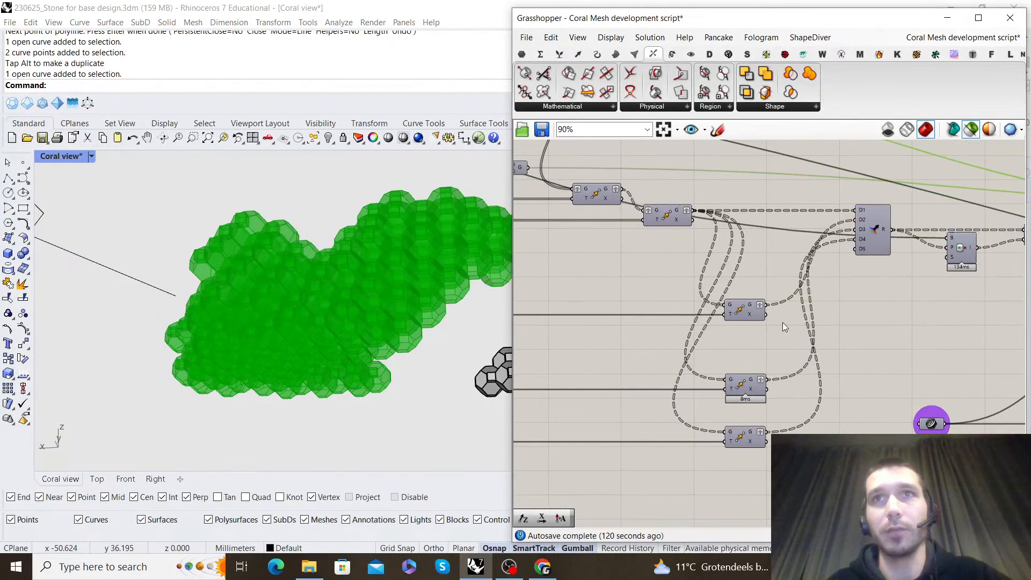
{"action": "left_click", "coordinate": [747, 310]}
{"action": "left_click", "coordinate": [743, 389]}
{"action": "left_click", "coordinate": [744, 423]}
{"action": "right_click_drag", "start_coordinate": [889, 359], "coordinate": [798, 376]}
{"action": "left_click", "coordinate": [778, 250]}
Return to the unnamed definition and add a Custom Preview component fed by the moved geometry of Move To Point
{"action": "left_click", "coordinate": [971, 37]}
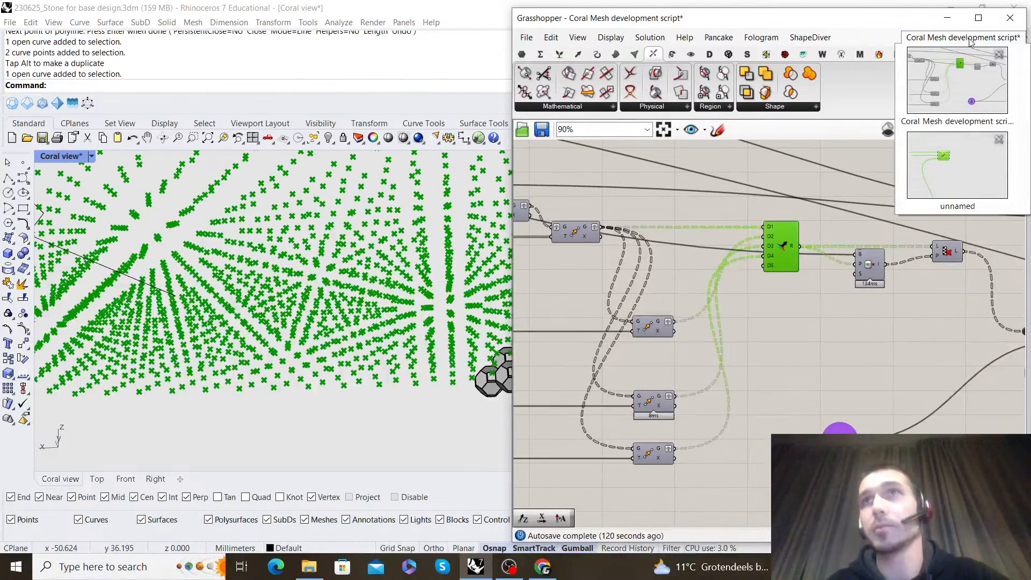
{"action": "left_click", "coordinate": [961, 165]}
{"action": "scroll", "coordinate": [757, 365], "scroll_direction": "down", "scroll_amount": 7}
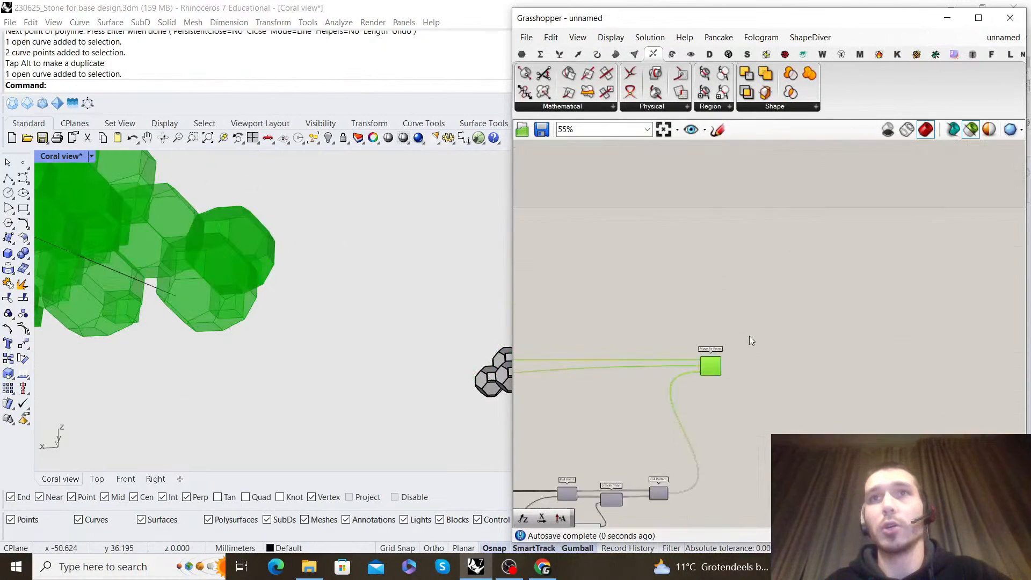
{"action": "scroll", "coordinate": [744, 341], "scroll_direction": "up", "scroll_amount": 6}
{"action": "scroll", "coordinate": [321, 280], "scroll_direction": "down", "scroll_amount": 8}
{"action": "right_click_drag", "start_coordinate": [230, 249], "coordinate": [397, 309]}
{"action": "scroll", "coordinate": [397, 310], "scroll_direction": "up", "scroll_amount": 4}
{"action": "left_click", "coordinate": [823, 337]}
{"action": "right_click_drag", "start_coordinate": [823, 337], "coordinate": [831, 284]}
{"action": "double_click", "coordinate": [809, 287]}
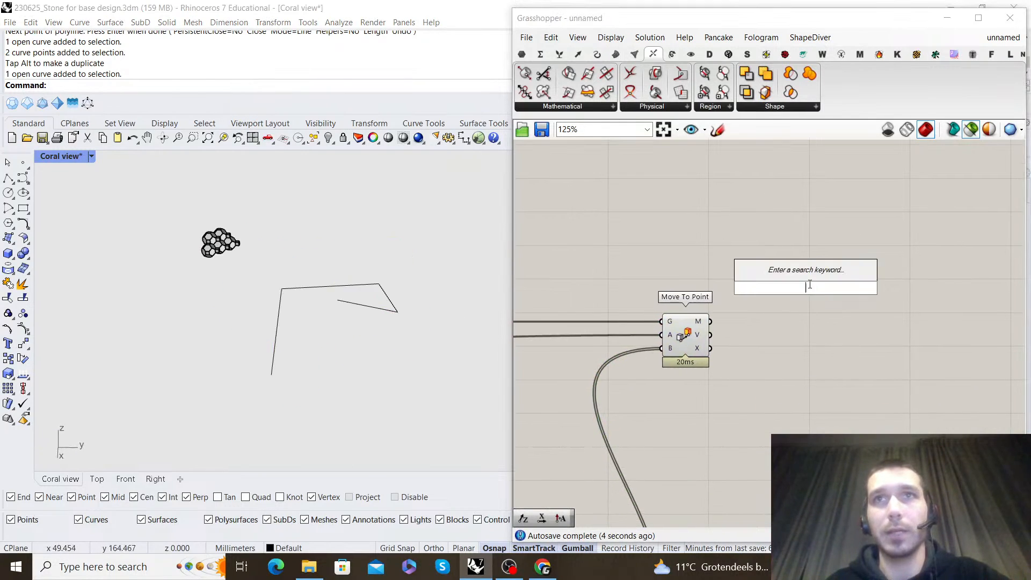
{"action": "type", "text": "custom pre"}
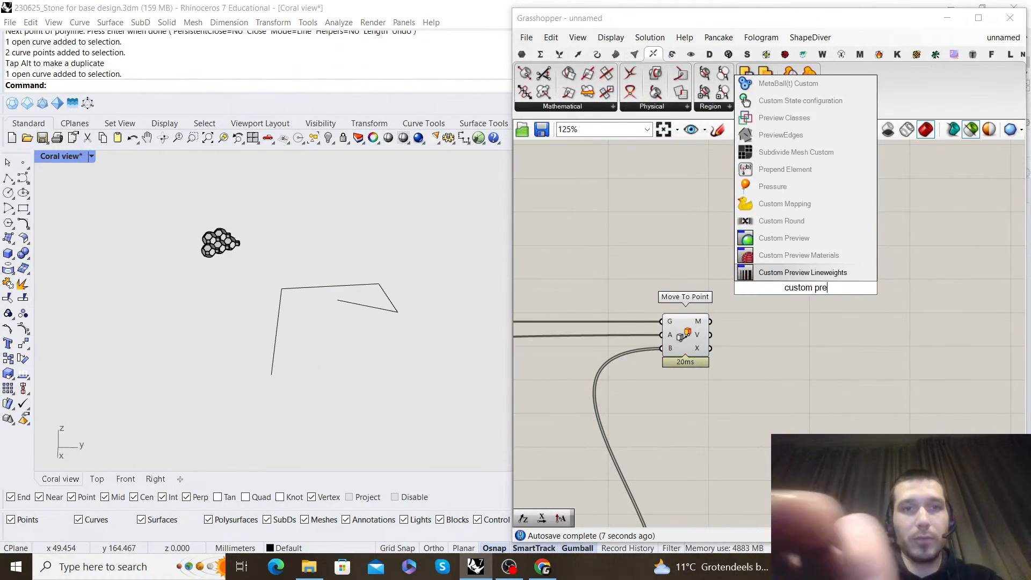
{"action": "type", "text": "view"}
{"action": "key", "text": "Return"}
{"action": "scroll", "coordinate": [730, 324], "scroll_direction": "up", "scroll_amount": 3}
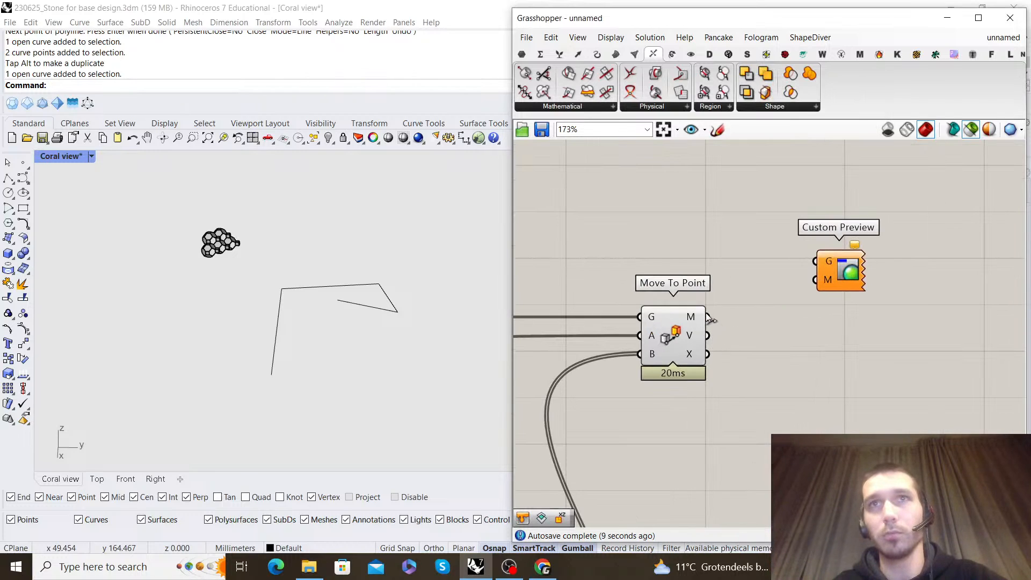
{"action": "left_click_drag", "start_coordinate": [841, 275], "coordinate": [878, 318]}
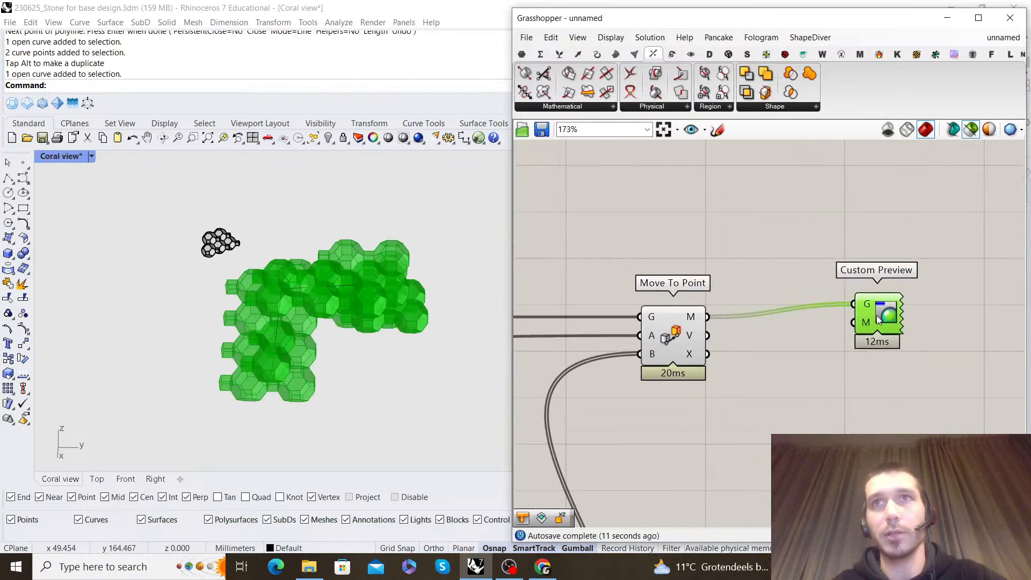
Turn off the Move To Point preview and set the Coral view to the Rendered display mode
{"action": "left_click", "coordinate": [671, 328]}
{"action": "right_click", "coordinate": [674, 239]}
{"action": "left_click", "coordinate": [709, 262]}
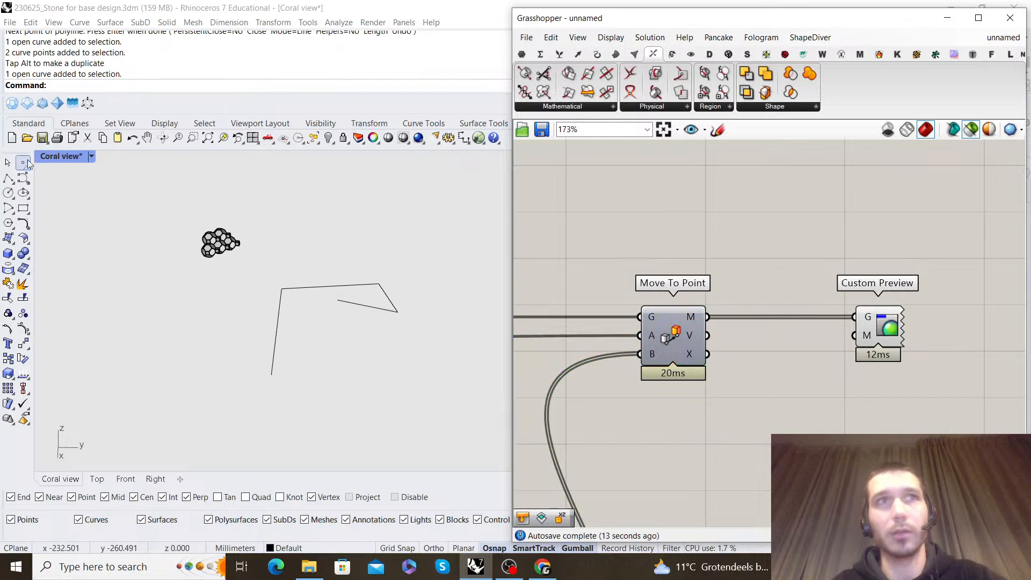
{"action": "left_click", "coordinate": [91, 156]}
{"action": "left_click", "coordinate": [133, 184]}
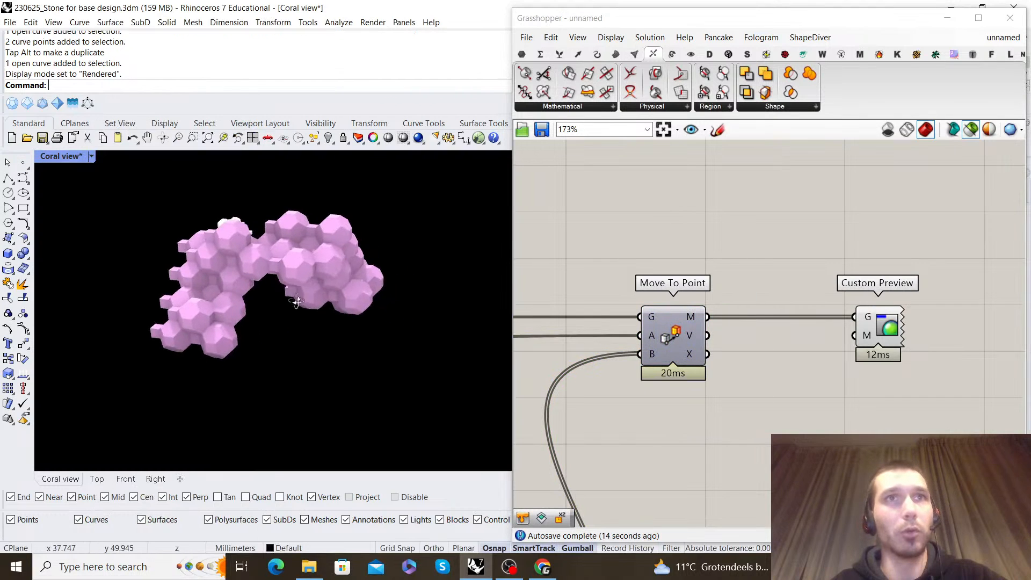
{"action": "scroll", "coordinate": [226, 277], "scroll_direction": "down", "scroll_amount": 8}
{"action": "right_click_drag", "start_coordinate": [284, 249], "coordinate": [370, 214]}
{"action": "scroll", "coordinate": [180, 226], "scroll_direction": "up", "scroll_amount": 5}
Set the Second Number slider feeding Smaller Than to 30 and examine the resulting structure in the Coral view
{"action": "scroll", "coordinate": [323, 249], "scroll_direction": "up", "scroll_amount": 4}
{"action": "scroll", "coordinate": [833, 342], "scroll_direction": "down", "scroll_amount": 8}
{"action": "right_click_drag", "start_coordinate": [696, 491], "coordinate": [829, 344]}
{"action": "scroll", "coordinate": [828, 340], "scroll_direction": "up", "scroll_amount": 8}
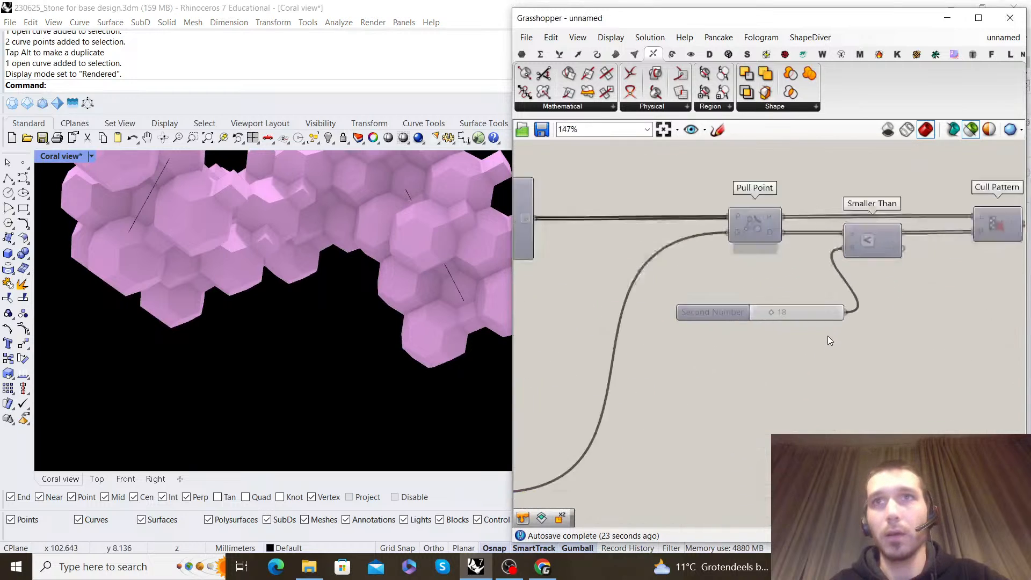
{"action": "left_click", "coordinate": [816, 308]}
{"action": "double_click", "coordinate": [816, 309]}
{"action": "type", "text": "30"}
{"action": "key", "text": "Return"}
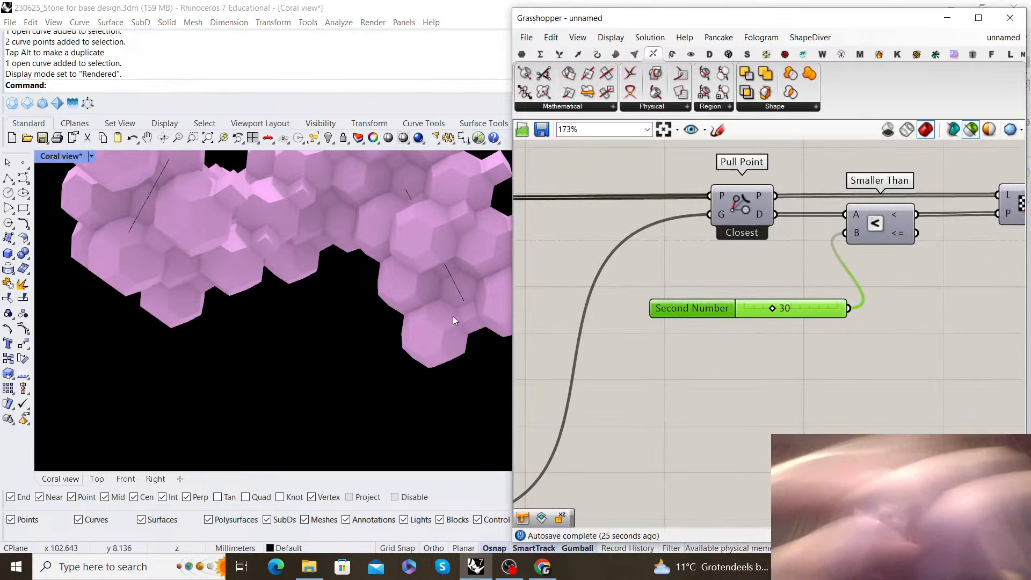
{"action": "right_click_drag", "start_coordinate": [342, 291], "coordinate": [440, 301]}
{"action": "scroll", "coordinate": [350, 290], "scroll_direction": "down", "scroll_amount": 5}
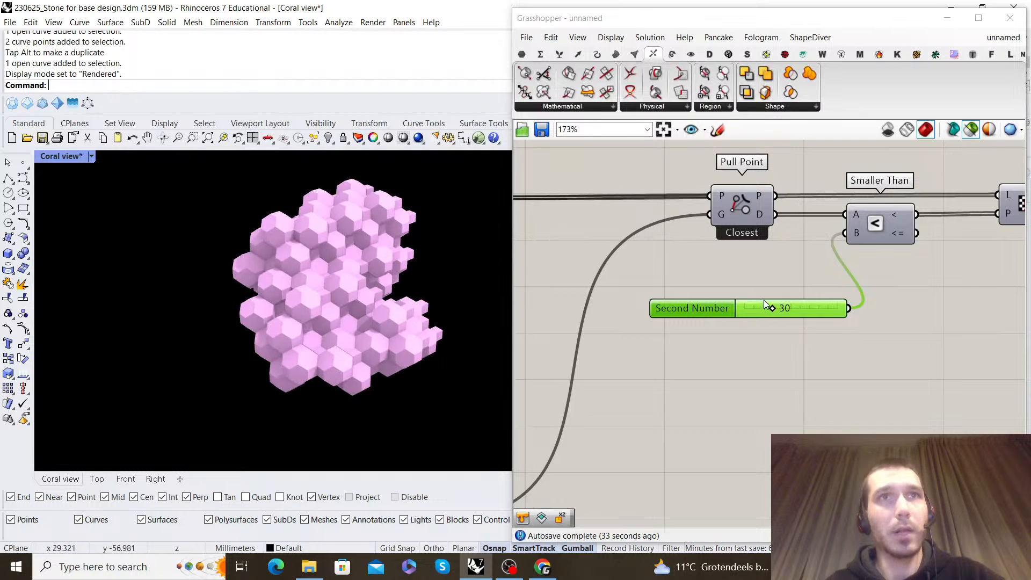
Set the Second Number slider feeding Smaller Than to 20
{"action": "right_click_drag", "start_coordinate": [882, 279], "coordinate": [704, 333]}
{"action": "scroll", "coordinate": [708, 333], "scroll_direction": "down", "scroll_amount": 1}
{"action": "double_click", "coordinate": [644, 356]}
{"action": "type", "text": "20"}
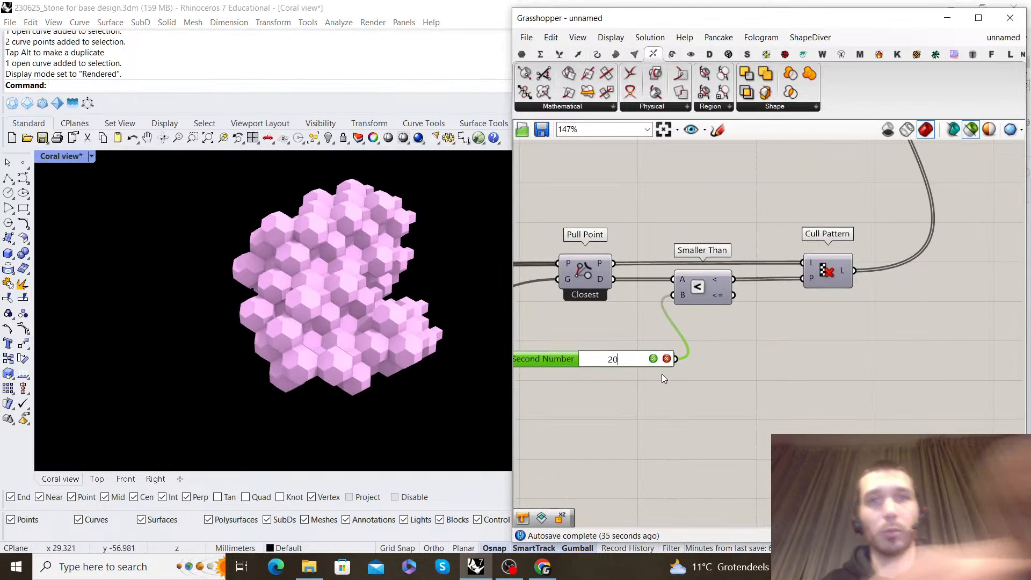
{"action": "key", "text": "Return"}
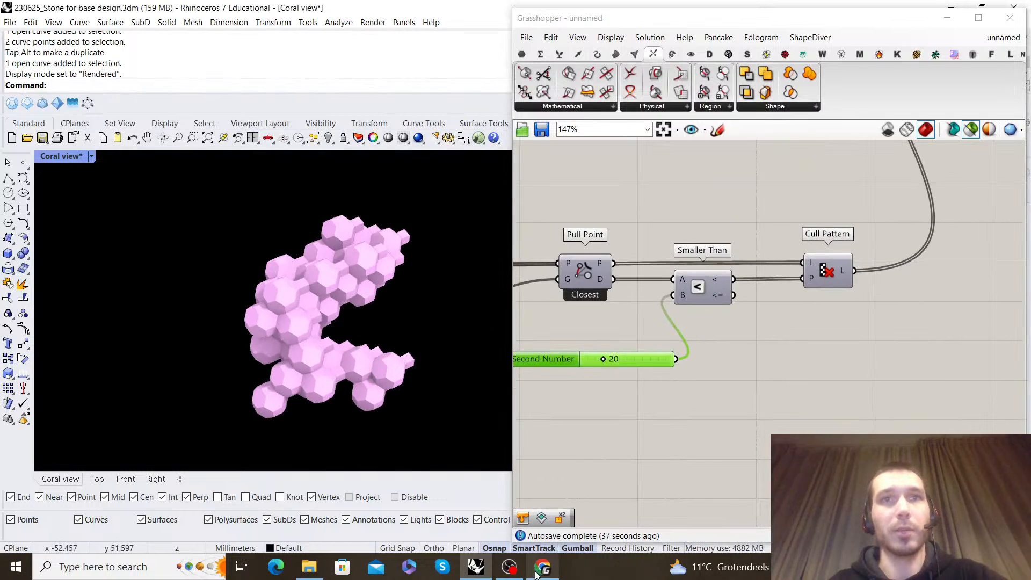
{"action": "left_click", "coordinate": [539, 570]}
{"action": "left_click", "coordinate": [1012, 8]}
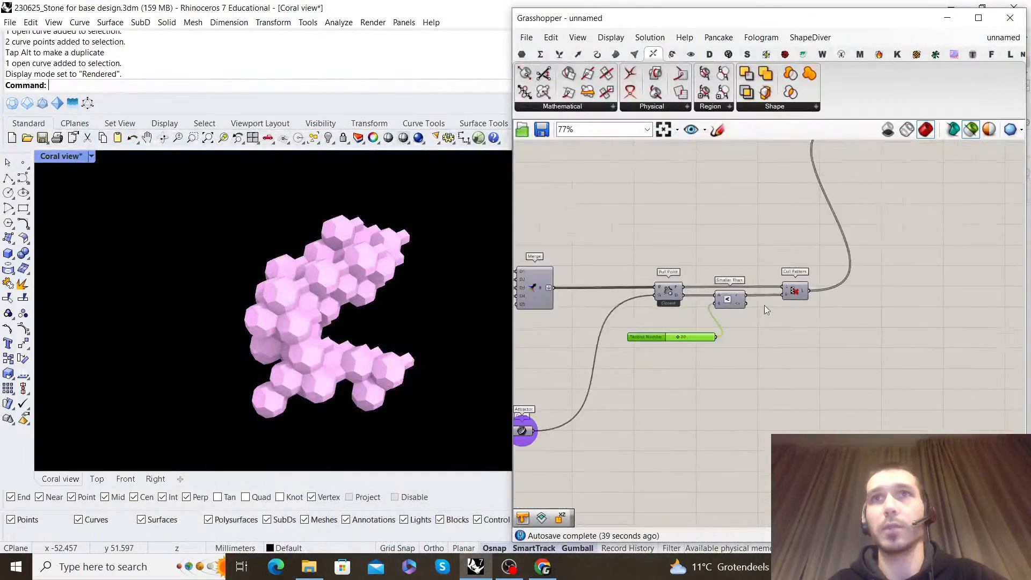
Trace the reference Coral Mesh development script from the Merge through culling to the final solid union components
{"action": "mouse_move", "coordinate": [998, 38]}
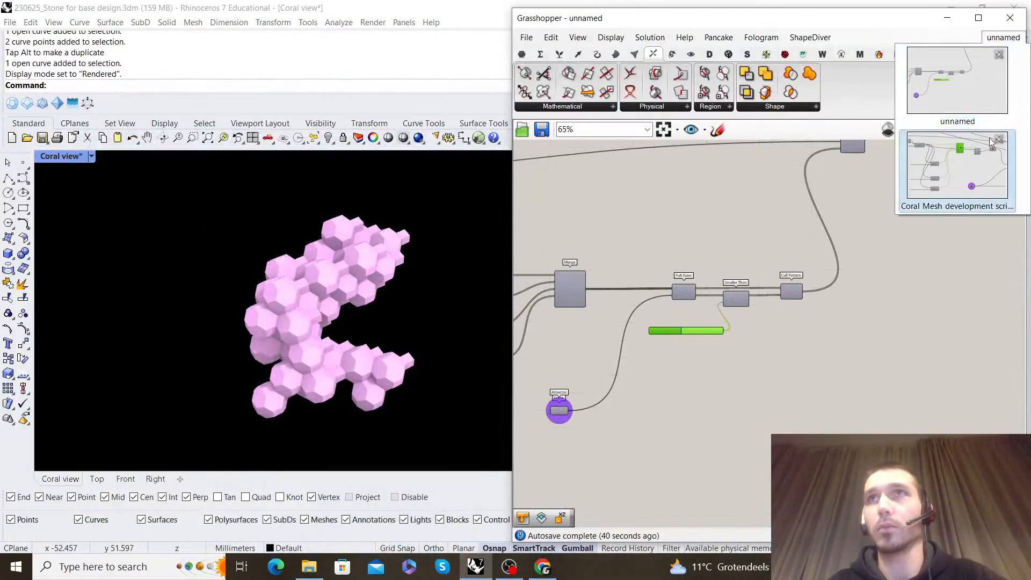
{"action": "left_click", "coordinate": [974, 171]}
{"action": "right_click_drag", "start_coordinate": [857, 298], "coordinate": [734, 292]}
{"action": "scroll", "coordinate": [821, 290], "scroll_direction": "down", "scroll_amount": 3}
{"action": "right_click_drag", "start_coordinate": [940, 331], "coordinate": [757, 314]}
{"action": "scroll", "coordinate": [757, 313], "scroll_direction": "up", "scroll_amount": 3}
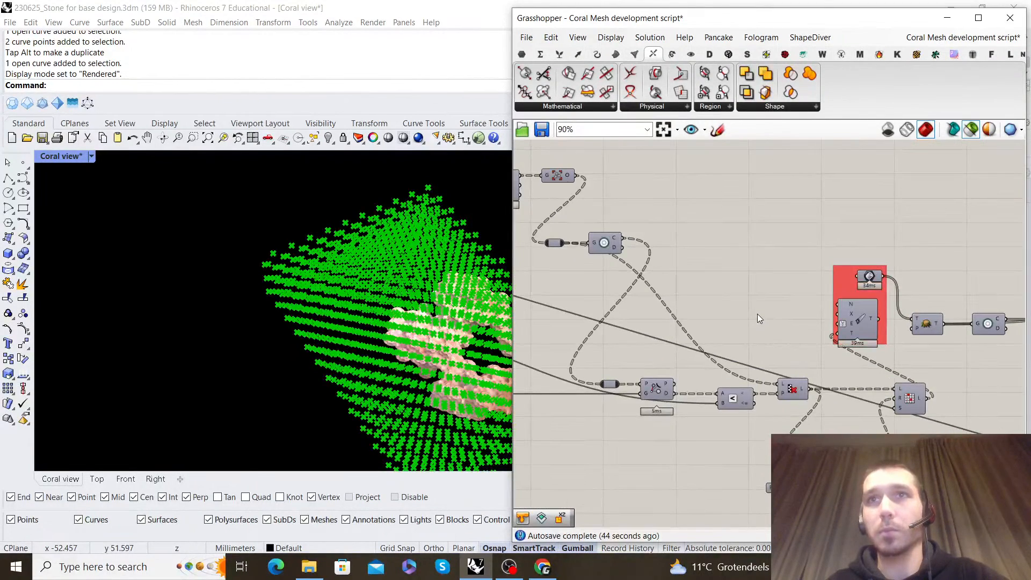
{"action": "scroll", "coordinate": [850, 327], "scroll_direction": "down", "scroll_amount": 3}
{"action": "right_click_drag", "start_coordinate": [980, 327], "coordinate": [746, 309]}
{"action": "scroll", "coordinate": [746, 308], "scroll_direction": "up", "scroll_amount": 3}
{"action": "right_click_drag", "start_coordinate": [940, 308], "coordinate": [736, 323]}
{"action": "scroll", "coordinate": [736, 323], "scroll_direction": "down", "scroll_amount": 2}
{"action": "right_click_drag", "start_coordinate": [980, 255], "coordinate": [797, 267]}
{"action": "scroll", "coordinate": [797, 268], "scroll_direction": "up", "scroll_amount": 2}
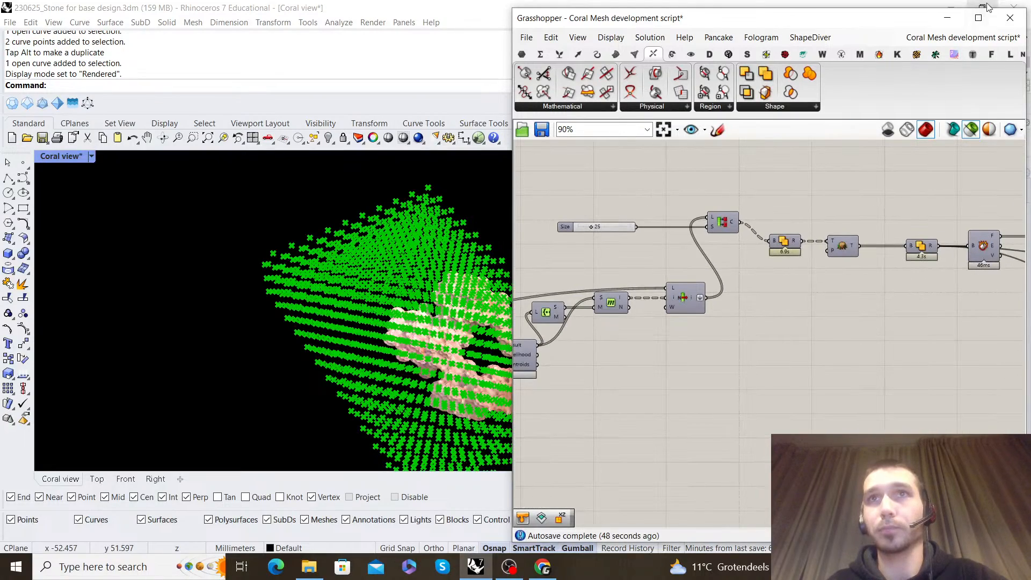
{"action": "left_click", "coordinate": [947, 17]}
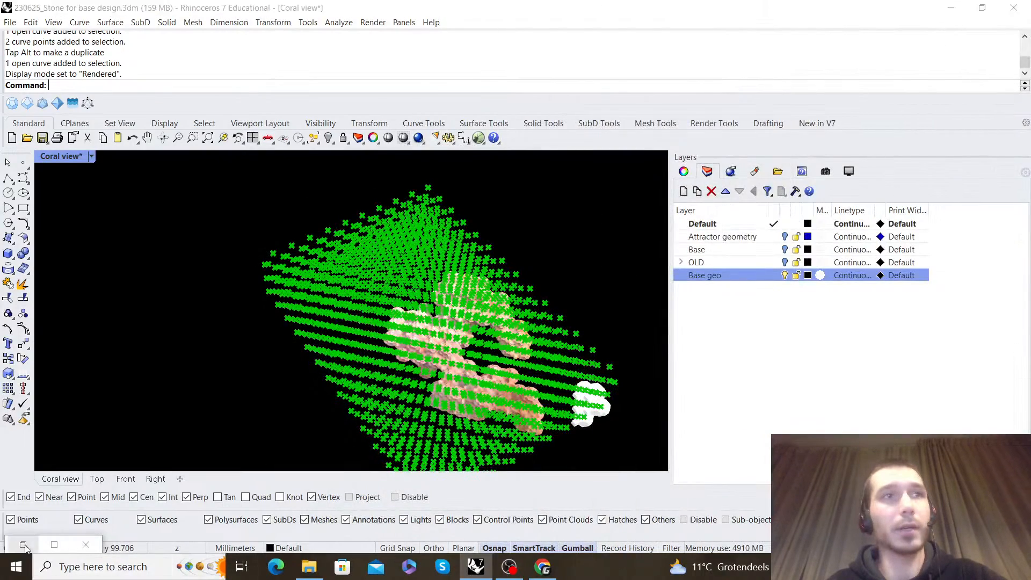
{"action": "left_click", "coordinate": [23, 545]}
Return to the unnamed definition and move Custom Preview farther from Move To Point to make room between them
{"action": "left_click", "coordinate": [953, 37]}
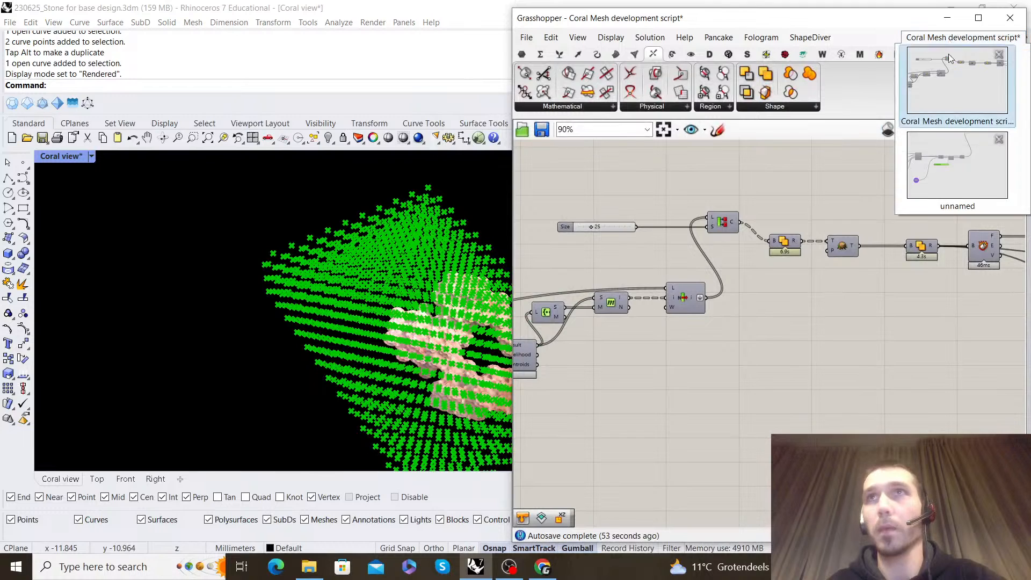
{"action": "left_click", "coordinate": [954, 165]}
{"action": "scroll", "coordinate": [760, 271], "scroll_direction": "up", "scroll_amount": 4}
{"action": "right_click_drag", "start_coordinate": [761, 271], "coordinate": [647, 273]}
{"action": "scroll", "coordinate": [647, 273], "scroll_direction": "down", "scroll_amount": 3}
{"action": "left_click_drag", "start_coordinate": [911, 274], "coordinate": [926, 274]}
{"action": "left_click", "coordinate": [778, 282]}
{"action": "right_click_drag", "start_coordinate": [667, 272], "coordinate": [697, 258]}
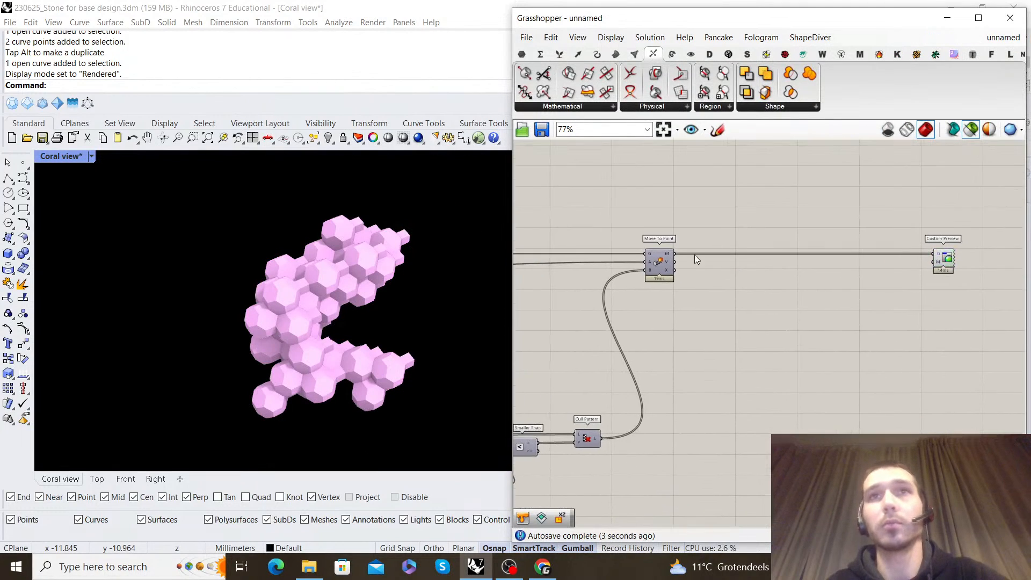
Add an Ungroup component next to Move To Point and feed it with the moved geometry
{"action": "scroll", "coordinate": [697, 256], "scroll_direction": "up", "scroll_amount": 3}
{"action": "double_click", "coordinate": [789, 335]}
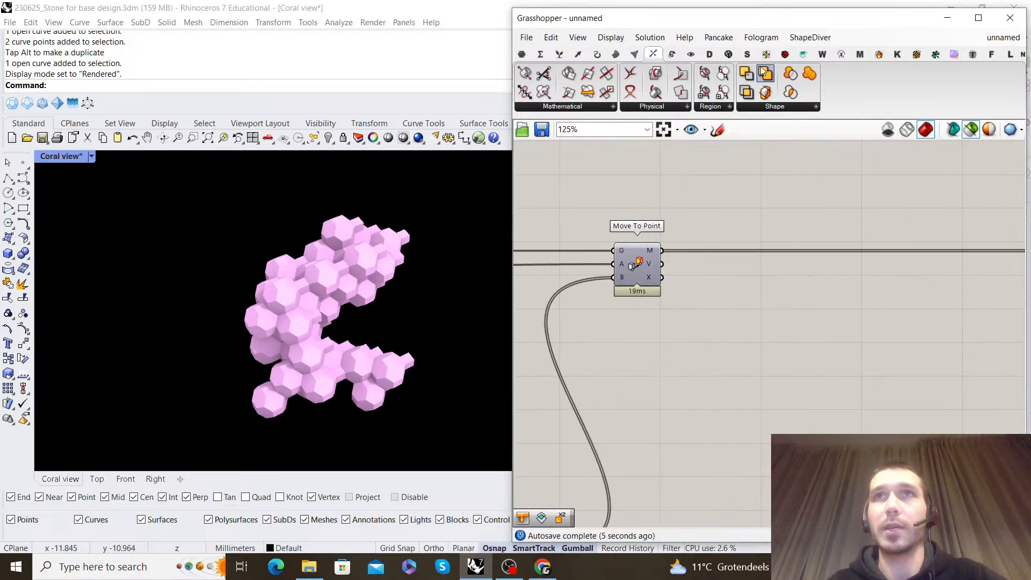
{"action": "double_click", "coordinate": [774, 287]}
{"action": "type", "text": "ung"}
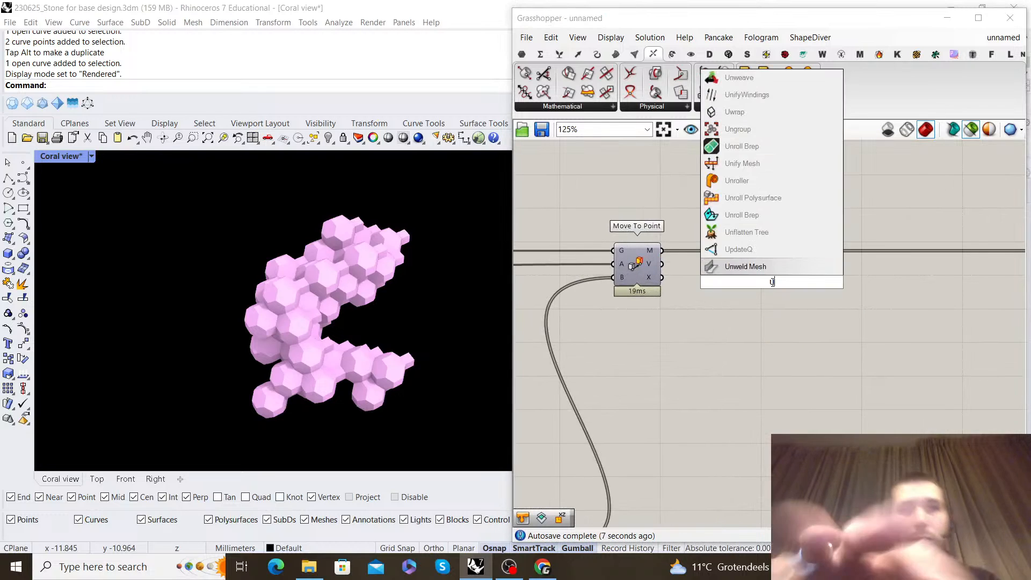
{"action": "type", "text": "roup"}
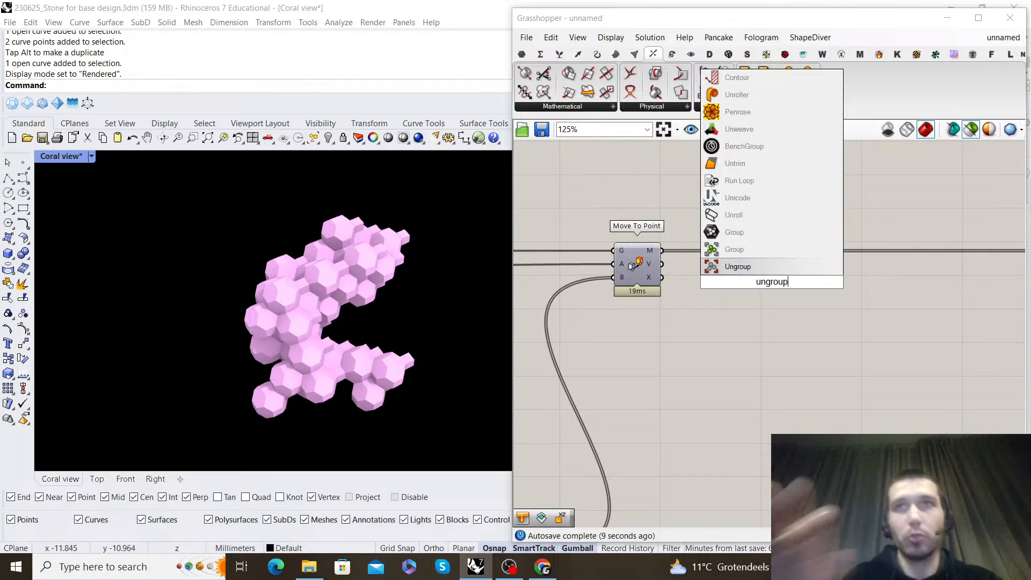
{"action": "left_click", "coordinate": [738, 267]}
{"action": "scroll", "coordinate": [665, 254], "scroll_direction": "up", "scroll_amount": 1}
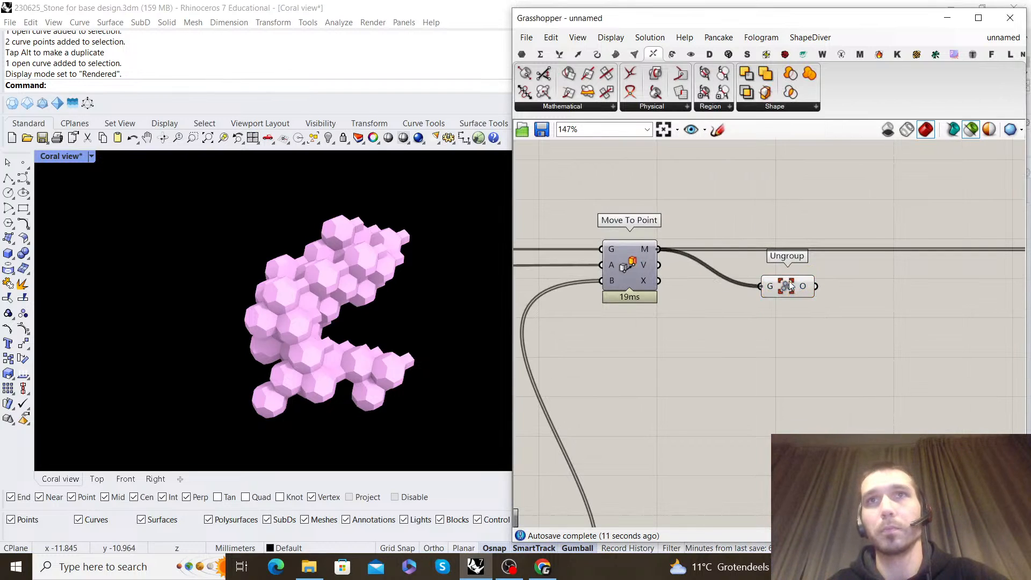
{"action": "left_click_drag", "start_coordinate": [789, 287], "coordinate": [733, 252]}
Place Ungroup in line with Move To Point and add a Flatten Tree component that receives Ungroup's objects
{"action": "mouse_move", "coordinate": [767, 248]}
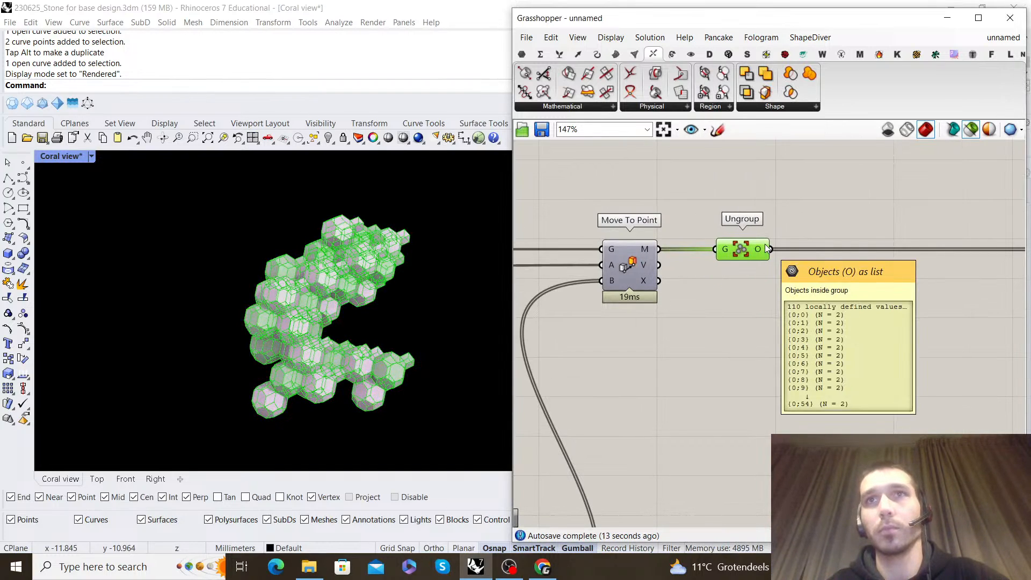
{"action": "left_click", "coordinate": [820, 303]}
{"action": "double_click", "coordinate": [820, 302]}
{"action": "type", "text": "f"}
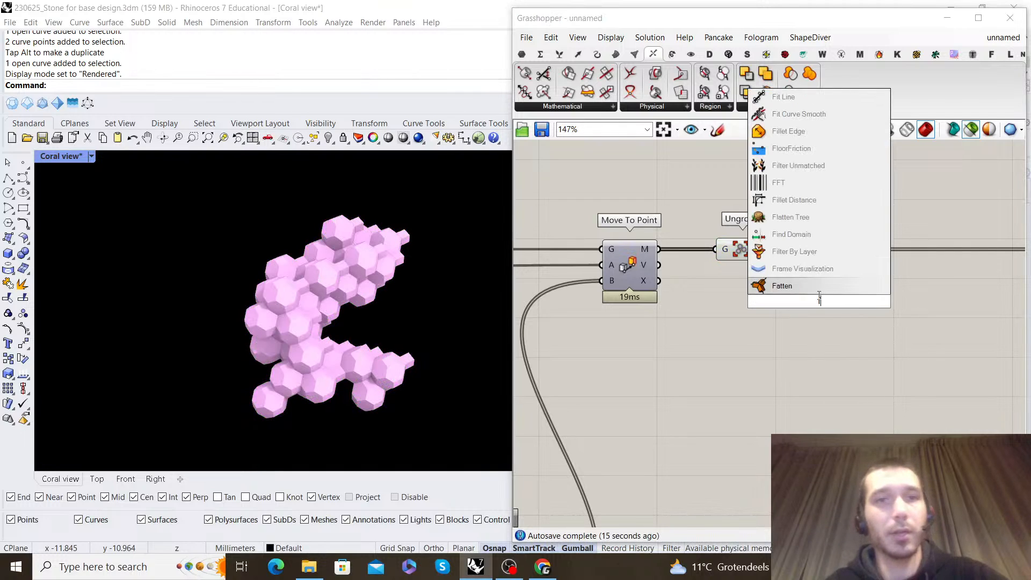
{"action": "type", "text": "latten"}
{"action": "key", "text": "Return"}
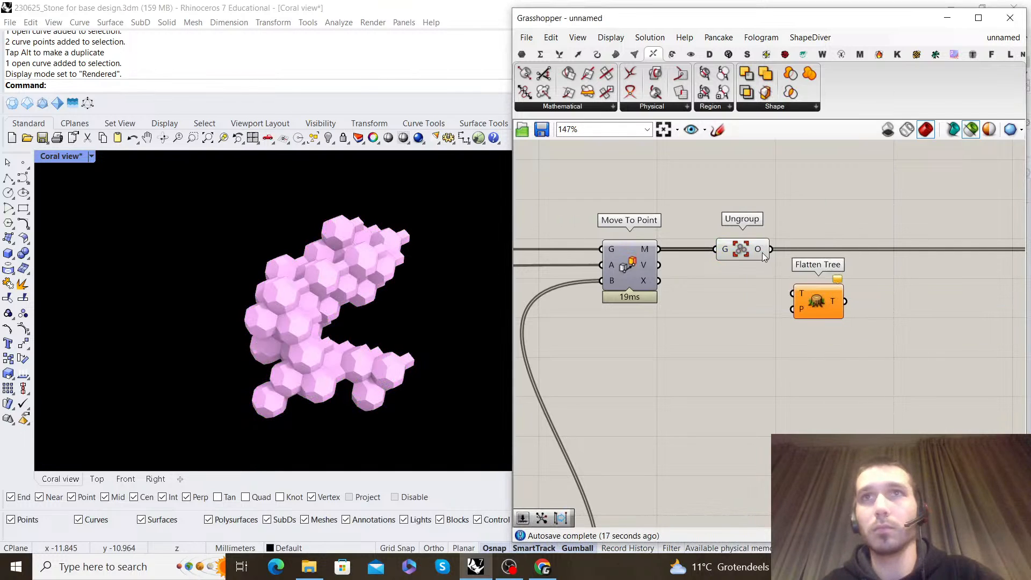
{"action": "left_click_drag", "start_coordinate": [826, 299], "coordinate": [849, 256]}
{"action": "left_click", "coordinate": [746, 254]}
{"action": "right_click", "coordinate": [758, 217]}
{"action": "left_click", "coordinate": [783, 238]}
{"action": "left_click_drag", "start_coordinate": [742, 251], "coordinate": [724, 254]}
{"action": "left_click", "coordinate": [834, 196]}
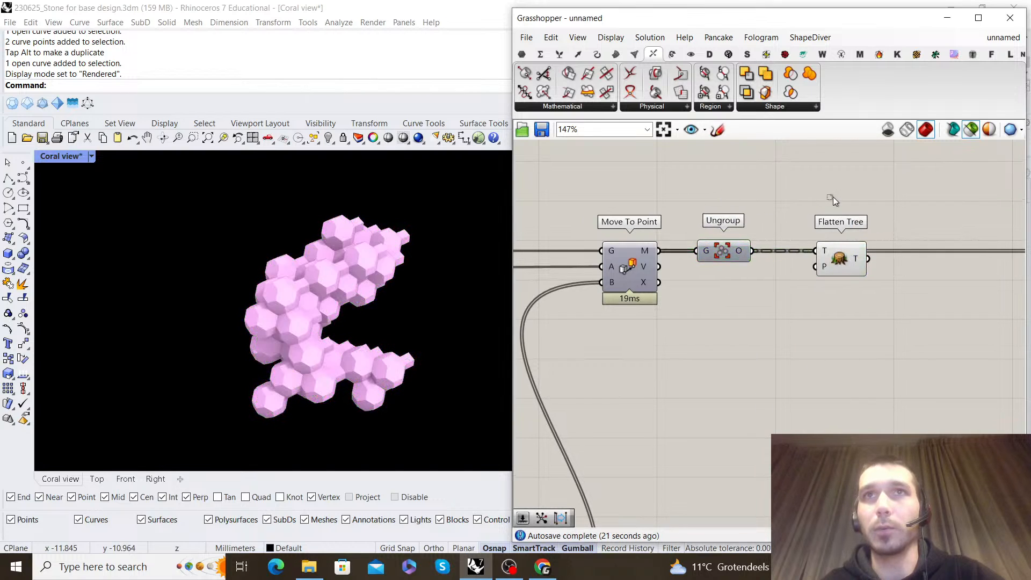
Add a Solid Union component and feed it with the Flatten Tree output
{"action": "scroll", "coordinate": [833, 196], "scroll_direction": "down", "scroll_amount": 1}
{"action": "right_click_drag", "start_coordinate": [834, 197], "coordinate": [684, 204]}
{"action": "scroll", "coordinate": [694, 255], "scroll_direction": "up", "scroll_amount": 2}
{"action": "left_click", "coordinate": [694, 255]}
{"action": "right_click_drag", "start_coordinate": [818, 198], "coordinate": [772, 207]}
{"action": "double_click", "coordinate": [780, 314]}
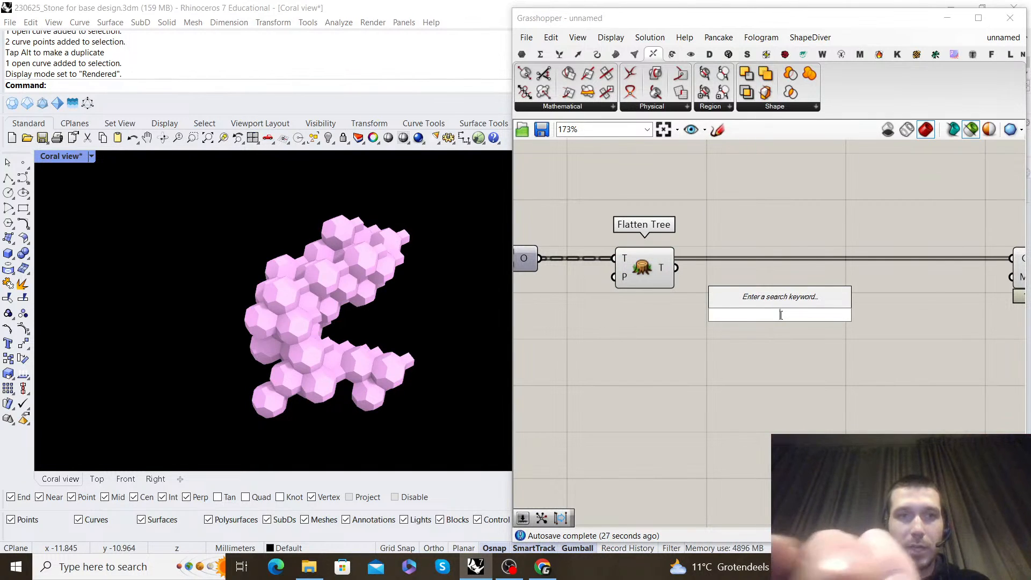
{"action": "type", "text": "solid union"}
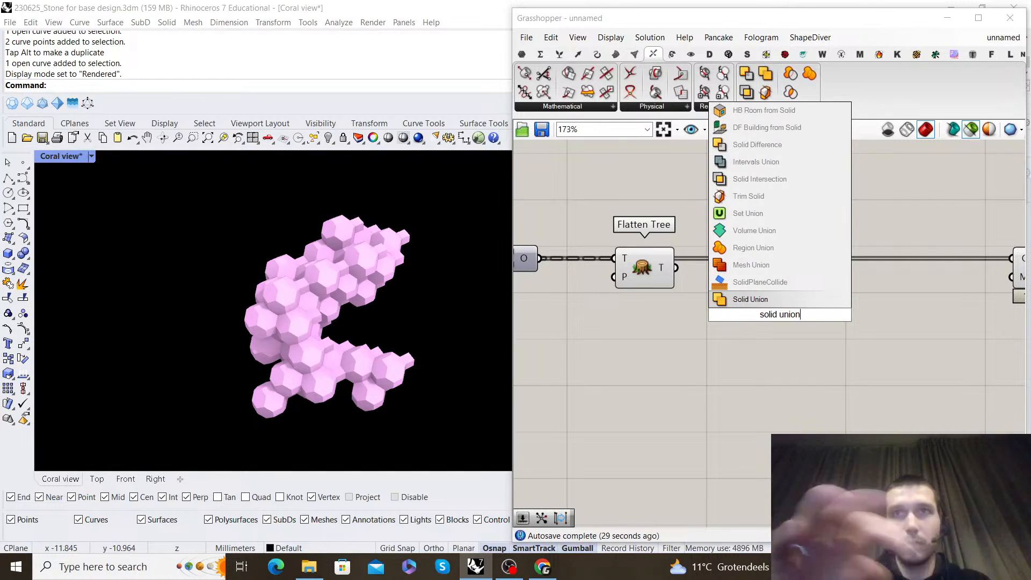
{"action": "left_click", "coordinate": [775, 302]}
{"action": "scroll", "coordinate": [670, 269], "scroll_direction": "up", "scroll_amount": 1}
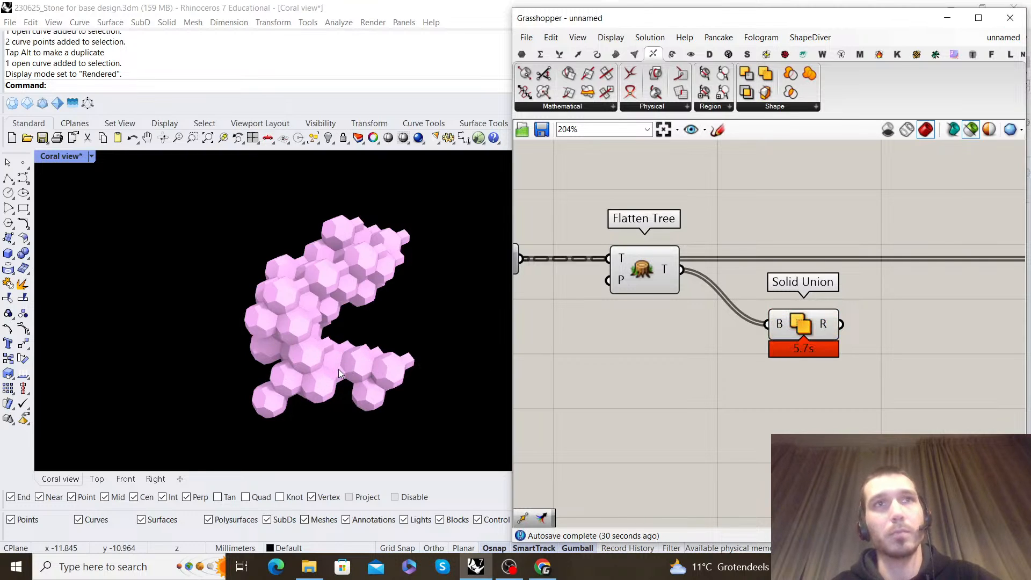
{"action": "left_click_drag", "start_coordinate": [796, 321], "coordinate": [796, 267]}
Feed the Solid Union result into Custom Preview's geometry input and shift Custom Preview farther from Solid Union
{"action": "left_click_drag", "start_coordinate": [672, 345], "coordinate": [685, 407]}
{"action": "left_click", "coordinate": [724, 216]}
{"action": "right_click_drag", "start_coordinate": [258, 252], "coordinate": [337, 279]}
{"action": "scroll", "coordinate": [801, 293], "scroll_direction": "down", "scroll_amount": 3}
{"action": "right_click_drag", "start_coordinate": [824, 284], "coordinate": [682, 308]}
{"action": "scroll", "coordinate": [765, 301], "scroll_direction": "up", "scroll_amount": 3}
{"action": "scroll", "coordinate": [763, 304], "scroll_direction": "down", "scroll_amount": 3}
{"action": "scroll", "coordinate": [645, 309], "scroll_direction": "up", "scroll_amount": 2}
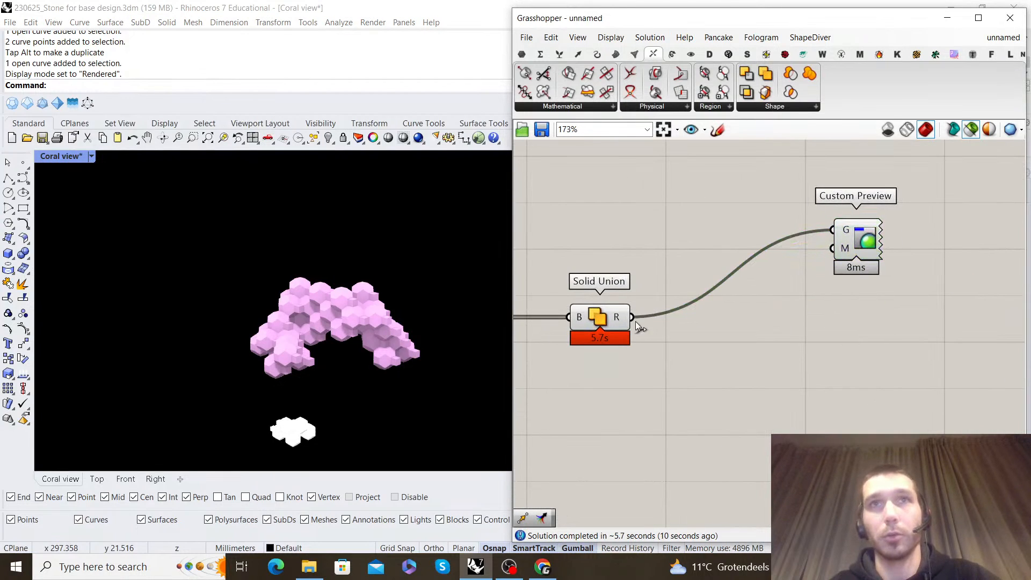
{"action": "left_click", "coordinate": [624, 319]}
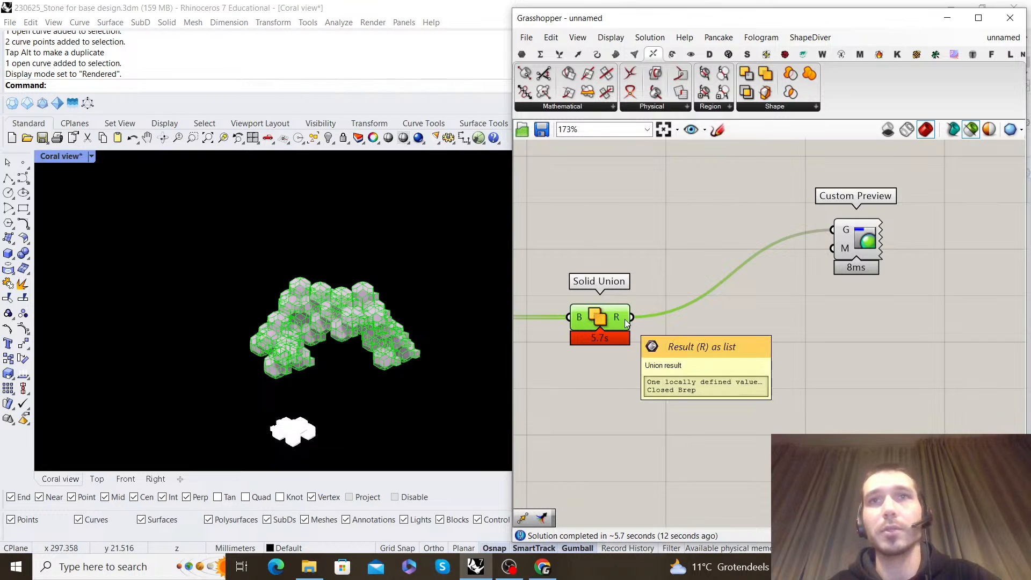
{"action": "left_click", "coordinate": [888, 257]}
{"action": "right_click", "coordinate": [837, 268]}
{"action": "left_click", "coordinate": [853, 294]}
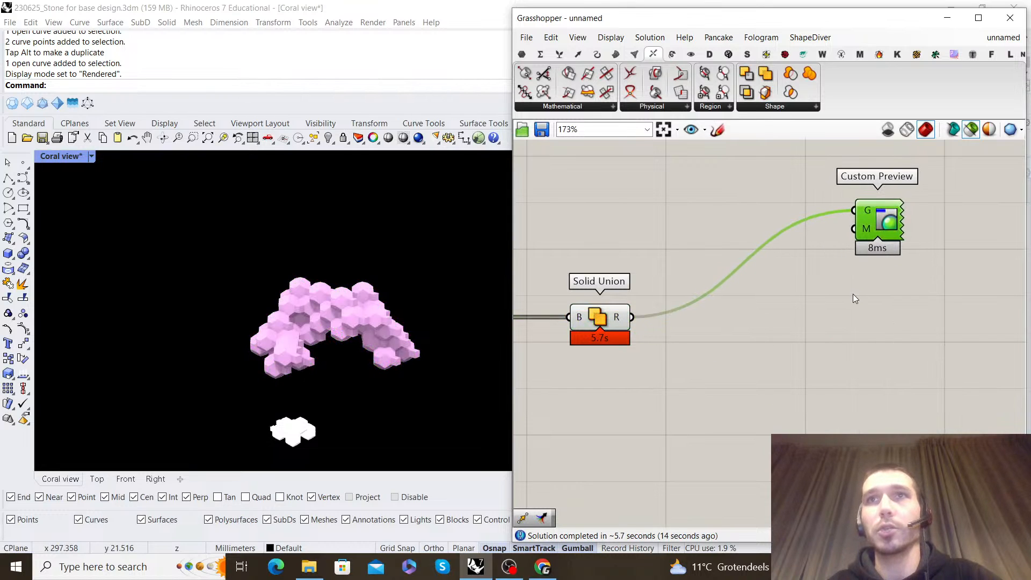
{"action": "left_click", "coordinate": [851, 295]}
Minimise Grasshopper and hide the Base geo layer in Rhino to inspect the merged coral by itself
{"action": "scroll", "coordinate": [411, 289], "scroll_direction": "down", "scroll_amount": 4}
{"action": "right_click_drag", "start_coordinate": [395, 291], "coordinate": [355, 295]}
{"action": "left_click", "coordinate": [947, 18]}
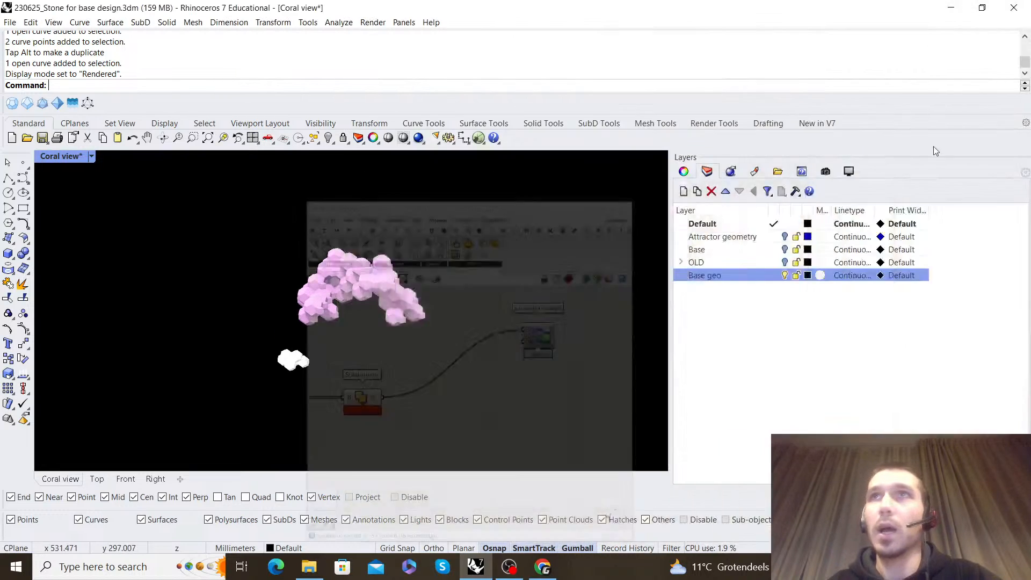
{"action": "scroll", "coordinate": [441, 262], "scroll_direction": "up", "scroll_amount": 5}
{"action": "right_click_drag", "start_coordinate": [418, 289], "coordinate": [391, 259]}
{"action": "scroll", "coordinate": [391, 259], "scroll_direction": "up", "scroll_amount": 2}
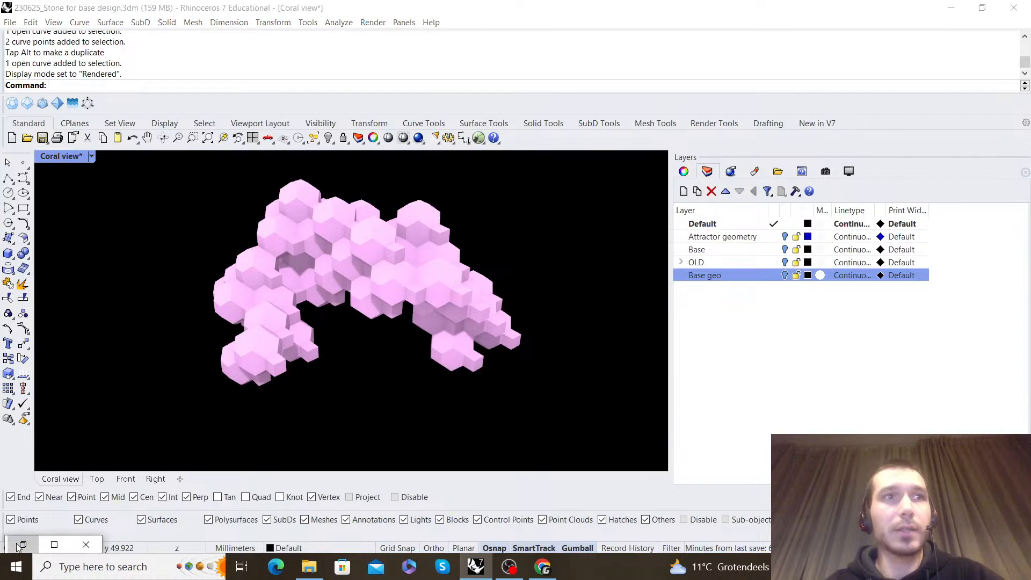
Restore Grasshopper and add a Deconstruct Brep component fed with the Solid Union result
{"action": "left_click", "coordinate": [21, 545]}
{"action": "double_click", "coordinate": [748, 377]}
{"action": "type", "text": "d"}
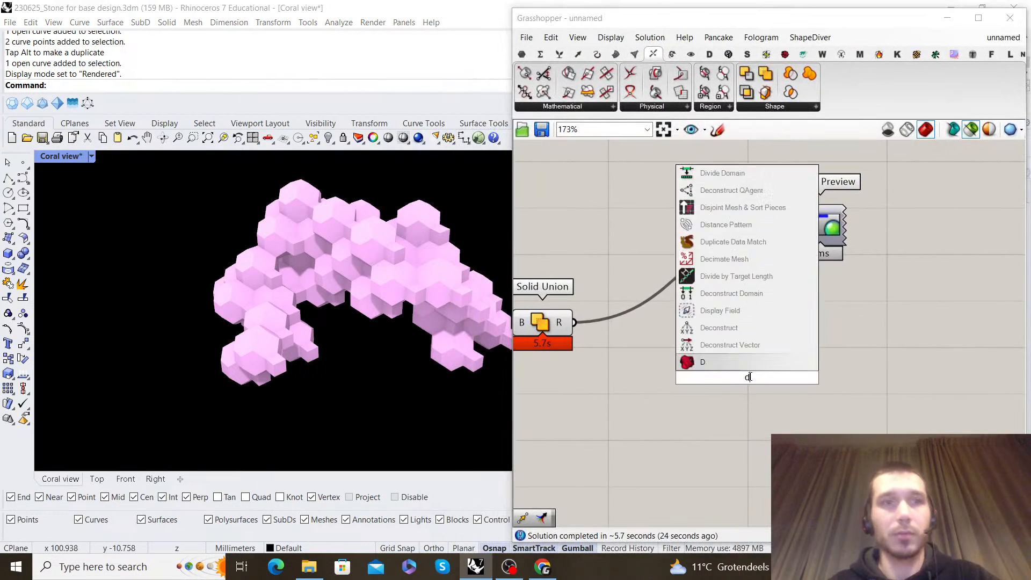
{"action": "type", "text": "econstruct breo"}
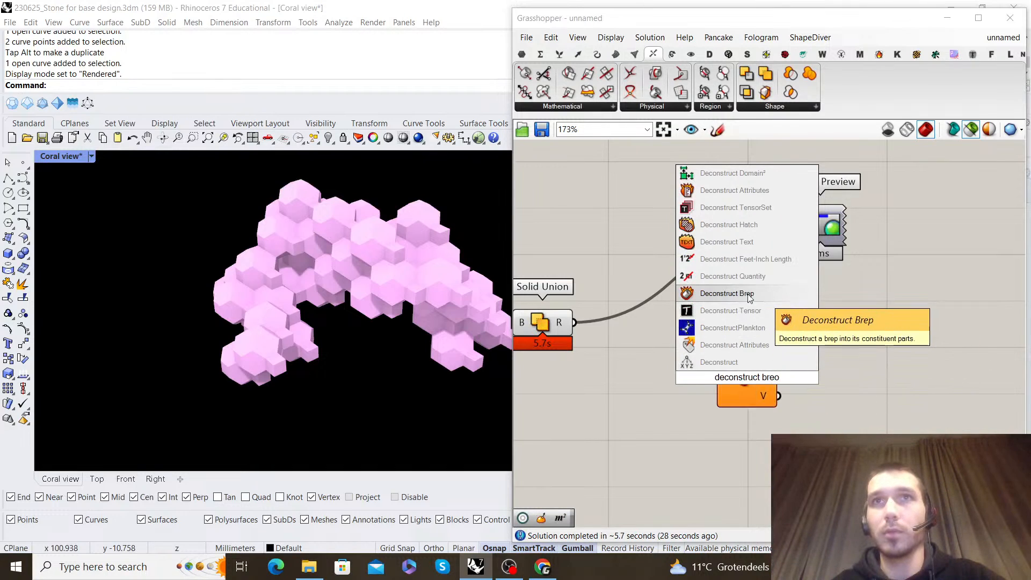
{"action": "left_click", "coordinate": [720, 293]}
{"action": "left_click_drag", "start_coordinate": [718, 376], "coordinate": [718, 377]}
{"action": "left_click_drag", "start_coordinate": [743, 380], "coordinate": [669, 326]}
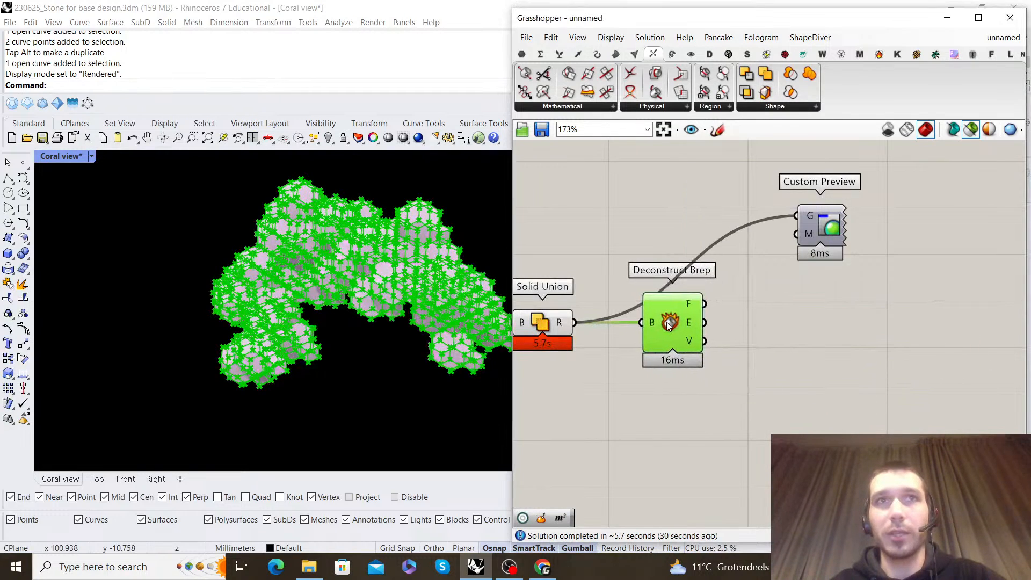
Examine the edges and vertices that Deconstruct Brep extracts from the merged coral, both overall and up close
{"action": "right_click_drag", "start_coordinate": [798, 232], "coordinate": [707, 302]}
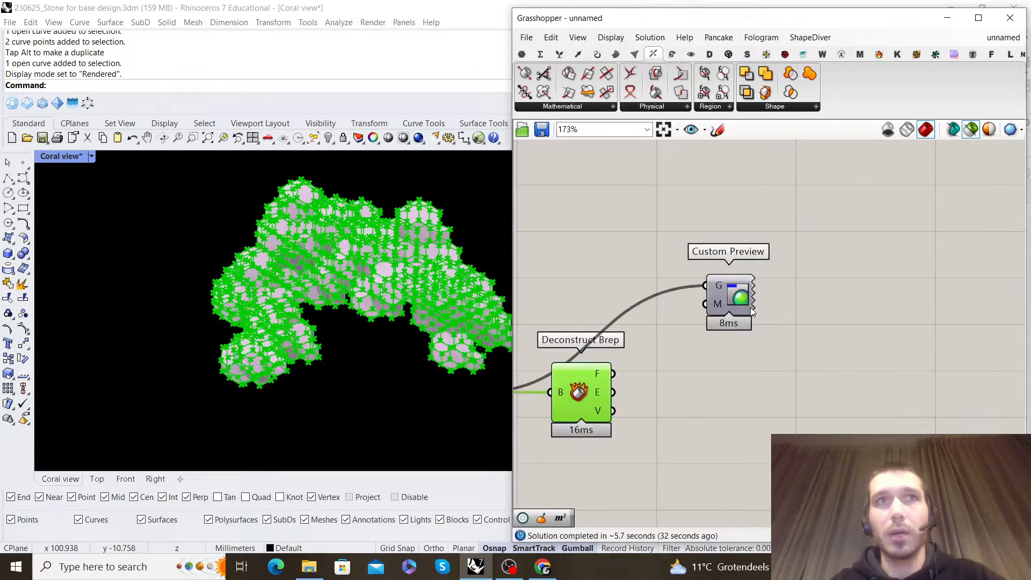
{"action": "left_click_drag", "start_coordinate": [750, 310], "coordinate": [722, 244]}
{"action": "right_click_drag", "start_coordinate": [699, 361], "coordinate": [711, 312]}
{"action": "left_click", "coordinate": [594, 342]}
{"action": "scroll", "coordinate": [465, 364], "scroll_direction": "up", "scroll_amount": 5}
{"action": "scroll", "coordinate": [465, 364], "scroll_direction": "down", "scroll_amount": 6}
{"action": "scroll", "coordinate": [303, 345], "scroll_direction": "up", "scroll_amount": 4}
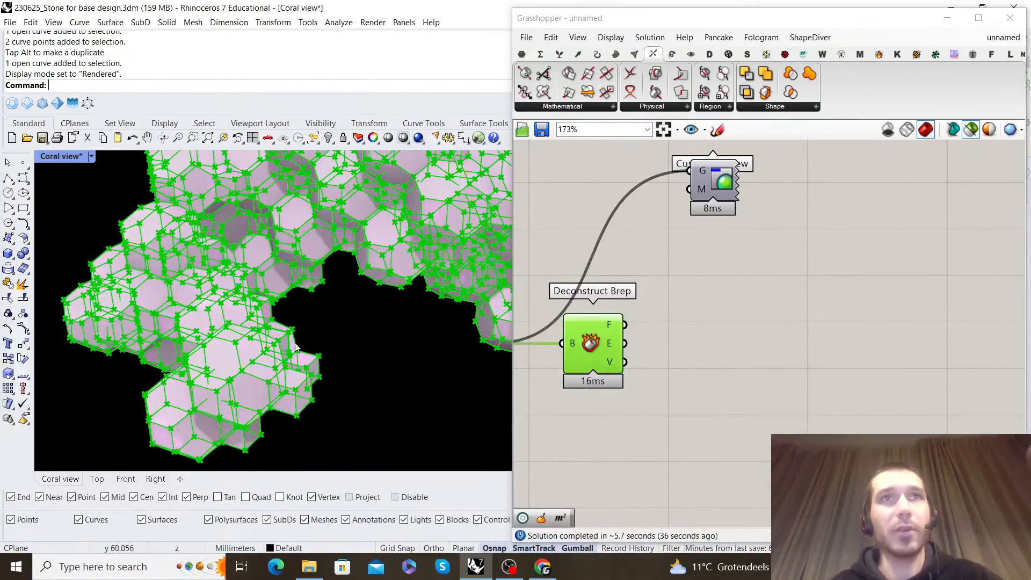
{"action": "scroll", "coordinate": [304, 345], "scroll_direction": "down", "scroll_amount": 5}
{"action": "scroll", "coordinate": [316, 299], "scroll_direction": "up", "scroll_amount": 3}
{"action": "scroll", "coordinate": [317, 298], "scroll_direction": "down", "scroll_amount": 2}
{"action": "right_click_drag", "start_coordinate": [317, 298], "coordinate": [239, 299]}
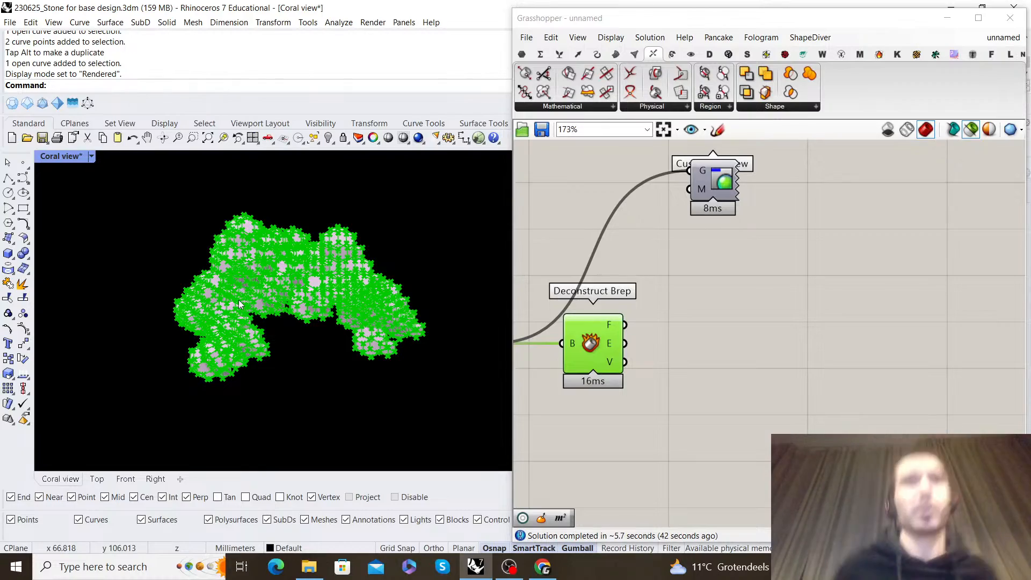
{"action": "scroll", "coordinate": [228, 189], "scroll_direction": "up", "scroll_amount": 4}
{"action": "scroll", "coordinate": [316, 273], "scroll_direction": "down", "scroll_amount": 4}
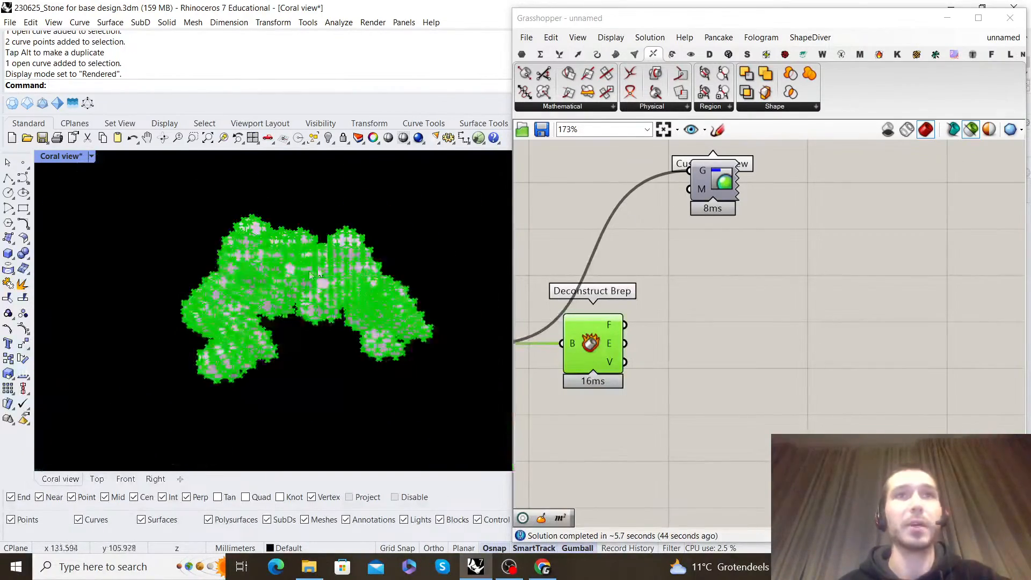
{"action": "scroll", "coordinate": [322, 276], "scroll_direction": "up", "scroll_amount": 5}
{"action": "scroll", "coordinate": [327, 272], "scroll_direction": "up", "scroll_amount": 4}
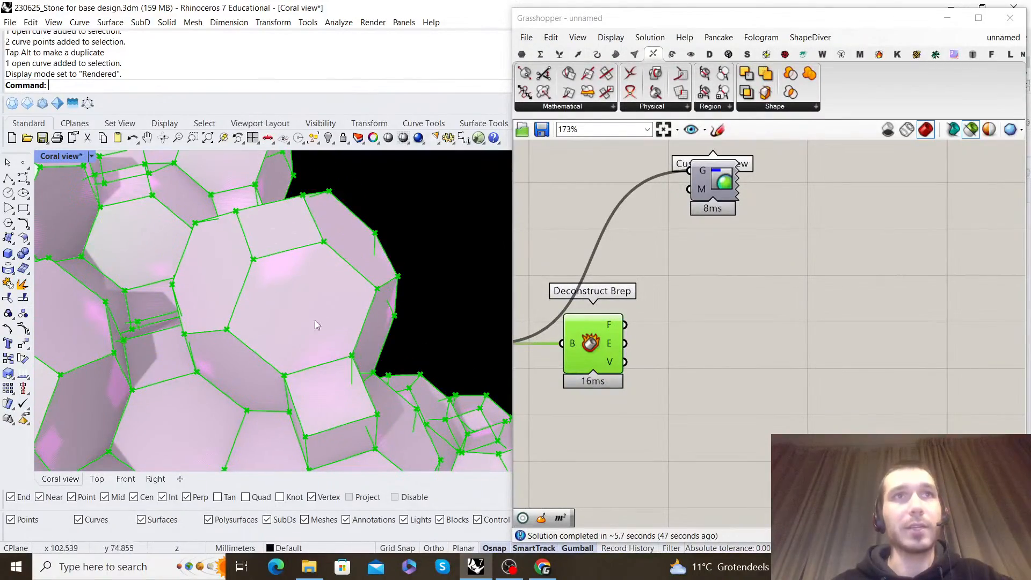
{"action": "scroll", "coordinate": [332, 315], "scroll_direction": "down", "scroll_amount": 5}
{"action": "scroll", "coordinate": [309, 284], "scroll_direction": "up", "scroll_amount": 5}
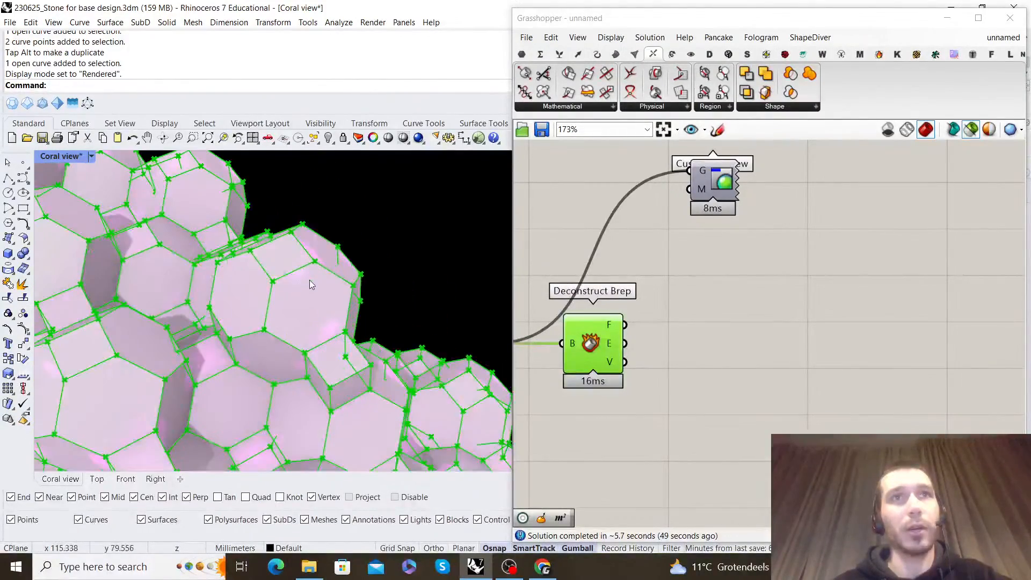
{"action": "right_click_drag", "start_coordinate": [814, 334], "coordinate": [829, 315]}
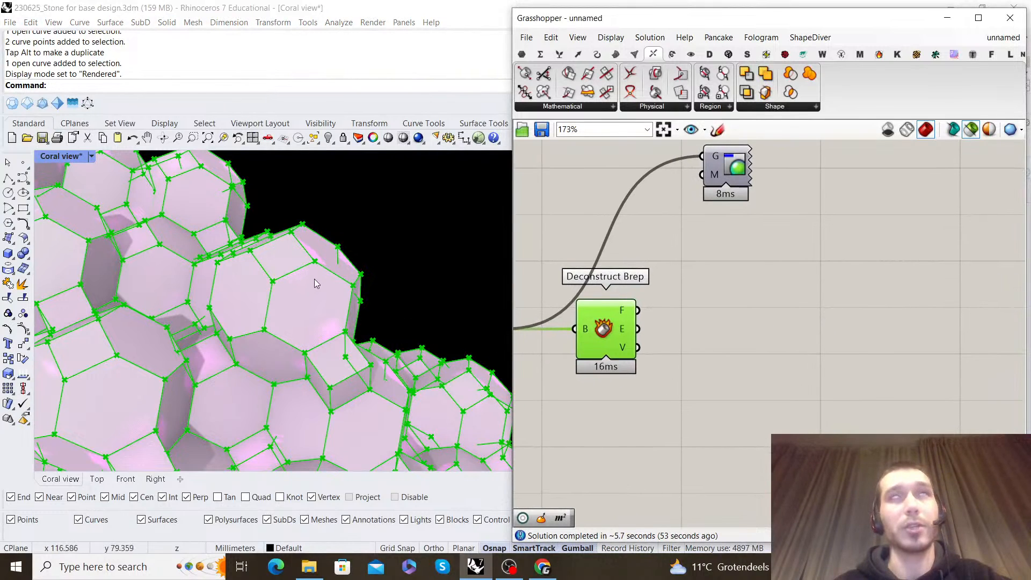
{"action": "right_click_drag", "start_coordinate": [655, 322], "coordinate": [651, 321]}
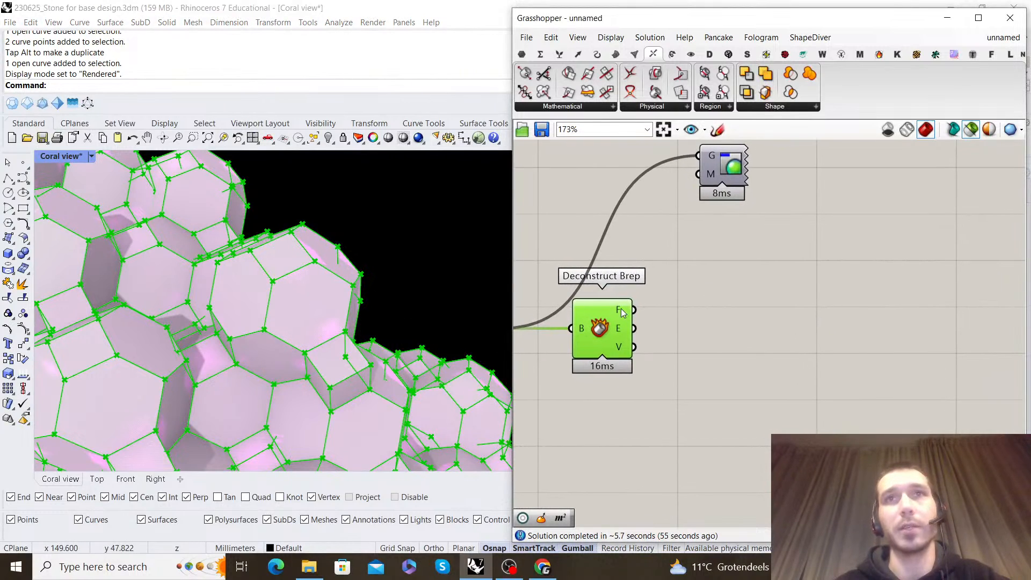
{"action": "right_click_drag", "start_coordinate": [683, 274], "coordinate": [678, 289]}
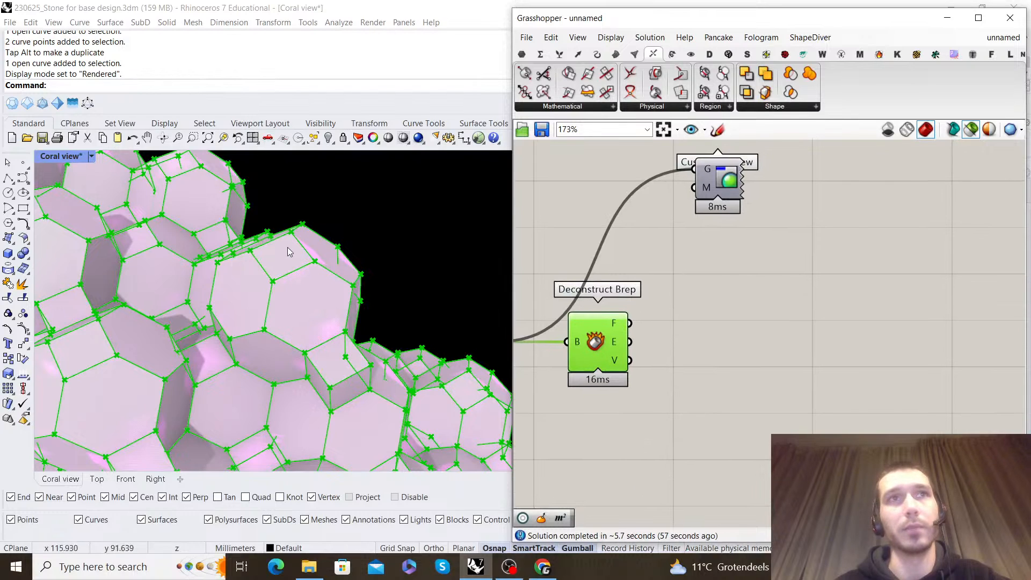
Add Area and Polygon Center components and feed Deconstruct Brep's faces into Polygon Center
{"action": "double_click", "coordinate": [762, 322]}
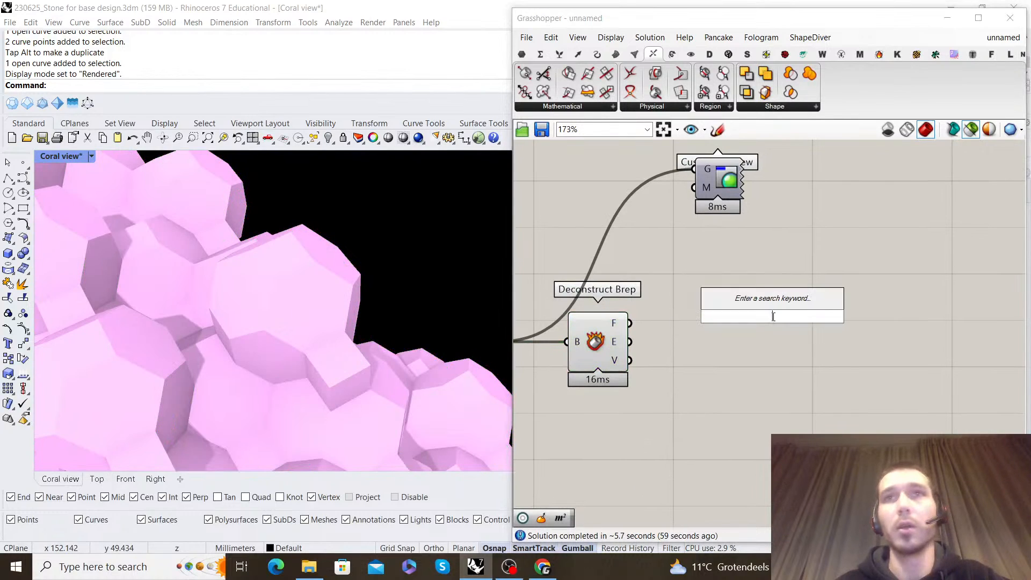
{"action": "type", "text": "area"}
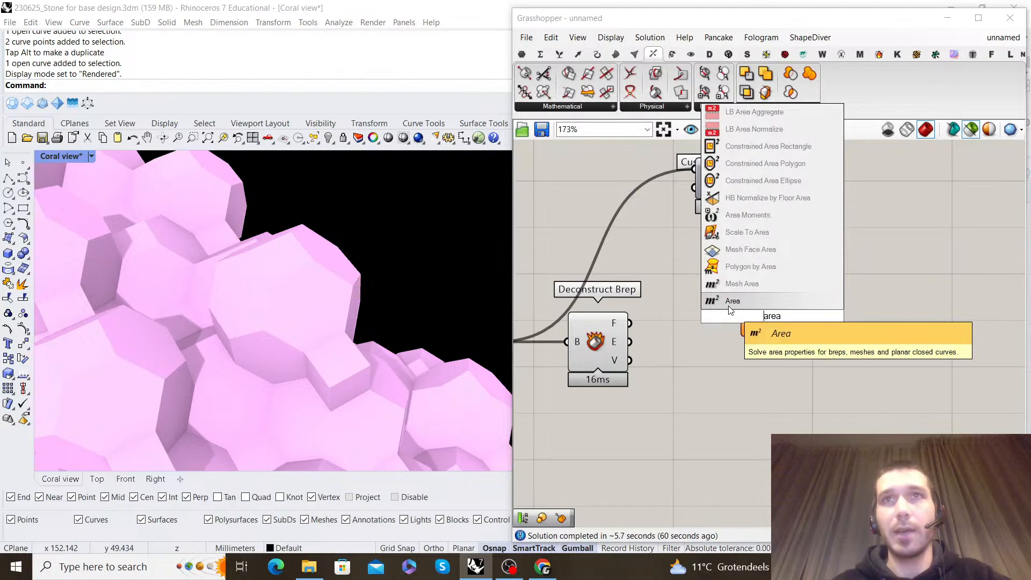
{"action": "left_click", "coordinate": [730, 307]}
{"action": "double_click", "coordinate": [699, 359]}
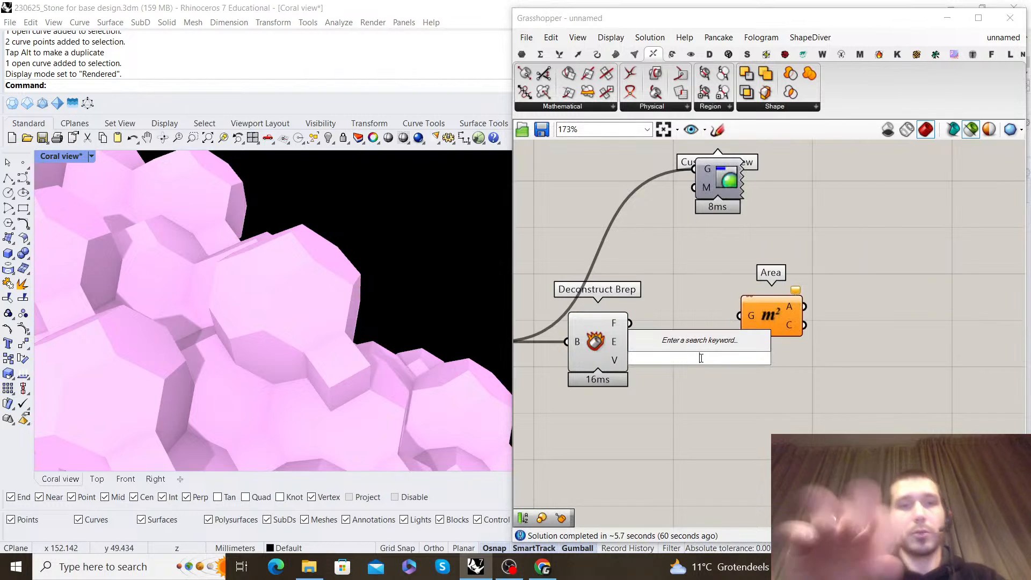
{"action": "type", "text": "polygon cen"}
{"action": "type", "text": "ter"}
{"action": "left_click", "coordinate": [714, 318]}
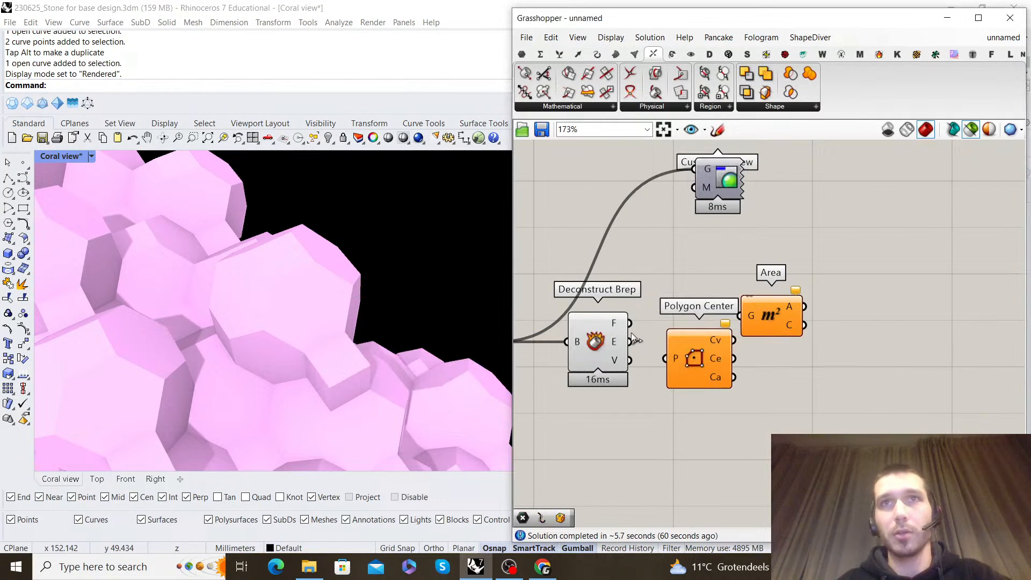
{"action": "left_click_drag", "start_coordinate": [696, 357], "coordinate": [708, 328]}
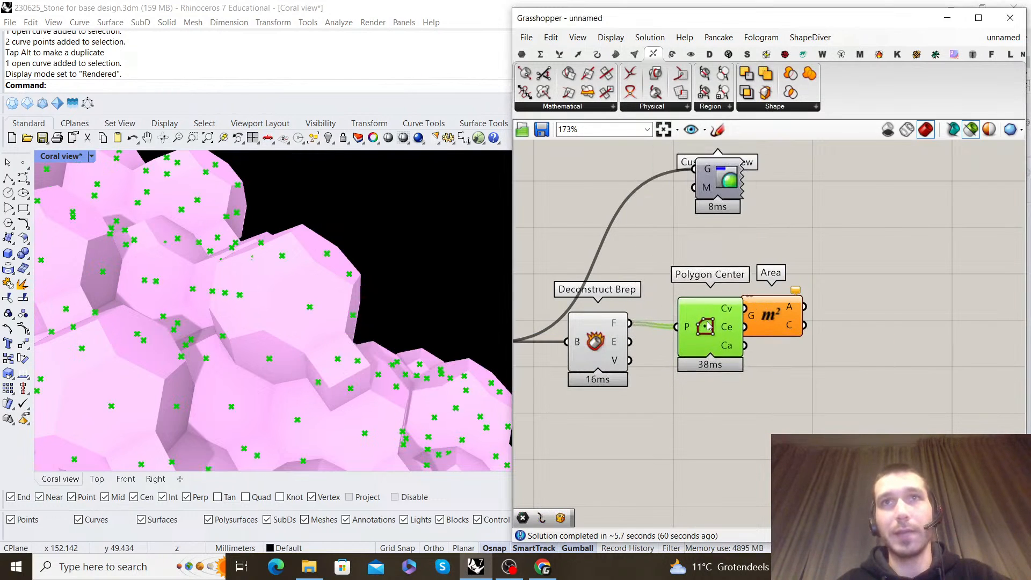
Check the face centre points on the coral and move the unconnected Area component away from Polygon Center
{"action": "scroll", "coordinate": [306, 296], "scroll_direction": "down", "scroll_amount": 8}
{"action": "right_click_drag", "start_coordinate": [306, 296], "coordinate": [344, 229]}
{"action": "scroll", "coordinate": [356, 224], "scroll_direction": "up", "scroll_amount": 9}
{"action": "scroll", "coordinate": [363, 240], "scroll_direction": "down", "scroll_amount": 6}
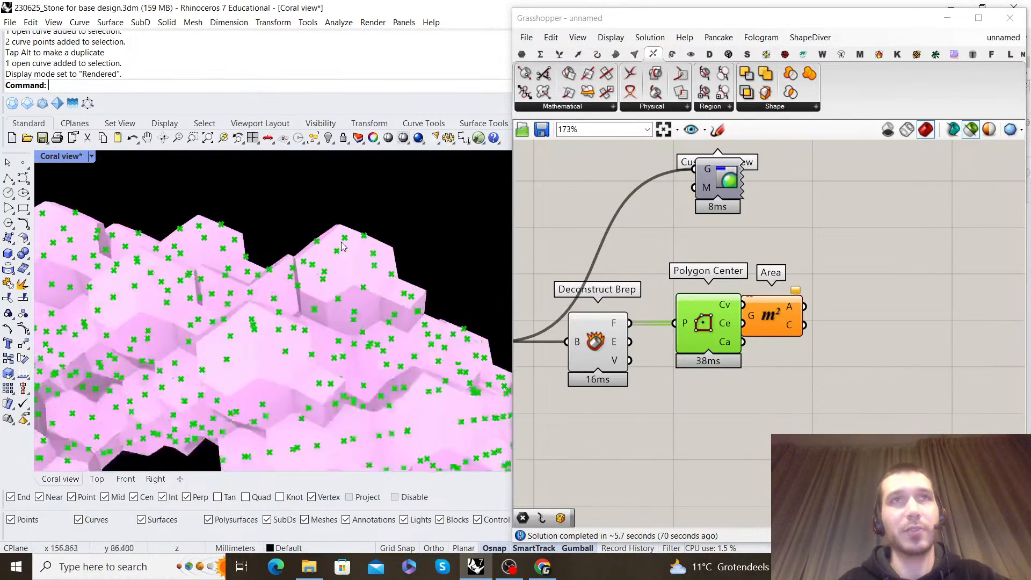
{"action": "scroll", "coordinate": [421, 281], "scroll_direction": "up", "scroll_amount": 6}
{"action": "left_click_drag", "start_coordinate": [772, 316], "coordinate": [879, 221]}
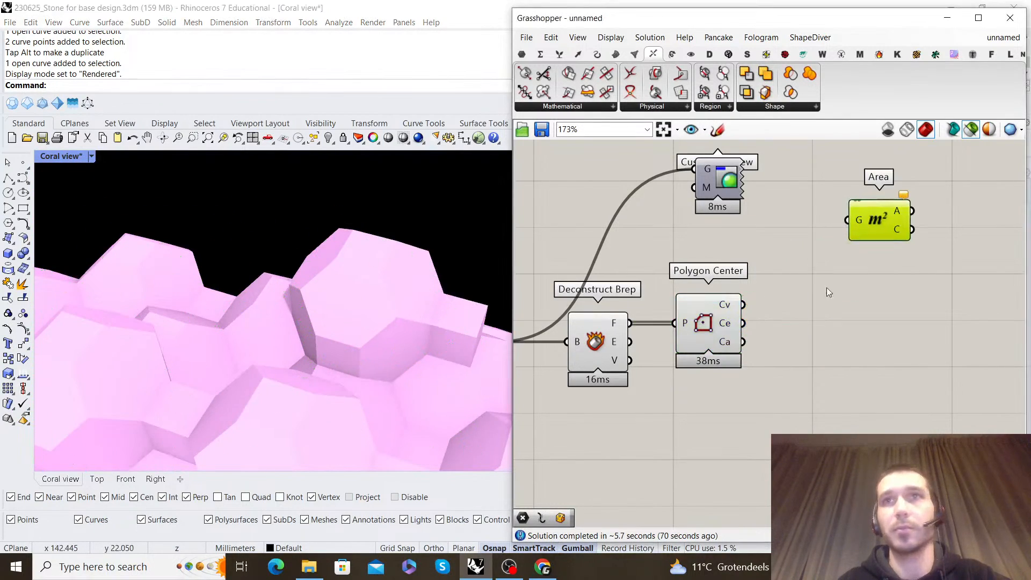
{"action": "left_click", "coordinate": [837, 270]}
{"action": "right_click_drag", "start_coordinate": [835, 271], "coordinate": [808, 251]}
{"action": "left_click", "coordinate": [573, 322]}
{"action": "left_click", "coordinate": [768, 378]}
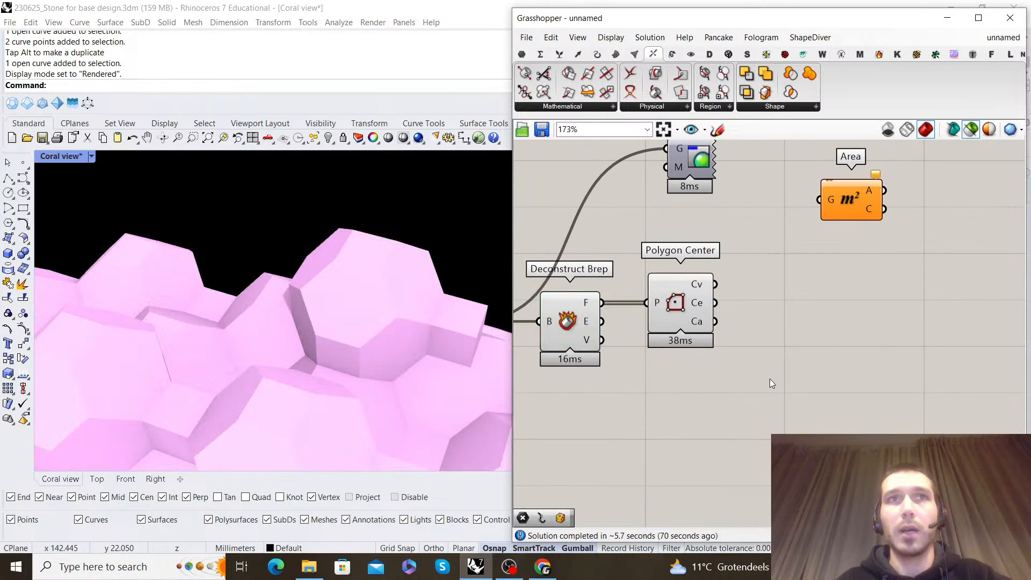
Add a Brep Edges component below Polygon Center and feed it with Deconstruct Brep's faces
{"action": "double_click", "coordinate": [791, 333]}
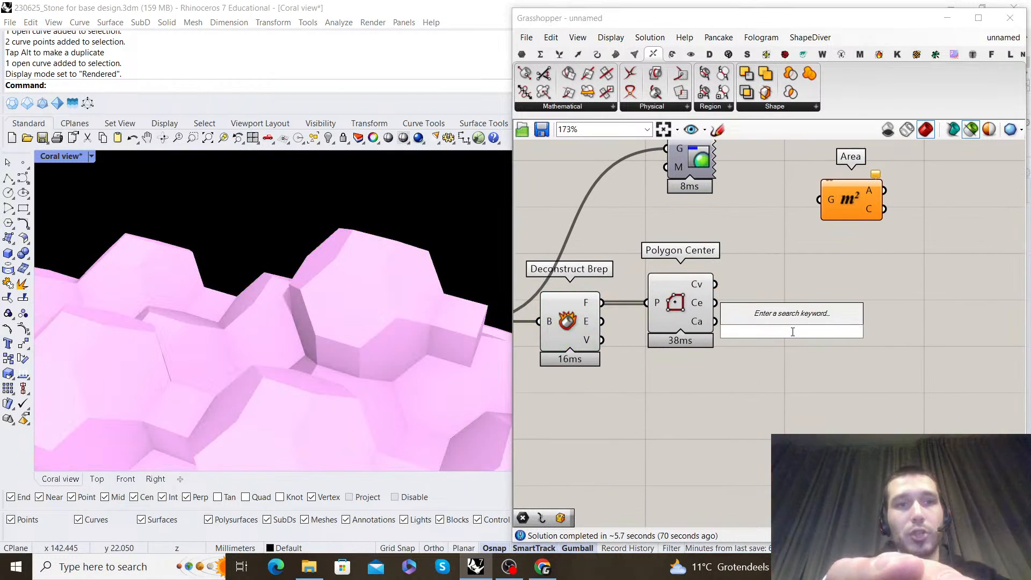
{"action": "type", "text": "m"}
{"action": "type", "text": "brep edges"}
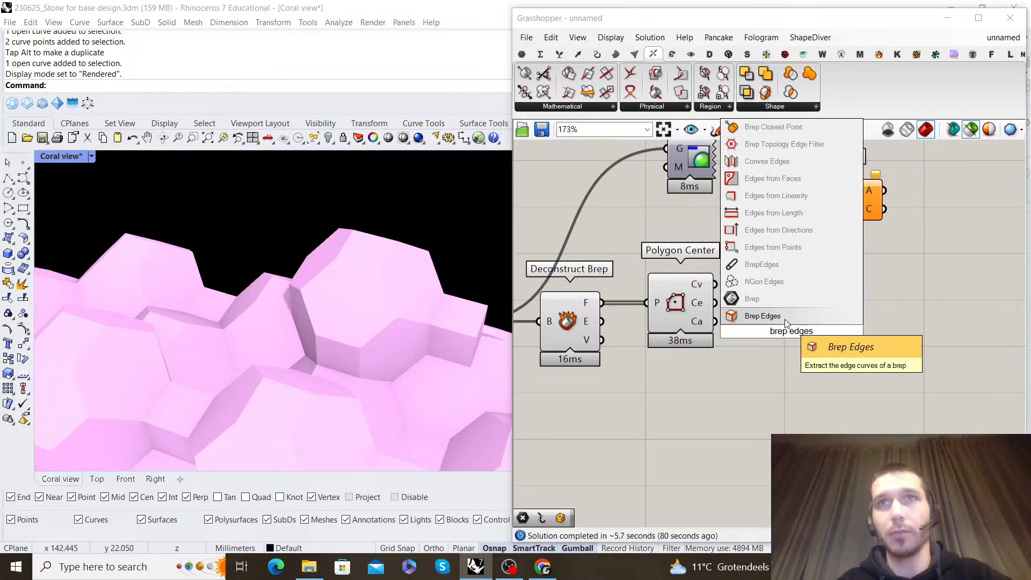
{"action": "left_click", "coordinate": [762, 316]}
{"action": "left_click_drag", "start_coordinate": [717, 340], "coordinate": [697, 395]}
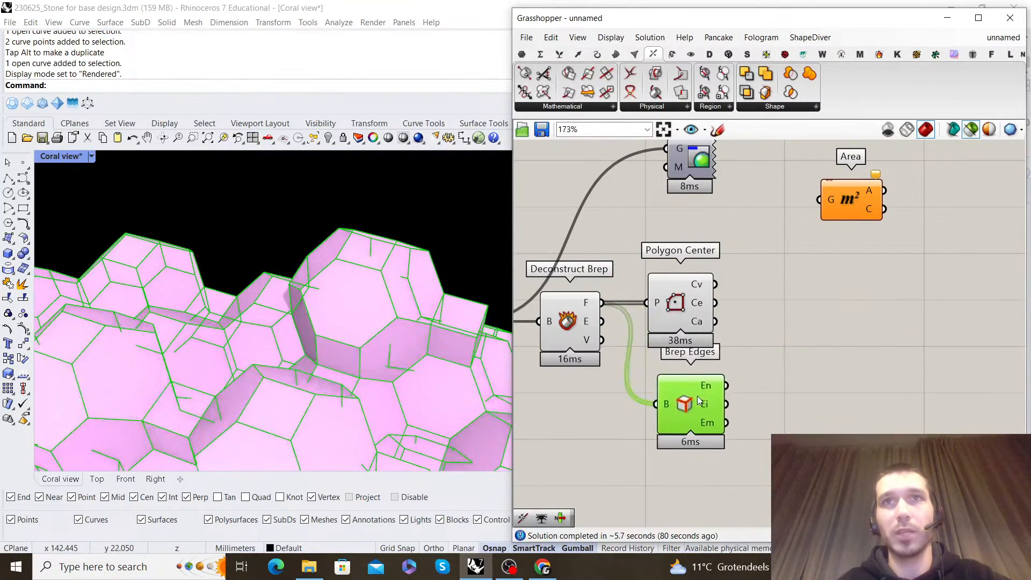
Add a Duplicate Data component and feed its data input with Polygon Center's Ca output
{"action": "mouse_move", "coordinate": [700, 388]}
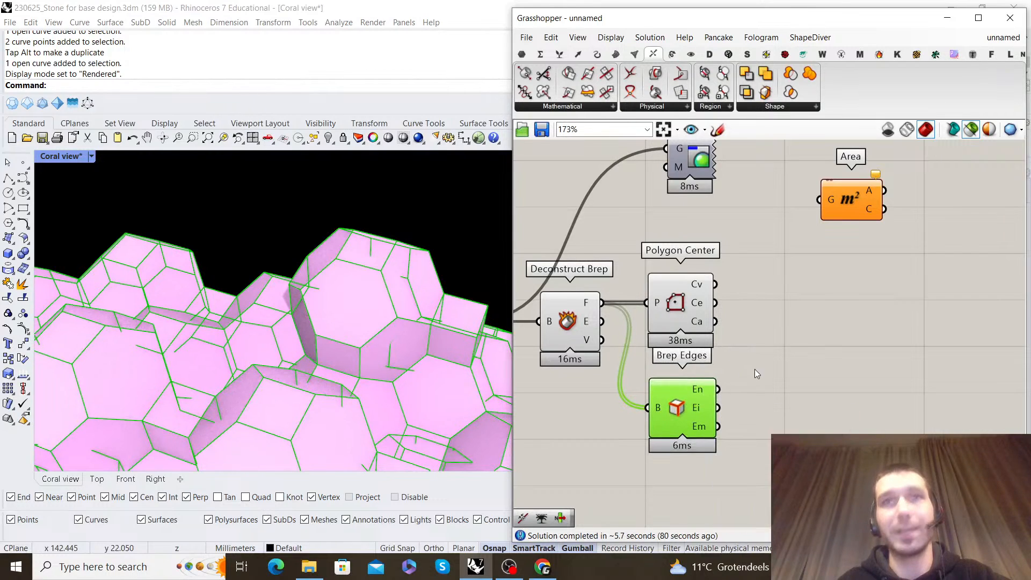
{"action": "right_click_drag", "start_coordinate": [755, 369], "coordinate": [705, 327]}
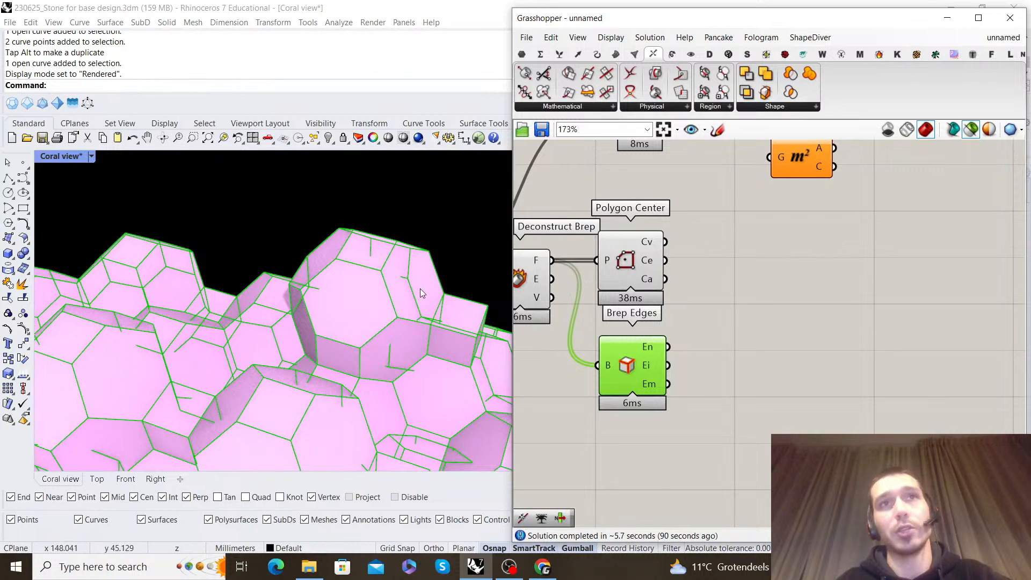
{"action": "double_click", "coordinate": [768, 254]}
{"action": "type", "text": "du"}
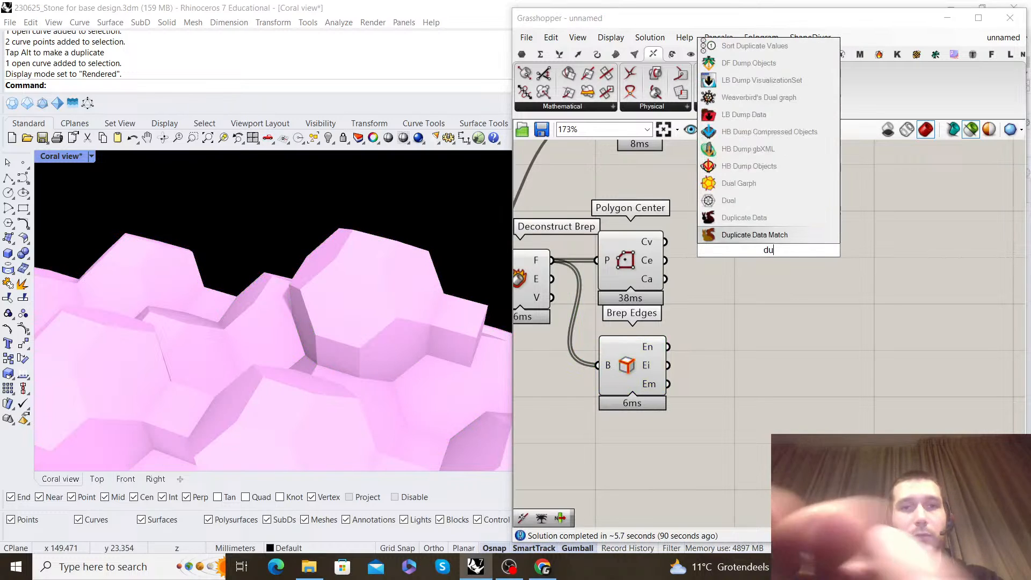
{"action": "type", "text": "plicat edata"}
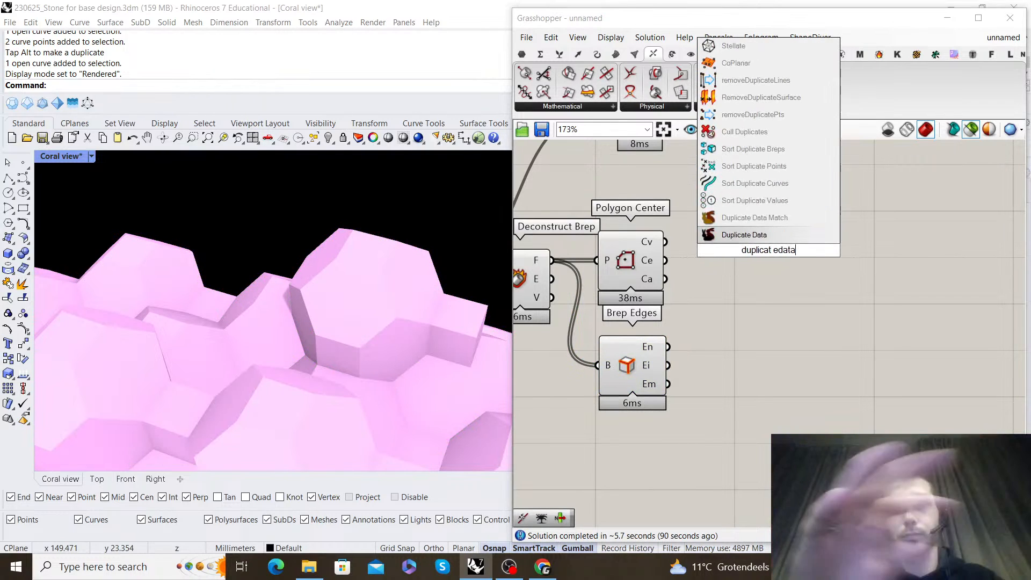
{"action": "key", "text": "Return"}
{"action": "scroll", "coordinate": [702, 275], "scroll_direction": "up", "scroll_amount": 2}
{"action": "left_click_drag", "start_coordinate": [659, 278], "coordinate": [920, 277]}
{"action": "left_click", "coordinate": [704, 321]}
{"action": "right_click_drag", "start_coordinate": [704, 322], "coordinate": [713, 274]}
{"action": "left_click_drag", "start_coordinate": [634, 318], "coordinate": [631, 343]}
Add a List Length component beside Brep Edges and feed it with the naked edges (En)
{"action": "double_click", "coordinate": [860, 337]}
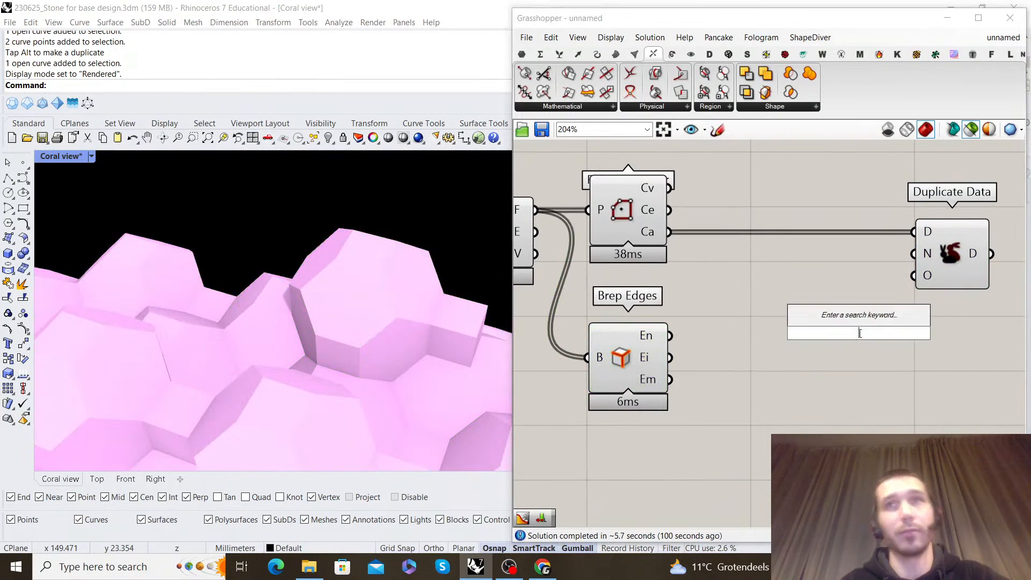
{"action": "type", "text": "list length"}
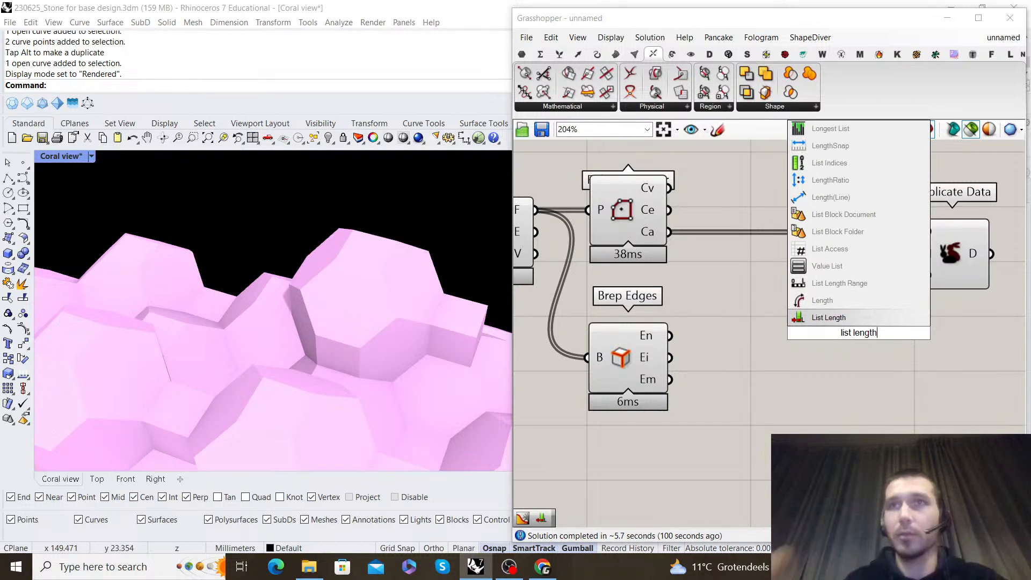
{"action": "key", "text": "Return"}
{"action": "left_click_drag", "start_coordinate": [866, 339], "coordinate": [793, 341]}
{"action": "right_click_drag", "start_coordinate": [858, 280], "coordinate": [819, 289]}
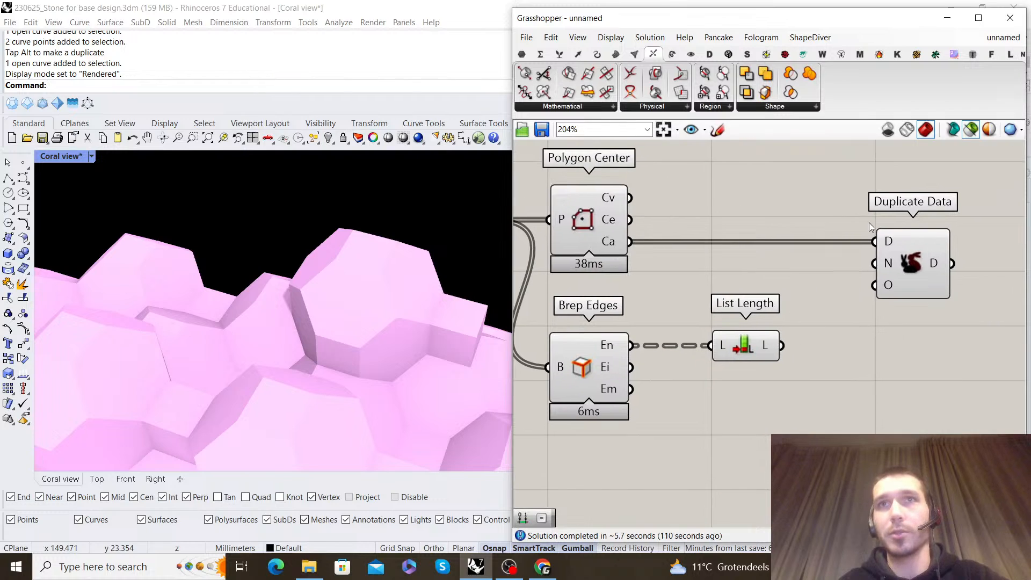
Graft the data input of Duplicate Data
{"action": "right_click", "coordinate": [889, 242]}
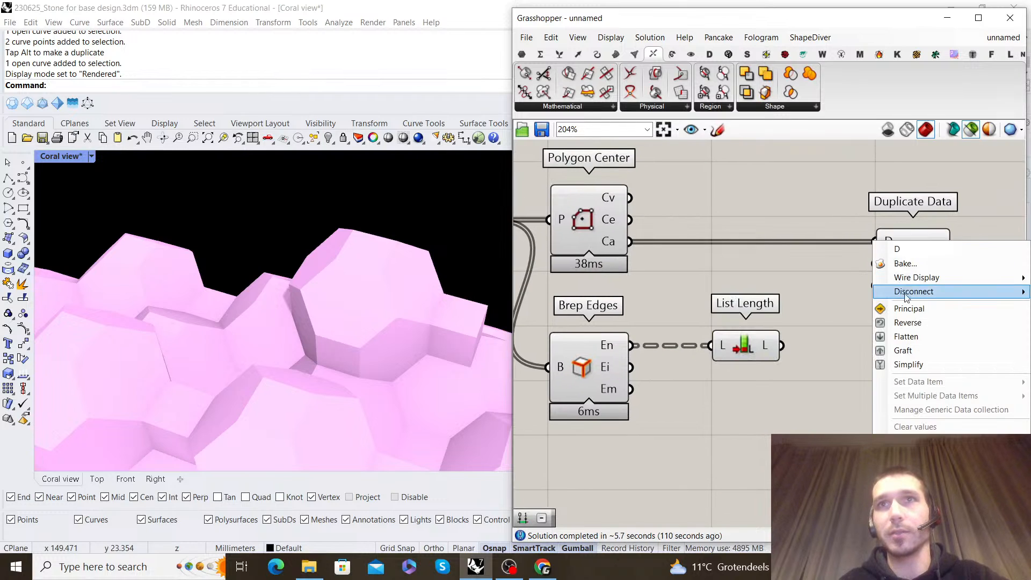
{"action": "left_click", "coordinate": [918, 351]}
{"action": "left_click_drag", "start_coordinate": [886, 232], "coordinate": [903, 232]}
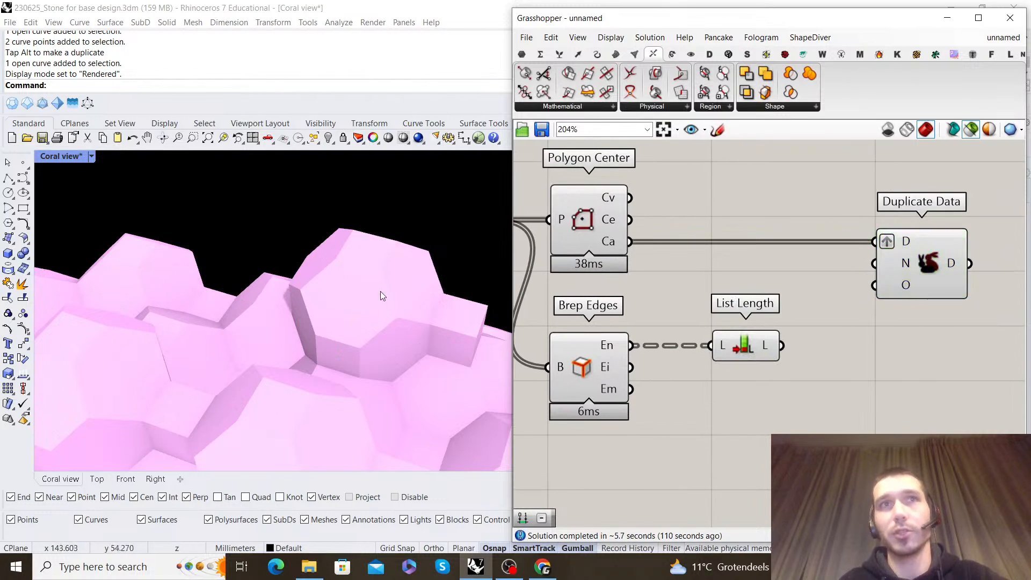
Graft the faces output of Deconstruct Brep and remove the graft from Duplicate Data's data input
{"action": "scroll", "coordinate": [616, 260], "scroll_direction": "down", "scroll_amount": 2}
{"action": "right_click_drag", "start_coordinate": [616, 260], "coordinate": [693, 254]}
{"action": "scroll", "coordinate": [601, 228], "scroll_direction": "up", "scroll_amount": 2}
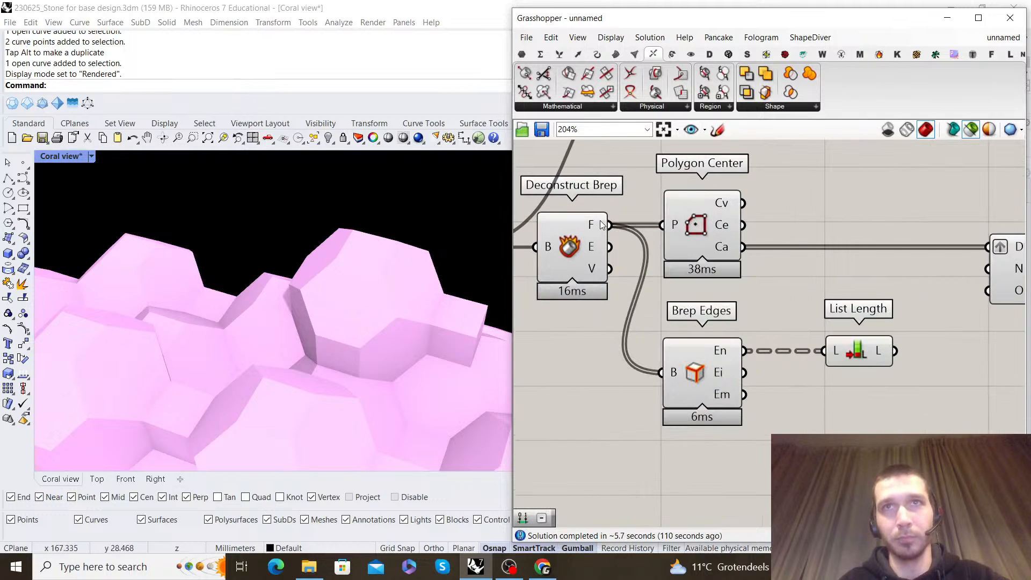
{"action": "scroll", "coordinate": [602, 228], "scroll_direction": "down", "scroll_amount": 1}
{"action": "scroll", "coordinate": [600, 228], "scroll_direction": "down", "scroll_amount": 1}
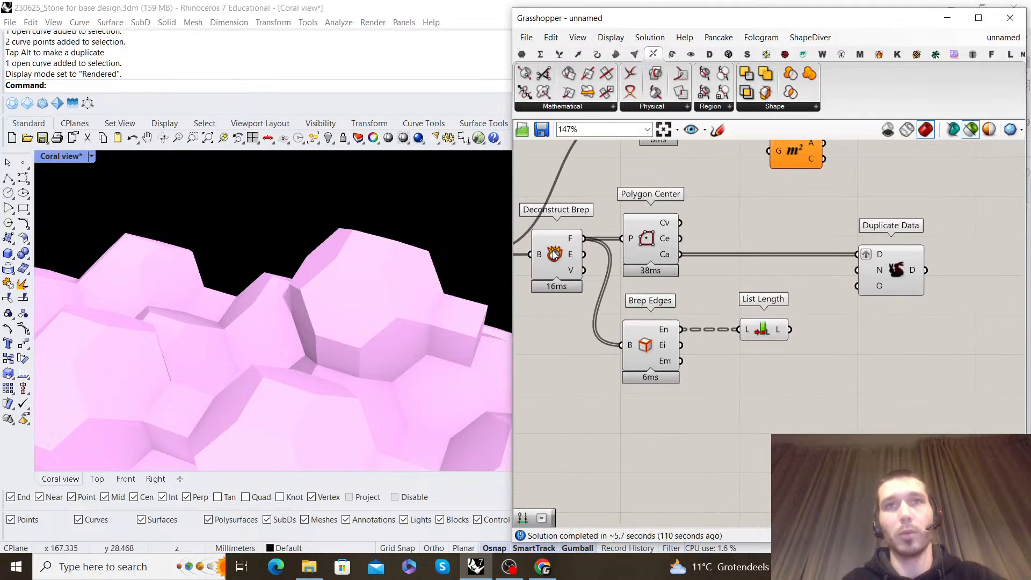
{"action": "right_click", "coordinate": [576, 240]}
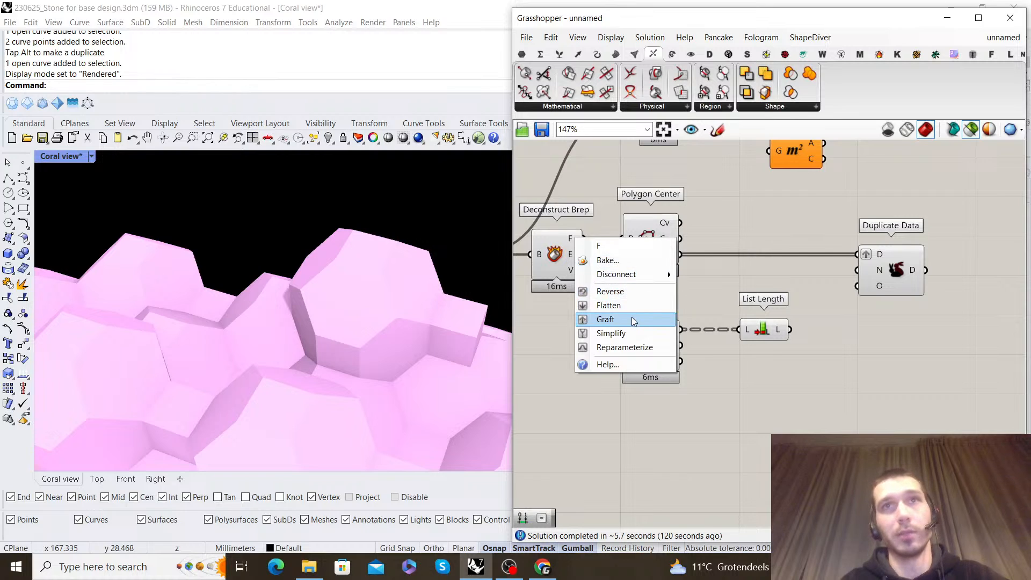
{"action": "left_click", "coordinate": [606, 319]}
{"action": "right_click", "coordinate": [866, 254]}
{"action": "left_click", "coordinate": [915, 365]}
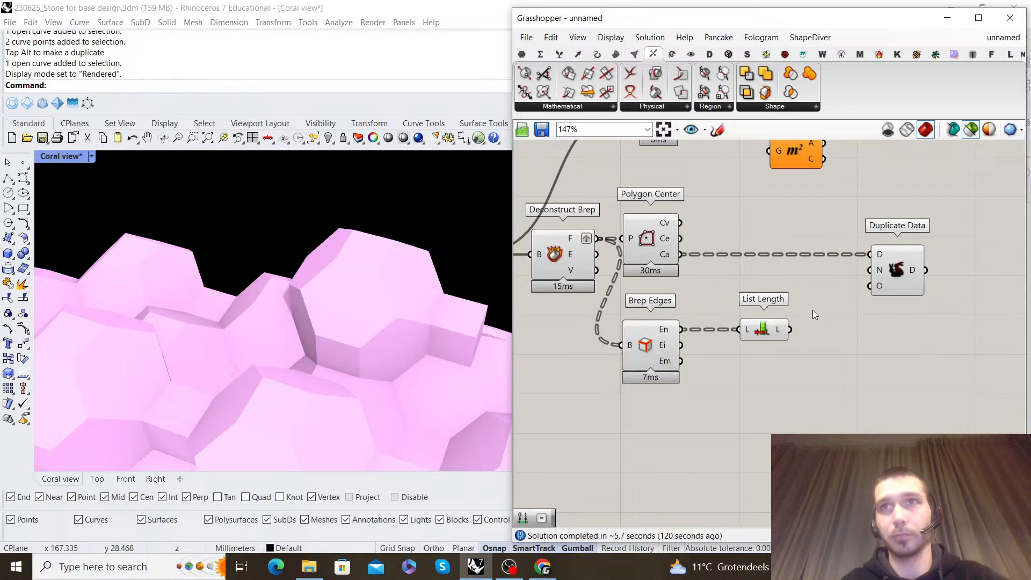
Feed List Length into the number input of Duplicate Data and graft Duplicate Data's output
{"action": "left_click_drag", "start_coordinate": [895, 279], "coordinate": [881, 278]}
{"action": "right_click_drag", "start_coordinate": [882, 279], "coordinate": [715, 275]}
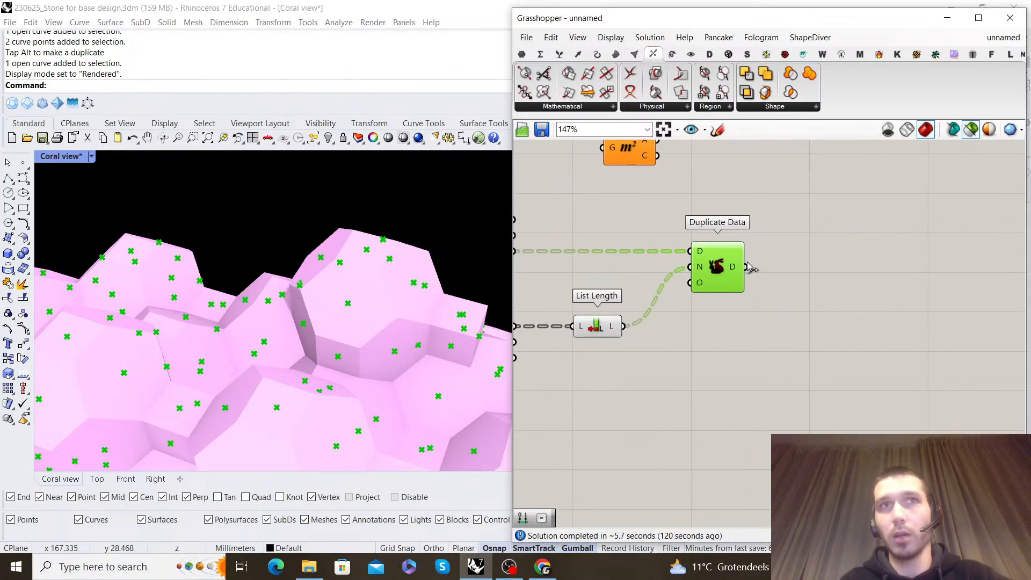
{"action": "right_click", "coordinate": [736, 269]}
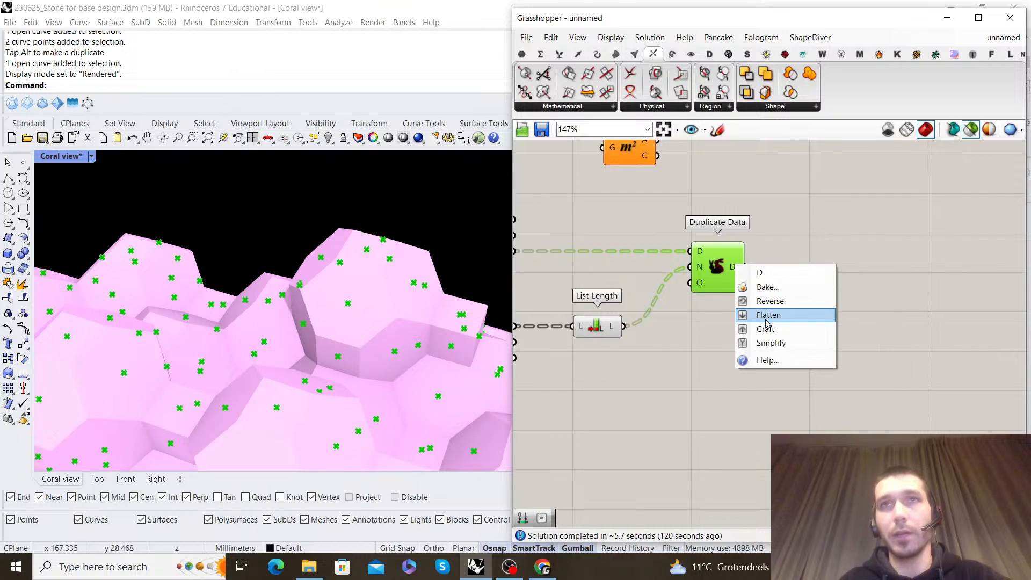
{"action": "left_click", "coordinate": [767, 329]}
{"action": "left_click", "coordinate": [753, 323]}
{"action": "right_click_drag", "start_coordinate": [748, 320], "coordinate": [796, 280]}
Try extracting the naked edges' end points with an End Points component, and delete that component
{"action": "double_click", "coordinate": [794, 326]}
{"action": "type", "text": "e"}
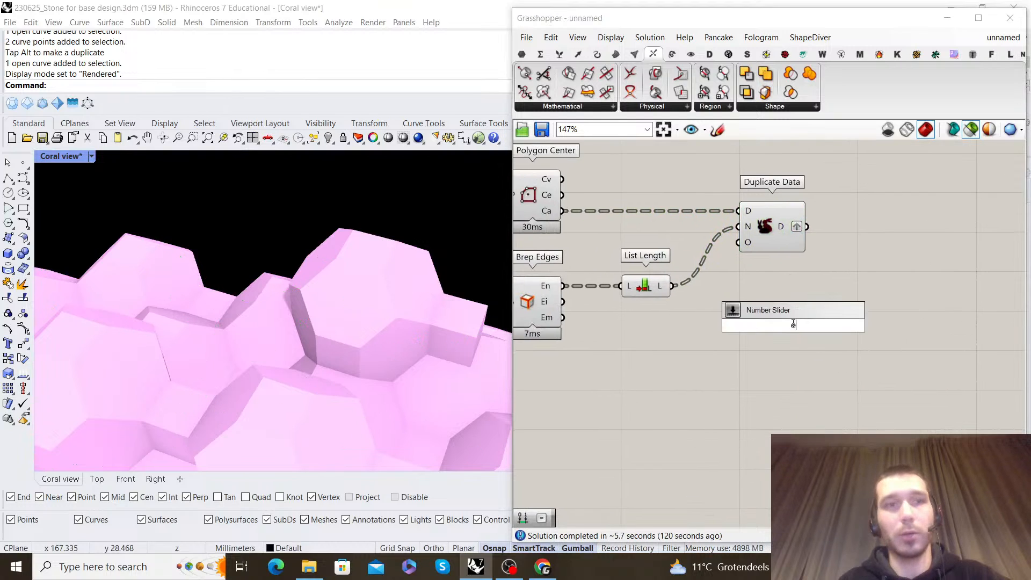
{"action": "type", "text": "nd"}
{"action": "left_click", "coordinate": [787, 313]}
{"action": "left_click_drag", "start_coordinate": [754, 314], "coordinate": [775, 344]}
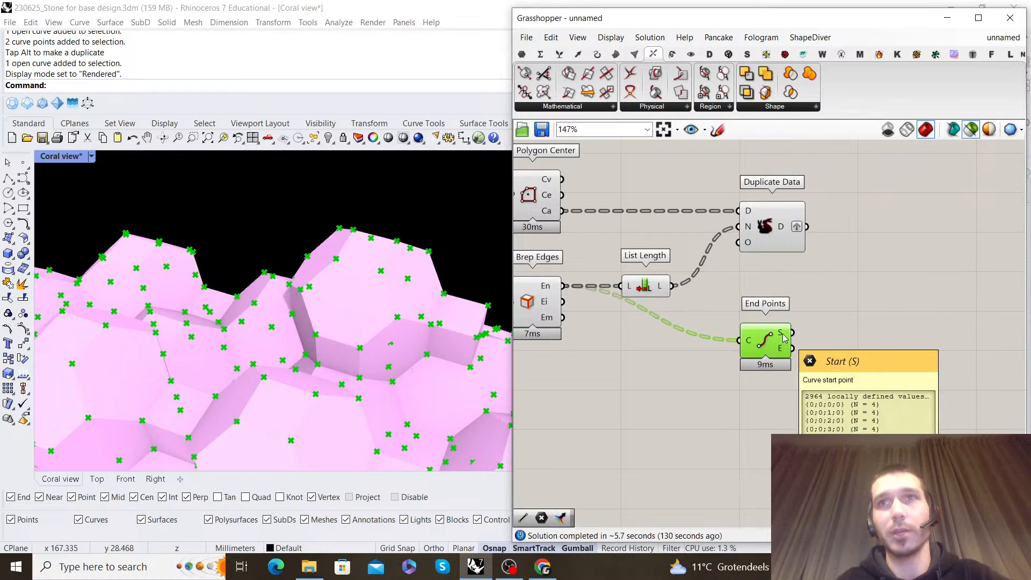
{"action": "key", "text": "Delete"}
Add a Discontinuity component below List Length and feed its curve input with Brep Edges' naked edges
{"action": "double_click", "coordinate": [764, 341]}
{"action": "type", "text": "disco"}
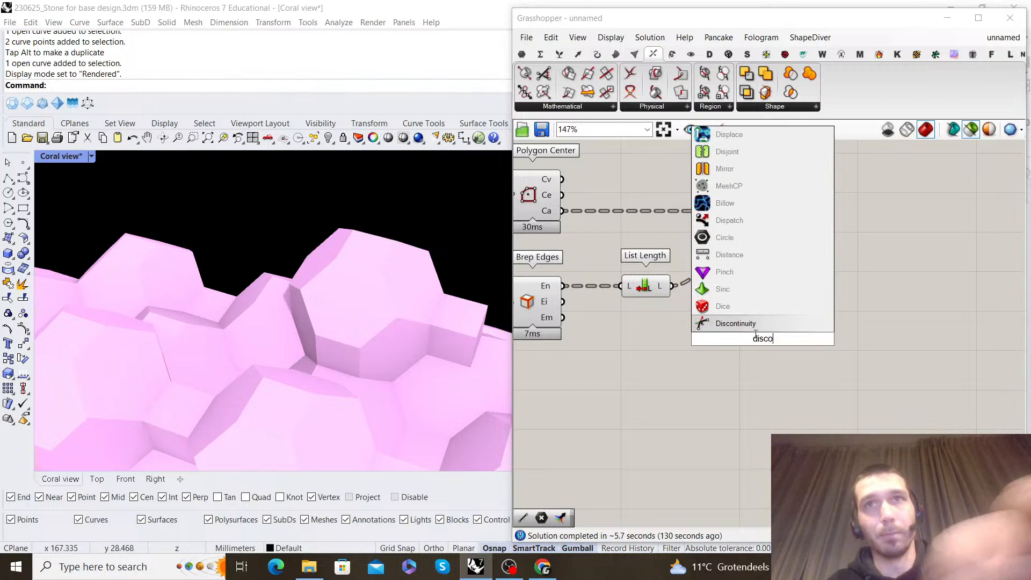
{"action": "key", "text": "Return"}
{"action": "left_click_drag", "start_coordinate": [567, 288], "coordinate": [644, 342]}
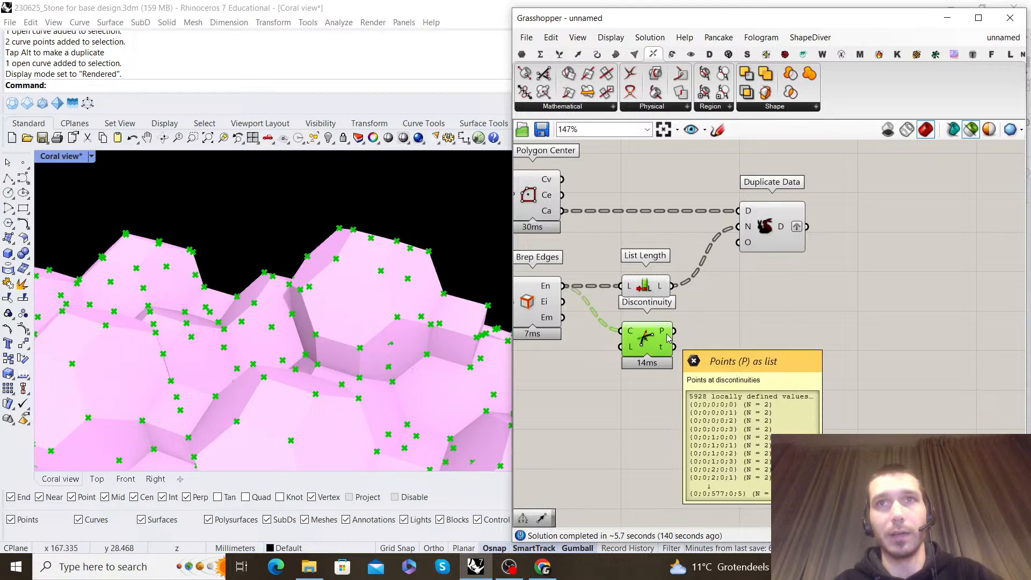
Add a Merge component with Duplicate Data's output in D1 and Discontinuity's points in D2
{"action": "left_click", "coordinate": [775, 318]}
{"action": "double_click", "coordinate": [782, 318]}
{"action": "type", "text": "merge"}
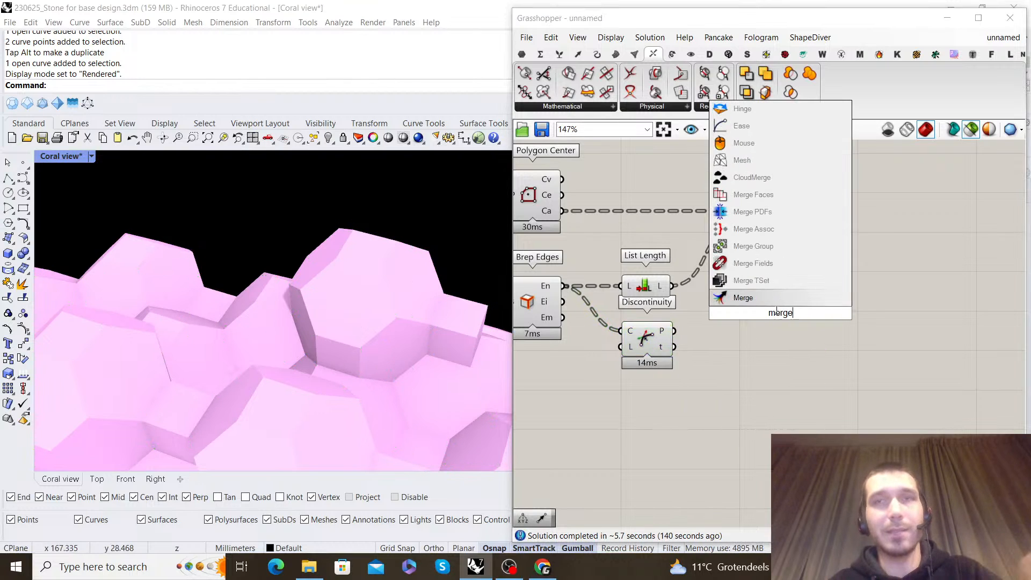
{"action": "key", "text": "Return"}
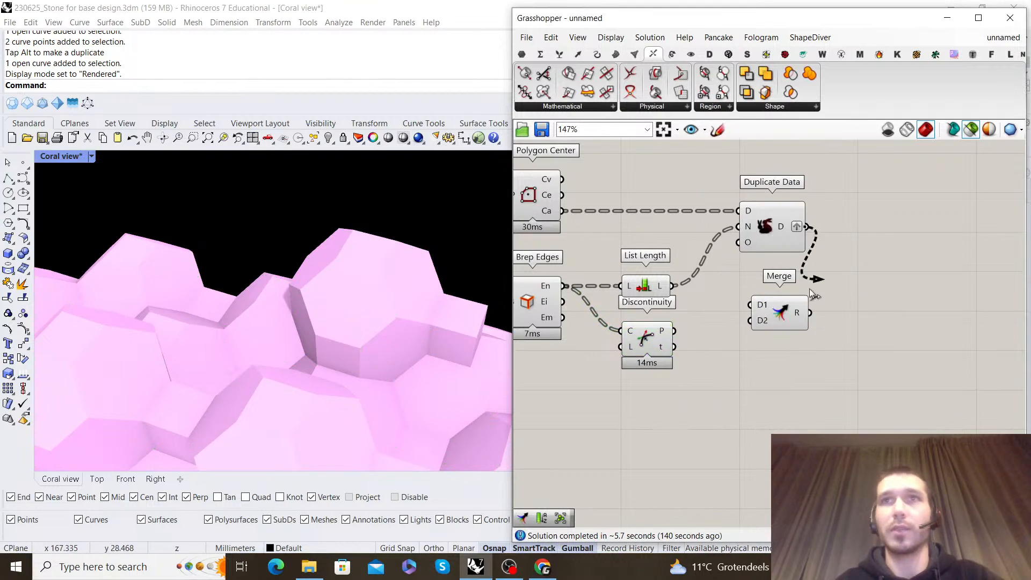
{"action": "left_click_drag", "start_coordinate": [750, 332], "coordinate": [750, 322]}
{"action": "left_click_drag", "start_coordinate": [783, 316], "coordinate": [890, 334]}
{"action": "mouse_move", "coordinate": [908, 335]}
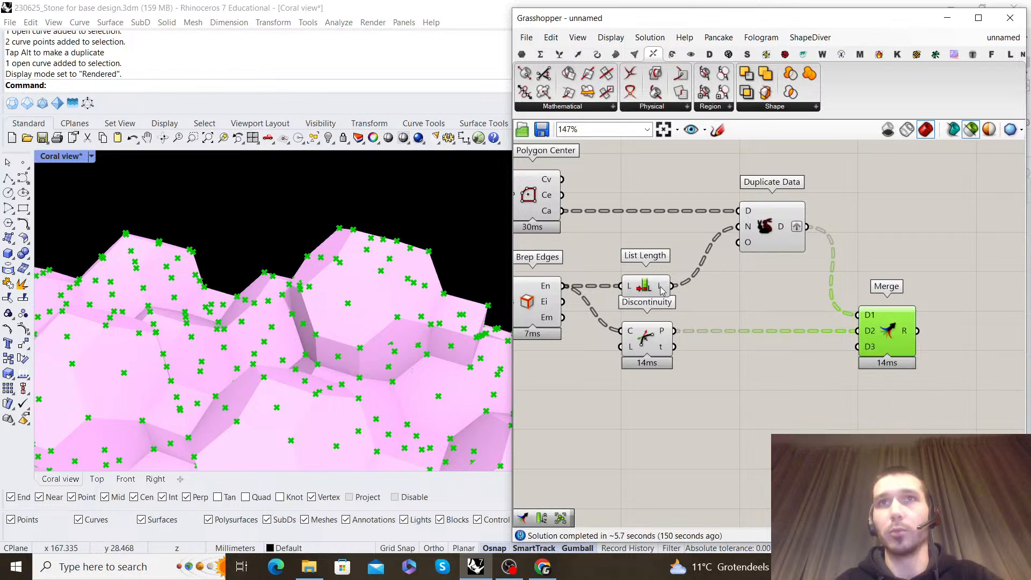
Compare the data trees feeding Merge and set Duplicate Data's data input as Principal
{"action": "left_click", "coordinate": [778, 285]}
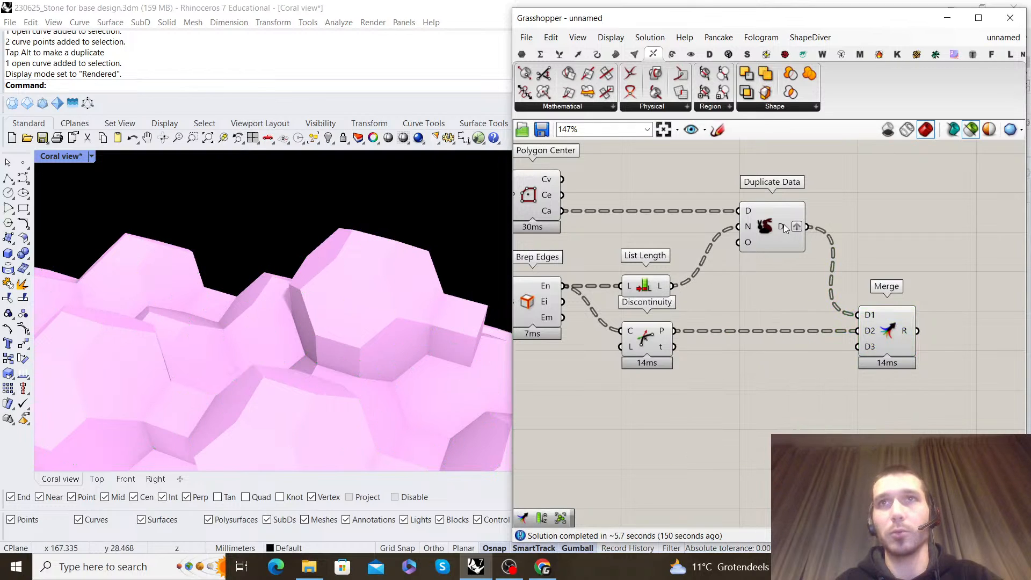
{"action": "mouse_move", "coordinate": [665, 332]}
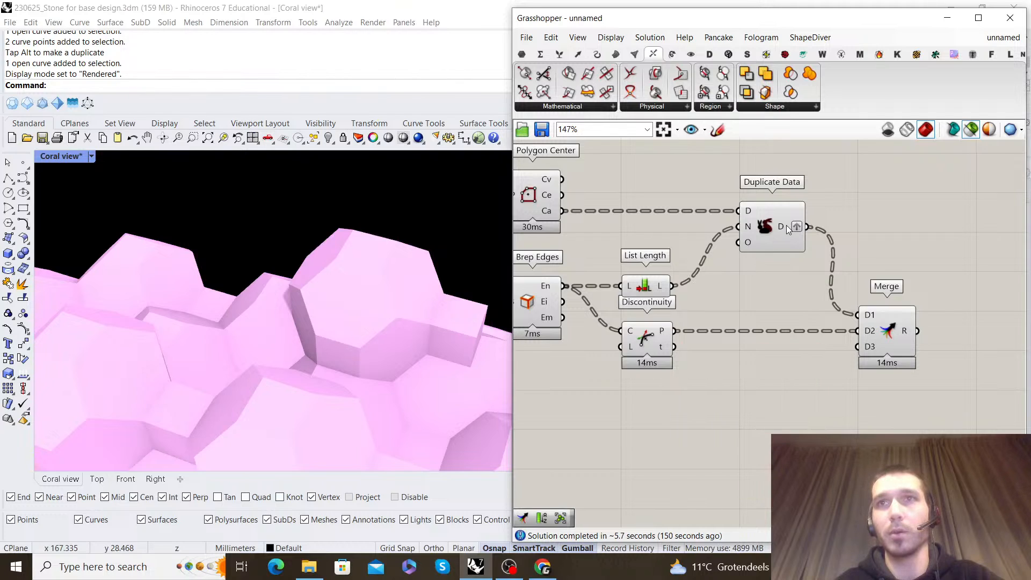
{"action": "mouse_move", "coordinate": [784, 227]}
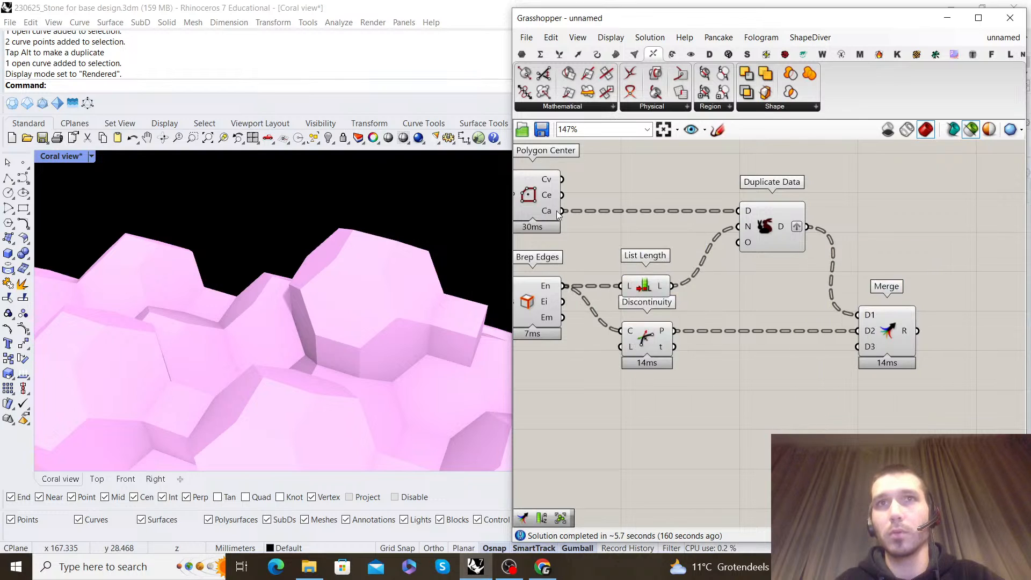
{"action": "right_click", "coordinate": [748, 215]}
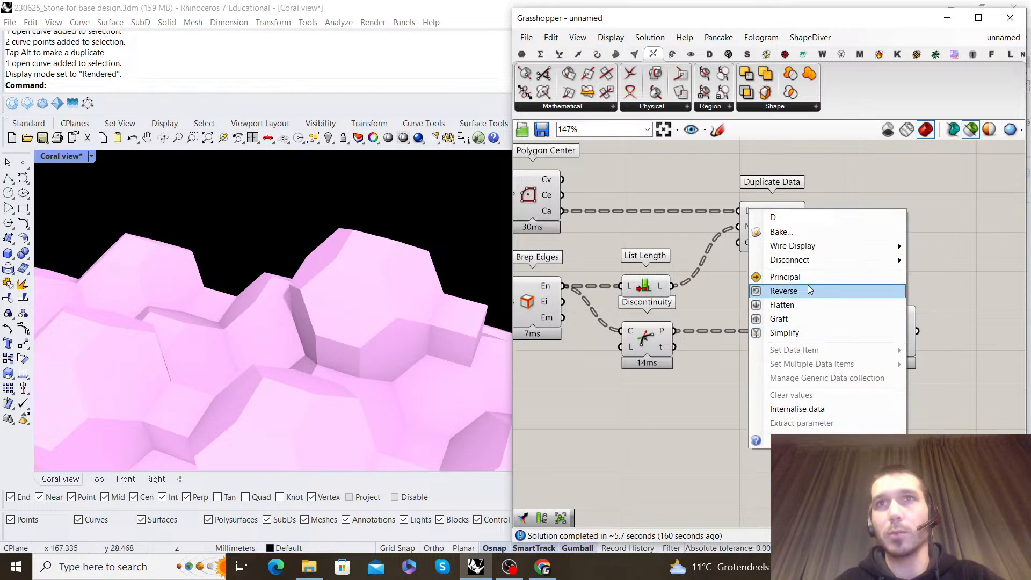
{"action": "left_click", "coordinate": [808, 291]}
{"action": "right_click", "coordinate": [747, 211]}
{"action": "left_click", "coordinate": [768, 290]}
{"action": "right_click", "coordinate": [748, 211]}
{"action": "left_click", "coordinate": [773, 303]}
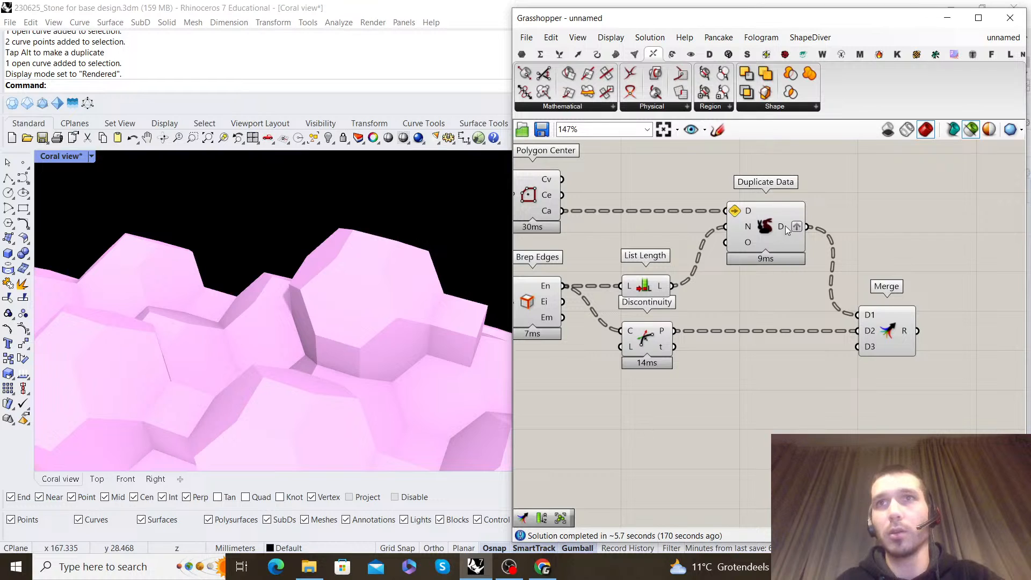
Shift Duplicate Data slightly toward Merge and check the branch structure of Merge's result
{"action": "mouse_move", "coordinate": [907, 330]}
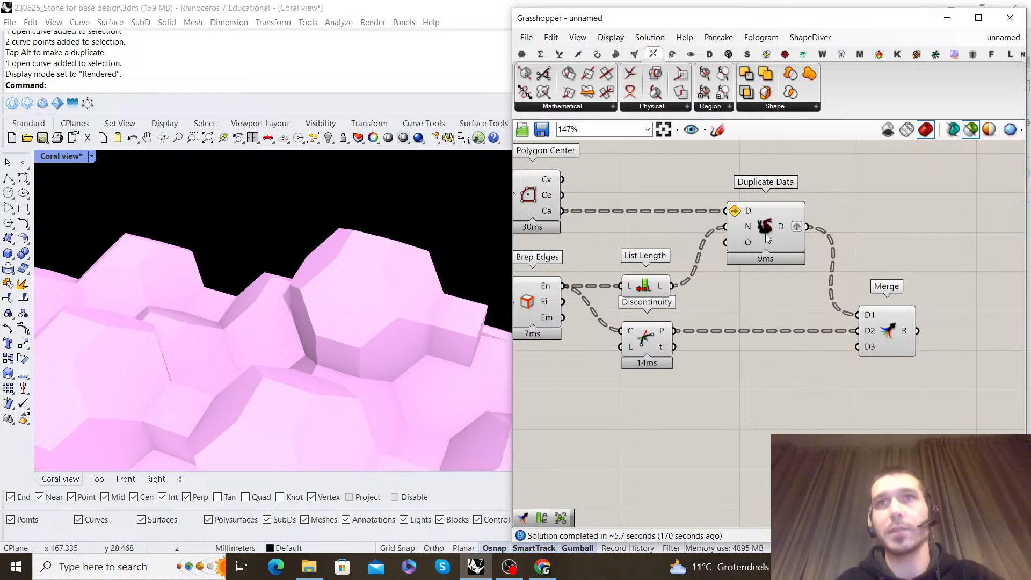
{"action": "left_click_drag", "start_coordinate": [766, 234], "coordinate": [778, 239]}
{"action": "left_click", "coordinate": [821, 280]}
{"action": "right_click_drag", "start_coordinate": [883, 312], "coordinate": [780, 295]}
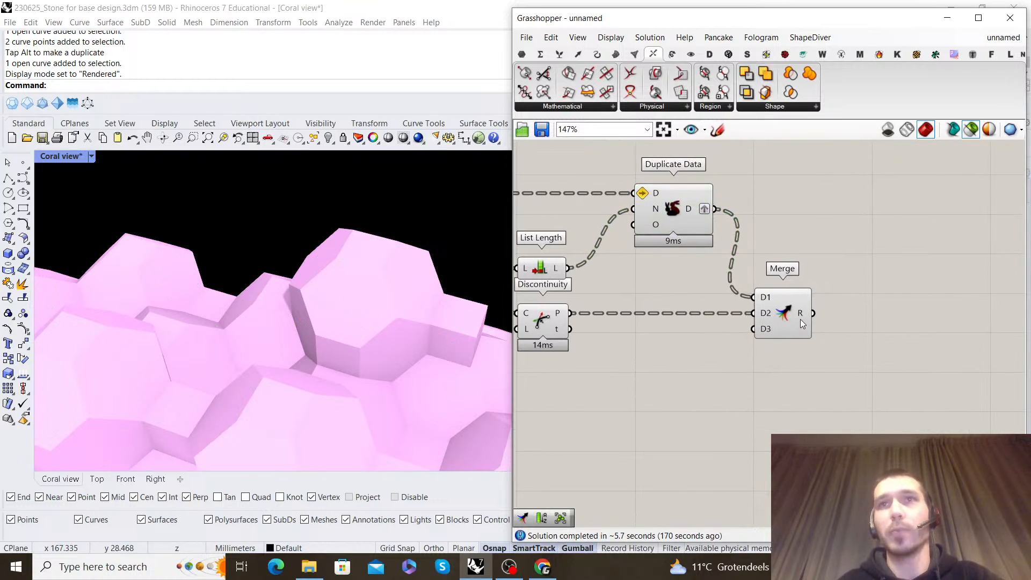
{"action": "mouse_move", "coordinate": [805, 316]}
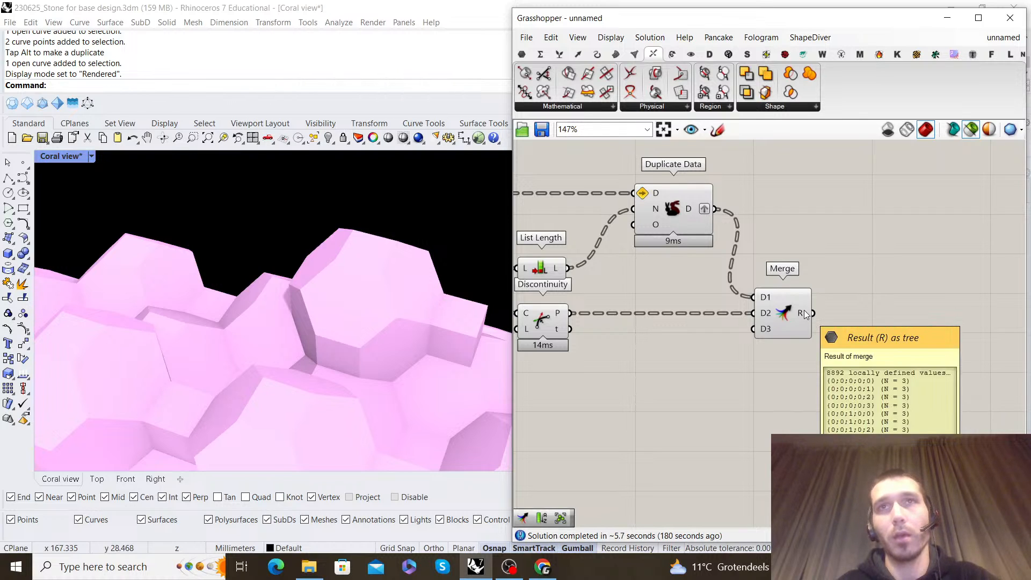
Turn off the preview of the components feeding Merge and select Merge to inspect its points on the coral
{"action": "scroll", "coordinate": [804, 311], "scroll_direction": "down", "scroll_amount": 3}
{"action": "left_click_drag", "start_coordinate": [821, 376], "coordinate": [647, 261]}
{"action": "left_click", "coordinate": [871, 256]}
{"action": "scroll", "coordinate": [864, 301], "scroll_direction": "up", "scroll_amount": 3}
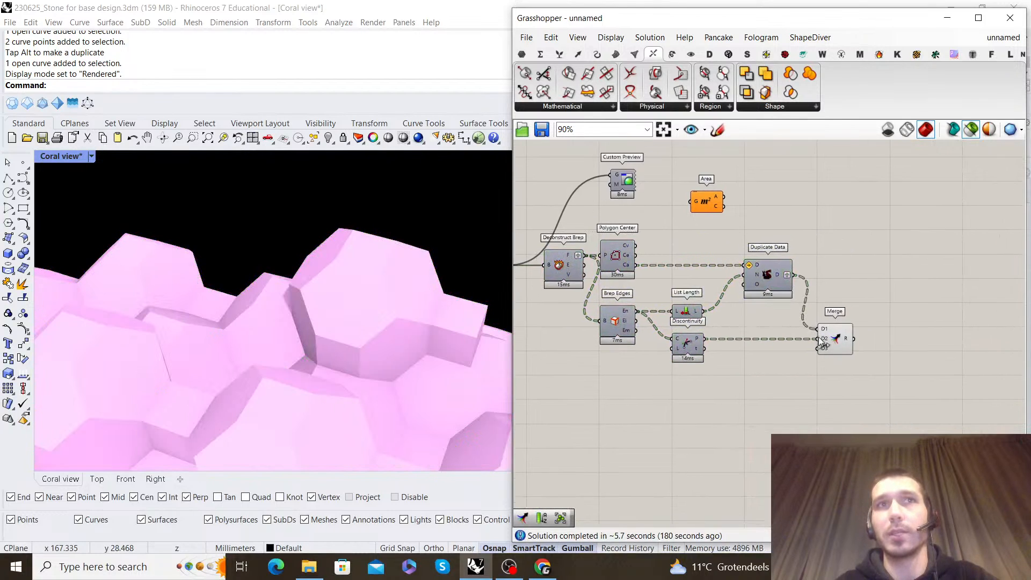
{"action": "left_click", "coordinate": [858, 338]}
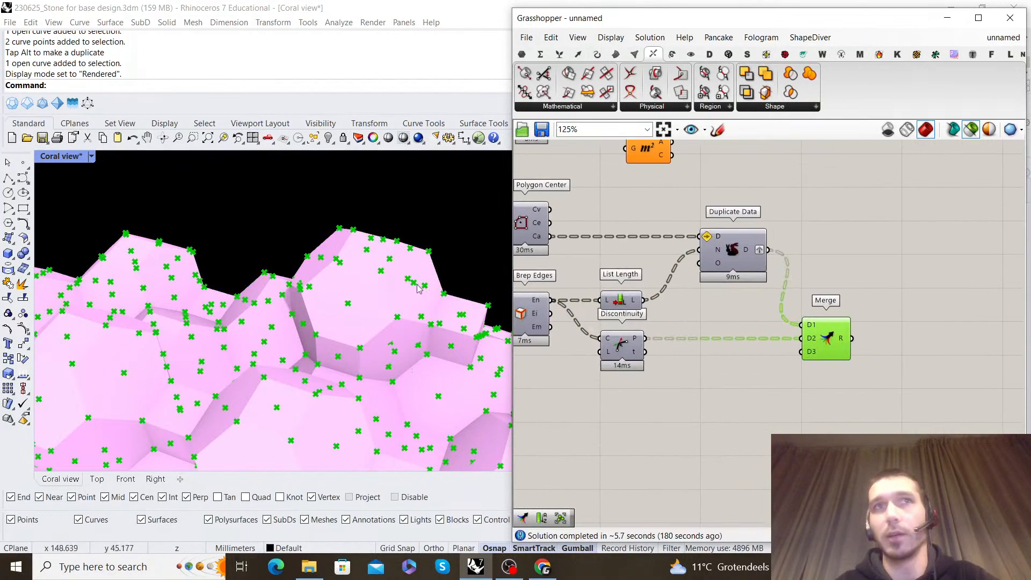
{"action": "right_click_drag", "start_coordinate": [799, 303], "coordinate": [756, 302]}
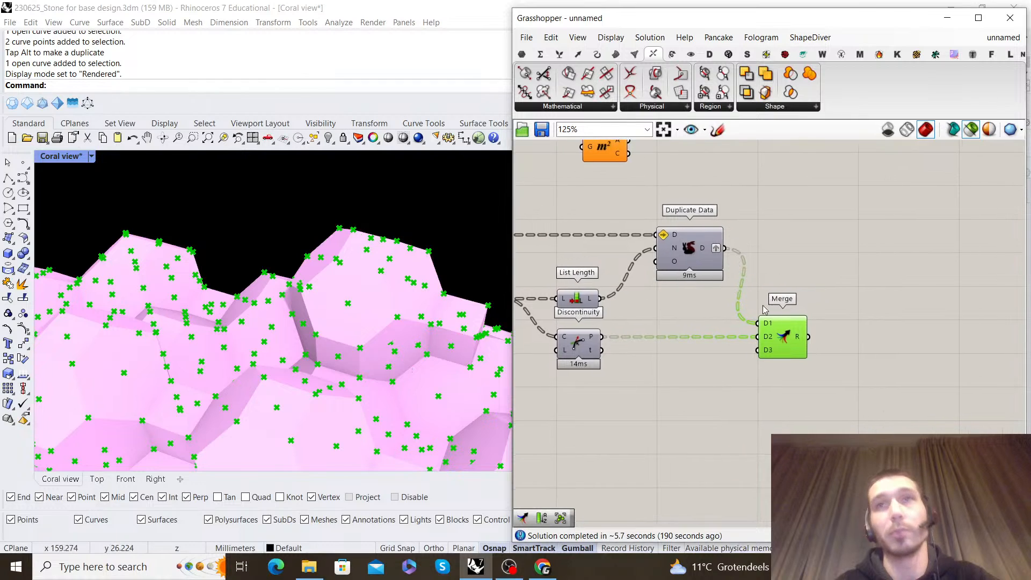
Add a PolyLine component after Merge, feed it the merged points and invert its Closed input
{"action": "scroll", "coordinate": [795, 321], "scroll_direction": "up", "scroll_amount": 2}
{"action": "double_click", "coordinate": [876, 319]}
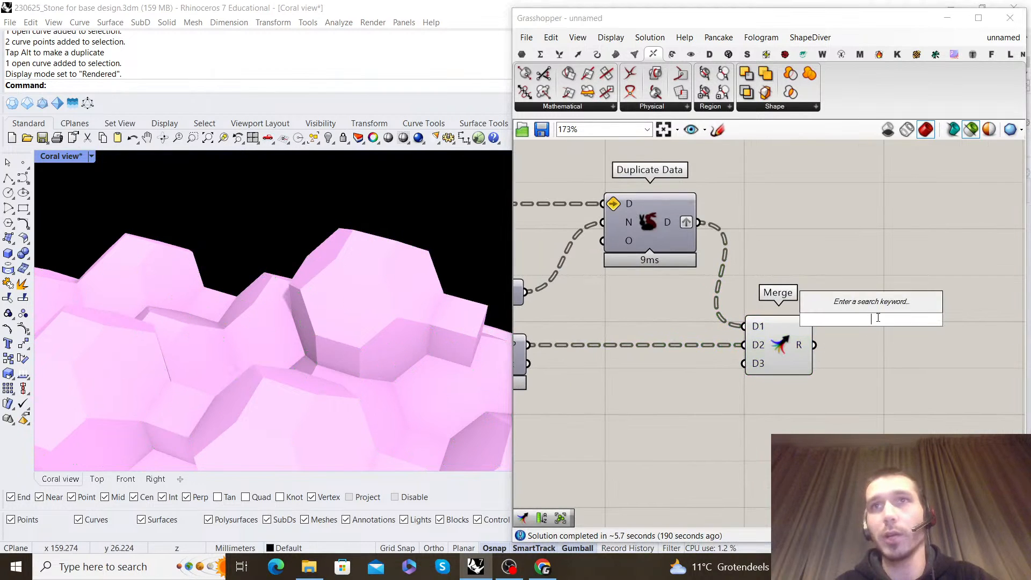
{"action": "type", "text": "polyline"}
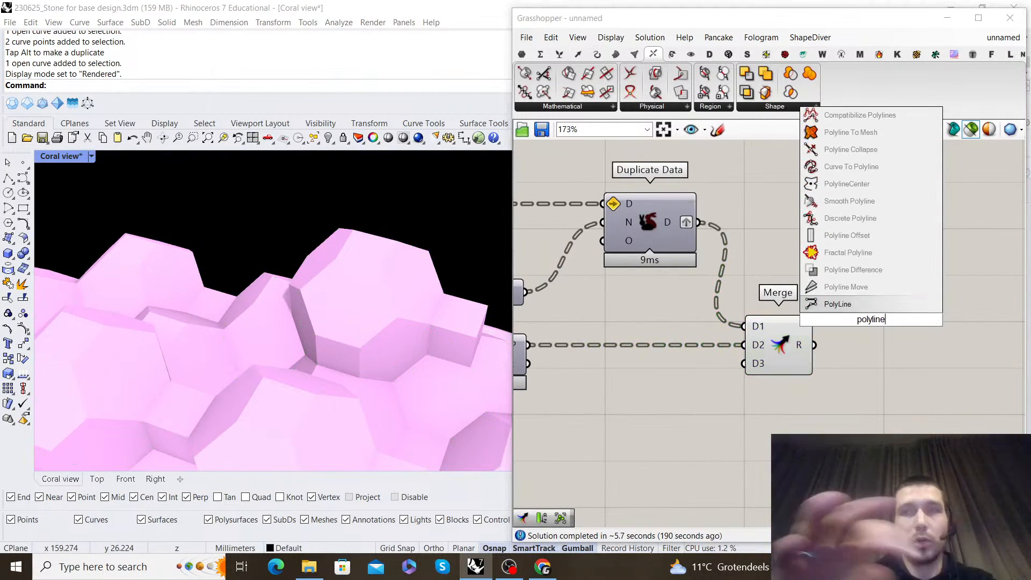
{"action": "left_click", "coordinate": [865, 305]}
{"action": "left_click_drag", "start_coordinate": [815, 345], "coordinate": [908, 350]}
{"action": "right_click", "coordinate": [894, 361]}
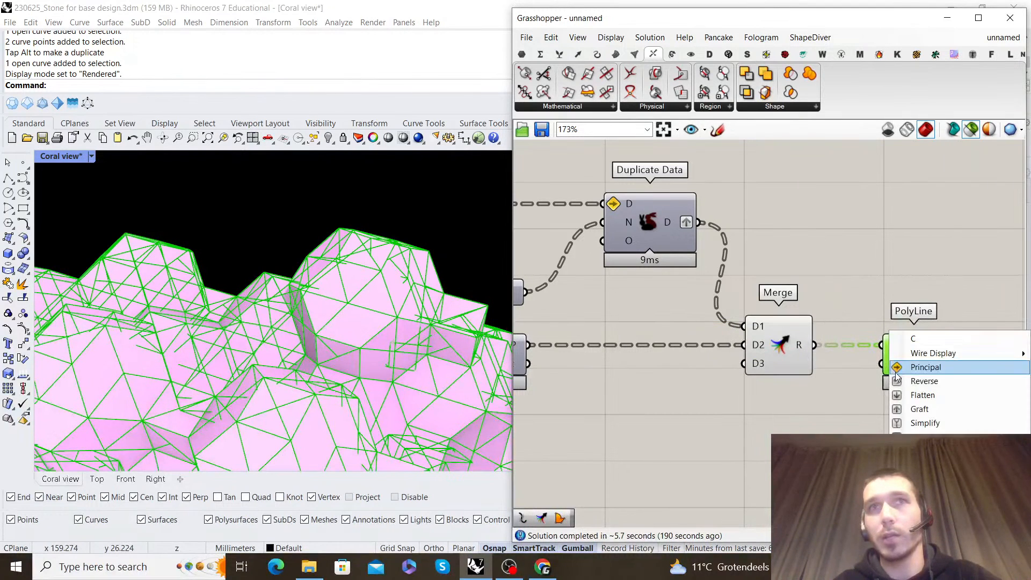
{"action": "left_click", "coordinate": [925, 437]}
View the closed polylines on the coral and turn off Merge's preview
{"action": "scroll", "coordinate": [300, 322], "scroll_direction": "down", "scroll_amount": 8}
{"action": "right_click_drag", "start_coordinate": [300, 279], "coordinate": [309, 367]}
{"action": "scroll", "coordinate": [309, 368], "scroll_direction": "up", "scroll_amount": 6}
{"action": "scroll", "coordinate": [309, 368], "scroll_direction": "up", "scroll_amount": 4}
{"action": "left_click_drag", "start_coordinate": [808, 404], "coordinate": [784, 333]}
{"action": "middle_click", "coordinate": [774, 249]}
{"action": "left_click", "coordinate": [782, 271]}
{"action": "left_click", "coordinate": [901, 265]}
{"action": "right_click_drag", "start_coordinate": [901, 264], "coordinate": [762, 240]}
Add a Boundary Surfaces component fed by PolyLine's output and line it up after PolyLine
{"action": "double_click", "coordinate": [803, 254]}
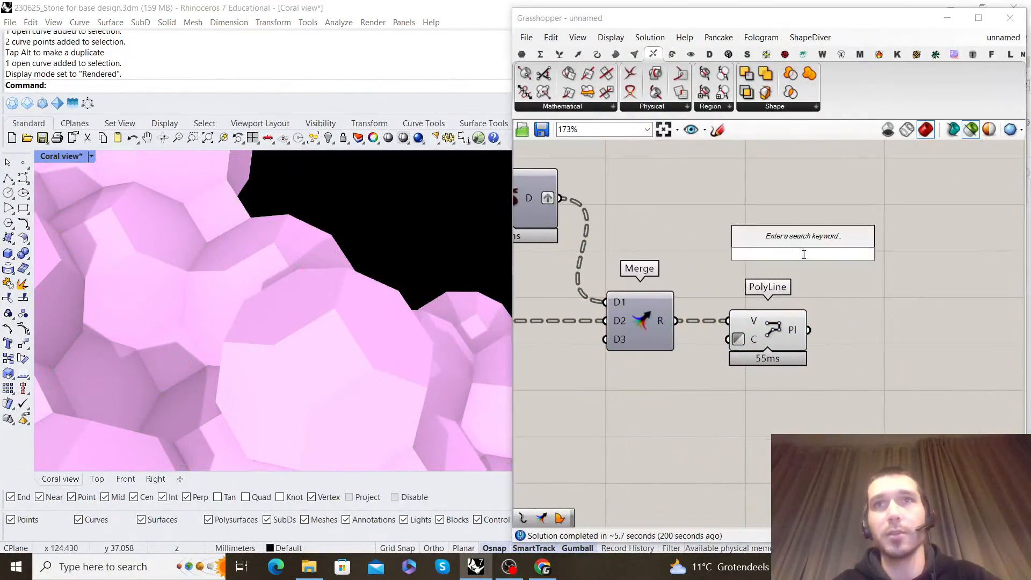
{"action": "type", "text": "boundi"}
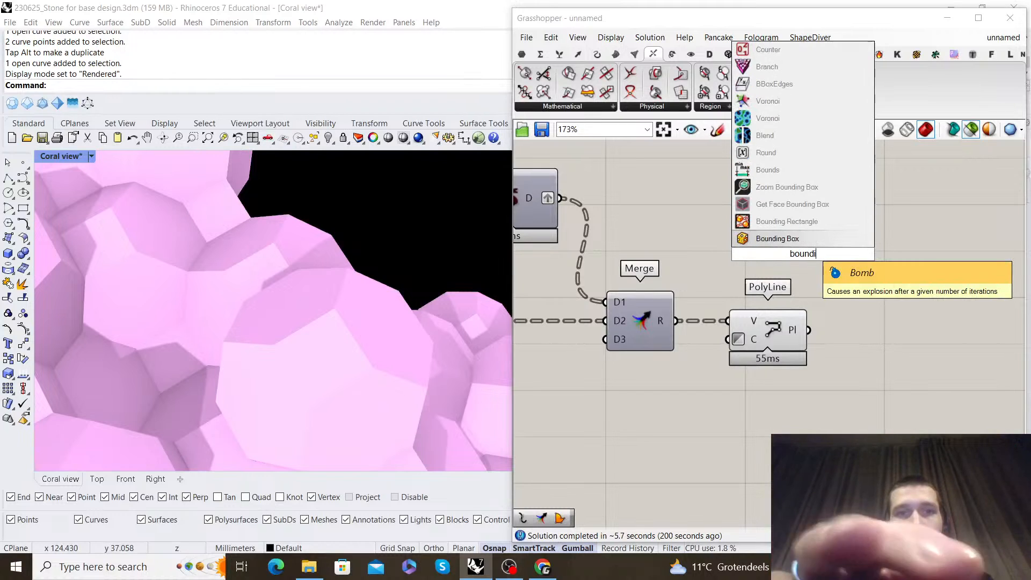
{"action": "key", "text": "BackSpace"}
{"action": "type", "text": "ary"}
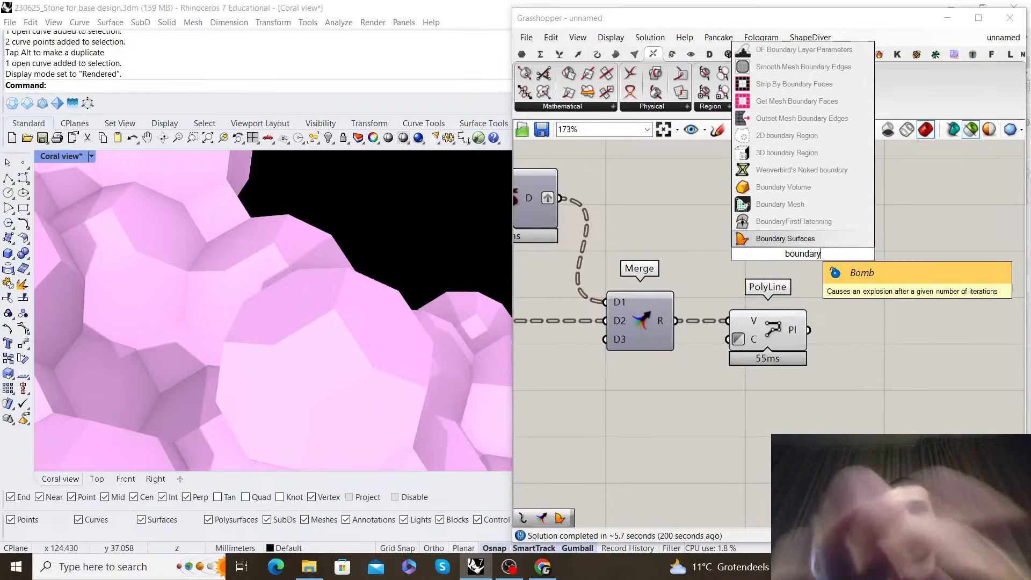
{"action": "key", "text": "Return"}
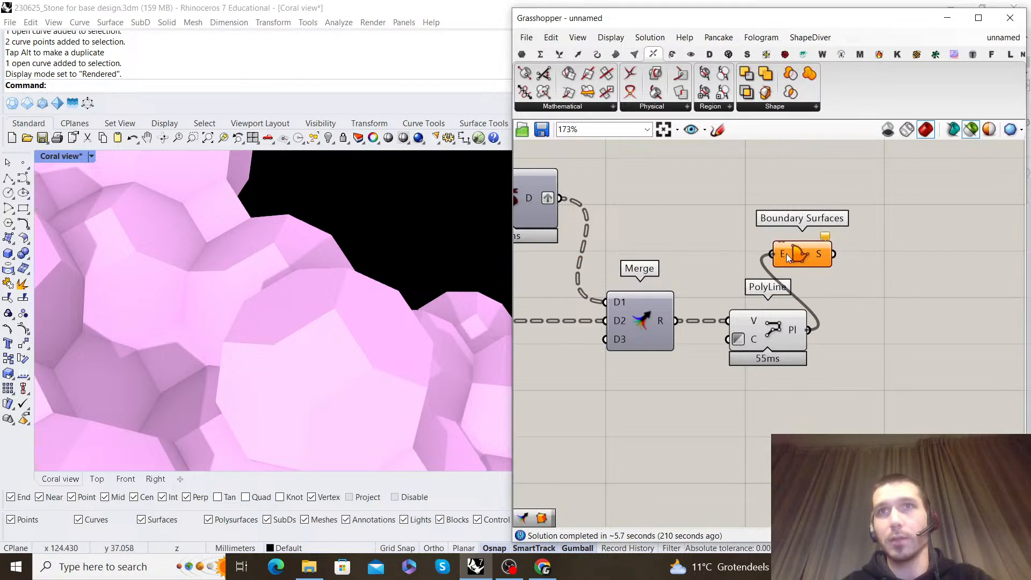
{"action": "left_click_drag", "start_coordinate": [789, 255], "coordinate": [904, 332]}
{"action": "left_click_drag", "start_coordinate": [769, 323], "coordinate": [785, 323]}
Turn off PolyLine's preview in the viewport
{"action": "right_click", "coordinate": [787, 279]}
{"action": "left_click", "coordinate": [826, 297]}
{"action": "right_click", "coordinate": [835, 291]}
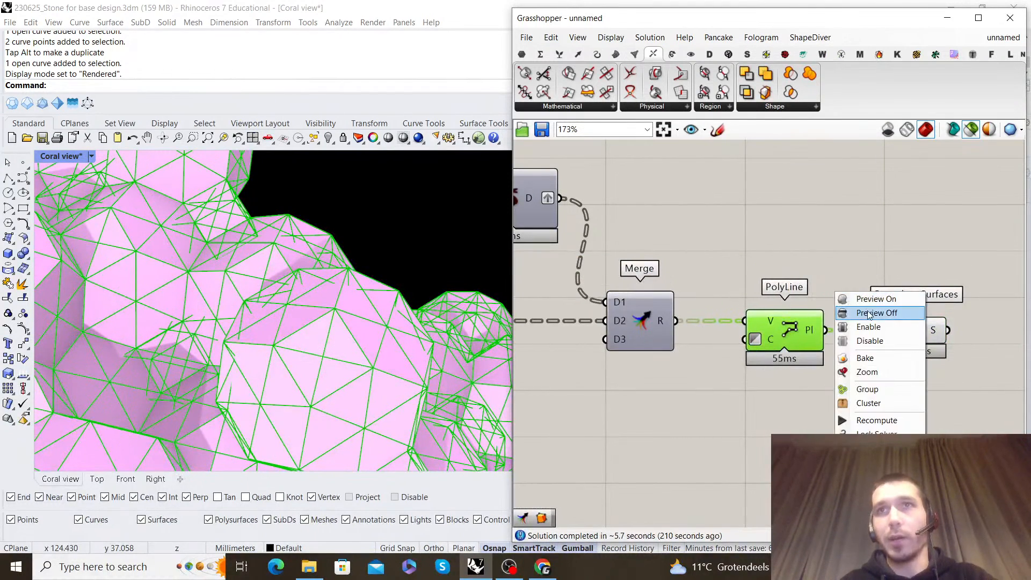
{"action": "left_click", "coordinate": [863, 313]}
Select Boundary Surfaces and examine its surfaces on the coral
{"action": "left_click", "coordinate": [952, 341]}
{"action": "right_click_drag", "start_coordinate": [951, 339], "coordinate": [793, 310]}
{"action": "scroll", "coordinate": [794, 311], "scroll_direction": "up", "scroll_amount": 2}
{"action": "left_click", "coordinate": [739, 303]}
{"action": "scroll", "coordinate": [311, 283], "scroll_direction": "down", "scroll_amount": 10}
{"action": "right_click_drag", "start_coordinate": [311, 283], "coordinate": [300, 242]}
{"action": "scroll", "coordinate": [301, 241], "scroll_direction": "up", "scroll_amount": 10}
{"action": "right_click_drag", "start_coordinate": [866, 275], "coordinate": [840, 290]}
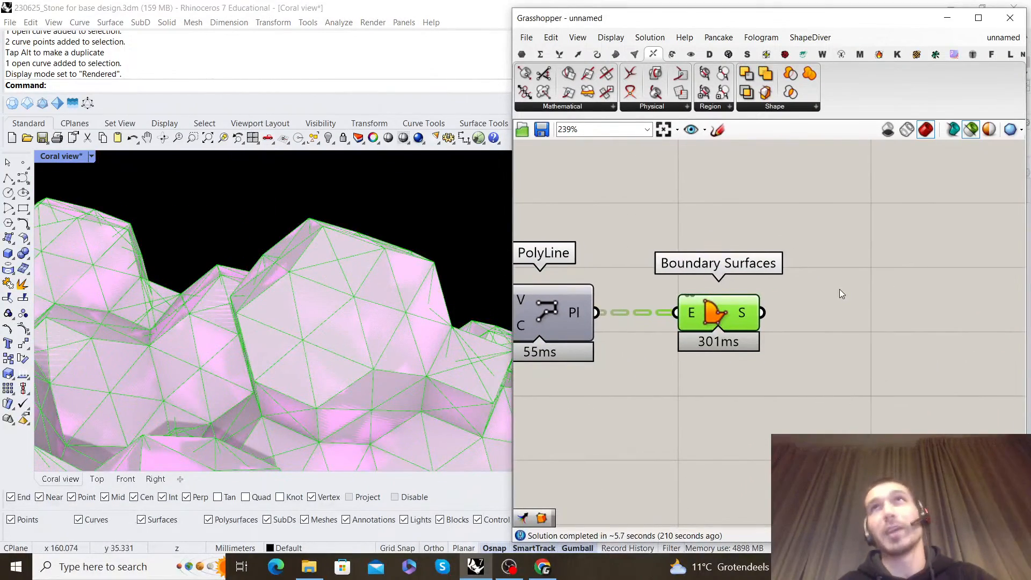
Add a Simple Mesh component after Boundary Surfaces and connect the surfaces to its input
{"action": "scroll", "coordinate": [813, 291], "scroll_direction": "down", "scroll_amount": 1}
{"action": "double_click", "coordinate": [841, 266]}
{"action": "type", "text": "simple mesh"}
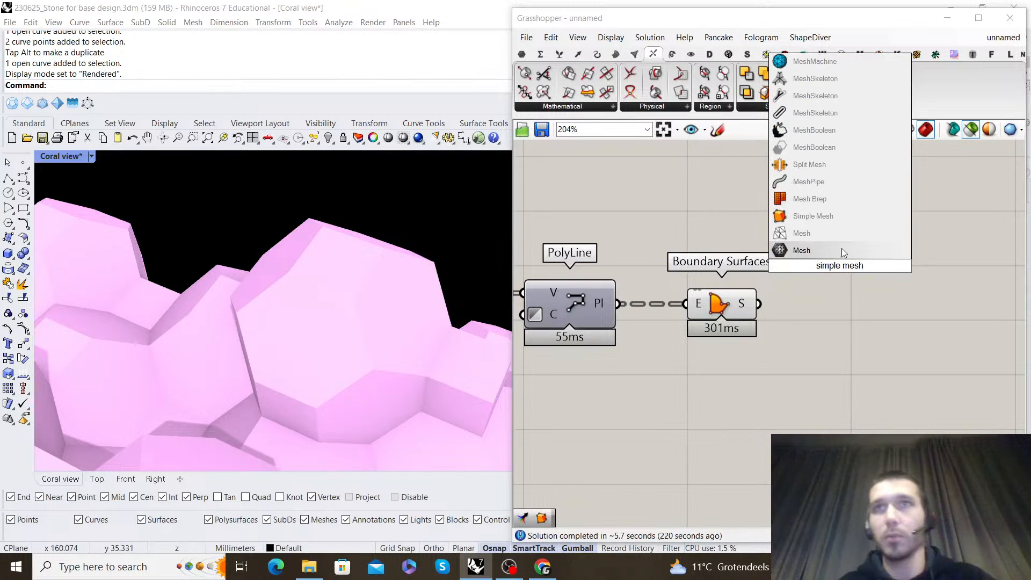
{"action": "left_click", "coordinate": [808, 216]}
{"action": "left_click_drag", "start_coordinate": [790, 273], "coordinate": [799, 267]}
{"action": "left_click_drag", "start_coordinate": [837, 275], "coordinate": [887, 313]}
Turn off Boundary Surfaces' preview and select Simple Mesh to inspect its meshes on the whole coral
{"action": "left_click", "coordinate": [735, 307]}
{"action": "middle_click", "coordinate": [742, 272]}
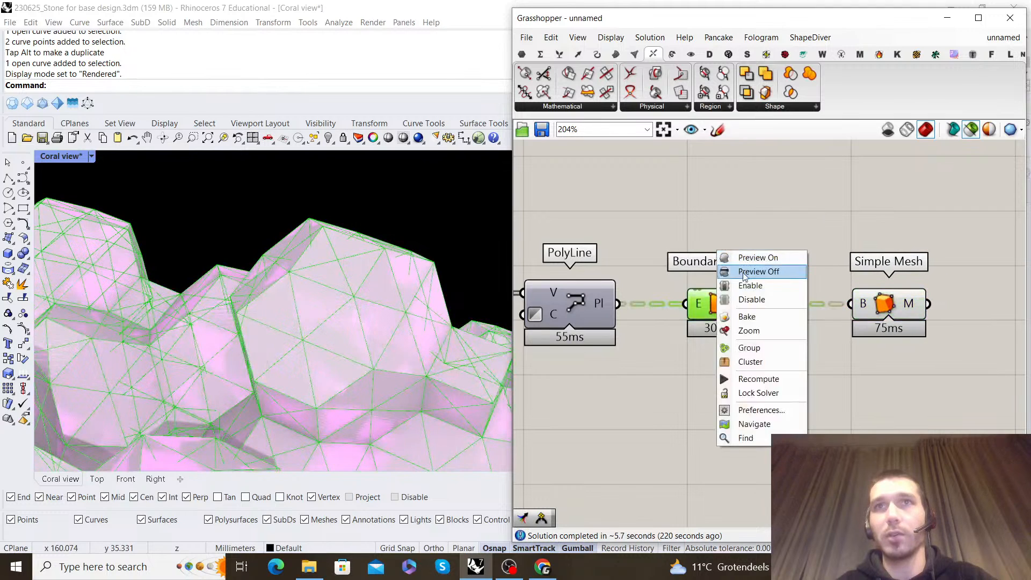
{"action": "left_click", "coordinate": [742, 272]}
{"action": "scroll", "coordinate": [556, 320], "scroll_direction": "down", "scroll_amount": 4}
{"action": "scroll", "coordinate": [404, 297], "scroll_direction": "down", "scroll_amount": 3}
{"action": "right_click_drag", "start_coordinate": [405, 298], "coordinate": [354, 276]}
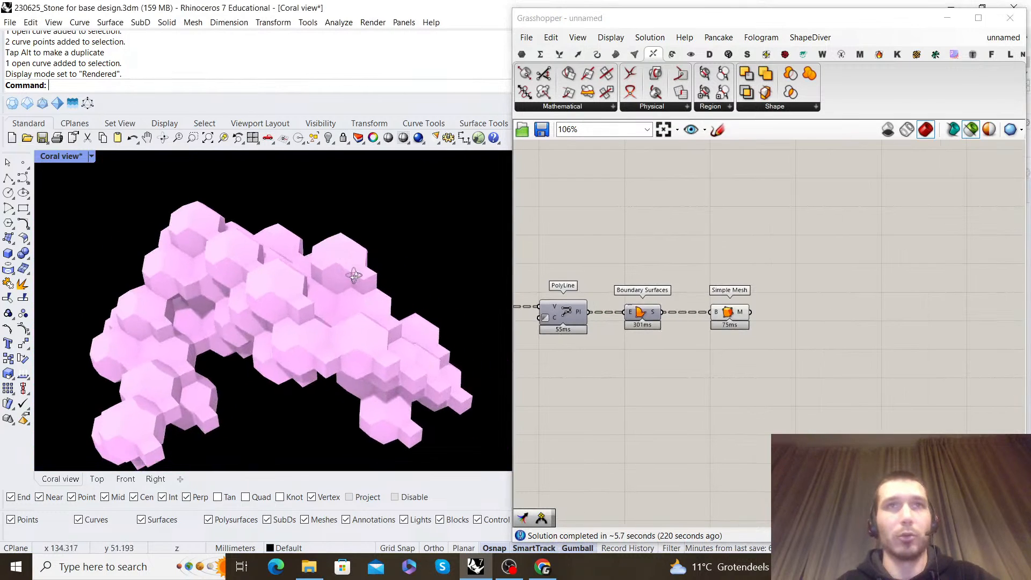
{"action": "scroll", "coordinate": [358, 247], "scroll_direction": "down", "scroll_amount": 2}
{"action": "scroll", "coordinate": [724, 317], "scroll_direction": "up", "scroll_amount": 1}
{"action": "left_click", "coordinate": [725, 321]}
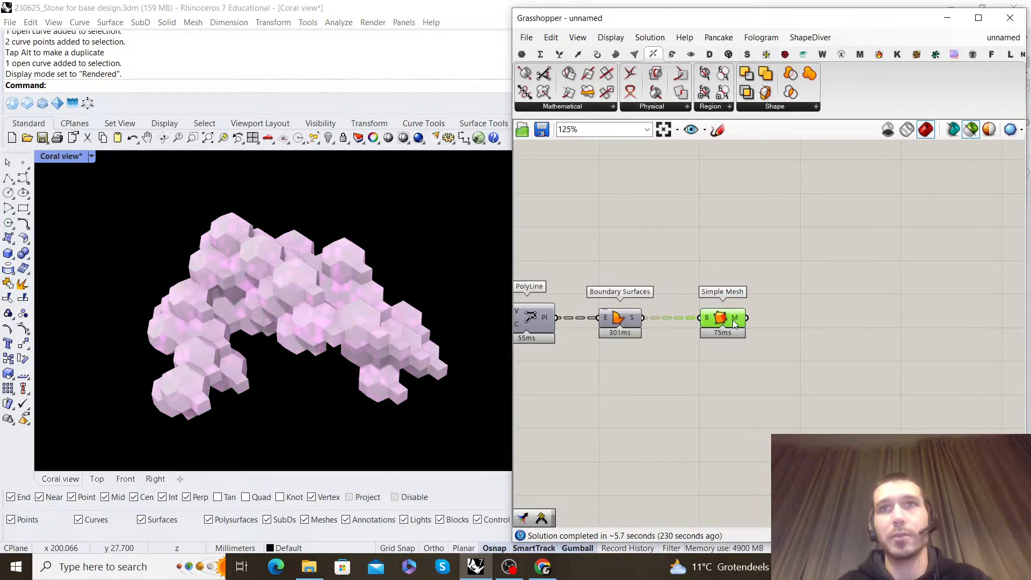
Add Weaverbird's Join Meshes and Weld component and connect Simple Mesh's output to its M+ input
{"action": "double_click", "coordinate": [834, 307]}
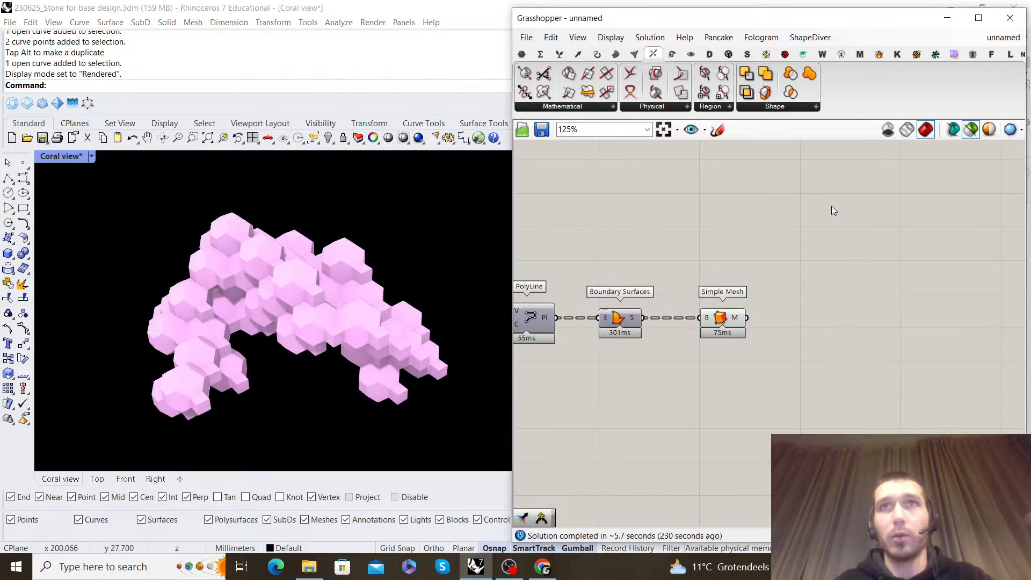
{"action": "left_click", "coordinate": [812, 53]}
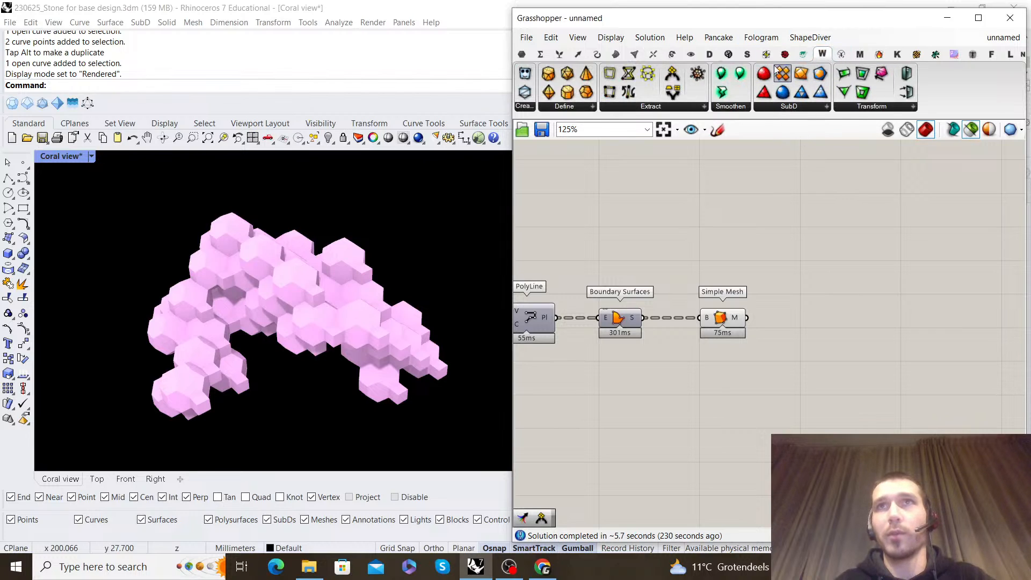
{"action": "left_click", "coordinate": [671, 107]}
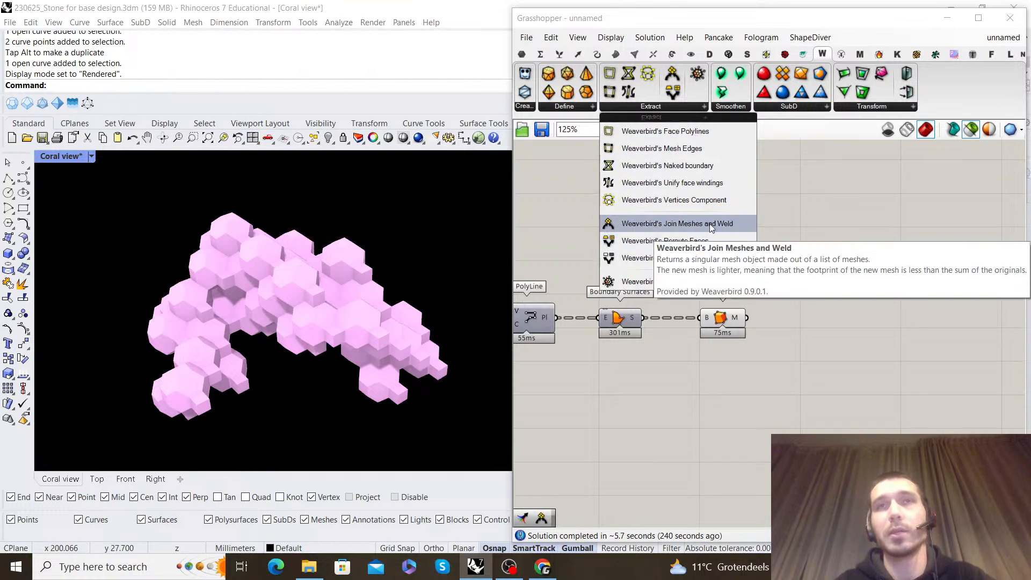
{"action": "left_click", "coordinate": [654, 223]}
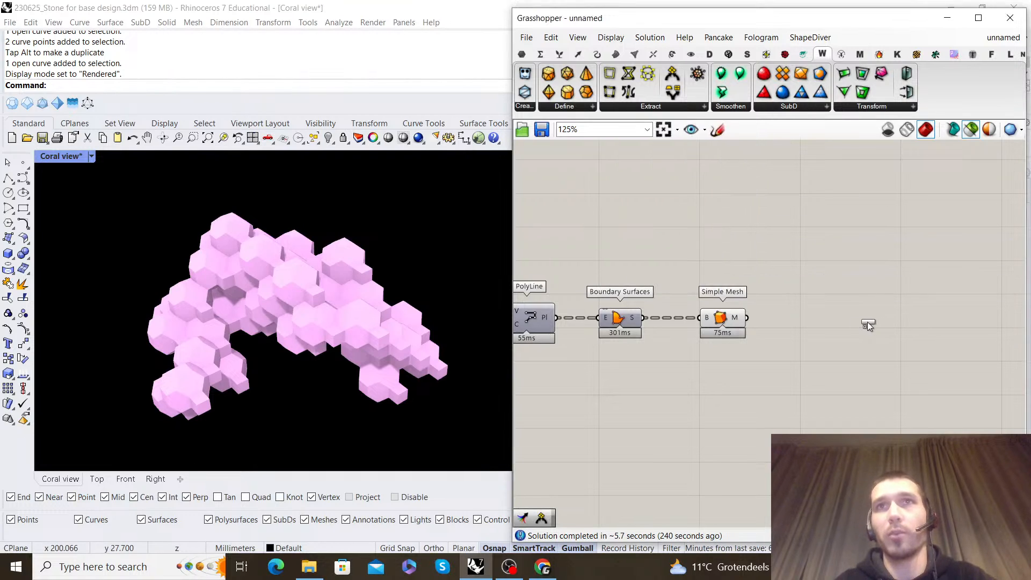
{"action": "left_click", "coordinate": [840, 322]}
{"action": "scroll", "coordinate": [790, 321], "scroll_direction": "up", "scroll_amount": 2}
{"action": "scroll", "coordinate": [789, 321], "scroll_direction": "up", "scroll_amount": 1}
{"action": "left_click_drag", "start_coordinate": [720, 318], "coordinate": [830, 314]}
Flatten the M+ input of Join Meshes and Weld and invert its W input
{"action": "right_click", "coordinate": [839, 315]}
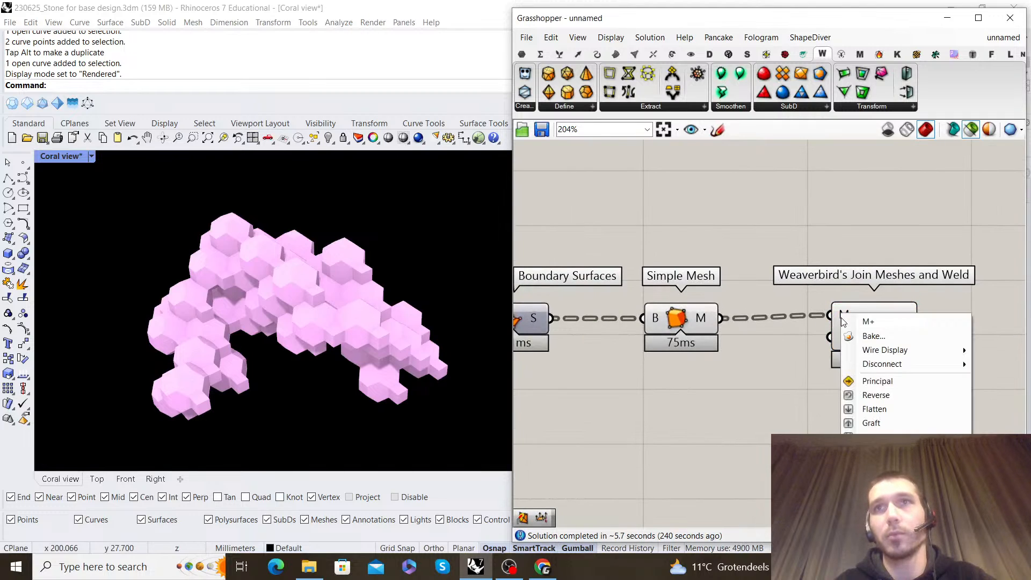
{"action": "left_click", "coordinate": [874, 408]}
{"action": "right_click", "coordinate": [831, 329]}
{"action": "left_click", "coordinate": [869, 438]}
{"action": "left_click_drag", "start_coordinate": [870, 328], "coordinate": [865, 331]}
Turn off Simple Mesh's preview so that only the joined mesh is drawn
{"action": "left_click_drag", "start_coordinate": [769, 372], "coordinate": [705, 285]}
{"action": "middle_click", "coordinate": [708, 284]}
{"action": "left_click", "coordinate": [732, 297]}
{"action": "middle_click", "coordinate": [754, 260]}
{"action": "left_click", "coordinate": [781, 294]}
{"action": "middle_click", "coordinate": [795, 253]}
{"action": "left_click", "coordinate": [815, 277]}
{"action": "left_click", "coordinate": [881, 257]}
{"action": "right_click_drag", "start_coordinate": [882, 257], "coordinate": [731, 250]}
Inspect the joined coral, select Join Meshes and Weld, and set the Coral view to Shaded display
{"action": "scroll", "coordinate": [380, 314], "scroll_direction": "down", "scroll_amount": 8}
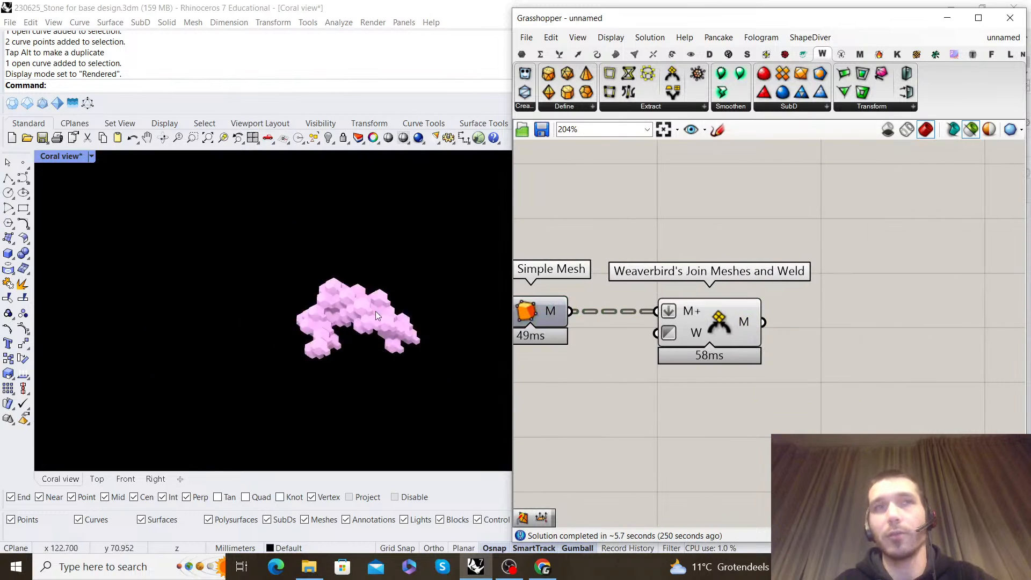
{"action": "scroll", "coordinate": [381, 313], "scroll_direction": "up", "scroll_amount": 5}
{"action": "right_click_drag", "start_coordinate": [346, 336], "coordinate": [376, 272]}
{"action": "right_click_drag", "start_coordinate": [359, 321], "coordinate": [469, 355]}
{"action": "right_click_drag", "start_coordinate": [399, 263], "coordinate": [354, 292]}
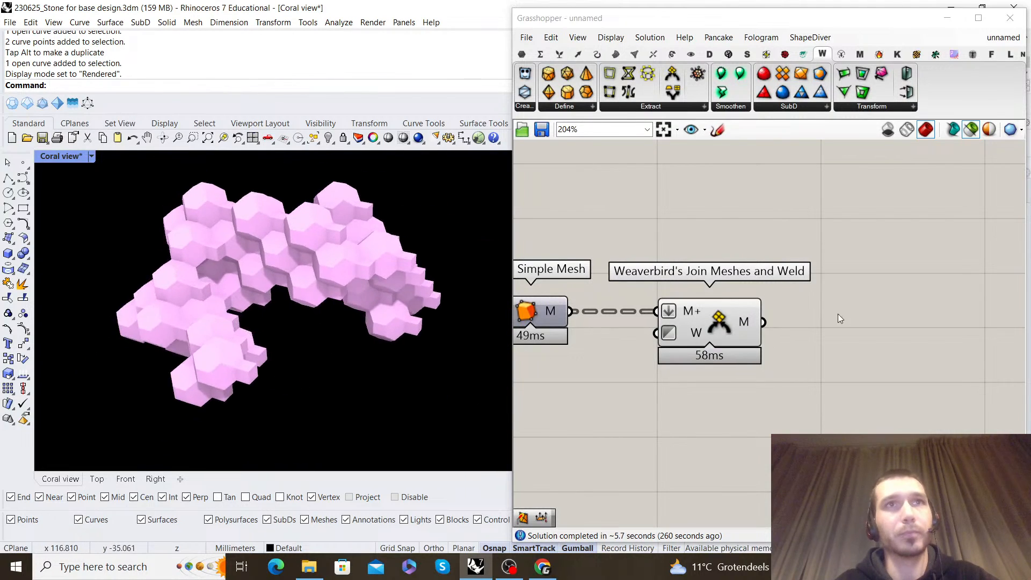
{"action": "left_click", "coordinate": [700, 321]}
{"action": "left_click", "coordinate": [91, 155]}
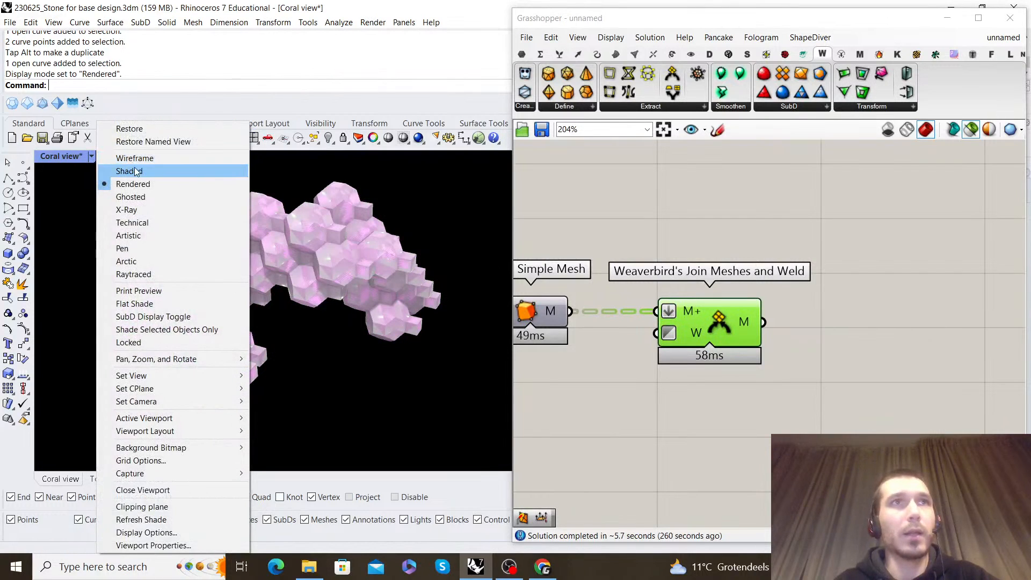
{"action": "left_click", "coordinate": [128, 169]}
{"action": "right_click_drag", "start_coordinate": [279, 259], "coordinate": [310, 274], "text": "shift"}
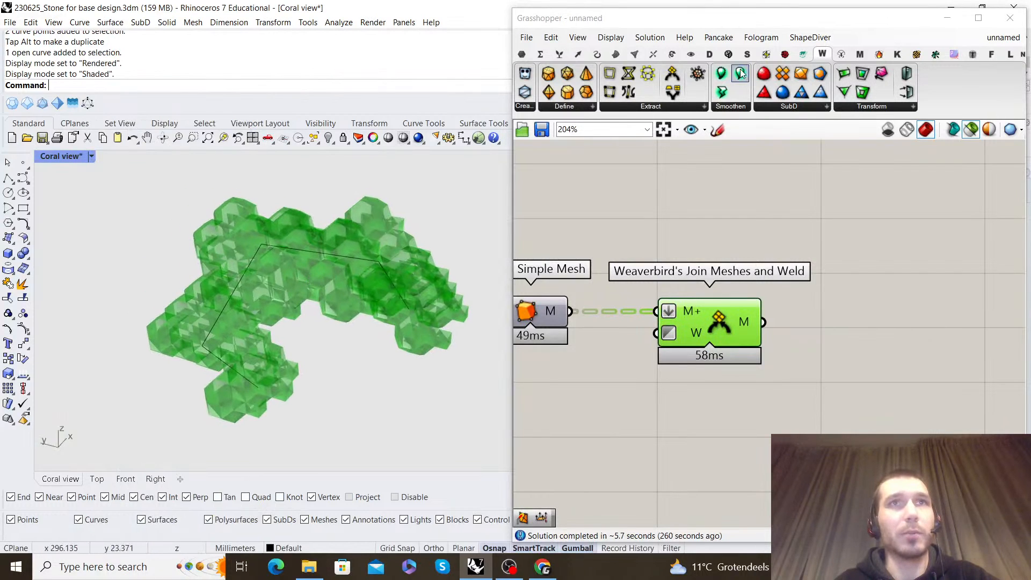
Enable the preview of mesh edges and examine the triangulation of the joined coral mesh up close
{"action": "left_click", "coordinate": [611, 38]}
{"action": "left_click", "coordinate": [639, 265]}
{"action": "right_click_drag", "start_coordinate": [285, 281], "coordinate": [395, 322]}
{"action": "scroll", "coordinate": [412, 255], "scroll_direction": "up", "scroll_amount": 8}
{"action": "scroll", "coordinate": [394, 300], "scroll_direction": "up", "scroll_amount": 3}
{"action": "right_click_drag", "start_coordinate": [395, 269], "coordinate": [450, 292]}
{"action": "scroll", "coordinate": [260, 236], "scroll_direction": "up", "scroll_amount": 10}
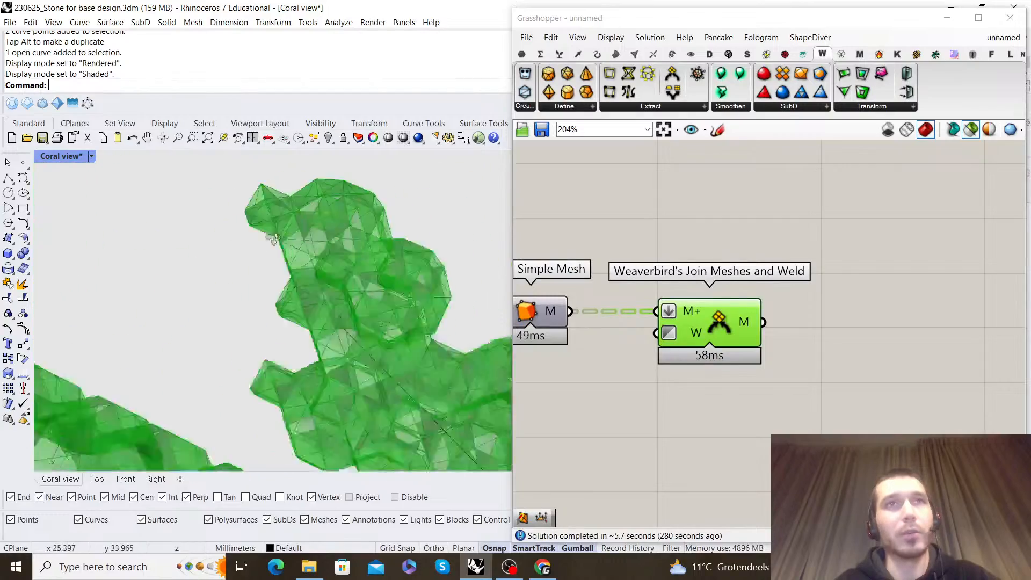
{"action": "right_click_drag", "start_coordinate": [315, 207], "coordinate": [315, 269]}
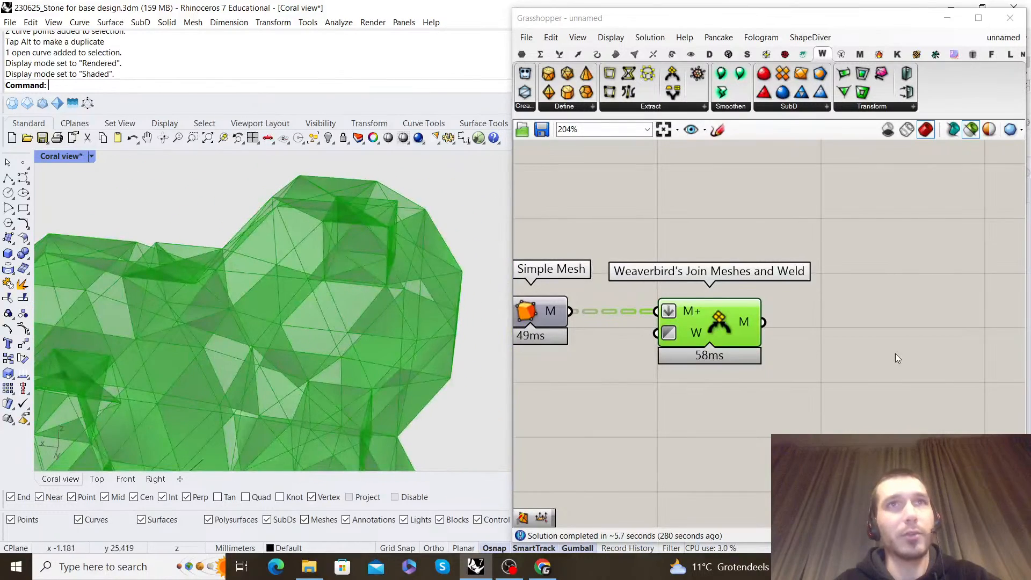
Add a Mesh UnifyNormals component and connect the output of Join Meshes and Weld to it
{"action": "double_click", "coordinate": [907, 347]}
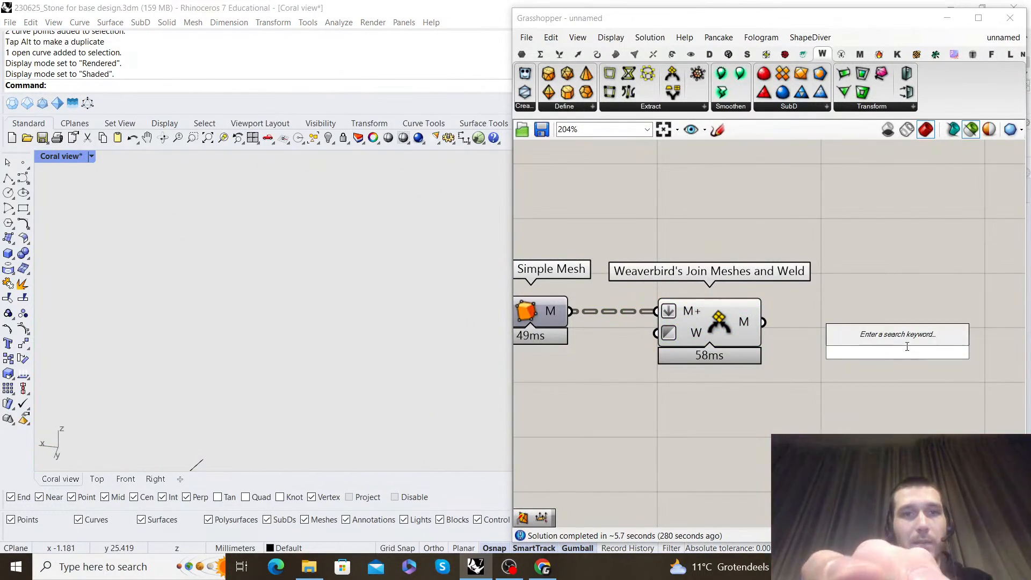
{"action": "type", "text": "mesh "}
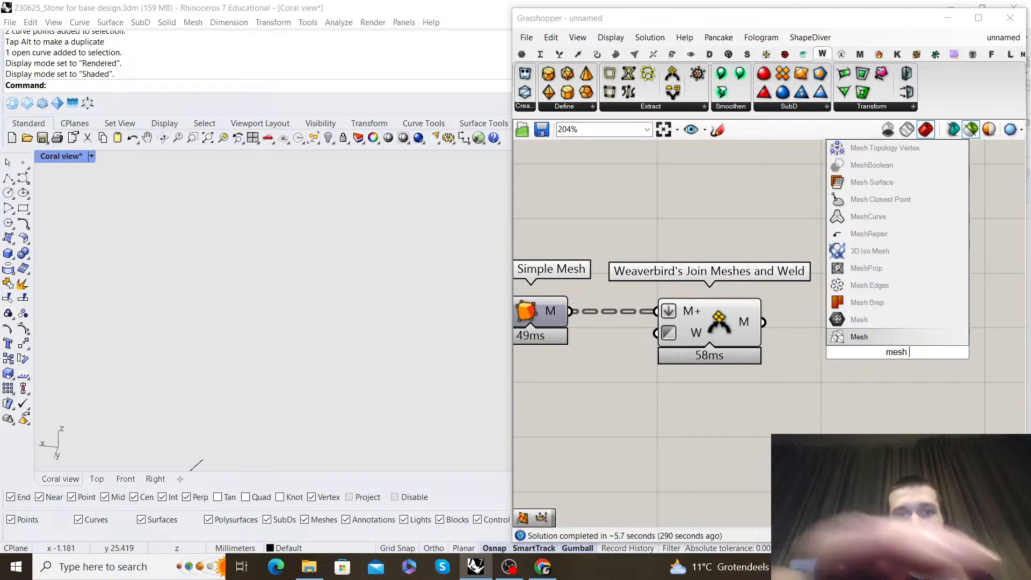
{"action": "type", "text": "unify normals"}
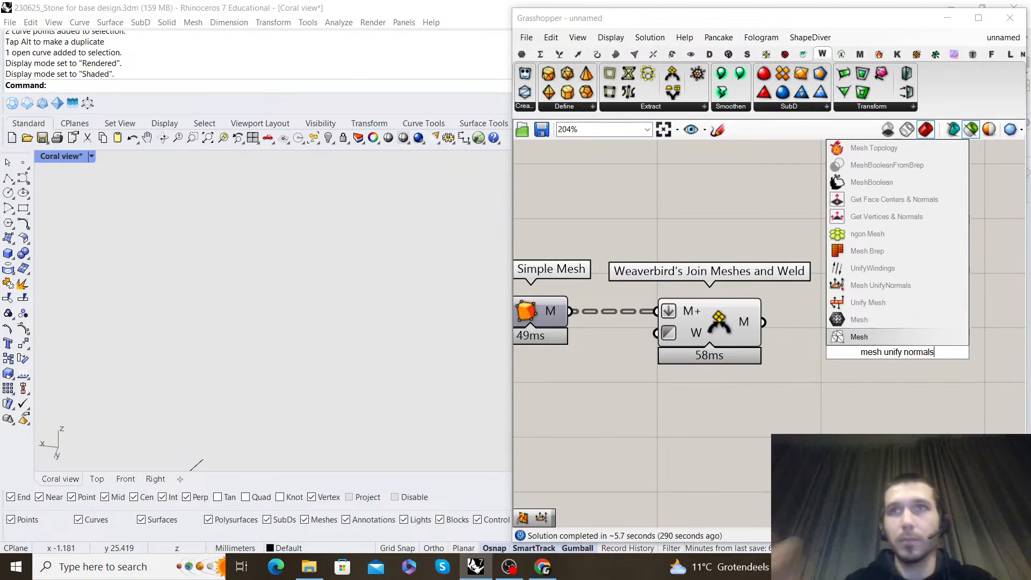
{"action": "left_click", "coordinate": [909, 302]}
{"action": "left_click_drag", "start_coordinate": [763, 322], "coordinate": [873, 325]}
Turn off the preview of Weaverbird's Join Meshes and Weld
{"action": "left_click", "coordinate": [722, 318]}
{"action": "right_click", "coordinate": [695, 222]}
{"action": "left_click", "coordinate": [744, 250]}
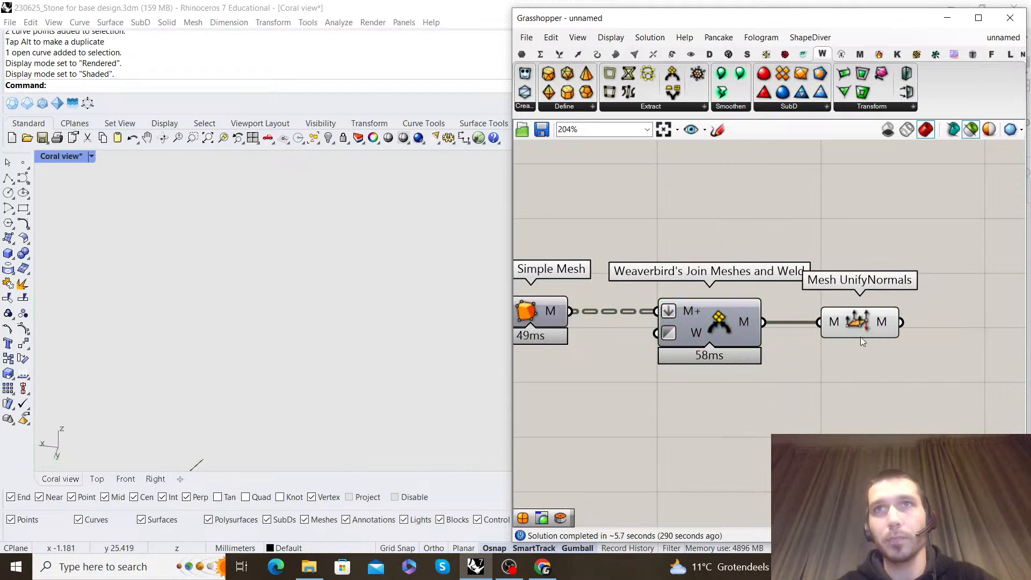
Select Mesh UnifyNormals and examine its unified mesh on the coral from several sides
{"action": "left_click", "coordinate": [860, 335]}
{"action": "scroll", "coordinate": [187, 288], "scroll_direction": "down", "scroll_amount": 3}
{"action": "right_click_drag", "start_coordinate": [230, 274], "coordinate": [339, 245]}
{"action": "scroll", "coordinate": [376, 234], "scroll_direction": "down", "scroll_amount": 3}
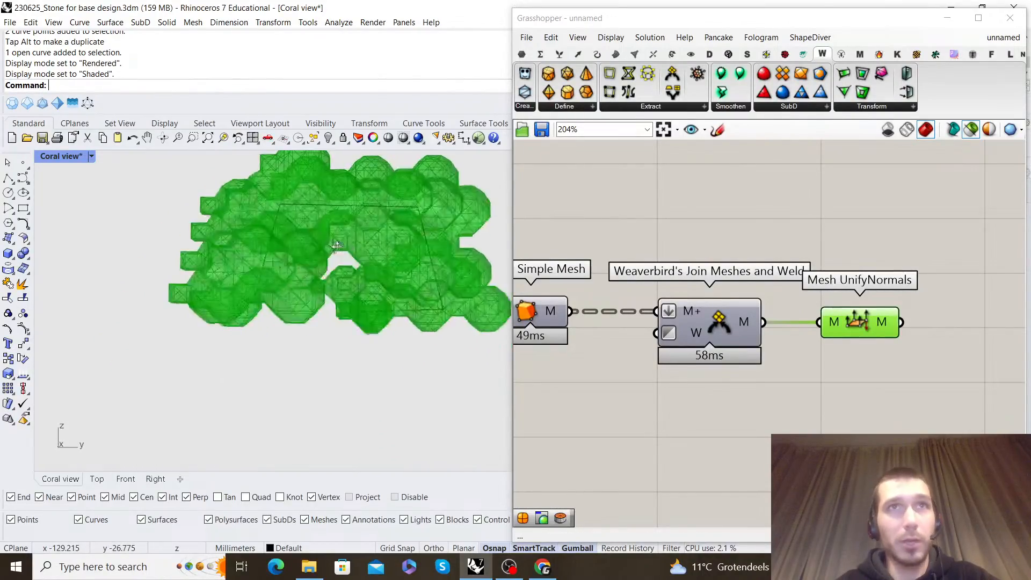
{"action": "scroll", "coordinate": [322, 231], "scroll_direction": "up", "scroll_amount": 6}
{"action": "right_click_drag", "start_coordinate": [289, 198], "coordinate": [389, 299]}
{"action": "scroll", "coordinate": [242, 233], "scroll_direction": "down", "scroll_amount": 6}
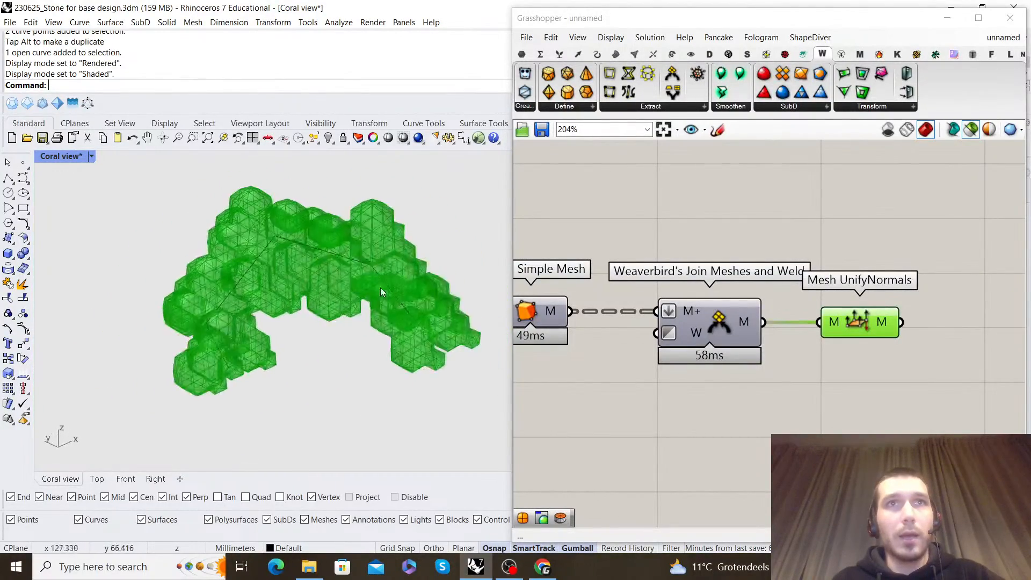
{"action": "scroll", "coordinate": [368, 258], "scroll_direction": "up", "scroll_amount": 8}
{"action": "right_click_drag", "start_coordinate": [364, 253], "coordinate": [328, 310]}
{"action": "scroll", "coordinate": [278, 285], "scroll_direction": "down", "scroll_amount": 5}
{"action": "scroll", "coordinate": [317, 398], "scroll_direction": "up", "scroll_amount": 4}
{"action": "scroll", "coordinate": [336, 345], "scroll_direction": "down", "scroll_amount": 6}
{"action": "scroll", "coordinate": [764, 325], "scroll_direction": "down", "scroll_amount": 2}
{"action": "scroll", "coordinate": [764, 325], "scroll_direction": "up", "scroll_amount": 2}
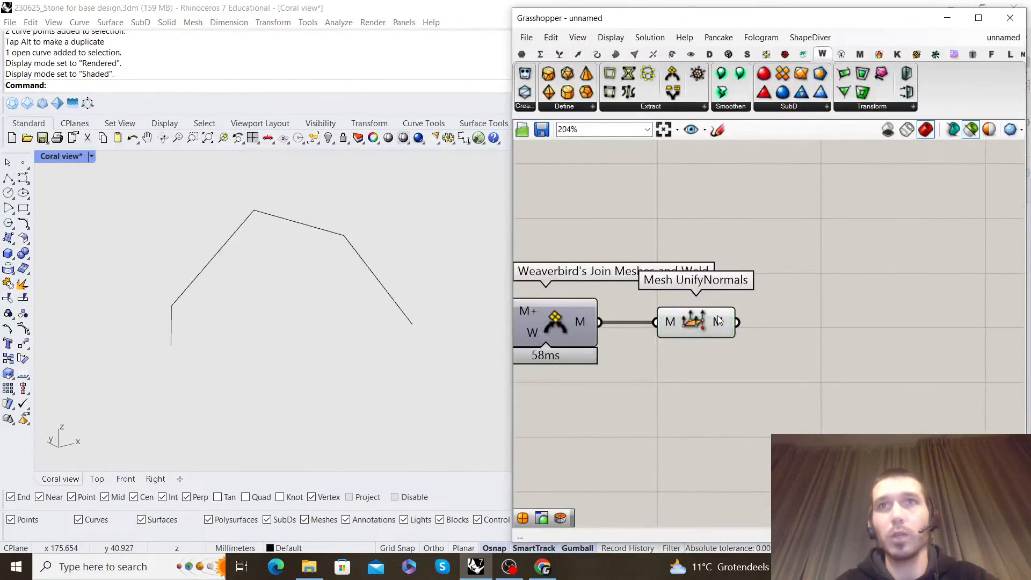
Add the last of Weaverbird's Extract components and connect Mesh UnifyNormals' output to its input
{"action": "right_click_drag", "start_coordinate": [806, 260], "coordinate": [778, 281]}
{"action": "double_click", "coordinate": [779, 279]}
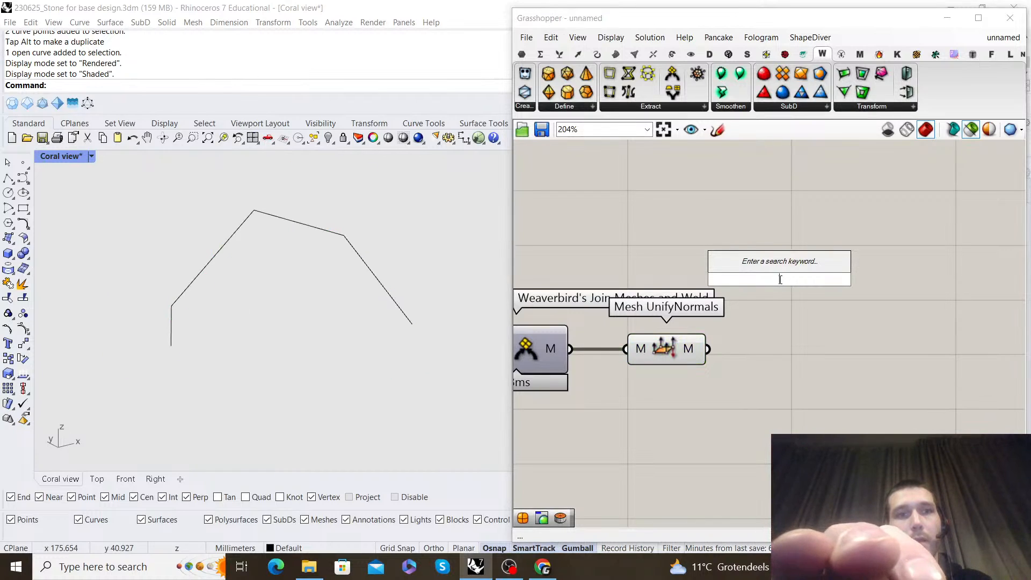
{"action": "key", "text": "Escape"}
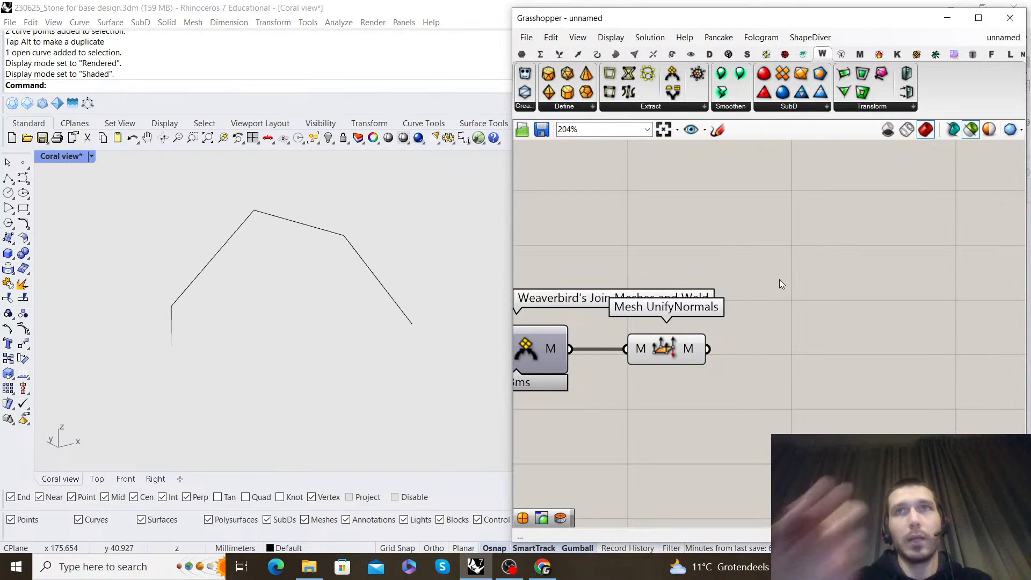
{"action": "left_click", "coordinate": [649, 107]}
{"action": "left_click", "coordinate": [679, 281]}
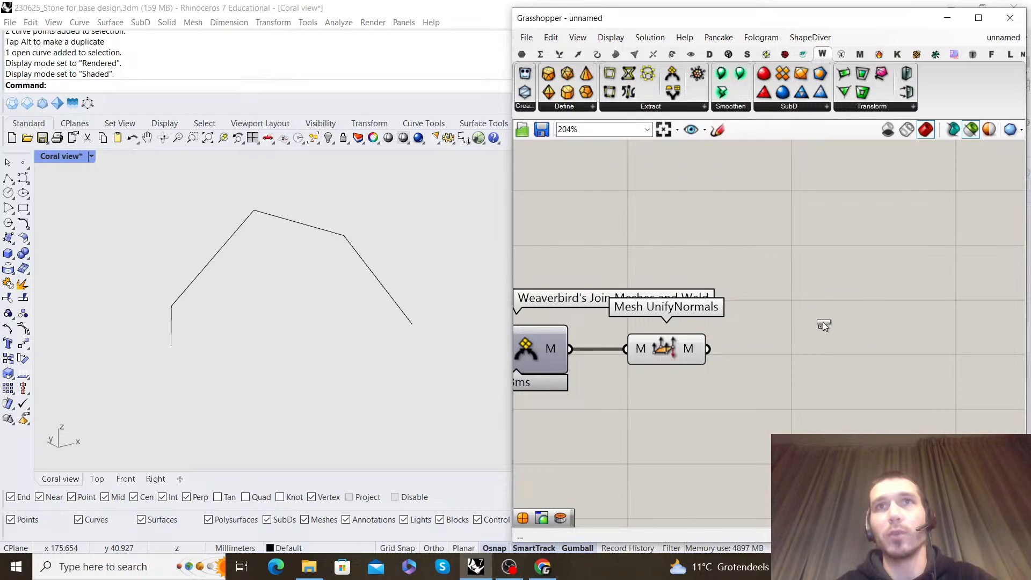
{"action": "left_click", "coordinate": [823, 321]}
{"action": "left_click_drag", "start_coordinate": [707, 349], "coordinate": [828, 361]}
Examine the new Weaverbird component's result on the coral from several angles and distances
{"action": "right_click_drag", "start_coordinate": [322, 333], "coordinate": [81, 271]}
{"action": "scroll", "coordinate": [246, 262], "scroll_direction": "up", "scroll_amount": 4}
{"action": "scroll", "coordinate": [360, 213], "scroll_direction": "down", "scroll_amount": 5}
{"action": "scroll", "coordinate": [360, 213], "scroll_direction": "up", "scroll_amount": 5}
{"action": "right_click_drag", "start_coordinate": [361, 213], "coordinate": [260, 205]}
{"action": "scroll", "coordinate": [311, 242], "scroll_direction": "up", "scroll_amount": 5}
{"action": "right_click_drag", "start_coordinate": [312, 242], "coordinate": [344, 242]}
{"action": "scroll", "coordinate": [804, 334], "scroll_direction": "down", "scroll_amount": 6}
{"action": "scroll", "coordinate": [729, 363], "scroll_direction": "up", "scroll_amount": 3}
Turn off the preview of Mesh UnifyNormals and bring the whole component chain into view
{"action": "left_click_drag", "start_coordinate": [821, 344], "coordinate": [774, 265]}
{"action": "right_click", "coordinate": [774, 265]}
{"action": "left_click", "coordinate": [819, 285]}
{"action": "left_click", "coordinate": [853, 266]}
{"action": "scroll", "coordinate": [852, 268], "scroll_direction": "down", "scroll_amount": 5}
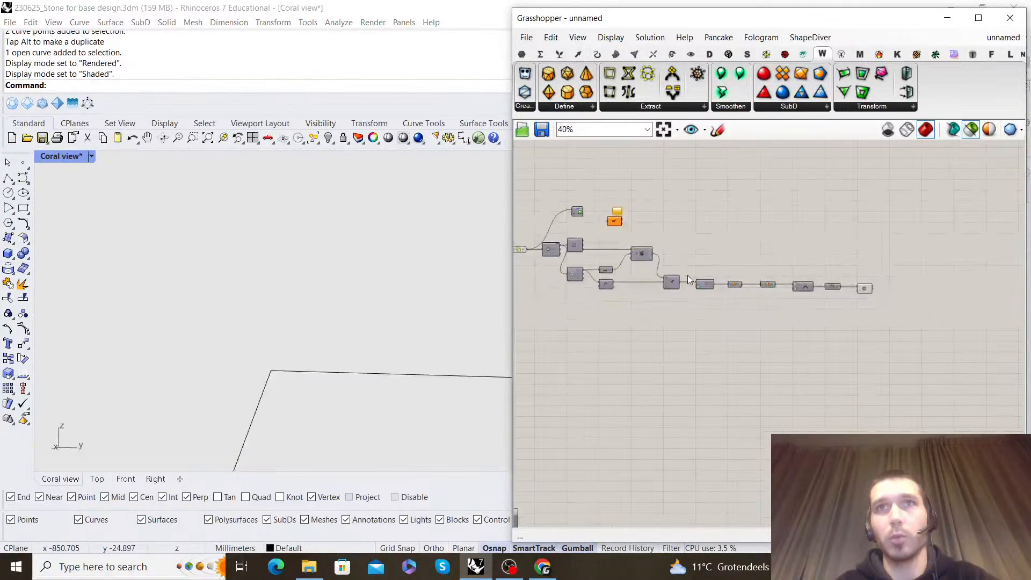
Turn off the preview of the Solid Union component
{"action": "scroll", "coordinate": [690, 280], "scroll_direction": "up", "scroll_amount": 5}
{"action": "left_click", "coordinate": [593, 286]}
{"action": "right_click", "coordinate": [603, 259]}
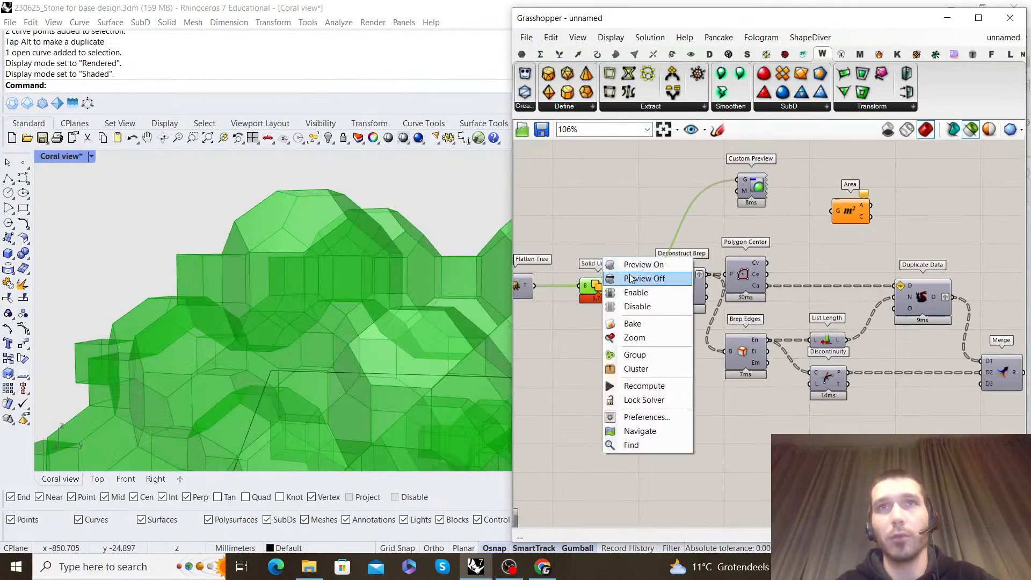
{"action": "left_click", "coordinate": [644, 278]}
Select Deconstruct Brep and examine the coral geometry it provides and the components that follow it
{"action": "right_click_drag", "start_coordinate": [687, 290], "coordinate": [566, 274]}
{"action": "left_click", "coordinate": [566, 275]}
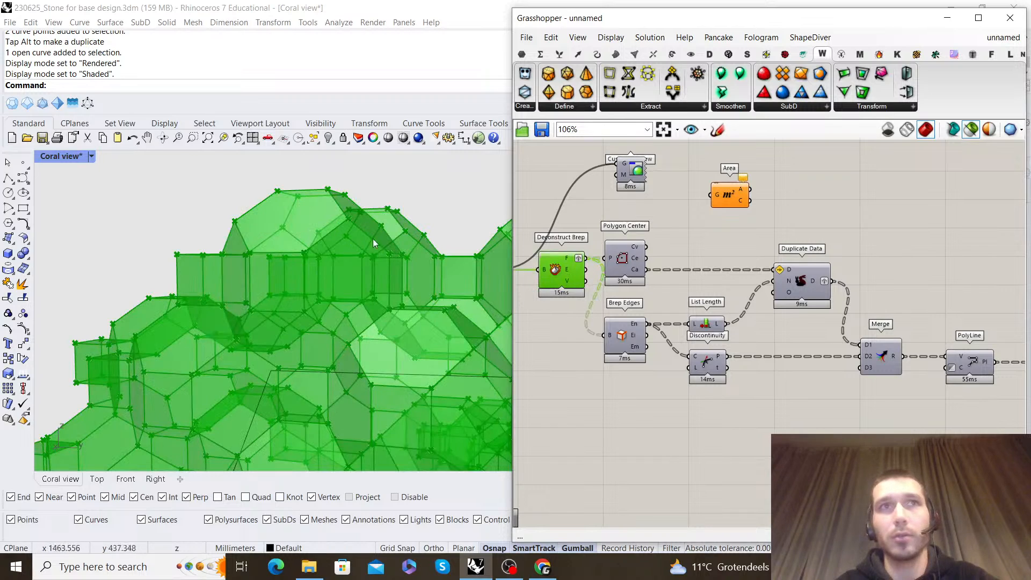
{"action": "scroll", "coordinate": [641, 259], "scroll_direction": "down", "scroll_amount": 3}
{"action": "scroll", "coordinate": [921, 290], "scroll_direction": "up", "scroll_amount": 2}
{"action": "scroll", "coordinate": [924, 314], "scroll_direction": "down", "scroll_amount": 1}
{"action": "right_click_drag", "start_coordinate": [762, 299], "coordinate": [866, 281]}
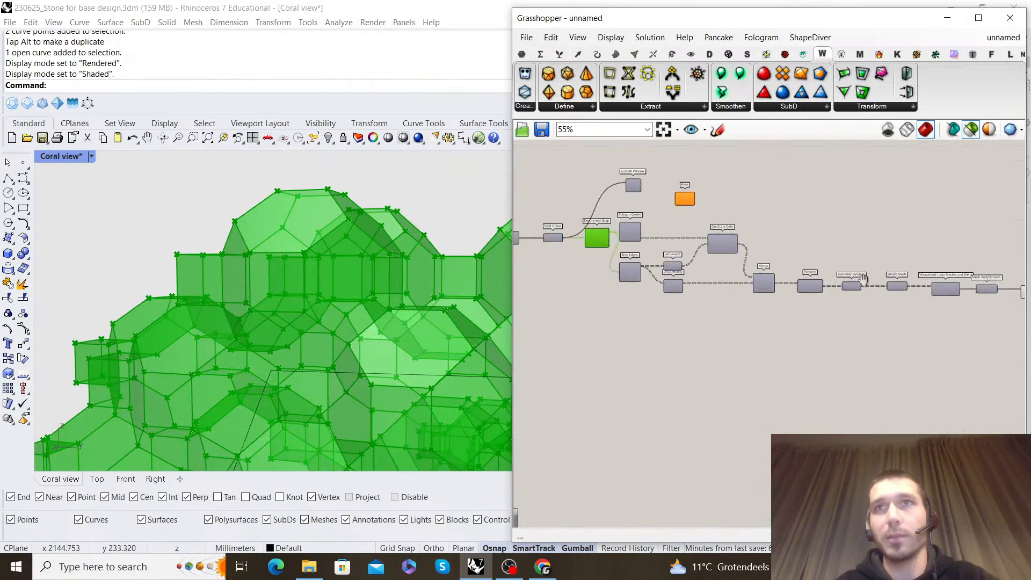
{"action": "scroll", "coordinate": [624, 234], "scroll_direction": "up", "scroll_amount": 1}
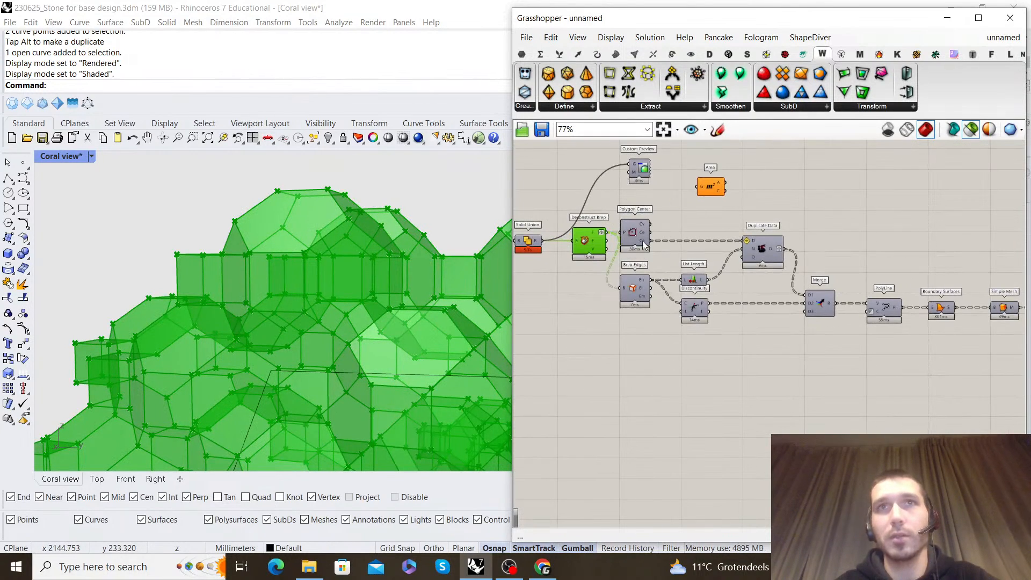
Move the components following Deconstruct Brep further away and insert a relay between its faces output and Polygon Center and Brep Edges
{"action": "scroll", "coordinate": [639, 245], "scroll_direction": "down", "scroll_amount": 3}
{"action": "left_click_drag", "start_coordinate": [1007, 326], "coordinate": [735, 248]}
{"action": "scroll", "coordinate": [652, 241], "scroll_direction": "up", "scroll_amount": 3}
{"action": "left_click", "coordinate": [673, 268]}
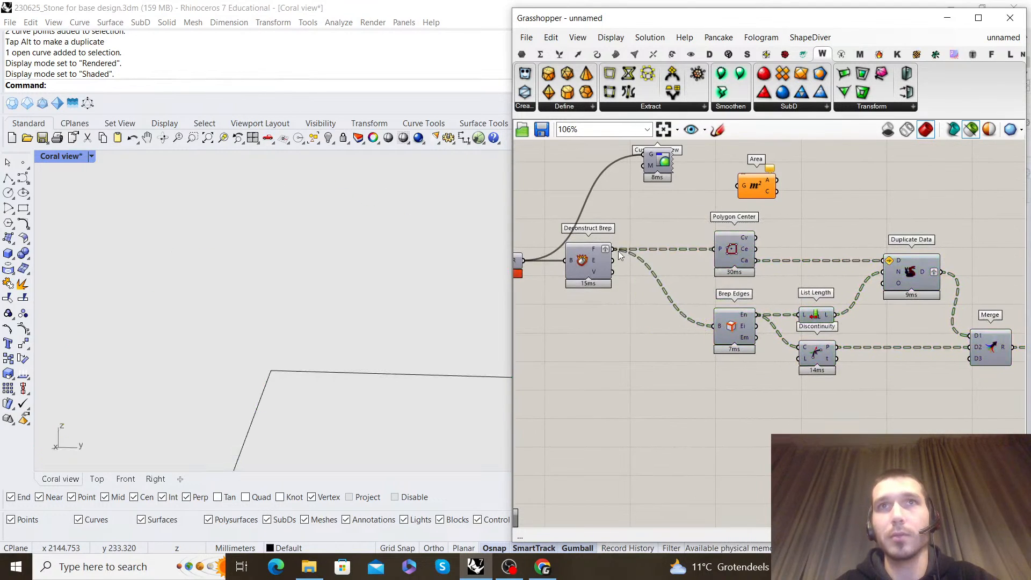
{"action": "double_click", "coordinate": [616, 250]}
{"action": "left_click_drag", "start_coordinate": [640, 250], "coordinate": [644, 249]}
{"action": "left_click", "coordinate": [653, 225]}
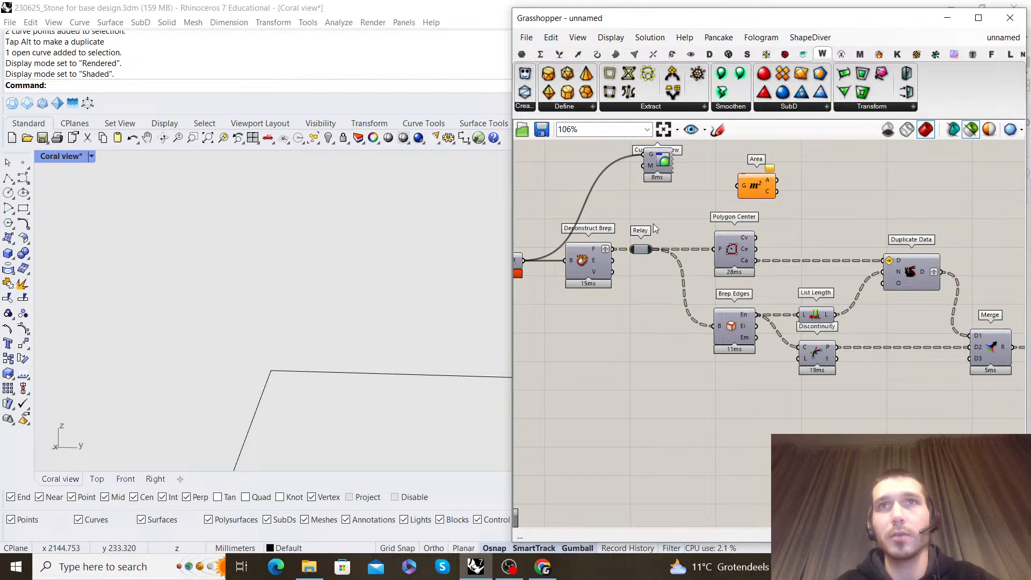
Duplicate the chain from the relay to Mesh UnifyNormals beyond Weaverbird's Dual graph, and connect the dual graph's output to the copied relay
{"action": "scroll", "coordinate": [657, 230], "scroll_direction": "down", "scroll_amount": 5}
{"action": "scroll", "coordinate": [794, 294], "scroll_direction": "up", "scroll_amount": 3}
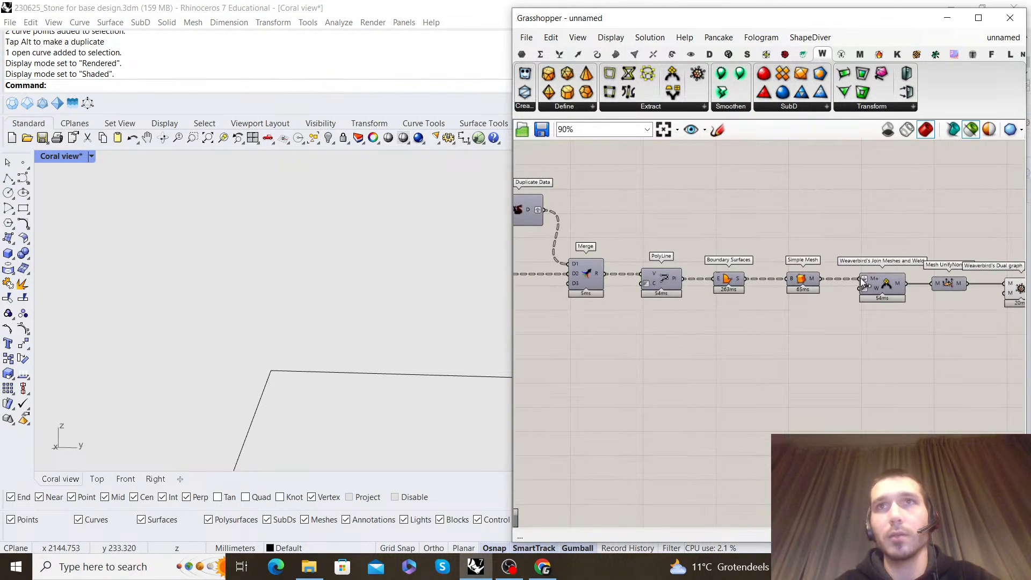
{"action": "scroll", "coordinate": [862, 283], "scroll_direction": "down", "scroll_amount": 3}
{"action": "left_click_drag", "start_coordinate": [924, 322], "coordinate": [579, 226]}
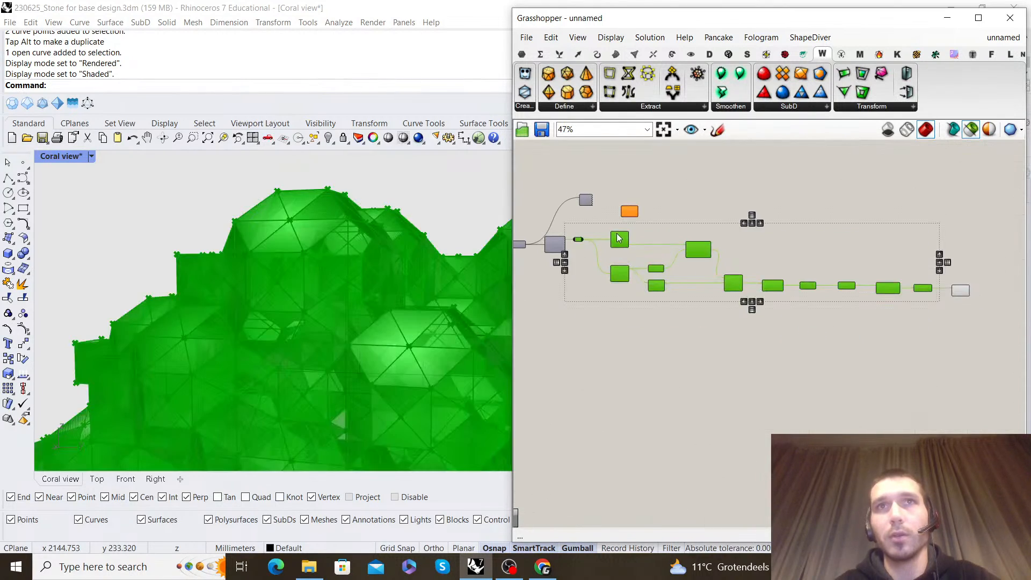
{"action": "scroll", "coordinate": [612, 223], "scroll_direction": "up", "scroll_amount": 2}
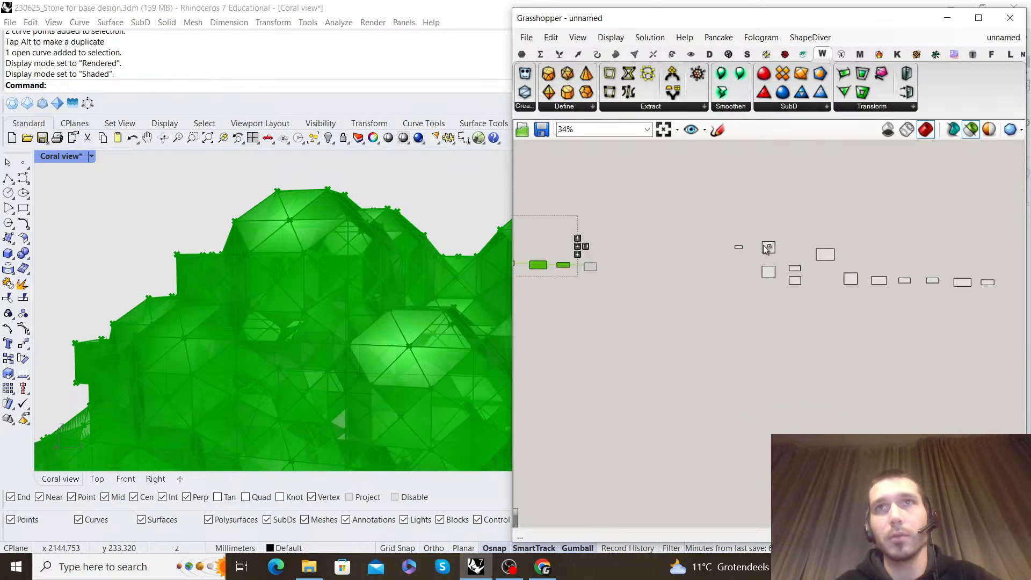
{"action": "left_click_drag", "start_coordinate": [609, 219], "coordinate": [676, 227]}
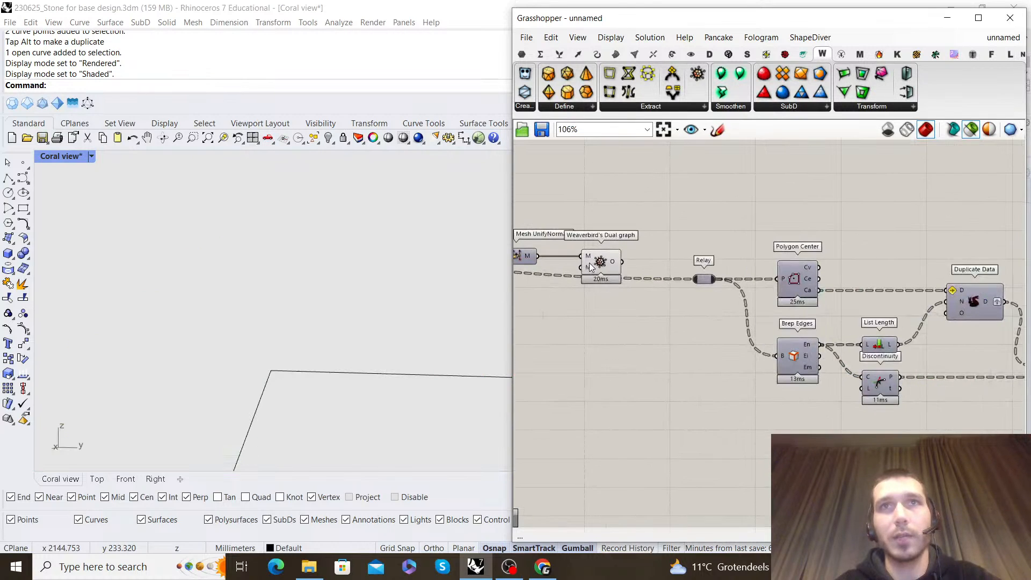
{"action": "left_click_drag", "start_coordinate": [622, 261], "coordinate": [695, 276]}
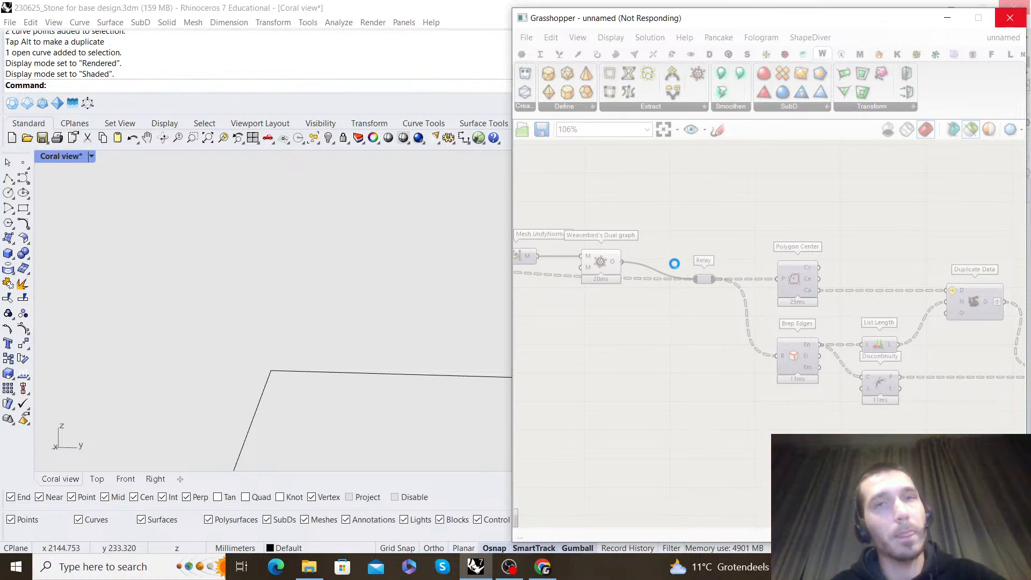
Switch to Chrome to check the YouTube livestream page, and return to Grasshopper
{"action": "left_click", "coordinate": [551, 570]}
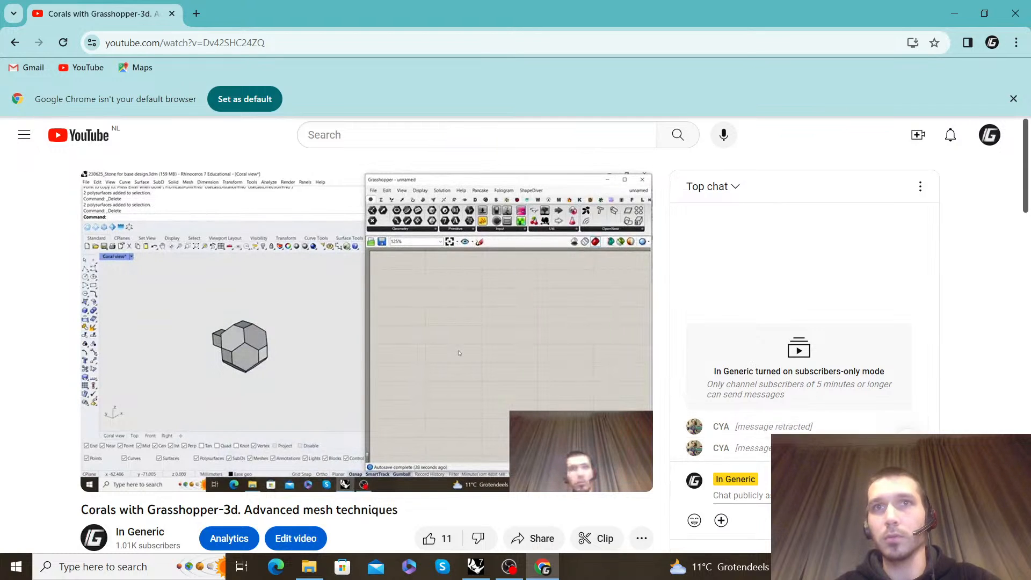
{"action": "left_click", "coordinate": [954, 13]}
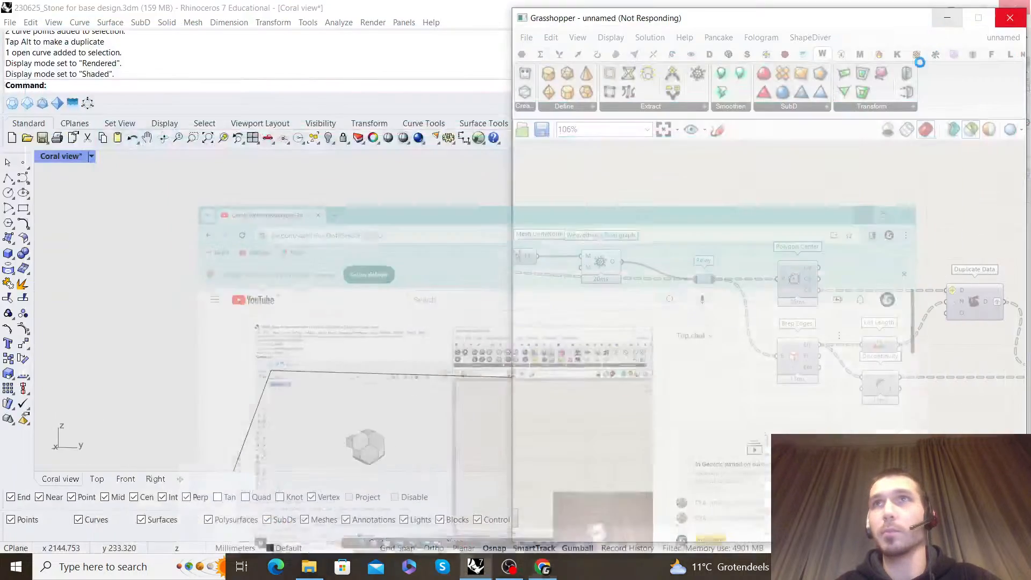
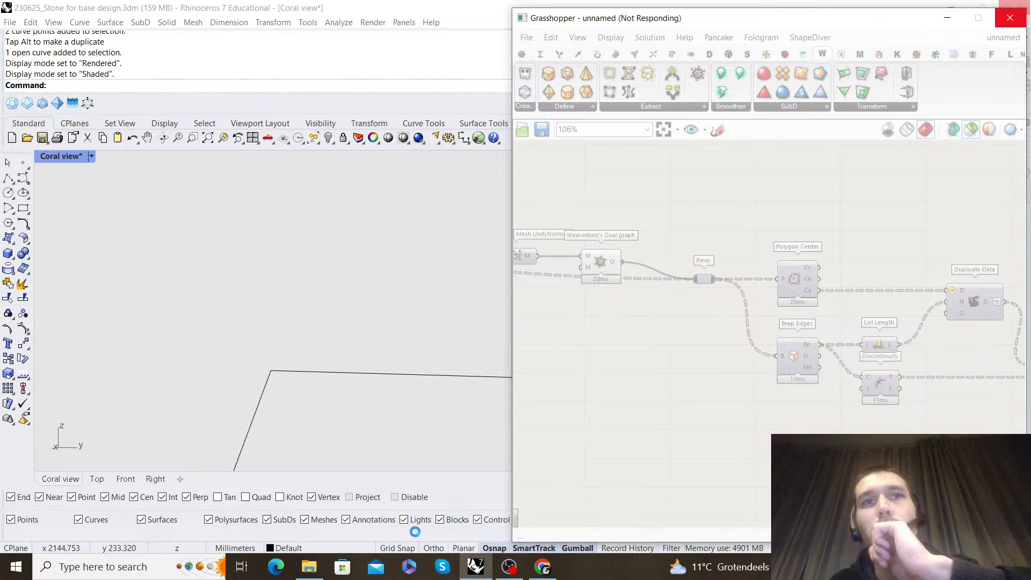
Switch to File Explorer and browse to the Mesh developments folder under IN_GENERIC, 08_Education, Live sessions on drive D
{"action": "mouse_move", "coordinate": [317, 570]}
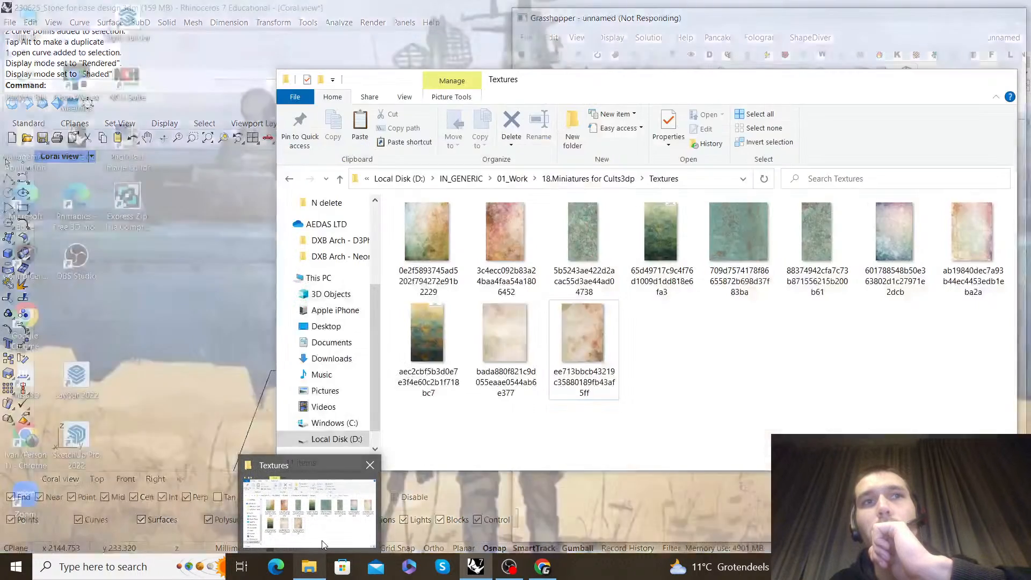
{"action": "left_click", "coordinate": [324, 544]}
{"action": "left_click", "coordinate": [512, 178]}
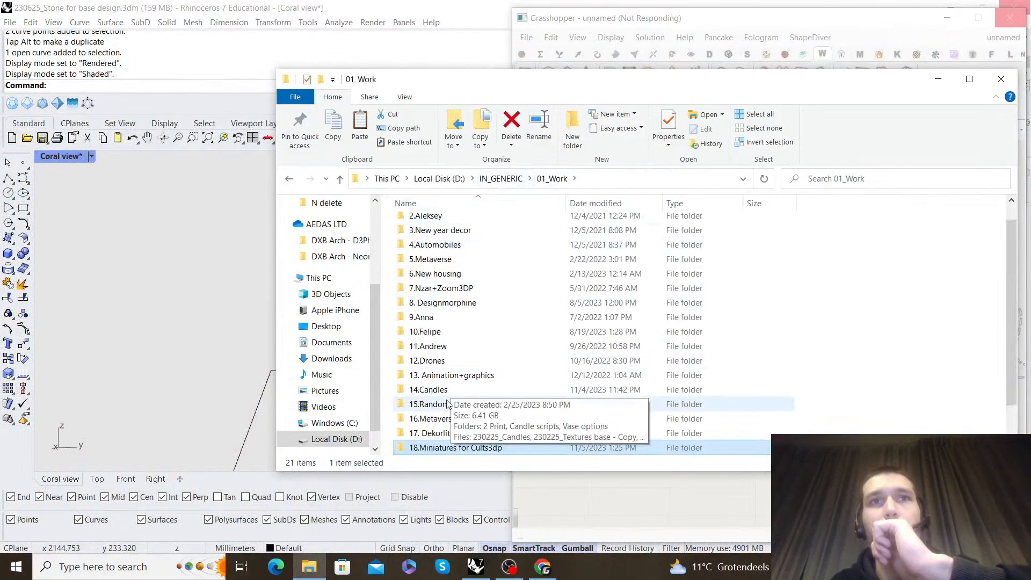
{"action": "left_click", "coordinate": [500, 178]}
{"action": "left_click", "coordinate": [465, 327]}
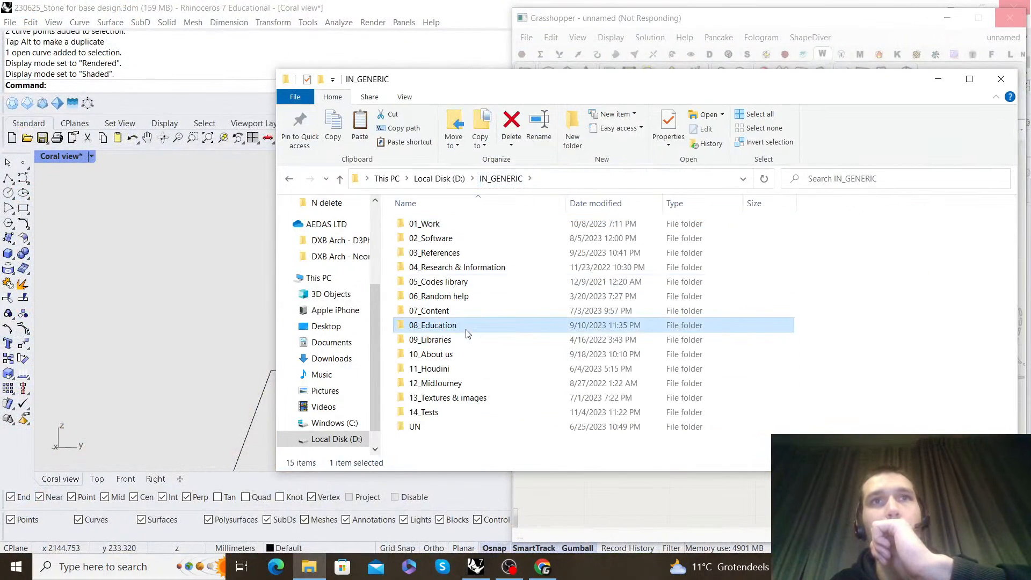
{"action": "double_click", "coordinate": [466, 333]}
{"action": "scroll", "coordinate": [460, 396], "scroll_direction": "down", "scroll_amount": 2}
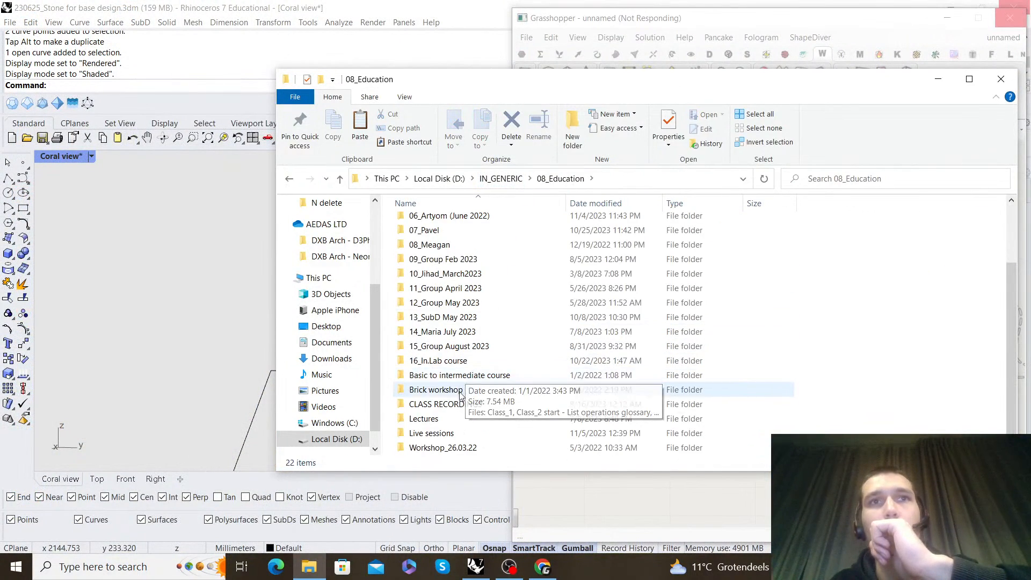
{"action": "double_click", "coordinate": [447, 433]}
{"action": "double_click", "coordinate": [457, 325]}
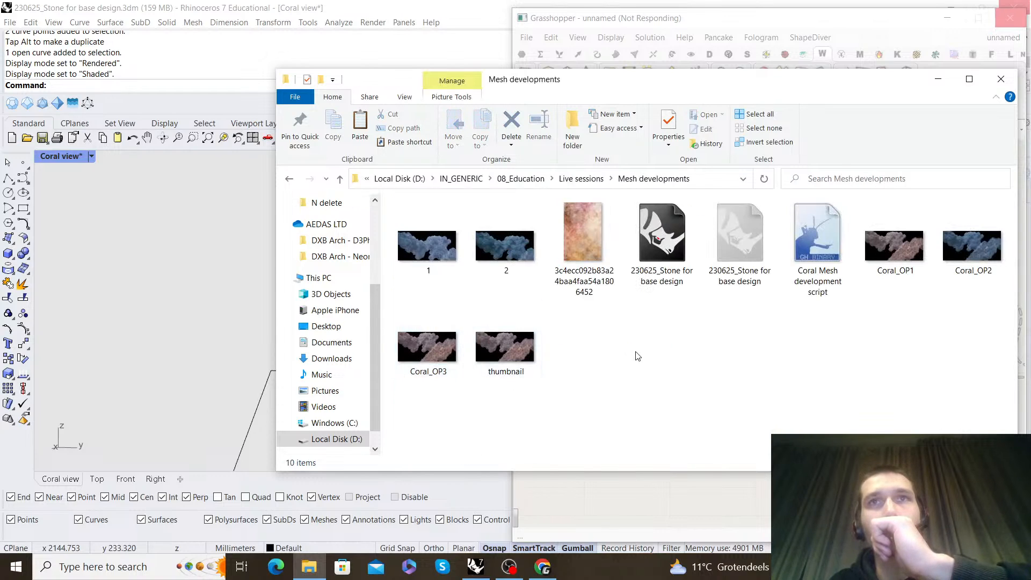
Open the Rhino model 230625_Stone for base design in a second Rhino session in read-only mode
{"action": "double_click", "coordinate": [662, 236]}
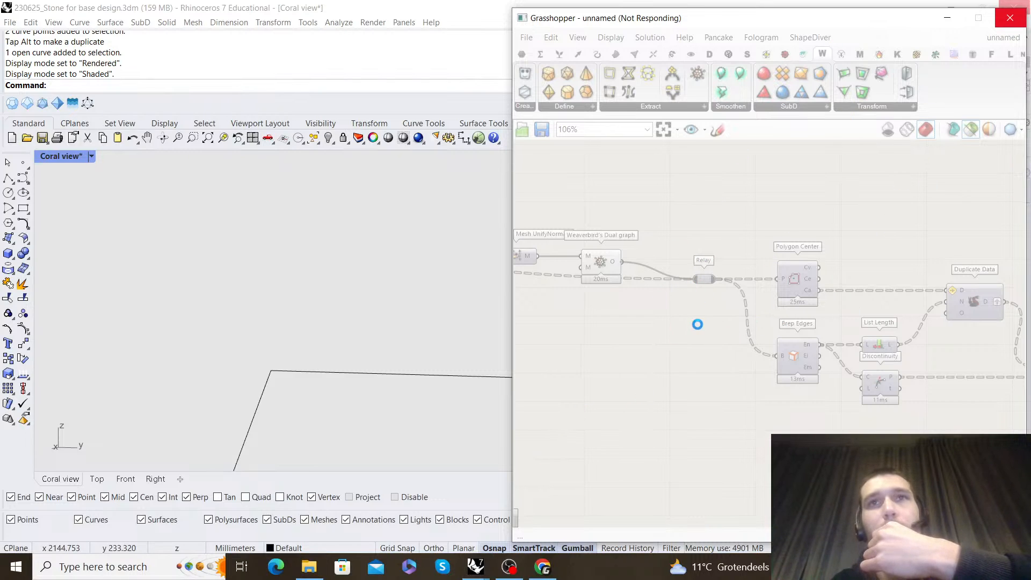
{"action": "mouse_move", "coordinate": [476, 566]}
{"action": "left_click", "coordinate": [541, 517]}
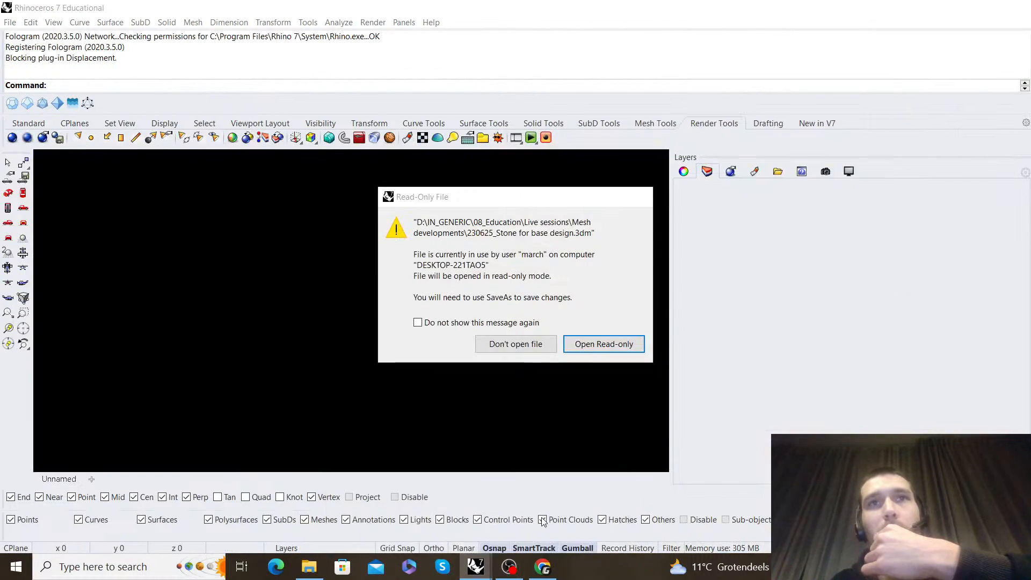
{"action": "left_click", "coordinate": [603, 344]}
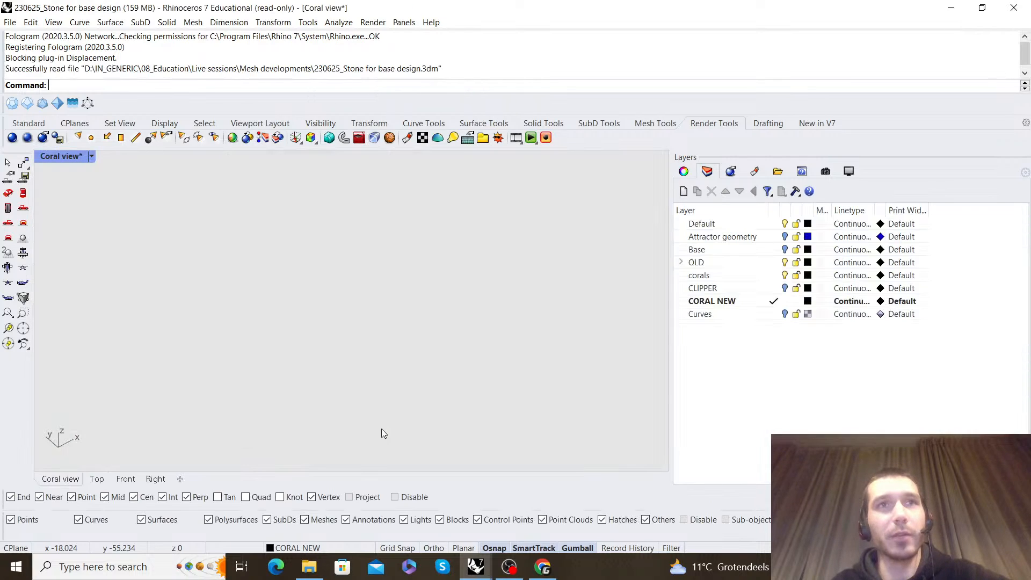
Load the Coral Mesh development script into the read-only Rhino session, opening its recovery file with the solver disabled
{"action": "mouse_move", "coordinate": [309, 569]}
{"action": "left_click", "coordinate": [338, 518]}
{"action": "double_click", "coordinate": [817, 244]}
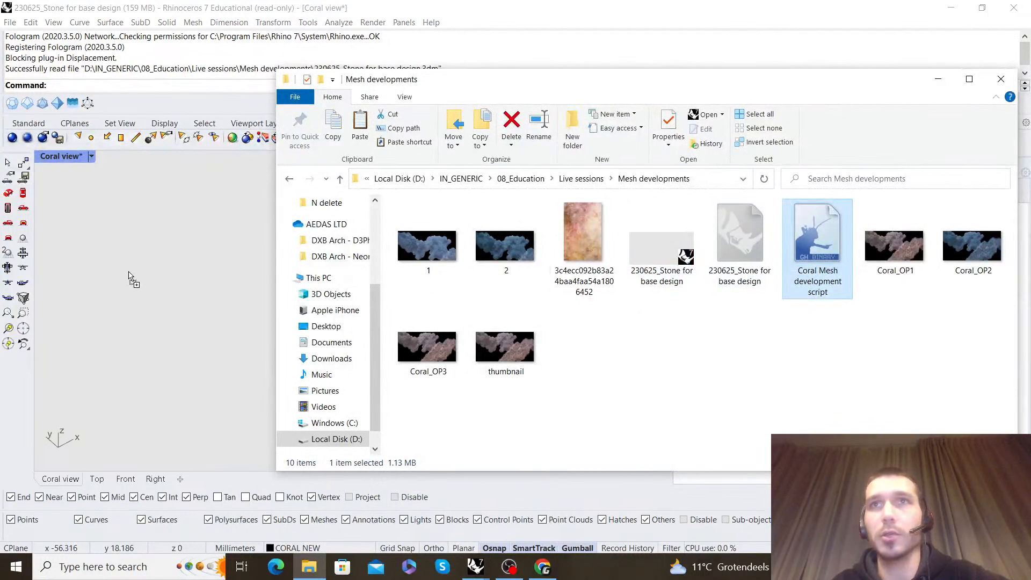
{"action": "left_click", "coordinate": [937, 80]}
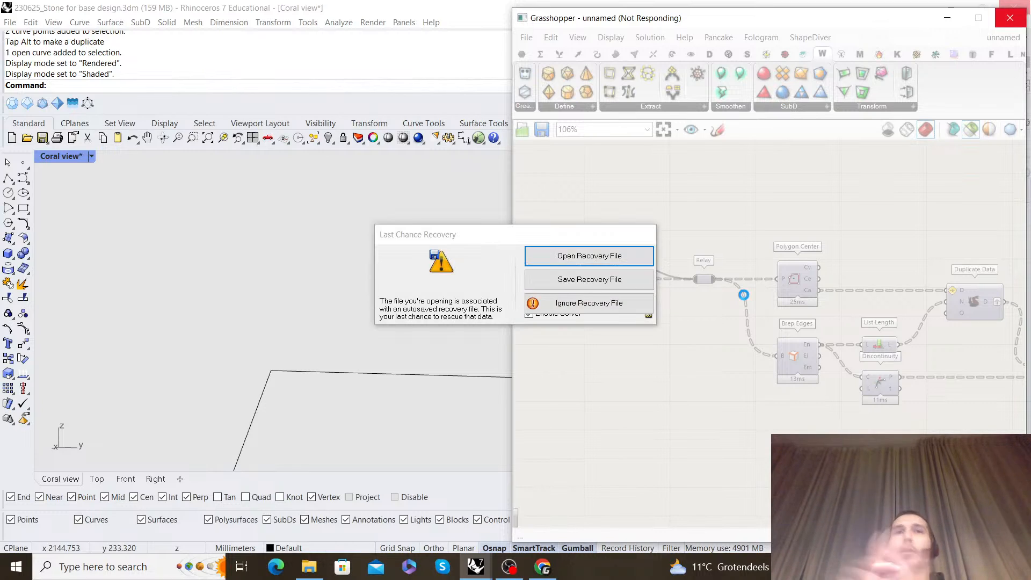
{"action": "left_click", "coordinate": [529, 316]}
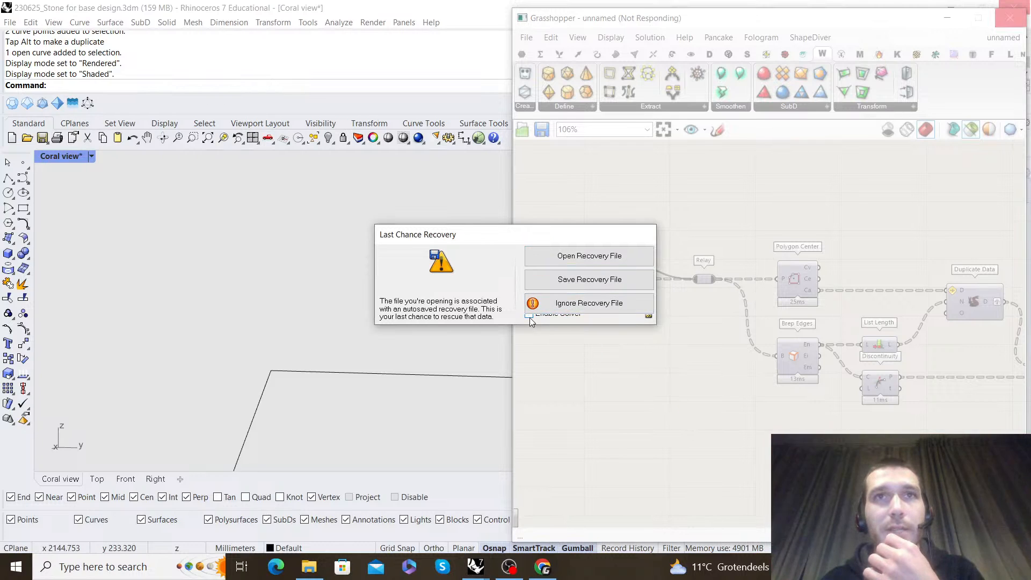
{"action": "left_click", "coordinate": [560, 265]}
Show the Grasshopper canvas of the read-only session, dismiss the getting-started window and look over the whole coral definition
{"action": "mouse_move", "coordinate": [476, 567]}
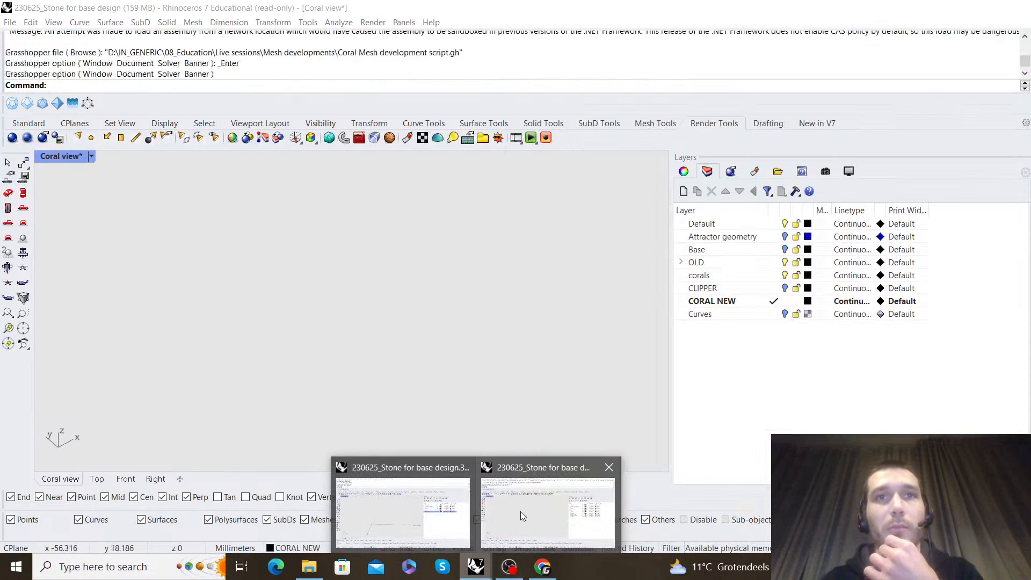
{"action": "left_click", "coordinate": [520, 516]}
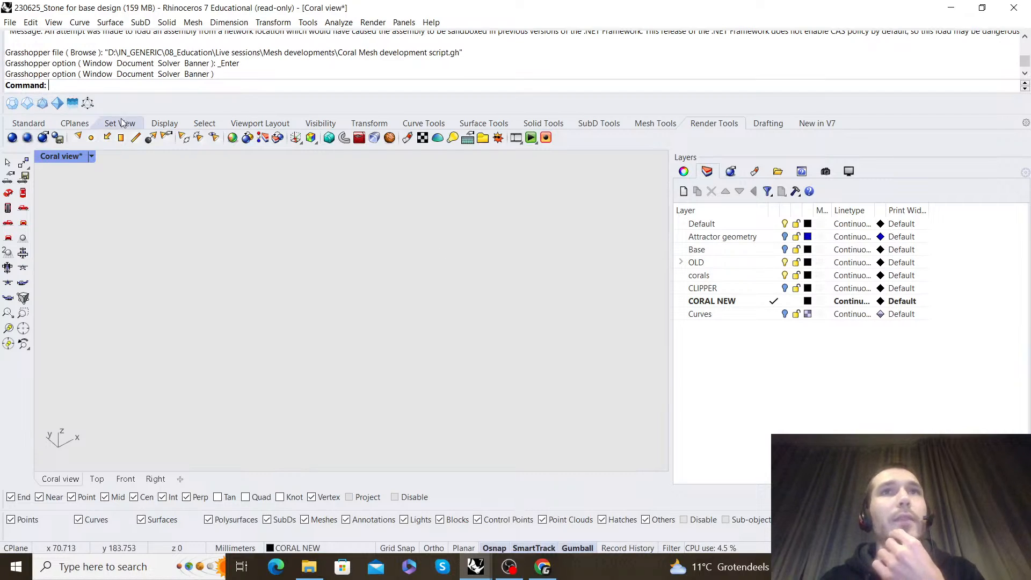
{"action": "left_click", "coordinate": [28, 123]}
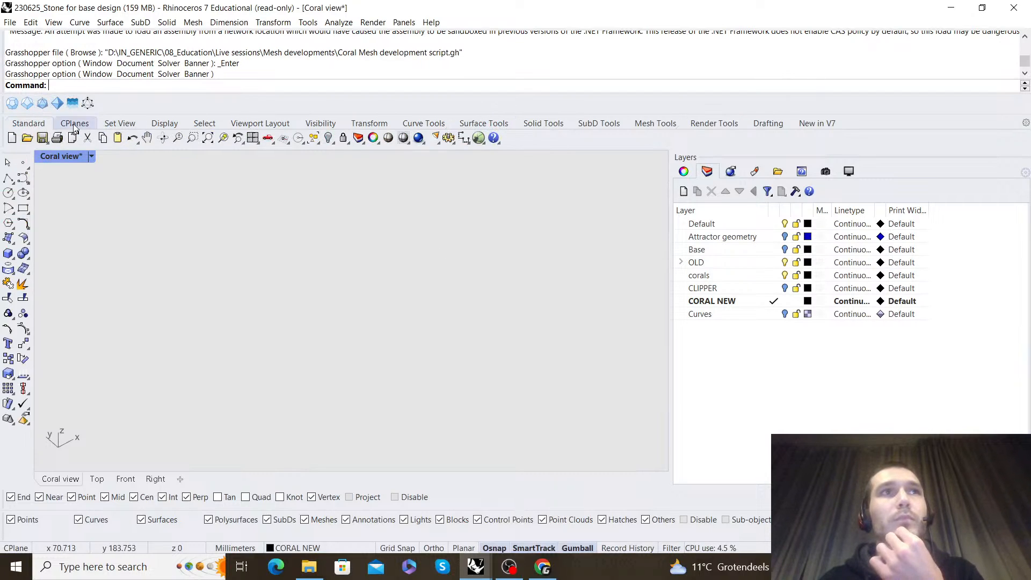
{"action": "left_click", "coordinate": [478, 138]}
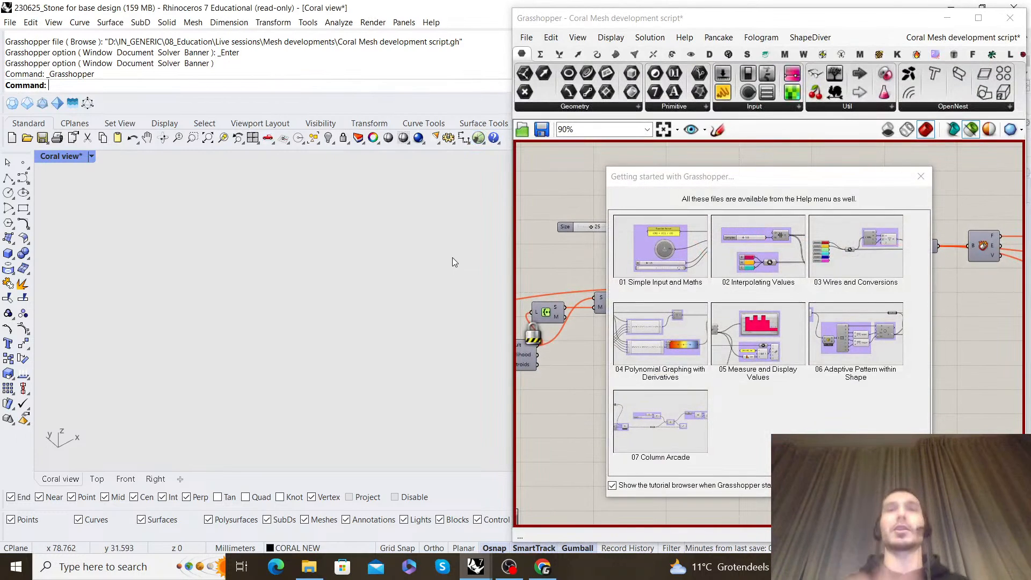
{"action": "left_click", "coordinate": [922, 177]}
{"action": "scroll", "coordinate": [798, 282], "scroll_direction": "down", "scroll_amount": 5}
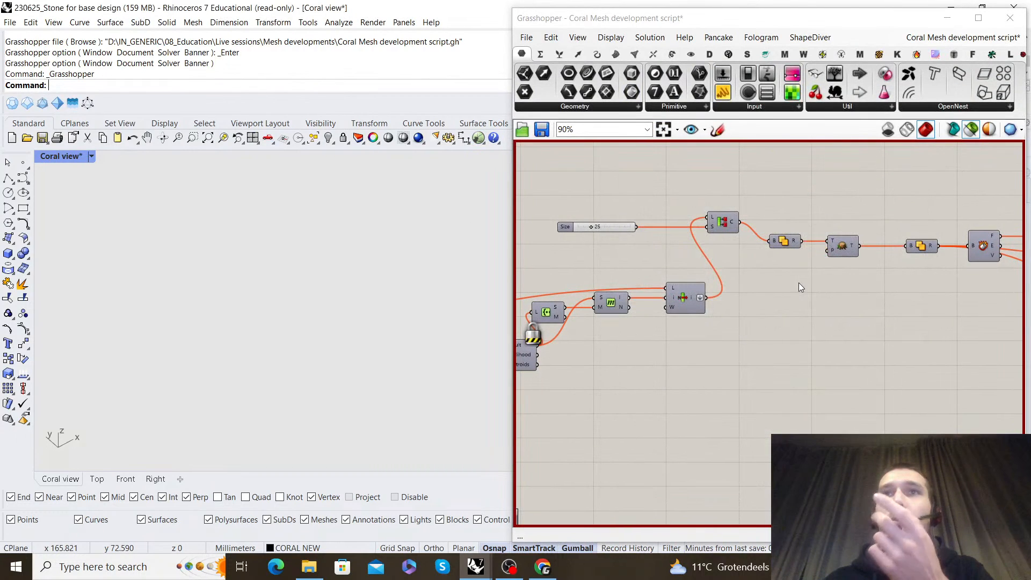
{"action": "scroll", "coordinate": [798, 279], "scroll_direction": "down", "scroll_amount": 3}
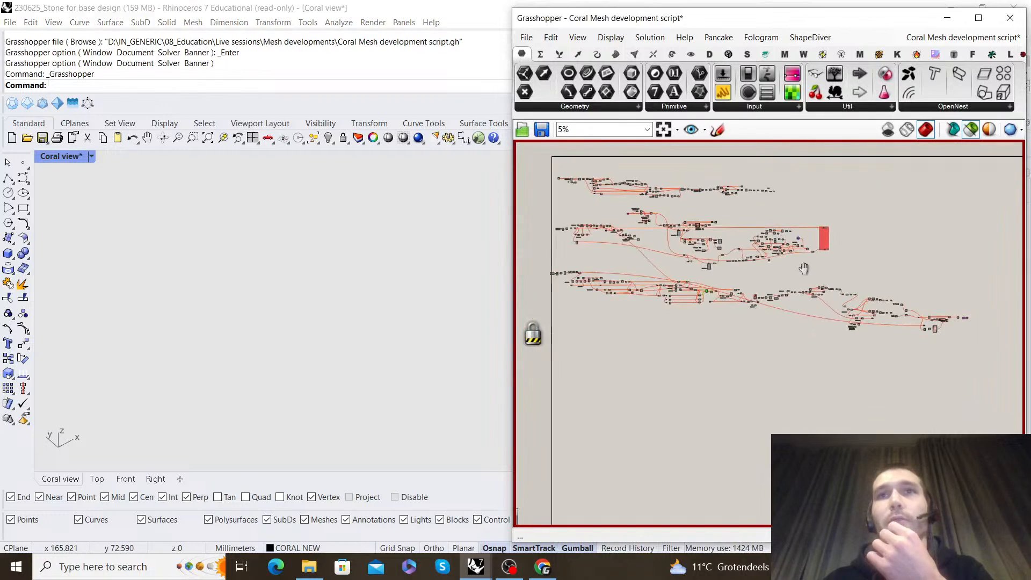
{"action": "scroll", "coordinate": [746, 275], "scroll_direction": "up", "scroll_amount": 1}
{"action": "middle_click", "coordinate": [761, 249]}
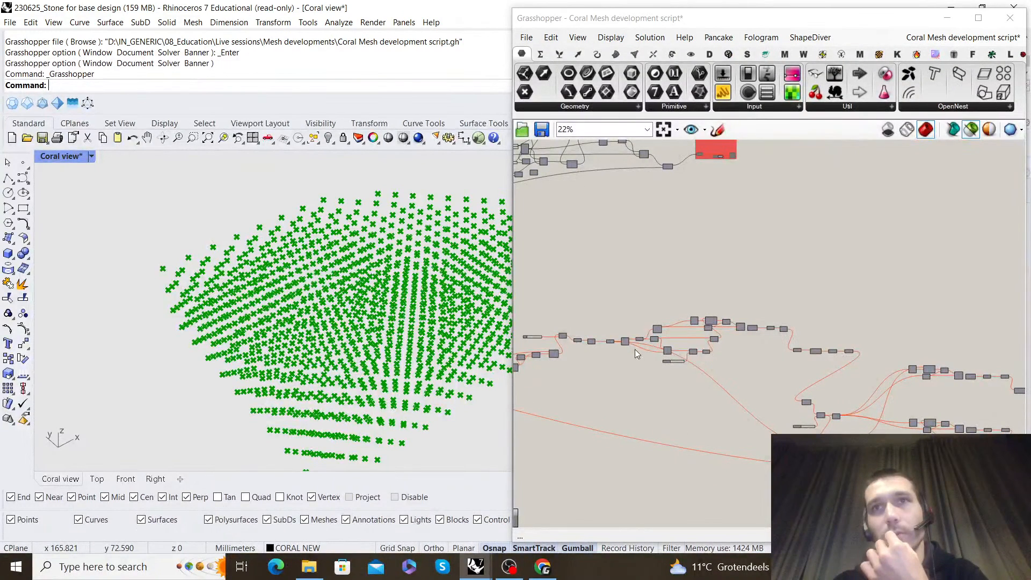
Return to the unnamed definition and examine the component outputs and messages from Weaverbird's Dual graph through Brep Edges to PolyLine
{"action": "mouse_move", "coordinate": [488, 568]}
{"action": "left_click", "coordinate": [397, 510]}
{"action": "scroll", "coordinate": [701, 340], "scroll_direction": "down", "scroll_amount": 2}
{"action": "scroll", "coordinate": [856, 370], "scroll_direction": "up", "scroll_amount": 5}
{"action": "scroll", "coordinate": [856, 372], "scroll_direction": "down", "scroll_amount": 4}
{"action": "right_click_drag", "start_coordinate": [733, 319], "coordinate": [764, 308]}
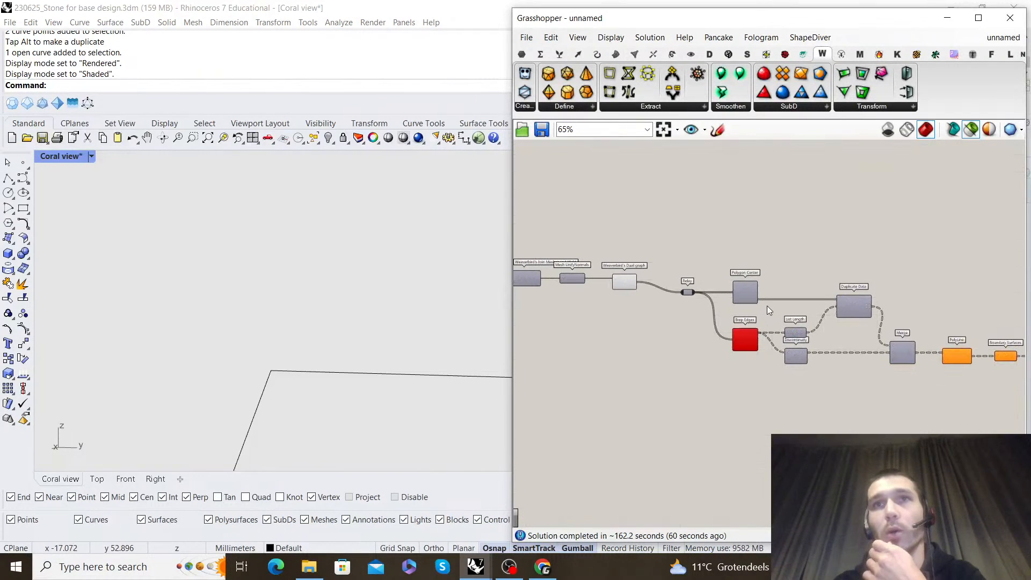
{"action": "scroll", "coordinate": [652, 292], "scroll_direction": "up", "scroll_amount": 4}
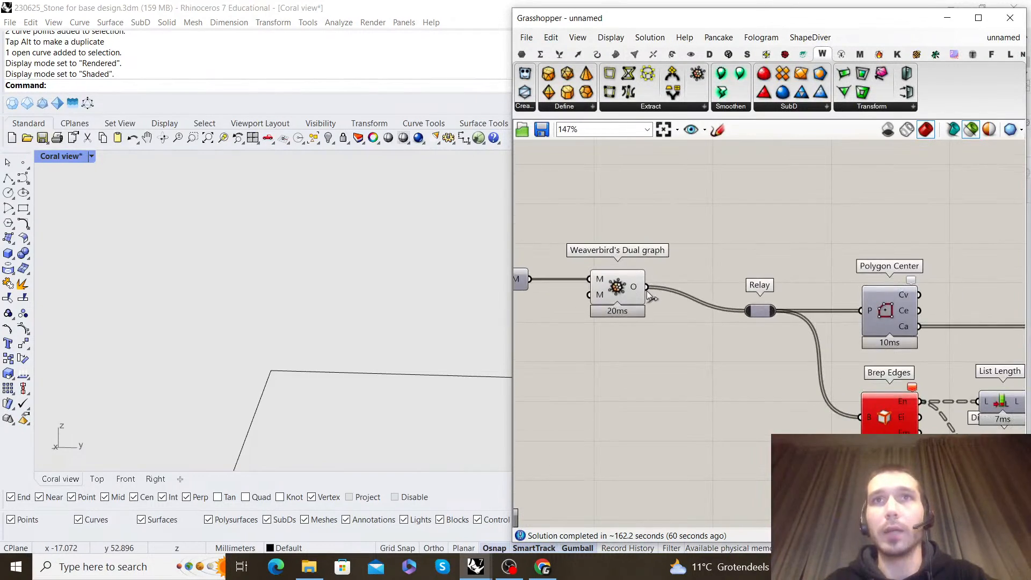
{"action": "mouse_move", "coordinate": [642, 290]}
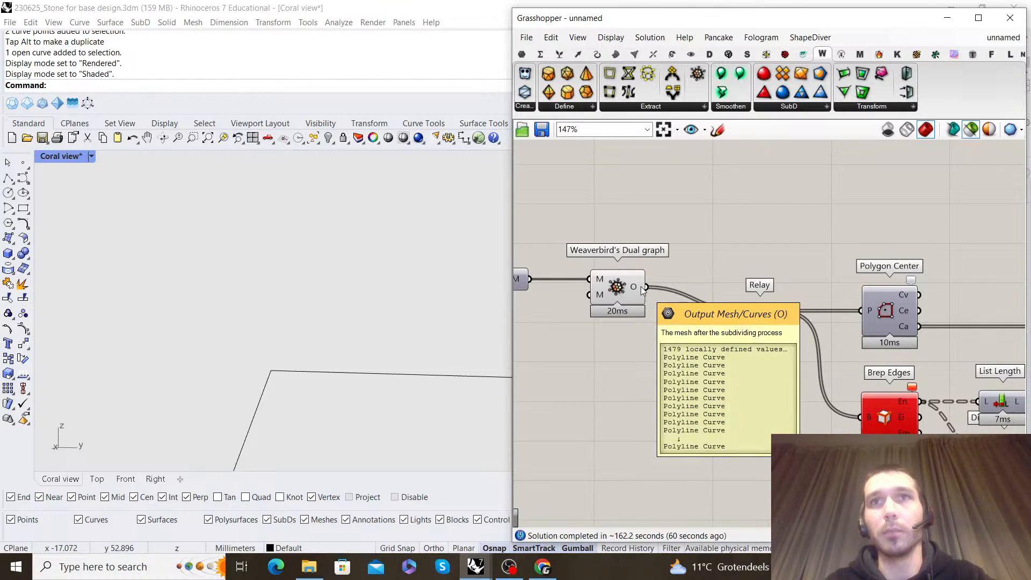
{"action": "scroll", "coordinate": [659, 289], "scroll_direction": "down", "scroll_amount": 2}
{"action": "scroll", "coordinate": [866, 378], "scroll_direction": "up", "scroll_amount": 2}
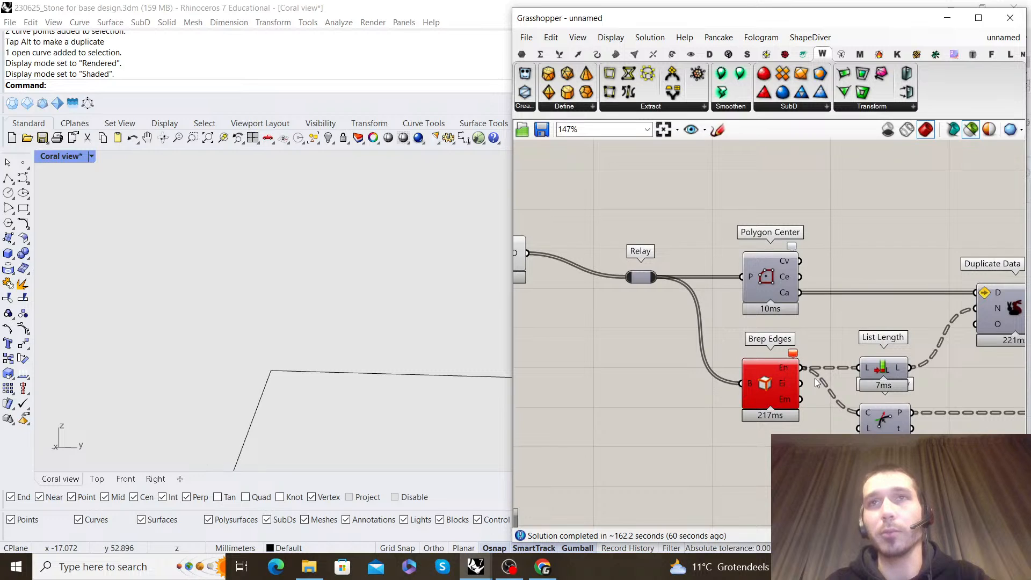
{"action": "scroll", "coordinate": [697, 330], "scroll_direction": "down", "scroll_amount": 7}
{"action": "scroll", "coordinate": [855, 344], "scroll_direction": "up", "scroll_amount": 6}
{"action": "mouse_move", "coordinate": [866, 361]}
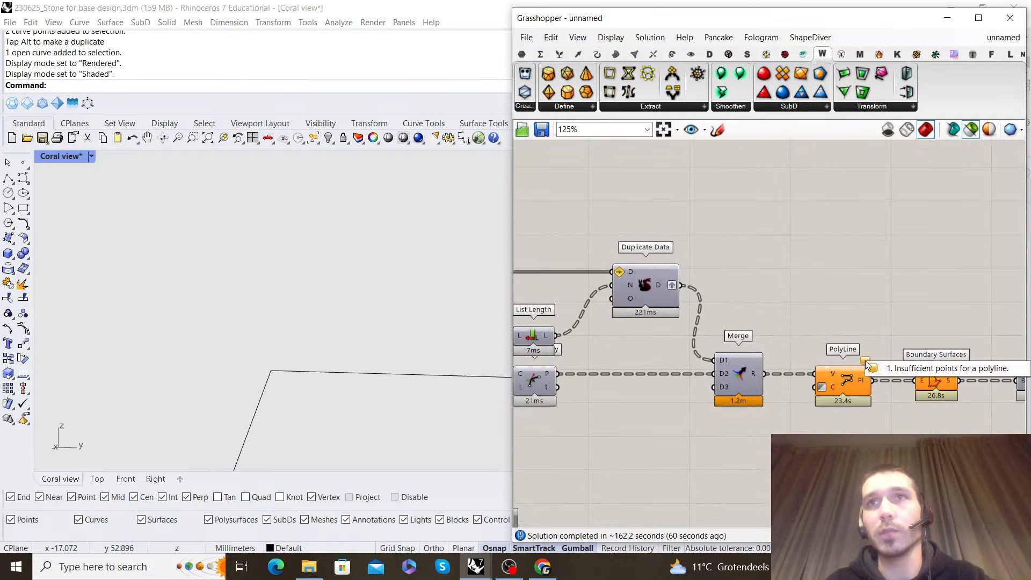
{"action": "scroll", "coordinate": [868, 322], "scroll_direction": "down", "scroll_amount": 5}
{"action": "scroll", "coordinate": [725, 265], "scroll_direction": "up", "scroll_amount": 6}
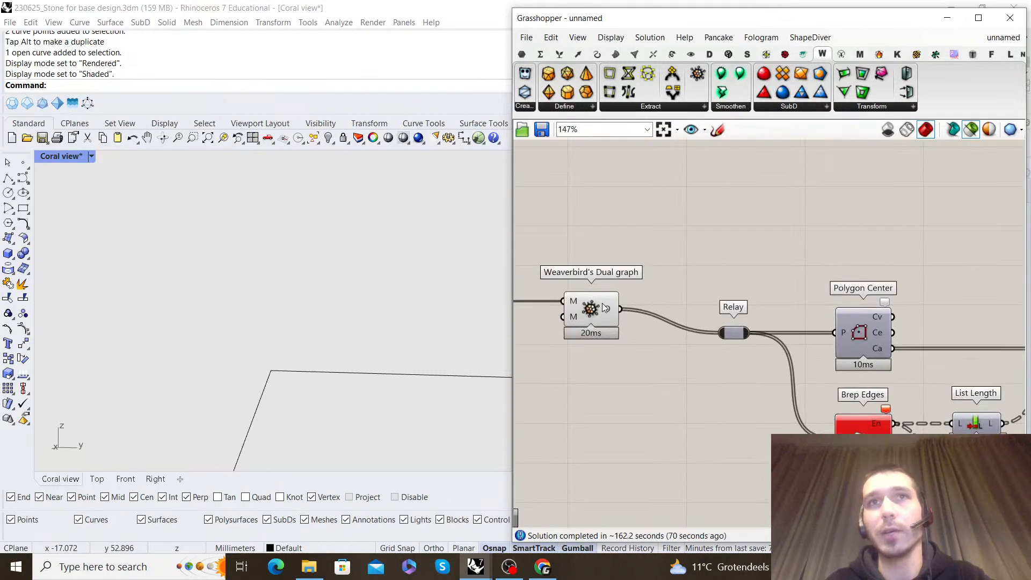
{"action": "scroll", "coordinate": [644, 304], "scroll_direction": "down", "scroll_amount": 8}
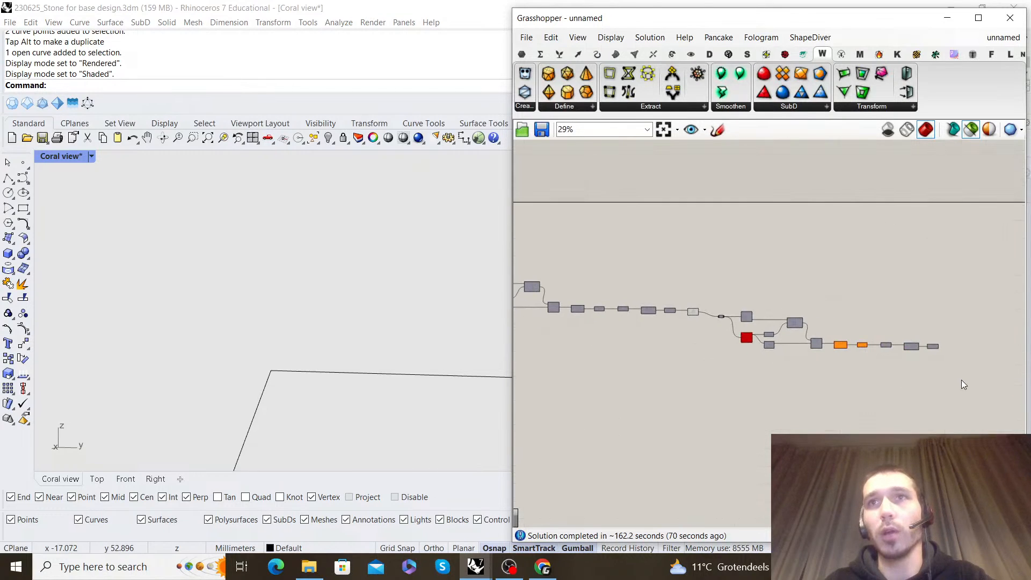
Delete the Relay and all components downstream of the last Weaverbird's Dual graph, and preview the Dual graph's curves
{"action": "left_click_drag", "start_coordinate": [959, 394], "coordinate": [719, 285]}
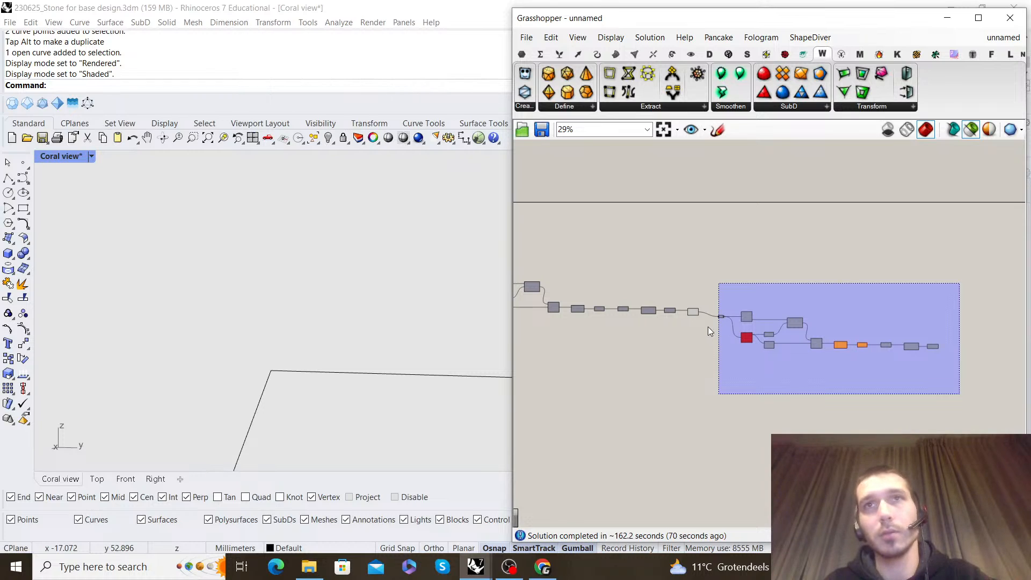
{"action": "key", "text": "Delete"}
{"action": "scroll", "coordinate": [710, 323], "scroll_direction": "up", "scroll_amount": 12}
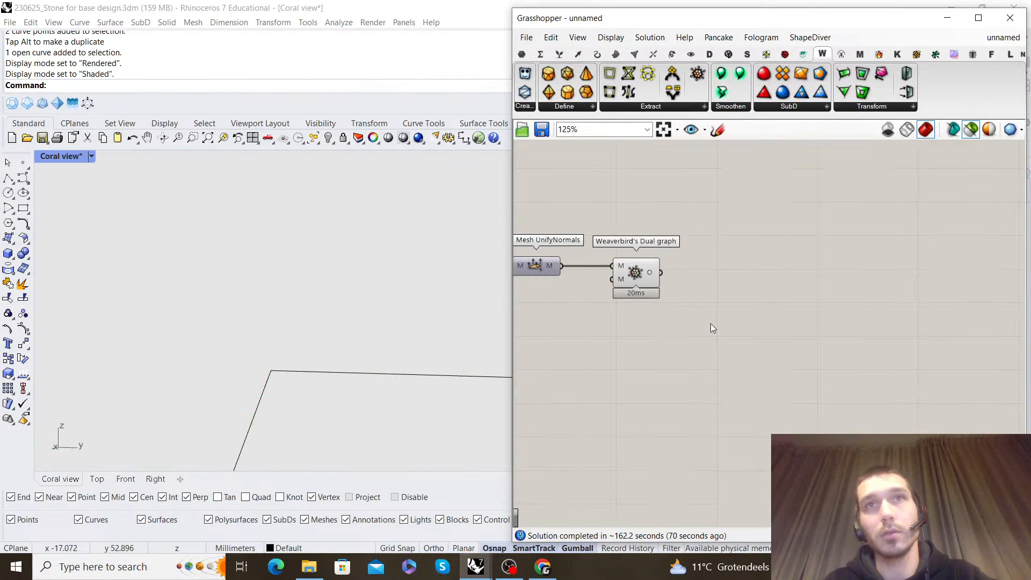
{"action": "left_click", "coordinate": [600, 268]}
{"action": "scroll", "coordinate": [598, 268], "scroll_direction": "down", "scroll_amount": 6}
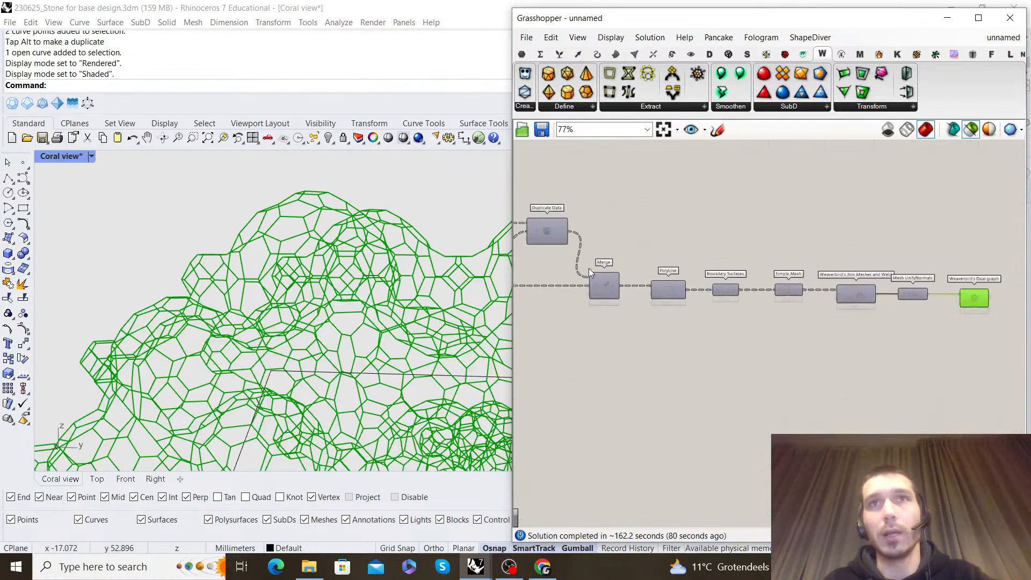
{"action": "scroll", "coordinate": [812, 264], "scroll_direction": "down", "scroll_amount": 3}
{"action": "left_click_drag", "start_coordinate": [993, 325], "coordinate": [824, 282]}
Save the Grasshopper definition as 231105_Mesh development in the Mesh developments folder
{"action": "left_click", "coordinate": [526, 37]}
{"action": "left_click", "coordinate": [596, 109]}
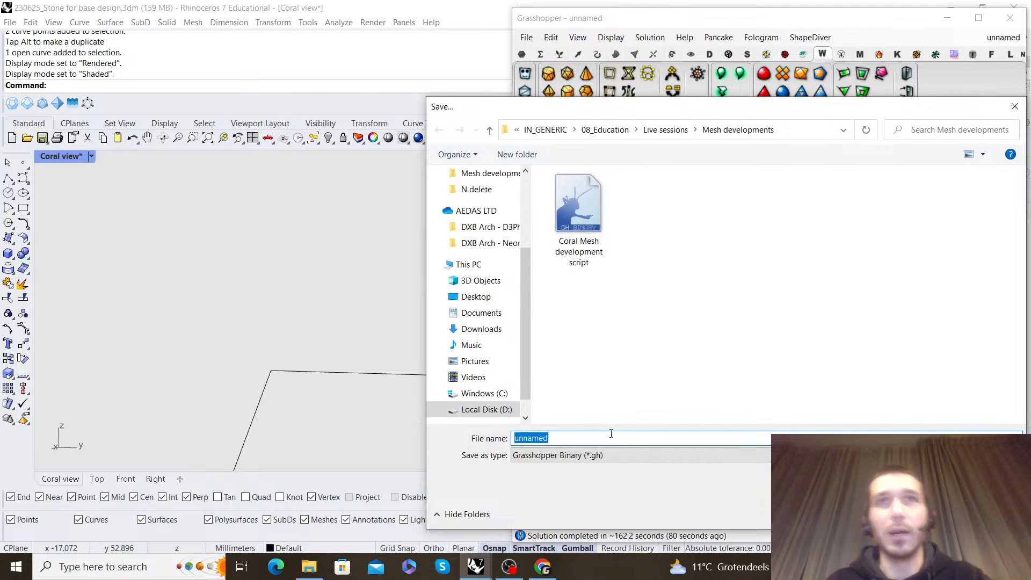
{"action": "type", "text": "231105_"}
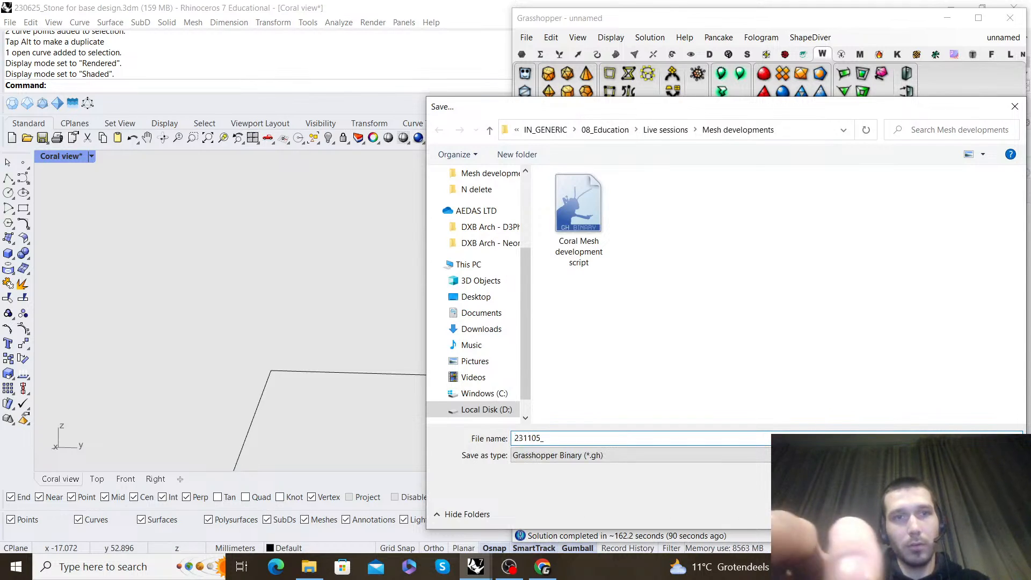
{"action": "type", "text": "Mesh development"}
{"action": "key", "text": "Return"}
Duplicate the component chain from the Relay through Mesh UnifyNormals and place the copy below and beyond Weaverbird's Dual graph
{"action": "scroll", "coordinate": [781, 323], "scroll_direction": "down", "scroll_amount": 4}
{"action": "right_click_drag", "start_coordinate": [871, 287], "coordinate": [787, 265]}
{"action": "scroll", "coordinate": [823, 279], "scroll_direction": "up", "scroll_amount": 6}
{"action": "scroll", "coordinate": [705, 328], "scroll_direction": "down", "scroll_amount": 2}
{"action": "right_click_drag", "start_coordinate": [706, 326], "coordinate": [807, 299]}
{"action": "scroll", "coordinate": [600, 296], "scroll_direction": "up", "scroll_amount": 2}
{"action": "right_click_drag", "start_coordinate": [600, 297], "coordinate": [731, 280]}
{"action": "scroll", "coordinate": [725, 274], "scroll_direction": "down", "scroll_amount": 2}
{"action": "left_click_drag", "start_coordinate": [978, 327], "coordinate": [563, 232]}
{"action": "scroll", "coordinate": [725, 268], "scroll_direction": "down", "scroll_amount": 2}
{"action": "scroll", "coordinate": [726, 267], "scroll_direction": "up", "scroll_amount": 3}
{"action": "left_click_drag", "start_coordinate": [726, 267], "coordinate": [753, 257]}
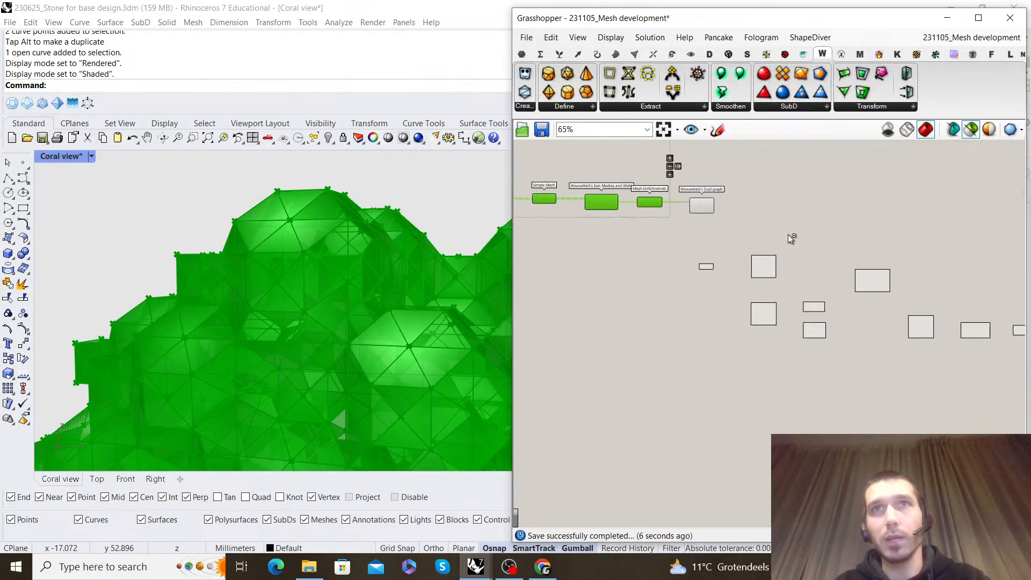
{"action": "left_click", "coordinate": [801, 194]}
{"action": "right_click_drag", "start_coordinate": [801, 195], "coordinate": [778, 260]}
{"action": "scroll", "coordinate": [682, 353], "scroll_direction": "up", "scroll_amount": 3}
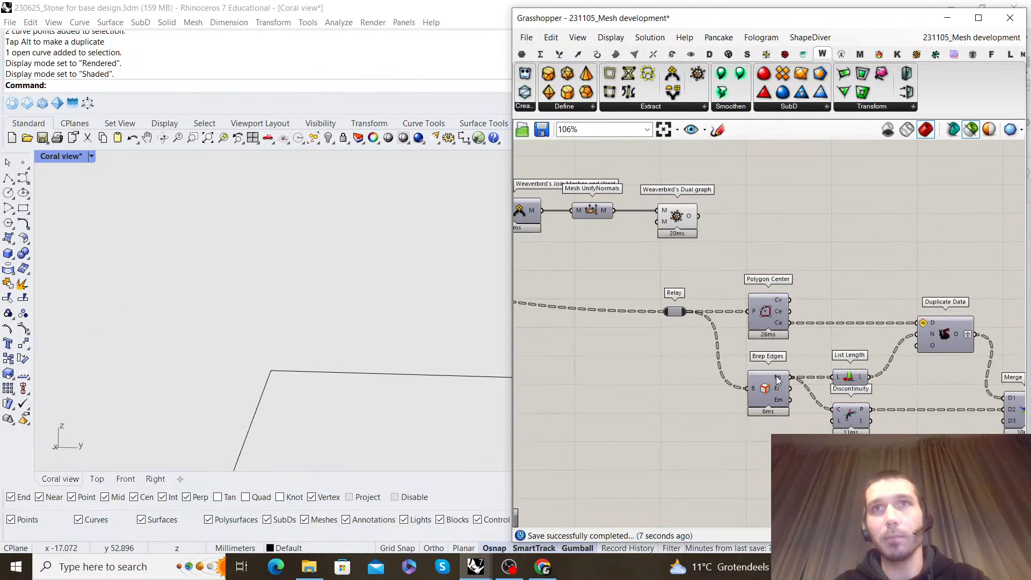
Nudge Weaverbird's Dual graph slightly away from Mesh UnifyNormals and graft its output
{"action": "right_click_drag", "start_coordinate": [720, 206], "coordinate": [687, 270]}
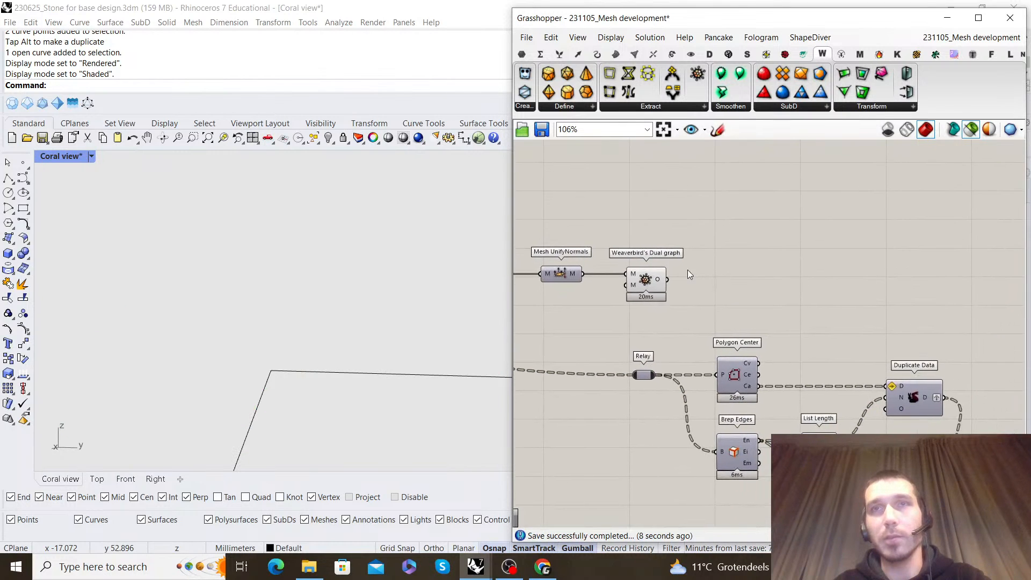
{"action": "left_click", "coordinate": [657, 283]}
{"action": "left_click_drag", "start_coordinate": [657, 283], "coordinate": [661, 283]}
{"action": "left_click", "coordinate": [746, 272]}
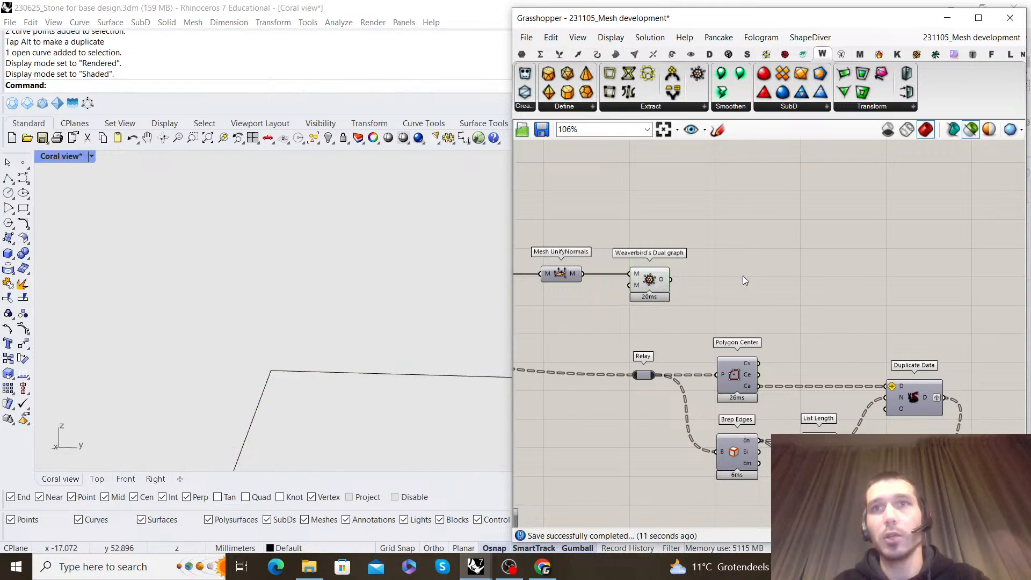
{"action": "right_click", "coordinate": [665, 280]}
{"action": "left_click", "coordinate": [696, 342]}
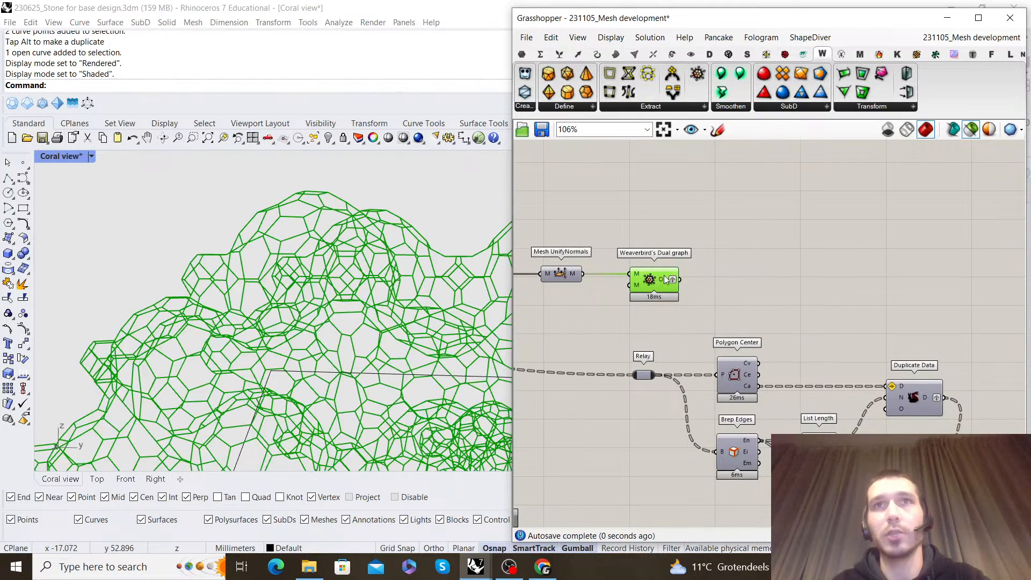
Examine the dual graph curves of the coral from several angles and distances
{"action": "scroll", "coordinate": [311, 240], "scroll_direction": "down", "scroll_amount": 8}
{"action": "right_click_drag", "start_coordinate": [310, 241], "coordinate": [252, 234]}
{"action": "scroll", "coordinate": [365, 310], "scroll_direction": "up", "scroll_amount": 10}
{"action": "scroll", "coordinate": [335, 327], "scroll_direction": "down", "scroll_amount": 5}
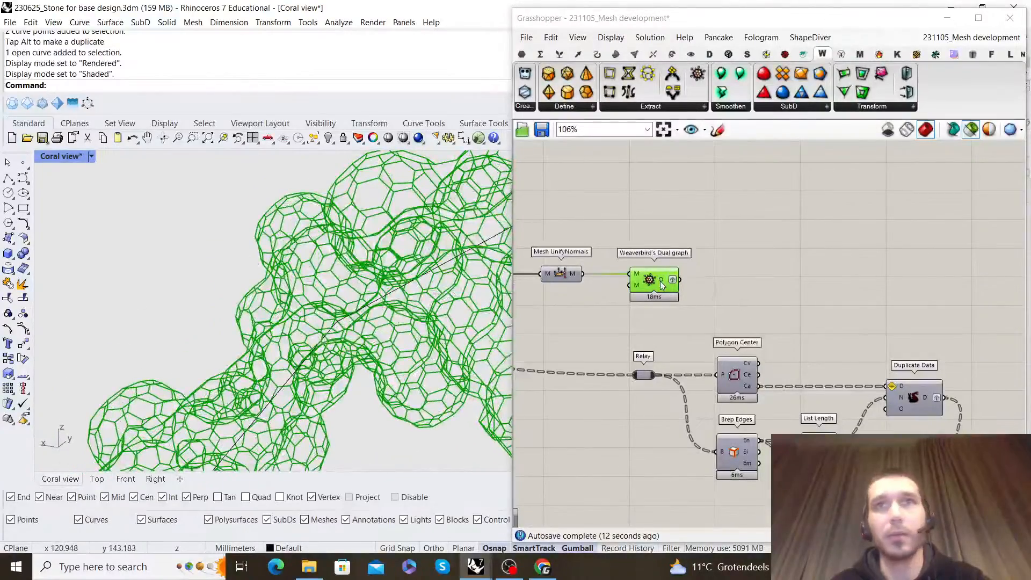
{"action": "scroll", "coordinate": [746, 287], "scroll_direction": "up", "scroll_amount": 2}
{"action": "scroll", "coordinate": [631, 304], "scroll_direction": "down", "scroll_amount": 2}
{"action": "scroll", "coordinate": [635, 302], "scroll_direction": "up", "scroll_amount": 3}
{"action": "scroll", "coordinate": [709, 279], "scroll_direction": "down", "scroll_amount": 3}
{"action": "right_click_drag", "start_coordinate": [757, 281], "coordinate": [741, 281]}
{"action": "scroll", "coordinate": [740, 282], "scroll_direction": "up", "scroll_amount": 2}
{"action": "left_click", "coordinate": [725, 291]}
{"action": "double_click", "coordinate": [726, 291]}
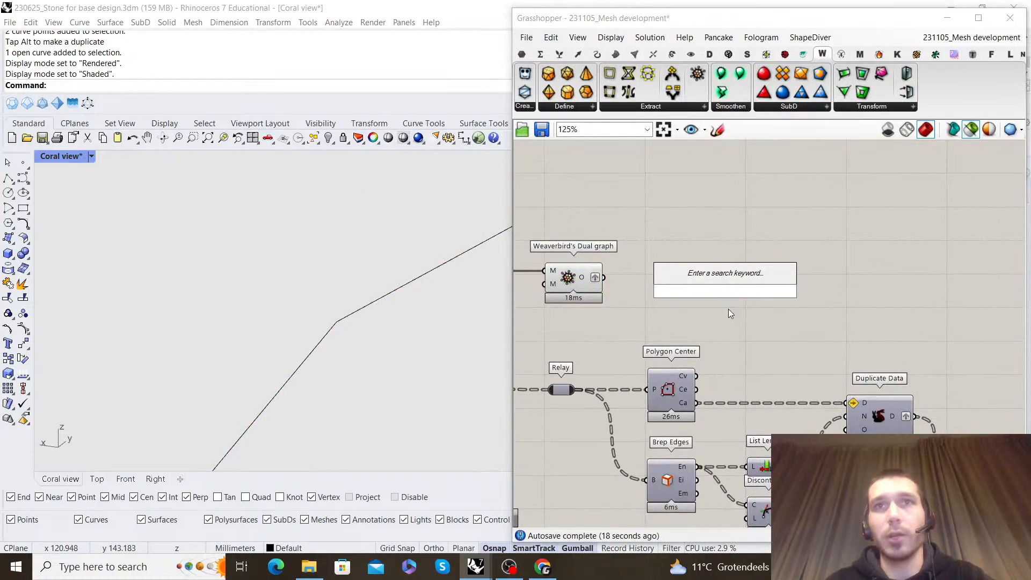
{"action": "left_click", "coordinate": [728, 304]}
{"action": "left_click", "coordinate": [578, 280]}
{"action": "scroll", "coordinate": [250, 268], "scroll_direction": "up", "scroll_amount": 4}
{"action": "right_click_drag", "start_coordinate": [249, 268], "coordinate": [441, 309]}
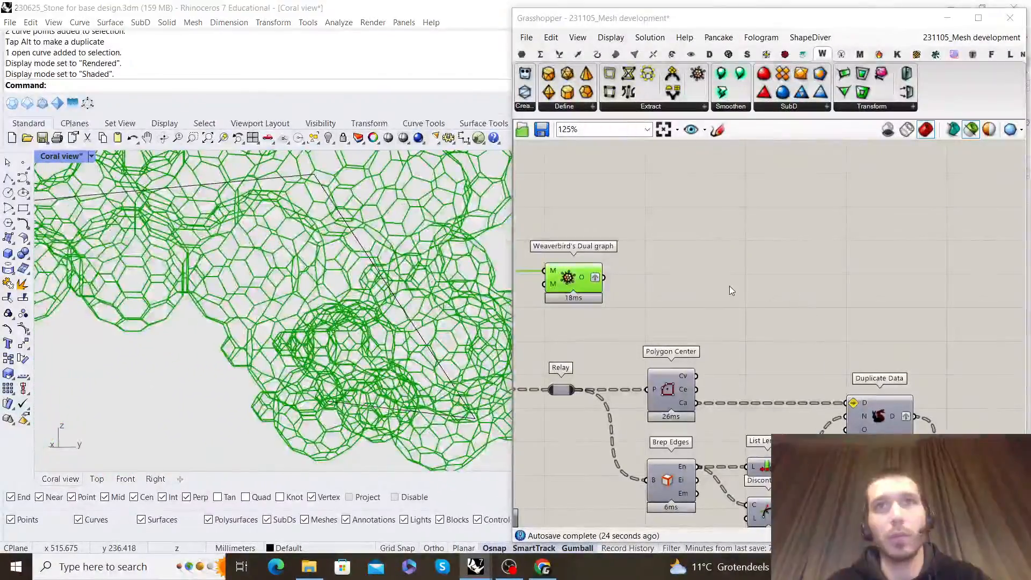
Duplicate the Polygon Center component beside the last Weaverbird's Dual graph and feed it the Dual graph output
{"action": "left_click", "coordinate": [729, 286]}
{"action": "left_click_drag", "start_coordinate": [671, 374], "coordinate": [683, 321], "text": "alt"}
{"action": "left_click", "coordinate": [695, 253]}
{"action": "mouse_move", "coordinate": [604, 277]}
{"action": "left_mouse_down"}
{"action": "mouse_move", "coordinate": [660, 336]}
{"action": "mouse_move", "coordinate": [668, 278]}
{"action": "left_mouse_up"}
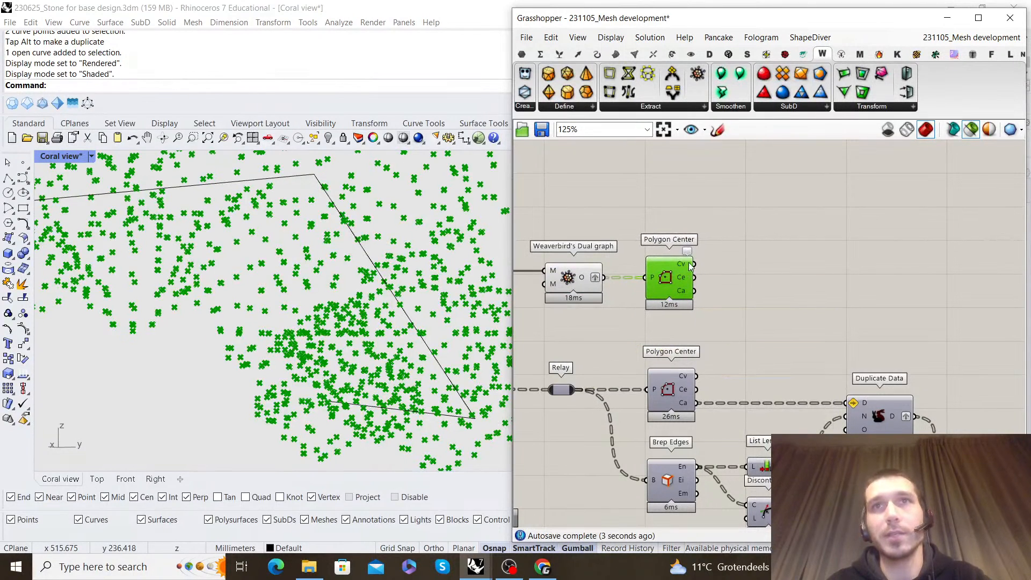
Add an Explode component below the new Polygon Center and connect the Dual graph output to its curve input
{"action": "double_click", "coordinate": [755, 276]}
{"action": "left_click", "coordinate": [797, 302]}
{"action": "scroll", "coordinate": [795, 303], "scroll_direction": "down", "scroll_amount": 3}
{"action": "right_click_drag", "start_coordinate": [778, 295], "coordinate": [743, 296]}
{"action": "scroll", "coordinate": [849, 325], "scroll_direction": "down", "scroll_amount": 2}
{"action": "scroll", "coordinate": [753, 331], "scroll_direction": "up", "scroll_amount": 4}
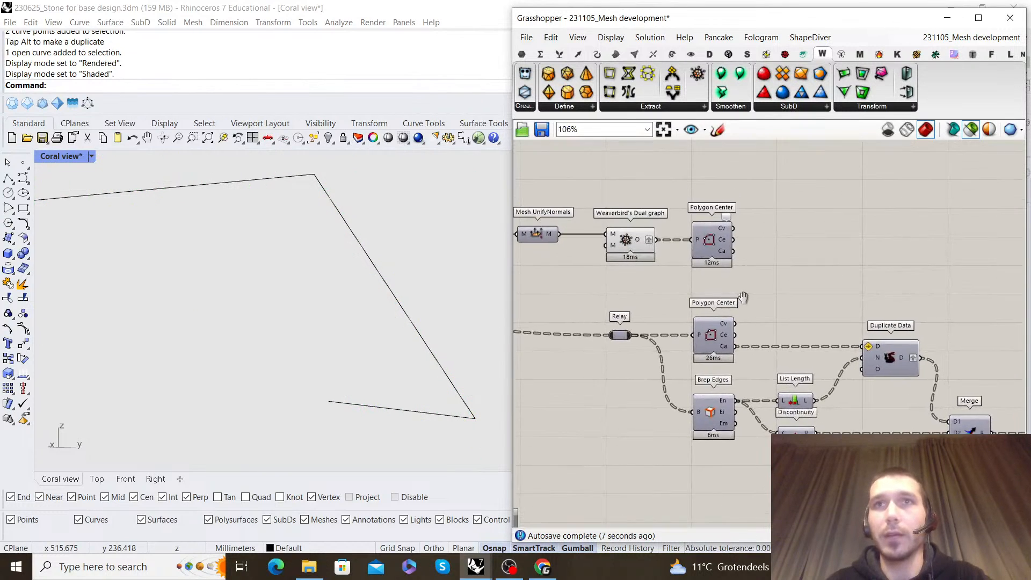
{"action": "scroll", "coordinate": [719, 317], "scroll_direction": "down", "scroll_amount": 1}
{"action": "type", "text": "explode"}
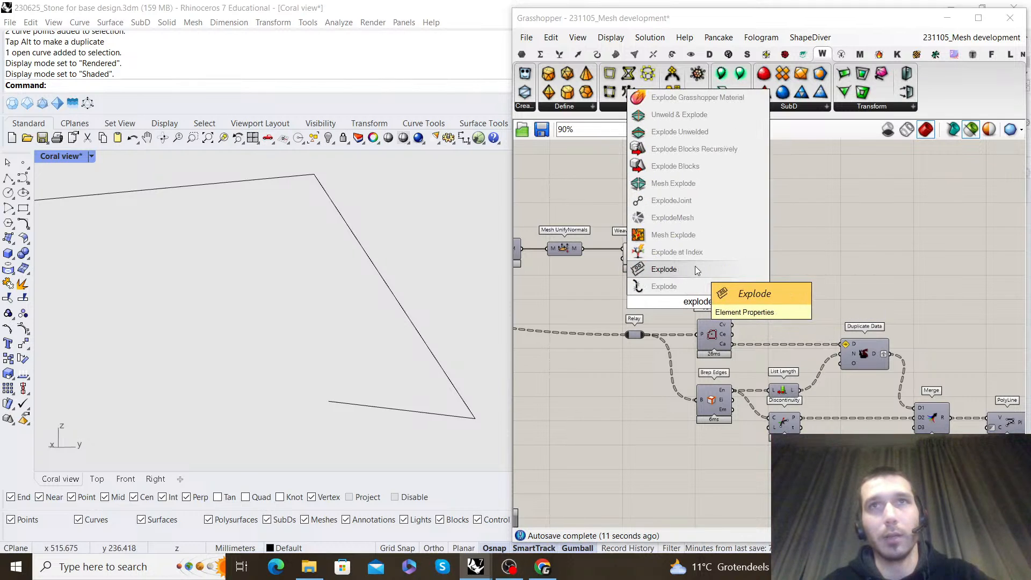
{"action": "left_click", "coordinate": [671, 286]}
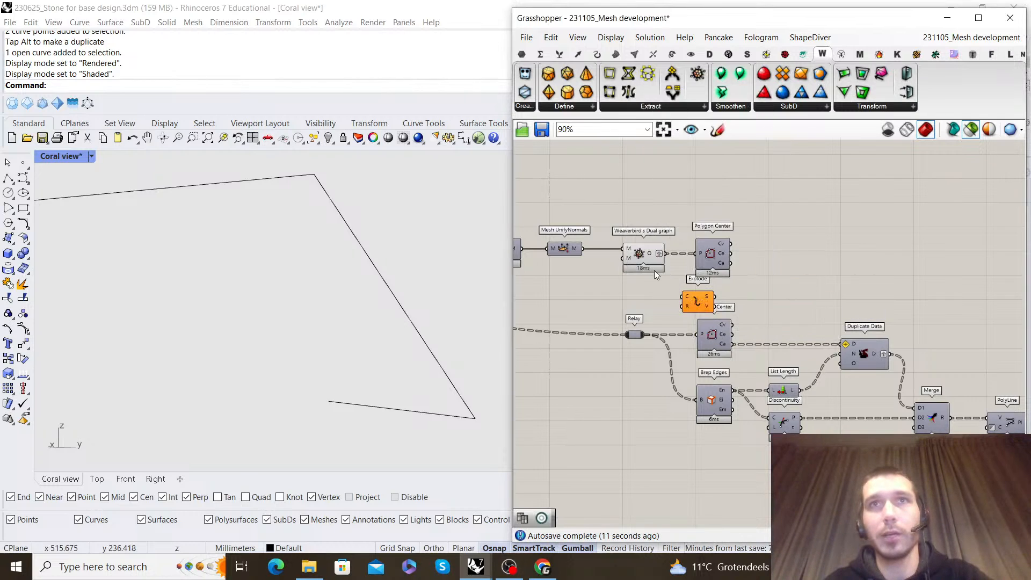
{"action": "left_click", "coordinate": [703, 306]}
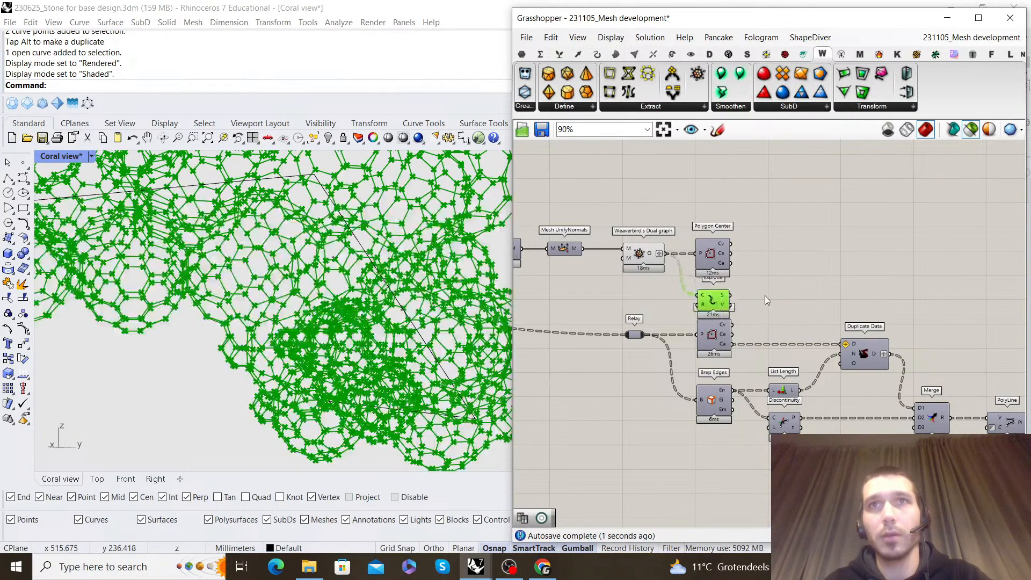
{"action": "left_click", "coordinate": [765, 300]}
Move the copied component chain, from the Relay onward, further down to clear space below the Explode component
{"action": "scroll", "coordinate": [768, 290], "scroll_direction": "down", "scroll_amount": 2}
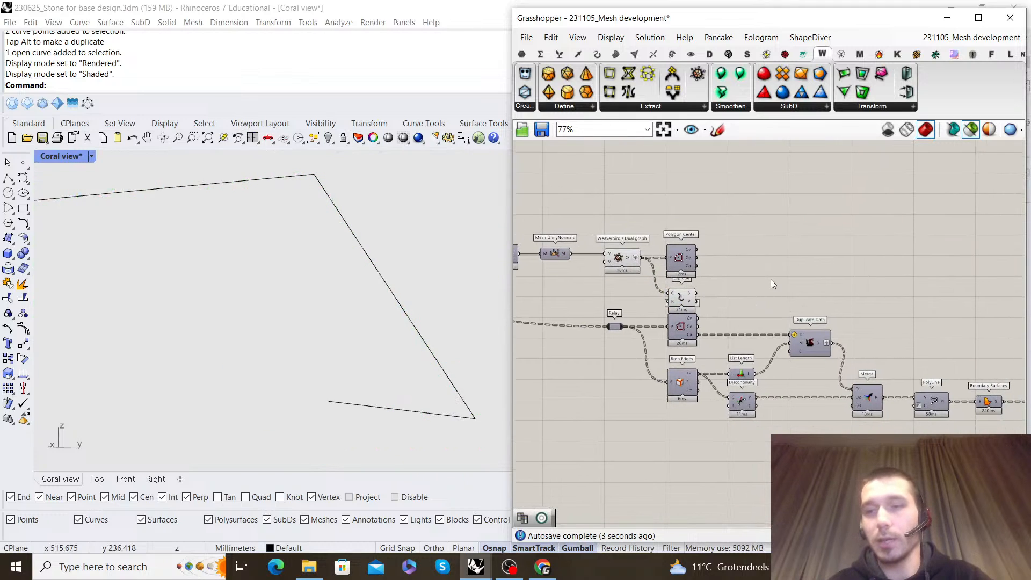
{"action": "scroll", "coordinate": [714, 318], "scroll_direction": "down", "scroll_amount": 5}
{"action": "right_click_drag", "start_coordinate": [714, 318], "coordinate": [681, 282]}
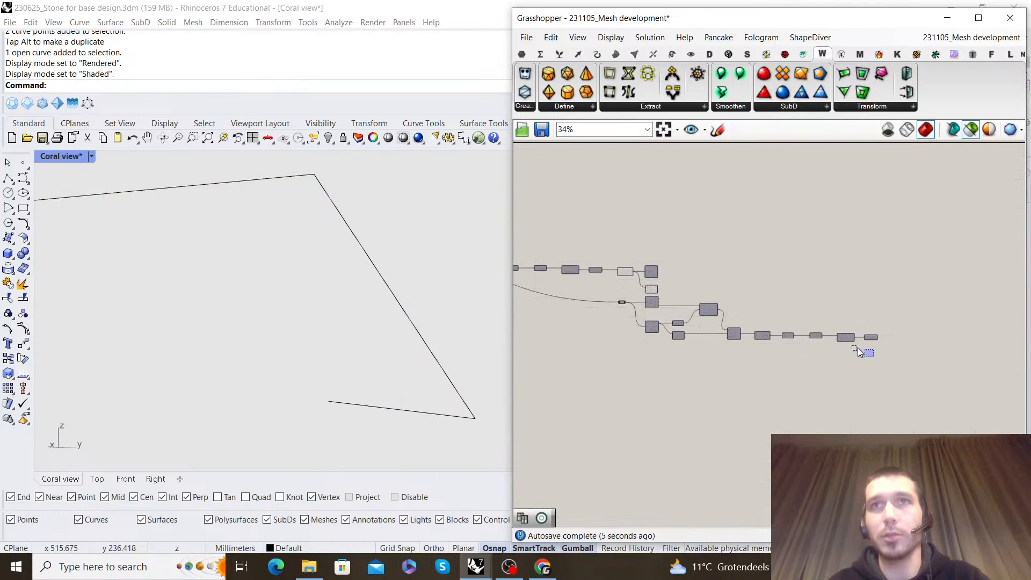
{"action": "left_click_drag", "start_coordinate": [624, 297], "coordinate": [651, 329]}
{"action": "left_click", "coordinate": [663, 307]}
{"action": "scroll", "coordinate": [668, 322], "scroll_direction": "up", "scroll_amount": 4}
{"action": "right_click_drag", "start_coordinate": [671, 290], "coordinate": [702, 304]}
{"action": "scroll", "coordinate": [768, 386], "scroll_direction": "up", "scroll_amount": 2}
{"action": "right_click_drag", "start_coordinate": [768, 385], "coordinate": [811, 368]}
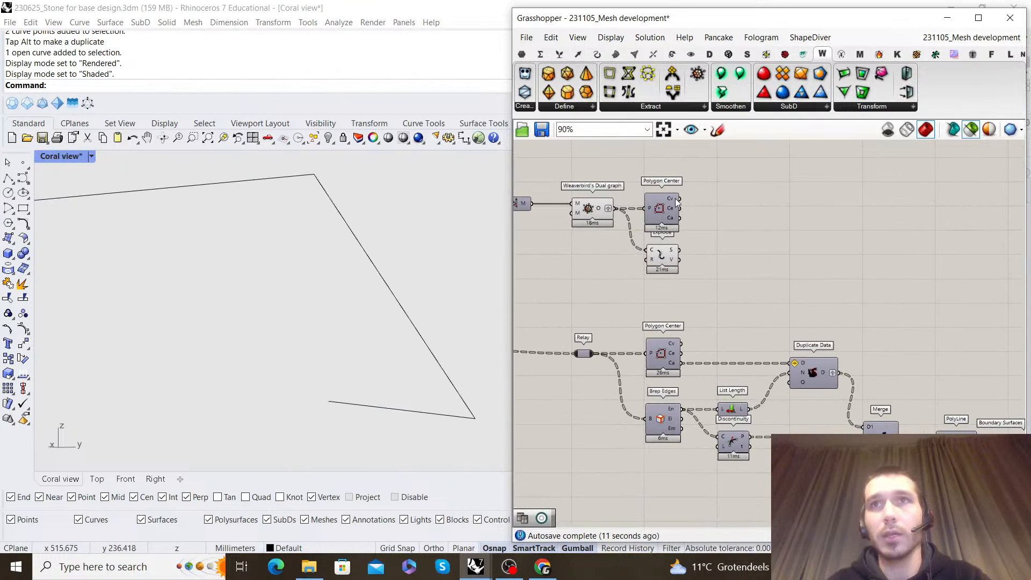
Disable the PolyLine and Boundary Surfaces components in the copied chain
{"action": "right_click_drag", "start_coordinate": [980, 469], "coordinate": [878, 433]}
{"action": "left_click_drag", "start_coordinate": [911, 429], "coordinate": [851, 352]}
{"action": "right_click", "coordinate": [835, 337]}
{"action": "left_click", "coordinate": [870, 385]}
Rewire Duplicate Data, List Length and Discontinuity to the new Polygon Center and Explode, and delete the copied Relay, Polygon Center and Brep Edges
{"action": "right_click_drag", "start_coordinate": [557, 172], "coordinate": [638, 196]}
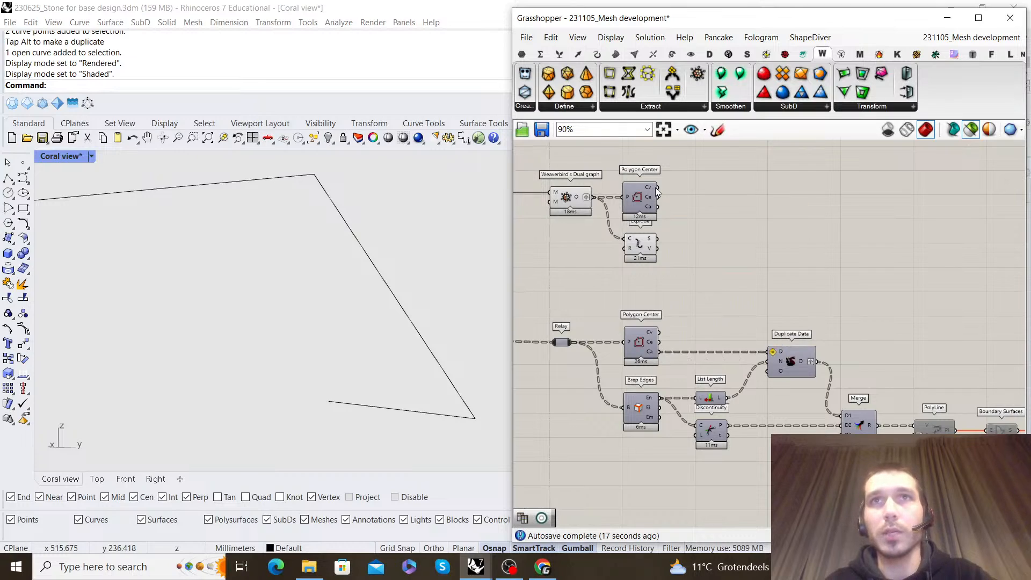
{"action": "left_click_drag", "start_coordinate": [807, 266], "coordinate": [772, 351]}
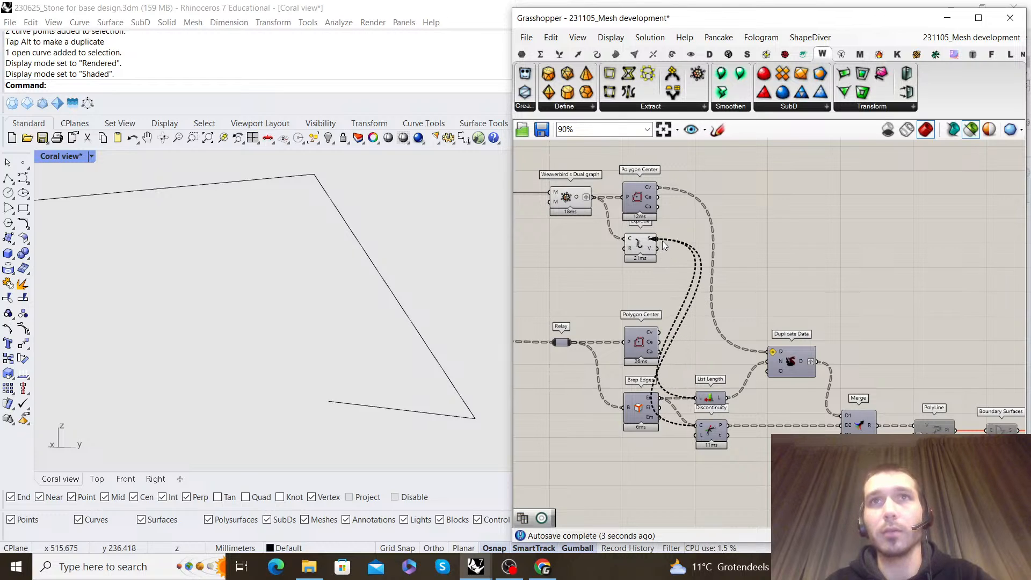
{"action": "left_click_drag", "start_coordinate": [565, 323], "coordinate": [564, 322]}
{"action": "key", "text": "Delete"}
{"action": "scroll", "coordinate": [671, 287], "scroll_direction": "down", "scroll_amount": 1}
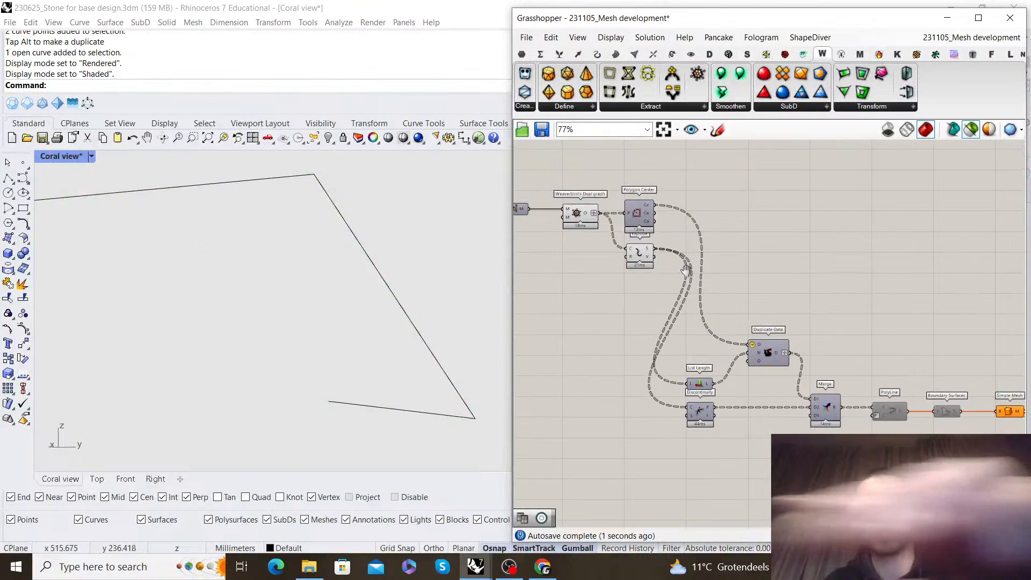
Turn off the preview of the Explode component
{"action": "scroll", "coordinate": [692, 233], "scroll_direction": "up", "scroll_amount": 2}
{"action": "left_click", "coordinate": [623, 261]}
{"action": "middle_click", "coordinate": [689, 243]}
{"action": "left_click", "coordinate": [719, 255]}
{"action": "right_click_drag", "start_coordinate": [809, 265], "coordinate": [712, 216]}
Re-enable the PolyLine component and inspect its curves across the whole coral
{"action": "scroll", "coordinate": [332, 344], "scroll_direction": "down", "scroll_amount": 8}
{"action": "right_click_drag", "start_coordinate": [332, 344], "coordinate": [258, 301]}
{"action": "right_click_drag", "start_coordinate": [843, 403], "coordinate": [797, 384]}
{"action": "left_click", "coordinate": [823, 368]}
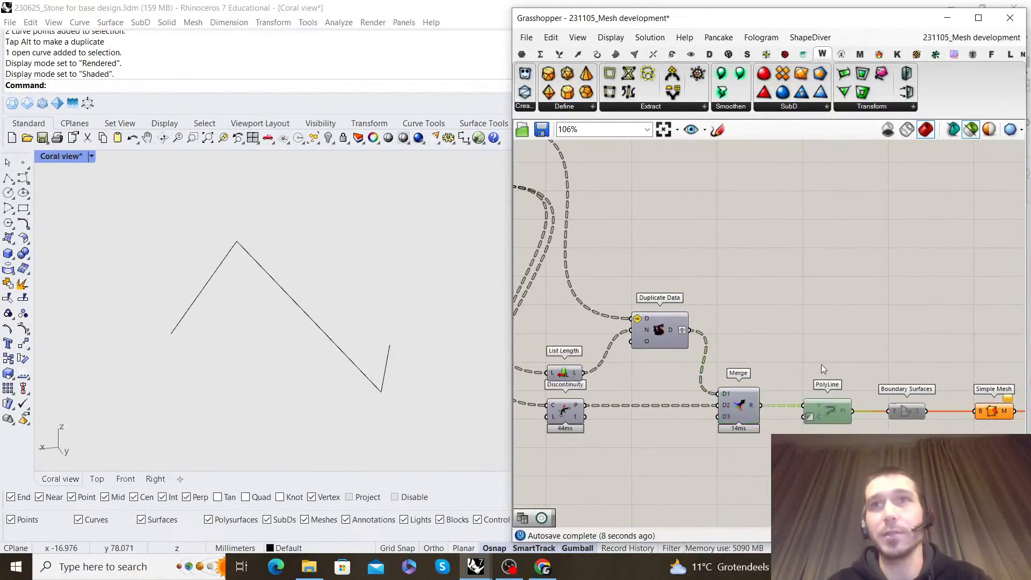
{"action": "left_click", "coordinate": [854, 392]}
{"action": "right_click_drag", "start_coordinate": [322, 312], "coordinate": [246, 259]}
{"action": "scroll", "coordinate": [362, 303], "scroll_direction": "up", "scroll_amount": 5}
{"action": "scroll", "coordinate": [317, 285], "scroll_direction": "down", "scroll_amount": 5}
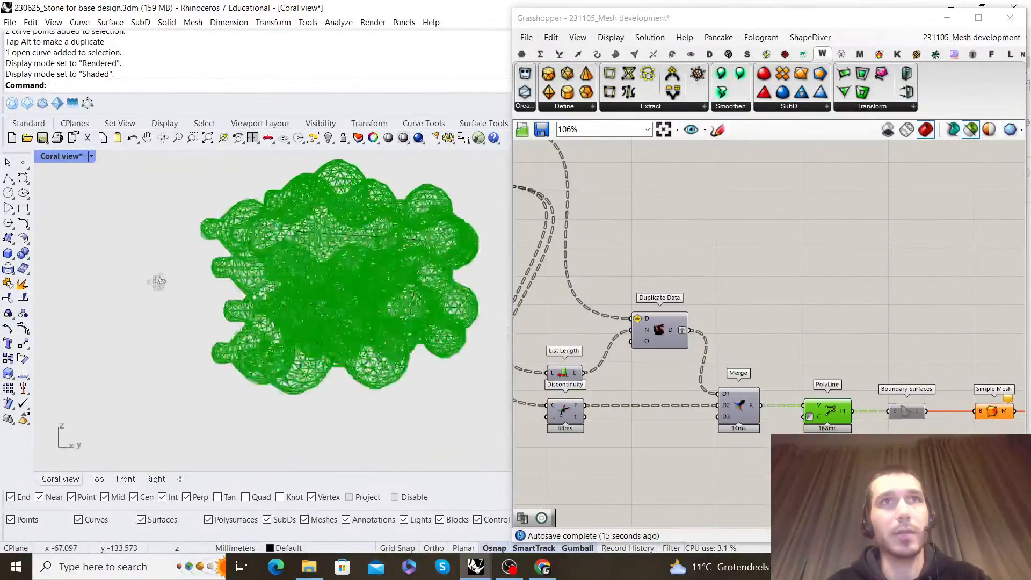
{"action": "right_click_drag", "start_coordinate": [162, 281], "coordinate": [105, 293]}
{"action": "right_click_drag", "start_coordinate": [930, 372], "coordinate": [733, 346]}
{"action": "scroll", "coordinate": [734, 347], "scroll_direction": "down", "scroll_amount": 2}
{"action": "scroll", "coordinate": [734, 346], "scroll_direction": "up", "scroll_amount": 3}
{"action": "left_click", "coordinate": [717, 409]}
{"action": "key", "text": "ctrl+z"}
{"action": "left_click_drag", "start_coordinate": [686, 380], "coordinate": [698, 390]}
{"action": "left_click", "coordinate": [717, 352]}
Move the chain from List Length, Discontinuity and Duplicate Data through Mesh UnifyNormals up beside Polygon Center and Explode
{"action": "scroll", "coordinate": [733, 332], "scroll_direction": "down", "scroll_amount": 6}
{"action": "right_click_drag", "start_coordinate": [681, 280], "coordinate": [751, 301]}
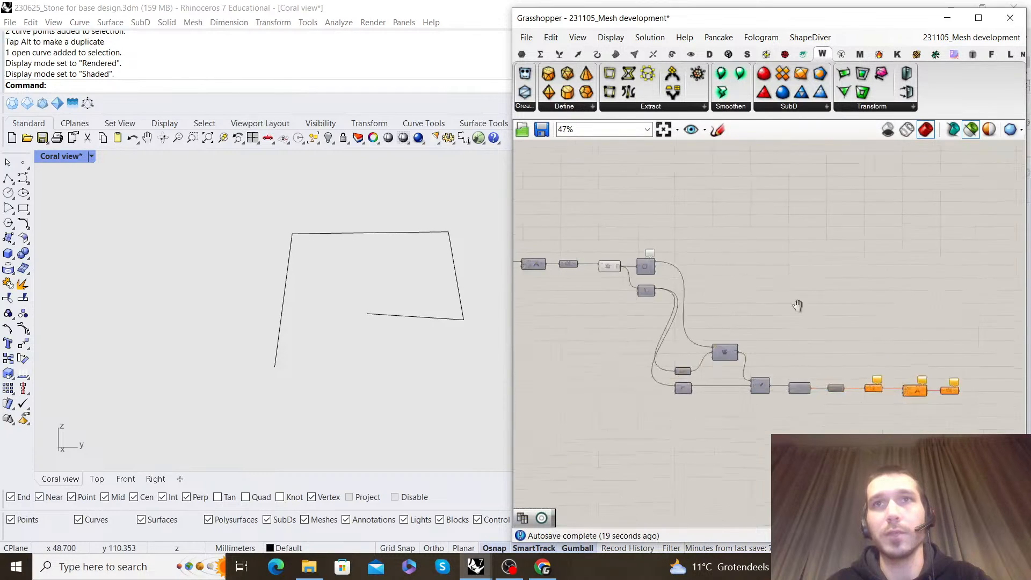
{"action": "left_click_drag", "start_coordinate": [961, 413], "coordinate": [646, 334]}
{"action": "scroll", "coordinate": [667, 327], "scroll_direction": "up", "scroll_amount": 4}
{"action": "left_click_drag", "start_coordinate": [733, 361], "coordinate": [741, 203]}
{"action": "left_click", "coordinate": [650, 211]}
{"action": "right_click_drag", "start_coordinate": [637, 220], "coordinate": [774, 301]}
{"action": "left_click", "coordinate": [644, 279]}
{"action": "left_click_drag", "start_coordinate": [620, 236], "coordinate": [714, 435]}
{"action": "left_click", "coordinate": [752, 244]}
{"action": "right_click_drag", "start_coordinate": [848, 273], "coordinate": [784, 279]}
{"action": "scroll", "coordinate": [784, 279], "scroll_direction": "up", "scroll_amount": 2}
{"action": "left_click_drag", "start_coordinate": [814, 294], "coordinate": [814, 285]}
Add a Point component above Duplicate Data, connect Polygon Center's Cv output to it and inspect the cell centre points
{"action": "left_click", "coordinate": [617, 220]}
{"action": "left_click", "coordinate": [608, 280]}
{"action": "left_click", "coordinate": [665, 241]}
{"action": "double_click", "coordinate": [665, 241]}
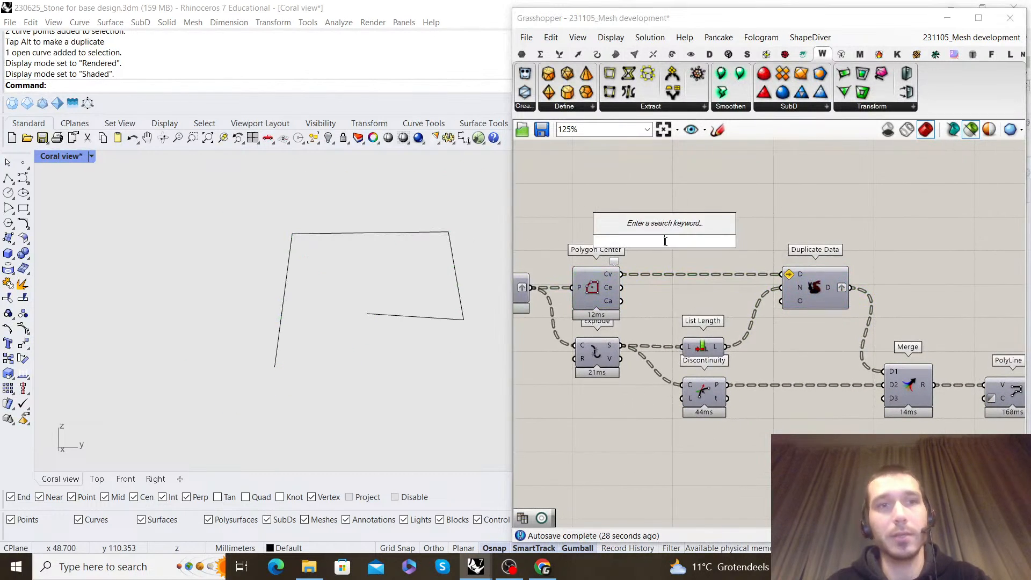
{"action": "type", "text": "point"}
{"action": "key", "text": "Return"}
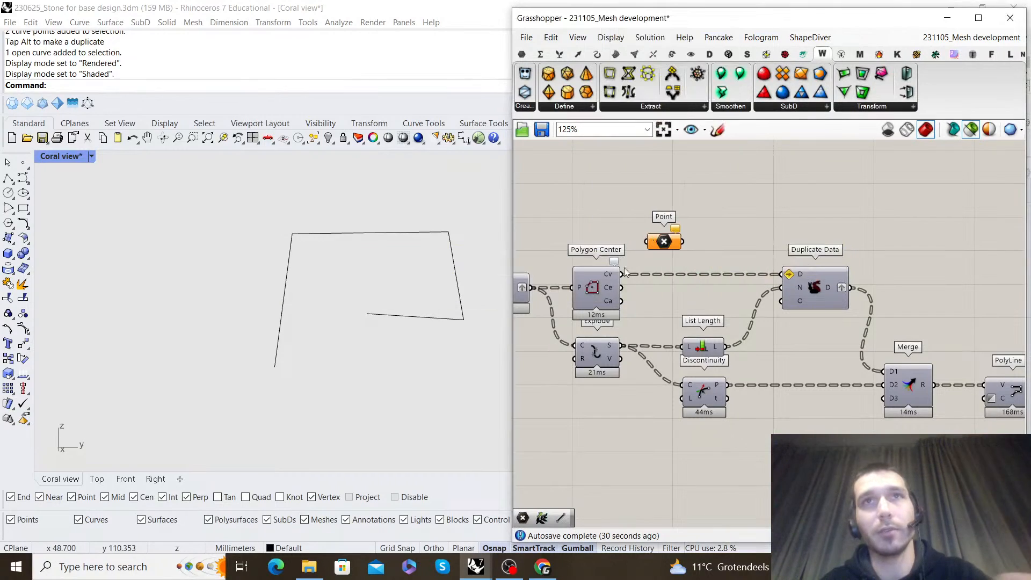
{"action": "left_click_drag", "start_coordinate": [673, 248], "coordinate": [802, 247]}
{"action": "scroll", "coordinate": [304, 283], "scroll_direction": "up", "scroll_amount": 6}
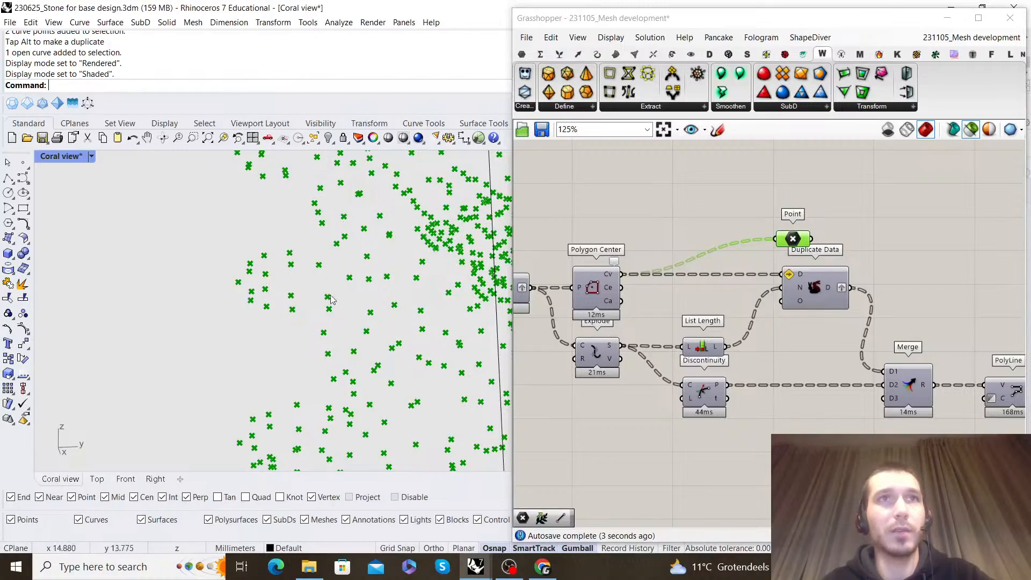
{"action": "scroll", "coordinate": [334, 296], "scroll_direction": "down", "scroll_amount": 4}
{"action": "right_click_drag", "start_coordinate": [334, 297], "coordinate": [297, 271]}
{"action": "scroll", "coordinate": [291, 294], "scroll_direction": "down", "scroll_amount": 4}
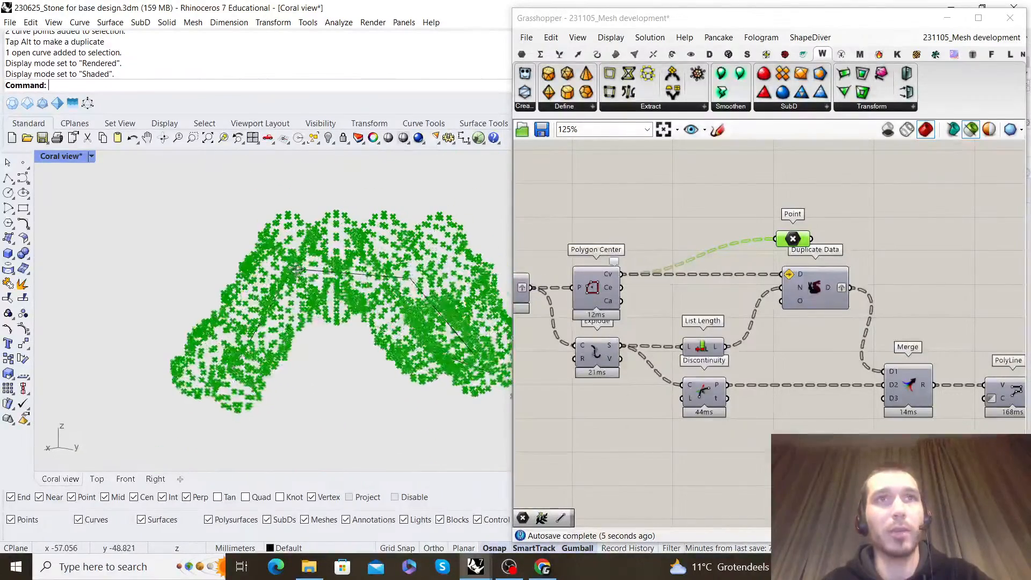
Insert a Relay in the wire feeding the Point component and arrange both above Duplicate Data
{"action": "right_click_drag", "start_coordinate": [800, 302], "coordinate": [657, 317]}
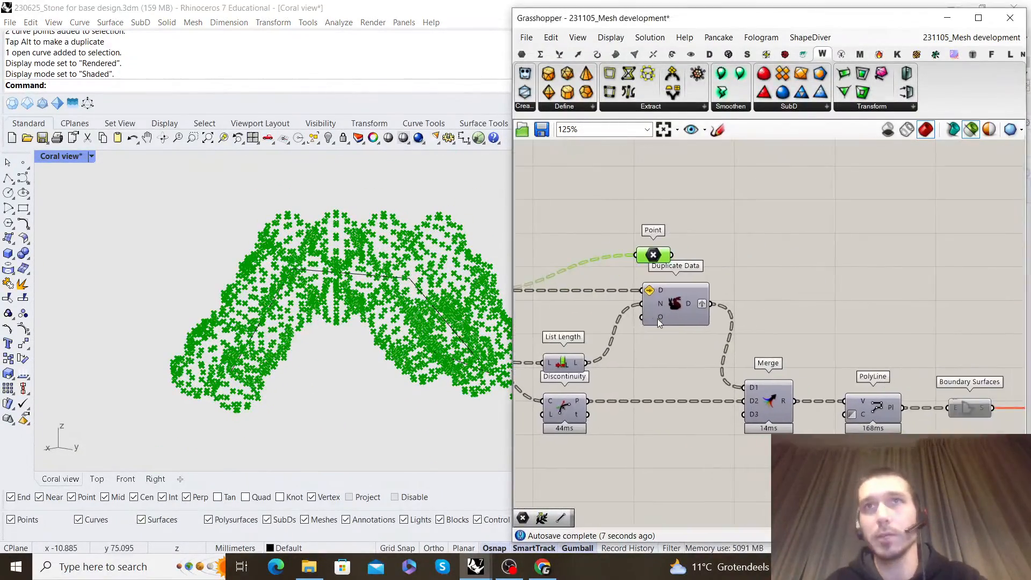
{"action": "scroll", "coordinate": [657, 317], "scroll_direction": "down", "scroll_amount": 1}
{"action": "left_click_drag", "start_coordinate": [713, 238], "coordinate": [732, 228]}
{"action": "right_click_drag", "start_coordinate": [799, 250], "coordinate": [739, 245]}
{"action": "left_click", "coordinate": [684, 237]}
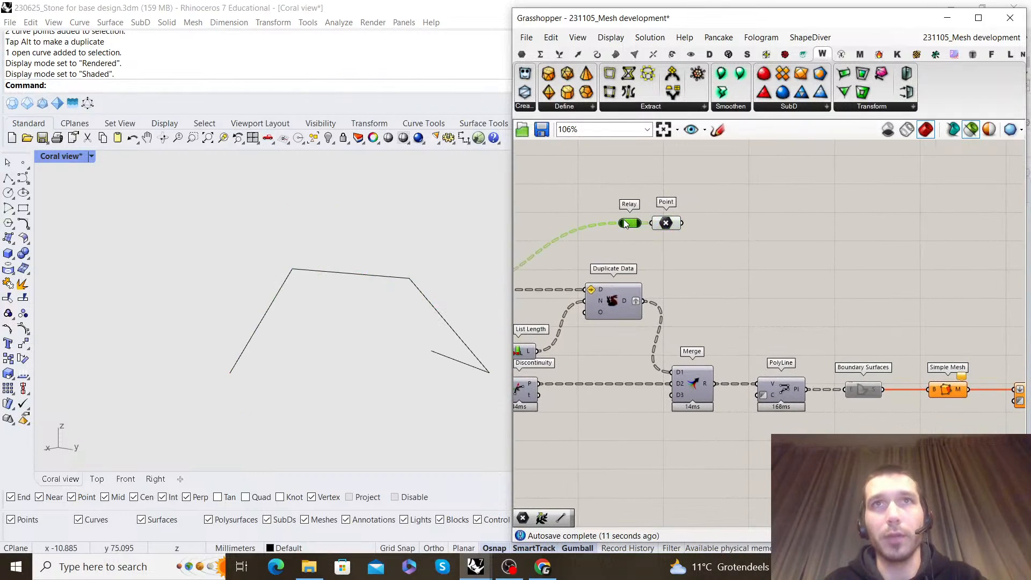
{"action": "left_click", "coordinate": [736, 236]}
{"action": "scroll", "coordinate": [736, 236], "scroll_direction": "down", "scroll_amount": 1}
{"action": "scroll", "coordinate": [736, 236], "scroll_direction": "up", "scroll_amount": 2}
{"action": "right_click_drag", "start_coordinate": [736, 236], "coordinate": [675, 229]}
{"action": "left_click_drag", "start_coordinate": [595, 214], "coordinate": [606, 214]}
Re-enable the Boundary Surfaces component after PolyLine
{"action": "left_click_drag", "start_coordinate": [699, 232], "coordinate": [710, 237]}
{"action": "right_click_drag", "start_coordinate": [720, 322], "coordinate": [661, 318]}
{"action": "scroll", "coordinate": [662, 318], "scroll_direction": "down", "scroll_amount": 1}
{"action": "scroll", "coordinate": [662, 317], "scroll_direction": "up", "scroll_amount": 1}
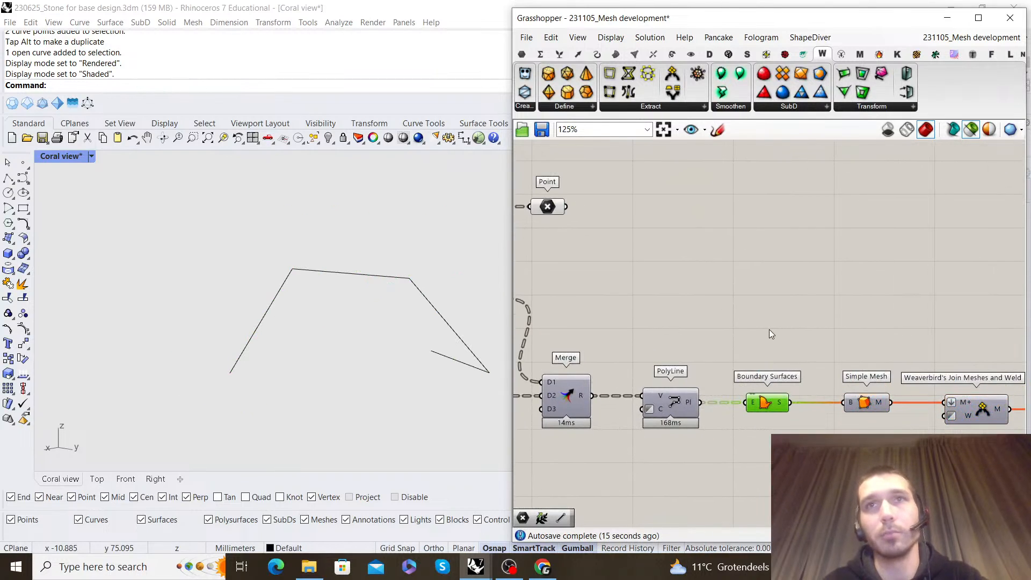
Inspect the subdivided coral mesh produced by the last Mesh UnifyNormals
{"action": "scroll", "coordinate": [664, 289], "scroll_direction": "down", "scroll_amount": 13}
{"action": "right_click_drag", "start_coordinate": [851, 312], "coordinate": [849, 309]}
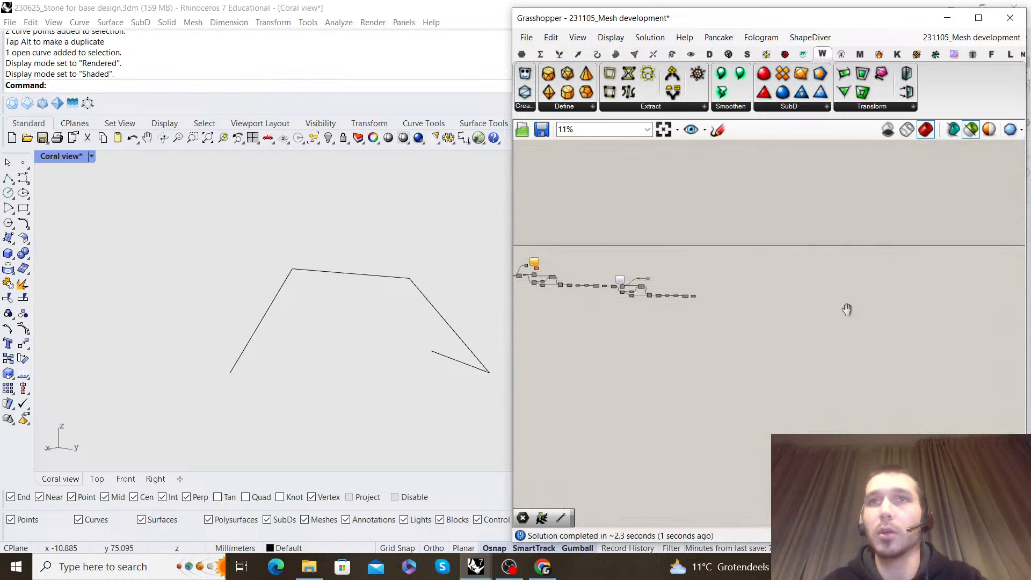
{"action": "scroll", "coordinate": [830, 310], "scroll_direction": "up", "scroll_amount": 7}
{"action": "left_click", "coordinate": [884, 375]}
{"action": "right_click", "coordinate": [810, 292]}
{"action": "left_click", "coordinate": [759, 259]}
{"action": "left_click", "coordinate": [861, 369]}
{"action": "right_click_drag", "start_coordinate": [408, 301], "coordinate": [215, 324]}
{"action": "scroll", "coordinate": [252, 320], "scroll_direction": "up", "scroll_amount": 6}
{"action": "mouse_move", "coordinate": [313, 284]}
{"action": "right_mouse_down"}
{"action": "mouse_move", "coordinate": [225, 315]}
{"action": "mouse_move", "coordinate": [295, 275]}
{"action": "right_mouse_up"}
{"action": "scroll", "coordinate": [219, 311], "scroll_direction": "down", "scroll_amount": 3}
Relocate the Custom Preview to the end of the definition and connect the last Mesh UnifyNormals output to its geometry input
{"action": "scroll", "coordinate": [843, 315], "scroll_direction": "down", "scroll_amount": 4}
{"action": "scroll", "coordinate": [669, 256], "scroll_direction": "up", "scroll_amount": 4}
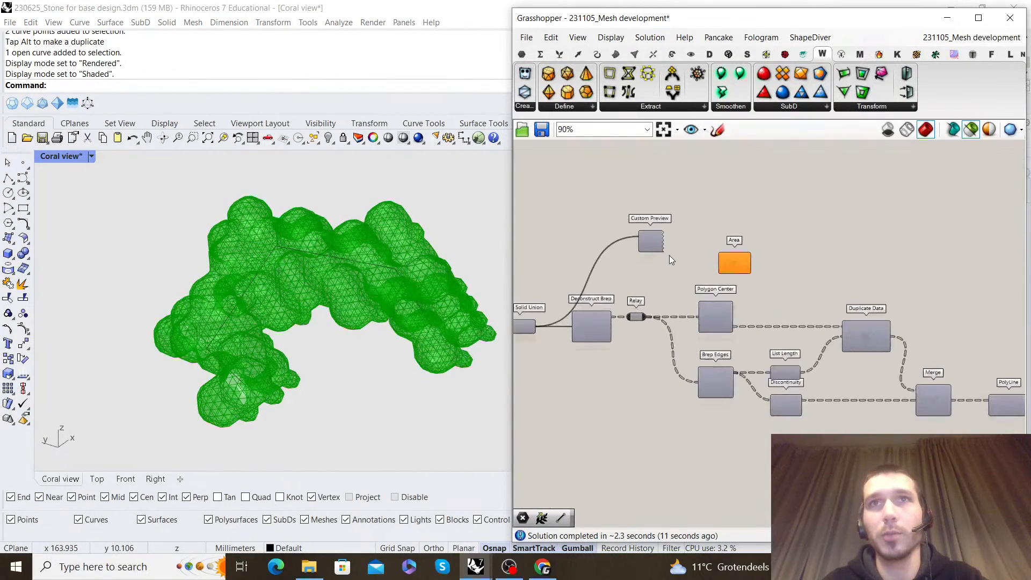
{"action": "left_click_drag", "start_coordinate": [654, 247], "coordinate": [619, 259]}
{"action": "key", "text": "super"}
{"action": "key", "text": "super"}
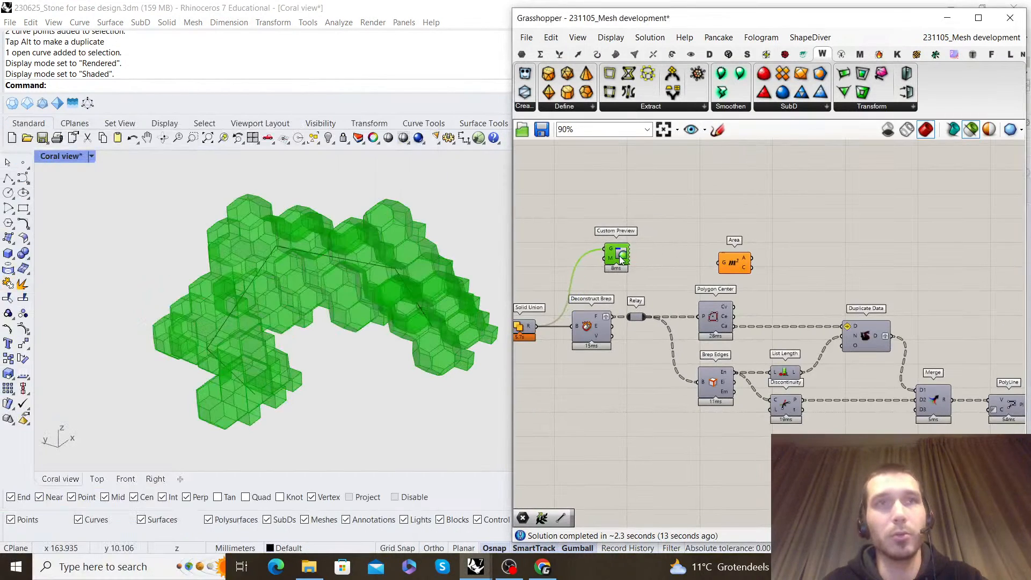
{"action": "scroll", "coordinate": [641, 267], "scroll_direction": "down", "scroll_amount": 5}
{"action": "scroll", "coordinate": [834, 300], "scroll_direction": "up", "scroll_amount": 5}
{"action": "left_click", "coordinate": [762, 237]}
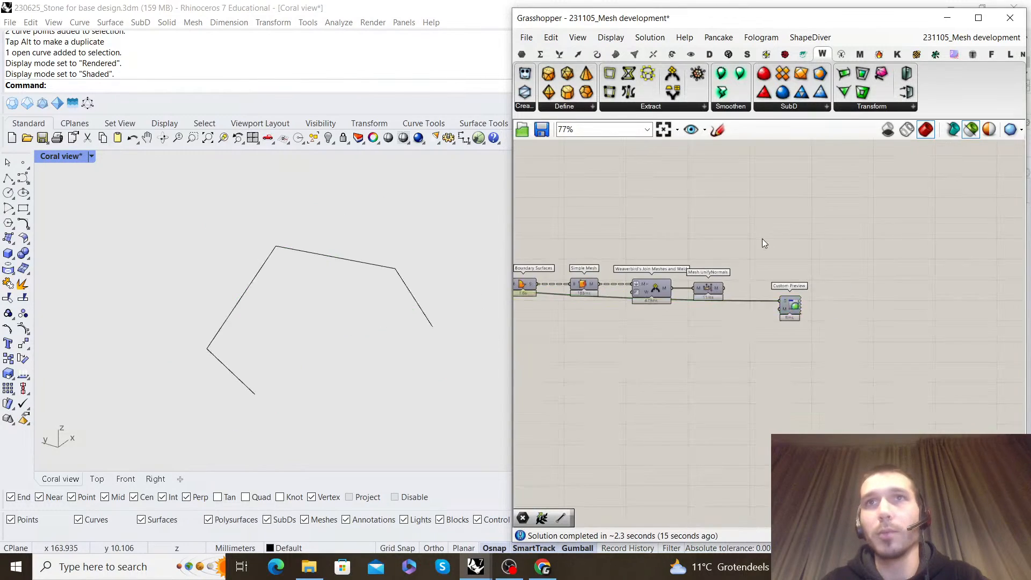
{"action": "left_click_drag", "start_coordinate": [811, 304], "coordinate": [815, 295]}
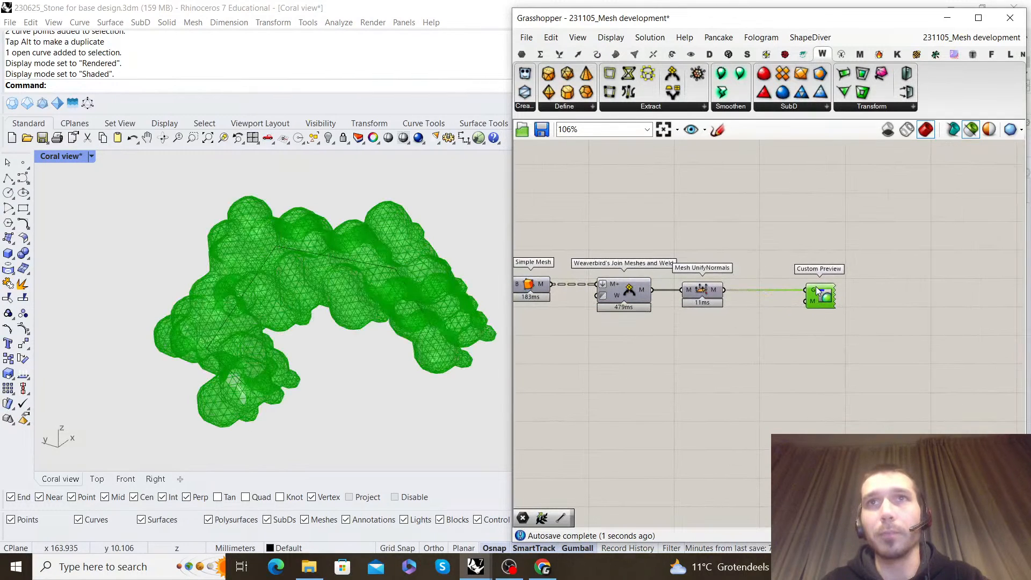
{"action": "left_click", "coordinate": [770, 248]}
Inspect the coral in Rendered display mode, then return the Coral view to Shaded
{"action": "left_click", "coordinate": [92, 156]}
{"action": "left_click", "coordinate": [133, 184]}
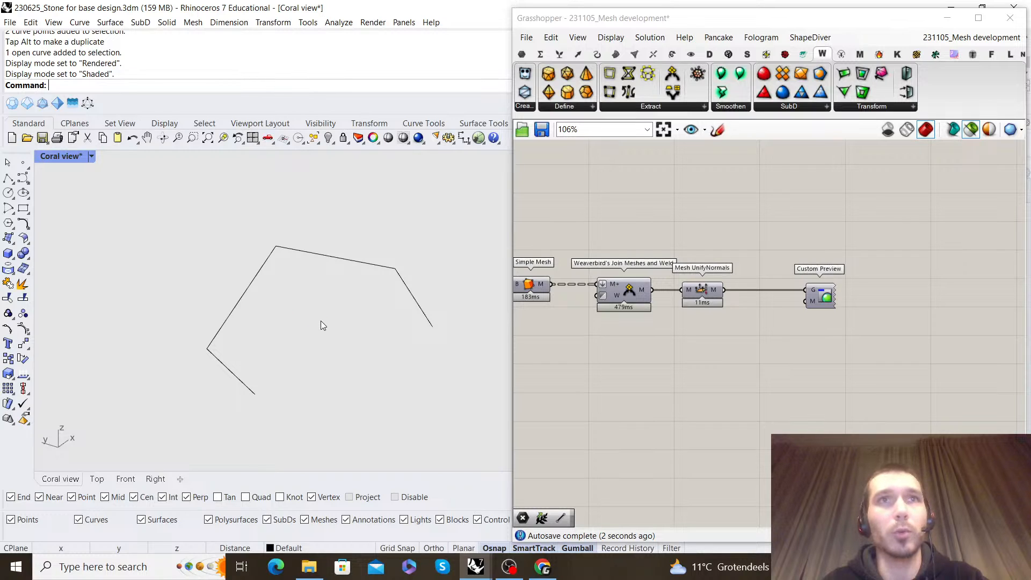
{"action": "right_click_drag", "start_coordinate": [321, 321], "coordinate": [251, 258]}
{"action": "left_click", "coordinate": [91, 155]}
{"action": "left_click", "coordinate": [134, 168]}
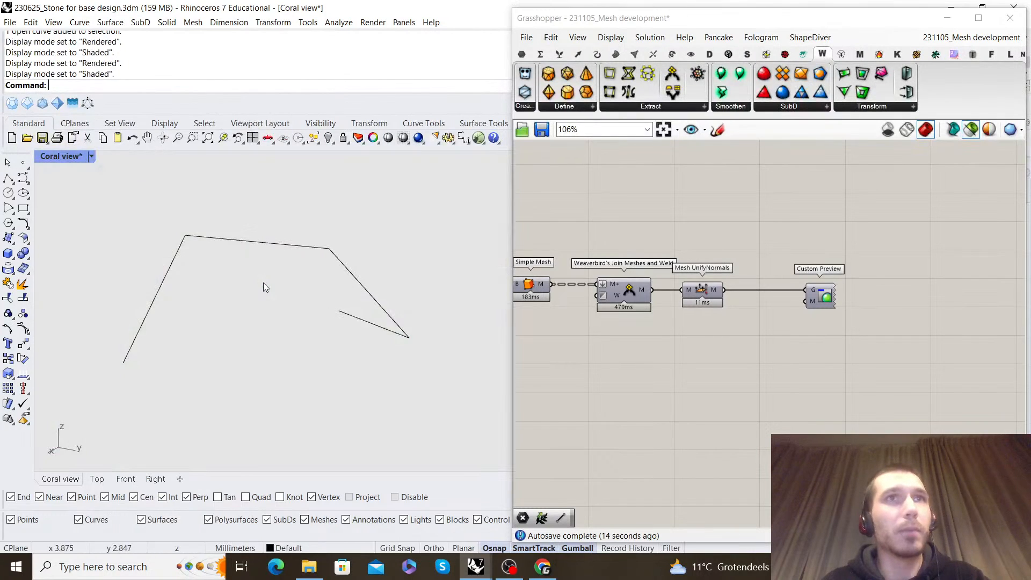
Examine the last Mesh UnifyNormals mesh up close and from around the coral
{"action": "scroll", "coordinate": [826, 346], "scroll_direction": "up", "scroll_amount": 4}
{"action": "left_click", "coordinate": [749, 347]}
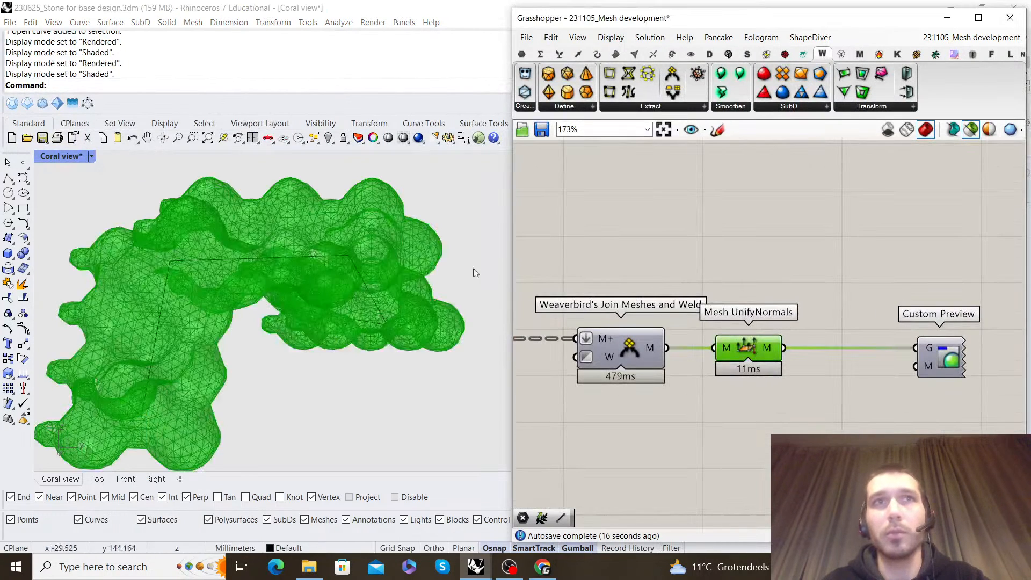
{"action": "right_click_drag", "start_coordinate": [213, 238], "coordinate": [249, 314]}
{"action": "scroll", "coordinate": [286, 258], "scroll_direction": "up", "scroll_amount": 2}
{"action": "scroll", "coordinate": [286, 258], "scroll_direction": "down", "scroll_amount": 4}
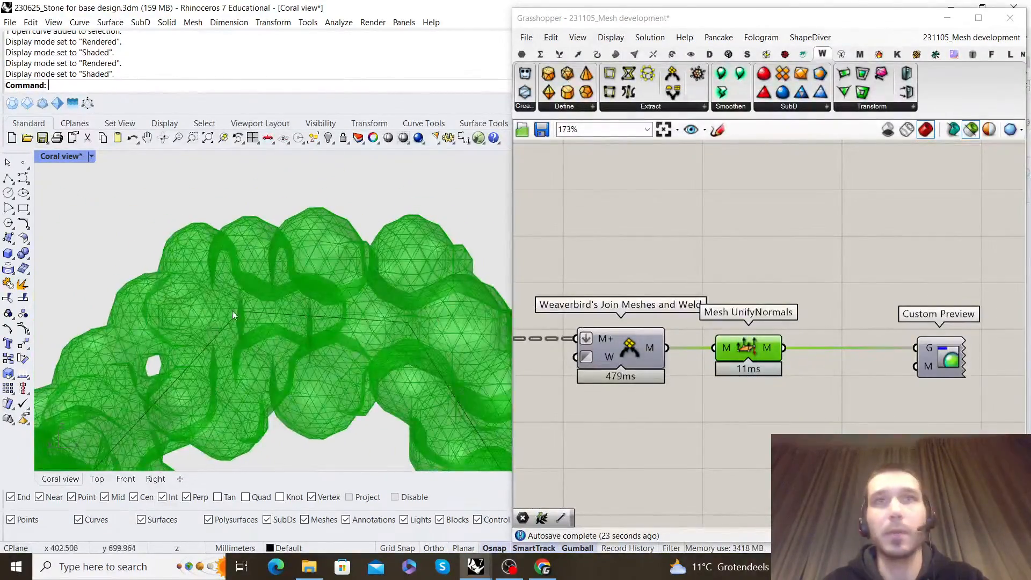
{"action": "scroll", "coordinate": [249, 314], "scroll_direction": "down", "scroll_amount": 1}
{"action": "right_click_drag", "start_coordinate": [810, 353], "coordinate": [742, 339]}
{"action": "scroll", "coordinate": [742, 339], "scroll_direction": "down", "scroll_amount": 1}
{"action": "scroll", "coordinate": [742, 339], "scroll_direction": "up", "scroll_amount": 1}
{"action": "scroll", "coordinate": [293, 341], "scroll_direction": "down", "scroll_amount": 4}
{"action": "right_click_drag", "start_coordinate": [292, 341], "coordinate": [434, 339]}
Add an Is Mesh Closed component and feed it the last Mesh UnifyNormals output
{"action": "left_click", "coordinate": [733, 396]}
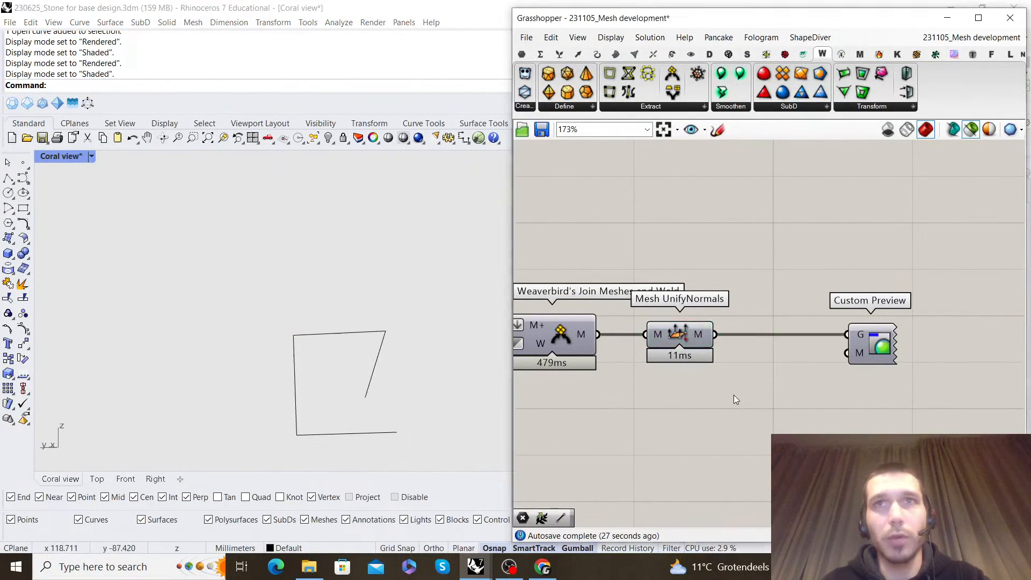
{"action": "type", "text": "closed"}
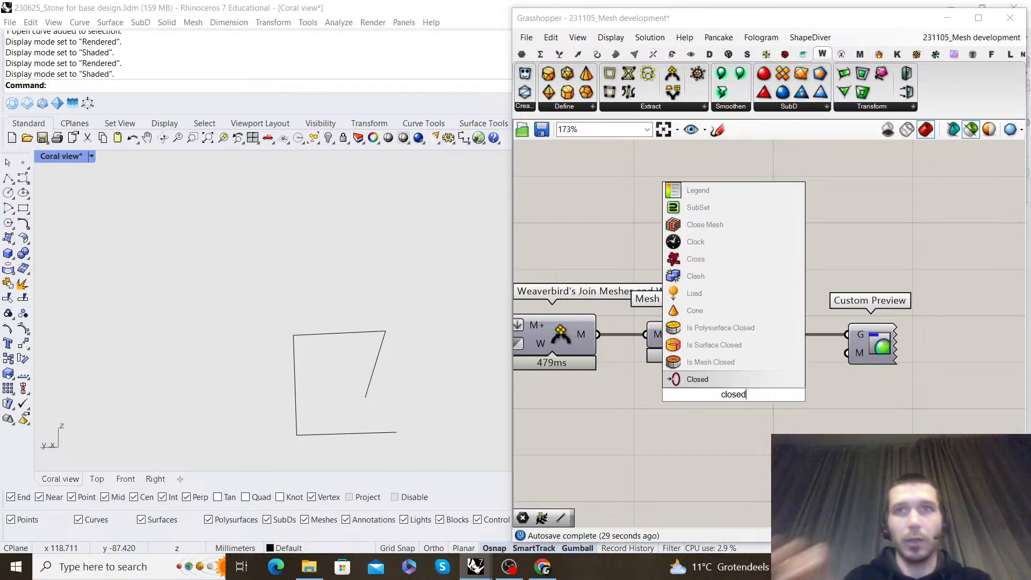
{"action": "left_click", "coordinate": [724, 362]}
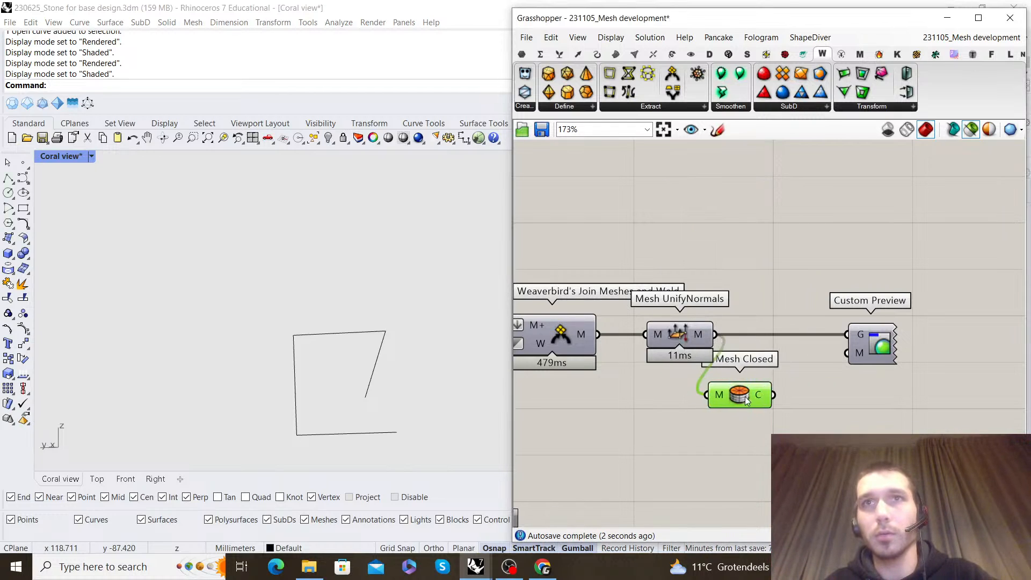
Inspect the Simple Mesh output up close on the coral
{"action": "right_click_drag", "start_coordinate": [579, 333], "coordinate": [793, 306]}
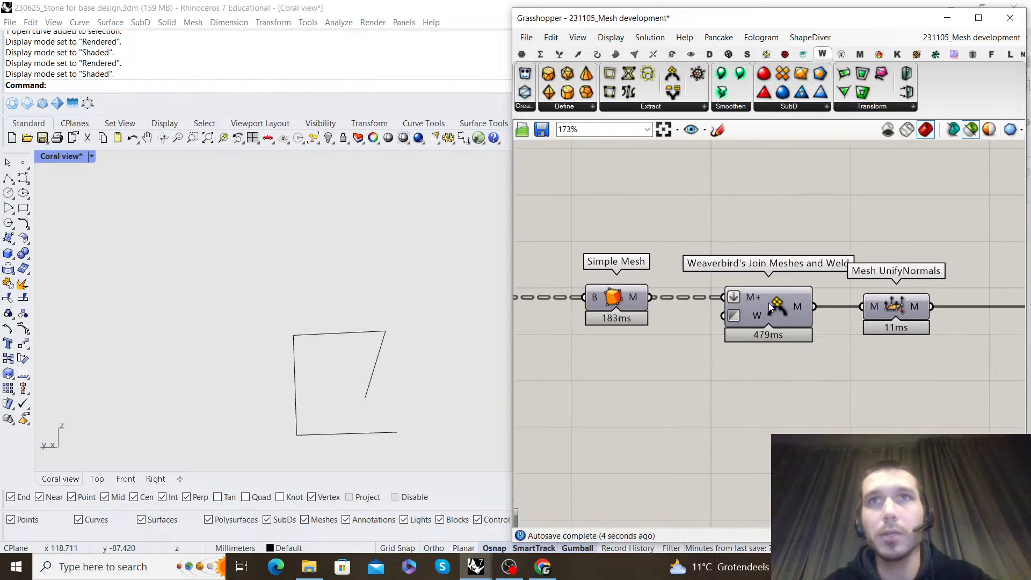
{"action": "left_click", "coordinate": [623, 297]}
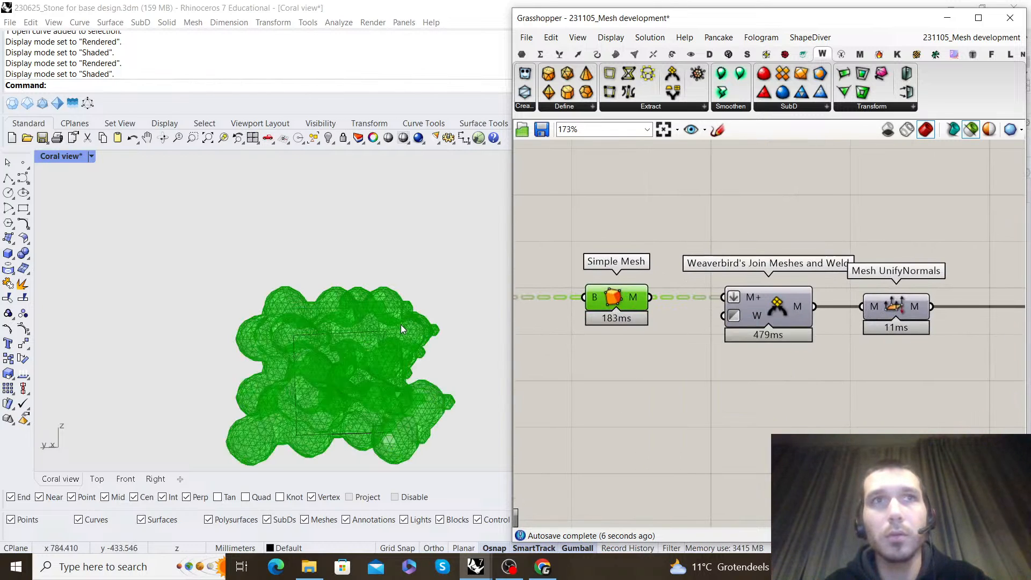
{"action": "scroll", "coordinate": [331, 369], "scroll_direction": "up", "scroll_amount": 10}
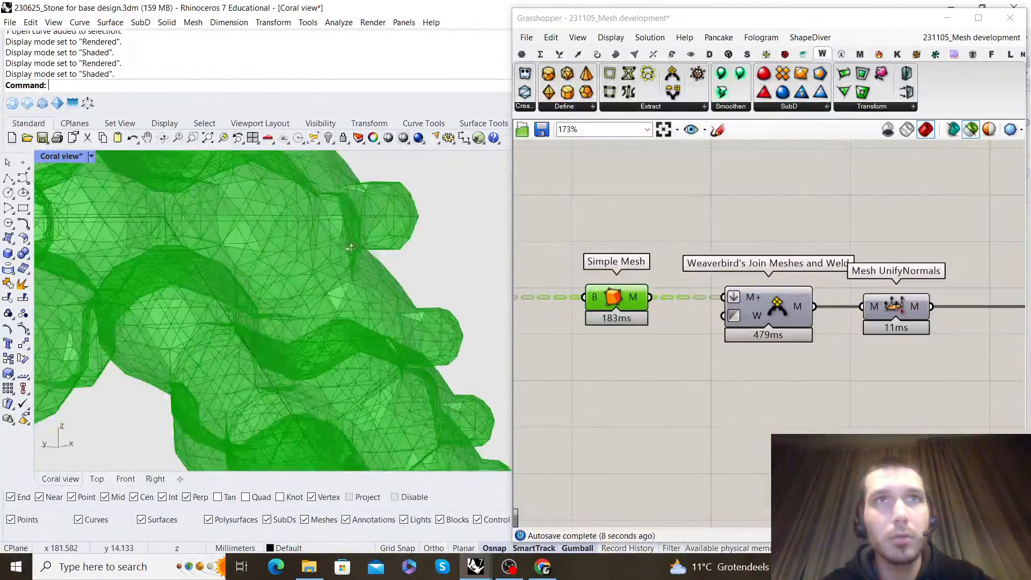
{"action": "scroll", "coordinate": [315, 240], "scroll_direction": "down", "scroll_amount": 2}
Add a Mesh Edges component below the Custom Preview and connect the last Mesh UnifyNormals output to it
{"action": "double_click", "coordinate": [795, 401]}
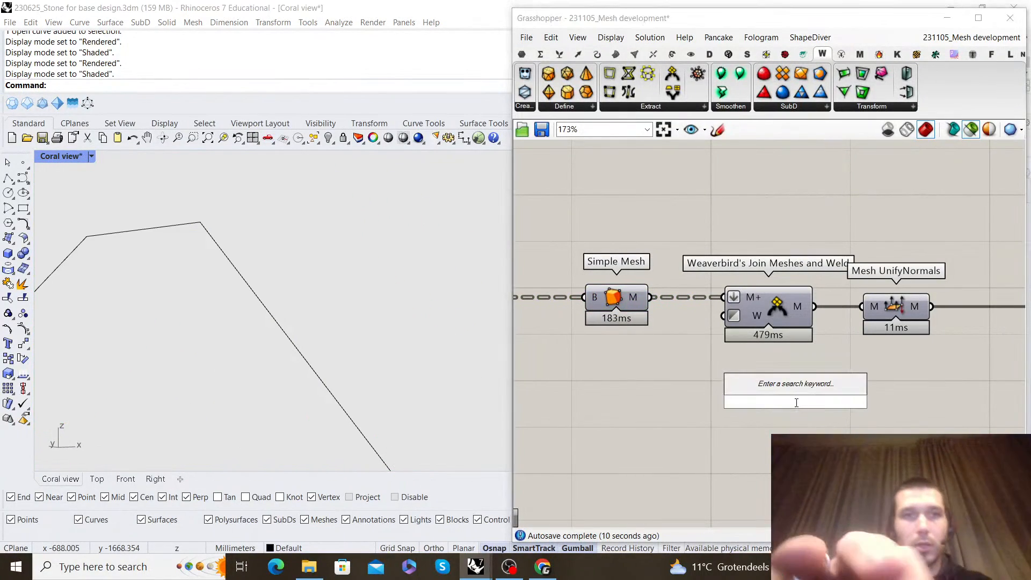
{"action": "type", "text": "mesh edges"}
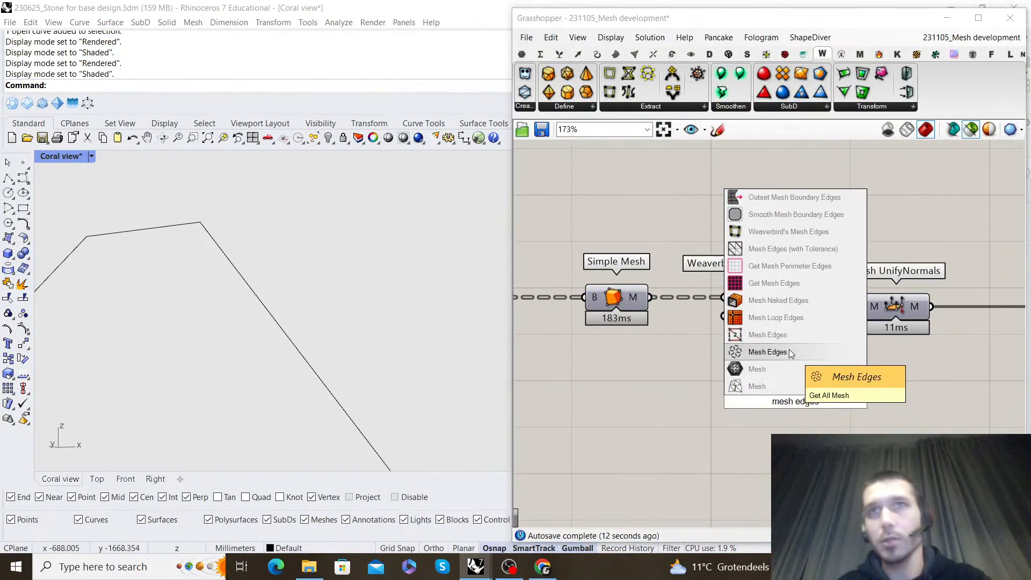
{"action": "left_click", "coordinate": [787, 335]}
{"action": "left_click_drag", "start_coordinate": [791, 391], "coordinate": [935, 476]}
{"action": "right_click_drag", "start_coordinate": [842, 348], "coordinate": [635, 271]}
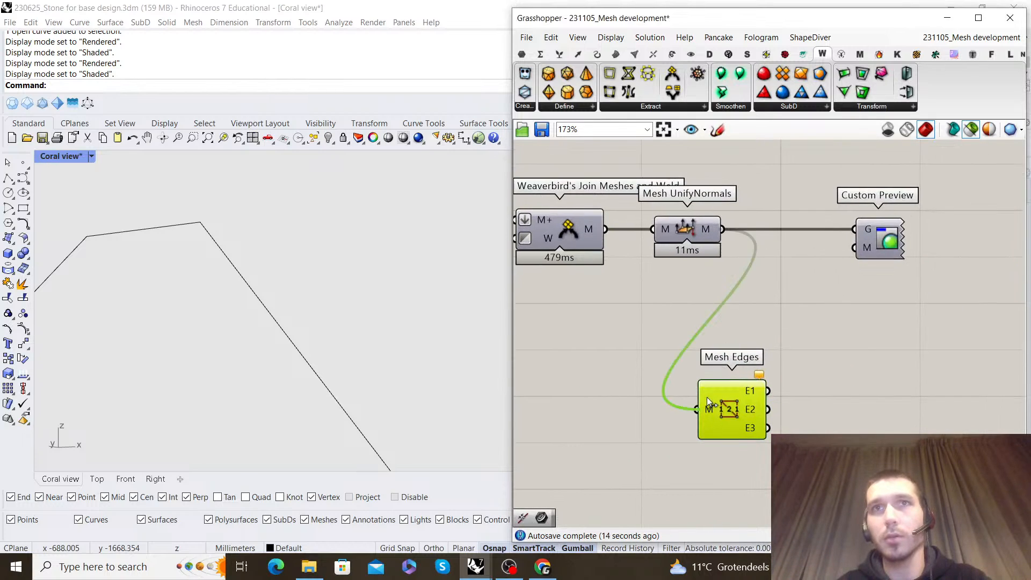
{"action": "left_click_drag", "start_coordinate": [710, 396], "coordinate": [707, 400]}
Add a Curve container fed by the Mesh Edges E1 output and view the extracted edges on the coral
{"action": "double_click", "coordinate": [829, 366]}
{"action": "type", "text": "curve"}
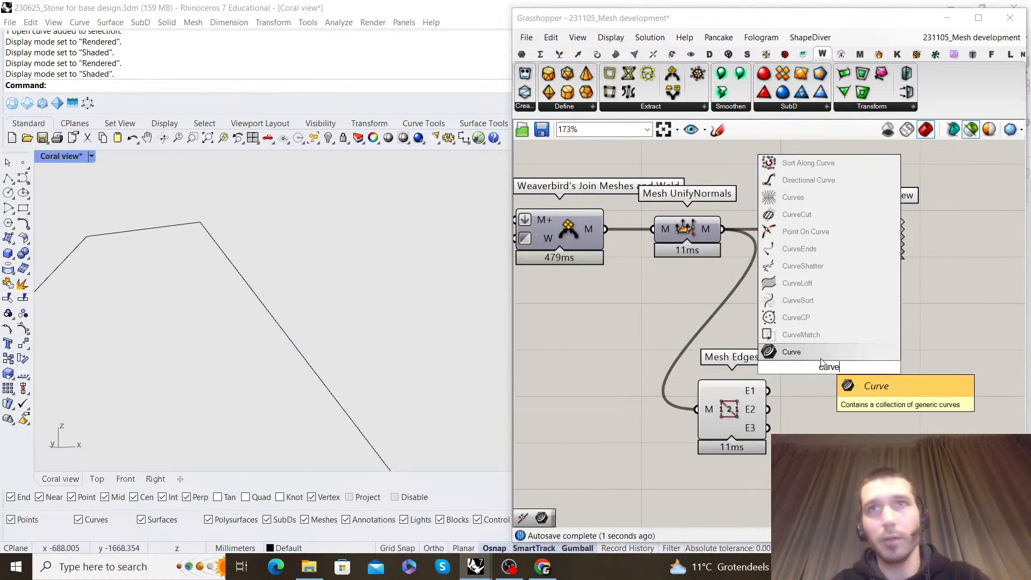
{"action": "key", "text": "Return"}
{"action": "left_click_drag", "start_coordinate": [832, 368], "coordinate": [846, 391]}
{"action": "scroll", "coordinate": [279, 311], "scroll_direction": "down", "scroll_amount": 5}
{"action": "right_click_drag", "start_coordinate": [279, 311], "coordinate": [349, 317]}
{"action": "scroll", "coordinate": [655, 275], "scroll_direction": "down", "scroll_amount": 3}
{"action": "right_click_drag", "start_coordinate": [676, 267], "coordinate": [693, 264]}
Insert a Mesh WeldVertices component between Weaverbird's Join Meshes and Weld and the last Mesh UnifyNormals
{"action": "left_click_drag", "start_coordinate": [864, 386], "coordinate": [814, 247]}
{"action": "left_click", "coordinate": [732, 210]}
{"action": "type", "text": "weld mesh"}
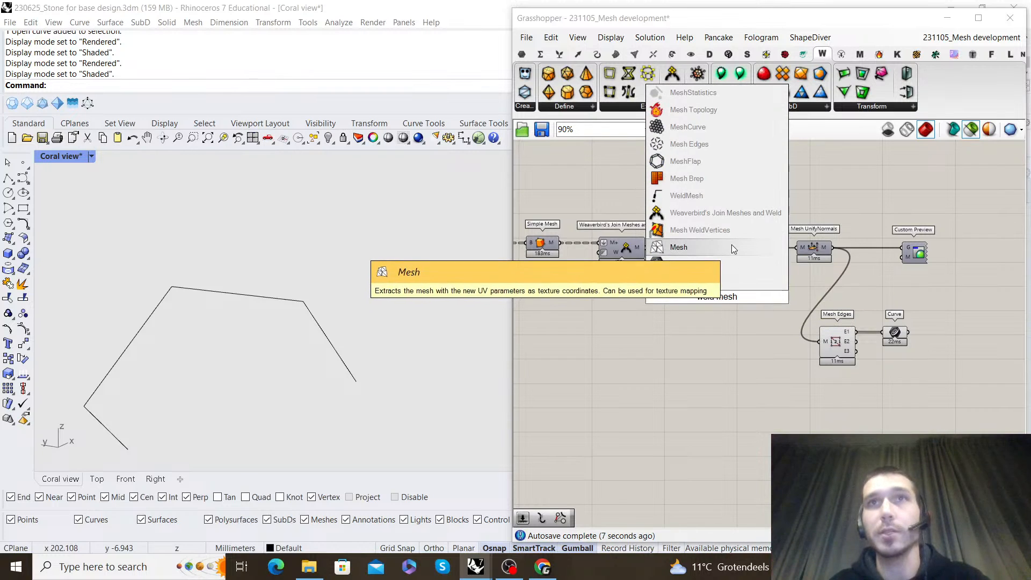
{"action": "left_click", "coordinate": [698, 230]}
{"action": "scroll", "coordinate": [712, 246], "scroll_direction": "up", "scroll_amount": 3}
{"action": "left_click_drag", "start_coordinate": [621, 249], "coordinate": [722, 317]}
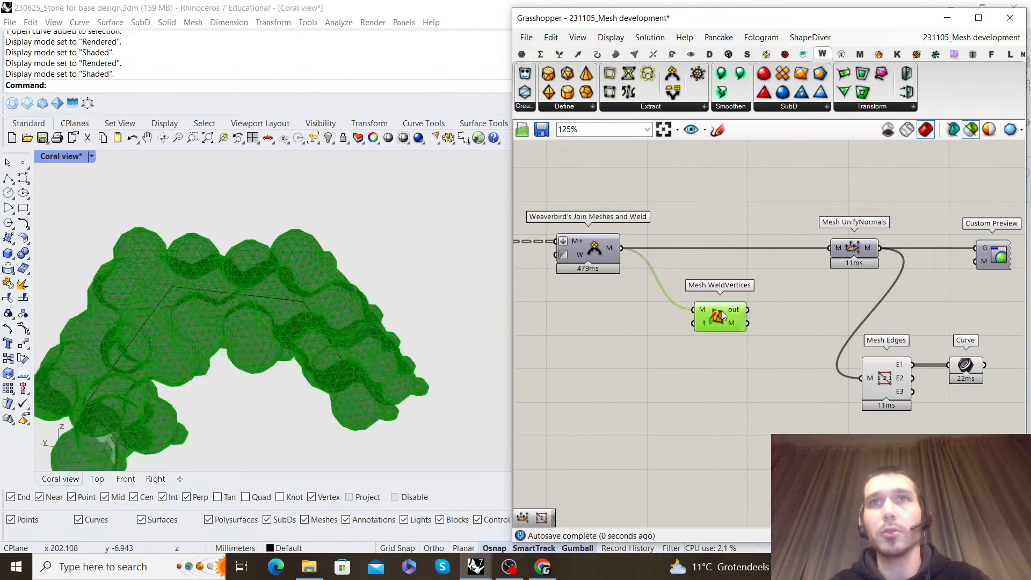
{"action": "left_click_drag", "start_coordinate": [723, 258], "coordinate": [724, 259]}
{"action": "left_click_drag", "start_coordinate": [841, 251], "coordinate": [798, 265]}
{"action": "left_click", "coordinate": [842, 209]}
{"action": "right_click_drag", "start_coordinate": [843, 207], "coordinate": [768, 179]}
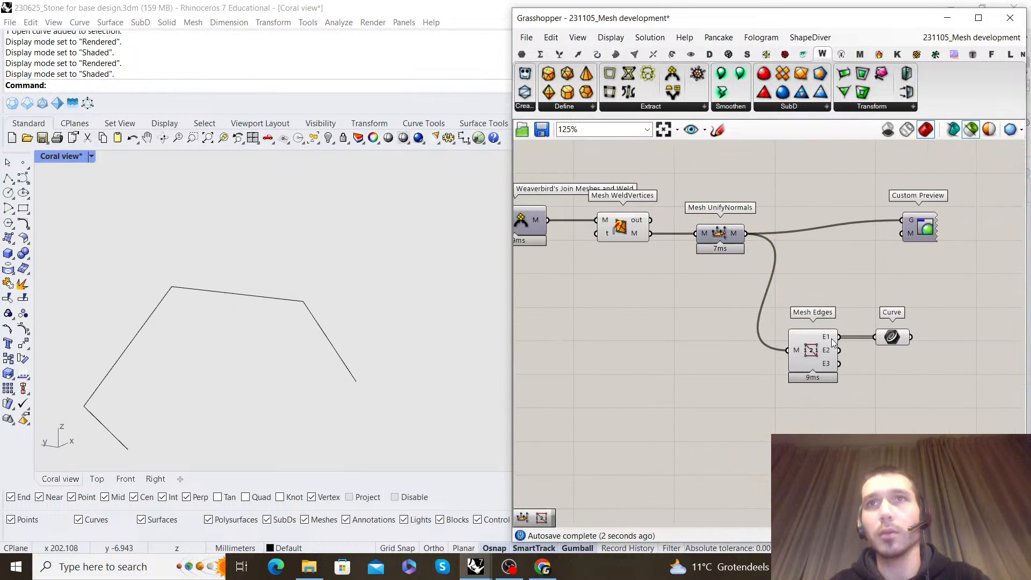
Examine the E1 edge curve, and the same area of the Mesh WeldVertices mesh, up close
{"action": "scroll", "coordinate": [267, 319], "scroll_direction": "down", "scroll_amount": 3}
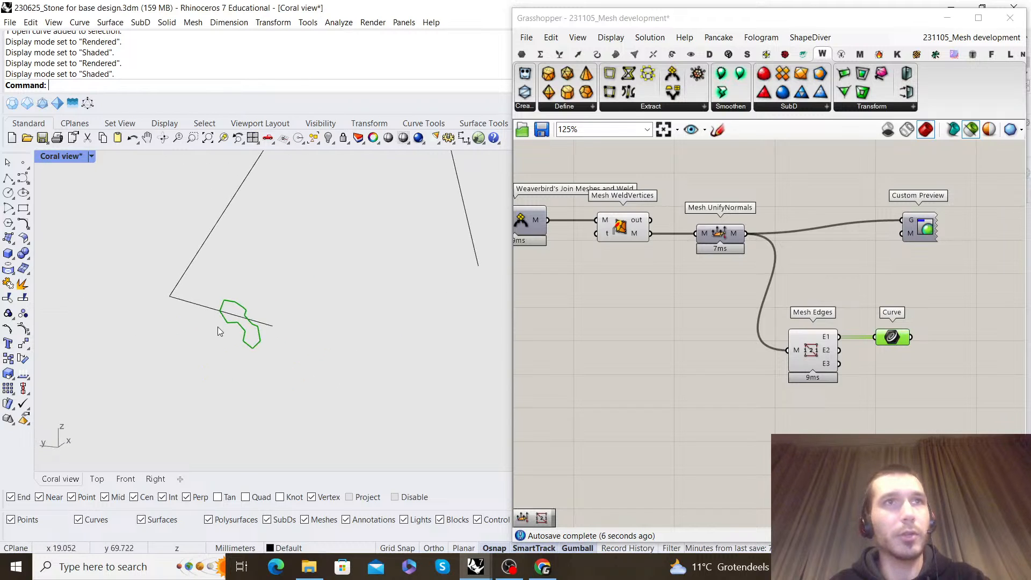
{"action": "left_click", "coordinate": [636, 243]}
{"action": "scroll", "coordinate": [324, 288], "scroll_direction": "down", "scroll_amount": 3}
{"action": "right_click_drag", "start_coordinate": [324, 287], "coordinate": [284, 194]}
{"action": "scroll", "coordinate": [217, 241], "scroll_direction": "up", "scroll_amount": 5}
{"action": "right_click_drag", "start_coordinate": [217, 241], "coordinate": [394, 278]}
{"action": "scroll", "coordinate": [341, 258], "scroll_direction": "up", "scroll_amount": 4}
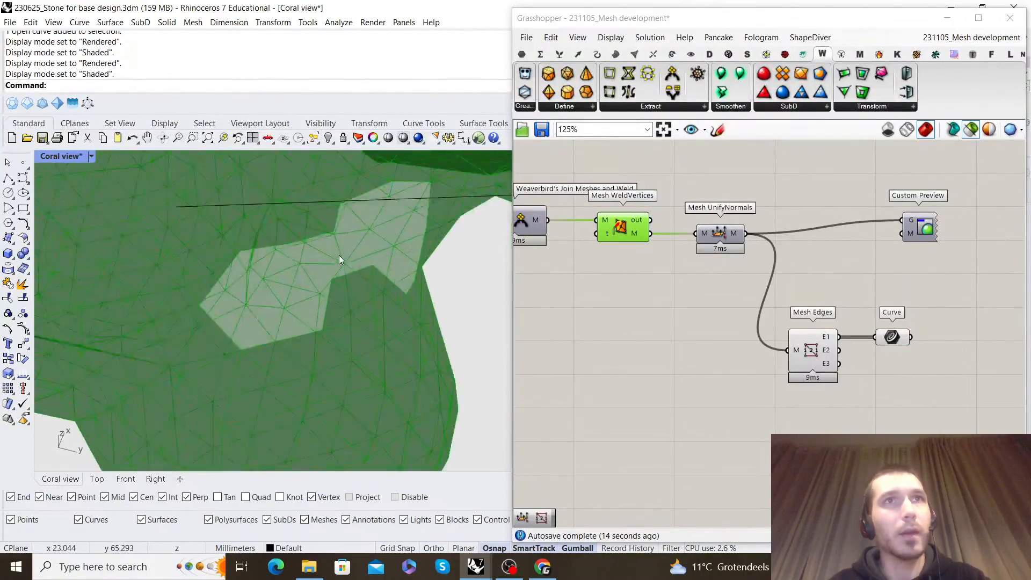
{"action": "scroll", "coordinate": [827, 303], "scroll_direction": "down", "scroll_amount": 5}
{"action": "scroll", "coordinate": [548, 251], "scroll_direction": "up", "scroll_amount": 4}
Compare the Simple Mesh output with the Weaverbird's Dual graph outlines in the same area of the coral
{"action": "left_click", "coordinate": [740, 283]}
{"action": "right_click_drag", "start_coordinate": [241, 276], "coordinate": [306, 299]}
{"action": "scroll", "coordinate": [967, 326], "scroll_direction": "down", "scroll_amount": 3}
{"action": "scroll", "coordinate": [678, 270], "scroll_direction": "up", "scroll_amount": 3}
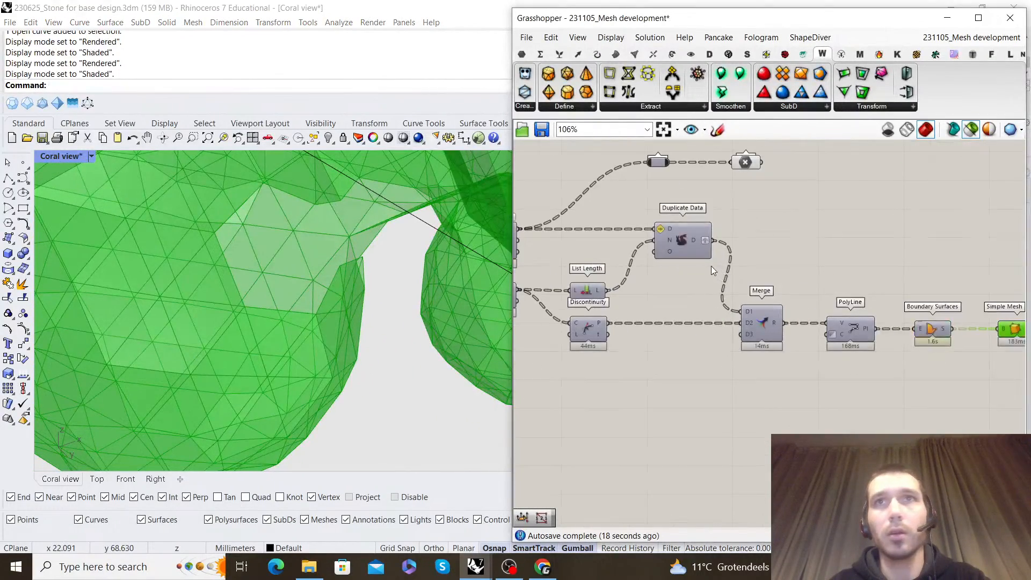
{"action": "right_click_drag", "start_coordinate": [643, 302], "coordinate": [779, 292]}
{"action": "left_click", "coordinate": [656, 258]}
{"action": "right_click_drag", "start_coordinate": [236, 220], "coordinate": [264, 234]}
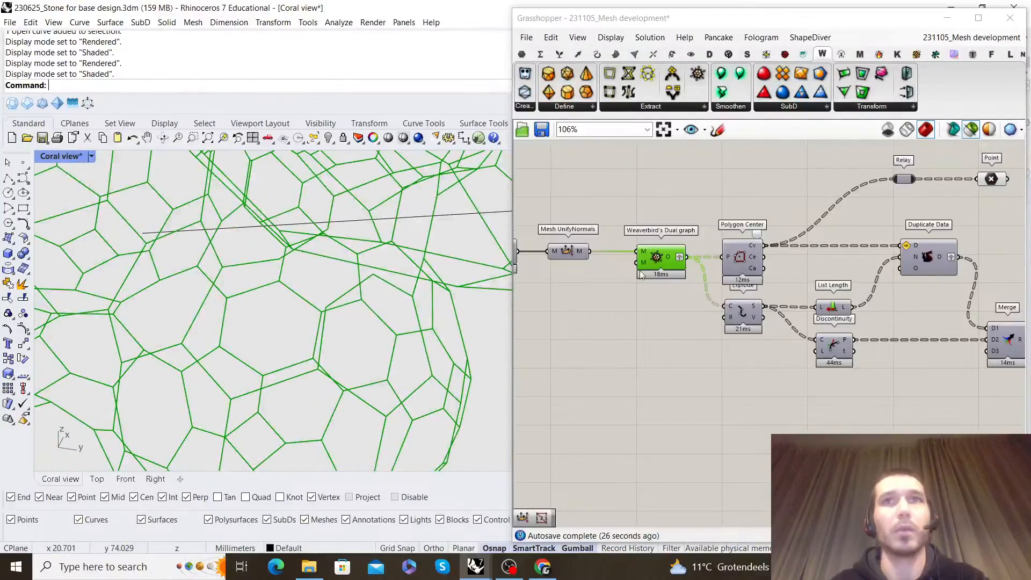
Examine the Mesh UnifyNormals mesh that feeds the dual graph around the lower end of the coral
{"action": "right_click_drag", "start_coordinate": [648, 278], "coordinate": [745, 288]}
{"action": "left_click", "coordinate": [665, 261]}
{"action": "mouse_move", "coordinate": [295, 298]}
{"action": "right_mouse_down"}
{"action": "mouse_move", "coordinate": [300, 258]}
{"action": "mouse_move", "coordinate": [349, 267]}
{"action": "mouse_move", "coordinate": [408, 306]}
{"action": "mouse_move", "coordinate": [359, 312]}
{"action": "mouse_move", "coordinate": [274, 250]}
{"action": "mouse_move", "coordinate": [353, 266]}
{"action": "mouse_move", "coordinate": [285, 258]}
{"action": "mouse_move", "coordinate": [315, 240]}
{"action": "mouse_move", "coordinate": [318, 251]}
{"action": "right_mouse_up"}
{"action": "scroll", "coordinate": [859, 290], "scroll_direction": "down", "scroll_amount": 10}
{"action": "right_click_drag", "start_coordinate": [762, 285], "coordinate": [836, 298]}
{"action": "scroll", "coordinate": [311, 274], "scroll_direction": "down", "scroll_amount": 7}
{"action": "right_click_drag", "start_coordinate": [304, 273], "coordinate": [327, 328]}
{"action": "scroll", "coordinate": [369, 350], "scroll_direction": "up", "scroll_amount": 6}
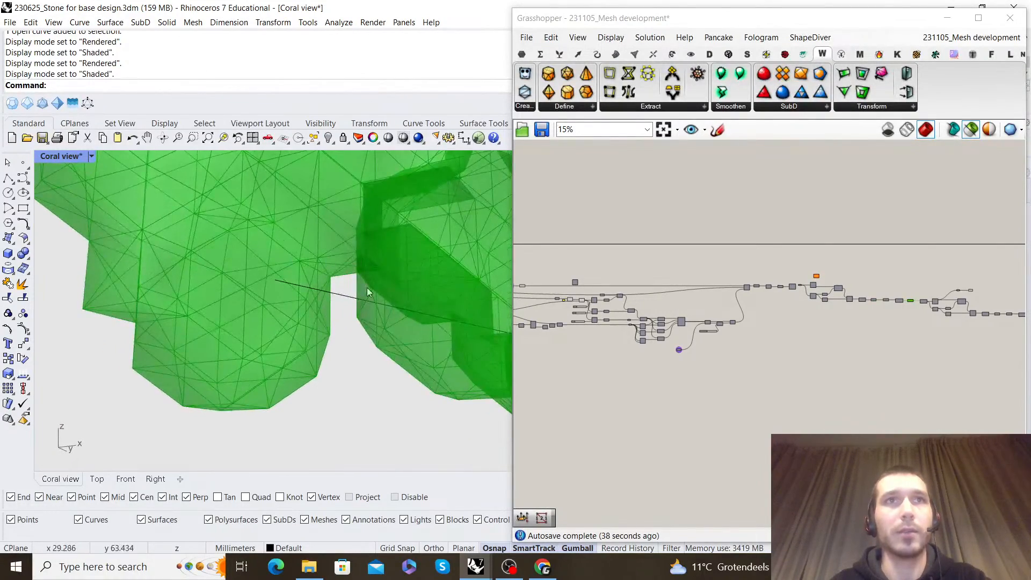
{"action": "right_click_drag", "start_coordinate": [368, 287], "coordinate": [378, 310]}
Select the coral's guide curve and reposition its lower end control point in the Coral view
{"action": "left_click", "coordinate": [339, 304]}
{"action": "right_click_drag", "start_coordinate": [352, 343], "coordinate": [304, 299]}
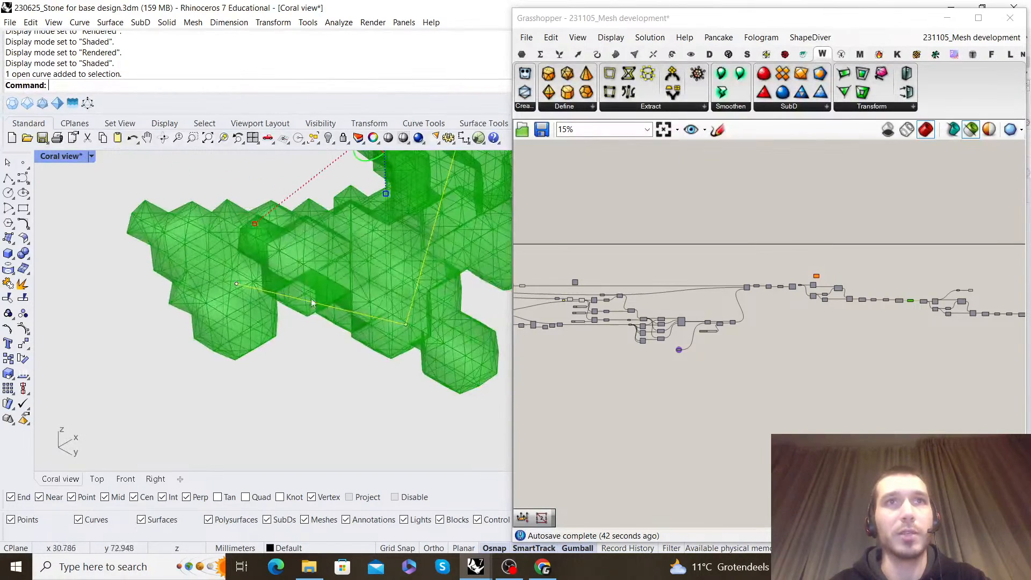
{"action": "left_click_drag", "start_coordinate": [440, 305], "coordinate": [442, 304]}
{"action": "right_click_drag", "start_coordinate": [434, 310], "coordinate": [447, 341]}
{"action": "left_click_drag", "start_coordinate": [240, 310], "coordinate": [269, 348]}
{"action": "right_click_drag", "start_coordinate": [270, 333], "coordinate": [328, 328]}
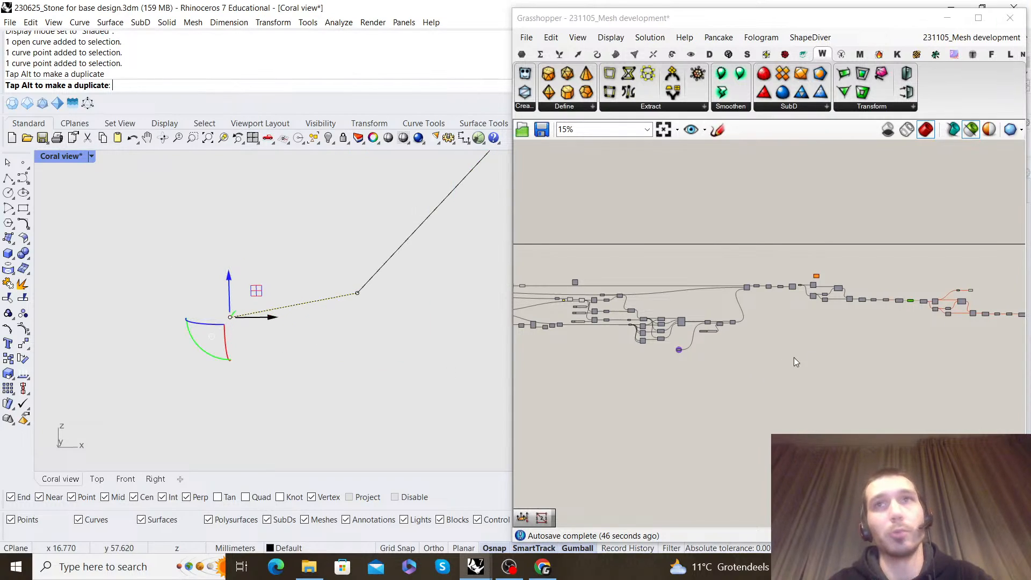
Check the E1 edge curve extracted from the recomputed coral mesh
{"action": "scroll", "coordinate": [850, 326], "scroll_direction": "up", "scroll_amount": 5}
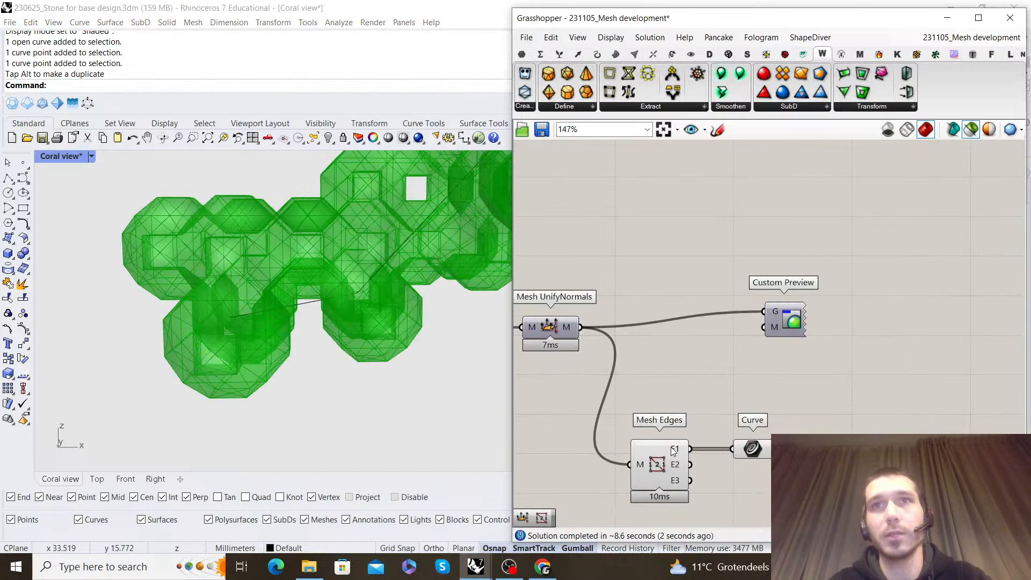
{"action": "left_click", "coordinate": [753, 449]}
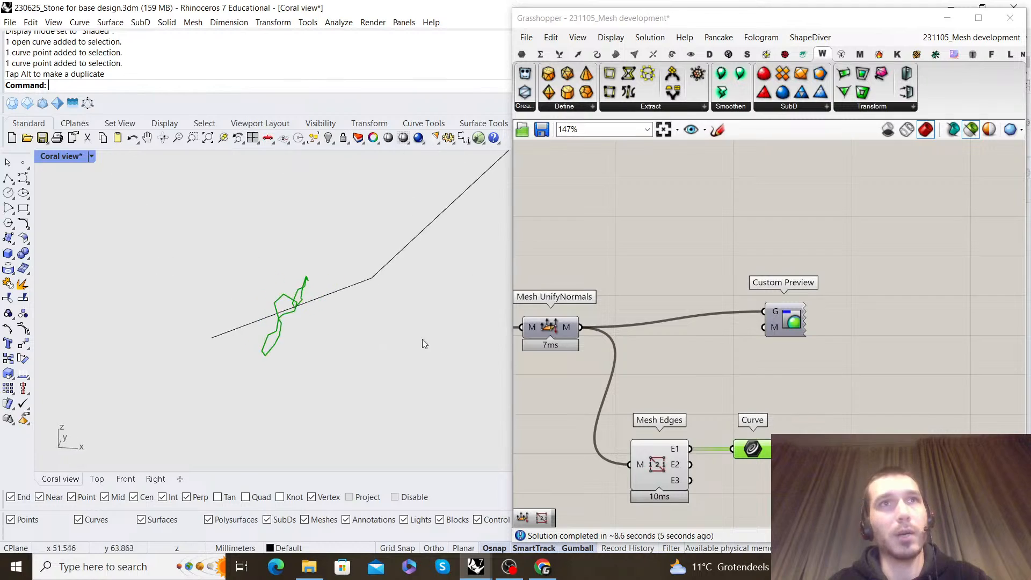
{"action": "left_click", "coordinate": [851, 399]}
Turn off the preview of the Mesh WeldVertices component
{"action": "scroll", "coordinate": [851, 399], "scroll_direction": "down", "scroll_amount": 6}
{"action": "scroll", "coordinate": [792, 365], "scroll_direction": "up", "scroll_amount": 6}
{"action": "left_click", "coordinate": [769, 381]}
{"action": "right_click", "coordinate": [770, 329]}
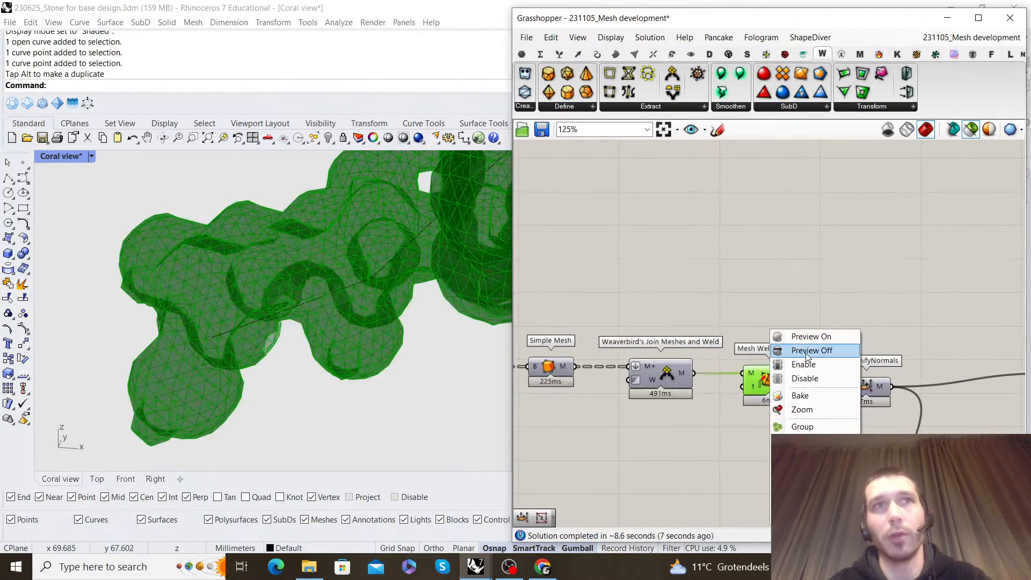
{"action": "left_click", "coordinate": [810, 350]}
Examine the recomputed coral from several sides and review the components at the end of the definition
{"action": "right_click_drag", "start_coordinate": [204, 322], "coordinate": [475, 292]}
{"action": "scroll", "coordinate": [251, 283], "scroll_direction": "down", "scroll_amount": 3}
{"action": "right_click_drag", "start_coordinate": [251, 282], "coordinate": [346, 293]}
{"action": "right_click_drag", "start_coordinate": [346, 293], "coordinate": [386, 282], "text": "shift"}
{"action": "left_click", "coordinate": [829, 336]}
{"action": "scroll", "coordinate": [829, 336], "scroll_direction": "down", "scroll_amount": 5}
{"action": "scroll", "coordinate": [749, 282], "scroll_direction": "up", "scroll_amount": 5}
{"action": "left_click_drag", "start_coordinate": [756, 276], "coordinate": [940, 287]}
{"action": "left_click", "coordinate": [861, 247]}
{"action": "scroll", "coordinate": [858, 272], "scroll_direction": "down", "scroll_amount": 3}
{"action": "scroll", "coordinate": [858, 273], "scroll_direction": "down", "scroll_amount": 6}
{"action": "left_click_drag", "start_coordinate": [822, 365], "coordinate": [796, 290]}
{"action": "right_click", "coordinate": [802, 249]}
{"action": "left_click", "coordinate": [814, 220]}
{"action": "right_click_drag", "start_coordinate": [811, 219], "coordinate": [773, 251]}
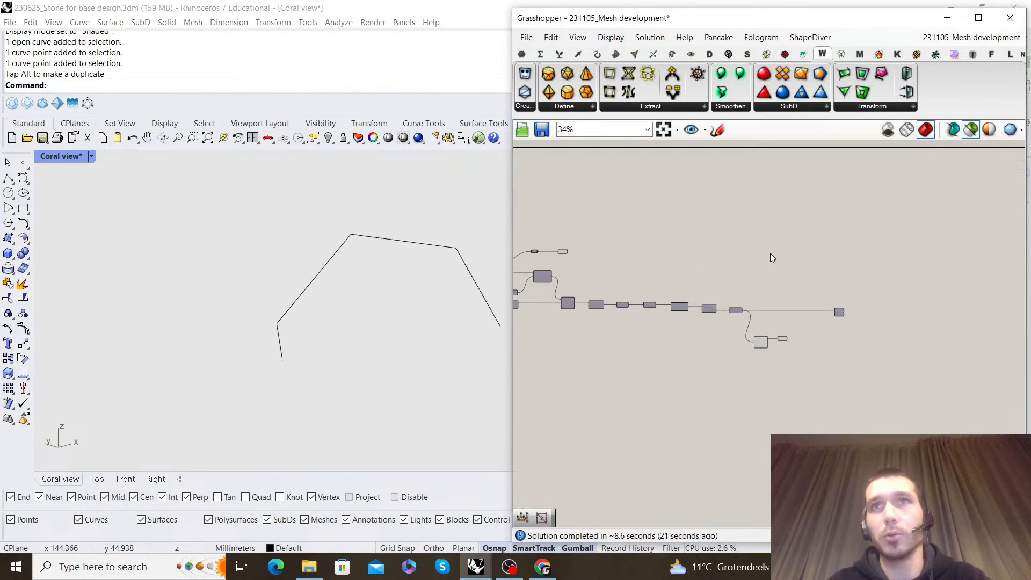
Delete the Mesh Edges component and its Curve container
{"action": "scroll", "coordinate": [760, 317], "scroll_direction": "up", "scroll_amount": 5}
{"action": "left_click", "coordinate": [705, 300]}
{"action": "left_click_drag", "start_coordinate": [828, 409], "coordinate": [760, 338]}
{"action": "key", "text": "Delete"}
Inspect the welded coral mesh from the last Mesh UnifyNormals up close and from several angles
{"action": "right_click_drag", "start_coordinate": [731, 256], "coordinate": [725, 298]}
{"action": "scroll", "coordinate": [689, 326], "scroll_direction": "up", "scroll_amount": 3}
{"action": "left_click", "coordinate": [708, 360]}
{"action": "right_click_drag", "start_coordinate": [402, 336], "coordinate": [369, 340]}
{"action": "scroll", "coordinate": [375, 240], "scroll_direction": "up", "scroll_amount": 5}
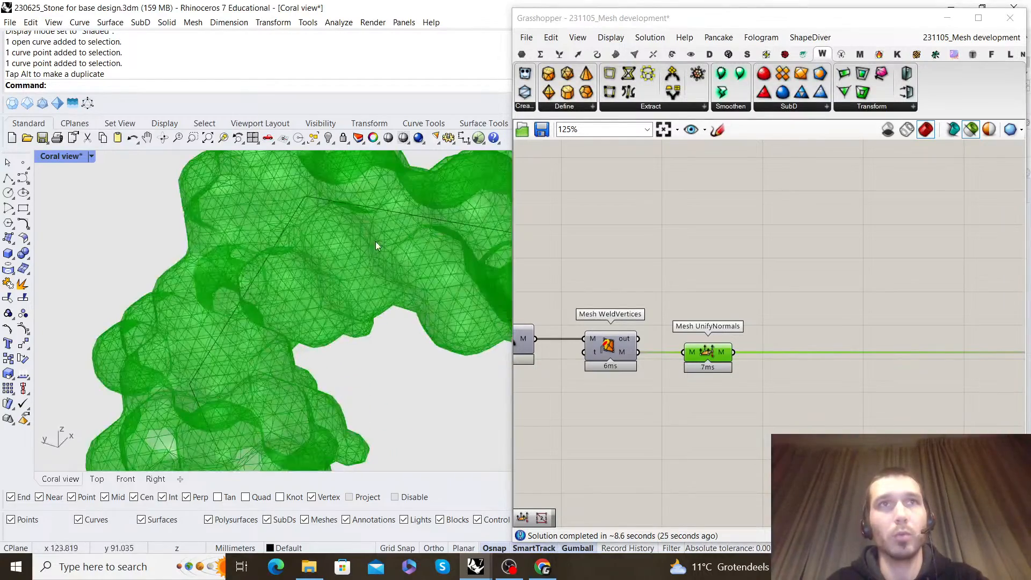
{"action": "right_click_drag", "start_coordinate": [375, 241], "coordinate": [339, 271], "text": "shift"}
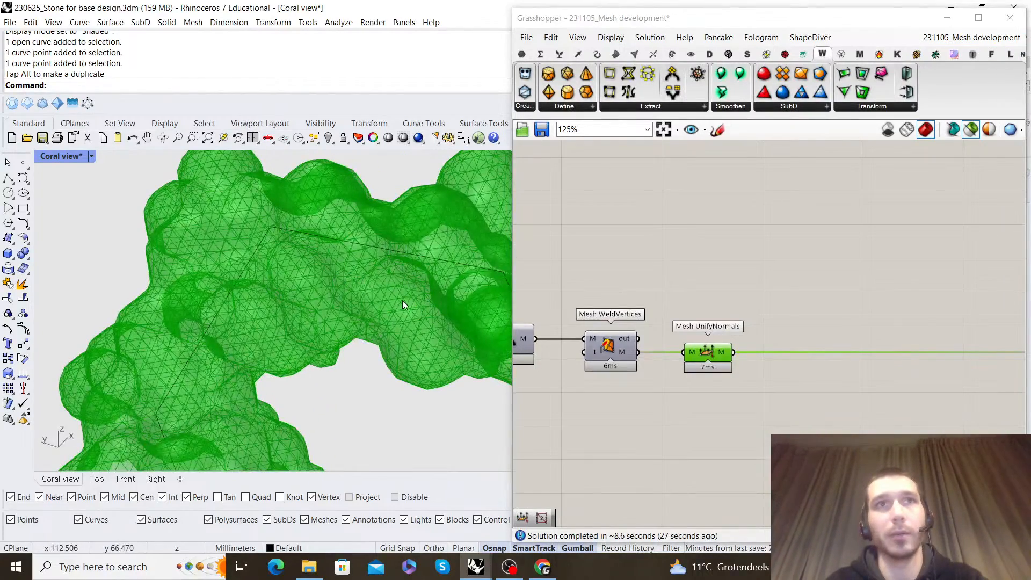
{"action": "right_click_drag", "start_coordinate": [269, 294], "coordinate": [394, 270]}
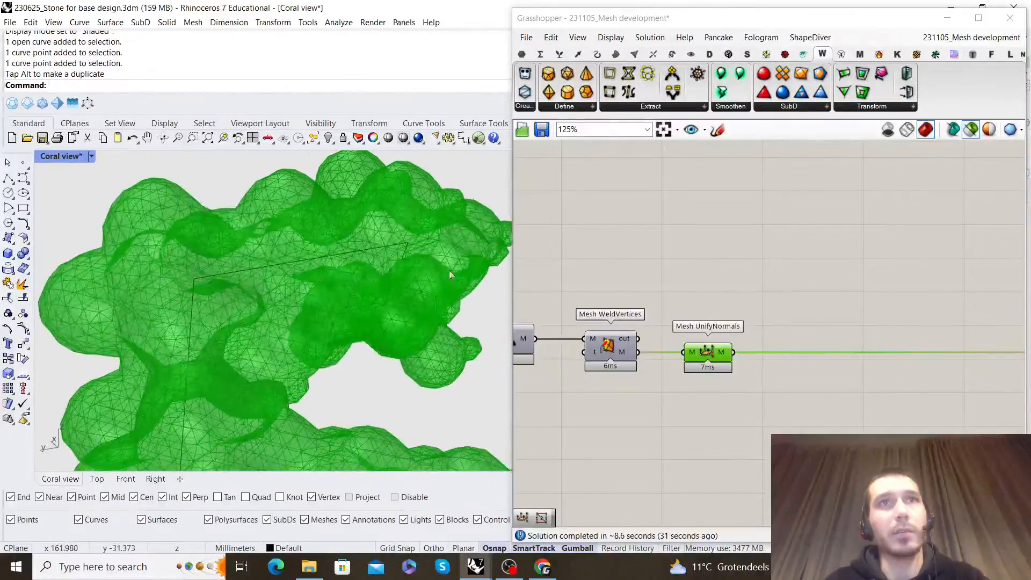
Add a Deconstruct Mesh component below the main wire and connect the last Mesh UnifyNormals output to it
{"action": "right_click_drag", "start_coordinate": [710, 349], "coordinate": [669, 334]}
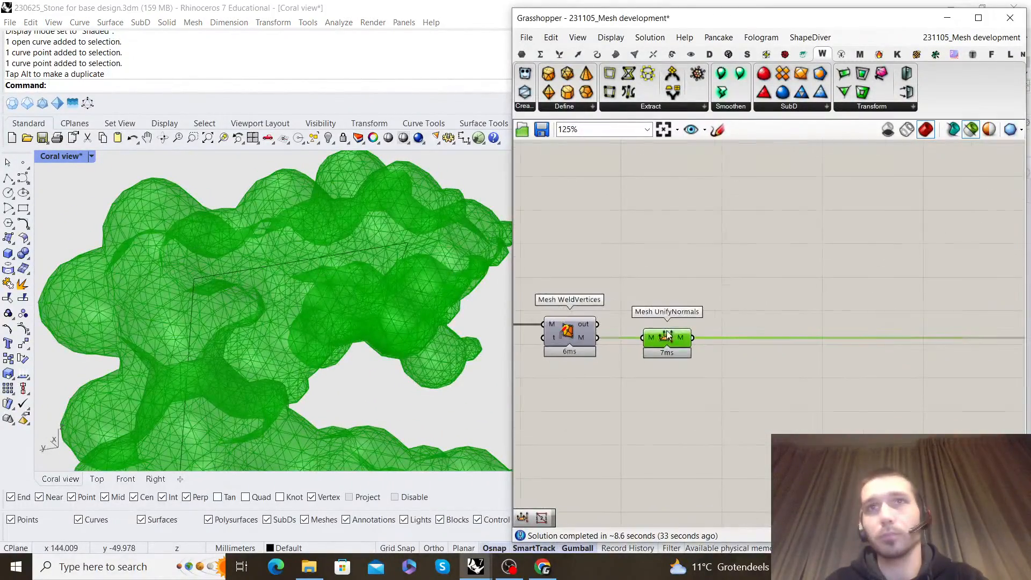
{"action": "double_click", "coordinate": [758, 292]}
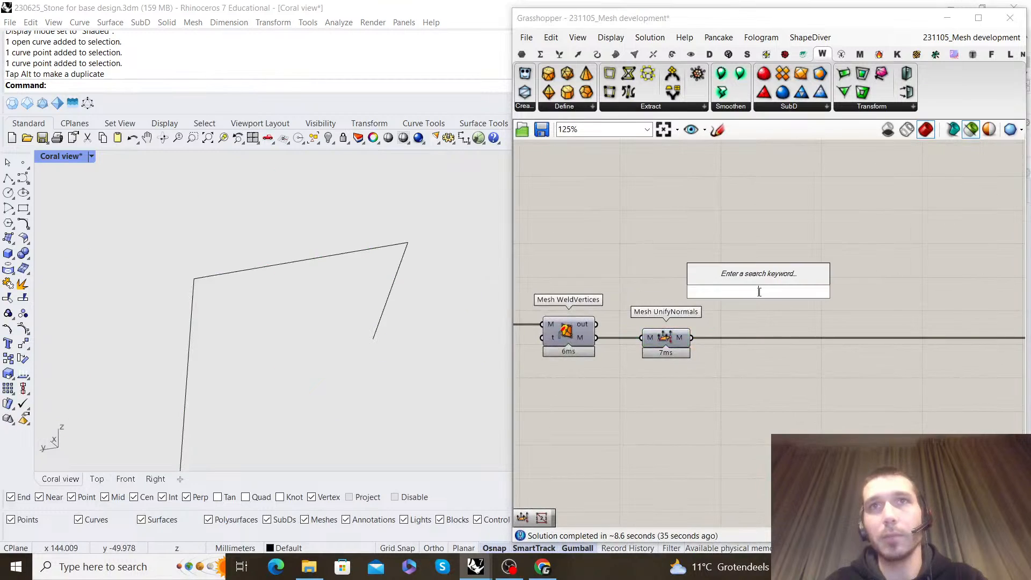
{"action": "type", "text": "deconstruct "}
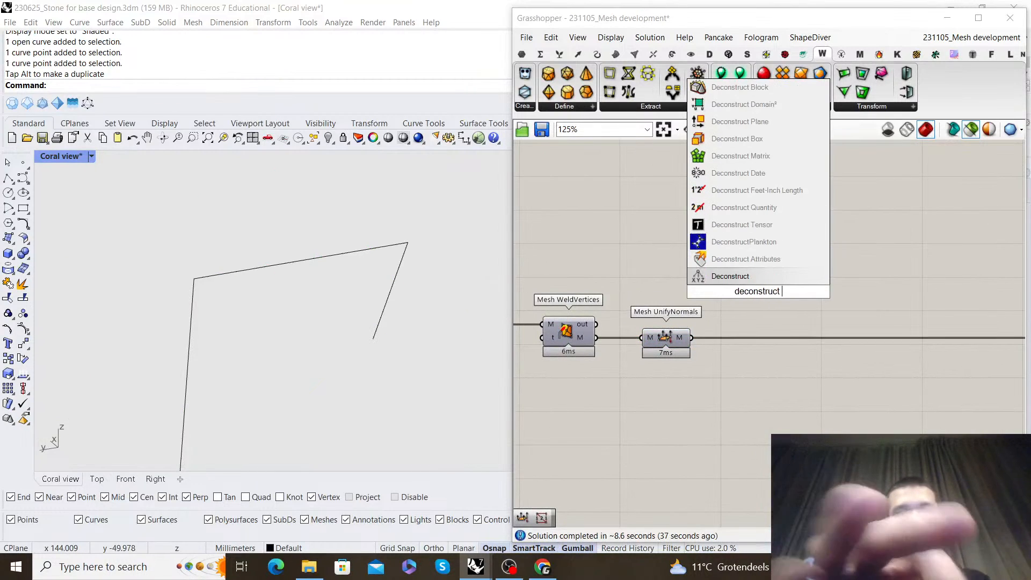
{"action": "type", "text": "mesh"}
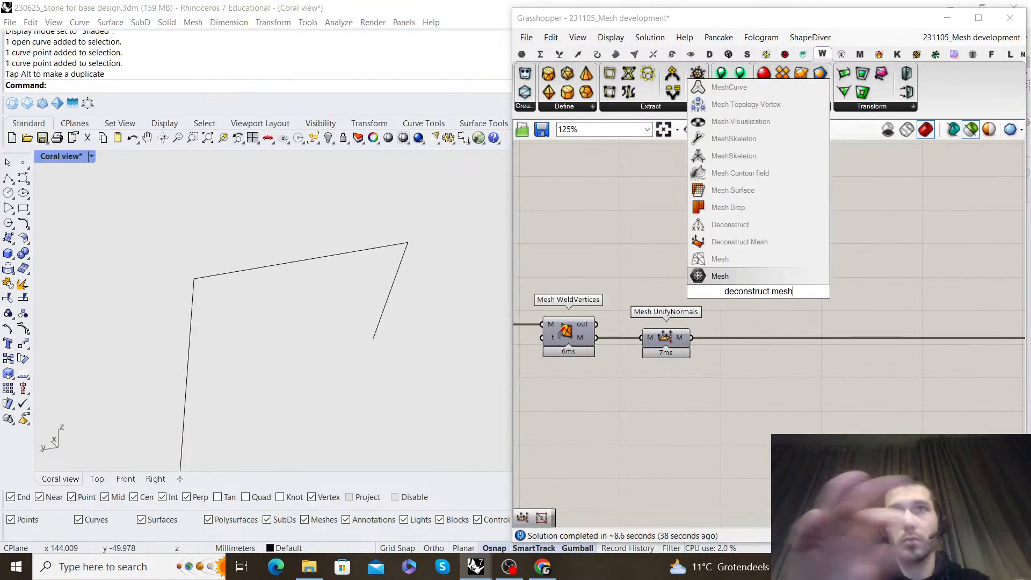
{"action": "left_click", "coordinate": [771, 243]}
{"action": "scroll", "coordinate": [755, 253], "scroll_direction": "up", "scroll_amount": 1}
{"action": "left_click_drag", "start_coordinate": [681, 353], "coordinate": [764, 429]}
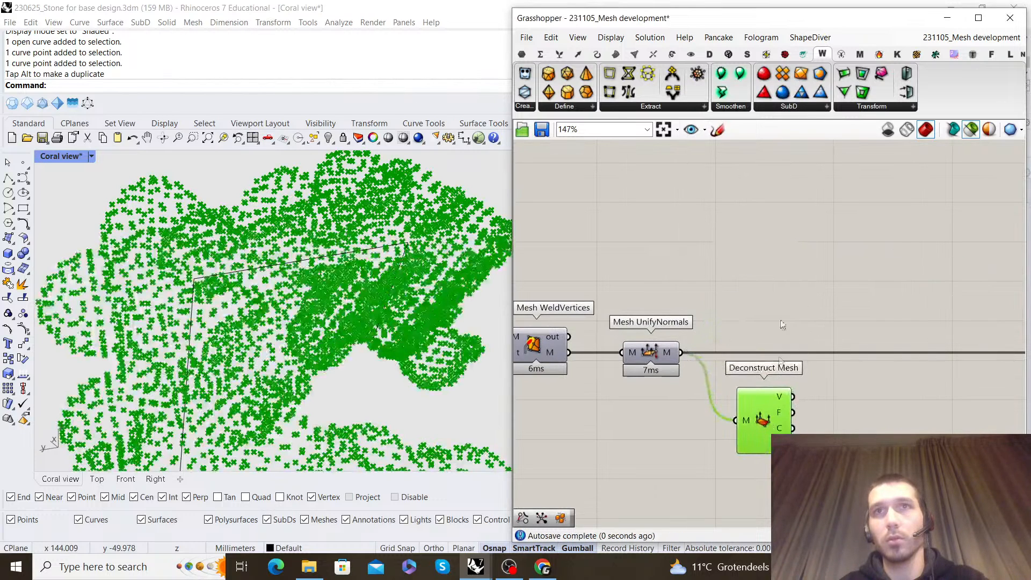
Add a Pull Point component beside Deconstruct Mesh and connect the mesh vertices to its point input
{"action": "double_click", "coordinate": [780, 261]}
{"action": "type", "text": "pull point"}
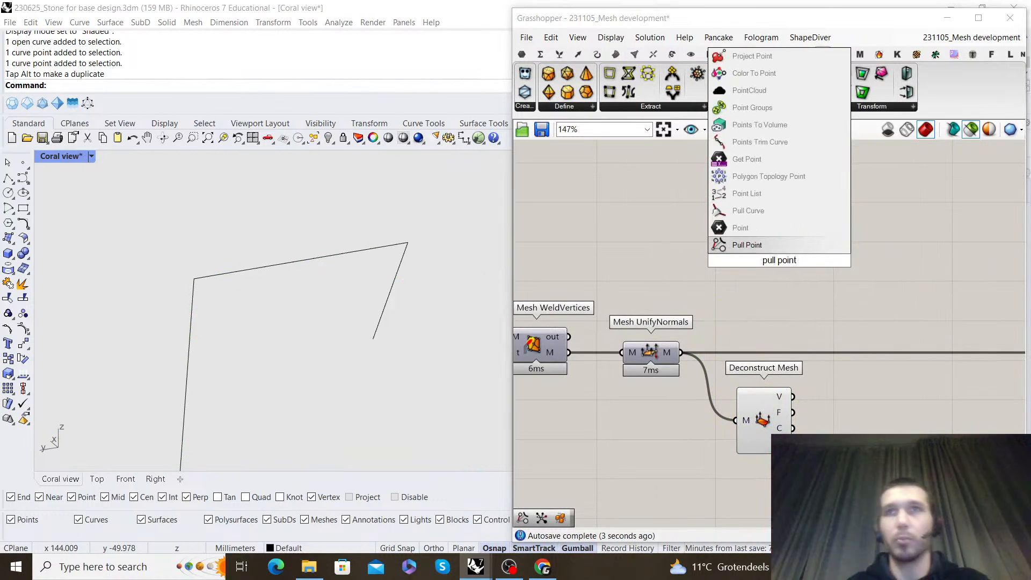
{"action": "key", "text": "Return"}
{"action": "left_click_drag", "start_coordinate": [781, 253], "coordinate": [913, 363]}
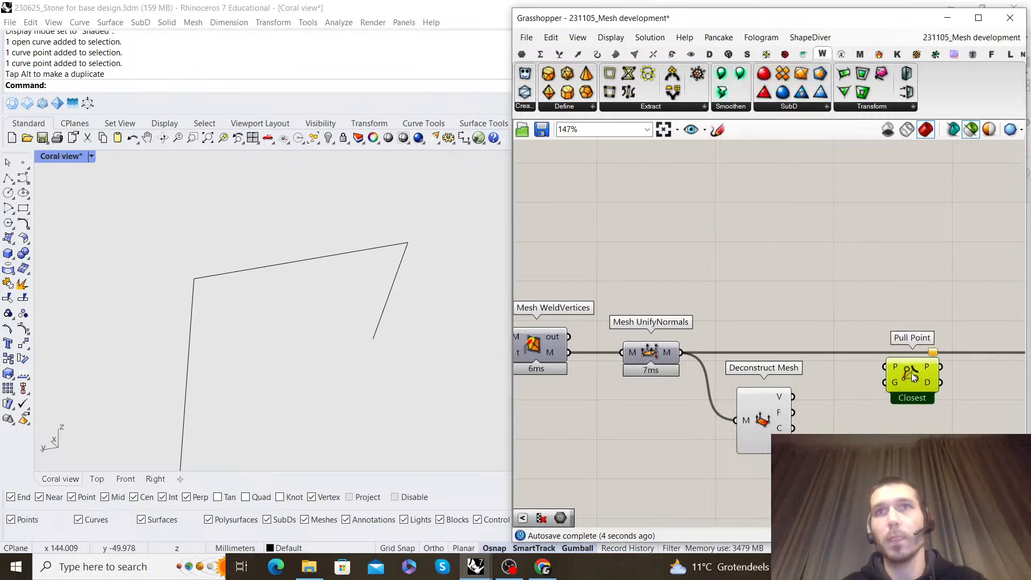
{"action": "left_click", "coordinate": [923, 362]}
{"action": "scroll", "coordinate": [912, 360], "scroll_direction": "down", "scroll_amount": 10}
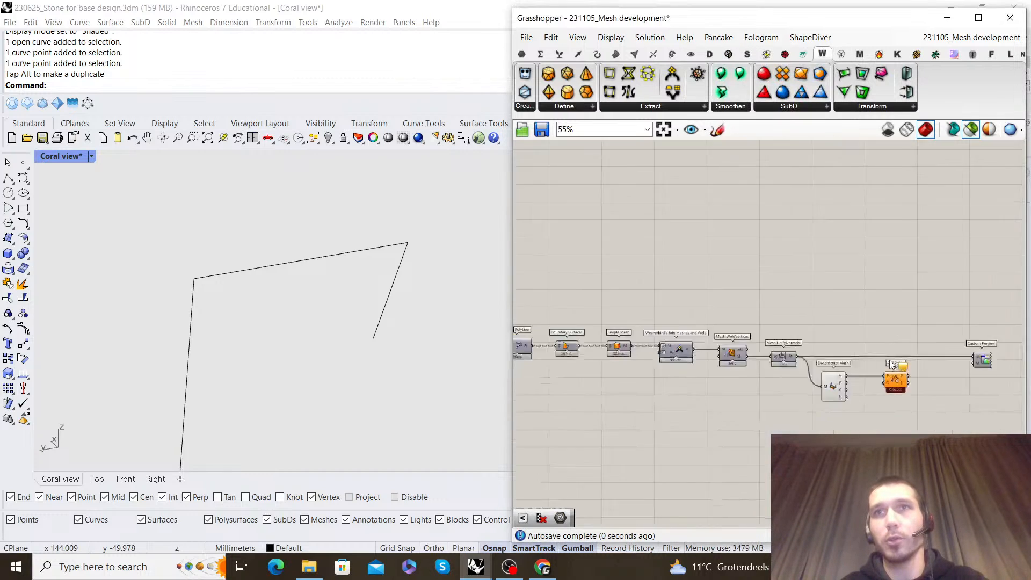
Flatten the Point container that collects the relayed polygon centers above Duplicate Data
{"action": "scroll", "coordinate": [780, 278], "scroll_direction": "up", "scroll_amount": 8}
{"action": "left_click", "coordinate": [801, 299]}
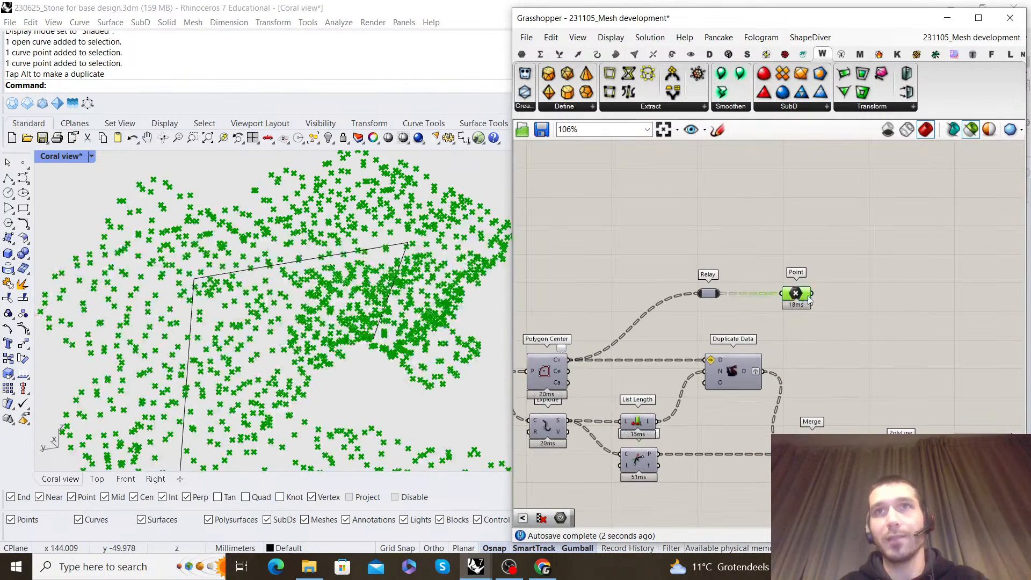
{"action": "scroll", "coordinate": [809, 299], "scroll_direction": "down", "scroll_amount": 9}
{"action": "scroll", "coordinate": [795, 331], "scroll_direction": "up", "scroll_amount": 8}
{"action": "scroll", "coordinate": [759, 318], "scroll_direction": "down", "scroll_amount": 8}
{"action": "scroll", "coordinate": [647, 263], "scroll_direction": "up", "scroll_amount": 11}
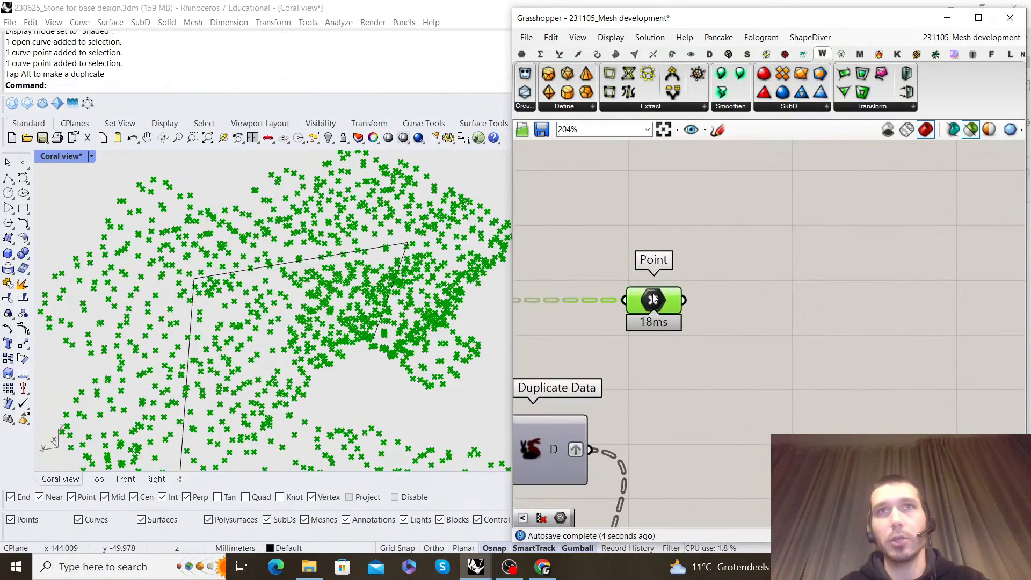
{"action": "right_click", "coordinate": [653, 299]}
{"action": "left_click", "coordinate": [714, 396]}
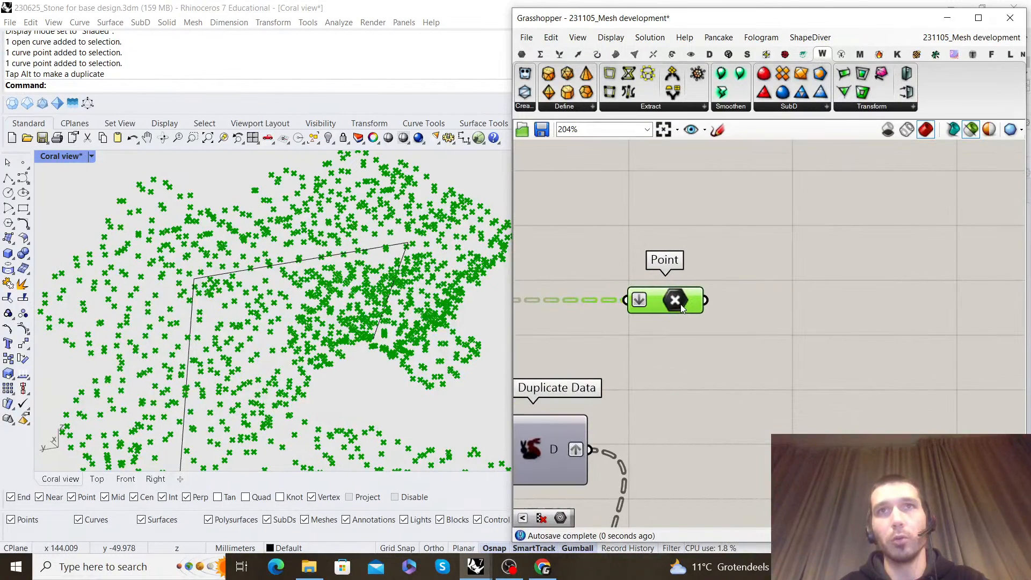
Connect the flattened Point container's output to the geometry input of Pull Point
{"action": "scroll", "coordinate": [698, 295], "scroll_direction": "down", "scroll_amount": 8}
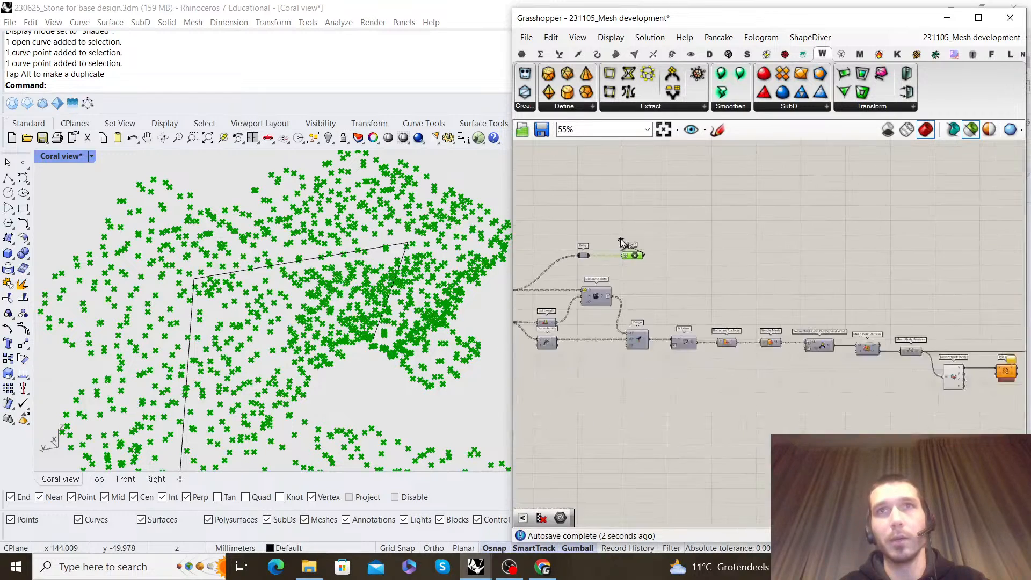
{"action": "scroll", "coordinate": [686, 243], "scroll_direction": "up", "scroll_amount": 8}
{"action": "scroll", "coordinate": [687, 248], "scroll_direction": "up", "scroll_amount": 1}
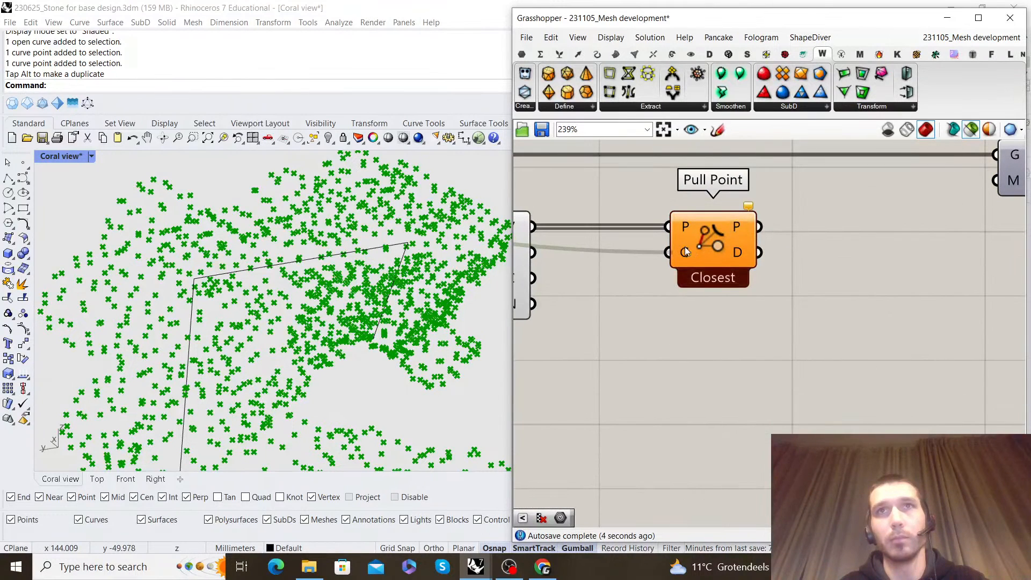
{"action": "scroll", "coordinate": [662, 269], "scroll_direction": "down", "scroll_amount": 3}
{"action": "scroll", "coordinate": [662, 268], "scroll_direction": "up", "scroll_amount": 2}
{"action": "scroll", "coordinate": [662, 269], "scroll_direction": "down", "scroll_amount": 3}
Add a Move component beside Pull Point and connect Pull Point's point output to its geometry input
{"action": "double_click", "coordinate": [727, 313]}
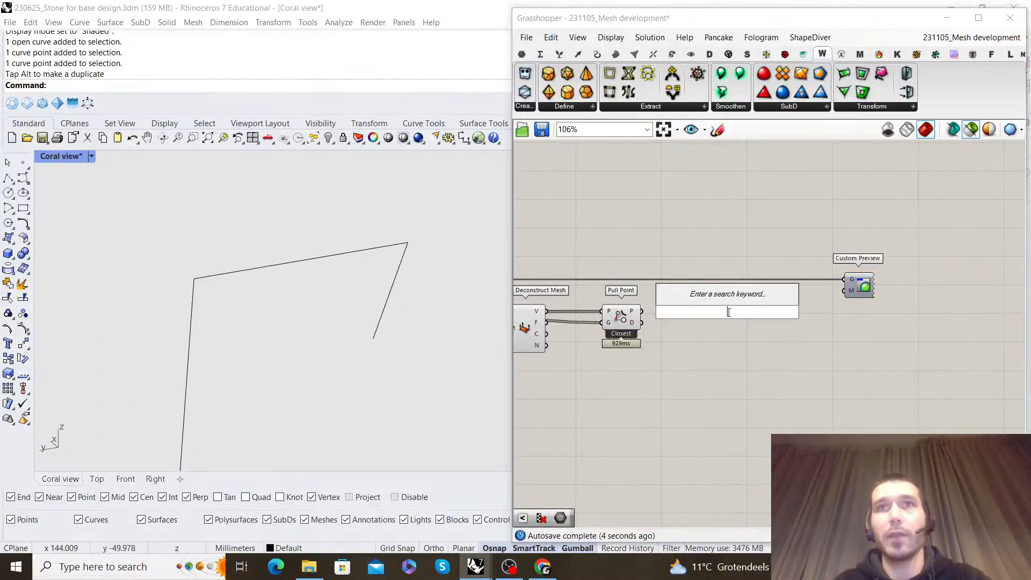
{"action": "type", "text": "move"}
{"action": "key", "text": "Return"}
{"action": "scroll", "coordinate": [654, 337], "scroll_direction": "up", "scroll_amount": 2}
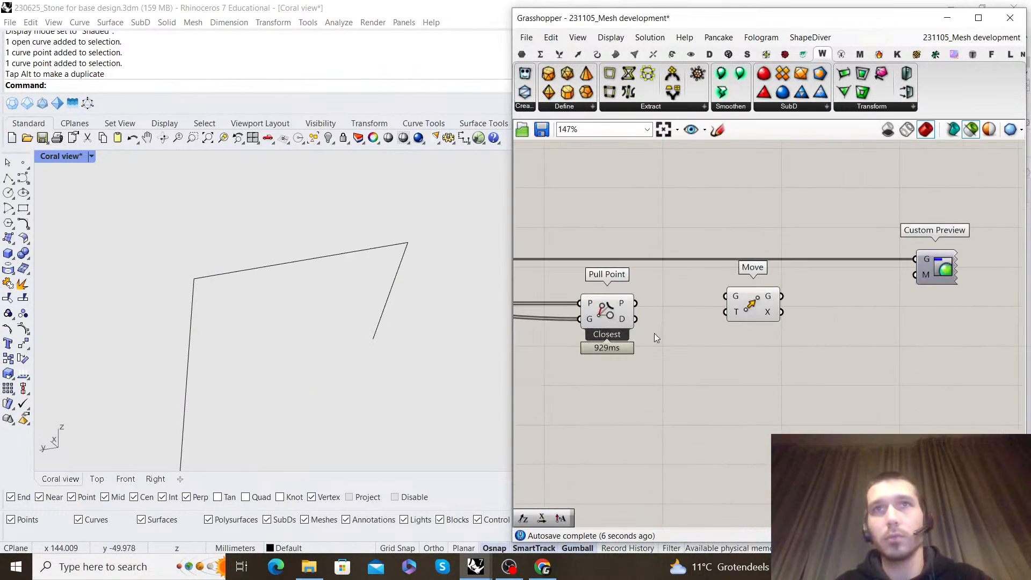
{"action": "left_click_drag", "start_coordinate": [722, 300], "coordinate": [725, 297]}
{"action": "left_click_drag", "start_coordinate": [770, 308], "coordinate": [827, 316]}
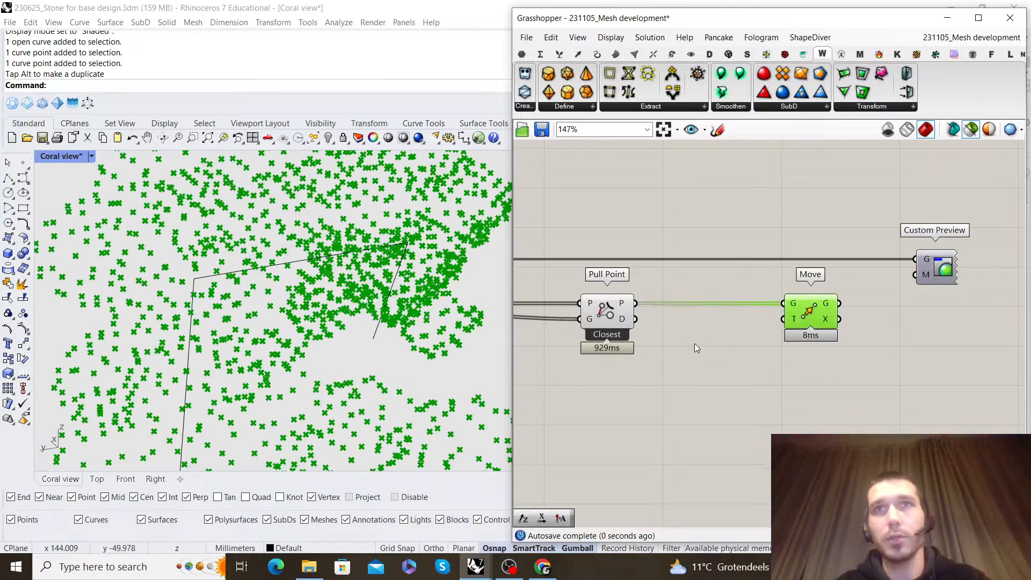
Add an Amplitude vector component below the wire between Pull Point and Move
{"action": "left_click", "coordinate": [741, 342]}
{"action": "right_click_drag", "start_coordinate": [745, 343], "coordinate": [761, 336]}
{"action": "double_click", "coordinate": [766, 343]}
{"action": "type", "text": "amplitude"}
{"action": "key", "text": "Return"}
{"action": "right_click_drag", "start_coordinate": [701, 420], "coordinate": [805, 388]}
Add a number slider set to 2.4 and connect it to the amplitude input of the Amplitude component
{"action": "double_click", "coordinate": [743, 360]}
{"action": "type", "text": "2.3"}
{"action": "key", "text": "BackSpace"}
{"action": "type", "text": "4"}
{"action": "key", "text": "Return"}
{"action": "scroll", "coordinate": [752, 361], "scroll_direction": "up", "scroll_amount": 1}
{"action": "left_click_drag", "start_coordinate": [751, 365], "coordinate": [670, 423]}
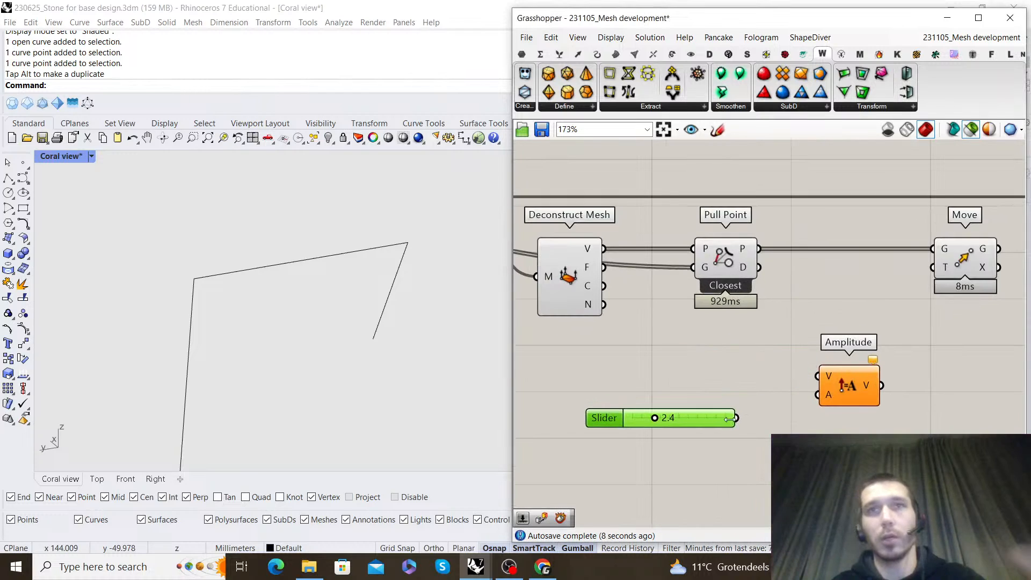
{"action": "left_click_drag", "start_coordinate": [737, 419], "coordinate": [848, 383]}
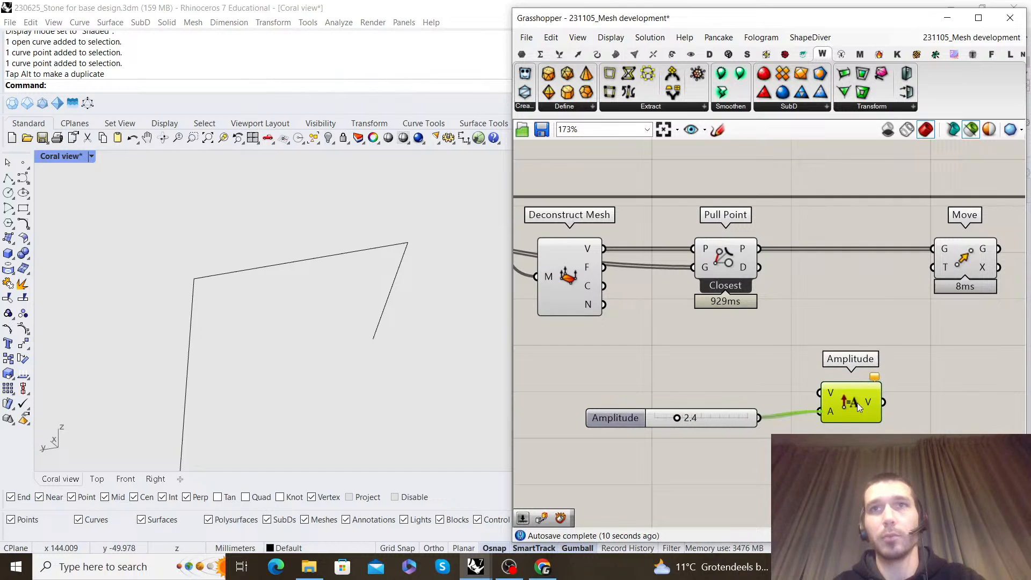
Connect Deconstruct Mesh's normals to Amplitude's vector input and Amplitude's output to Move's translation input
{"action": "right_click_drag", "start_coordinate": [747, 368], "coordinate": [774, 386]}
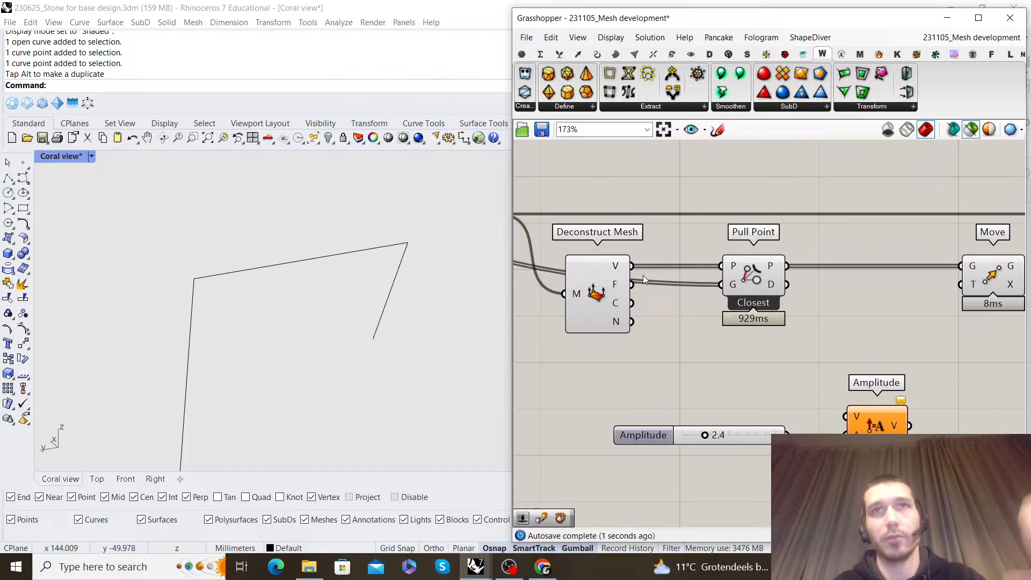
{"action": "scroll", "coordinate": [794, 328], "scroll_direction": "down", "scroll_amount": 8}
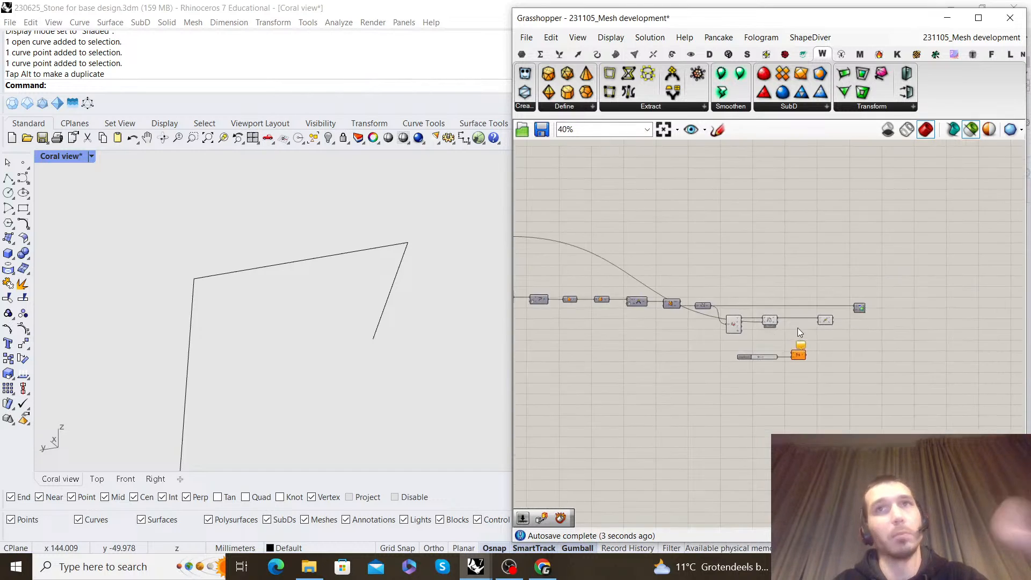
{"action": "scroll", "coordinate": [793, 283], "scroll_direction": "up", "scroll_amount": 7}
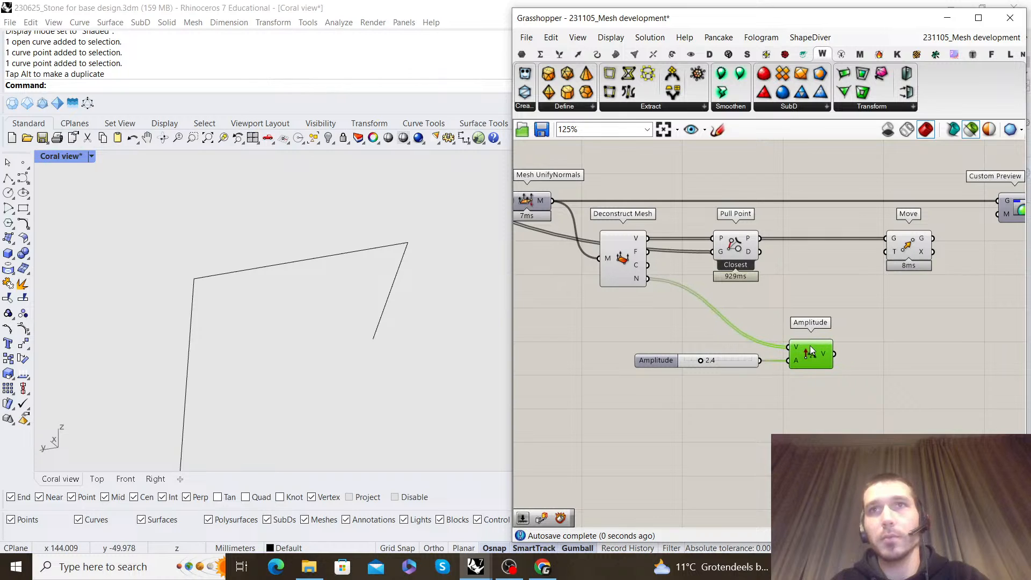
{"action": "left_click", "coordinate": [842, 321]}
{"action": "right_click_drag", "start_coordinate": [842, 321], "coordinate": [814, 331]}
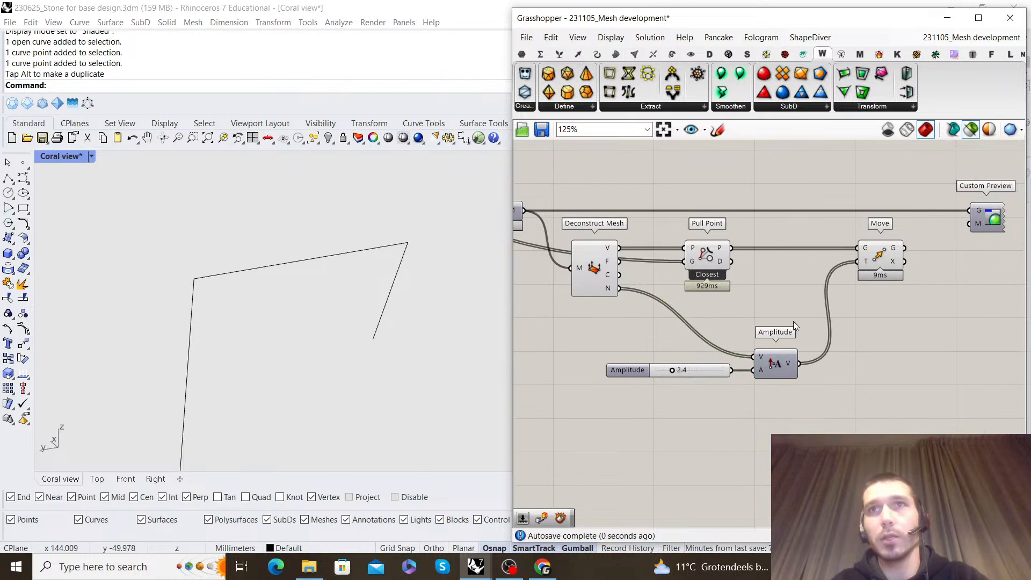
Turn off the preview of the Deconstruct Mesh, Pull Point and Move components and inspect the moved points
{"action": "left_click_drag", "start_coordinate": [788, 321], "coordinate": [582, 224]}
{"action": "right_click", "coordinate": [590, 150]}
{"action": "left_click", "coordinate": [622, 170]}
{"action": "right_click_drag", "start_coordinate": [910, 252], "coordinate": [798, 266]}
{"action": "left_click", "coordinate": [769, 270]}
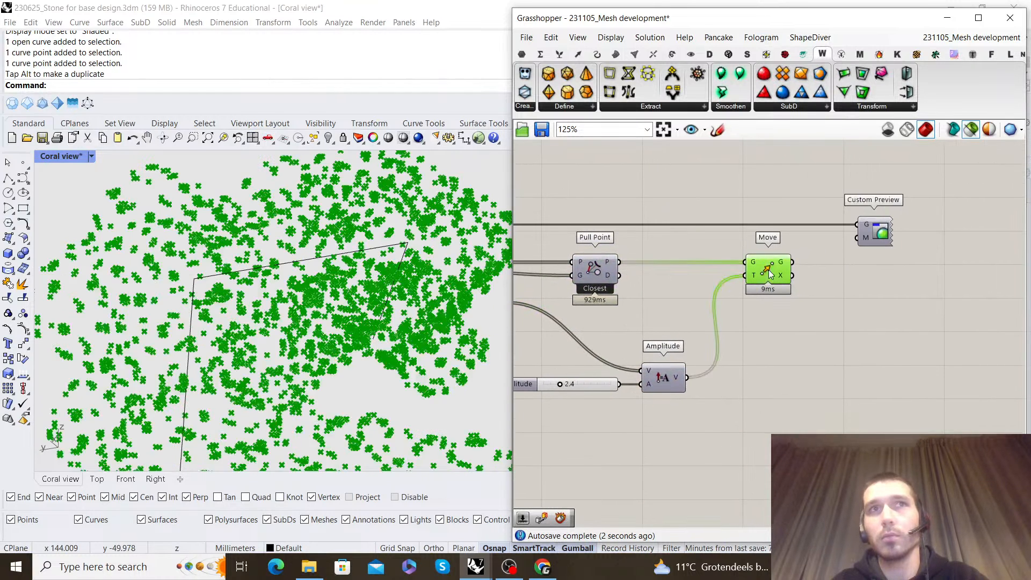
{"action": "right_click_drag", "start_coordinate": [374, 348], "coordinate": [284, 327]}
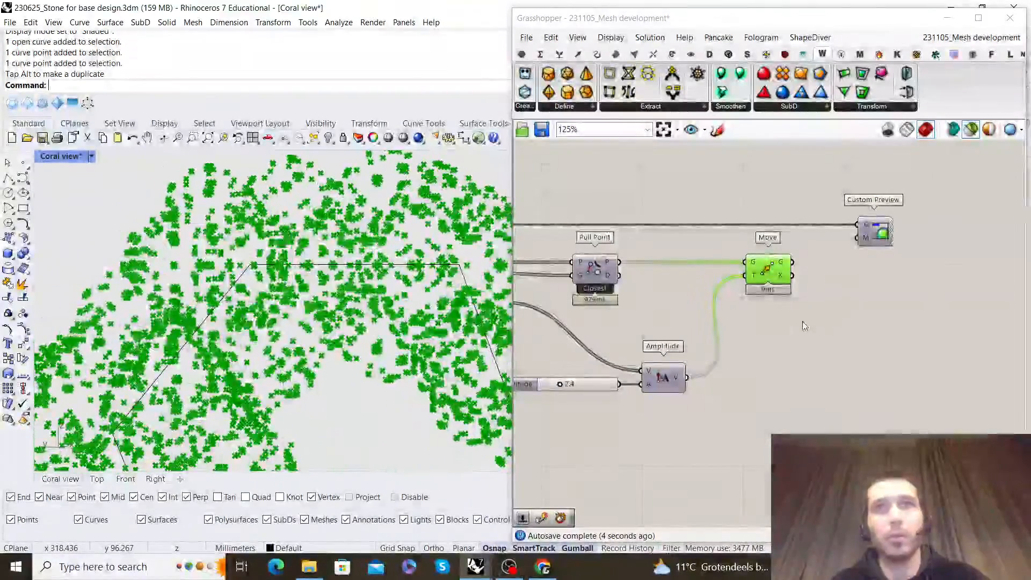
Add a Construct Mesh component beside Move
{"action": "right_click_drag", "start_coordinate": [892, 324], "coordinate": [830, 323]}
{"action": "double_click", "coordinate": [830, 324]}
{"action": "type", "text": "cons"}
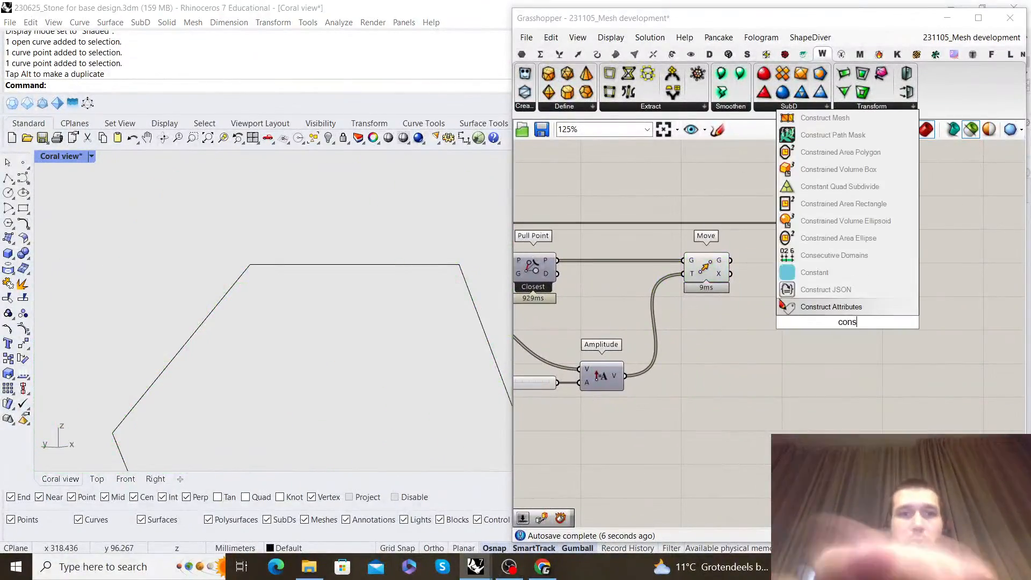
{"action": "type", "text": "truct mesh"}
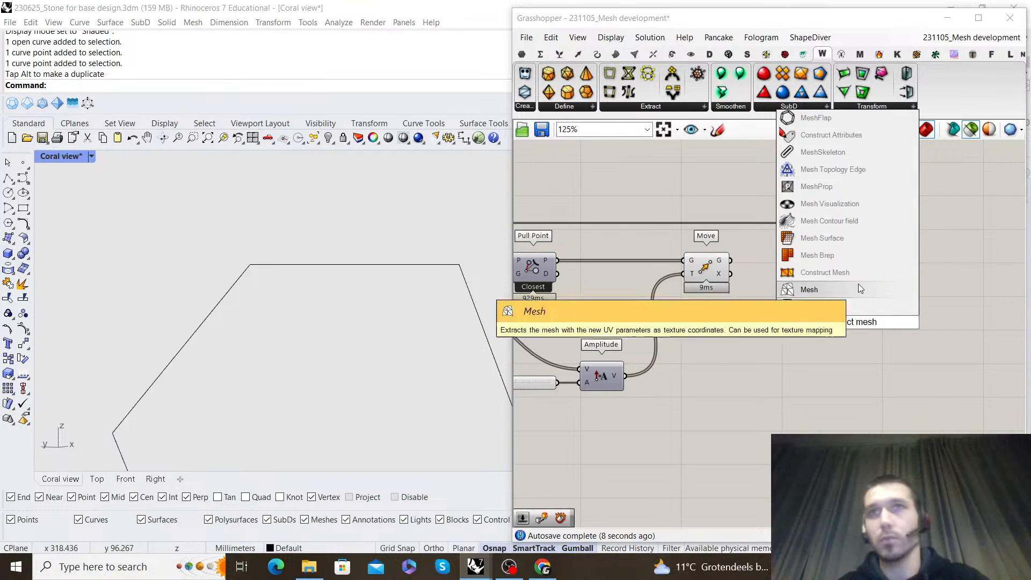
{"action": "left_click", "coordinate": [852, 289]}
Connect Move's geometry output to Construct Mesh's vertices input and Deconstruct Mesh's faces to its faces input
{"action": "right_click_drag", "start_coordinate": [852, 257], "coordinate": [771, 267]}
{"action": "left_click_drag", "start_coordinate": [730, 250], "coordinate": [919, 250]}
{"action": "left_click", "coordinate": [668, 250]}
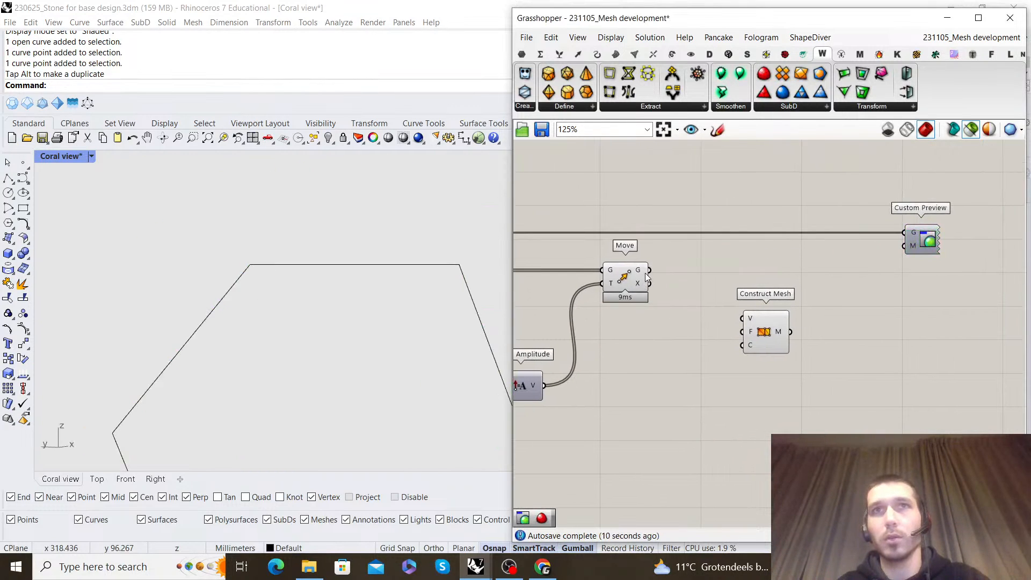
{"action": "right_click_drag", "start_coordinate": [701, 268], "coordinate": [1012, 272]}
{"action": "scroll", "coordinate": [953, 268], "scroll_direction": "down", "scroll_amount": 1}
{"action": "right_click_drag", "start_coordinate": [690, 286], "coordinate": [579, 255]}
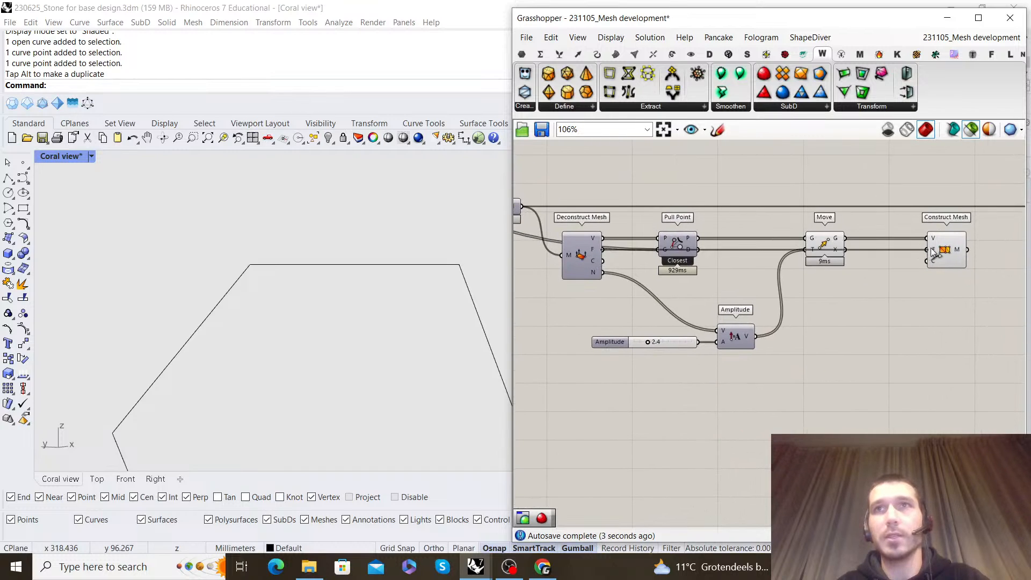
Connect the Construct Mesh output to Custom Preview's geometry input and align Custom Preview with Construct Mesh
{"action": "left_click_drag", "start_coordinate": [820, 263], "coordinate": [781, 191]}
{"action": "left_click", "coordinate": [781, 191]}
{"action": "right_click_drag", "start_coordinate": [923, 192], "coordinate": [672, 210]}
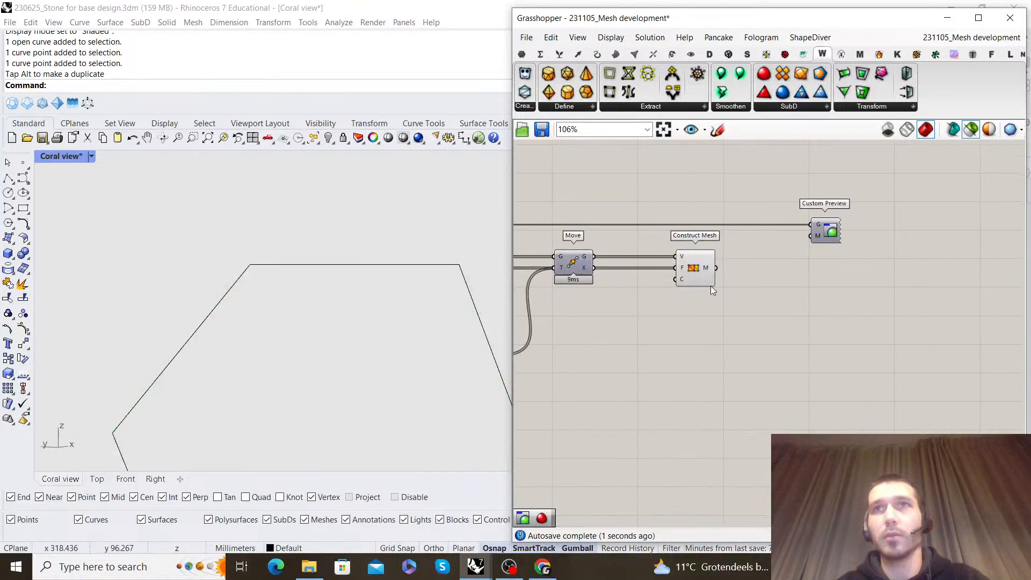
{"action": "left_click_drag", "start_coordinate": [829, 232], "coordinate": [838, 278]}
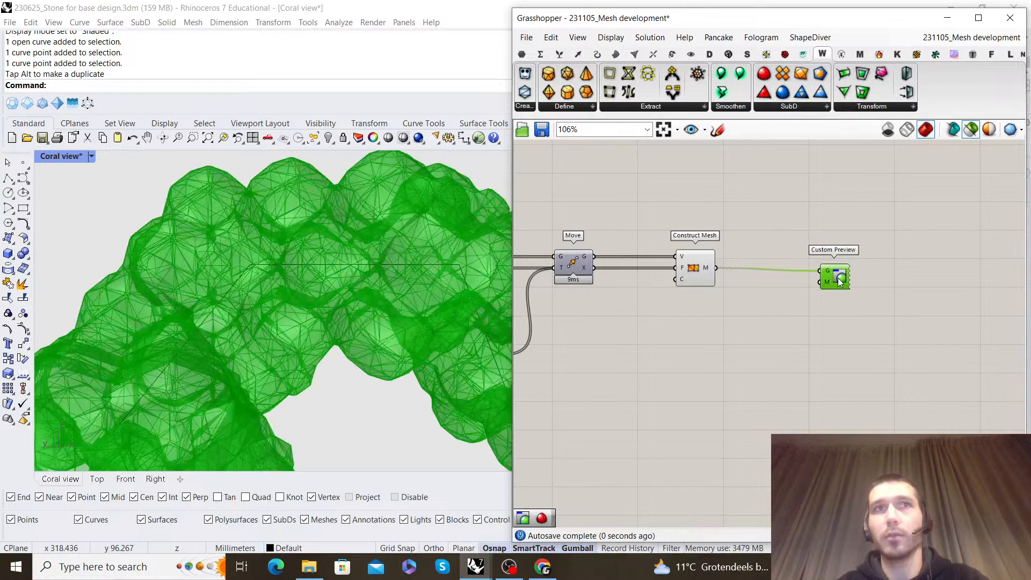
Switch the Coral view to Rendered display mode and inspect the reconstructed coral mesh up close
{"action": "left_click", "coordinate": [91, 156]}
{"action": "left_click", "coordinate": [134, 184]}
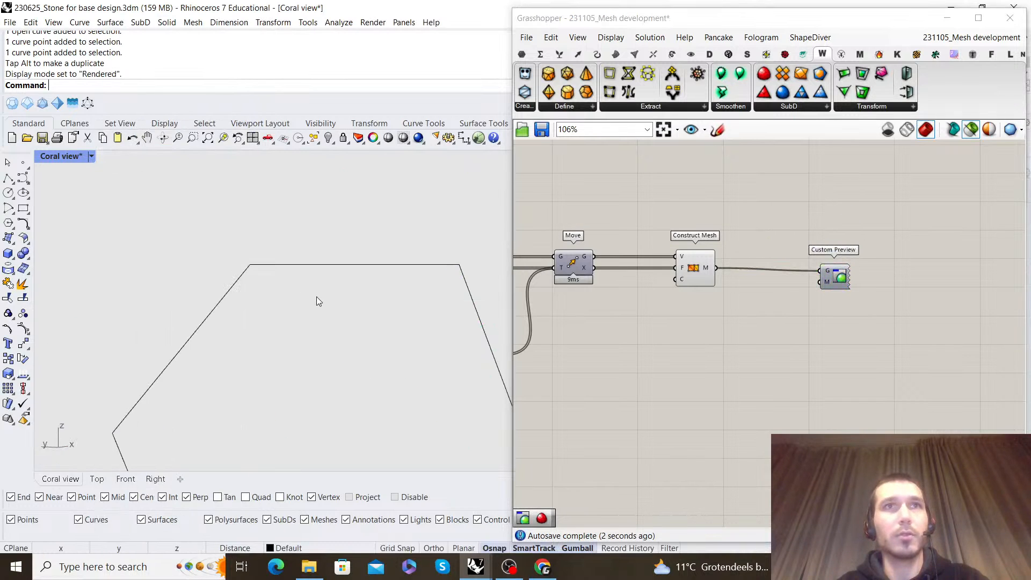
{"action": "scroll", "coordinate": [320, 297], "scroll_direction": "down", "scroll_amount": 6}
{"action": "right_click_drag", "start_coordinate": [322, 298], "coordinate": [282, 265]}
{"action": "scroll", "coordinate": [394, 300], "scroll_direction": "up", "scroll_amount": 3}
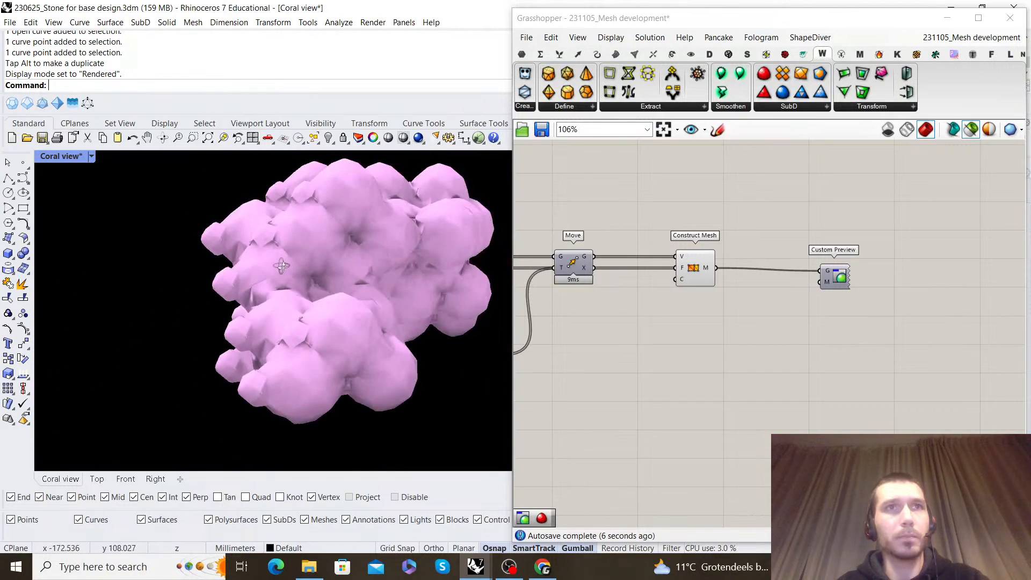
{"action": "scroll", "coordinate": [273, 338], "scroll_direction": "up", "scroll_amount": 5}
{"action": "scroll", "coordinate": [705, 318], "scroll_direction": "down", "scroll_amount": 1}
{"action": "scroll", "coordinate": [706, 319], "scroll_direction": "up", "scroll_amount": 3}
Apply an expression to Amplitude's vector input to reverse the normals and inspect the coral mesh
{"action": "right_click_drag", "start_coordinate": [706, 319], "coordinate": [853, 314]}
{"action": "scroll", "coordinate": [854, 314], "scroll_direction": "down", "scroll_amount": 4}
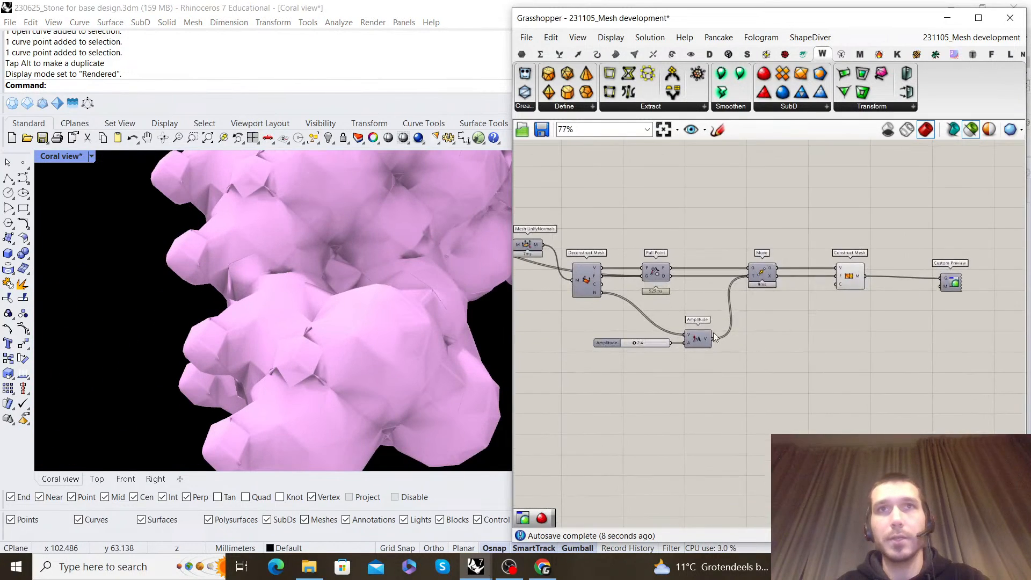
{"action": "scroll", "coordinate": [723, 330], "scroll_direction": "up", "scroll_amount": 4}
{"action": "right_click", "coordinate": [683, 328]}
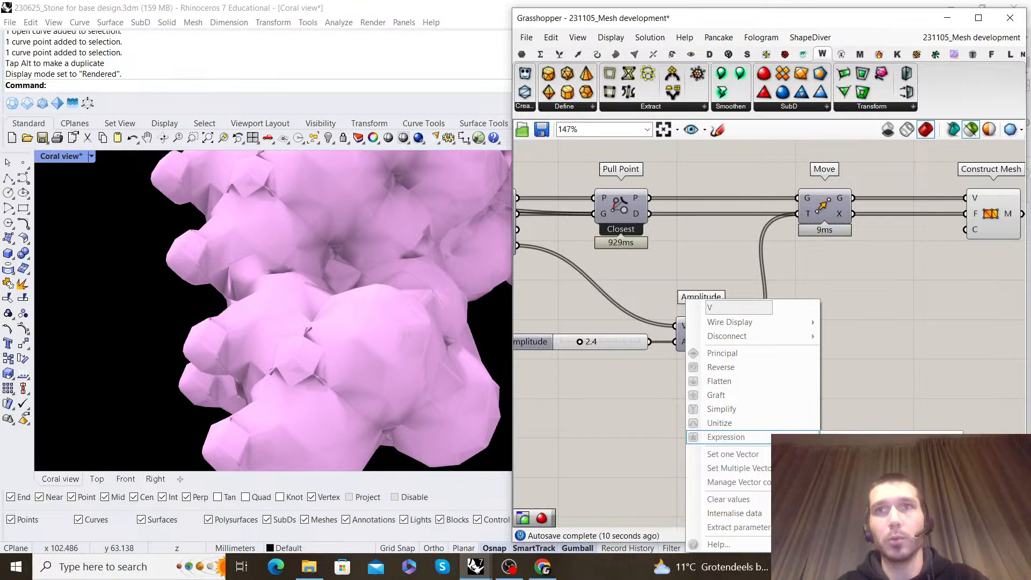
{"action": "left_click", "coordinate": [726, 437]}
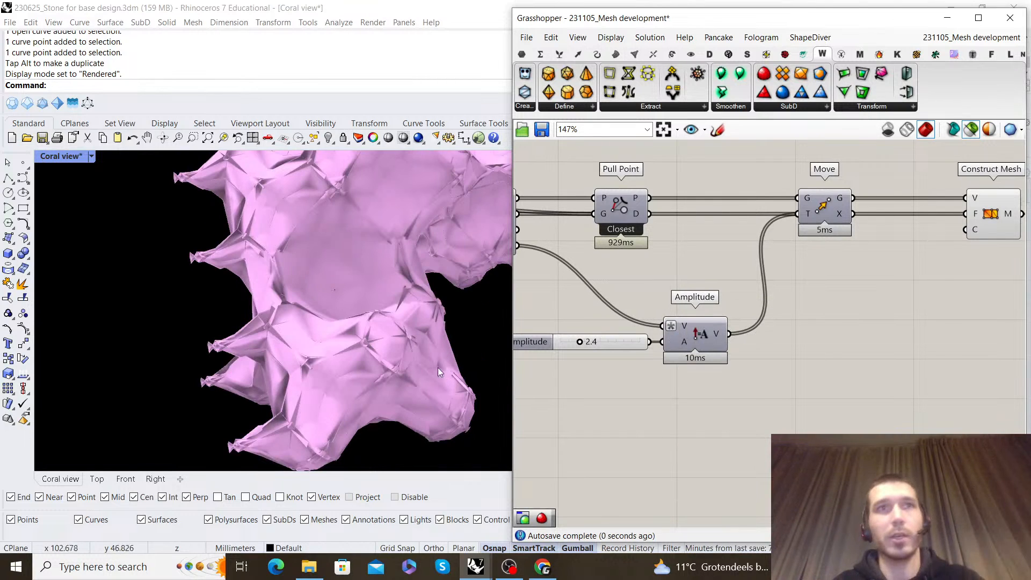
{"action": "scroll", "coordinate": [247, 334], "scroll_direction": "down", "scroll_amount": 2}
{"action": "right_click_drag", "start_coordinate": [247, 334], "coordinate": [413, 322]}
{"action": "scroll", "coordinate": [806, 331], "scroll_direction": "down", "scroll_amount": 2}
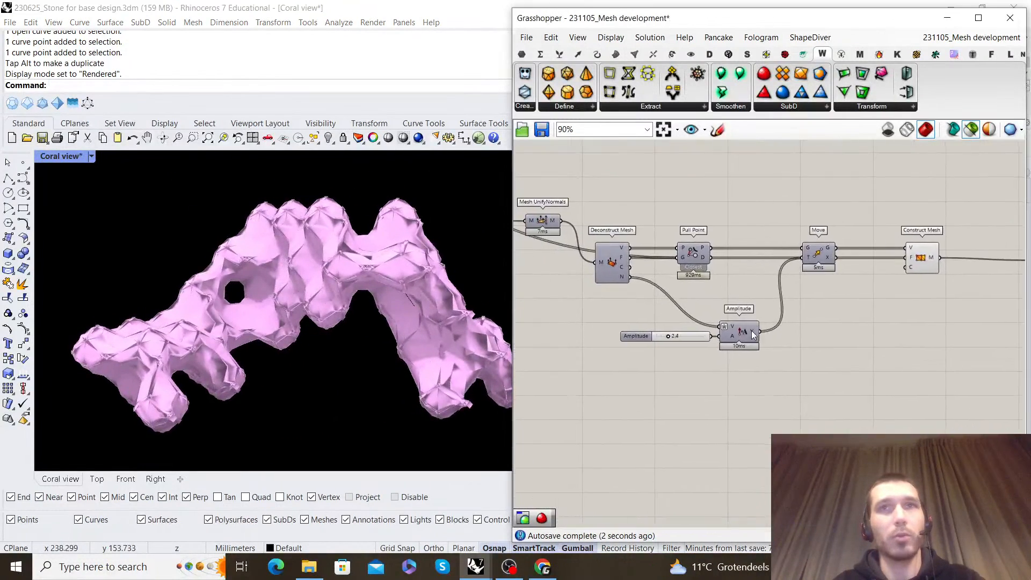
Set the Amplitude slider to 0.5
{"action": "scroll", "coordinate": [698, 339], "scroll_direction": "up", "scroll_amount": 5}
{"action": "double_click", "coordinate": [669, 352]}
{"action": "type", "text": "0.5"}
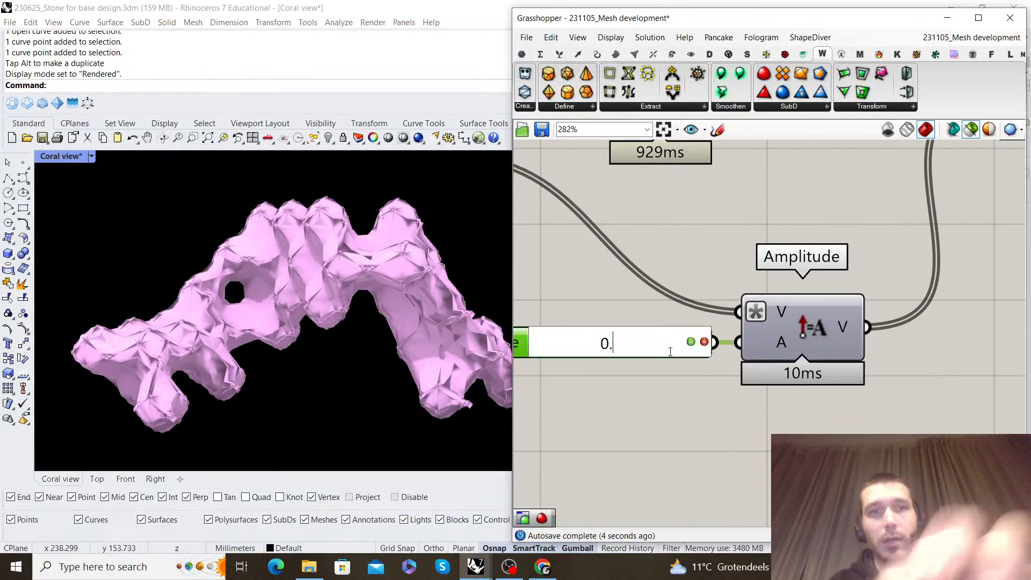
{"action": "key", "text": "Return"}
Inspect the modified coral mesh and switch the Coral view to Shaded display mode
{"action": "right_click_drag", "start_coordinate": [247, 311], "coordinate": [389, 357]}
{"action": "left_click", "coordinate": [91, 157]}
{"action": "left_click", "coordinate": [122, 172]}
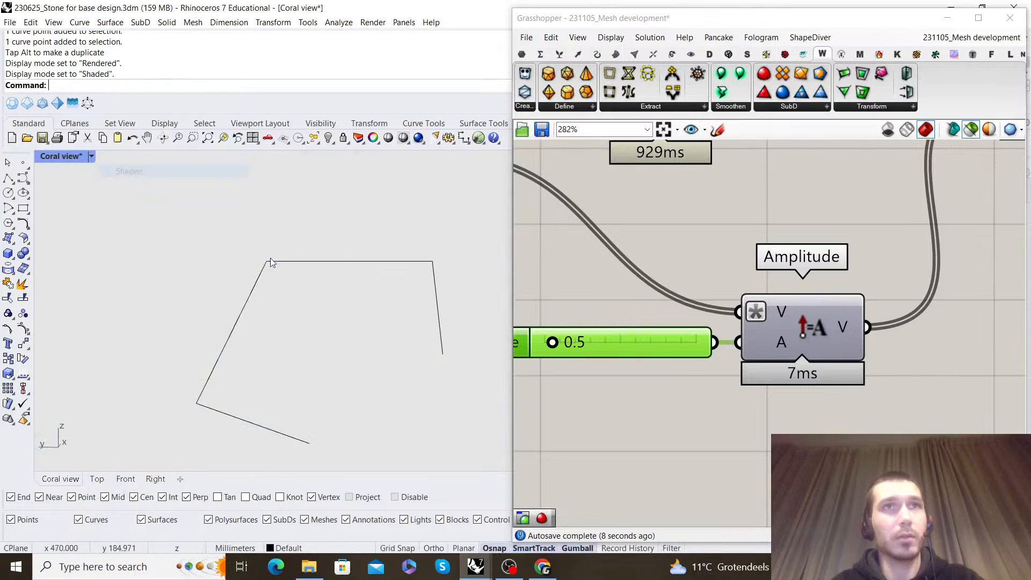
{"action": "scroll", "coordinate": [835, 200], "scroll_direction": "down", "scroll_amount": 5}
Shift Move, Construct Mesh and Custom Preview farther from Pull Point, and lower Amplitude with its slider to make room
{"action": "mouse_move", "coordinate": [835, 200]}
{"action": "right_mouse_down"}
{"action": "mouse_move", "coordinate": [821, 248]}
{"action": "mouse_move", "coordinate": [748, 260]}
{"action": "mouse_move", "coordinate": [622, 302]}
{"action": "right_mouse_up"}
{"action": "scroll", "coordinate": [748, 259], "scroll_direction": "down", "scroll_amount": 2}
{"action": "scroll", "coordinate": [811, 369], "scroll_direction": "up", "scroll_amount": 1}
{"action": "left_click_drag", "start_coordinate": [1000, 348], "coordinate": [686, 233]}
{"action": "left_click_drag", "start_coordinate": [676, 255], "coordinate": [836, 255]}
{"action": "left_click", "coordinate": [722, 293]}
{"action": "right_click_drag", "start_coordinate": [539, 278], "coordinate": [617, 279]}
{"action": "scroll", "coordinate": [617, 276], "scroll_direction": "up", "scroll_amount": 1}
{"action": "mouse_move", "coordinate": [609, 254]}
{"action": "left_mouse_down"}
{"action": "mouse_move", "coordinate": [625, 292]}
{"action": "mouse_move", "coordinate": [623, 260]}
{"action": "mouse_move", "coordinate": [605, 255]}
{"action": "left_mouse_up"}
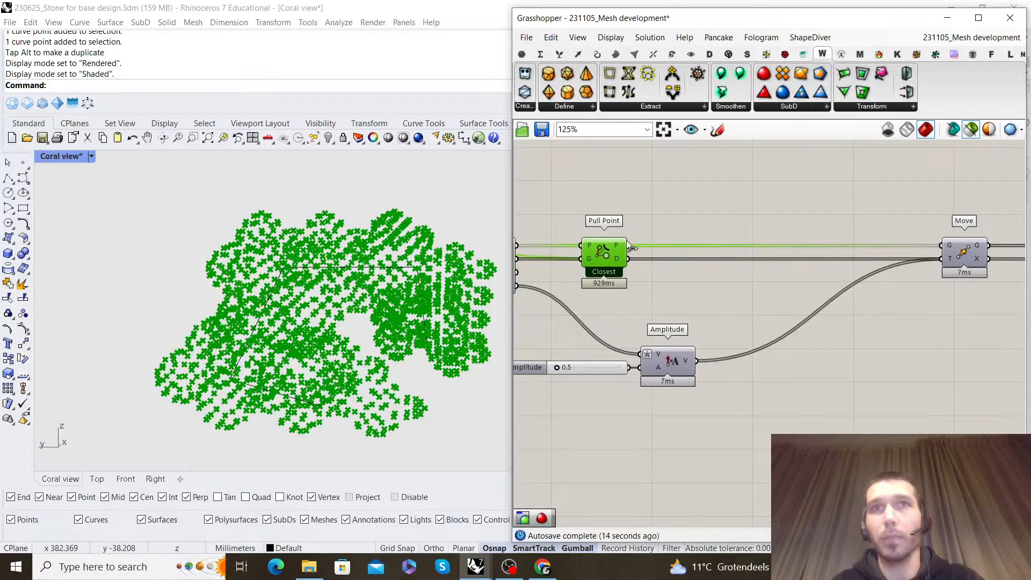
{"action": "left_click", "coordinate": [651, 325]}
{"action": "right_click_drag", "start_coordinate": [652, 330], "coordinate": [660, 284]}
{"action": "scroll", "coordinate": [681, 336], "scroll_direction": "down", "scroll_amount": 2}
{"action": "left_click_drag", "start_coordinate": [684, 326], "coordinate": [713, 399]}
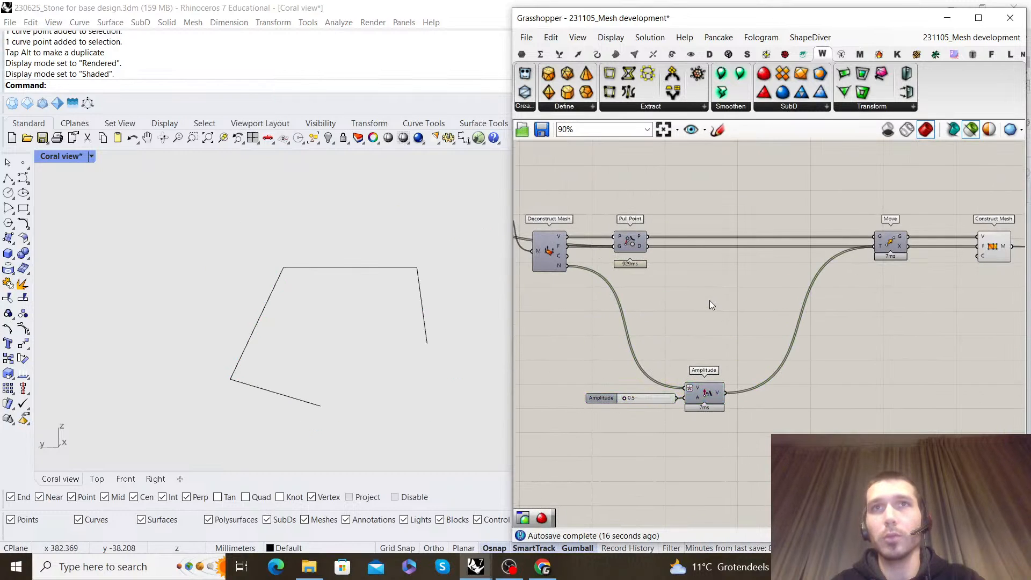
Add a Remap Numbers component between Pull Point and Move, and feed Pull Point's distances into its value input
{"action": "double_click", "coordinate": [710, 300]}
{"action": "type", "text": "remap"}
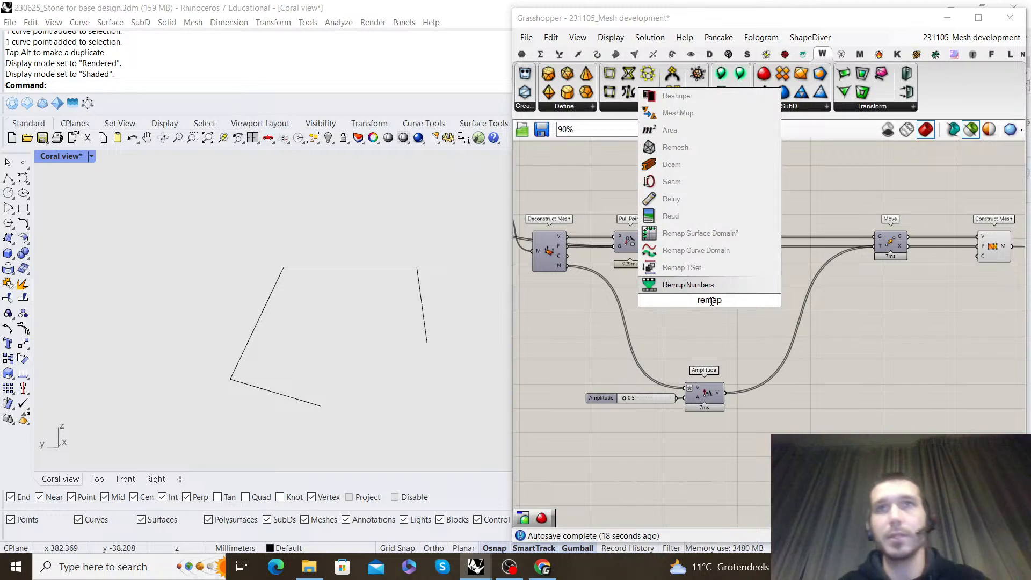
{"action": "key", "text": "Return"}
{"action": "scroll", "coordinate": [645, 254], "scroll_direction": "up", "scroll_amount": 2}
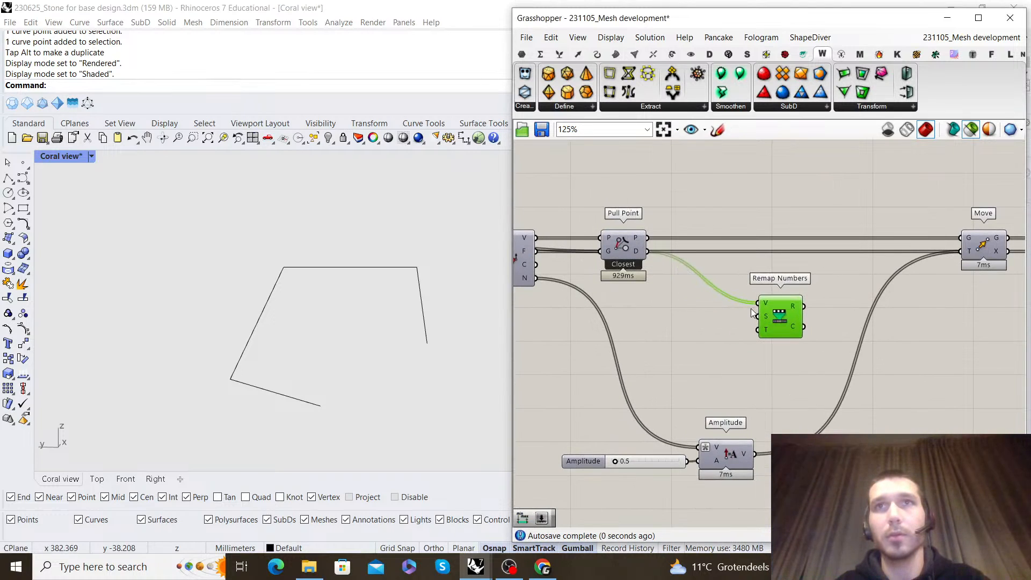
Add a Bounds component for the relayed distances and connect its domain to Remap Numbers' source input
{"action": "double_click", "coordinate": [703, 348]}
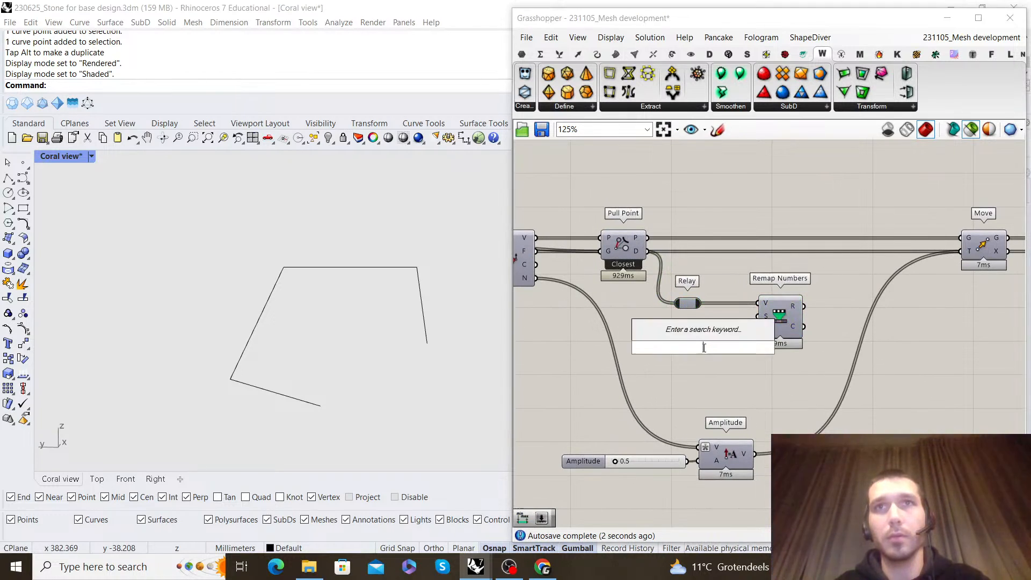
{"action": "type", "text": "bounds"}
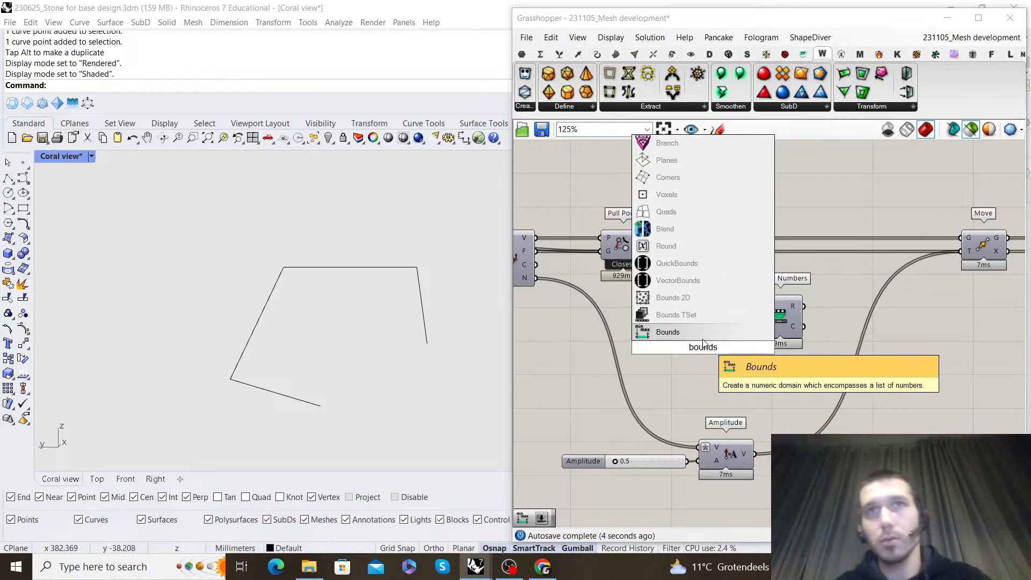
{"action": "key", "text": "Return"}
{"action": "left_click", "coordinate": [773, 327]}
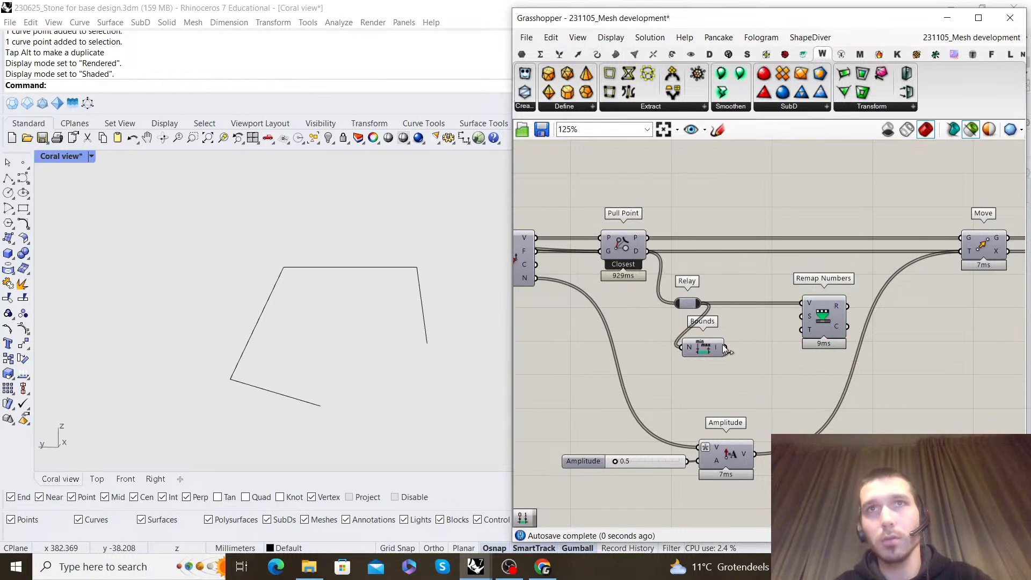
{"action": "left_click_drag", "start_coordinate": [736, 319], "coordinate": [757, 319]}
{"action": "left_click", "coordinate": [745, 379]}
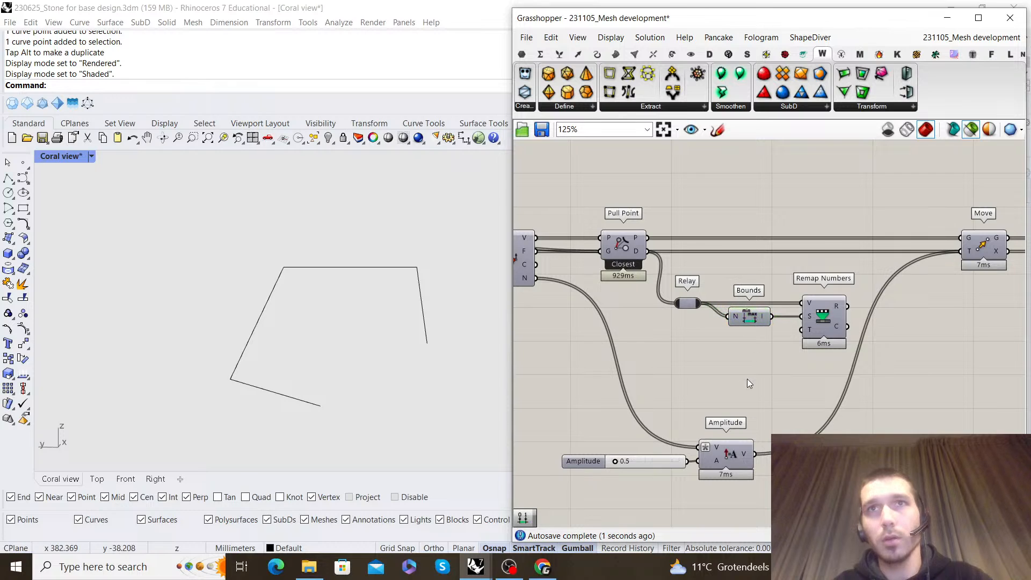
Place Amplitude beside Remap Numbers, feeding it the Deconstruct Mesh normals as vector and the remapped numbers as amplitude
{"action": "left_click_drag", "start_coordinate": [727, 429], "coordinate": [928, 354]}
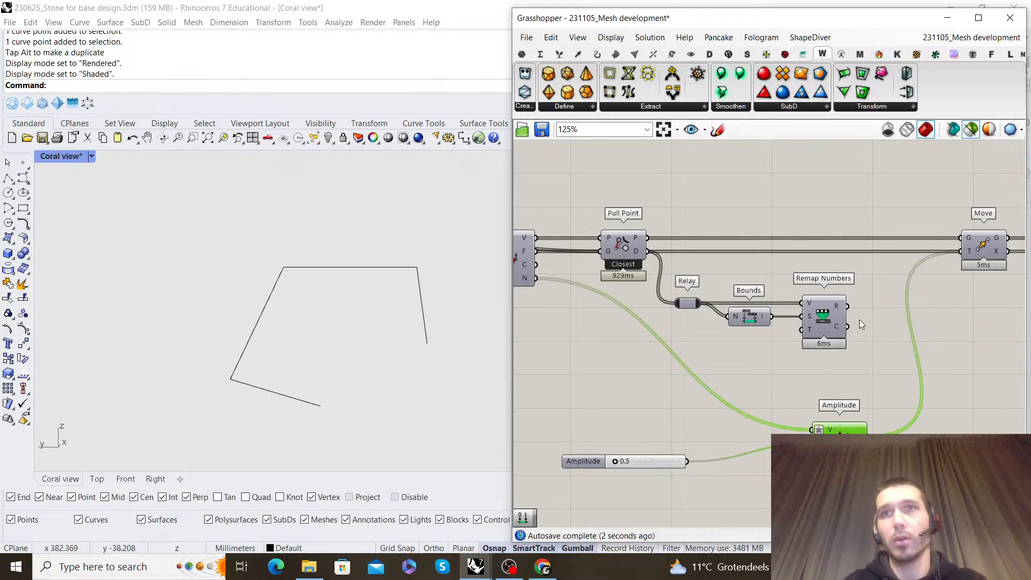
{"action": "left_click_drag", "start_coordinate": [907, 306], "coordinate": [907, 316]}
{"action": "left_click", "coordinate": [872, 321]}
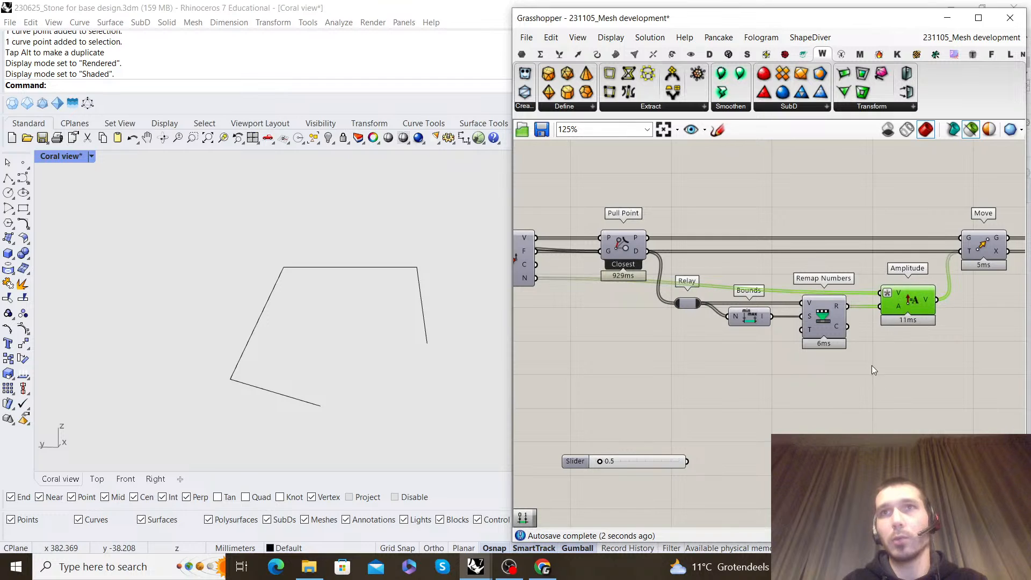
Add a Construct Domain component below Remap Numbers and connect the 0.5 slider to its domain end
{"action": "double_click", "coordinate": [787, 368]}
{"action": "type", "text": "constru"}
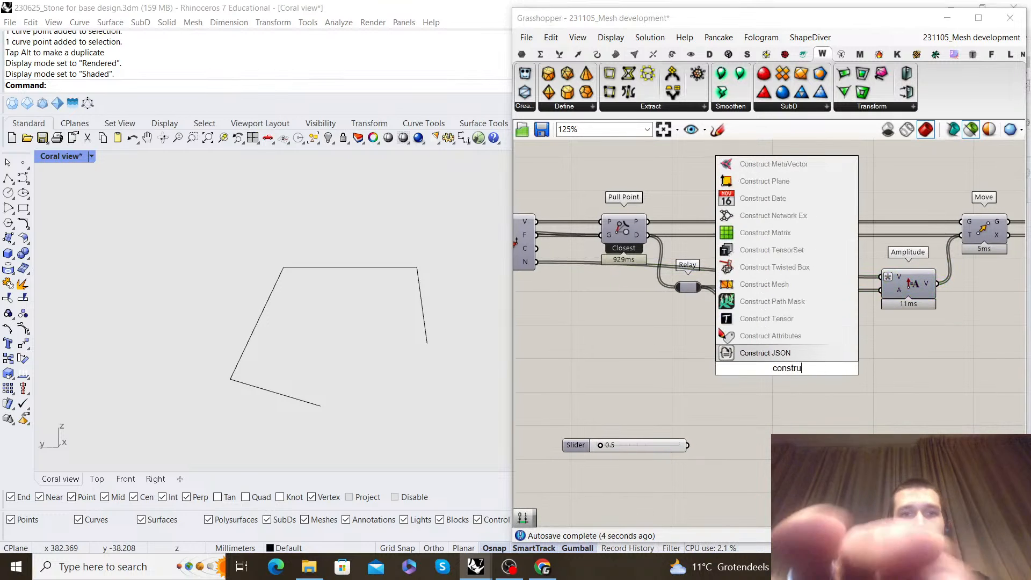
{"action": "type", "text": "ct domain"}
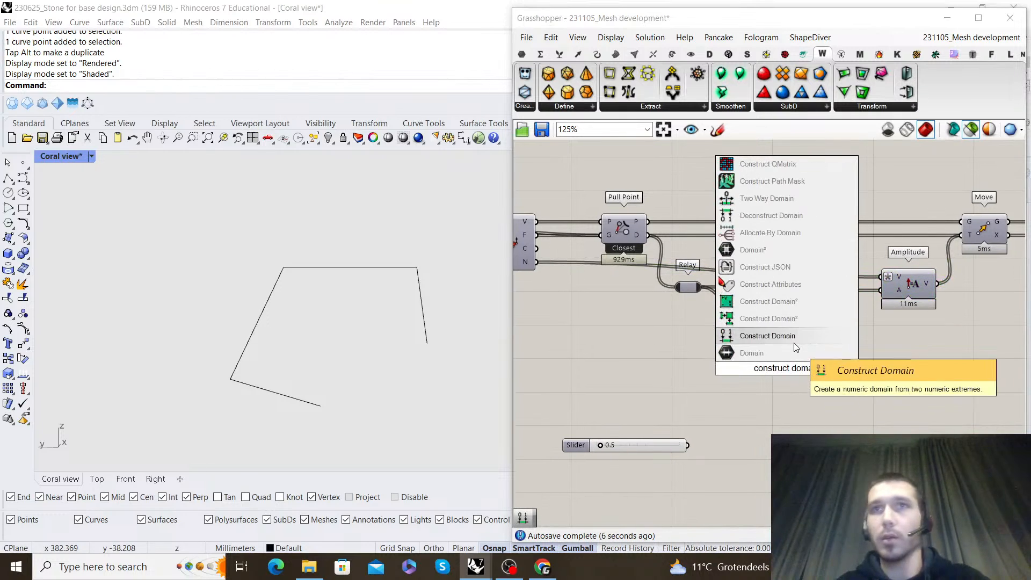
{"action": "left_click", "coordinate": [793, 338]}
{"action": "scroll", "coordinate": [651, 439], "scroll_direction": "up", "scroll_amount": 1}
{"action": "left_click", "coordinate": [685, 351]}
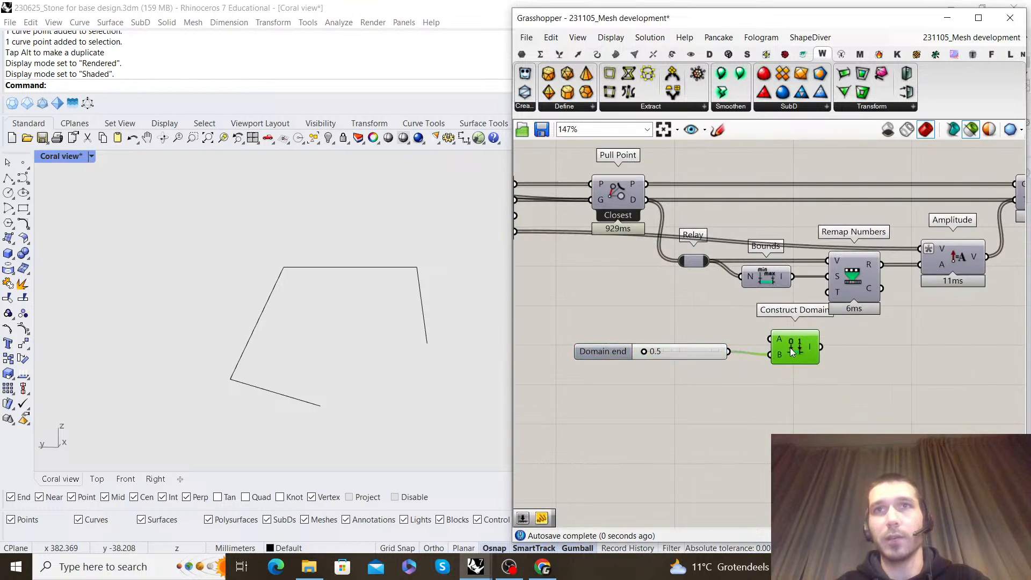
Add a panel with 0 as the domain's start and connect Construct Domain to Remap Numbers' target input
{"action": "double_click", "coordinate": [726, 328]}
{"action": "type", "text": "panel"}
{"action": "left_click", "coordinate": [734, 316]}
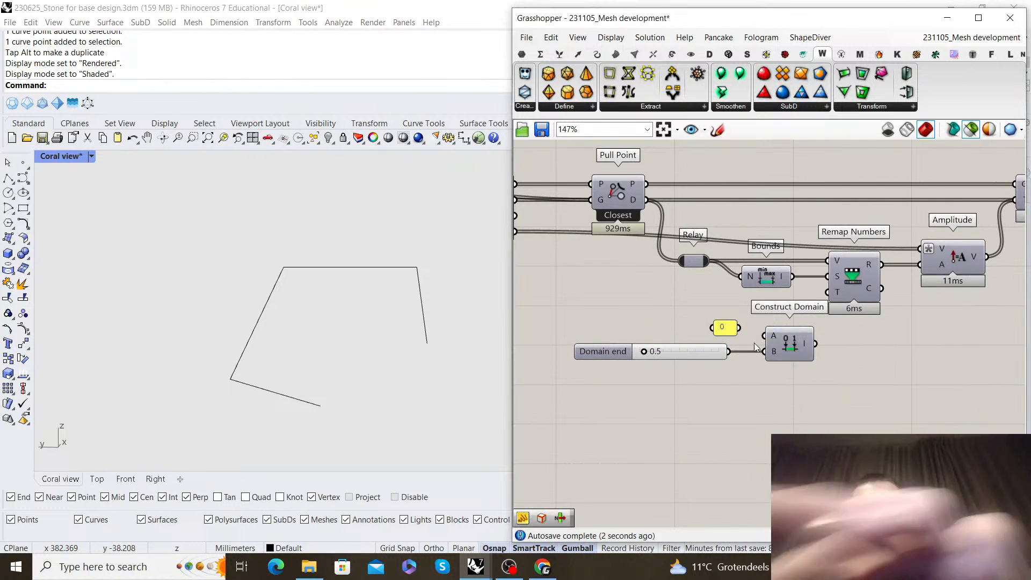
{"action": "left_click_drag", "start_coordinate": [739, 327], "coordinate": [829, 300]}
Highlight the Construct Mesh result and examine the displaced coral mesh from several angles
{"action": "scroll", "coordinate": [853, 329], "scroll_direction": "down", "scroll_amount": 4}
{"action": "right_click_drag", "start_coordinate": [994, 290], "coordinate": [772, 344]}
{"action": "scroll", "coordinate": [771, 344], "scroll_direction": "up", "scroll_amount": 2}
{"action": "left_click", "coordinate": [850, 311]}
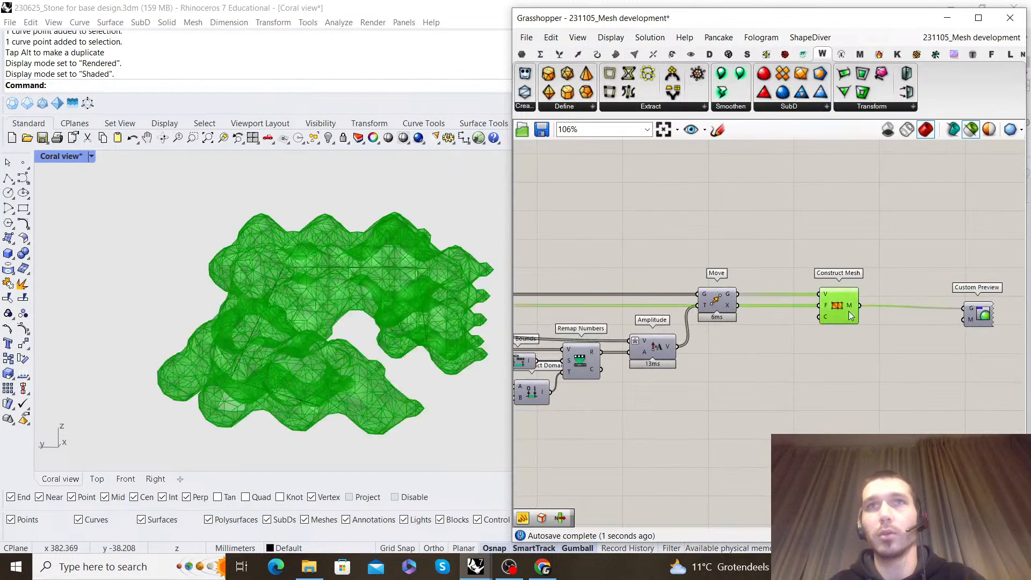
{"action": "right_click_drag", "start_coordinate": [351, 335], "coordinate": [295, 366]}
{"action": "scroll", "coordinate": [357, 327], "scroll_direction": "up", "scroll_amount": 4}
{"action": "right_click_drag", "start_coordinate": [358, 328], "coordinate": [239, 266]}
{"action": "scroll", "coordinate": [798, 318], "scroll_direction": "down", "scroll_amount": 2}
{"action": "scroll", "coordinate": [797, 316], "scroll_direction": "down", "scroll_amount": 4}
Swap Construct Domain's inputs so the slider drives the start and the 0 panel the end, and set the slider to 0.0
{"action": "right_click_drag", "start_coordinate": [652, 348], "coordinate": [737, 308]}
{"action": "scroll", "coordinate": [737, 308], "scroll_direction": "up", "scroll_amount": 7}
{"action": "left_click_drag", "start_coordinate": [668, 346], "coordinate": [643, 347]}
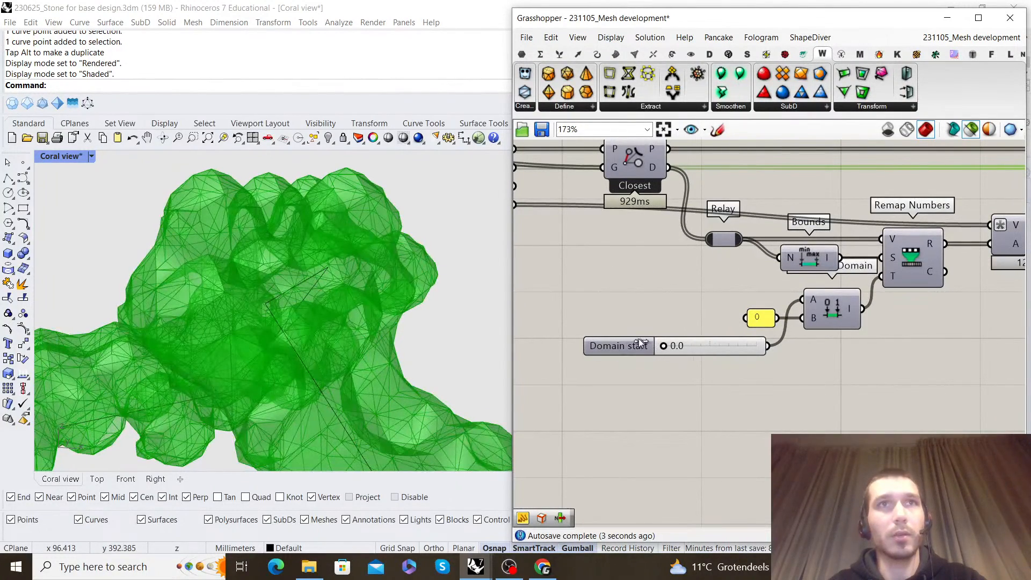
{"action": "left_click_drag", "start_coordinate": [665, 334], "coordinate": [691, 330]}
{"action": "scroll", "coordinate": [345, 240], "scroll_direction": "down", "scroll_amount": 8}
{"action": "right_click_drag", "start_coordinate": [345, 239], "coordinate": [252, 216]}
{"action": "scroll", "coordinate": [251, 255], "scroll_direction": "up", "scroll_amount": 8}
{"action": "left_click_drag", "start_coordinate": [694, 347], "coordinate": [653, 344]}
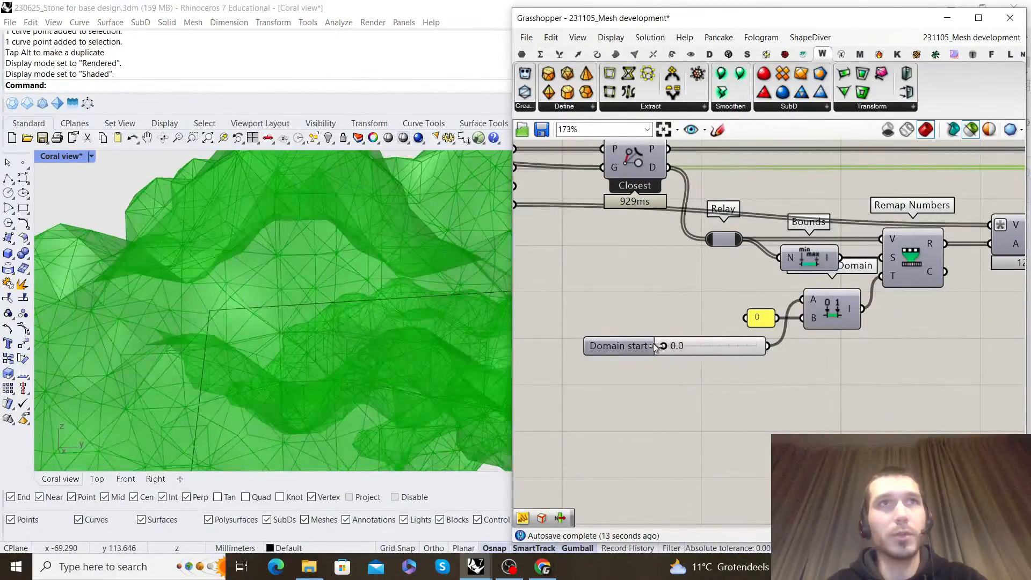
Make room after Mesh UnifyNormals and add Weaverbird's Catmull-Clark Subdivision, fed by the unified mesh
{"action": "scroll", "coordinate": [744, 325], "scroll_direction": "down", "scroll_amount": 6}
{"action": "scroll", "coordinate": [734, 308], "scroll_direction": "up", "scroll_amount": 4}
{"action": "scroll", "coordinate": [623, 263], "scroll_direction": "down", "scroll_amount": 5}
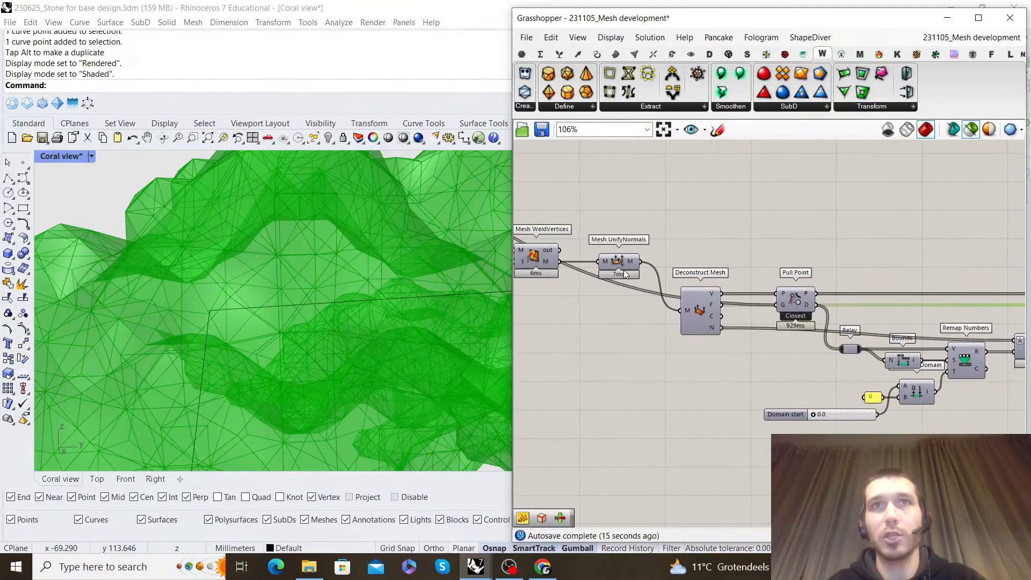
{"action": "left_click_drag", "start_coordinate": [998, 358], "coordinate": [722, 232]}
{"action": "left_click", "coordinate": [732, 248]}
{"action": "scroll", "coordinate": [732, 248], "scroll_direction": "up", "scroll_amount": 4}
{"action": "type", "text": "catmul"}
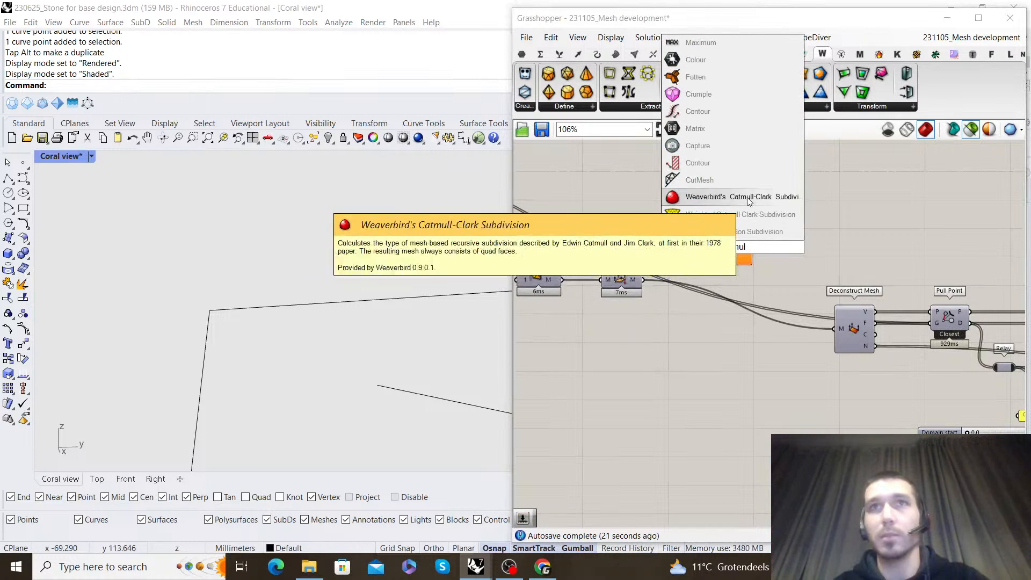
{"action": "left_click", "coordinate": [731, 196]}
{"action": "left_click_drag", "start_coordinate": [734, 221], "coordinate": [739, 290]}
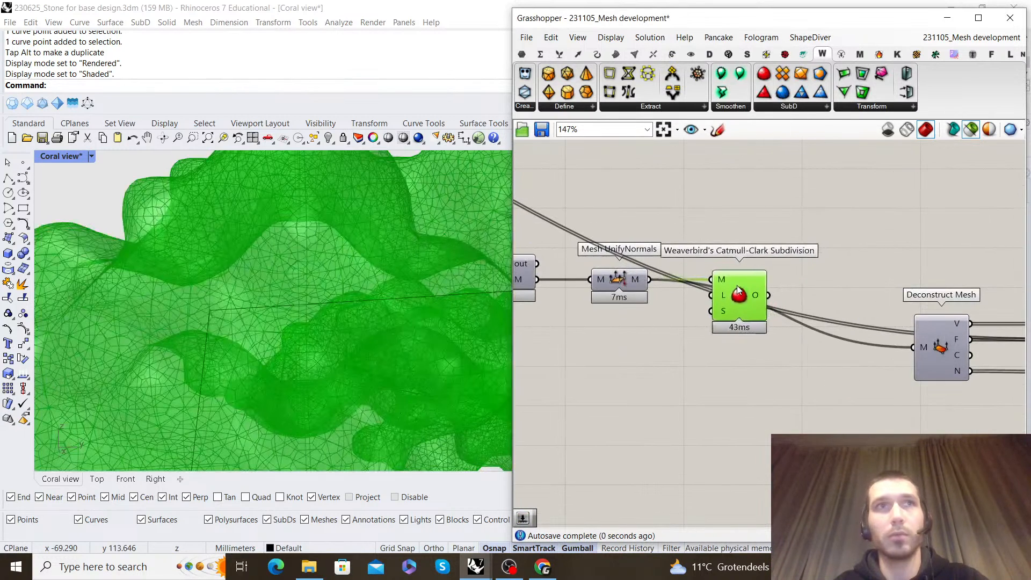
Feed the Catmull-Clark subdivided mesh into Deconstruct Mesh and turn off the subdivision component's preview
{"action": "left_click", "coordinate": [762, 237]}
{"action": "right_click_drag", "start_coordinate": [779, 297], "coordinate": [701, 275]}
{"action": "left_click_drag", "start_coordinate": [813, 311], "coordinate": [831, 325]}
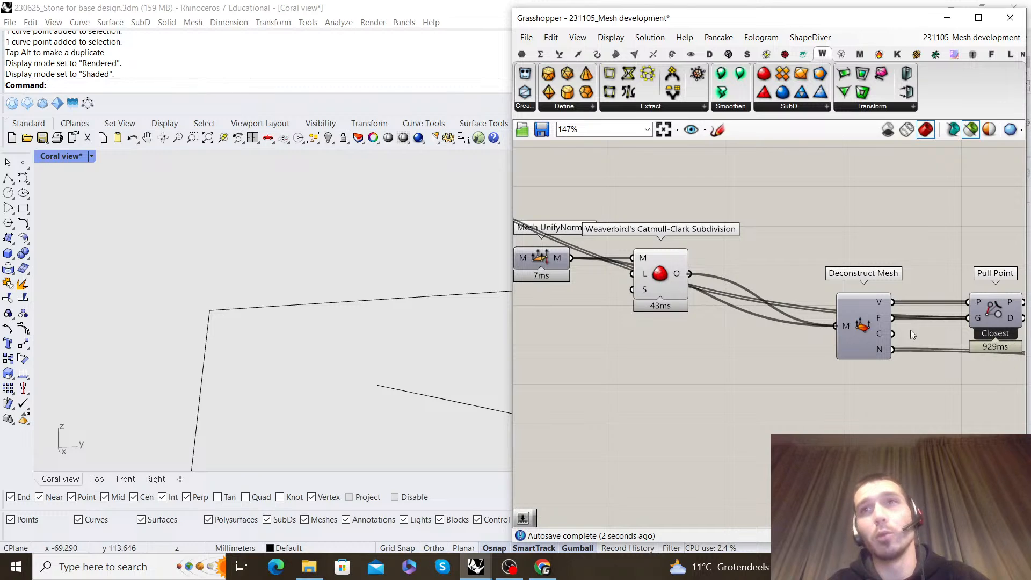
{"action": "left_click", "coordinate": [667, 278]}
{"action": "right_click", "coordinate": [699, 237]}
{"action": "left_click", "coordinate": [781, 231]}
Highlight Construct Mesh and check the rebuilt coral mesh for the effect of the added subdivision
{"action": "scroll", "coordinate": [781, 231], "scroll_direction": "down", "scroll_amount": 5}
{"action": "right_click_drag", "start_coordinate": [951, 250], "coordinate": [803, 292]}
{"action": "scroll", "coordinate": [966, 301], "scroll_direction": "up", "scroll_amount": 4}
{"action": "right_click_drag", "start_coordinate": [966, 301], "coordinate": [799, 303]}
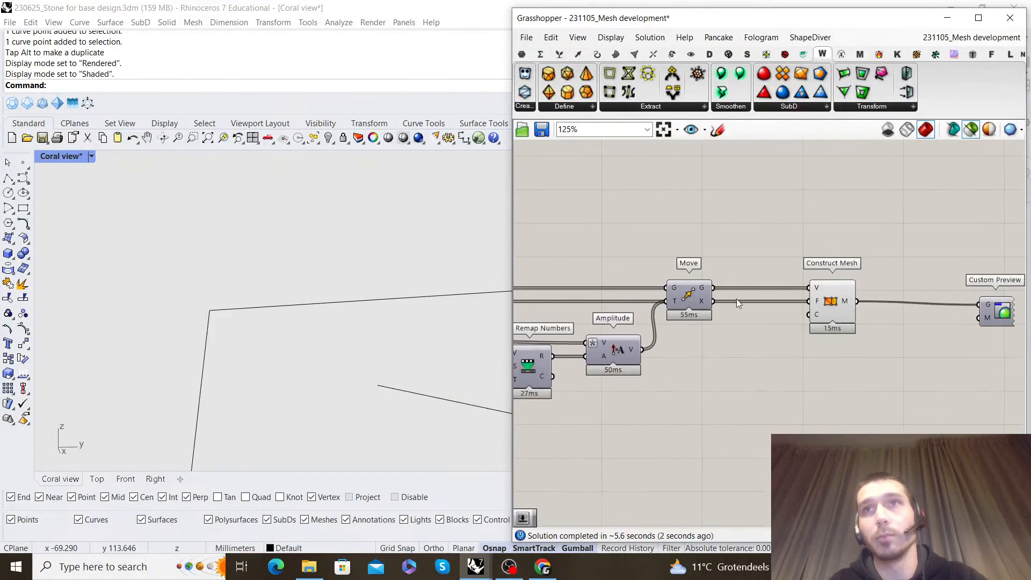
{"action": "scroll", "coordinate": [781, 317], "scroll_direction": "up", "scroll_amount": 1}
{"action": "left_click", "coordinate": [851, 304]}
{"action": "scroll", "coordinate": [270, 275], "scroll_direction": "down", "scroll_amount": 3}
{"action": "right_click_drag", "start_coordinate": [270, 274], "coordinate": [244, 268]}
Compare the Deconstruct Mesh vertices with the Construct Mesh output and trace the wiring between them
{"action": "scroll", "coordinate": [596, 293], "scroll_direction": "down", "scroll_amount": 3}
{"action": "right_click_drag", "start_coordinate": [596, 293], "coordinate": [816, 302]}
{"action": "scroll", "coordinate": [569, 300], "scroll_direction": "up", "scroll_amount": 1}
{"action": "right_click_drag", "start_coordinate": [567, 302], "coordinate": [711, 283]}
{"action": "left_click_drag", "start_coordinate": [604, 295], "coordinate": [858, 329]}
{"action": "left_click_drag", "start_coordinate": [857, 364], "coordinate": [865, 355]}
{"action": "scroll", "coordinate": [869, 352], "scroll_direction": "down", "scroll_amount": 5}
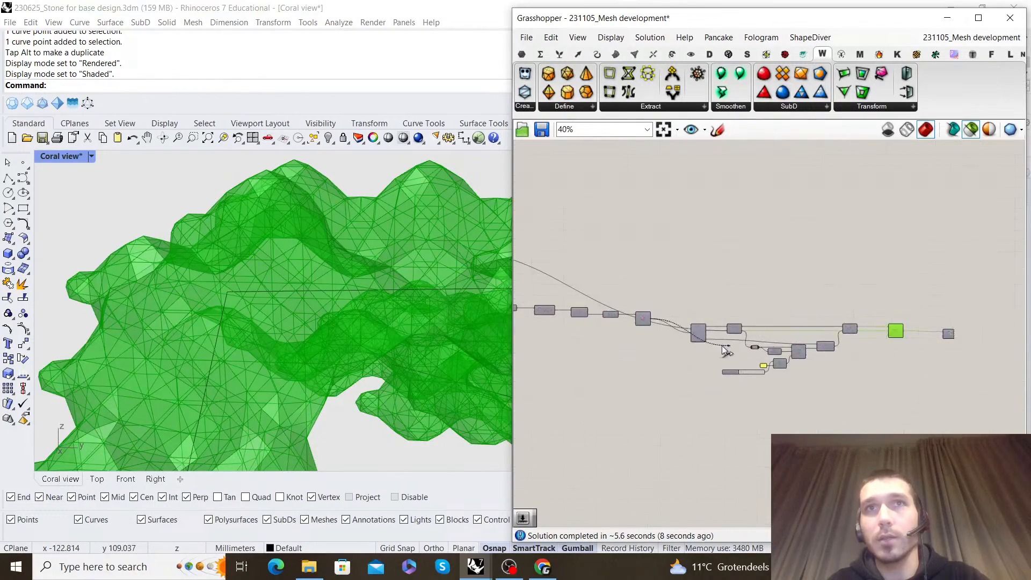
{"action": "scroll", "coordinate": [696, 344], "scroll_direction": "up", "scroll_amount": 4}
{"action": "mouse_move", "coordinate": [705, 316]}
{"action": "left_mouse_down"}
{"action": "mouse_move", "coordinate": [708, 286]}
{"action": "mouse_move", "coordinate": [705, 306]}
{"action": "left_mouse_up"}
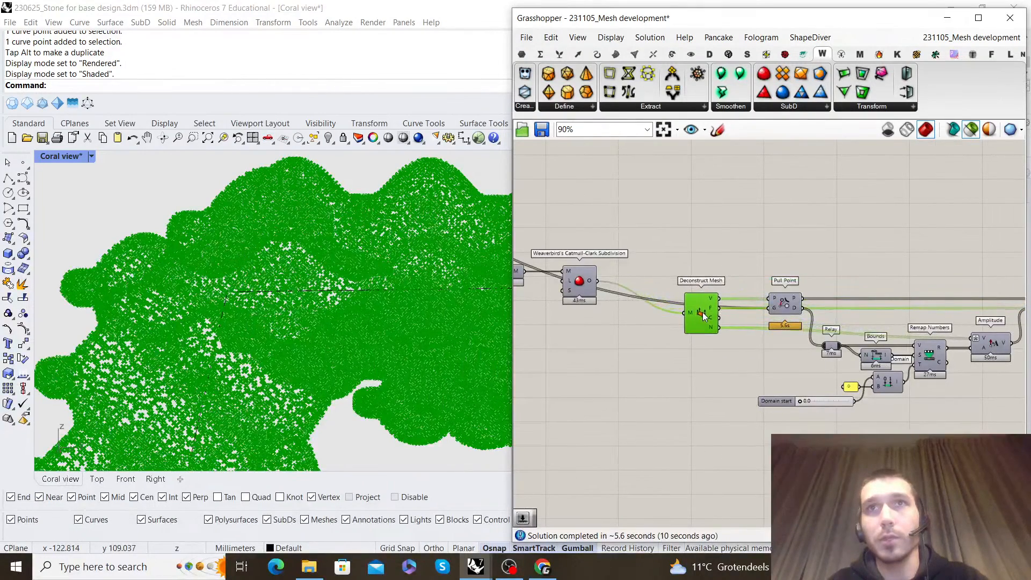
{"action": "right_click_drag", "start_coordinate": [877, 282], "coordinate": [699, 285]}
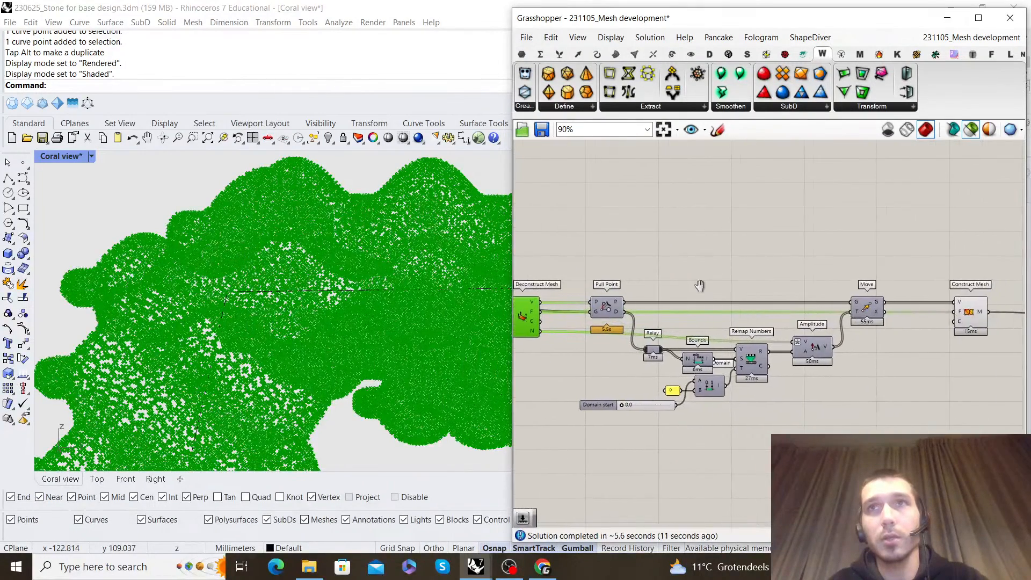
{"action": "left_click", "coordinate": [973, 311]}
{"action": "left_click_drag", "start_coordinate": [973, 312], "coordinate": [948, 329]}
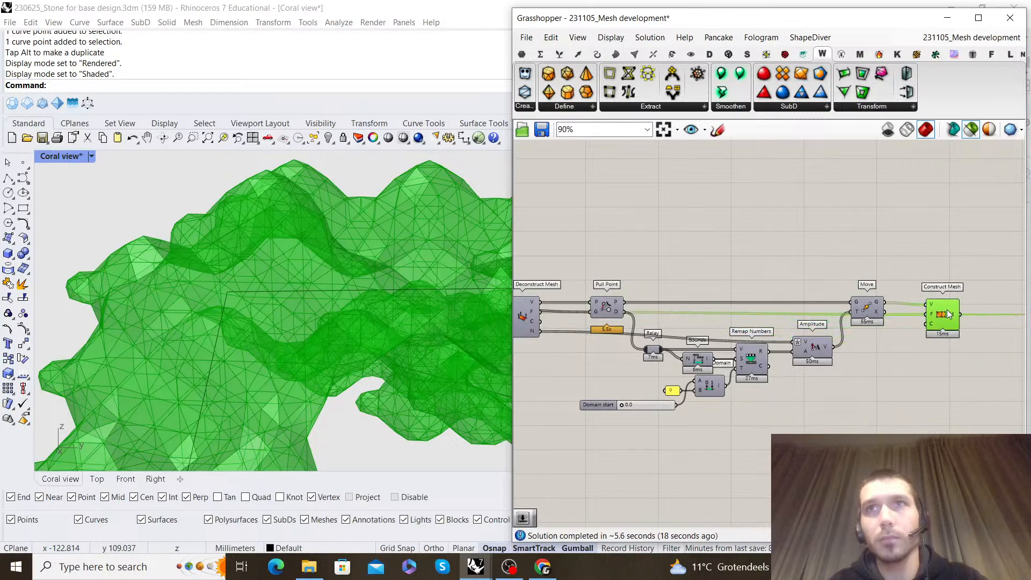
Move Deconstruct Mesh up and Pull Point down to separate their wires
{"action": "right_click_drag", "start_coordinate": [700, 263], "coordinate": [872, 266]}
{"action": "left_click_drag", "start_coordinate": [694, 321], "coordinate": [671, 290]}
{"action": "left_click_drag", "start_coordinate": [781, 313], "coordinate": [757, 325]}
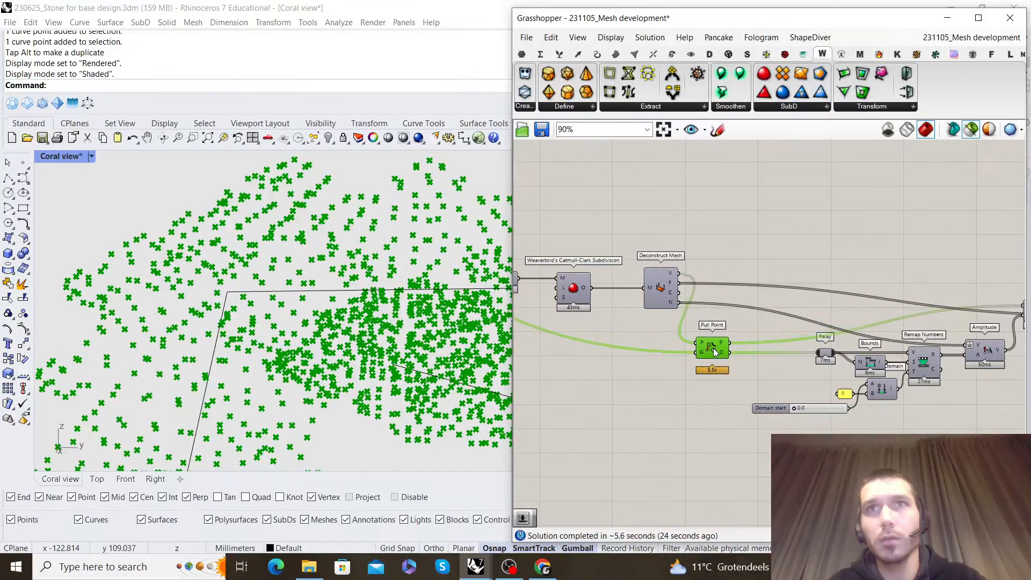
Feed Deconstruct Mesh's vertices into Move's geometry input in place of Pull Point's points, and rearrange Move and Construct Mesh
{"action": "scroll", "coordinate": [750, 343], "scroll_direction": "down", "scroll_amount": 1}
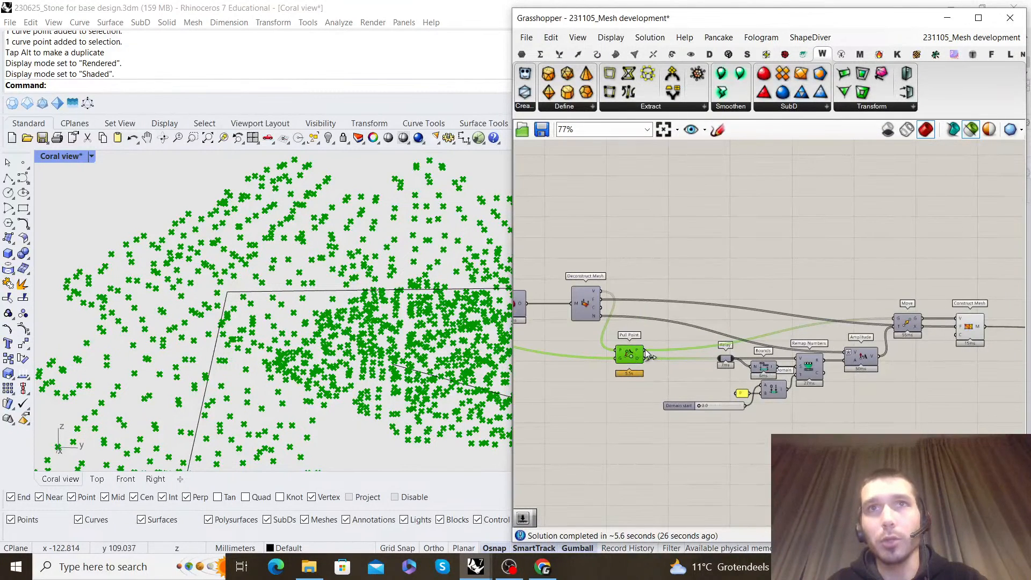
{"action": "right_click_drag", "start_coordinate": [948, 289], "coordinate": [754, 283]}
{"action": "scroll", "coordinate": [759, 309], "scroll_direction": "up", "scroll_amount": 2}
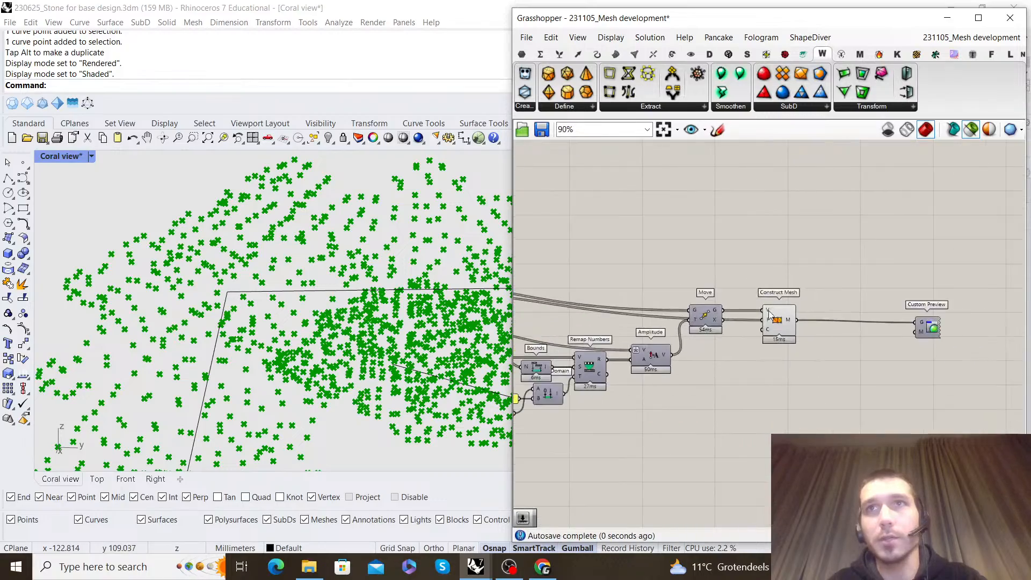
{"action": "left_click_drag", "start_coordinate": [703, 317], "coordinate": [704, 302]}
{"action": "left_click_drag", "start_coordinate": [780, 323], "coordinate": [808, 289]}
Inspect the rebuilt mesh and set the Domain start slider to 3.8
{"action": "right_click_drag", "start_coordinate": [344, 271], "coordinate": [265, 274]}
{"action": "scroll", "coordinate": [542, 371], "scroll_direction": "down", "scroll_amount": 3}
{"action": "right_click_drag", "start_coordinate": [542, 371], "coordinate": [711, 355]}
{"action": "scroll", "coordinate": [637, 400], "scroll_direction": "up", "scroll_amount": 8}
{"action": "left_click_drag", "start_coordinate": [607, 401], "coordinate": [614, 403]}
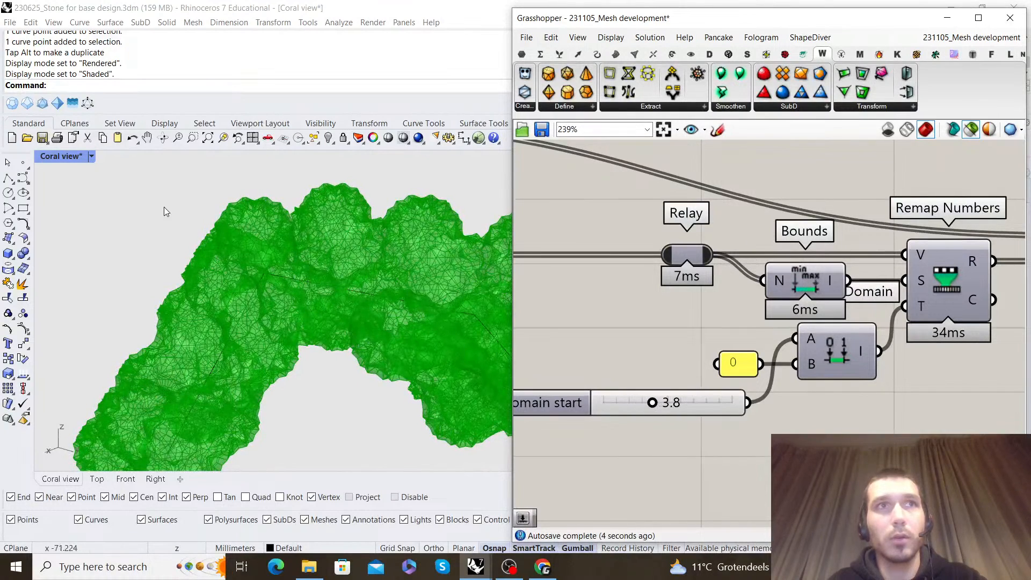
Switch the Coral view to Rendered display mode and view the pitted coral surface up close
{"action": "left_click", "coordinate": [83, 156]}
{"action": "left_click", "coordinate": [116, 184]}
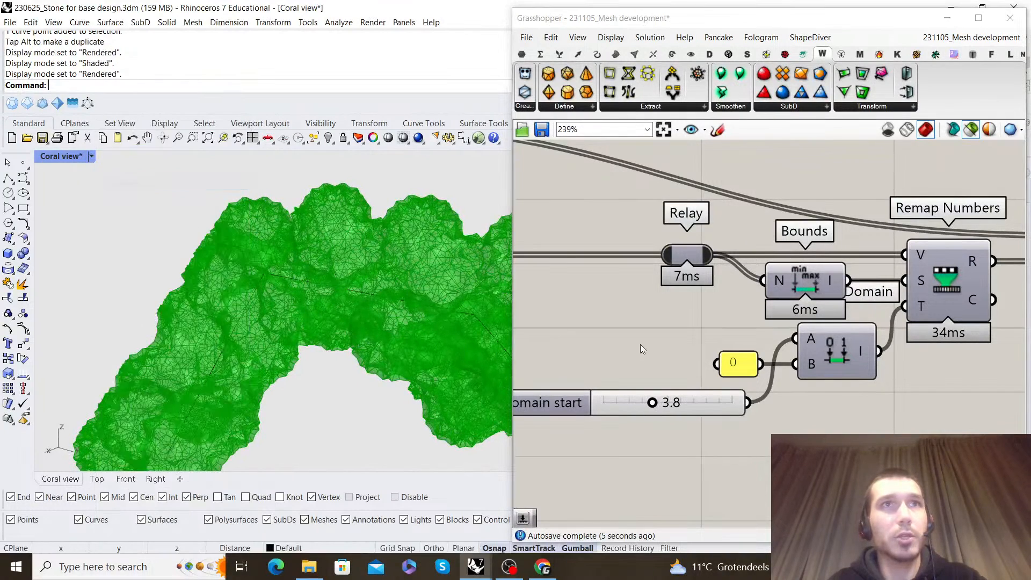
{"action": "left_click", "coordinate": [691, 337]}
{"action": "scroll", "coordinate": [248, 292], "scroll_direction": "down", "scroll_amount": 3}
{"action": "right_click_drag", "start_coordinate": [249, 292], "coordinate": [334, 296]}
{"action": "scroll", "coordinate": [334, 293], "scroll_direction": "up", "scroll_amount": 2}
{"action": "scroll", "coordinate": [334, 297], "scroll_direction": "up", "scroll_amount": 6}
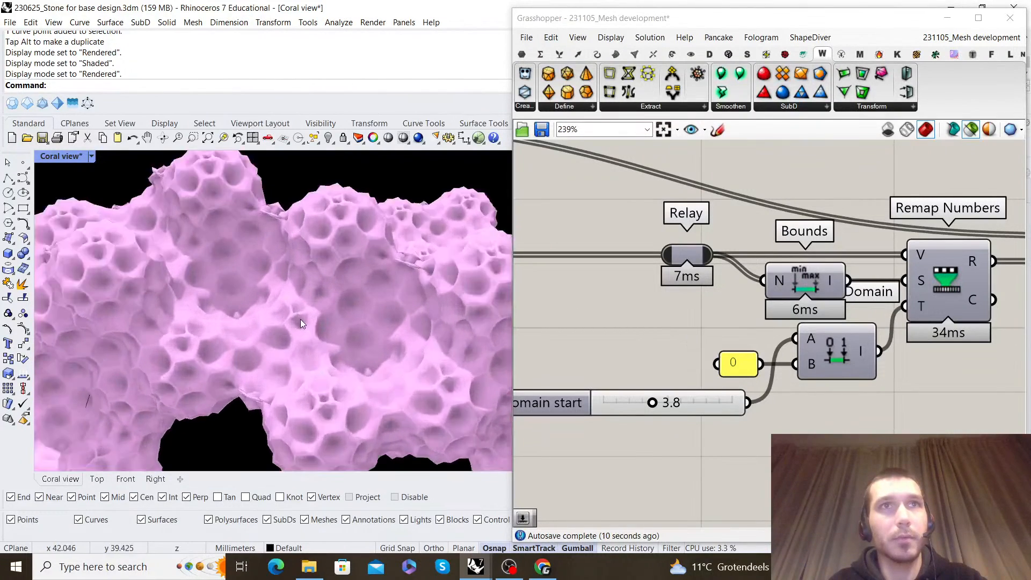
Examine the rendered coral mesh's surface pits and overall shape from near and far
{"action": "scroll", "coordinate": [317, 324], "scroll_direction": "down", "scroll_amount": 6}
{"action": "right_click_drag", "start_coordinate": [317, 321], "coordinate": [263, 271]}
{"action": "scroll", "coordinate": [310, 286], "scroll_direction": "up", "scroll_amount": 6}
{"action": "scroll", "coordinate": [314, 258], "scroll_direction": "down", "scroll_amount": 5}
{"action": "scroll", "coordinate": [264, 340], "scroll_direction": "up", "scroll_amount": 5}
{"action": "scroll", "coordinate": [257, 340], "scroll_direction": "down", "scroll_amount": 5}
{"action": "scroll", "coordinate": [349, 326], "scroll_direction": "up", "scroll_amount": 5}
{"action": "scroll", "coordinate": [349, 325], "scroll_direction": "down", "scroll_amount": 5}
{"action": "scroll", "coordinate": [286, 325], "scroll_direction": "up", "scroll_amount": 5}
{"action": "scroll", "coordinate": [286, 325], "scroll_direction": "down", "scroll_amount": 5}
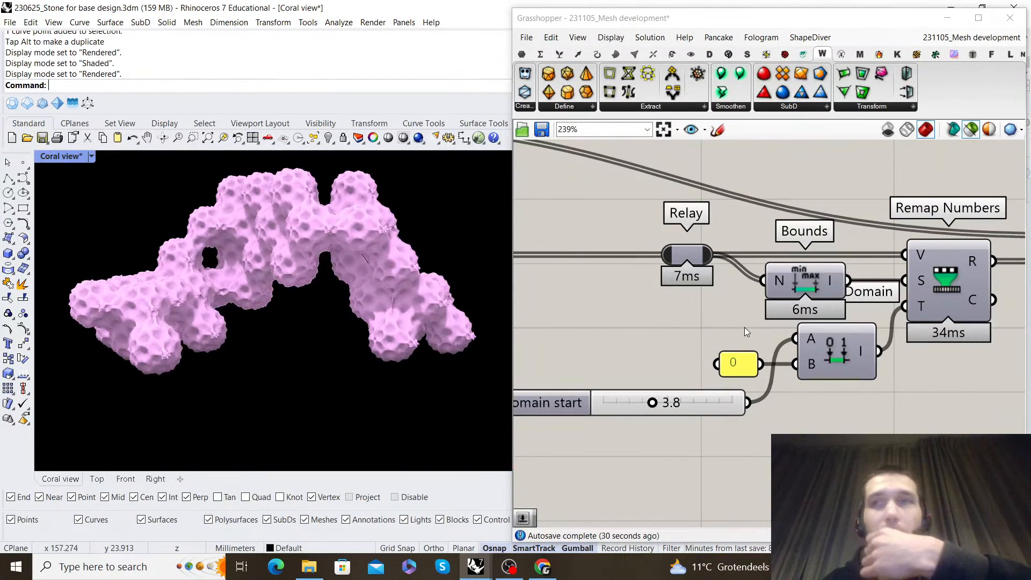
Set the Domain start slider to 1.5 and inspect the shallower pits on the rendered coral
{"action": "scroll", "coordinate": [744, 345], "scroll_direction": "down", "scroll_amount": 3}
{"action": "scroll", "coordinate": [662, 391], "scroll_direction": "up", "scroll_amount": 7}
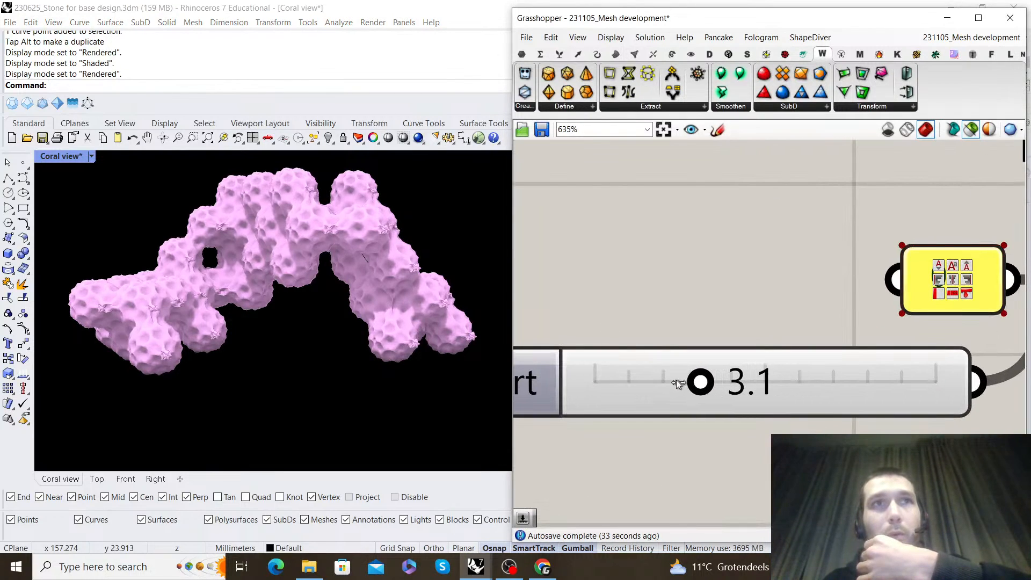
{"action": "left_click_drag", "start_coordinate": [649, 382], "coordinate": [632, 381]}
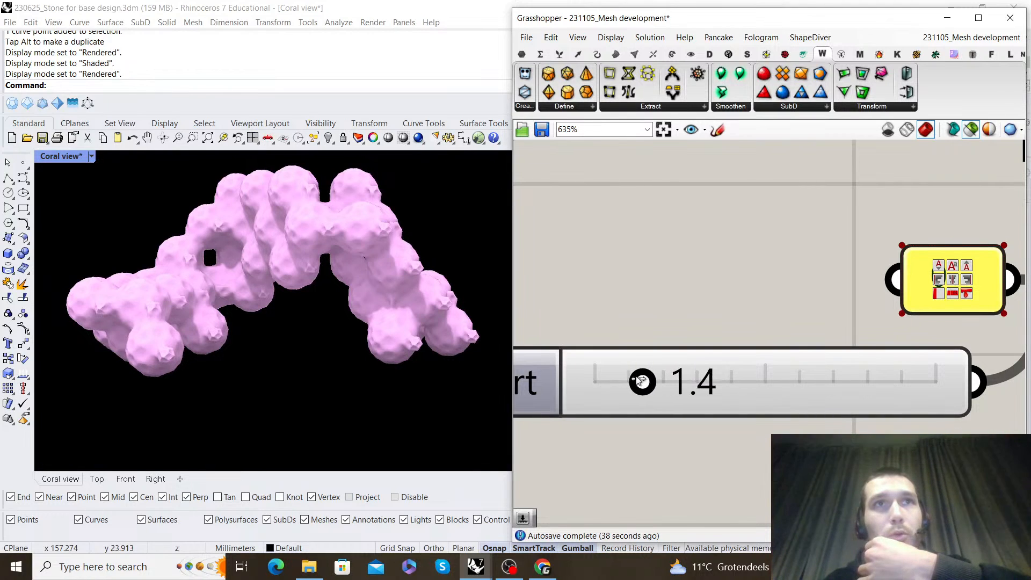
{"action": "scroll", "coordinate": [407, 291], "scroll_direction": "up", "scroll_amount": 6}
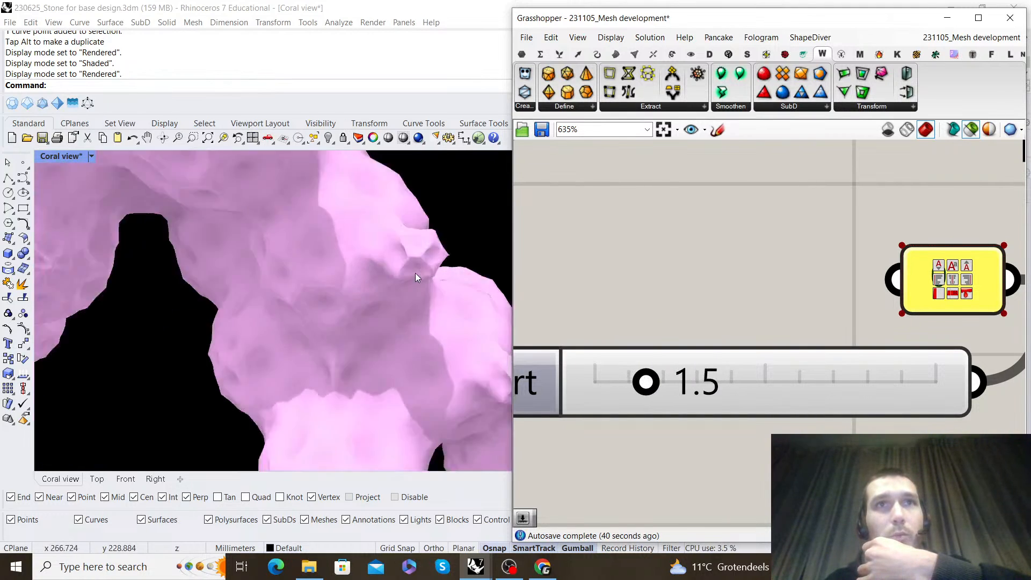
{"action": "scroll", "coordinate": [409, 250], "scroll_direction": "down", "scroll_amount": 6}
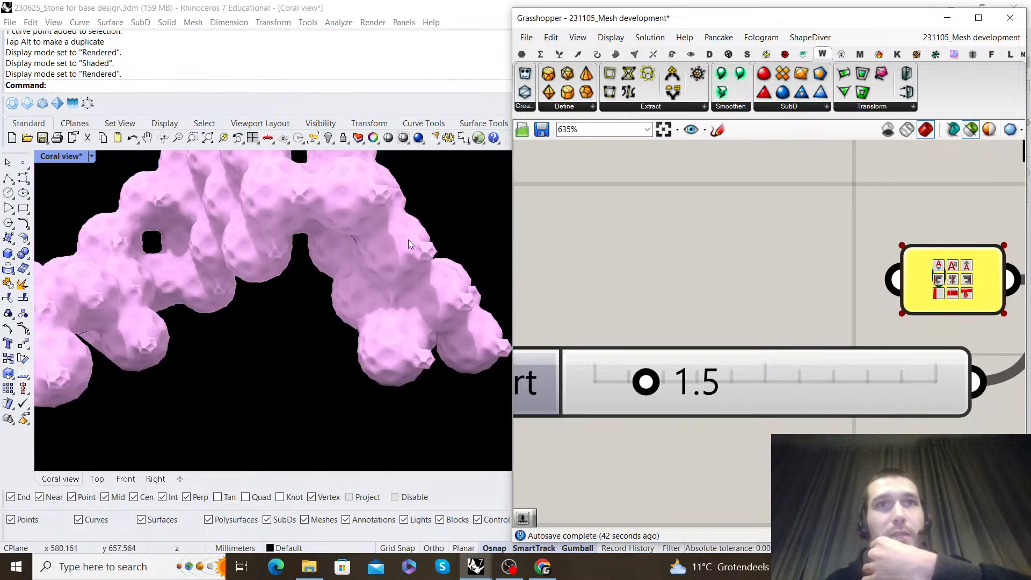
Clear the expression on the Amplitude component's V input to reverse the displacement direction
{"action": "right_click_drag", "start_coordinate": [311, 254], "coordinate": [384, 254]}
{"action": "scroll", "coordinate": [361, 282], "scroll_direction": "up", "scroll_amount": 10}
{"action": "scroll", "coordinate": [362, 281], "scroll_direction": "down", "scroll_amount": 5}
{"action": "scroll", "coordinate": [763, 360], "scroll_direction": "down", "scroll_amount": 6}
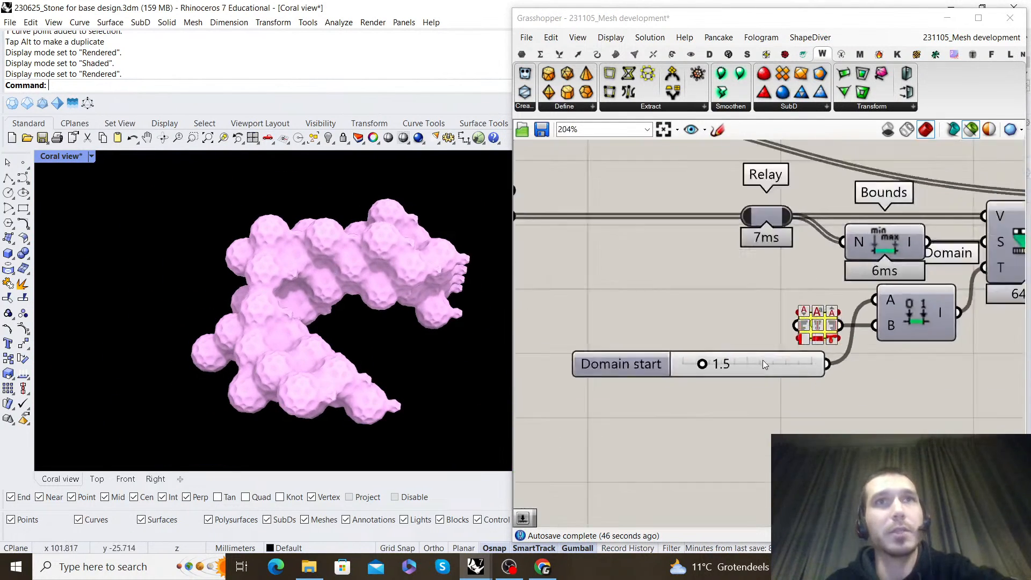
{"action": "scroll", "coordinate": [724, 326], "scroll_direction": "up", "scroll_amount": 3}
{"action": "right_click", "coordinate": [724, 323]}
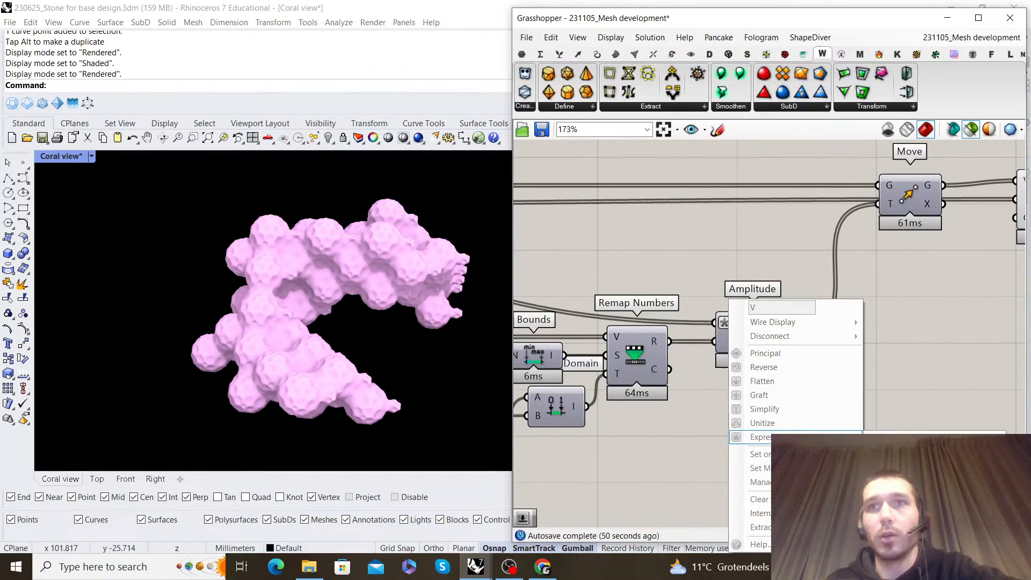
{"action": "key", "text": "BackSpace"}
{"action": "key", "text": "BackSpace"}
{"action": "key", "text": "Return"}
Examine the rendered coral's surface relief and overall shape with the reversed displacement, from near and far
{"action": "right_click_drag", "start_coordinate": [373, 354], "coordinate": [263, 288]}
{"action": "scroll", "coordinate": [224, 191], "scroll_direction": "up", "scroll_amount": 9}
{"action": "scroll", "coordinate": [224, 193], "scroll_direction": "down", "scroll_amount": 9}
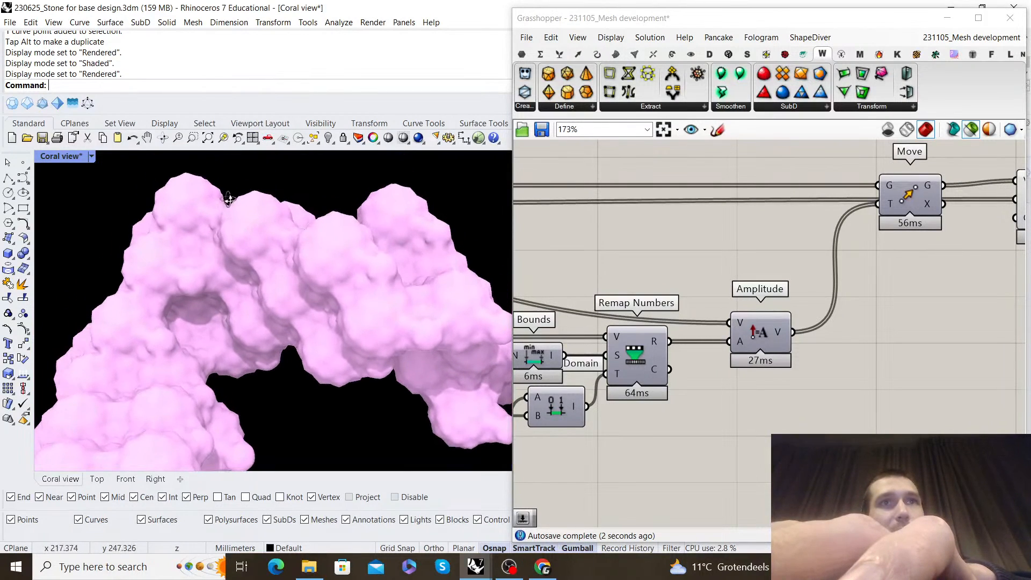
{"action": "scroll", "coordinate": [226, 196], "scroll_direction": "down", "scroll_amount": 4}
{"action": "right_click_drag", "start_coordinate": [228, 196], "coordinate": [337, 289]}
{"action": "scroll", "coordinate": [181, 215], "scroll_direction": "up", "scroll_amount": 6}
{"action": "scroll", "coordinate": [322, 250], "scroll_direction": "down", "scroll_amount": 6}
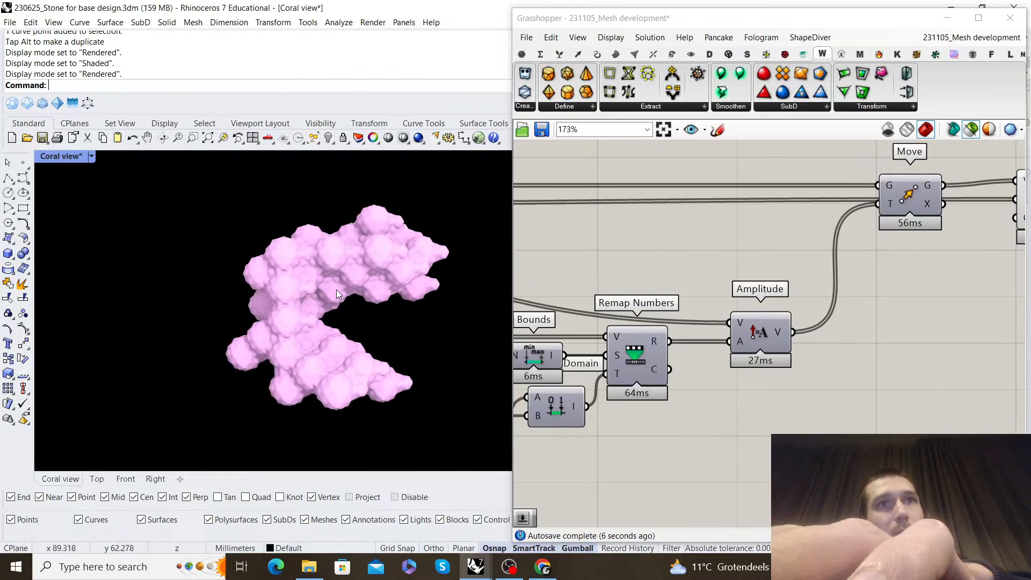
Set the Domain start slider to 2.5 and examine the bumps on the rendered coral from several angles
{"action": "scroll", "coordinate": [337, 289], "scroll_direction": "up", "scroll_amount": 5}
{"action": "scroll", "coordinate": [711, 356], "scroll_direction": "down", "scroll_amount": 3}
{"action": "scroll", "coordinate": [656, 386], "scroll_direction": "up", "scroll_amount": 6}
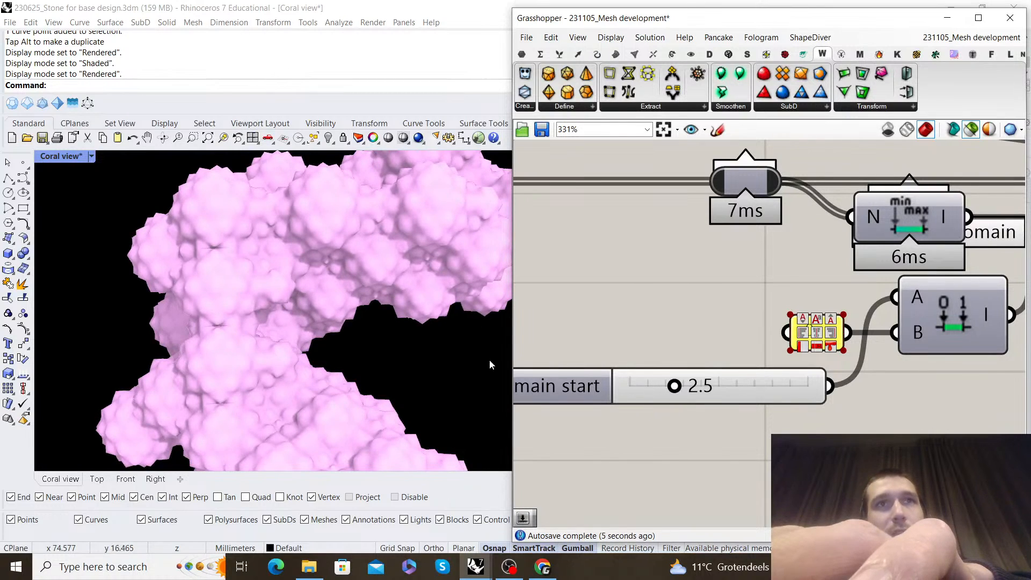
{"action": "scroll", "coordinate": [344, 312], "scroll_direction": "down", "scroll_amount": 6}
{"action": "right_click_drag", "start_coordinate": [322, 306], "coordinate": [133, 265]}
{"action": "scroll", "coordinate": [269, 311], "scroll_direction": "up", "scroll_amount": 4}
{"action": "scroll", "coordinate": [307, 267], "scroll_direction": "up", "scroll_amount": 4}
{"action": "scroll", "coordinate": [307, 267], "scroll_direction": "down", "scroll_amount": 3}
{"action": "right_click_drag", "start_coordinate": [308, 265], "coordinate": [330, 235]}
{"action": "scroll", "coordinate": [271, 263], "scroll_direction": "down", "scroll_amount": 2}
{"action": "right_click_drag", "start_coordinate": [269, 263], "coordinate": [317, 296]}
{"action": "scroll", "coordinate": [471, 272], "scroll_direction": "down", "scroll_amount": 3}
{"action": "scroll", "coordinate": [676, 382], "scroll_direction": "up", "scroll_amount": 2}
{"action": "scroll", "coordinate": [675, 387], "scroll_direction": "down", "scroll_amount": 10}
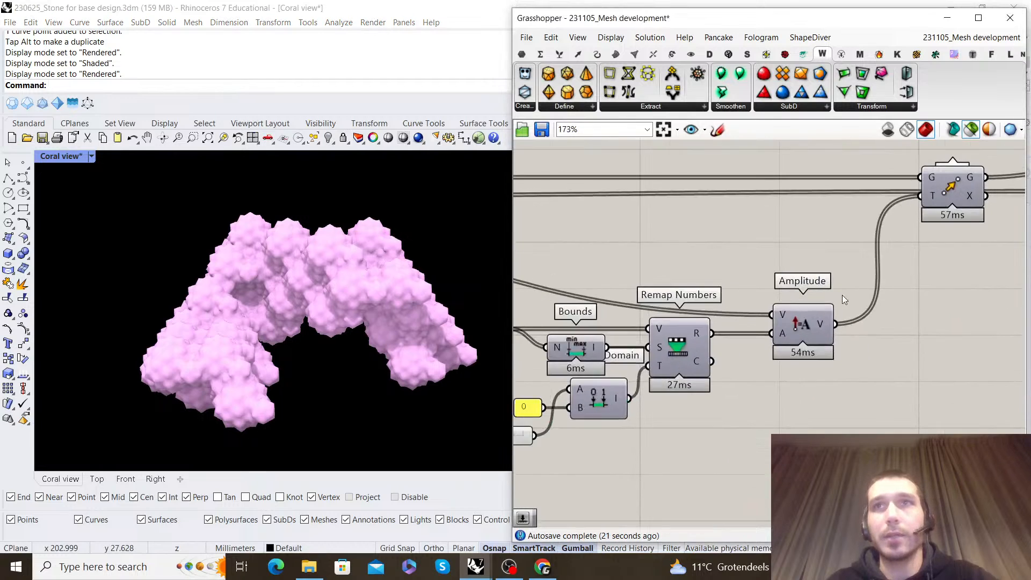
Lower the Domain start slider to 1.5 for a softer surface relief
{"action": "scroll", "coordinate": [671, 371], "scroll_direction": "up", "scroll_amount": 9}
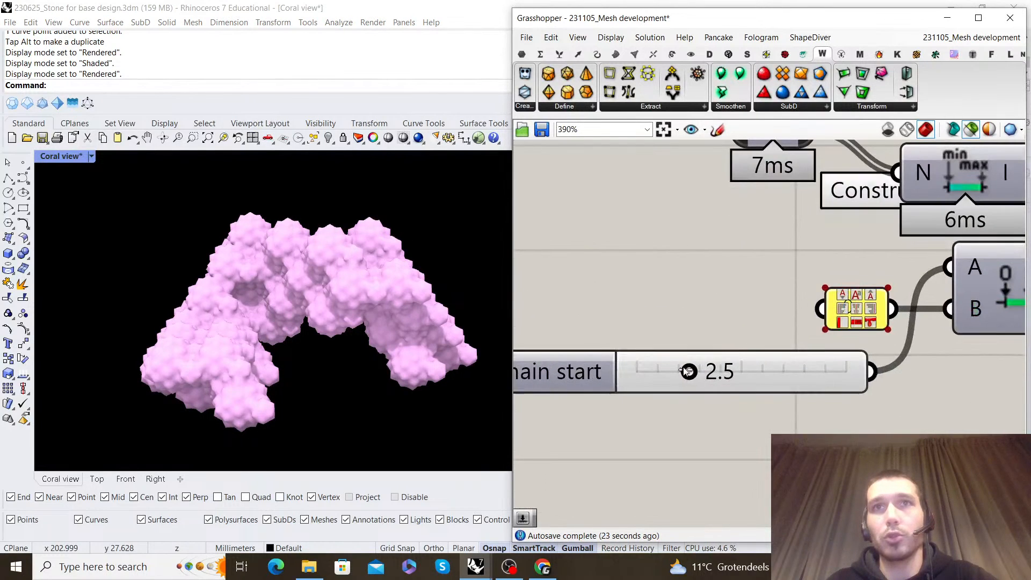
{"action": "scroll", "coordinate": [684, 370], "scroll_direction": "down", "scroll_amount": 1}
{"action": "scroll", "coordinate": [668, 378], "scroll_direction": "up", "scroll_amount": 1}
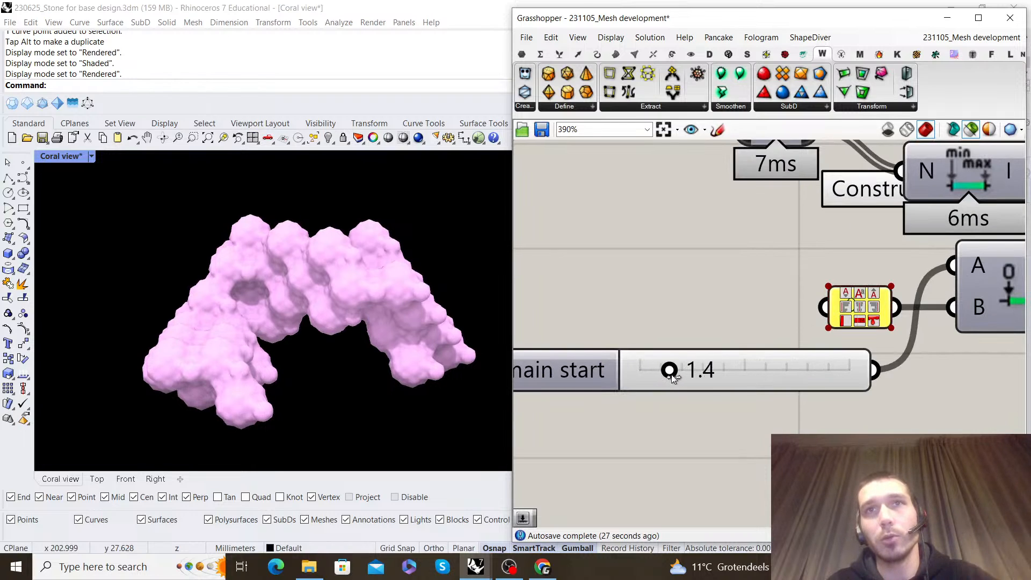
{"action": "scroll", "coordinate": [675, 376], "scroll_direction": "down", "scroll_amount": 6}
{"action": "scroll", "coordinate": [736, 291], "scroll_direction": "up", "scroll_amount": 4}
{"action": "scroll", "coordinate": [739, 365], "scroll_direction": "down", "scroll_amount": 1}
{"action": "scroll", "coordinate": [671, 408], "scroll_direction": "up", "scroll_amount": 3}
Restore the expression on the Amplitude component's V input and inspect the pits on the rendered coral
{"action": "right_click", "coordinate": [669, 377]}
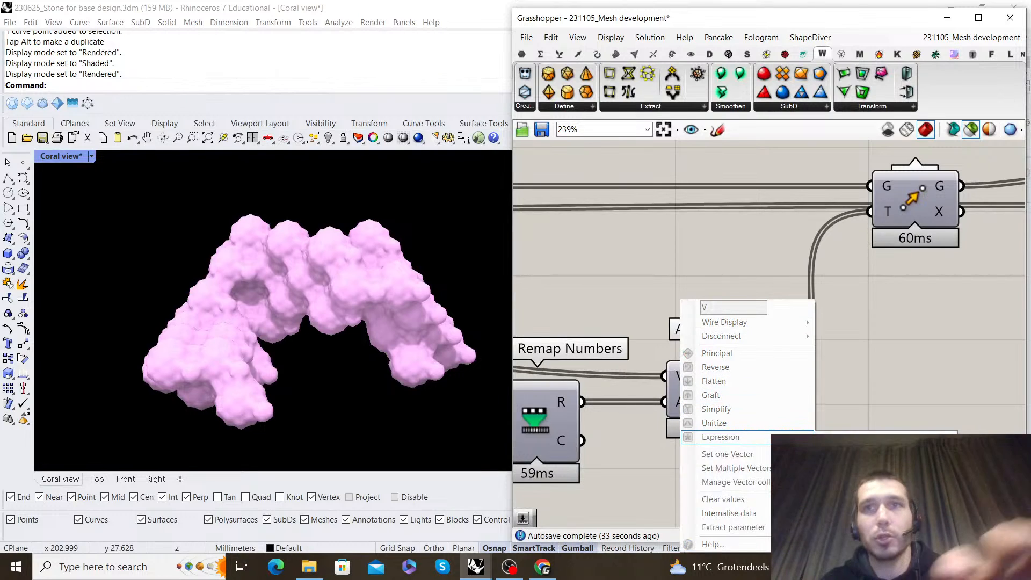
{"action": "left_click", "coordinate": [789, 437]}
{"action": "right_click_drag", "start_coordinate": [435, 332], "coordinate": [316, 273]}
{"action": "scroll", "coordinate": [366, 273], "scroll_direction": "up", "scroll_amount": 5}
{"action": "scroll", "coordinate": [305, 291], "scroll_direction": "up", "scroll_amount": 5}
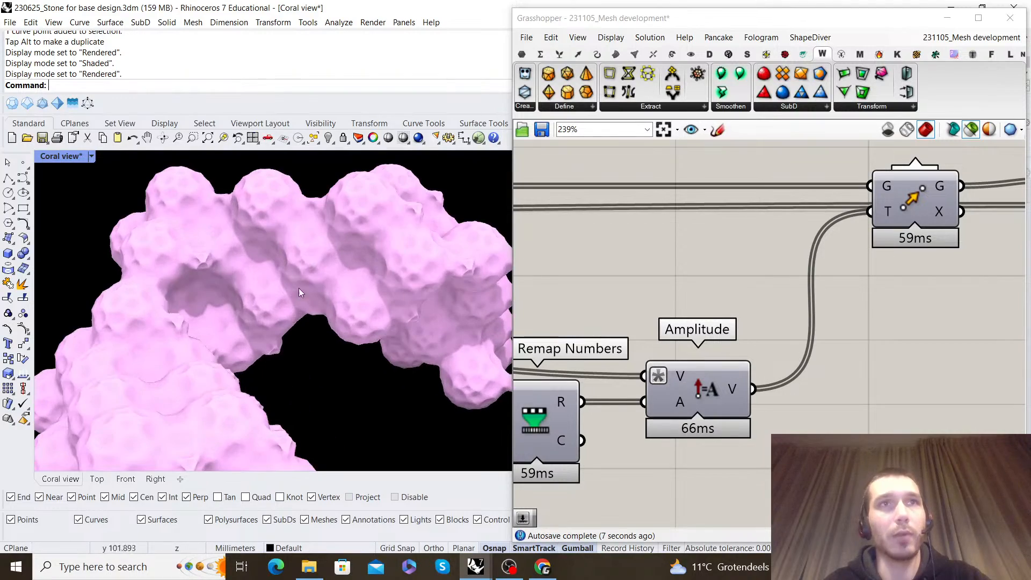
{"action": "scroll", "coordinate": [809, 347], "scroll_direction": "down", "scroll_amount": 5}
Move the Custom Preview component level with Construct Mesh so that their connecting wire runs straight
{"action": "right_click_drag", "start_coordinate": [906, 286], "coordinate": [859, 304]}
{"action": "scroll", "coordinate": [859, 303], "scroll_direction": "up", "scroll_amount": 3}
{"action": "left_click", "coordinate": [869, 309]}
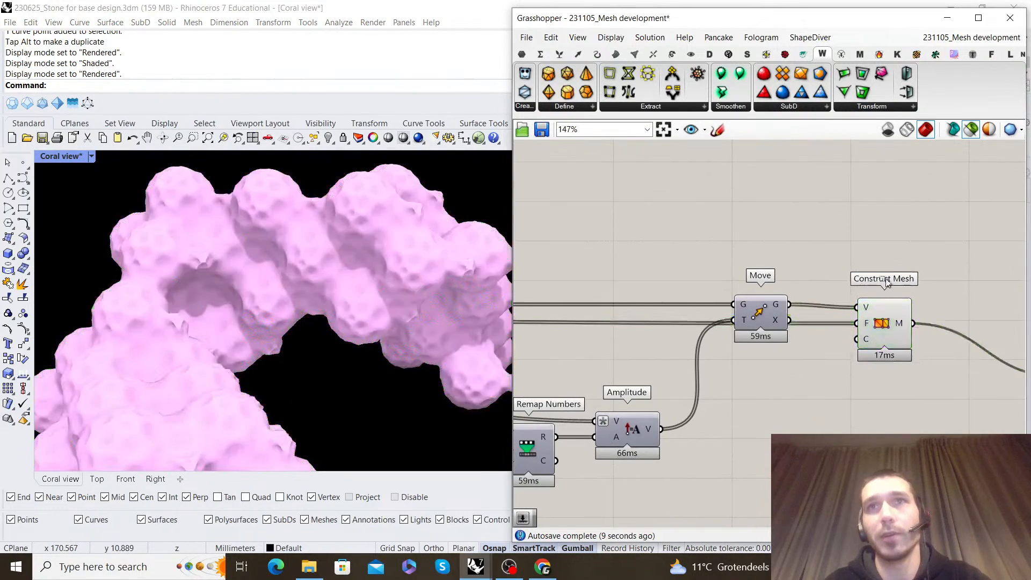
{"action": "left_click", "coordinate": [879, 265]}
{"action": "scroll", "coordinate": [880, 269], "scroll_direction": "down", "scroll_amount": 3}
{"action": "right_click_drag", "start_coordinate": [924, 301], "coordinate": [794, 292]}
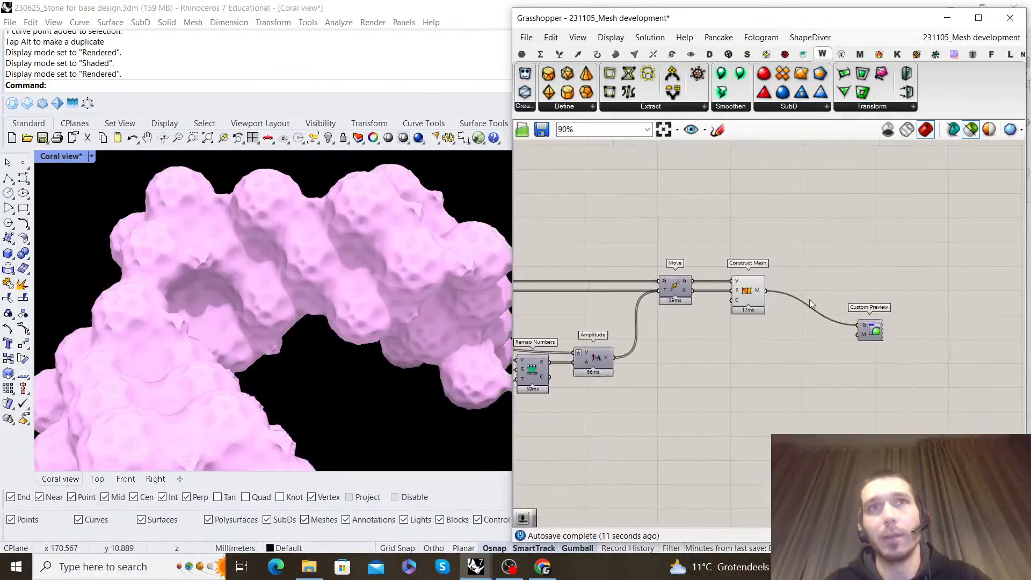
{"action": "scroll", "coordinate": [828, 303], "scroll_direction": "up", "scroll_amount": 3}
{"action": "left_click", "coordinate": [903, 319]}
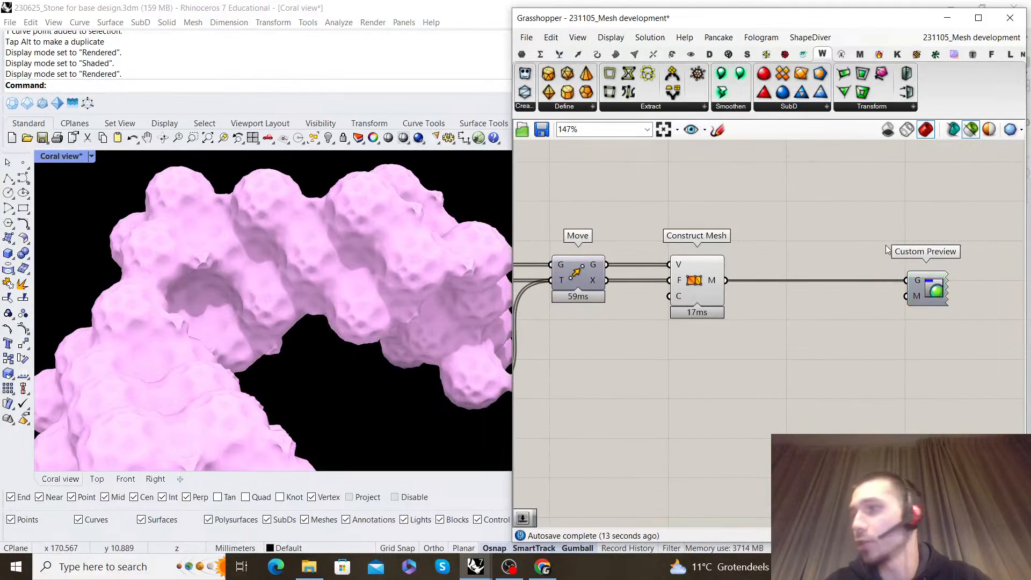
{"action": "scroll", "coordinate": [887, 247], "scroll_direction": "down", "scroll_amount": 4}
{"action": "scroll", "coordinate": [827, 253], "scroll_direction": "up", "scroll_amount": 2}
{"action": "scroll", "coordinate": [838, 258], "scroll_direction": "down", "scroll_amount": 1}
{"action": "scroll", "coordinate": [374, 284], "scroll_direction": "down", "scroll_amount": 6}
{"action": "right_click_drag", "start_coordinate": [374, 284], "coordinate": [395, 322]}
{"action": "scroll", "coordinate": [601, 348], "scroll_direction": "down", "scroll_amount": 5}
Add a Gradient component below the Domain start slider and apply the purple-to-teal preset
{"action": "right_click_drag", "start_coordinate": [601, 348], "coordinate": [786, 311]}
{"action": "scroll", "coordinate": [786, 311], "scroll_direction": "up", "scroll_amount": 4}
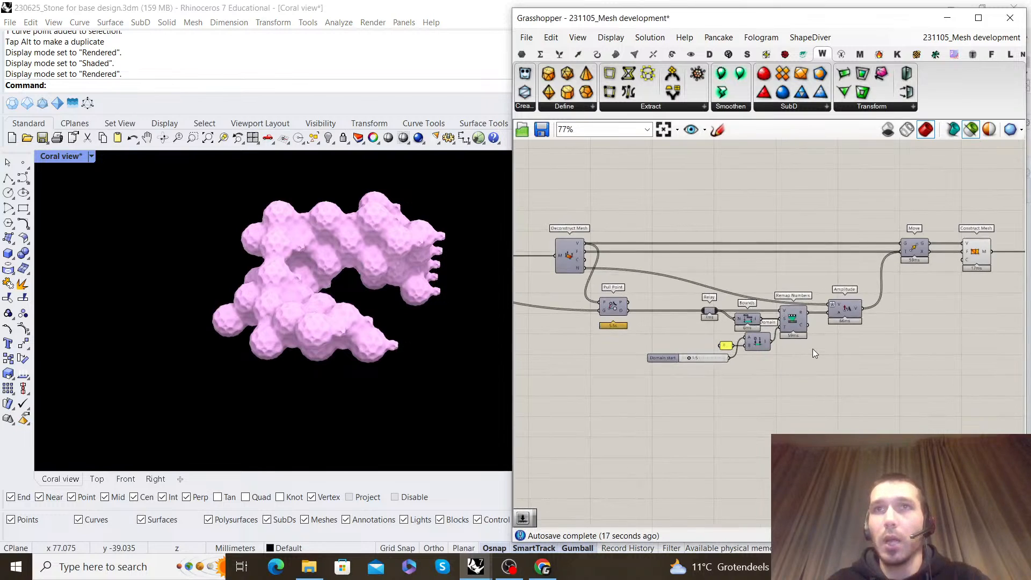
{"action": "scroll", "coordinate": [812, 349], "scroll_direction": "up", "scroll_amount": 1}
{"action": "right_click_drag", "start_coordinate": [823, 361], "coordinate": [786, 370]}
{"action": "double_click", "coordinate": [755, 409]}
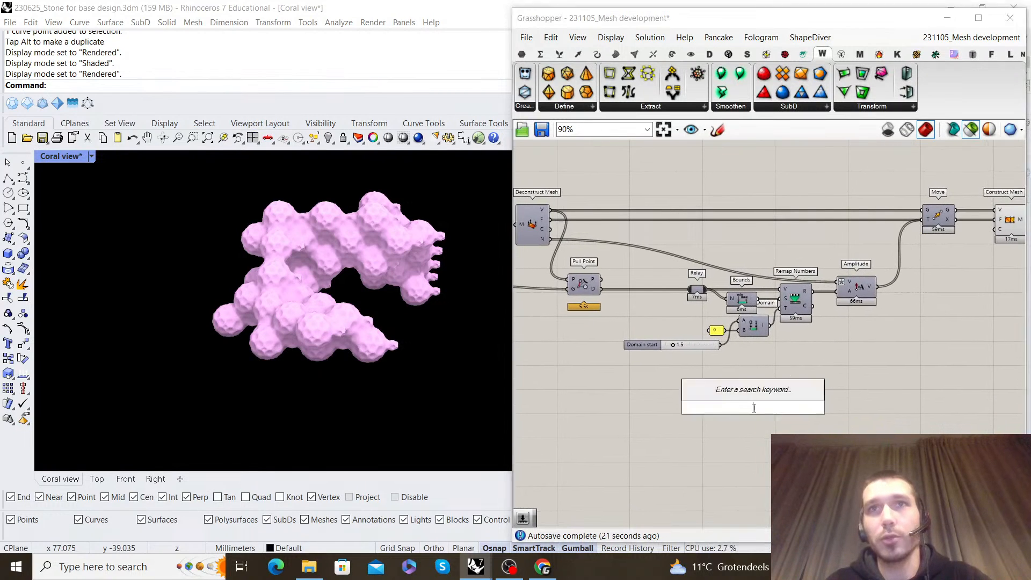
{"action": "type", "text": "gradient"}
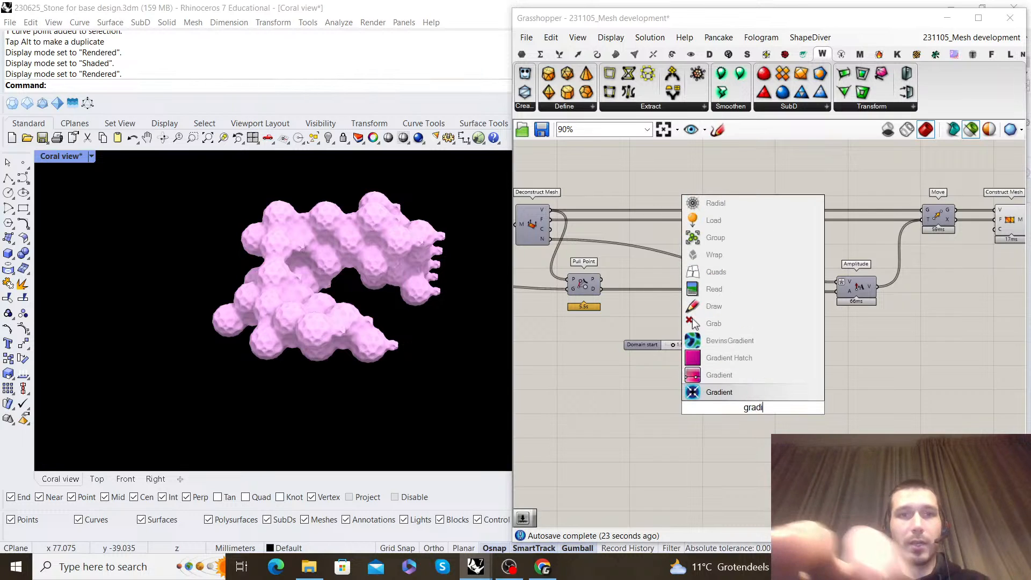
{"action": "left_click", "coordinate": [767, 379]}
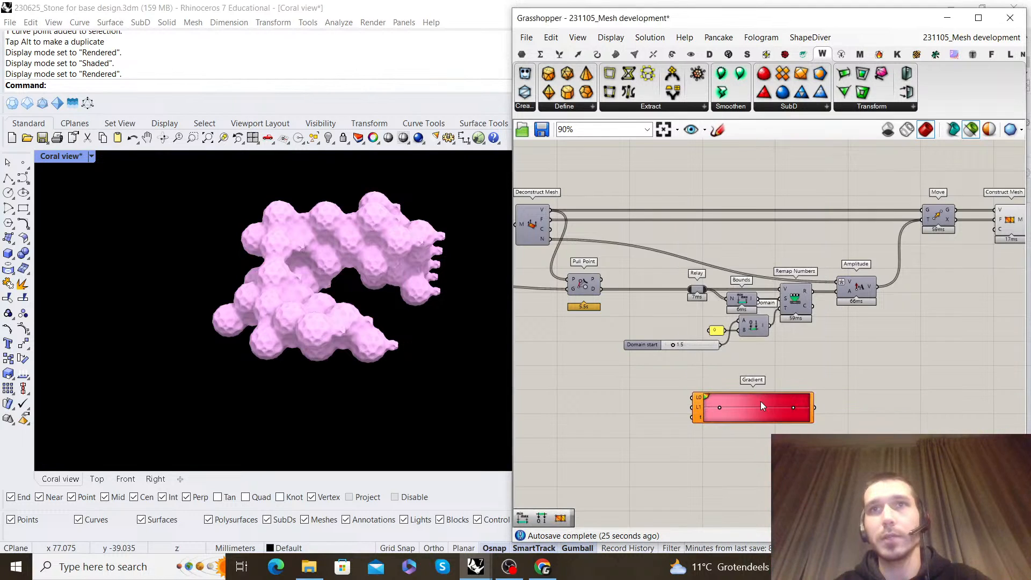
{"action": "right_click", "coordinate": [760, 403]}
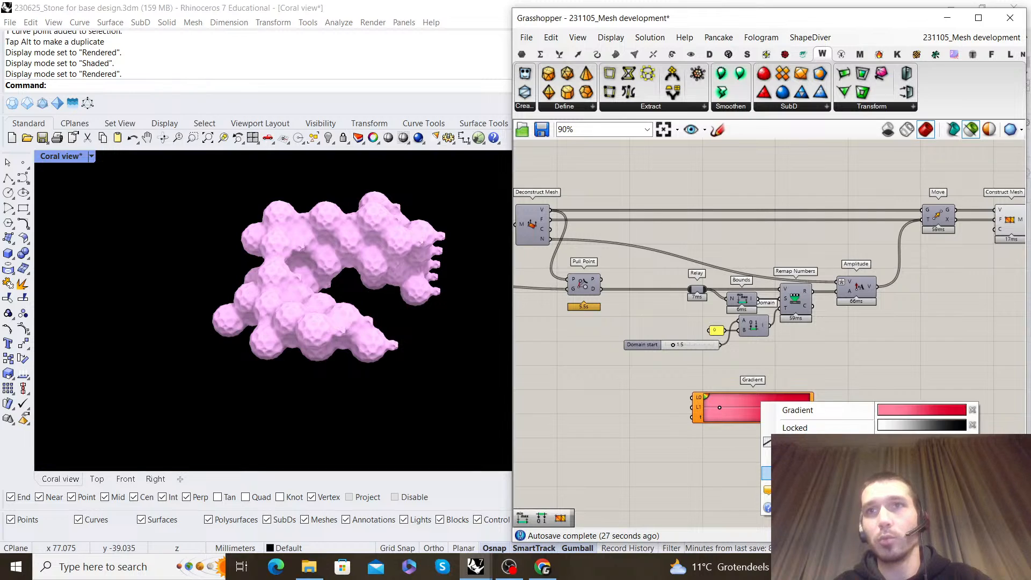
{"action": "left_click", "coordinate": [922, 473]}
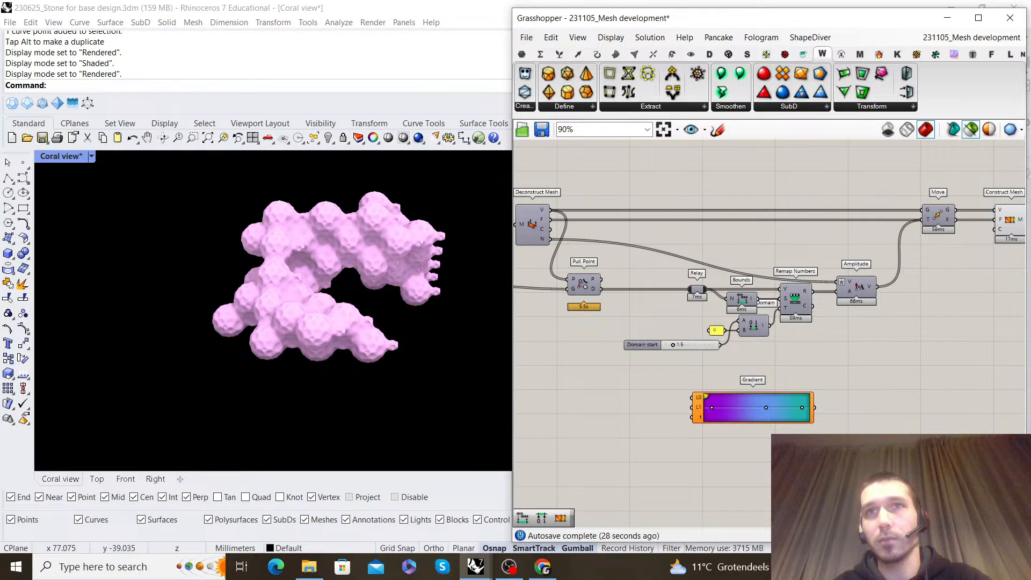
Copy the dark-red-to-cream Gradient from the Coral Mesh development script and paste it into 231105_Mesh development
{"action": "left_click", "coordinate": [940, 40]}
{"action": "left_click", "coordinate": [958, 164]}
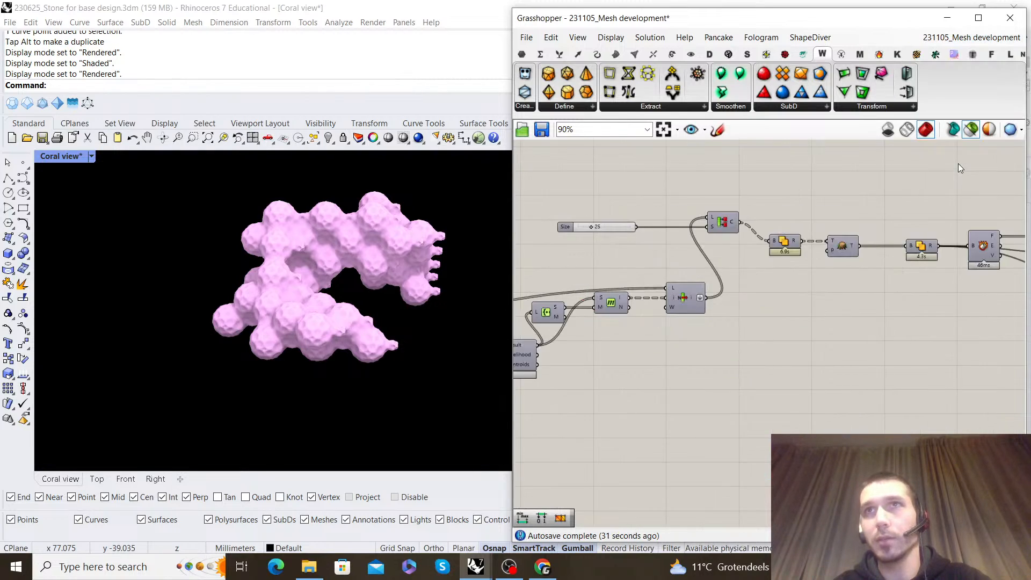
{"action": "scroll", "coordinate": [789, 319], "scroll_direction": "down", "scroll_amount": 8}
{"action": "scroll", "coordinate": [836, 322], "scroll_direction": "up", "scroll_amount": 10}
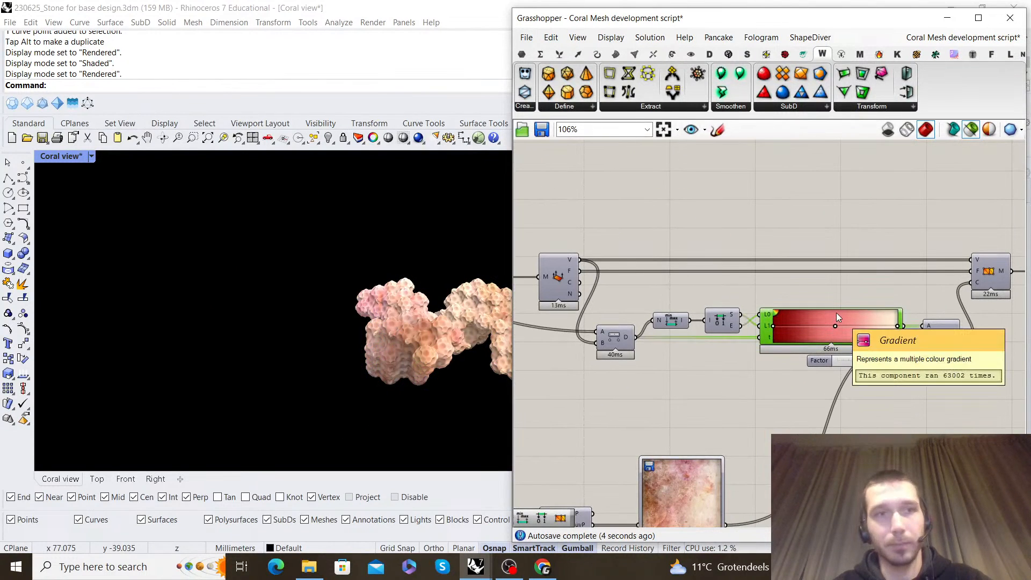
{"action": "left_click", "coordinate": [940, 38]}
{"action": "left_click", "coordinate": [934, 160]}
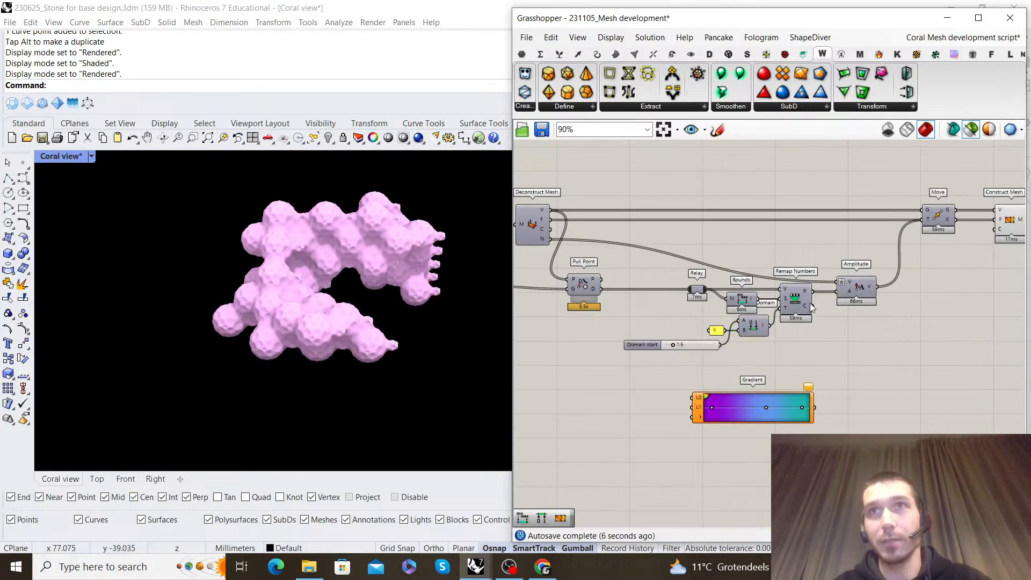
{"action": "scroll", "coordinate": [768, 316], "scroll_direction": "down", "scroll_amount": 3}
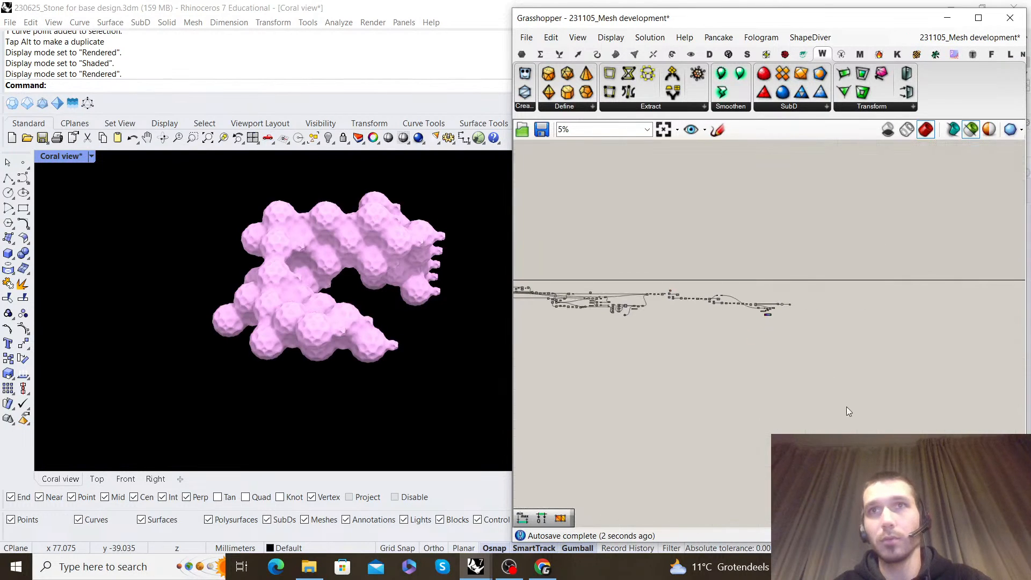
{"action": "scroll", "coordinate": [859, 322], "scroll_direction": "down", "scroll_amount": 3}
{"action": "scroll", "coordinate": [793, 268], "scroll_direction": "up", "scroll_amount": 8}
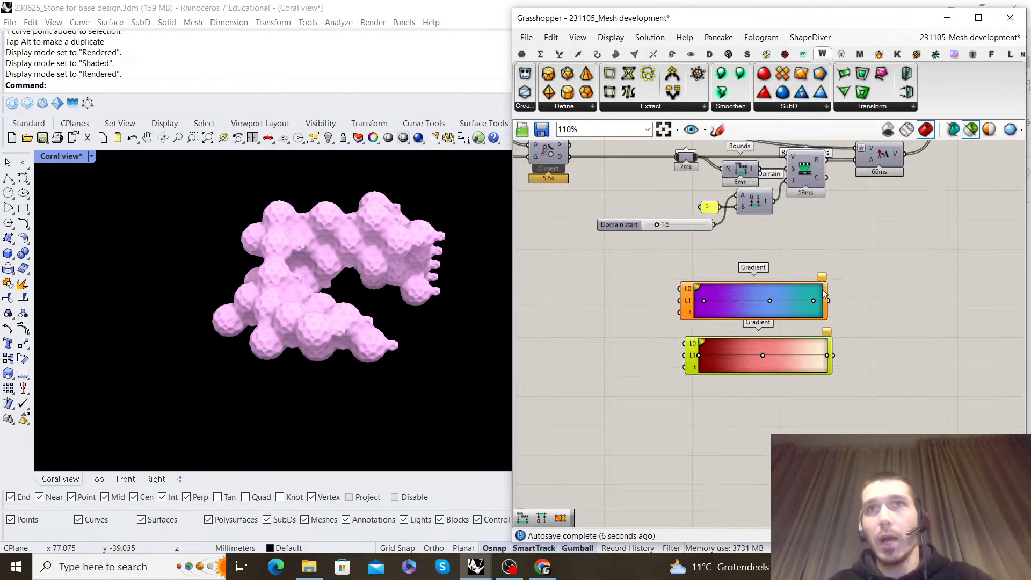
Delete the purple-to-teal Gradient and place the dark-red-to-cream Gradient below the Domain start slider
{"action": "key", "text": "Delete"}
{"action": "right_click_drag", "start_coordinate": [781, 334], "coordinate": [809, 350]}
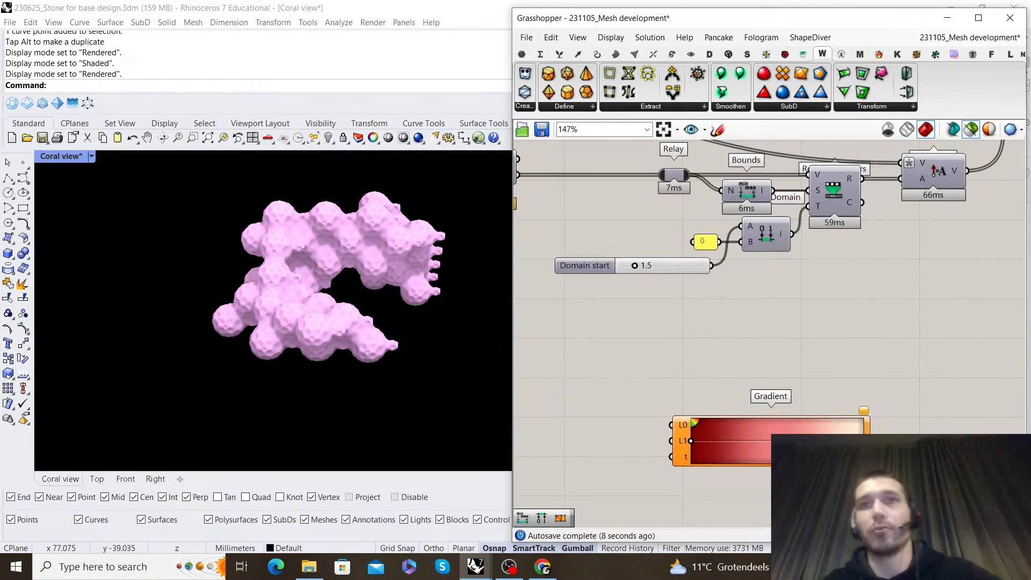
{"action": "left_click_drag", "start_coordinate": [823, 423], "coordinate": [806, 350]}
{"action": "right_click", "coordinate": [799, 353]}
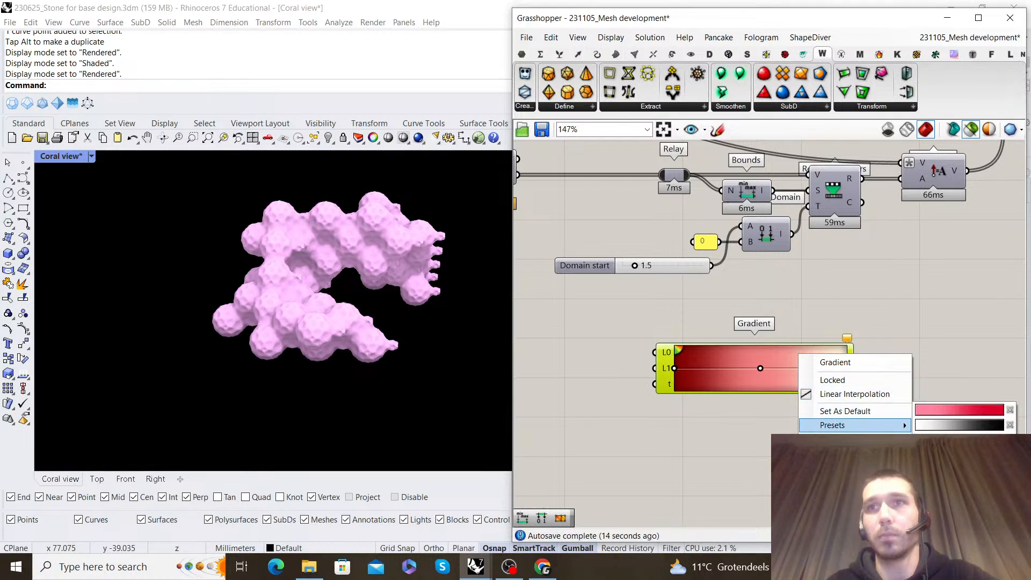
{"action": "left_click", "coordinate": [956, 457]}
{"action": "scroll", "coordinate": [786, 340], "scroll_direction": "down", "scroll_amount": 3}
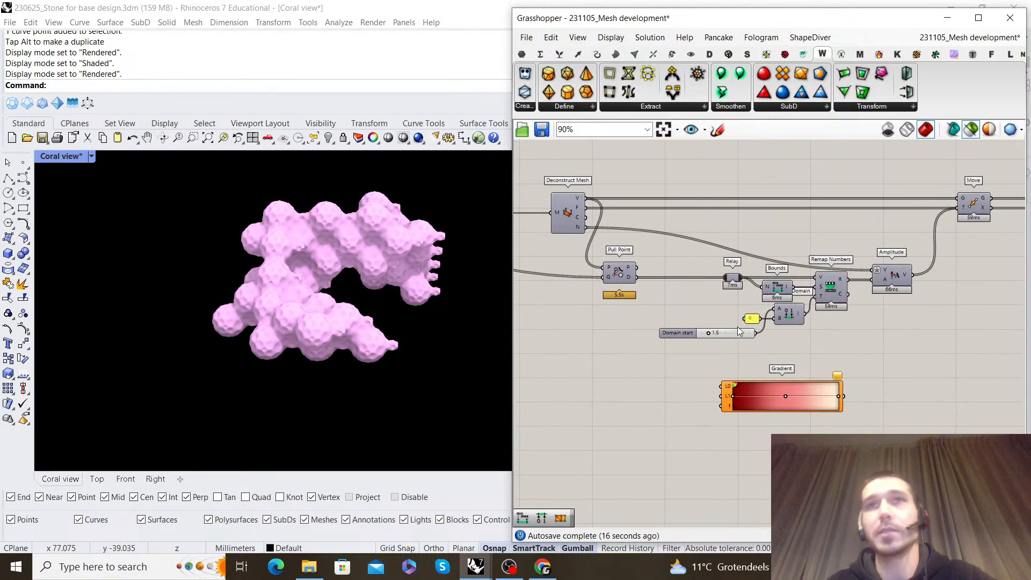
Add a Bounds component to the left of the Gradient and connect Pull Point's D output to its N input
{"action": "scroll", "coordinate": [916, 294], "scroll_direction": "up", "scroll_amount": 2}
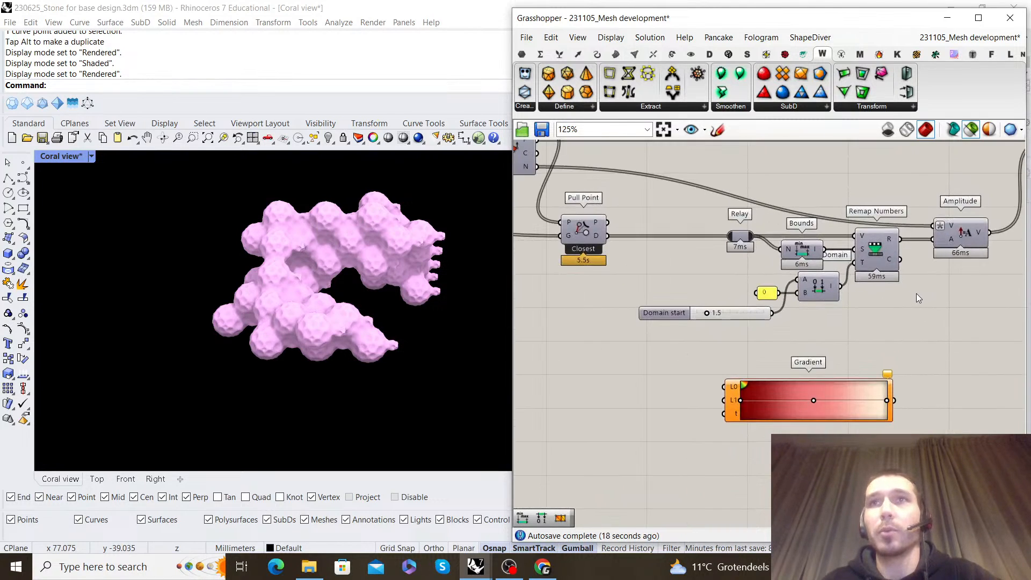
{"action": "right_click_drag", "start_coordinate": [871, 336], "coordinate": [882, 336]}
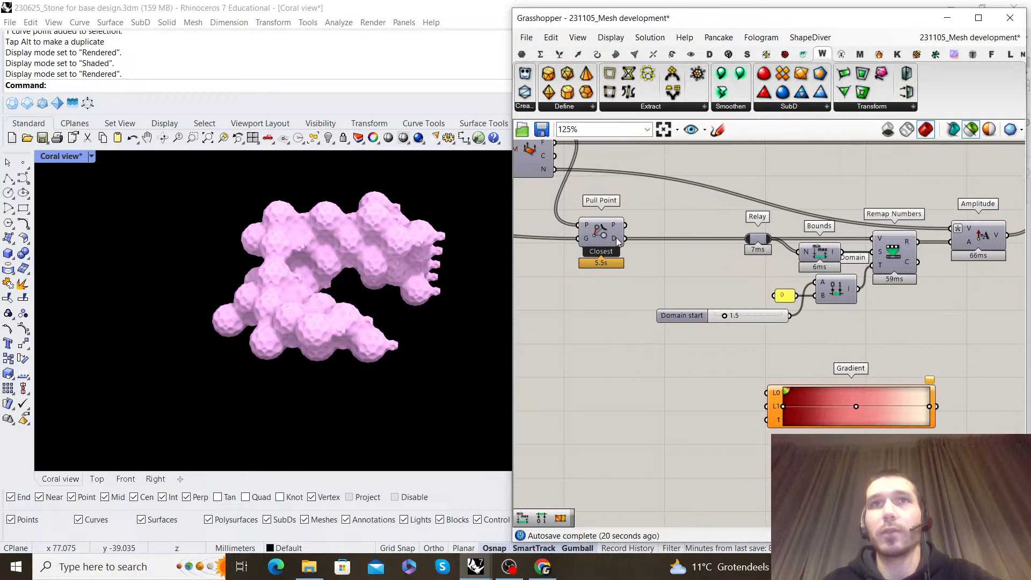
{"action": "double_click", "coordinate": [643, 374]}
{"action": "type", "text": "dound"}
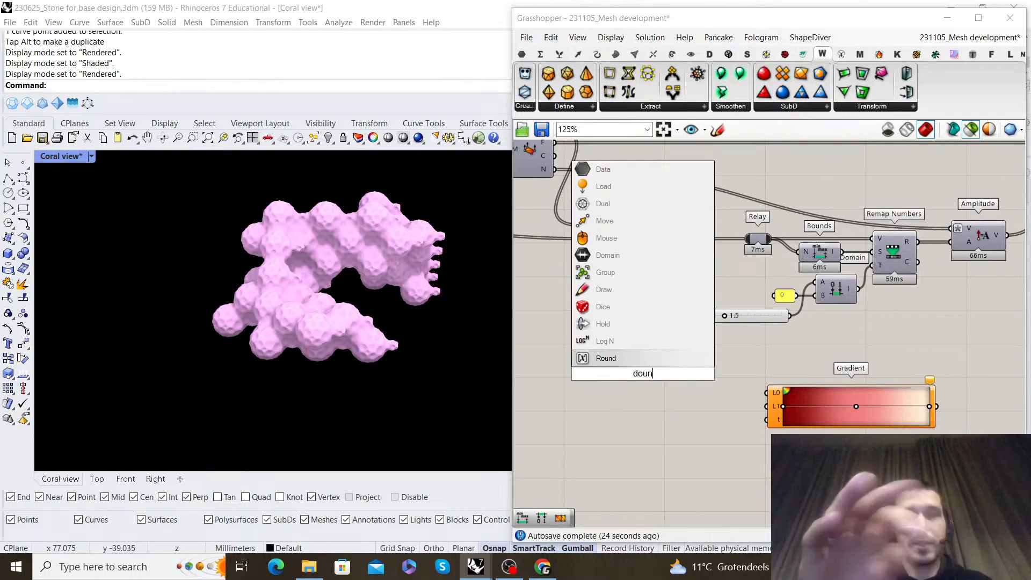
{"action": "left_click", "coordinate": [616, 342]}
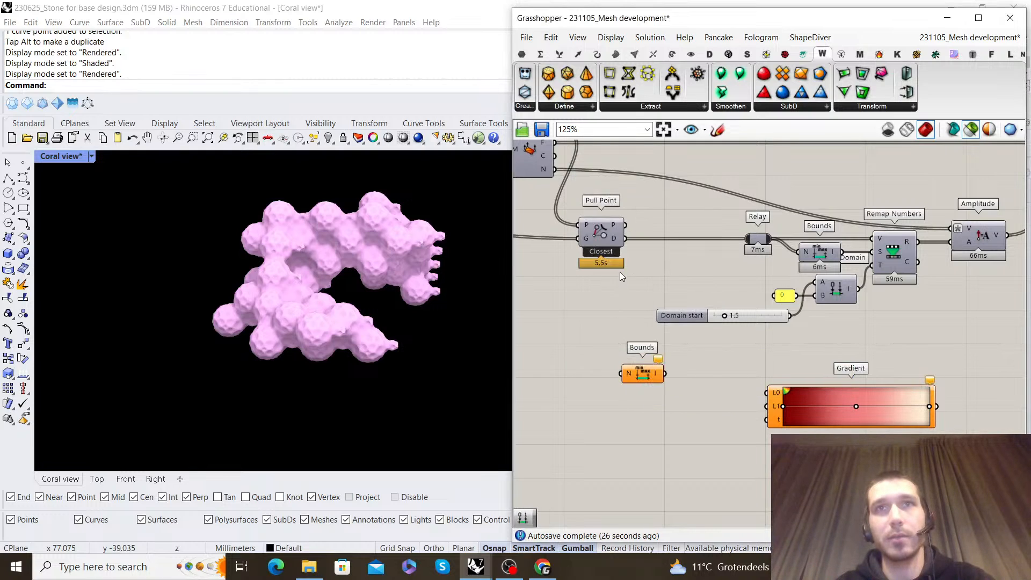
{"action": "left_click_drag", "start_coordinate": [636, 374], "coordinate": [660, 404]}
Add a Deconstruct Domain component between Bounds and the Gradient, and connect the Bounds output to it
{"action": "double_click", "coordinate": [692, 366]}
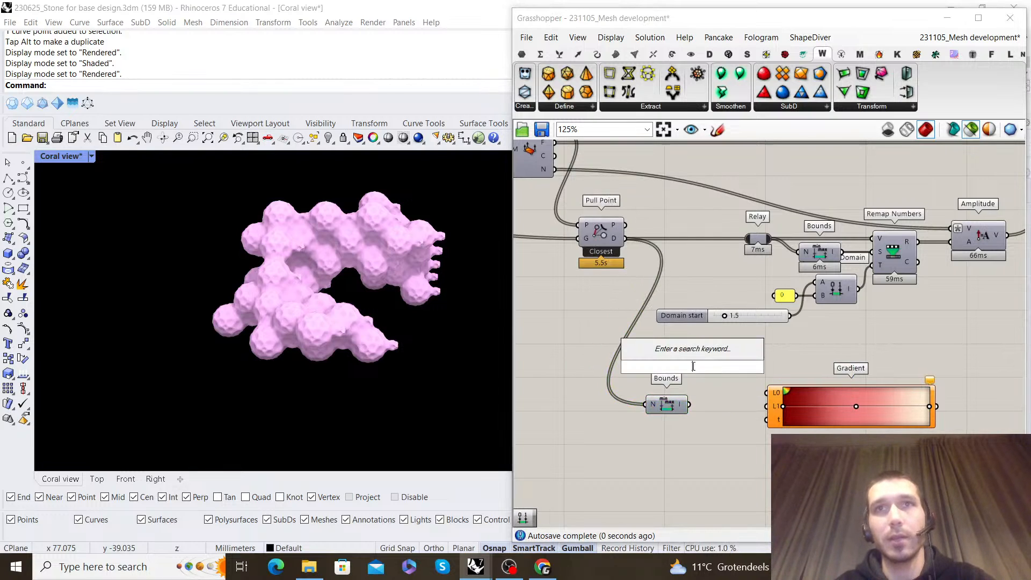
{"action": "type", "text": "deconstruct domain"}
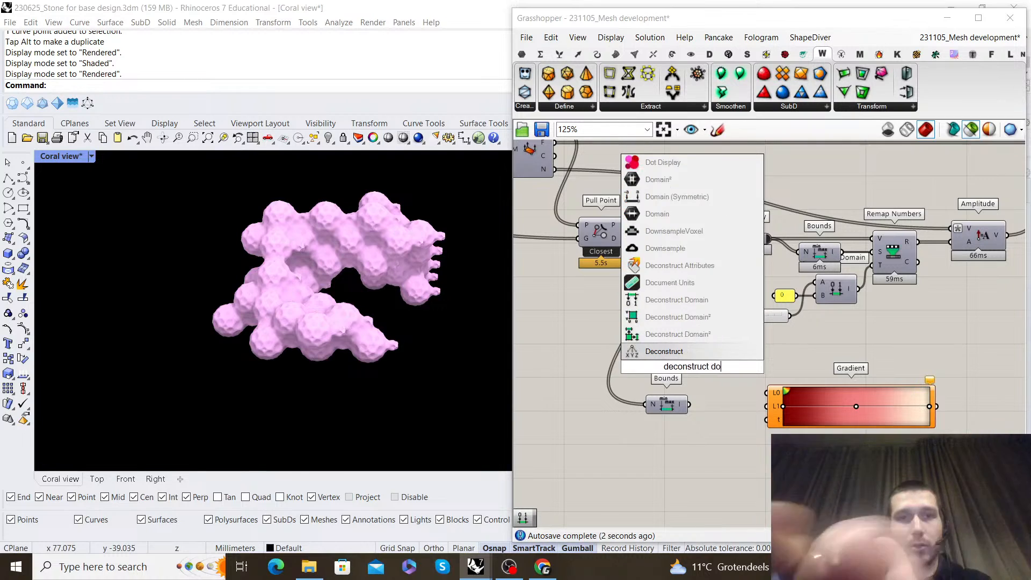
{"action": "left_click", "coordinate": [695, 336]}
{"action": "scroll", "coordinate": [692, 410], "scroll_direction": "up", "scroll_amount": 1}
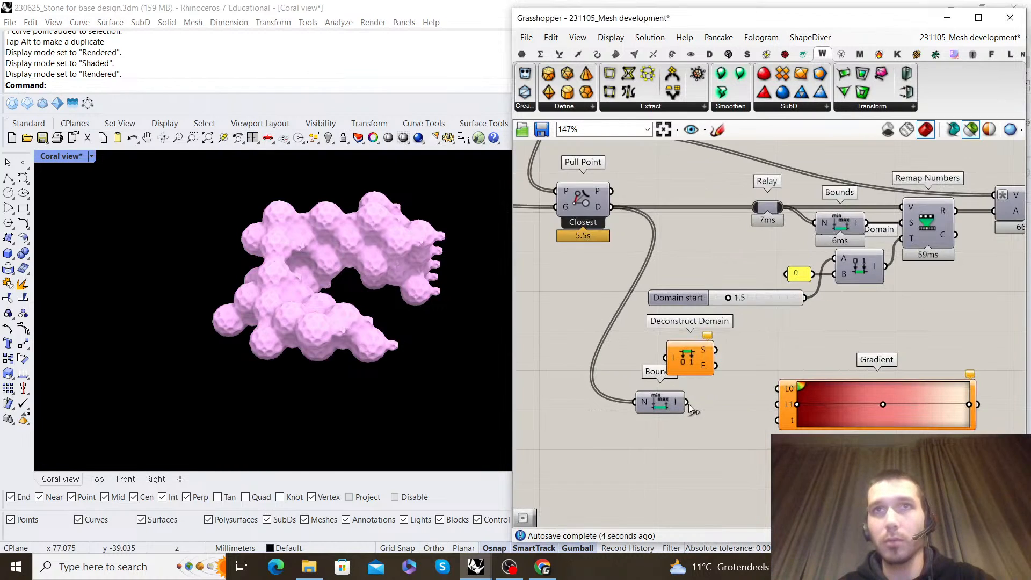
{"action": "left_click_drag", "start_coordinate": [719, 388], "coordinate": [724, 399]}
Insert a Relay before Bounds that also feeds the Gradient's t, and connect Deconstruct Domain's S and E to its L0 and L1 inputs
{"action": "double_click", "coordinate": [611, 401]}
{"action": "left_click_drag", "start_coordinate": [611, 403], "coordinate": [602, 423]}
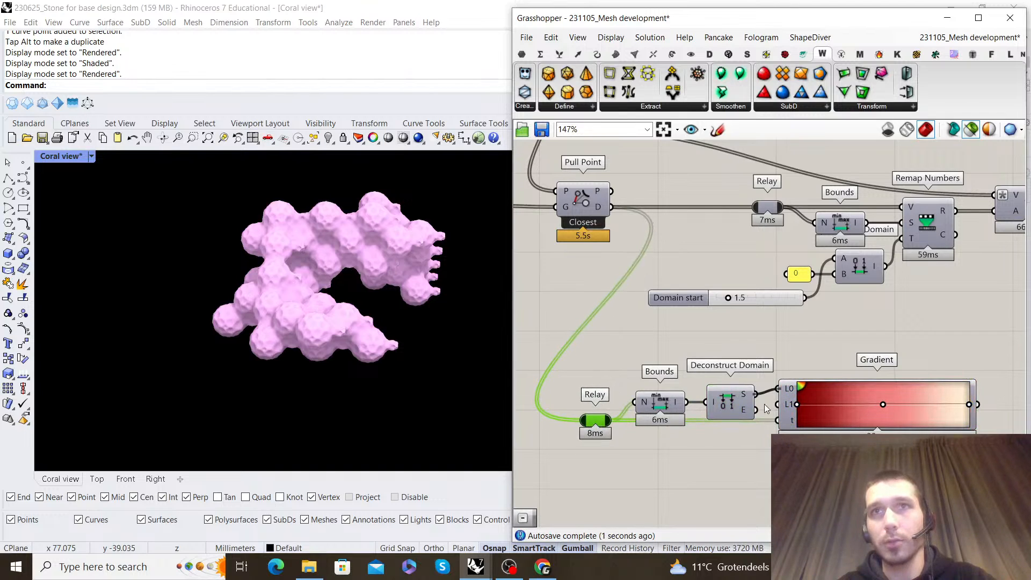
{"action": "left_click_drag", "start_coordinate": [731, 408], "coordinate": [731, 403]}
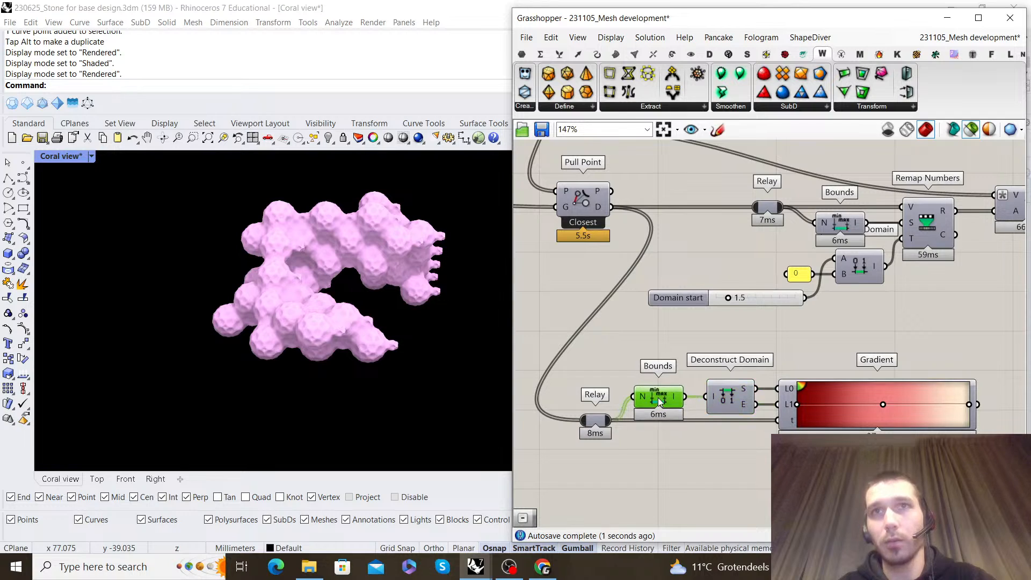
Connect the Gradient output to the C input of Construct Mesh to colour the coral mesh
{"action": "scroll", "coordinate": [837, 314], "scroll_direction": "down", "scroll_amount": 3}
{"action": "scroll", "coordinate": [964, 271], "scroll_direction": "up", "scroll_amount": 1}
{"action": "right_click_drag", "start_coordinate": [964, 270], "coordinate": [737, 347]}
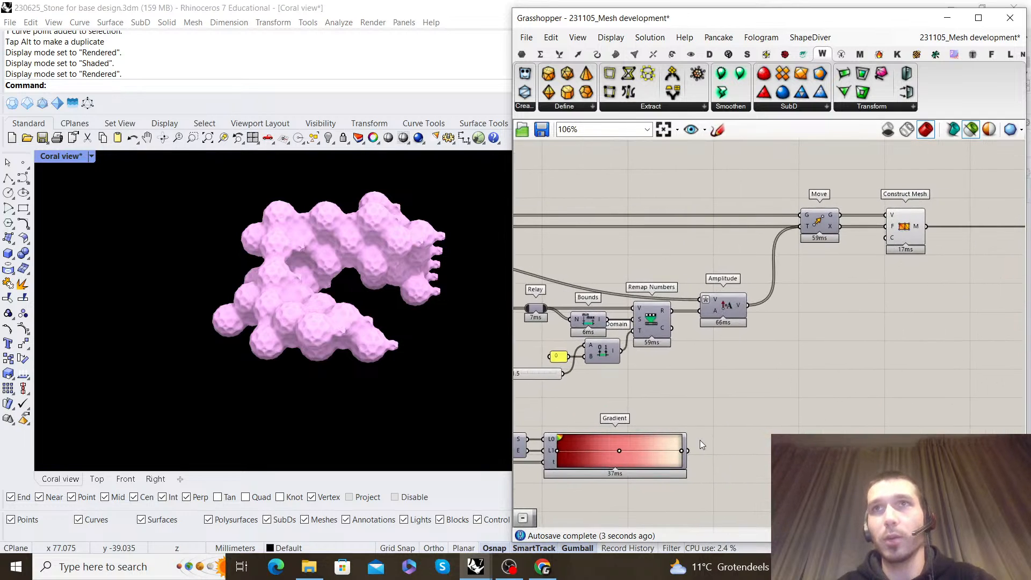
{"action": "left_click_drag", "start_coordinate": [881, 240], "coordinate": [885, 238]}
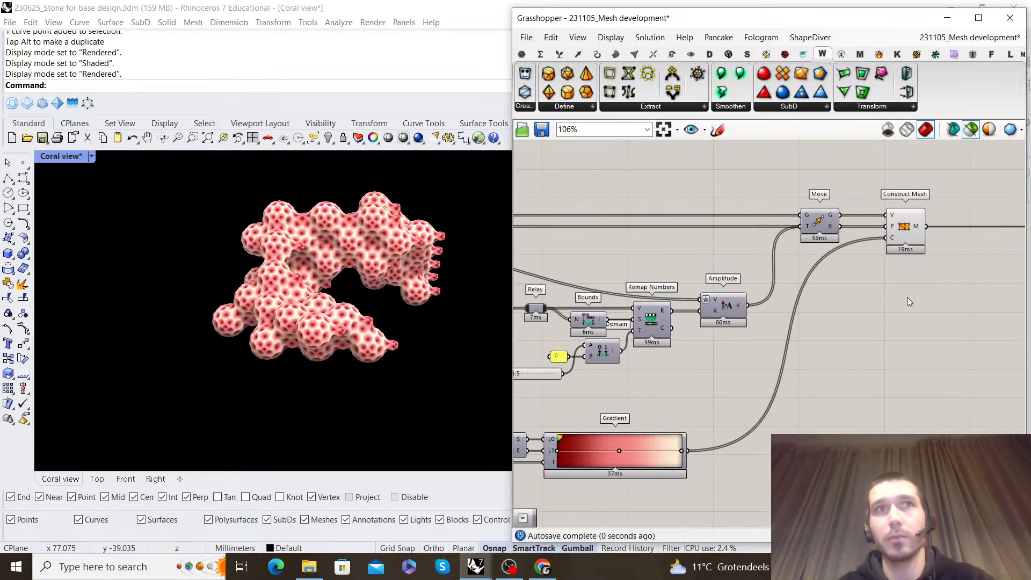
Examine the gradient colouring on the coral mesh from several sides, both close up and from farther away
{"action": "right_click_drag", "start_coordinate": [359, 326], "coordinate": [416, 306]}
{"action": "scroll", "coordinate": [270, 335], "scroll_direction": "up", "scroll_amount": 4}
{"action": "scroll", "coordinate": [662, 392], "scroll_direction": "down", "scroll_amount": 3}
{"action": "right_click_drag", "start_coordinate": [661, 392], "coordinate": [706, 347]}
{"action": "scroll", "coordinate": [704, 363], "scroll_direction": "up", "scroll_amount": 5}
{"action": "scroll", "coordinate": [376, 330], "scroll_direction": "down", "scroll_amount": 3}
{"action": "right_click_drag", "start_coordinate": [343, 322], "coordinate": [416, 327]}
{"action": "scroll", "coordinate": [779, 354], "scroll_direction": "down", "scroll_amount": 4}
{"action": "scroll", "coordinate": [825, 329], "scroll_direction": "up", "scroll_amount": 2}
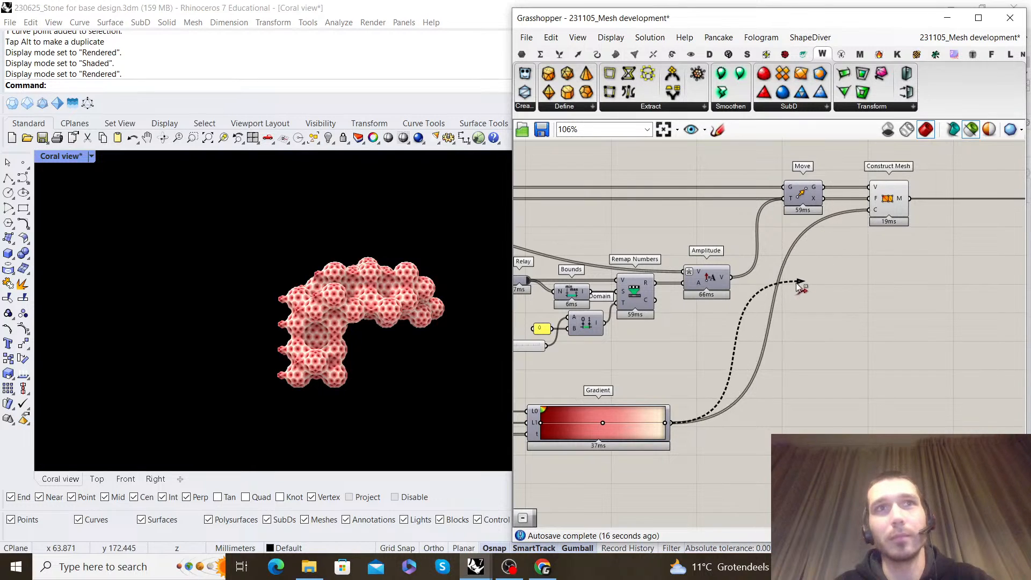
{"action": "right_click_drag", "start_coordinate": [340, 349], "coordinate": [352, 358]}
{"action": "scroll", "coordinate": [365, 330], "scroll_direction": "up", "scroll_amount": 6}
{"action": "right_click_drag", "start_coordinate": [322, 314], "coordinate": [373, 255]}
{"action": "scroll", "coordinate": [359, 316], "scroll_direction": "down", "scroll_amount": 3}
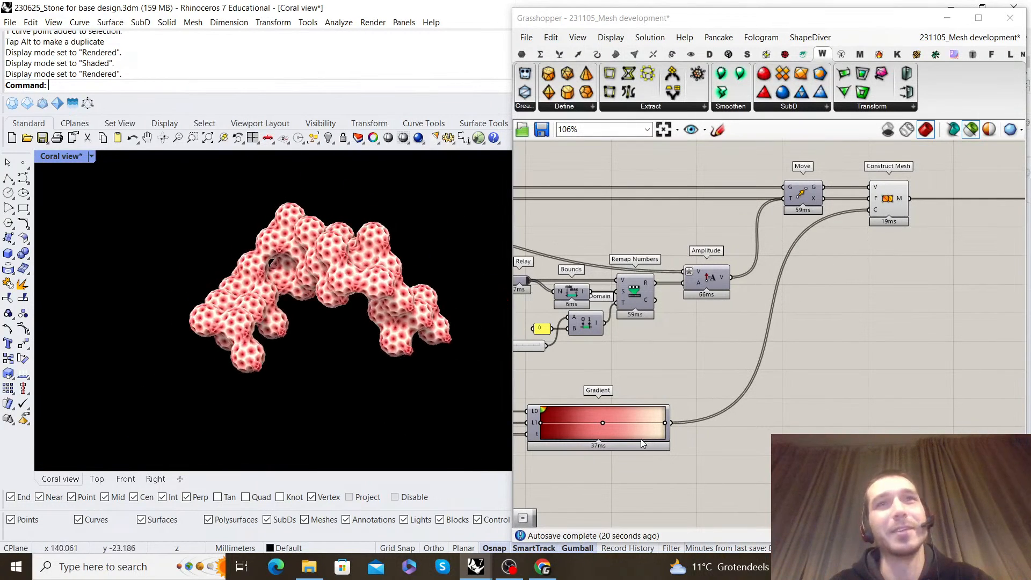
Apply the green-to-yellow preset to the Gradient and view the coral mesh
{"action": "right_click", "coordinate": [632, 420]}
{"action": "mouse_move", "coordinate": [738, 488]}
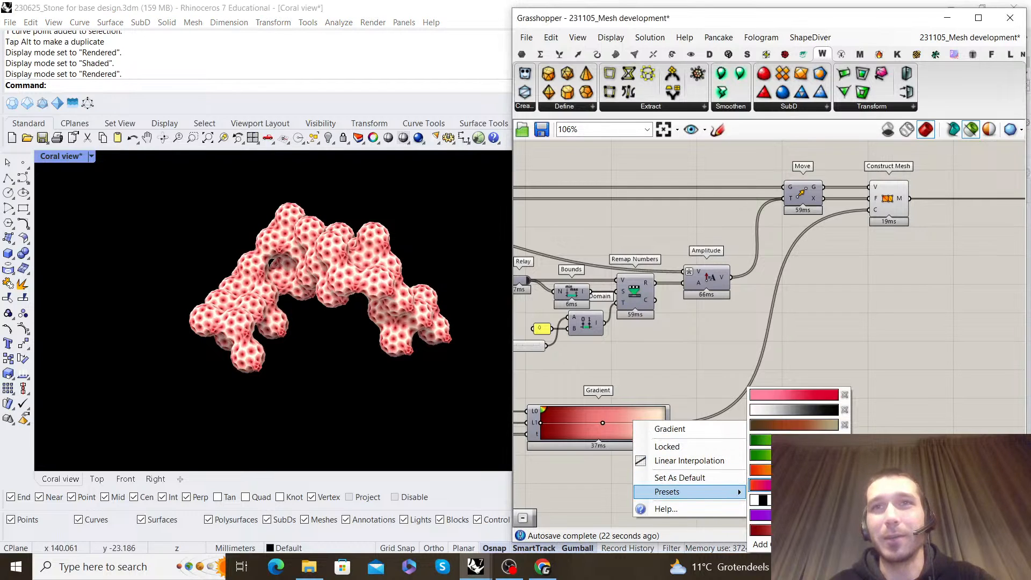
{"action": "left_click", "coordinate": [759, 440]}
{"action": "right_click_drag", "start_coordinate": [380, 361], "coordinate": [282, 277]}
Apply the white-to-black preset to the Gradient and view the mesh colouring up close
{"action": "right_click", "coordinate": [619, 420]}
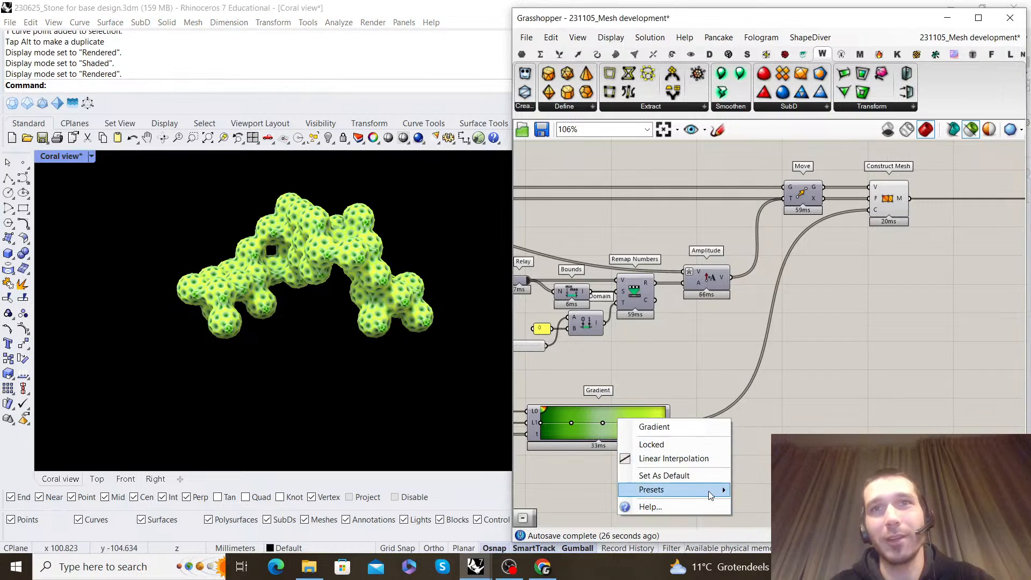
{"action": "mouse_move", "coordinate": [710, 490]}
{"action": "left_click", "coordinate": [796, 415]}
{"action": "right_click_drag", "start_coordinate": [323, 292], "coordinate": [455, 340]}
{"action": "scroll", "coordinate": [261, 253], "scroll_direction": "up", "scroll_amount": 6}
Reverse the mesh colouring by connecting Deconstruct Domain's S to the Gradient's L1 and E to L0
{"action": "right_click_drag", "start_coordinate": [605, 375], "coordinate": [803, 335]}
{"action": "scroll", "coordinate": [709, 379], "scroll_direction": "up", "scroll_amount": 3}
{"action": "left_click_drag", "start_coordinate": [726, 393], "coordinate": [727, 391]}
{"action": "left_click_drag", "start_coordinate": [709, 388], "coordinate": [729, 372]}
{"action": "mouse_move", "coordinate": [317, 292]}
{"action": "right_mouse_down"}
{"action": "mouse_move", "coordinate": [200, 343]}
{"action": "mouse_move", "coordinate": [284, 328]}
{"action": "mouse_move", "coordinate": [308, 340]}
{"action": "right_mouse_up"}
{"action": "scroll", "coordinate": [201, 342], "scroll_direction": "down", "scroll_amount": 6}
Apply the black-and-white striped preset to the Gradient
{"action": "right_click", "coordinate": [857, 383]}
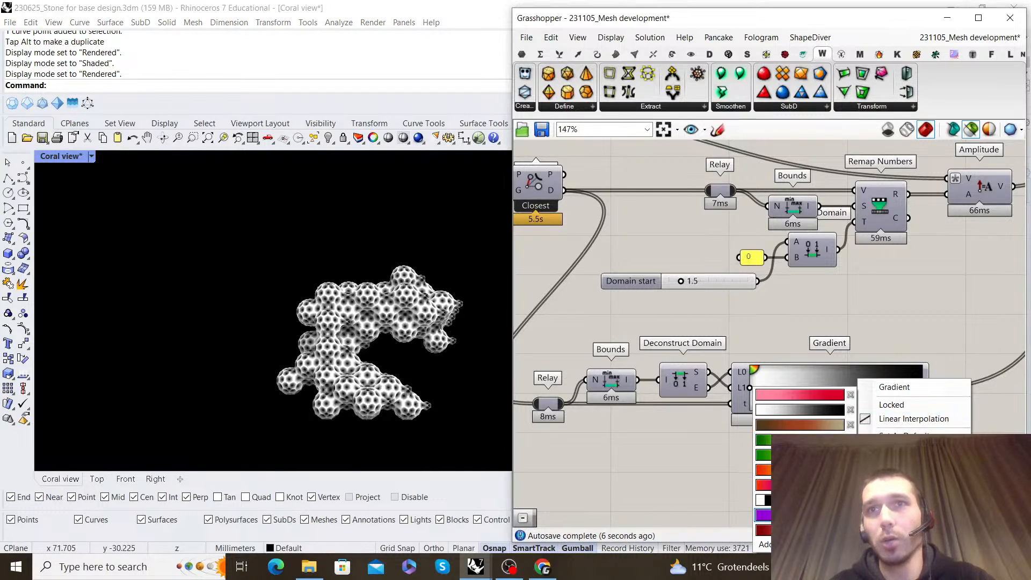
{"action": "left_click", "coordinate": [764, 500]}
{"action": "scroll", "coordinate": [298, 316], "scroll_direction": "up", "scroll_amount": 5}
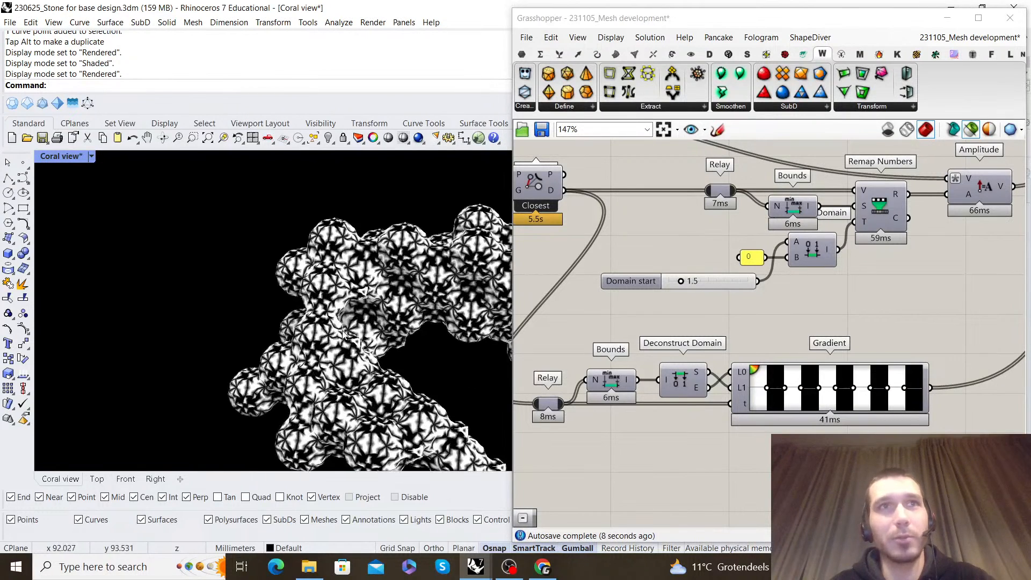
Examine the black-and-white striped pattern on the coral mesh from several angles
{"action": "scroll", "coordinate": [296, 313], "scroll_direction": "down", "scroll_amount": 5}
{"action": "right_click_drag", "start_coordinate": [296, 313], "coordinate": [344, 290]}
{"action": "scroll", "coordinate": [370, 275], "scroll_direction": "up", "scroll_amount": 5}
{"action": "scroll", "coordinate": [378, 280], "scroll_direction": "down", "scroll_amount": 5}
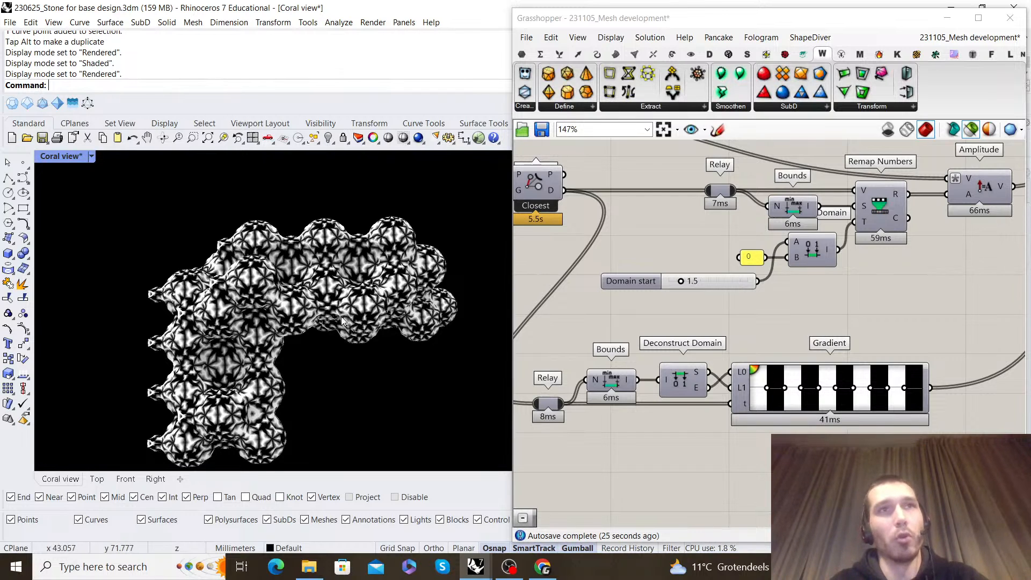
{"action": "scroll", "coordinate": [340, 317], "scroll_direction": "down", "scroll_amount": 2}
{"action": "right_click_drag", "start_coordinate": [340, 316], "coordinate": [349, 278]}
{"action": "scroll", "coordinate": [330, 253], "scroll_direction": "up", "scroll_amount": 8}
{"action": "scroll", "coordinate": [380, 246], "scroll_direction": "down", "scroll_amount": 2}
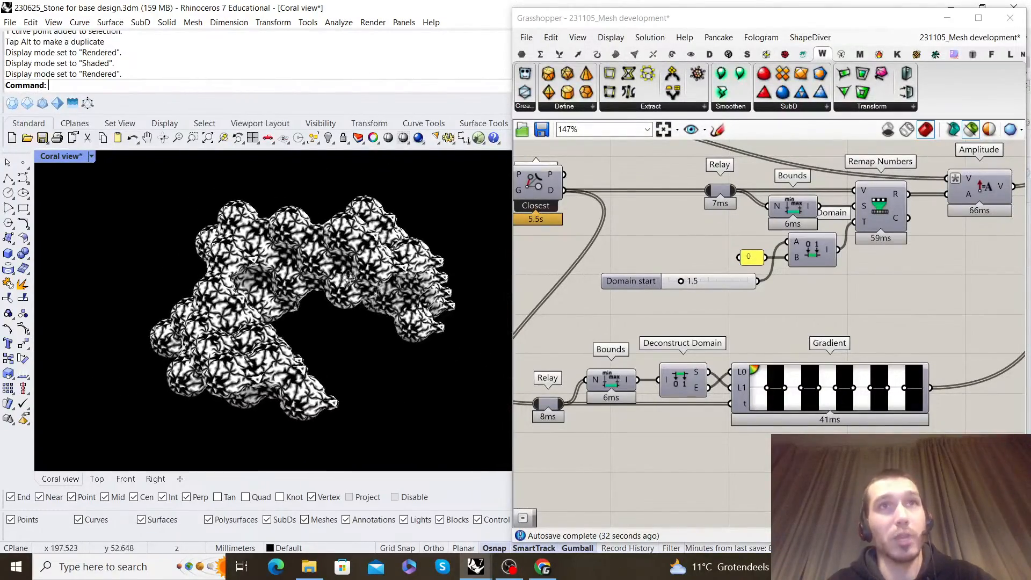
Apply the green-yellow-red preset to the Gradient and view the coral mesh
{"action": "scroll", "coordinate": [903, 320], "scroll_direction": "down", "scroll_amount": 3}
{"action": "scroll", "coordinate": [751, 349], "scroll_direction": "up", "scroll_amount": 6}
{"action": "right_click", "coordinate": [721, 358]}
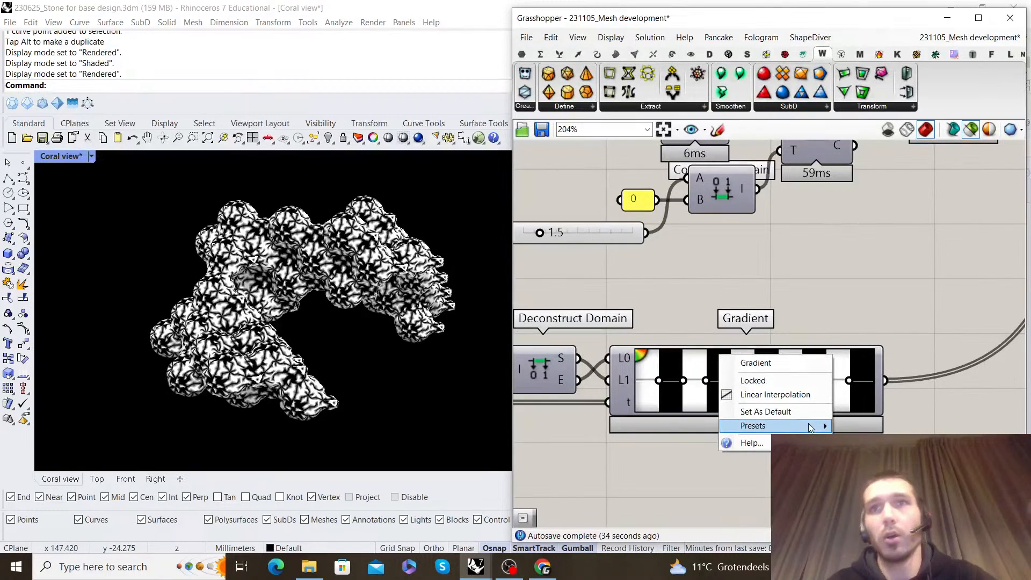
{"action": "mouse_move", "coordinate": [810, 426]}
{"action": "left_click", "coordinate": [869, 484]}
{"action": "right_click_drag", "start_coordinate": [298, 311], "coordinate": [271, 305]}
Apply the dark-brown, orange and beige preset to the Gradient and view the coral mesh
{"action": "right_click", "coordinate": [761, 364]}
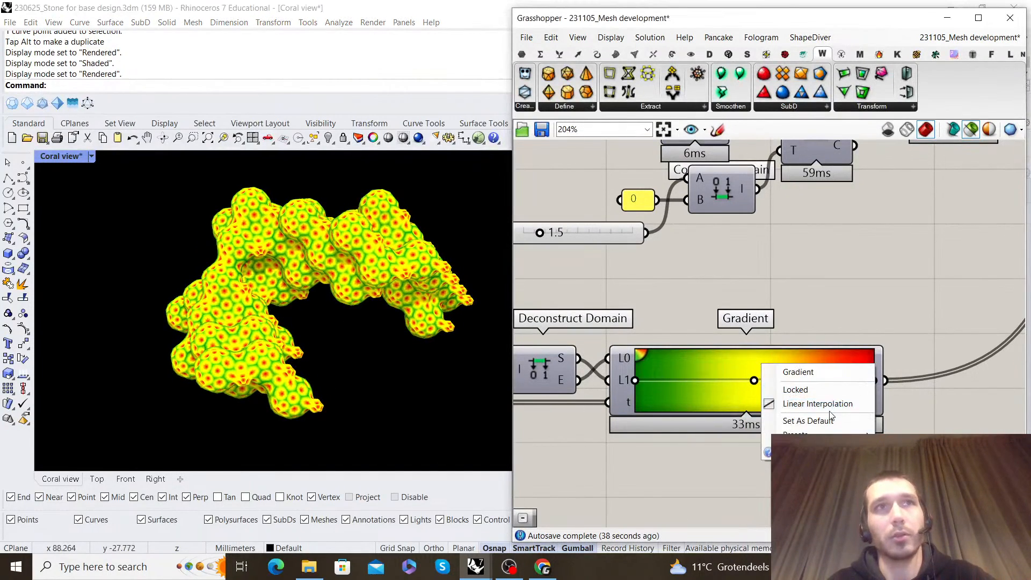
{"action": "mouse_move", "coordinate": [821, 434]}
{"action": "left_click", "coordinate": [941, 424]}
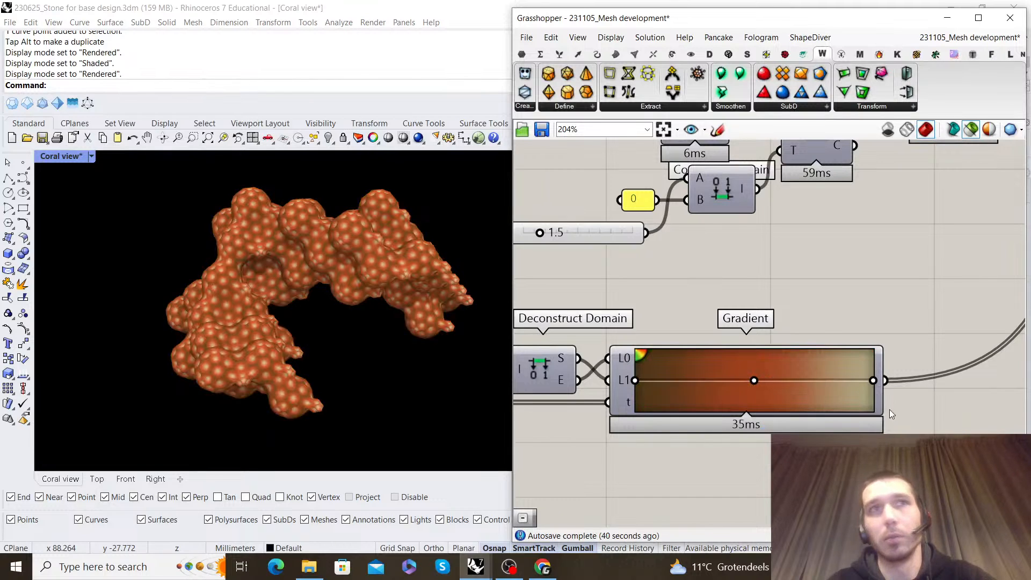
{"action": "right_click_drag", "start_coordinate": [340, 306], "coordinate": [311, 303]}
Apply the dark-red-to-cream preset to the Gradient
{"action": "right_click", "coordinate": [717, 364]}
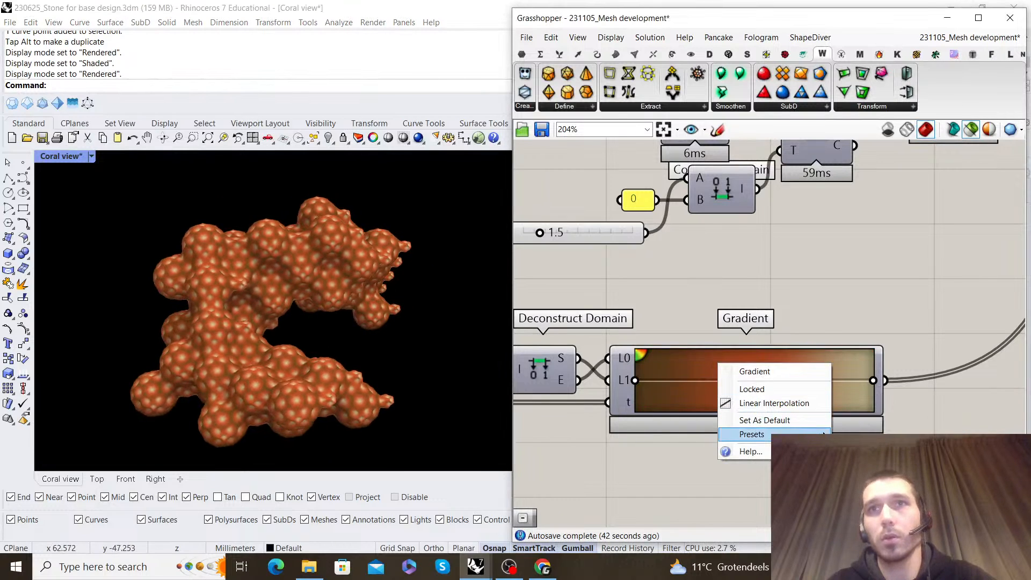
{"action": "mouse_move", "coordinate": [824, 433]}
{"action": "left_click", "coordinate": [878, 395]}
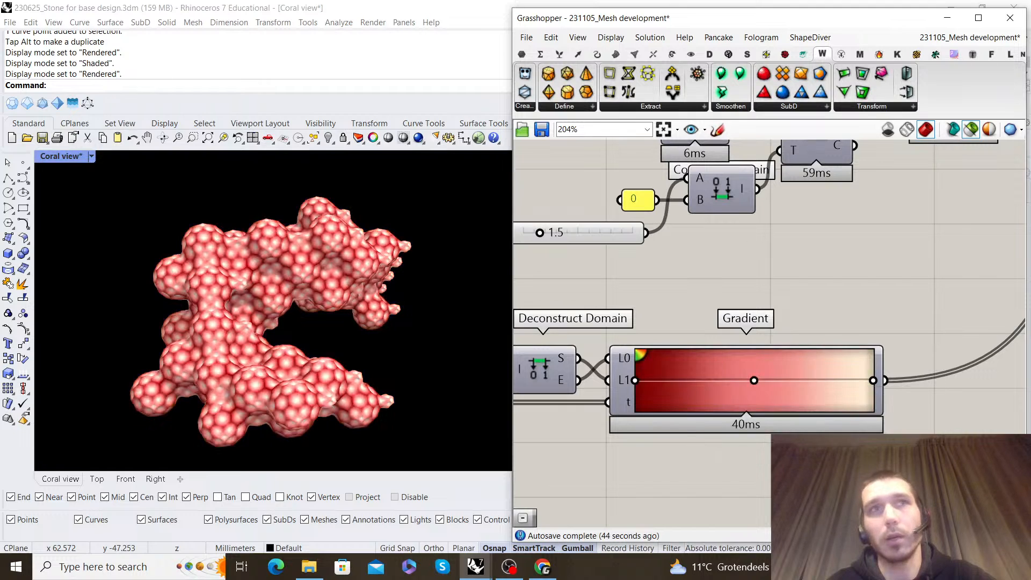
Reconnect Deconstruct Domain's S output to the Gradient's L0 and its E output to L1, and check the mesh colouring
{"action": "right_click_drag", "start_coordinate": [657, 331], "coordinate": [740, 310]}
{"action": "scroll", "coordinate": [730, 337], "scroll_direction": "up", "scroll_amount": 1}
{"action": "left_click_drag", "start_coordinate": [671, 343], "coordinate": [677, 340]}
{"action": "left_click_drag", "start_coordinate": [648, 363], "coordinate": [678, 360]}
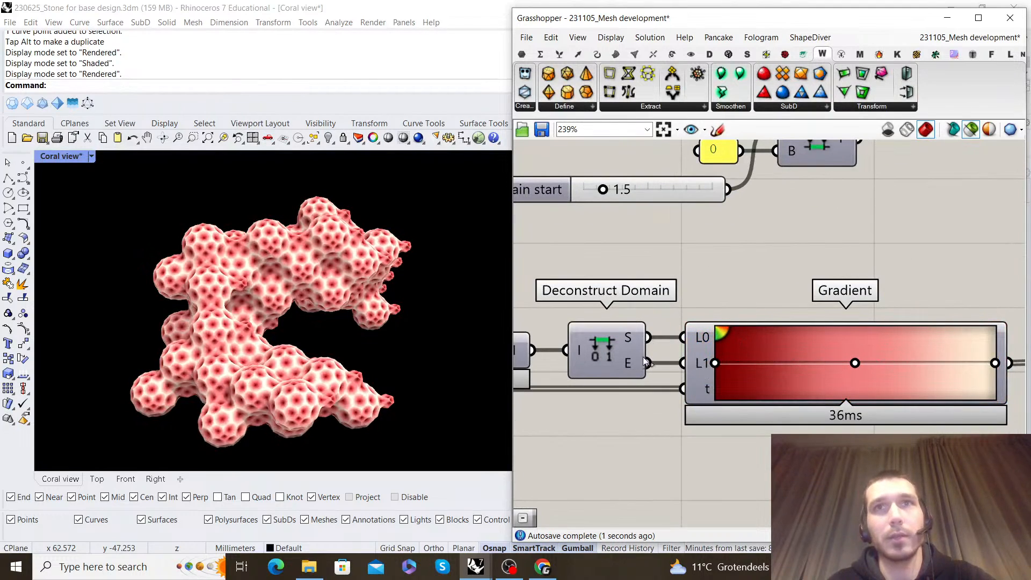
{"action": "right_click_drag", "start_coordinate": [253, 344], "coordinate": [317, 376]}
{"action": "left_click_drag", "start_coordinate": [650, 363], "coordinate": [669, 366]}
{"action": "scroll", "coordinate": [301, 257], "scroll_direction": "down", "scroll_amount": 4}
{"action": "right_click_drag", "start_coordinate": [301, 258], "coordinate": [384, 268]}
{"action": "scroll", "coordinate": [854, 276], "scroll_direction": "down", "scroll_amount": 5}
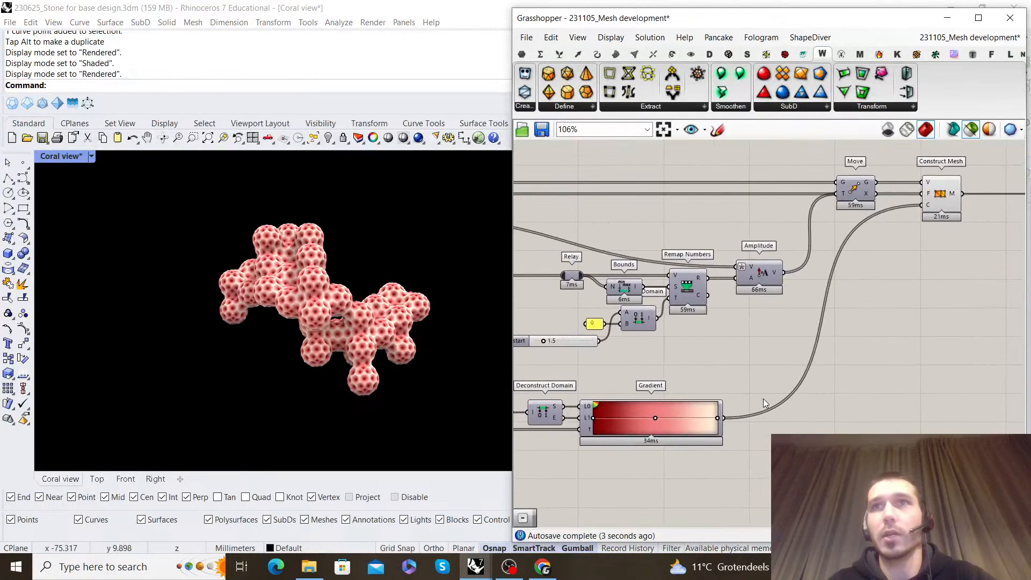
{"action": "left_click_drag", "start_coordinate": [807, 349], "coordinate": [805, 350]}
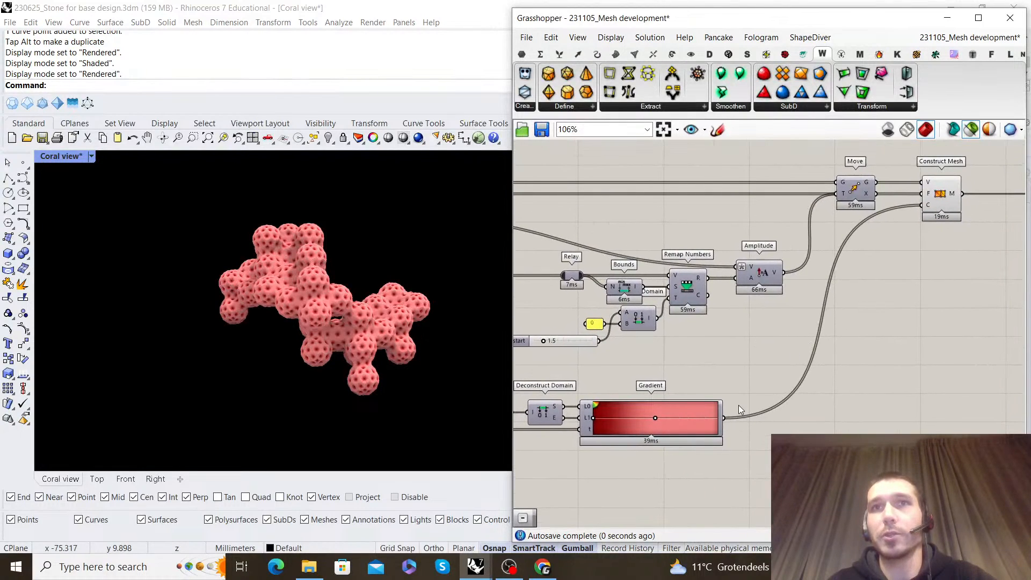
{"action": "key", "text": "ctrl+z"}
Disconnect the Gradient from the C input of Construct Mesh
{"action": "key", "text": "ctrl+z"}
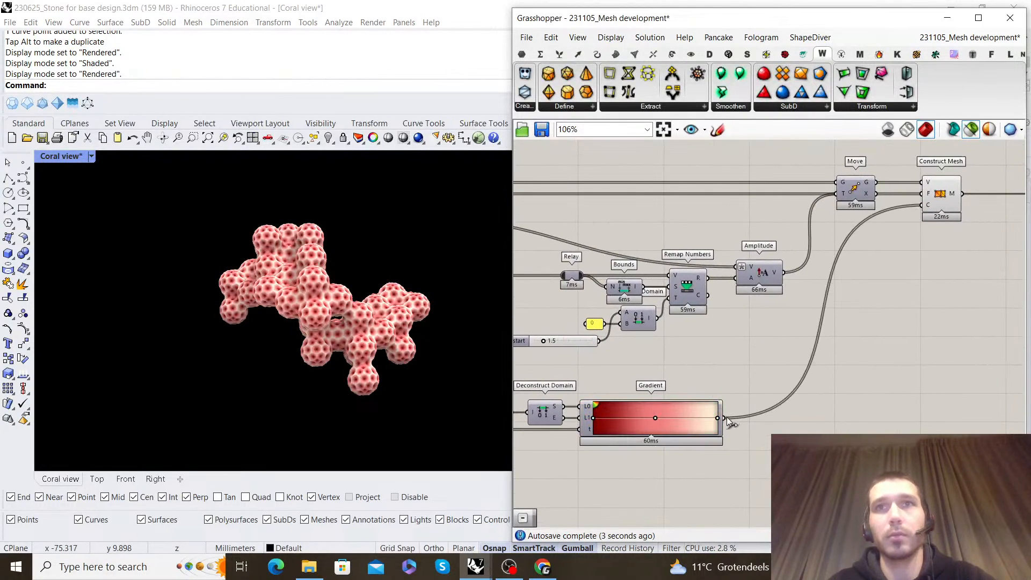
{"action": "key", "text": "ctrl+z"}
{"action": "scroll", "coordinate": [863, 283], "scroll_direction": "down", "scroll_amount": 3}
{"action": "scroll", "coordinate": [724, 339], "scroll_direction": "up", "scroll_amount": 2}
{"action": "right_click_drag", "start_coordinate": [746, 303], "coordinate": [794, 272]}
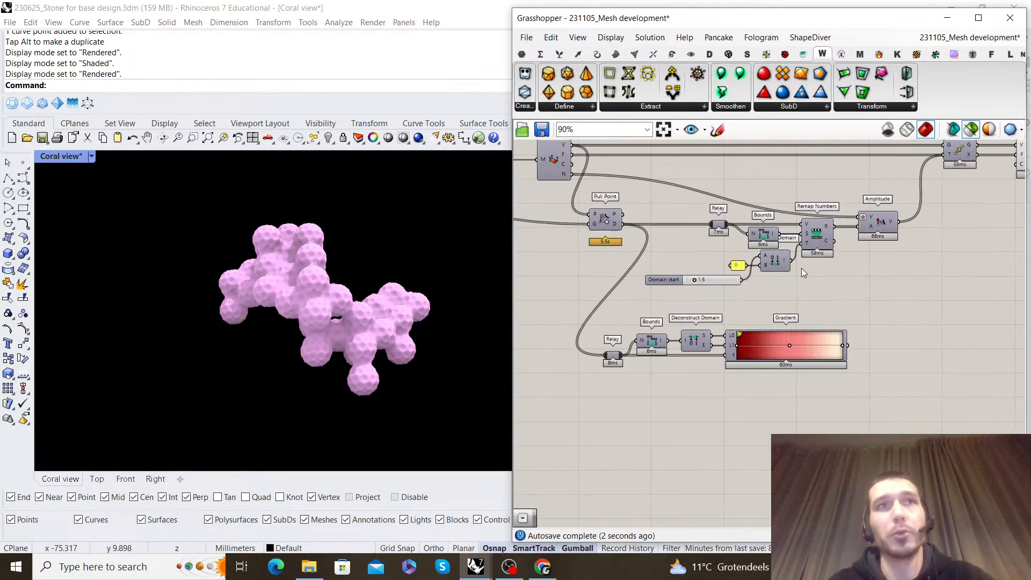
Add an Image Sampler component below the Bounds, Deconstruct Domain and Gradient group
{"action": "double_click", "coordinate": [689, 425]}
{"action": "type", "text": "image "}
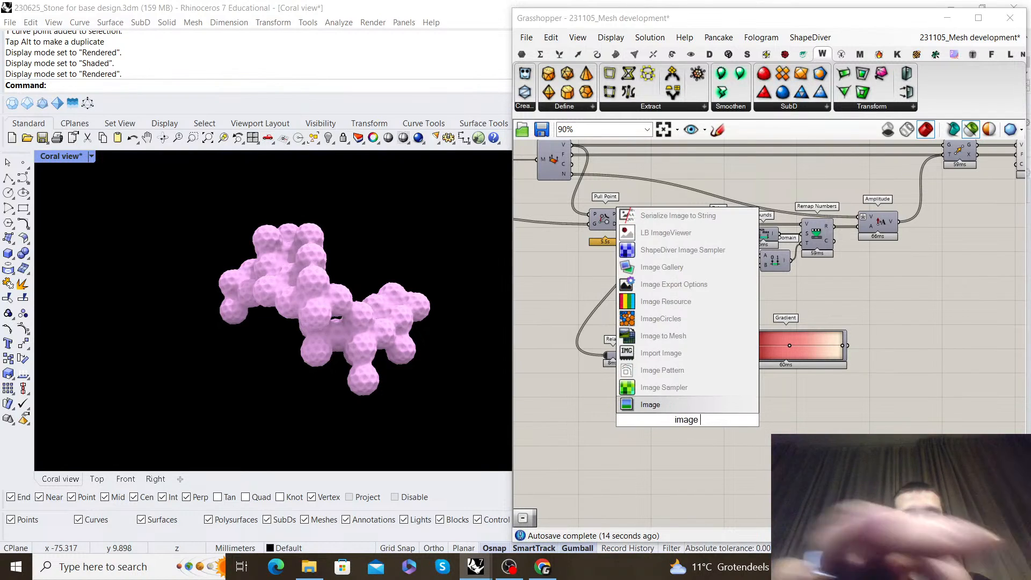
{"action": "type", "text": "sample"}
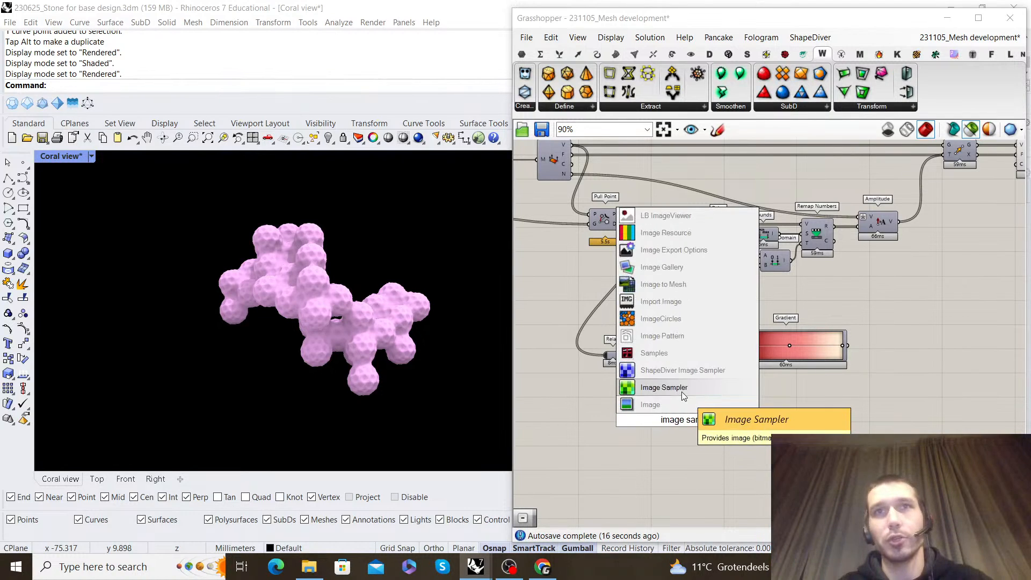
{"action": "left_click", "coordinate": [681, 389]}
{"action": "scroll", "coordinate": [687, 414], "scroll_direction": "up", "scroll_amount": 2}
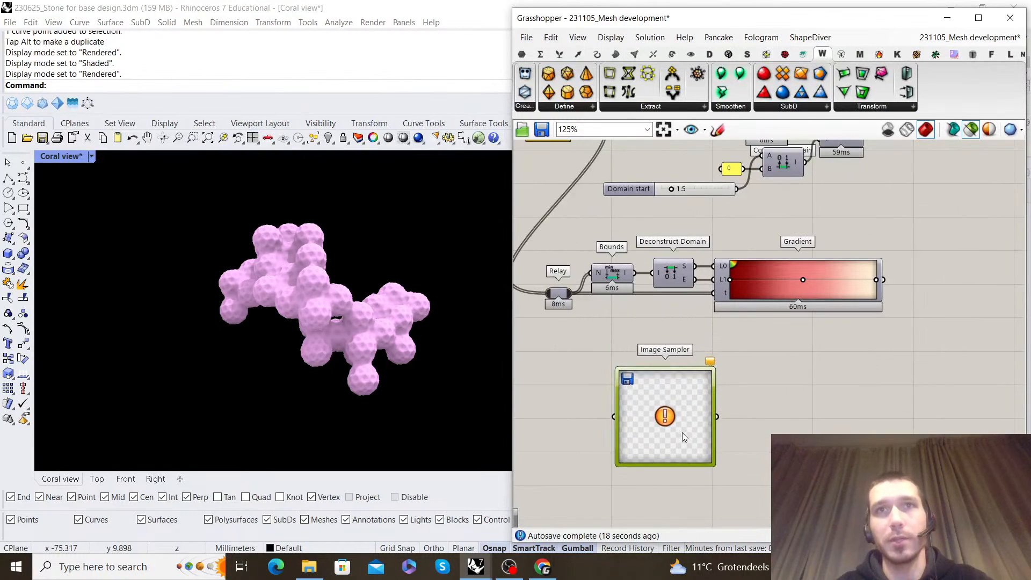
Load the image 3c4ecc092b83a24baa4faa54a1806452 from the Mesh developments folder into the Image Sampler
{"action": "scroll", "coordinate": [682, 432], "scroll_direction": "up", "scroll_amount": 2}
{"action": "right_click", "coordinate": [691, 302]}
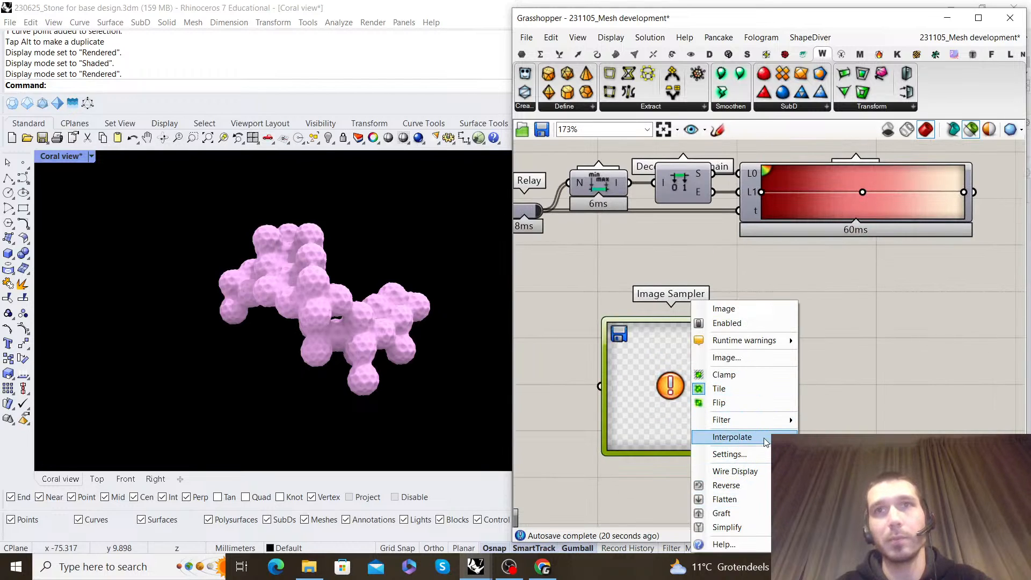
{"action": "left_click", "coordinate": [775, 358]}
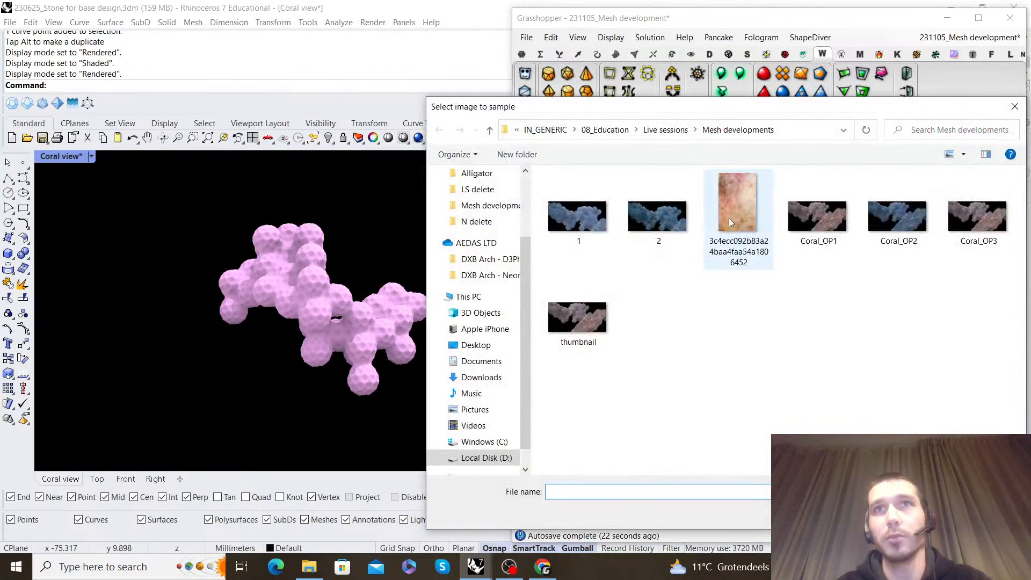
{"action": "left_click_drag", "start_coordinate": [815, 111], "coordinate": [698, 104]}
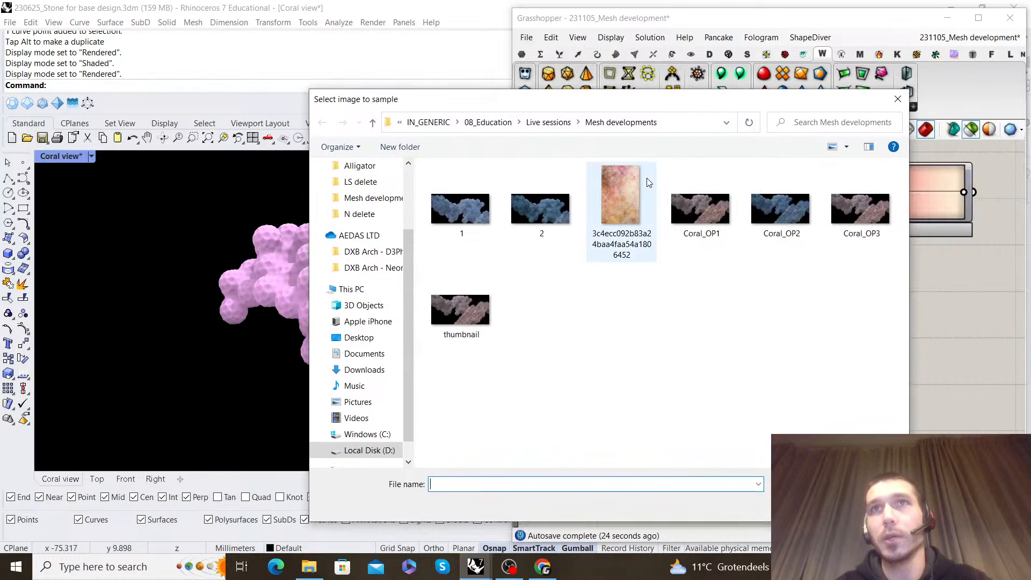
{"action": "left_click", "coordinate": [630, 194]}
{"action": "double_click", "coordinate": [622, 209]}
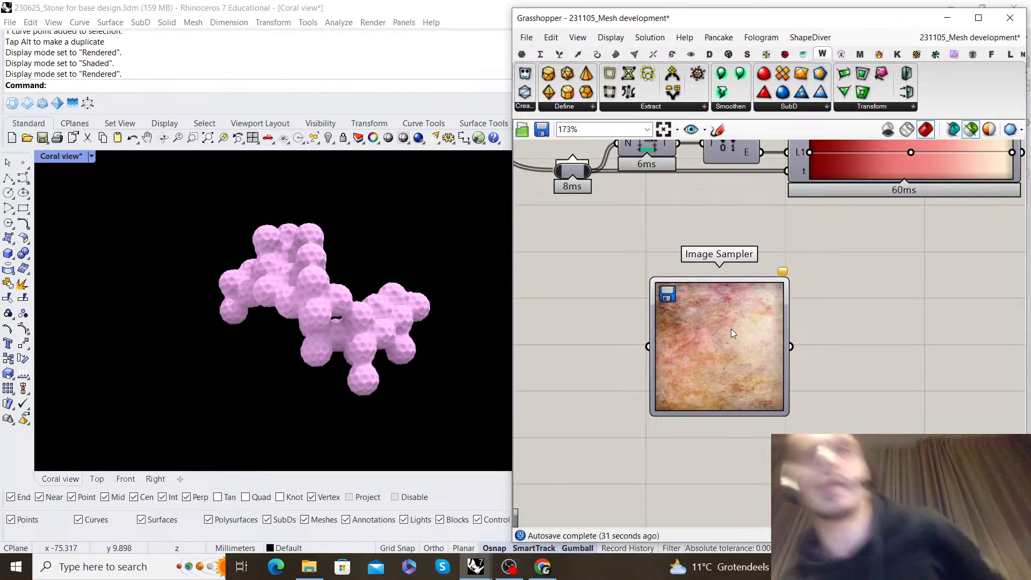
Examine the image loaded in the Image Sampler
{"action": "scroll", "coordinate": [720, 329], "scroll_direction": "down", "scroll_amount": 2}
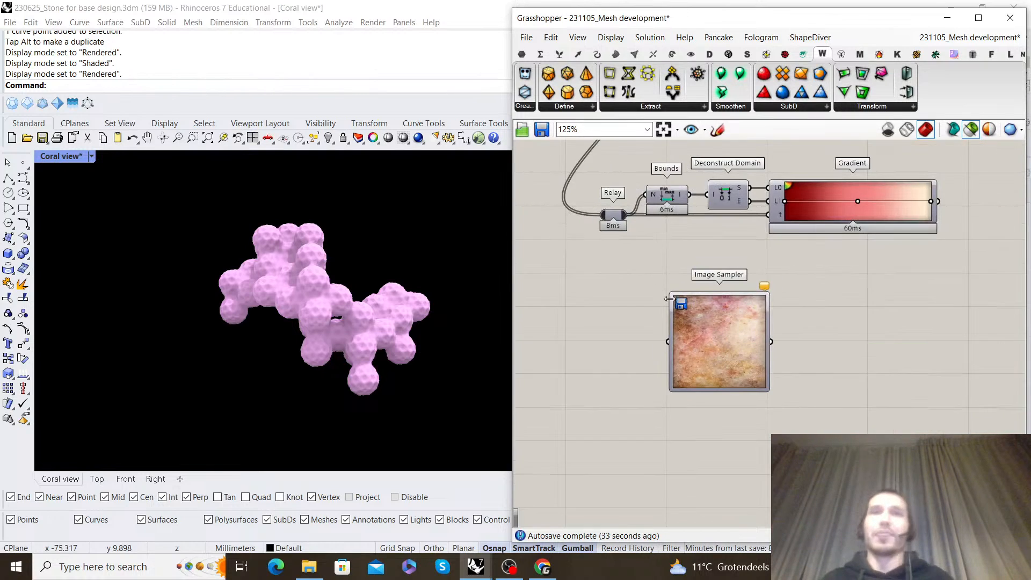
{"action": "right_click_drag", "start_coordinate": [752, 347], "coordinate": [830, 353]}
{"action": "scroll", "coordinate": [832, 354], "scroll_direction": "up", "scroll_amount": 2}
{"action": "left_click_drag", "start_coordinate": [760, 326], "coordinate": [764, 326]}
{"action": "right_click_drag", "start_coordinate": [748, 325], "coordinate": [883, 296]}
{"action": "left_click_drag", "start_coordinate": [949, 296], "coordinate": [943, 298]}
{"action": "scroll", "coordinate": [762, 290], "scroll_direction": "down", "scroll_amount": 2}
{"action": "scroll", "coordinate": [845, 426], "scroll_direction": "up", "scroll_amount": 2}
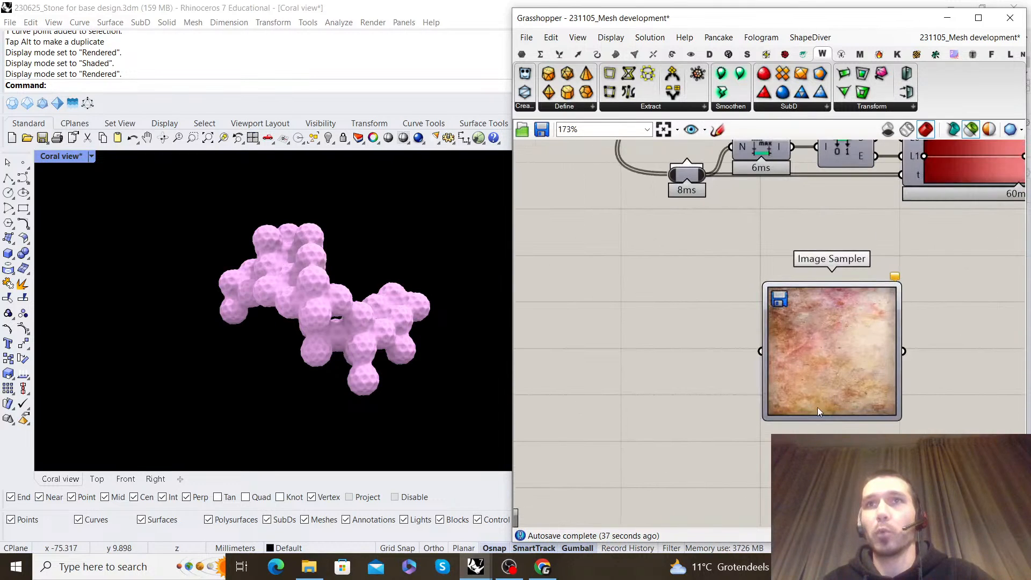
{"action": "scroll", "coordinate": [788, 347], "scroll_direction": "down", "scroll_amount": 3}
{"action": "scroll", "coordinate": [797, 326], "scroll_direction": "up", "scroll_amount": 2}
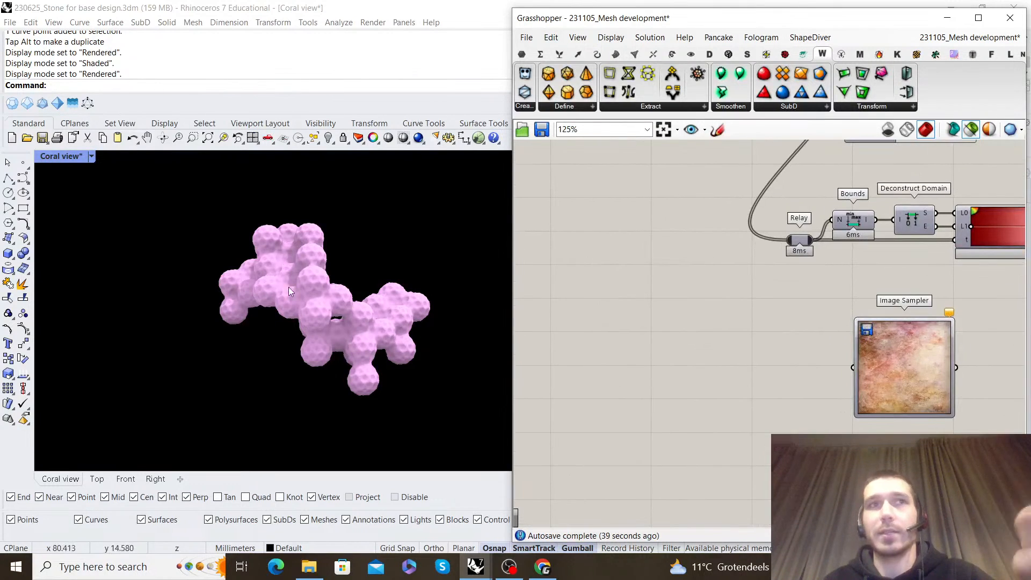
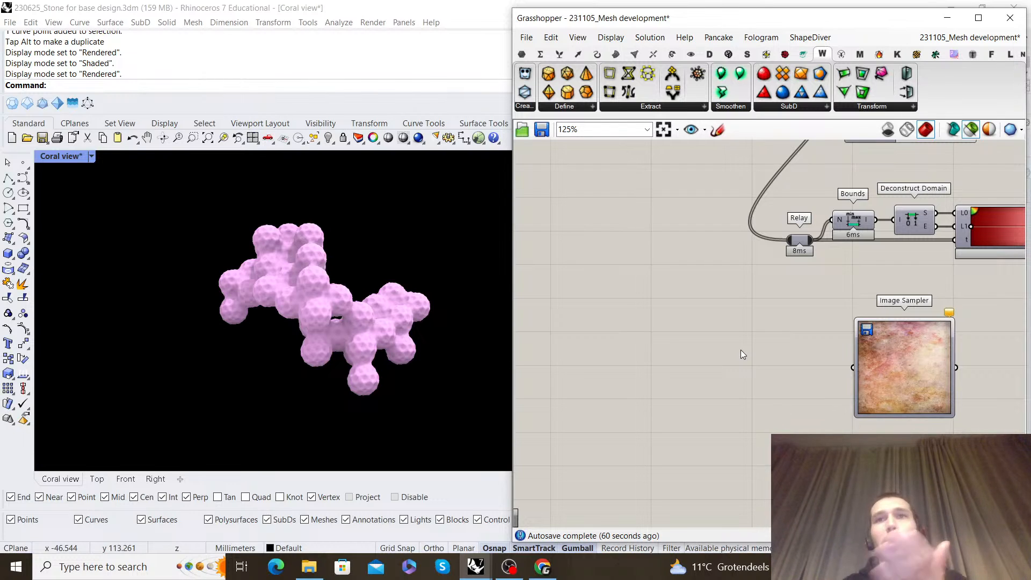
Add a Bounding Rectangle component on the canvas below Weaverbird's Catmull-Clark Subdivision
{"action": "scroll", "coordinate": [768, 385], "scroll_direction": "down", "scroll_amount": 2}
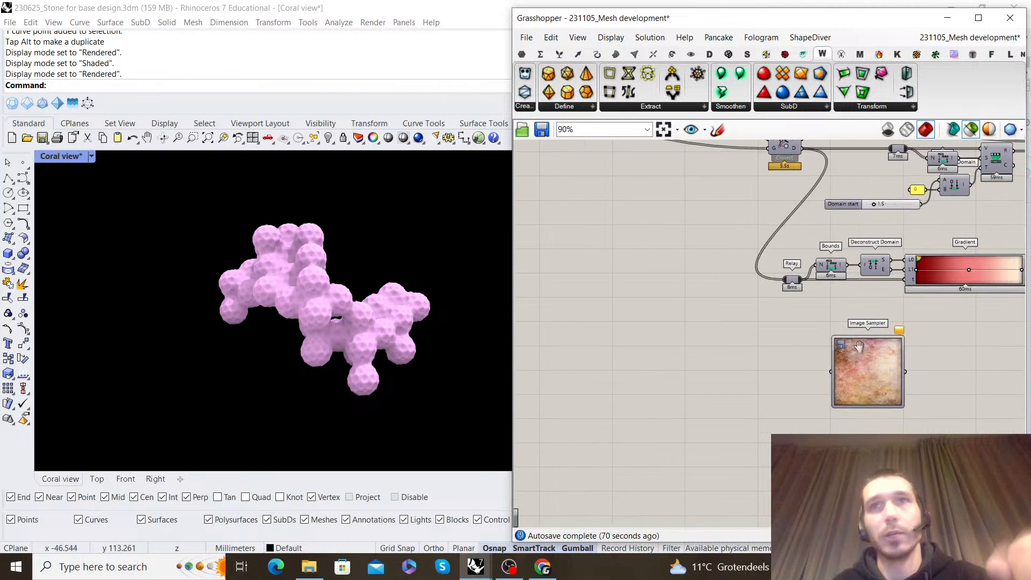
{"action": "right_click_drag", "start_coordinate": [868, 346], "coordinate": [804, 357]}
{"action": "scroll", "coordinate": [800, 356], "scroll_direction": "up", "scroll_amount": 2}
{"action": "left_click", "coordinate": [823, 375]}
{"action": "left_click_drag", "start_coordinate": [820, 375], "coordinate": [817, 357]}
{"action": "left_click", "coordinate": [744, 350]}
{"action": "right_click_drag", "start_coordinate": [723, 335], "coordinate": [856, 333]}
{"action": "scroll", "coordinate": [833, 354], "scroll_direction": "up", "scroll_amount": 2}
{"action": "scroll", "coordinate": [833, 352], "scroll_direction": "down", "scroll_amount": 2}
{"action": "scroll", "coordinate": [838, 317], "scroll_direction": "down", "scroll_amount": 4}
{"action": "right_click_drag", "start_coordinate": [826, 191], "coordinate": [815, 233]}
{"action": "scroll", "coordinate": [821, 232], "scroll_direction": "up", "scroll_amount": 3}
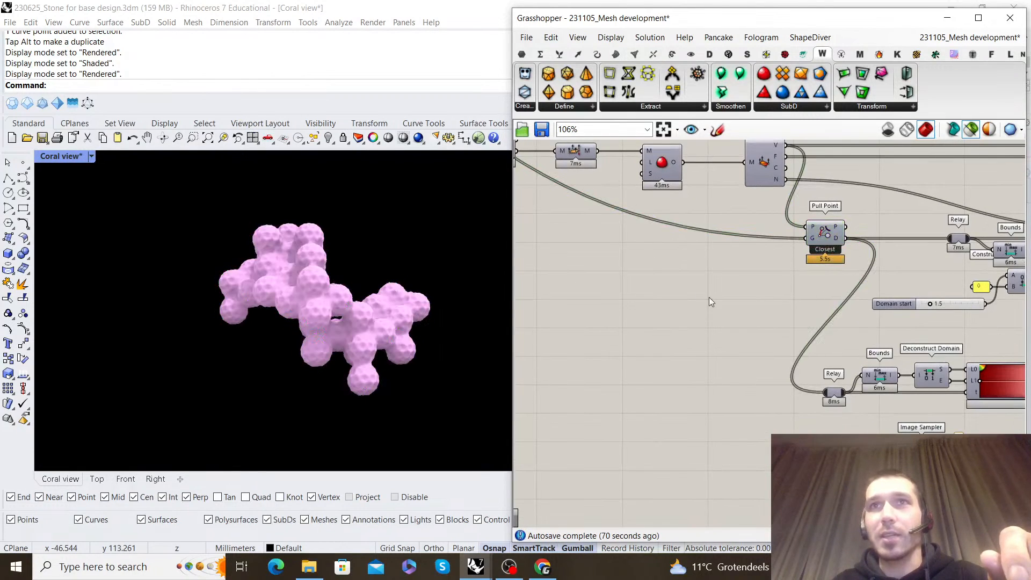
{"action": "right_click_drag", "start_coordinate": [711, 195], "coordinate": [811, 258]}
{"action": "left_click", "coordinate": [760, 226]}
{"action": "double_click", "coordinate": [744, 369]}
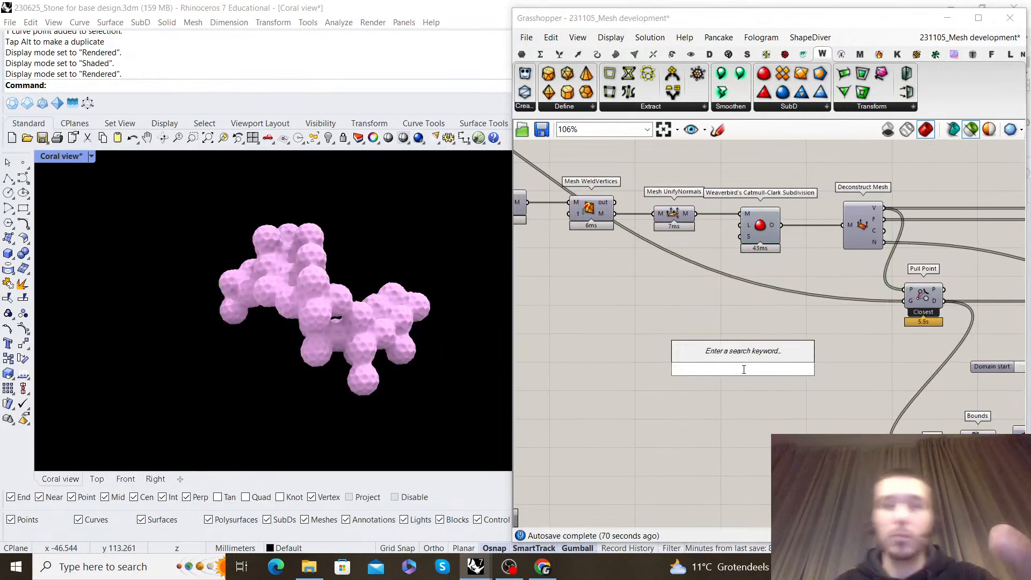
{"action": "type", "text": "bounding rectangle"}
{"action": "left_click", "coordinate": [749, 336]}
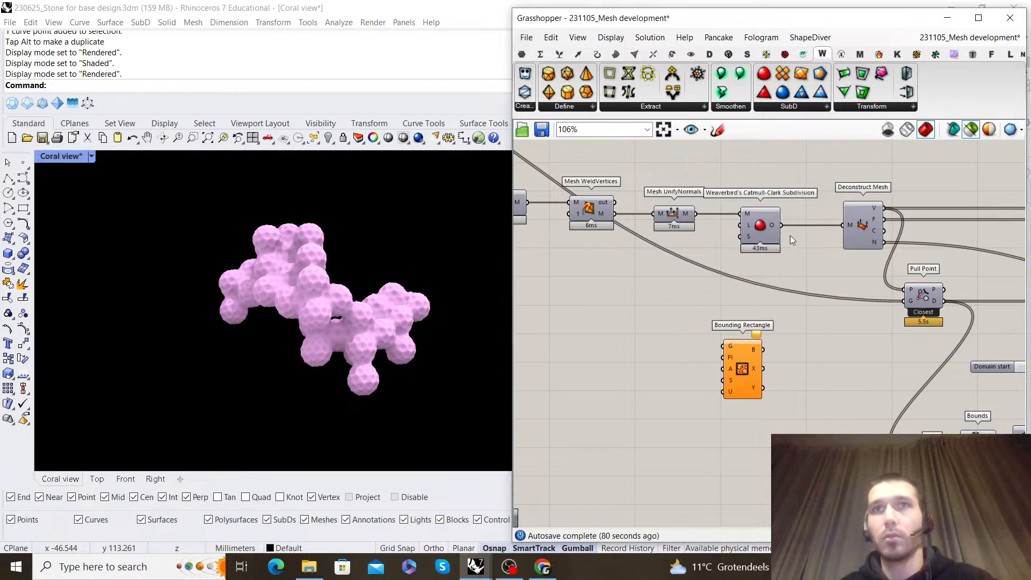
Connect the Catmull-Clark Subdivision output to Bounding Rectangle's G input and place the component beside the Image Sampler
{"action": "left_click_drag", "start_coordinate": [749, 360], "coordinate": [733, 335]}
{"action": "scroll", "coordinate": [738, 324], "scroll_direction": "down", "scroll_amount": 5}
{"action": "scroll", "coordinate": [830, 465], "scroll_direction": "up", "scroll_amount": 6}
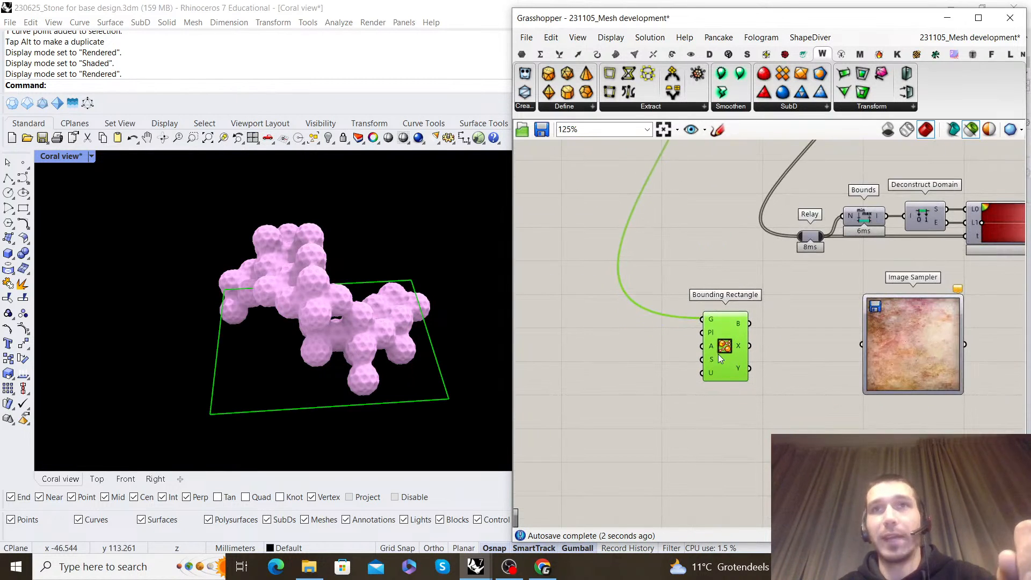
{"action": "scroll", "coordinate": [709, 334], "scroll_direction": "up", "scroll_amount": 3}
{"action": "scroll", "coordinate": [725, 343], "scroll_direction": "down", "scroll_amount": 3}
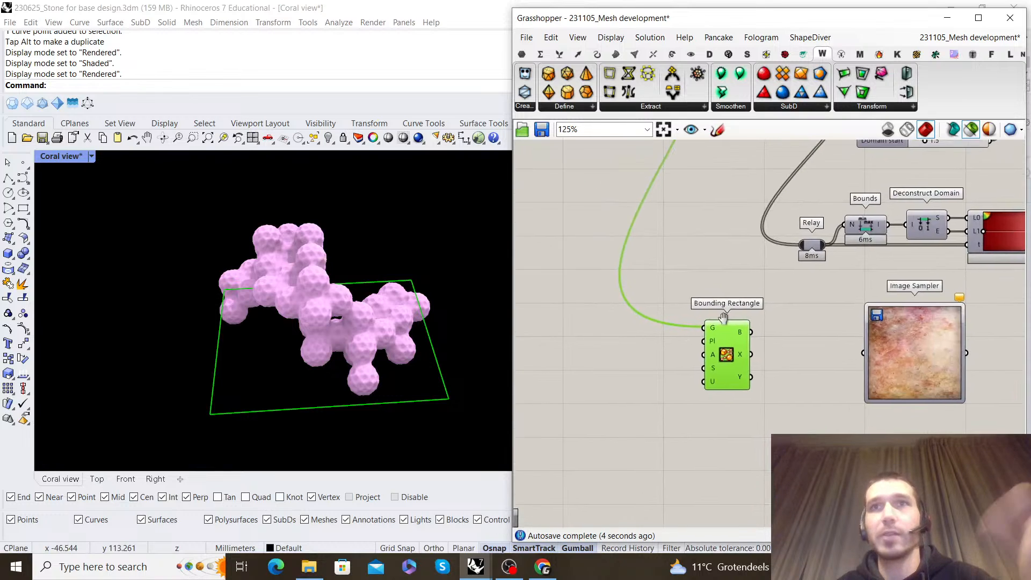
Add a Boundary Surfaces component beside Bounding Rectangle and connect the rectangle's B output to its E input
{"action": "scroll", "coordinate": [775, 337], "scroll_direction": "up", "scroll_amount": 1}
{"action": "double_click", "coordinate": [779, 342]}
{"action": "type", "text": "boundi"}
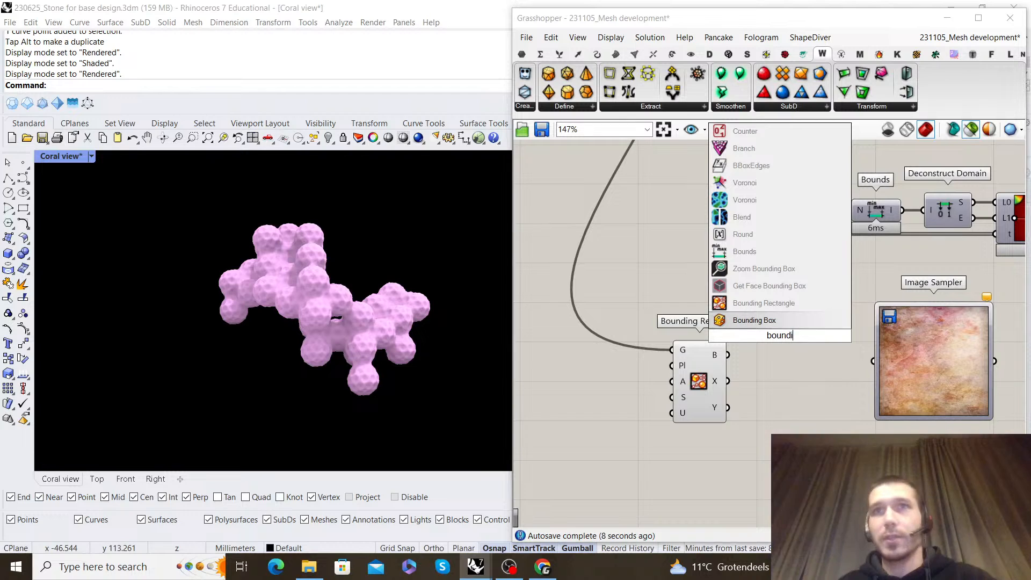
{"action": "key", "text": "BackSpace"}
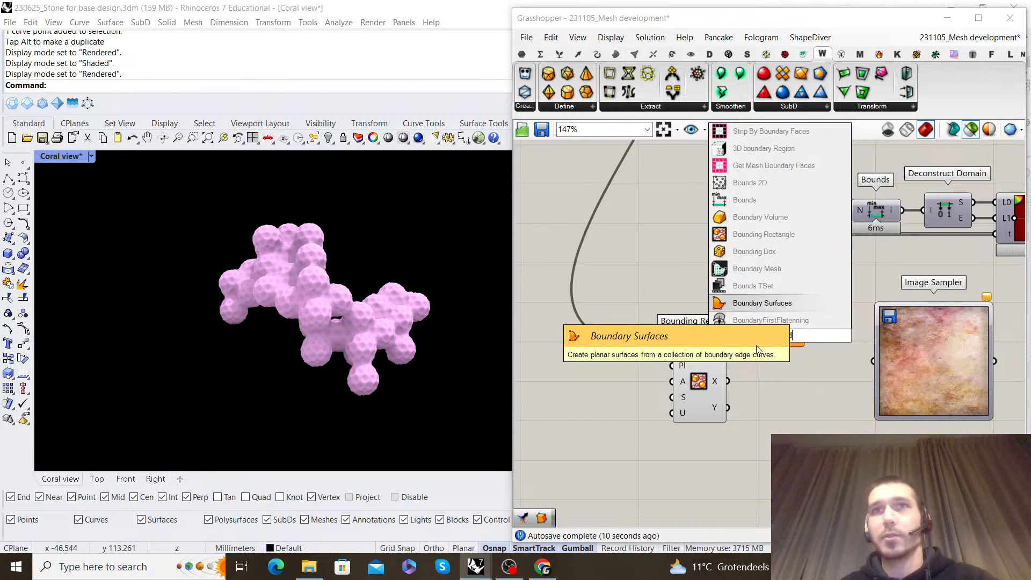
{"action": "left_click", "coordinate": [762, 303]}
{"action": "left_click_drag", "start_coordinate": [787, 345], "coordinate": [790, 354]}
{"action": "scroll", "coordinate": [792, 321], "scroll_direction": "down", "scroll_amount": 2}
{"action": "right_click_drag", "start_coordinate": [795, 321], "coordinate": [664, 326]}
{"action": "left_click_drag", "start_coordinate": [743, 368], "coordinate": [836, 378]}
{"action": "left_click", "coordinate": [700, 327]}
{"action": "right_click_drag", "start_coordinate": [699, 326], "coordinate": [750, 332]}
Hide the previews of the Bounding Rectangle and Boundary Surfaces components
{"action": "scroll", "coordinate": [722, 371], "scroll_direction": "up", "scroll_amount": 2}
{"action": "left_click_drag", "start_coordinate": [733, 396], "coordinate": [615, 302]}
{"action": "middle_click", "coordinate": [676, 359]}
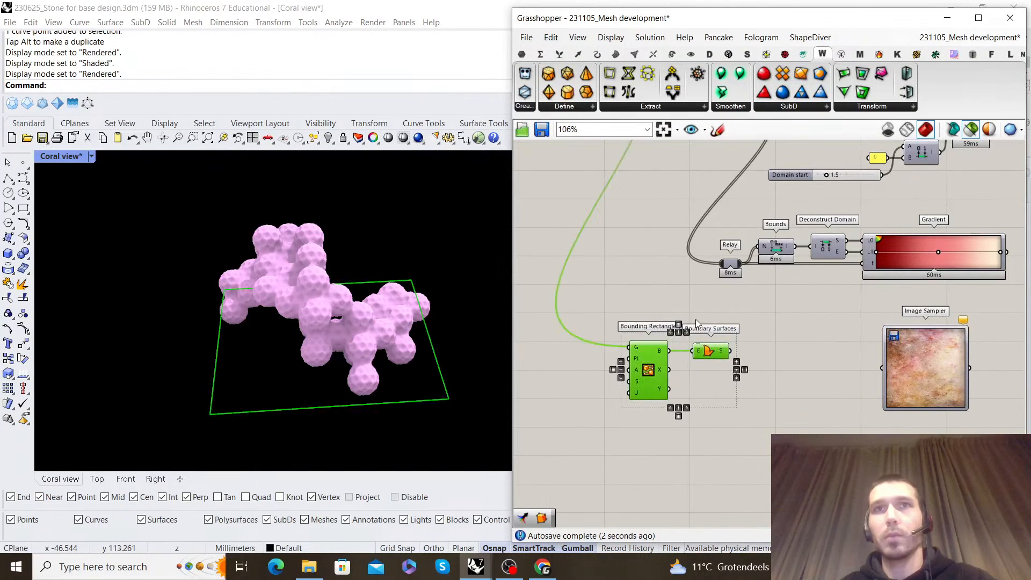
{"action": "left_click", "coordinate": [650, 317]}
{"action": "left_click", "coordinate": [730, 333]}
{"action": "right_click_drag", "start_coordinate": [732, 341], "coordinate": [690, 344]}
{"action": "scroll", "coordinate": [691, 345], "scroll_direction": "up", "scroll_amount": 2}
{"action": "left_click", "coordinate": [670, 351]}
Add a Divide Surface component and connect Boundary Surfaces' S output to its S input
{"action": "double_click", "coordinate": [766, 344]}
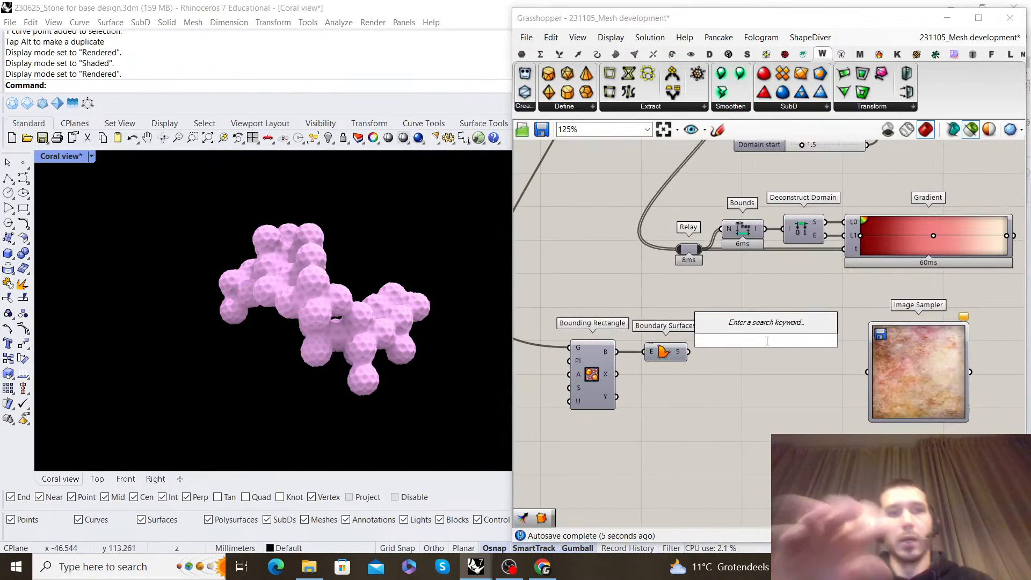
{"action": "type", "text": "divide surface"}
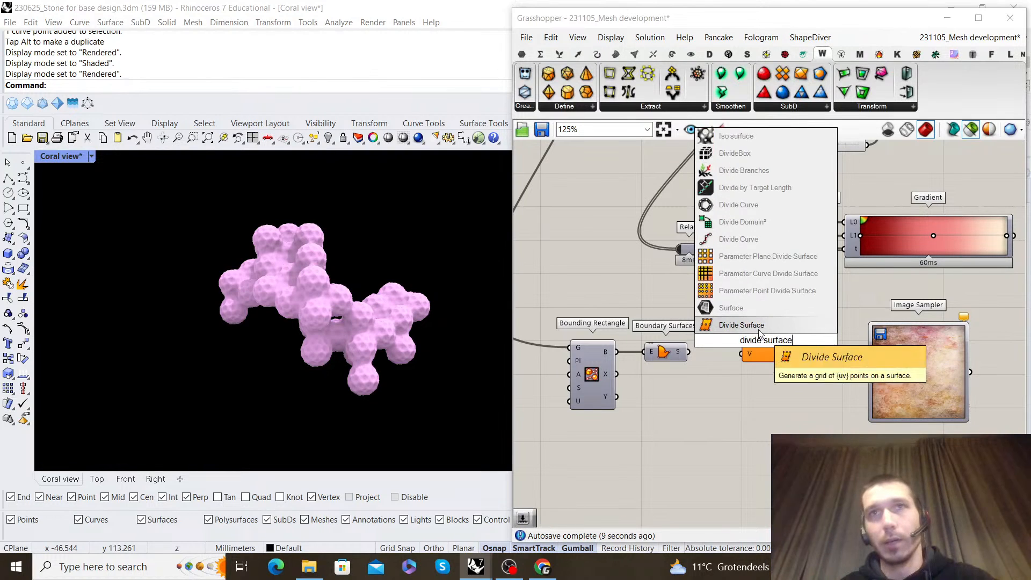
{"action": "key", "text": "Return"}
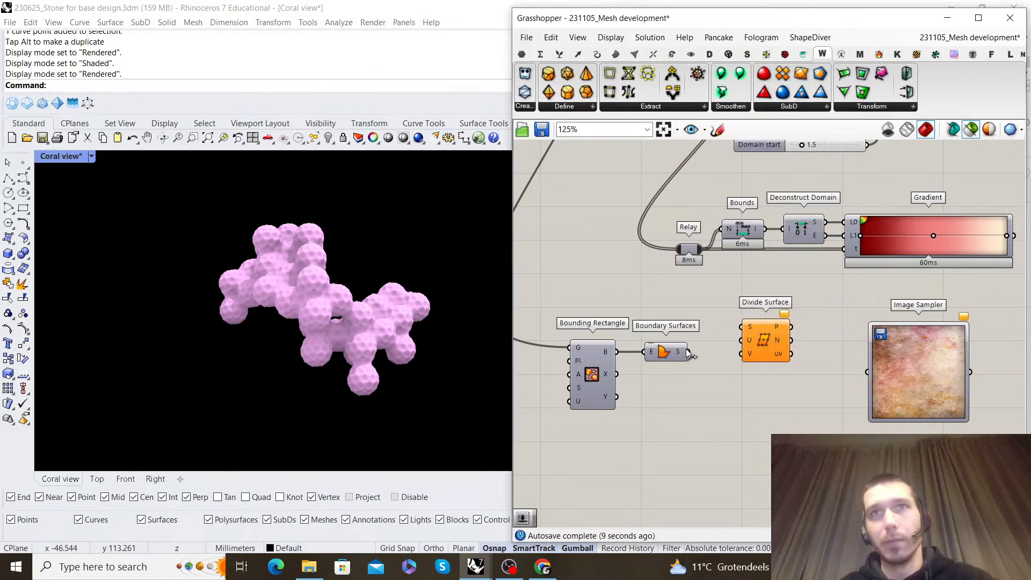
{"action": "left_click_drag", "start_coordinate": [764, 332], "coordinate": [795, 357]}
{"action": "right_click_drag", "start_coordinate": [735, 310], "coordinate": [783, 293]}
{"action": "left_click_drag", "start_coordinate": [762, 367], "coordinate": [639, 307]}
{"action": "left_click_drag", "start_coordinate": [718, 334], "coordinate": [643, 334]}
{"action": "left_click", "coordinate": [708, 318]}
Add a Dimensions component fed by Boundary Surfaces' S output, between Boundary Surfaces and Divide Surface
{"action": "double_click", "coordinate": [708, 390]}
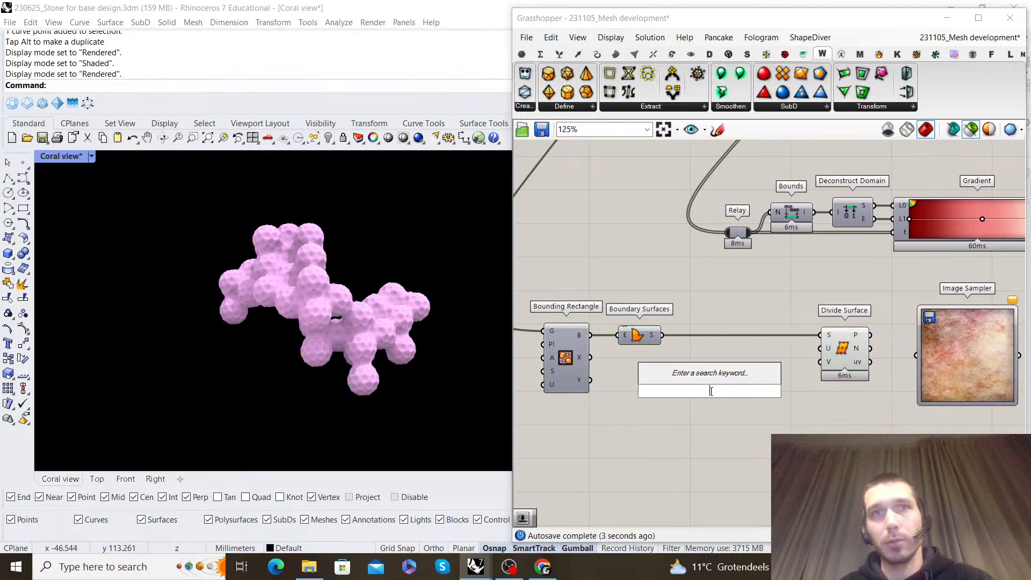
{"action": "type", "text": "dimensions"}
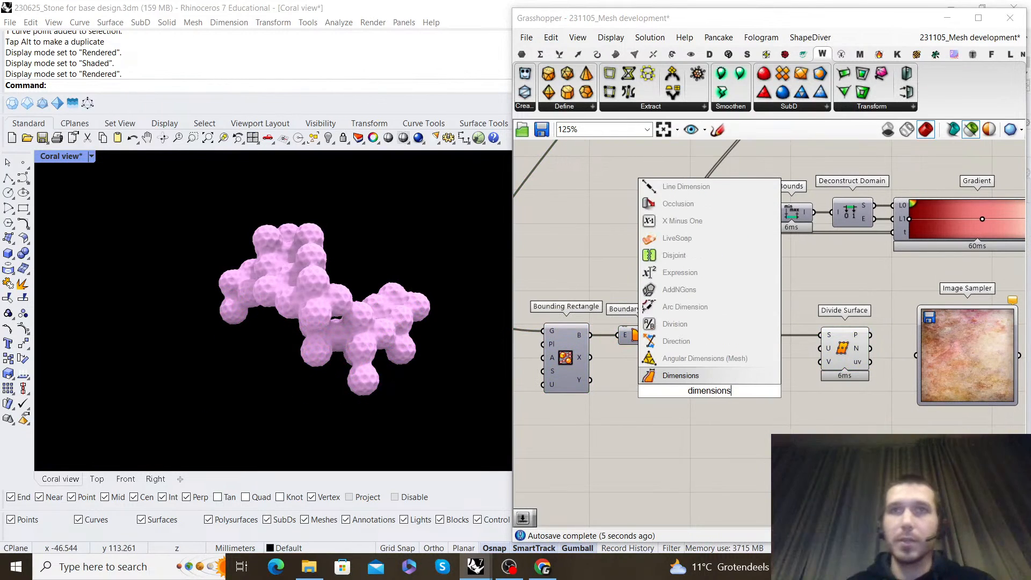
{"action": "left_click", "coordinate": [680, 324]}
{"action": "scroll", "coordinate": [668, 348], "scroll_direction": "up", "scroll_amount": 2}
{"action": "left_click_drag", "start_coordinate": [660, 331], "coordinate": [693, 407]}
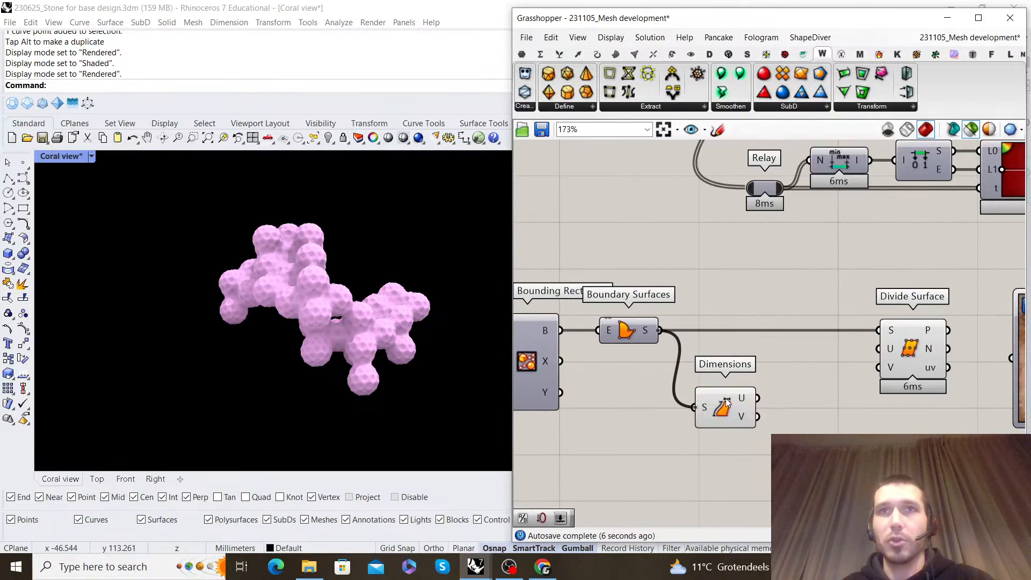
{"action": "left_click_drag", "start_coordinate": [756, 402], "coordinate": [750, 378]}
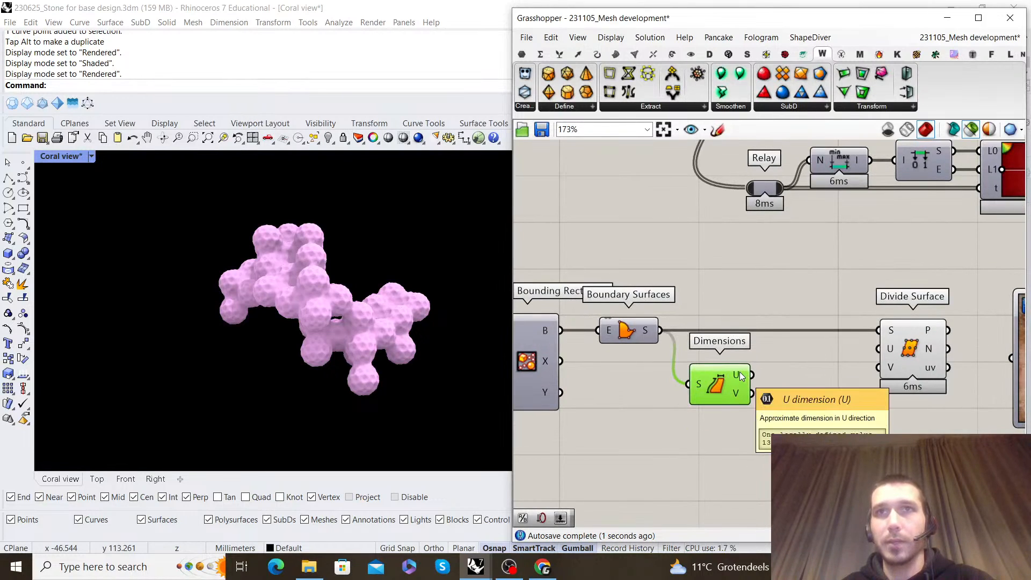
{"action": "scroll", "coordinate": [743, 381], "scroll_direction": "down", "scroll_amount": 4}
{"action": "right_click_drag", "start_coordinate": [798, 361], "coordinate": [690, 353]}
{"action": "left_click_drag", "start_coordinate": [881, 410], "coordinate": [805, 348]}
{"action": "left_click", "coordinate": [734, 320]}
{"action": "scroll", "coordinate": [709, 350], "scroll_direction": "up", "scroll_amount": 2}
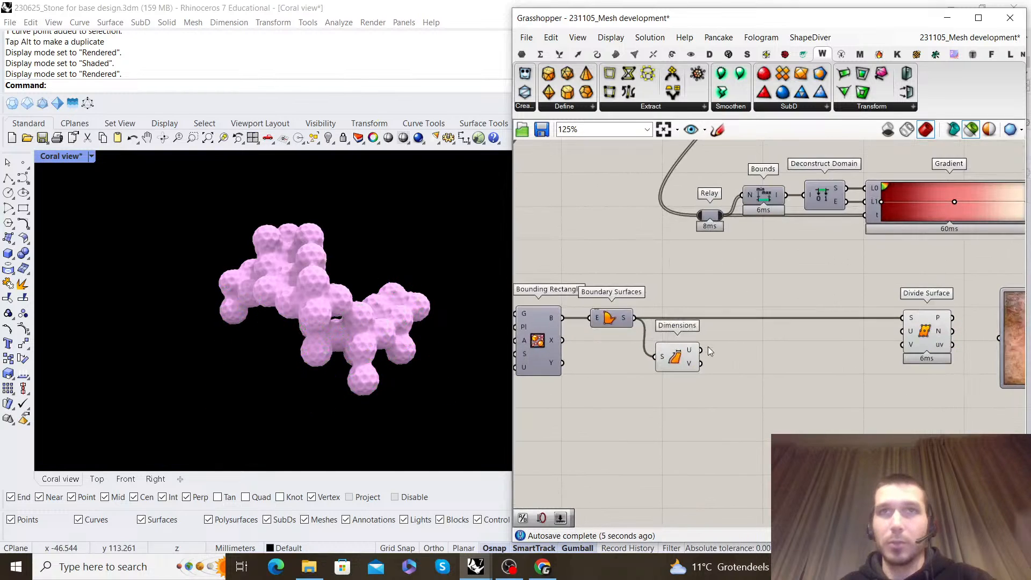
Add a Division component beside Dimensions and a number slider set to 2.0
{"action": "double_click", "coordinate": [759, 384]}
{"action": "type", "text": "division"}
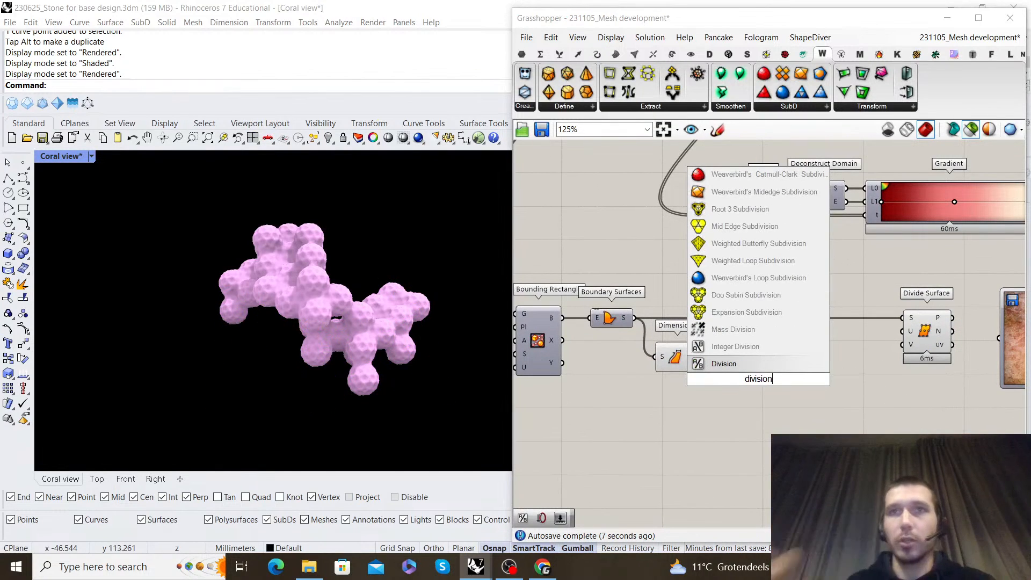
{"action": "left_click", "coordinate": [729, 366]}
{"action": "scroll", "coordinate": [698, 399], "scroll_direction": "up", "scroll_amount": 2}
{"action": "double_click", "coordinate": [698, 400]}
{"action": "type", "text": "2.0"}
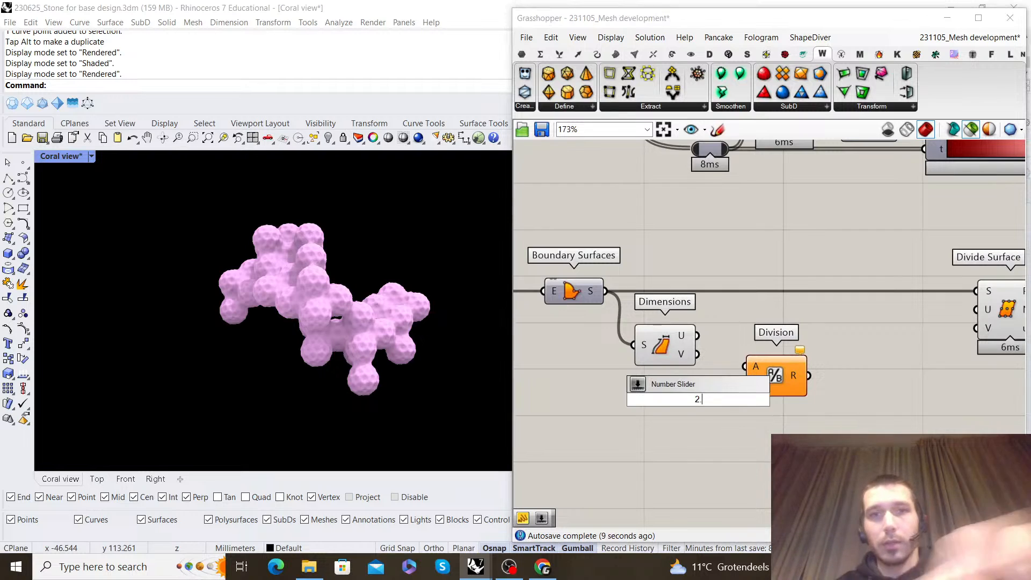
{"action": "key", "text": "Return"}
{"action": "scroll", "coordinate": [706, 400], "scroll_direction": "up", "scroll_amount": 2}
Delete the Dimensions, Division, number slider and Divide Surface components
{"action": "left_click_drag", "start_coordinate": [825, 414], "coordinate": [638, 366]}
{"action": "scroll", "coordinate": [773, 423], "scroll_direction": "down", "scroll_amount": 6}
{"action": "key", "text": "Delete"}
{"action": "scroll", "coordinate": [765, 357], "scroll_direction": "up", "scroll_amount": 2}
{"action": "left_click", "coordinate": [721, 404]}
{"action": "key", "text": "Delete"}
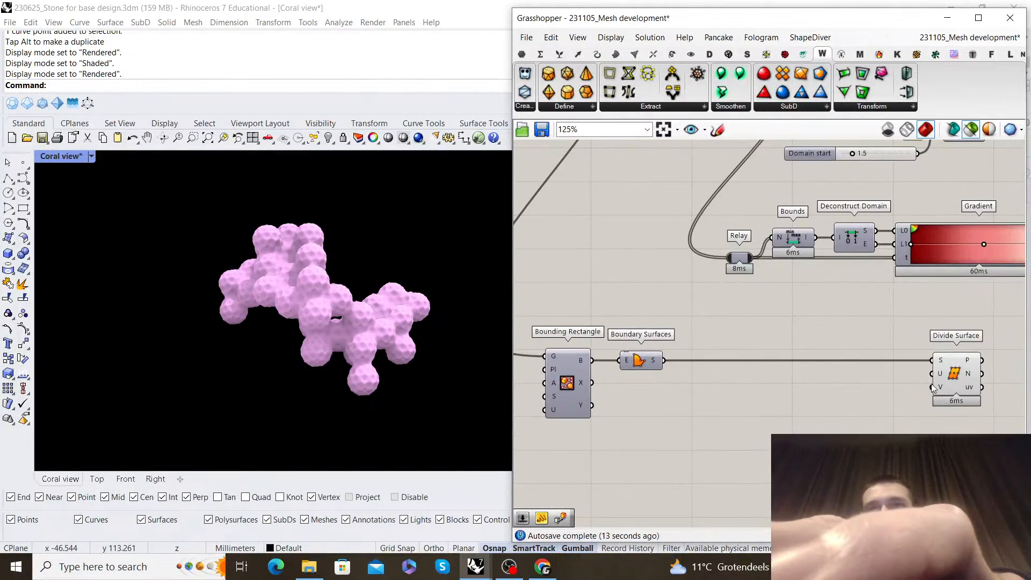
{"action": "left_click_drag", "start_coordinate": [937, 380], "coordinate": [872, 385]}
{"action": "key", "text": "Delete"}
Add a Surface Closest Point component beside Boundary Surfaces
{"action": "left_click", "coordinate": [639, 359]}
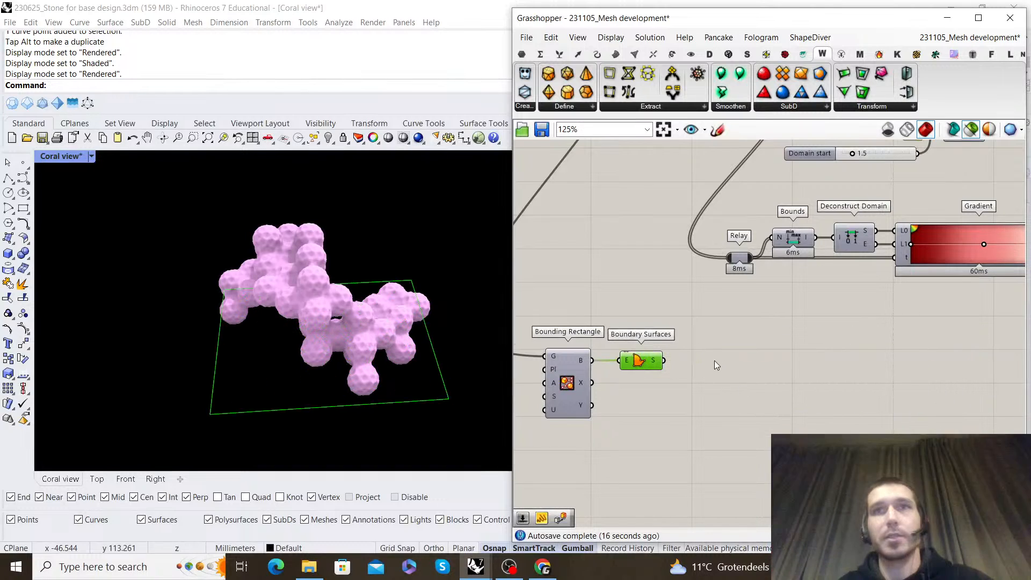
{"action": "scroll", "coordinate": [756, 351], "scroll_direction": "down", "scroll_amount": 3}
{"action": "left_click", "coordinate": [656, 175]}
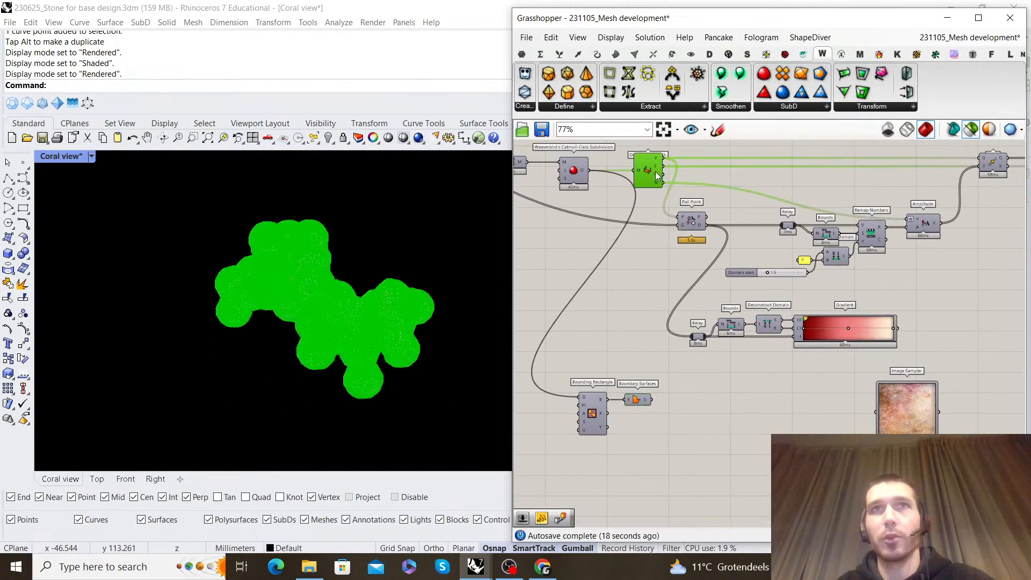
{"action": "double_click", "coordinate": [697, 398]}
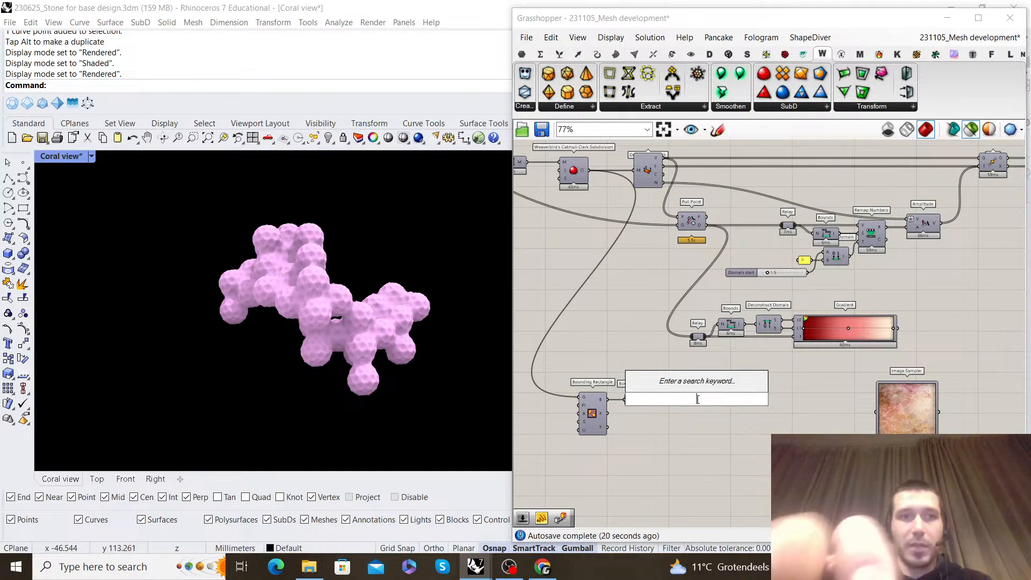
{"action": "type", "text": "surface "}
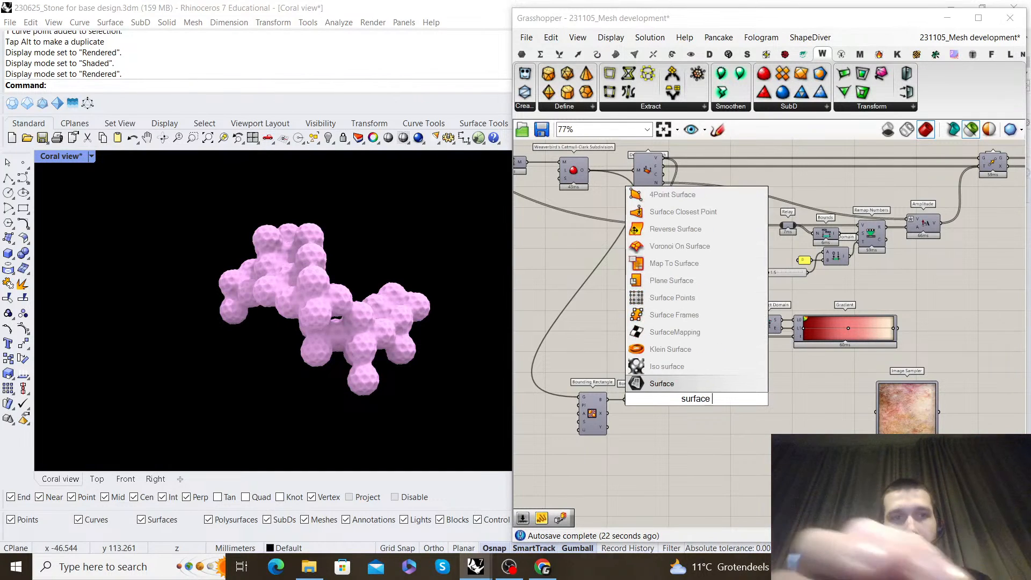
{"action": "type", "text": "closest point"}
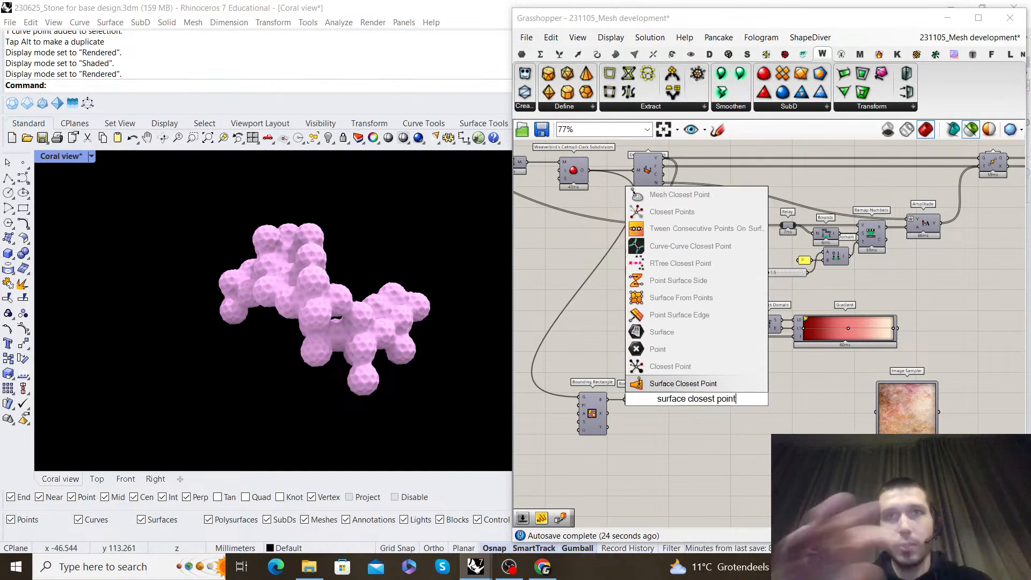
{"action": "key", "text": "Return"}
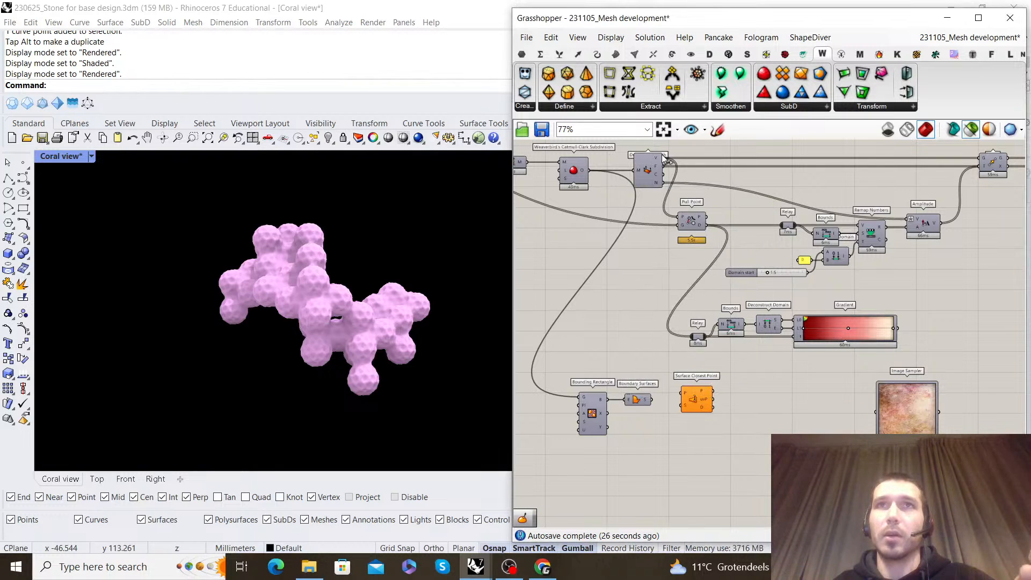
Connect Deconstruct Mesh's V output to Surface Closest Point's P input and Boundary Surfaces' S output to its S input
{"action": "scroll", "coordinate": [660, 405], "scroll_direction": "up", "scroll_amount": 2}
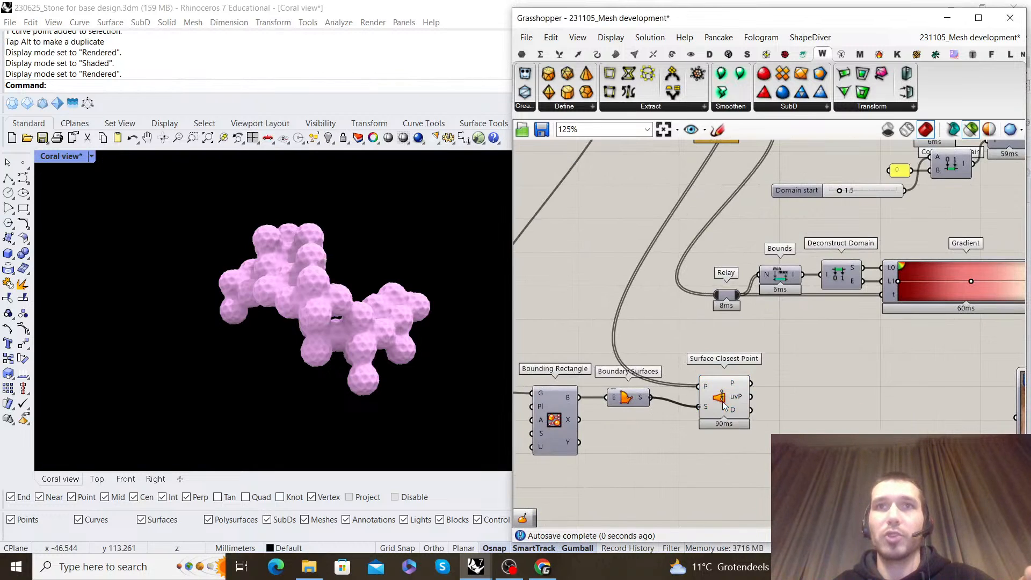
{"action": "left_click_drag", "start_coordinate": [723, 402], "coordinate": [714, 393]}
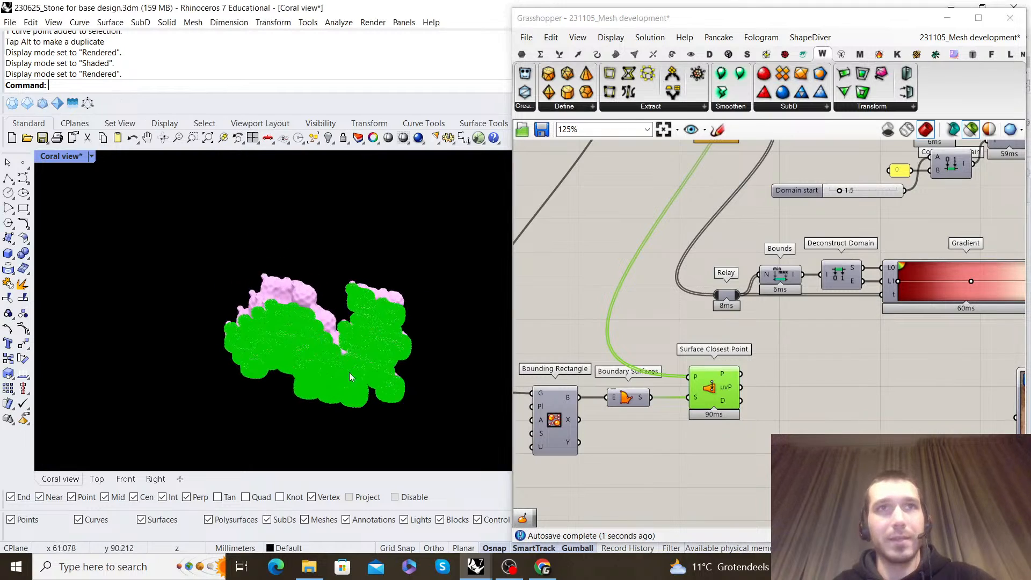
{"action": "scroll", "coordinate": [296, 354], "scroll_direction": "up", "scroll_amount": 5}
{"action": "scroll", "coordinate": [294, 357], "scroll_direction": "down", "scroll_amount": 6}
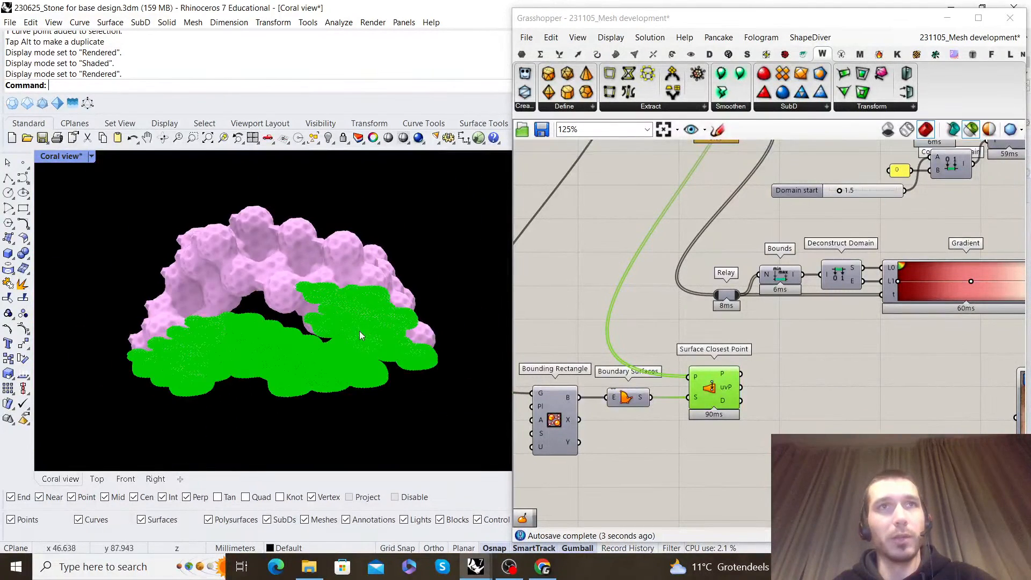
{"action": "left_click", "coordinate": [857, 415]}
{"action": "left_click", "coordinate": [721, 393]}
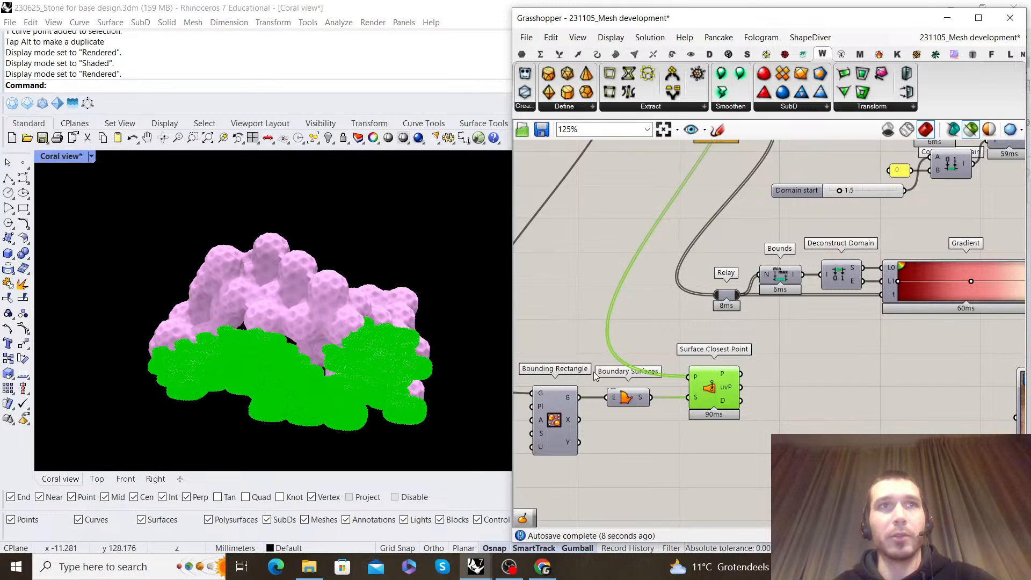
Place the Image Sampler beside Surface Closest Point and connect the uvP output to the sampler's input
{"action": "right_click_drag", "start_coordinate": [802, 387], "coordinate": [728, 371]}
{"action": "left_click_drag", "start_coordinate": [637, 366], "coordinate": [658, 366]}
{"action": "left_click", "coordinate": [755, 366]}
{"action": "right_click_drag", "start_coordinate": [755, 366], "coordinate": [750, 344]}
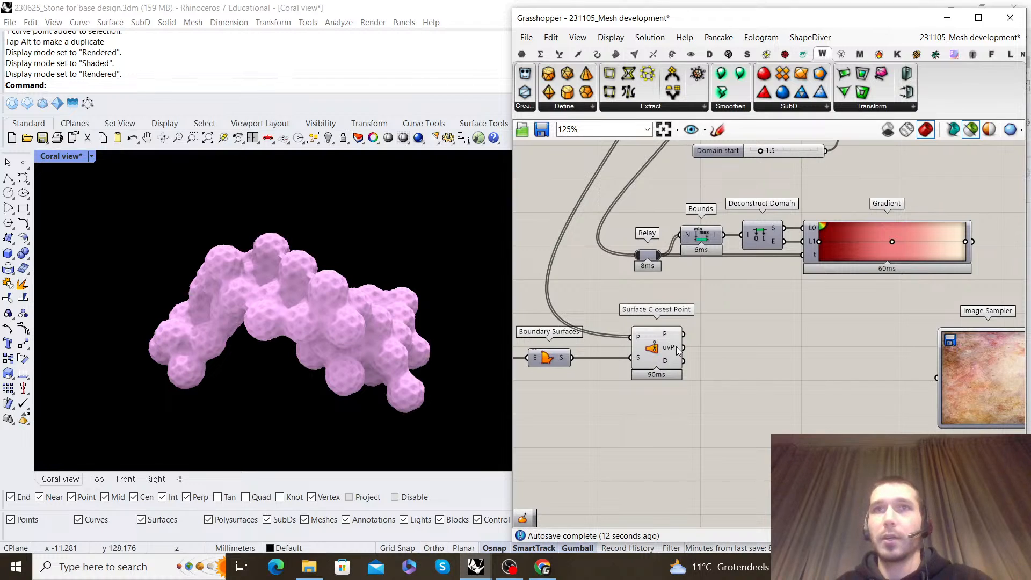
{"action": "left_click_drag", "start_coordinate": [971, 375], "coordinate": [740, 344]}
{"action": "double_click", "coordinate": [892, 347]}
{"action": "right_click_drag", "start_coordinate": [906, 340], "coordinate": [804, 345]}
Add a Panel showing the Image Sampler's output and place it below and beside the sampler
{"action": "double_click", "coordinate": [803, 345]}
{"action": "type", "text": "panel"}
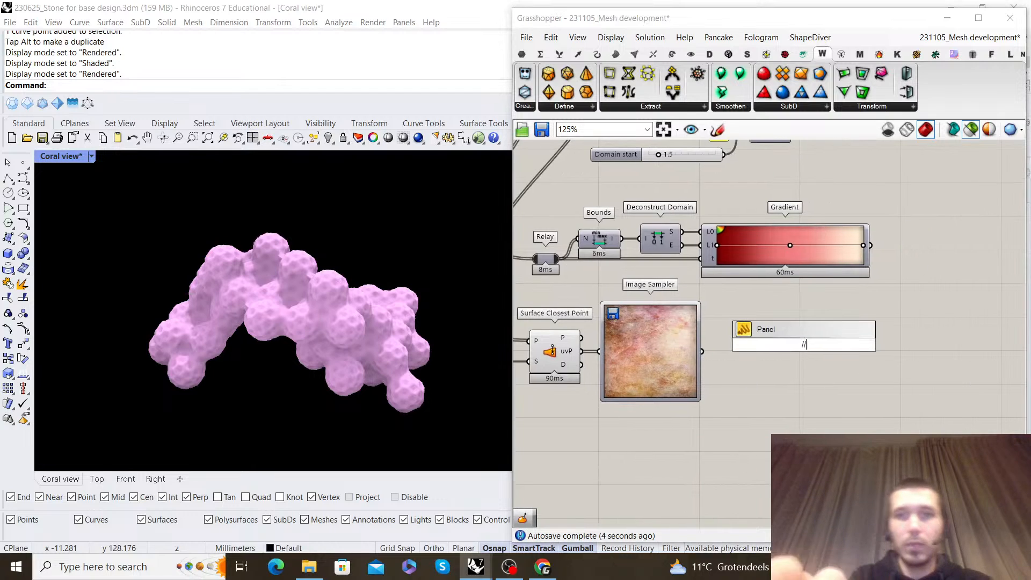
{"action": "key", "text": "Return"}
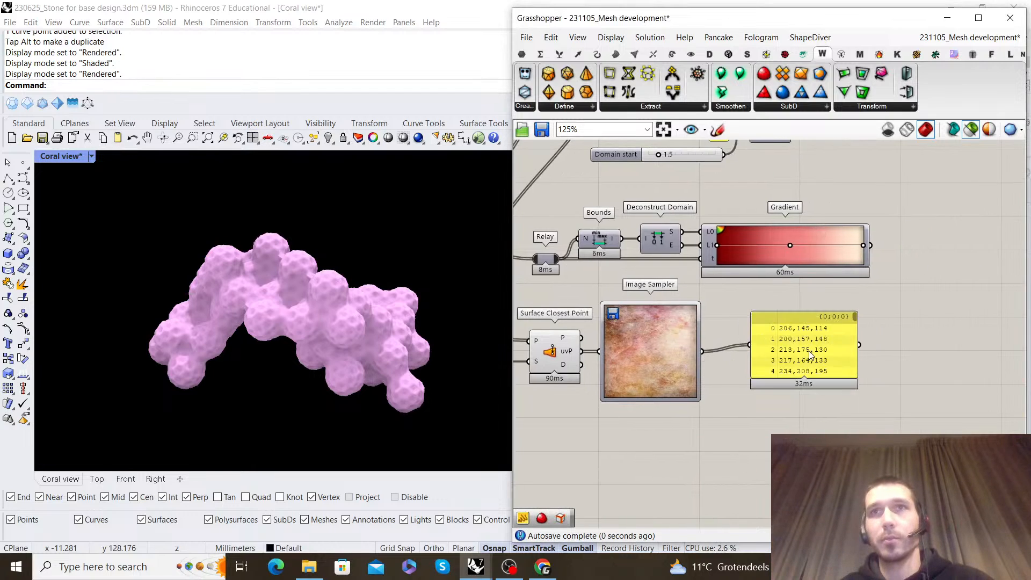
{"action": "left_click_drag", "start_coordinate": [808, 350], "coordinate": [845, 443]}
Connect the Image Sampler's output to the C input of Construct Mesh
{"action": "left_click", "coordinate": [843, 304]}
{"action": "scroll", "coordinate": [805, 280], "scroll_direction": "down", "scroll_amount": 4}
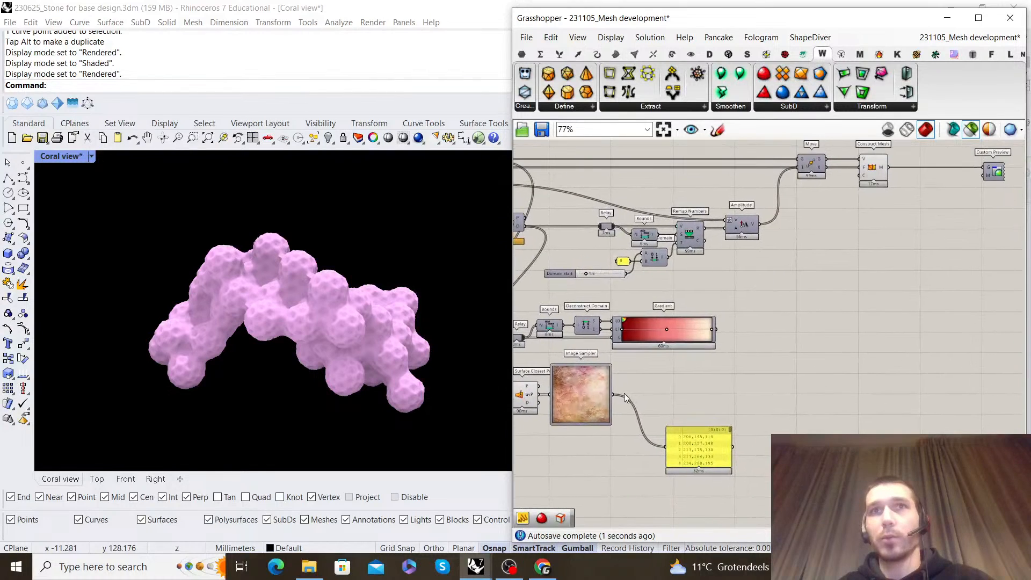
{"action": "left_click_drag", "start_coordinate": [865, 184], "coordinate": [864, 183]}
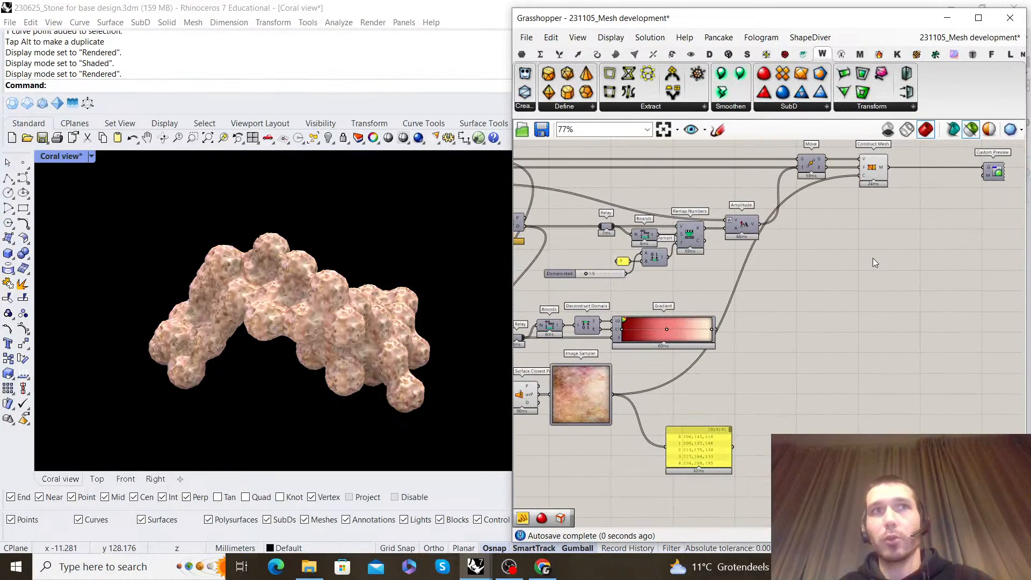
{"action": "scroll", "coordinate": [303, 300], "scroll_direction": "up", "scroll_amount": 6}
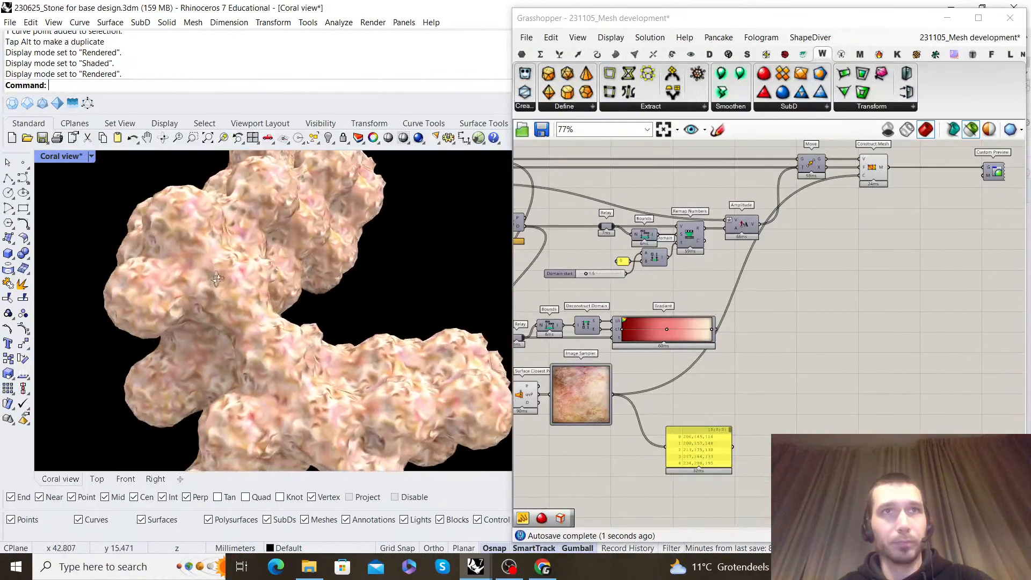
{"action": "scroll", "coordinate": [231, 290], "scroll_direction": "down", "scroll_amount": 3}
{"action": "right_click_drag", "start_coordinate": [165, 274], "coordinate": [285, 259]}
{"action": "right_click_drag", "start_coordinate": [615, 378], "coordinate": [681, 348]}
{"action": "scroll", "coordinate": [698, 366], "scroll_direction": "up", "scroll_amount": 2}
{"action": "left_click", "coordinate": [613, 362]}
{"action": "middle_click", "coordinate": [615, 344]}
{"action": "left_click", "coordinate": [624, 354]}
{"action": "left_click", "coordinate": [645, 426]}
{"action": "scroll", "coordinate": [681, 348], "scroll_direction": "up", "scroll_amount": 1}
{"action": "right_click", "coordinate": [652, 349]}
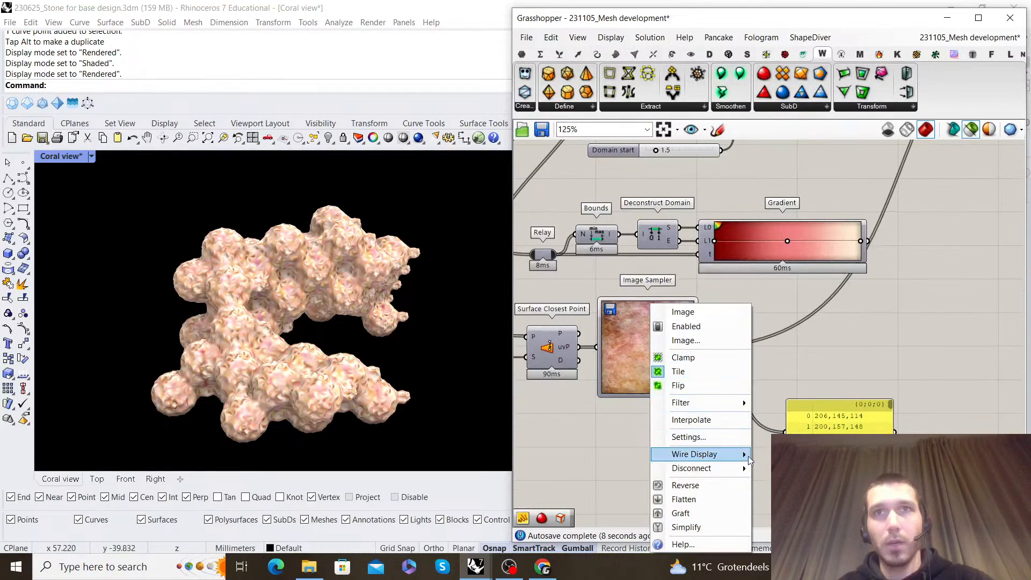
{"action": "left_click", "coordinate": [692, 341]}
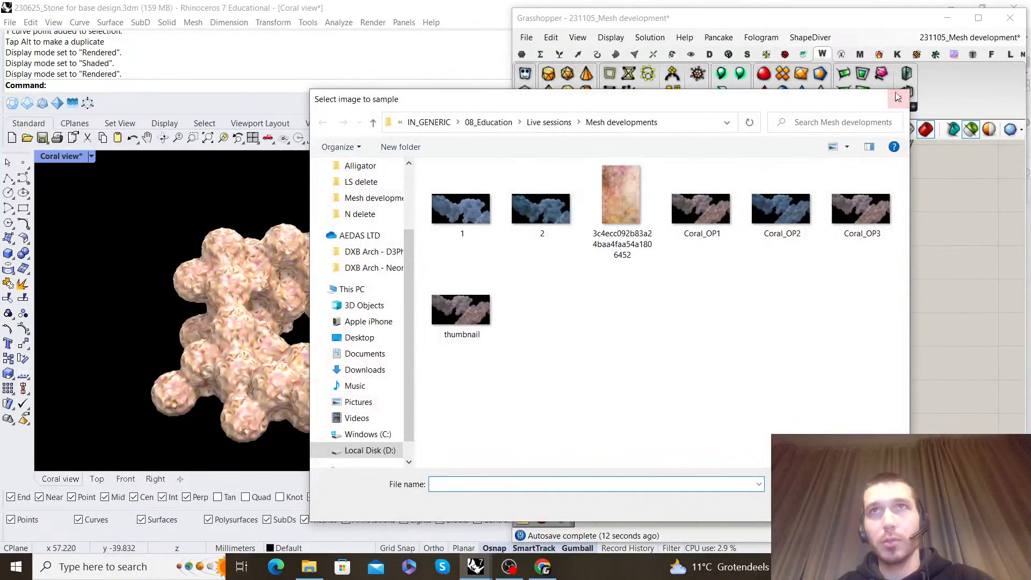
{"action": "left_click", "coordinate": [898, 96]}
Try the brightness channel in the Image Sampler's settings, restore the full-colour channel and accept
{"action": "double_click", "coordinate": [665, 341]}
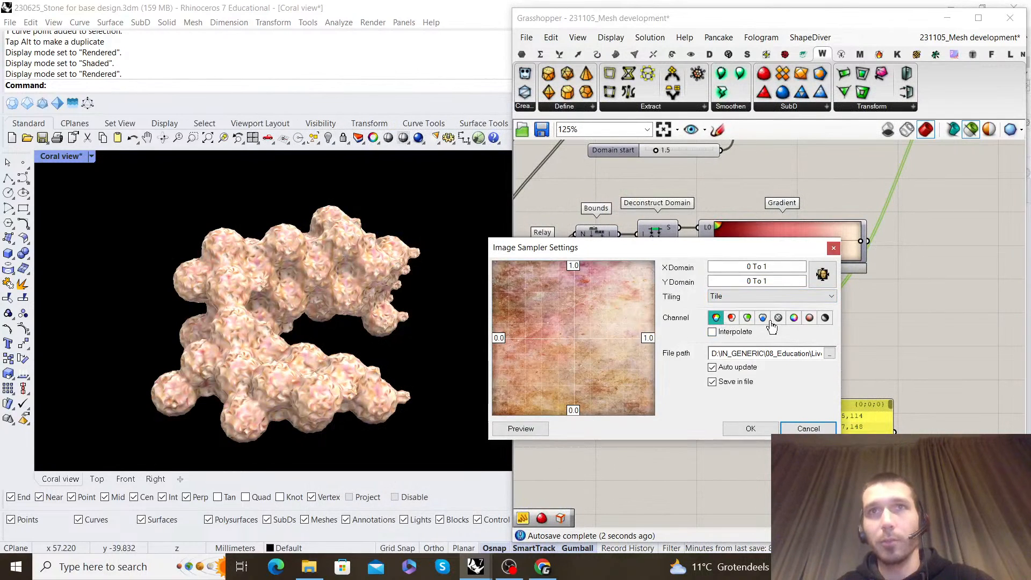
{"action": "left_click", "coordinate": [750, 429]}
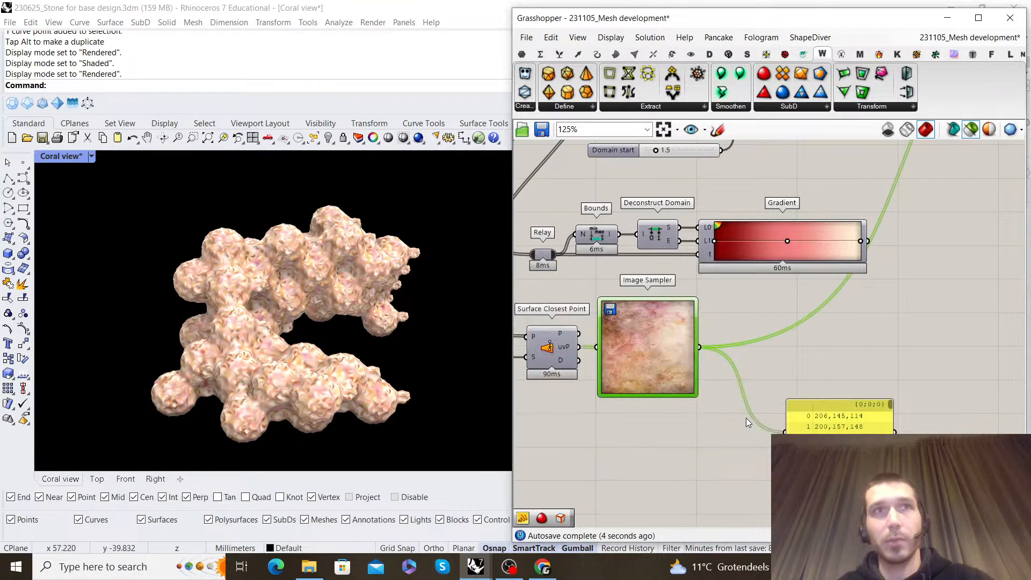
{"action": "double_click", "coordinate": [652, 352]}
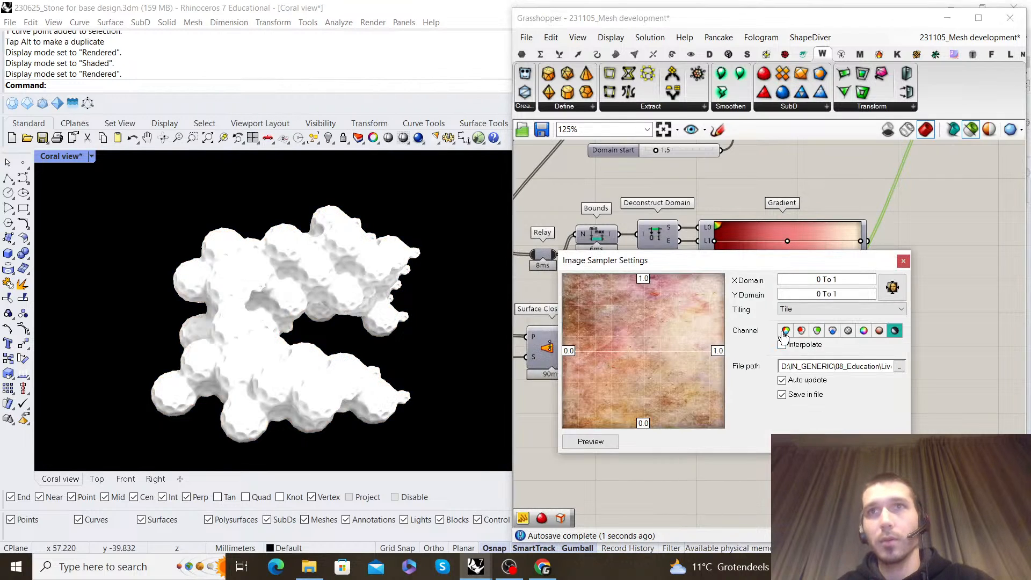
{"action": "left_click", "coordinate": [819, 441]}
Review the wiring from Pull Point through Remap Numbers, Amplitude and Move into Construct Mesh's vertex, face and colour inputs
{"action": "left_click", "coordinate": [868, 377]}
{"action": "scroll", "coordinate": [741, 335], "scroll_direction": "down", "scroll_amount": 2}
{"action": "right_click_drag", "start_coordinate": [737, 333], "coordinate": [784, 373]}
{"action": "scroll", "coordinate": [668, 386], "scroll_direction": "up", "scroll_amount": 2}
{"action": "scroll", "coordinate": [668, 386], "scroll_direction": "down", "scroll_amount": 3}
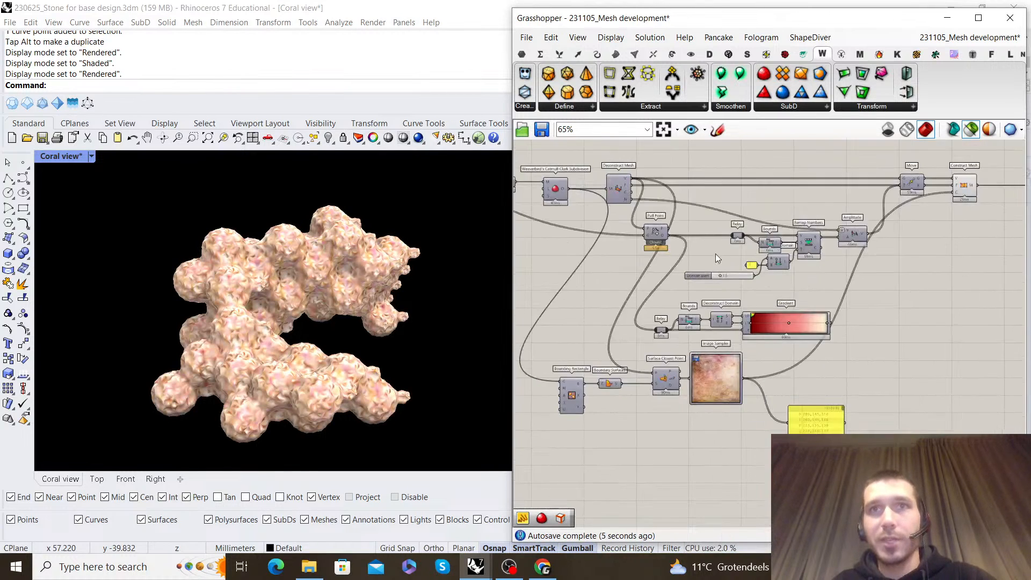
{"action": "scroll", "coordinate": [636, 201], "scroll_direction": "up", "scroll_amount": 3}
{"action": "scroll", "coordinate": [748, 206], "scroll_direction": "down", "scroll_amount": 1}
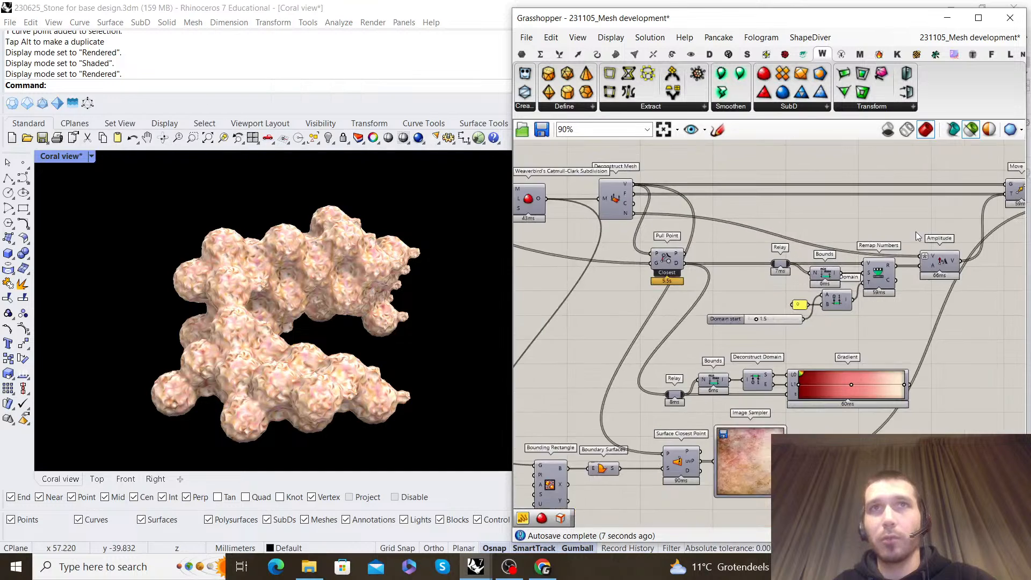
{"action": "right_click_drag", "start_coordinate": [903, 231], "coordinate": [717, 241]}
{"action": "scroll", "coordinate": [816, 222], "scroll_direction": "up", "scroll_amount": 2}
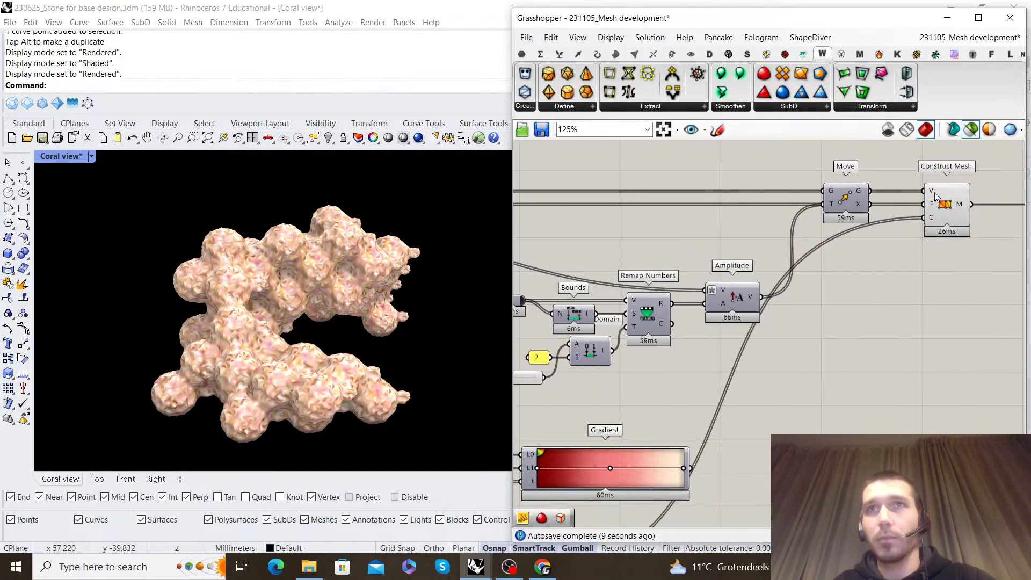
{"action": "mouse_move", "coordinate": [934, 192]}
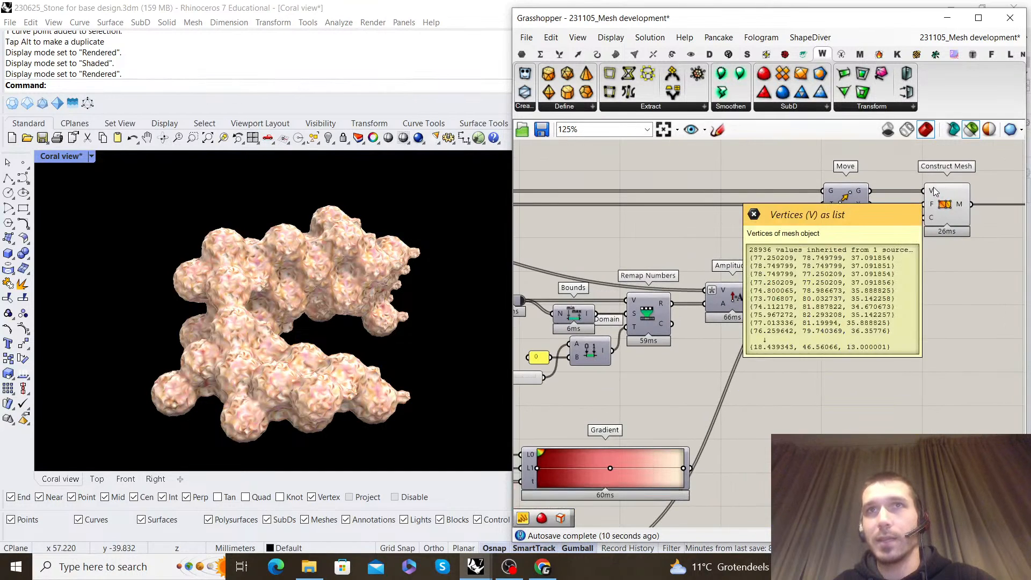
{"action": "left_click", "coordinate": [852, 195]}
{"action": "left_click", "coordinate": [852, 177]}
{"action": "scroll", "coordinate": [853, 208], "scroll_direction": "down", "scroll_amount": 2}
{"action": "right_click_drag", "start_coordinate": [896, 200], "coordinate": [852, 201]}
{"action": "scroll", "coordinate": [852, 202], "scroll_direction": "up", "scroll_amount": 2}
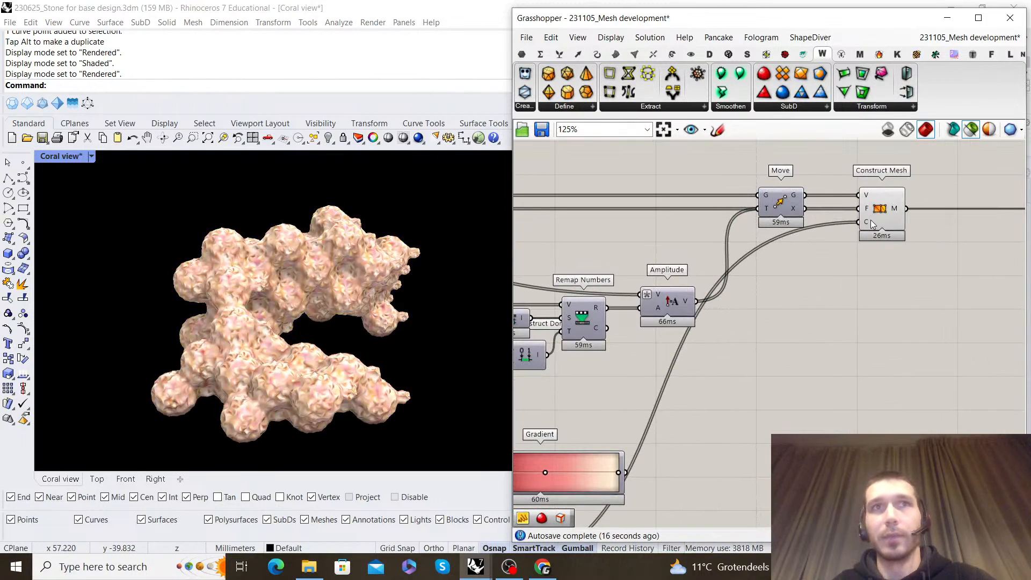
Compare the Image Sampler's picture with the colours on the coral mesh up close
{"action": "scroll", "coordinate": [871, 215], "scroll_direction": "down", "scroll_amount": 3}
{"action": "right_click_drag", "start_coordinate": [773, 369], "coordinate": [836, 315]}
{"action": "scroll", "coordinate": [719, 360], "scroll_direction": "up", "scroll_amount": 3}
{"action": "scroll", "coordinate": [302, 256], "scroll_direction": "up", "scroll_amount": 6}
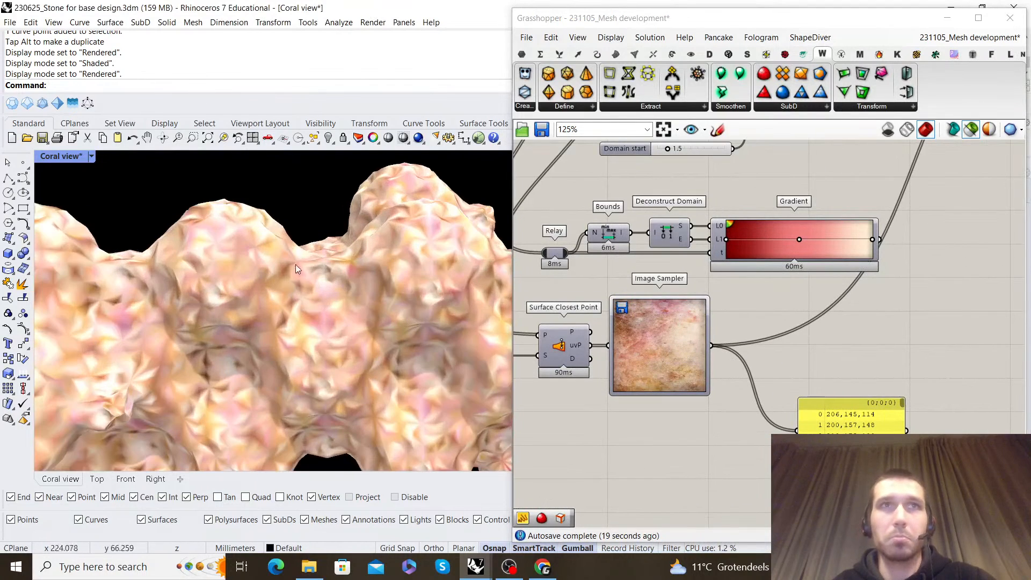
{"action": "right_click_drag", "start_coordinate": [283, 270], "coordinate": [354, 273]}
{"action": "scroll", "coordinate": [353, 270], "scroll_direction": "down", "scroll_amount": 6}
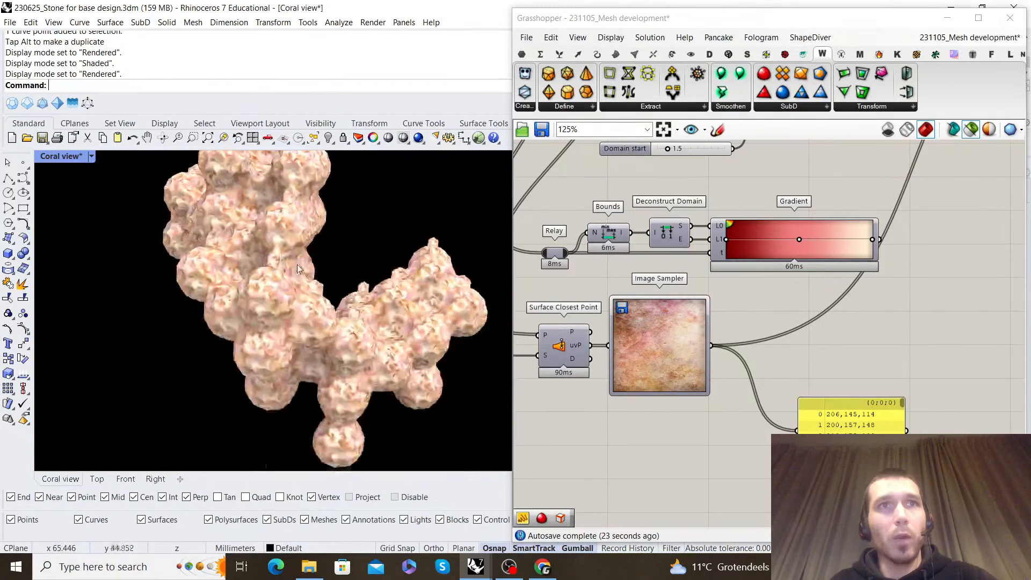
Enlarge and reposition the panel listing the Image Sampler's colour values so more rows fit
{"action": "scroll", "coordinate": [793, 341], "scroll_direction": "down", "scroll_amount": 2}
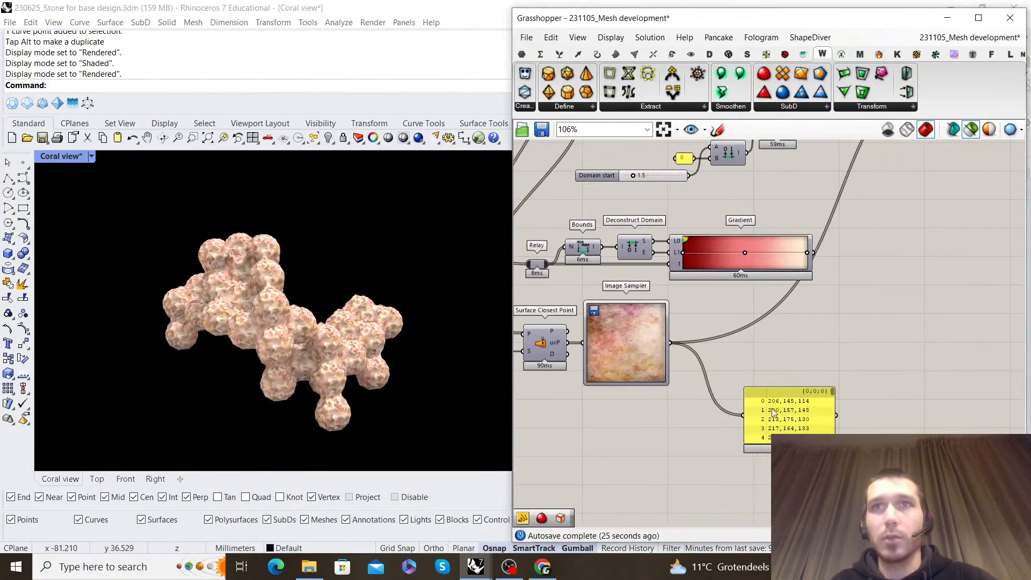
{"action": "scroll", "coordinate": [781, 414], "scroll_direction": "up", "scroll_amount": 3}
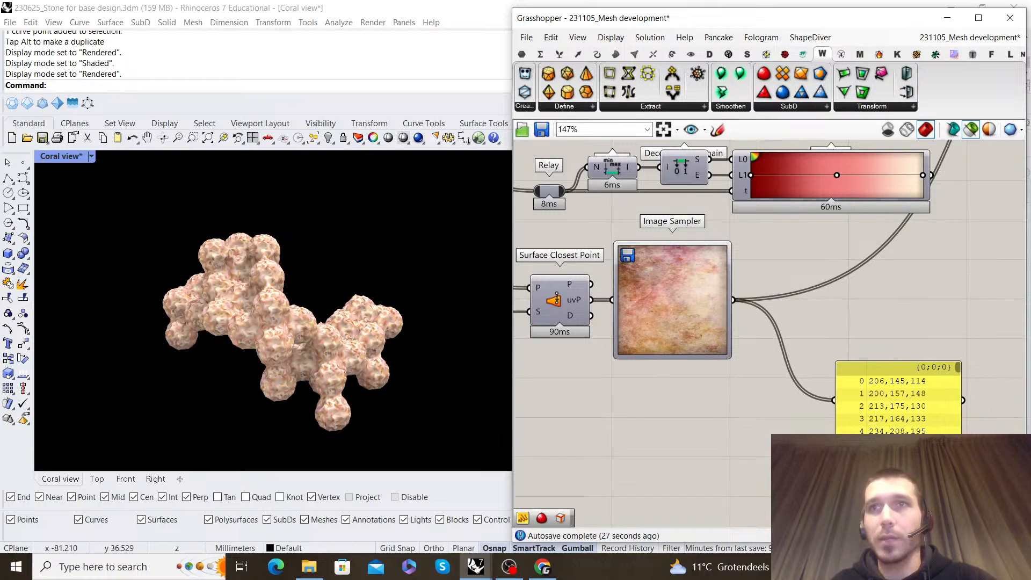
{"action": "left_click_drag", "start_coordinate": [870, 456], "coordinate": [893, 429]}
Switch the Rhino viewport to Top and set its display mode to Rendered
{"action": "right_click_drag", "start_coordinate": [397, 344], "coordinate": [258, 424]}
{"action": "left_click", "coordinate": [96, 479]}
{"action": "scroll", "coordinate": [337, 334], "scroll_direction": "down", "scroll_amount": 3}
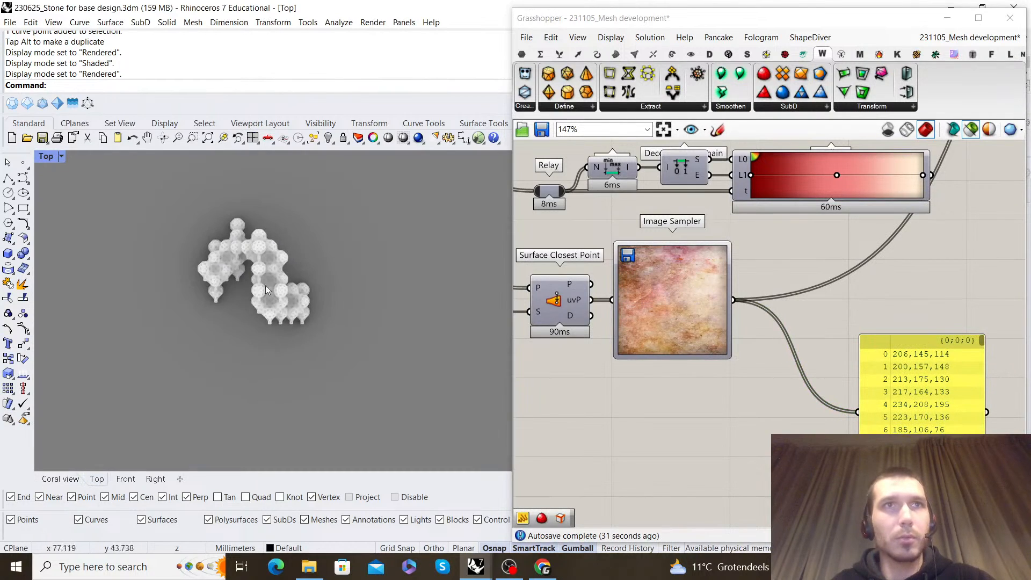
{"action": "scroll", "coordinate": [300, 299], "scroll_direction": "up", "scroll_amount": 2}
{"action": "left_click", "coordinate": [60, 156]}
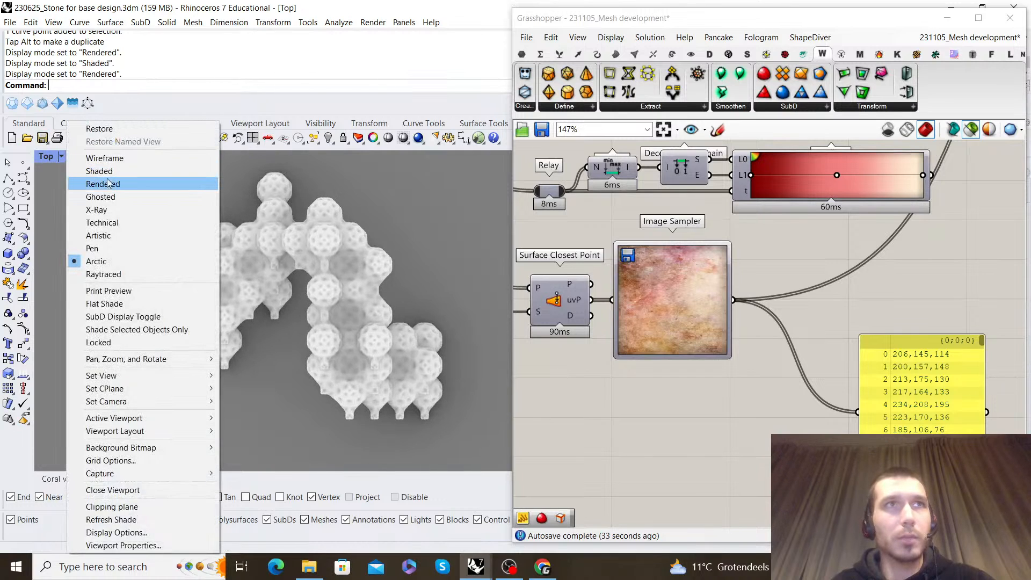
{"action": "left_click", "coordinate": [96, 184]}
Apply Simplify to the S input of Surface Closest Point, fed by Boundary Surfaces
{"action": "scroll", "coordinate": [772, 370], "scroll_direction": "down", "scroll_amount": 5}
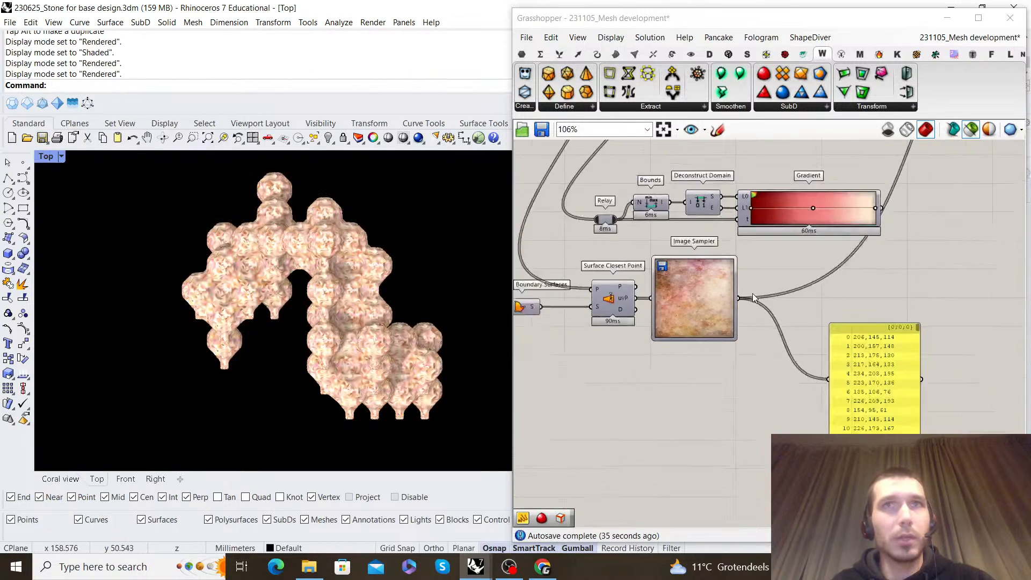
{"action": "scroll", "coordinate": [748, 322], "scroll_direction": "up", "scroll_amount": 5}
{"action": "left_click_drag", "start_coordinate": [696, 342], "coordinate": [719, 340]}
{"action": "left_click", "coordinate": [801, 294]}
{"action": "scroll", "coordinate": [801, 299], "scroll_direction": "up", "scroll_amount": 1}
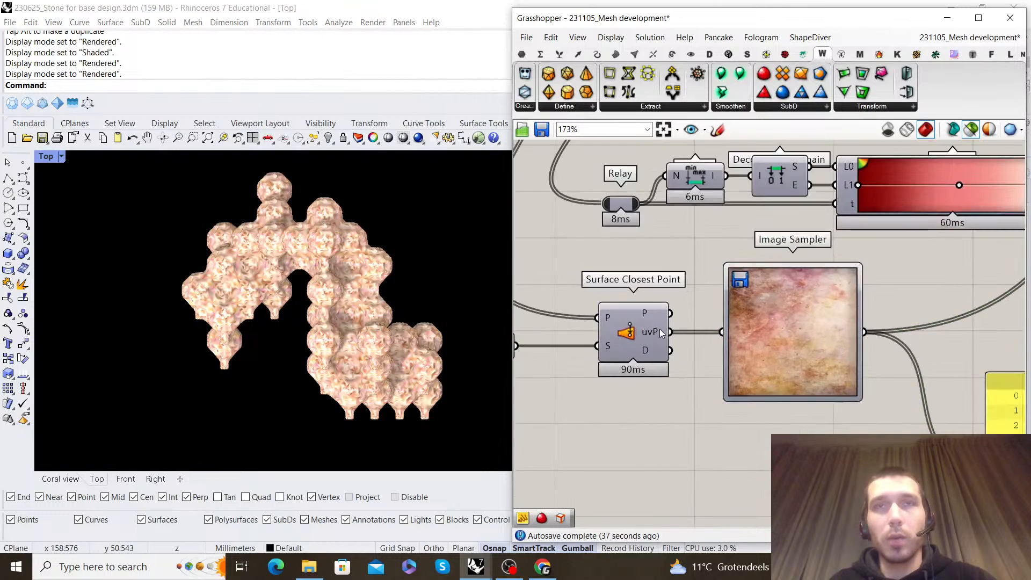
{"action": "mouse_move", "coordinate": [654, 333]}
{"action": "right_click_drag", "start_coordinate": [654, 333], "coordinate": [691, 297]}
{"action": "left_click", "coordinate": [683, 298]}
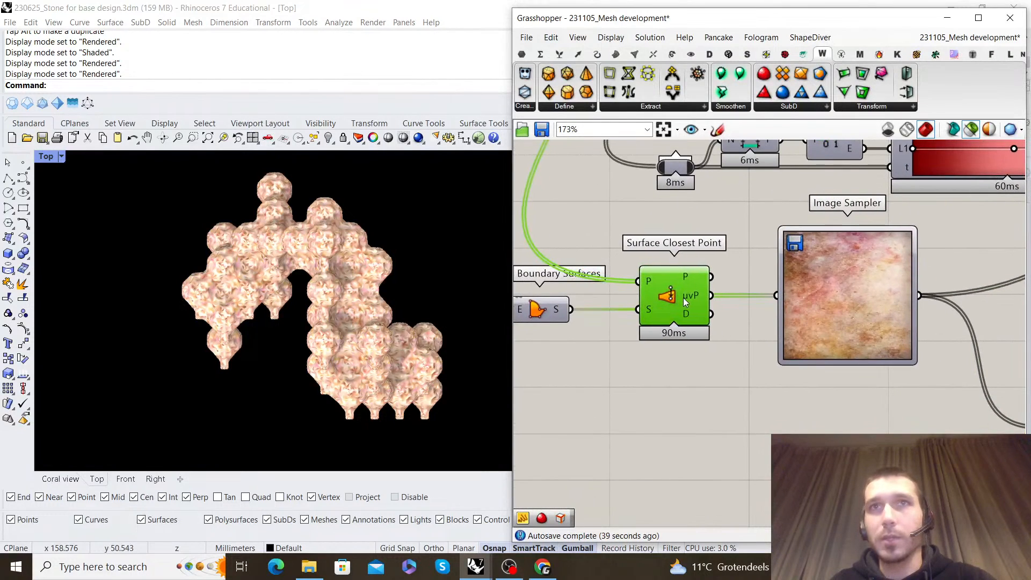
{"action": "right_click_drag", "start_coordinate": [563, 295], "coordinate": [732, 284]}
{"action": "right_click", "coordinate": [815, 299]}
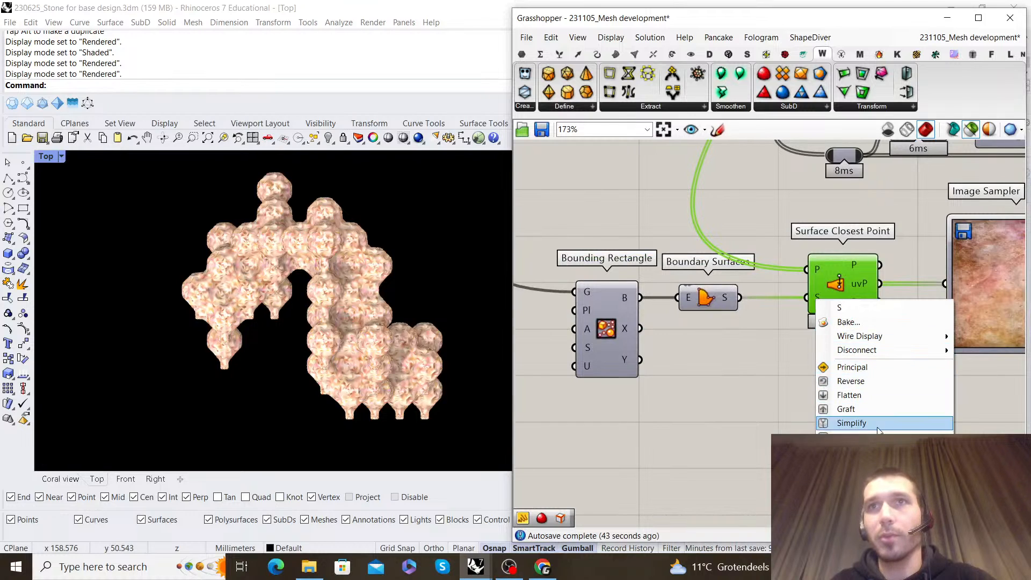
{"action": "left_click", "coordinate": [851, 423]}
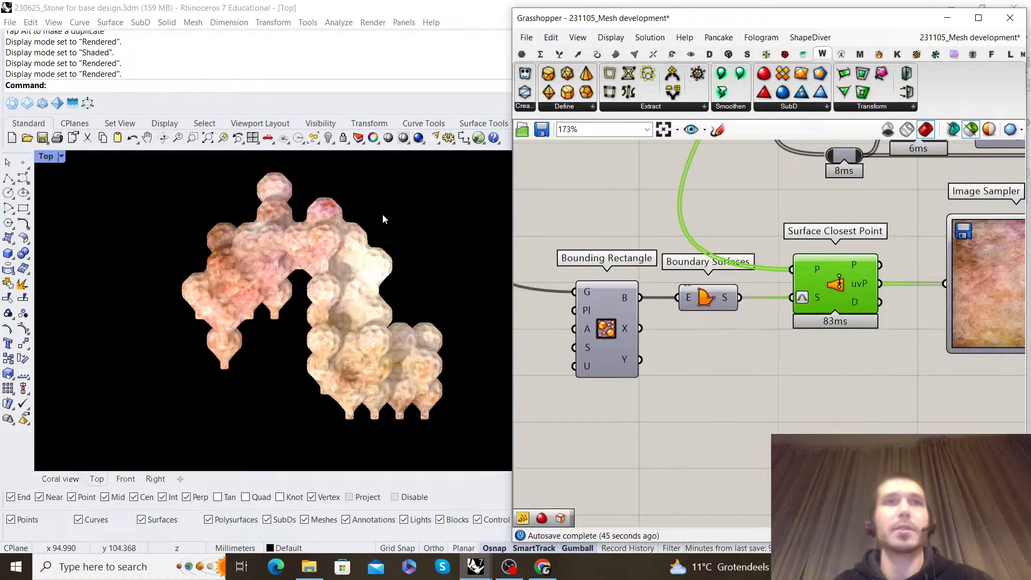
Check the coral's sampled colours from above and the uvP connection from Surface Closest Point to the Image Sampler
{"action": "right_click_drag", "start_coordinate": [369, 264], "coordinate": [354, 276]}
{"action": "right_click_drag", "start_coordinate": [836, 293], "coordinate": [819, 304]}
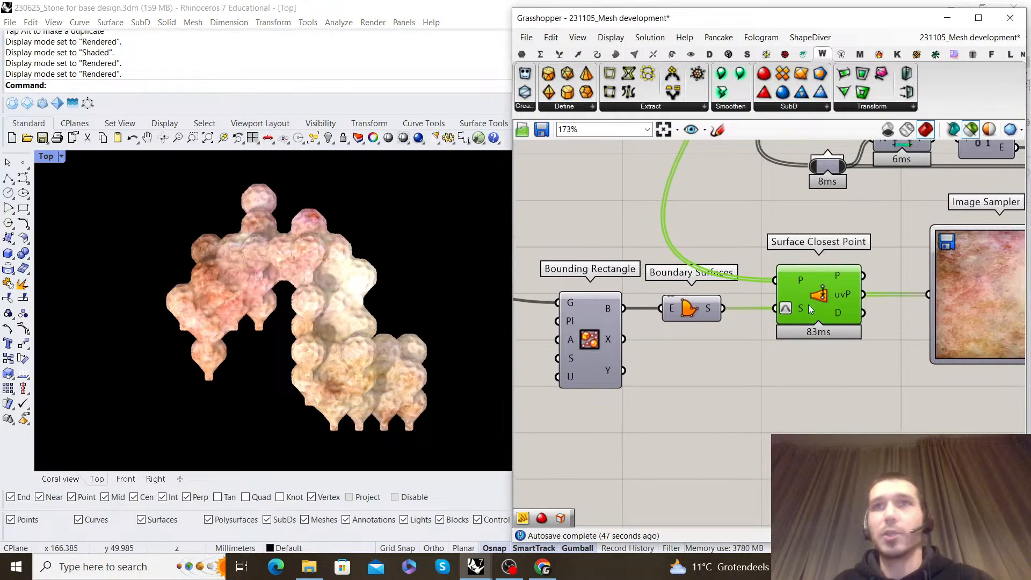
{"action": "mouse_move", "coordinate": [844, 296]}
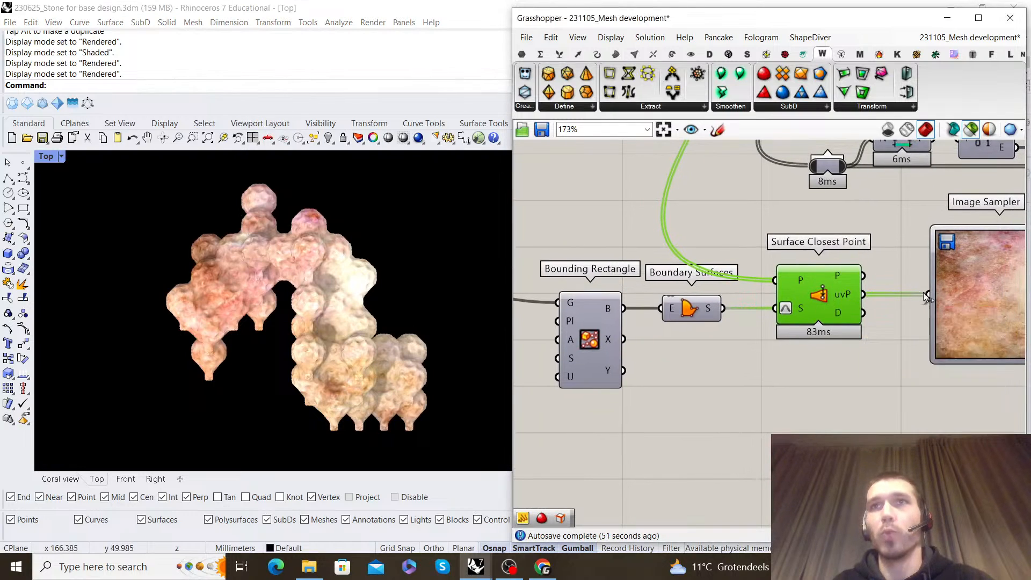
{"action": "scroll", "coordinate": [844, 295], "scroll_direction": "down", "scroll_amount": 1}
{"action": "scroll", "coordinate": [649, 295], "scroll_direction": "up", "scroll_amount": 1}
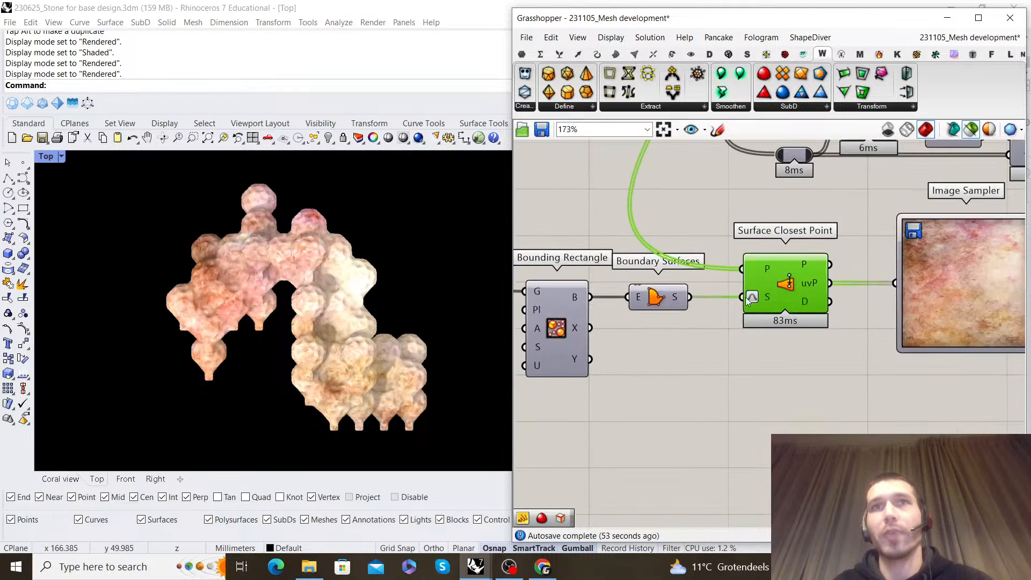
{"action": "scroll", "coordinate": [256, 293], "scroll_direction": "up", "scroll_amount": 2}
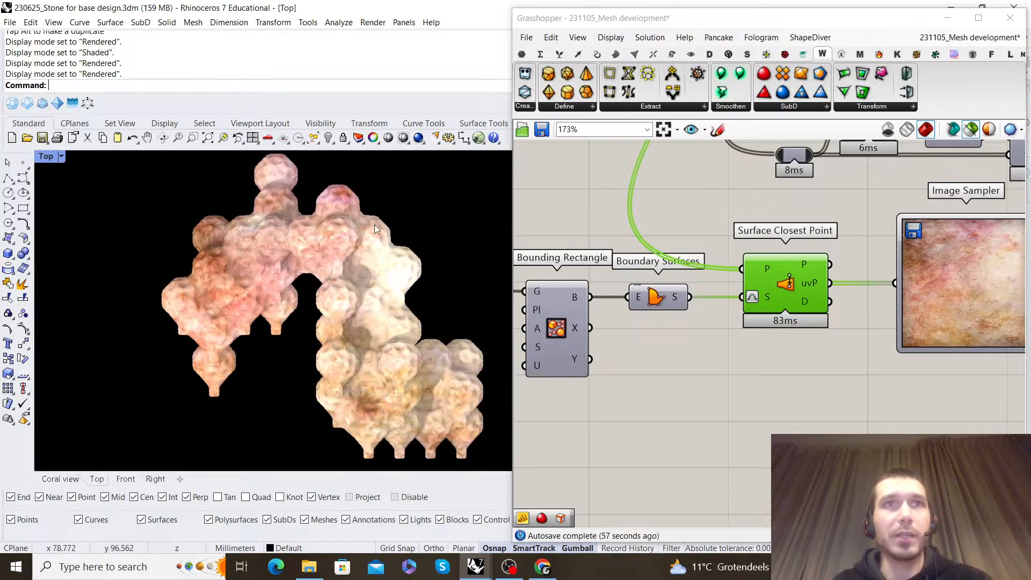
Return to the Coral view, deselect Surface Closest Point and inspect the recoloured coral mesh from several angles
{"action": "left_click", "coordinate": [62, 478]}
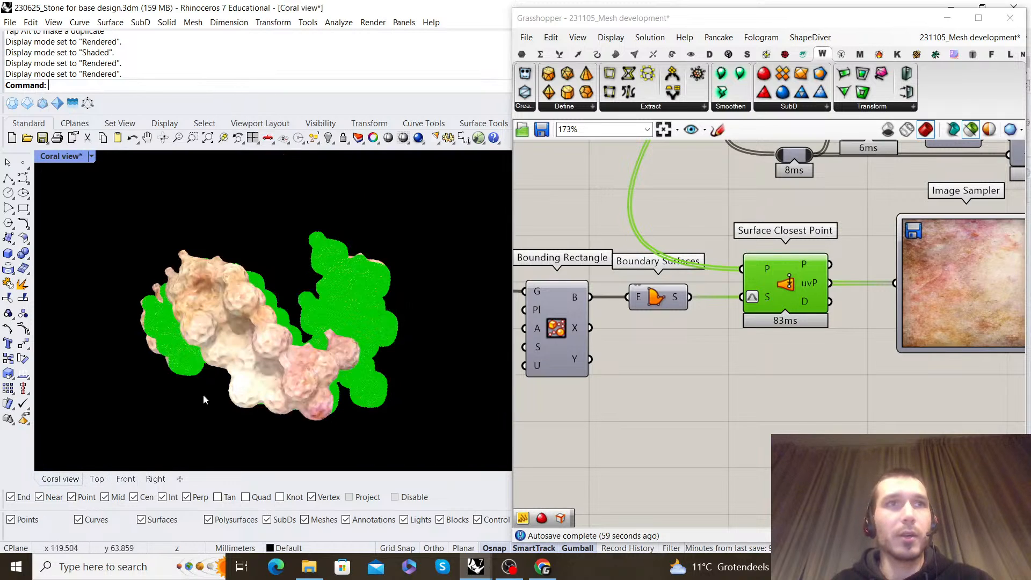
{"action": "left_click", "coordinate": [822, 365]}
{"action": "right_click_drag", "start_coordinate": [302, 346], "coordinate": [397, 243]}
{"action": "right_click_drag", "start_coordinate": [289, 260], "coordinate": [181, 329]}
{"action": "right_click_drag", "start_coordinate": [366, 298], "coordinate": [348, 230]}
{"action": "right_click_drag", "start_coordinate": [353, 305], "coordinate": [298, 258]}
{"action": "scroll", "coordinate": [323, 288], "scroll_direction": "up", "scroll_amount": 4}
{"action": "scroll", "coordinate": [332, 282], "scroll_direction": "down", "scroll_amount": 3}
{"action": "scroll", "coordinate": [331, 265], "scroll_direction": "up", "scroll_amount": 1}
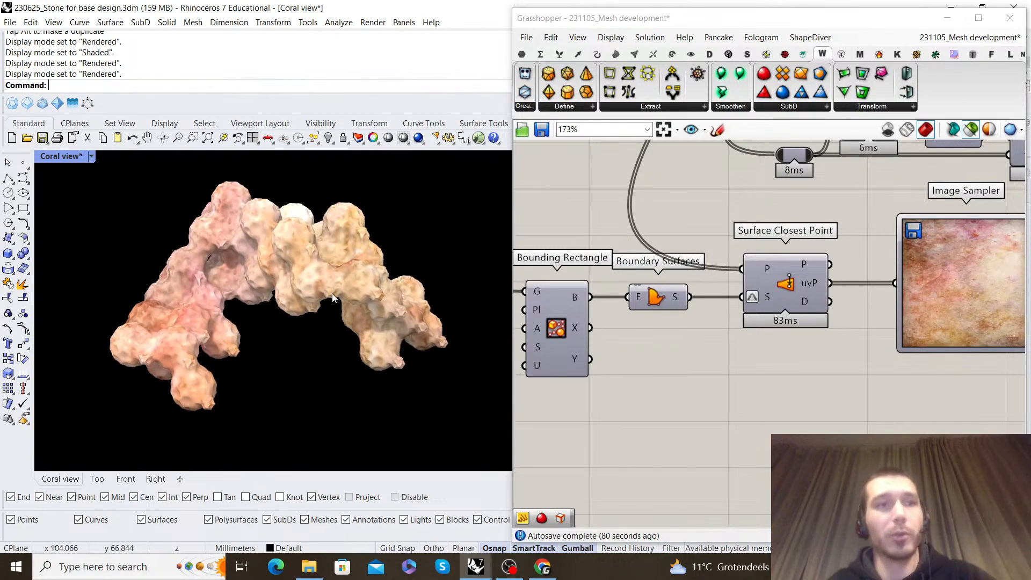
Space the Image Sampler, its output panel and the Gradient farther away from their source components
{"action": "left_click", "coordinate": [751, 312]}
{"action": "scroll", "coordinate": [752, 313], "scroll_direction": "down", "scroll_amount": 8}
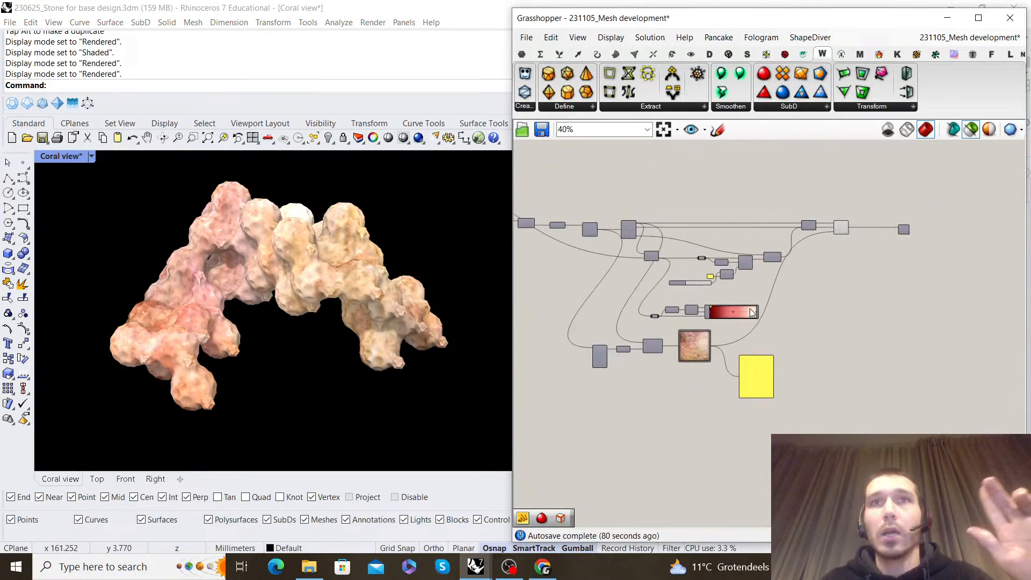
{"action": "scroll", "coordinate": [751, 313], "scroll_direction": "up", "scroll_amount": 6}
{"action": "right_click_drag", "start_coordinate": [934, 266], "coordinate": [907, 298]}
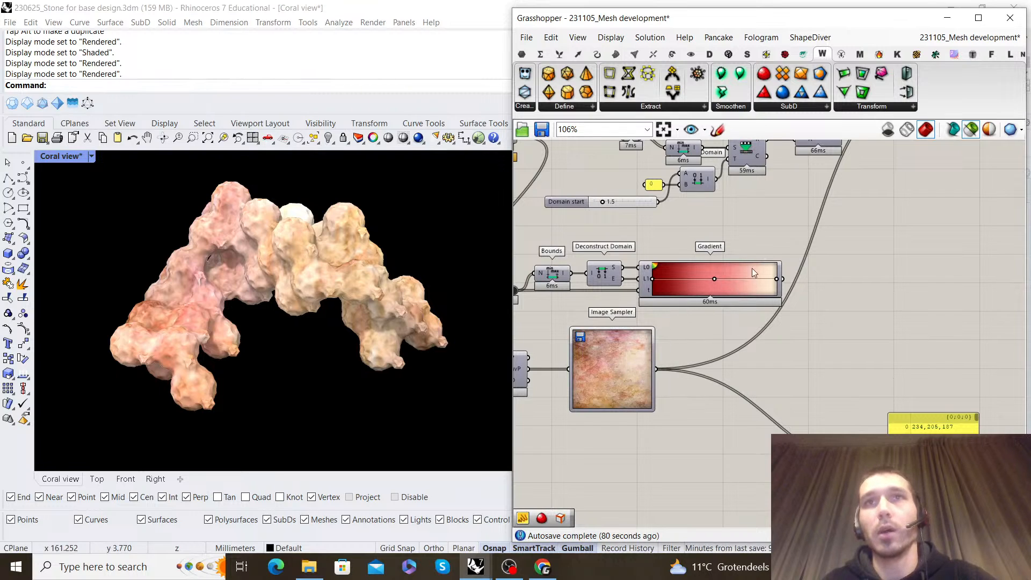
{"action": "left_click_drag", "start_coordinate": [634, 354], "coordinate": [777, 352]}
{"action": "right_click_drag", "start_coordinate": [837, 291], "coordinate": [825, 299]}
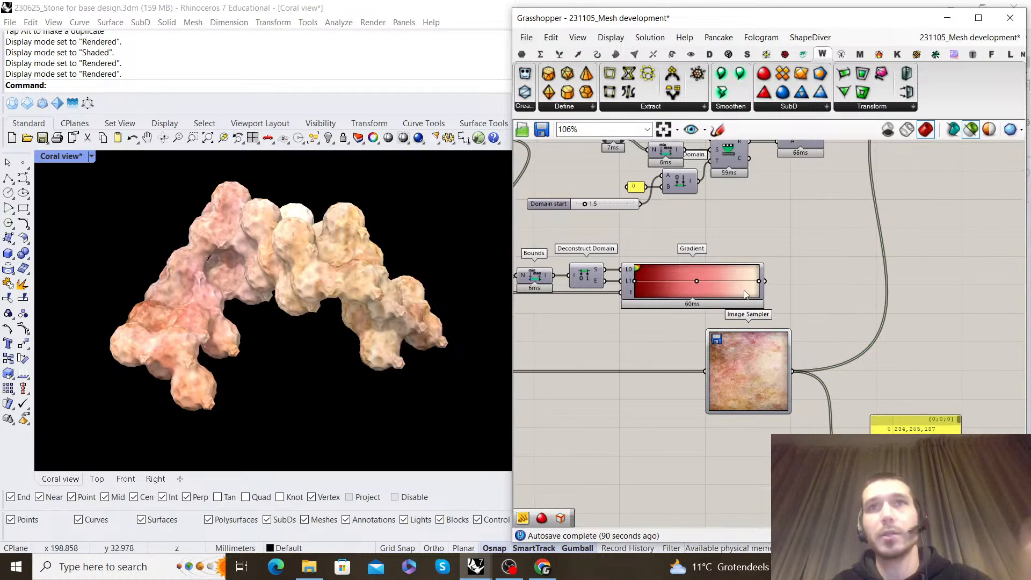
{"action": "left_click_drag", "start_coordinate": [740, 269], "coordinate": [763, 269]}
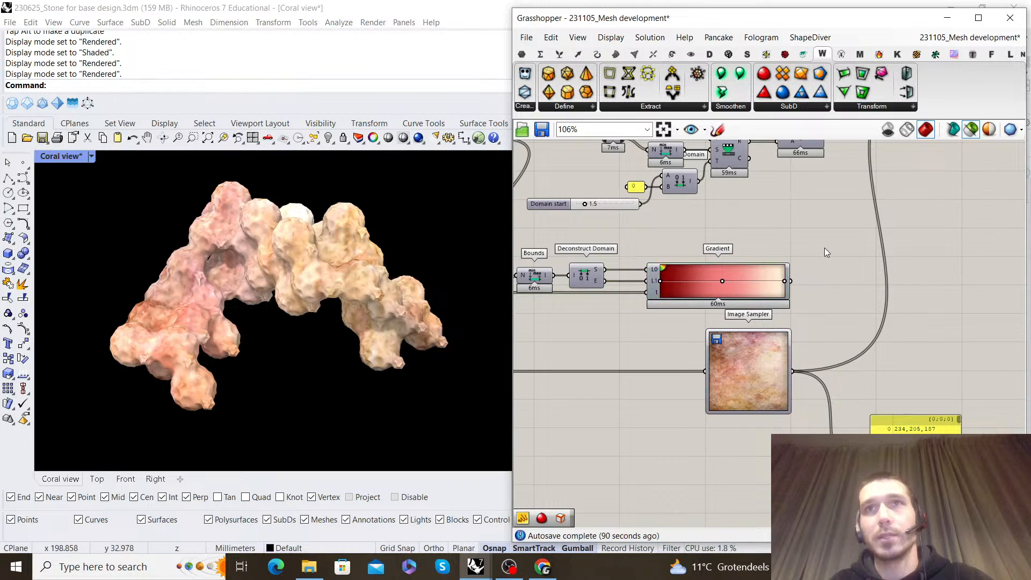
Add a Panel beside the Gradient, connect the Gradient's output to it and align the panel with that output
{"action": "right_click_drag", "start_coordinate": [826, 247], "coordinate": [779, 249]}
{"action": "right_click_drag", "start_coordinate": [852, 295], "coordinate": [707, 297]}
{"action": "scroll", "coordinate": [601, 291], "scroll_direction": "up", "scroll_amount": 2}
{"action": "right_click_drag", "start_coordinate": [623, 278], "coordinate": [723, 275]}
{"action": "double_click", "coordinate": [774, 263]}
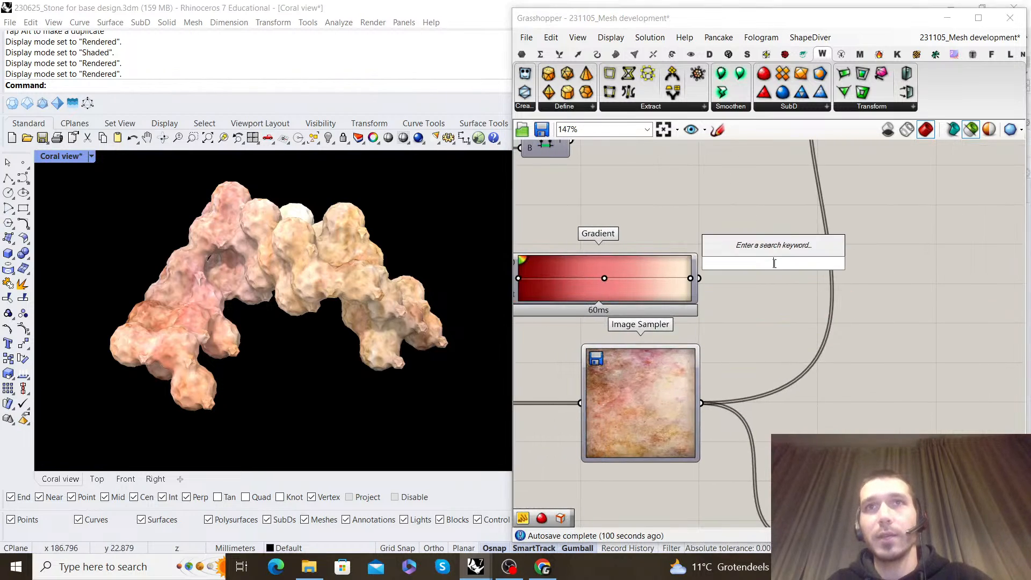
{"action": "type", "text": "//"}
{"action": "key", "text": "Return"}
{"action": "right_click_drag", "start_coordinate": [778, 285], "coordinate": [748, 249]}
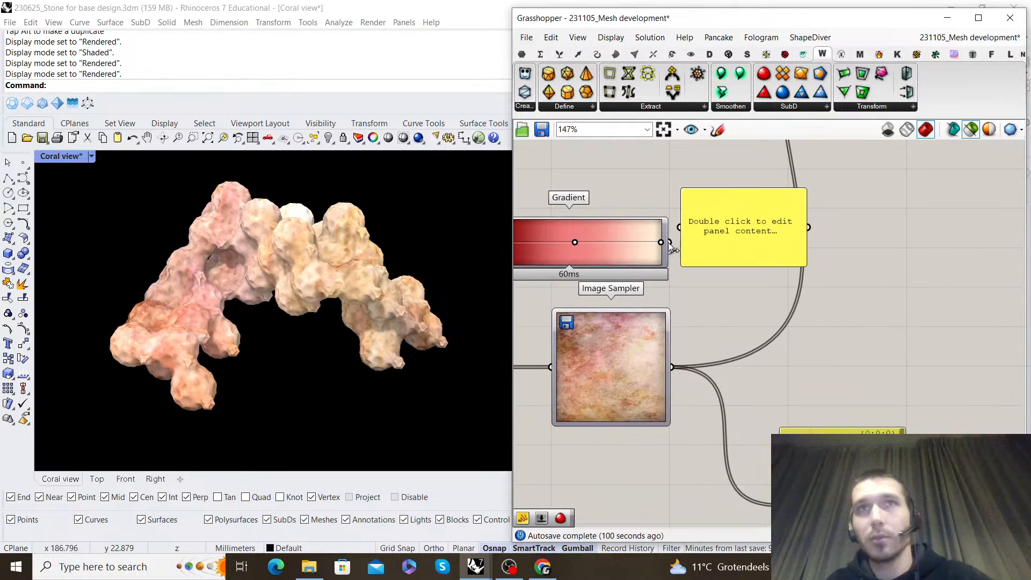
{"action": "left_click_drag", "start_coordinate": [669, 242], "coordinate": [680, 227]}
{"action": "left_click_drag", "start_coordinate": [734, 247], "coordinate": [751, 262]}
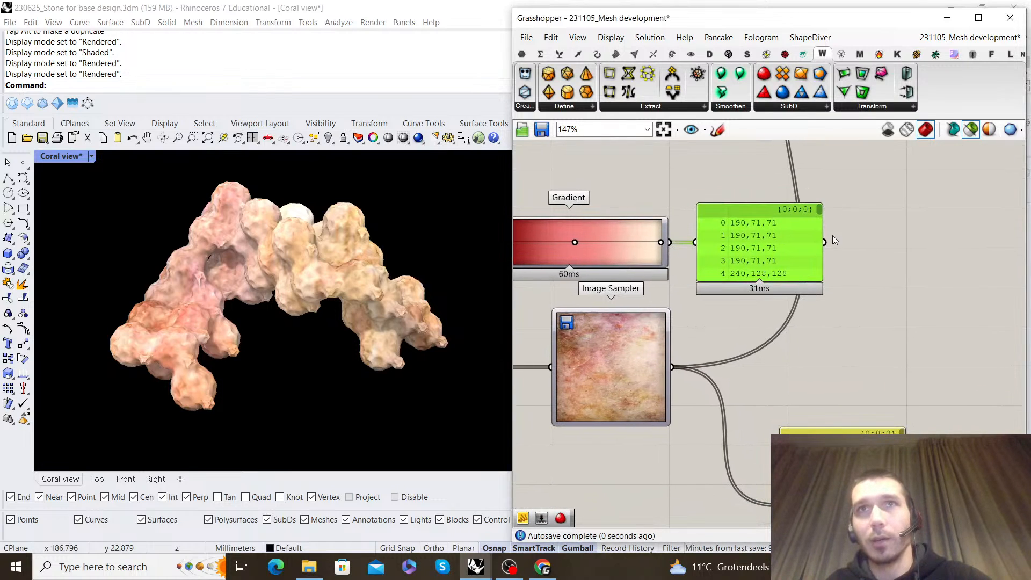
Compare the last colour values in the Gradient and Image Sampler output panels
{"action": "left_click_drag", "start_coordinate": [818, 210], "coordinate": [820, 292]}
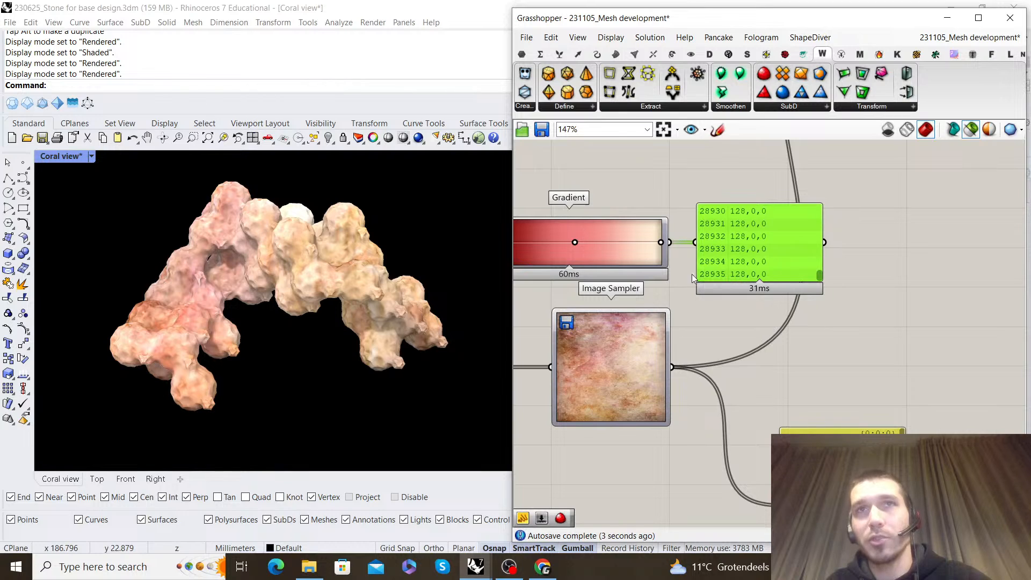
{"action": "left_click_drag", "start_coordinate": [836, 447], "coordinate": [809, 328]}
{"action": "right_click_drag", "start_coordinate": [863, 324], "coordinate": [862, 276]}
{"action": "left_click_drag", "start_coordinate": [871, 272], "coordinate": [874, 410]}
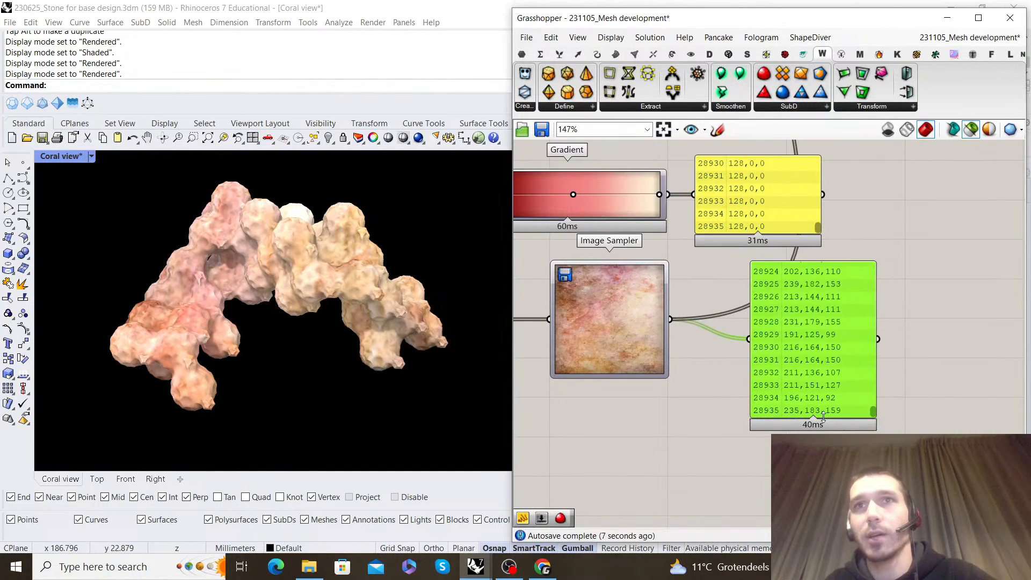
Delete both output panels attached to the Gradient and the Image Sampler
{"action": "right_click_drag", "start_coordinate": [763, 339], "coordinate": [699, 378]}
{"action": "left_click_drag", "start_coordinate": [897, 369], "coordinate": [725, 223]}
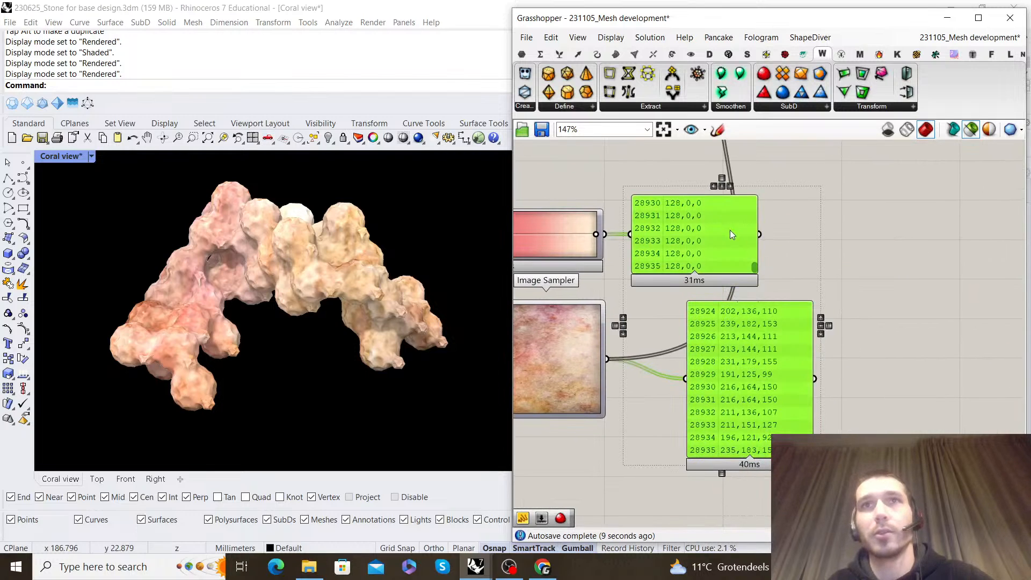
{"action": "key", "text": "Delete"}
Add a Tween Two Colors component beside the Gradient and Image Sampler outputs
{"action": "scroll", "coordinate": [591, 236], "scroll_direction": "down", "scroll_amount": 1}
{"action": "right_click_drag", "start_coordinate": [569, 232], "coordinate": [656, 285]}
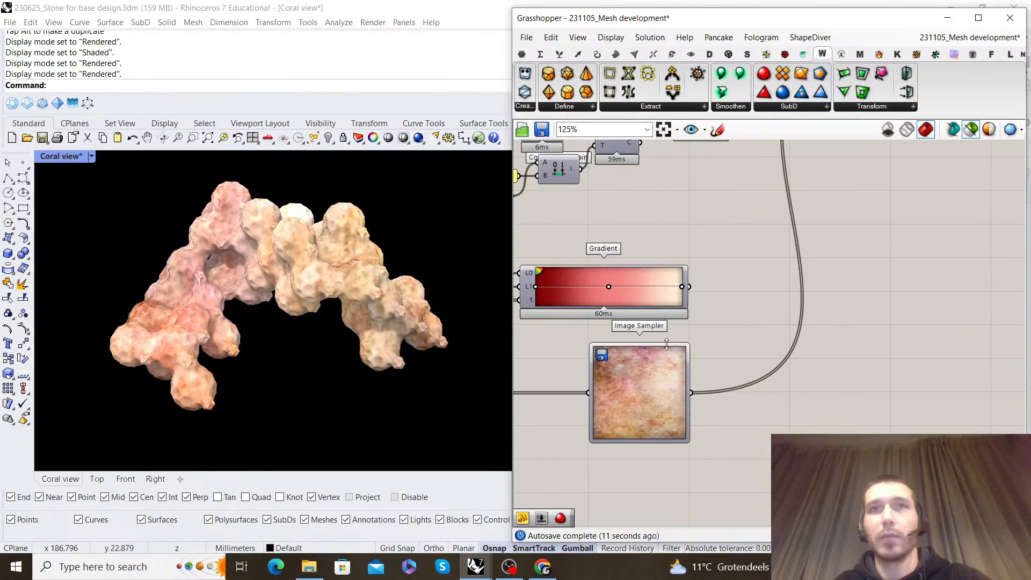
{"action": "right_click_drag", "start_coordinate": [720, 289], "coordinate": [658, 322]}
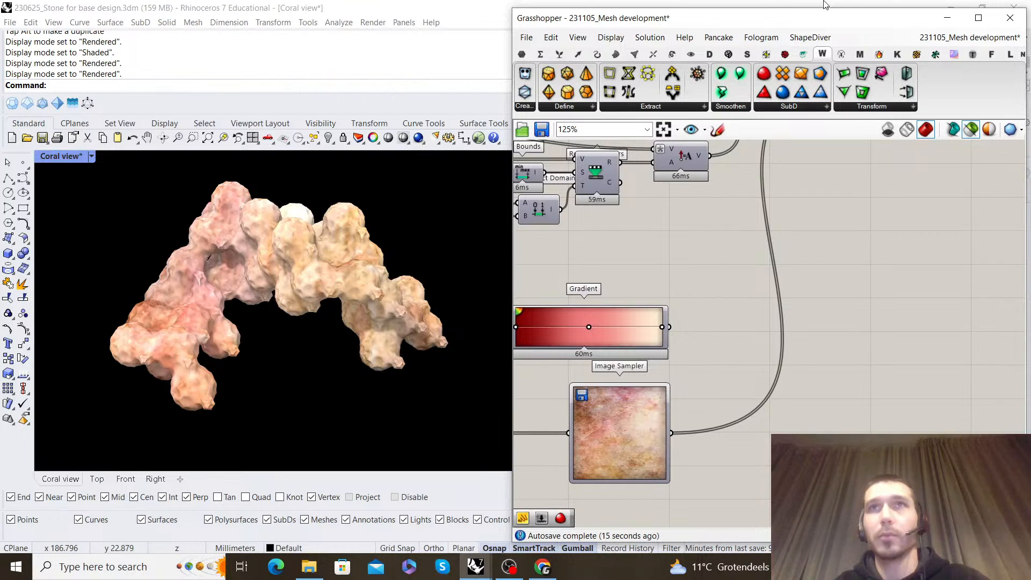
{"action": "left_click", "coordinate": [803, 57]}
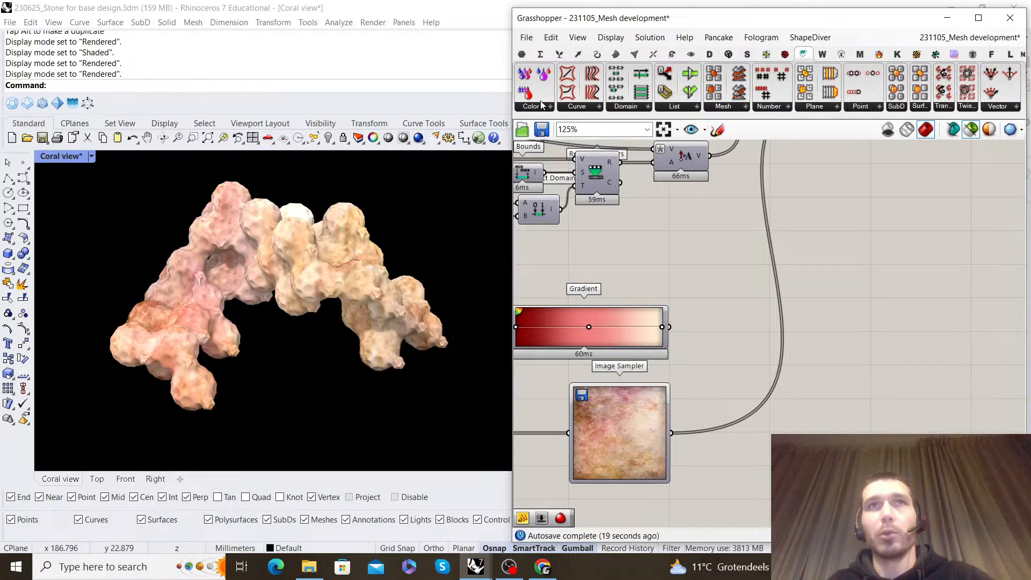
{"action": "left_click", "coordinate": [548, 108]}
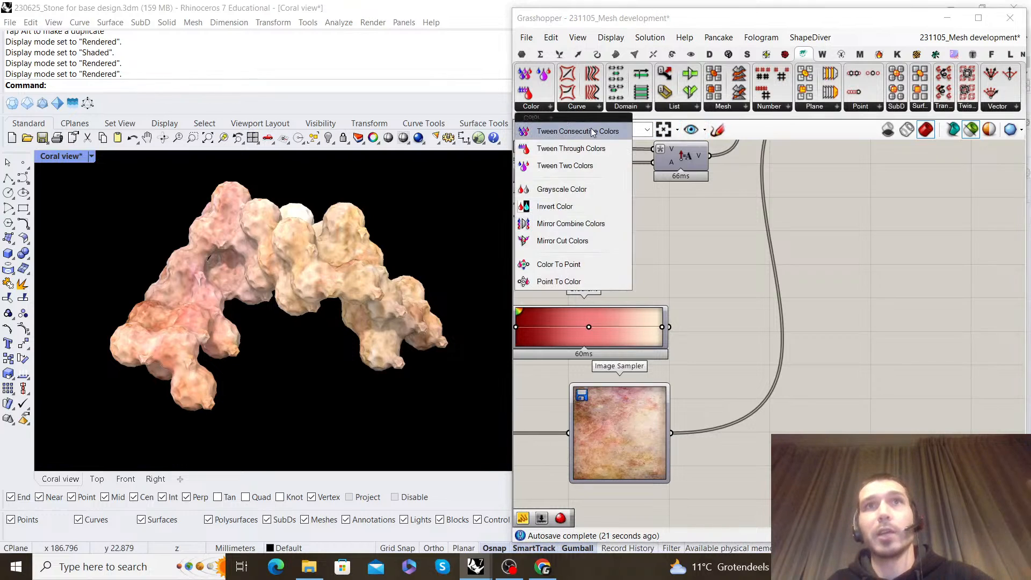
{"action": "left_click", "coordinate": [596, 166]}
{"action": "left_click", "coordinate": [746, 339]}
{"action": "scroll", "coordinate": [700, 301], "scroll_direction": "up", "scroll_amount": 2}
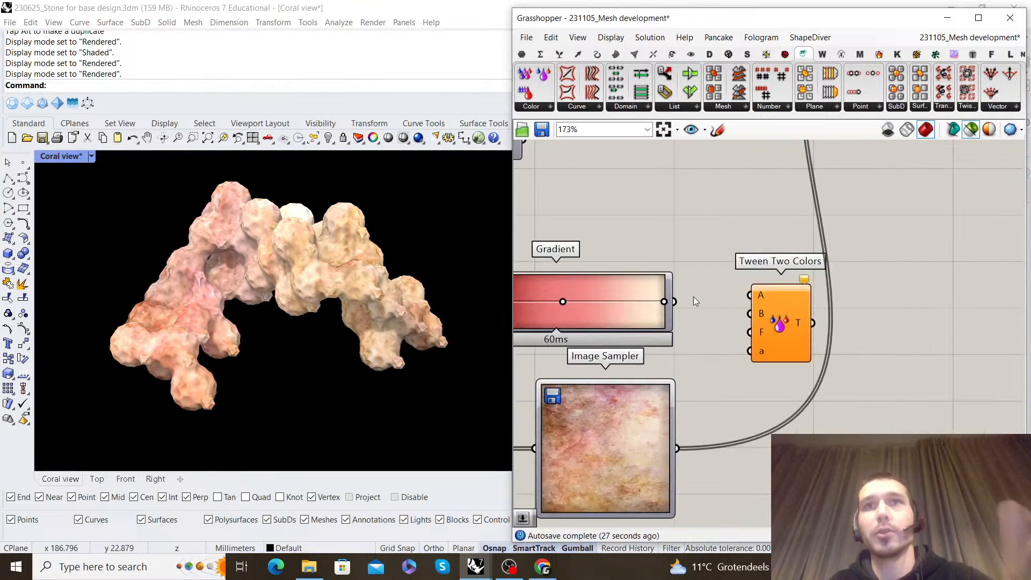
Wire the Gradient to Tween Two Colors' A, the Image Sampler to B, and T to Construct Mesh's C, replacing its existing colour source
{"action": "left_click_drag", "start_coordinate": [772, 304], "coordinate": [835, 310]}
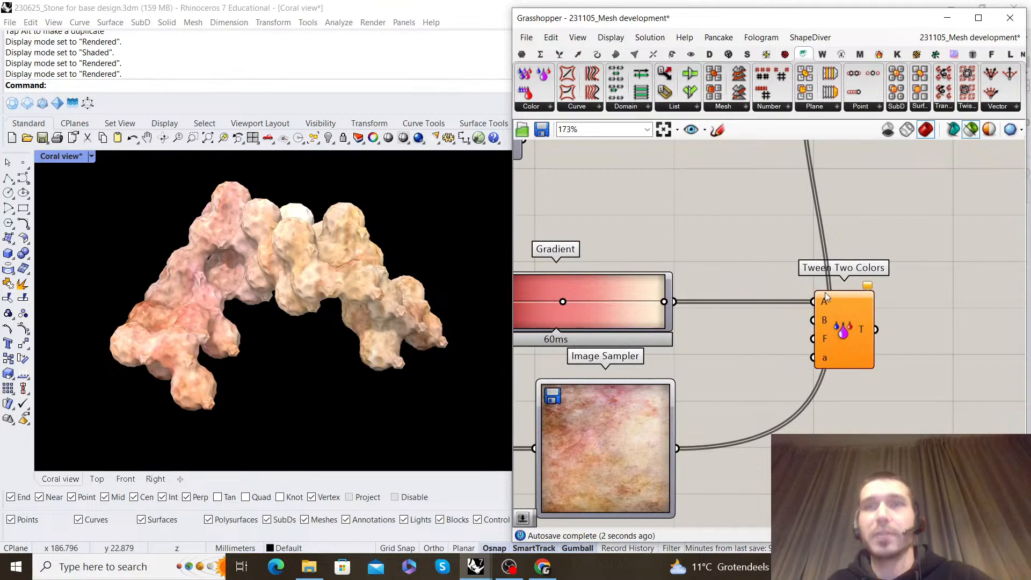
{"action": "left_click_drag", "start_coordinate": [677, 450], "coordinate": [833, 324]}
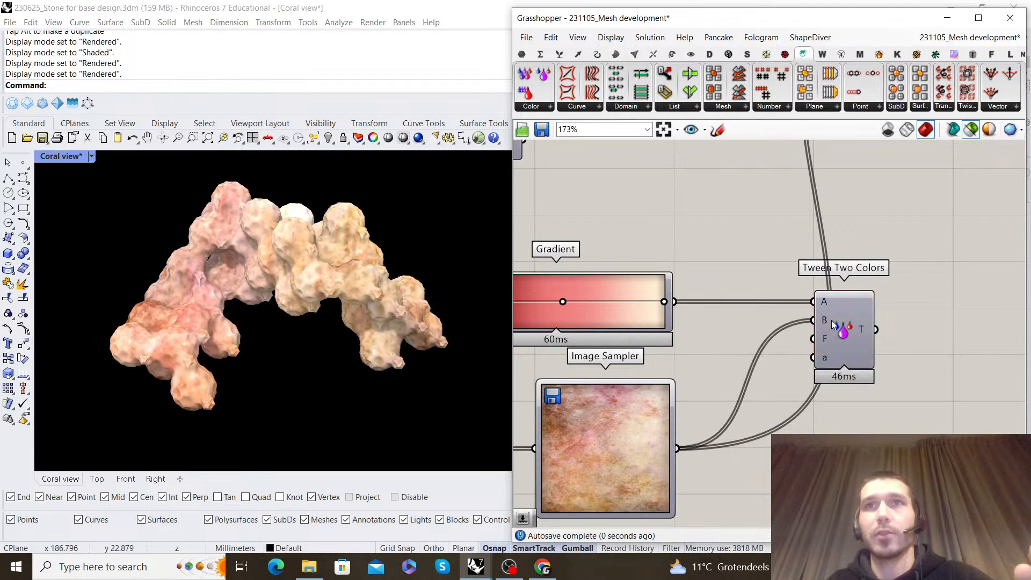
{"action": "scroll", "coordinate": [837, 314], "scroll_direction": "down", "scroll_amount": 3}
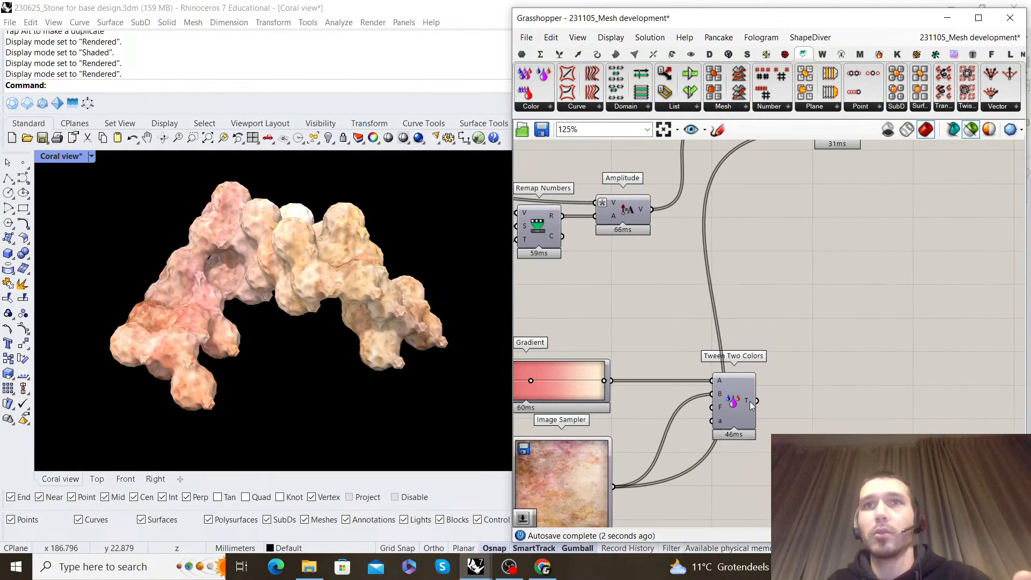
{"action": "left_click_drag", "start_coordinate": [760, 404], "coordinate": [819, 178]}
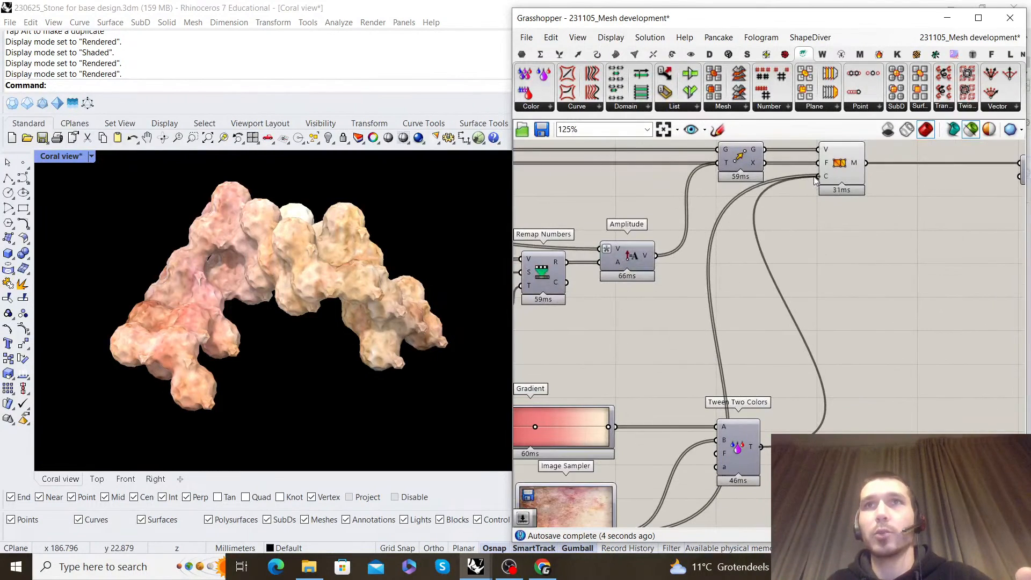
Inspect the blended colours on the coral mesh from another angle and up close
{"action": "right_click_drag", "start_coordinate": [288, 323], "coordinate": [366, 227]}
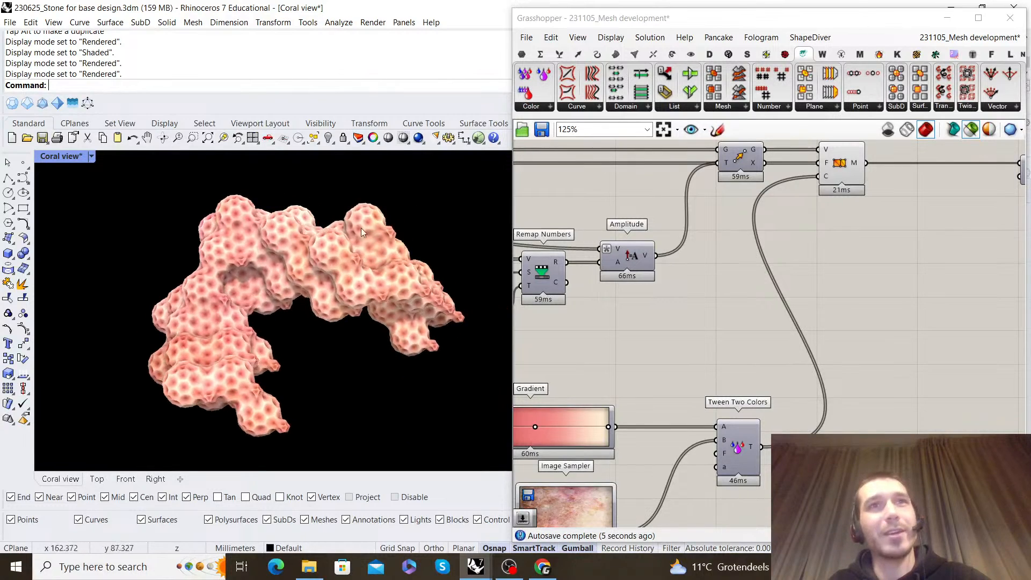
{"action": "right_click_drag", "start_coordinate": [336, 273], "coordinate": [256, 298]}
{"action": "scroll", "coordinate": [256, 297], "scroll_direction": "up", "scroll_amount": 6}
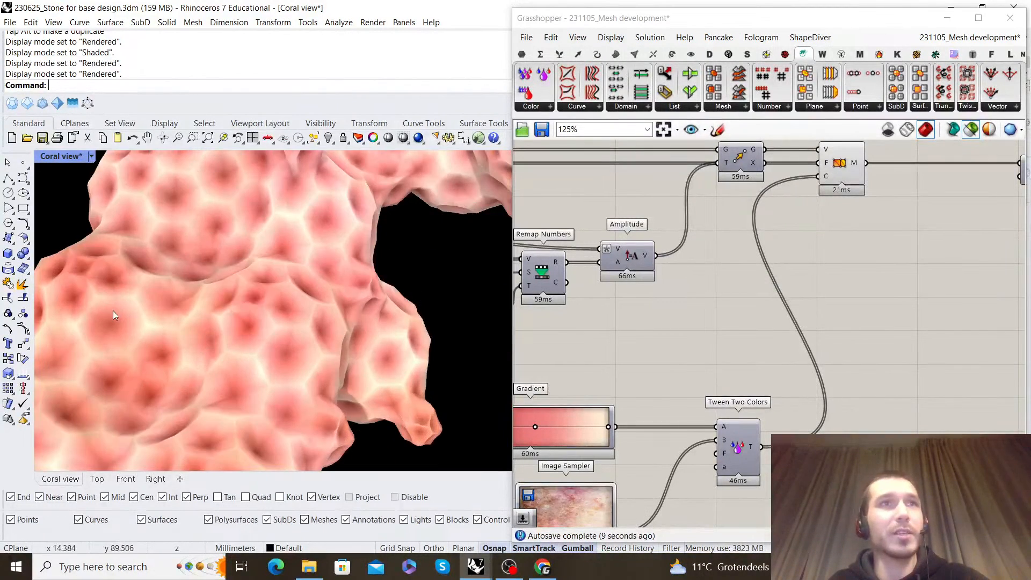
{"action": "scroll", "coordinate": [169, 307], "scroll_direction": "down", "scroll_amount": 5}
Add a number slider from 0 to 1.00 and connect it to the F input of Tween Two Colors
{"action": "left_click", "coordinate": [770, 343]}
{"action": "scroll", "coordinate": [770, 342], "scroll_direction": "down", "scroll_amount": 3}
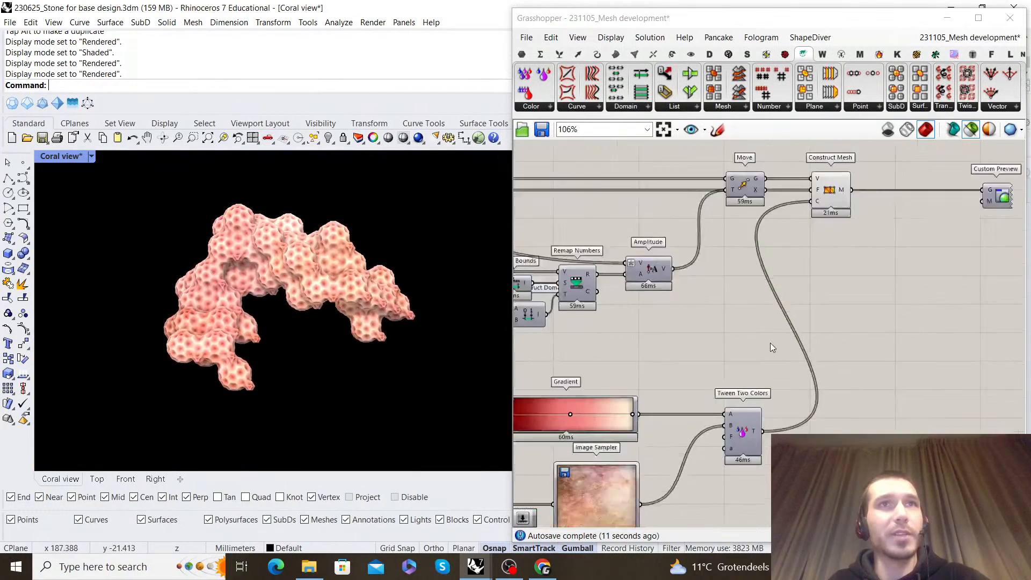
{"action": "scroll", "coordinate": [772, 391], "scroll_direction": "up", "scroll_amount": 3}
{"action": "scroll", "coordinate": [790, 362], "scroll_direction": "down", "scroll_amount": 2}
{"action": "right_click_drag", "start_coordinate": [772, 391], "coordinate": [700, 338]}
{"action": "scroll", "coordinate": [722, 379], "scroll_direction": "up", "scroll_amount": 3}
{"action": "scroll", "coordinate": [750, 297], "scroll_direction": "up", "scroll_amount": 1}
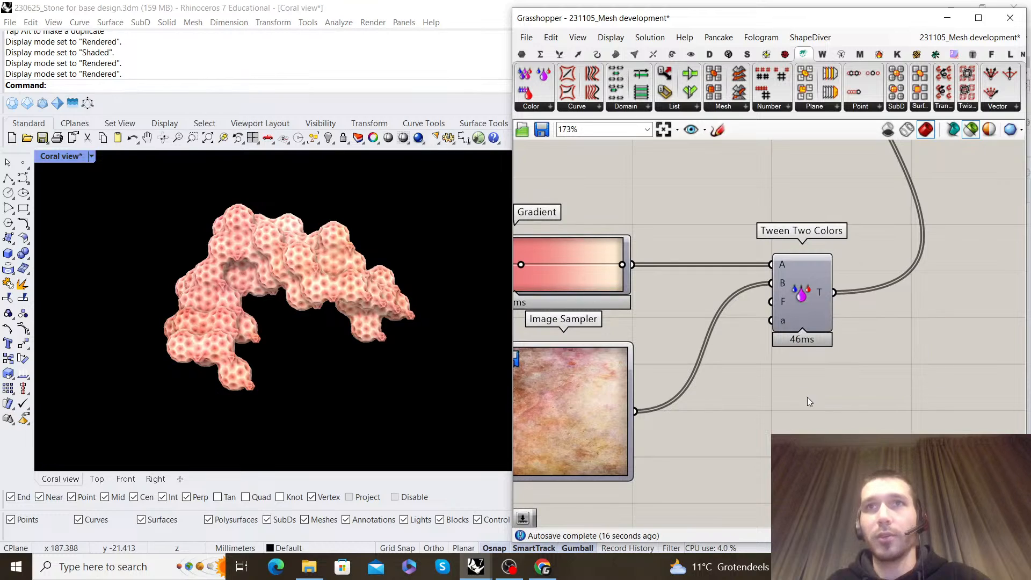
{"action": "double_click", "coordinate": [781, 420]}
{"action": "type", "text": "0..1.00"}
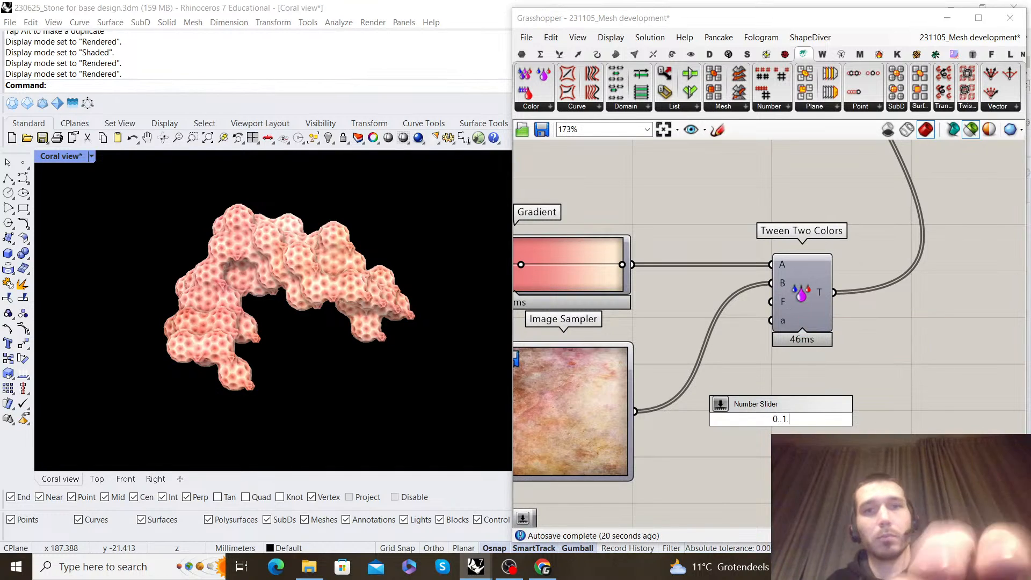
{"action": "key", "text": "Return"}
{"action": "left_click_drag", "start_coordinate": [820, 420], "coordinate": [762, 308]}
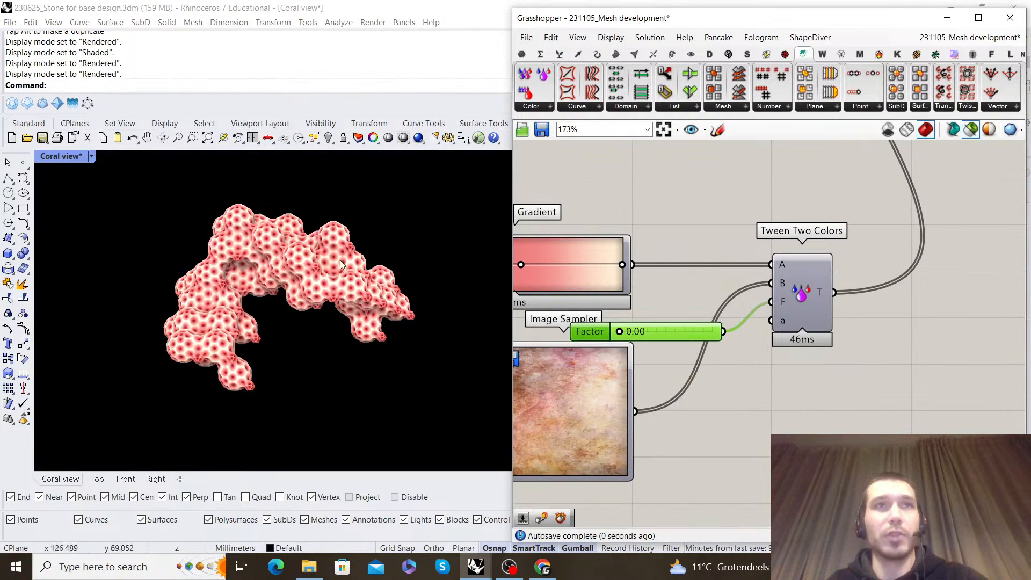
Set the Factor slider to 0.72 and view the recoloured coral mesh
{"action": "scroll", "coordinate": [715, 320], "scroll_direction": "up", "scroll_amount": 2}
{"action": "left_click_drag", "start_coordinate": [564, 340], "coordinate": [619, 344]}
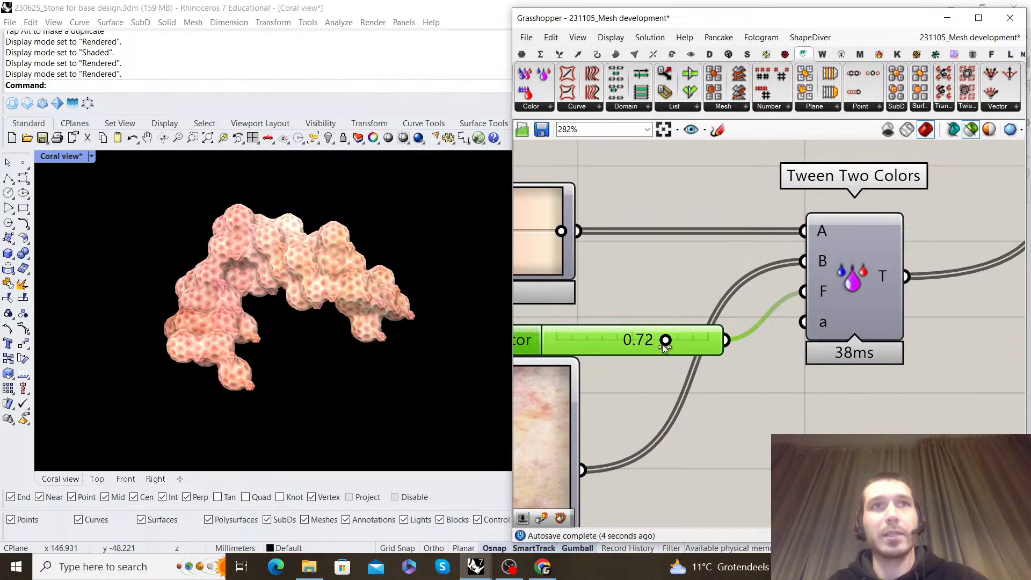
{"action": "scroll", "coordinate": [636, 313], "scroll_direction": "down", "scroll_amount": 1}
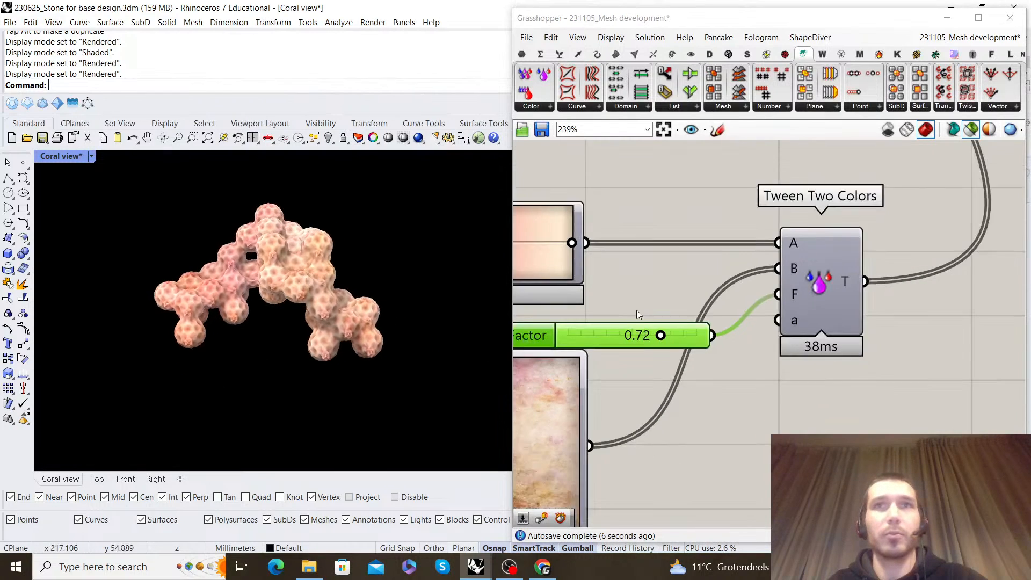
{"action": "scroll", "coordinate": [636, 313], "scroll_direction": "down", "scroll_amount": 1}
Move Tween Two Colors and its Factor slider farther away from the Image Sampler, and check the coral from another angle
{"action": "left_click_drag", "start_coordinate": [945, 287], "coordinate": [946, 288]}
{"action": "left_click_drag", "start_coordinate": [814, 304], "coordinate": [979, 304]}
{"action": "left_click_drag", "start_coordinate": [591, 333], "coordinate": [741, 299]}
{"action": "right_click_drag", "start_coordinate": [242, 260], "coordinate": [296, 343]}
{"action": "scroll", "coordinate": [681, 324], "scroll_direction": "down", "scroll_amount": 2}
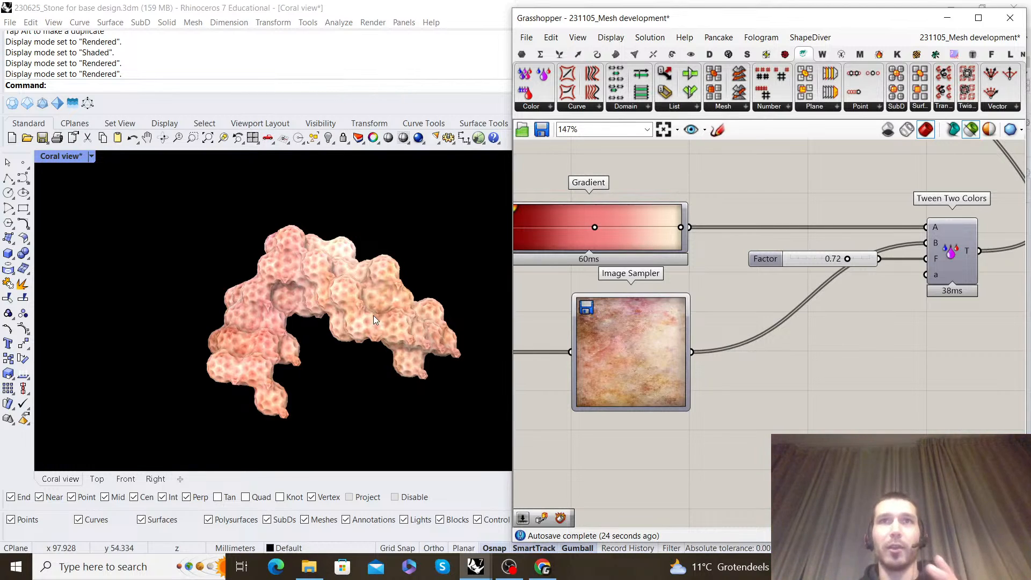
Add a Colour Swatch below the Factor slider and set its colour to light violet
{"action": "right_click_drag", "start_coordinate": [647, 189], "coordinate": [696, 201]}
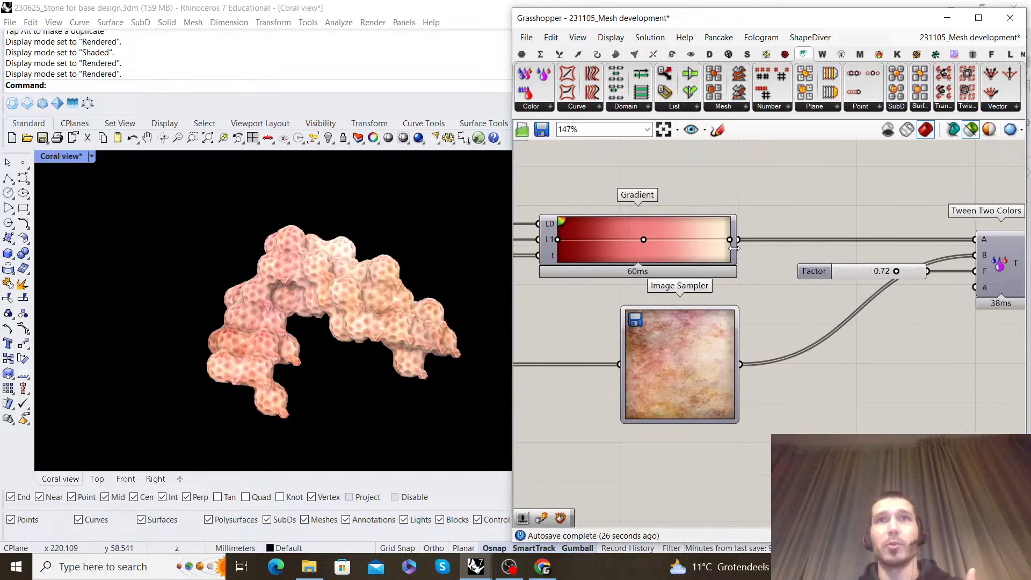
{"action": "scroll", "coordinate": [716, 247], "scroll_direction": "down", "scroll_amount": 1}
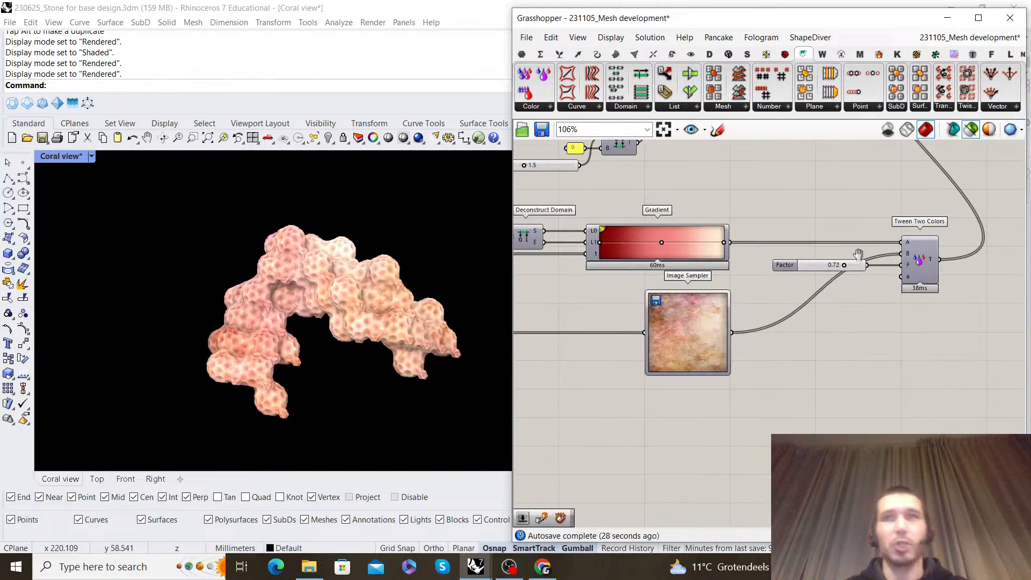
{"action": "double_click", "coordinate": [811, 357]}
{"action": "type", "text": "swa"}
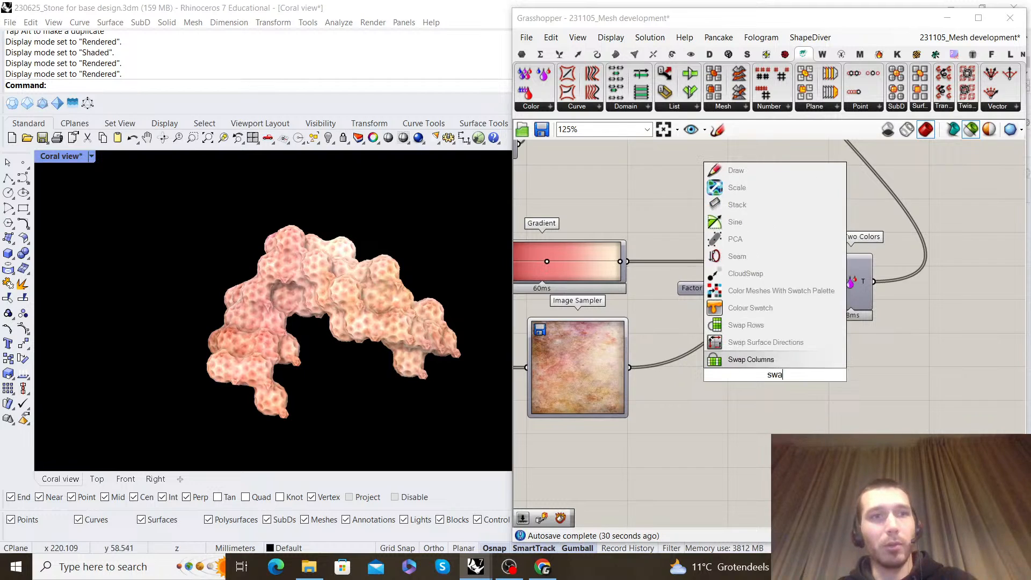
{"action": "type", "text": "tch"}
{"action": "key", "text": "Return"}
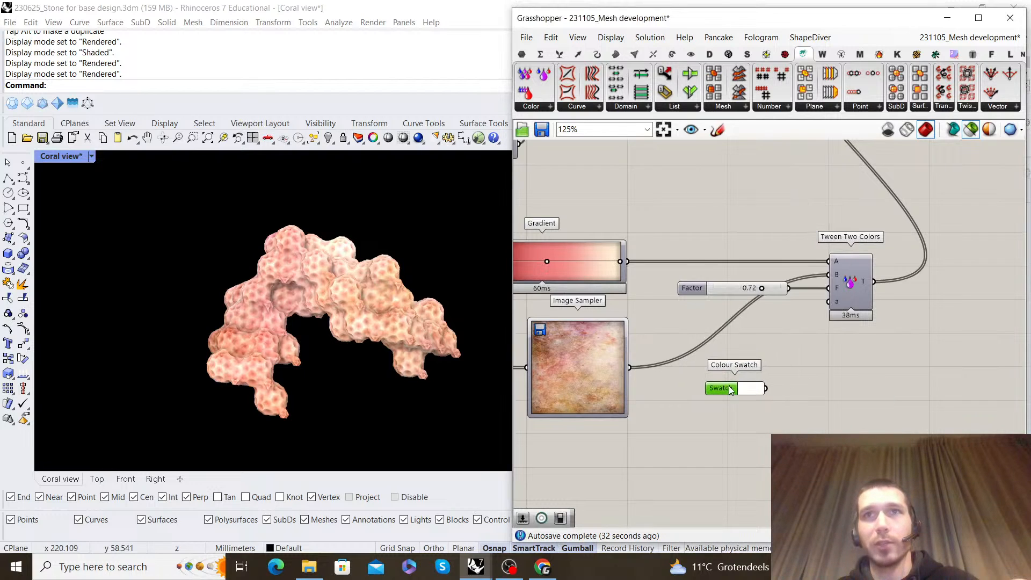
{"action": "left_click", "coordinate": [750, 389]}
{"action": "left_click", "coordinate": [831, 380]}
{"action": "left_click", "coordinate": [918, 327]}
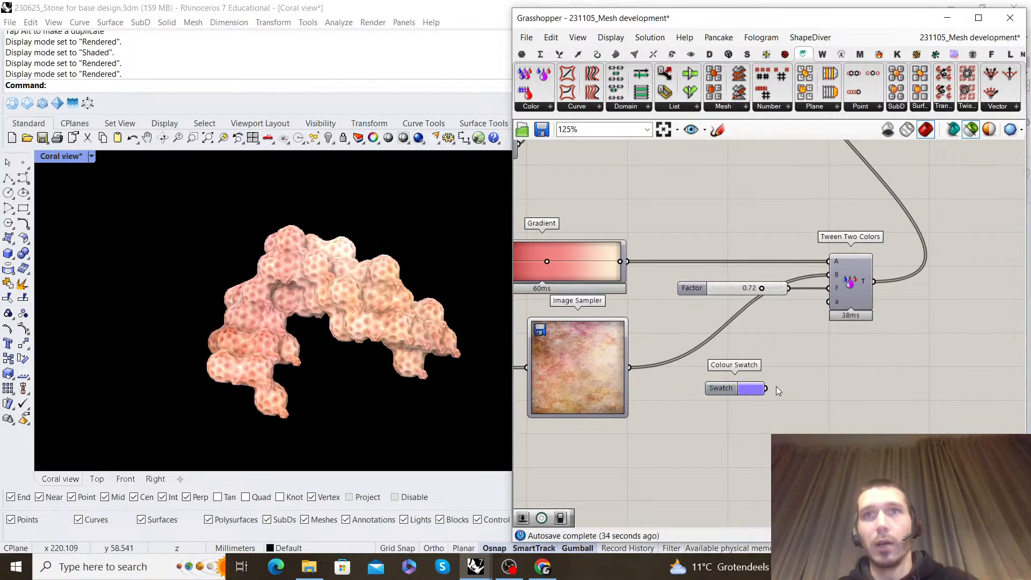
Feed the Colour Swatch into Tween Two Colors' A input instead of the Gradient and change the swatch to purple
{"action": "left_click_drag", "start_coordinate": [767, 388], "coordinate": [833, 260]}
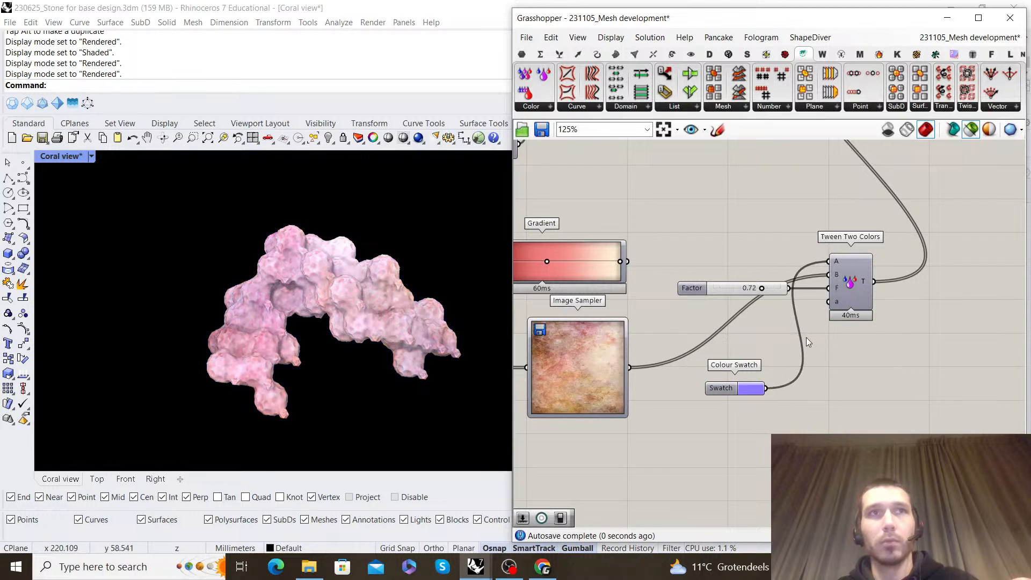
{"action": "scroll", "coordinate": [750, 388], "scroll_direction": "up", "scroll_amount": 5}
{"action": "left_click", "coordinate": [735, 401]}
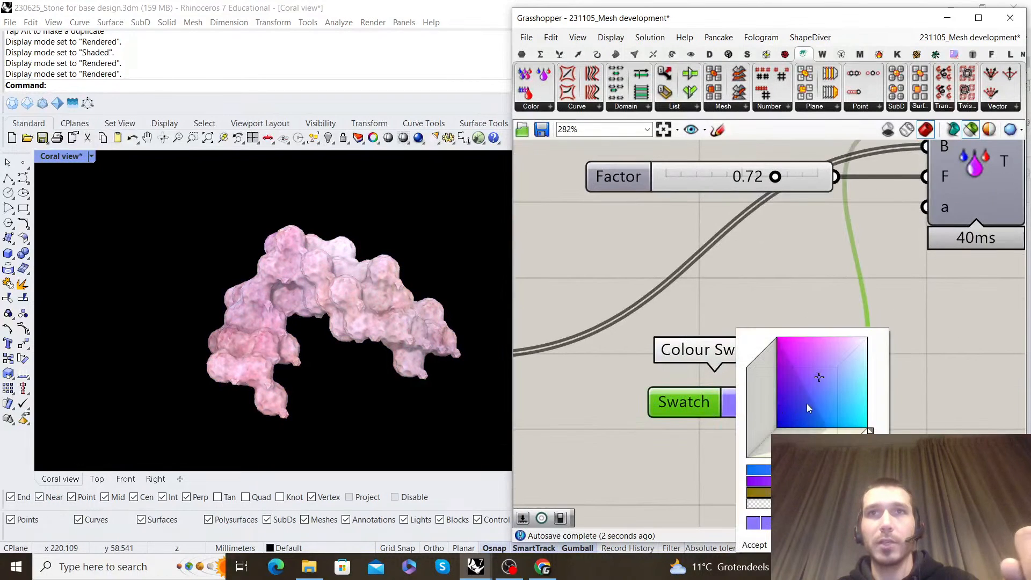
{"action": "mouse_move", "coordinate": [806, 356]}
{"action": "left_mouse_down"}
{"action": "mouse_move", "coordinate": [825, 339]}
{"action": "mouse_move", "coordinate": [876, 354]}
{"action": "left_mouse_up"}
{"action": "mouse_move", "coordinate": [858, 393]}
{"action": "left_mouse_down"}
{"action": "mouse_move", "coordinate": [812, 396]}
{"action": "mouse_move", "coordinate": [838, 376]}
{"action": "mouse_move", "coordinate": [869, 422]}
{"action": "mouse_move", "coordinate": [799, 402]}
{"action": "mouse_move", "coordinate": [791, 353]}
{"action": "left_mouse_up"}
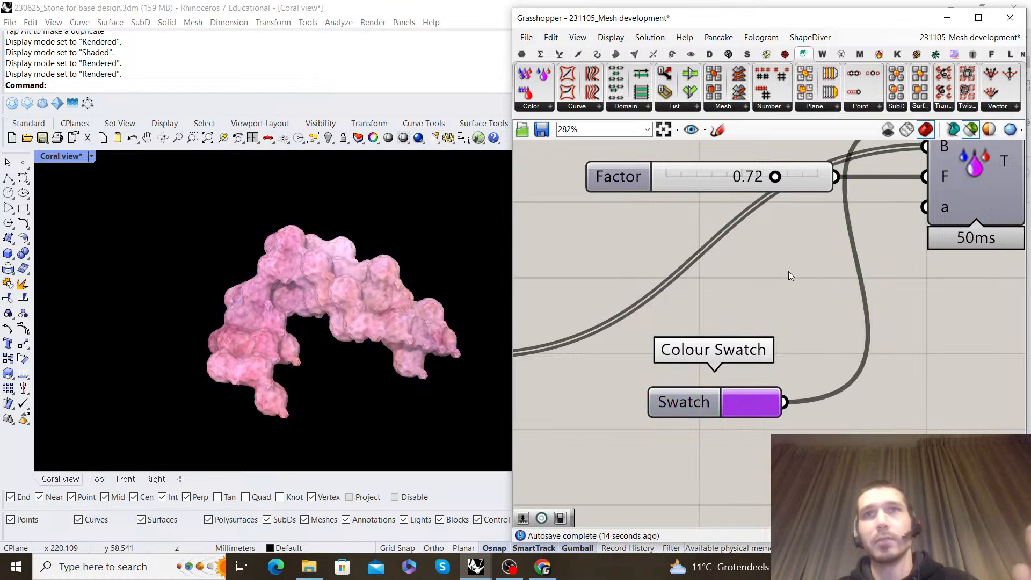
Reconnect the Gradient to Tween Two Colors' A input and delete the Colour Swatch
{"action": "scroll", "coordinate": [741, 282], "scroll_direction": "down", "scroll_amount": 3}
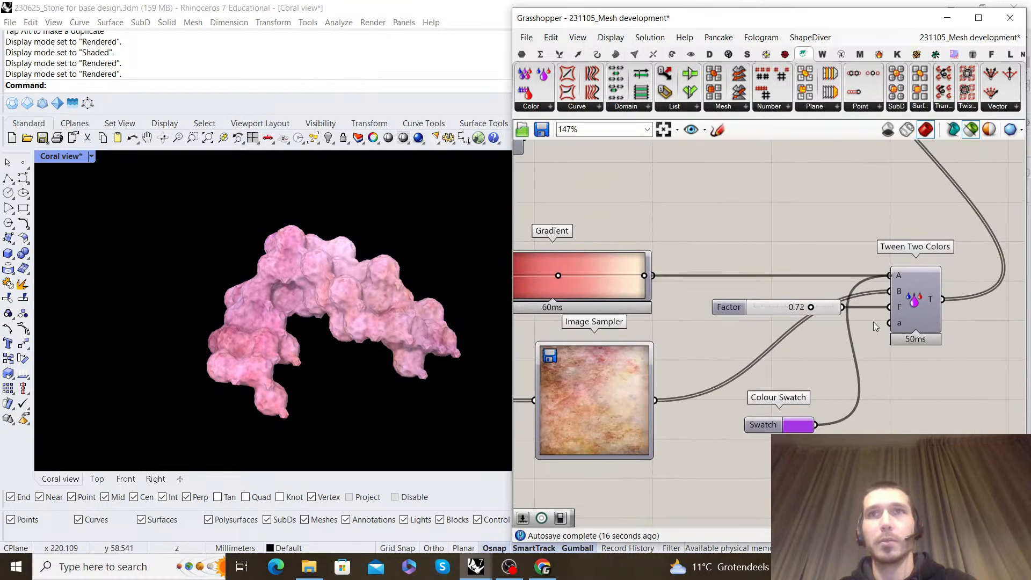
{"action": "left_click", "coordinate": [782, 420]}
{"action": "key", "text": "Delete"}
Move the Custom Preview component farther away from Construct Mesh to leave space between them
{"action": "scroll", "coordinate": [859, 357], "scroll_direction": "down", "scroll_amount": 3}
{"action": "right_click_drag", "start_coordinate": [913, 227], "coordinate": [818, 308]}
{"action": "scroll", "coordinate": [892, 242], "scroll_direction": "up", "scroll_amount": 1}
{"action": "right_click_drag", "start_coordinate": [892, 242], "coordinate": [733, 294]}
{"action": "left_click_drag", "start_coordinate": [839, 319], "coordinate": [633, 237]}
{"action": "scroll", "coordinate": [615, 281], "scroll_direction": "up", "scroll_amount": 3}
{"action": "right_click_drag", "start_coordinate": [614, 282], "coordinate": [754, 282]}
{"action": "left_click_drag", "start_coordinate": [755, 283], "coordinate": [737, 285]}
{"action": "right_click", "coordinate": [759, 208]}
{"action": "left_click", "coordinate": [801, 229]}
{"action": "left_click", "coordinate": [829, 220]}
{"action": "scroll", "coordinate": [830, 220], "scroll_direction": "down", "scroll_amount": 2}
{"action": "right_click_drag", "start_coordinate": [840, 211], "coordinate": [763, 215]}
{"action": "scroll", "coordinate": [854, 274], "scroll_direction": "up", "scroll_amount": 1}
{"action": "left_click_drag", "start_coordinate": [857, 274], "coordinate": [952, 275]}
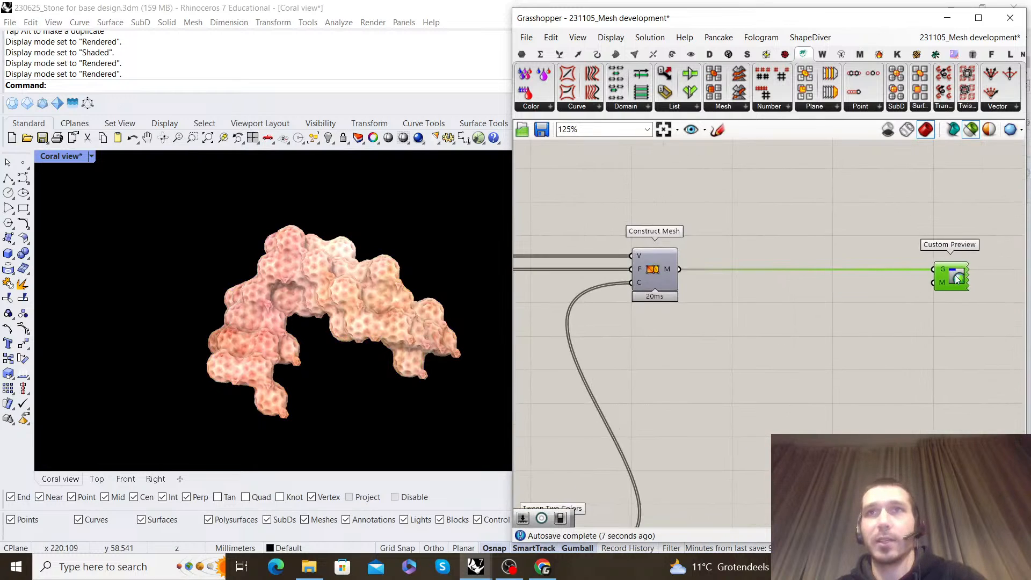
Highlight Construct Mesh's output in the viewport, clear the selection and examine the coral mesh's surface colours up close
{"action": "left_click", "coordinate": [778, 224]}
{"action": "scroll", "coordinate": [773, 223], "scroll_direction": "down", "scroll_amount": 3}
{"action": "right_click_drag", "start_coordinate": [771, 220], "coordinate": [779, 256]}
{"action": "scroll", "coordinate": [760, 287], "scroll_direction": "up", "scroll_amount": 3}
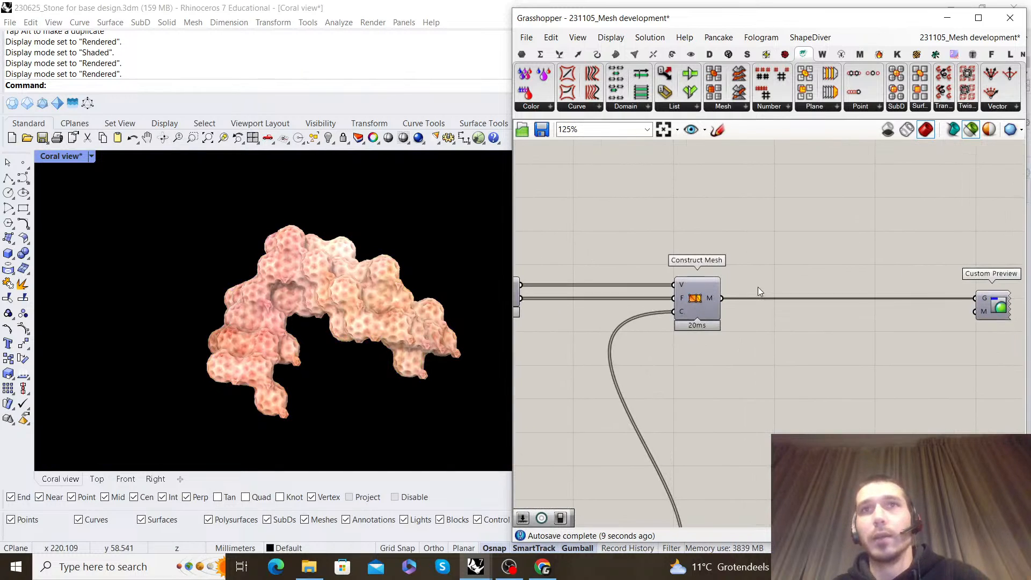
{"action": "scroll", "coordinate": [690, 288], "scroll_direction": "up", "scroll_amount": 2}
{"action": "left_click", "coordinate": [689, 290]}
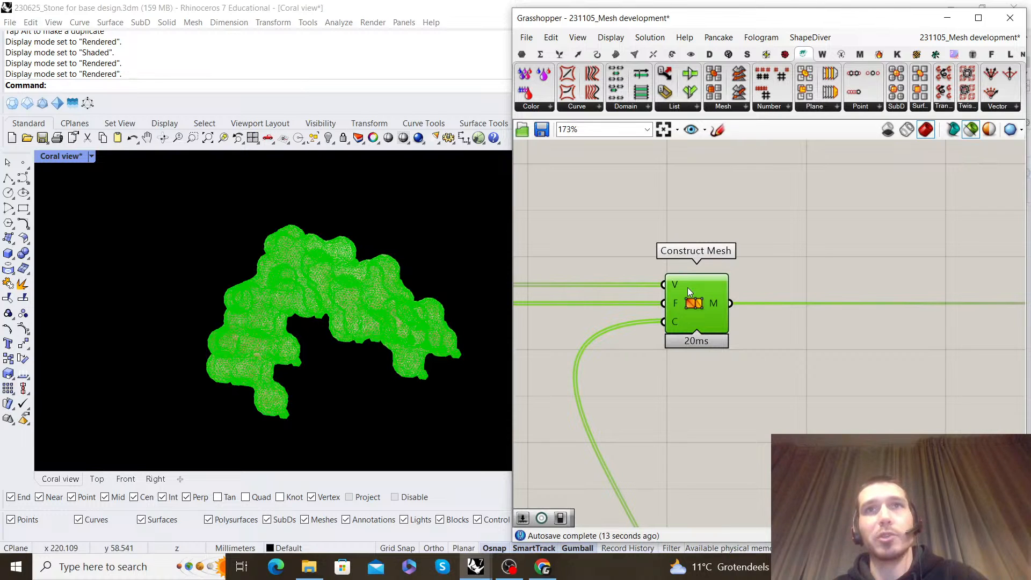
{"action": "left_click", "coordinate": [771, 231]}
{"action": "scroll", "coordinate": [789, 241], "scroll_direction": "down", "scroll_amount": 3}
{"action": "scroll", "coordinate": [773, 274], "scroll_direction": "up", "scroll_amount": 1}
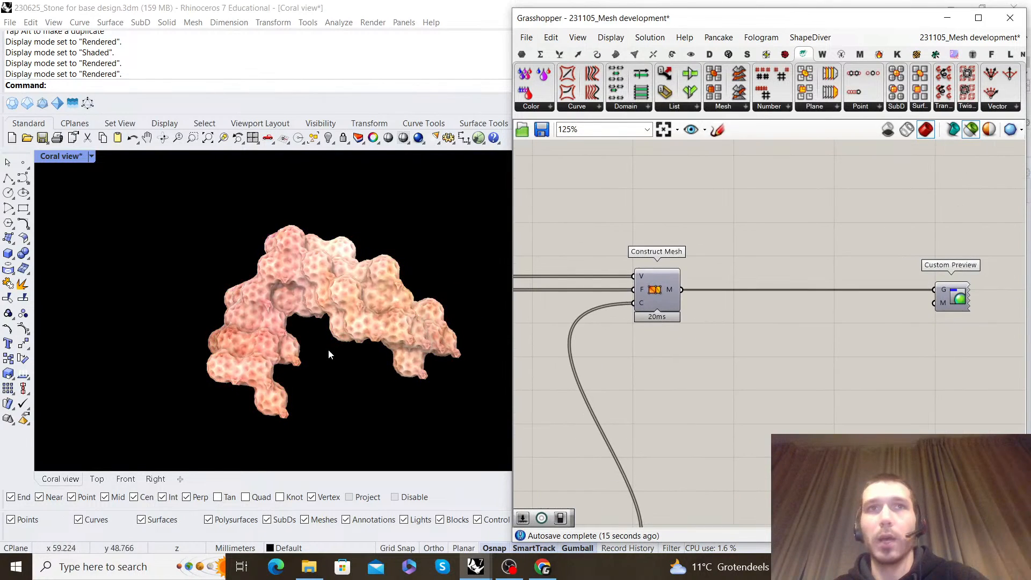
{"action": "scroll", "coordinate": [378, 287], "scroll_direction": "up", "scroll_amount": 5}
{"action": "scroll", "coordinate": [376, 285], "scroll_direction": "down", "scroll_amount": 5}
{"action": "scroll", "coordinate": [368, 275], "scroll_direction": "up", "scroll_amount": 6}
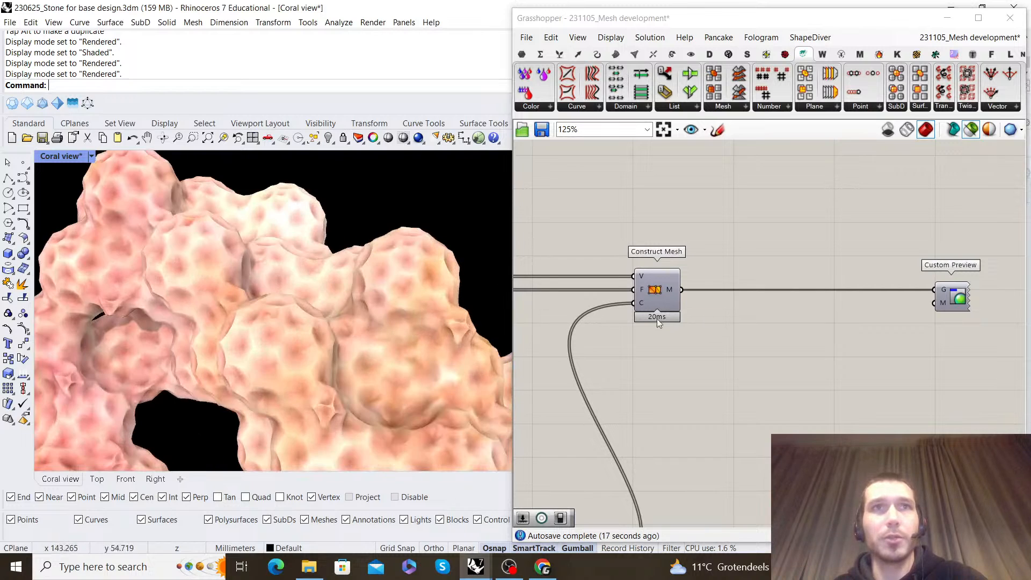
Add Weaverbird's Catmull-Clark Subdivision, feed it from Construct Mesh and connect its output to Custom Preview's geometry input
{"action": "double_click", "coordinate": [841, 334]}
{"action": "type", "text": "catmull"}
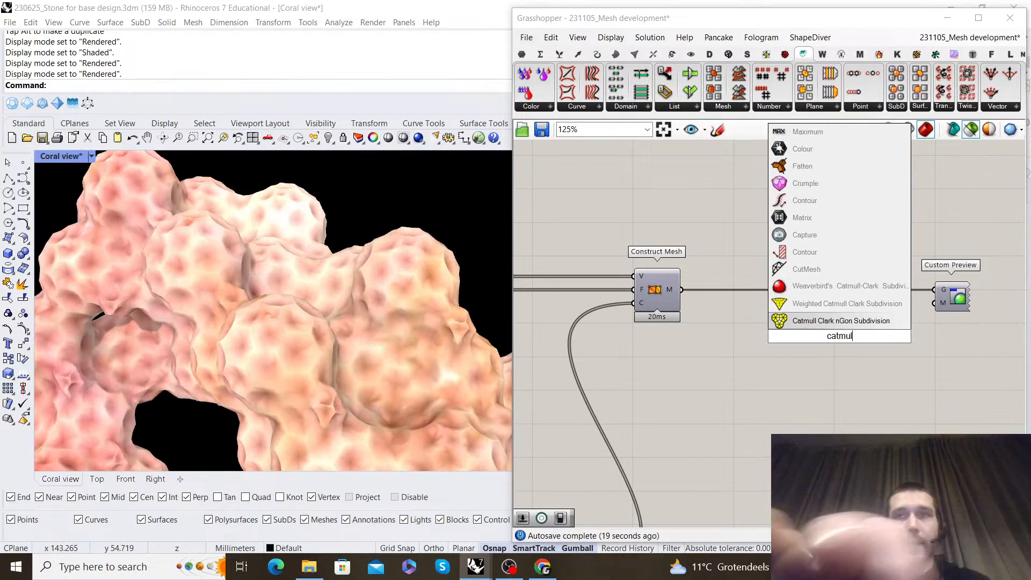
{"action": "left_click", "coordinate": [821, 285]}
{"action": "scroll", "coordinate": [679, 297], "scroll_direction": "up", "scroll_amount": 1}
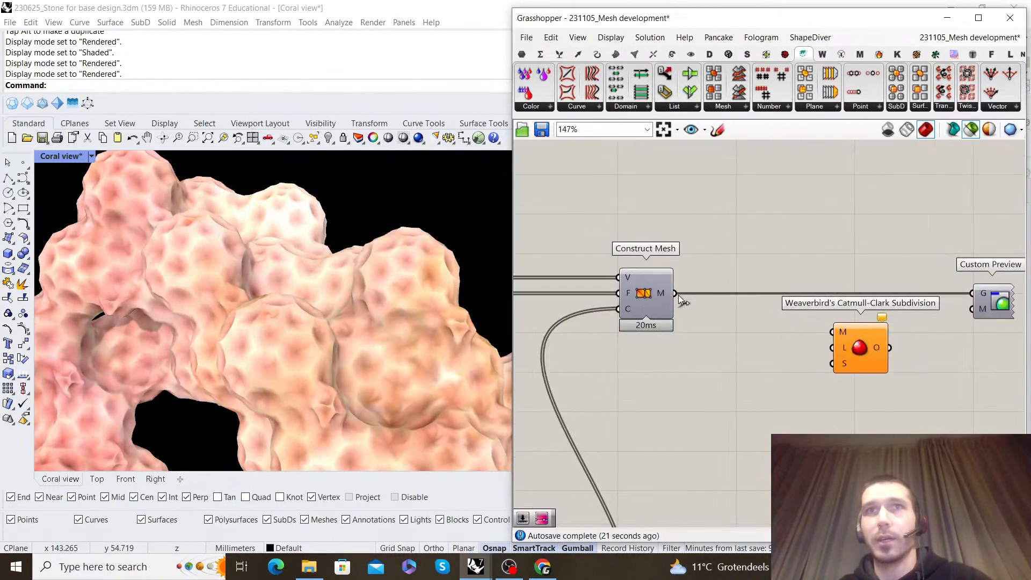
{"action": "left_click_drag", "start_coordinate": [866, 339], "coordinate": [767, 300]}
{"action": "left_click", "coordinate": [784, 230]}
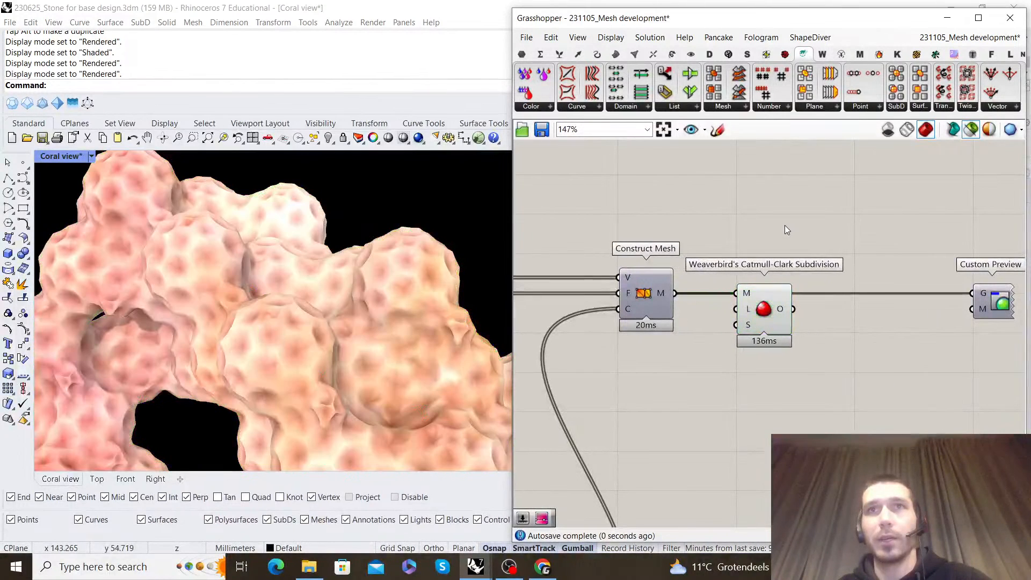
{"action": "left_click_drag", "start_coordinate": [951, 291], "coordinate": [953, 293]}
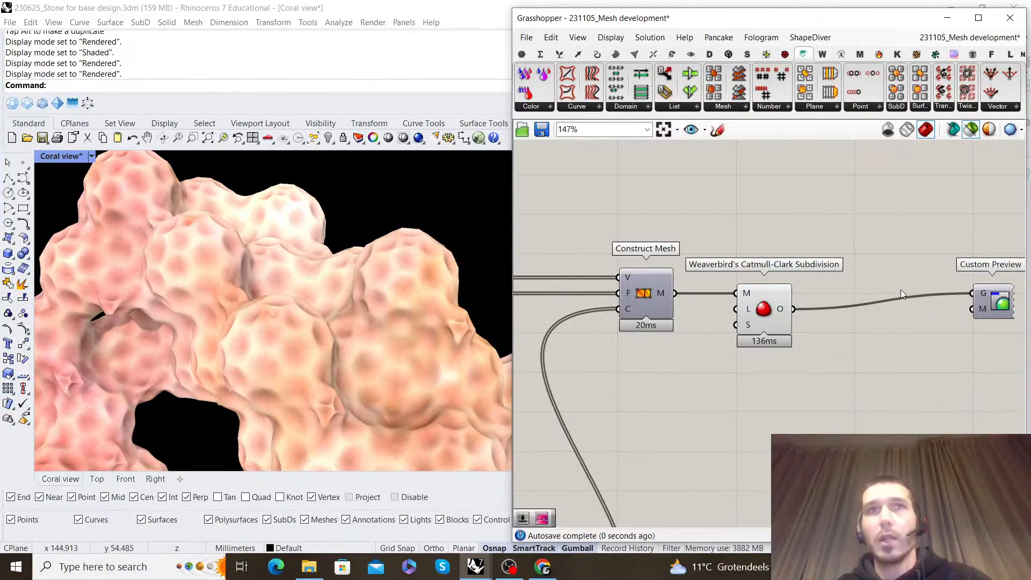
Turn off the viewport preview of the Catmull-Clark Subdivision component
{"action": "left_click", "coordinate": [770, 308]}
{"action": "right_click", "coordinate": [770, 308]}
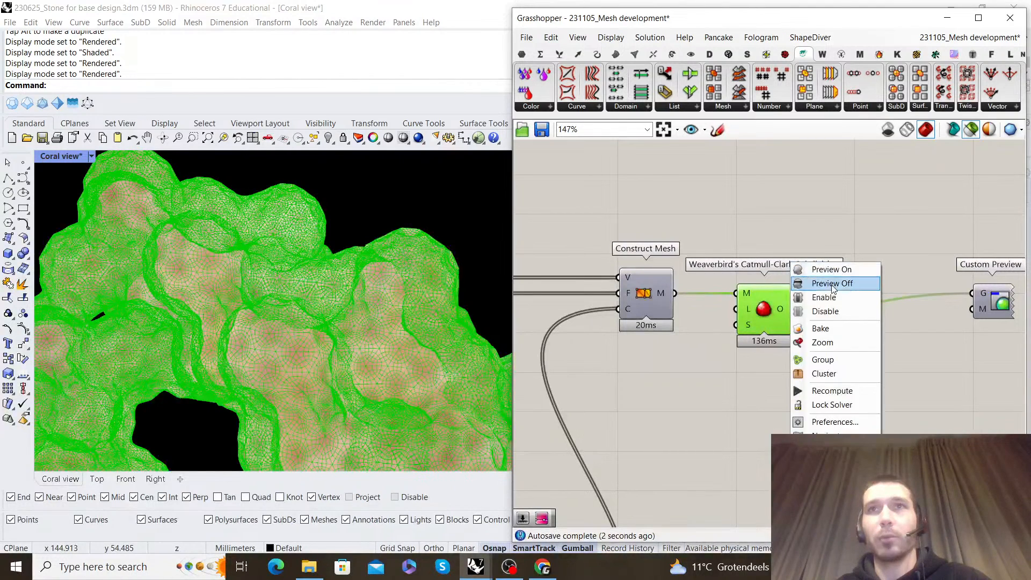
{"action": "left_click", "coordinate": [605, 248]}
{"action": "scroll", "coordinate": [924, 295], "scroll_direction": "down", "scroll_amount": 2}
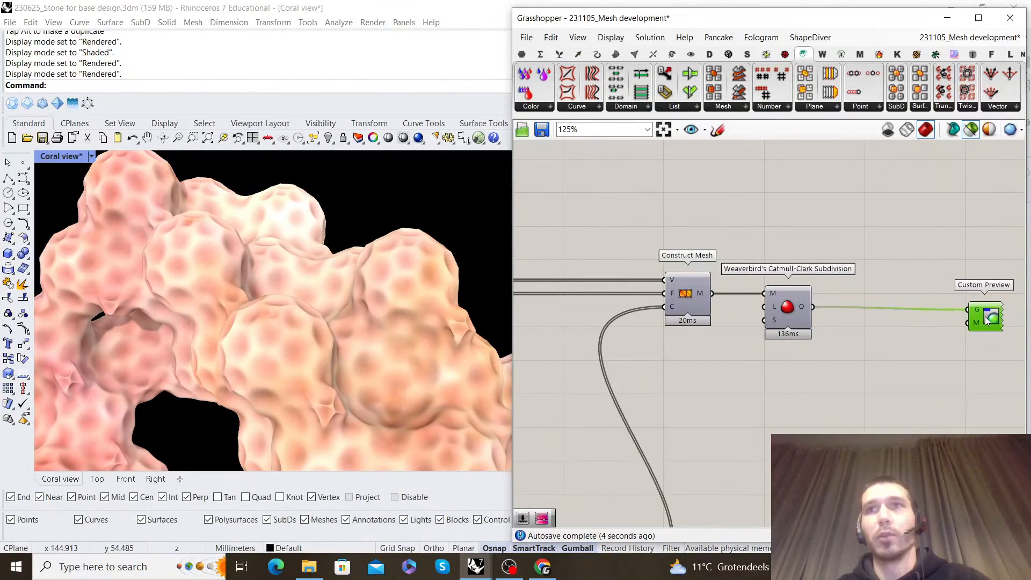
Examine the subdivided coral mesh's surface smoothness and colours up close and from several angles
{"action": "scroll", "coordinate": [374, 289], "scroll_direction": "down", "scroll_amount": 4}
{"action": "scroll", "coordinate": [321, 237], "scroll_direction": "up", "scroll_amount": 3}
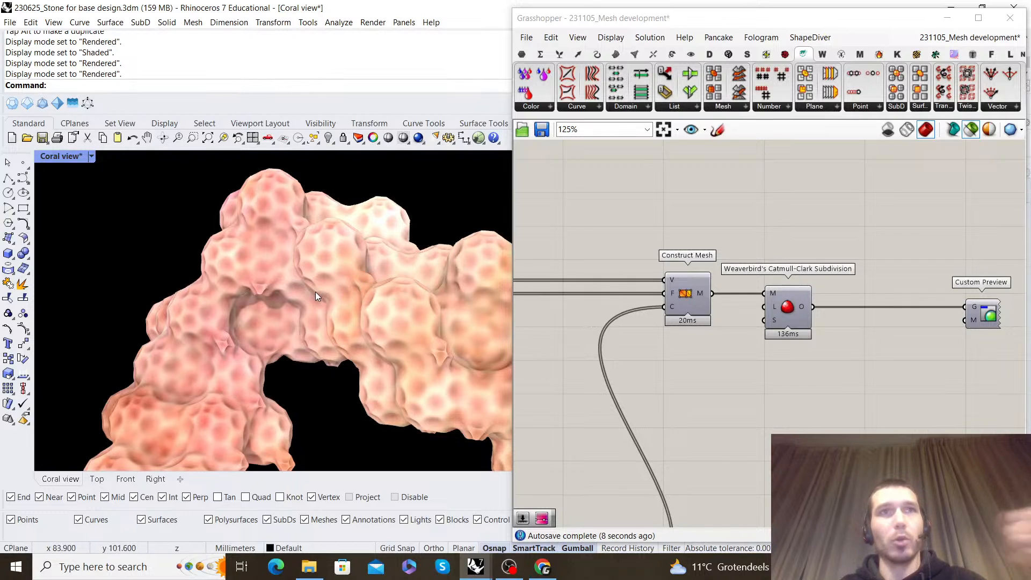
{"action": "scroll", "coordinate": [290, 274], "scroll_direction": "down", "scroll_amount": 5}
{"action": "scroll", "coordinate": [341, 287], "scroll_direction": "up", "scroll_amount": 4}
{"action": "scroll", "coordinate": [306, 279], "scroll_direction": "up", "scroll_amount": 2}
{"action": "scroll", "coordinate": [321, 269], "scroll_direction": "down", "scroll_amount": 4}
{"action": "scroll", "coordinate": [321, 296], "scroll_direction": "up", "scroll_amount": 6}
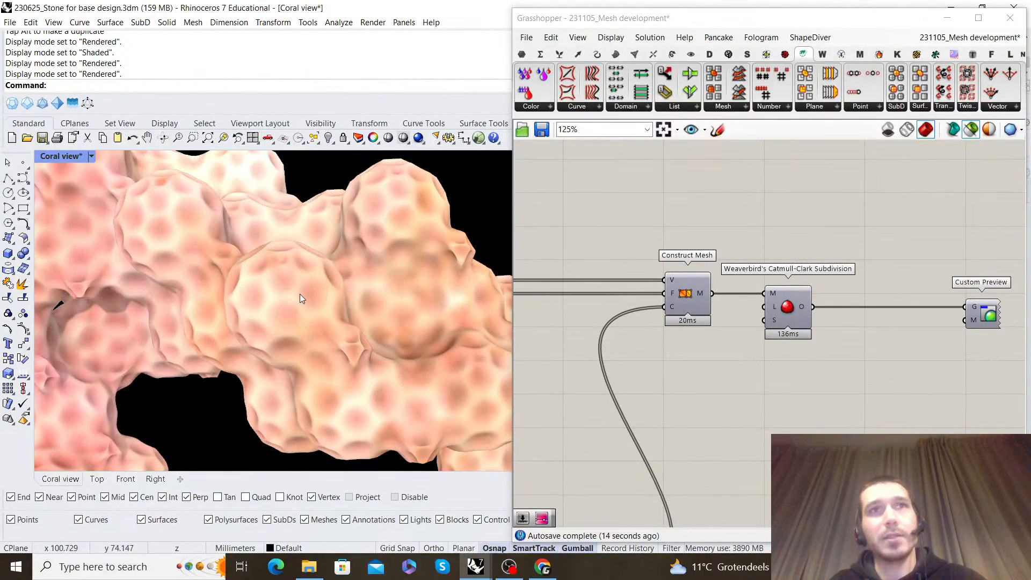
{"action": "scroll", "coordinate": [301, 295], "scroll_direction": "down", "scroll_amount": 10}
{"action": "right_click_drag", "start_coordinate": [301, 295], "coordinate": [319, 266]}
{"action": "scroll", "coordinate": [350, 272], "scroll_direction": "down", "scroll_amount": 3}
{"action": "scroll", "coordinate": [273, 243], "scroll_direction": "up", "scroll_amount": 6}
{"action": "scroll", "coordinate": [820, 329], "scroll_direction": "down", "scroll_amount": 2}
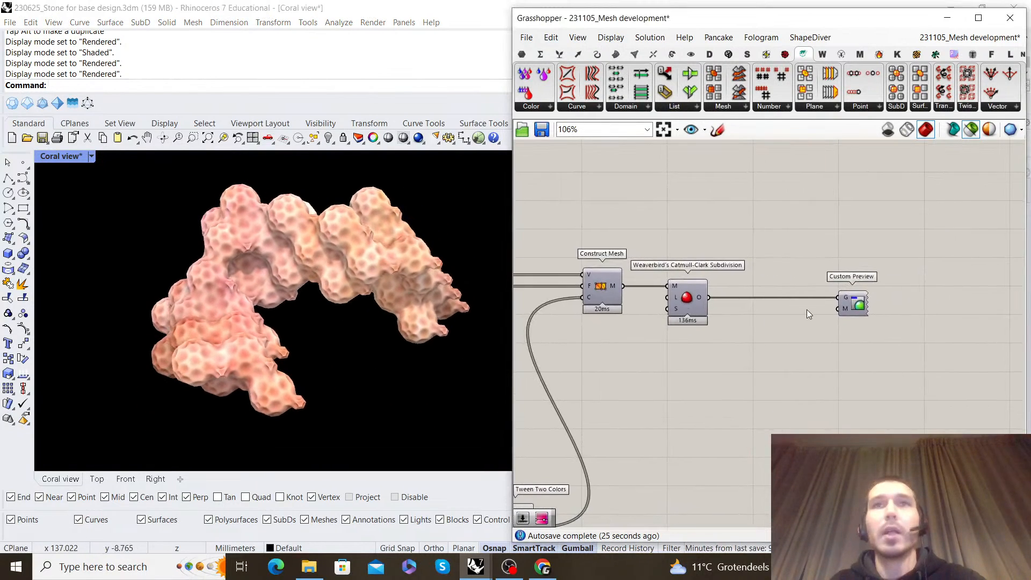
Search the component library for "color" and "mesh col" components
{"action": "scroll", "coordinate": [805, 309], "scroll_direction": "up", "scroll_amount": 2}
{"action": "double_click", "coordinate": [801, 352]}
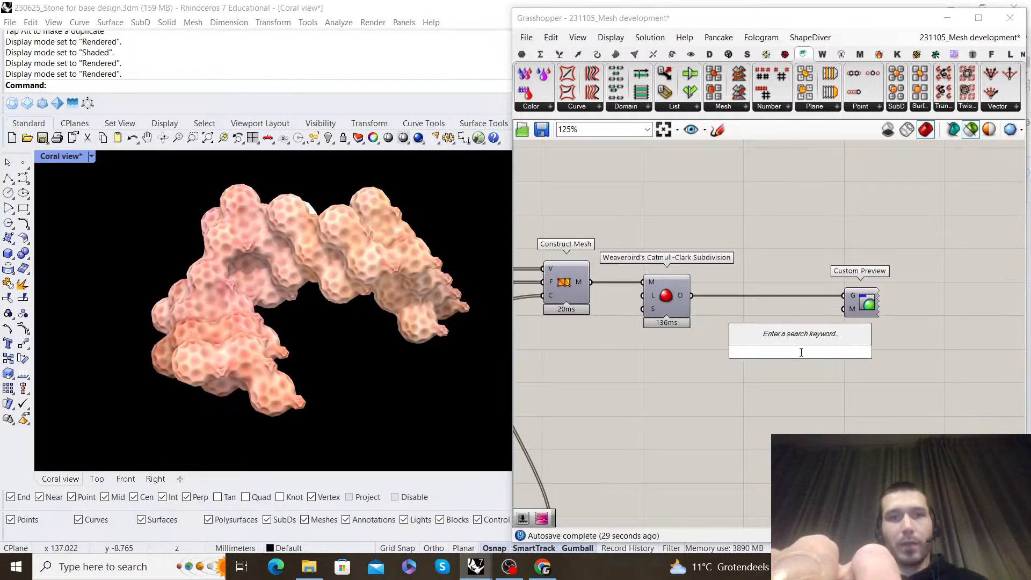
{"action": "type", "text": "colo"}
{"action": "key", "text": "BackSpace"}
{"action": "key", "text": "BackSpace"}
{"action": "key", "text": "BackSpace"}
{"action": "key", "text": "BackSpace"}
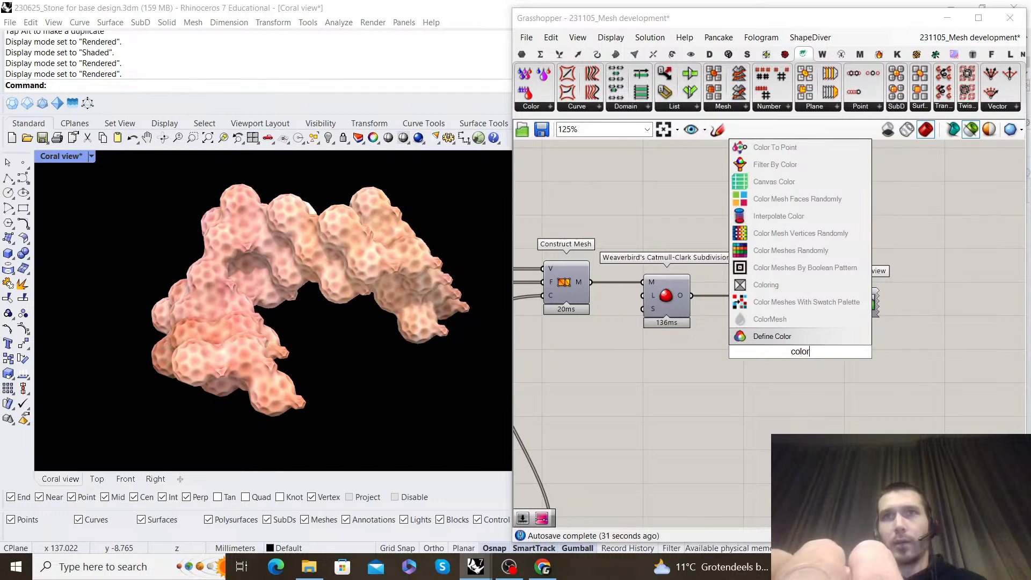
{"action": "type", "text": "mesh coo"}
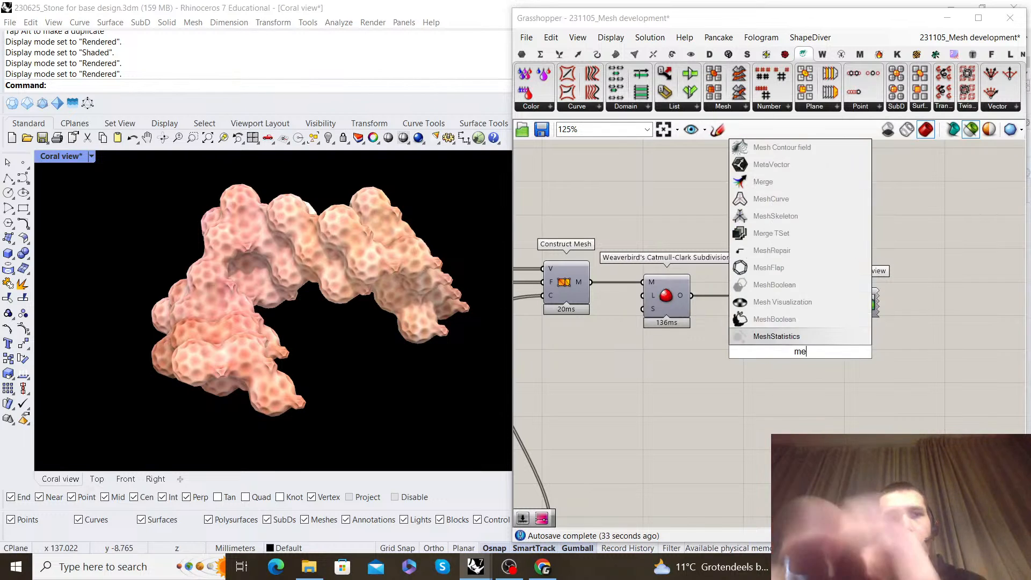
{"action": "key", "text": "BackSpace"}
{"action": "key", "text": "BackSpace"}
{"action": "key", "text": "BackSpace"}
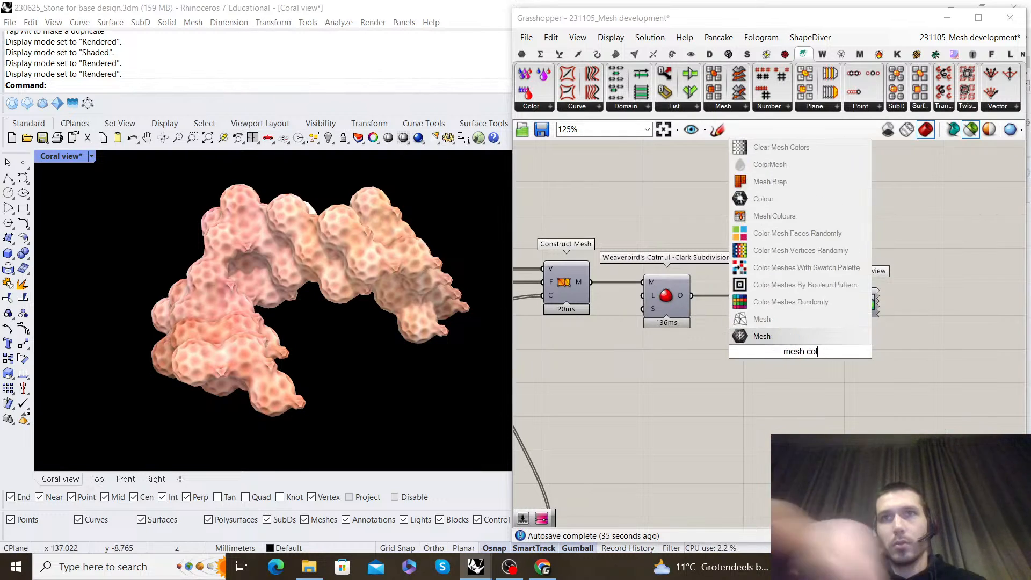
{"action": "key", "text": "BackSpace"}
{"action": "key", "text": "BackSpace"}
{"action": "key", "text": "BackSpace"}
{"action": "key", "text": "BackSpace"}
{"action": "key", "text": "BackSpace"}
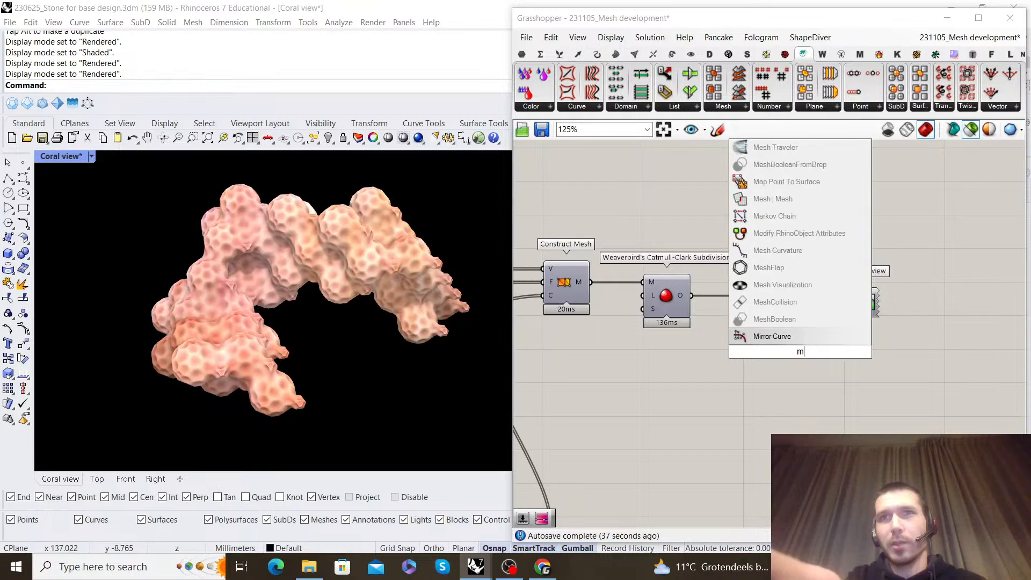
Add a Blur Mesh component and wire it between Catmull-Clark Subdivision and Custom Preview
{"action": "type", "text": "blu"}
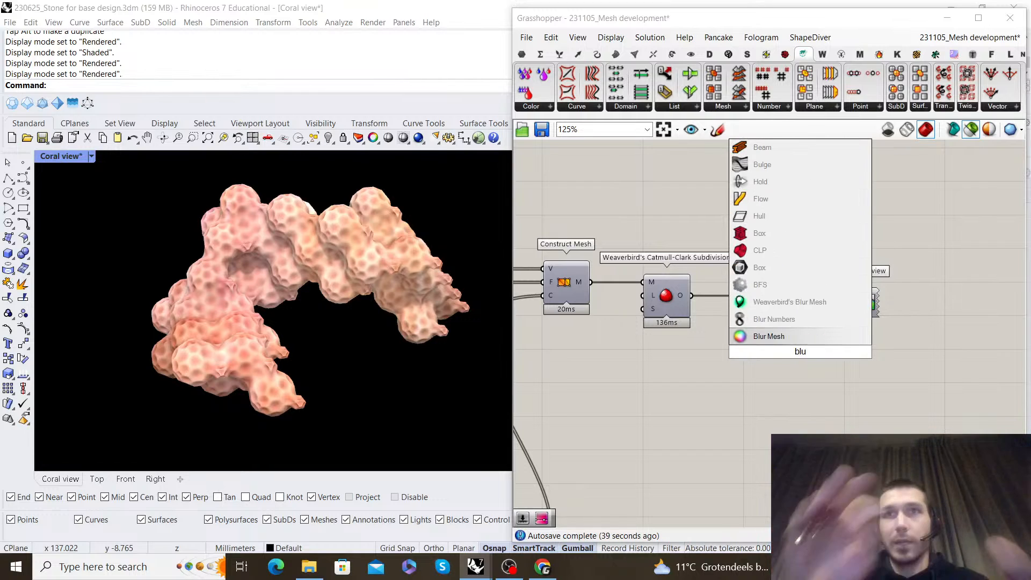
{"action": "key", "text": "Return"}
{"action": "scroll", "coordinate": [745, 330], "scroll_direction": "up", "scroll_amount": 2}
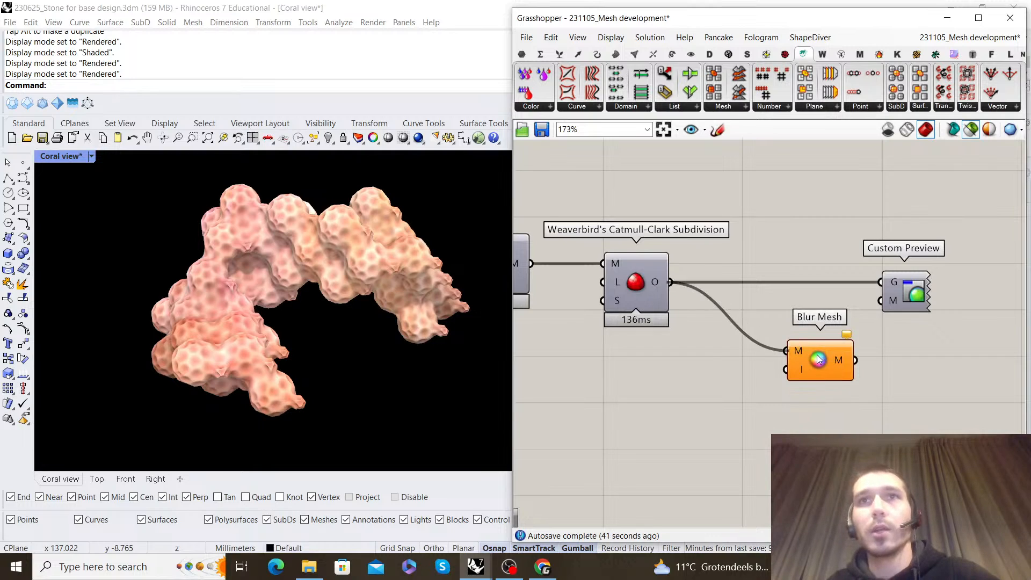
{"action": "left_click_drag", "start_coordinate": [817, 358], "coordinate": [774, 290]}
{"action": "left_click", "coordinate": [781, 230]}
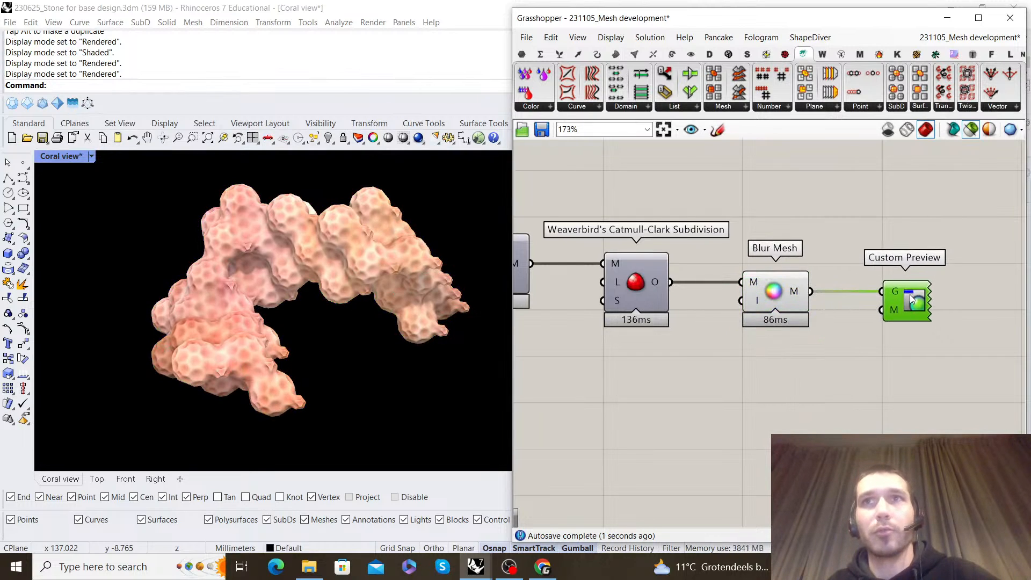
Turn off Blur Mesh's own preview and inspect the blurred coral colours up close
{"action": "left_click", "coordinate": [773, 292]}
{"action": "right_click", "coordinate": [783, 245]}
{"action": "left_click", "coordinate": [851, 237]}
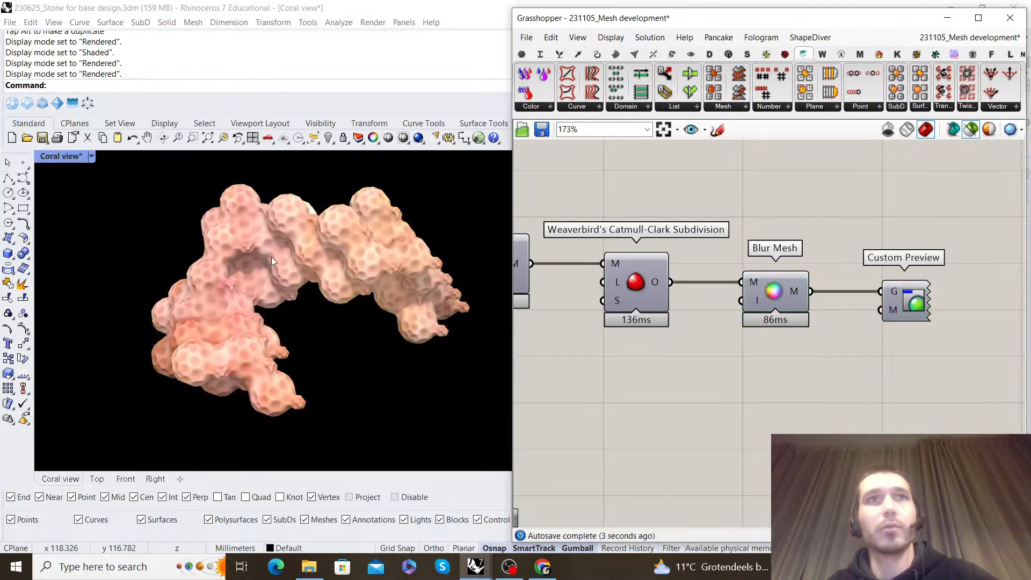
{"action": "scroll", "coordinate": [333, 213], "scroll_direction": "up", "scroll_amount": 8}
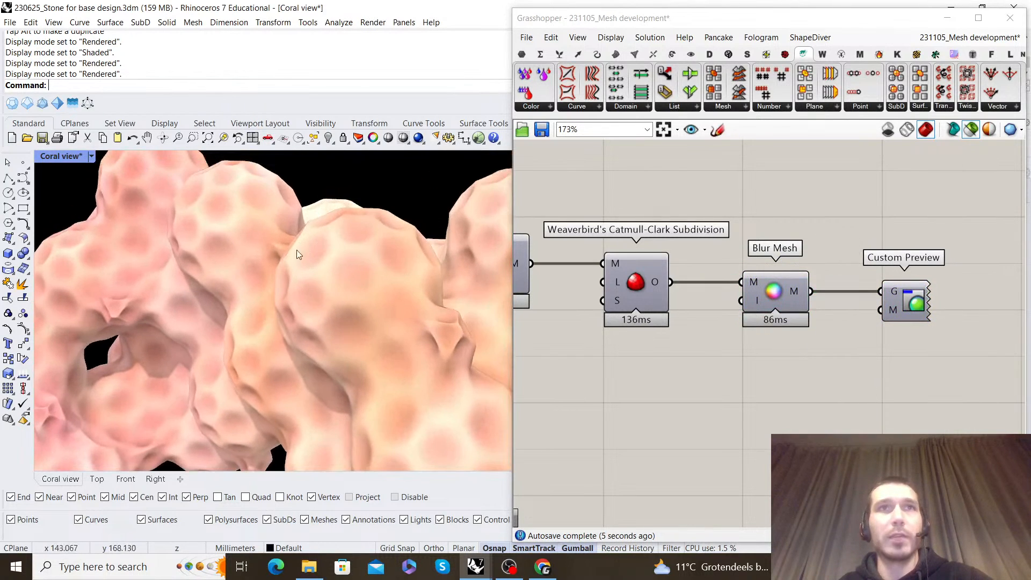
{"action": "right_click_drag", "start_coordinate": [289, 269], "coordinate": [328, 228]}
{"action": "right_click_drag", "start_coordinate": [337, 269], "coordinate": [424, 269]}
{"action": "scroll", "coordinate": [553, 294], "scroll_direction": "down", "scroll_amount": 7}
Set the Factor slider feeding Tween Two Colors to 0.50
{"action": "right_click_drag", "start_coordinate": [553, 295], "coordinate": [907, 309]}
{"action": "scroll", "coordinate": [815, 420], "scroll_direction": "up", "scroll_amount": 6}
{"action": "scroll", "coordinate": [815, 421], "scroll_direction": "up", "scroll_amount": 6}
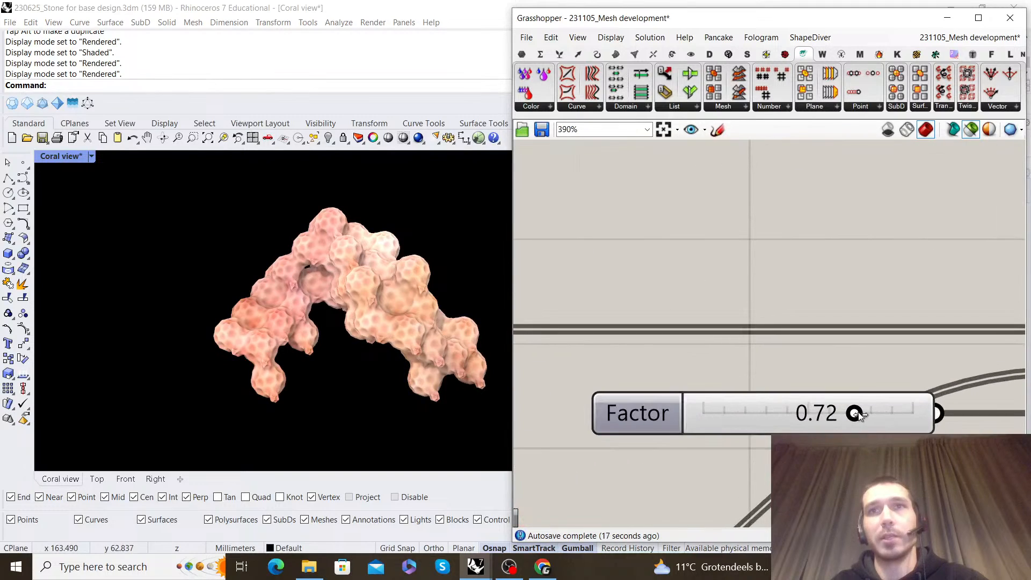
{"action": "left_click_drag", "start_coordinate": [848, 417], "coordinate": [815, 426]}
Try the purple-to-blue-to-teal preset on the Gradient component and view the coral with it
{"action": "scroll", "coordinate": [755, 339], "scroll_direction": "down", "scroll_amount": 1}
{"action": "scroll", "coordinate": [756, 339], "scroll_direction": "down", "scroll_amount": 4}
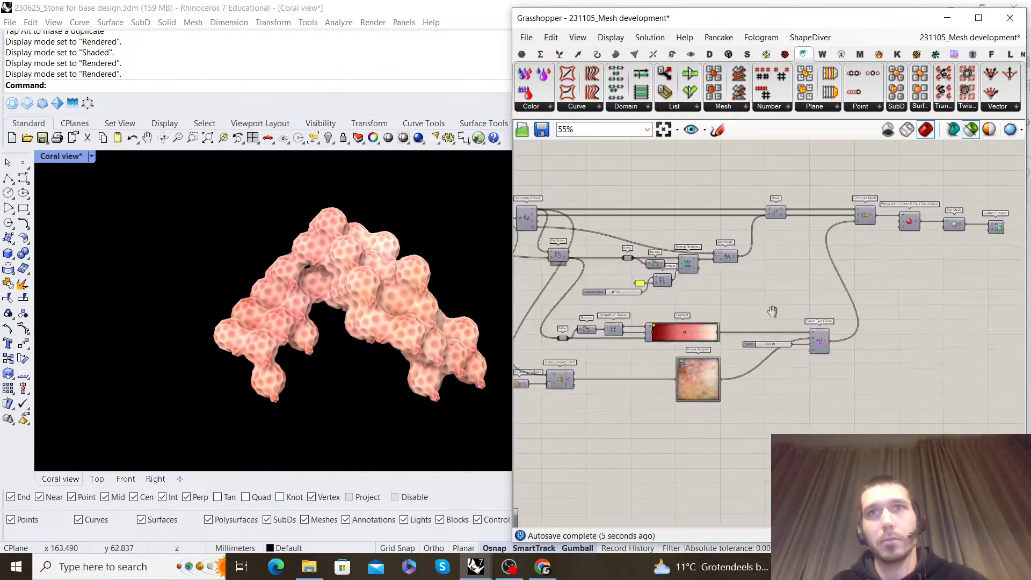
{"action": "scroll", "coordinate": [767, 313], "scroll_direction": "up", "scroll_amount": 3}
{"action": "right_click", "coordinate": [720, 305]}
{"action": "mouse_move", "coordinate": [814, 385]}
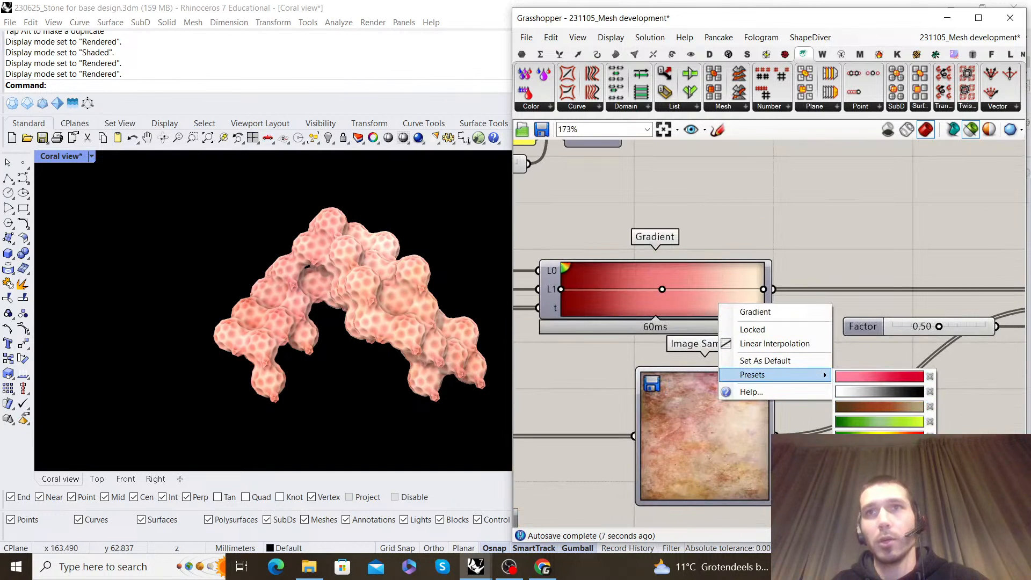
{"action": "left_click", "coordinate": [886, 413]}
{"action": "right_click_drag", "start_coordinate": [257, 327], "coordinate": [214, 357]}
Try the brown-to-beige preset and the white-to-black preset on the Gradient component
{"action": "right_click", "coordinate": [710, 274]}
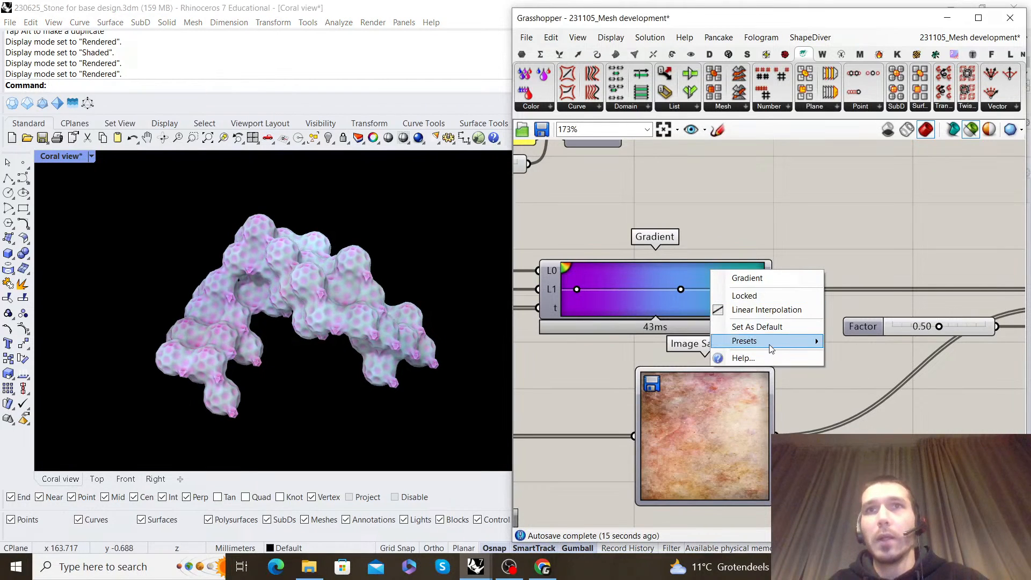
{"action": "mouse_move", "coordinate": [773, 347]}
{"action": "left_click", "coordinate": [883, 371]}
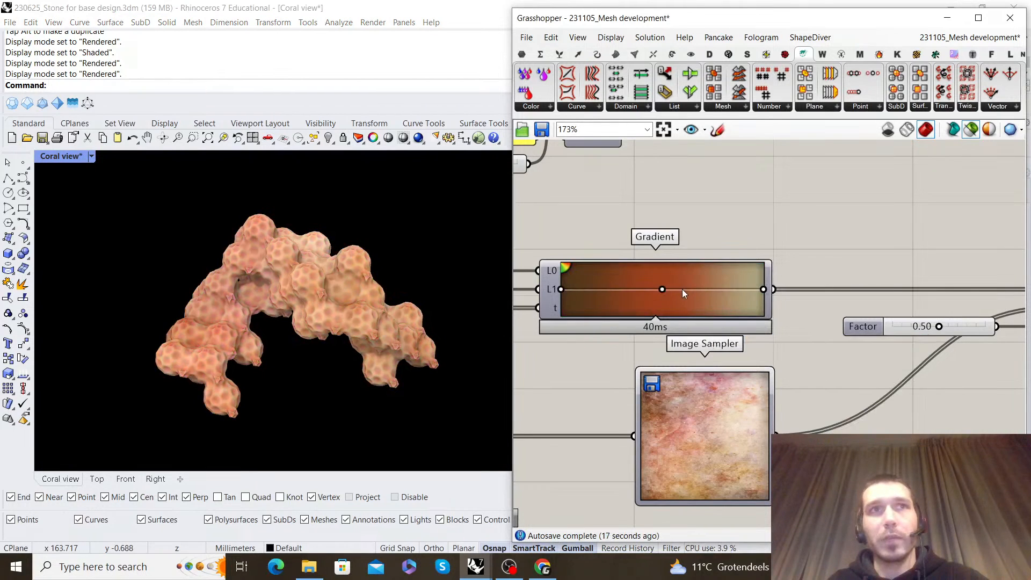
{"action": "right_click", "coordinate": [684, 289]}
{"action": "mouse_move", "coordinate": [730, 360]}
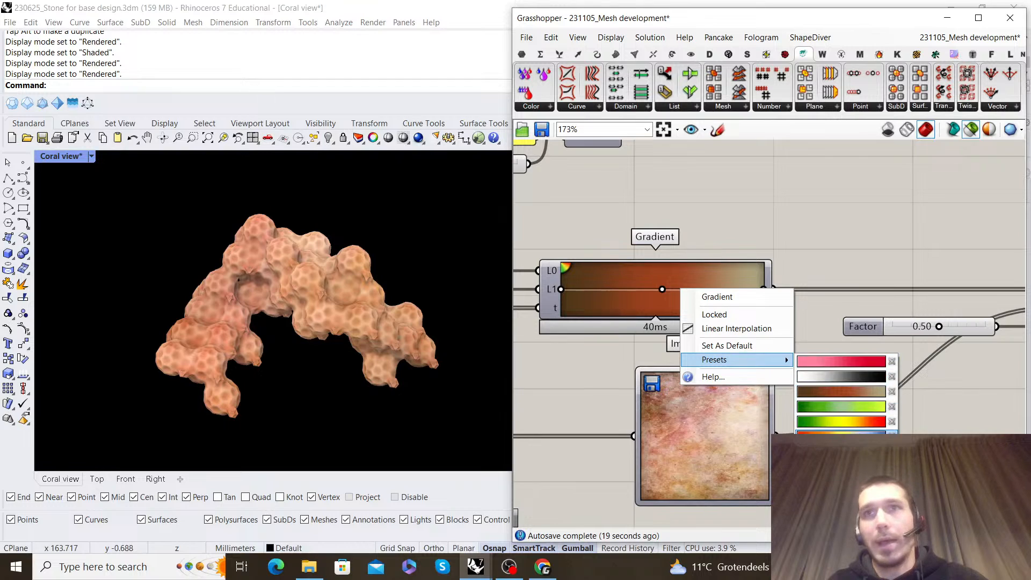
{"action": "left_click", "coordinate": [852, 378]}
Try the multicolour rainbow preset on the Gradient, then return it to the dark-red-to-pink-to-cream colours
{"action": "right_click", "coordinate": [696, 307]}
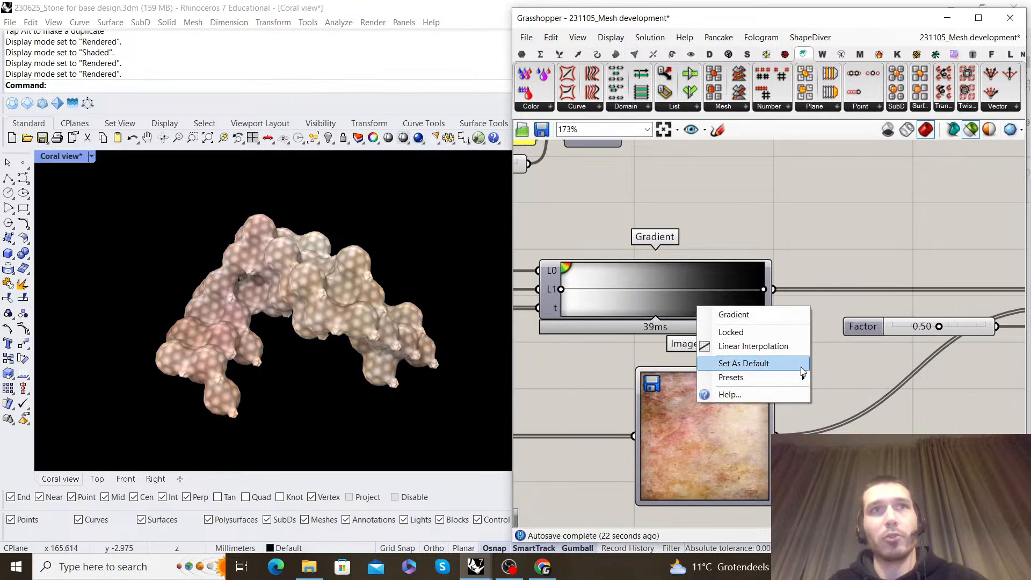
{"action": "mouse_move", "coordinate": [801, 375]}
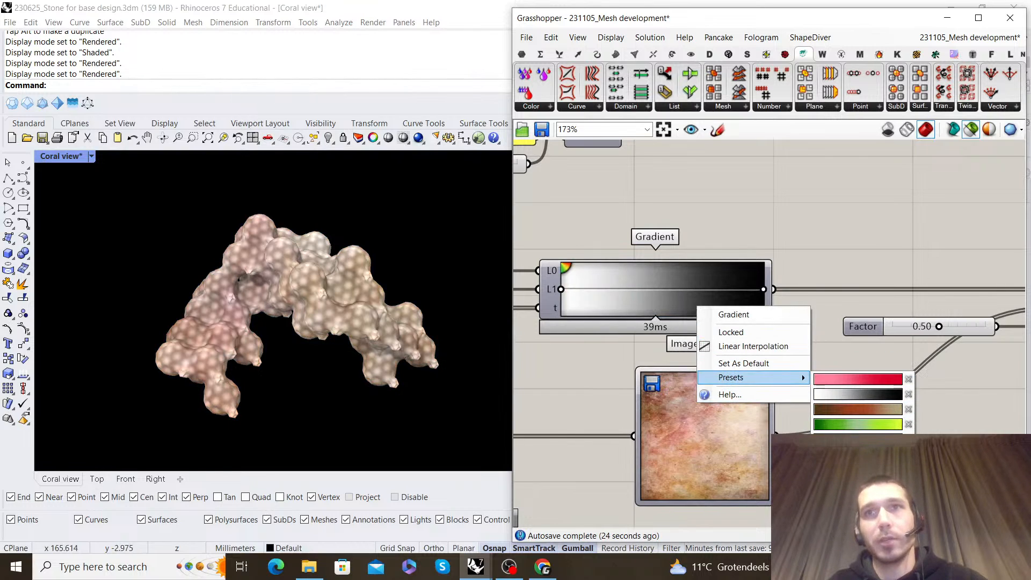
{"action": "left_click", "coordinate": [833, 469]}
{"action": "right_click", "coordinate": [677, 310]}
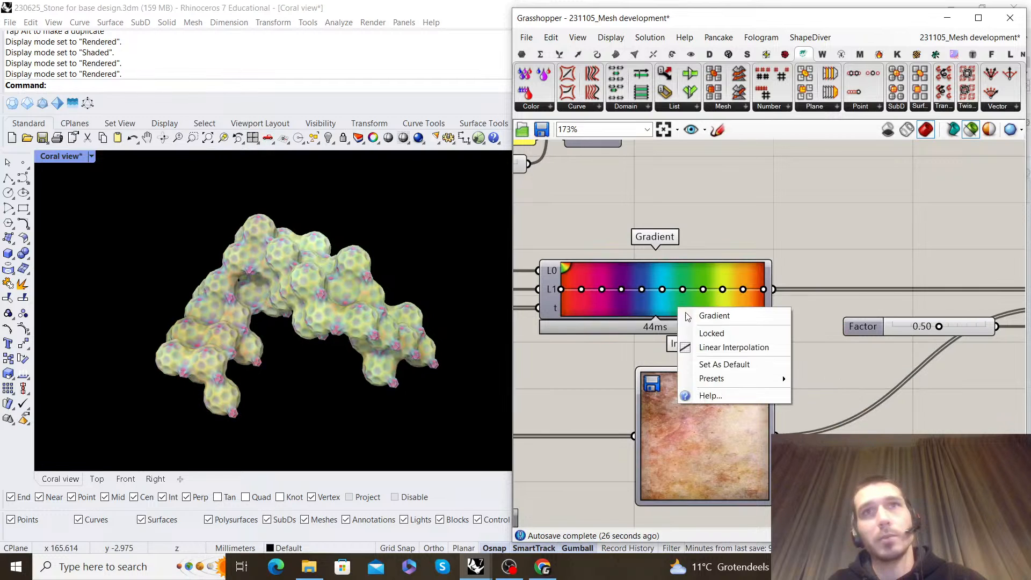
{"action": "mouse_move", "coordinate": [762, 379]}
{"action": "left_click", "coordinate": [843, 380]}
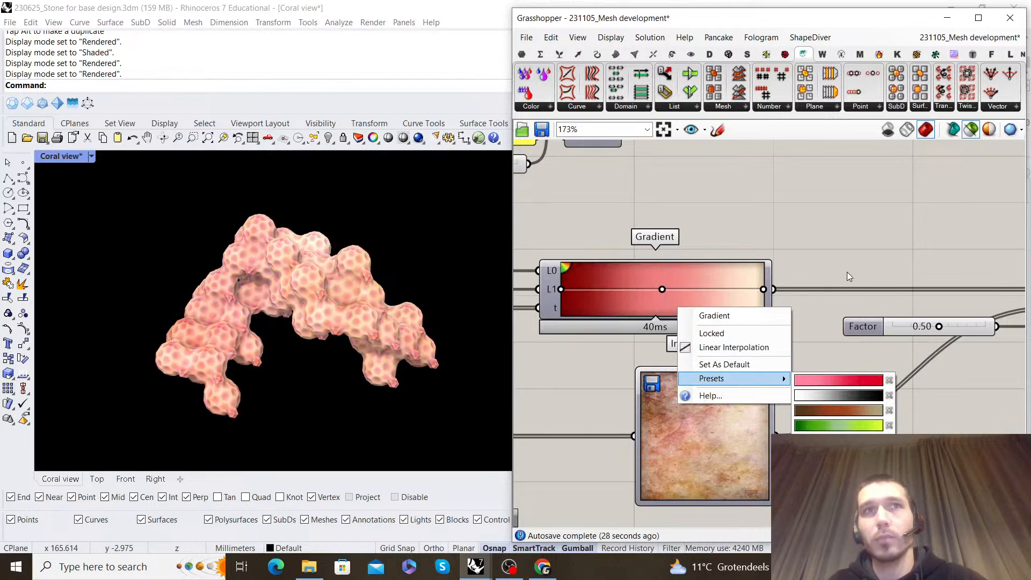
Look over the whole Grasshopper definition, from the Custom Preview end back to its earlier component groups
{"action": "scroll", "coordinate": [827, 295], "scroll_direction": "down", "scroll_amount": 4}
{"action": "scroll", "coordinate": [865, 303], "scroll_direction": "up", "scroll_amount": 4}
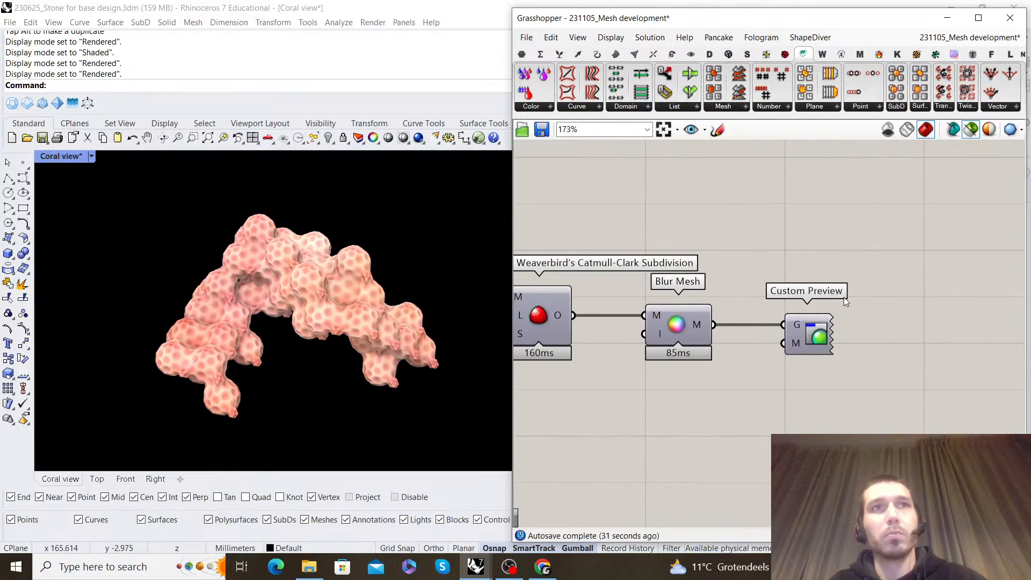
{"action": "scroll", "coordinate": [866, 310], "scroll_direction": "down", "scroll_amount": 12}
{"action": "scroll", "coordinate": [665, 302], "scroll_direction": "down", "scroll_amount": 1}
{"action": "right_click_drag", "start_coordinate": [666, 301], "coordinate": [840, 295]}
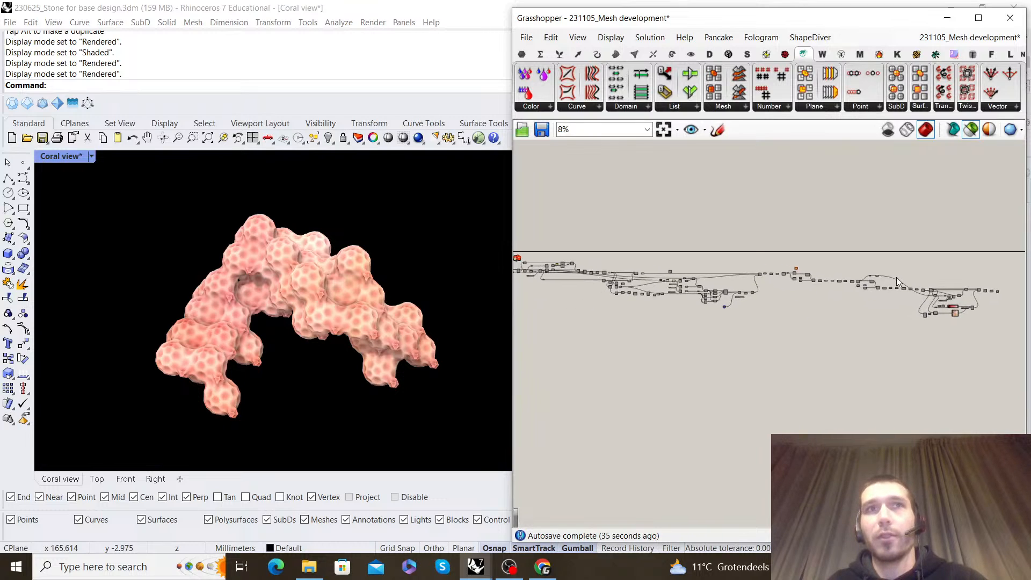